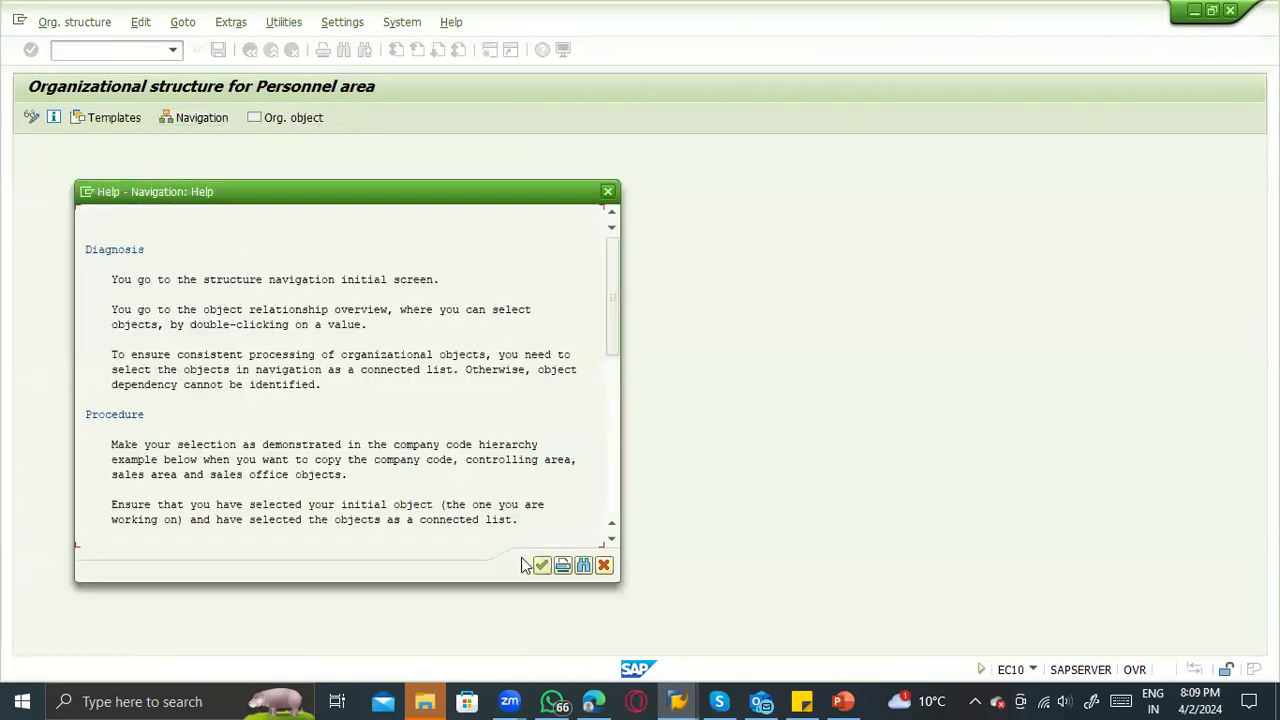
# Open the structure navigation for personnel area 1000 Hamburg and expand its company code 1000 BestRun Germany.
pyautogui.click(540, 566)
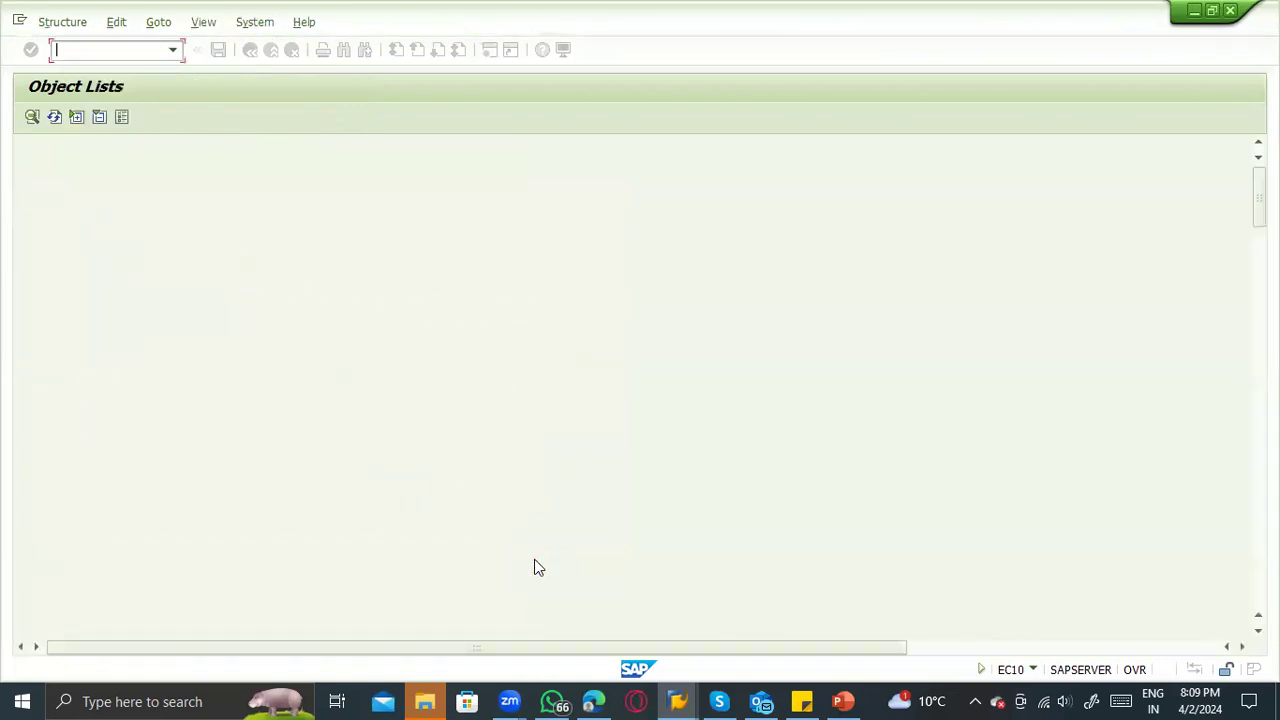
pyautogui.click(175, 273)
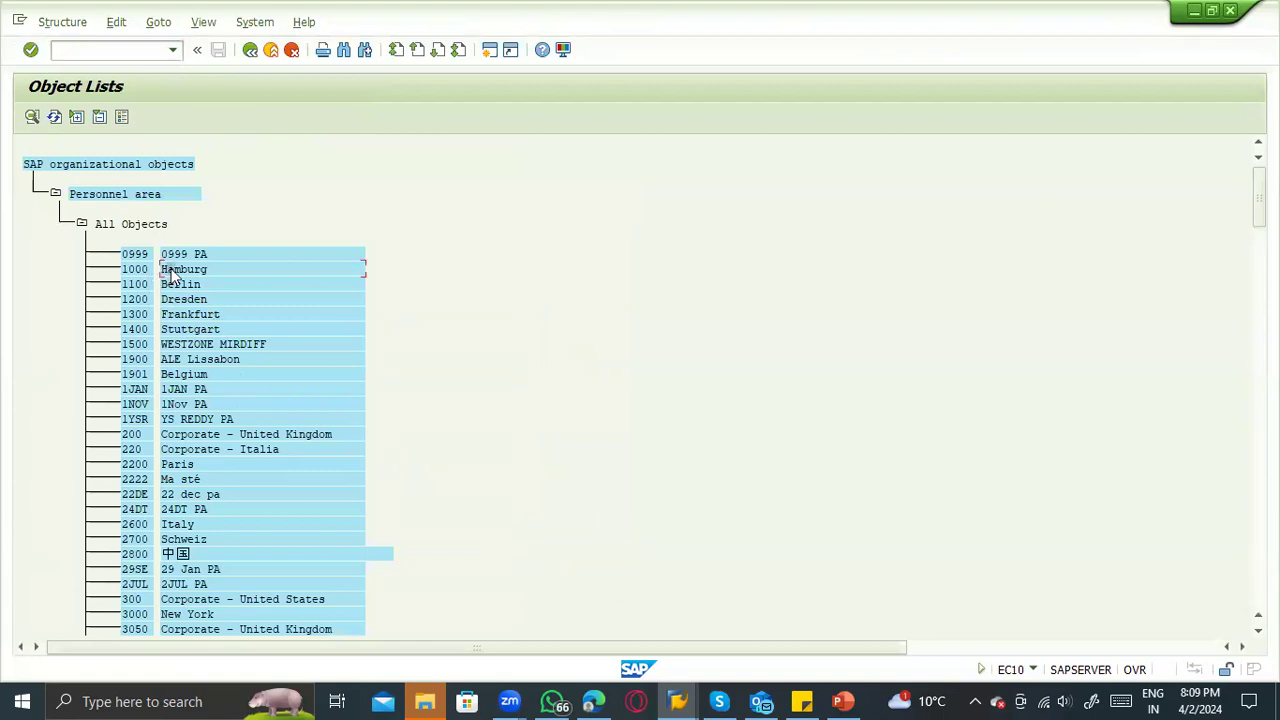
pyautogui.doubleClick(175, 273)
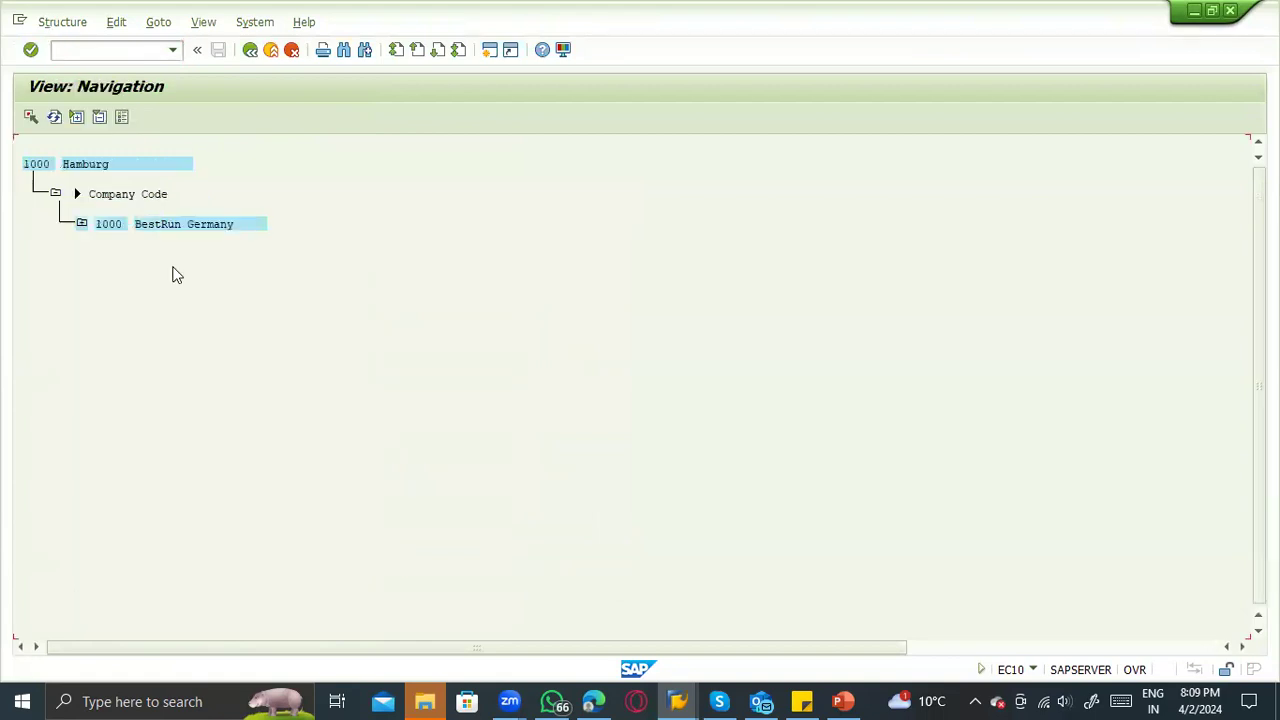
pyautogui.click(80, 225)
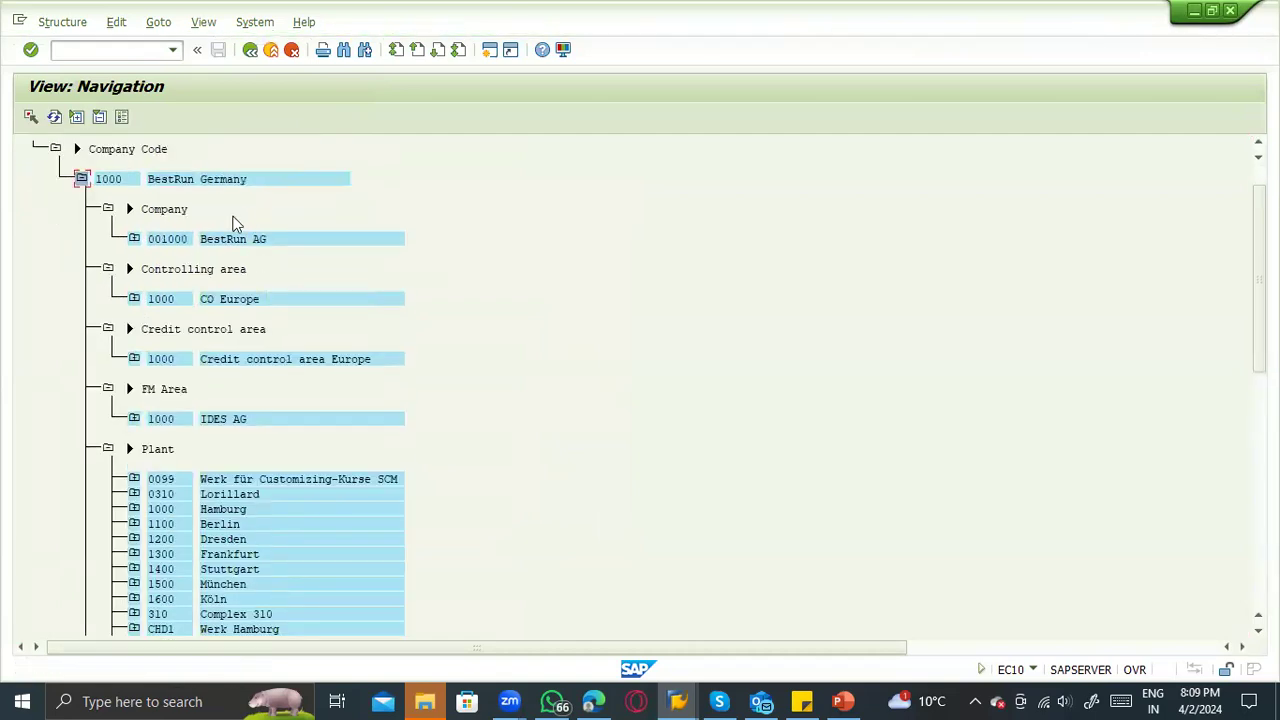
# Examine the controlling area, credit control area, FM area, plants, purchasing organizations and personnel areas assigned to company code 1000.
pyautogui.click(172, 300)
pyautogui.click(158, 362)
pyautogui.click(163, 421)
pyautogui.scroll(-3, 270, 405)
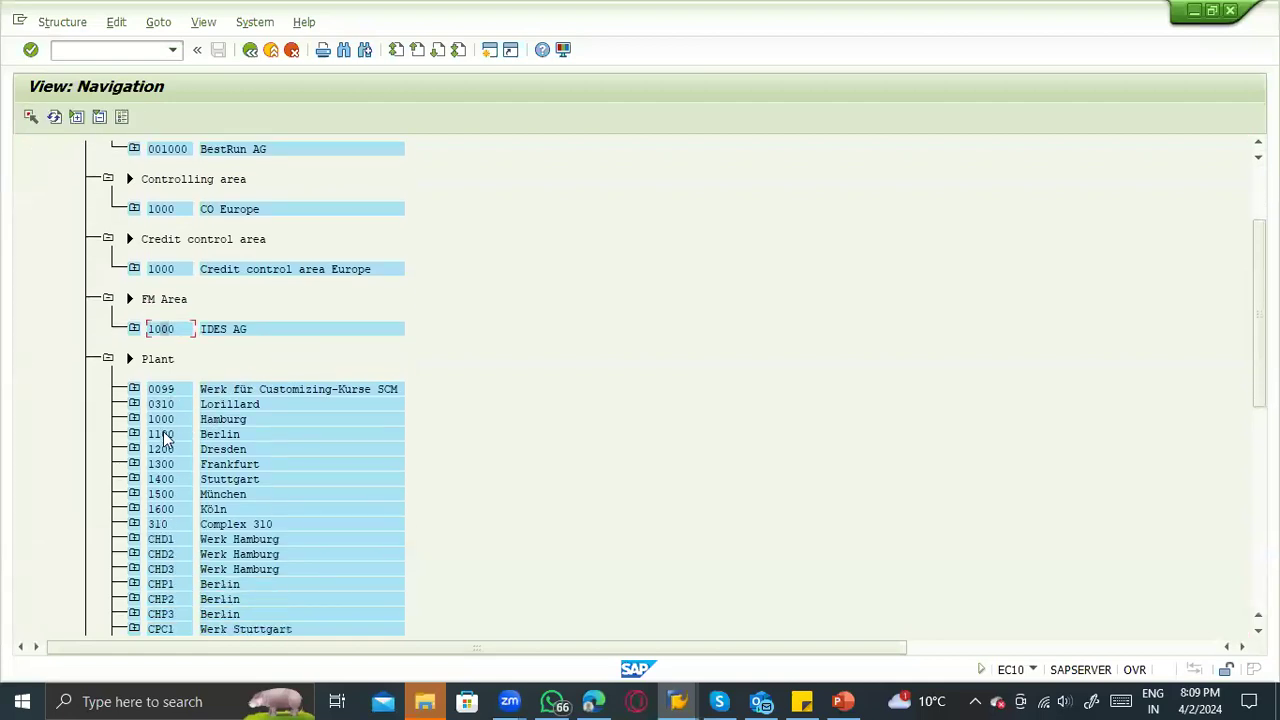
pyautogui.click(165, 434)
pyautogui.scroll(-3, 200, 460)
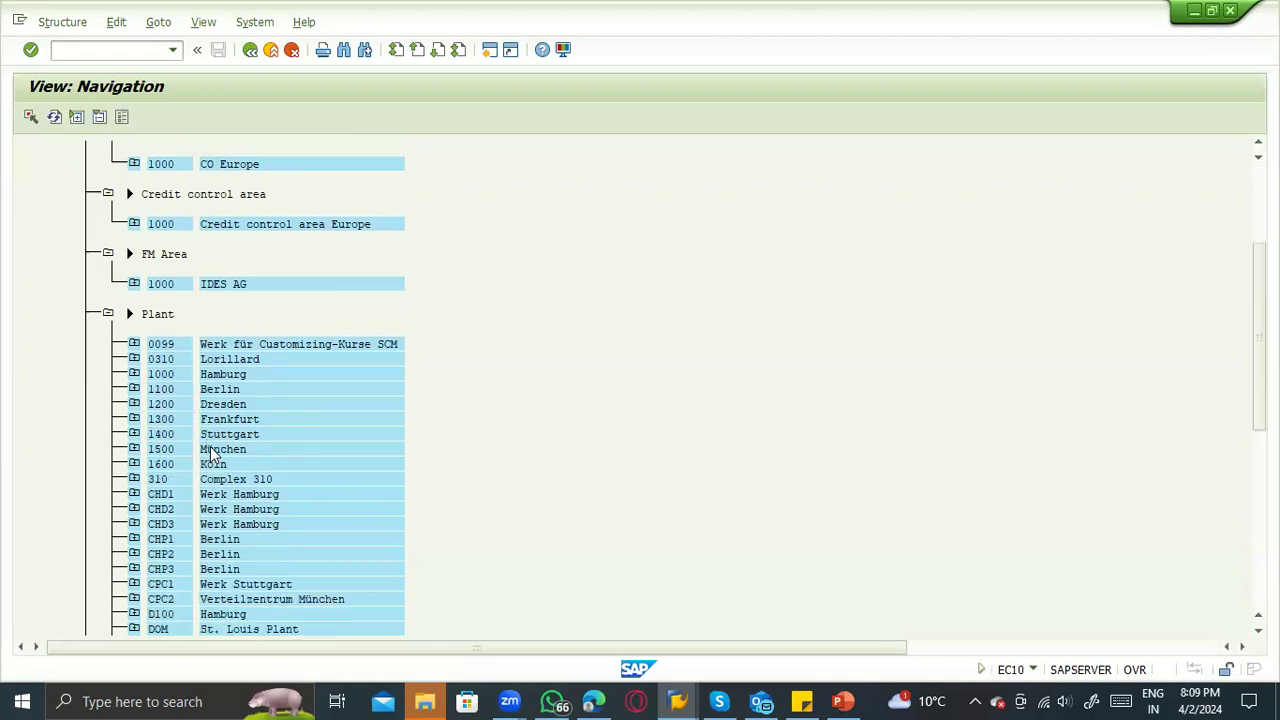
pyautogui.scroll(-10, 300, 400)
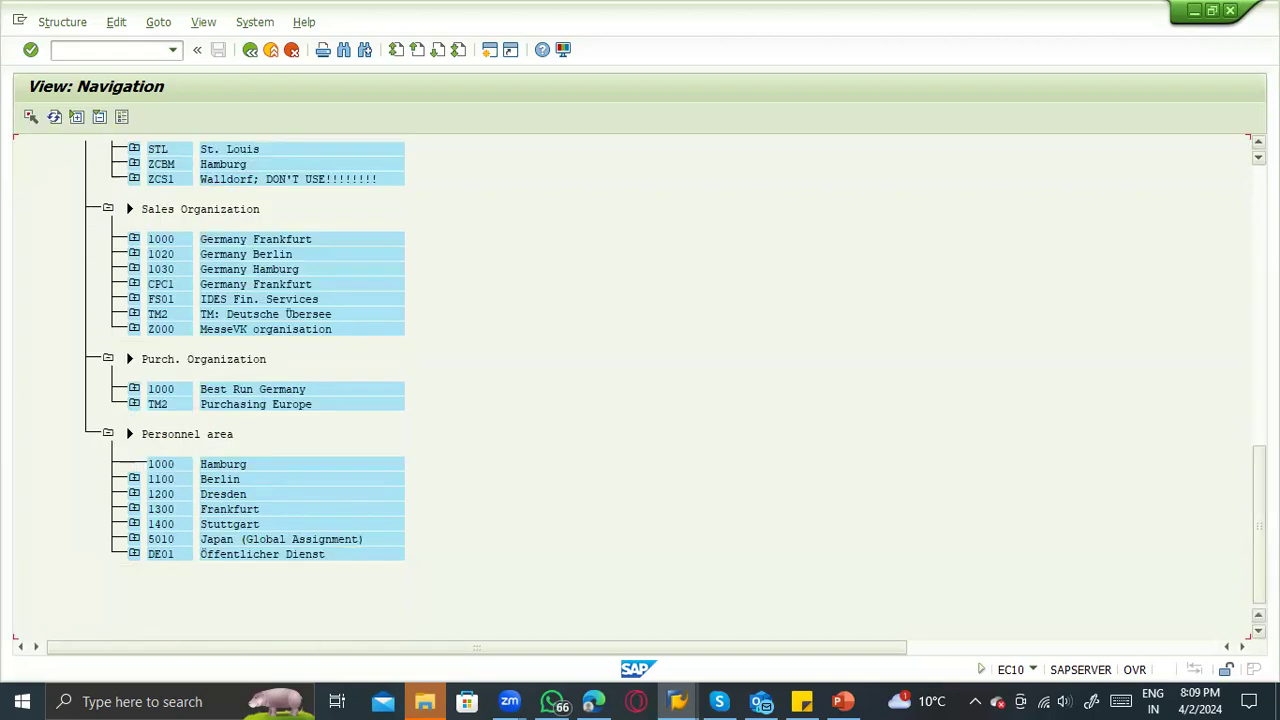
pyautogui.click(165, 391)
pyautogui.click(166, 466)
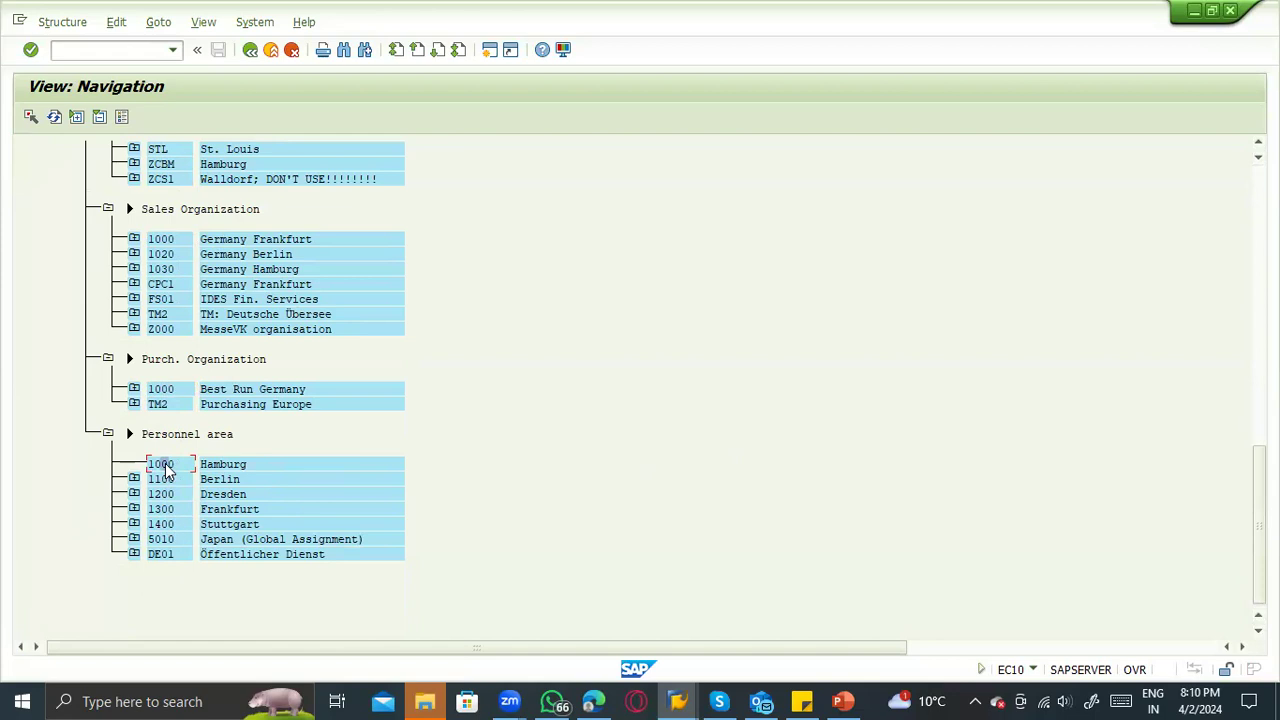
pyautogui.moveTo(1259, 500); pyautogui.dragTo(1246, 165)
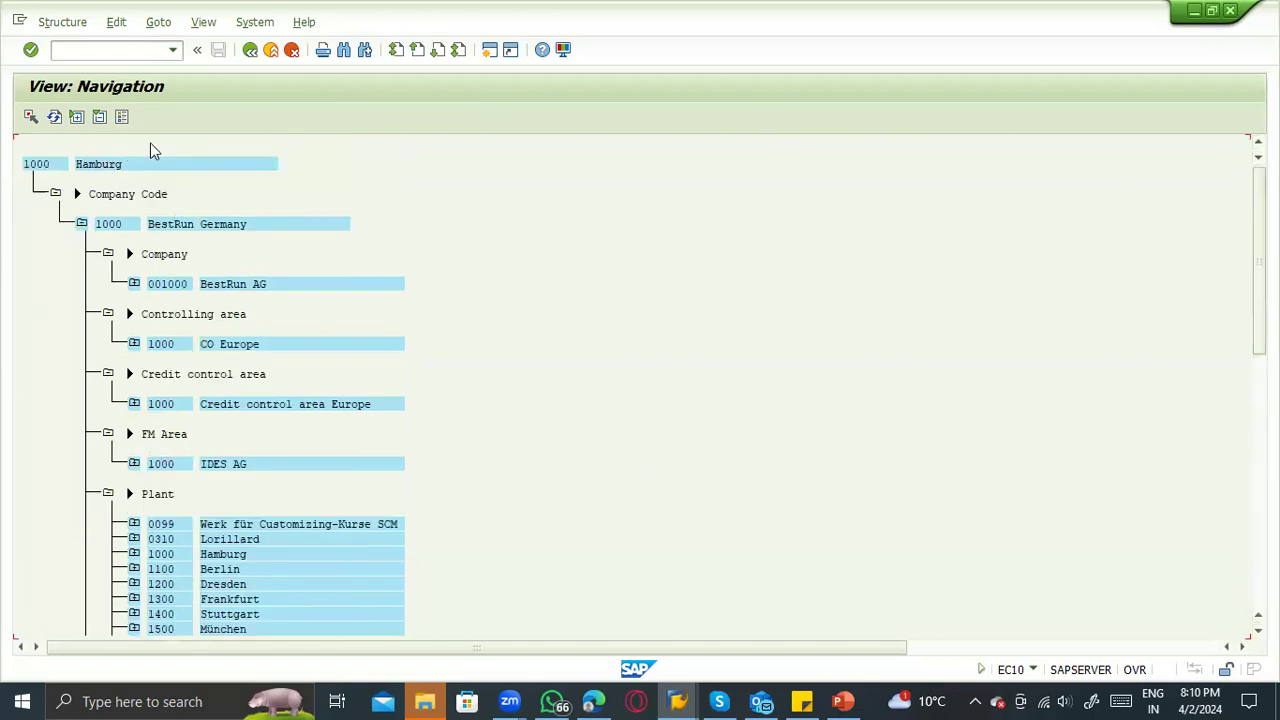
pyautogui.click(172, 50)
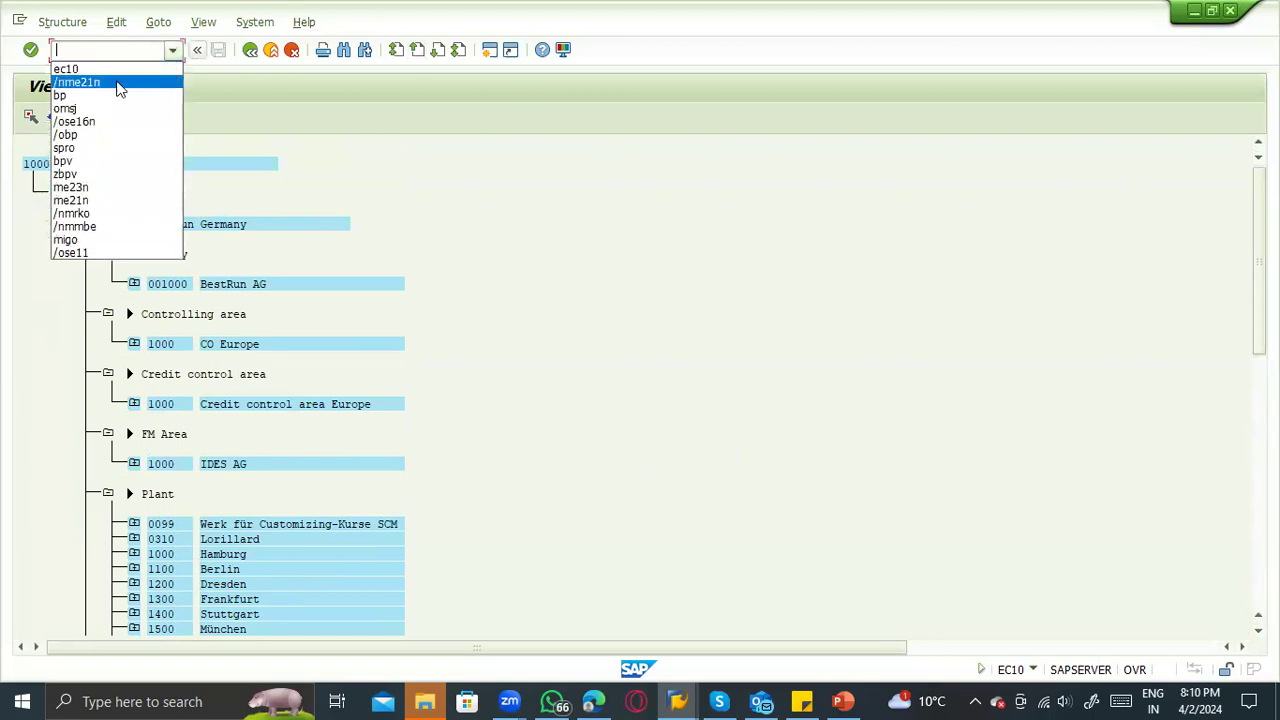
pyautogui.click(116, 70)
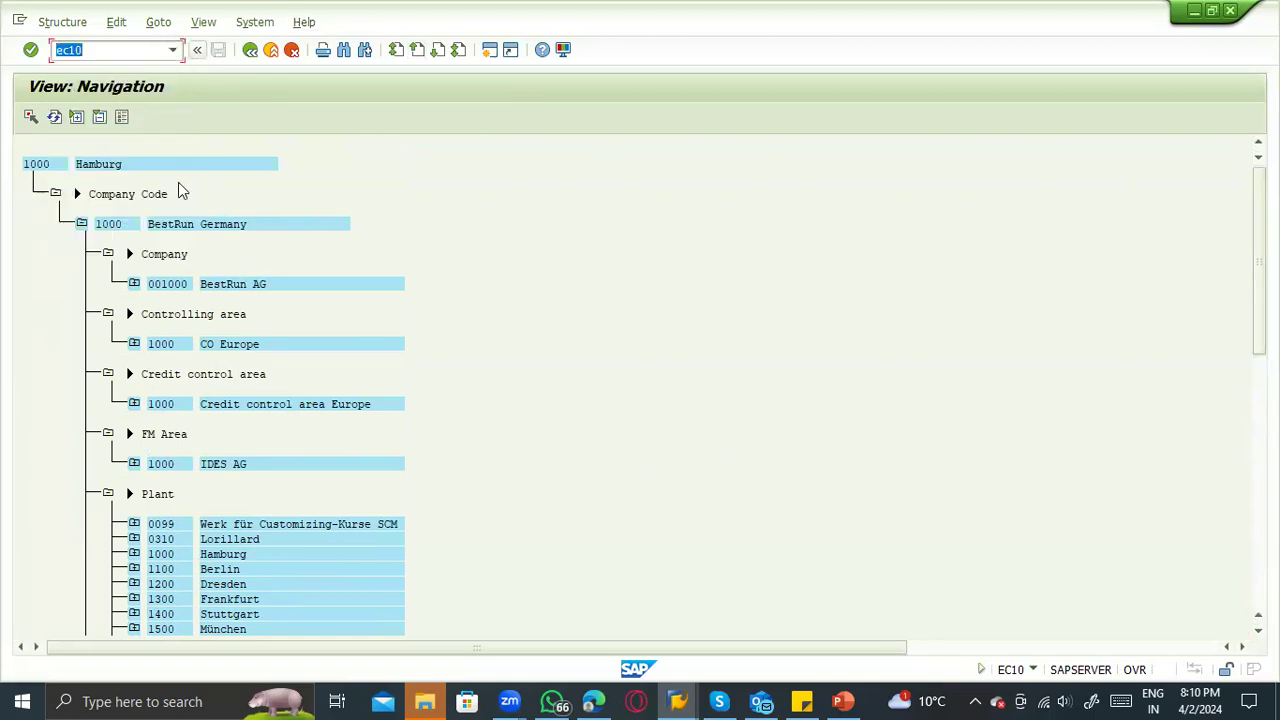
pyautogui.press('BackSpace')
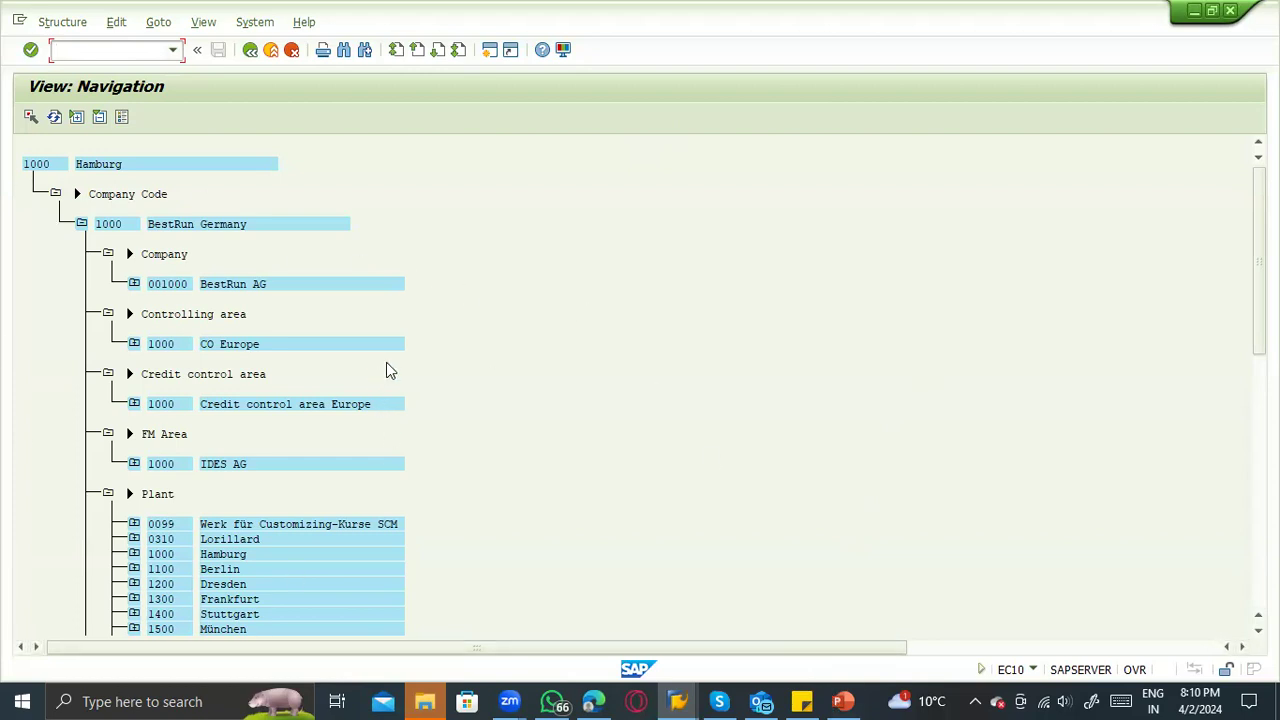
# Switch to PowerPoint to view the Procurement to Pay Cycle slide, and return to SAP.
pyautogui.click(854, 693)
pyautogui.scroll(1, 225, 283)
pyautogui.click(118, 221)
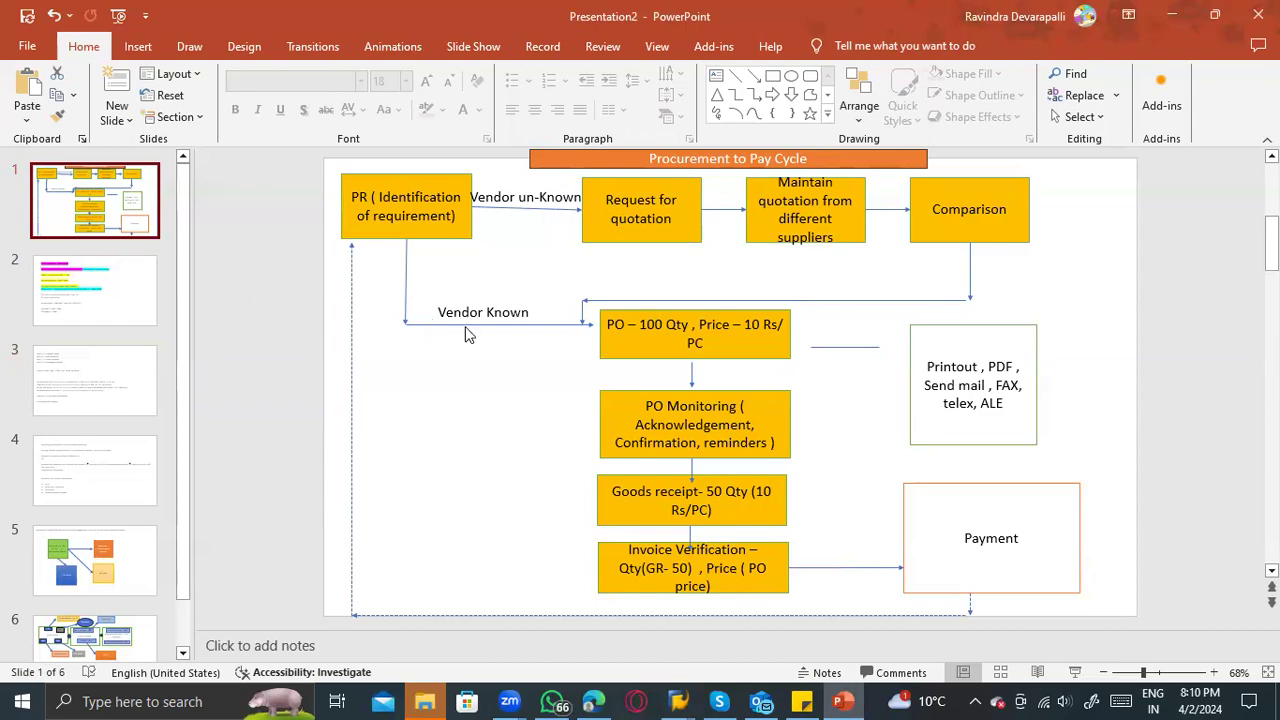
pyautogui.hotkey('alt', 'Tab')
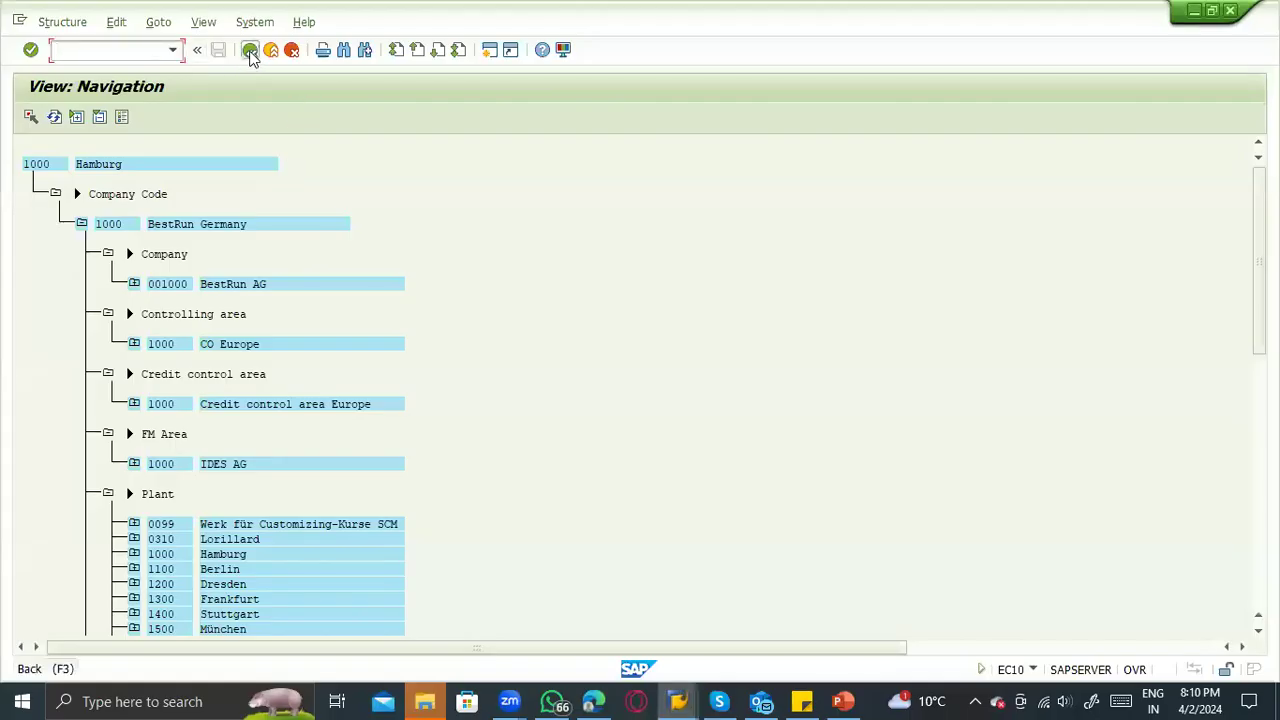
# Leave the personnel area structure, dismissing the initial object notice, and start transaction mm60.
pyautogui.click(250, 49)
pyautogui.click(250, 52)
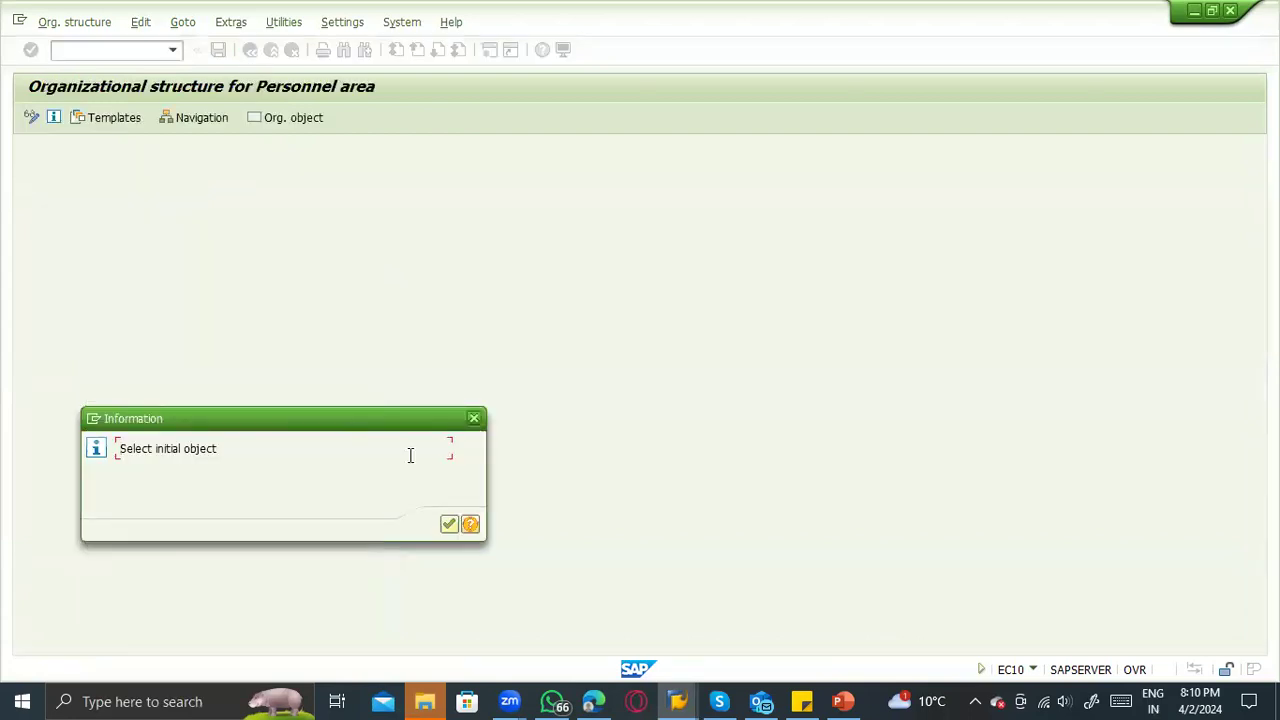
pyautogui.click(442, 526)
pyautogui.click(268, 52)
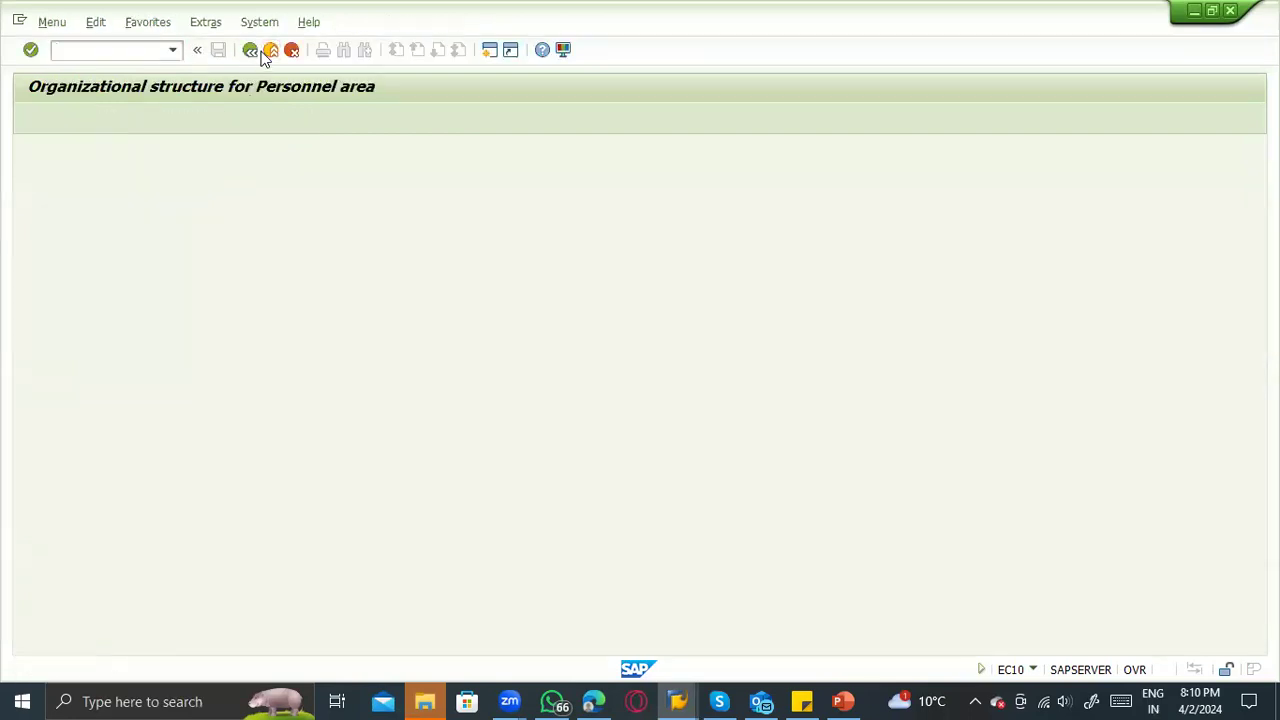
pyautogui.write('mm60')
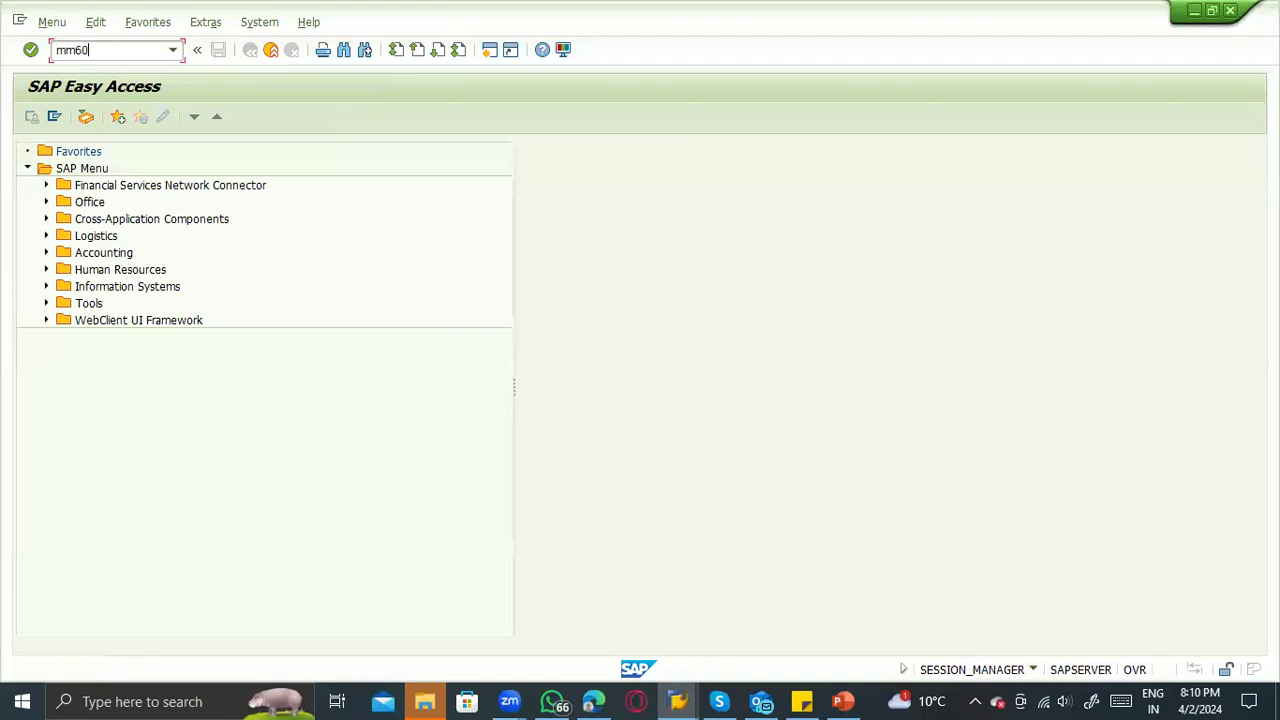
pyautogui.press('Return')
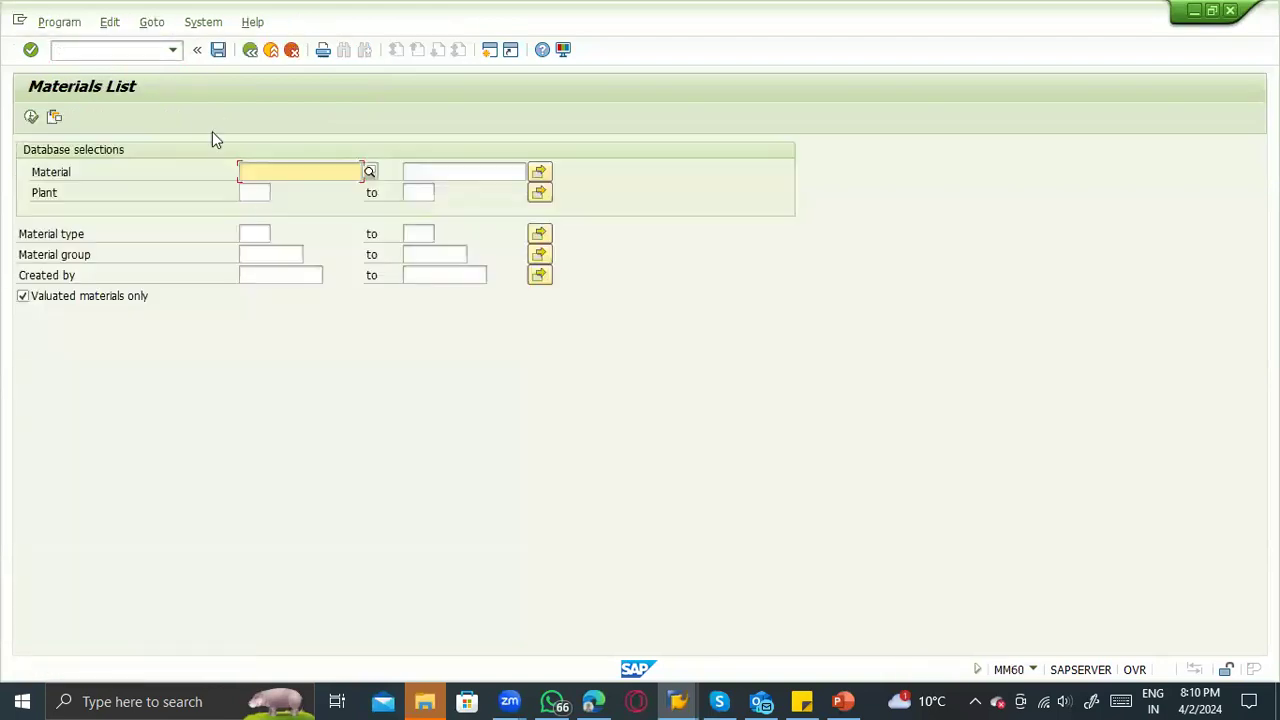
# Set the plant selection for the materials list to 1100.
pyautogui.click(264, 194)
pyautogui.write('1100')
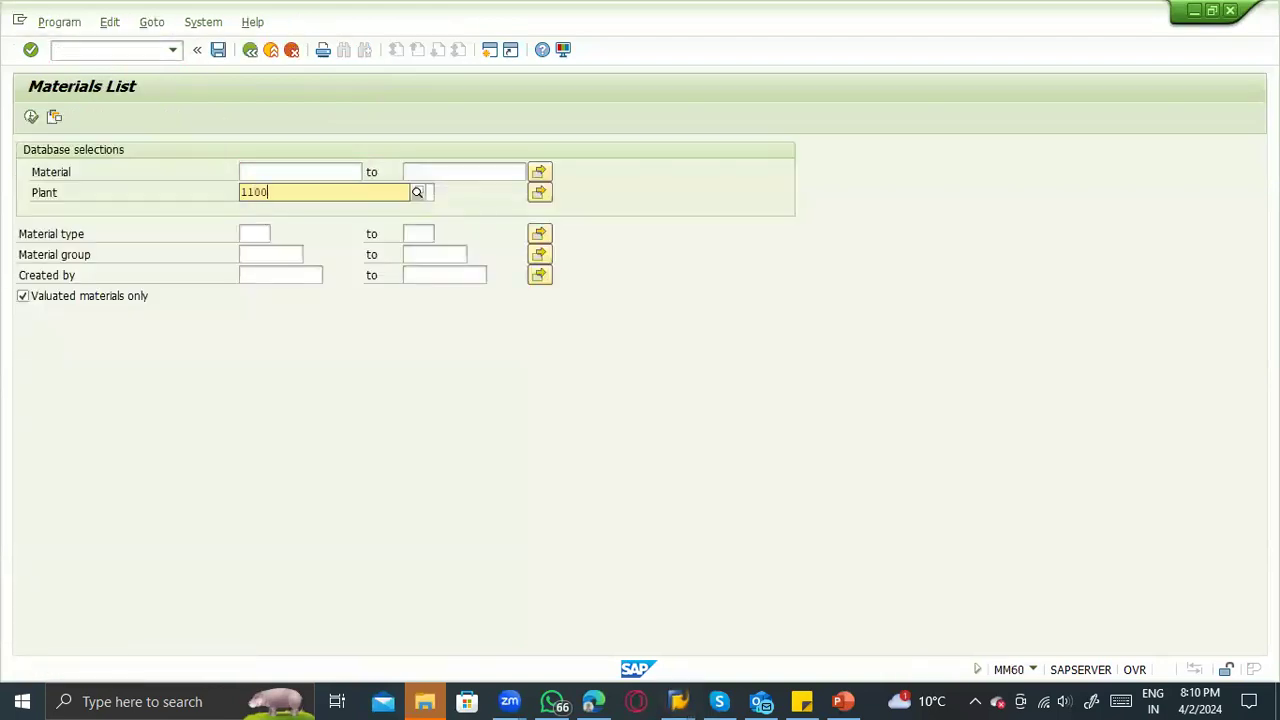
pyautogui.click(250, 221)
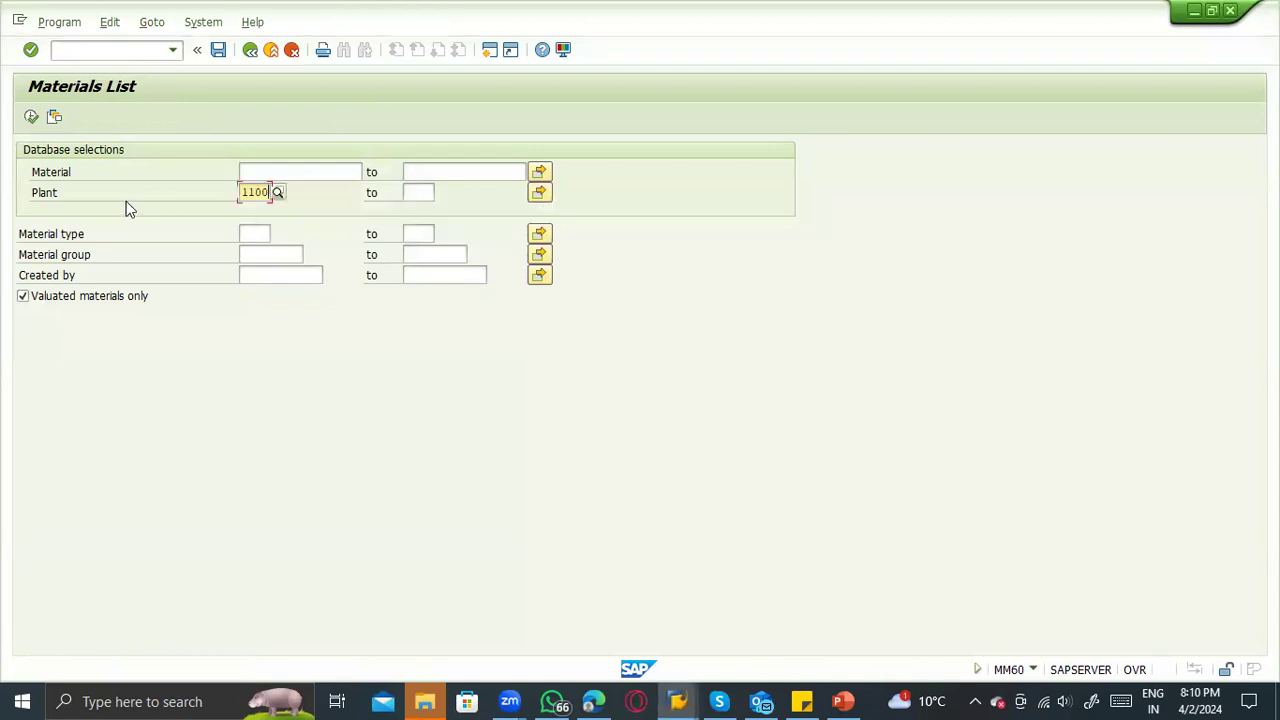
pyautogui.click(263, 252)
# Look through the possible material types, including ROH, FERT and HALB, and close the list without choosing one.
pyautogui.click(262, 234)
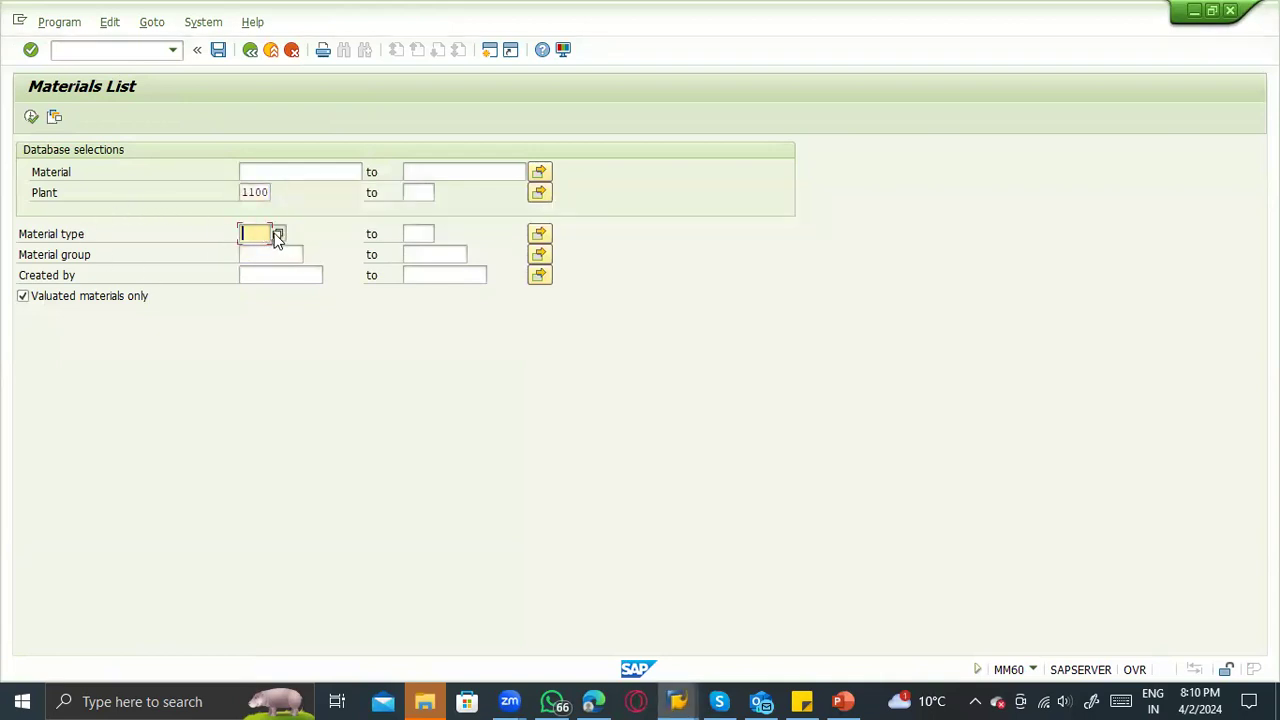
pyautogui.press('F4')
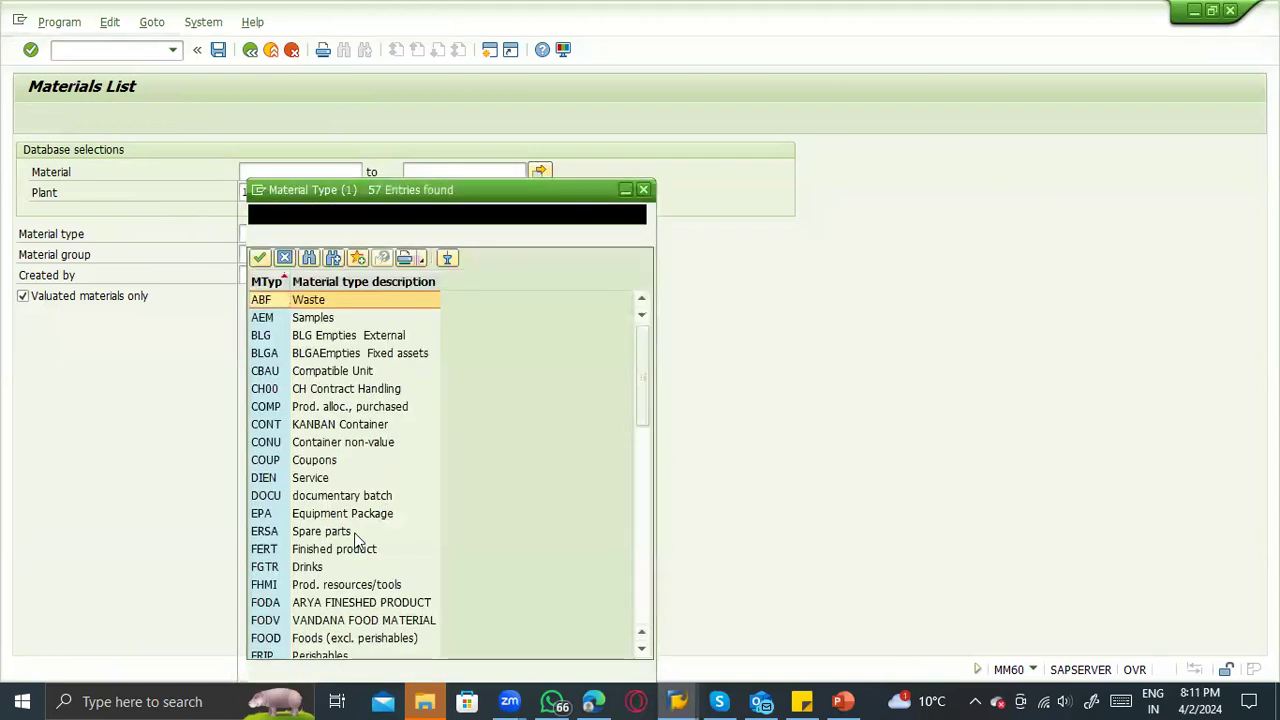
pyautogui.scroll(-10, 365, 490)
pyautogui.scroll(-2, 358, 430)
pyautogui.scroll(6, 326, 452)
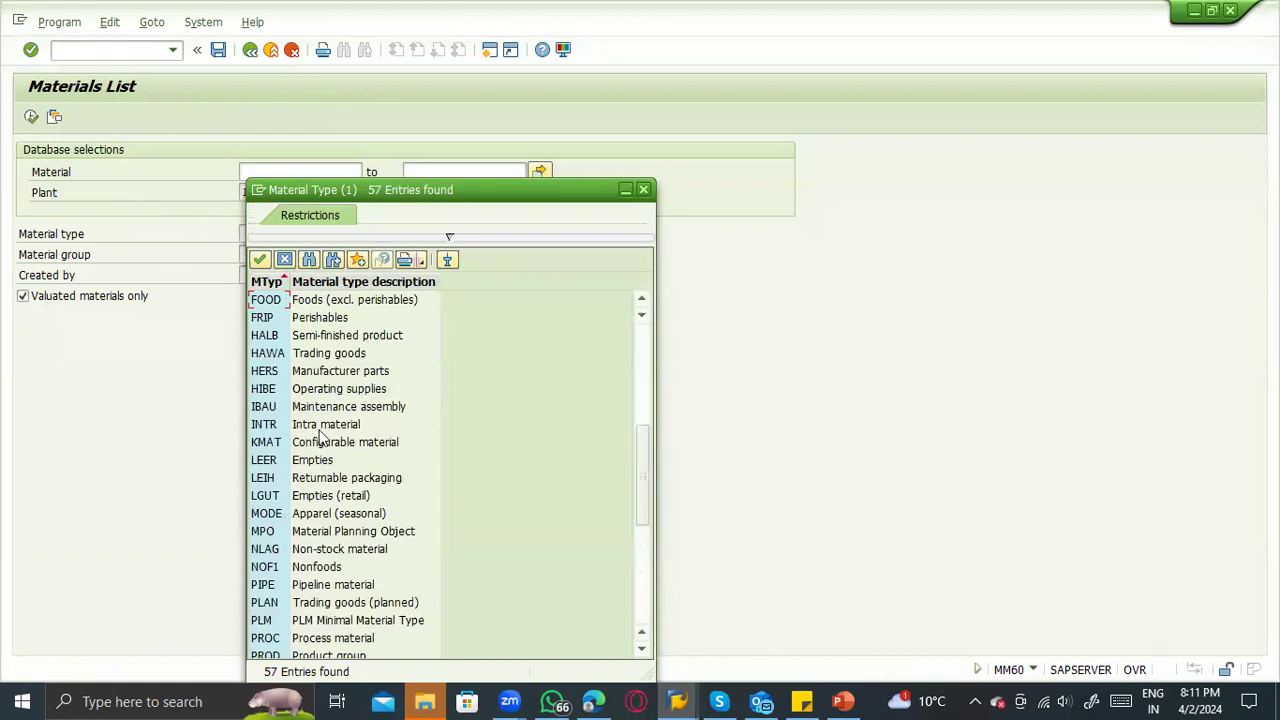
pyautogui.scroll(1, 322, 440)
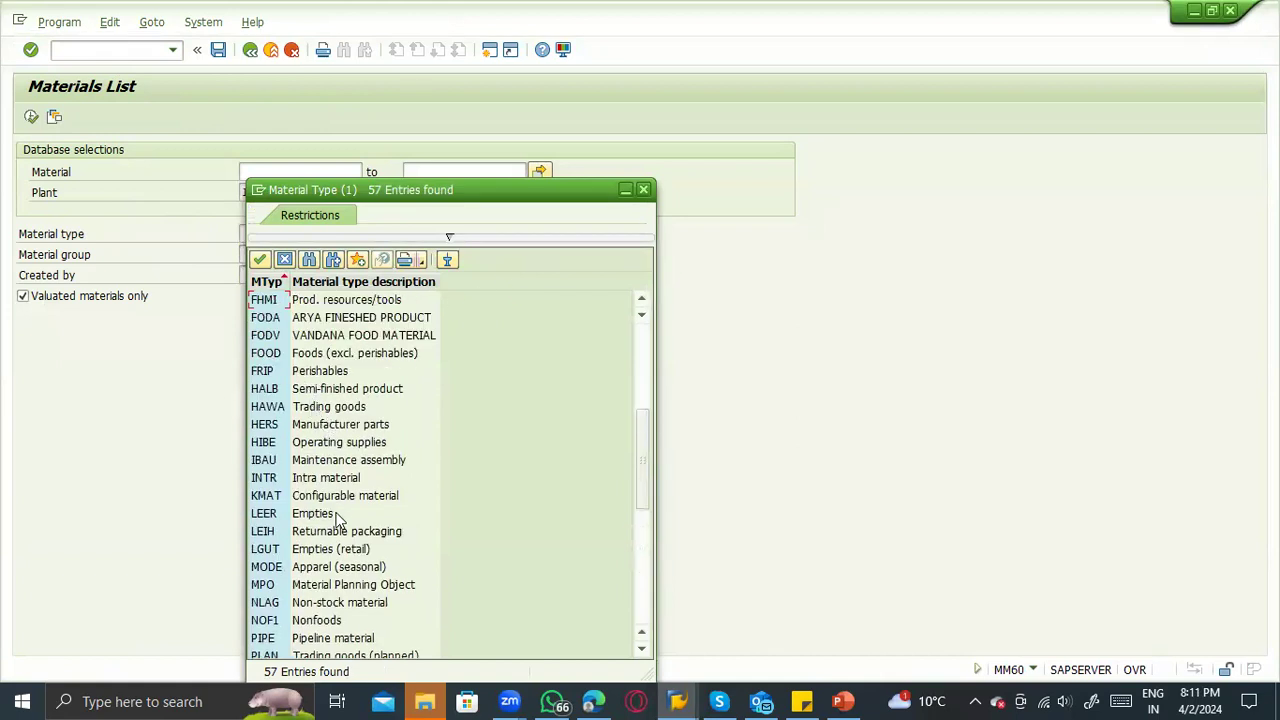
pyautogui.scroll(-3, 335, 519)
pyautogui.click(290, 567)
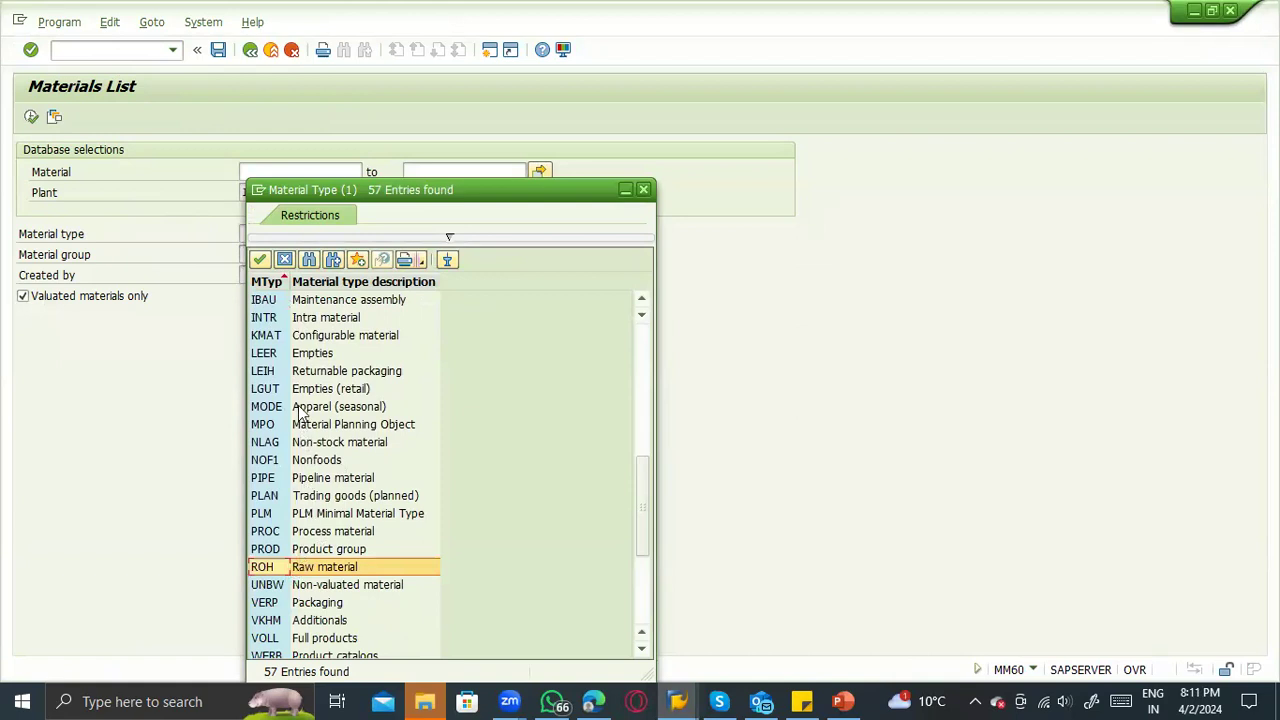
pyautogui.scroll(4, 300, 413)
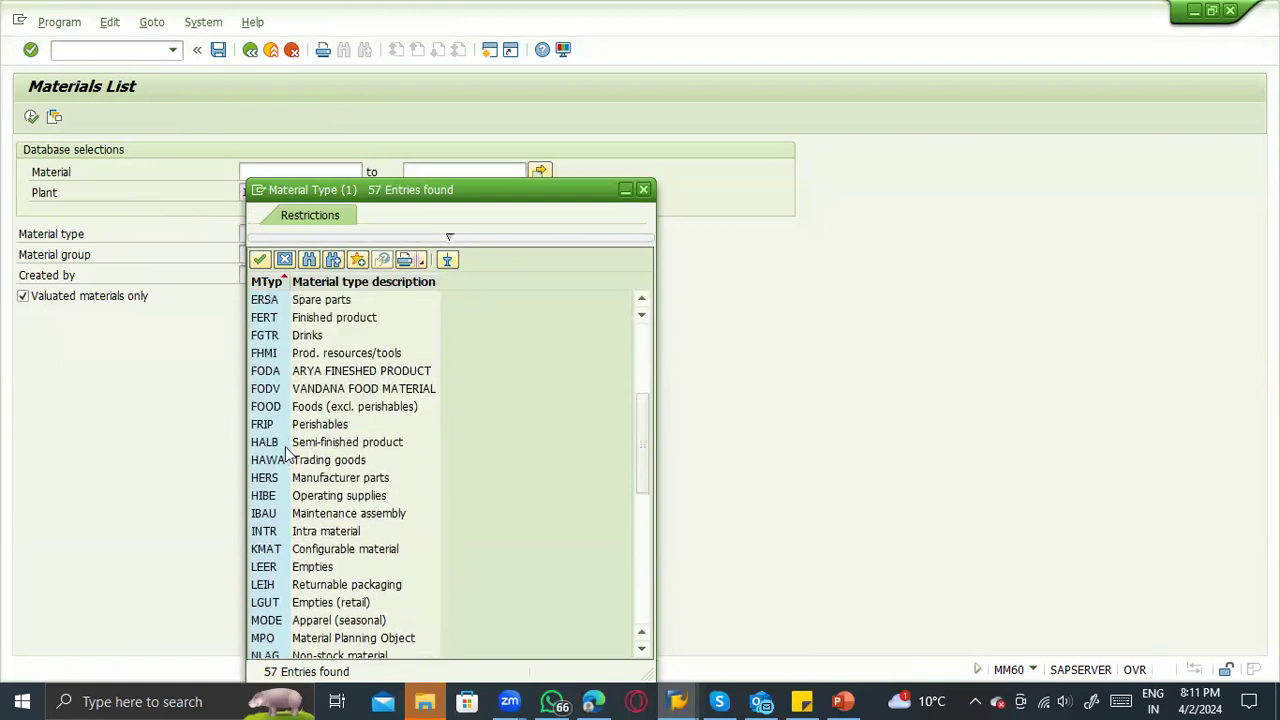
pyautogui.click(295, 320)
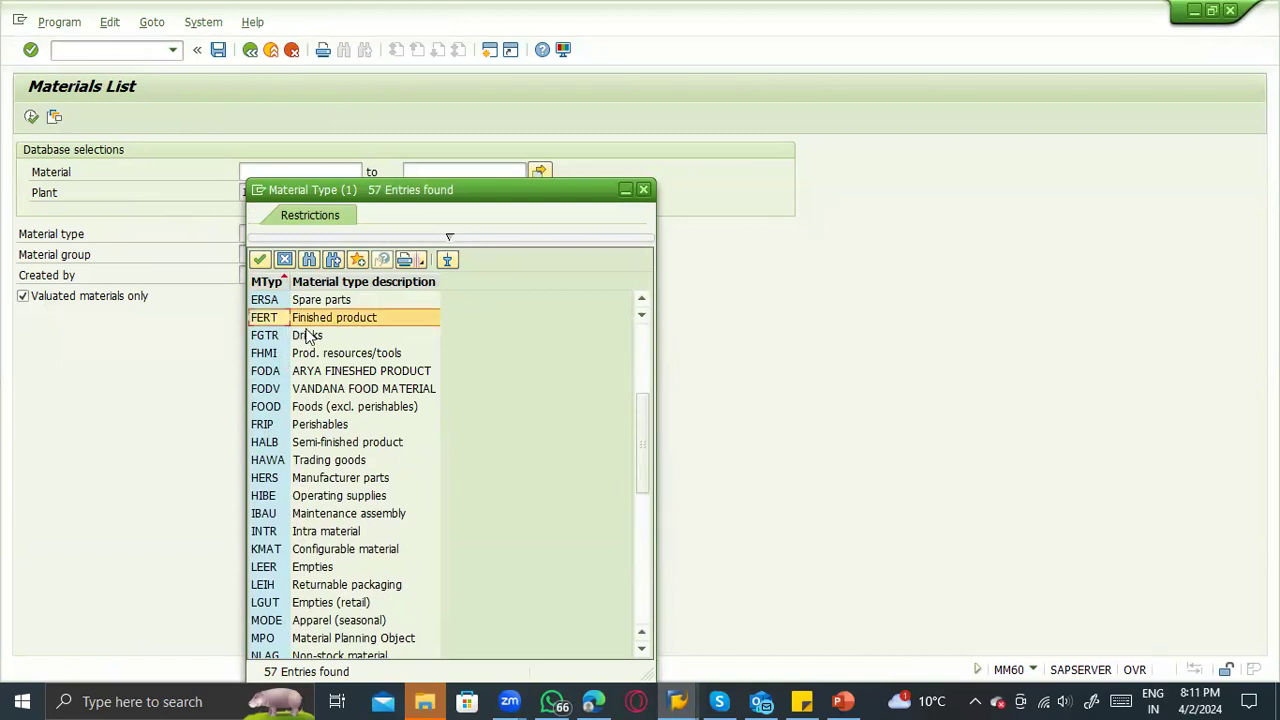
pyautogui.click(298, 446)
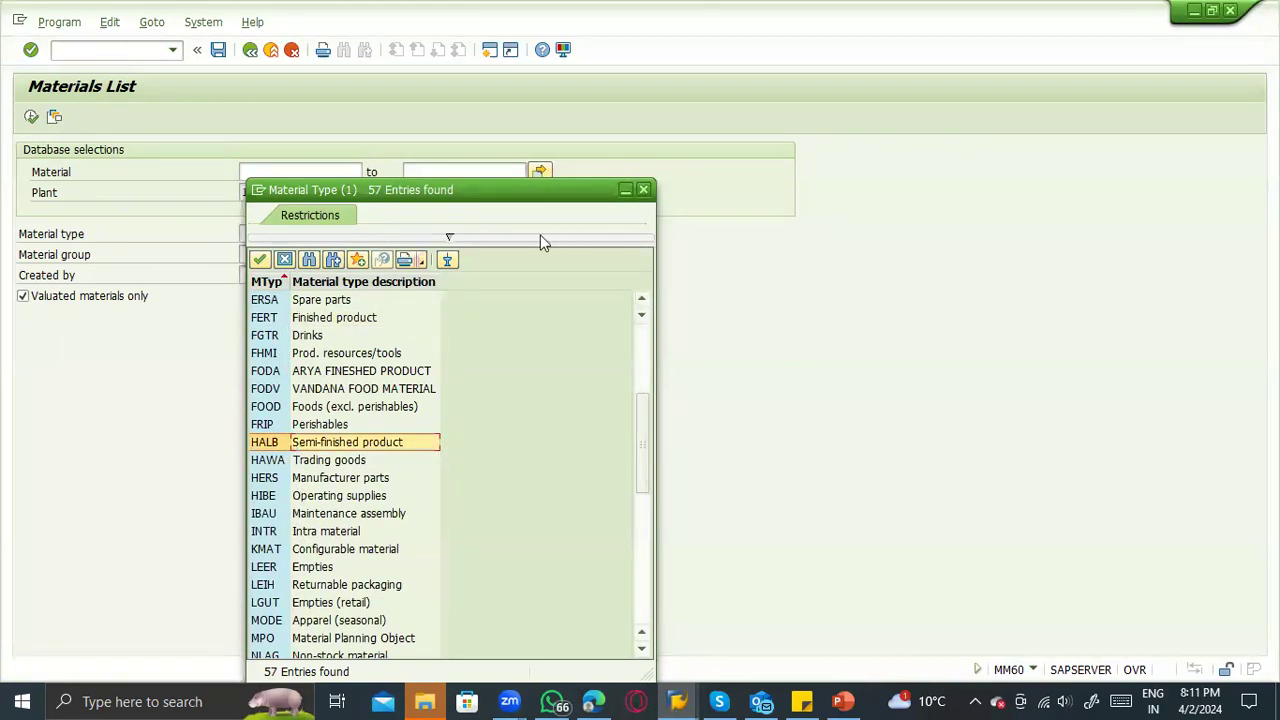
pyautogui.click(643, 189)
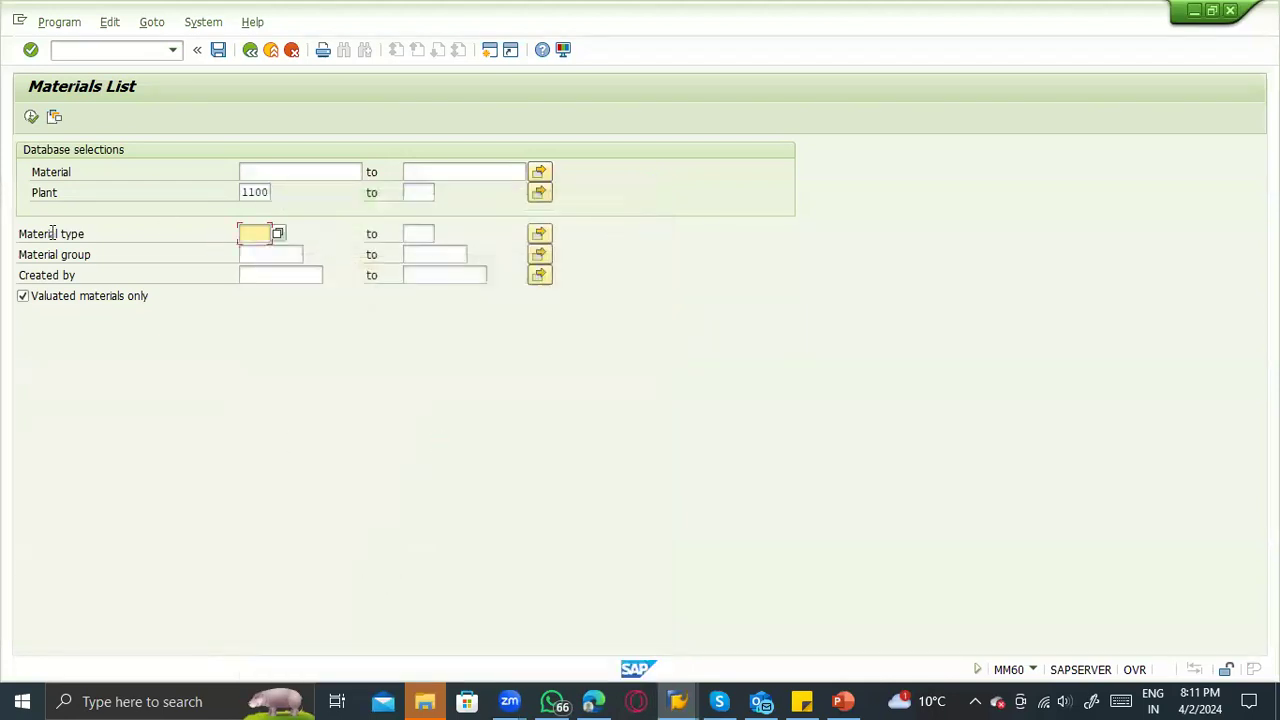
# Run the materials list and sort its Material column in descending and finally in ascending order.
pyautogui.click(31, 117)
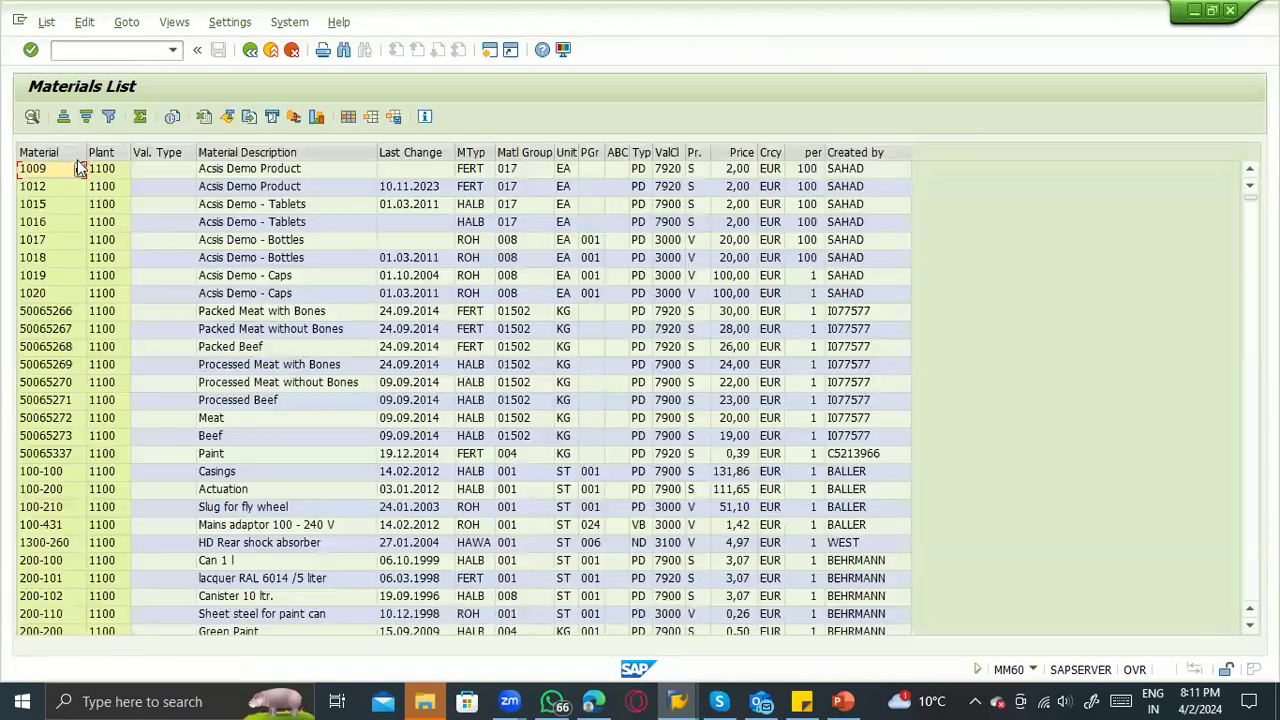
pyautogui.click(50, 152)
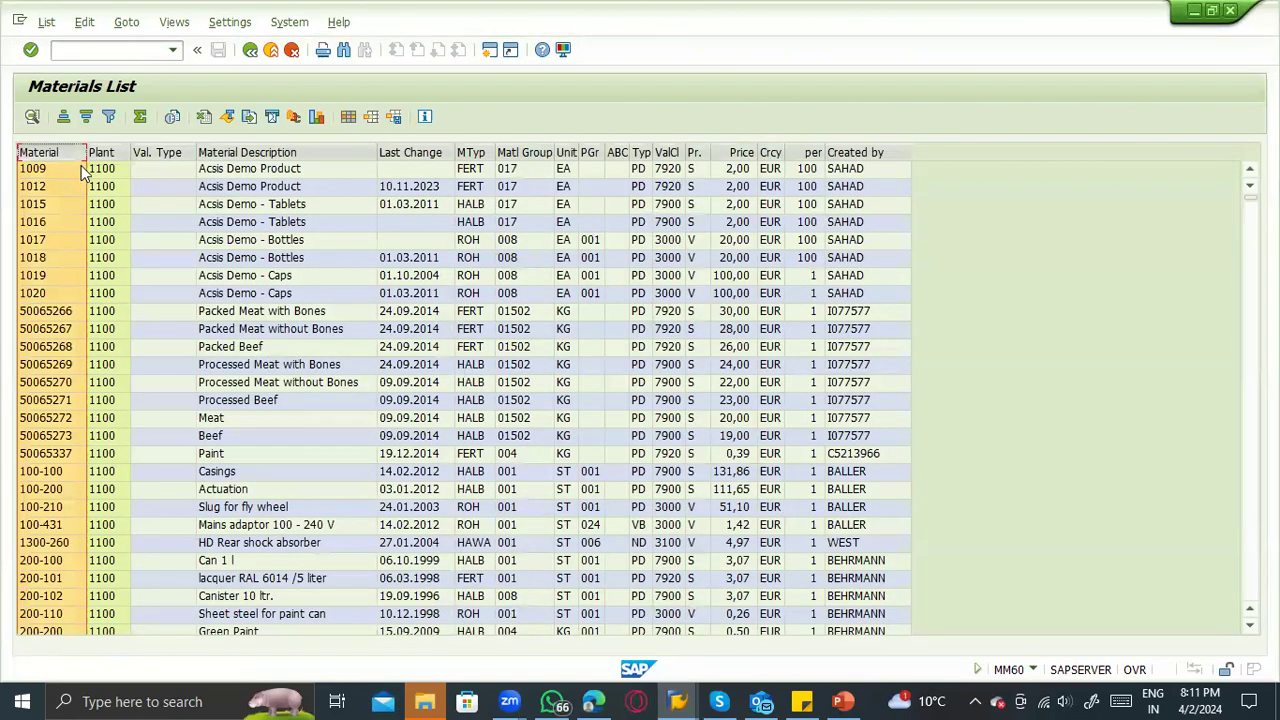
pyautogui.click(86, 117)
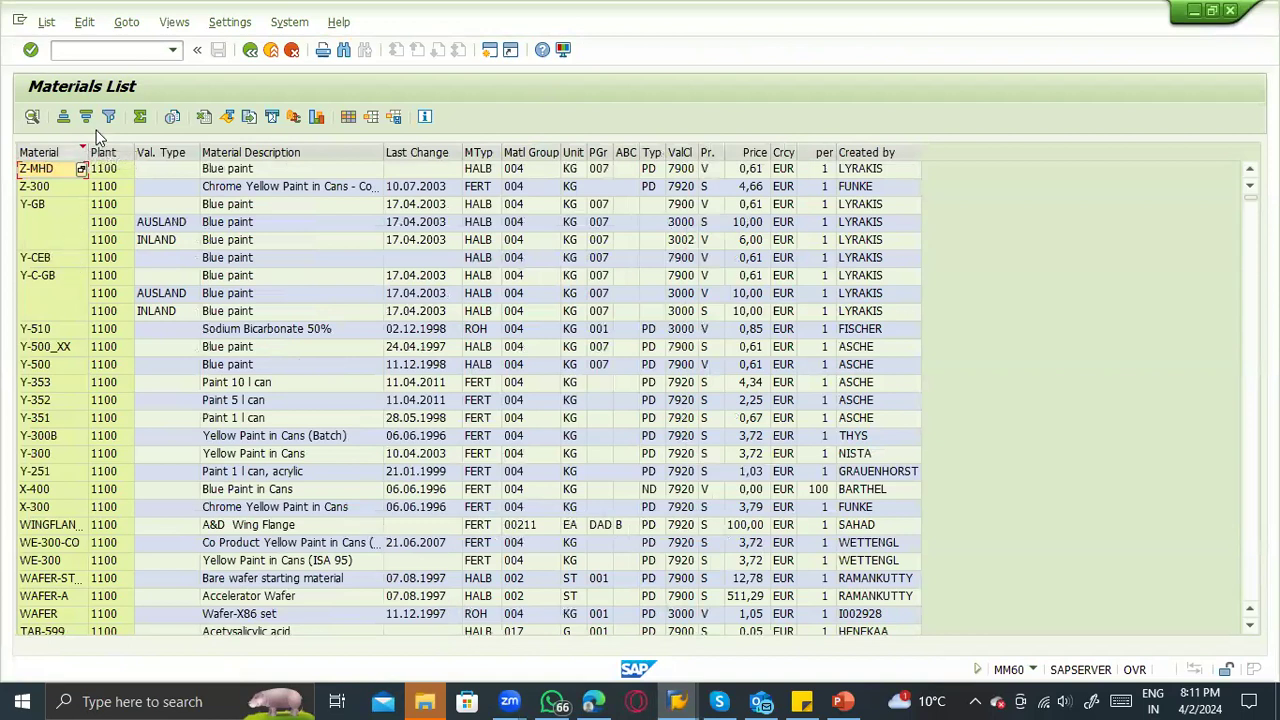
pyautogui.click(60, 151)
pyautogui.click(64, 118)
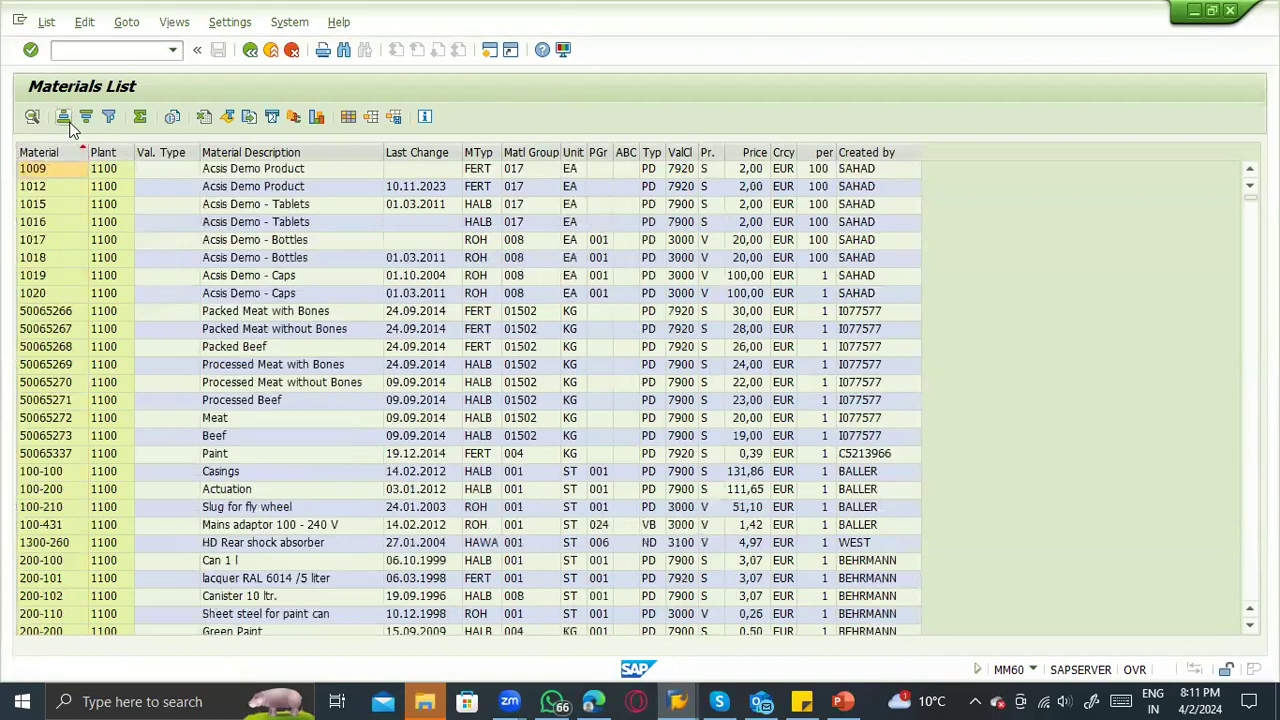
# Select the material numbers from 100-100 Casings through 200-102 Canister 10 ltr. in the Material column.
pyautogui.scroll(-1, 48, 385)
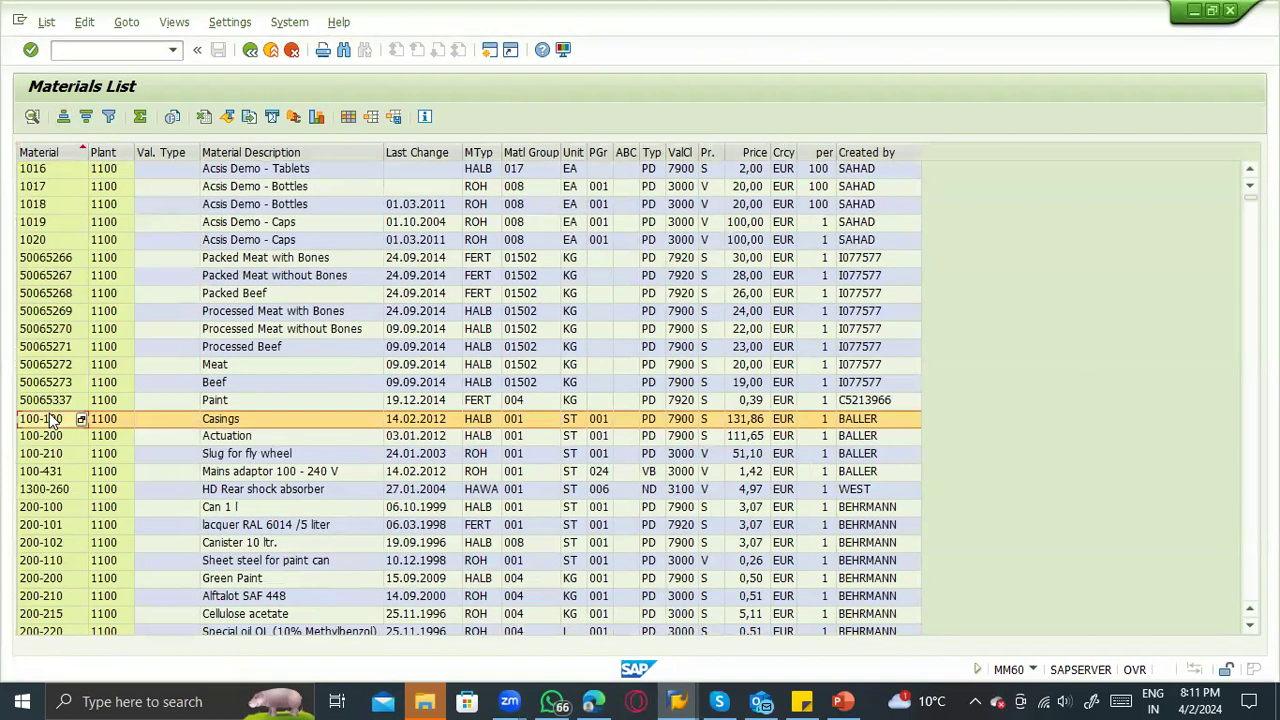
pyautogui.click(51, 435)
pyautogui.click(49, 422)
pyautogui.moveTo(45, 420); pyautogui.dragTo(44, 552)
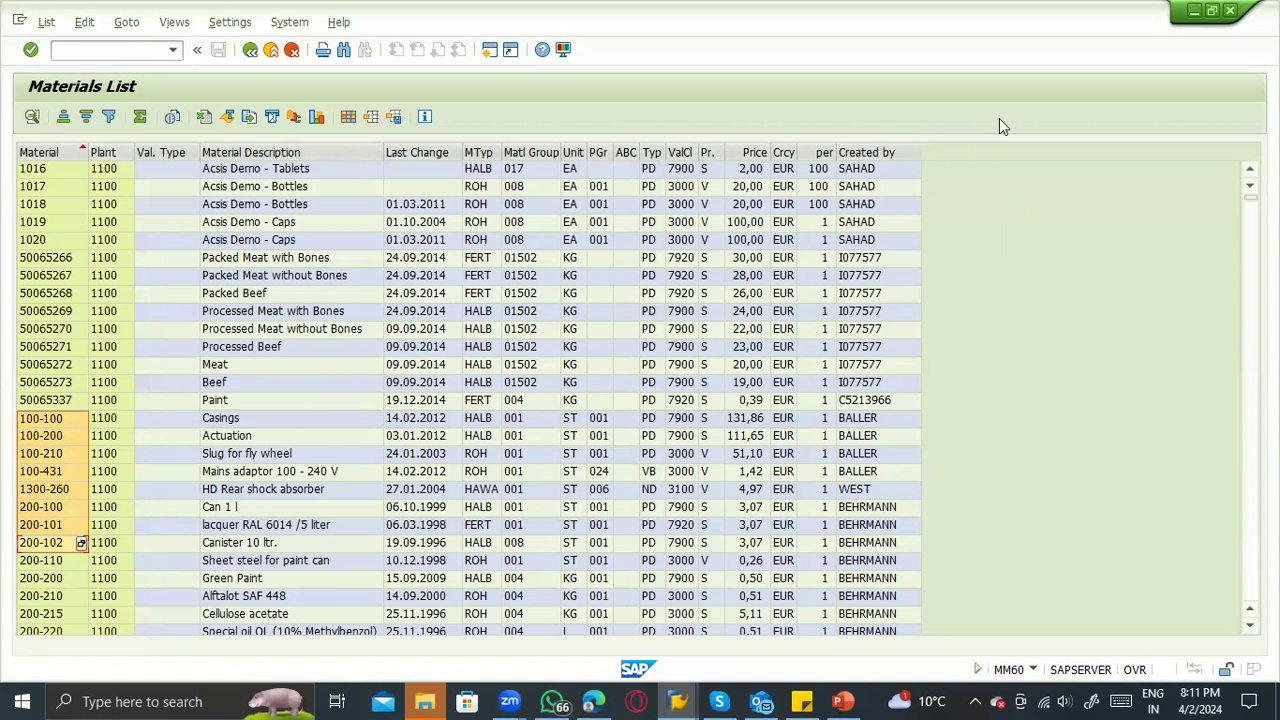
# Leave the materials list and open the purchasing vendor list, transaction MKVZ, using the /n prefix.
pyautogui.click(278, 52)
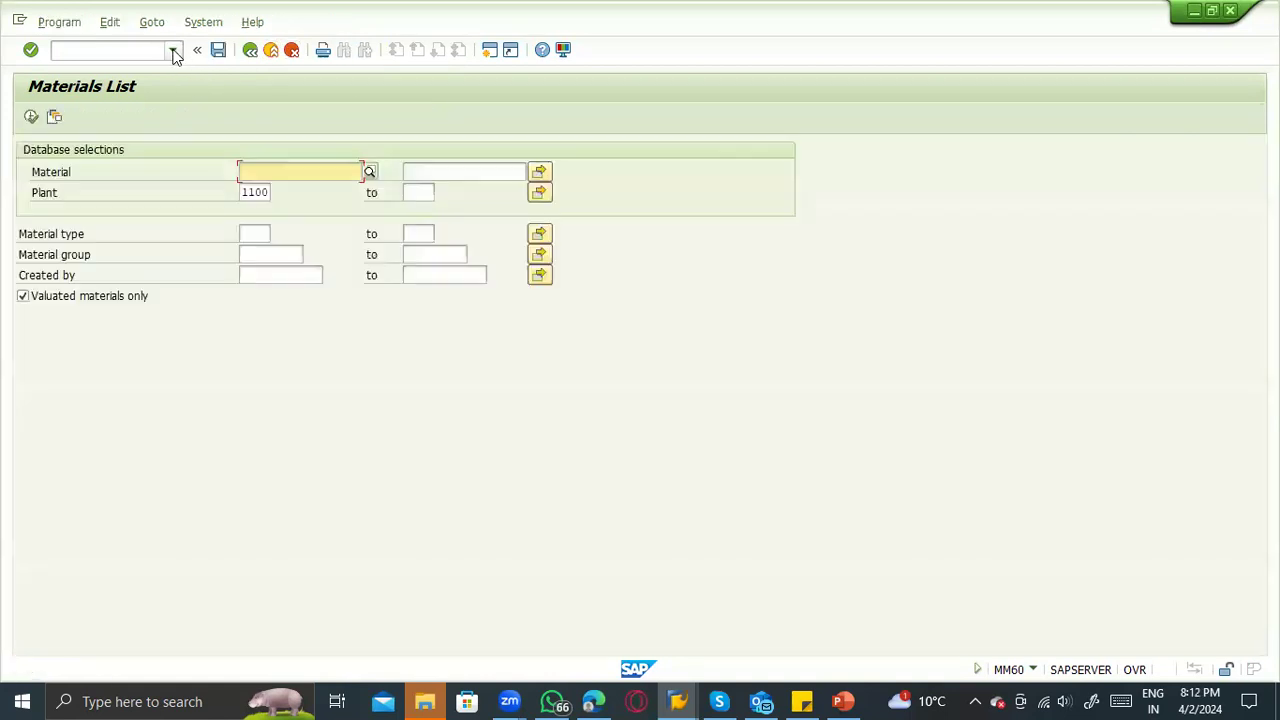
pyautogui.click(172, 50)
pyautogui.click(114, 68)
pyautogui.click(117, 49)
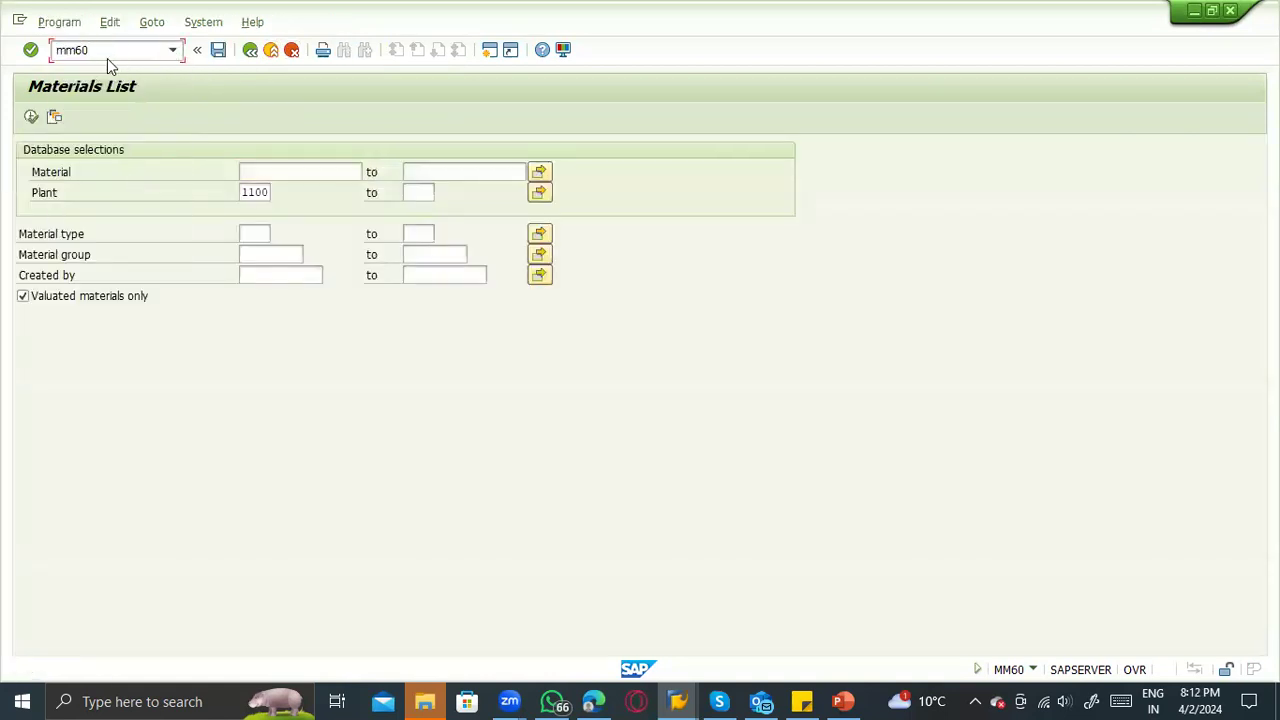
pyautogui.moveTo(88, 50); pyautogui.dragTo(57, 50)
pyautogui.click(104, 48)
pyautogui.press('Home')
pyautogui.write('/n')
pyautogui.press('Return')
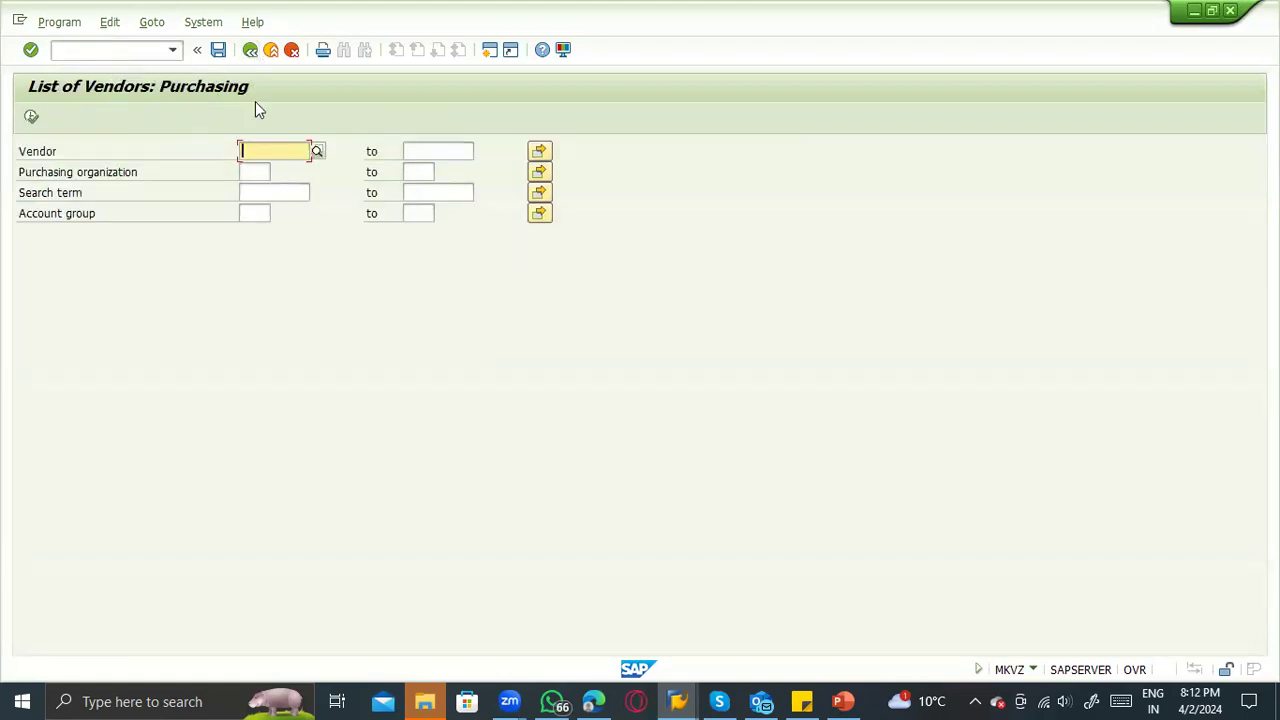
# Run the vendor list for purchasing organization 1000 and exit it back to the SAP start screen.
pyautogui.click(258, 171)
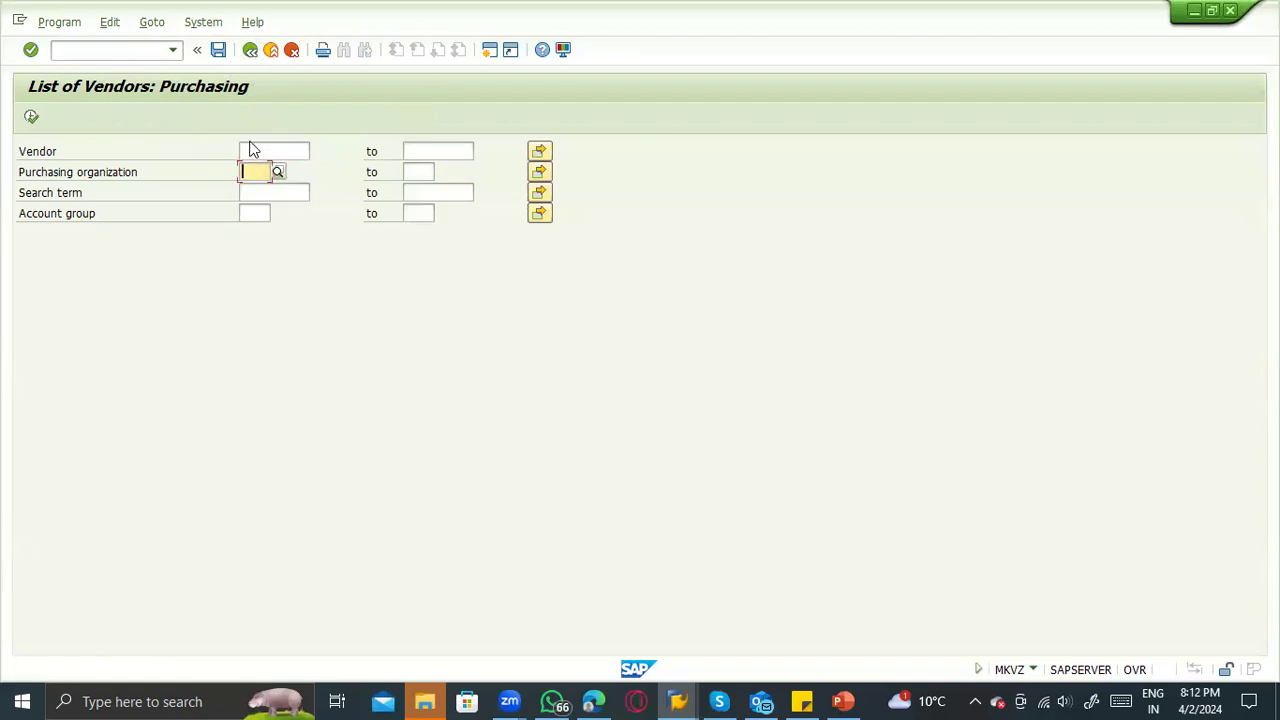
pyautogui.write('1000')
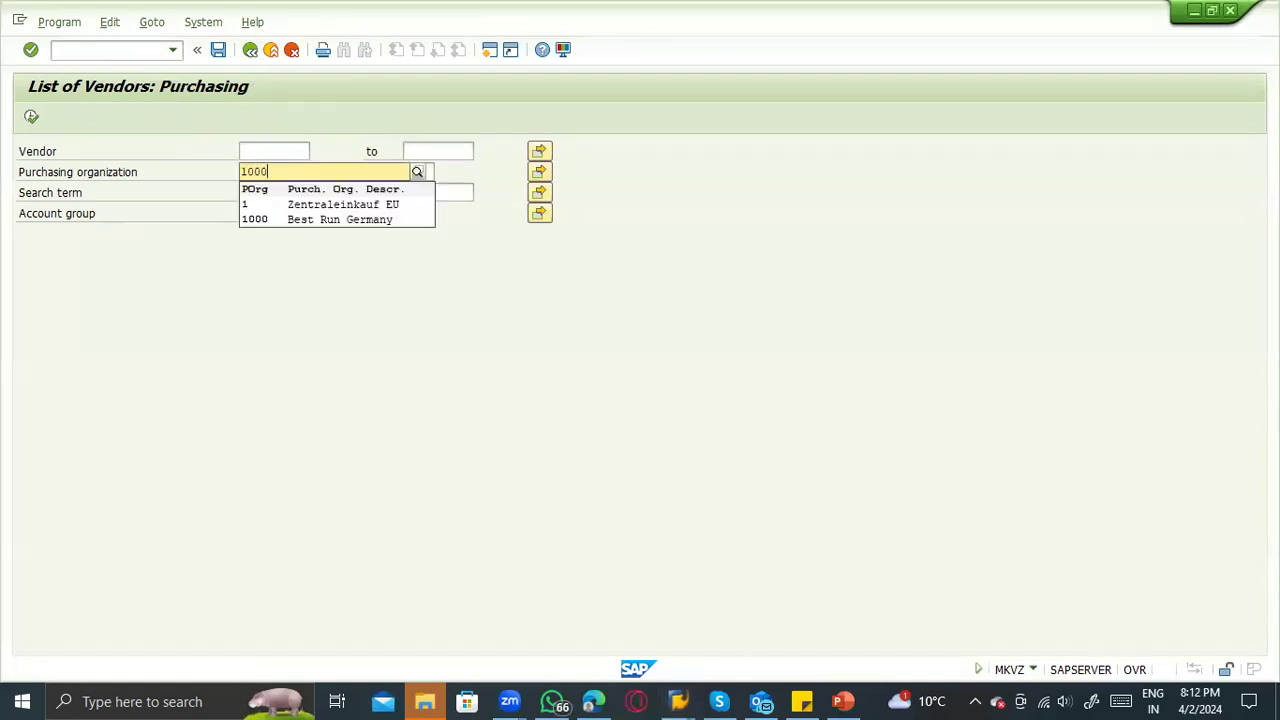
pyautogui.click(294, 204)
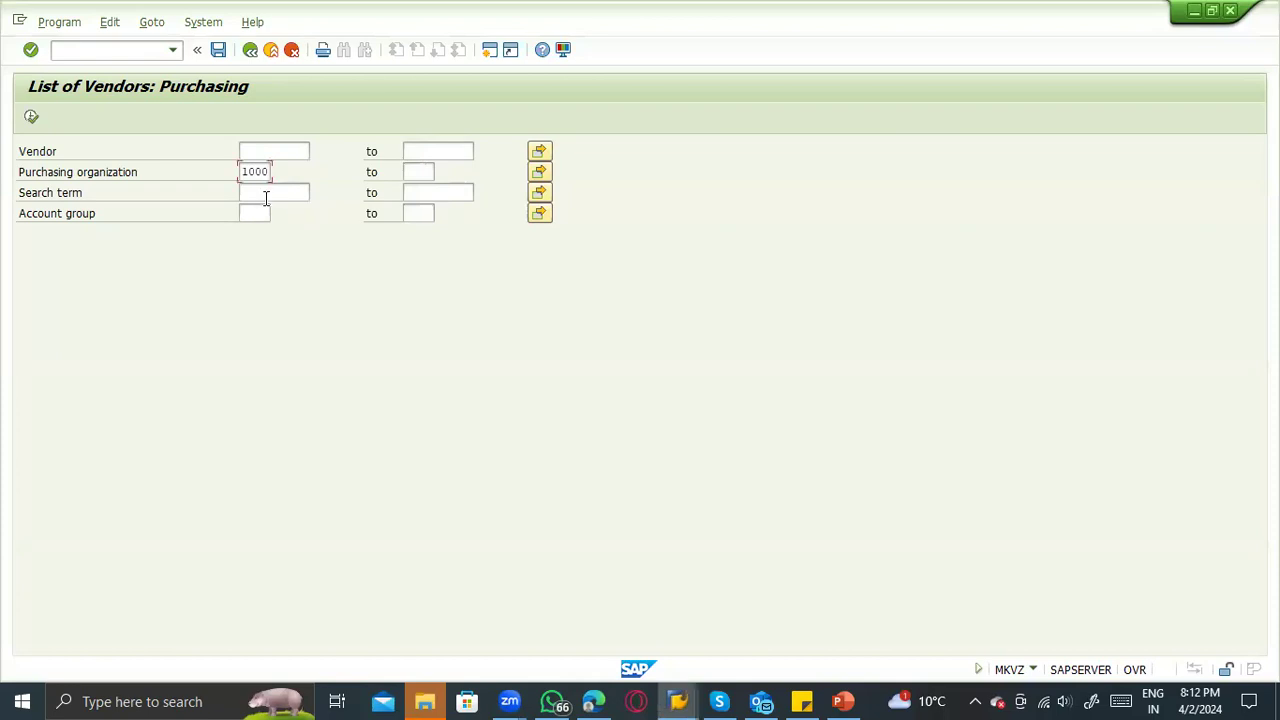
pyautogui.click(31, 118)
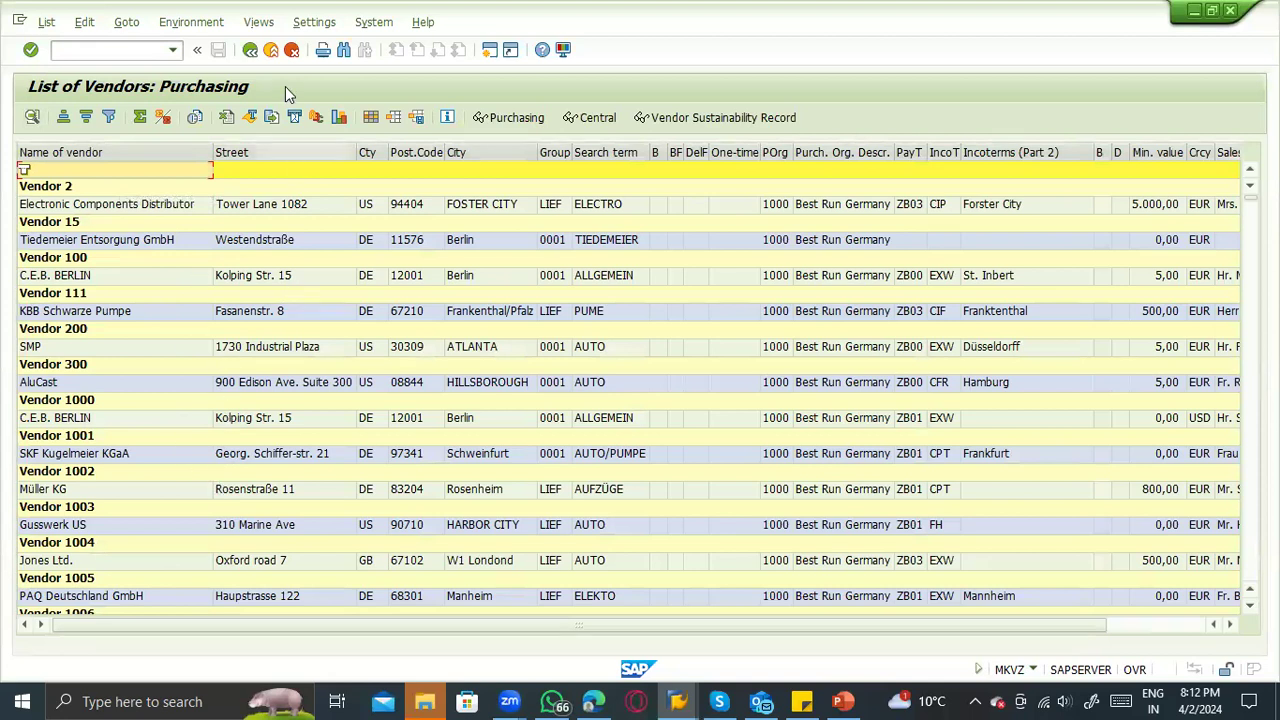
pyautogui.click(270, 49)
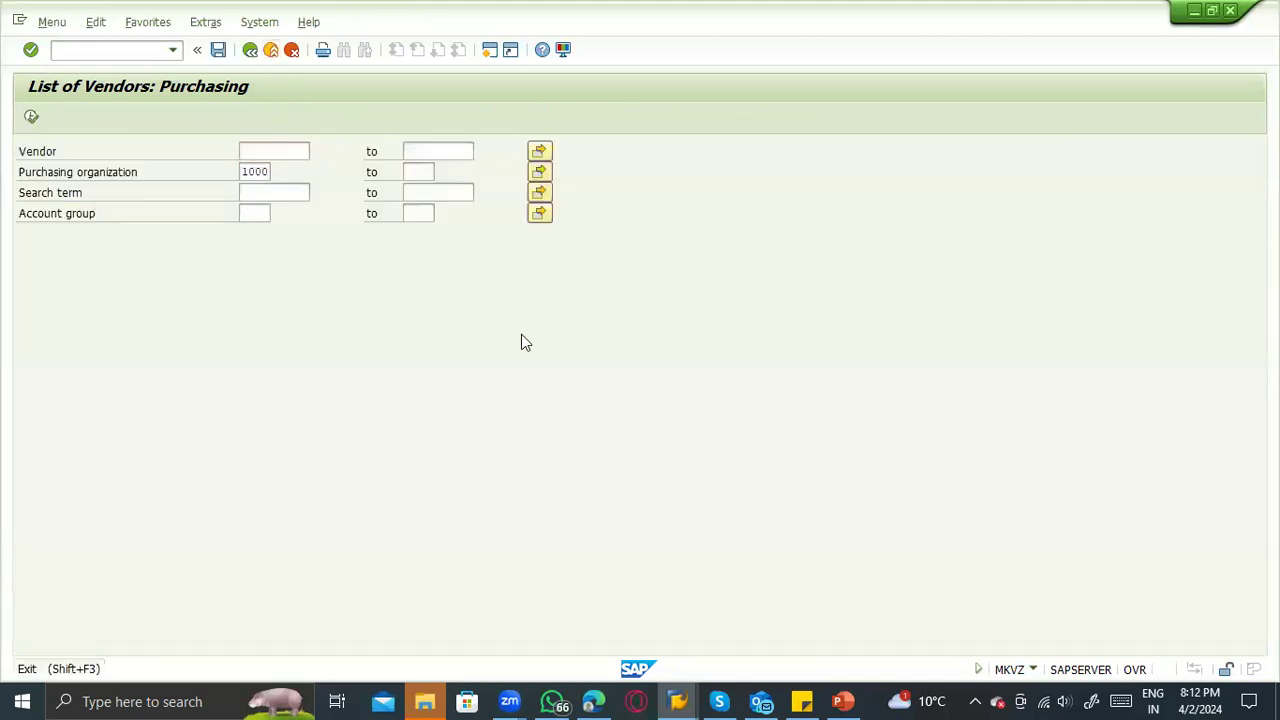
# Switch to PowerPoint and add a line with /n, /o and /ex below the Customer entry on slide 2.
pyautogui.click(842, 701)
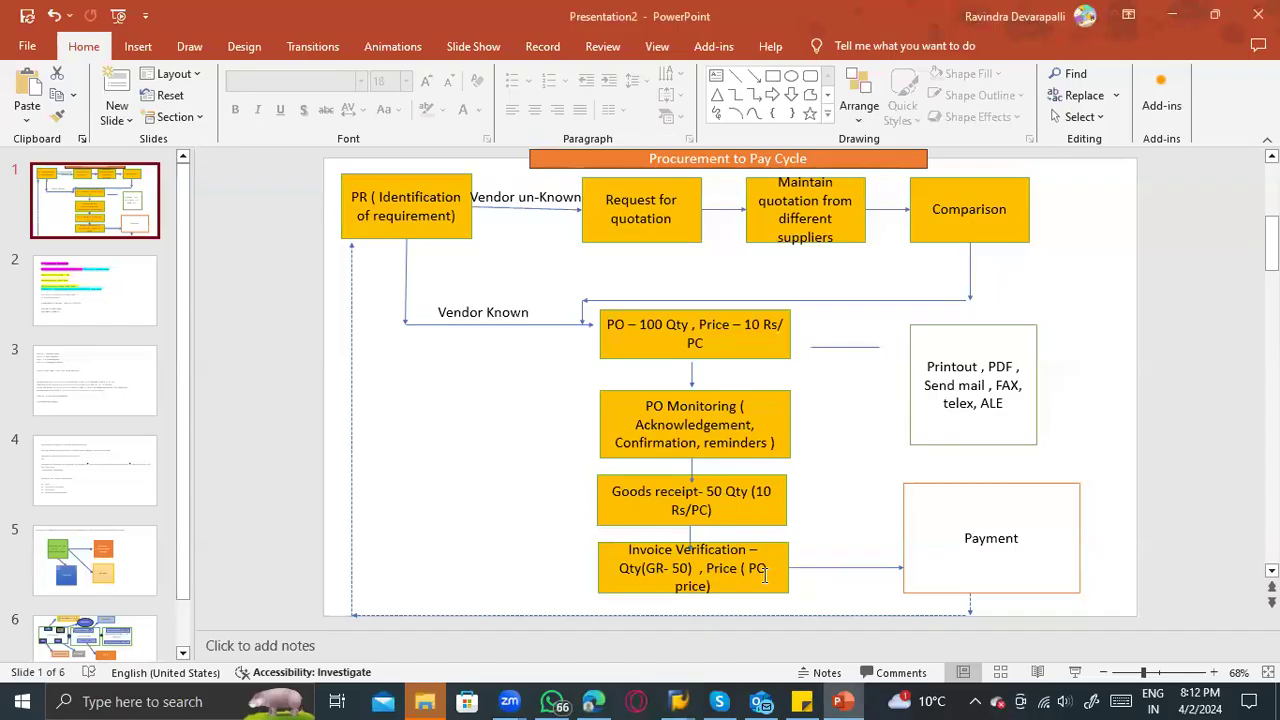
pyautogui.click(100, 318)
pyautogui.click(494, 537)
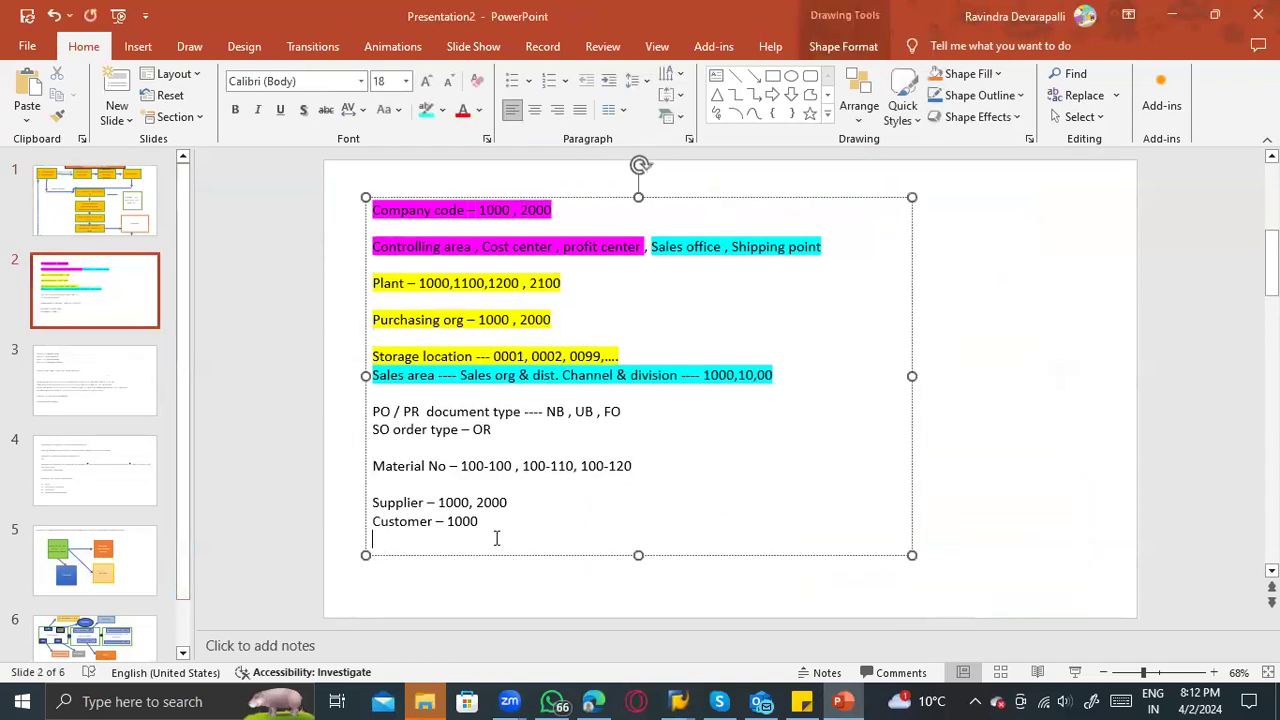
pyautogui.press('Return')
pyautogui.press('Return')
pyautogui.press('Return')
pyautogui.press('Return')
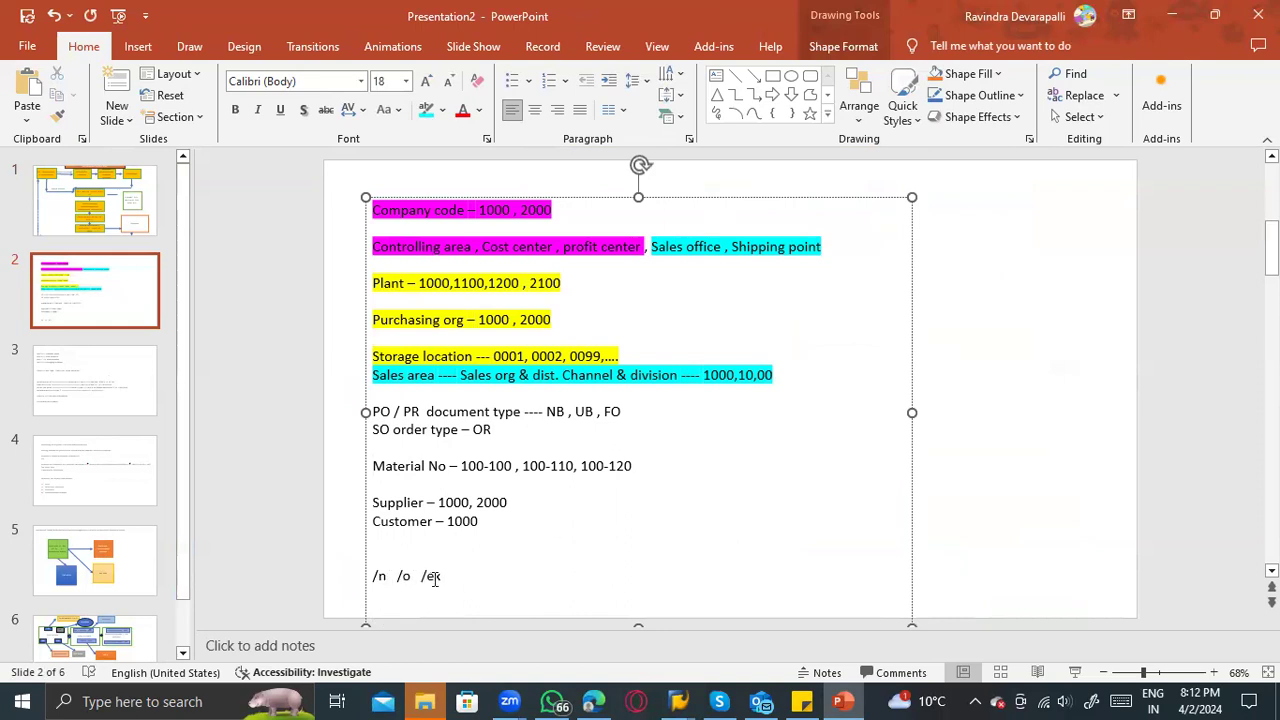
# Separate the commands /n, /o and /ex on the slide with commas and return to SAP.
pyautogui.click(389, 575)
pyautogui.write(',')
pyautogui.click(419, 578)
pyautogui.write(',')
pyautogui.click(458, 578)
pyautogui.hotkey('alt', 'Tab')
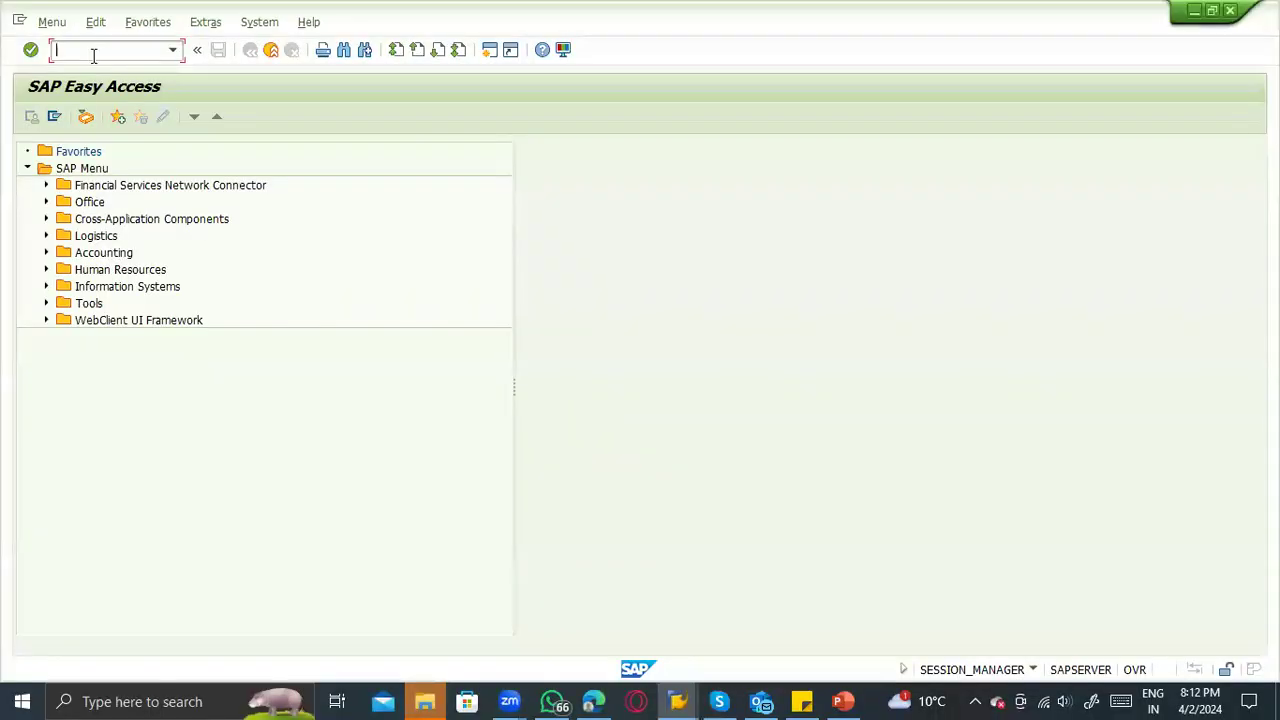
# Open purchase order creation with transaction me21n and close its help pane.
pyautogui.write('/n')
pyautogui.press('BackSpace')
pyautogui.press('BackSpace')
pyautogui.write('me21n')
pyautogui.press('Return')
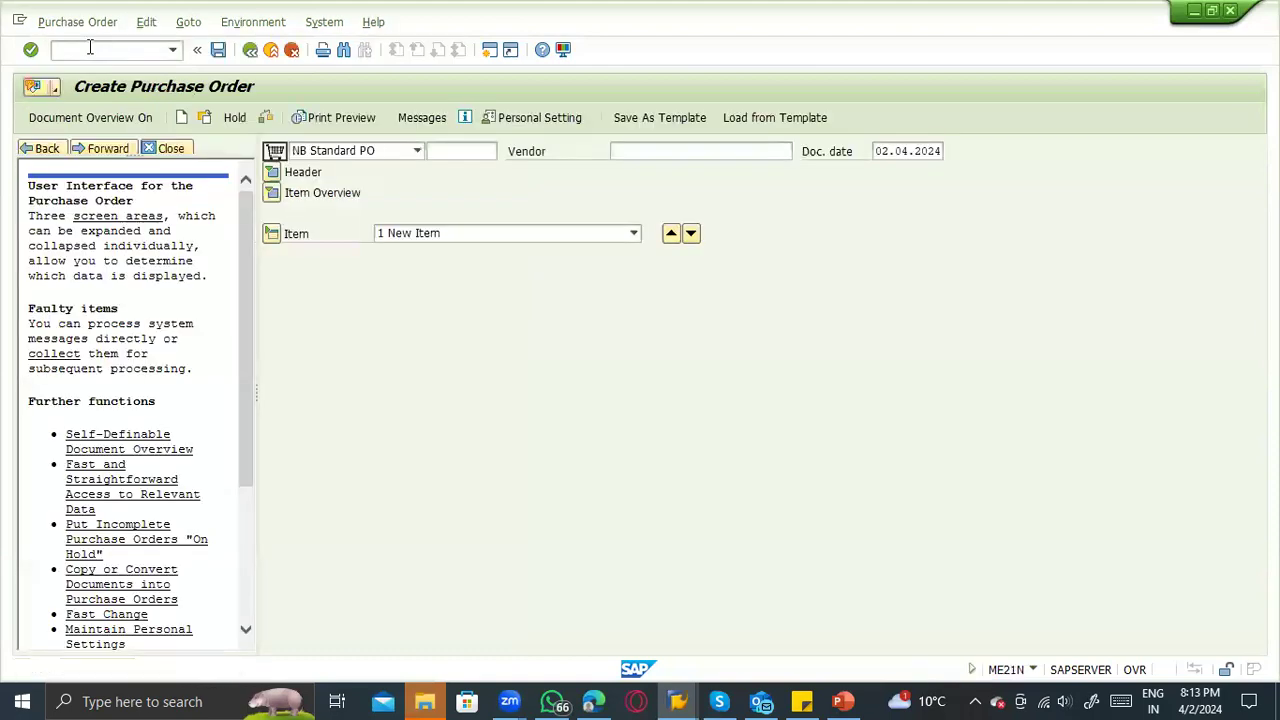
pyautogui.click(162, 148)
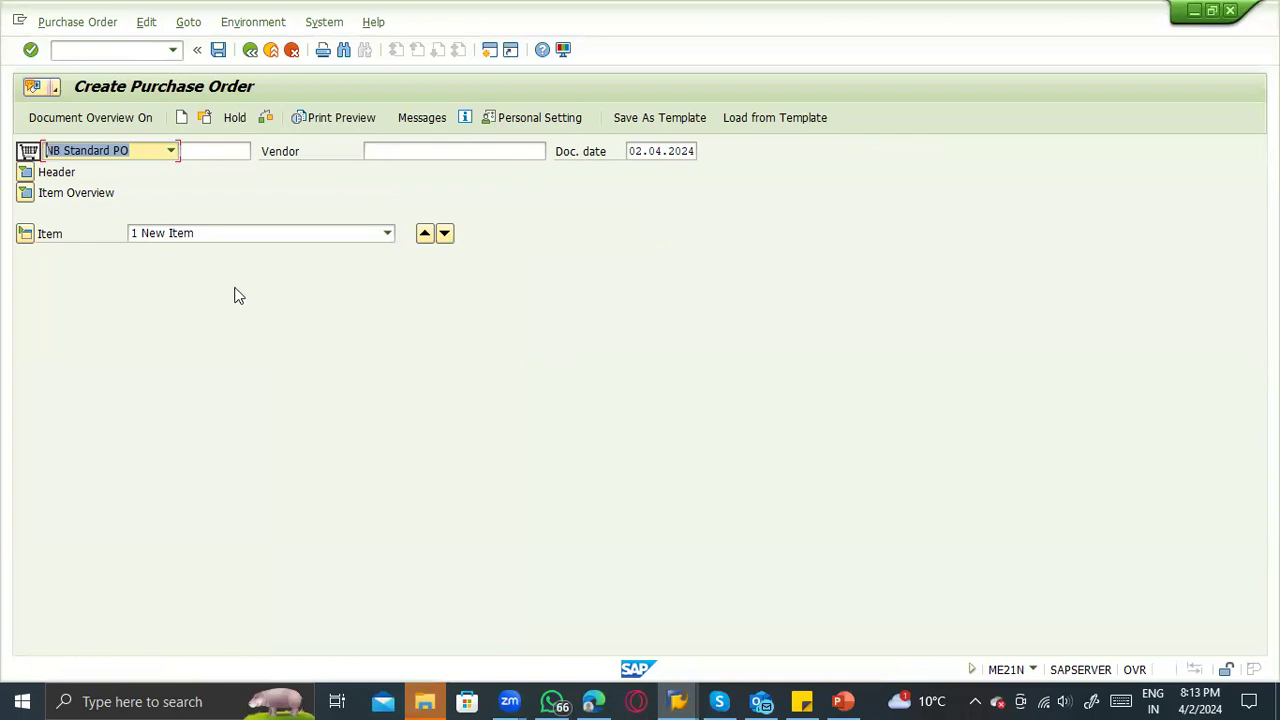
# Replace the purchase order transaction with goods receipt in the same session using /nmigo.
pyautogui.click(112, 54)
pyautogui.write('/nmigo')
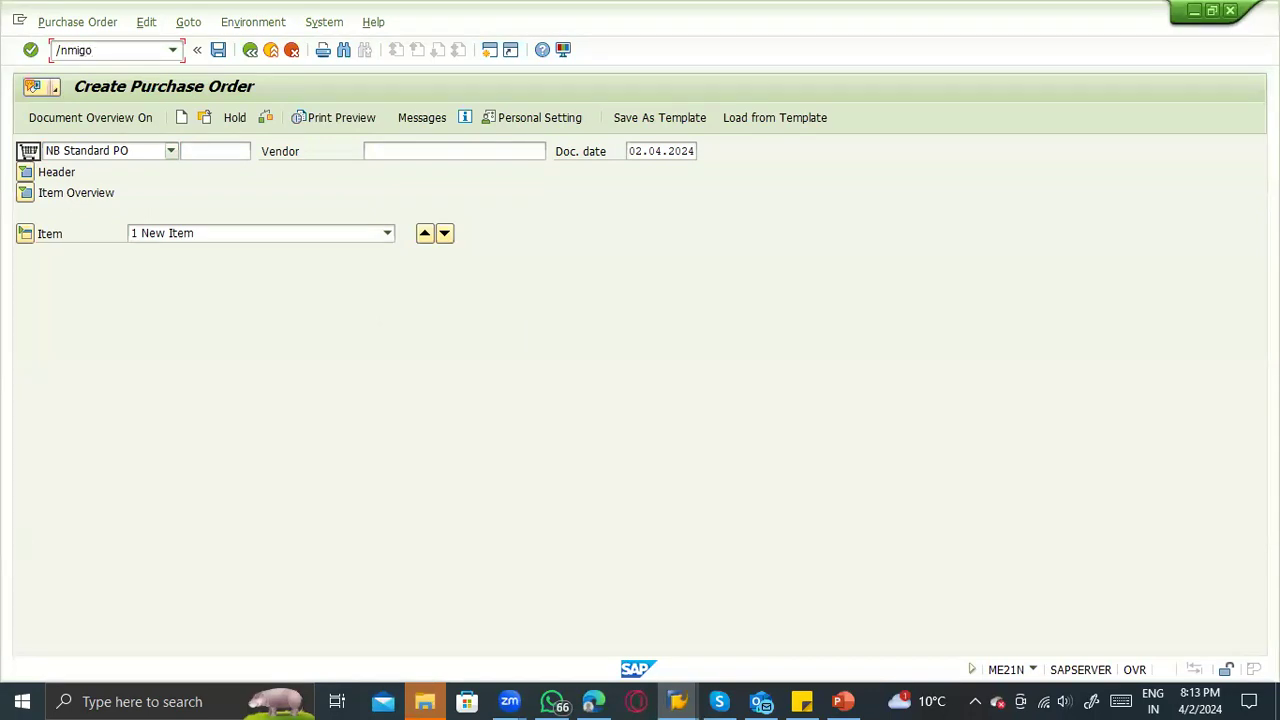
pyautogui.press('Return')
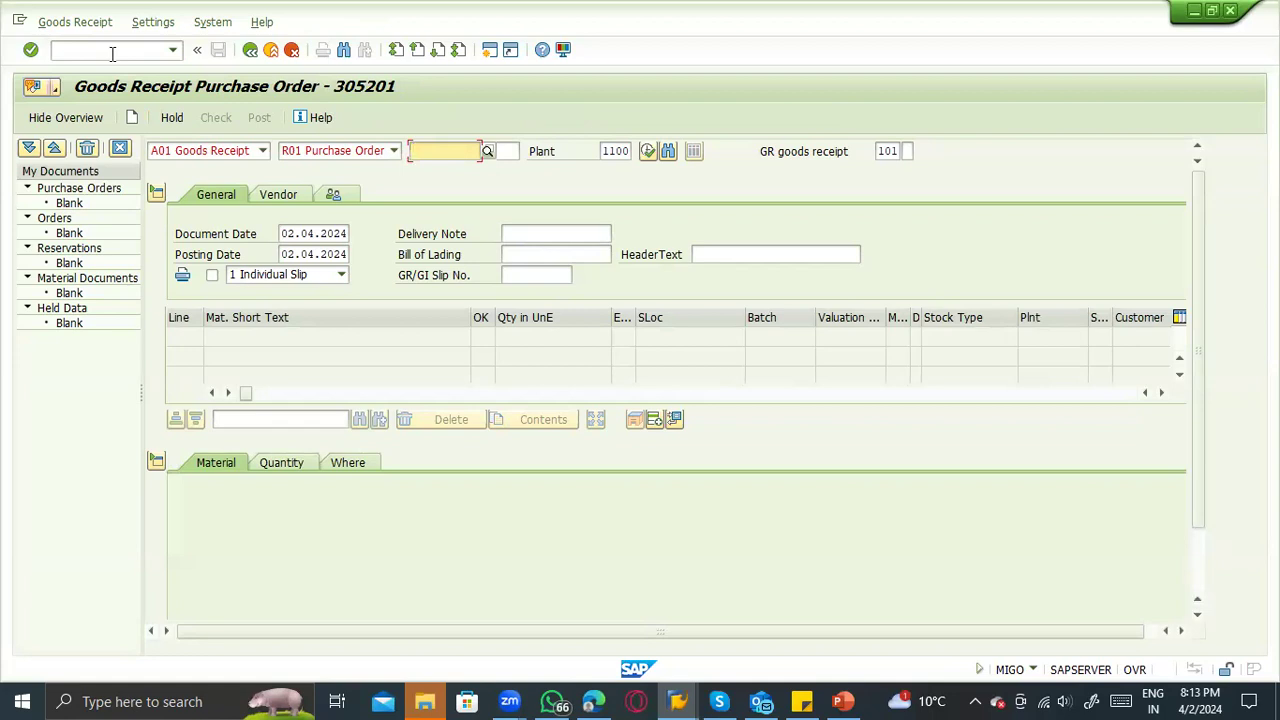
# Check the /n note on the PowerPoint slide, then return to SAP and leave goods receipt for Easy Access with /n.
pyautogui.click(840, 701)
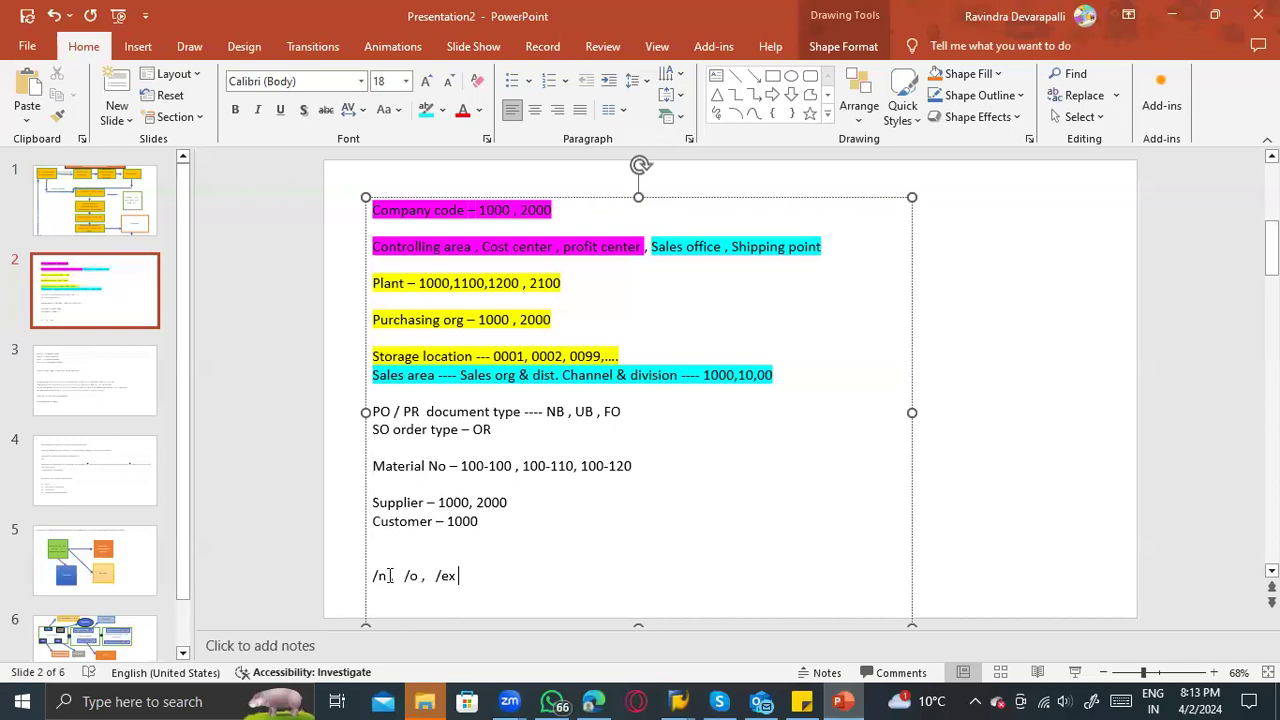
pyautogui.click(392, 583)
pyautogui.hotkey('alt', 'Tab')
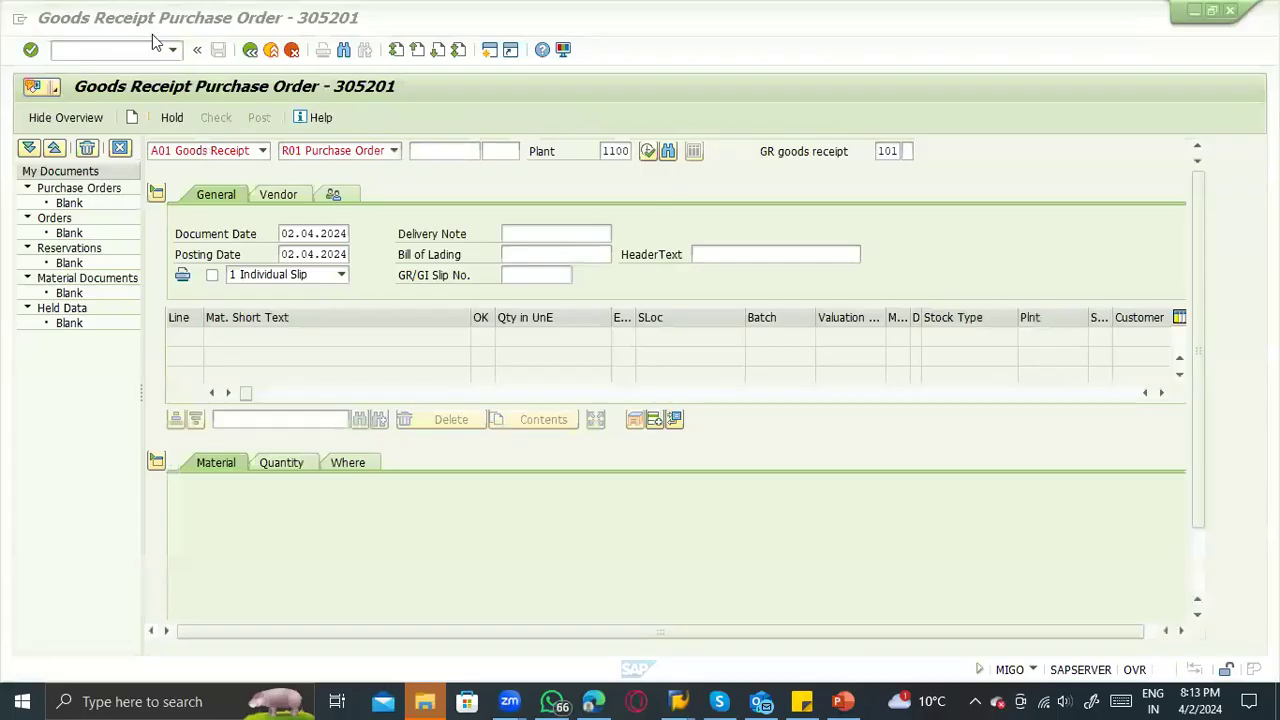
pyautogui.click(131, 45)
pyautogui.write('/')
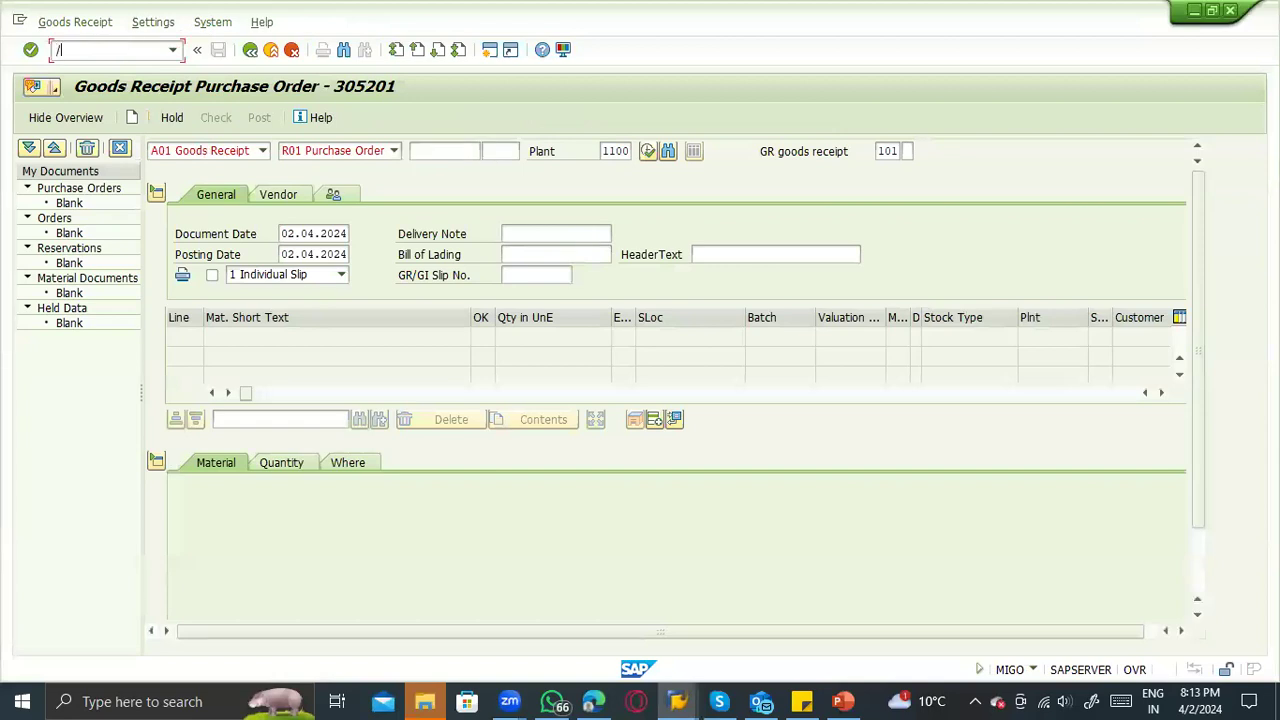
pyautogui.write('n')
pyautogui.press('Return')
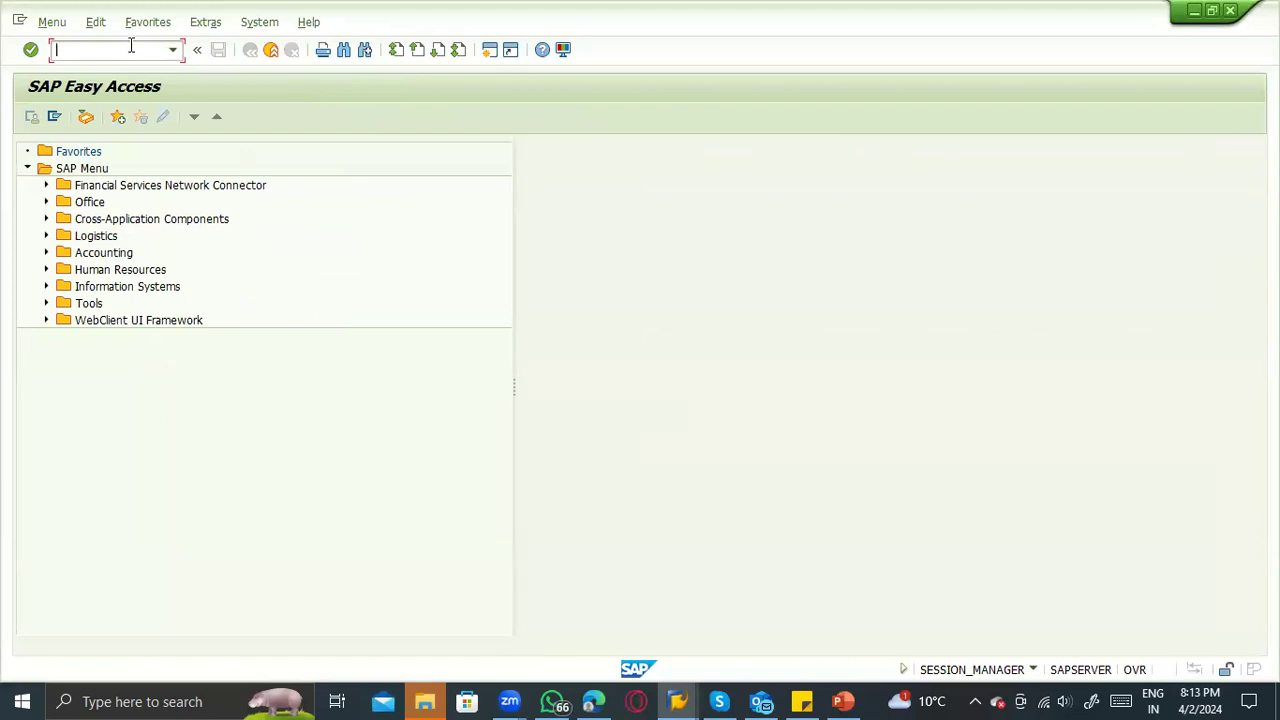
# Point out the /o note on the PowerPoint slide, then reopen purchase order creation in SAP with transaction me21n.
pyautogui.hotkey('alt', 'Tab')
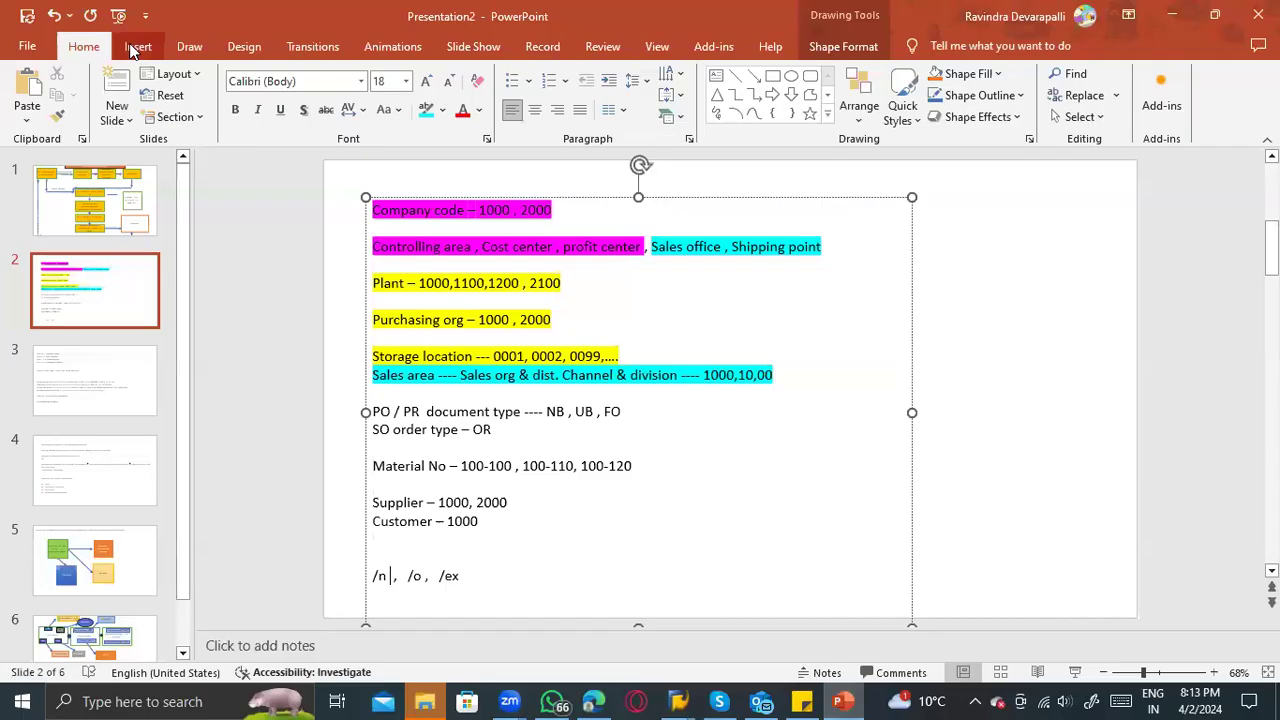
pyautogui.click(427, 577)
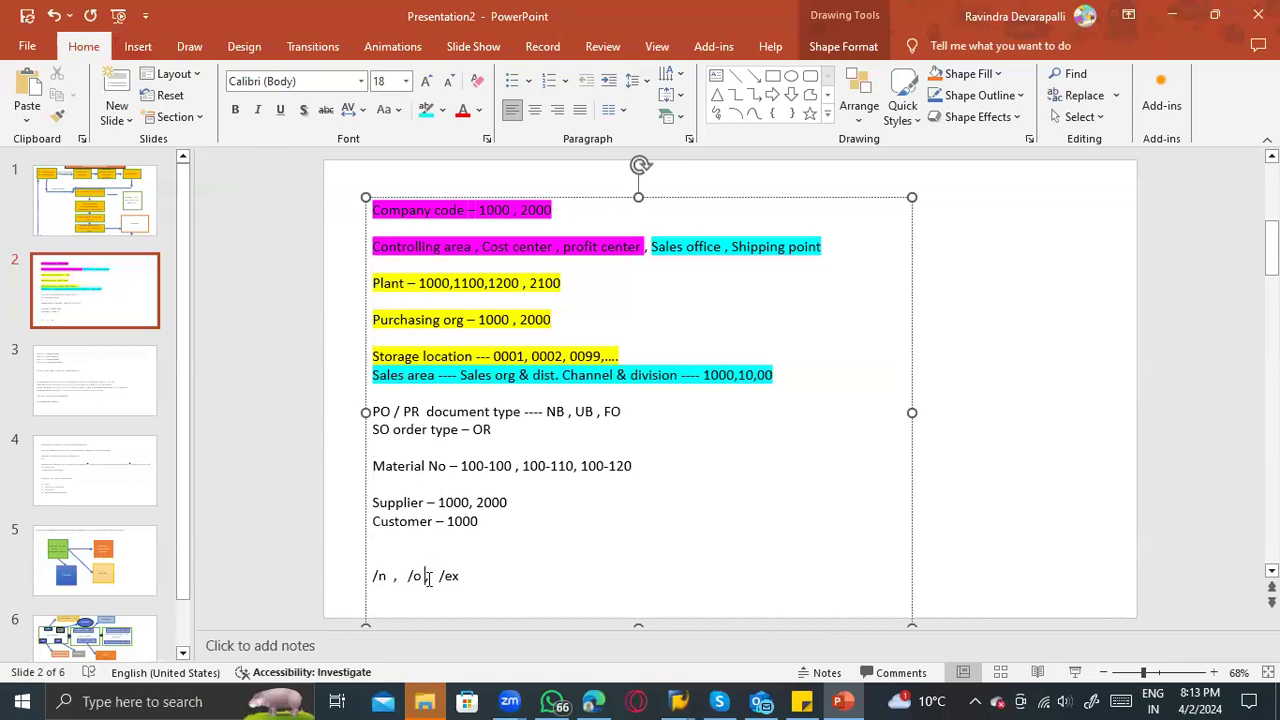
pyautogui.hotkey('alt', 'Tab')
pyautogui.write('me21n')
pyautogui.press('Return')
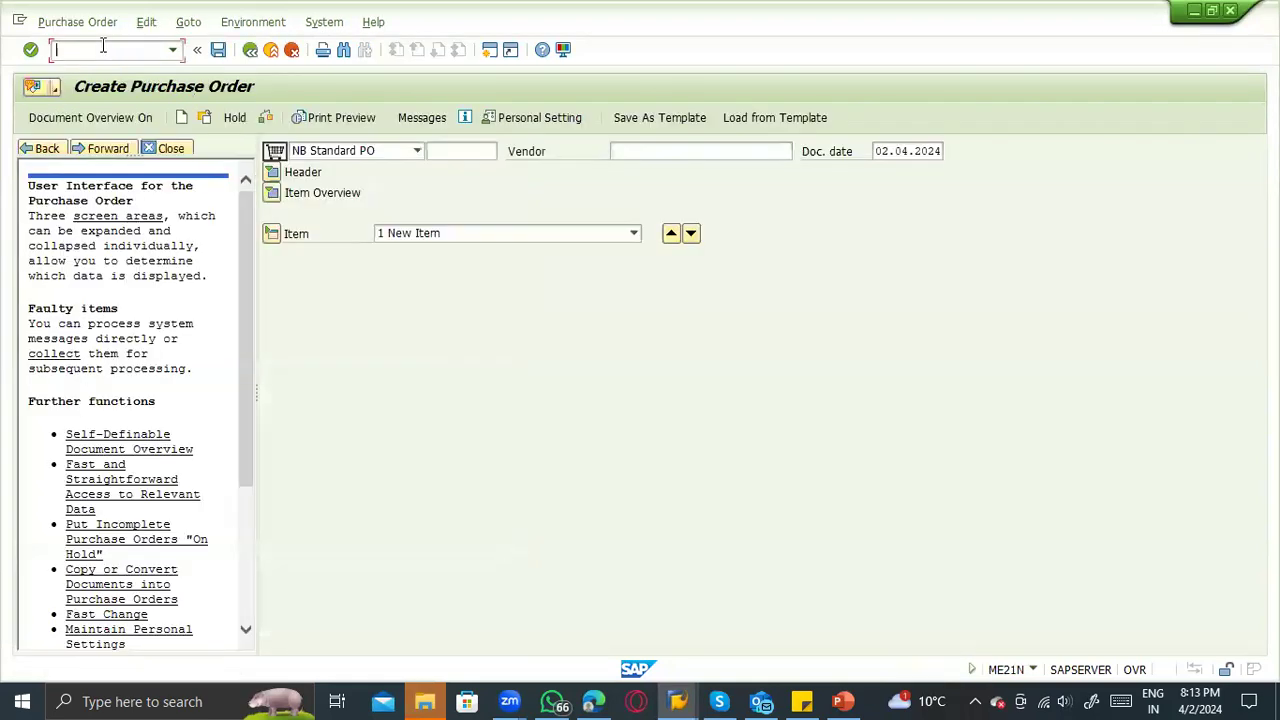
# Open goods receipt in an additional session with /omigo and switch back to the Create Purchase Order session.
pyautogui.write('/omigo')
pyautogui.press('Return')
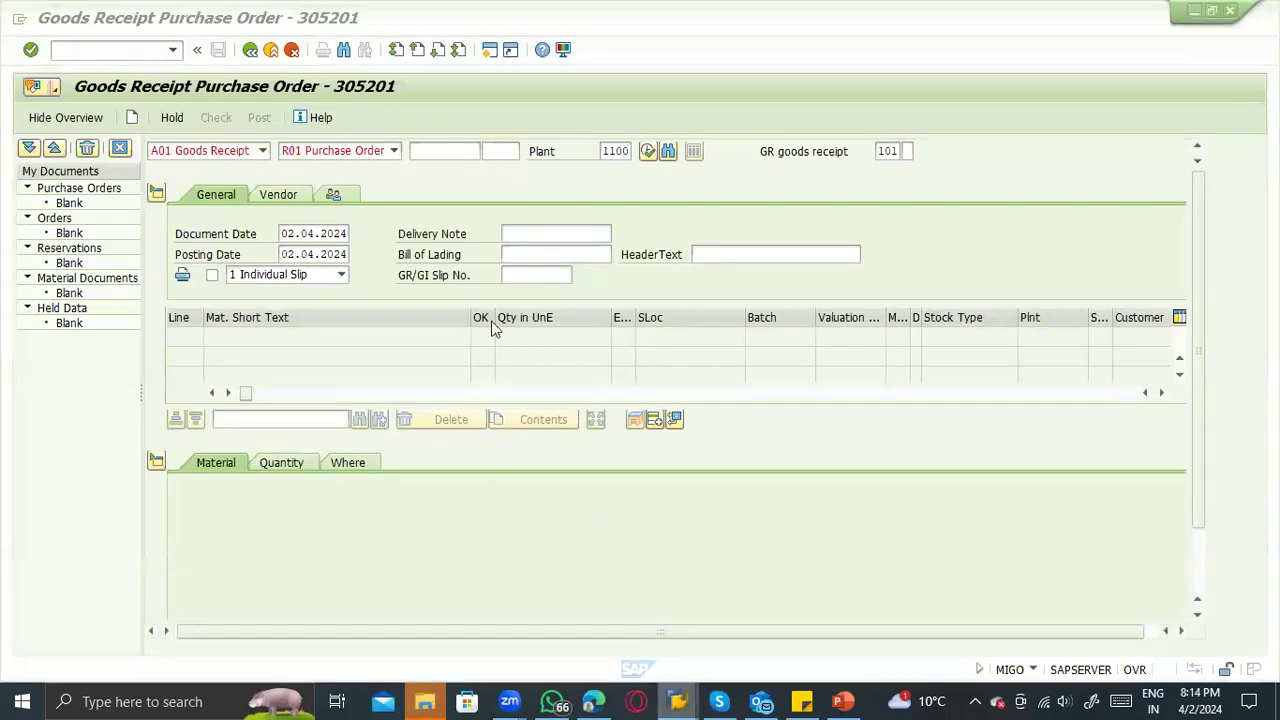
pyautogui.click(686, 700)
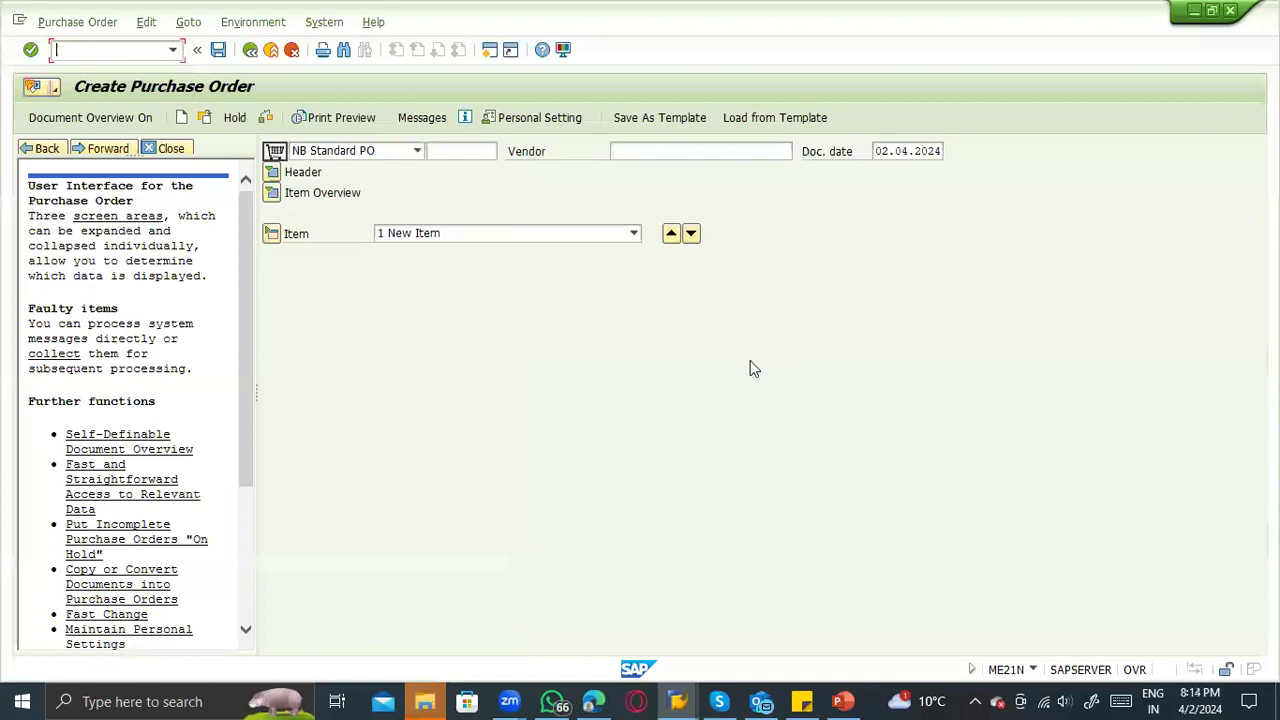
pyautogui.click(690, 700)
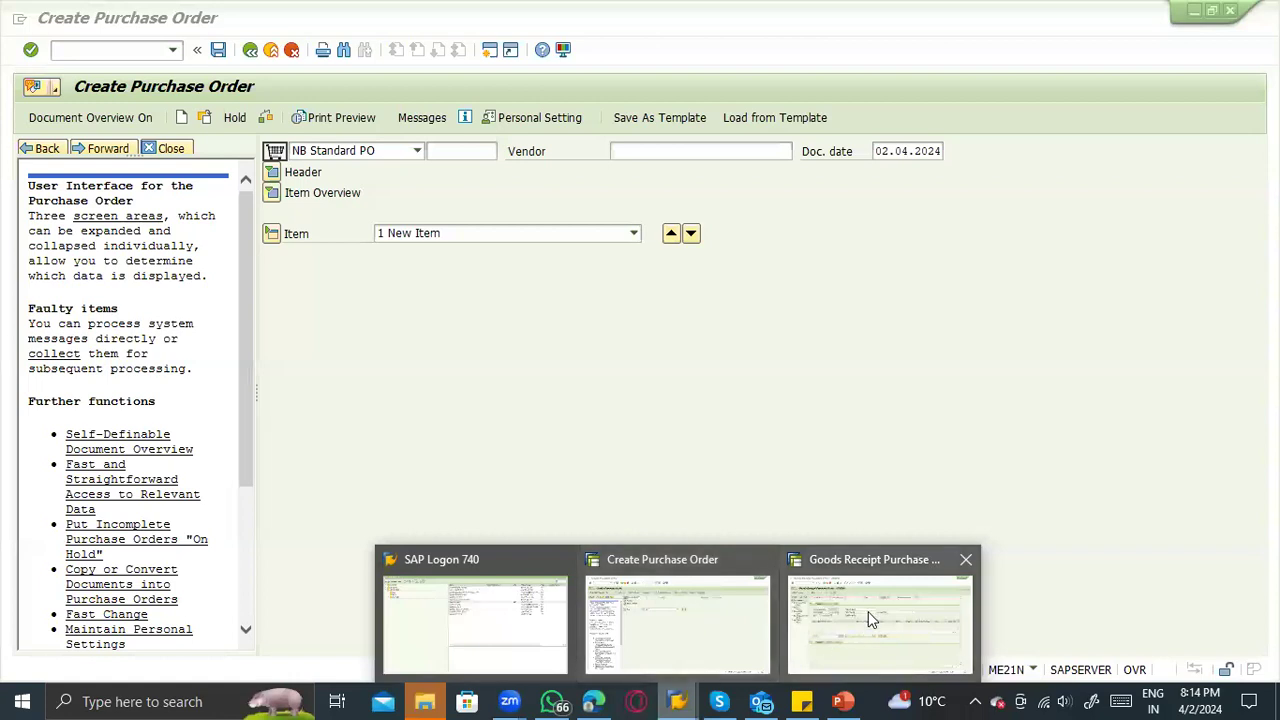
pyautogui.click(744, 596)
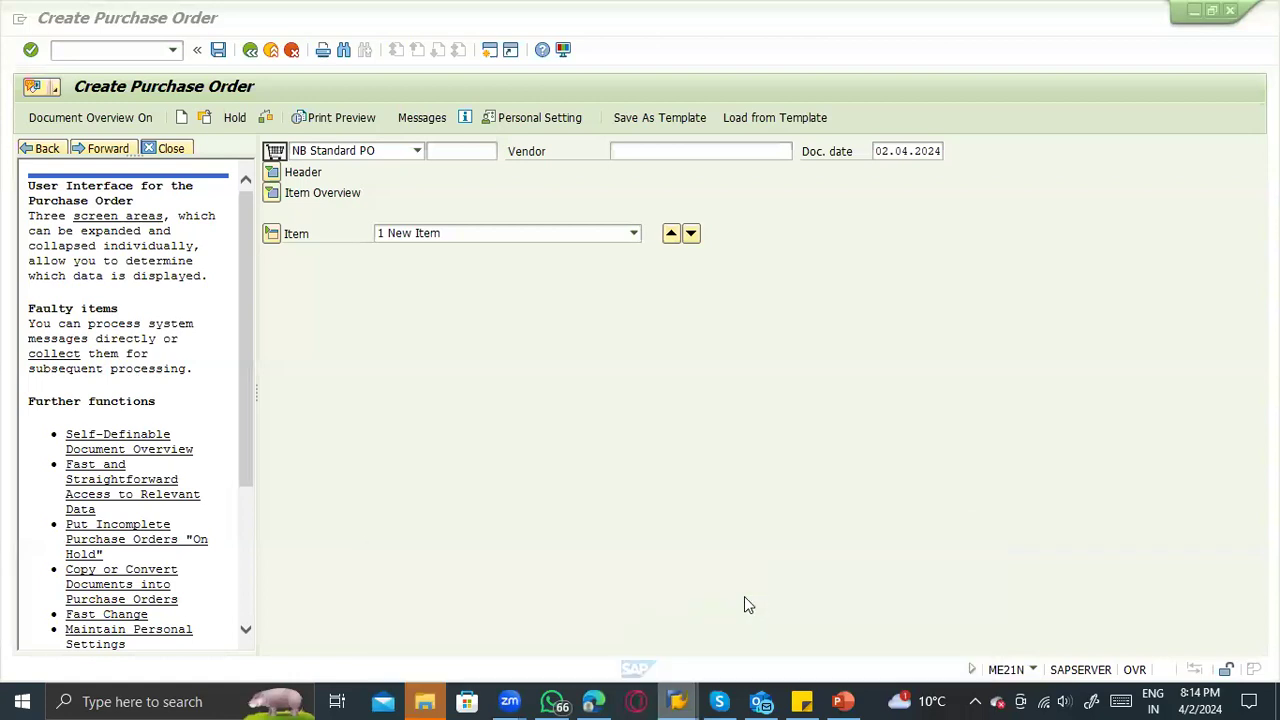
# Check the exit command noted on the PowerPoint slide and enter /nex in the Create Purchase Order session without executing it.
pyautogui.moveTo(851, 680)
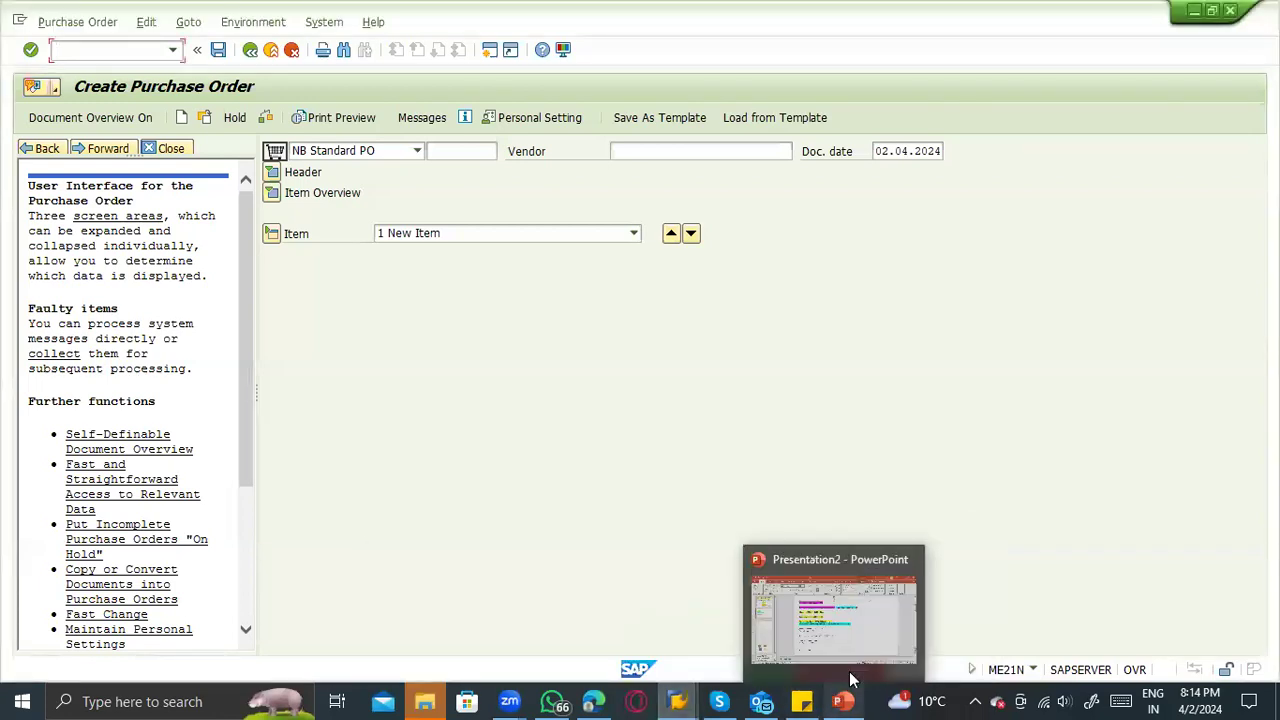
pyautogui.click(817, 700)
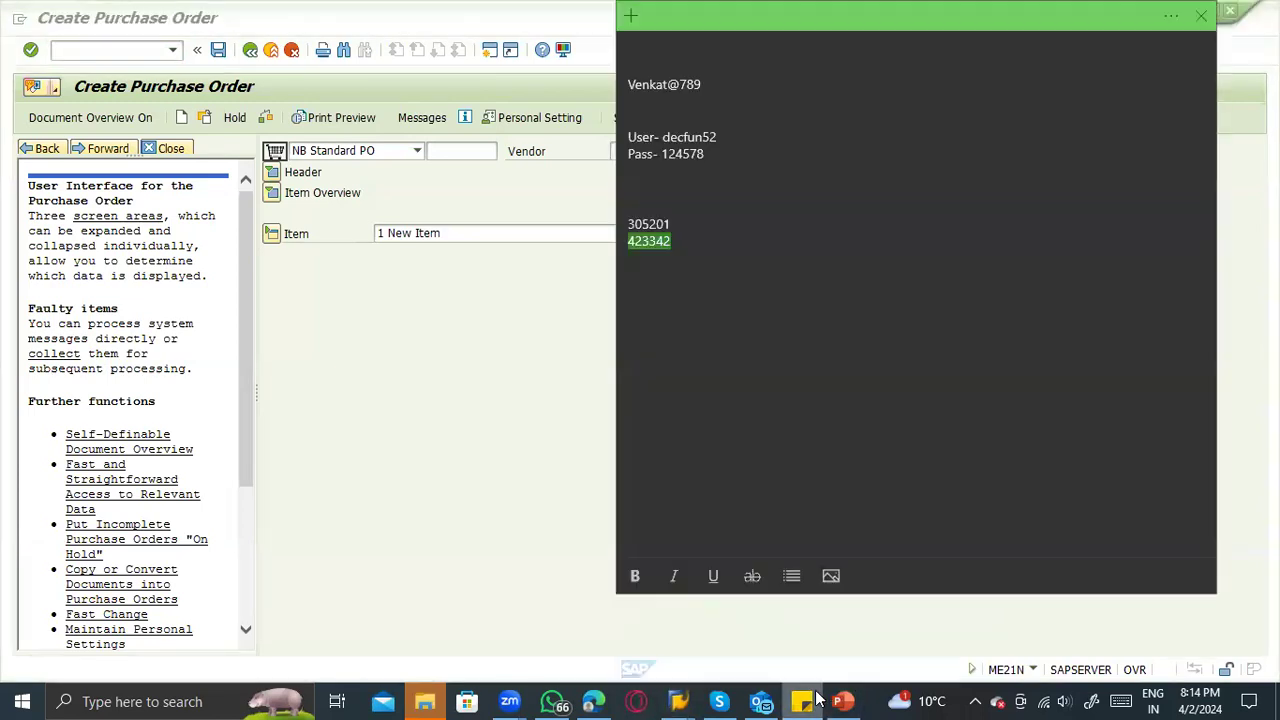
pyautogui.click(843, 700)
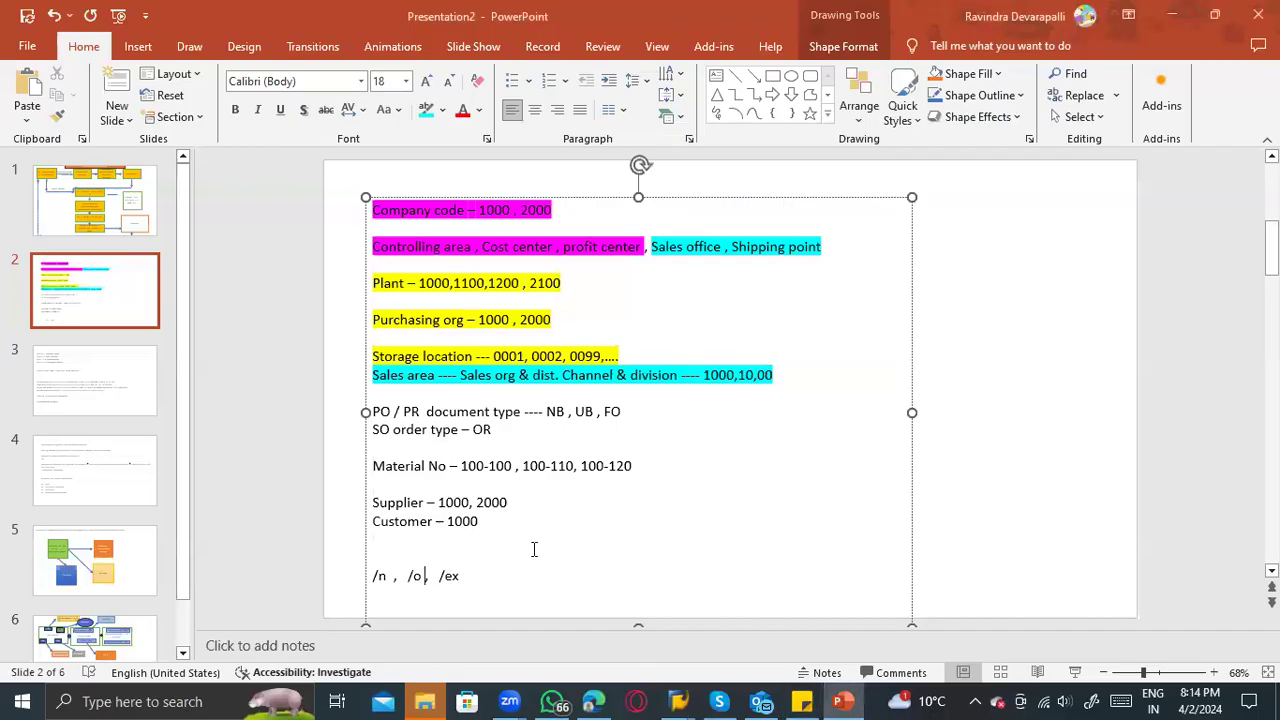
pyautogui.hotkey('alt', 'Tab')
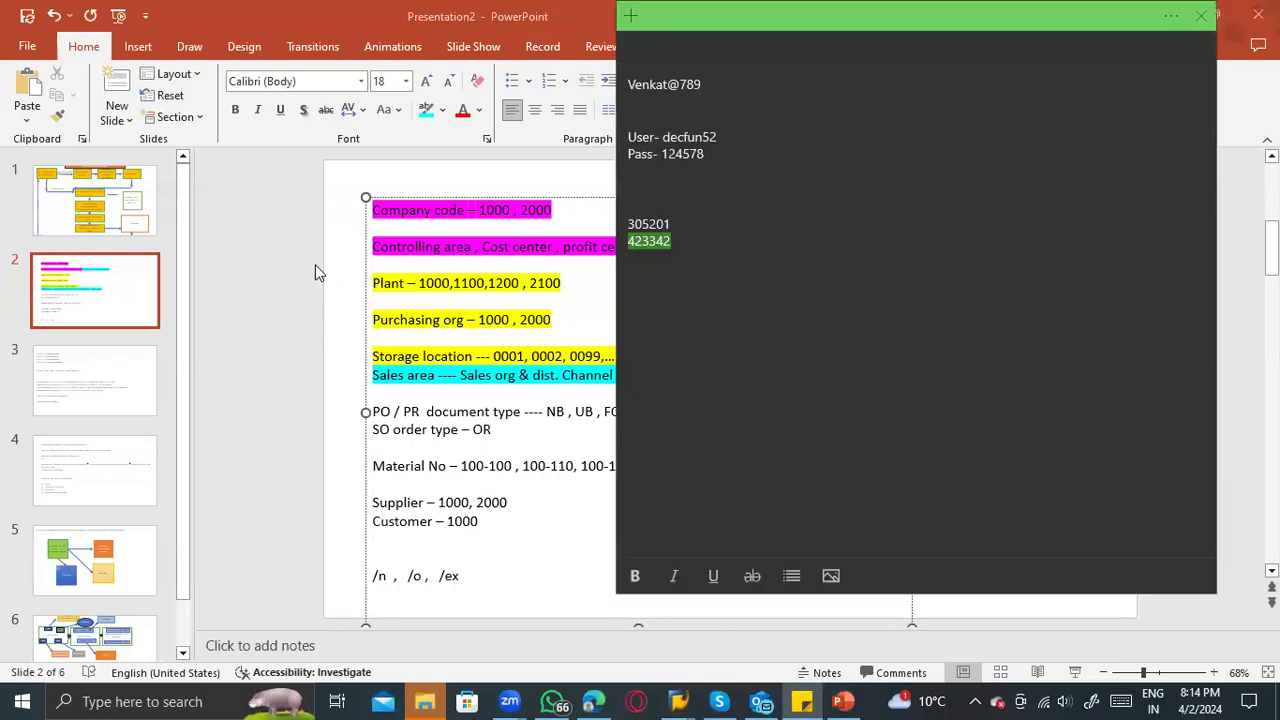
pyautogui.hotkey('alt', 'Tab')
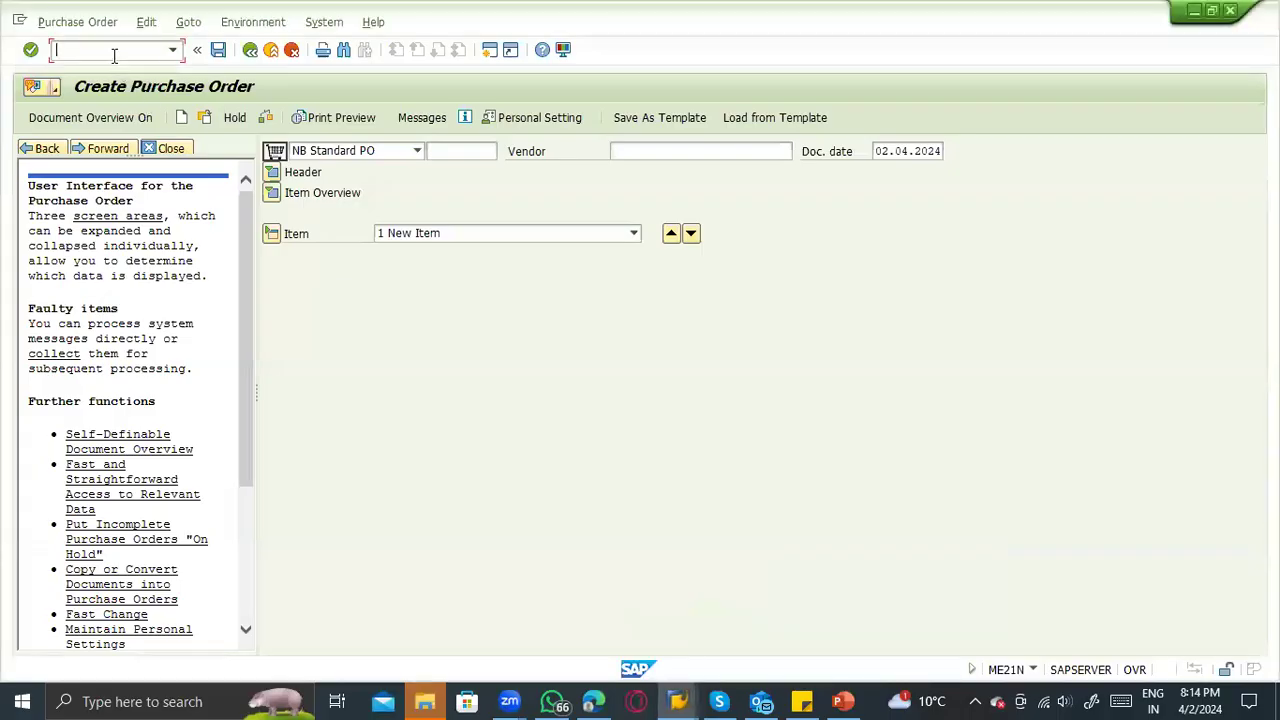
pyautogui.write('/nex')
# Correct /ex to /nex in the command line on the PowerPoint slide and return to the Create Purchase Order session.
pyautogui.hotkey('alt', 'Tab')
pyautogui.click(820, 700)
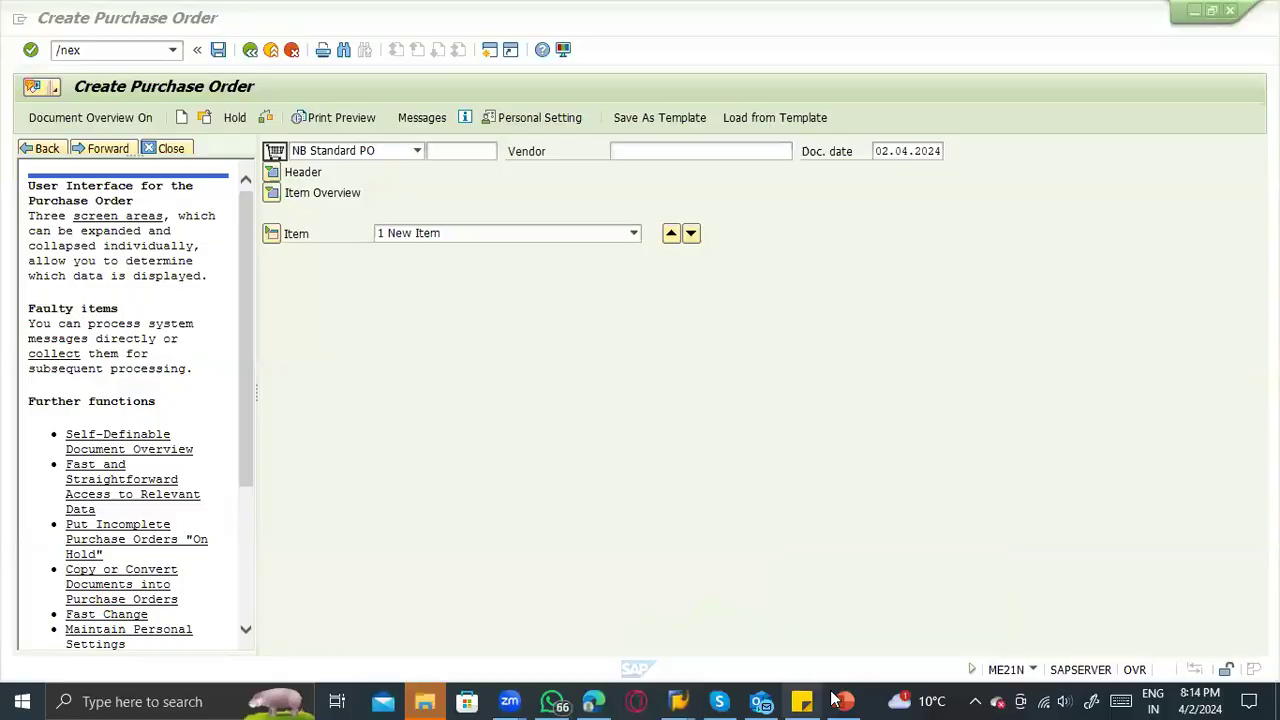
pyautogui.click(840, 700)
pyautogui.write('n')
pyautogui.hotkey('alt', 'Tab')
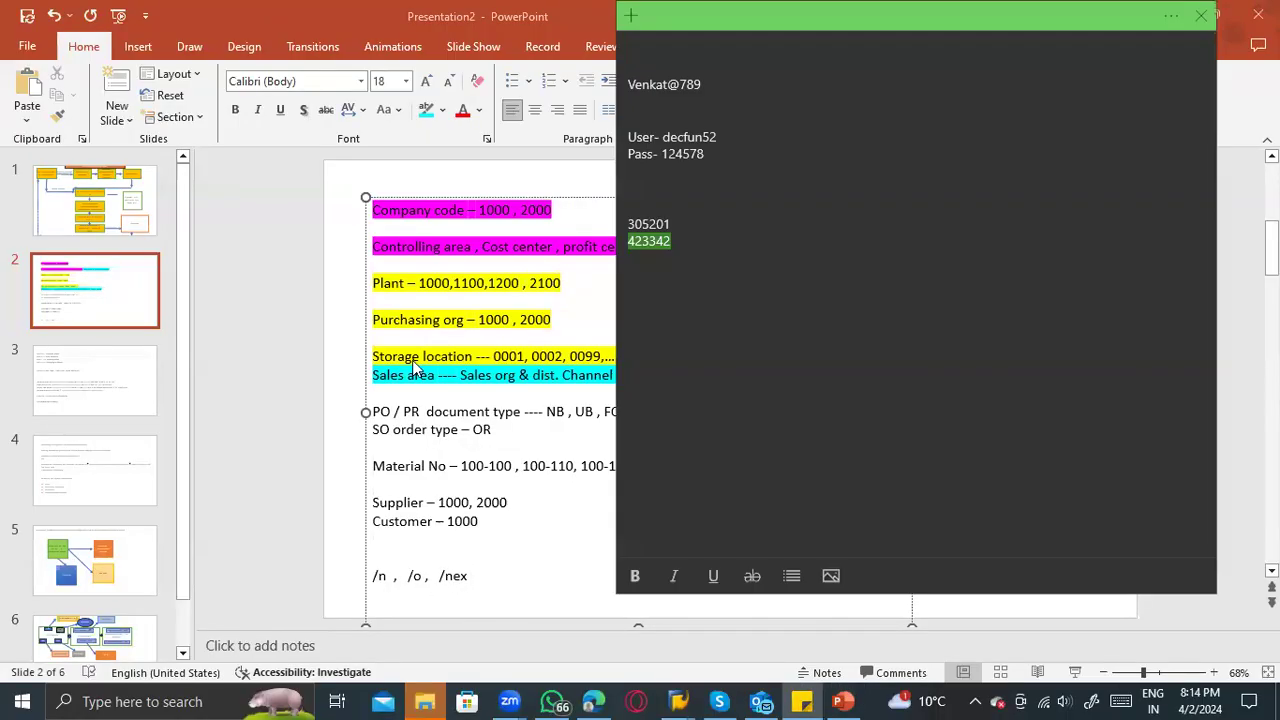
pyautogui.hotkey('alt', 'Tab')
pyautogui.click(125, 45)
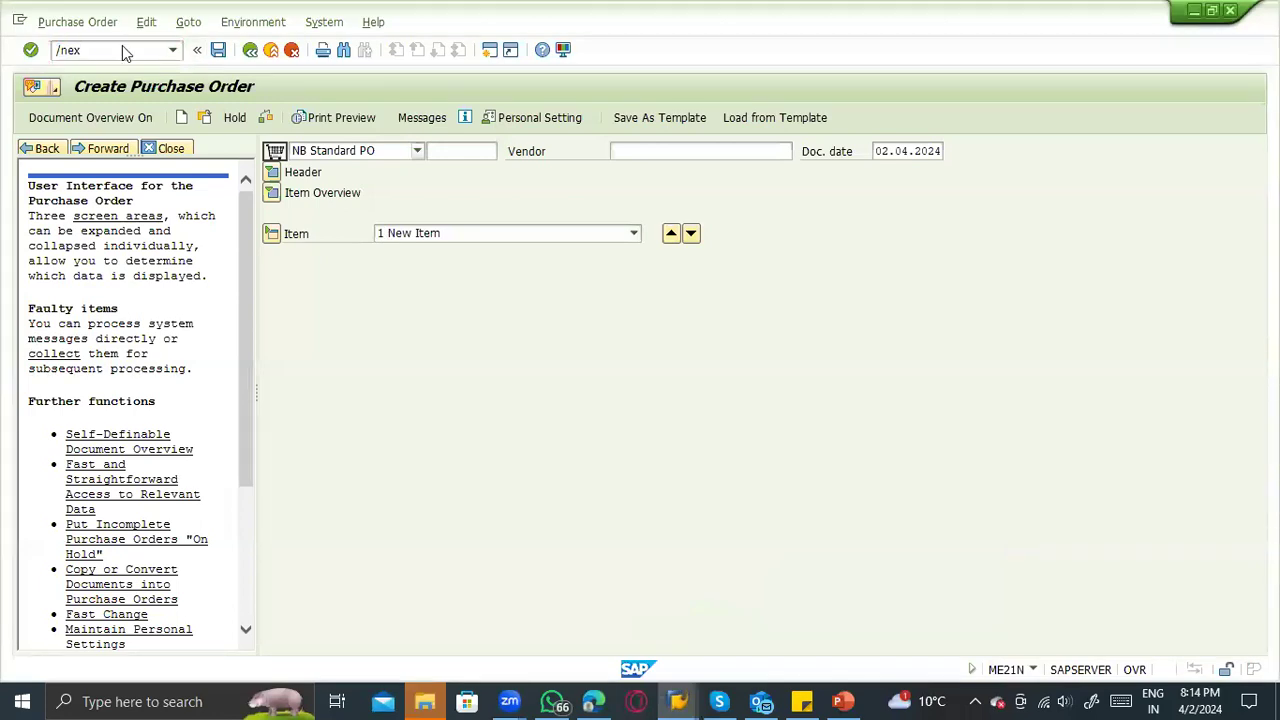
# Exit all SAP sessions with /nex and reopen the highlighted EH7 connection from SAP Logon.
pyautogui.press('Return')
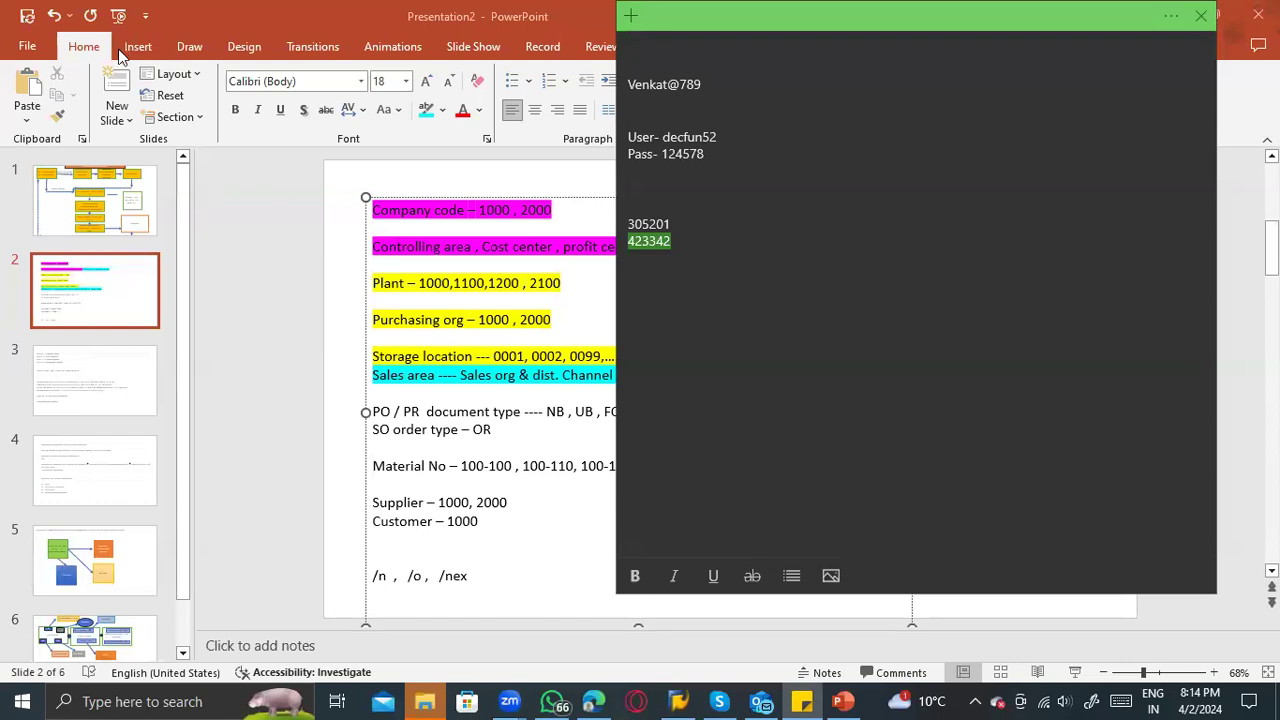
pyautogui.click(680, 700)
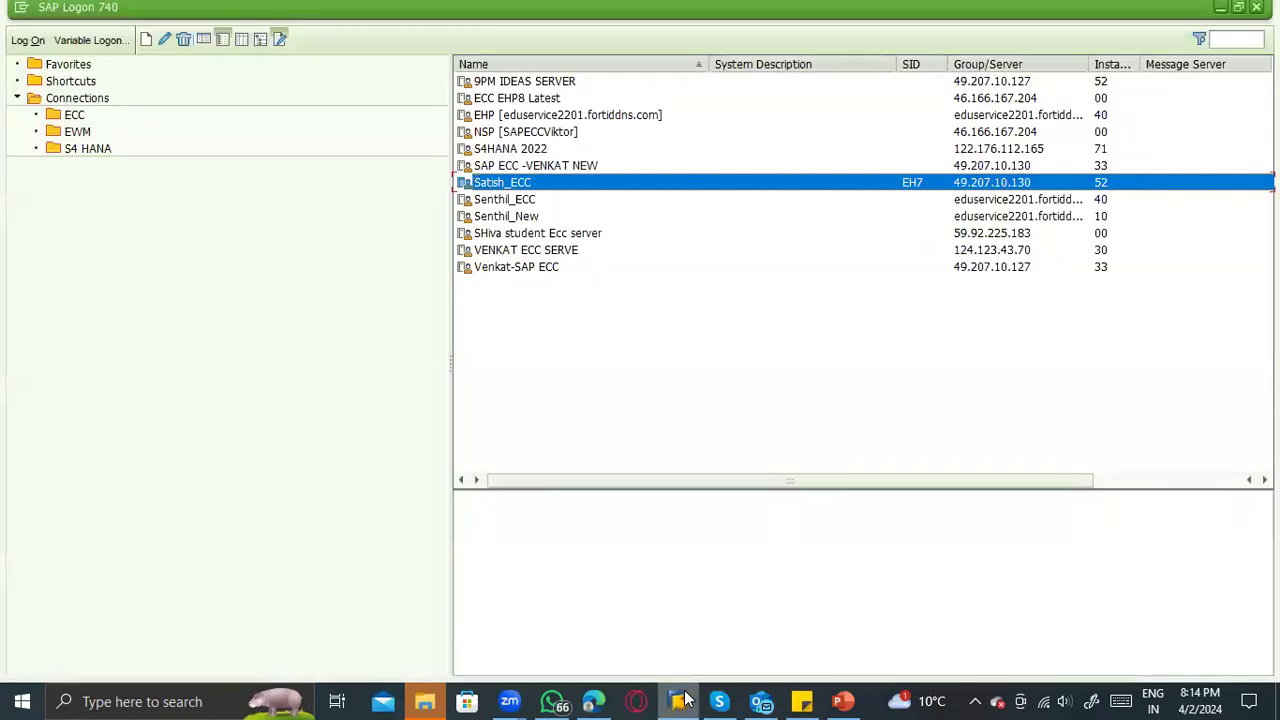
pyautogui.doubleClick(495, 188)
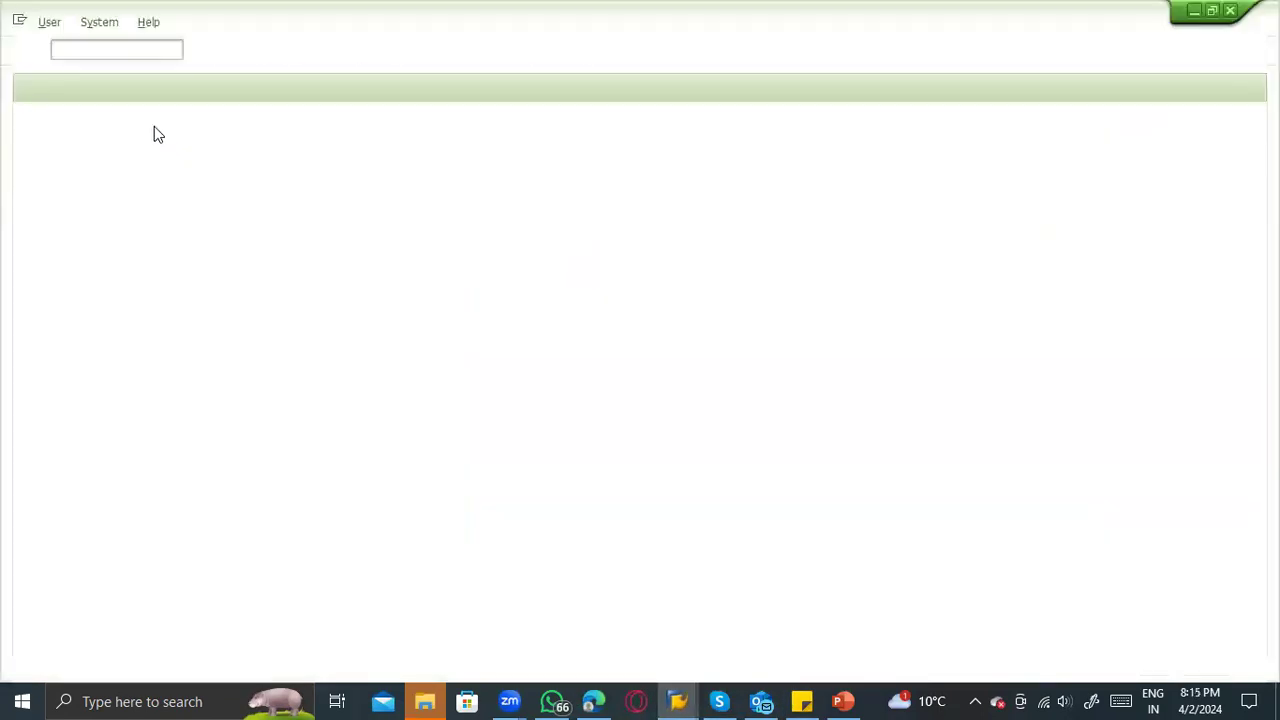
# Log on to SAP client 800 with the user ID and password, checking them against the sticky note.
pyautogui.click(180, 192)
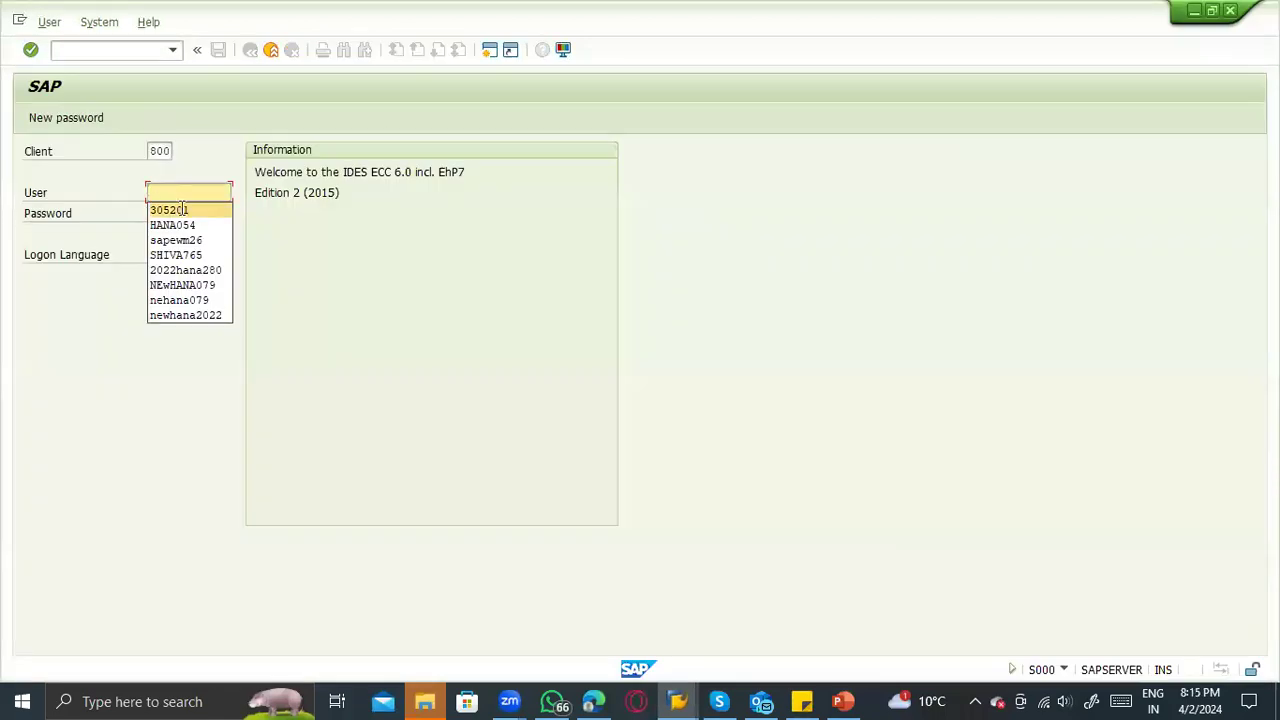
pyautogui.press('Tab')
pyautogui.click(802, 702)
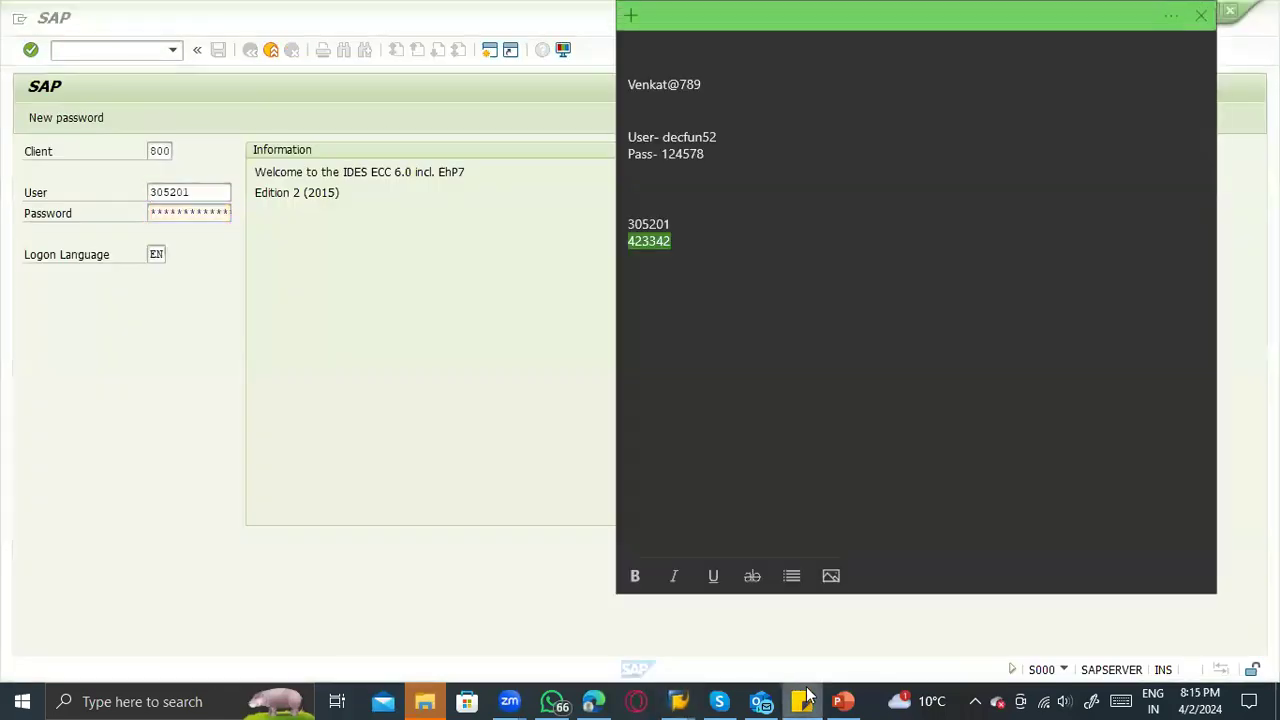
pyautogui.click(659, 258)
pyautogui.hotkey('alt', 'Tab')
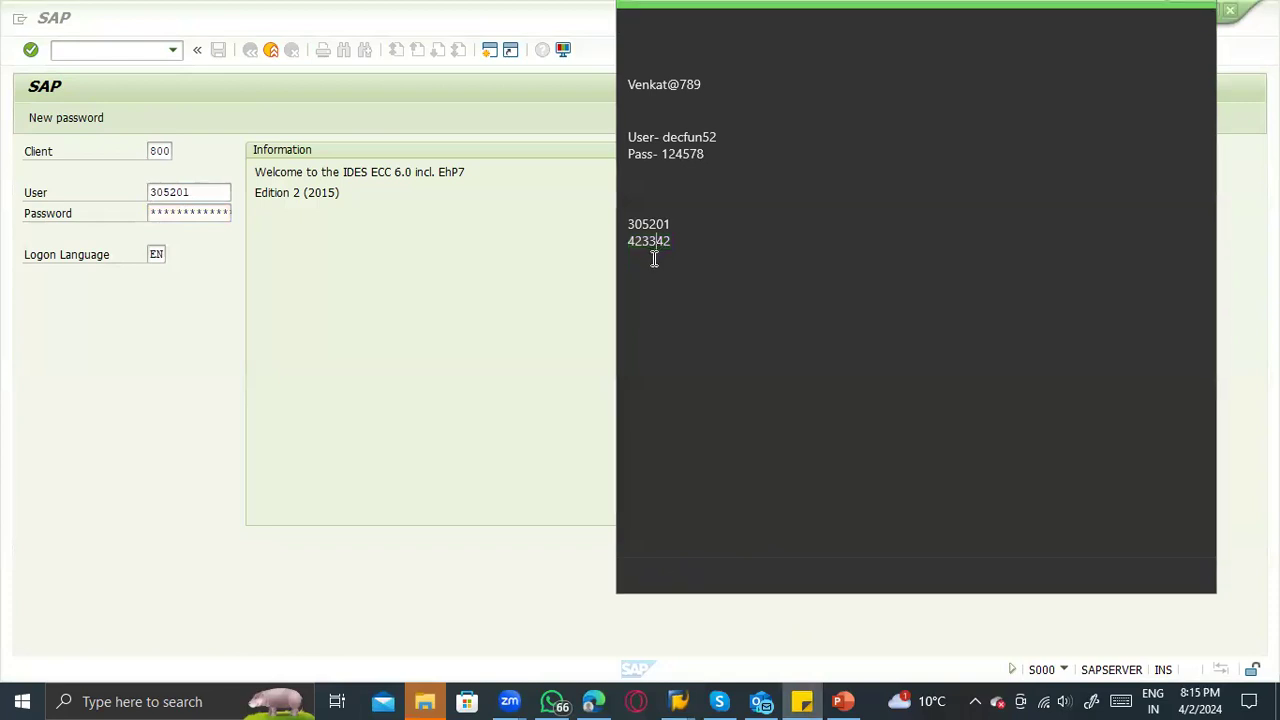
pyautogui.press('Return')
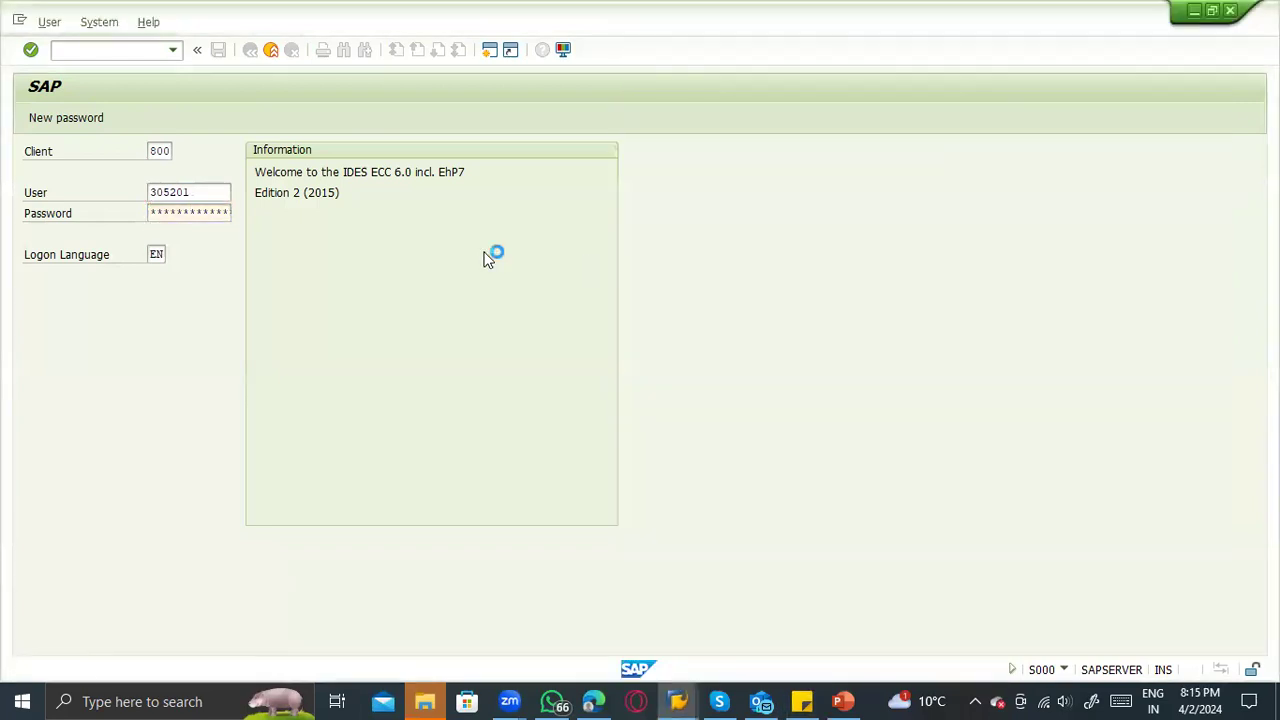
# Open purchase order creation with me21n and try calling migo from there without a prefix.
pyautogui.write('me21n')
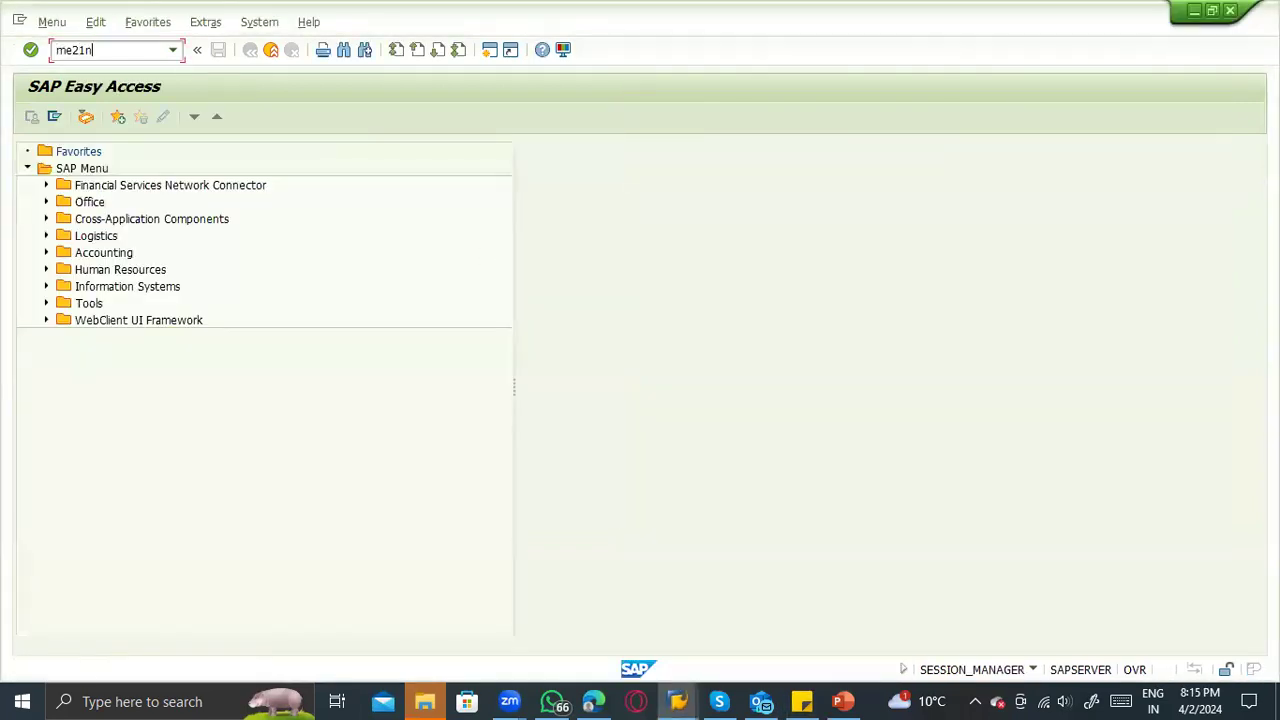
pyautogui.press('Return')
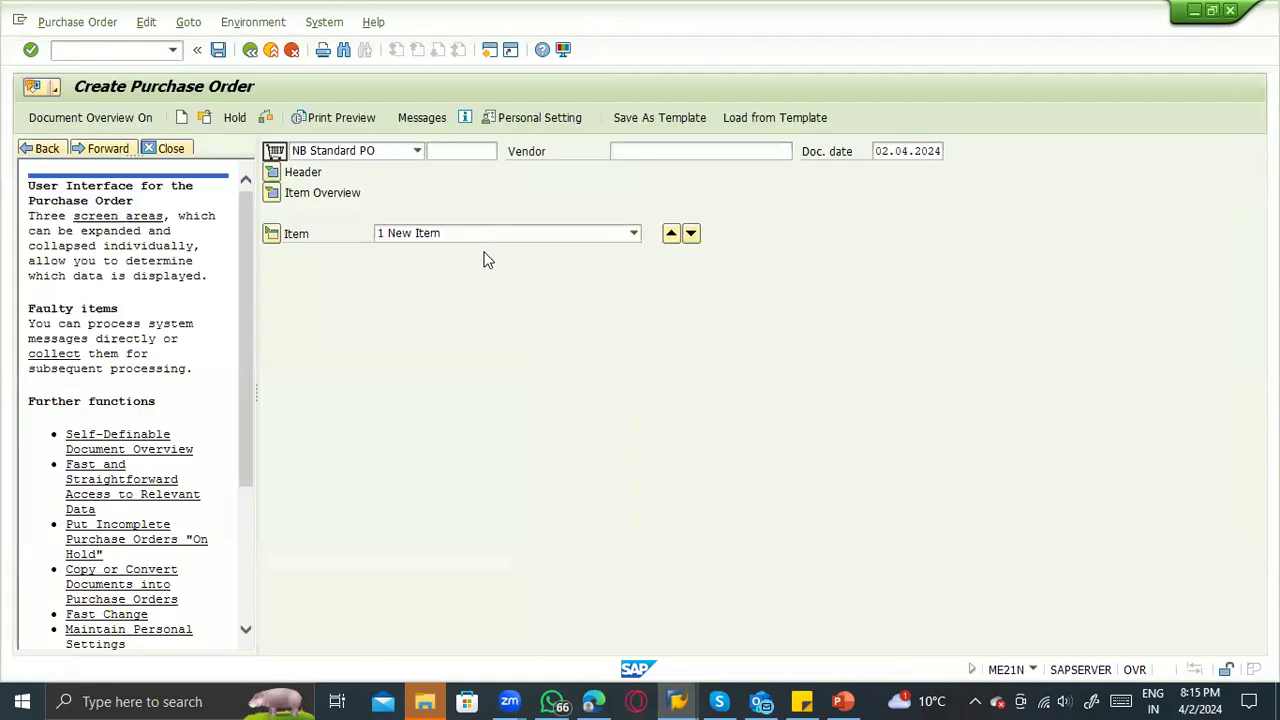
pyautogui.write('migo')
pyautogui.press('Return')
# Try the /n and /o prefixes in the command field, clear it, and close the purchase order help pane.
pyautogui.write('/n')
pyautogui.press('Return')
pyautogui.write('/o')
pyautogui.press('BackSpace')
pyautogui.press('BackSpace')
pyautogui.click(150, 147)
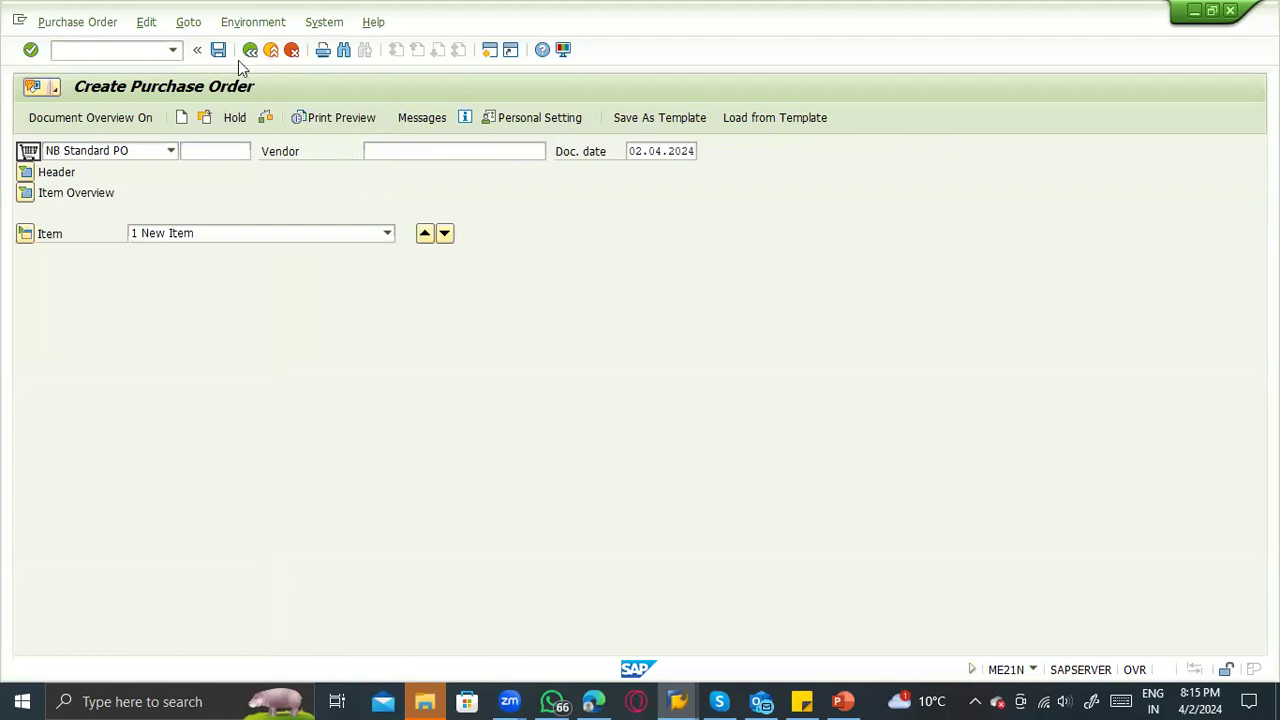
# Switch to the PowerPoint slide and add a dashed arrow and MM60 after the material numbers.
pyautogui.click(800, 700)
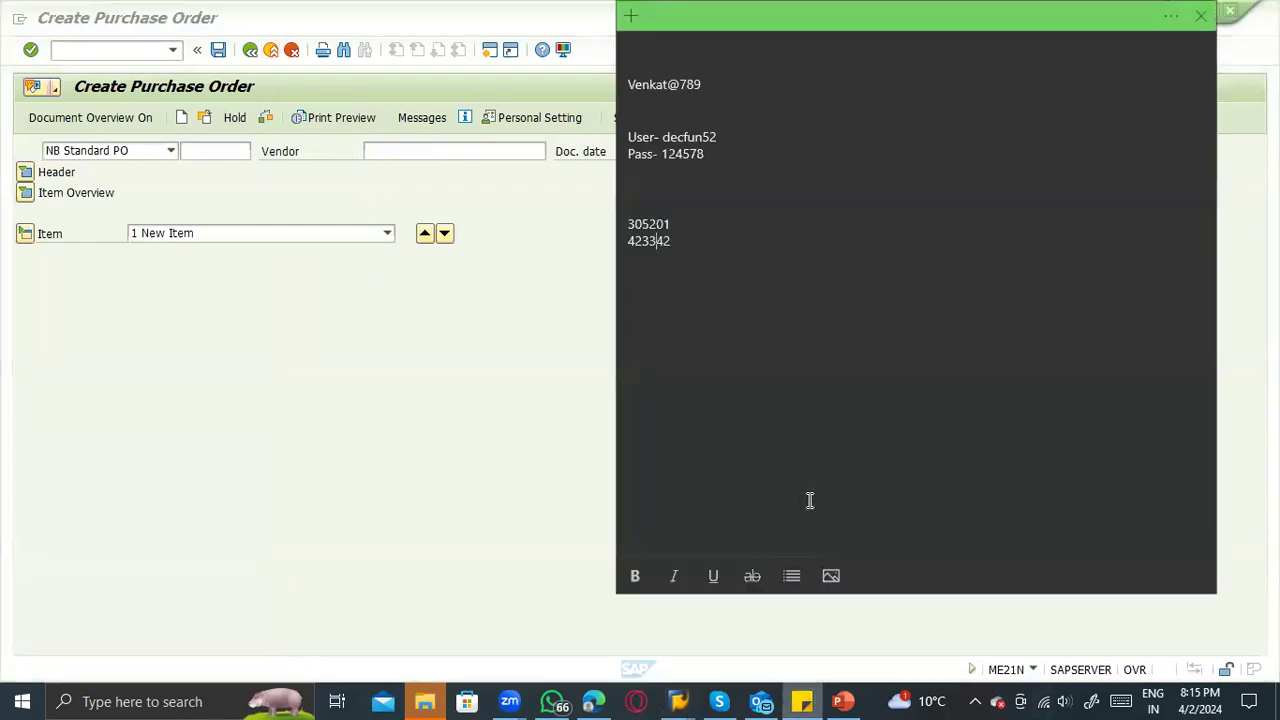
pyautogui.click(860, 700)
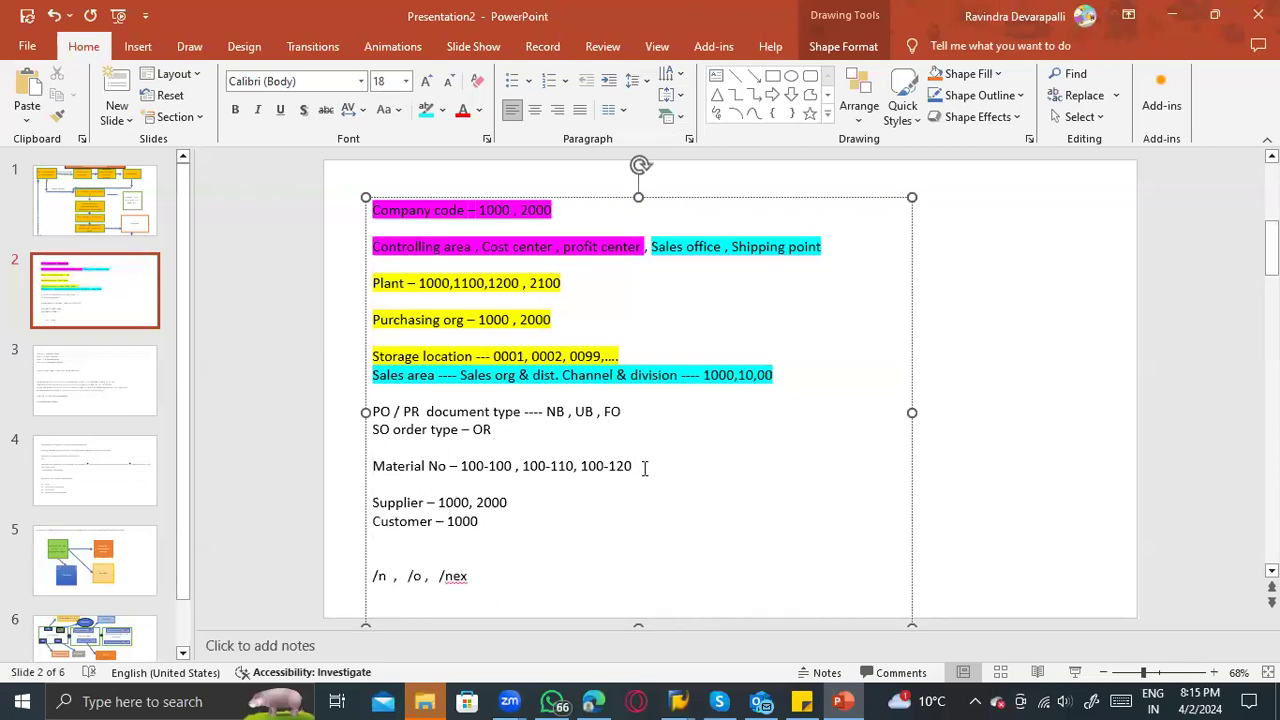
pyautogui.write('--------------')
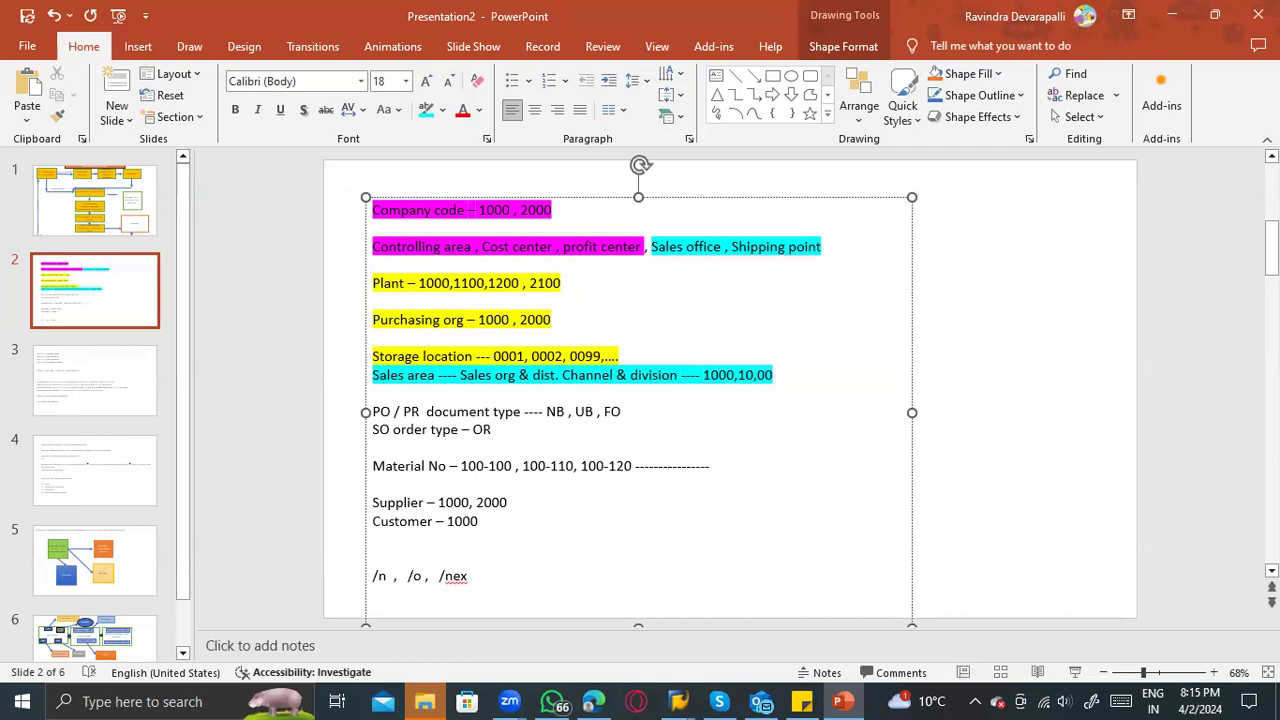
pyautogui.write('> MM60')
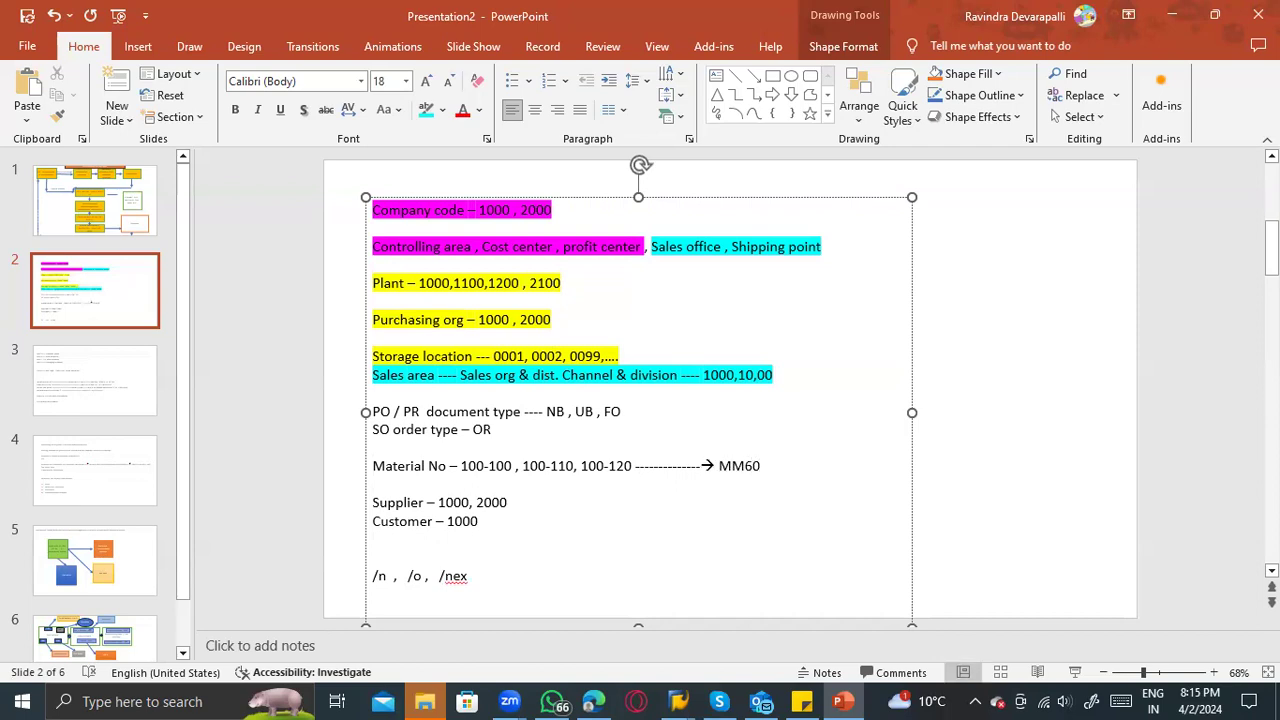
# Start the supplier line's note with dashes and M, and open the vendor list in SAP with /nMKVZ.
pyautogui.click(541, 510)
pyautogui.write('-------M')
pyautogui.hotkey('alt', 'Tab')
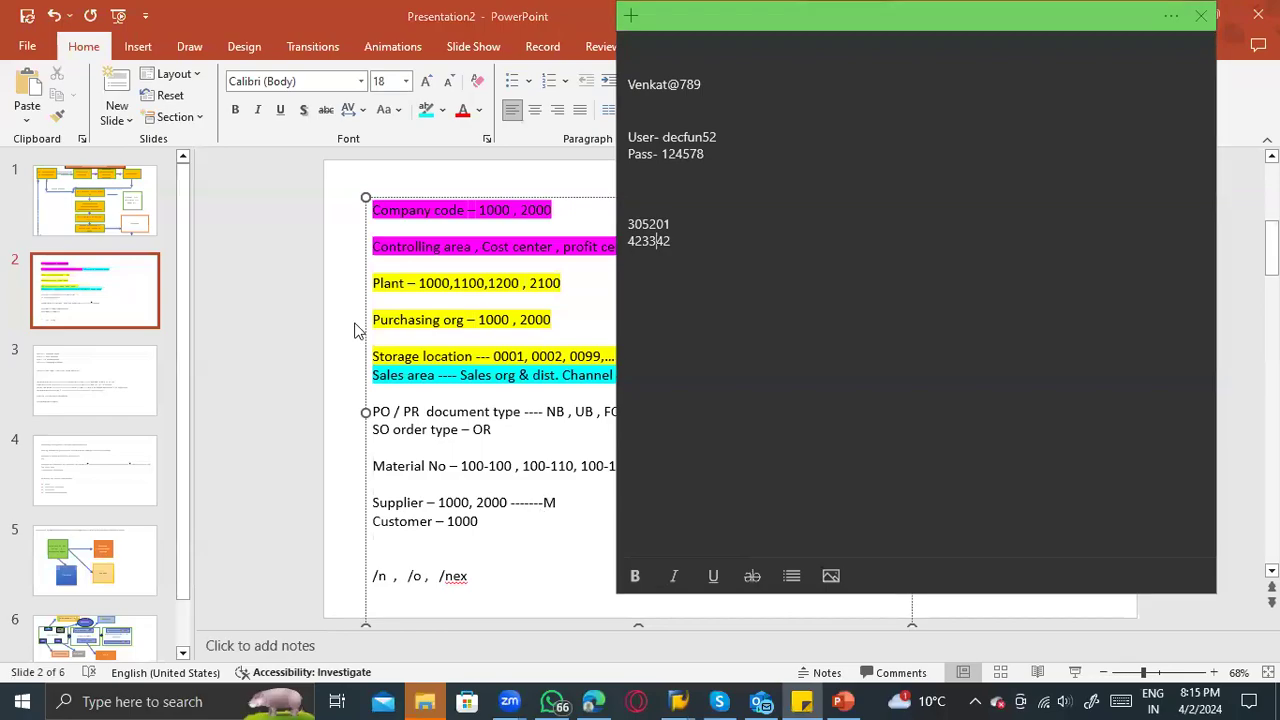
pyautogui.hotkey('alt', 'Tab')
pyautogui.press('Tab')
pyautogui.write('/nMKVZ')
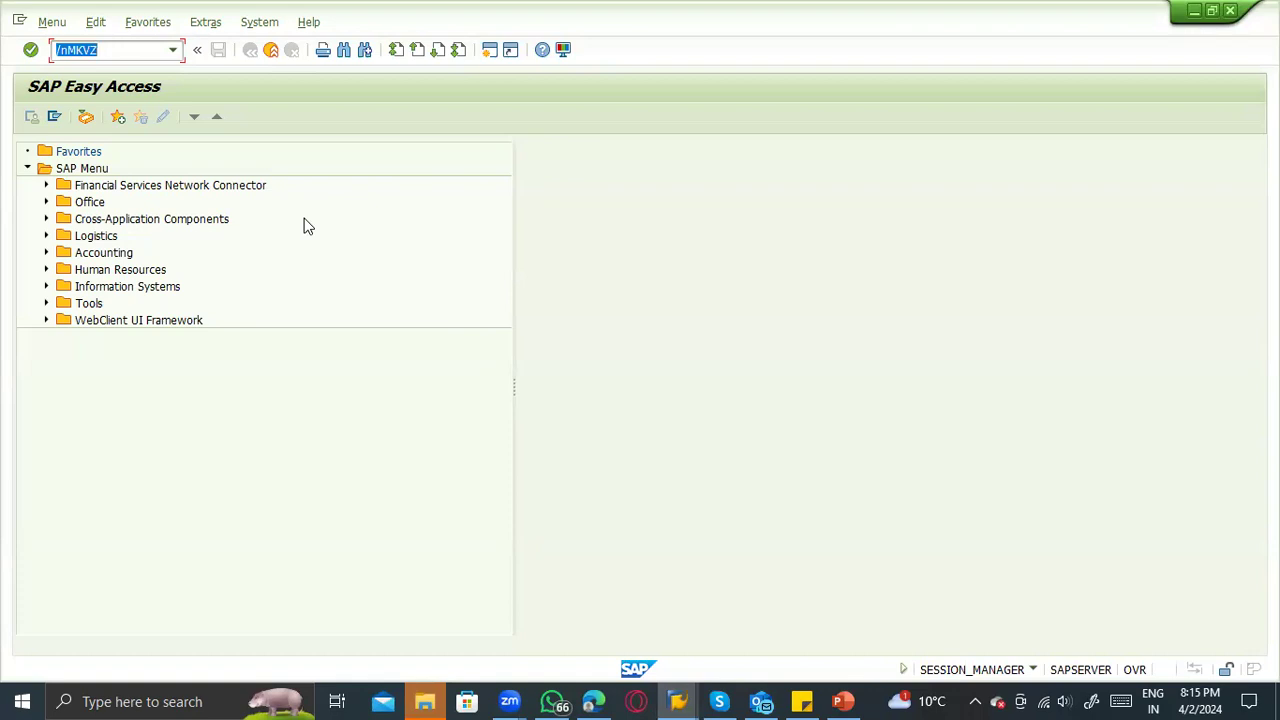
pyautogui.press('Return')
# Return to the PowerPoint slide and complete the supplier line's transaction code as MKVZ.
pyautogui.hotkey('alt', 'Tab')
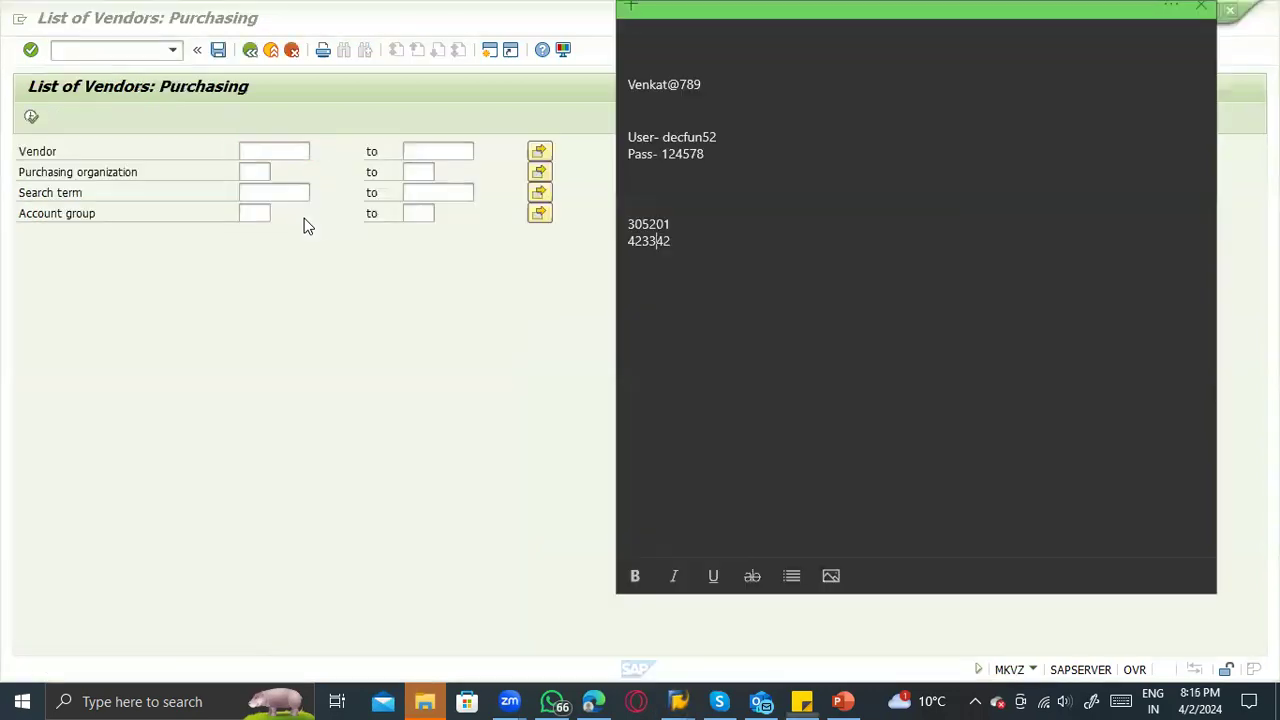
pyautogui.hotkey('alt', 'Tab')
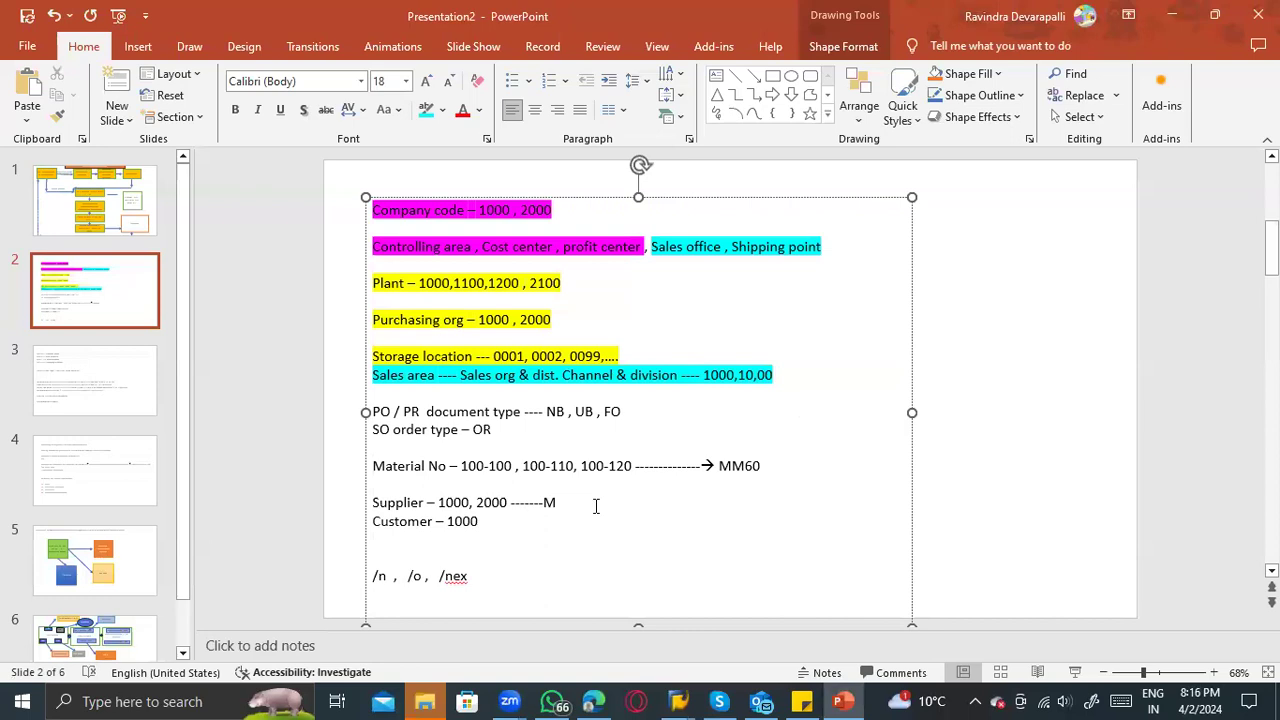
pyautogui.write('L')
pyautogui.press('BackSpace')
pyautogui.write('KV')
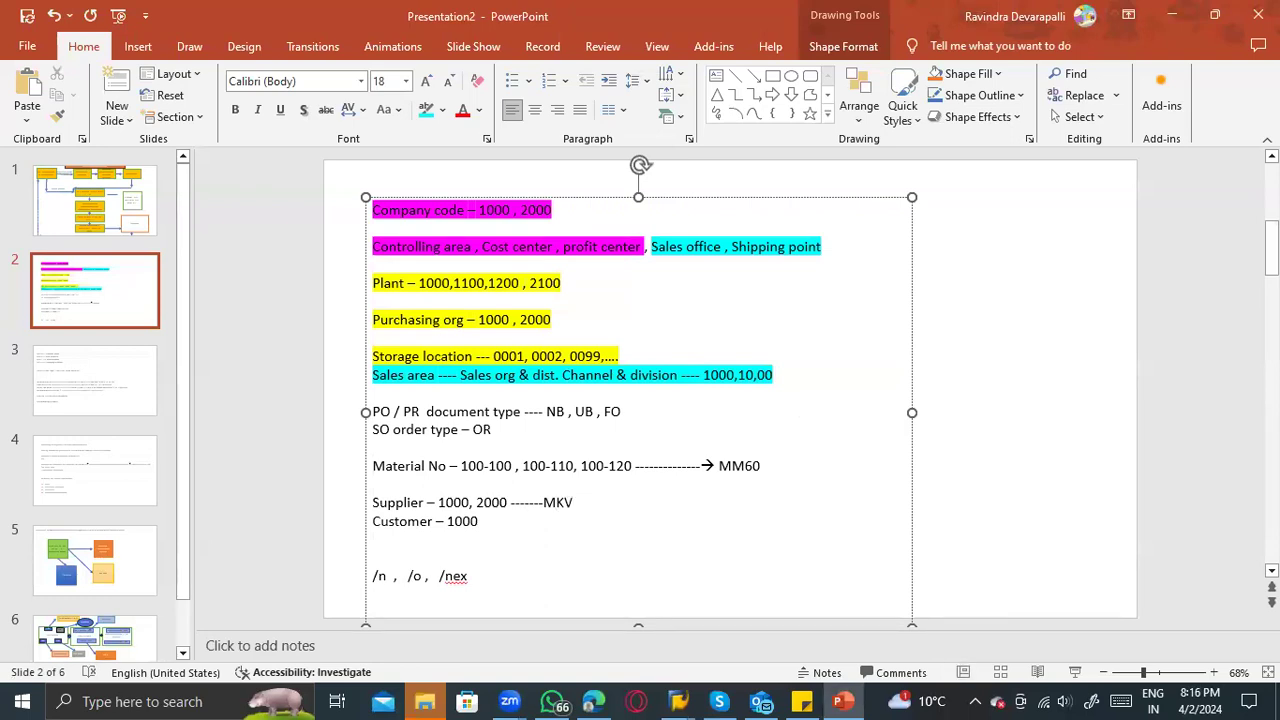
pyautogui.press('BackSpace')
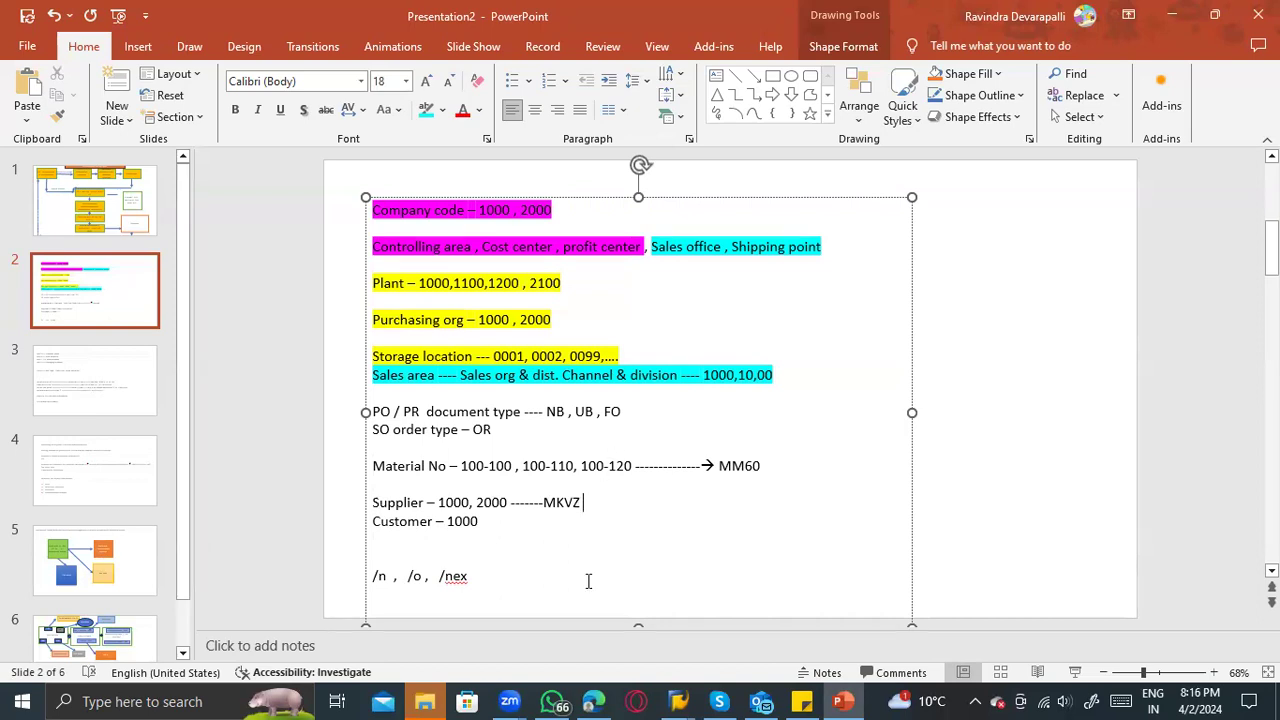
# Leave the SAP vendor list and select Vendor/Supplying Plant Known under Logistics, Materials Management, Purchasing, Purchase Order, Create.
pyautogui.moveTo(678, 701)
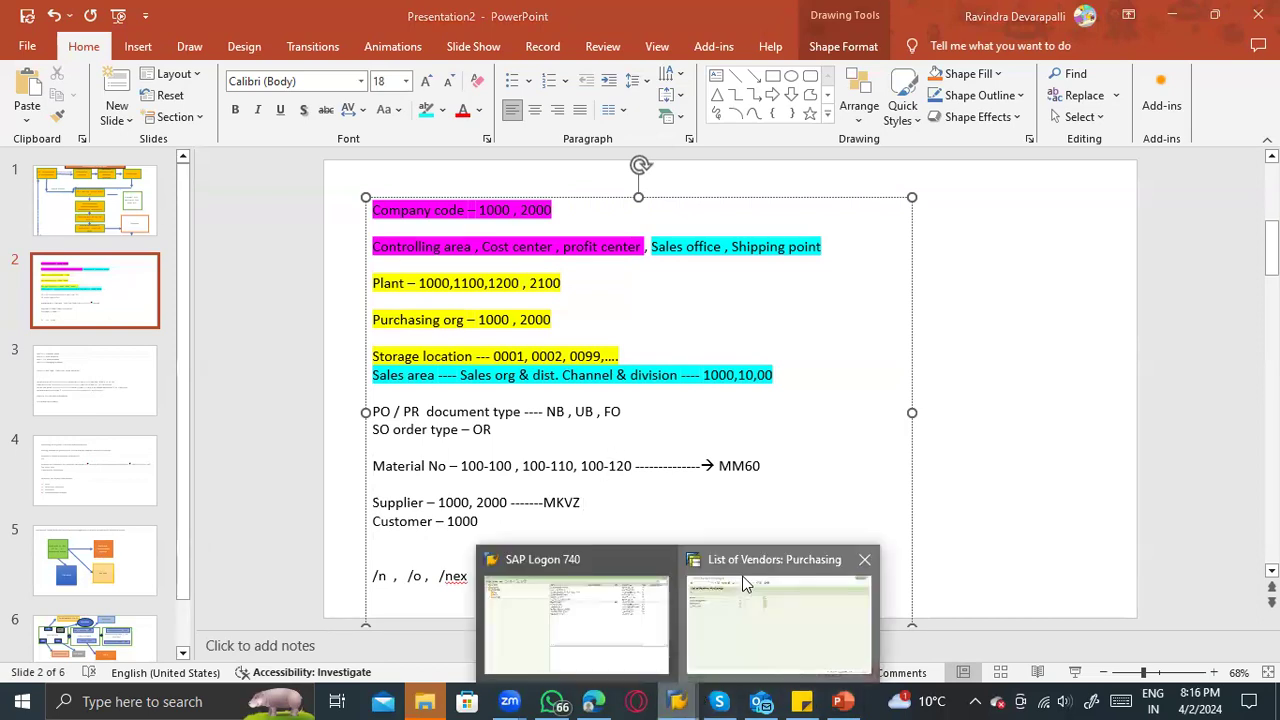
pyautogui.click(743, 584)
pyautogui.click(250, 50)
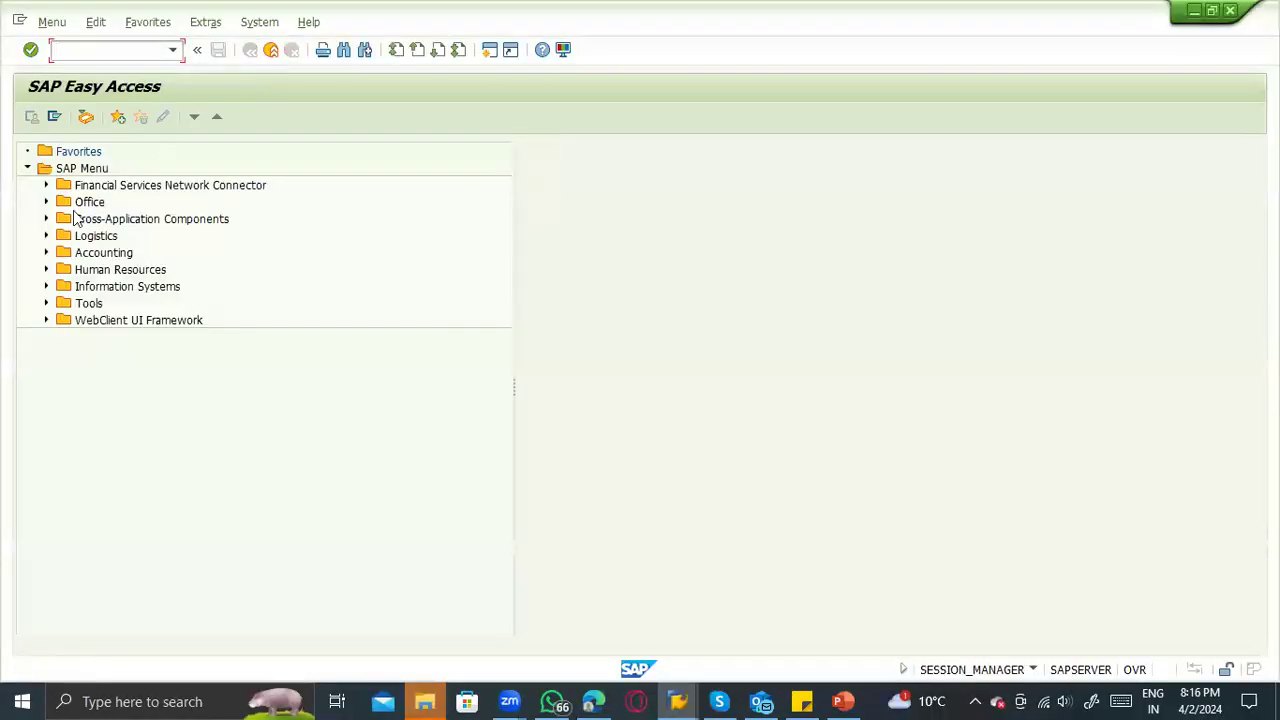
pyautogui.click(46, 236)
pyautogui.click(63, 253)
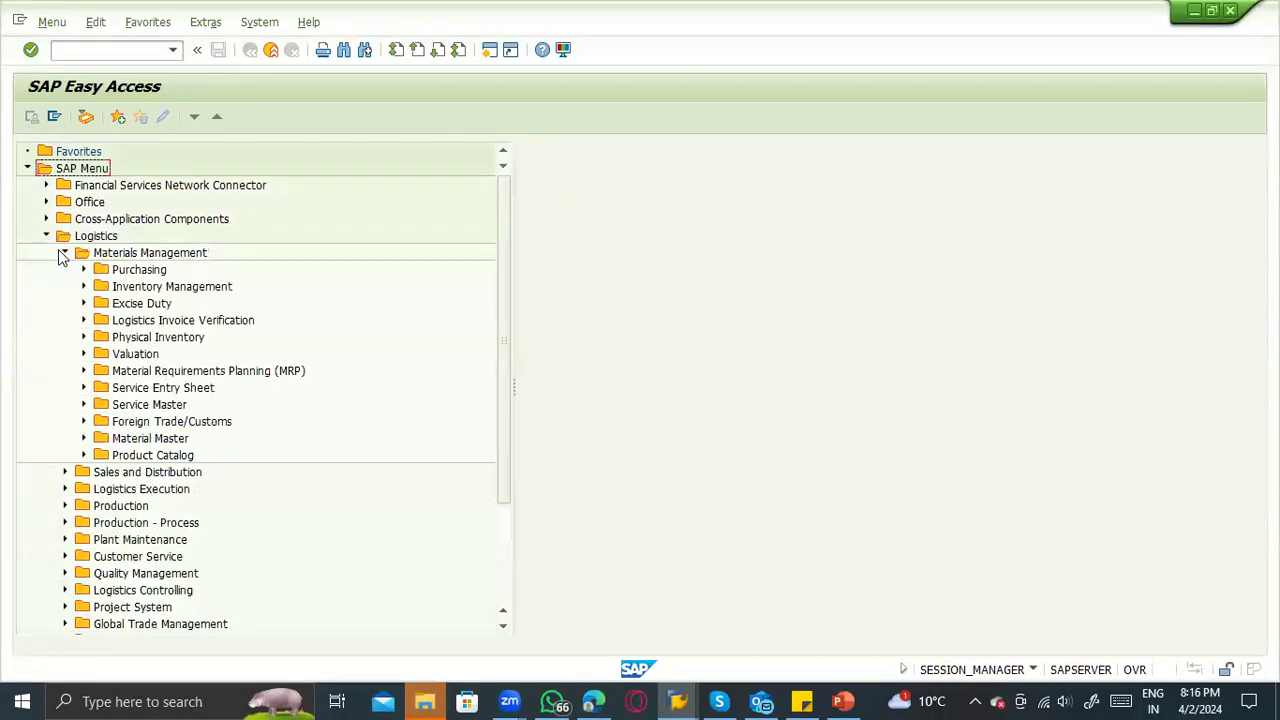
pyautogui.click(83, 270)
pyautogui.click(101, 287)
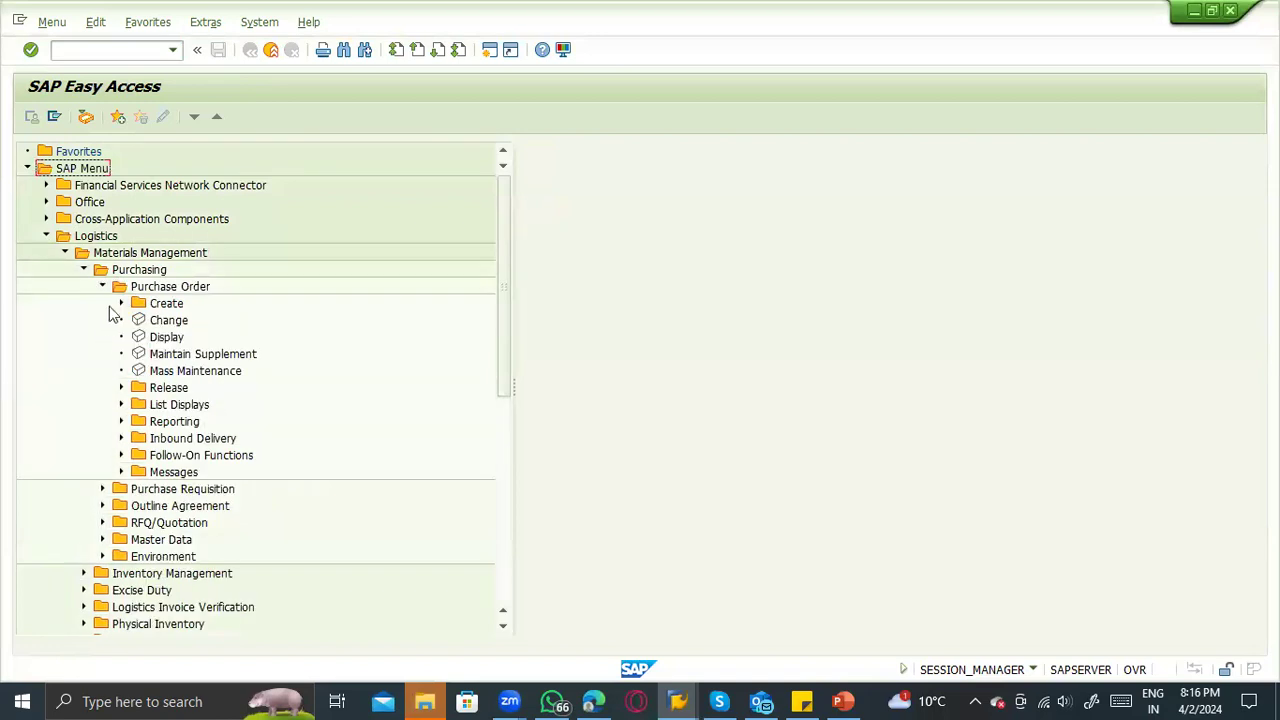
pyautogui.click(120, 303)
pyautogui.click(222, 321)
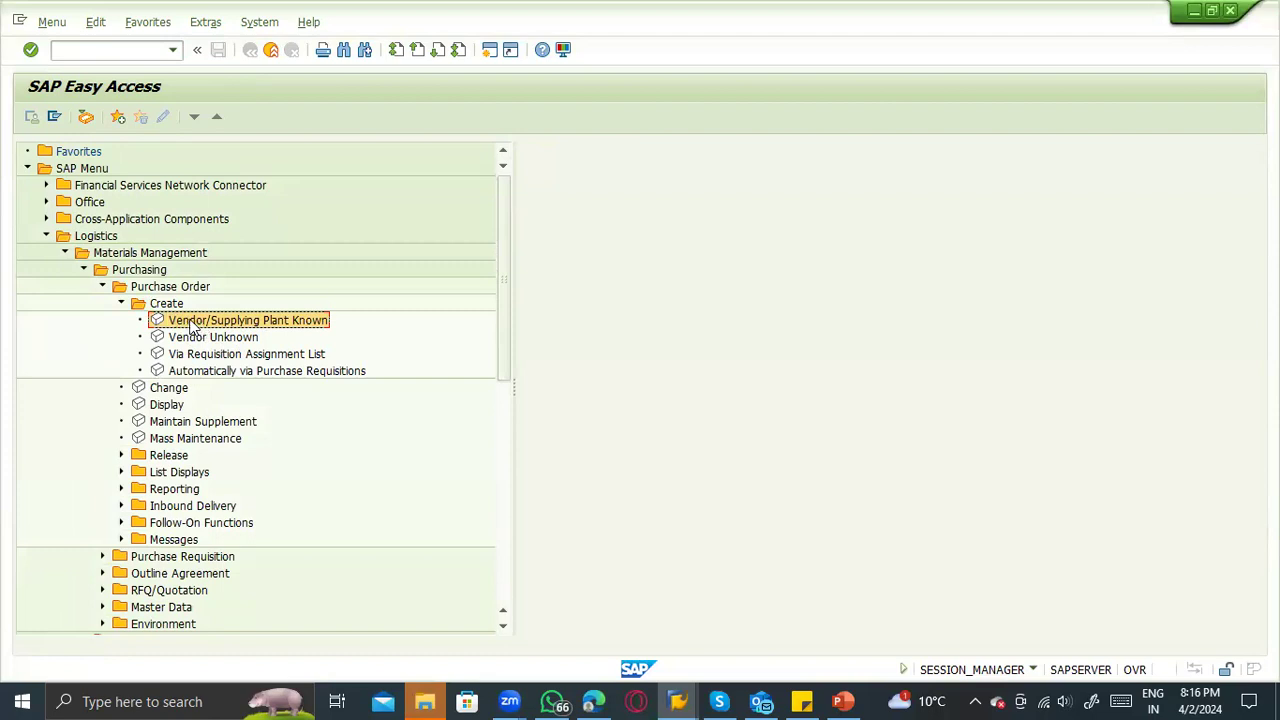
# In the SAP GUI Visualization 1 options, turn off sorting by keys within dropdown lists and accept the change.
pyautogui.click(563, 49)
pyautogui.click(586, 76)
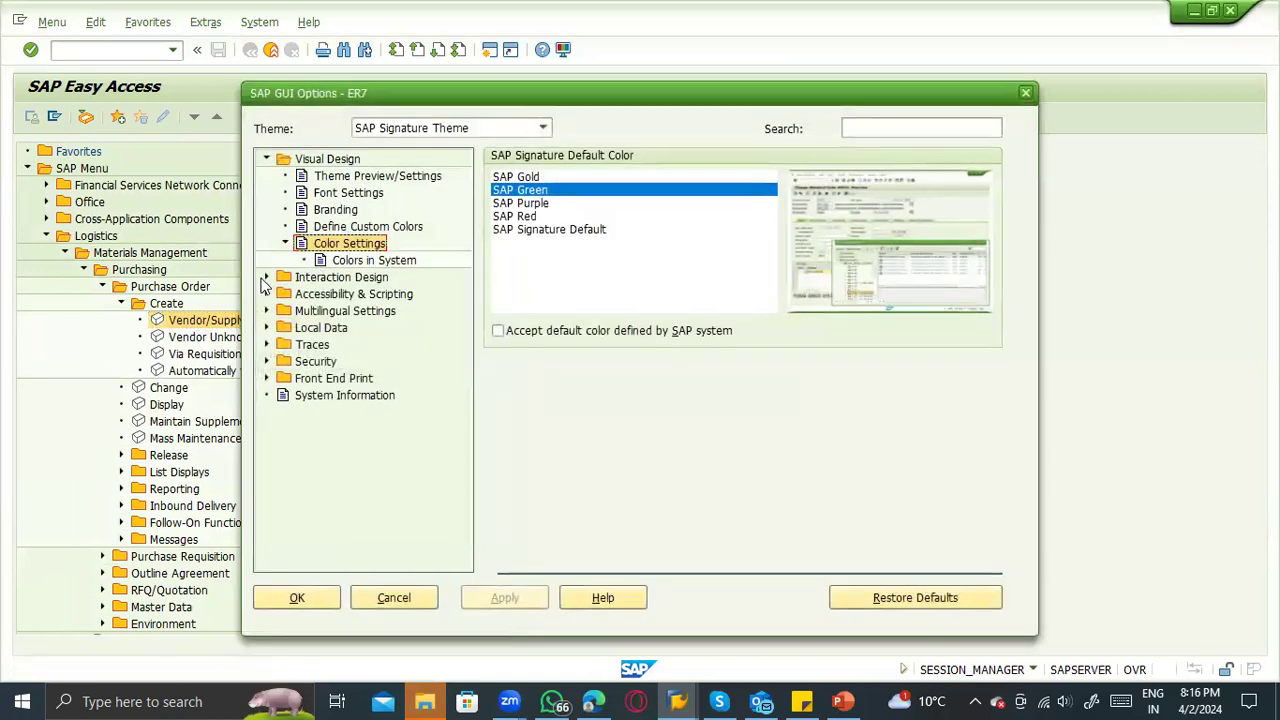
pyautogui.click(265, 278)
pyautogui.click(332, 312)
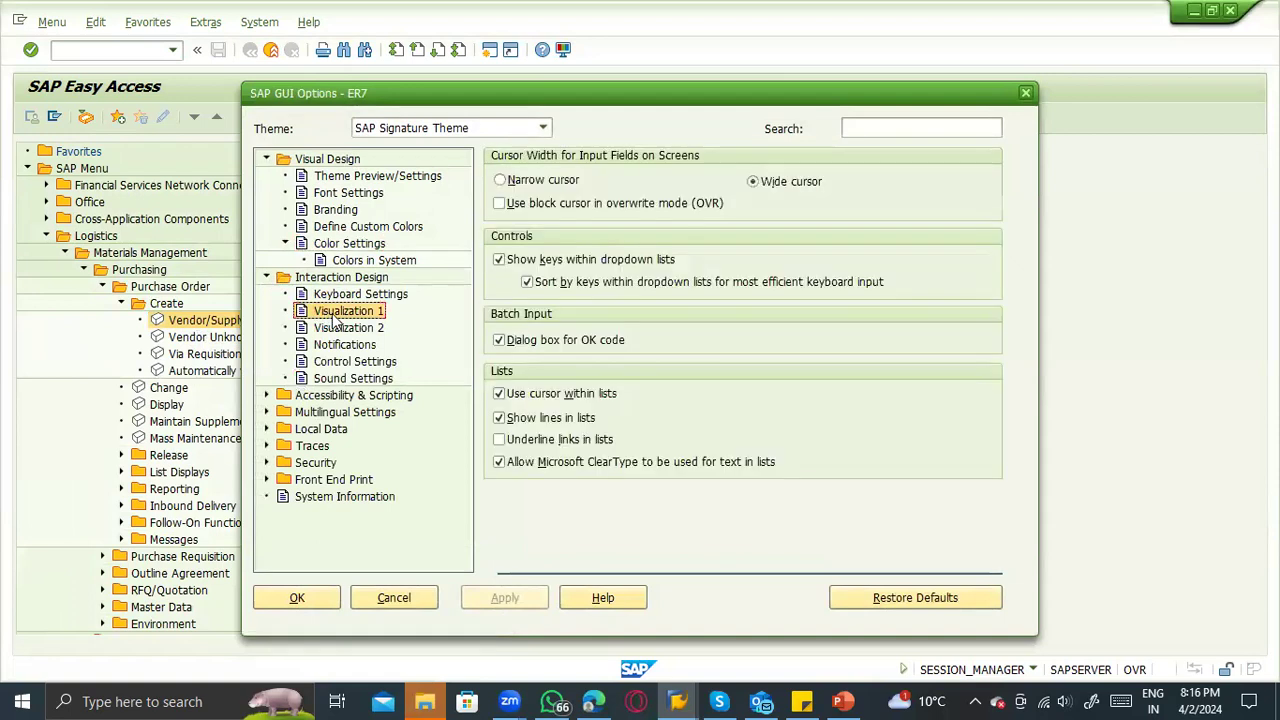
pyautogui.click(511, 268)
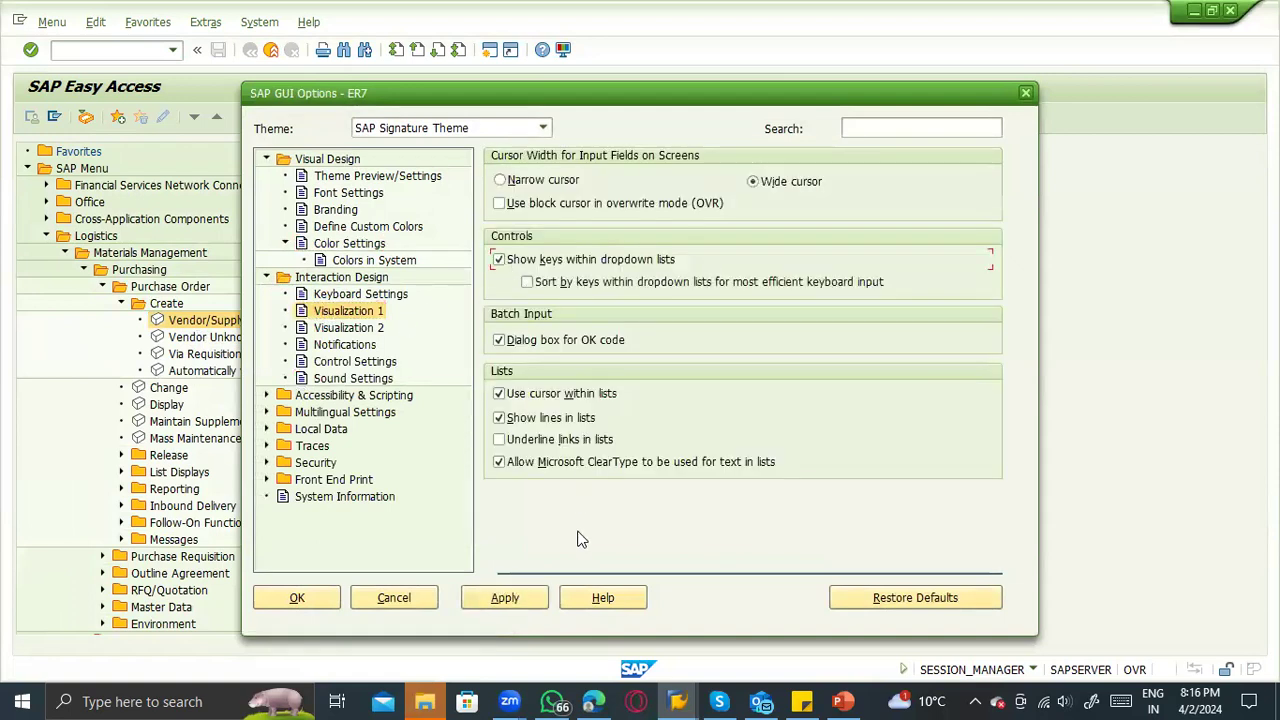
pyautogui.click(297, 597)
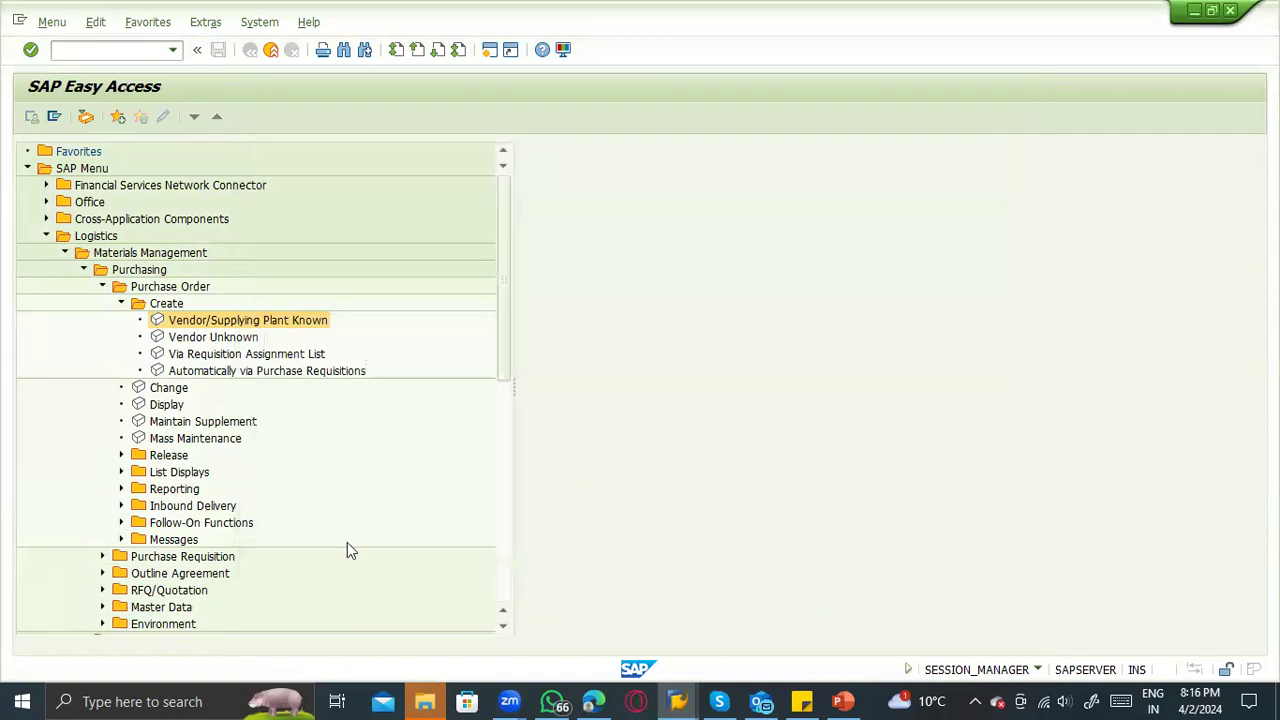
# View the technical details of the Vendor/Supplying Plant Known entry to check its transaction code, and close them.
pyautogui.click(206, 22)
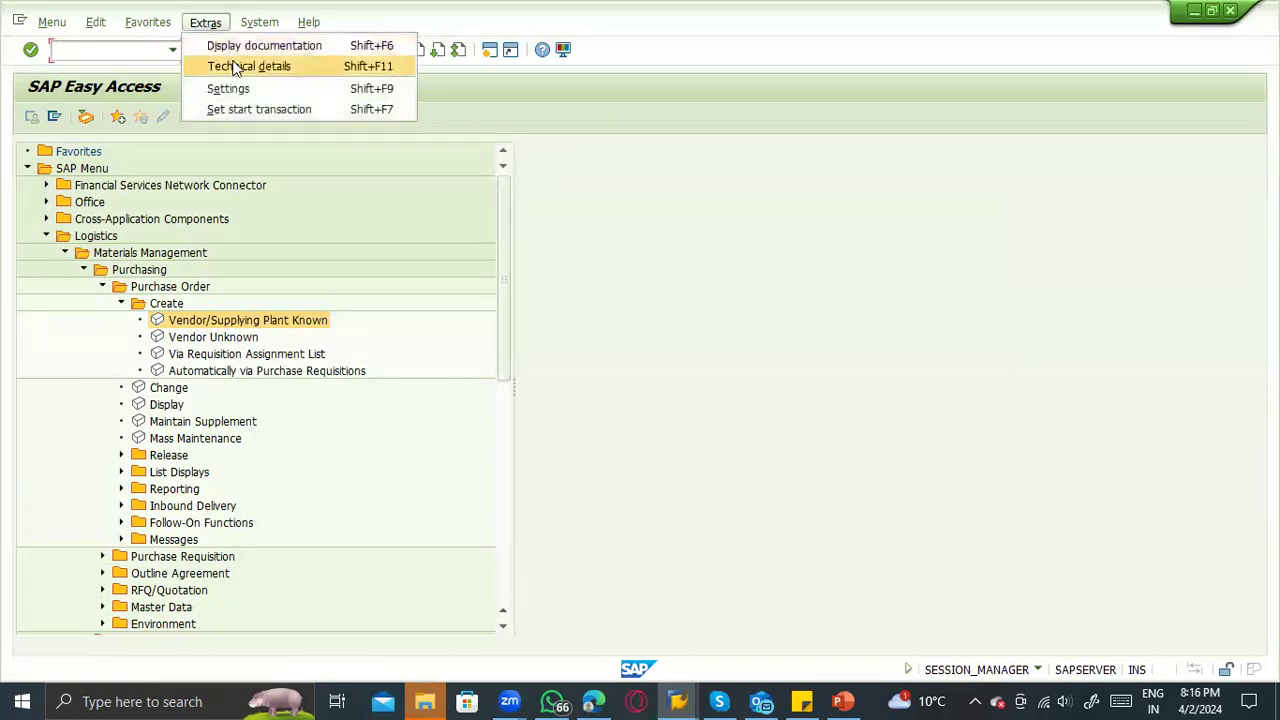
pyautogui.click(233, 66)
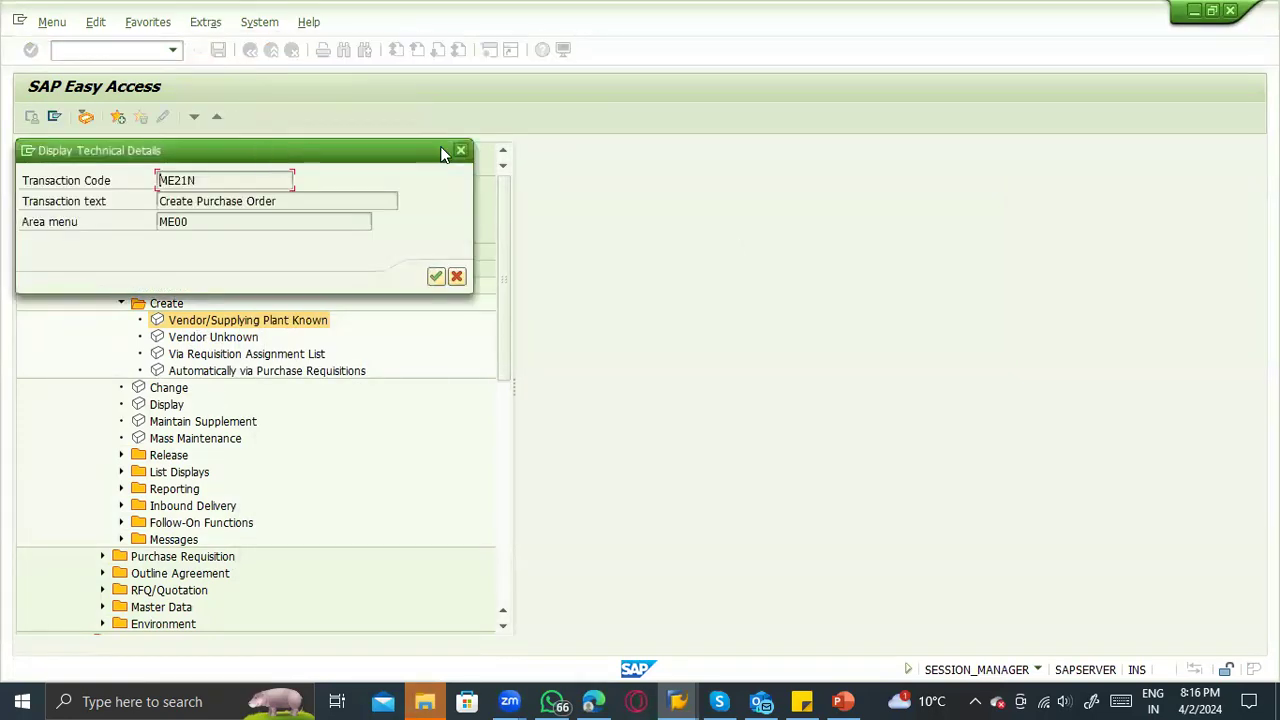
pyautogui.click(461, 152)
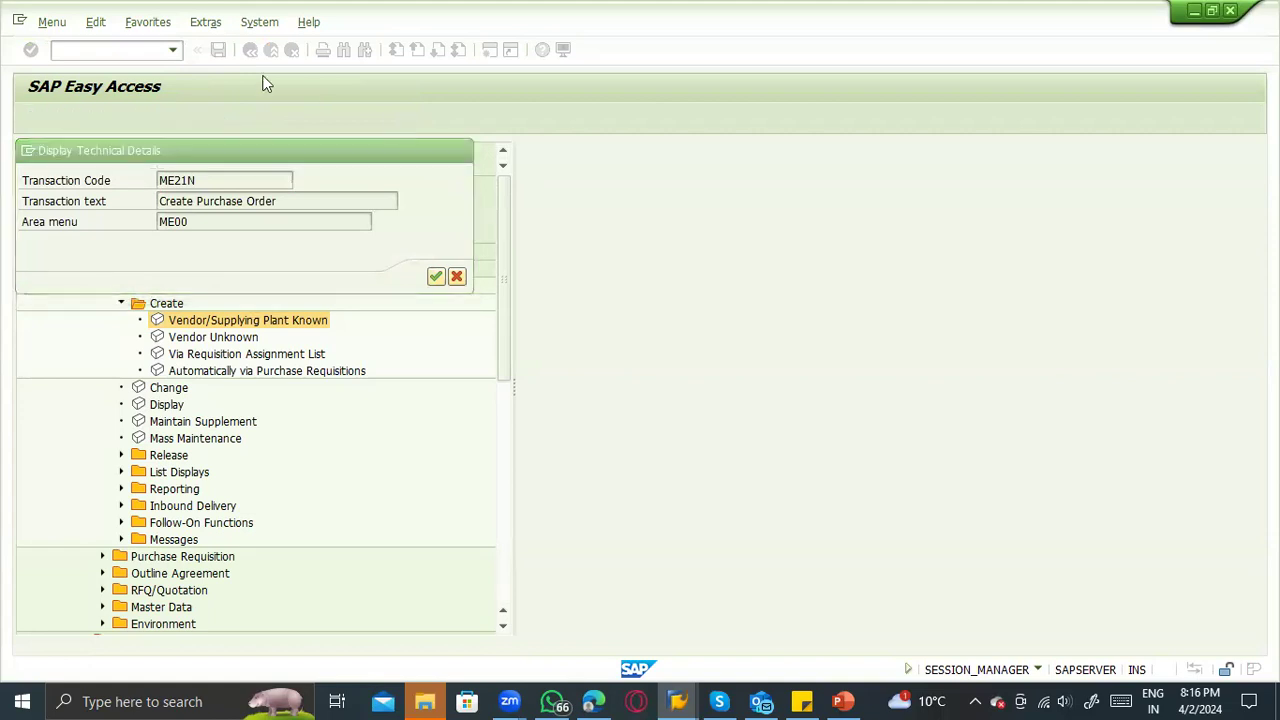
# Enable Display Technical Names in the SAP Easy Access settings.
pyautogui.click(206, 22)
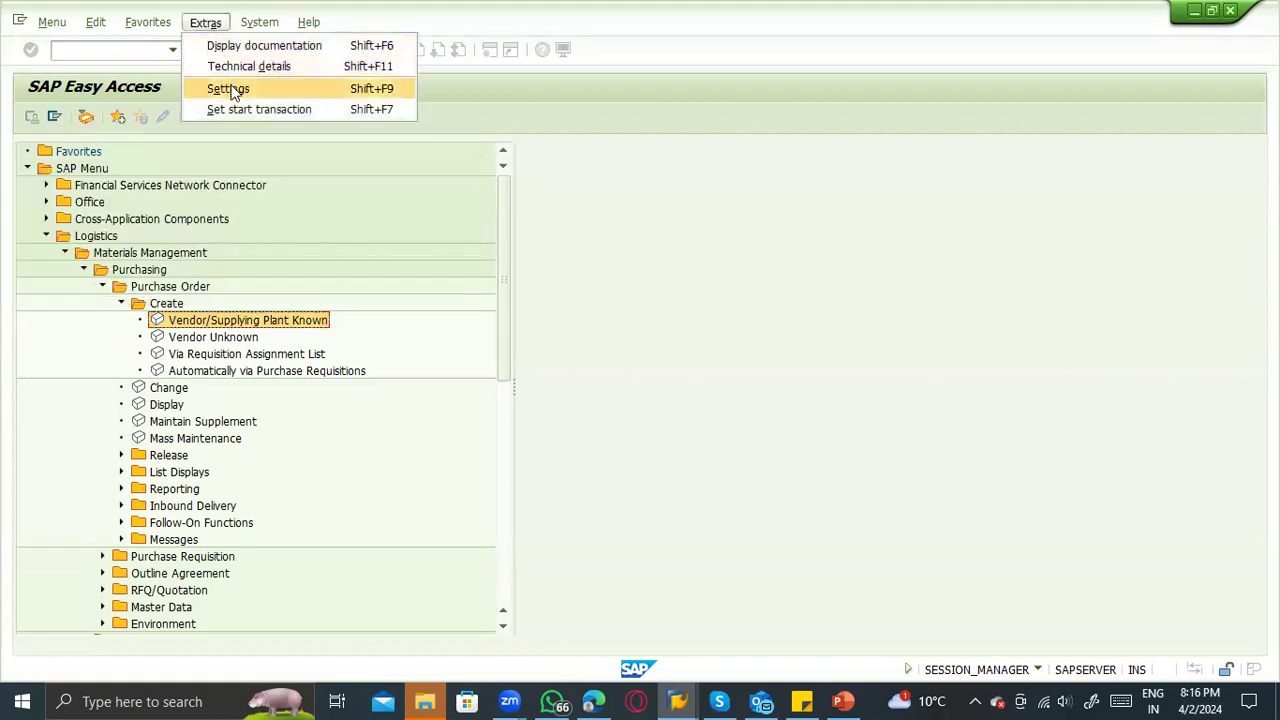
pyautogui.click(231, 88)
pyautogui.click(85, 308)
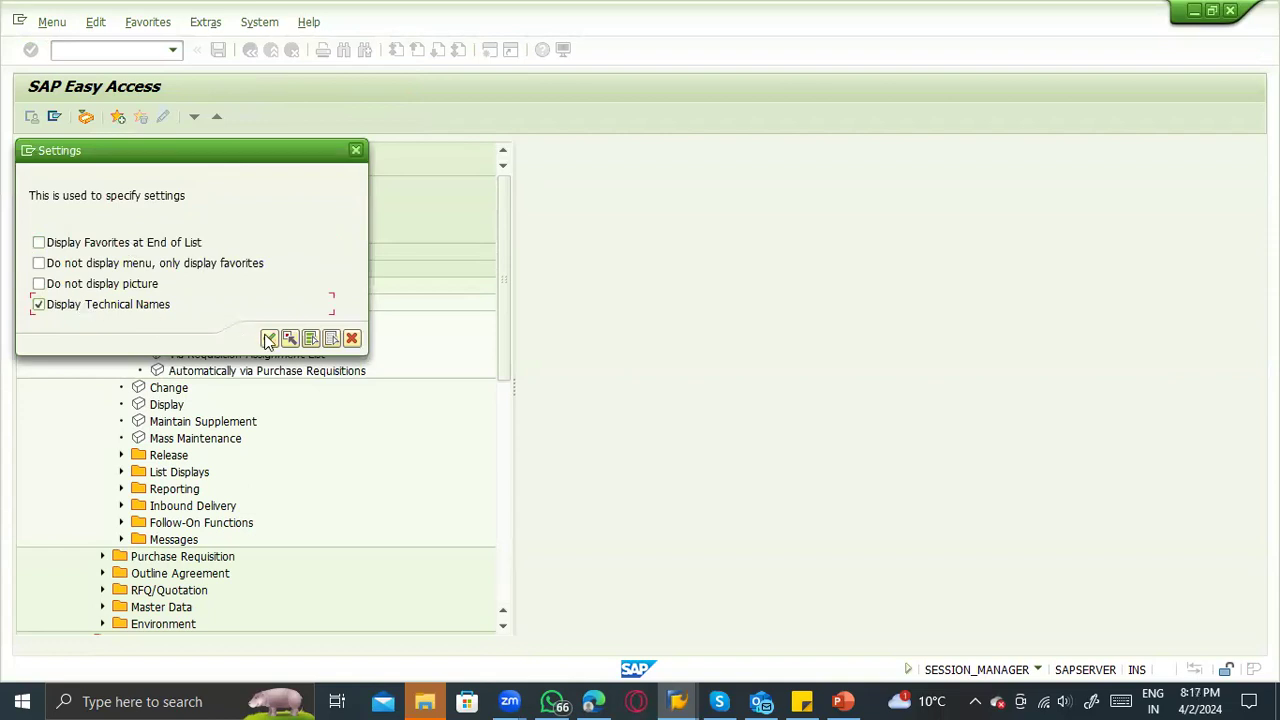
pyautogui.click(268, 338)
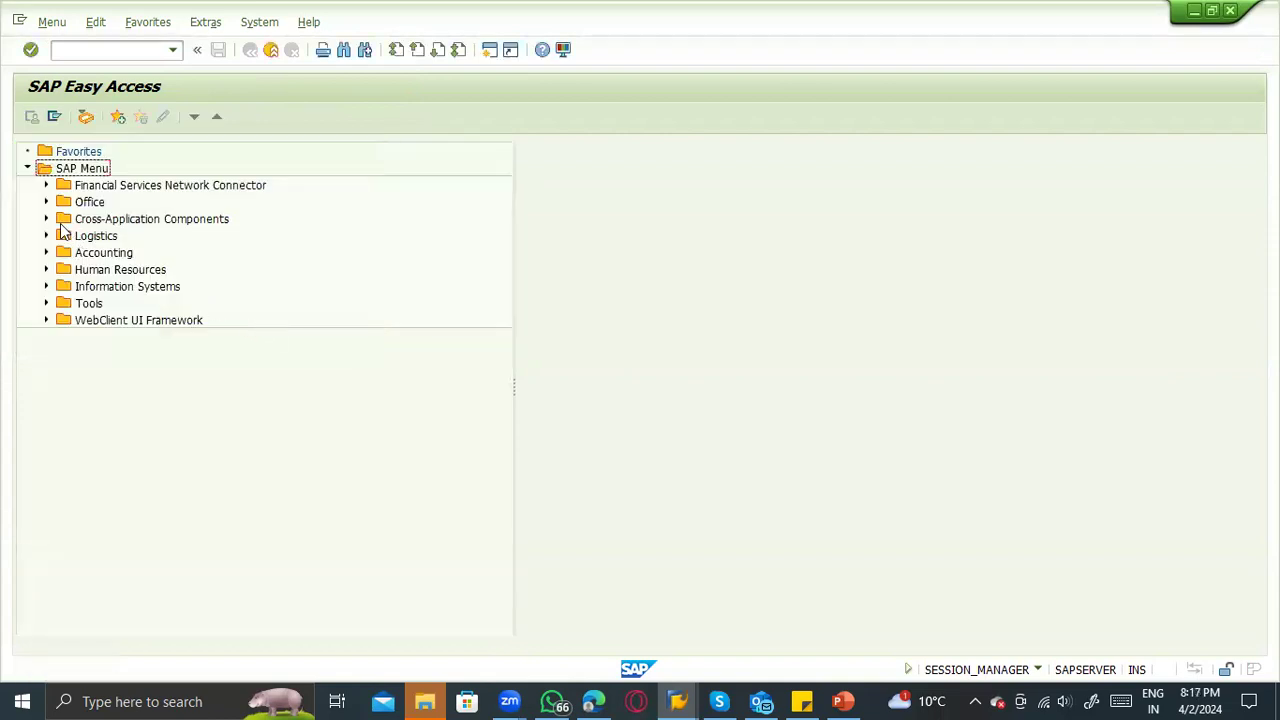
# Expand Logistics, Materials Management, Purchasing, Purchase Order, Create in the SAP Menu to view the transaction codes beside the entries.
pyautogui.click(46, 235)
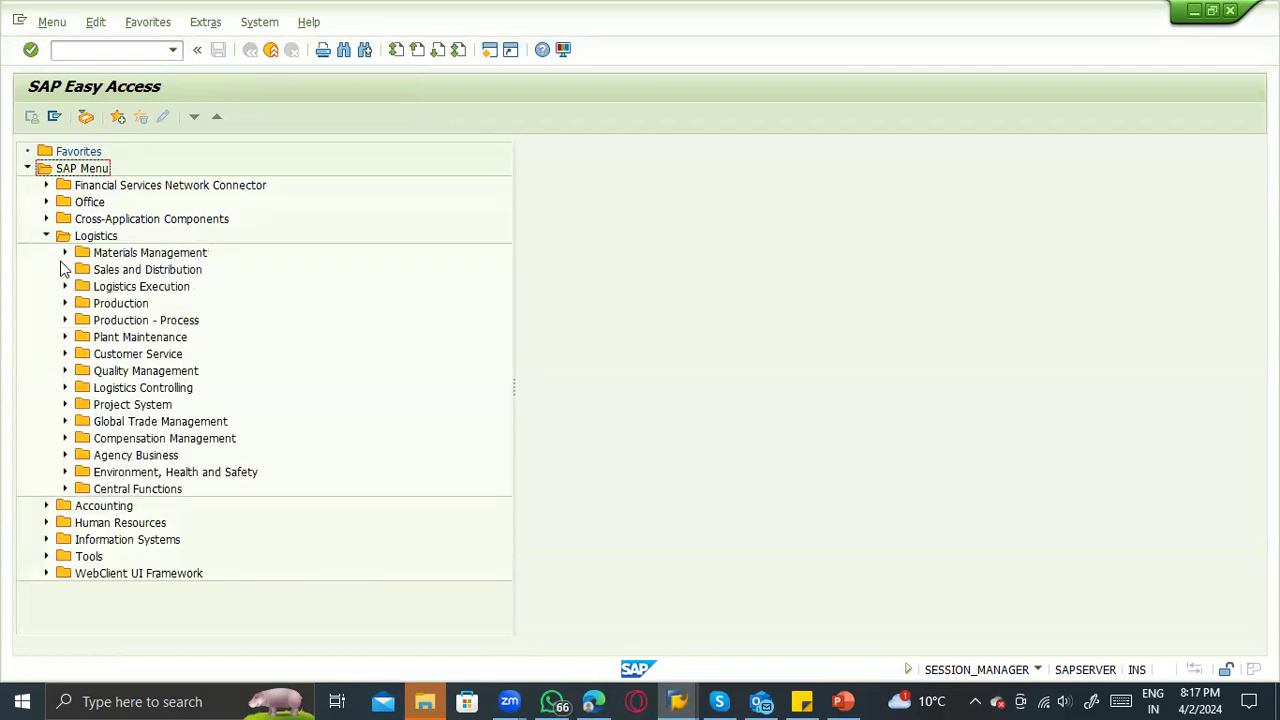
pyautogui.click(64, 252)
pyautogui.click(84, 269)
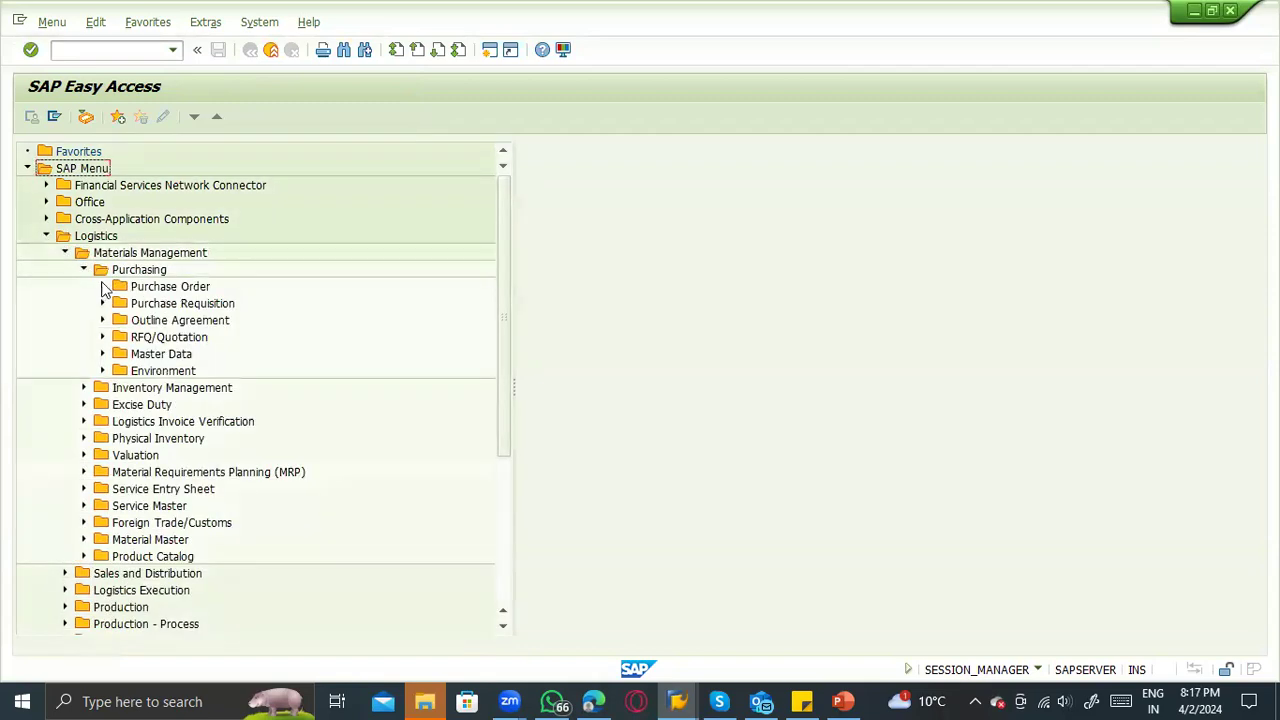
pyautogui.click(102, 286)
pyautogui.click(157, 322)
pyautogui.click(160, 337)
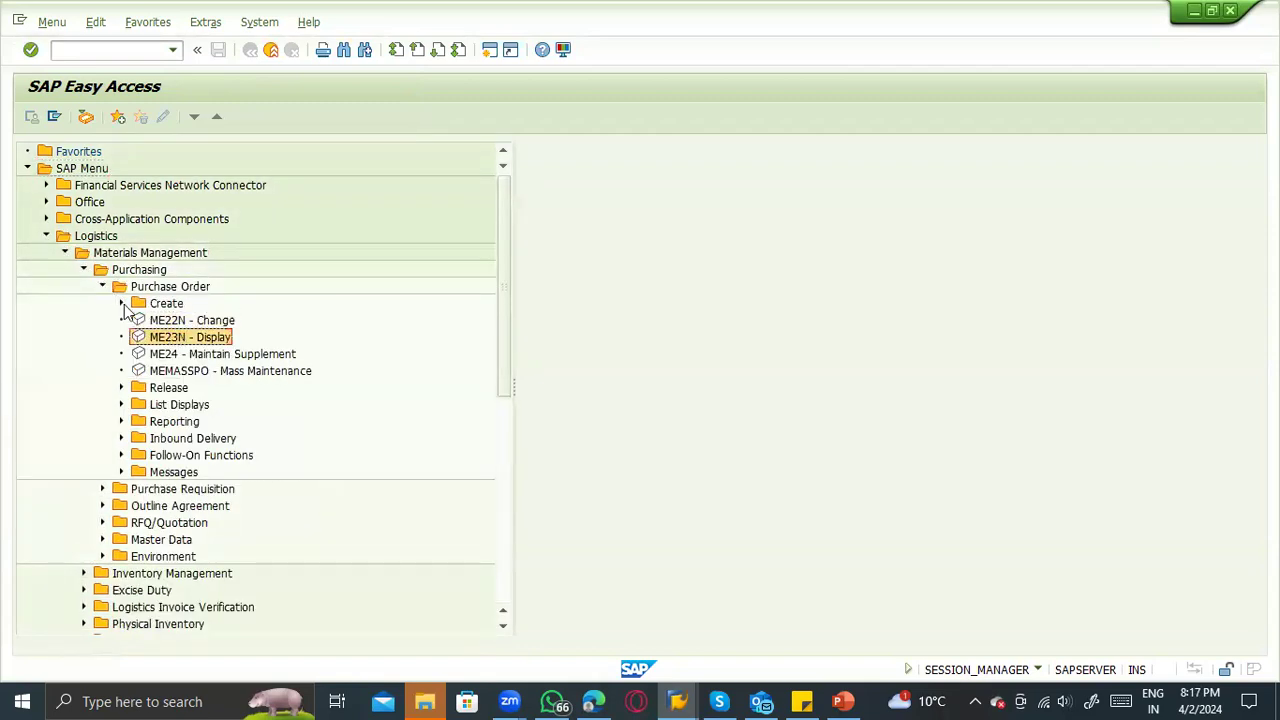
pyautogui.click(122, 304)
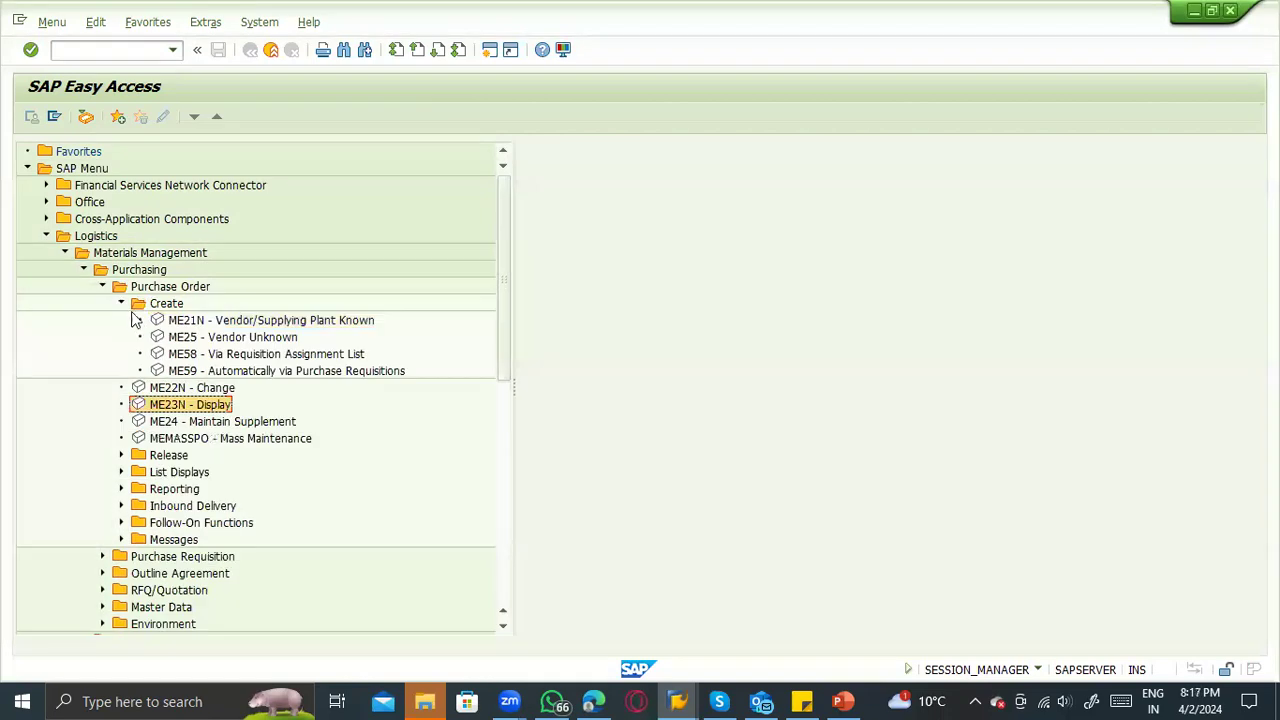
pyautogui.click(203, 22)
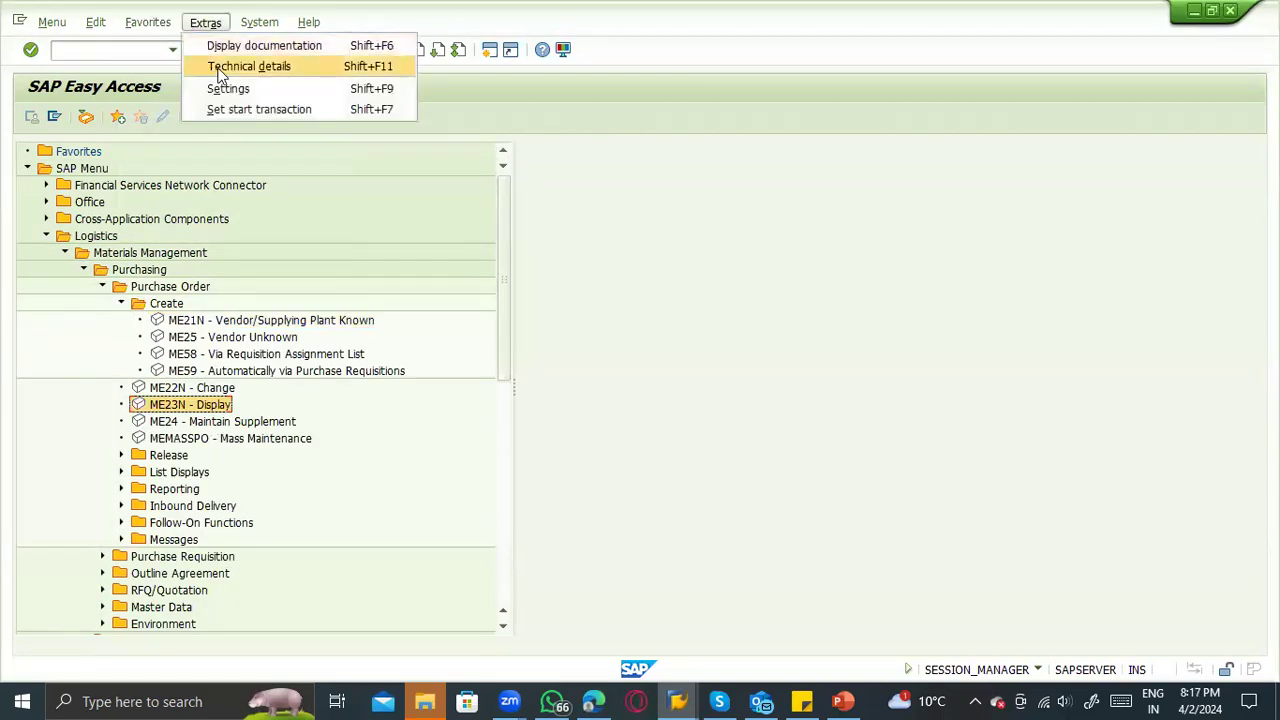
pyautogui.click(757, 253)
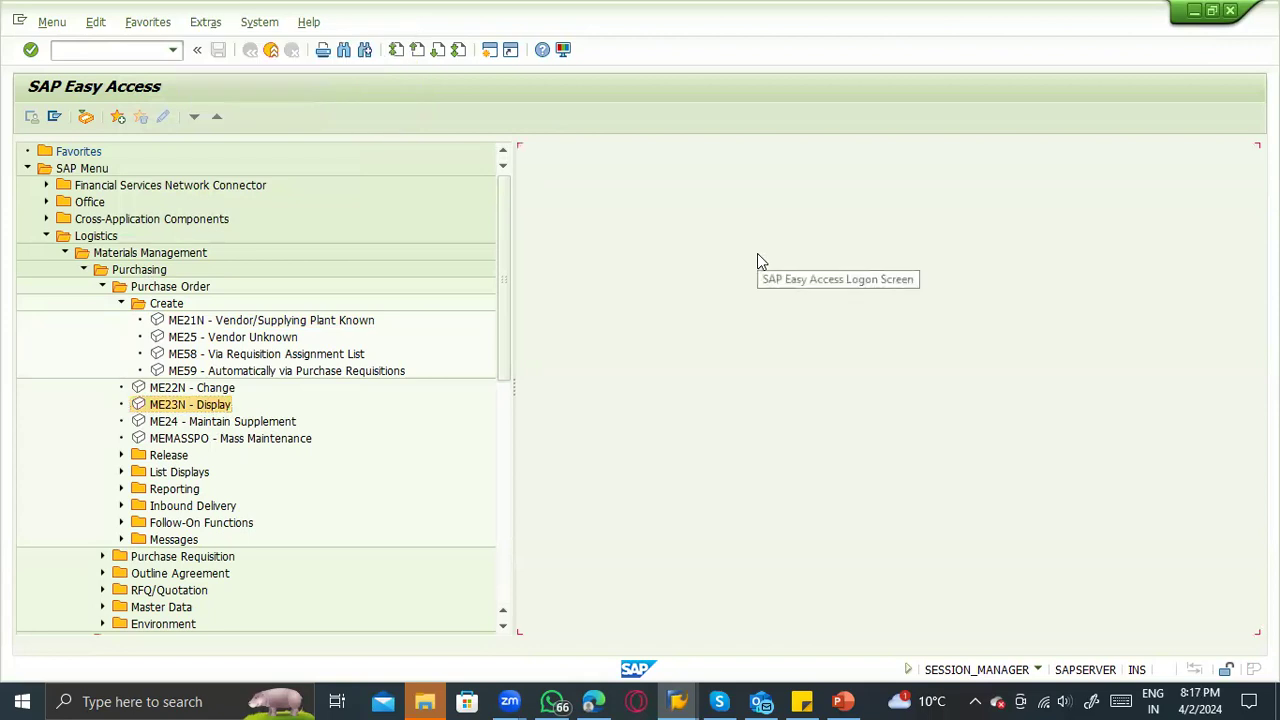
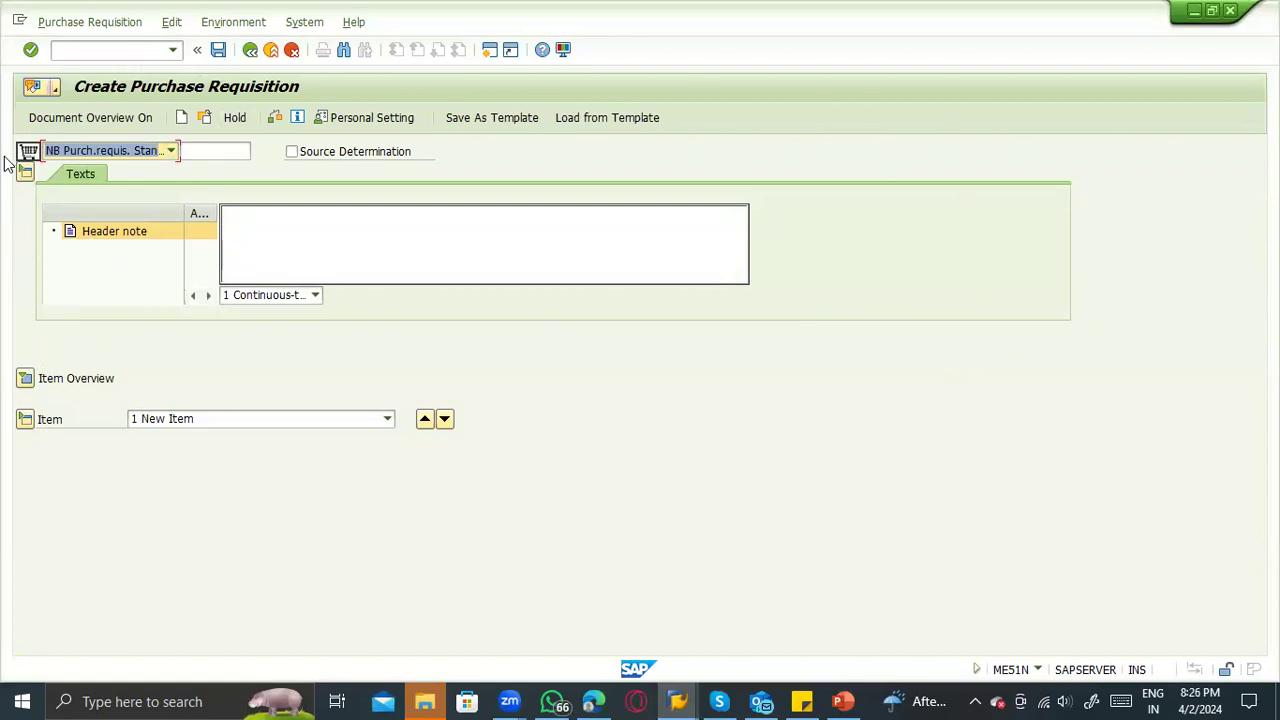
# Compare the document type and number fields of the purchase requisition with the HEADER box on the PowerPoint slide, and return to SAP.
pyautogui.click(69, 154)
pyautogui.click(69, 154)
pyautogui.click(203, 152)
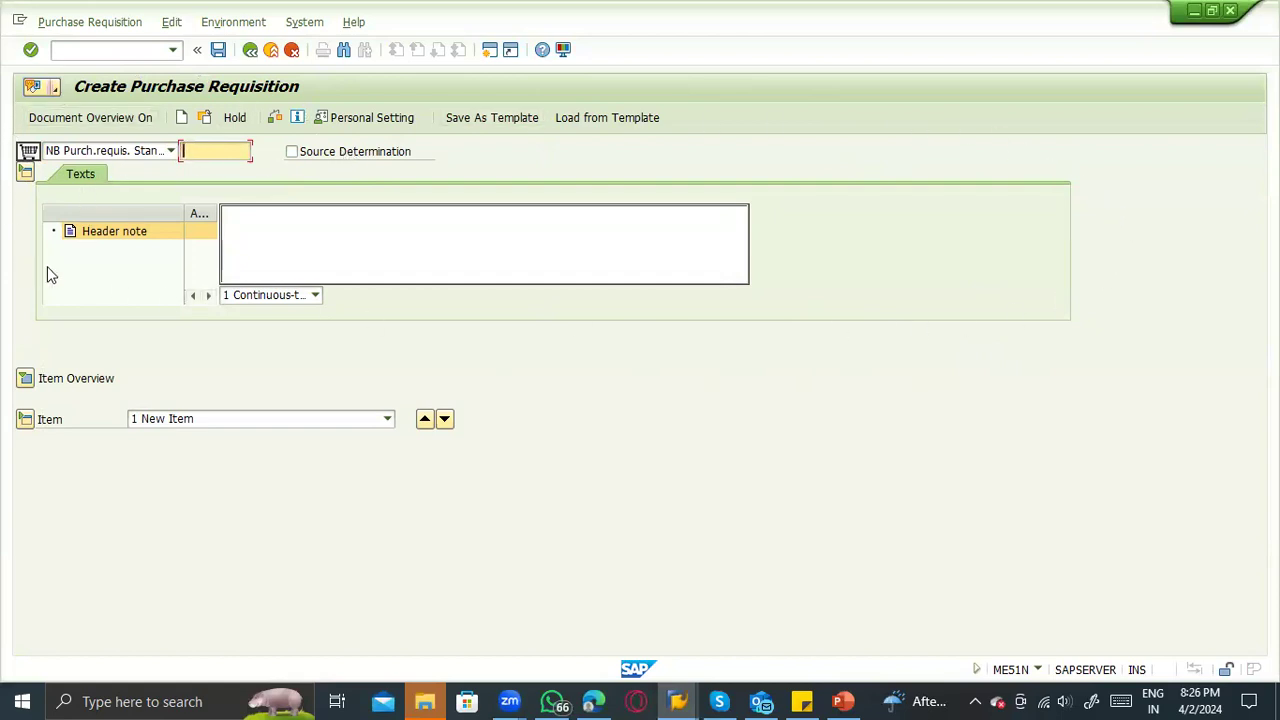
pyautogui.hotkey('alt', 'Tab')
pyautogui.click(884, 244)
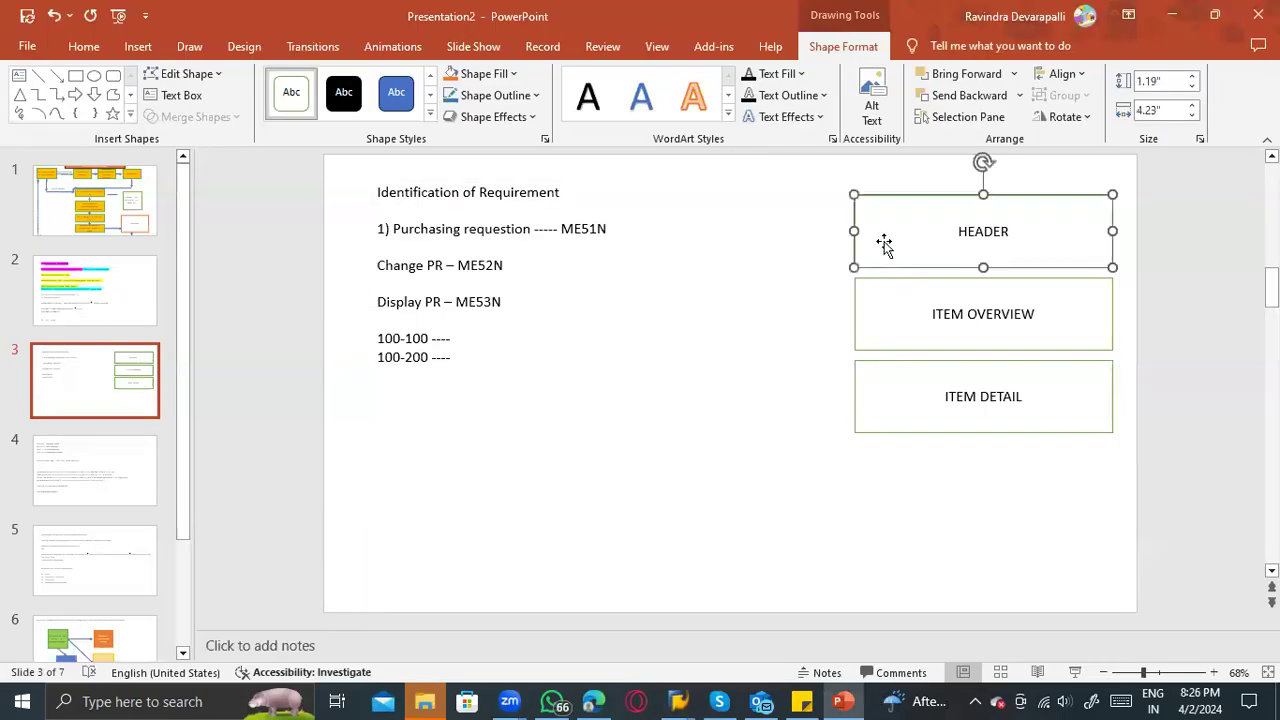
pyautogui.hotkey('alt', 'Tab')
# Expand the Item Overview of the purchase requisition, go through its Material cells and select the first item row.
pyautogui.click(25, 379)
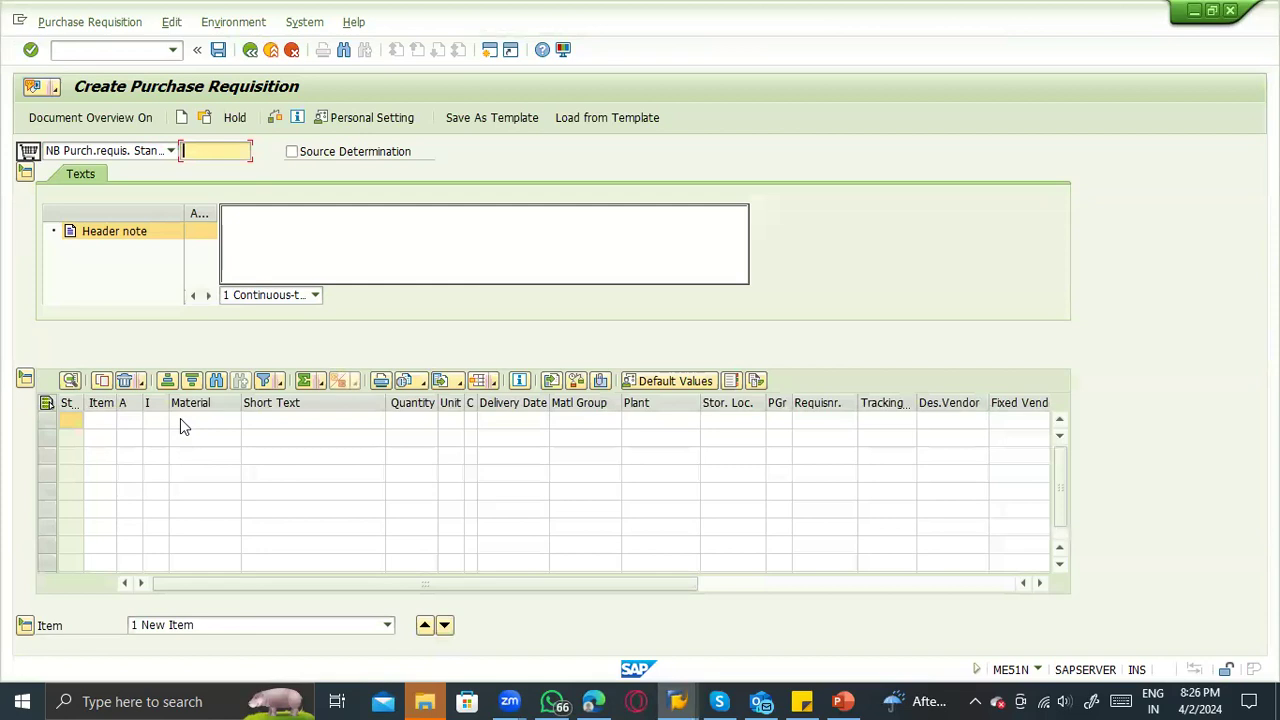
pyautogui.click(180, 420)
pyautogui.click(180, 436)
pyautogui.click(182, 454)
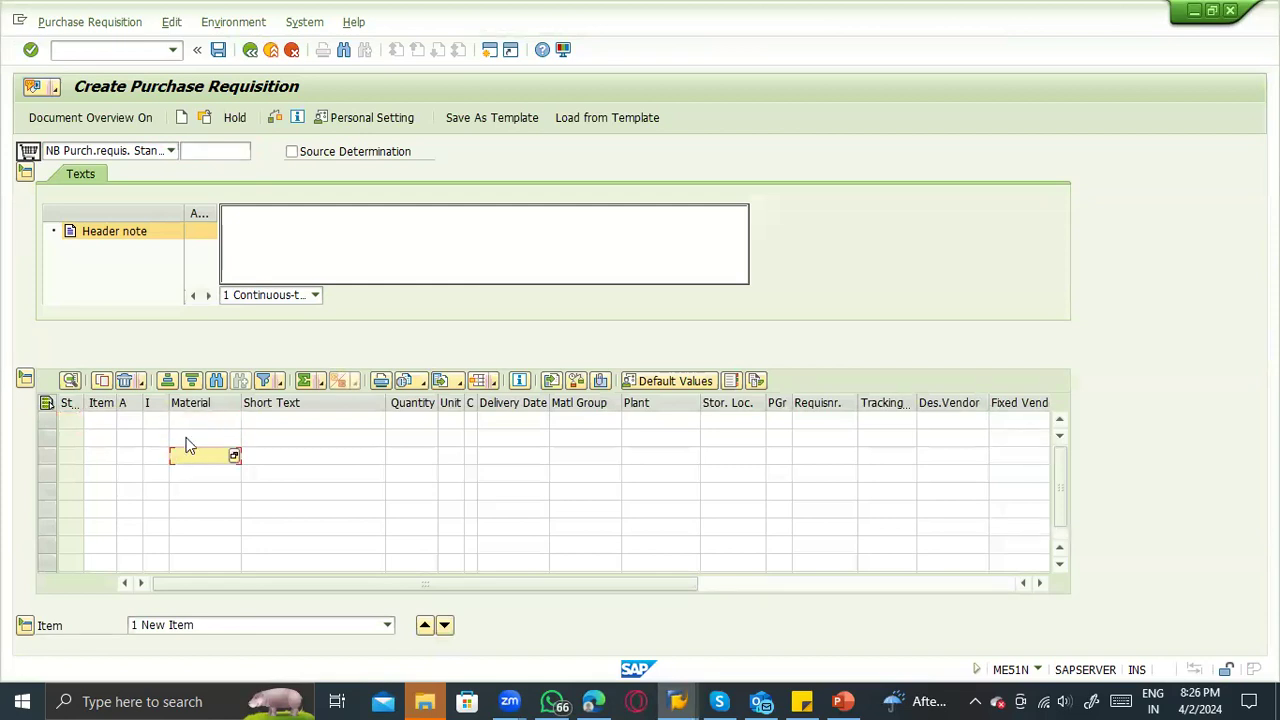
pyautogui.click(186, 438)
pyautogui.click(188, 457)
pyautogui.click(191, 475)
pyautogui.click(195, 490)
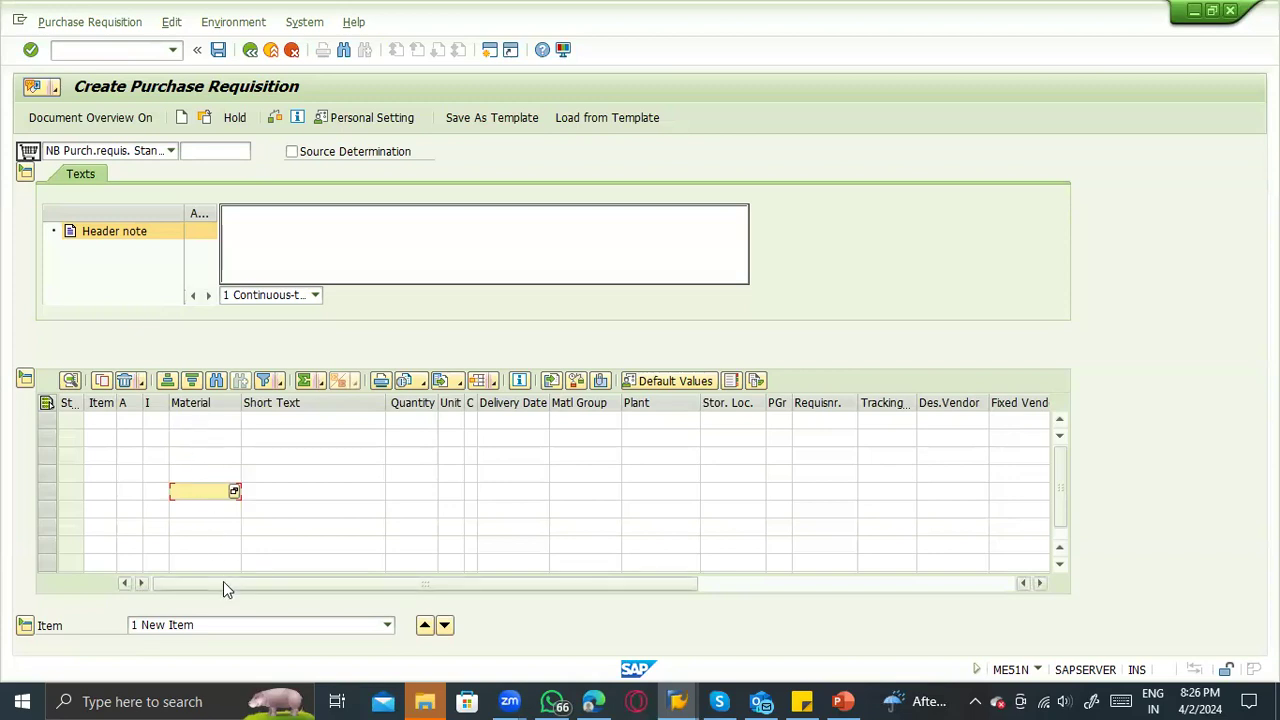
pyautogui.click(199, 422)
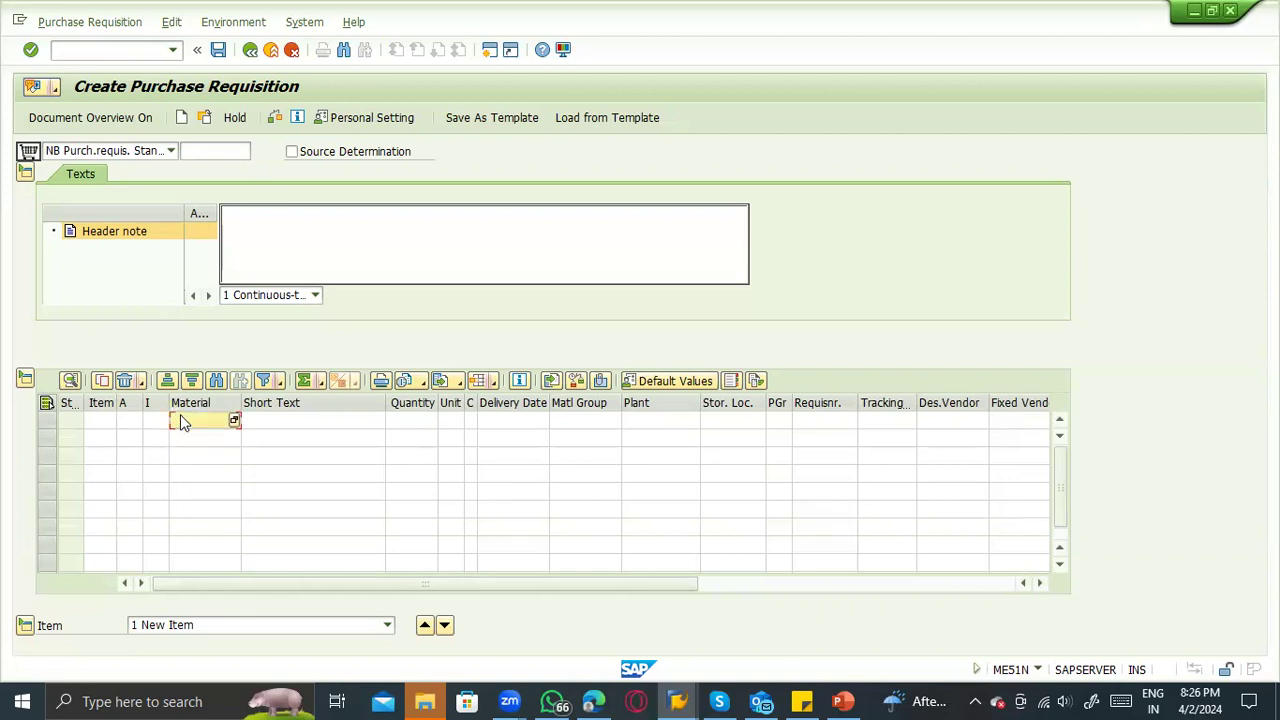
pyautogui.click(47, 420)
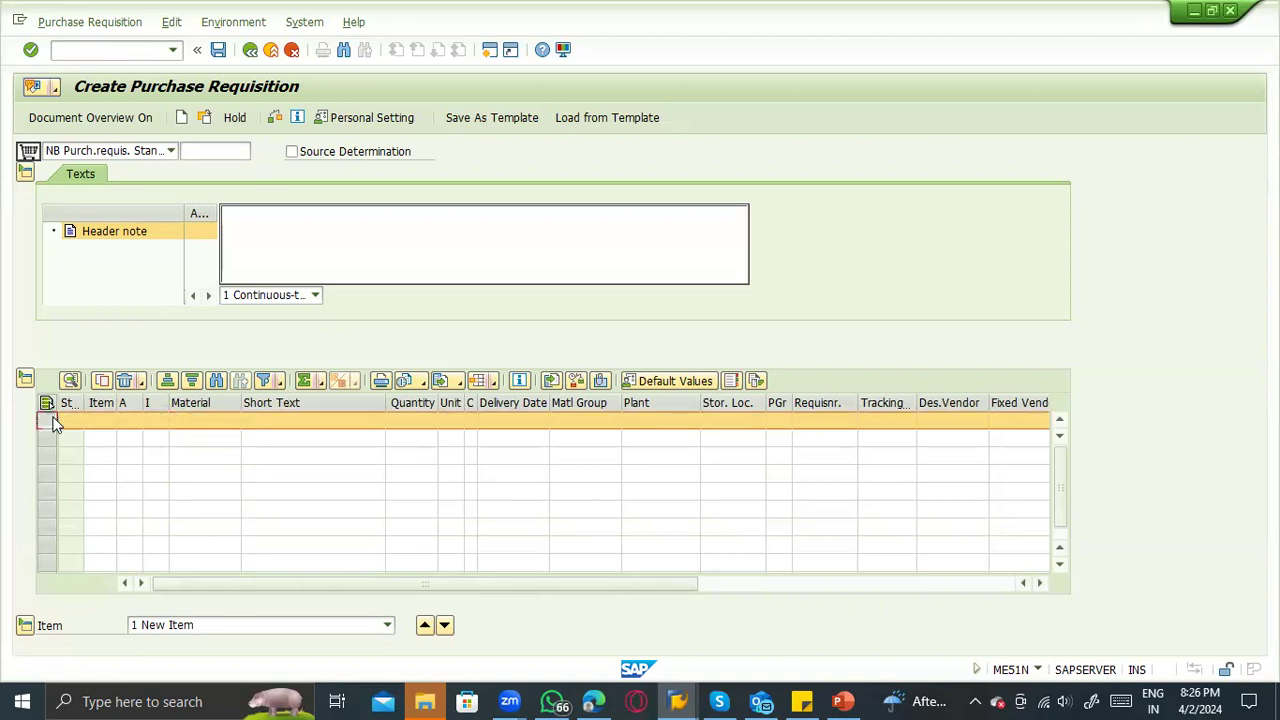
# Collapse and reopen the Item Detail section, and compare the requisition's sections with the boxes on the PowerPoint slide.
pyautogui.click(26, 625)
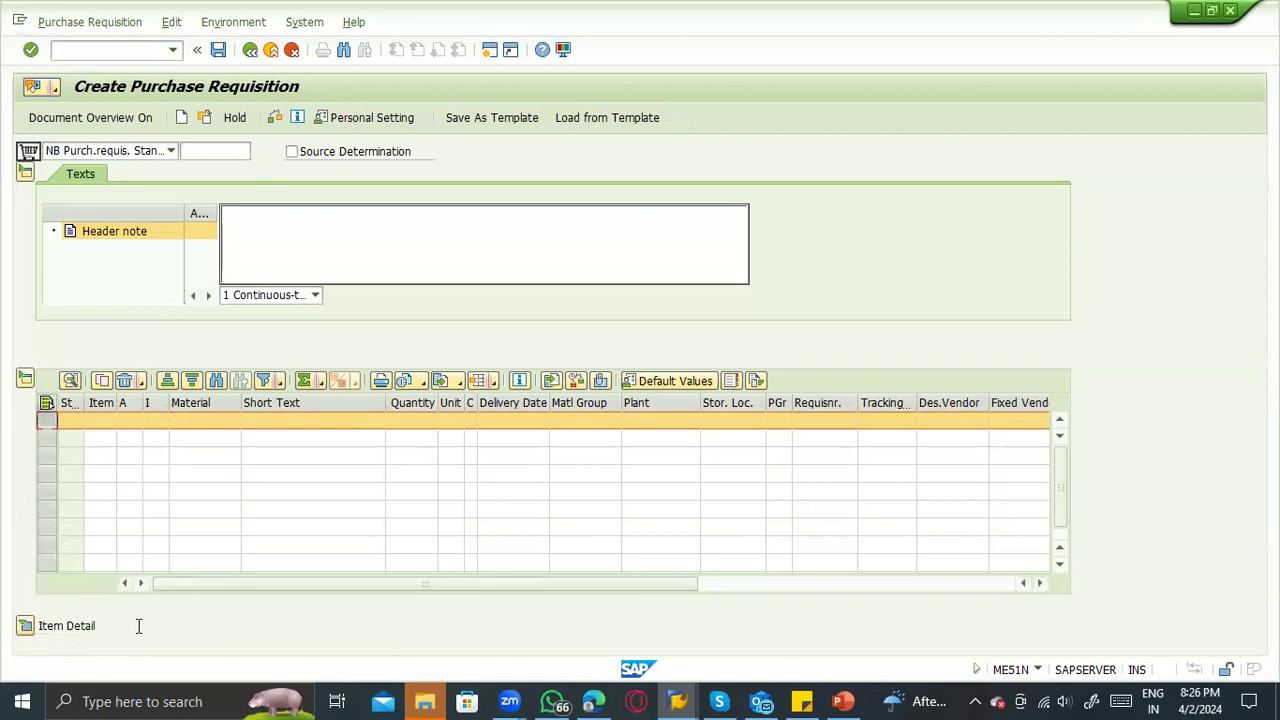
pyautogui.click(26, 625)
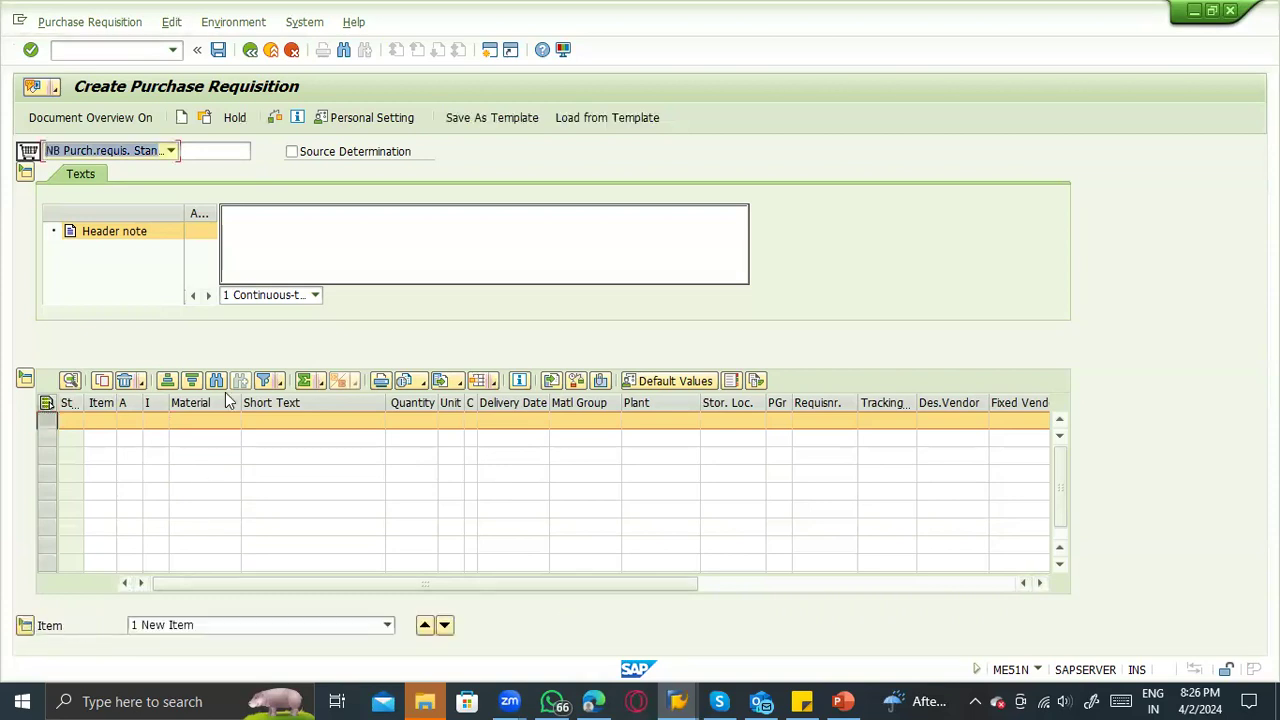
pyautogui.hotkey('alt', 'Tab')
pyautogui.hotkey('alt', 'Tab')
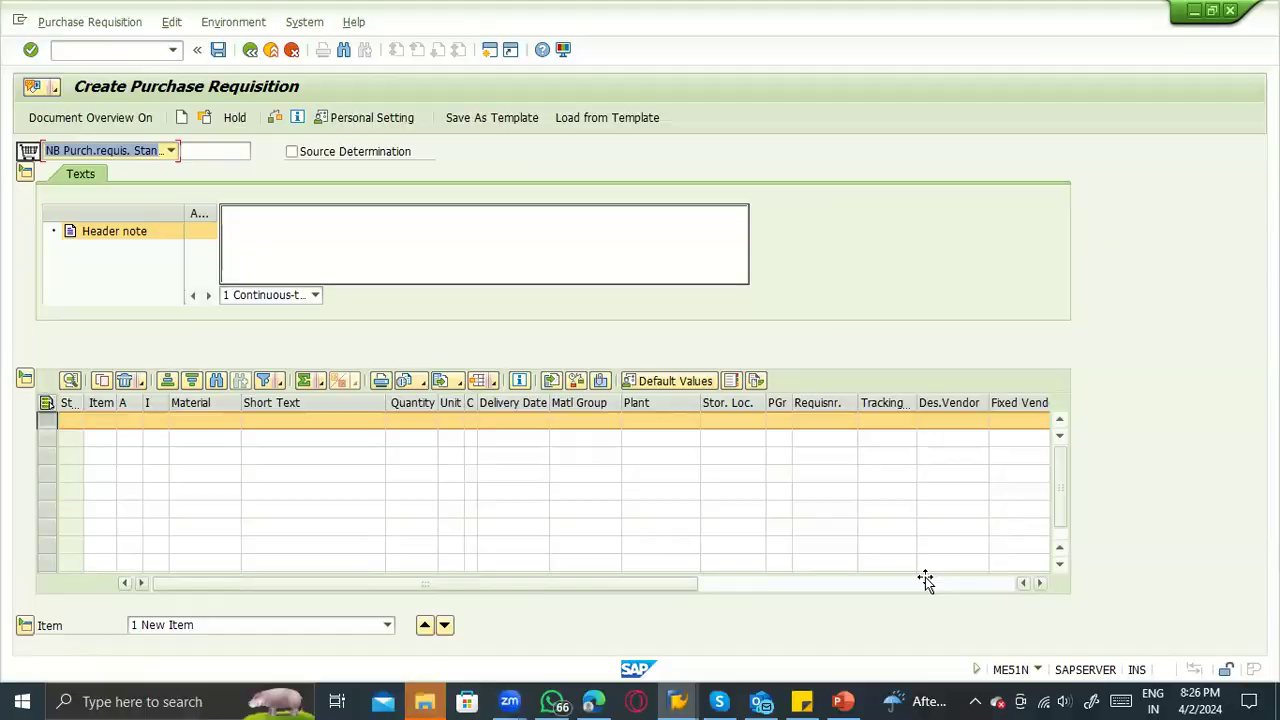
pyautogui.hotkey('alt', 'Tab')
pyautogui.hotkey('alt', 'Tab')
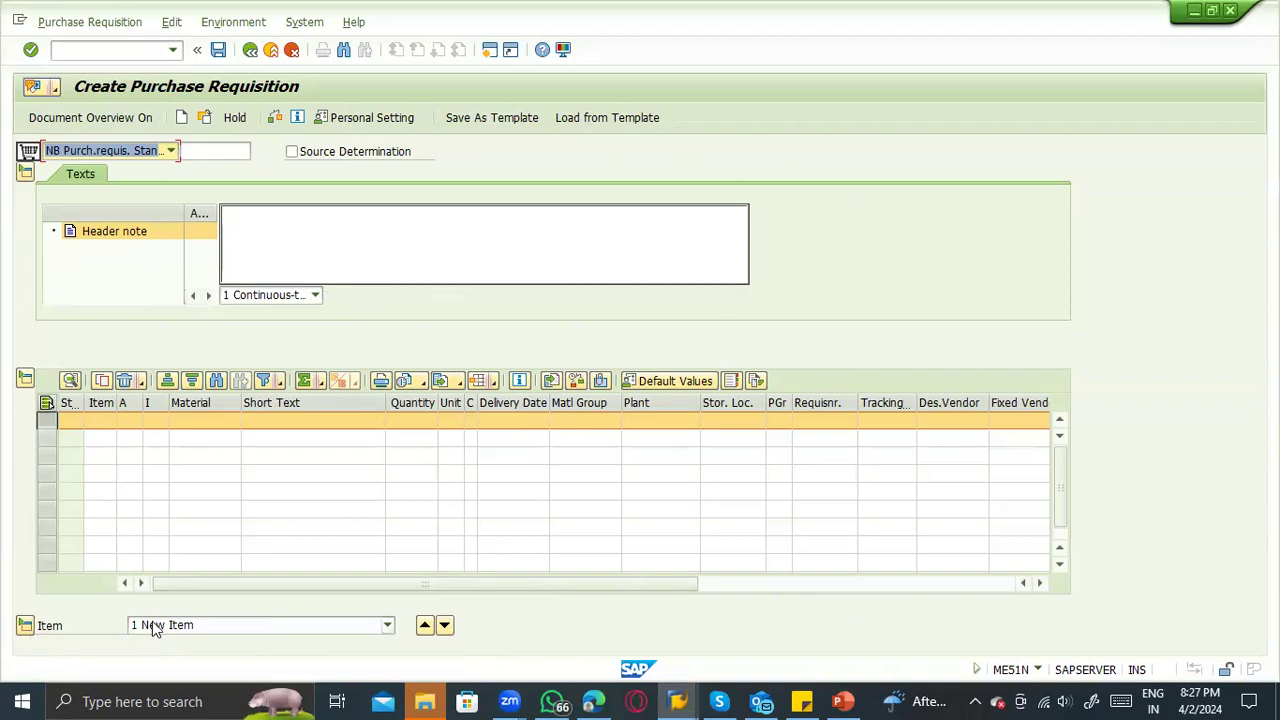
# Mark the Material column, and highlight the material, quantity, delivery date and plant requirement lines on PowerPoint slide 4 before returning to SAP.
pyautogui.click(198, 405)
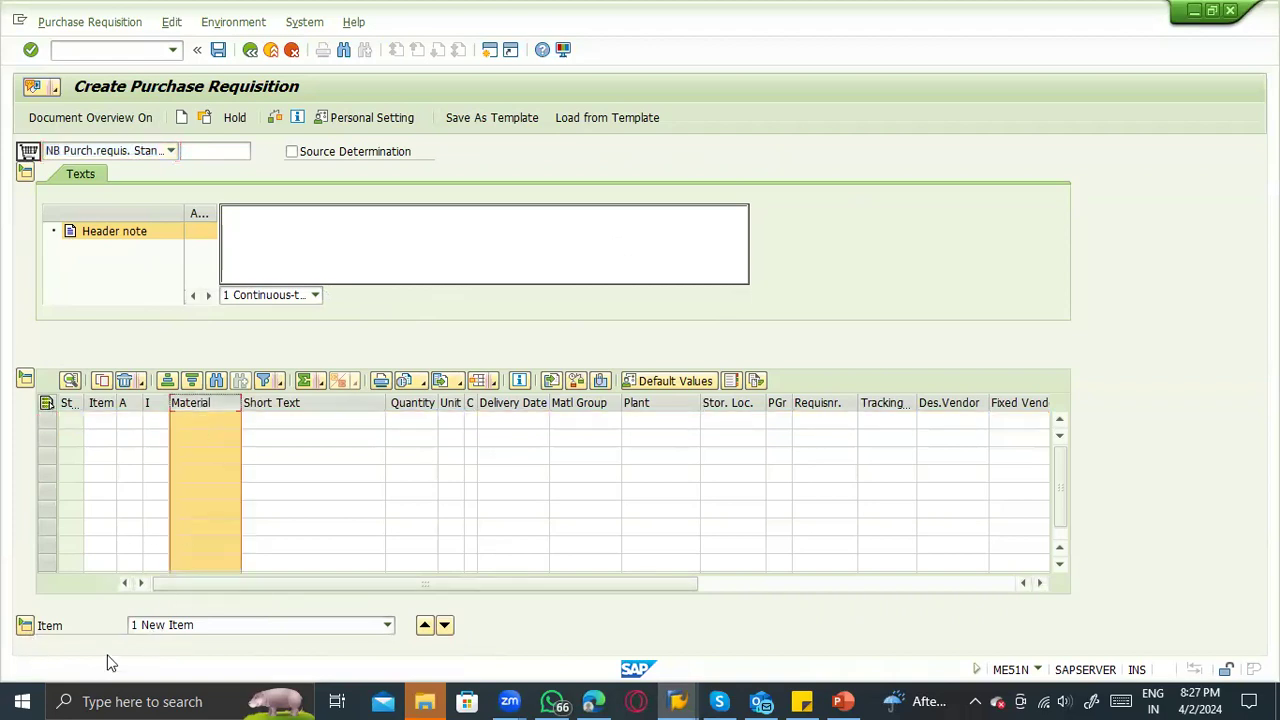
pyautogui.click(184, 423)
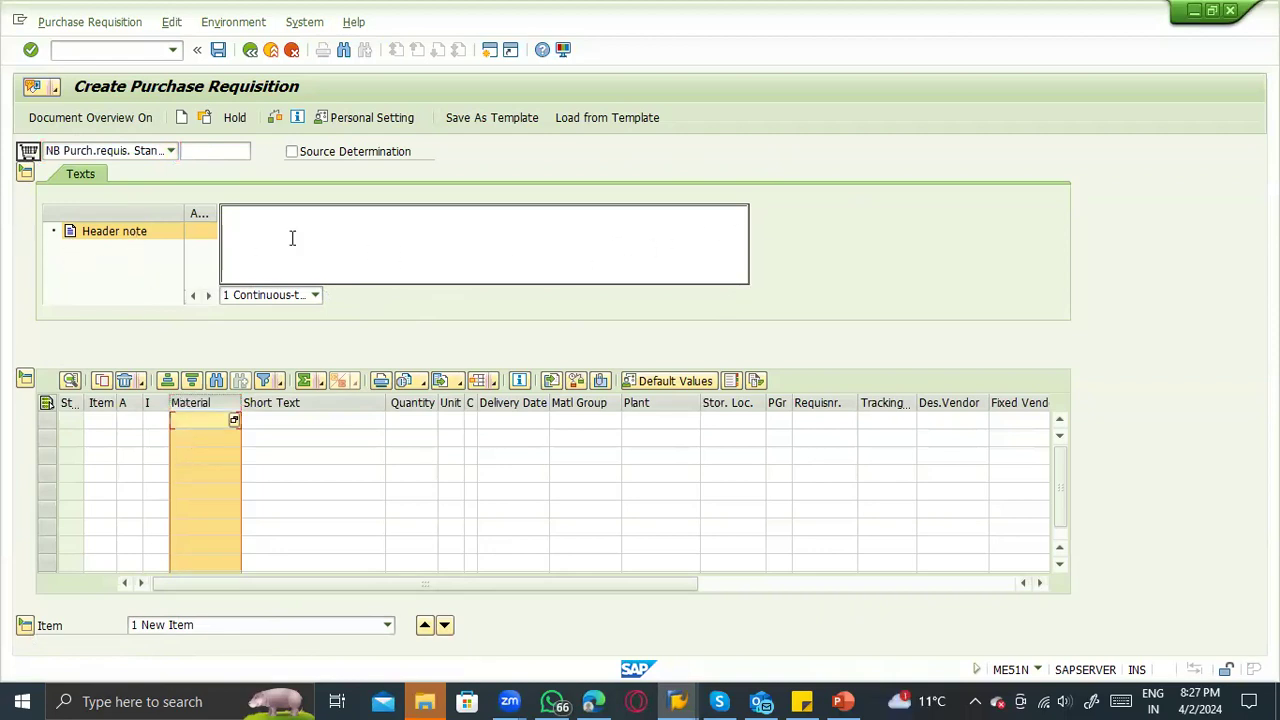
pyautogui.hotkey('alt', 'Tab')
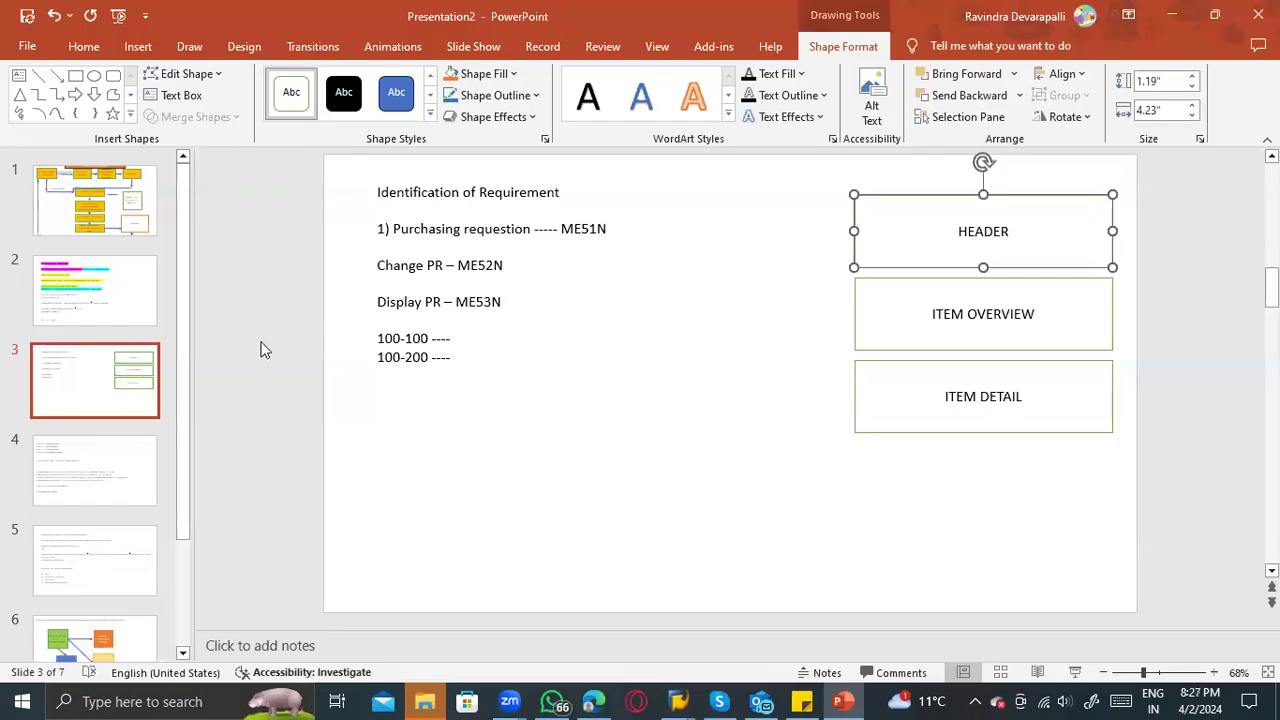
pyautogui.click(80, 458)
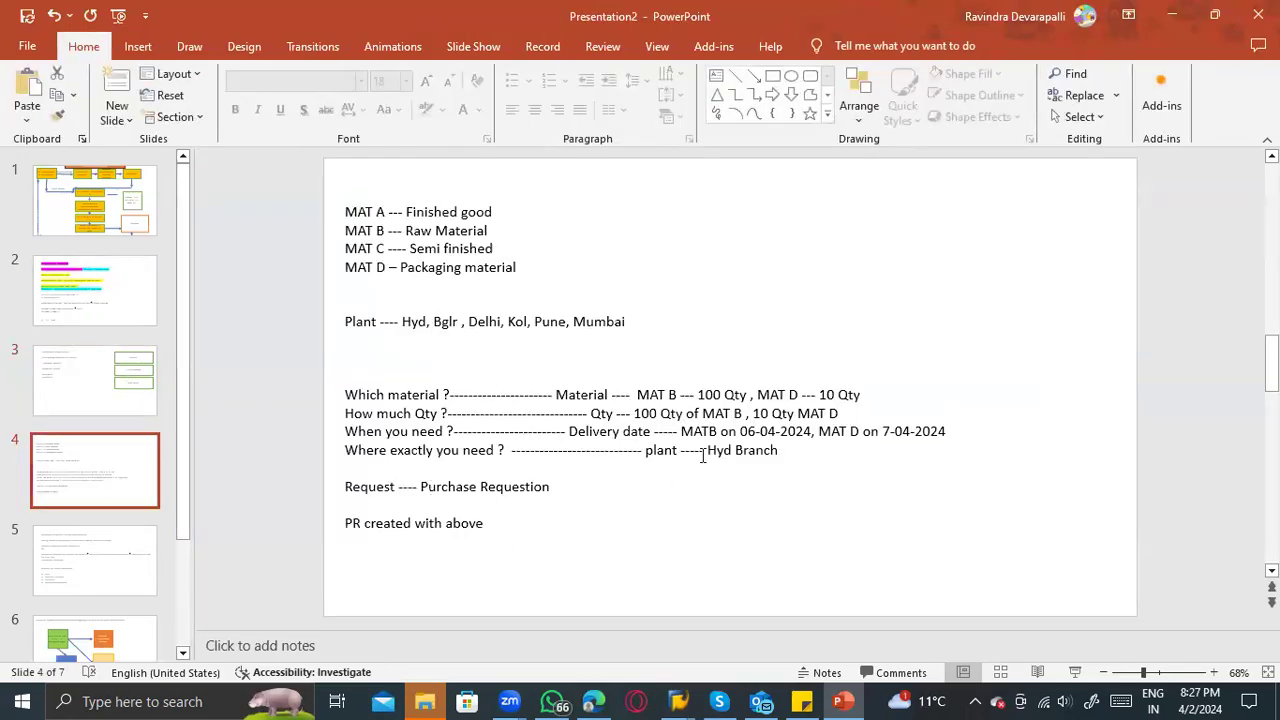
pyautogui.click(655, 436)
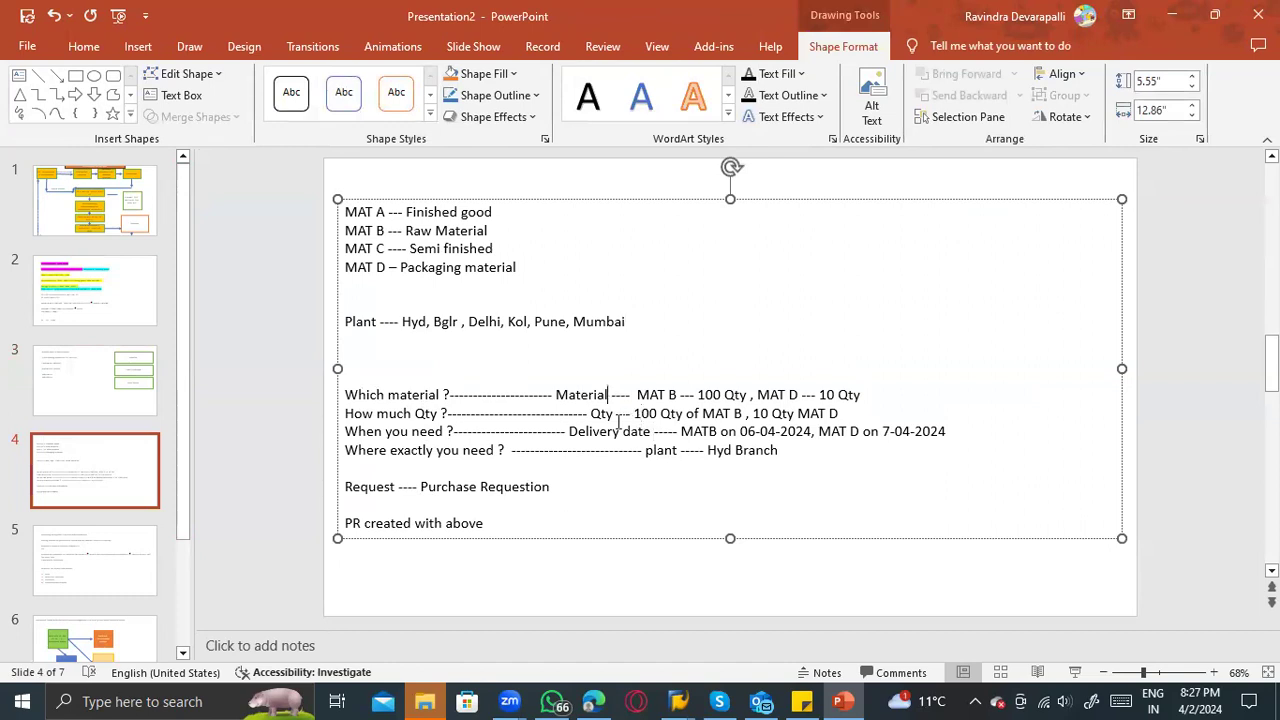
pyautogui.click(606, 431)
pyautogui.moveTo(786, 455); pyautogui.dragTo(364, 398)
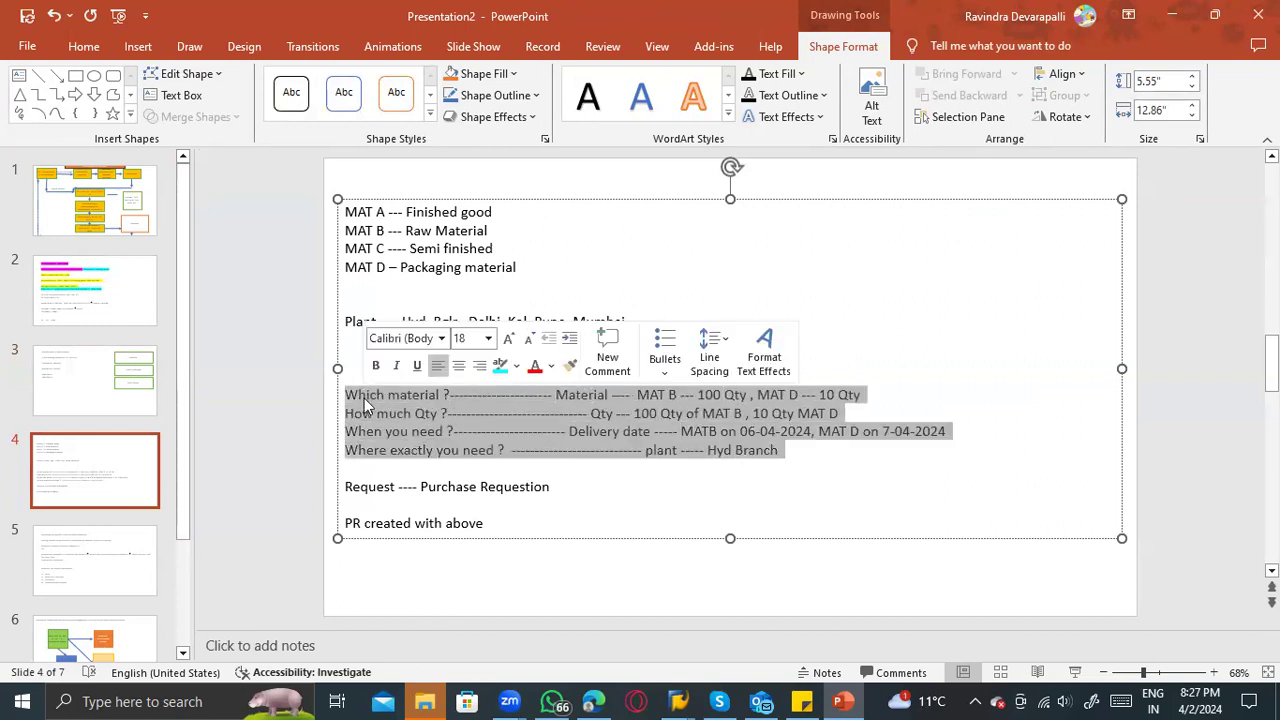
pyautogui.hotkey('alt', 'Tab')
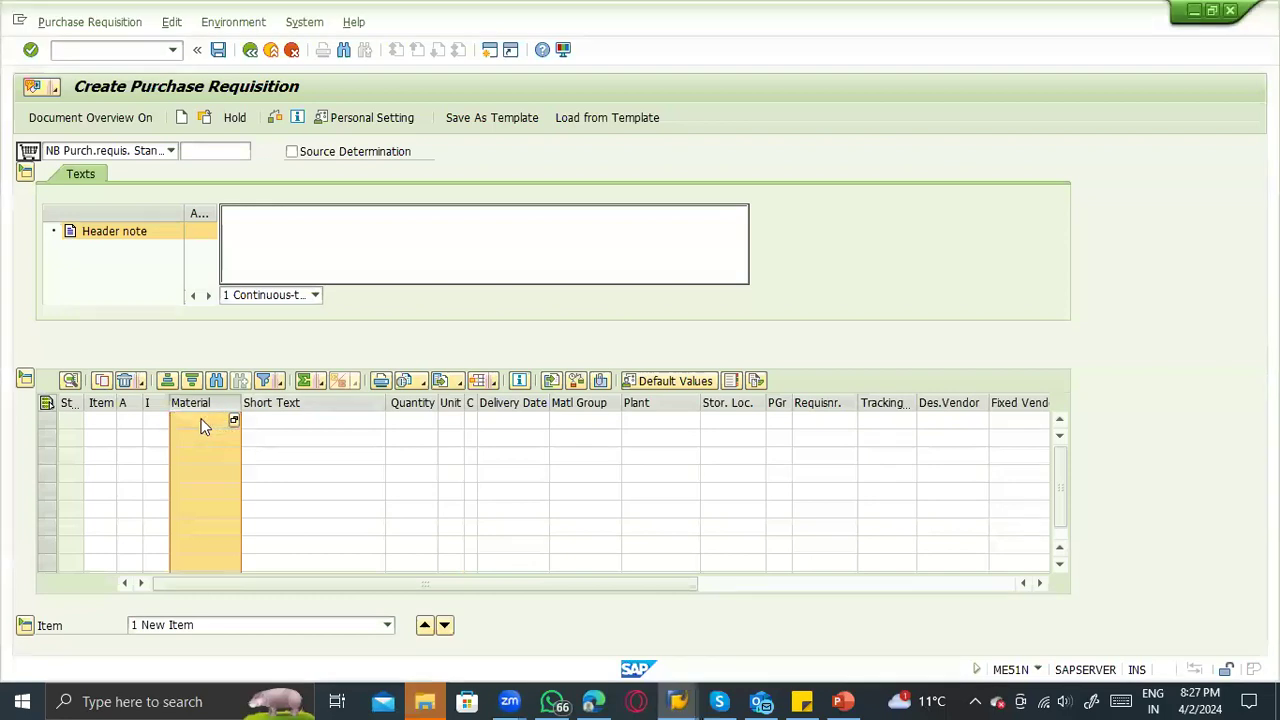
pyautogui.click(197, 420)
pyautogui.write('100-100')
pyautogui.press('BackSpace')
pyautogui.press('BackSpace')
pyautogui.press('BackSpace')
pyautogui.press('BackSpace')
pyautogui.press('BackSpace')
# Search for the first item's material with the Plant Material by Description search help, restricted to plant 1100.
pyautogui.click(234, 422)
pyautogui.click(234, 422)
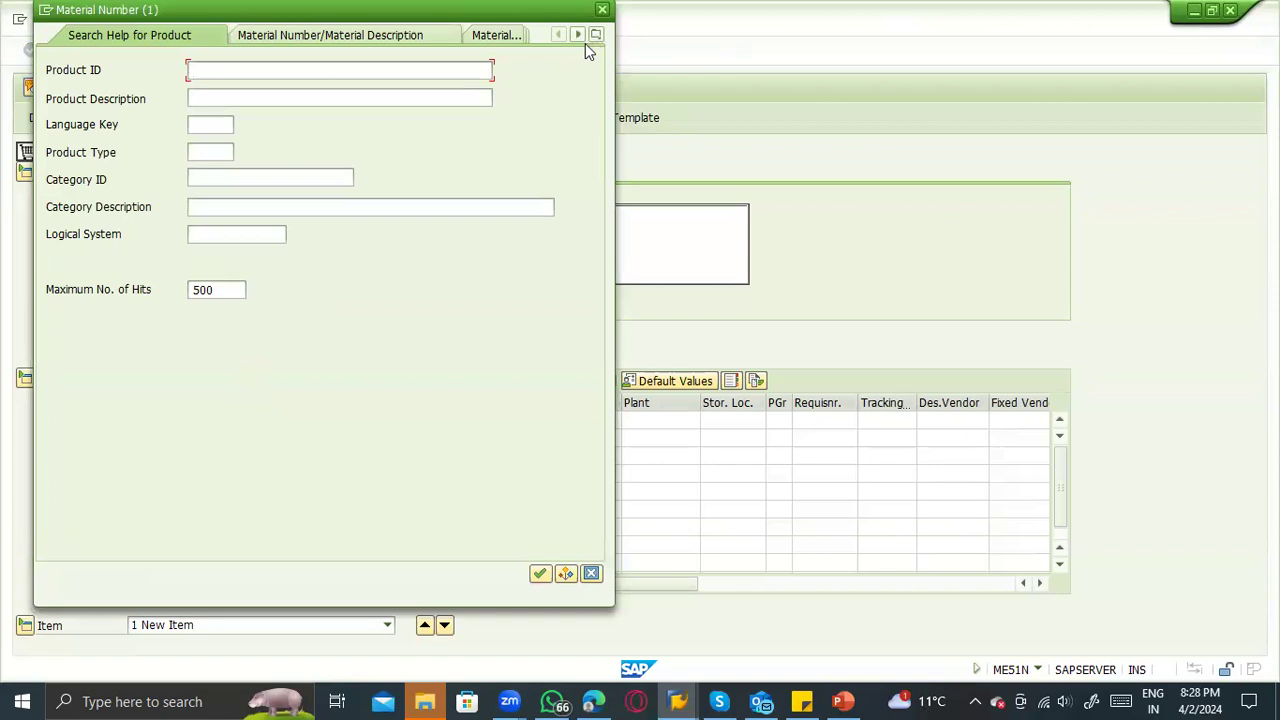
pyautogui.click(597, 37)
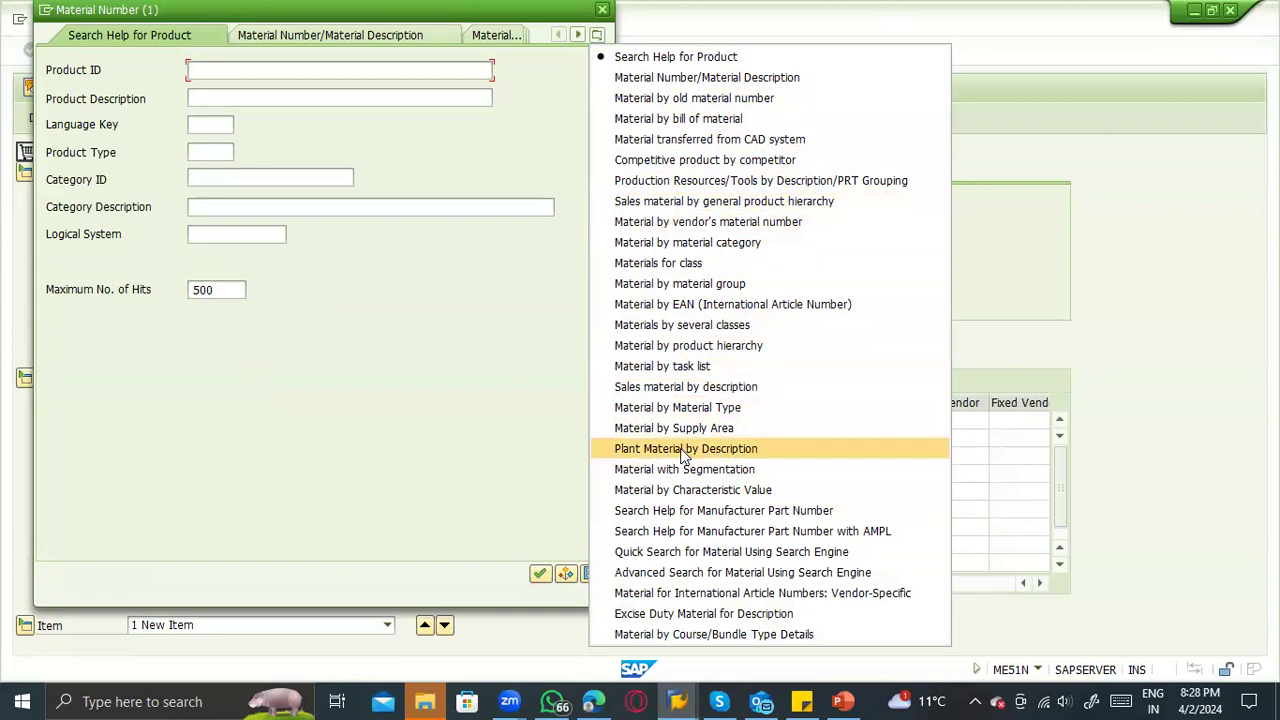
pyautogui.click(668, 452)
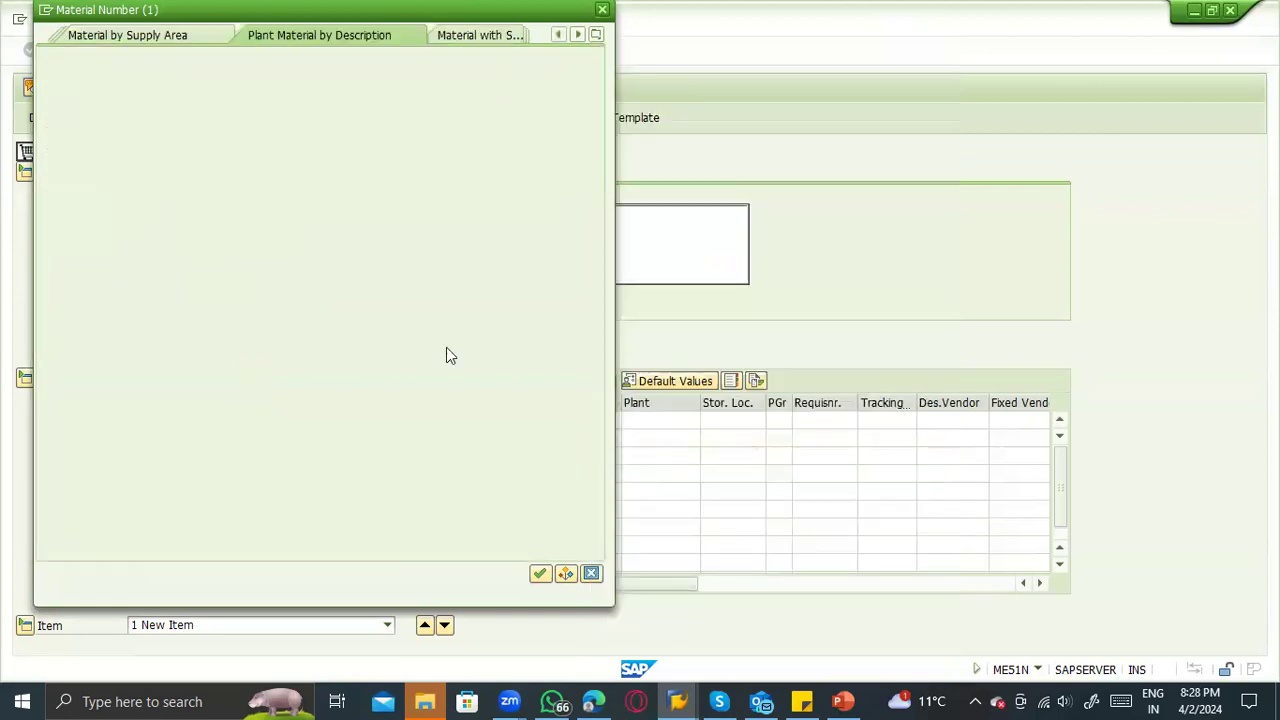
pyautogui.click(211, 151)
pyautogui.write('1100')
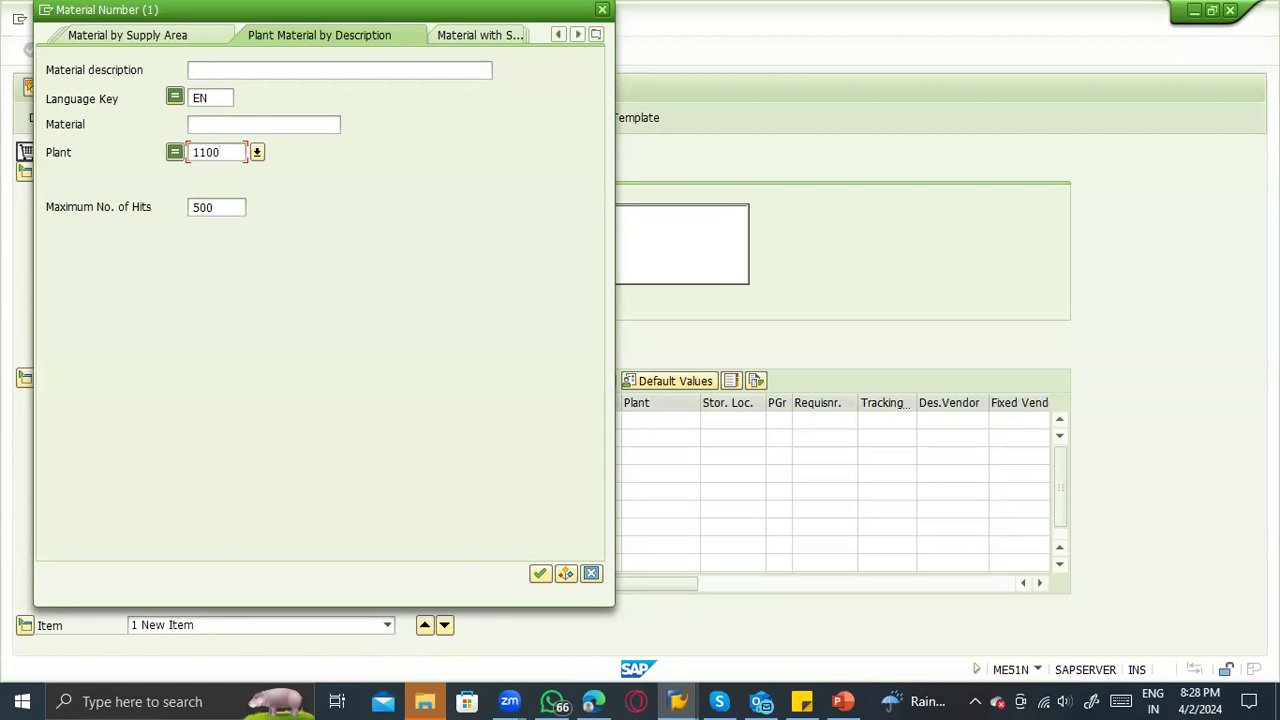
pyautogui.press('Return')
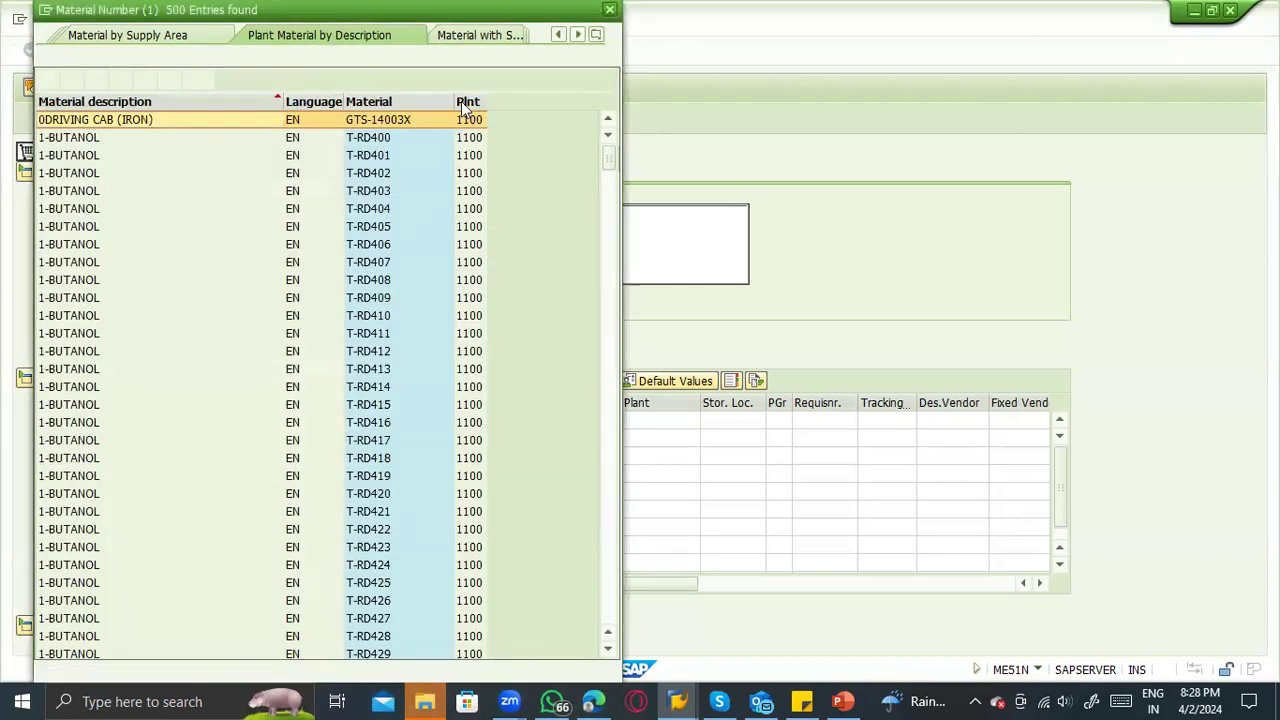
# Sort the hits by material number to pick 100-200 for the first item, and widen the Material column.
pyautogui.click(373, 104)
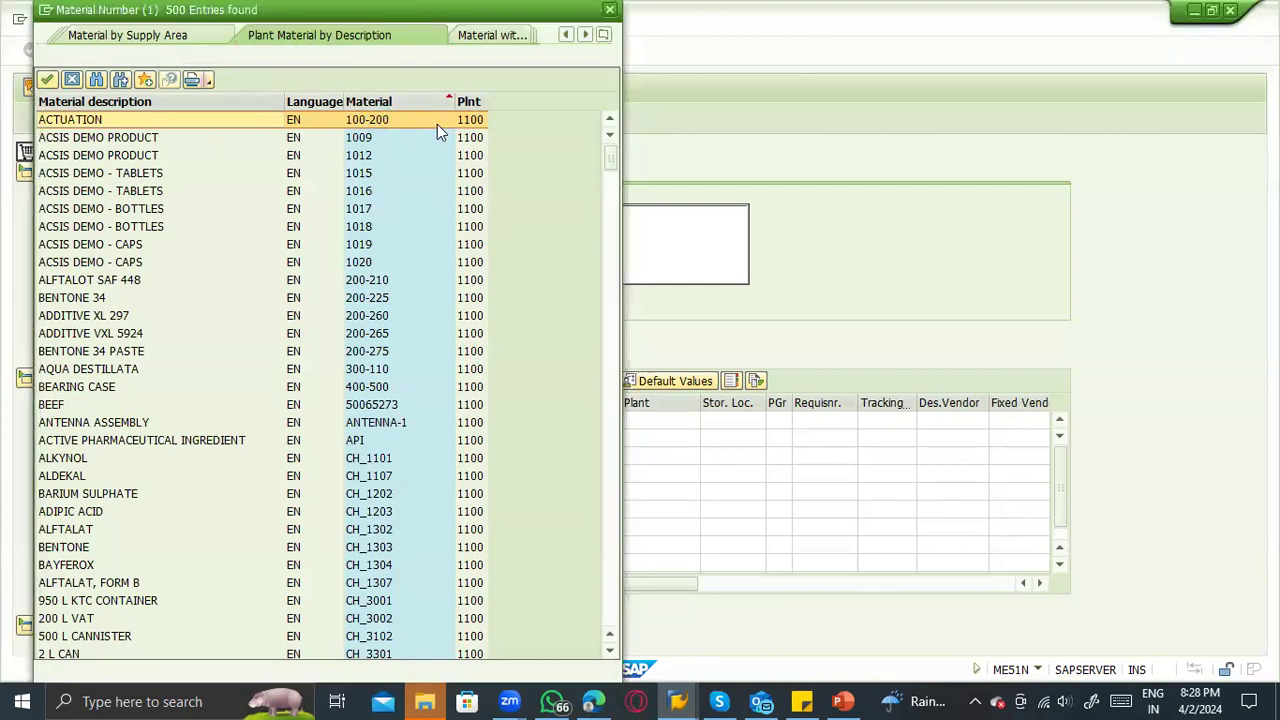
pyautogui.doubleClick(369, 121)
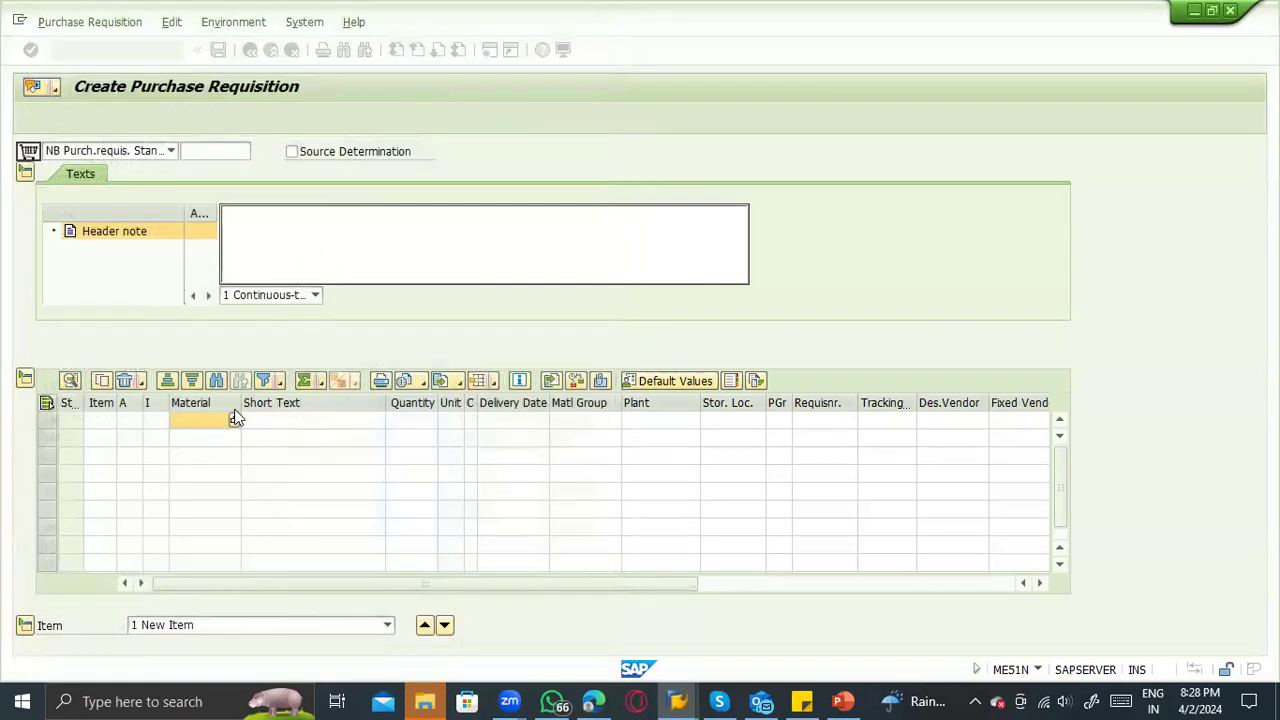
pyautogui.moveTo(242, 402); pyautogui.dragTo(298, 408)
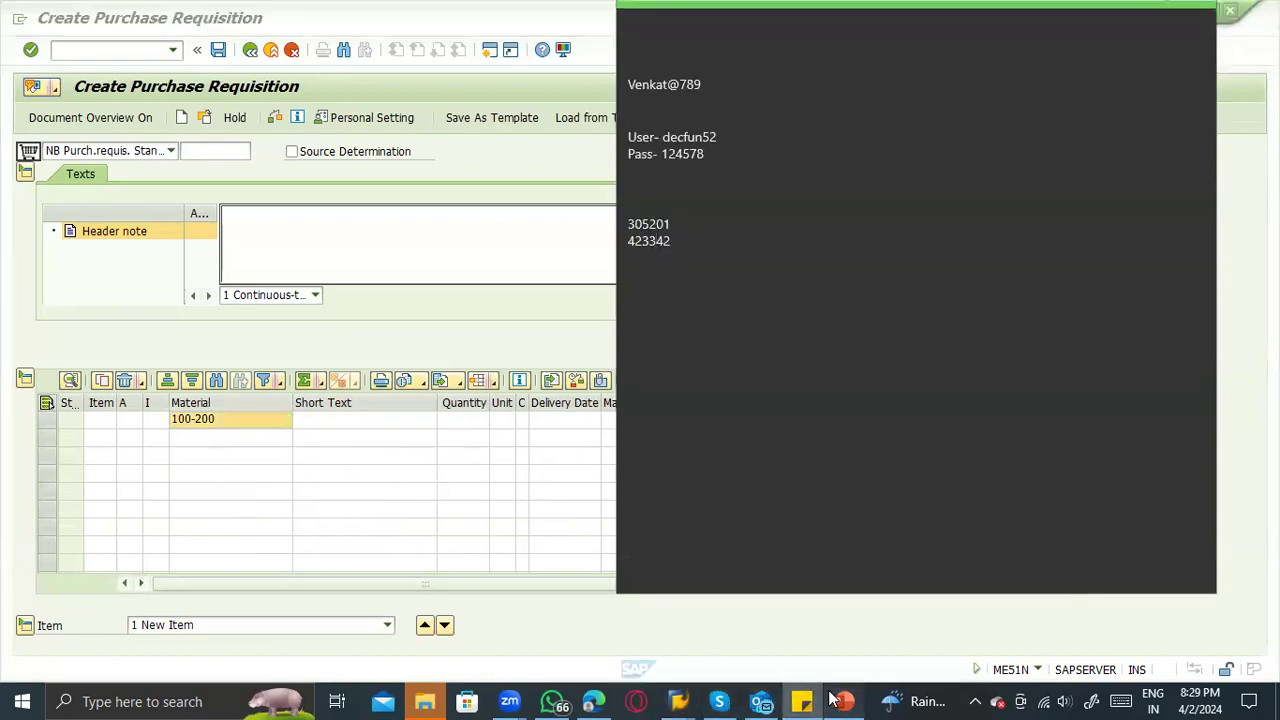
# Switch to PowerPoint and add a line "MM03 ----" below the /n, /o, /nex line on slide 2.
pyautogui.click(828, 700)
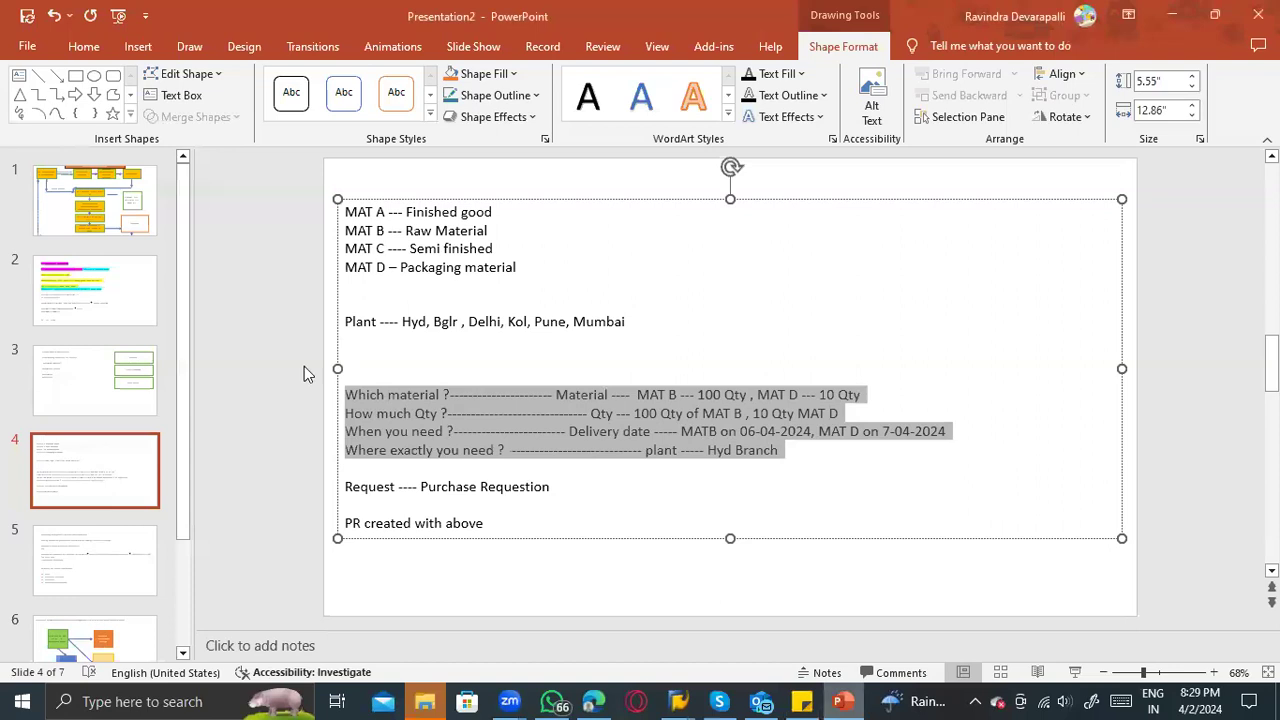
pyautogui.click(128, 325)
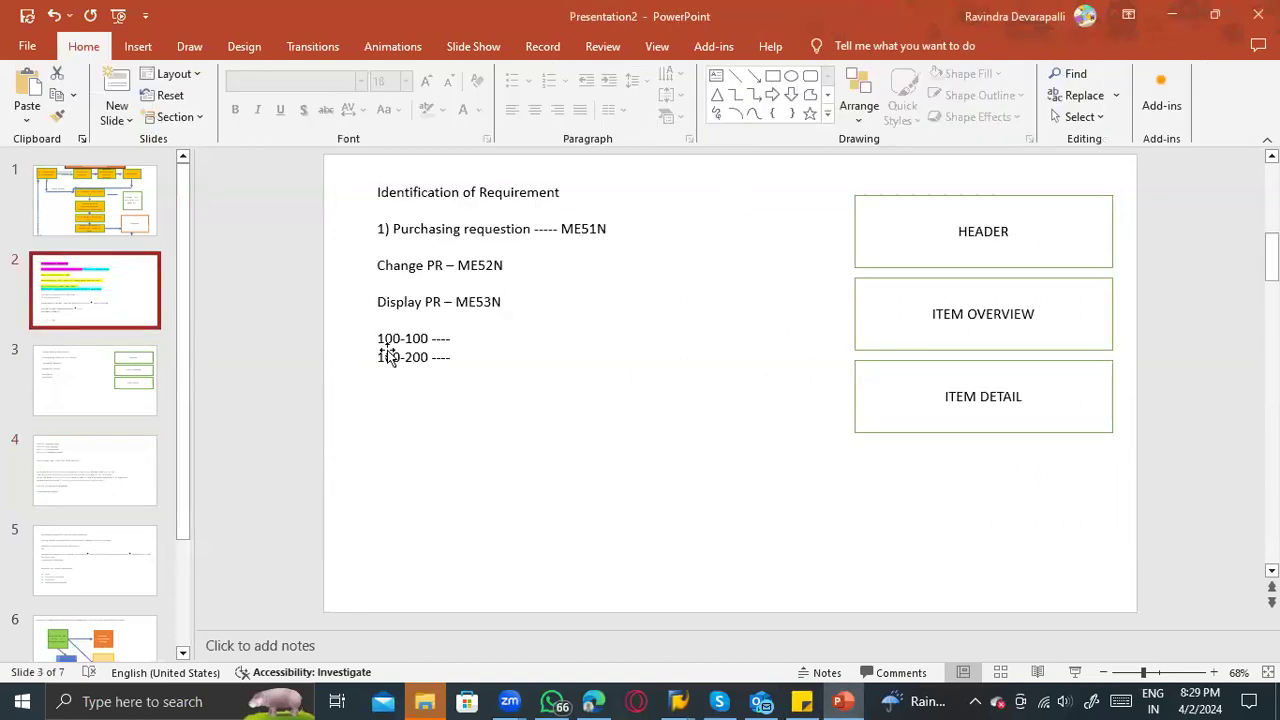
pyautogui.click(554, 535)
pyautogui.press('Return')
pyautogui.write('MM03 ----')
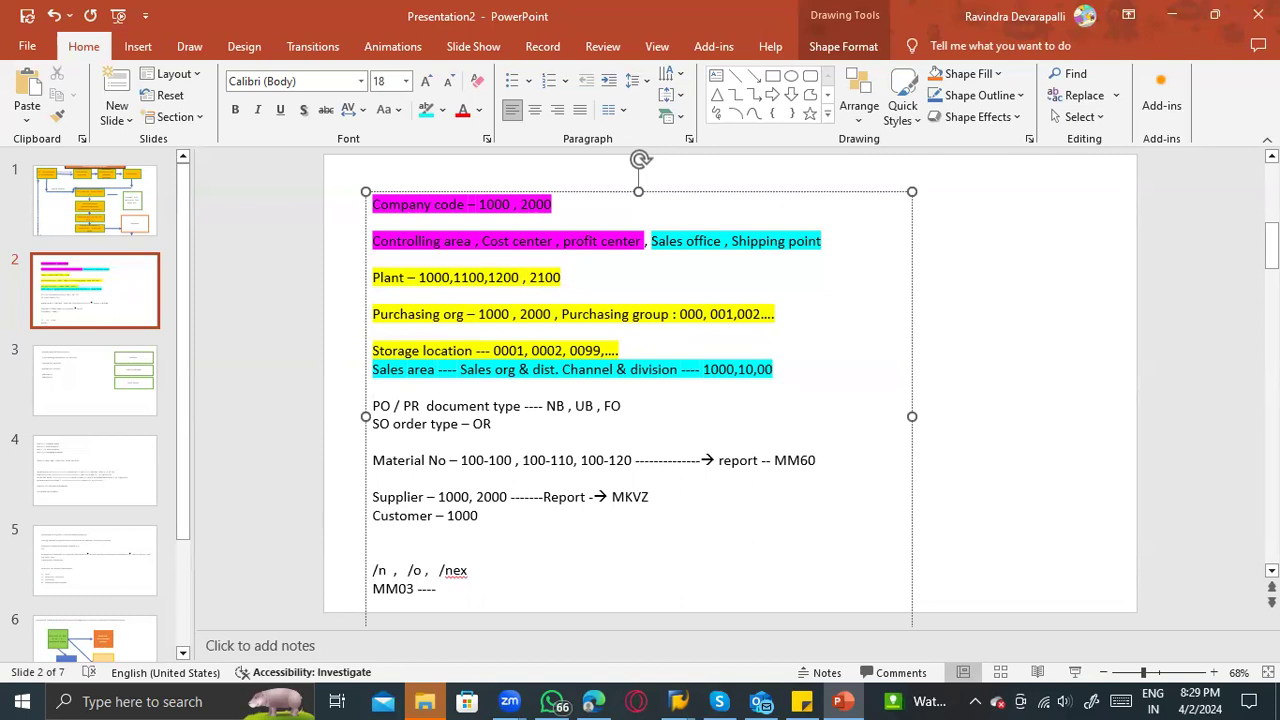
# Check the requisition in SAP, then return to PowerPoint and highlight the MM60 report code on slide 2's Material No line.
pyautogui.hotkey('alt', 'Tab')
pyautogui.hotkey('alt', 'Tab')
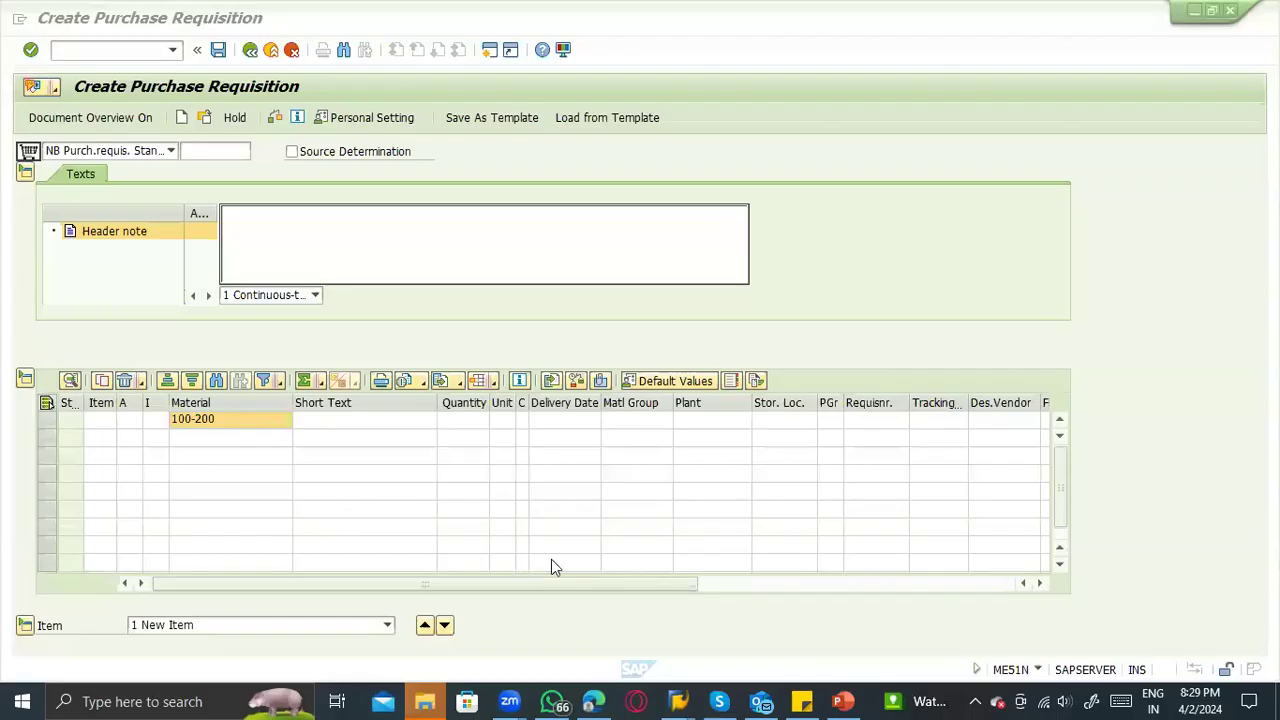
pyautogui.hotkey('alt', 'Tab')
pyautogui.hotkey('alt', 'Tab')
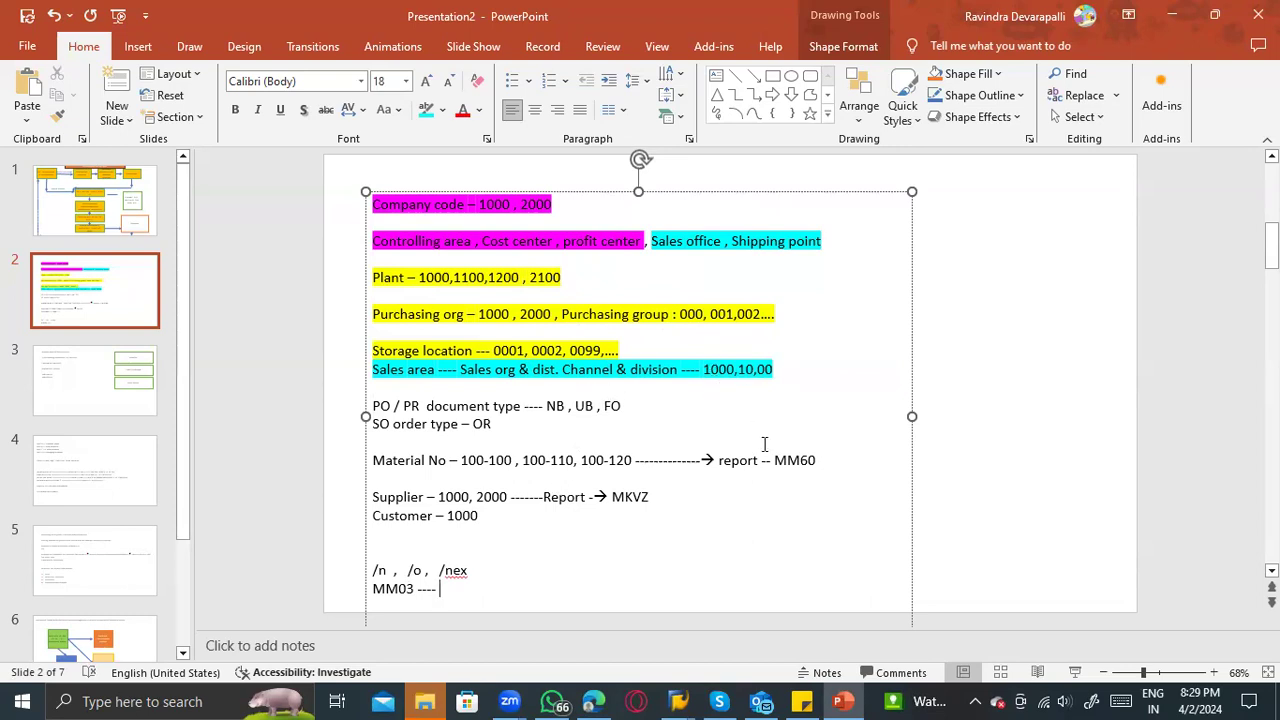
pyautogui.moveTo(776, 460); pyautogui.dragTo(816, 461)
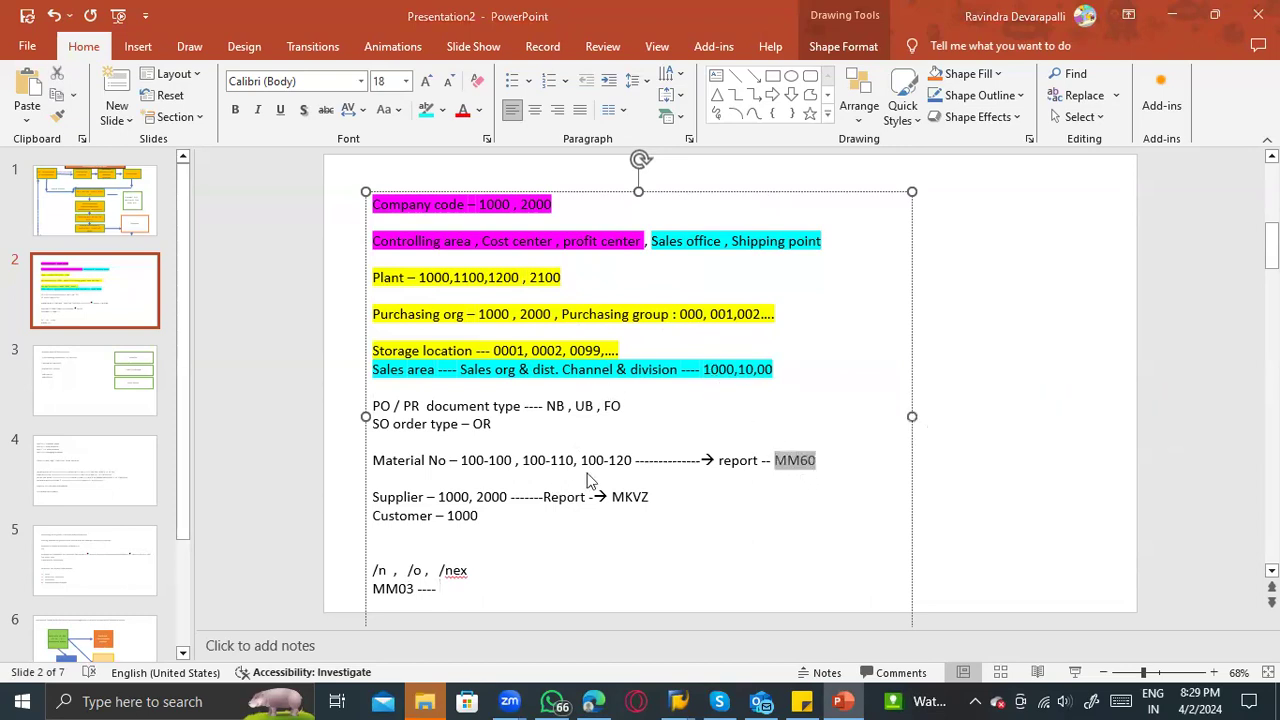
# Return to SAP and open transaction MM60 in a new session with /omm60.
pyautogui.hotkey('alt', 'Tab')
pyautogui.hotkey('alt', 'Tab')
pyautogui.click(101, 53)
pyautogui.write('/omm60')
pyautogui.press('Return')
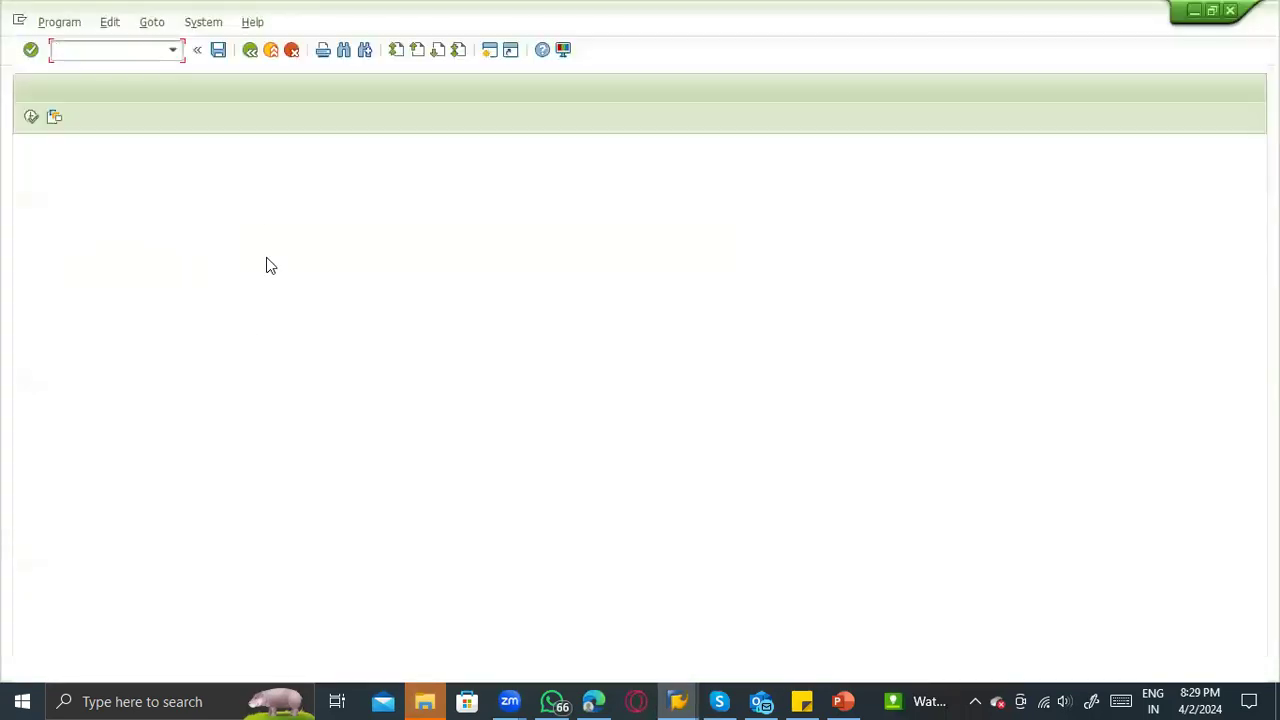
# Run the materials list for material 100-200 in plant 1100.
pyautogui.write('100-200')
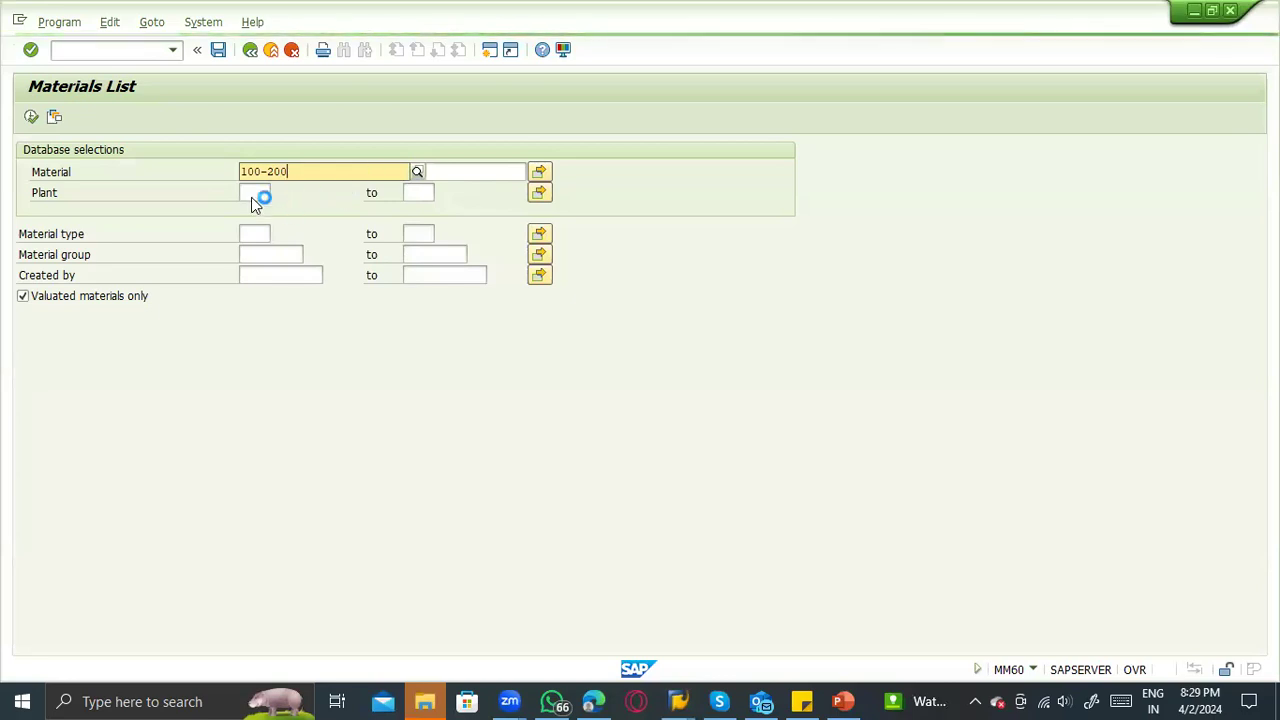
pyautogui.press('Return')
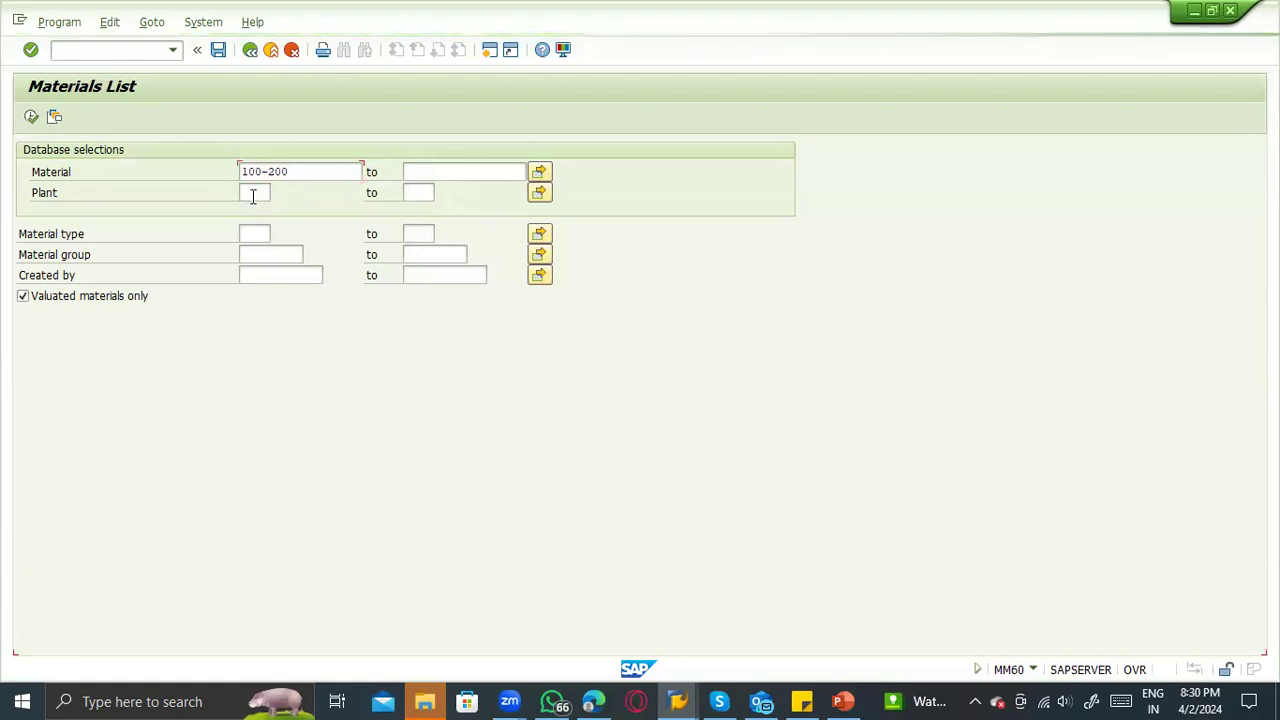
pyautogui.click(251, 193)
pyautogui.write('1100')
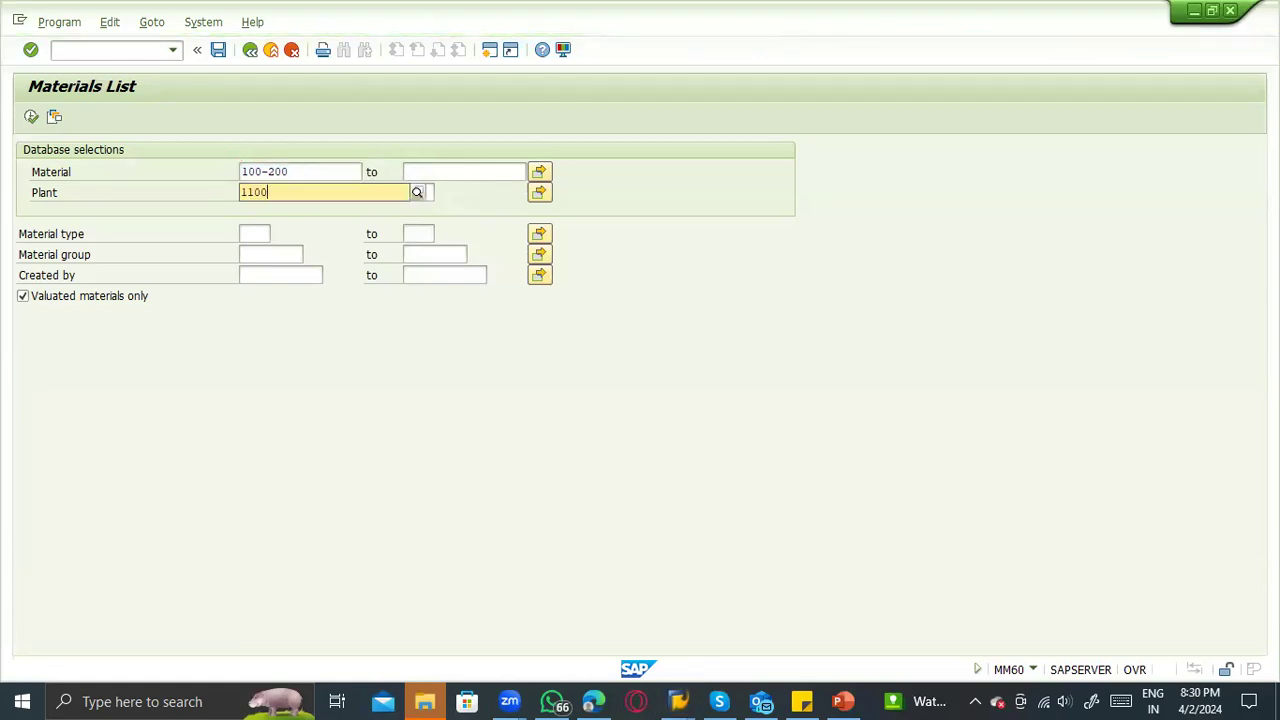
pyautogui.click(277, 226)
pyautogui.click(31, 118)
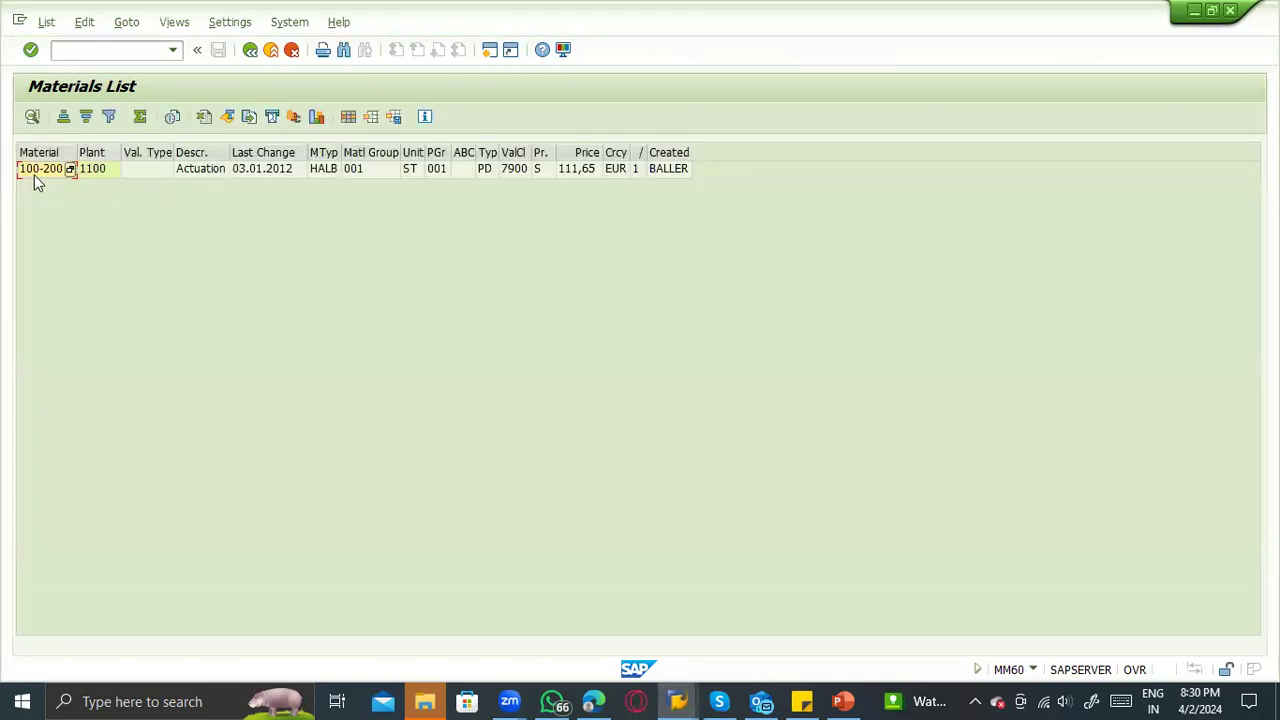
# Go through the material's list entry, widening the Material Description and Material Type columns to show their full headings.
pyautogui.click(34, 174)
pyautogui.click(88, 171)
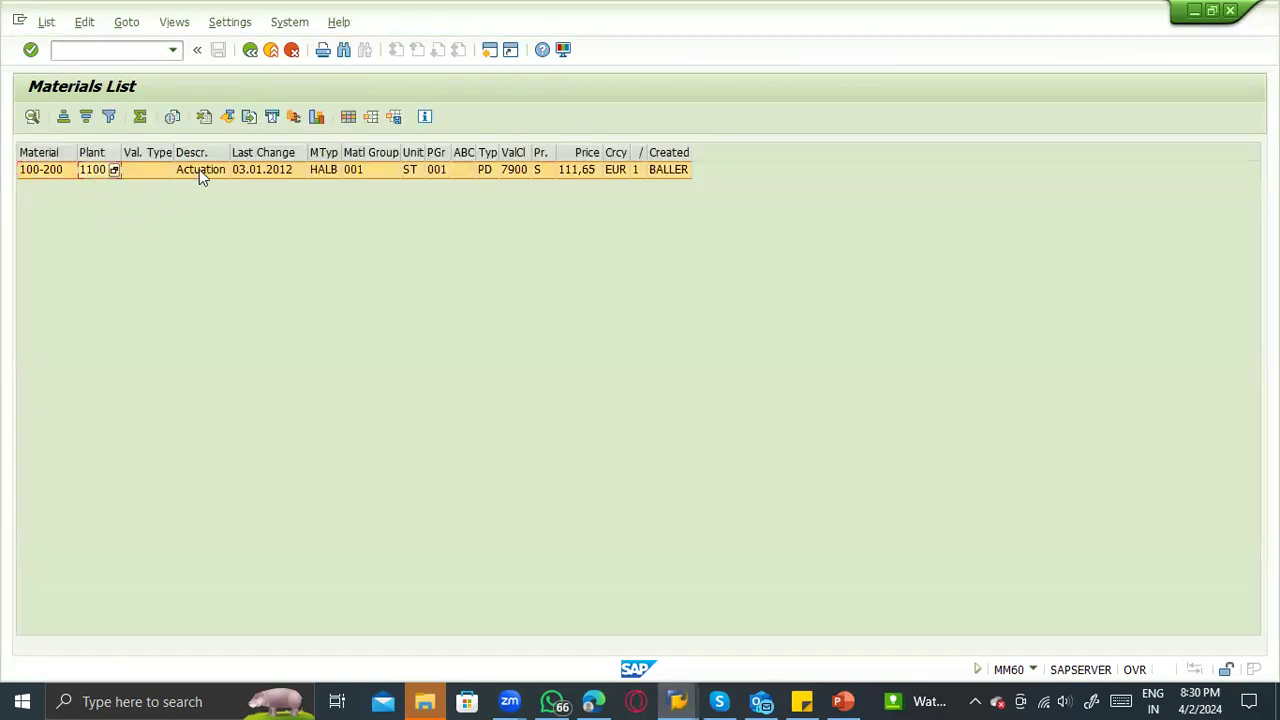
pyautogui.moveTo(230, 150); pyautogui.dragTo(342, 146)
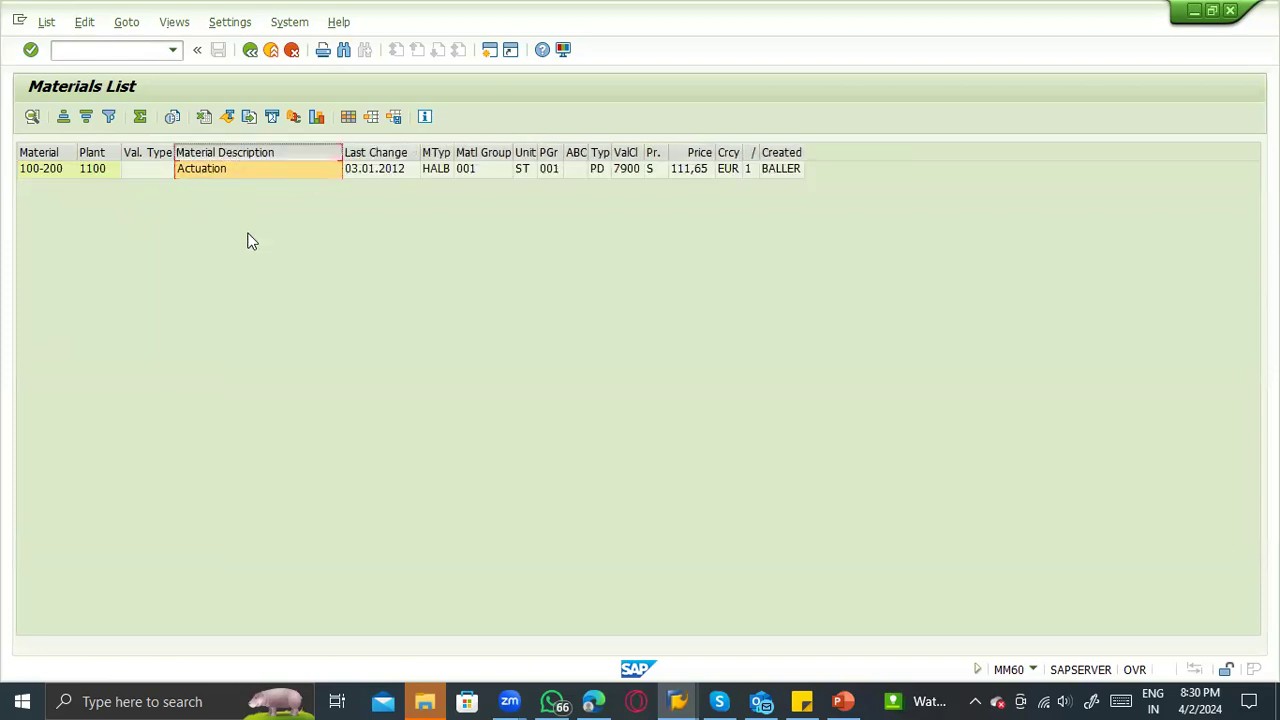
pyautogui.click(377, 152)
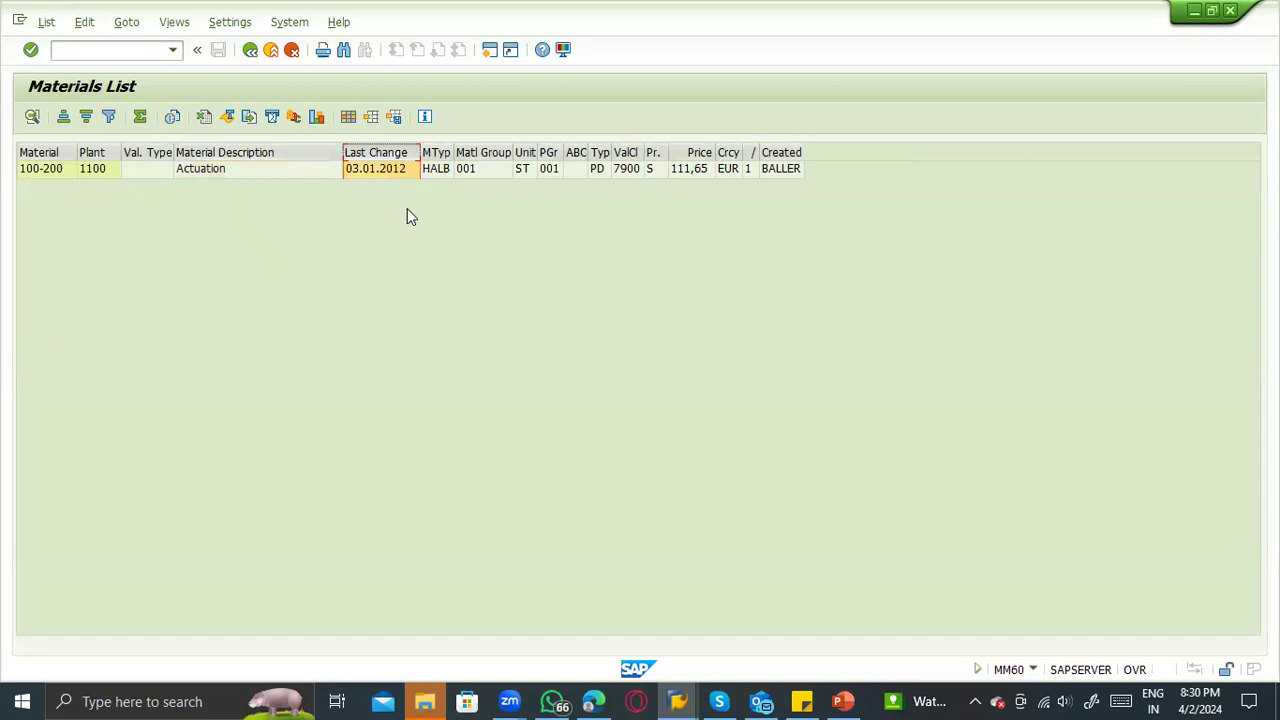
pyautogui.click(436, 152)
pyautogui.moveTo(451, 152); pyautogui.dragTo(552, 150)
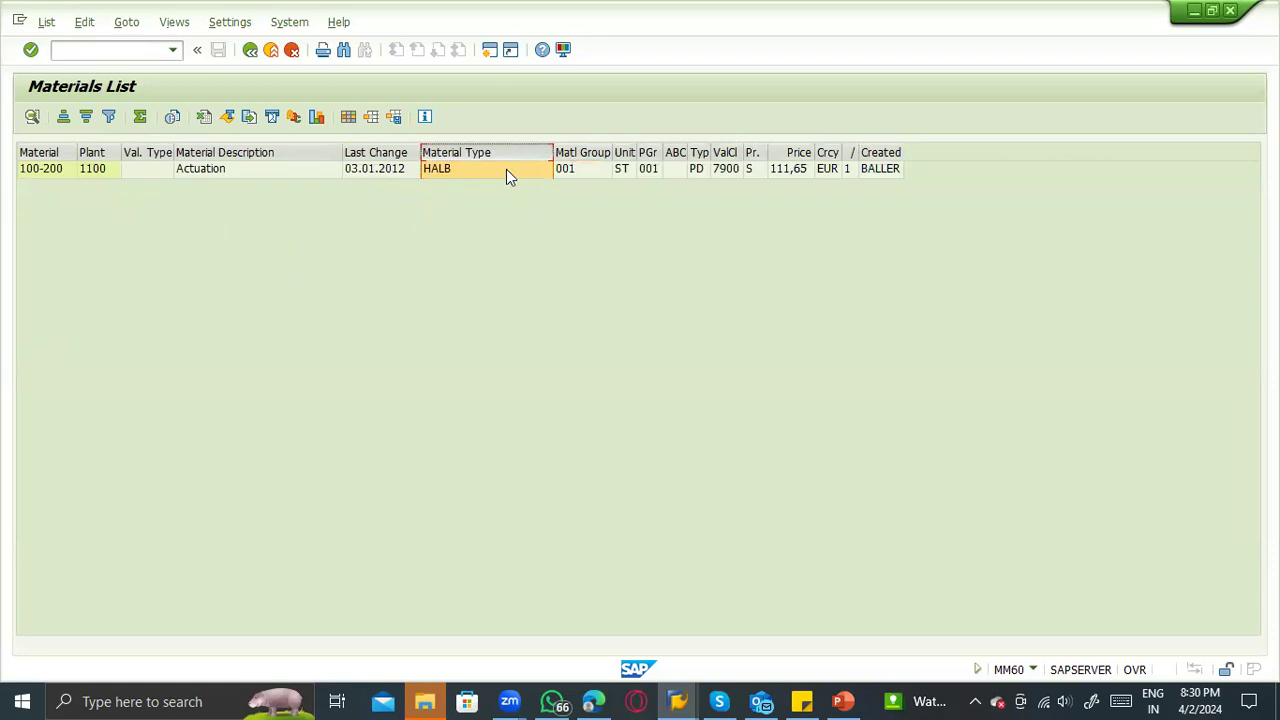
# Look up material group 001 with the Find by descriptions search help, and close the hit list.
pyautogui.click(570, 170)
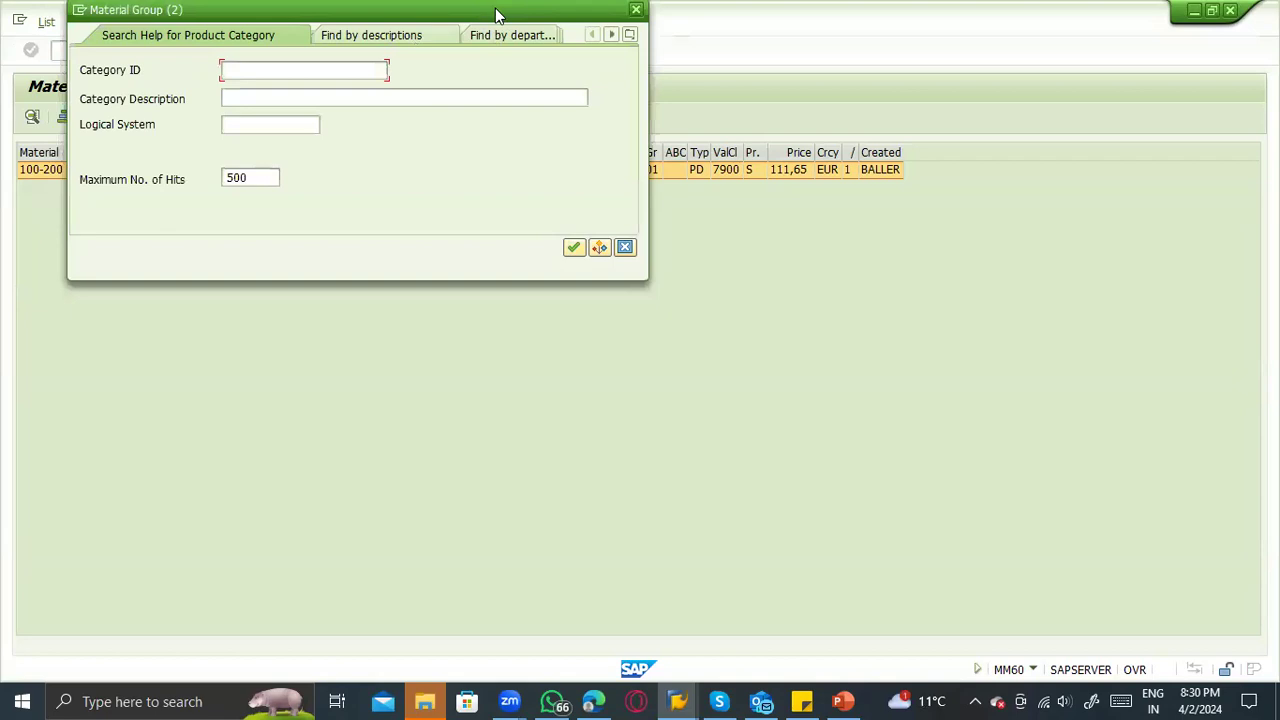
pyautogui.moveTo(495, 8); pyautogui.dragTo(939, 240)
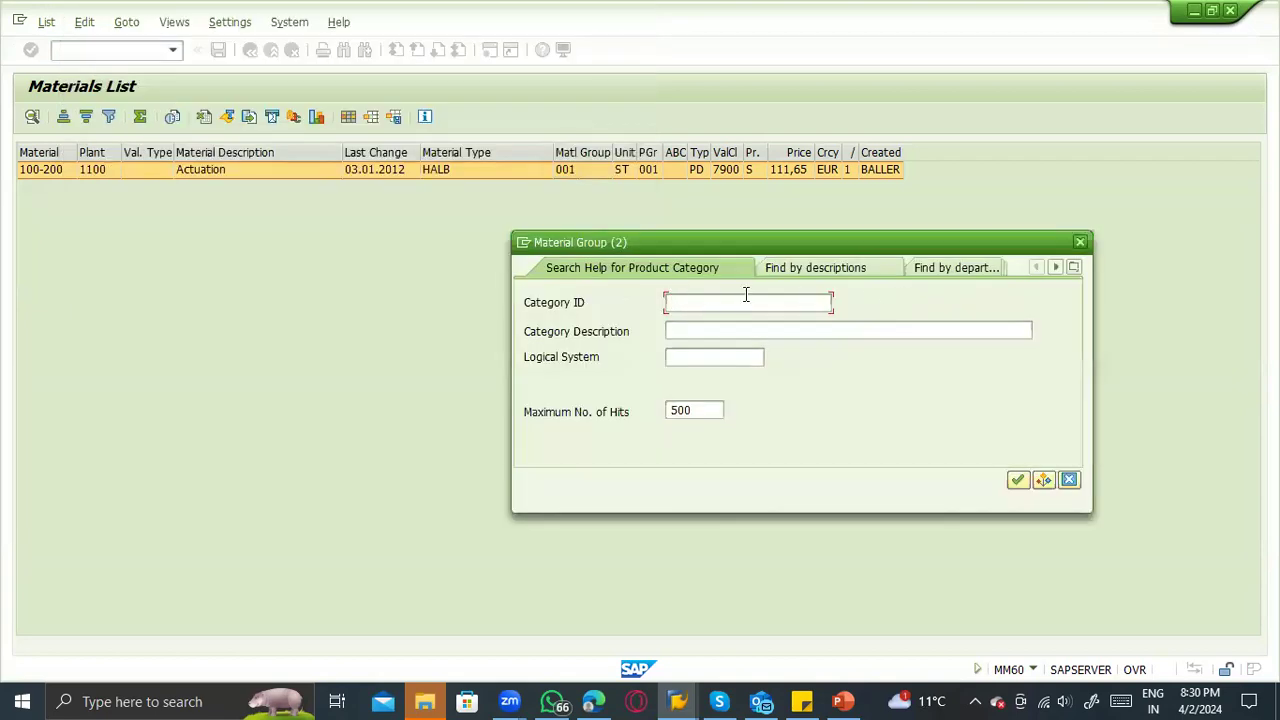
pyautogui.click(857, 270)
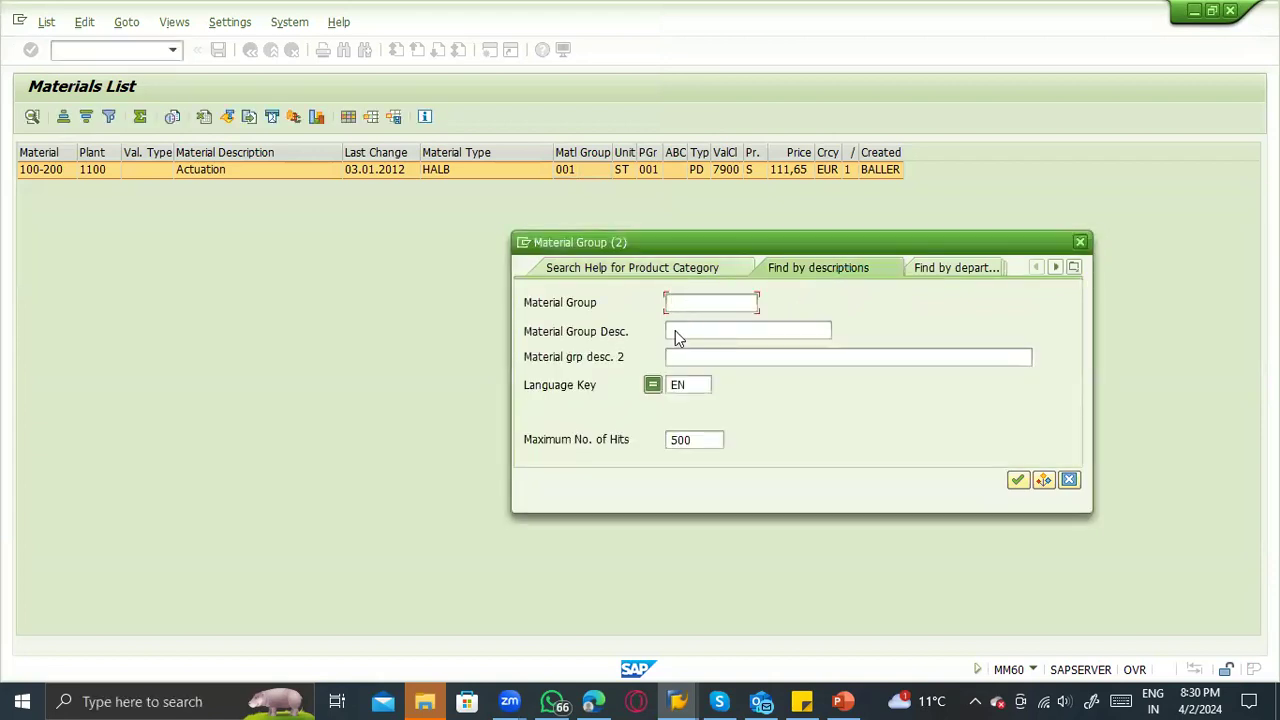
pyautogui.write('HA')
pyautogui.press('Return')
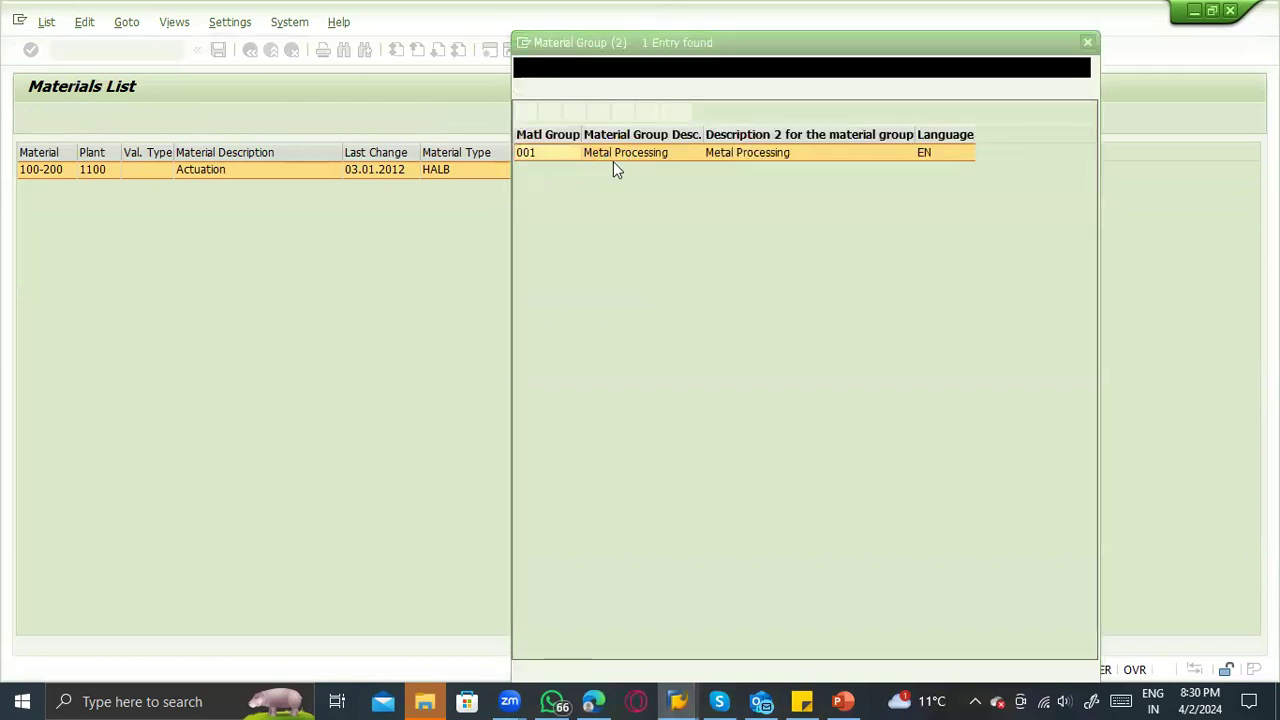
pyautogui.click(1086, 42)
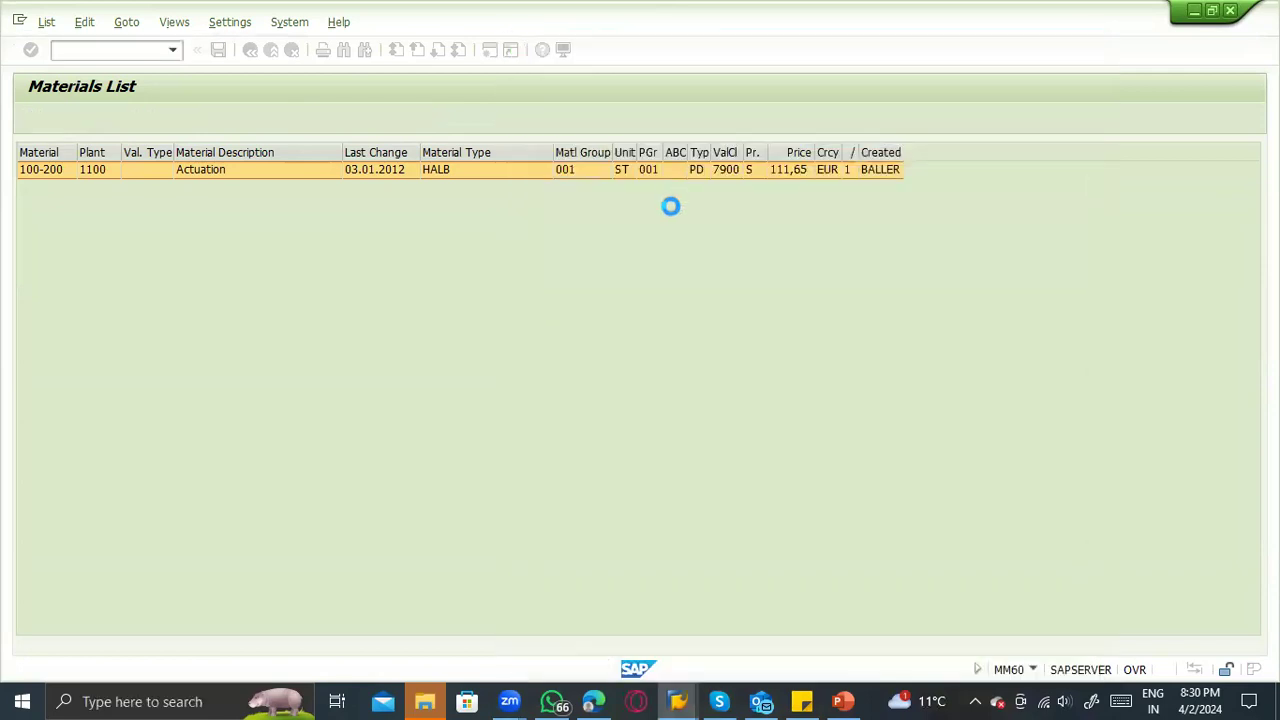
pyautogui.click(570, 169)
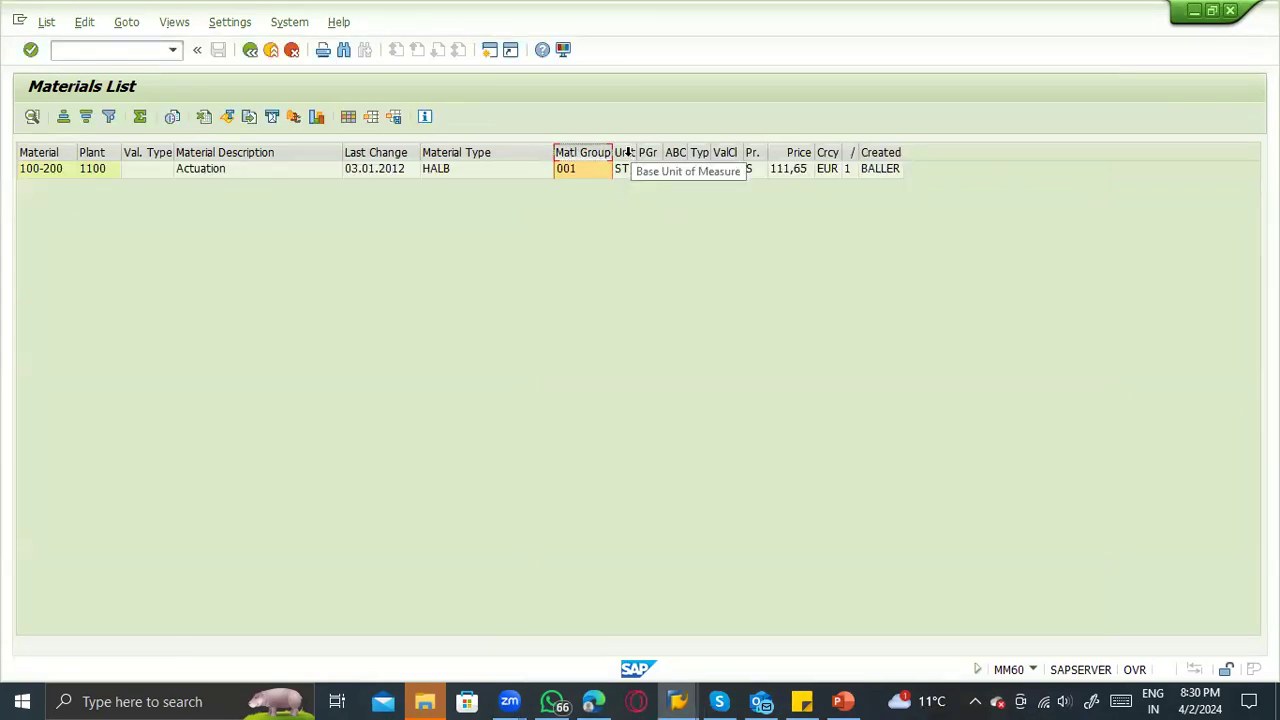
# Widen the Base Unit and Purch. Group columns of the materials list to show their full headings.
pyautogui.moveTo(636, 152); pyautogui.dragTo(686, 170)
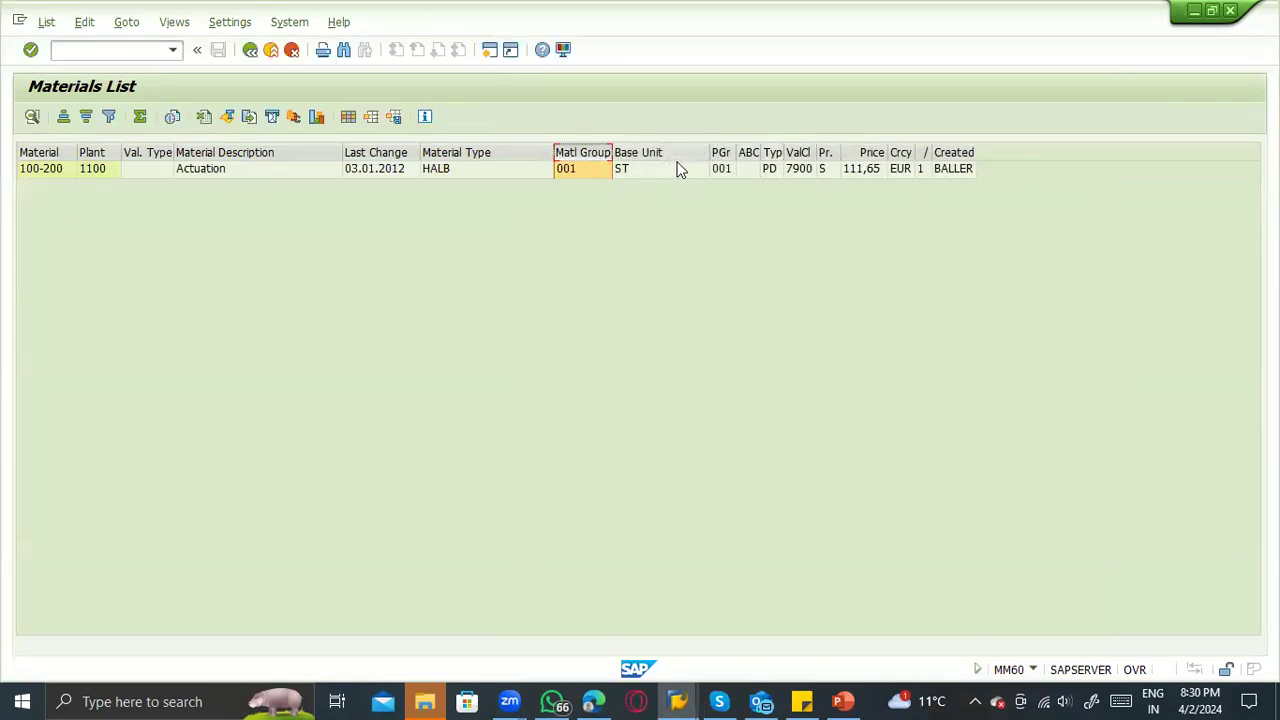
pyautogui.click(641, 172)
pyautogui.click(654, 166)
pyautogui.click(654, 166)
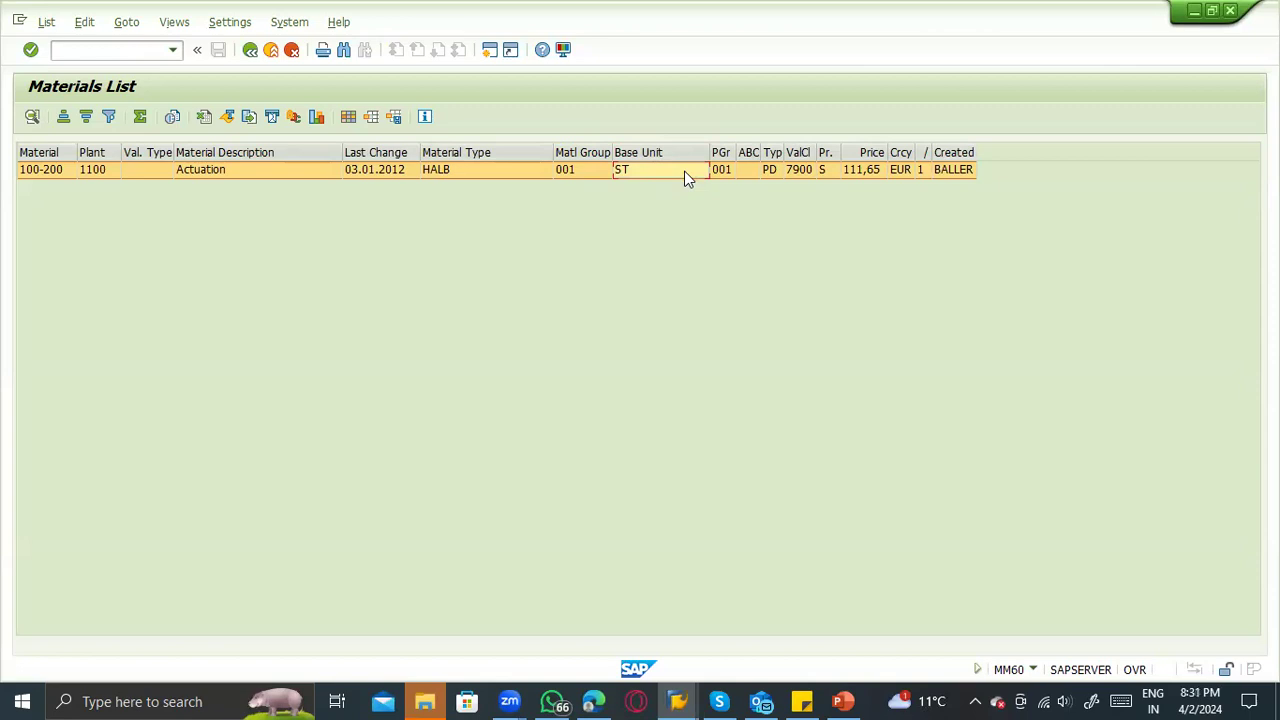
pyautogui.doubleClick(735, 152)
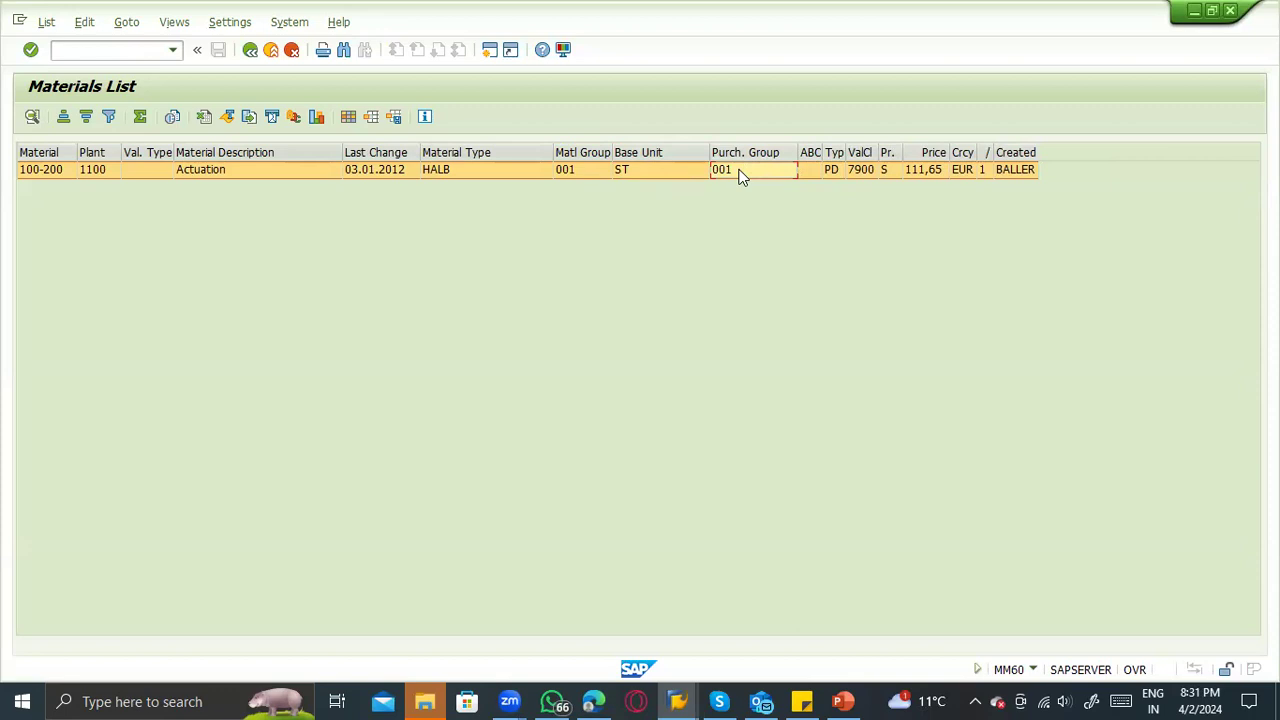
pyautogui.click(727, 156)
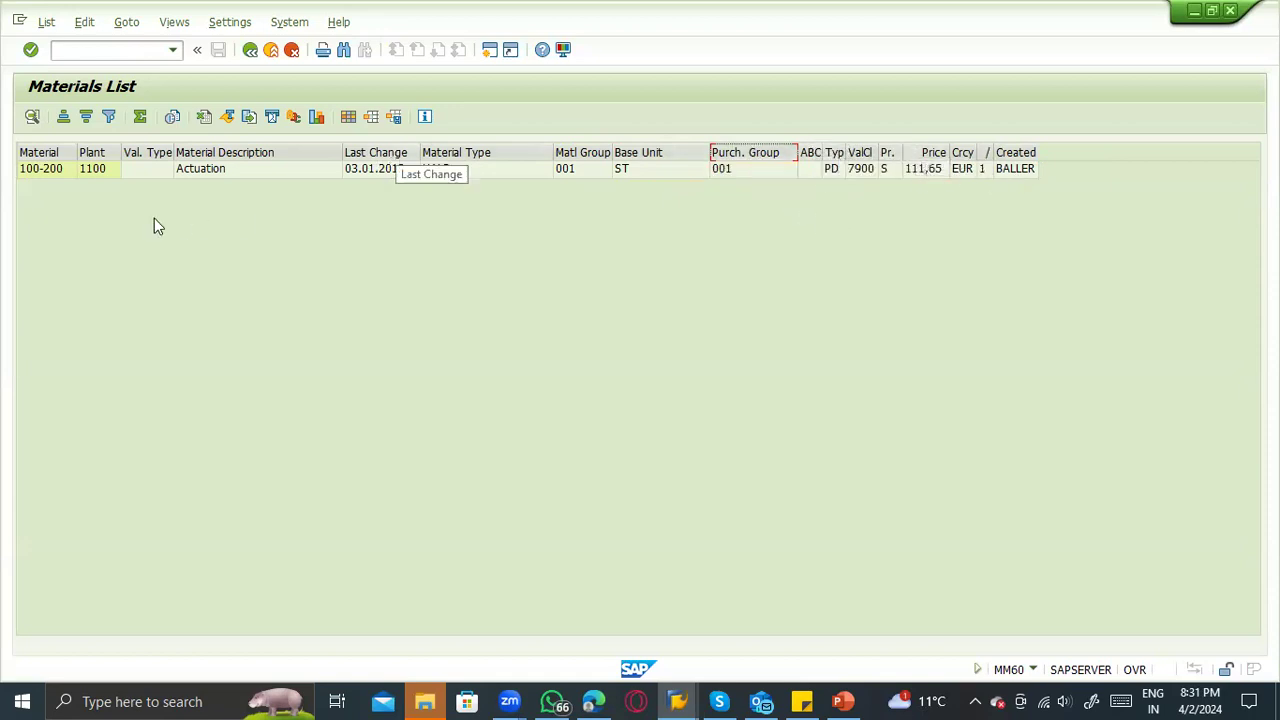
pyautogui.click(38, 172)
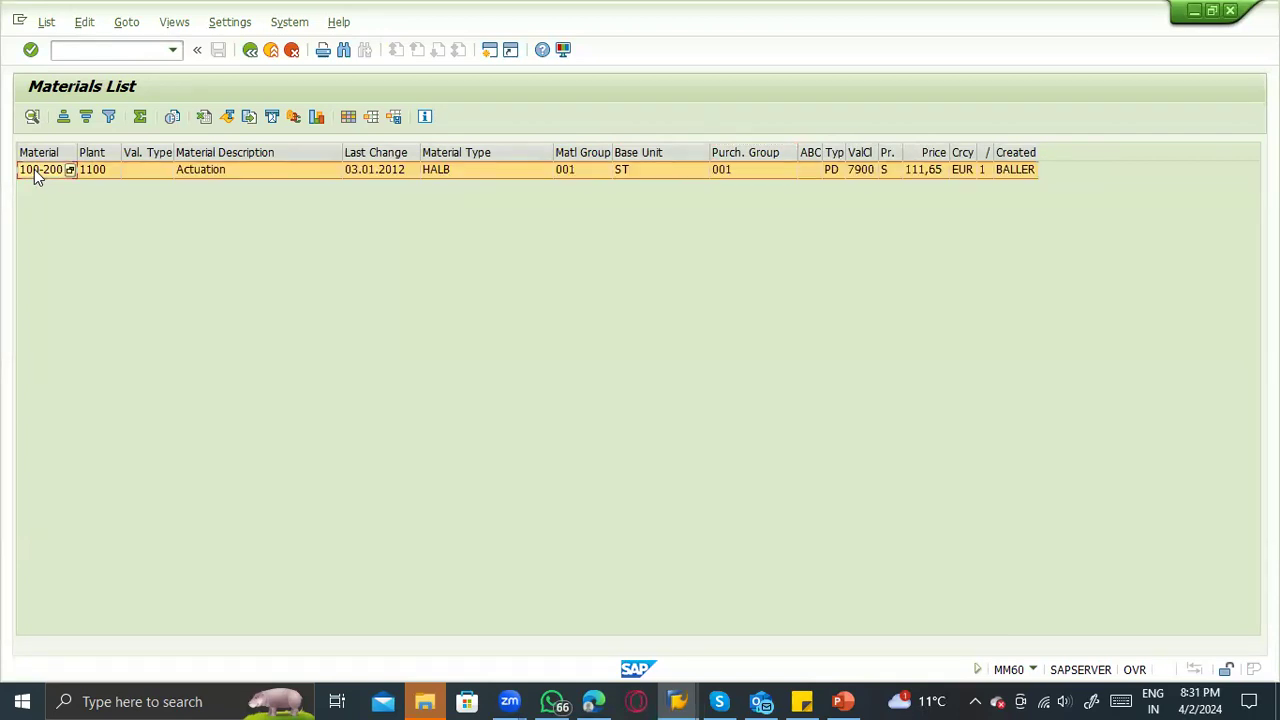
pyautogui.click(174, 22)
pyautogui.moveTo(144, 24)
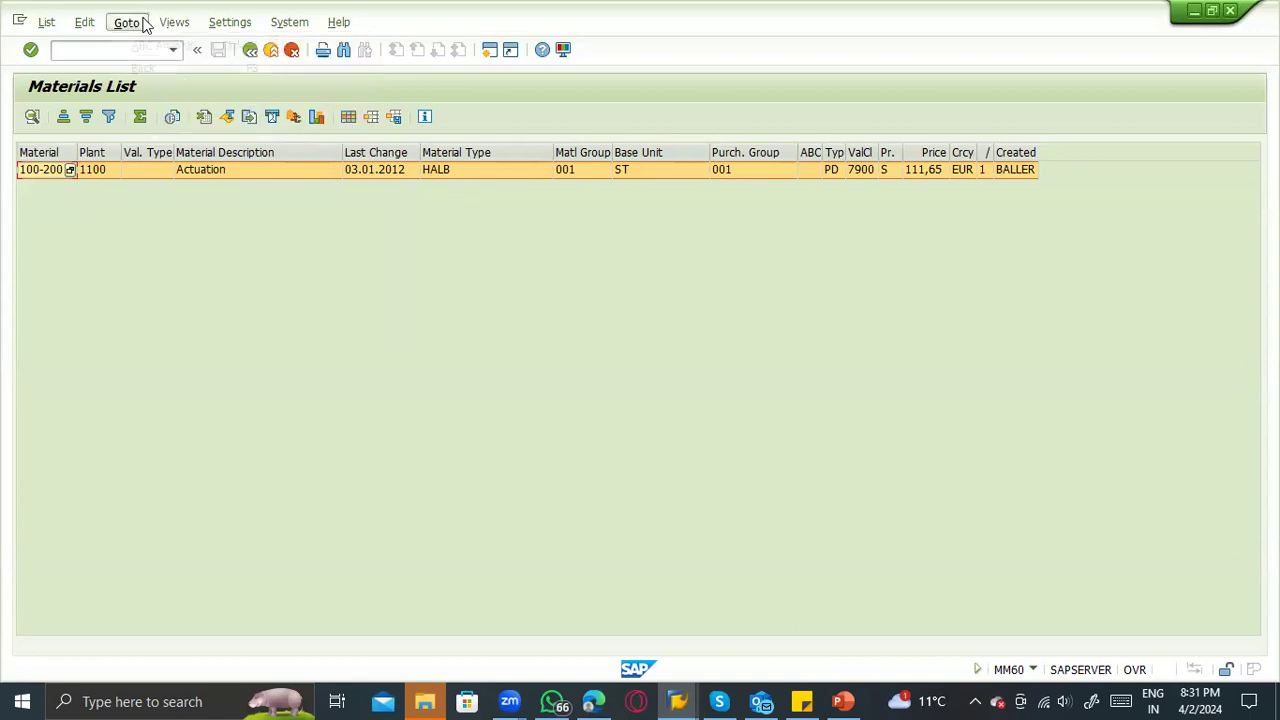
pyautogui.moveTo(89, 27)
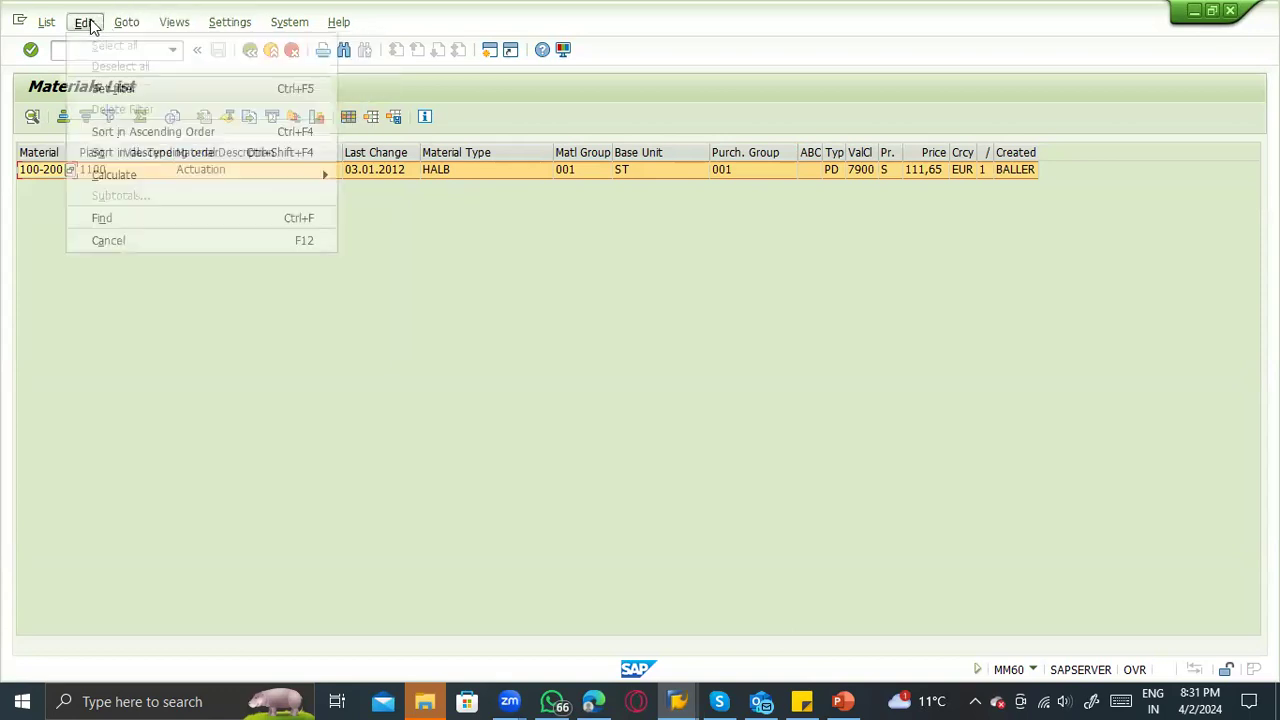
pyautogui.moveTo(271, 27)
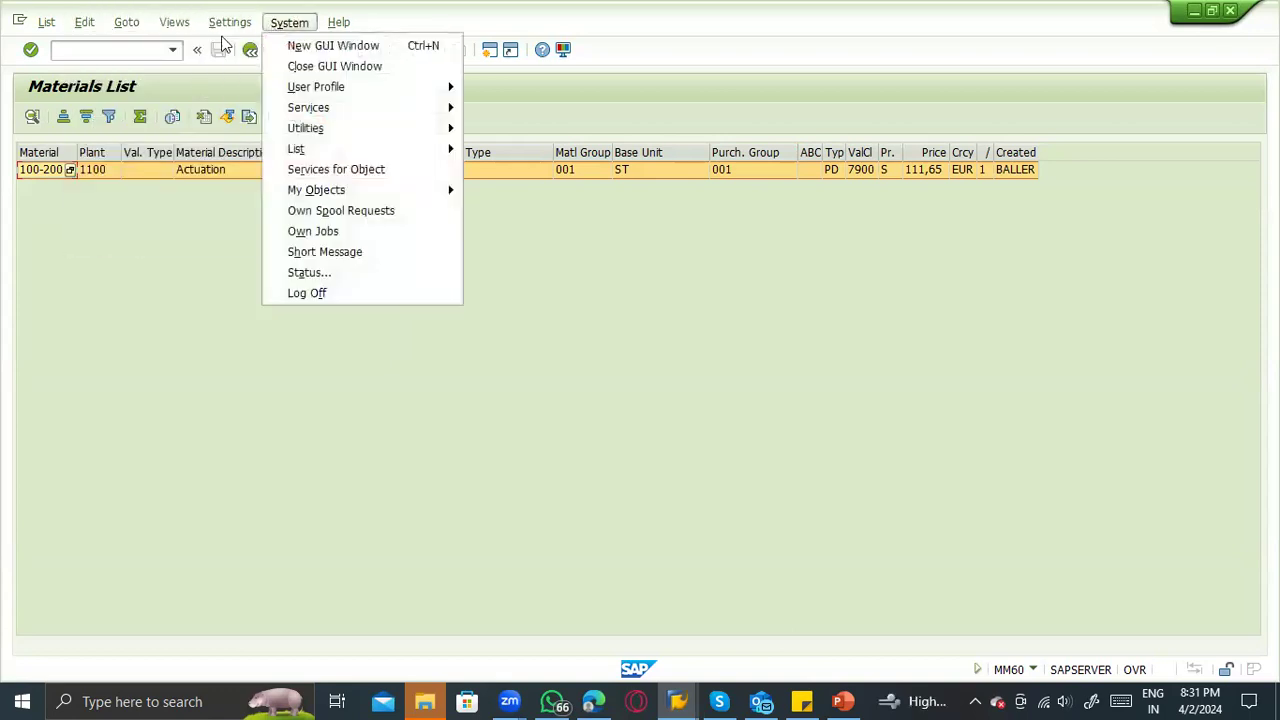
pyautogui.click(266, 311)
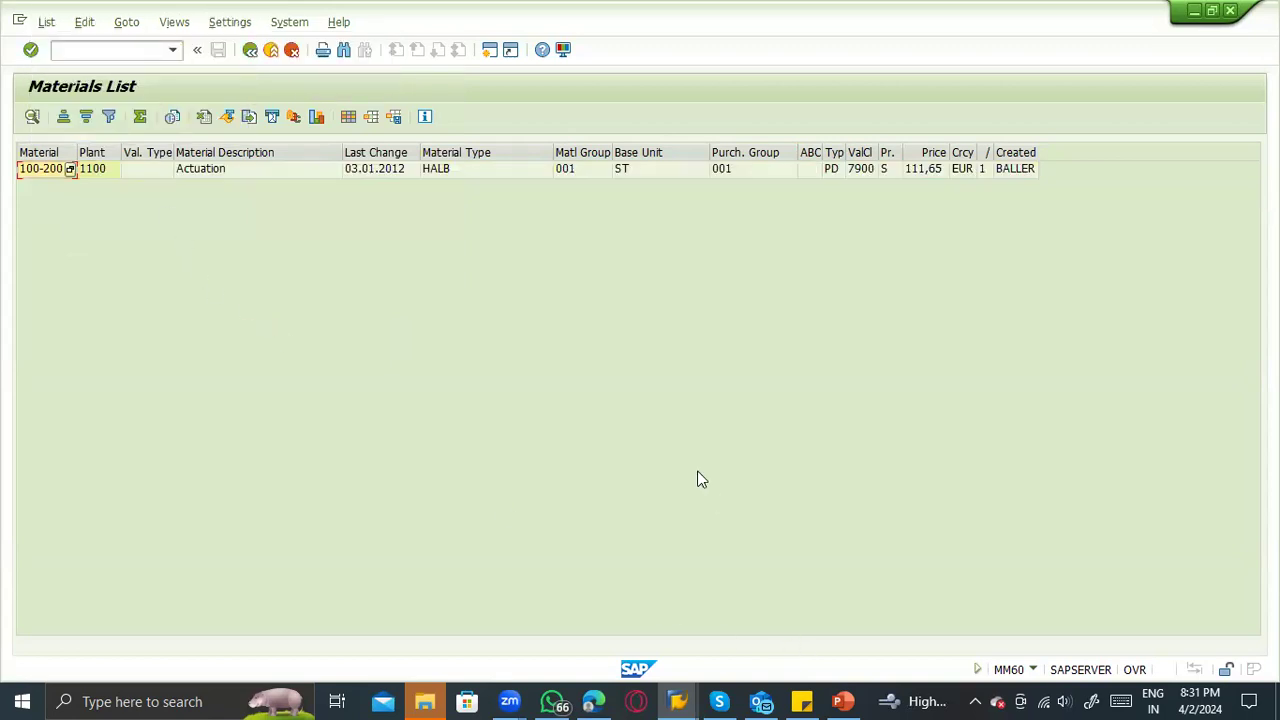
# Compare the requisition's material with the materials list entry, and confirm material 100-200 as the requisition's first item.
pyautogui.hotkey('alt', 'Tab')
pyautogui.click(229, 422)
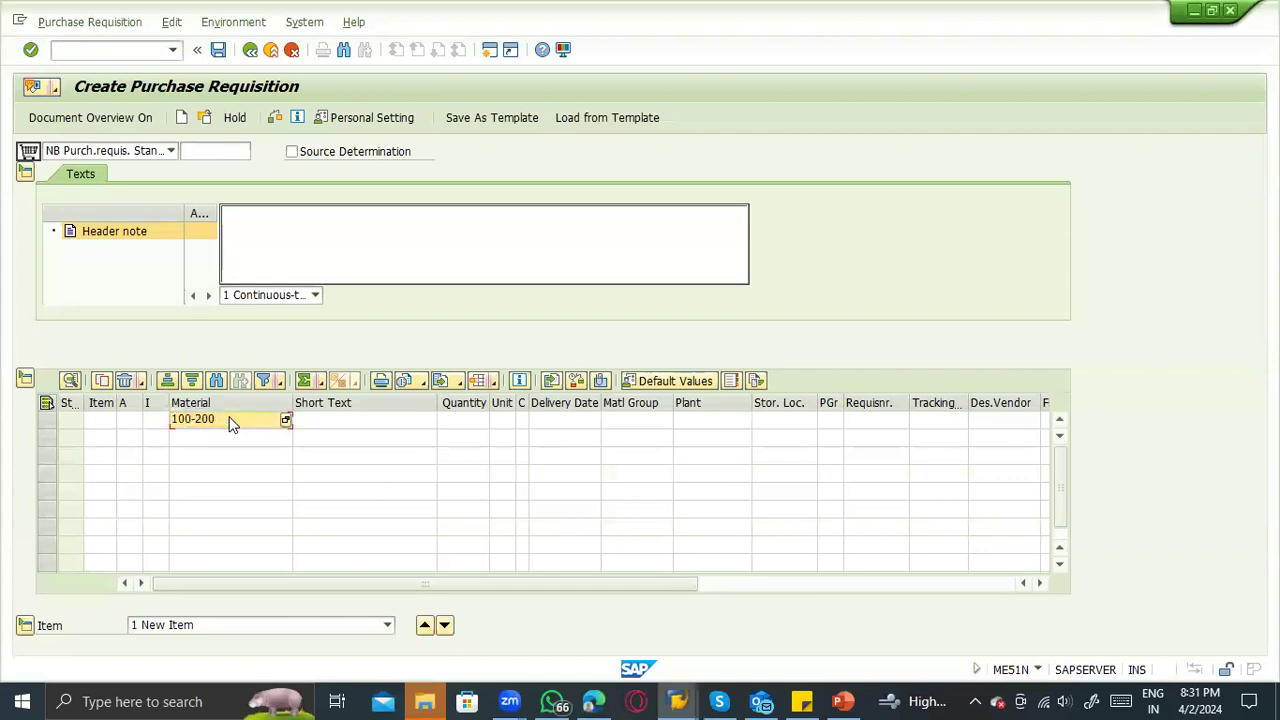
pyautogui.hotkey('alt', 'Tab')
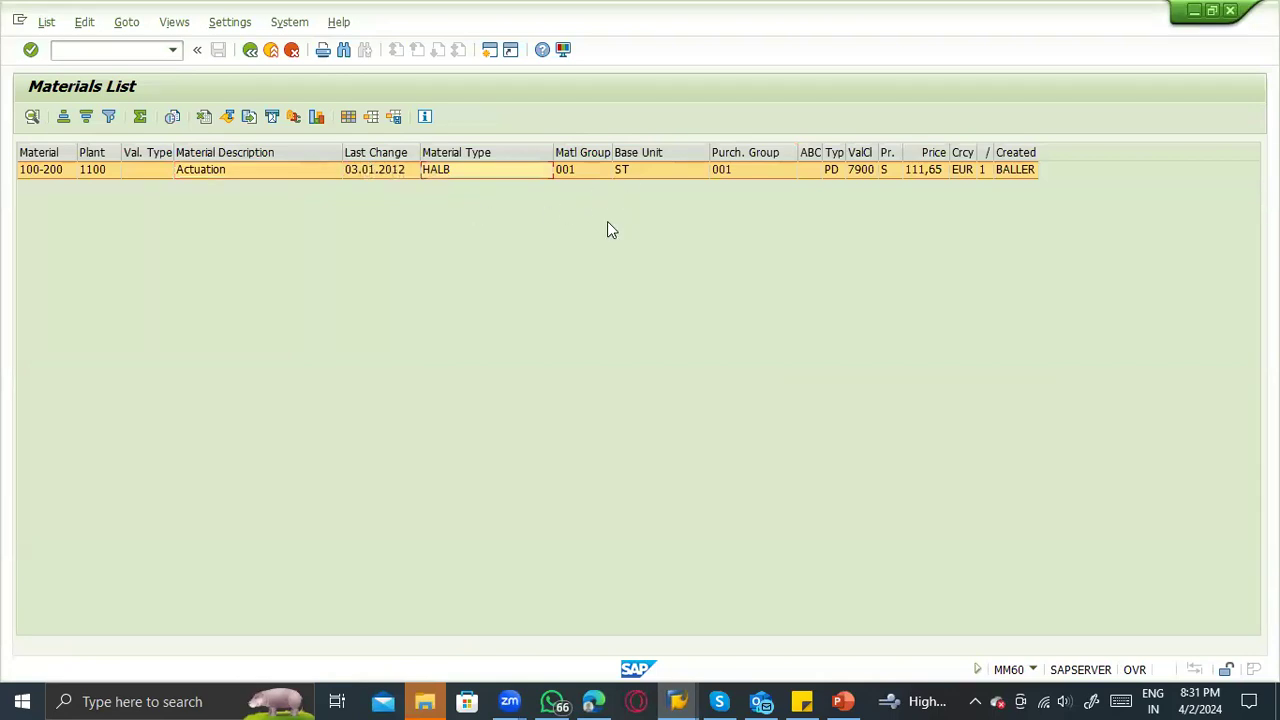
pyautogui.hotkey('alt', 'Tab')
pyautogui.press('Return')
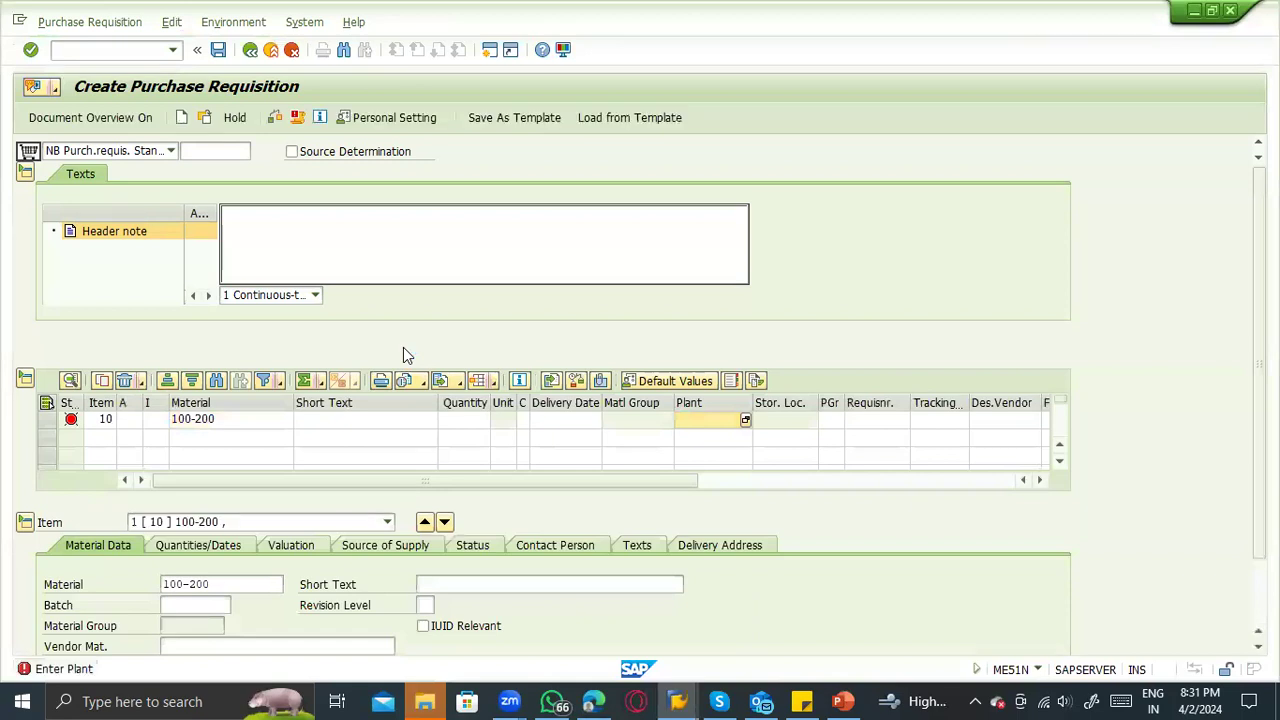
# Set the plant of the requisition item for material 100-200 to 1100 and confirm the entry.
pyautogui.click(220, 424)
pyautogui.click(220, 424)
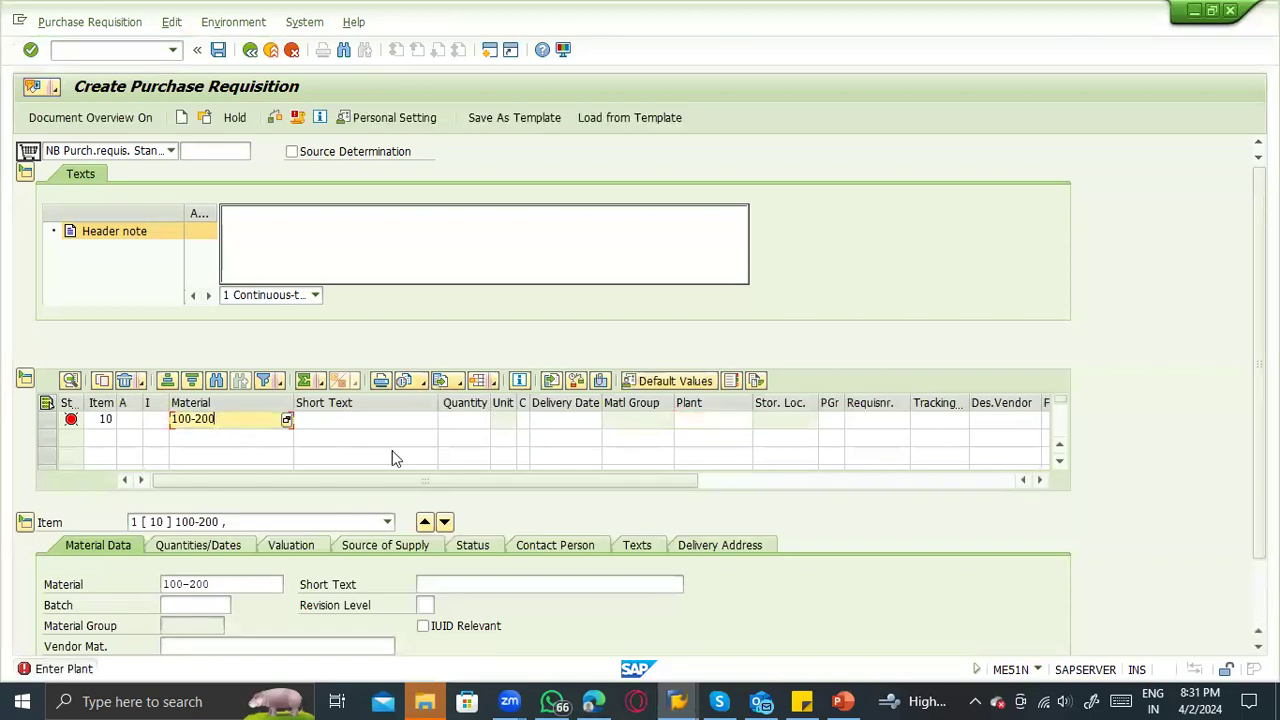
pyautogui.click(700, 420)
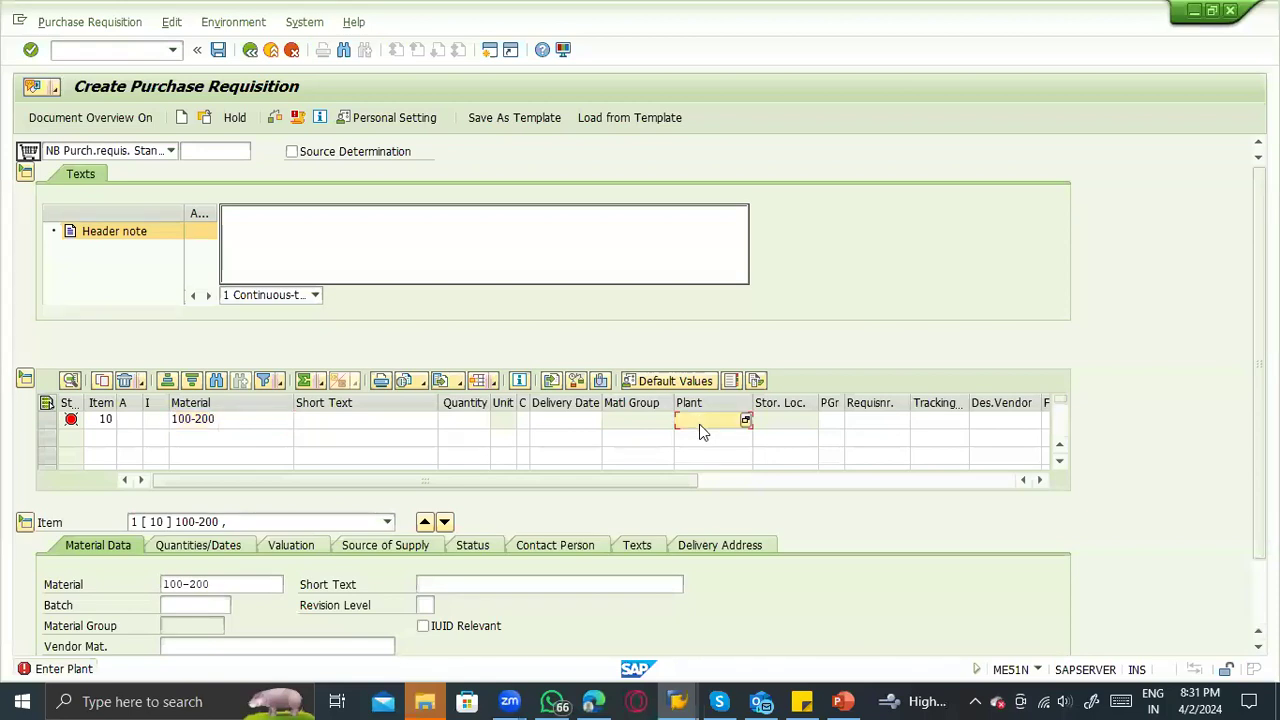
pyautogui.write('11')
pyautogui.click(188, 421)
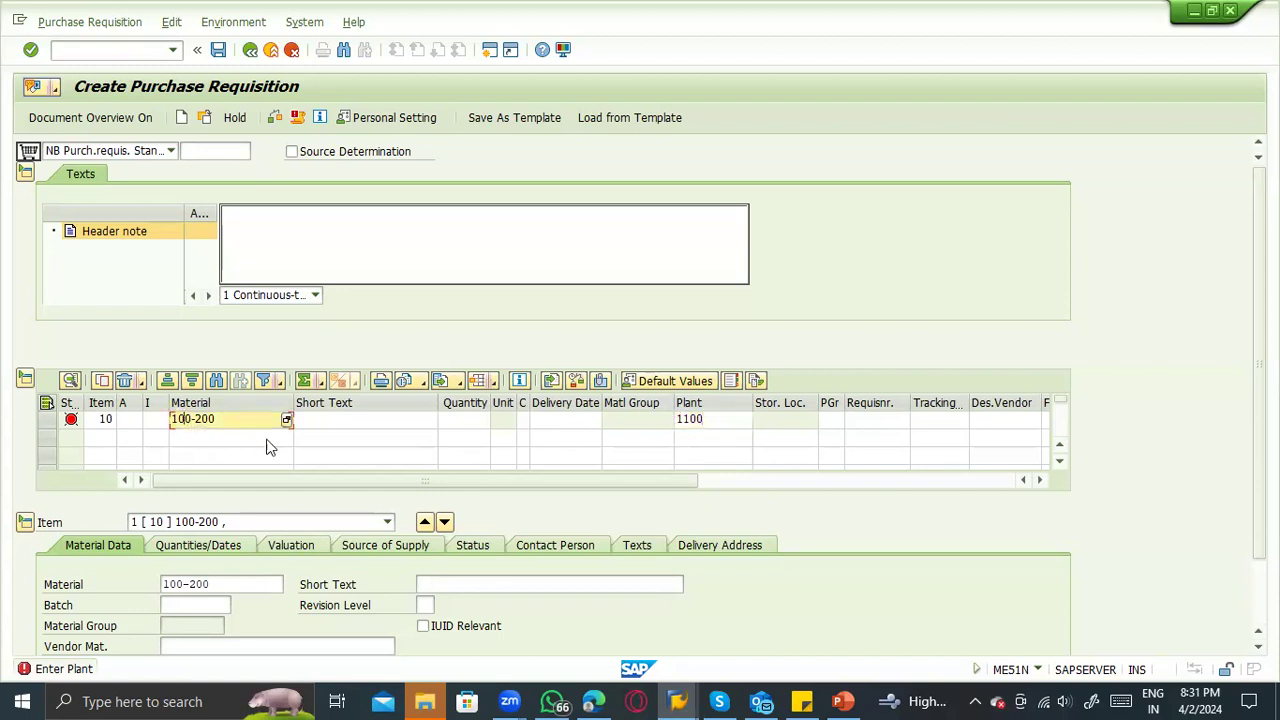
pyautogui.click(703, 418)
pyautogui.press('Return')
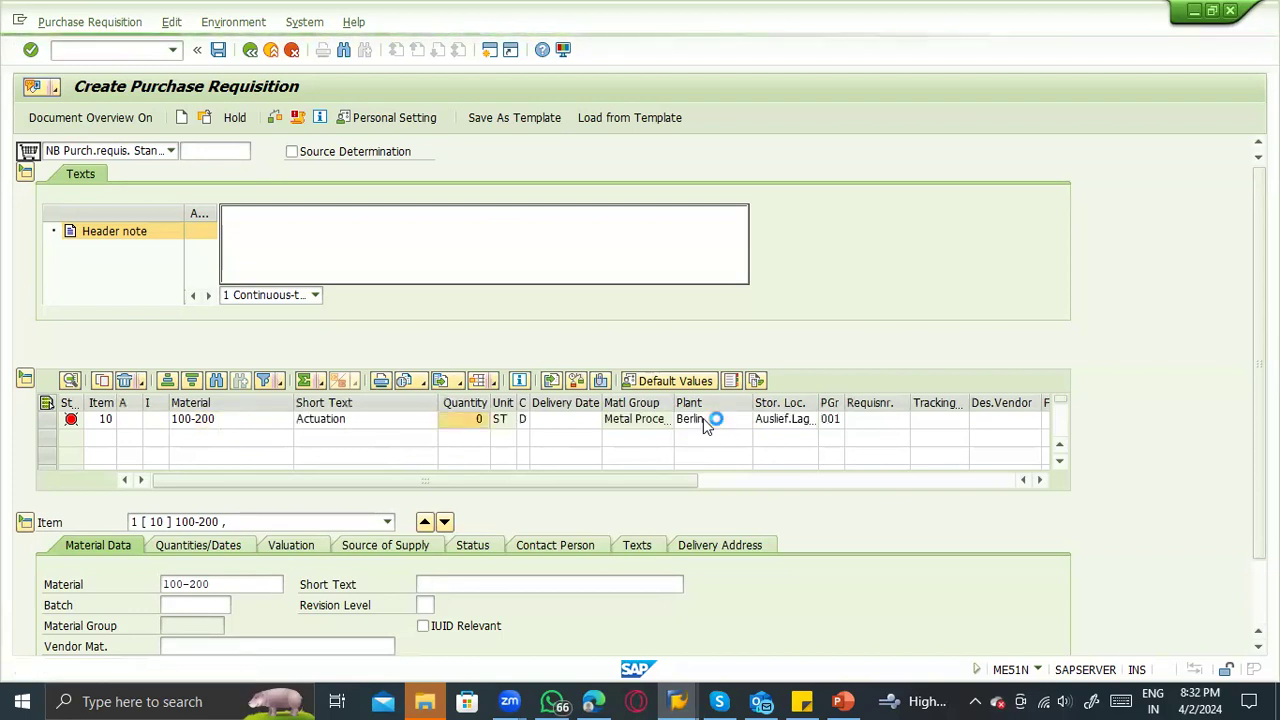
# Go through the item's material, short text, unit and material group, widening the Material Group column to show its full heading.
pyautogui.click(210, 419)
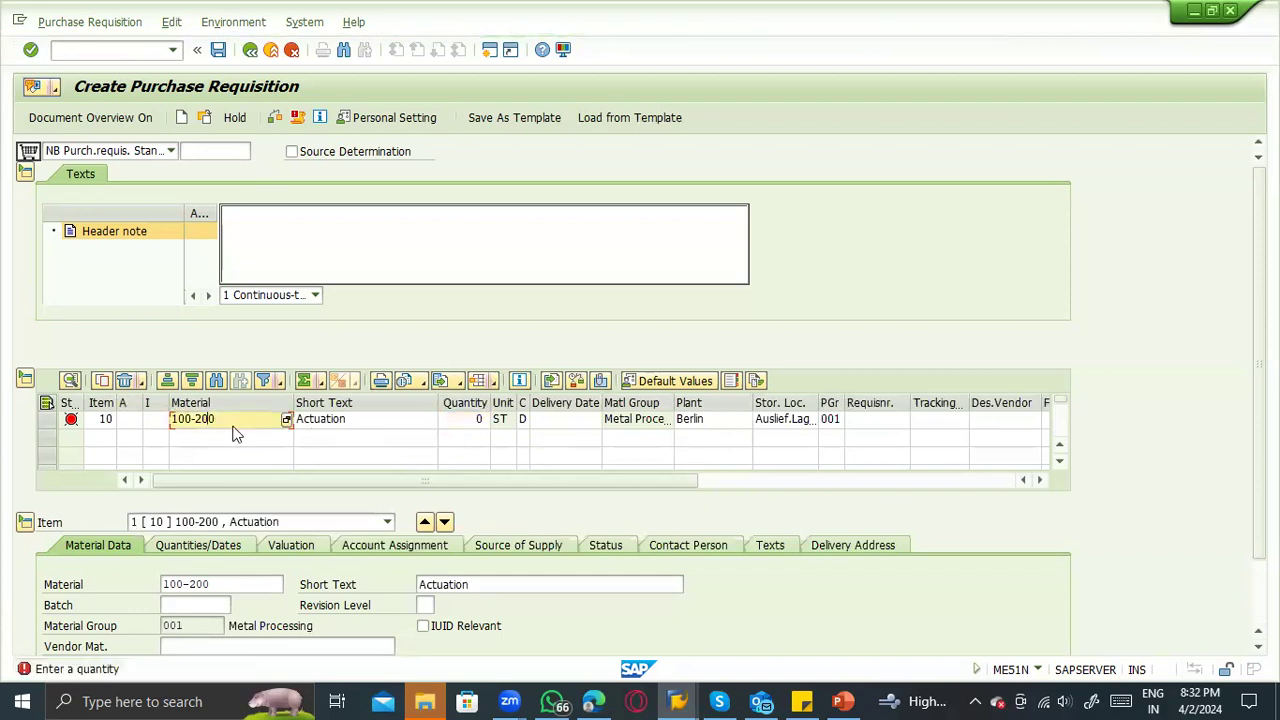
pyautogui.click(359, 417)
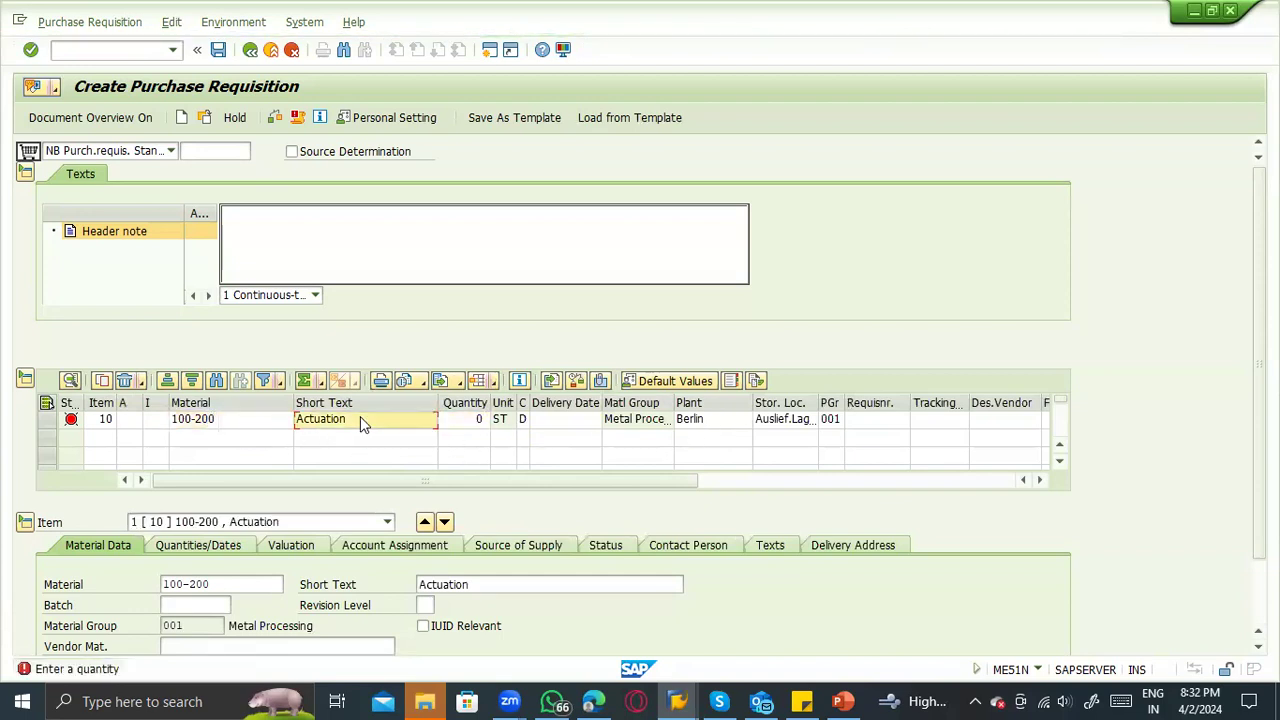
pyautogui.click(500, 421)
pyautogui.click(645, 418)
pyautogui.moveTo(678, 402); pyautogui.dragTo(703, 405)
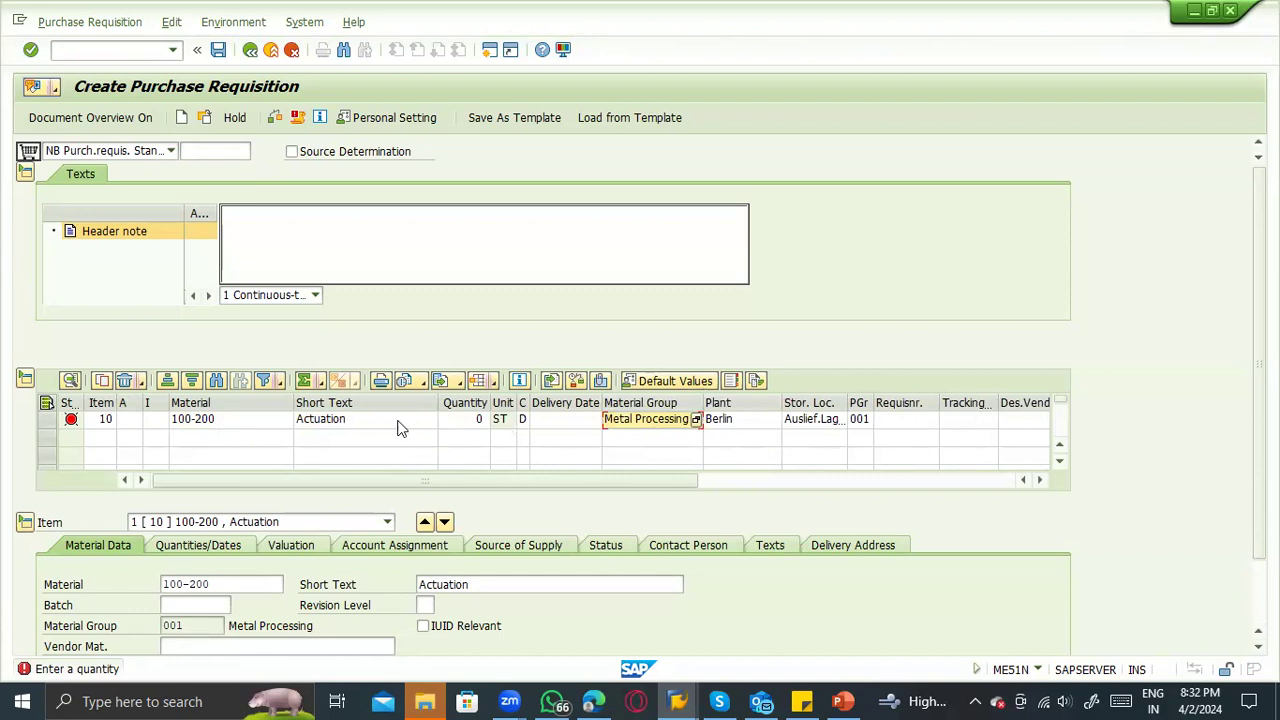
# Open the material master display for requisition item 10 and check its material number, description and plant.
pyautogui.click(46, 419)
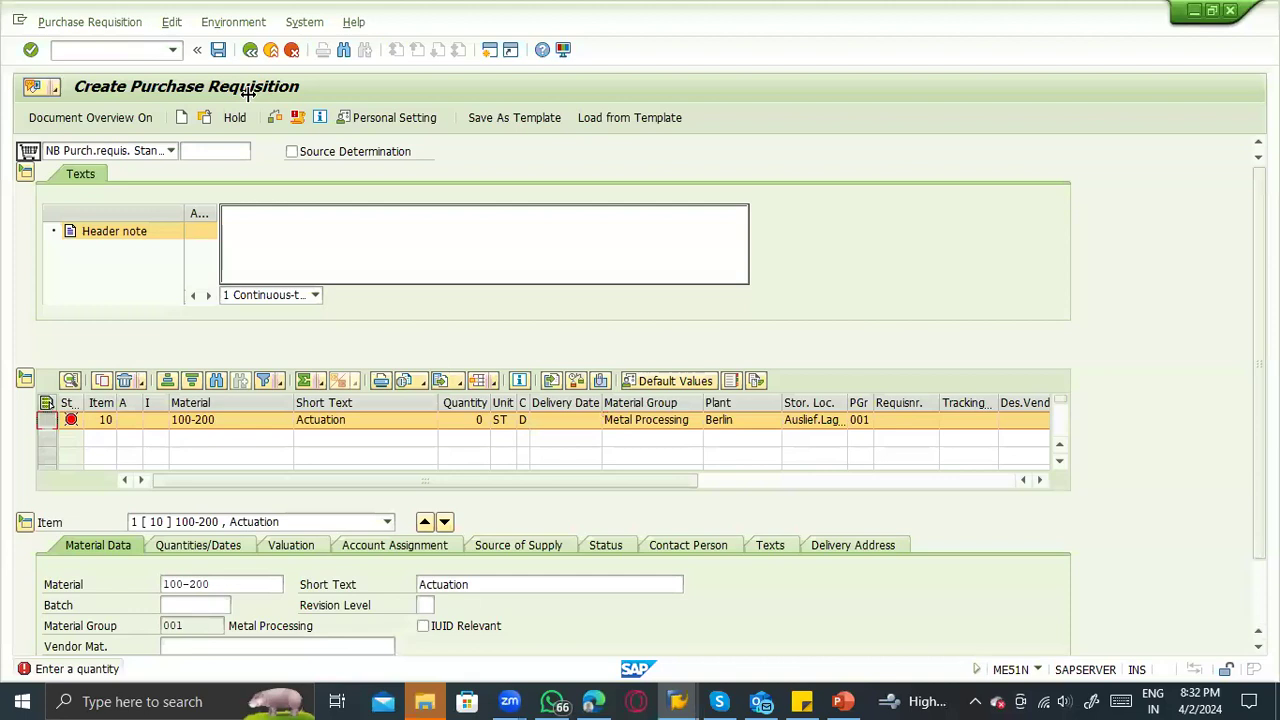
pyautogui.click(245, 21)
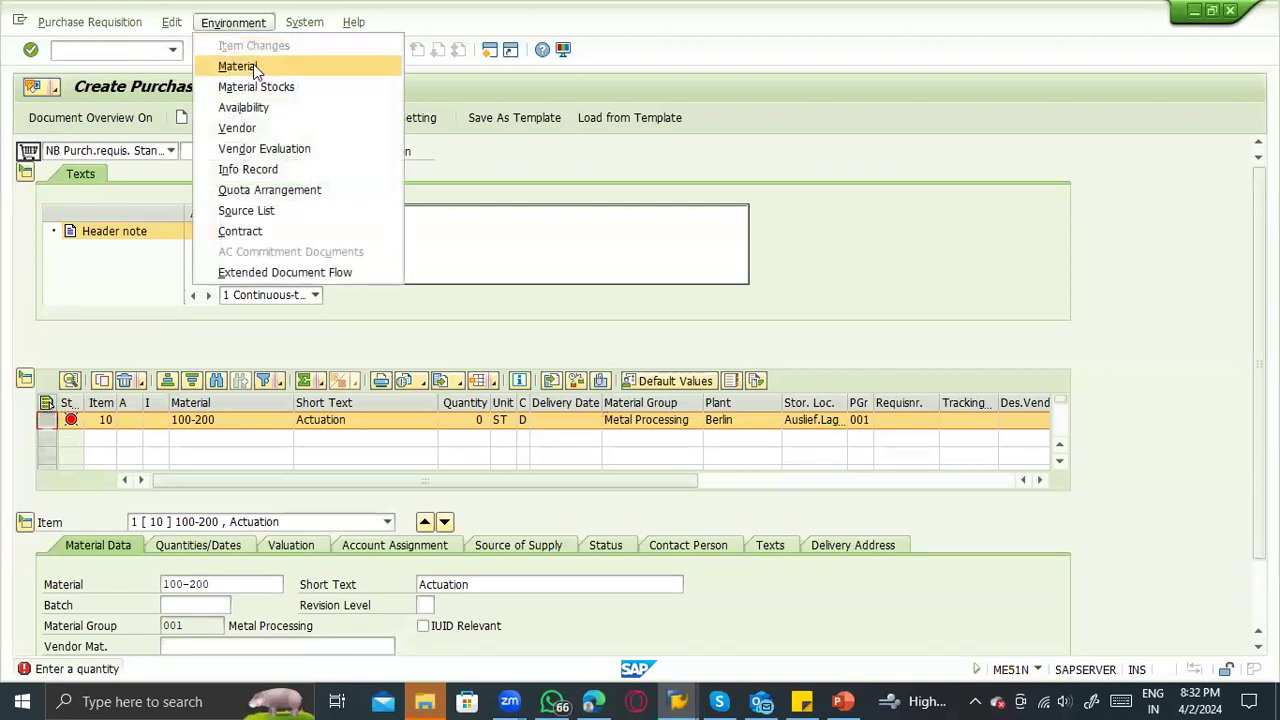
pyautogui.click(253, 66)
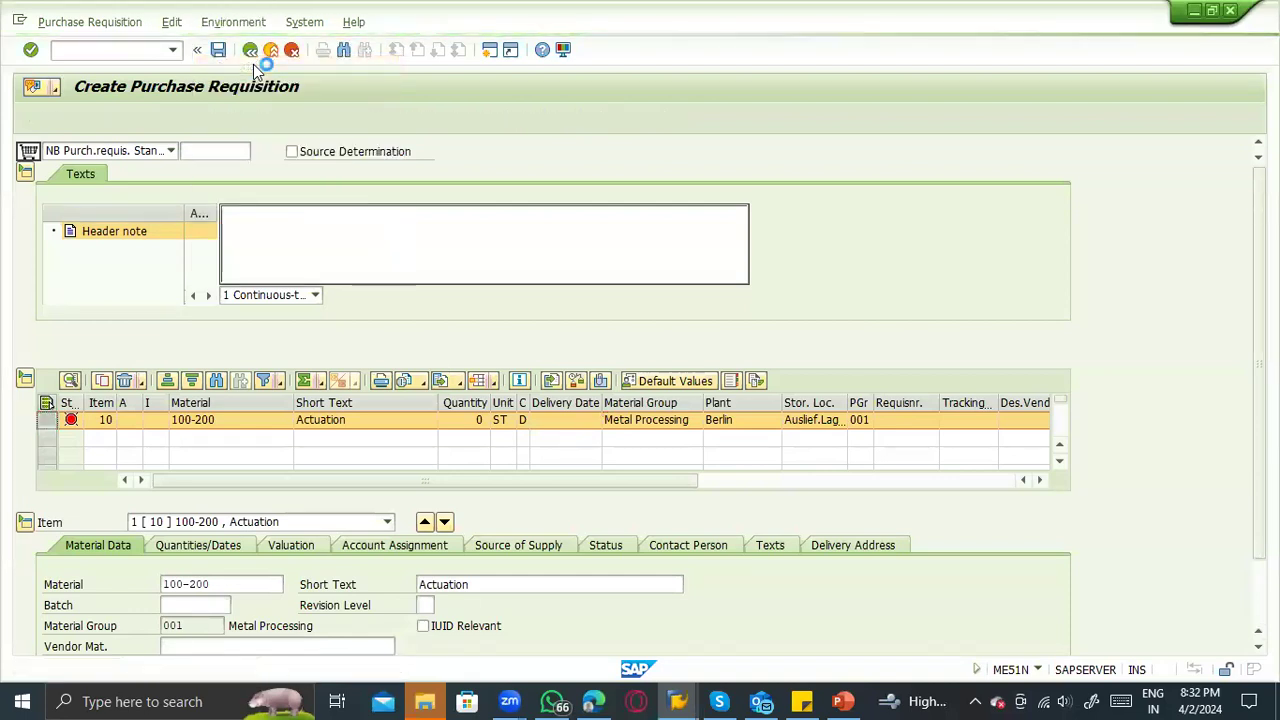
pyautogui.moveTo(155, 188); pyautogui.dragTo(62, 188)
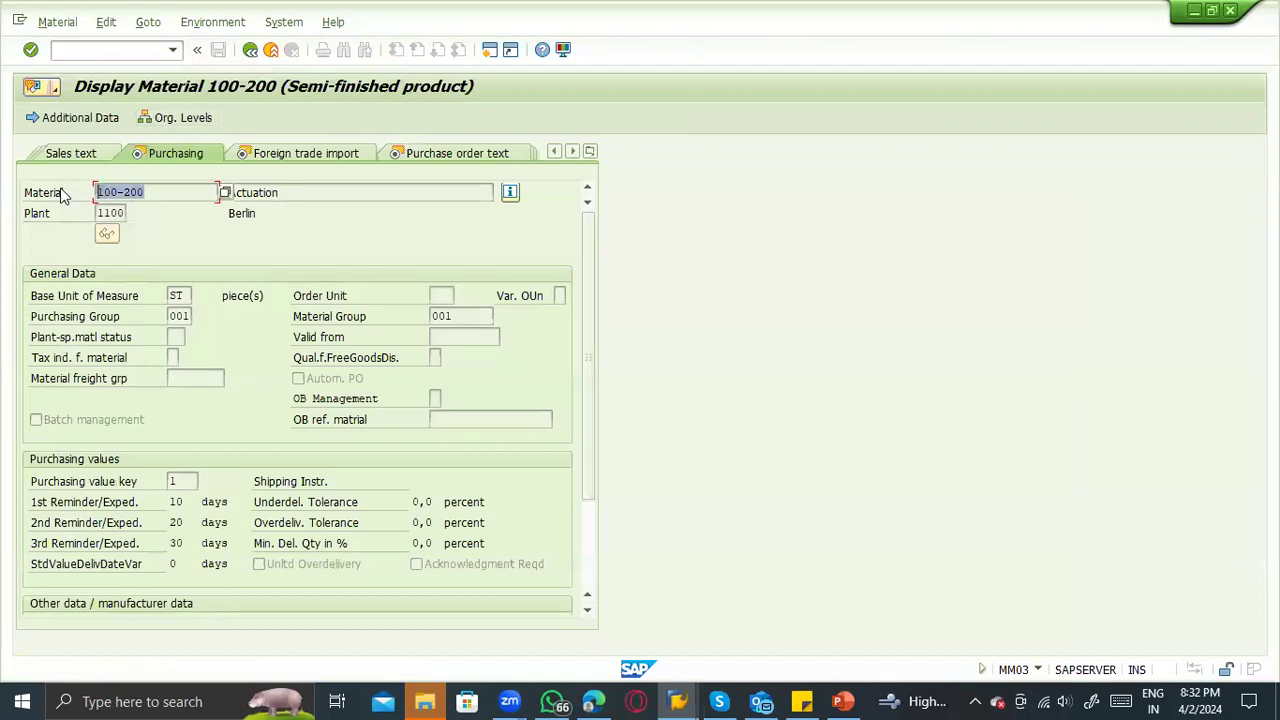
pyautogui.moveTo(310, 188); pyautogui.dragTo(216, 186)
pyautogui.moveTo(97, 212); pyautogui.dragTo(130, 208)
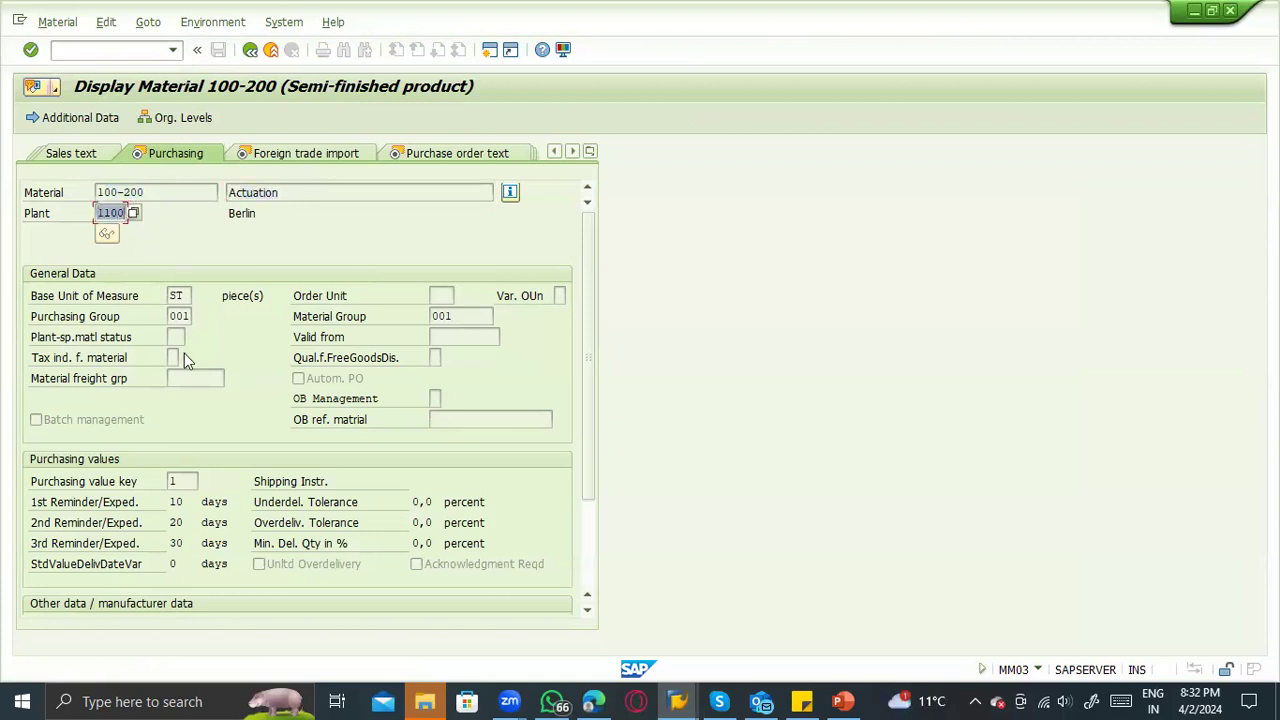
# Compare the Base Unit of Measure with the Order Unit in the material's purchasing data.
pyautogui.click(186, 296)
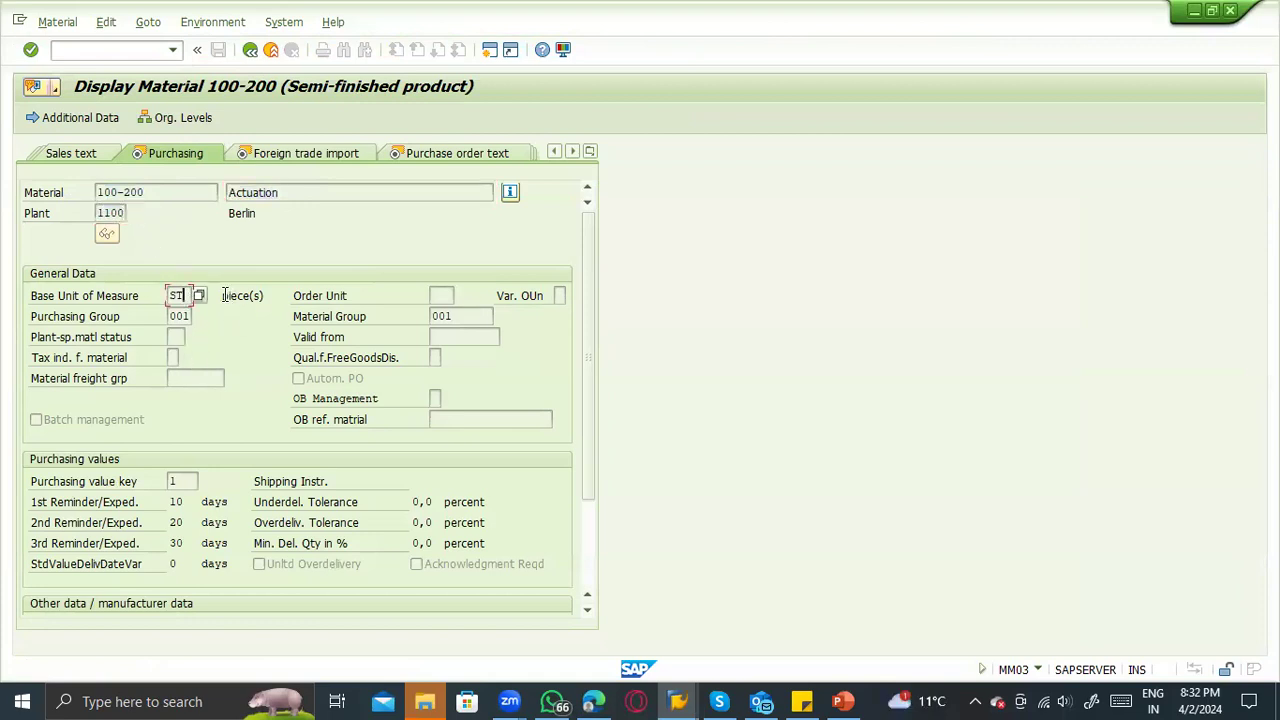
pyautogui.moveTo(222, 296); pyautogui.dragTo(268, 296)
pyautogui.click(441, 295)
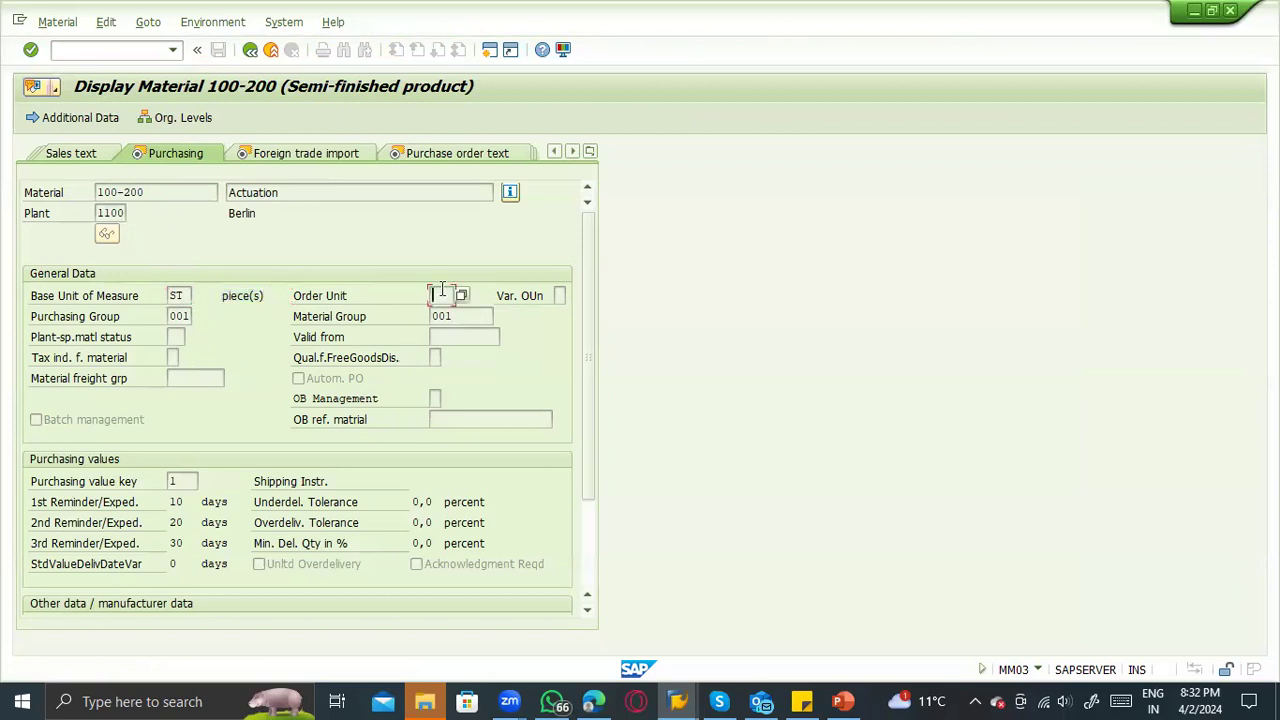
pyautogui.click(176, 295)
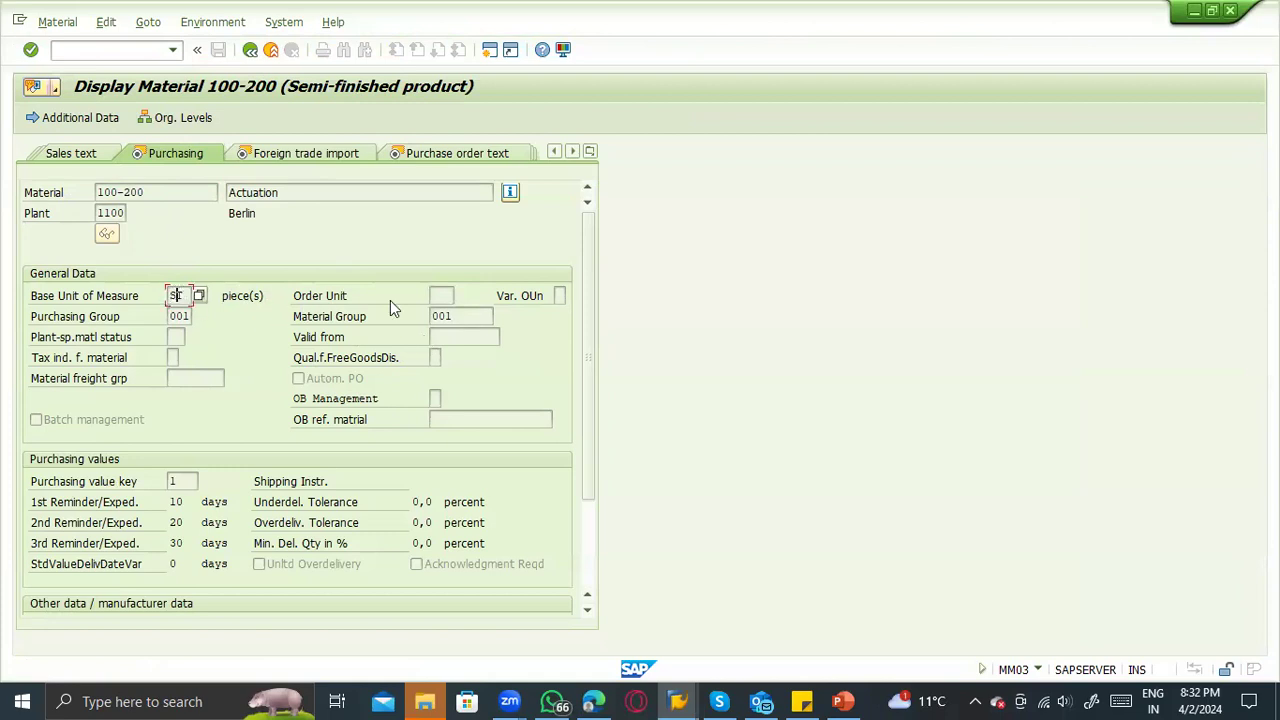
pyautogui.click(437, 294)
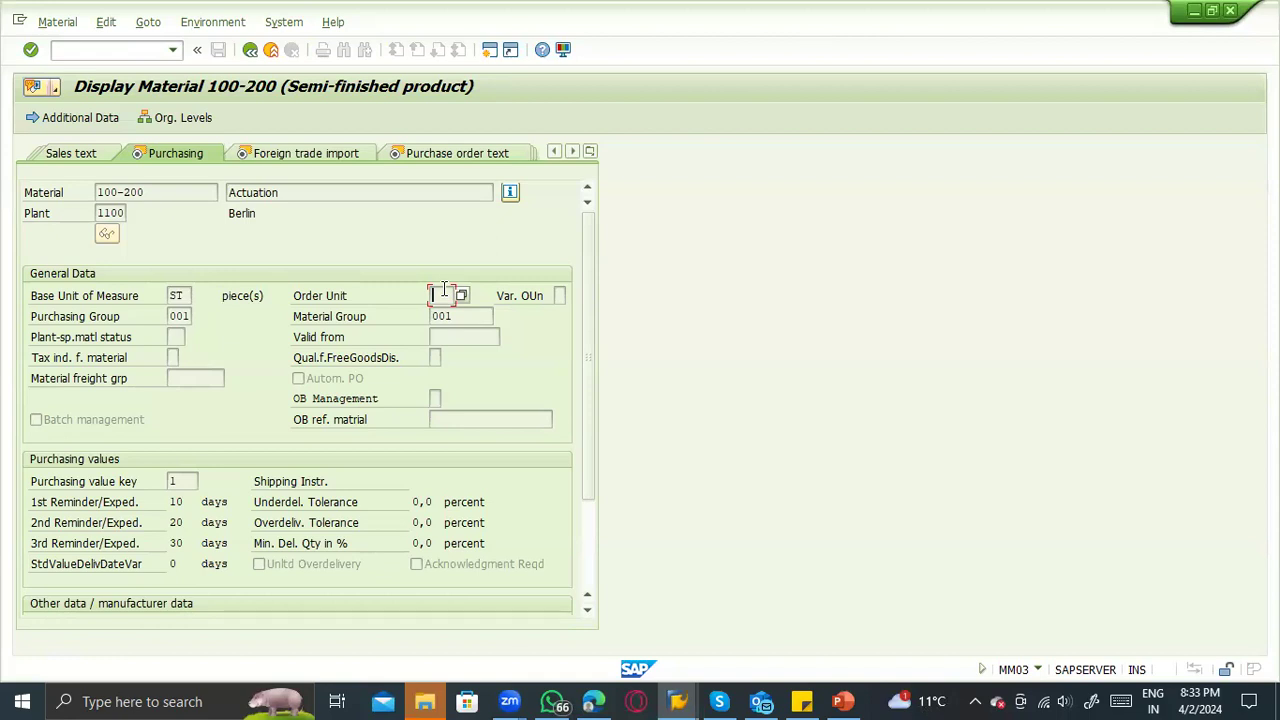
pyautogui.click(177, 295)
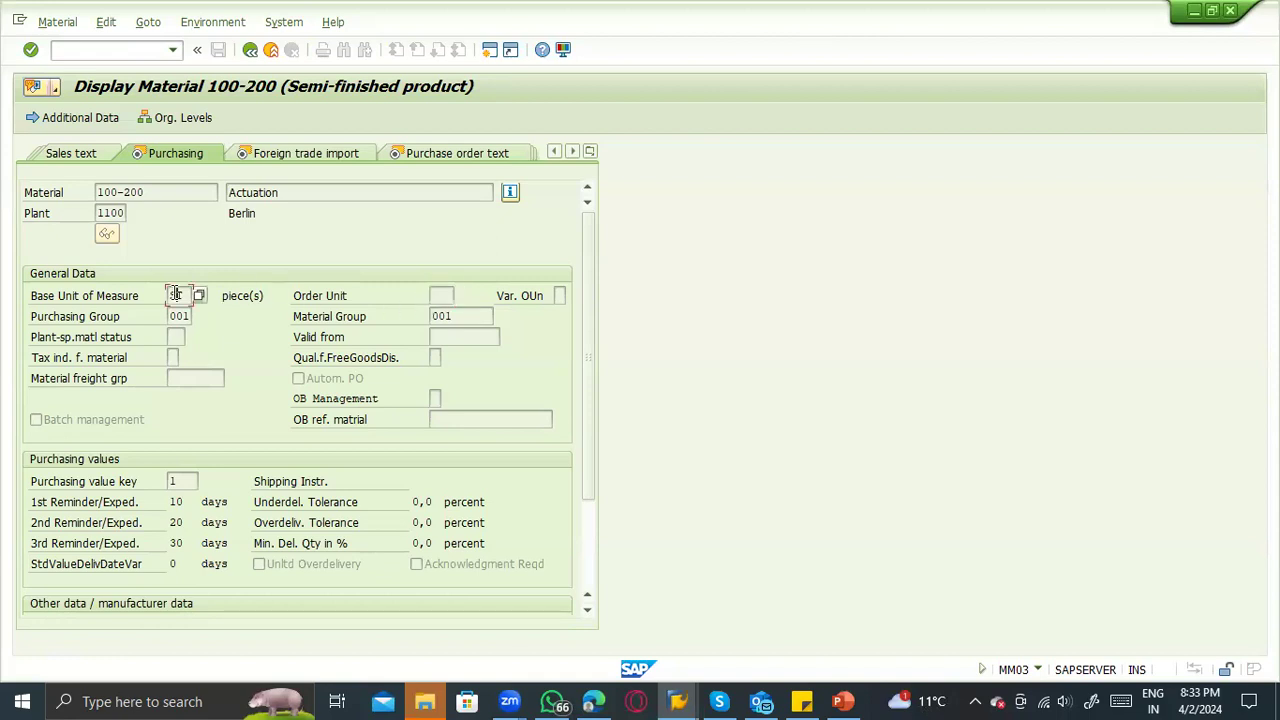
pyautogui.doubleClick(177, 295)
pyautogui.click(435, 294)
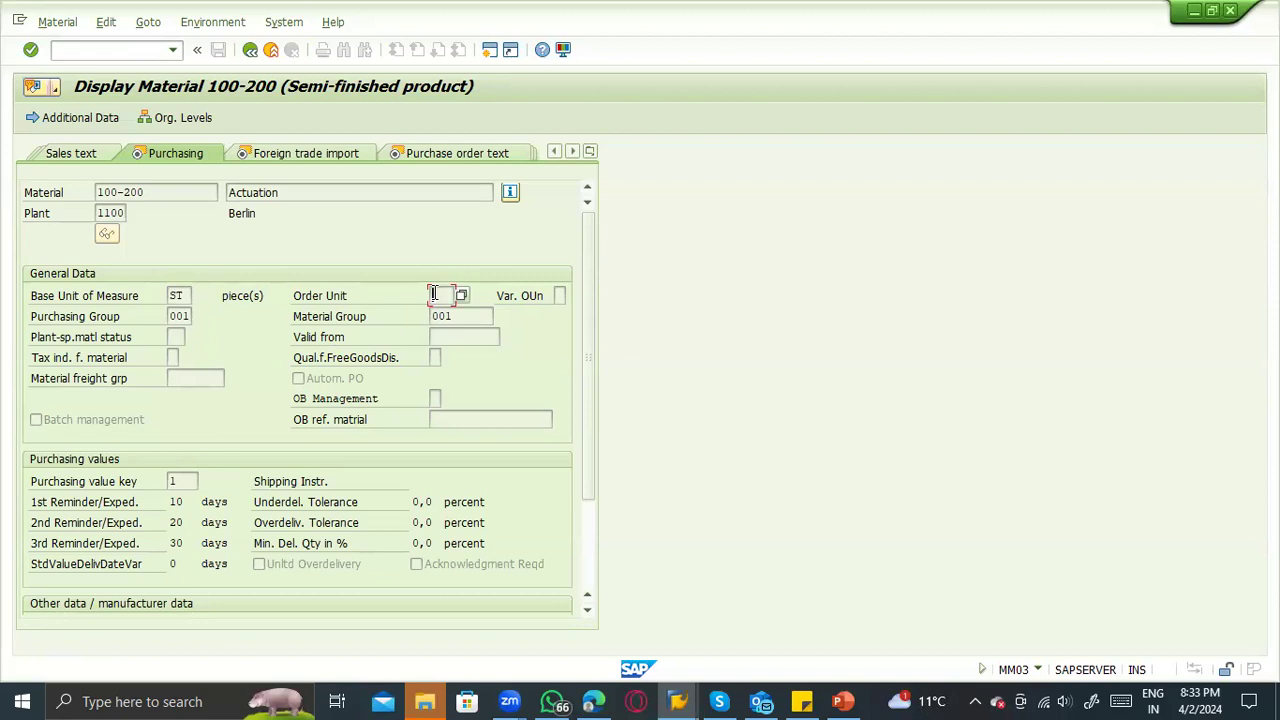
pyautogui.click(181, 296)
# Check the material's purchasing group, material group and list of views, and return to the purchase requisition.
pyautogui.click(184, 316)
pyautogui.click(461, 320)
pyautogui.scroll(-2, 380, 304)
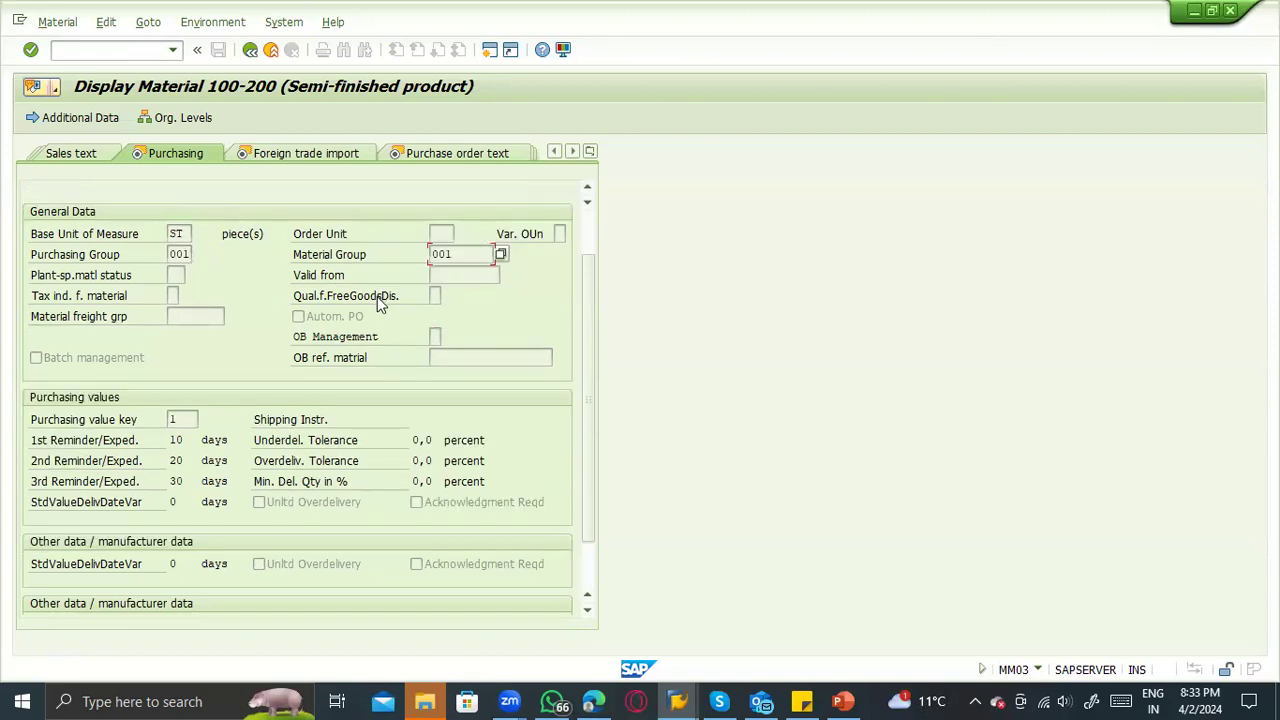
pyautogui.scroll(2, 376, 270)
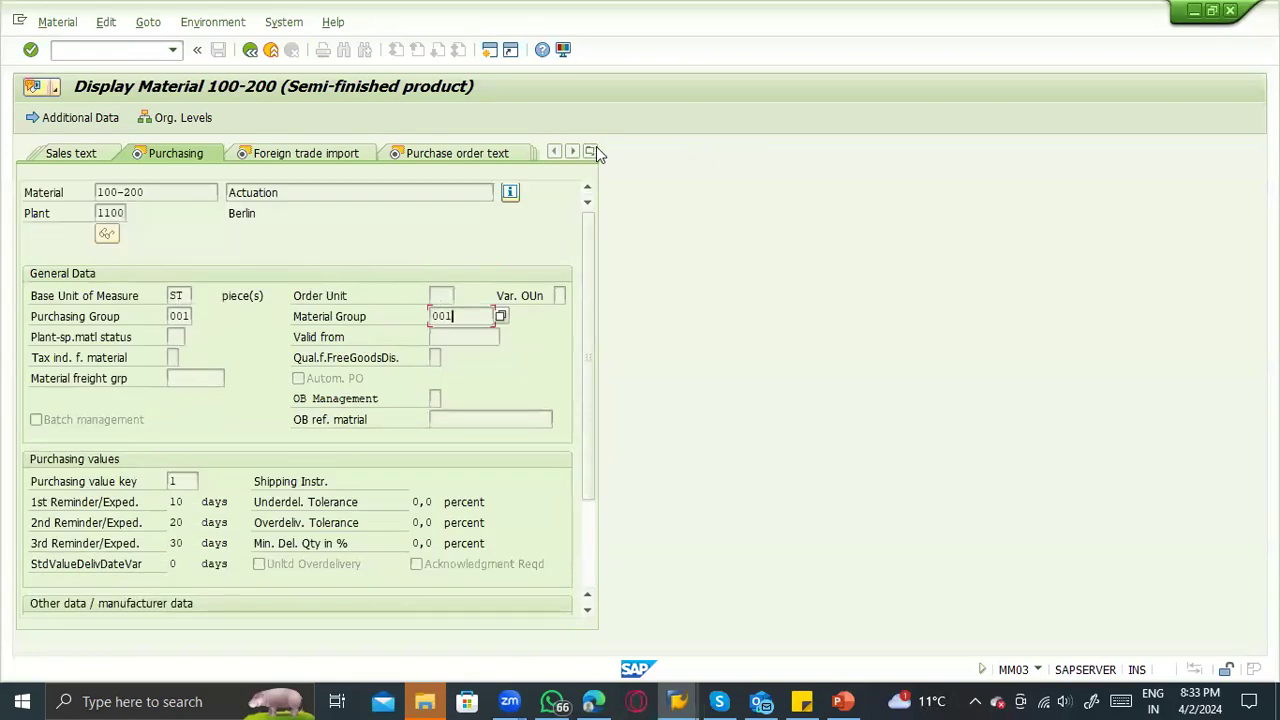
pyautogui.click(592, 150)
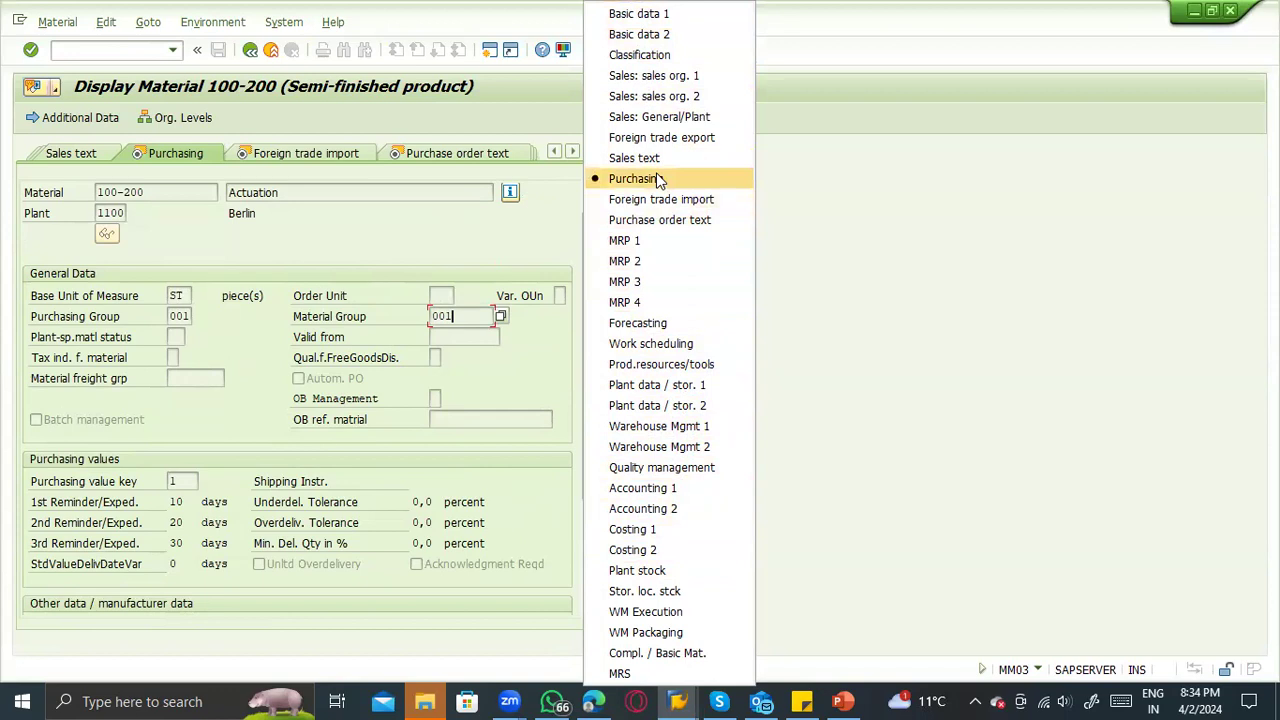
pyautogui.click(388, 236)
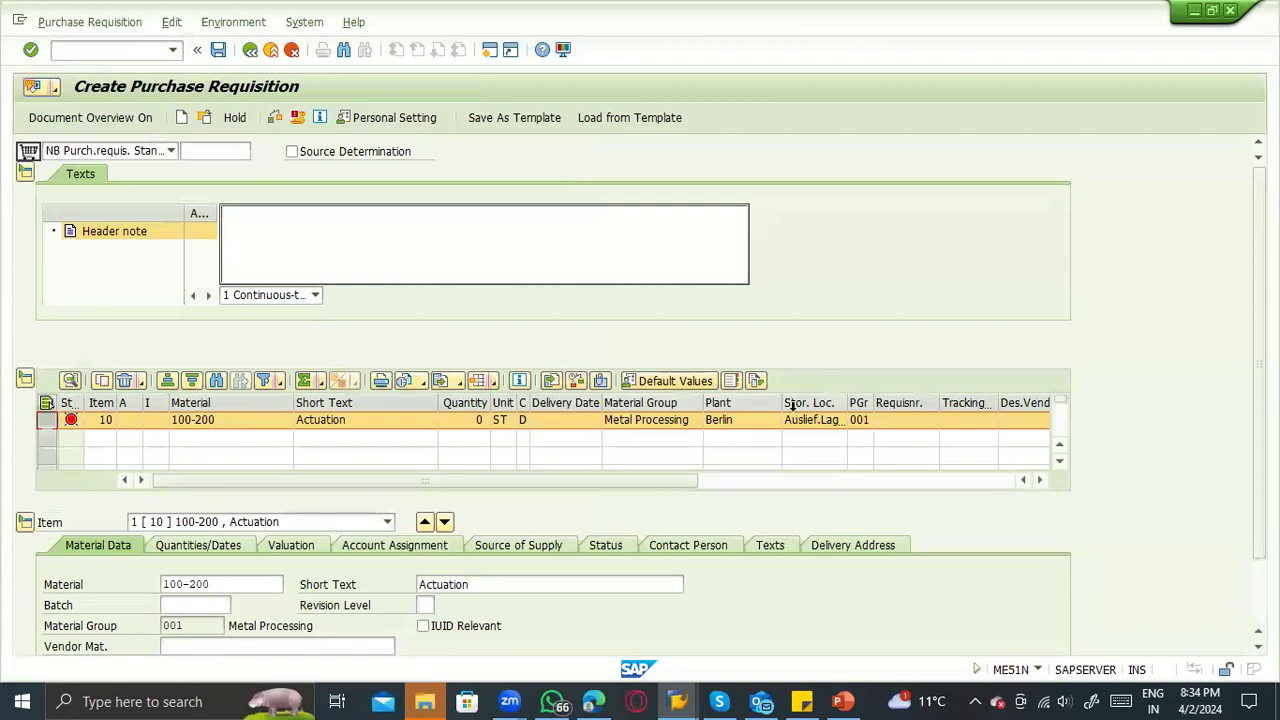
# Widen the Storage Location column and look through the storage locations available for plant 1100, keeping Auslief.Lager.
pyautogui.click(815, 420)
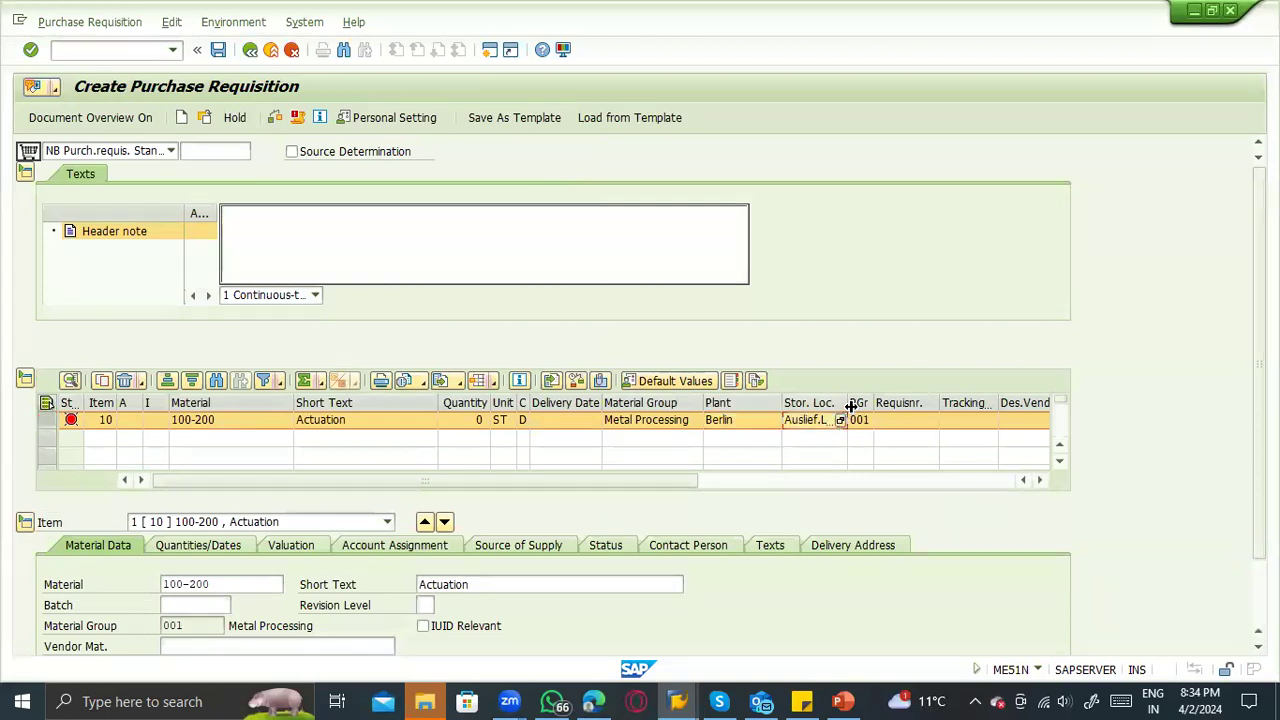
pyautogui.moveTo(850, 404); pyautogui.dragTo(886, 405)
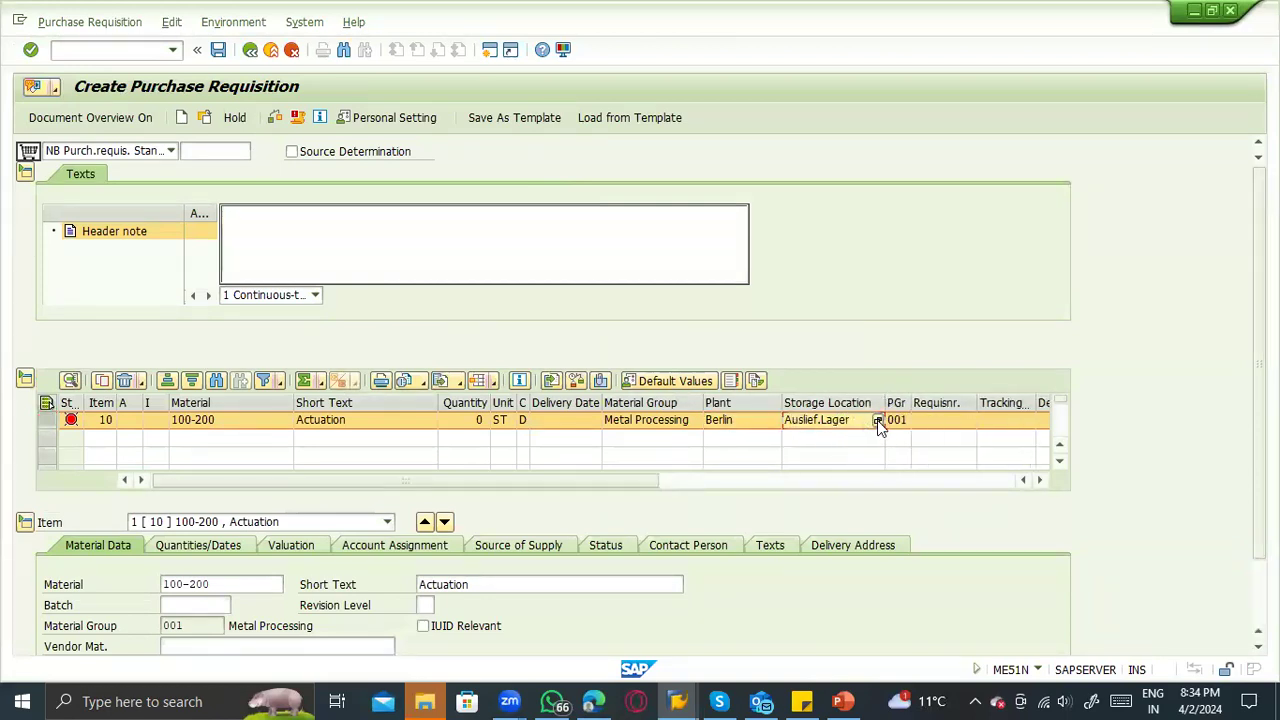
pyautogui.click(877, 420)
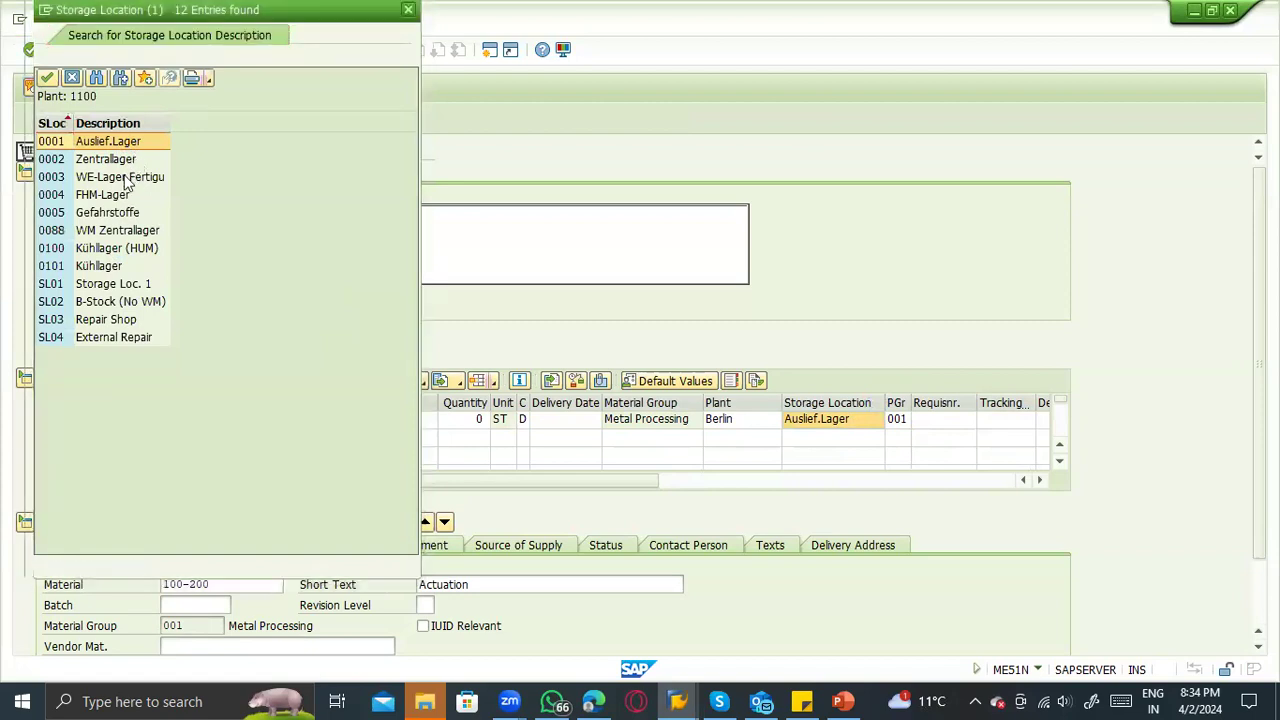
pyautogui.press('Down')
pyautogui.press('Down')
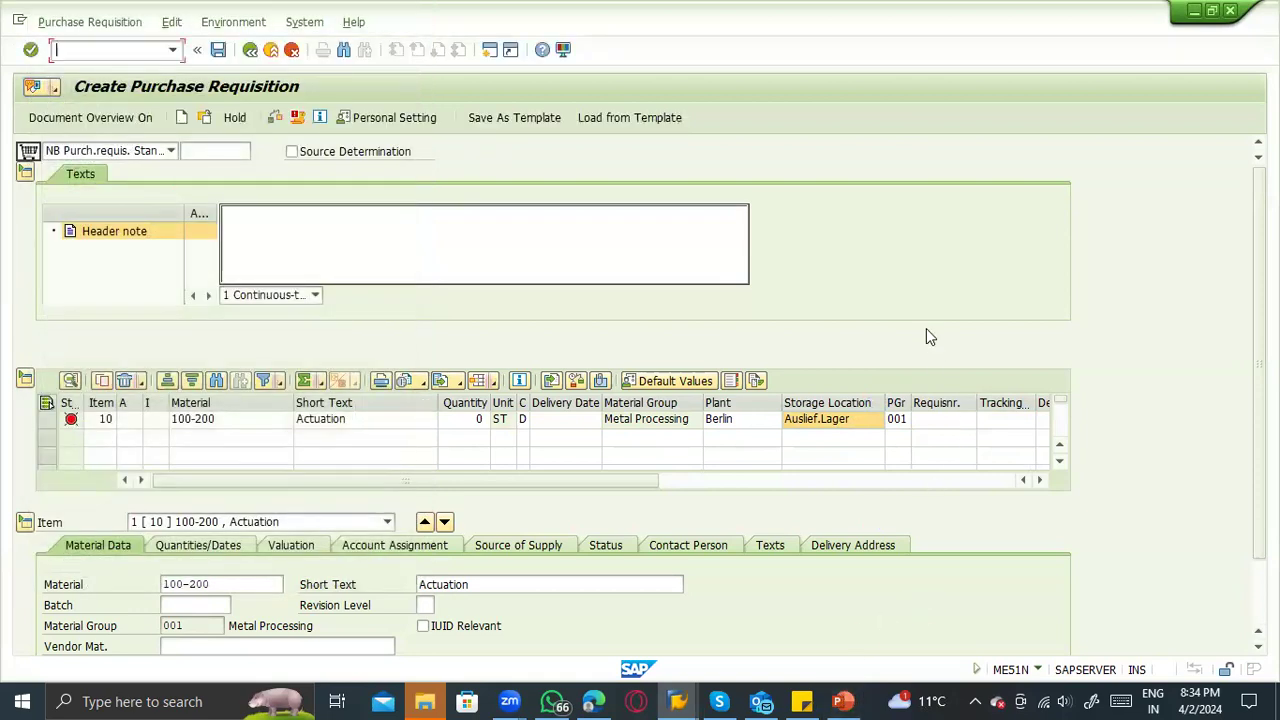
# Point out the item's material and plant, and switch to PowerPoint to compare them with the requisition questions on slide 4.
pyautogui.click(193, 420)
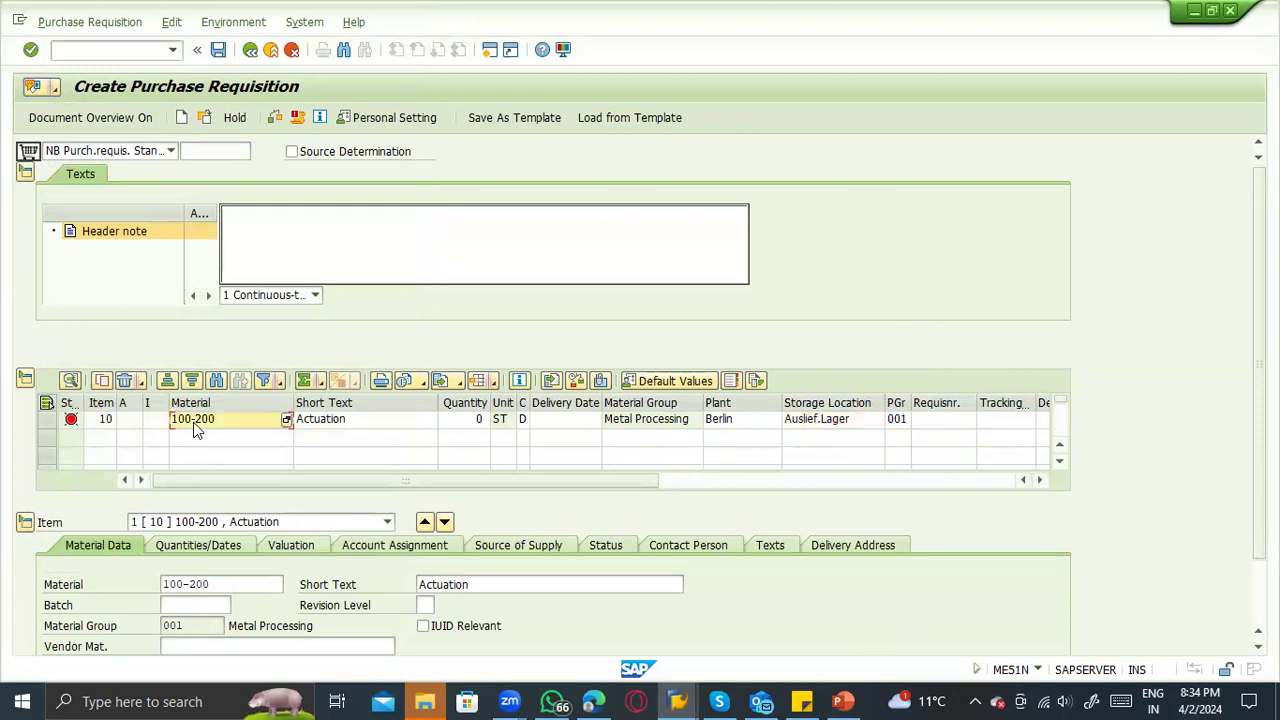
pyautogui.click(743, 424)
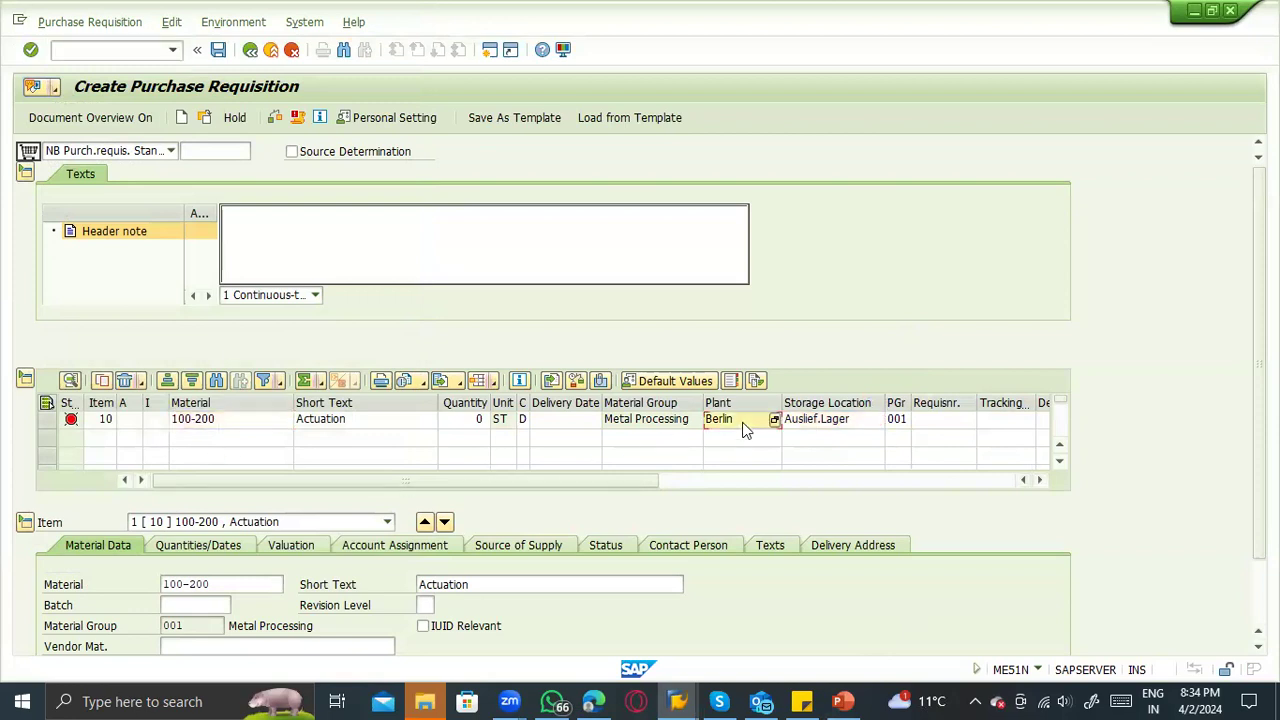
pyautogui.click(840, 701)
pyautogui.click(118, 357)
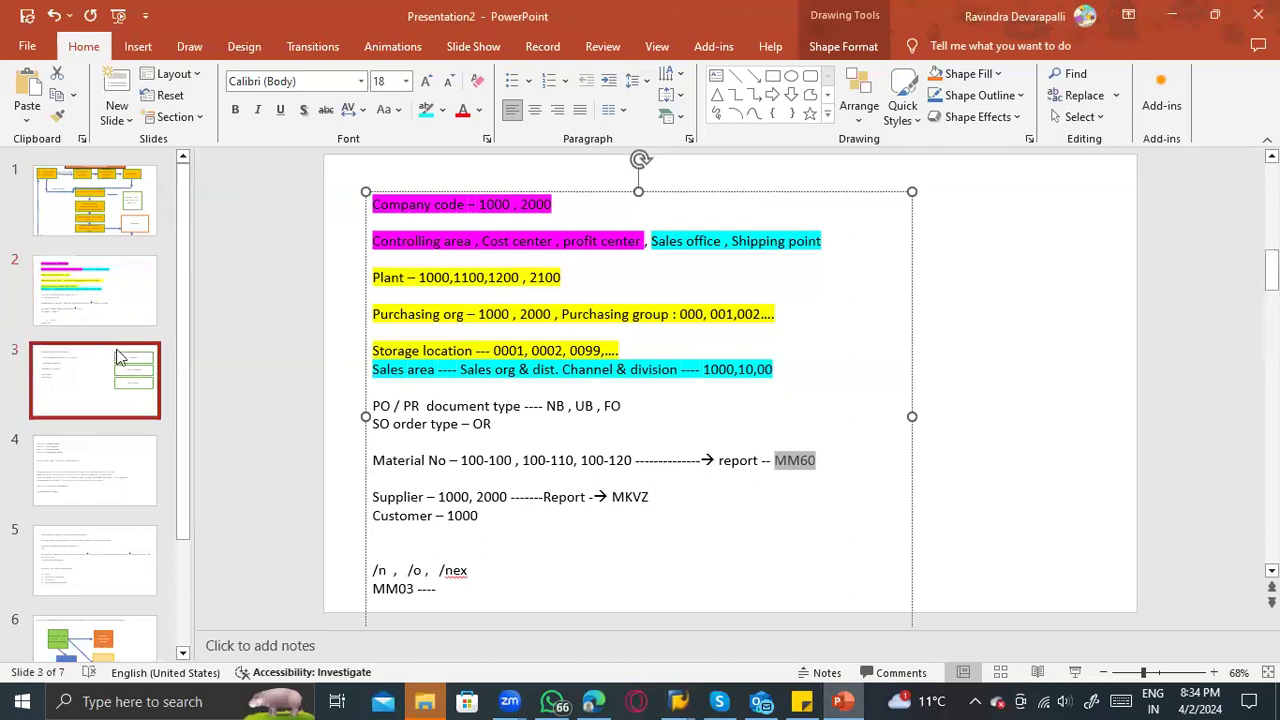
pyautogui.click(105, 463)
pyautogui.scroll(-5, 590, 424)
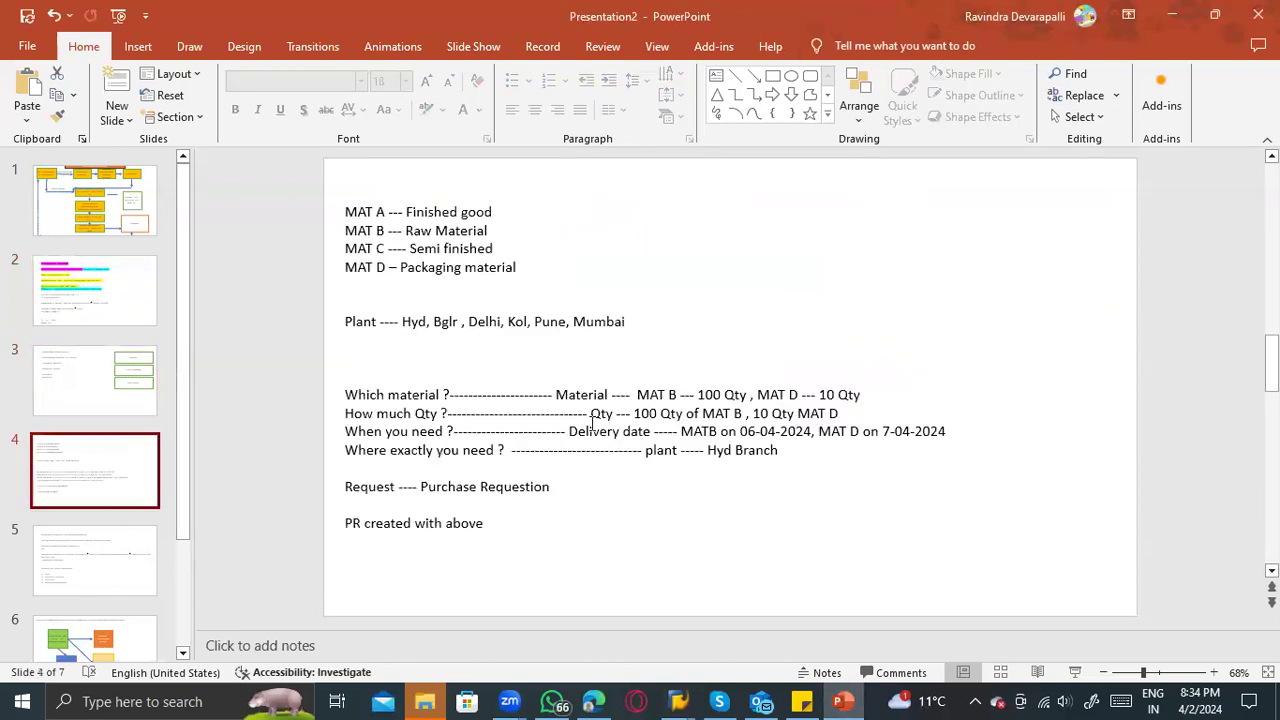
pyautogui.click(380, 397)
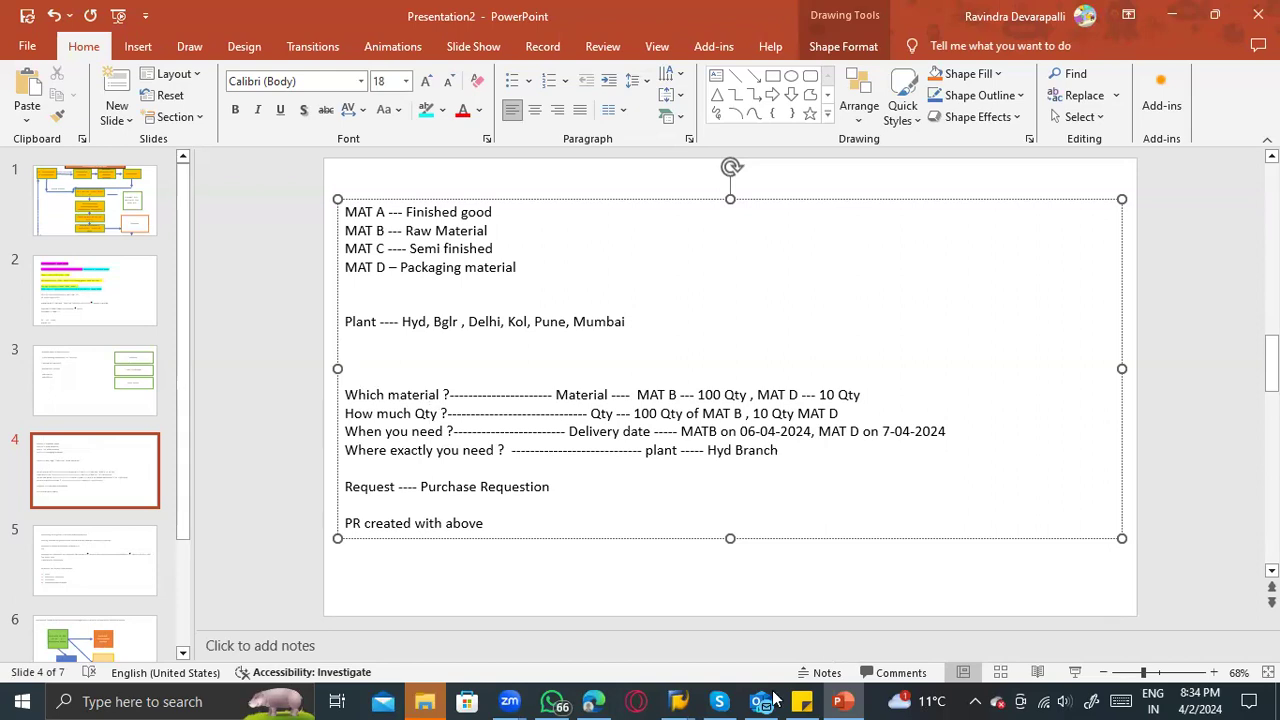
# Return to the Create Purchase Requisition window in SAP and set the item's quantity to 1000.
pyautogui.moveTo(678, 701)
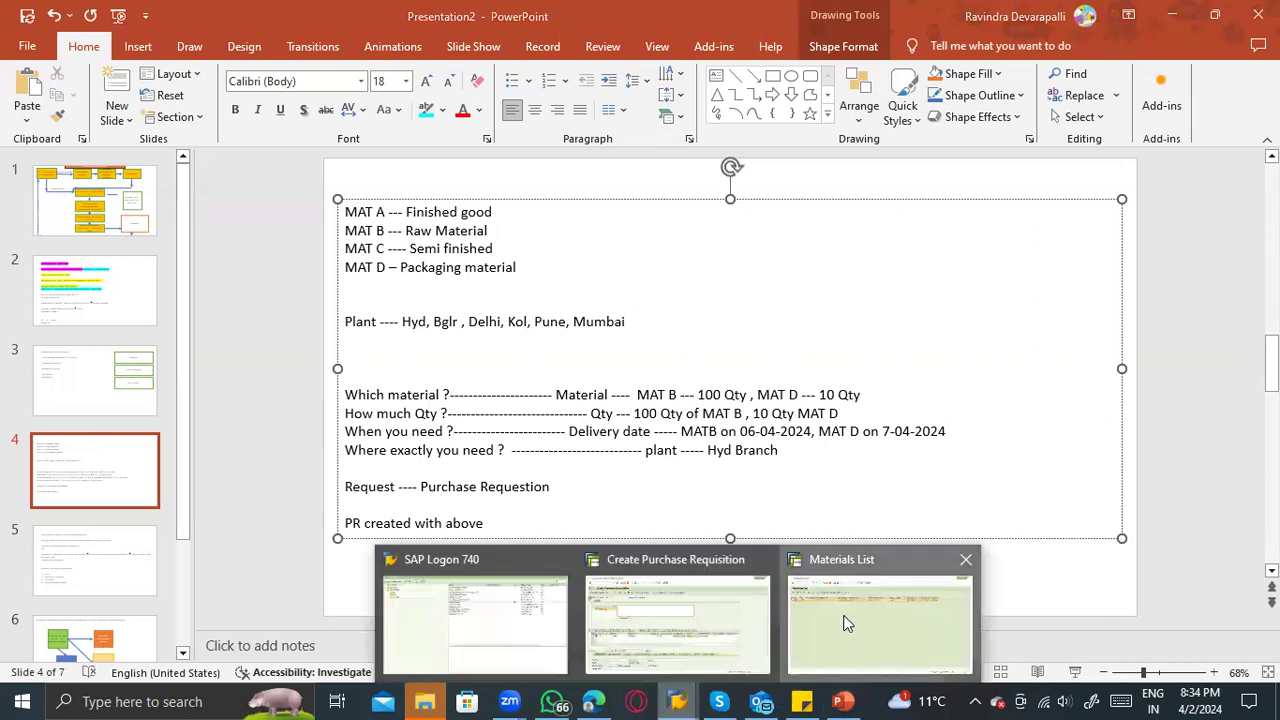
pyautogui.click(720, 616)
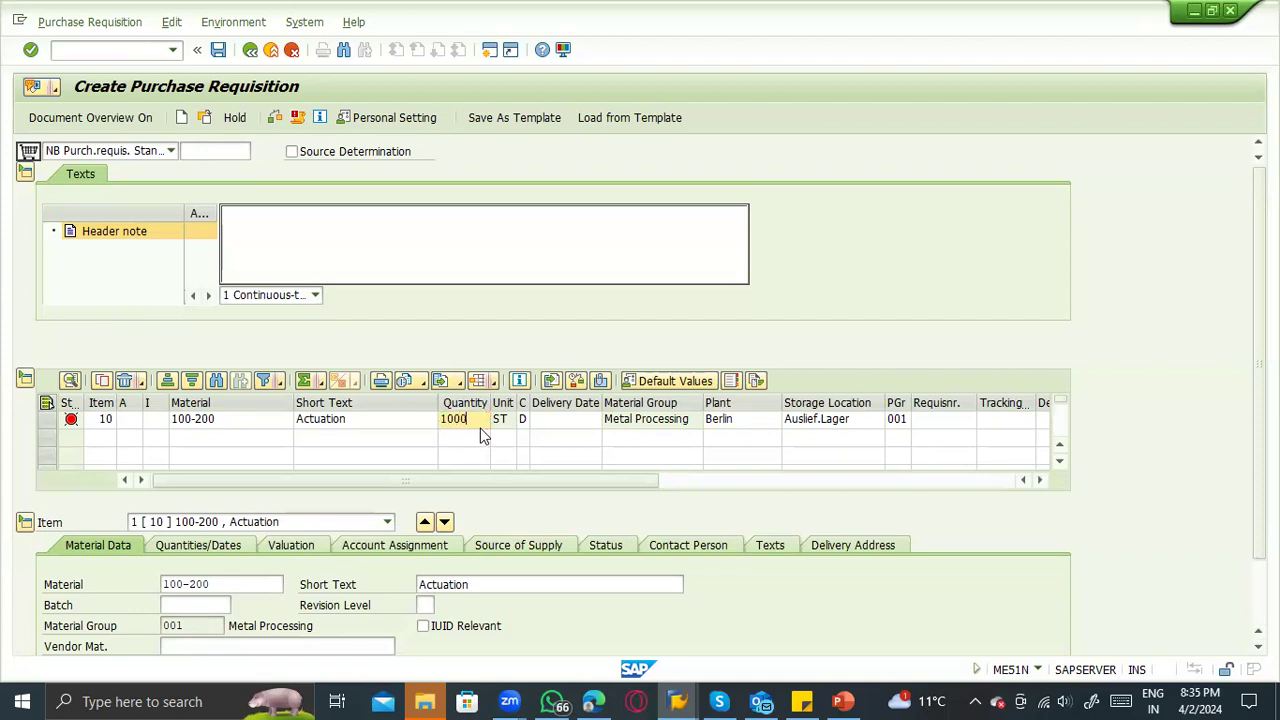
pyautogui.press('Return')
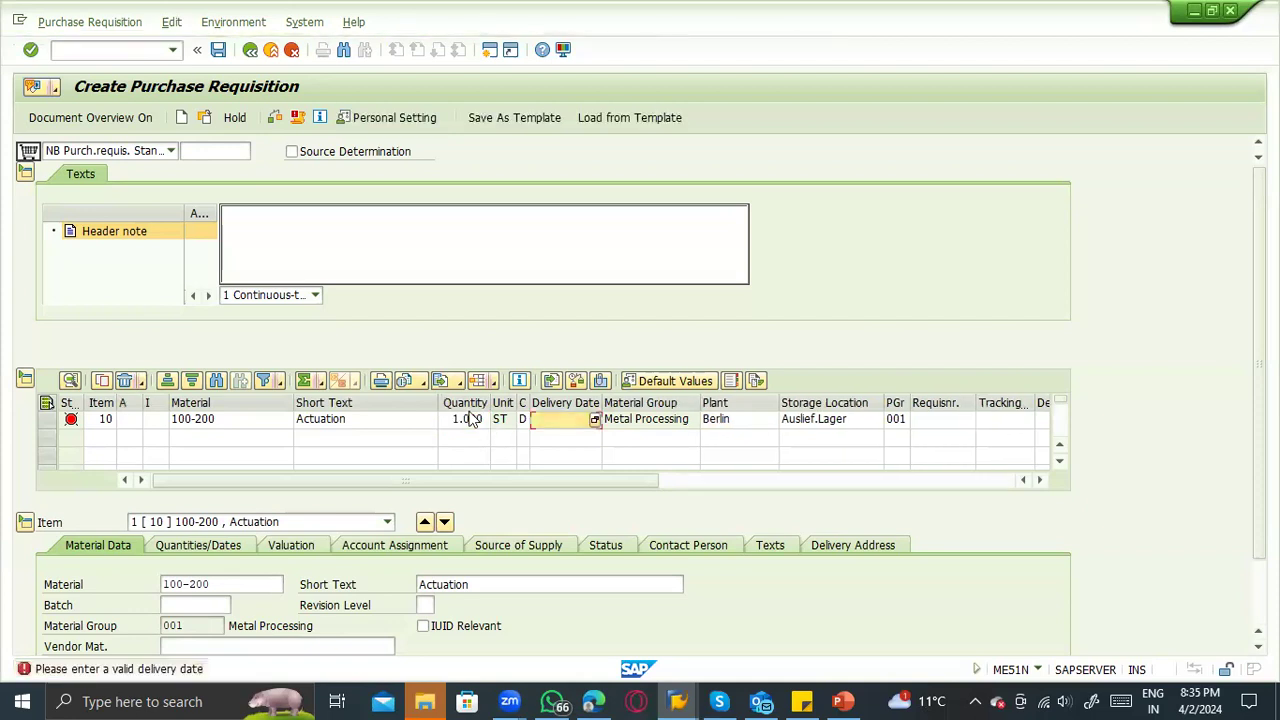
pyautogui.click(478, 419)
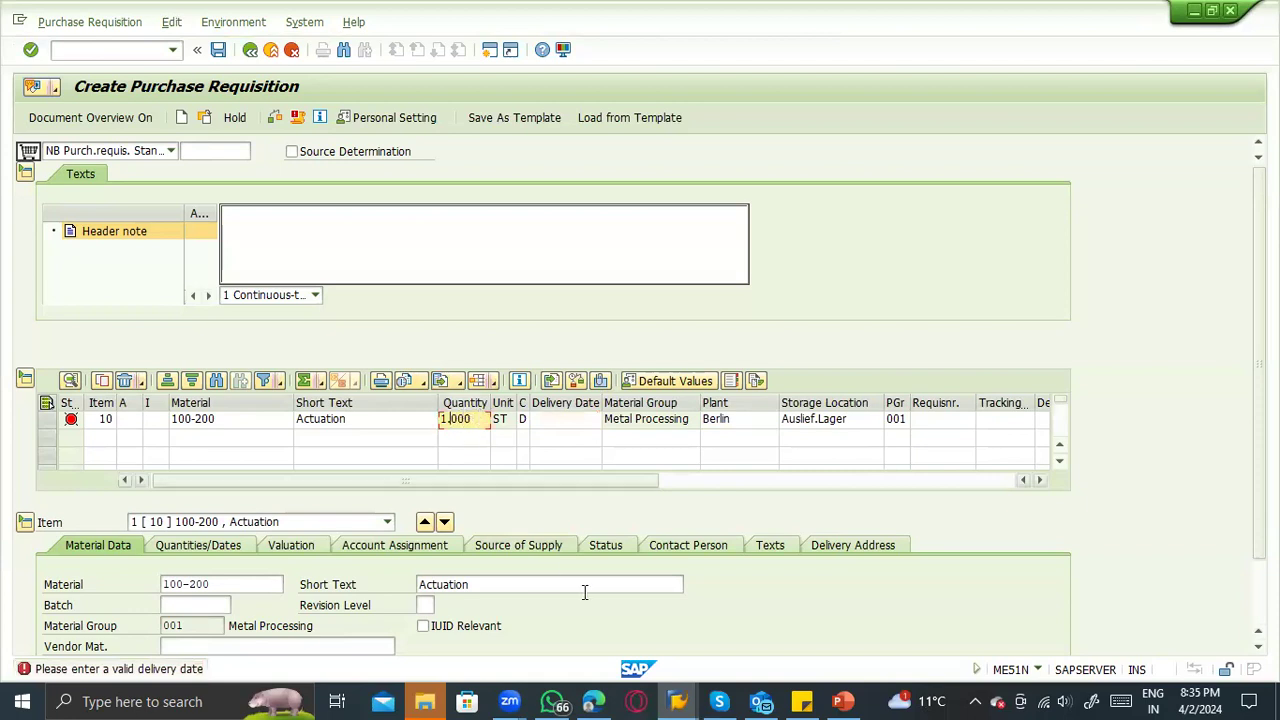
# Switch to PowerPoint, highlight the "When you need ?" question on slide 4, and return to the Create Purchase Requisition window in SAP.
pyautogui.click(843, 701)
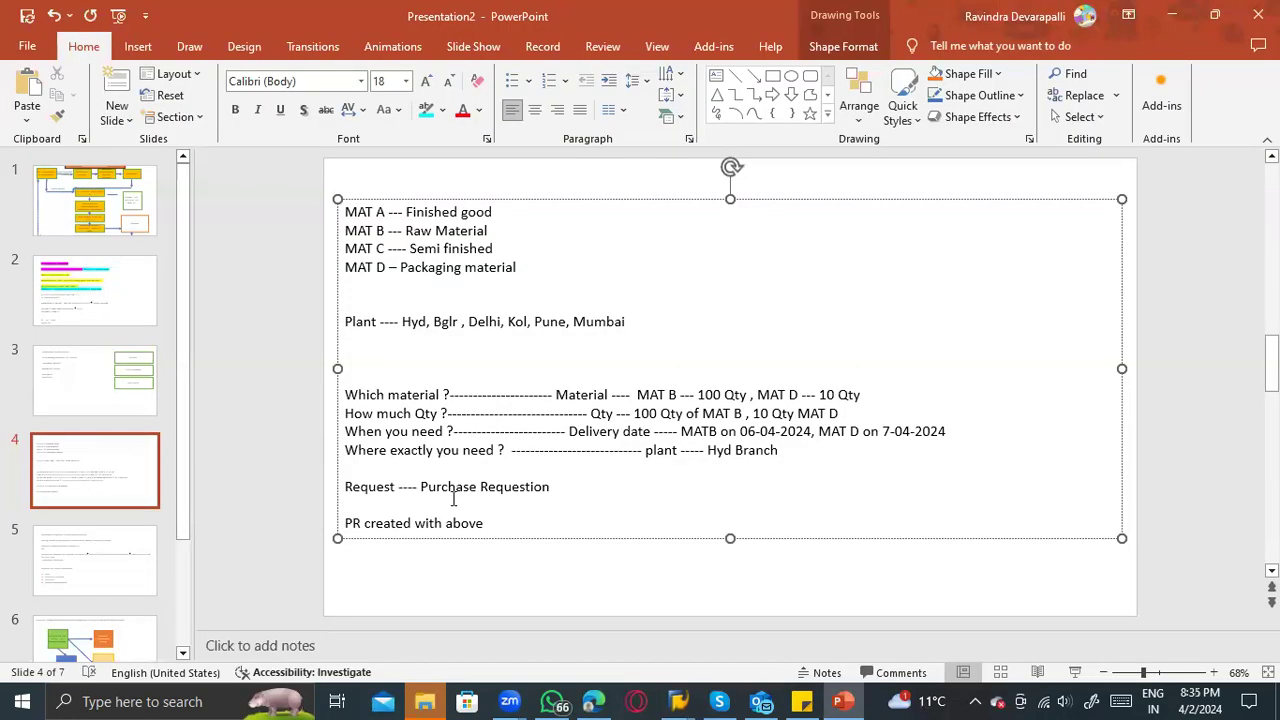
pyautogui.click(440, 416)
pyautogui.moveTo(567, 431); pyautogui.dragTo(345, 431)
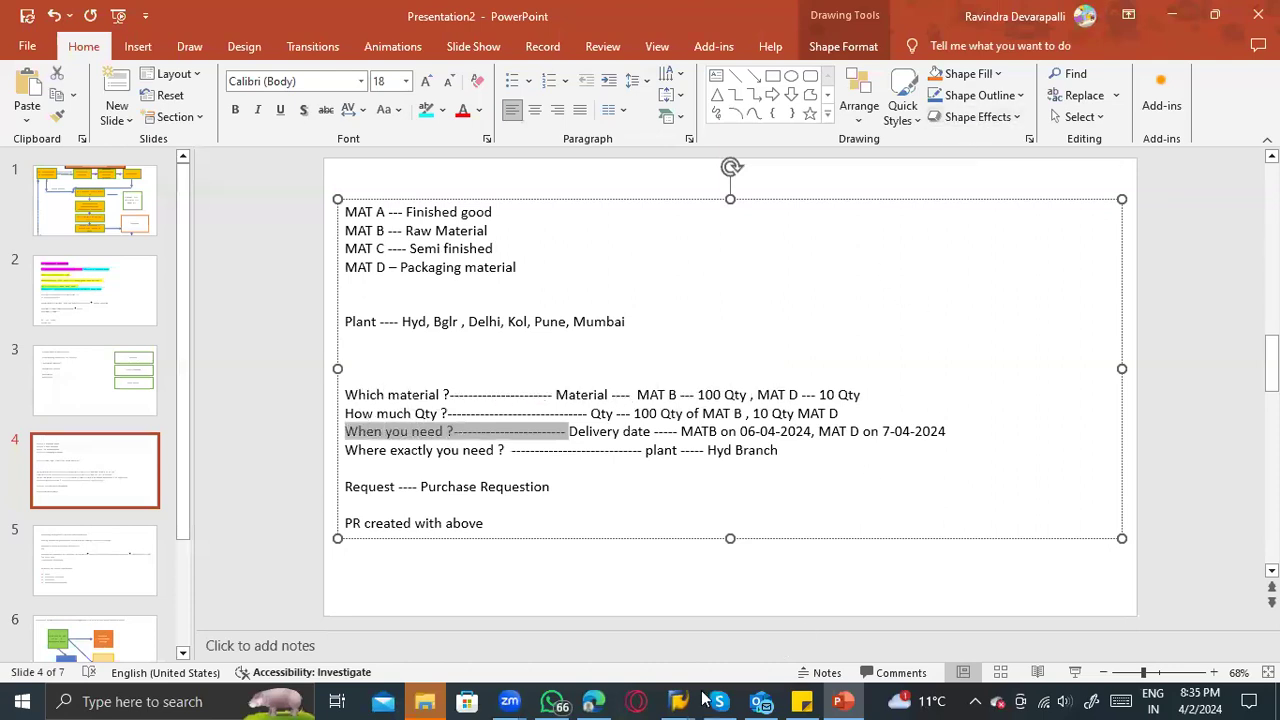
pyautogui.click(712, 596)
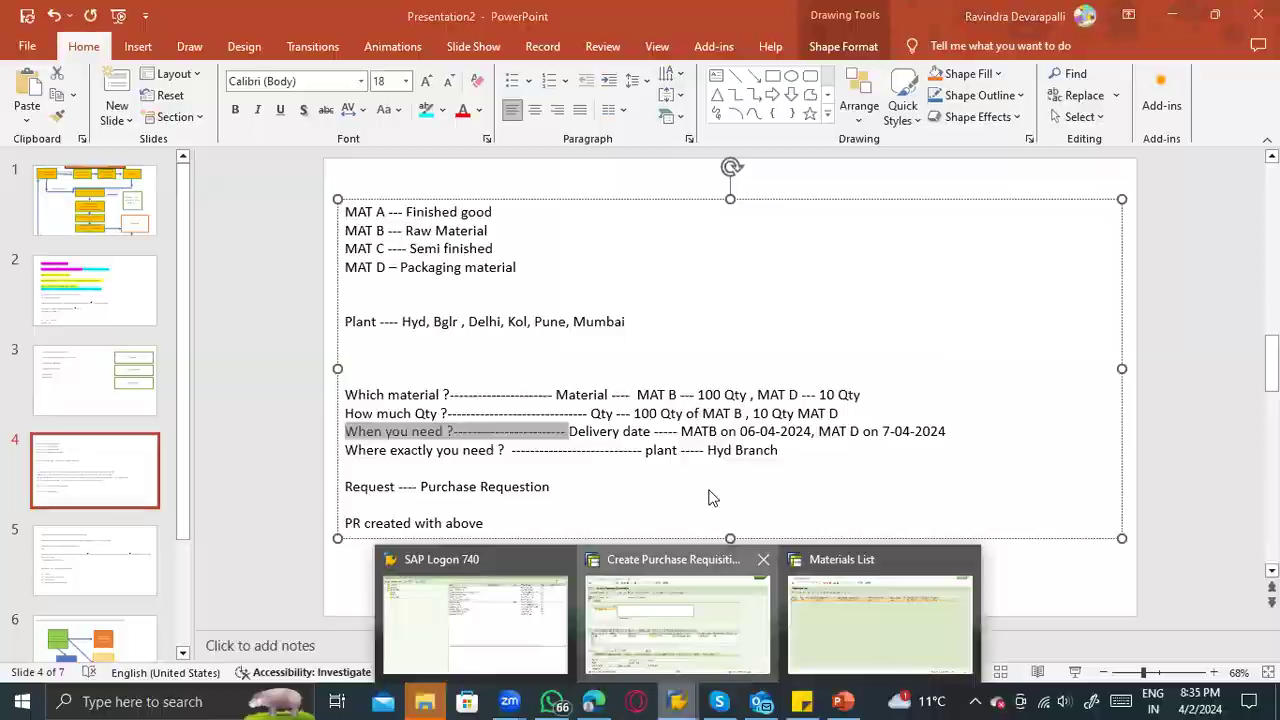
# Enter 07.04.2024 as the item's delivery date from the calendar, widen the Delivery Date column and highlight the date.
pyautogui.click(590, 422)
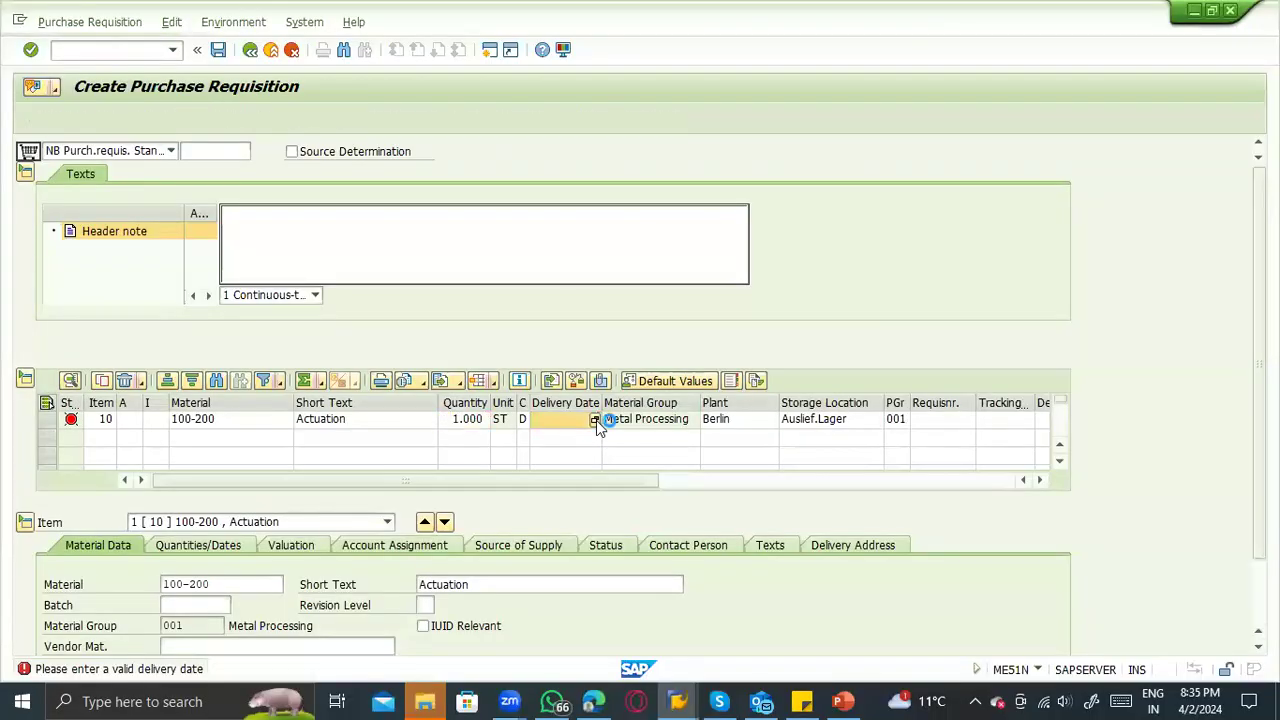
pyautogui.click(596, 420)
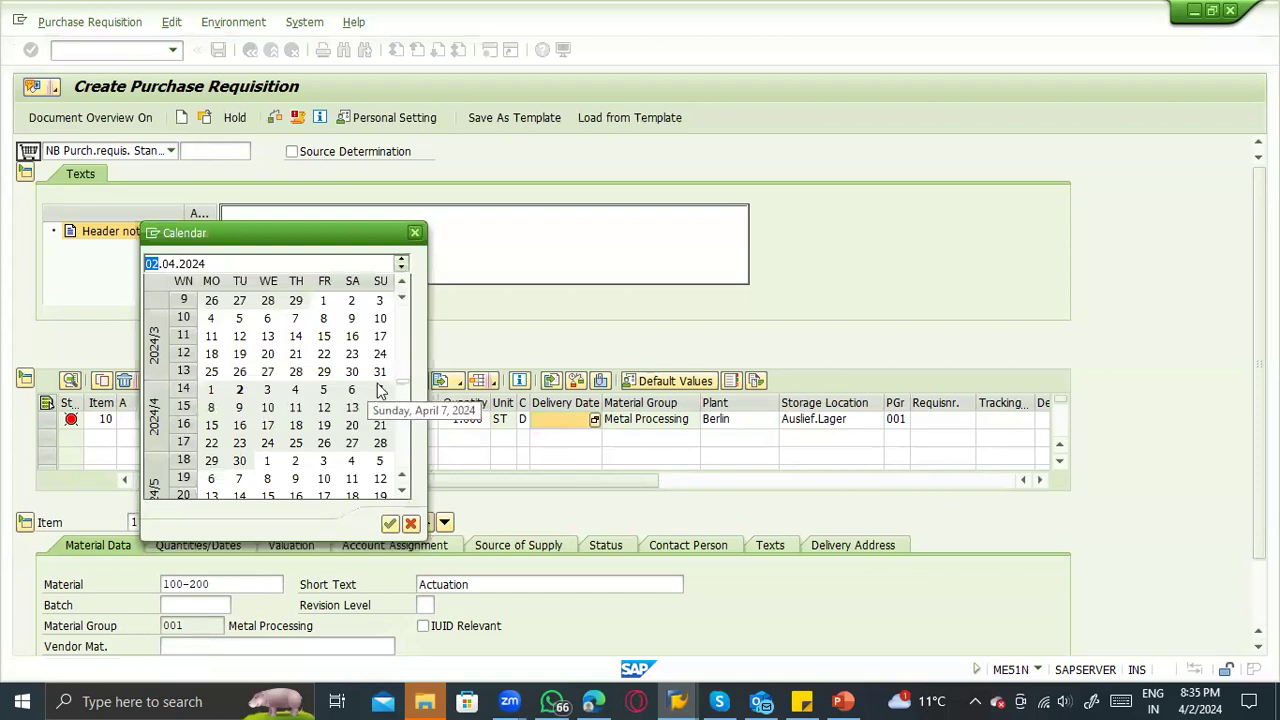
pyautogui.doubleClick(379, 391)
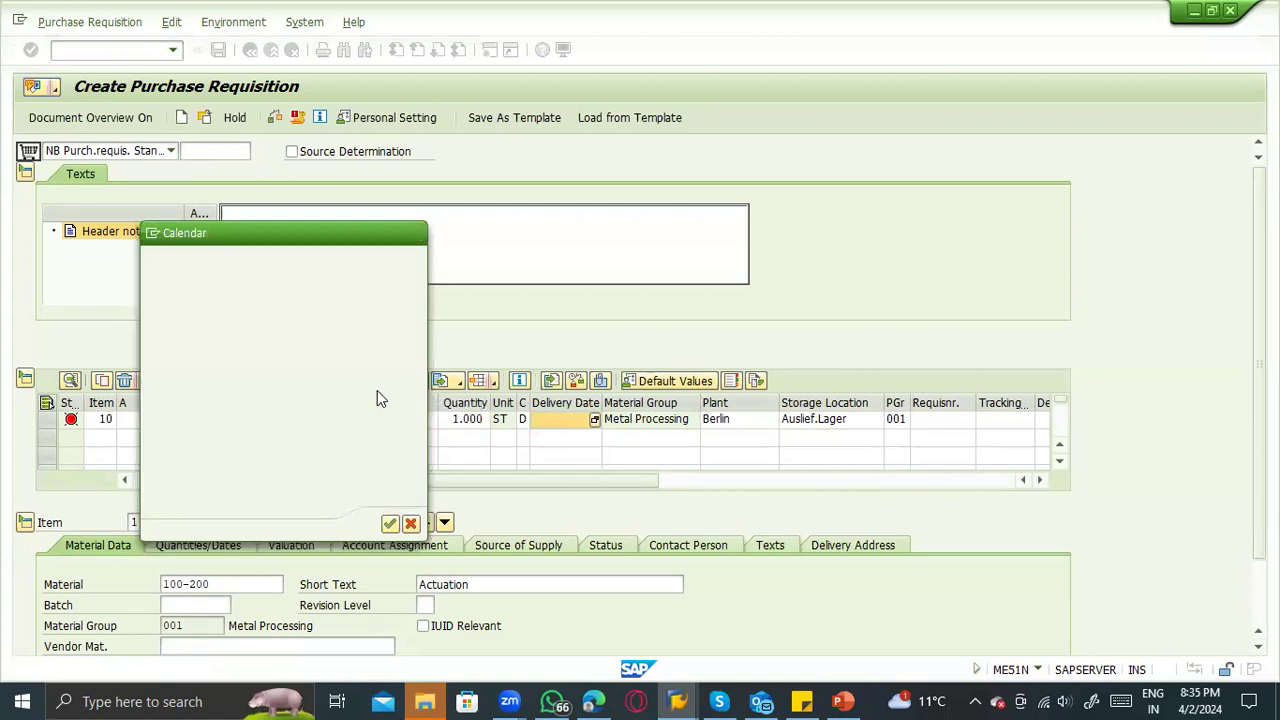
pyautogui.moveTo(600, 398); pyautogui.dragTo(648, 402)
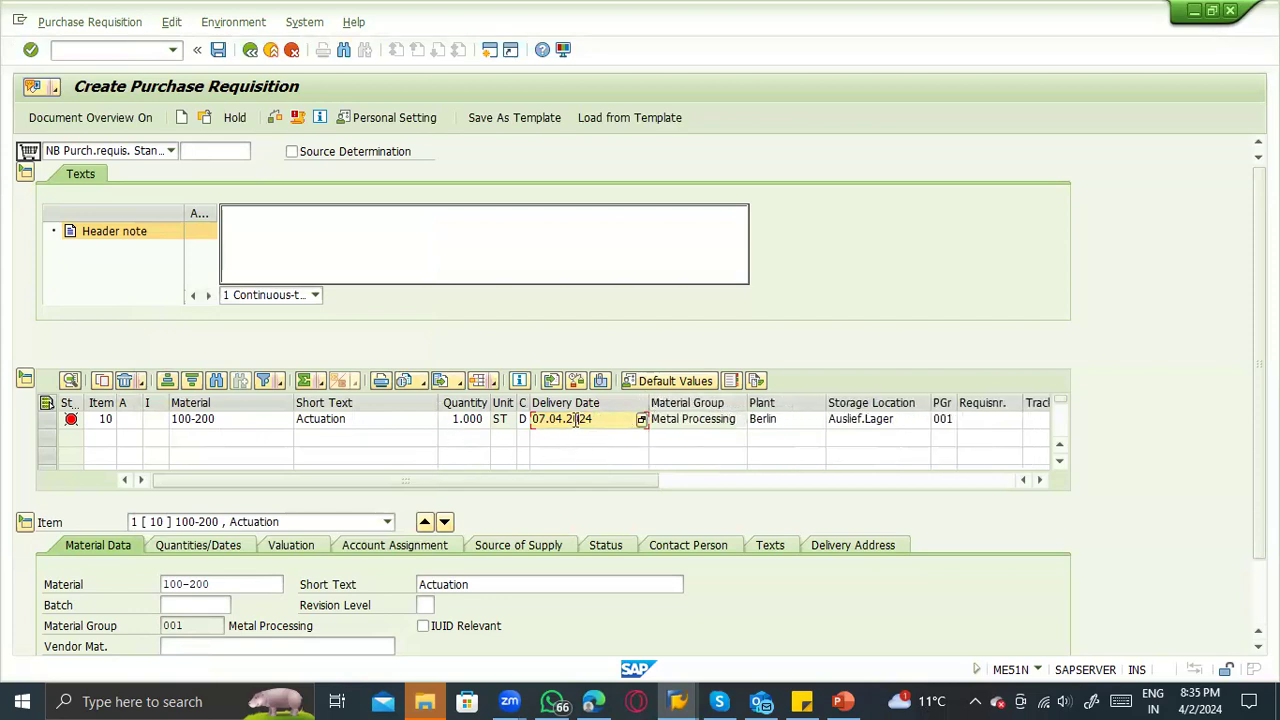
pyautogui.moveTo(596, 419); pyautogui.dragTo(529, 419)
pyautogui.moveTo(593, 421); pyautogui.dragTo(570, 424)
# Display the master record of material 100-200 and examine its MRP 1 view for plant 1100.
pyautogui.click(215, 425)
pyautogui.doubleClick(213, 421)
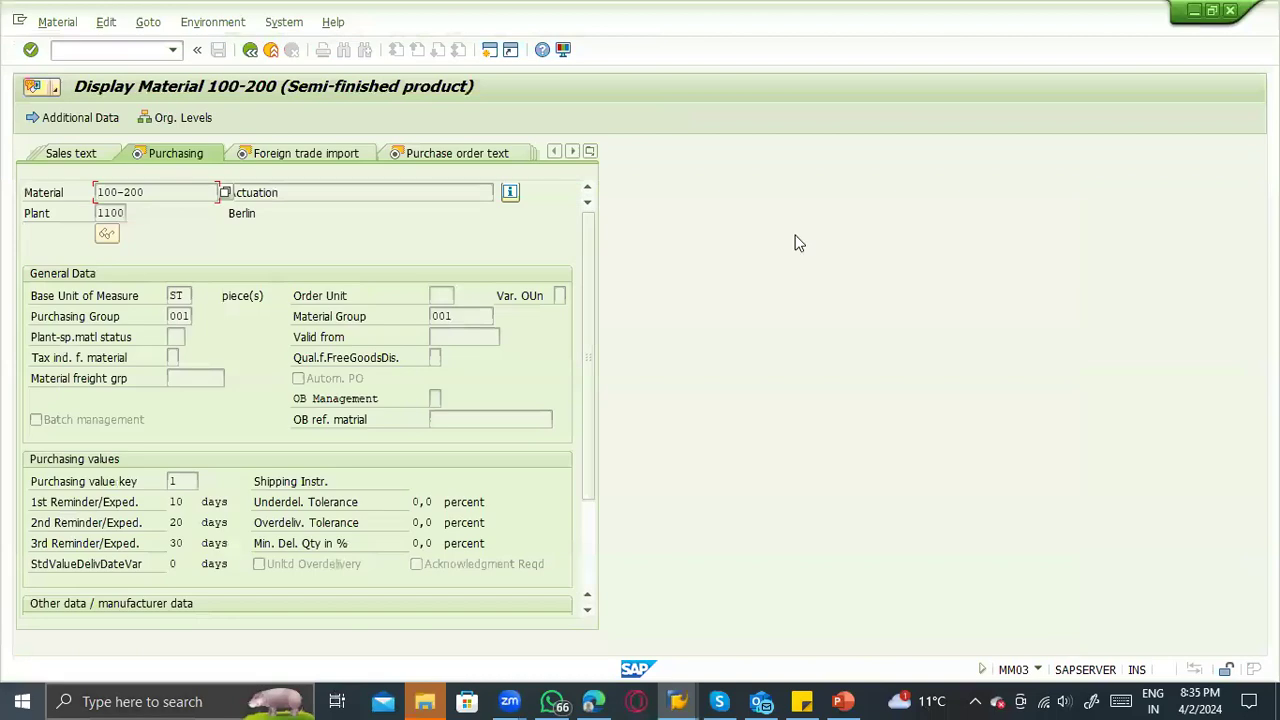
pyautogui.click(589, 151)
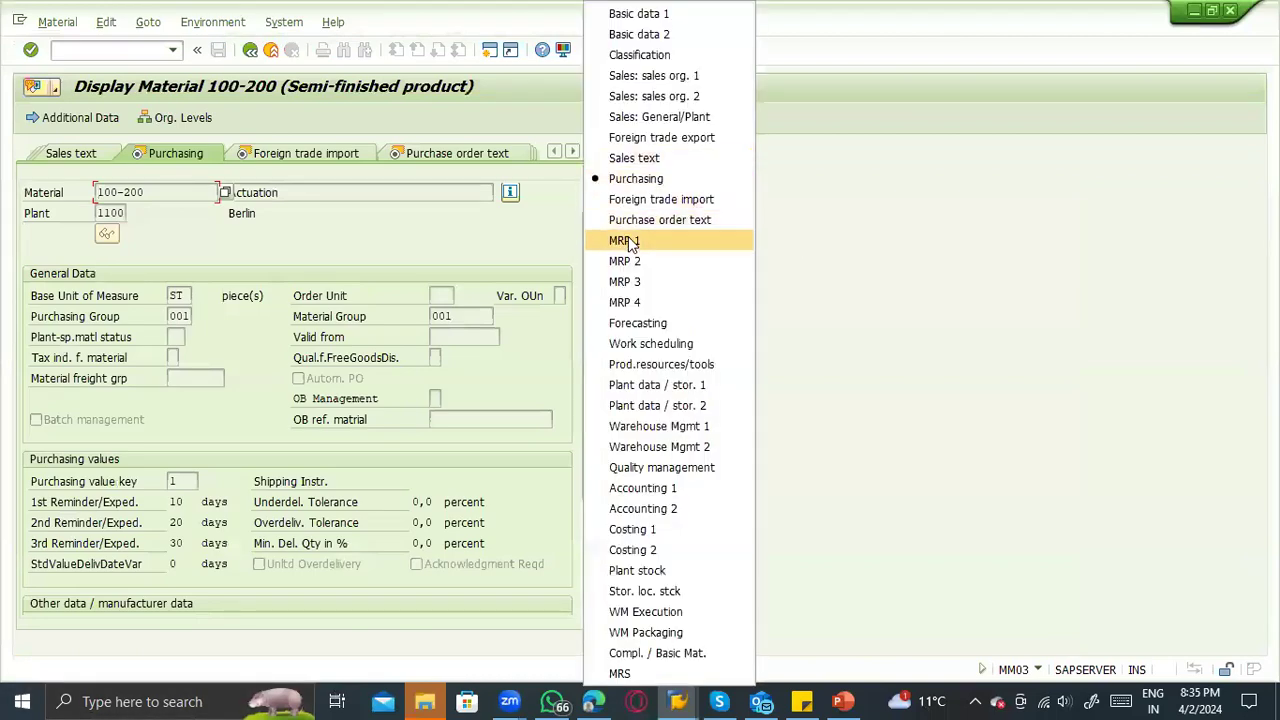
pyautogui.click(627, 243)
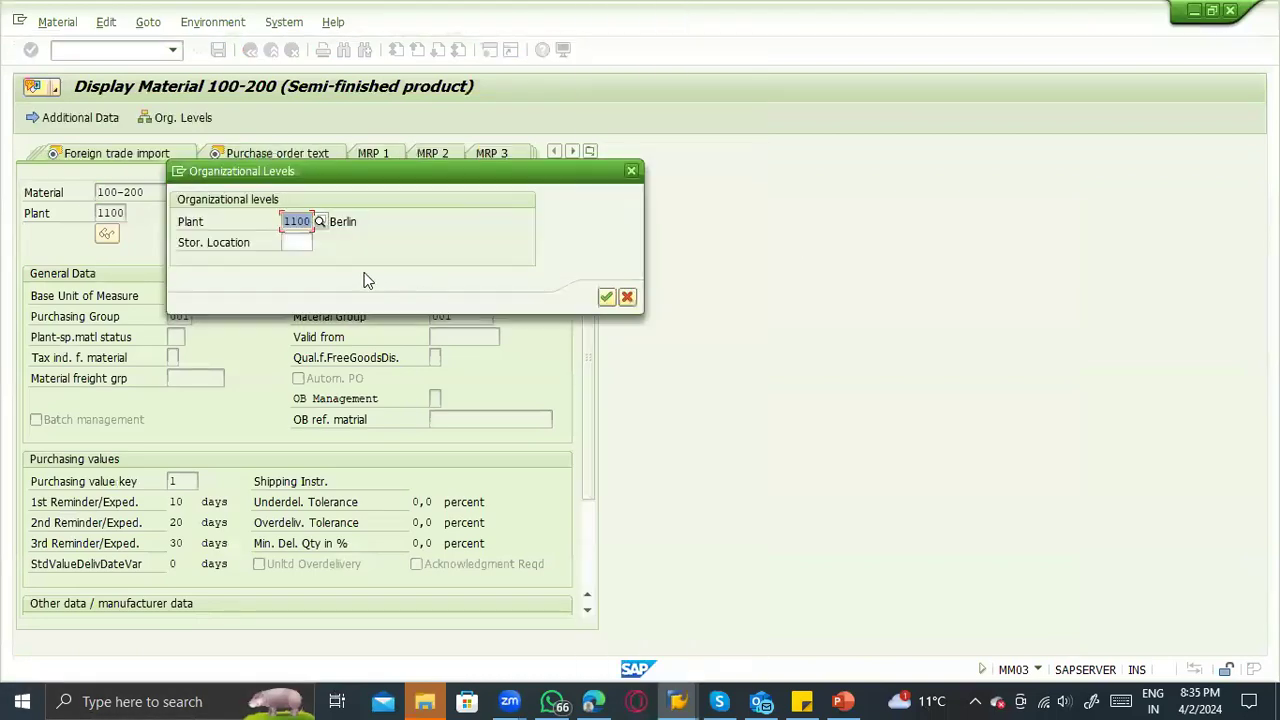
pyautogui.click(606, 297)
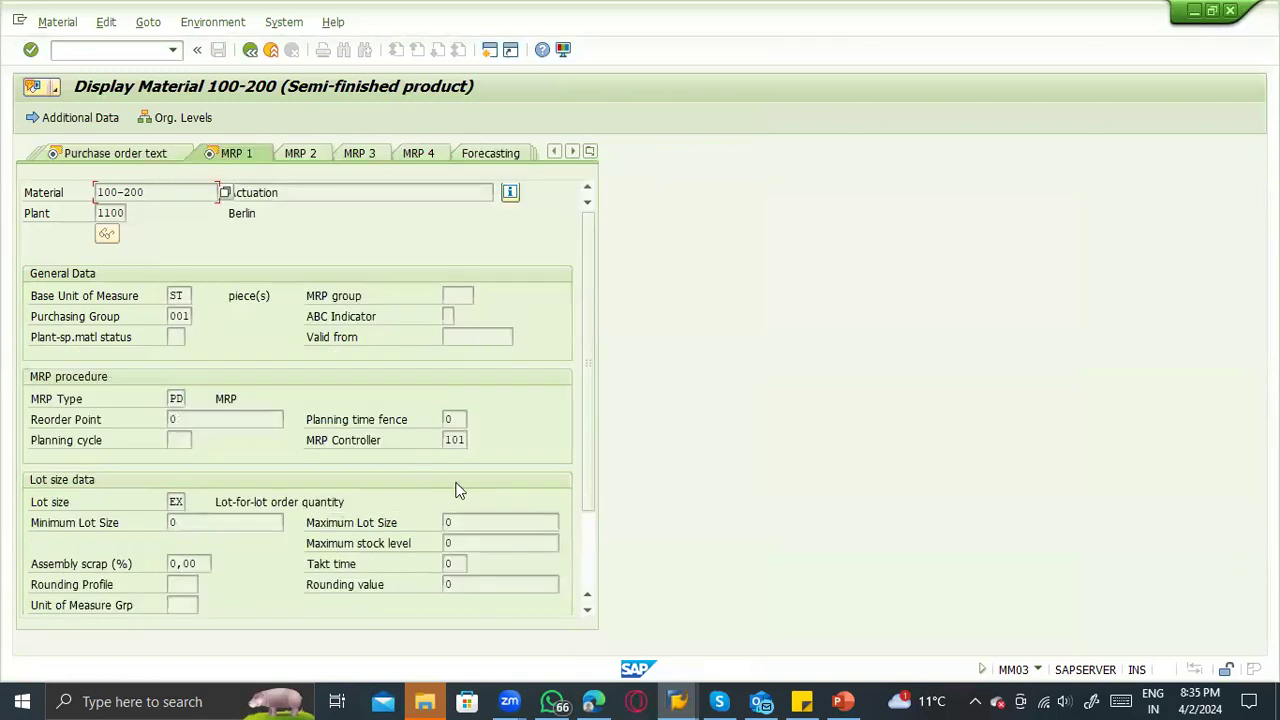
pyautogui.scroll(-3, 457, 491)
pyautogui.scroll(3, 339, 388)
# Check the in-house production, GR processing and planned delivery times in the MRP 2 view, and return to the purchase requisition.
pyautogui.click(310, 154)
pyautogui.click(177, 482)
pyautogui.click(178, 500)
pyautogui.click(181, 480)
pyautogui.click(175, 497)
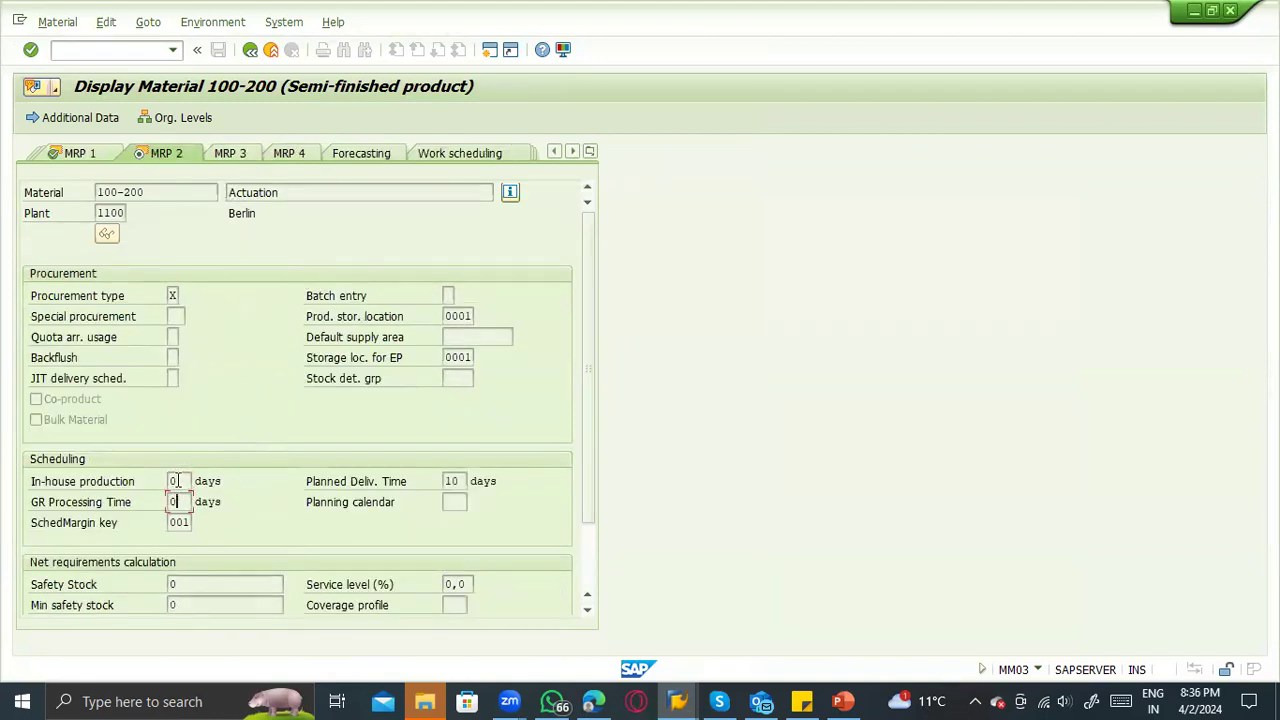
pyautogui.moveTo(462, 481); pyautogui.dragTo(429, 480)
pyautogui.click(452, 481)
pyautogui.moveTo(464, 483); pyautogui.dragTo(433, 481)
pyautogui.click(250, 49)
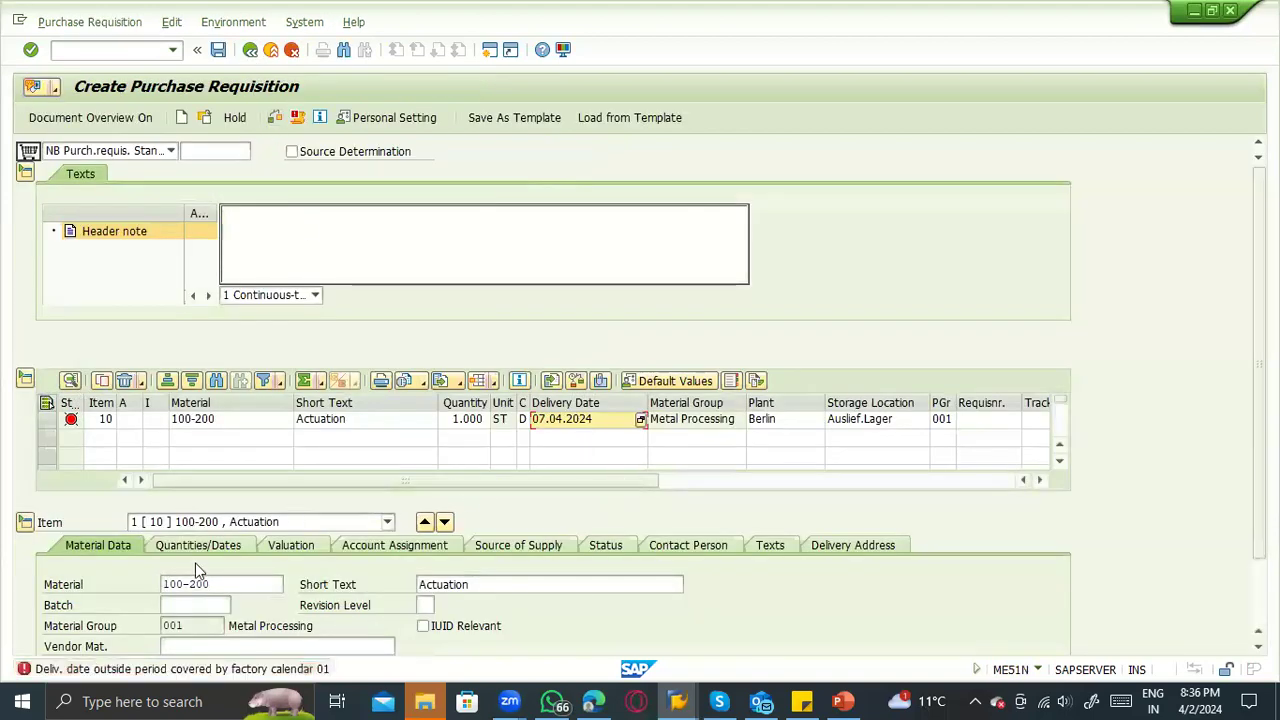
# Read the details of the delivery date error message, highlight the factory calendar number, and close the details.
pyautogui.click(140, 673)
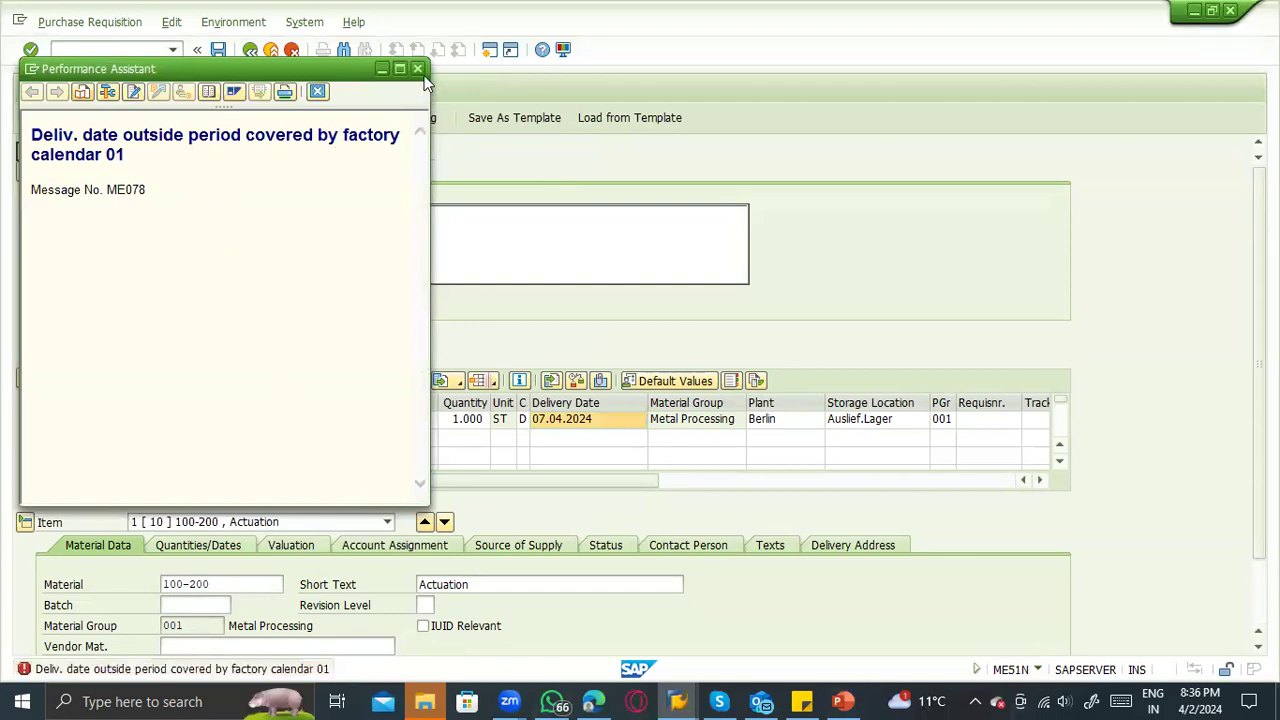
pyautogui.moveTo(124, 154); pyautogui.dragTo(101, 154)
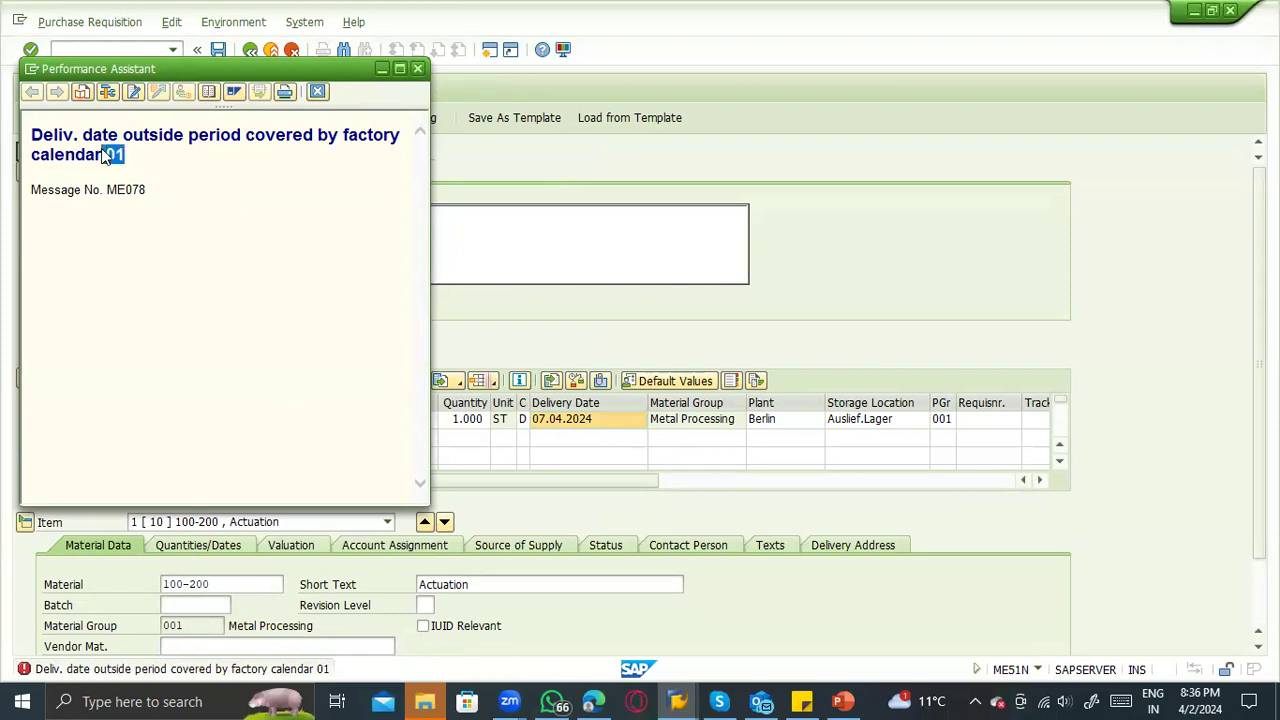
pyautogui.click(417, 68)
# Clear the item's delivery date and pick 2 April 2024 from the calendar instead.
pyautogui.click(559, 416)
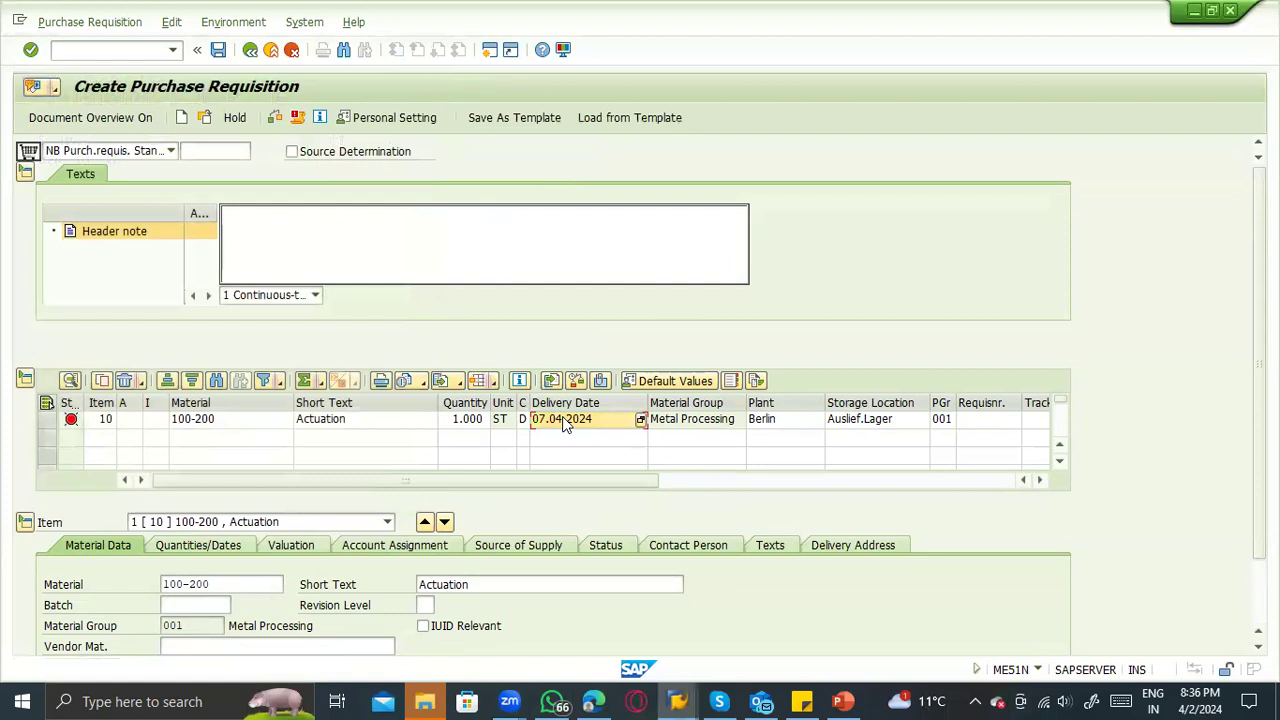
pyautogui.click(640, 420)
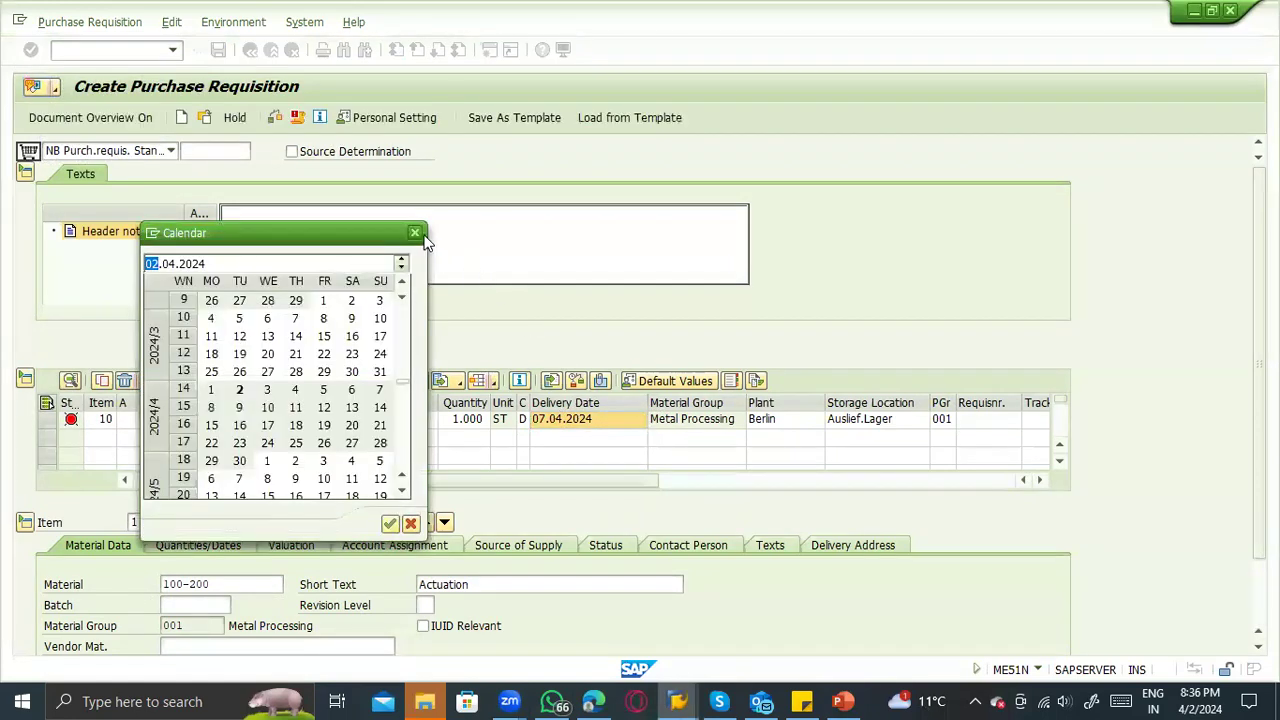
pyautogui.click(416, 235)
pyautogui.click(588, 420)
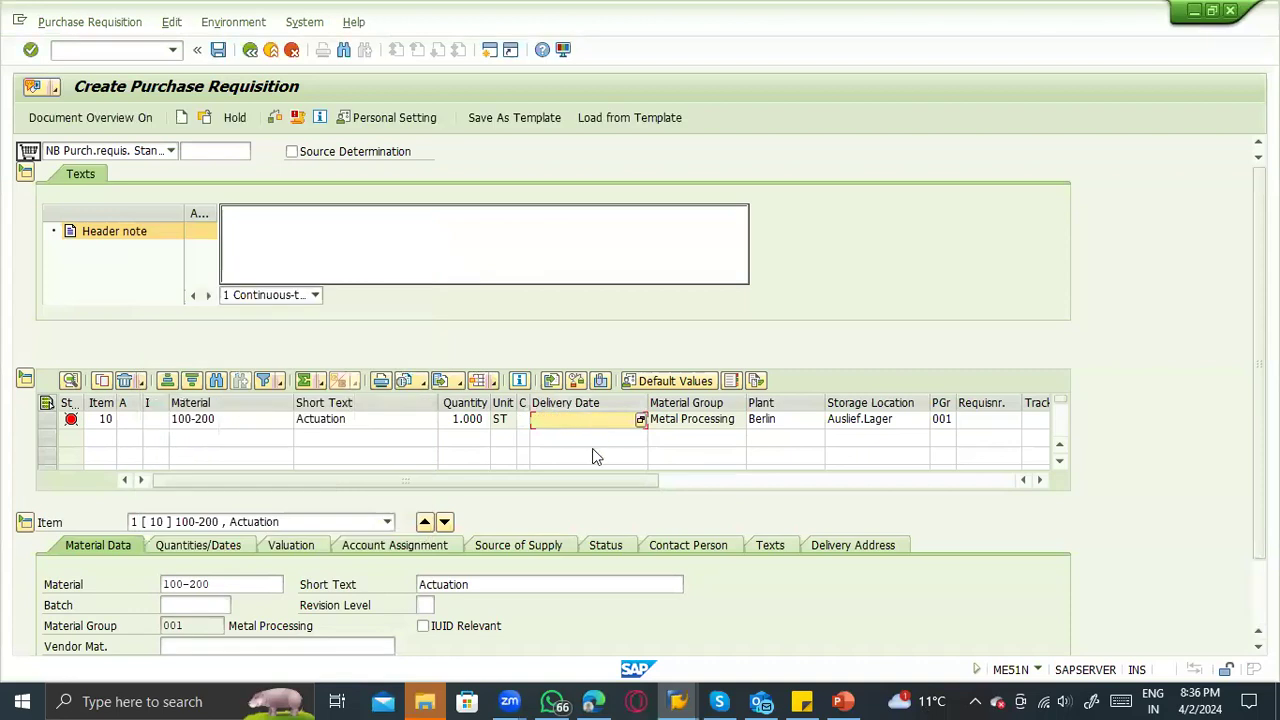
pyautogui.click(641, 420)
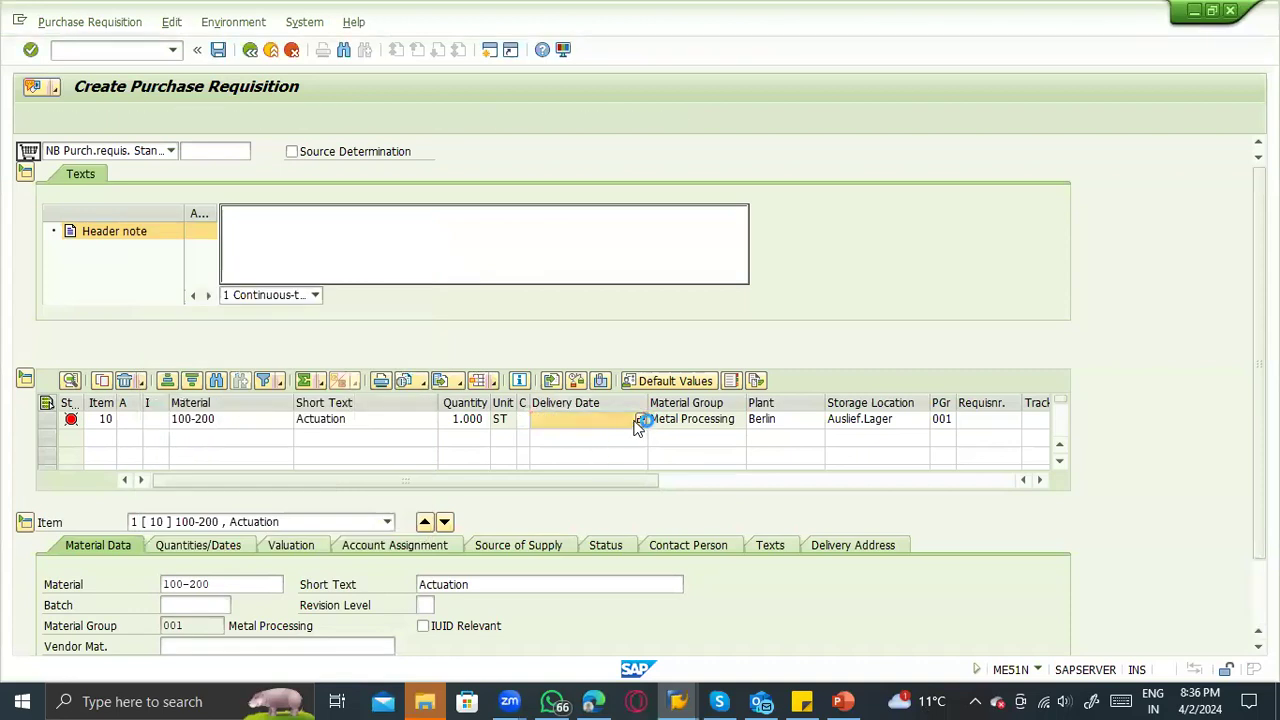
pyautogui.doubleClick(244, 391)
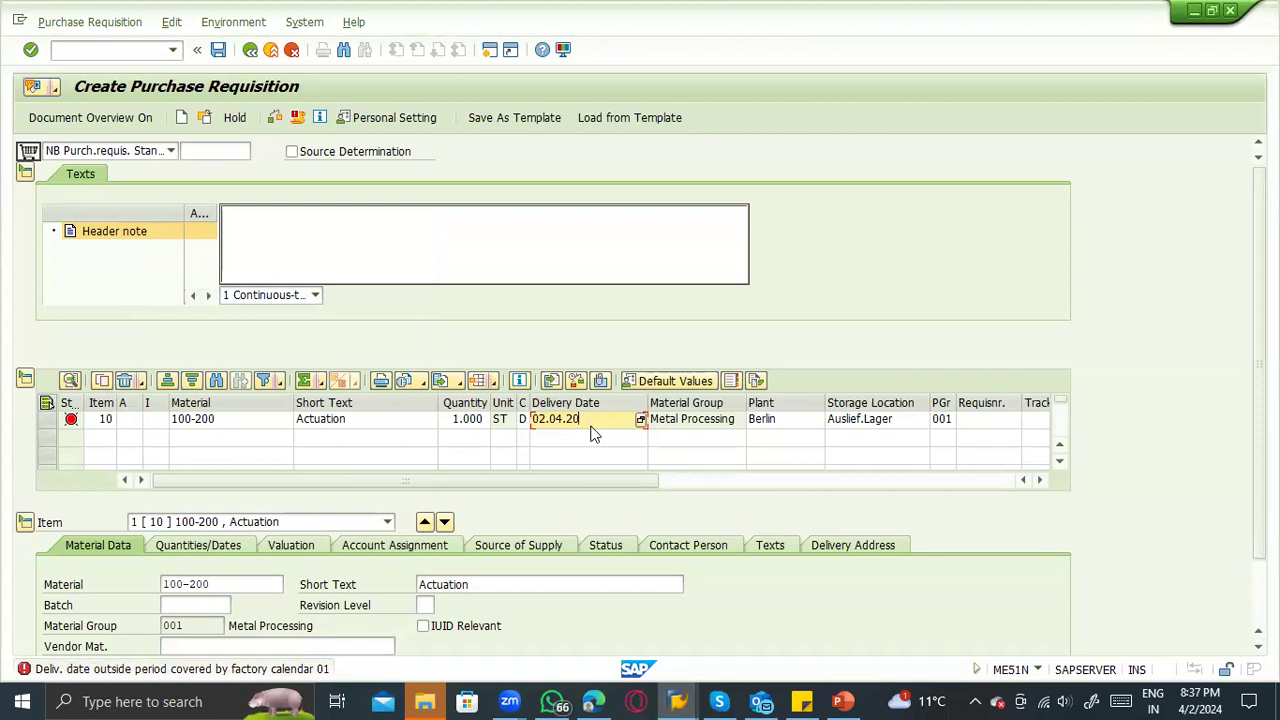
# Try the delivery dates 02.04.2020 and 02.04.2023 for the requisition item.
pyautogui.press('Return')
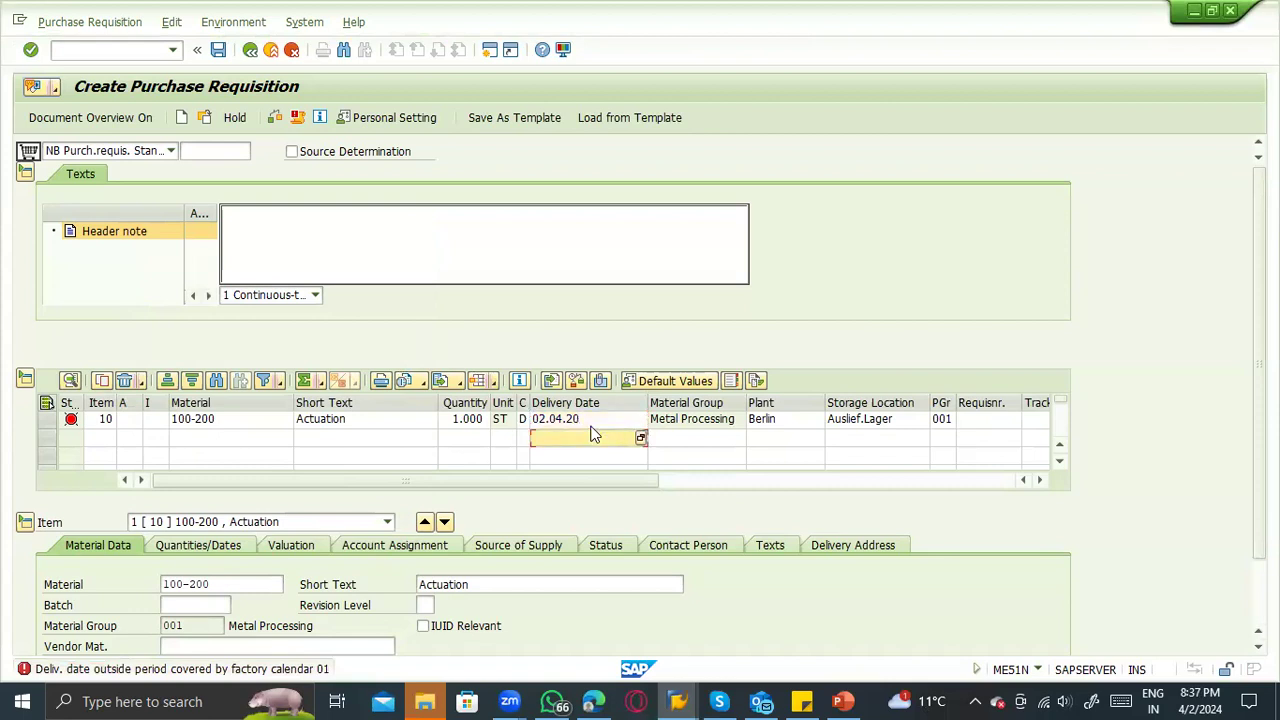
pyautogui.click(595, 418)
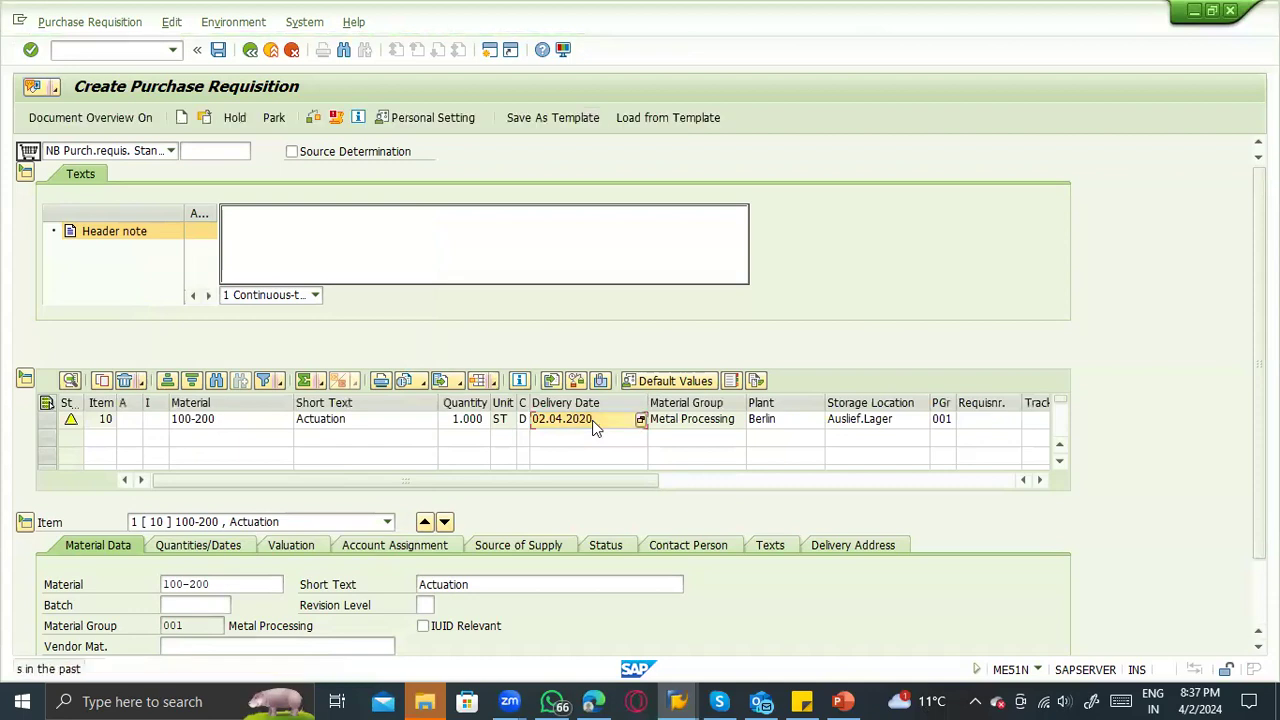
pyautogui.press('Return')
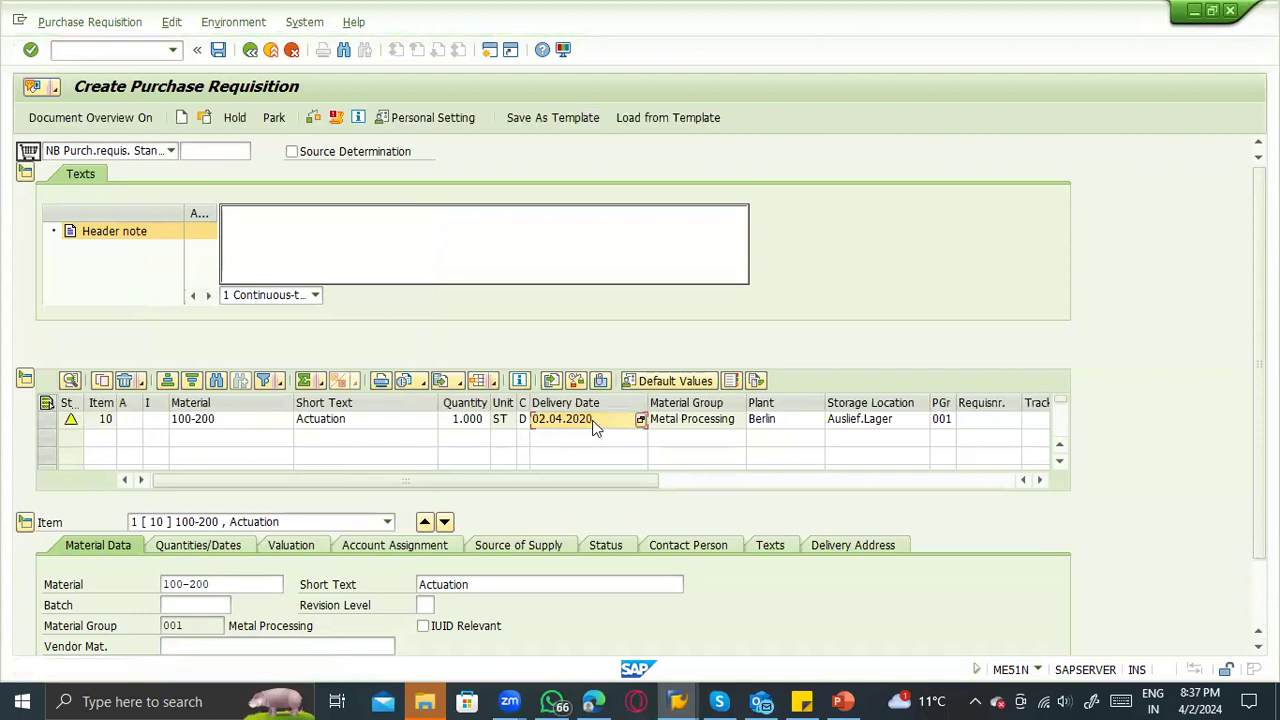
pyautogui.press('BackSpace')
pyautogui.press('BackSpace')
pyautogui.write('23')
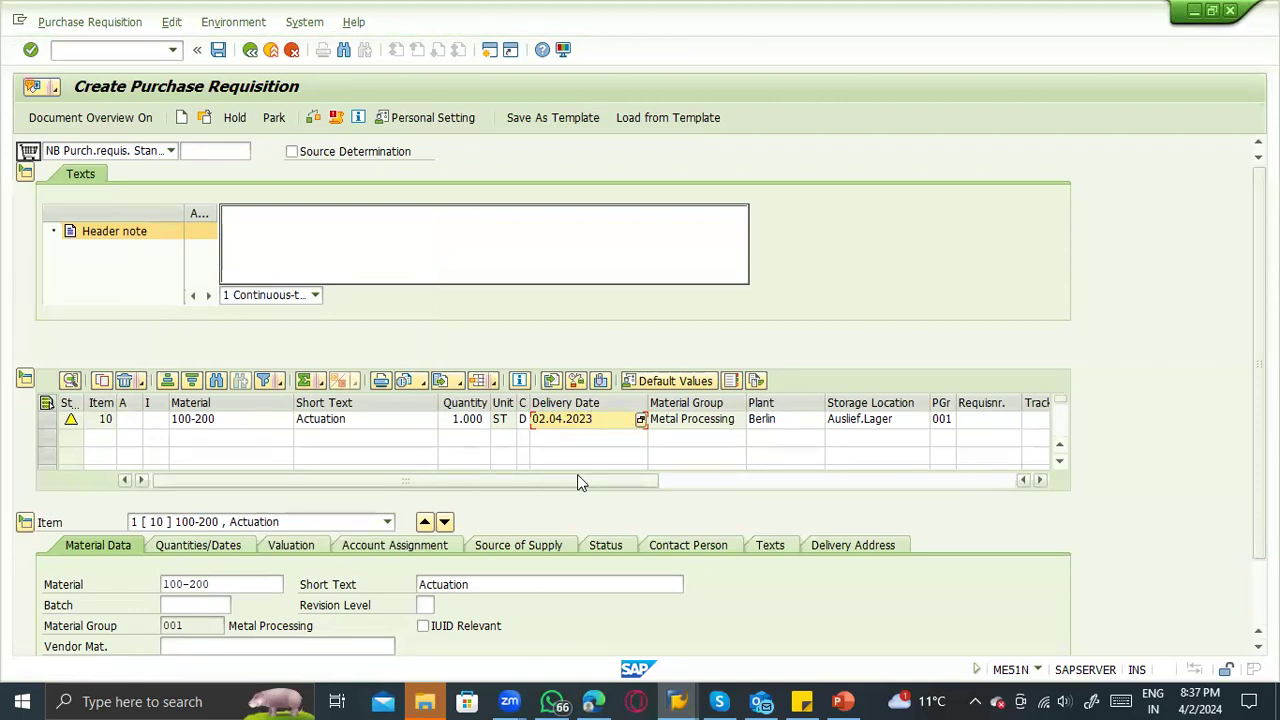
pyautogui.press('Return')
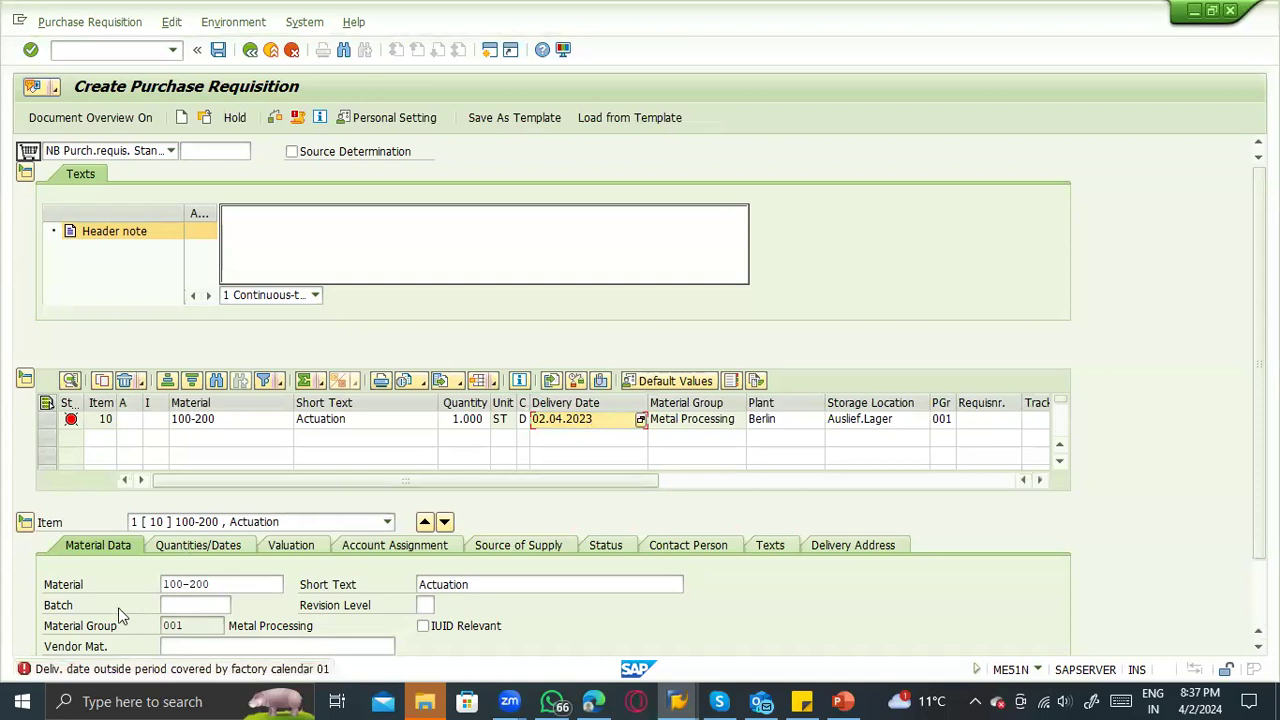
# Read the details of the factory calendar error, close them, and leave the purchase requisition without saving.
pyautogui.doubleClick(250, 668)
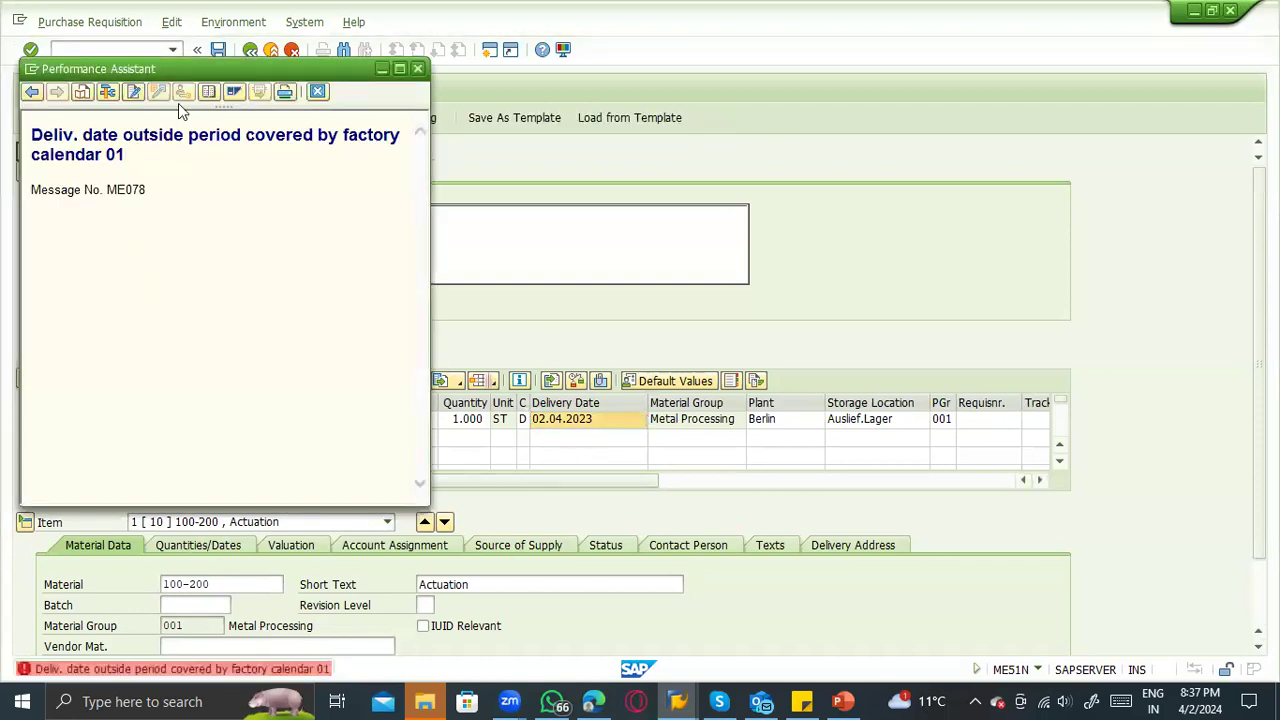
pyautogui.click(418, 69)
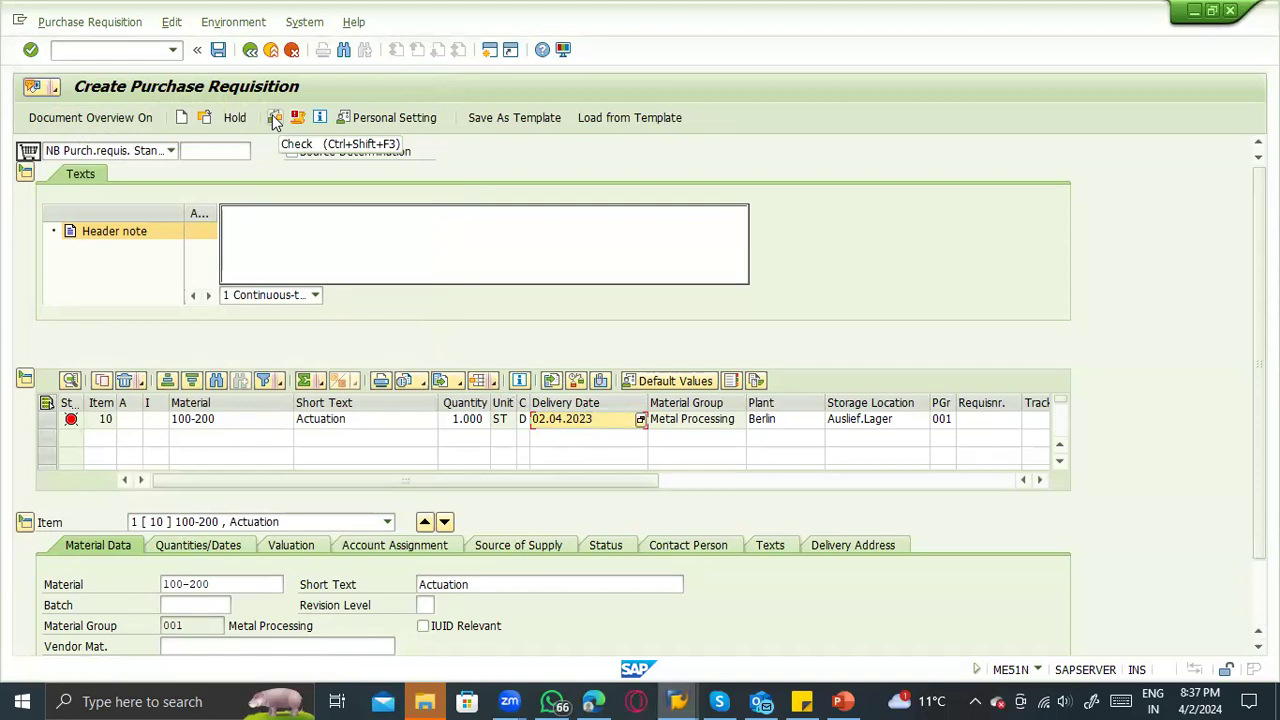
pyautogui.click(270, 49)
pyautogui.click(331, 345)
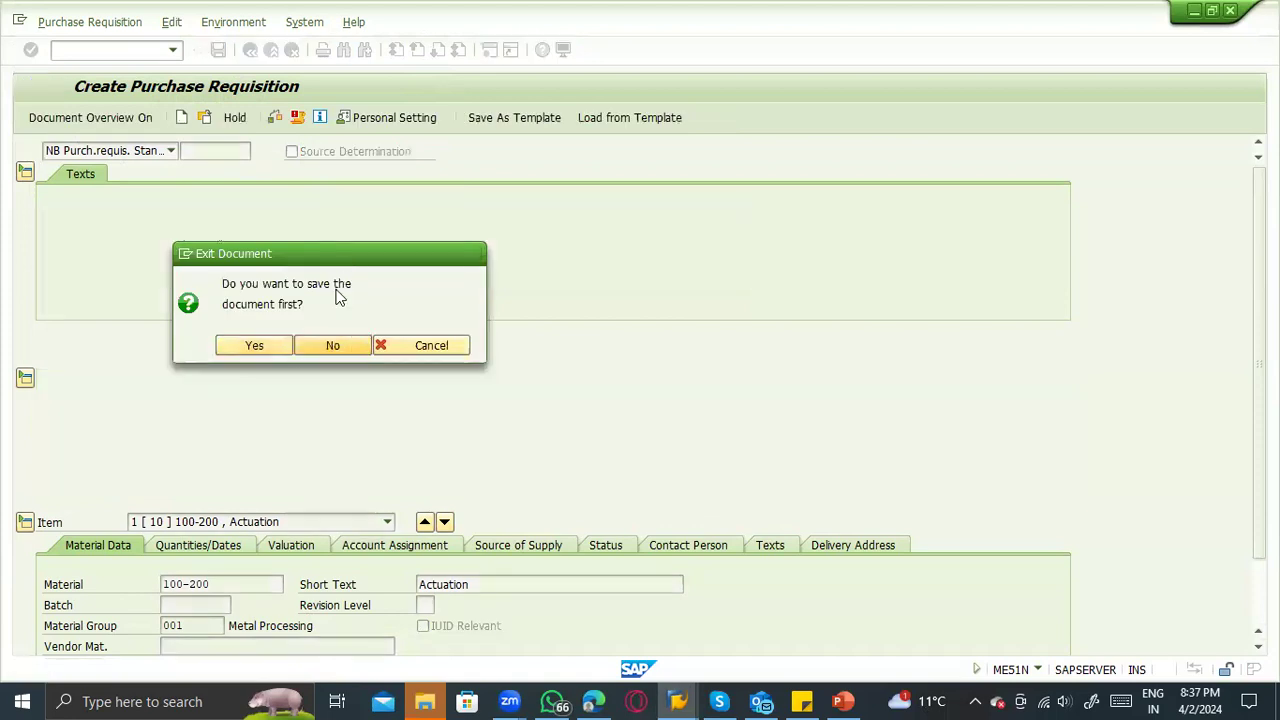
# Run transaction spro and open the SAP Customizing Implementation Guide.
pyautogui.click(108, 49)
pyautogui.write('spro')
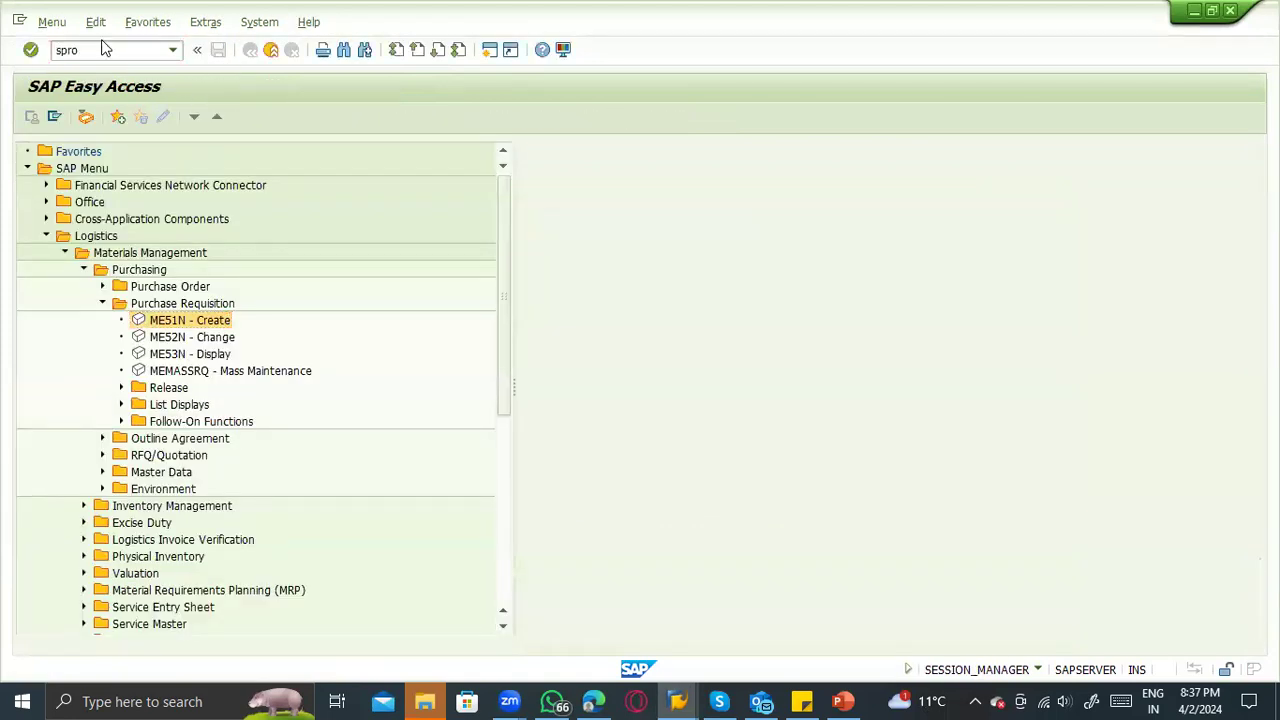
pyautogui.press('Return')
pyautogui.click(109, 124)
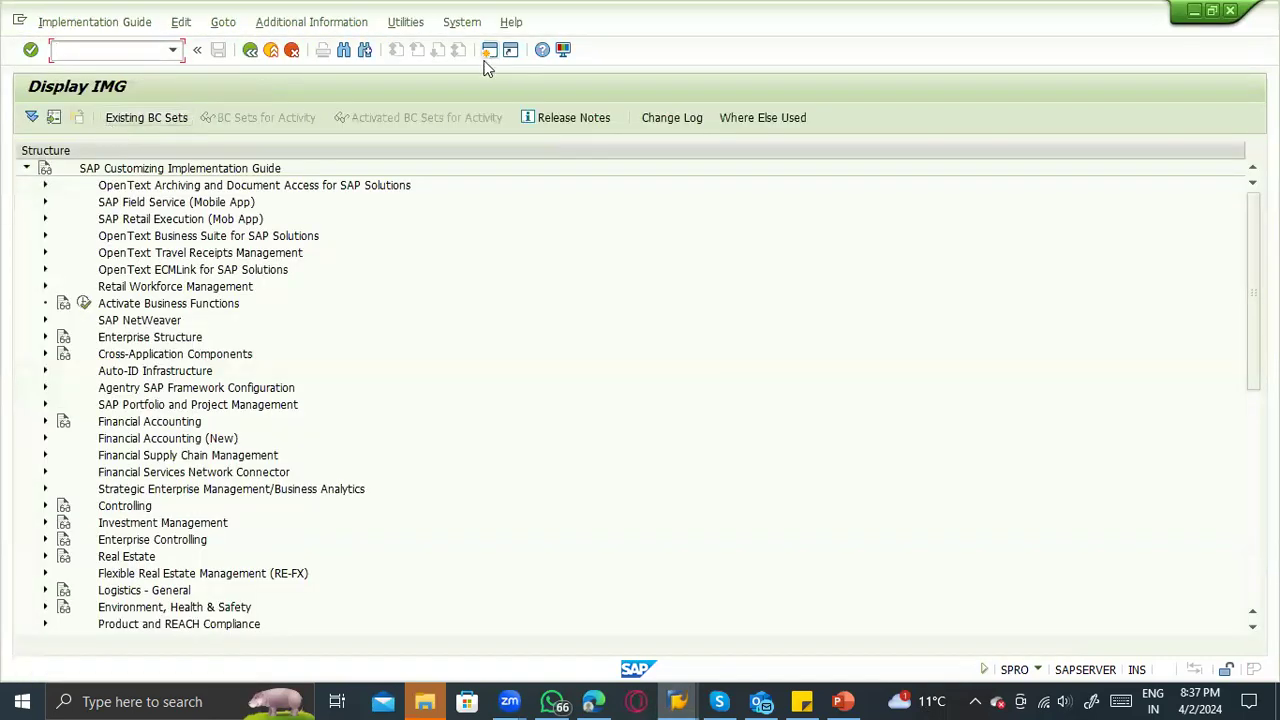
# Search the Implementation Guide structure for the factory calendar.
pyautogui.click(343, 50)
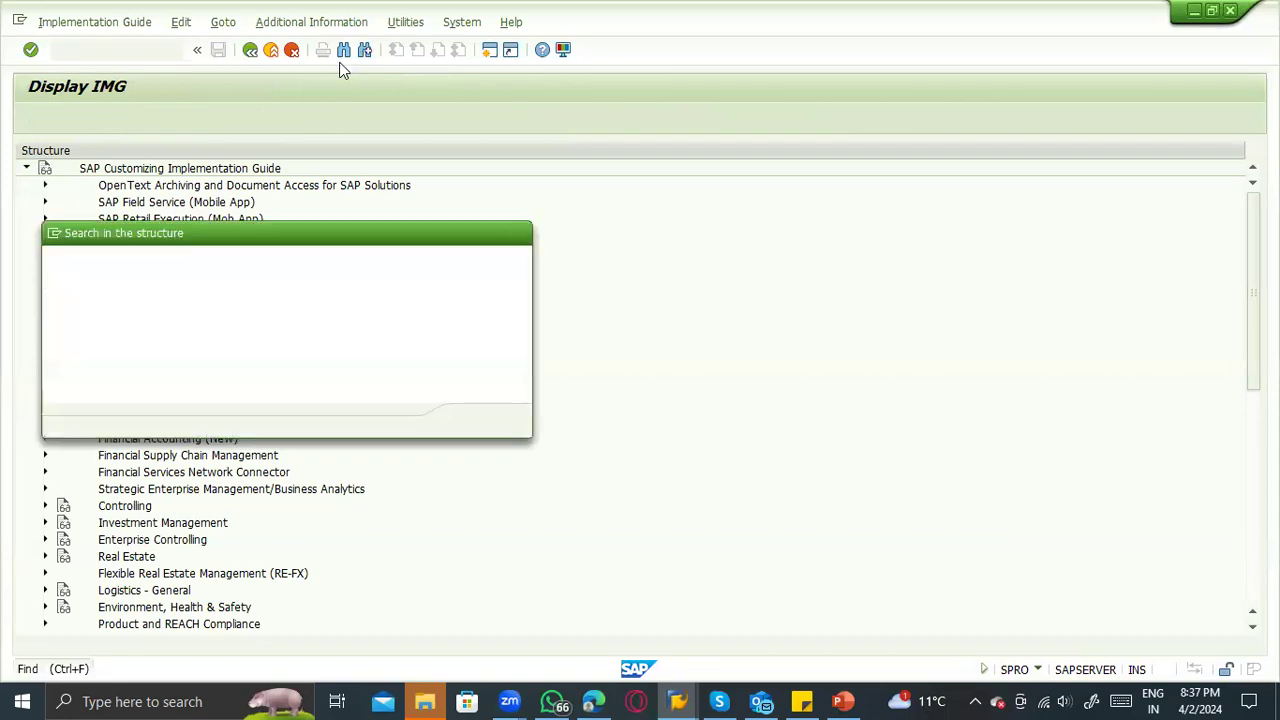
pyautogui.write('factr')
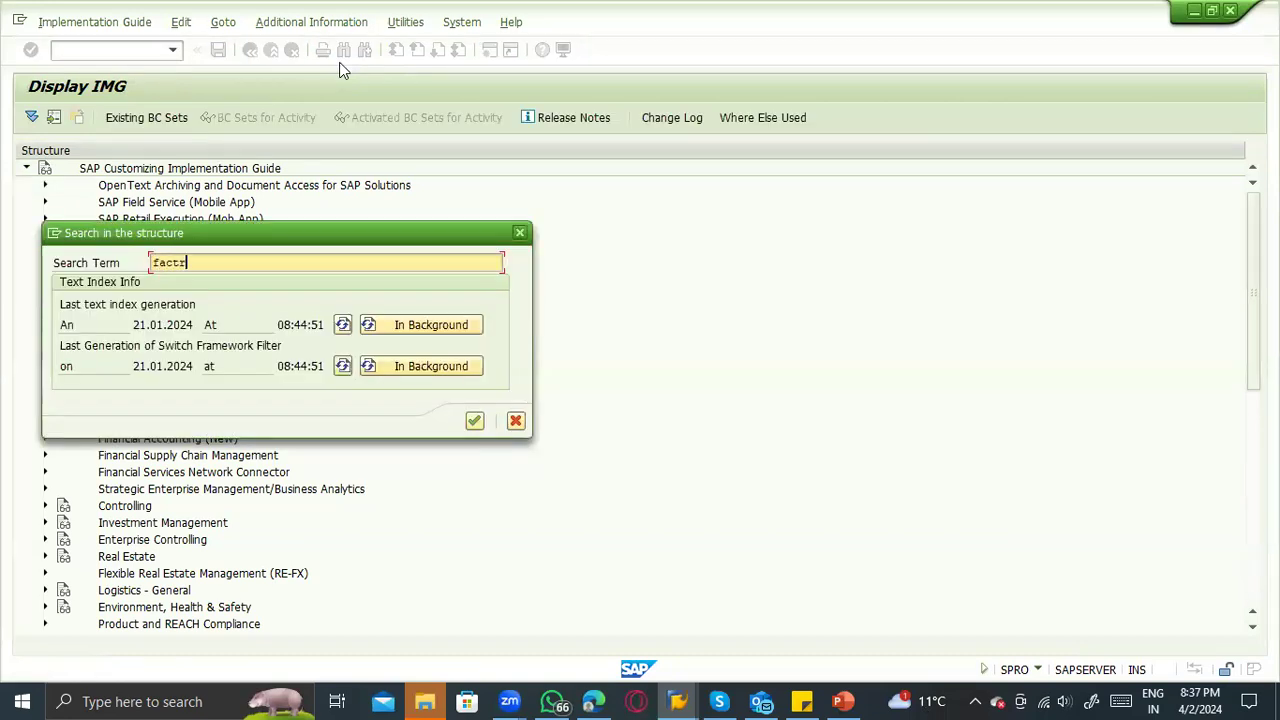
pyautogui.write('tor')
pyautogui.press('Return')
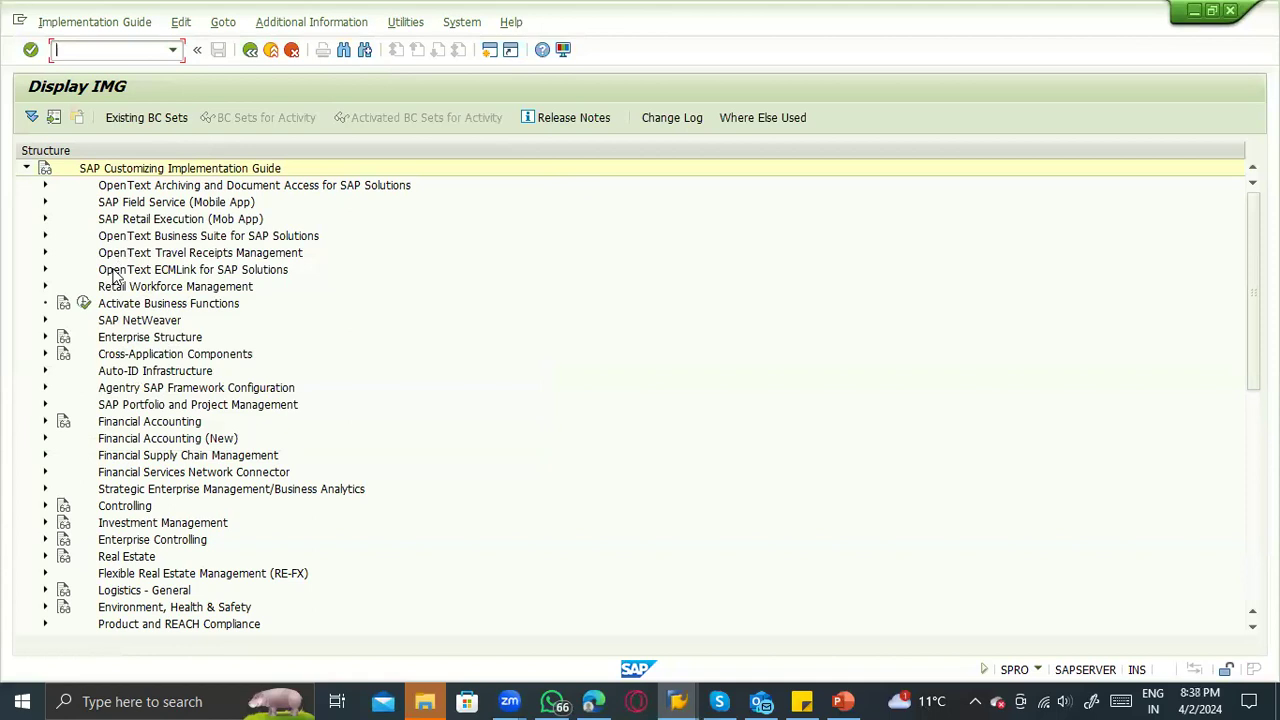
# Open the Define Plant activity under Enterprise Structure, Definition, Logistics - General in the Implementation Guide.
pyautogui.scroll(-1, 145, 350)
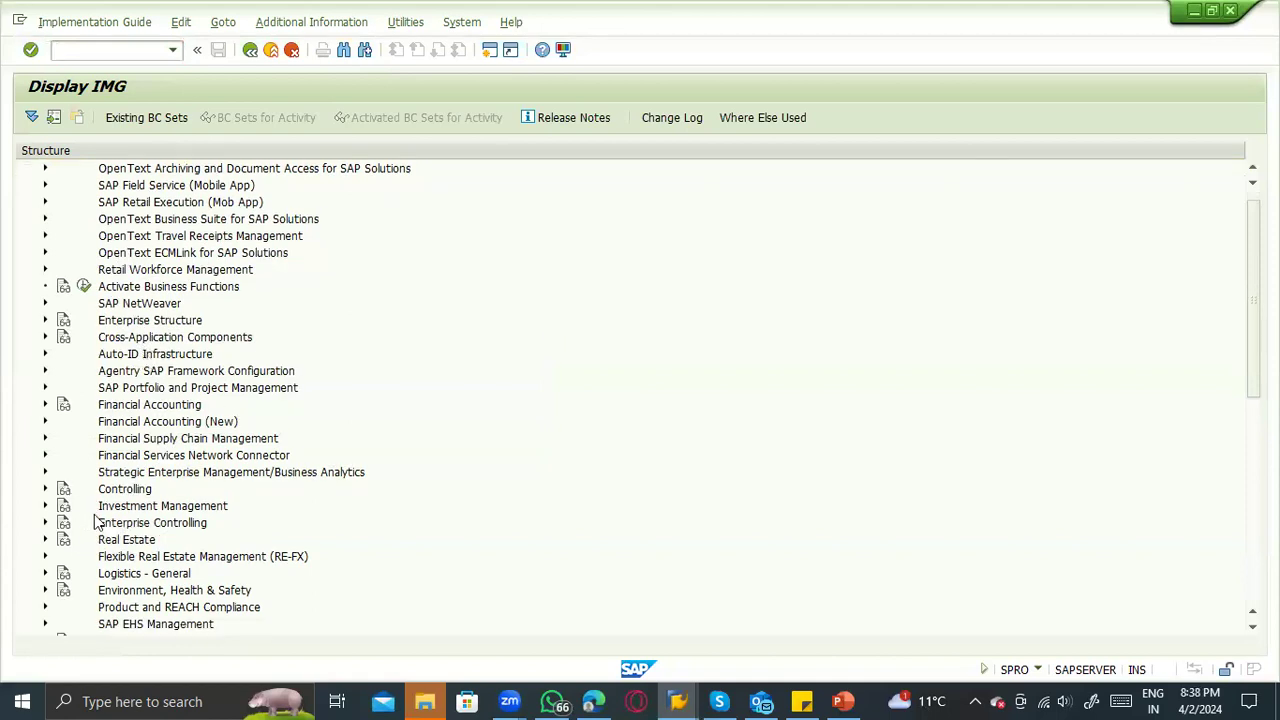
pyautogui.click(43, 320)
pyautogui.click(64, 354)
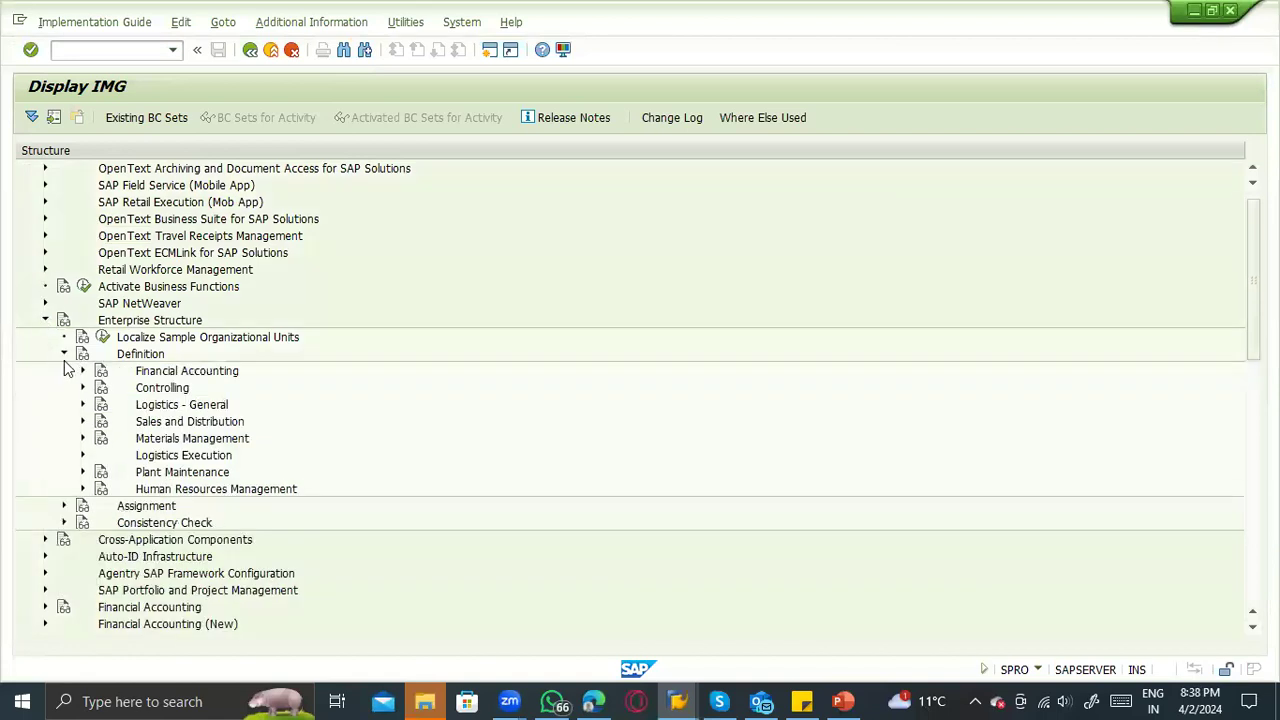
pyautogui.click(83, 404)
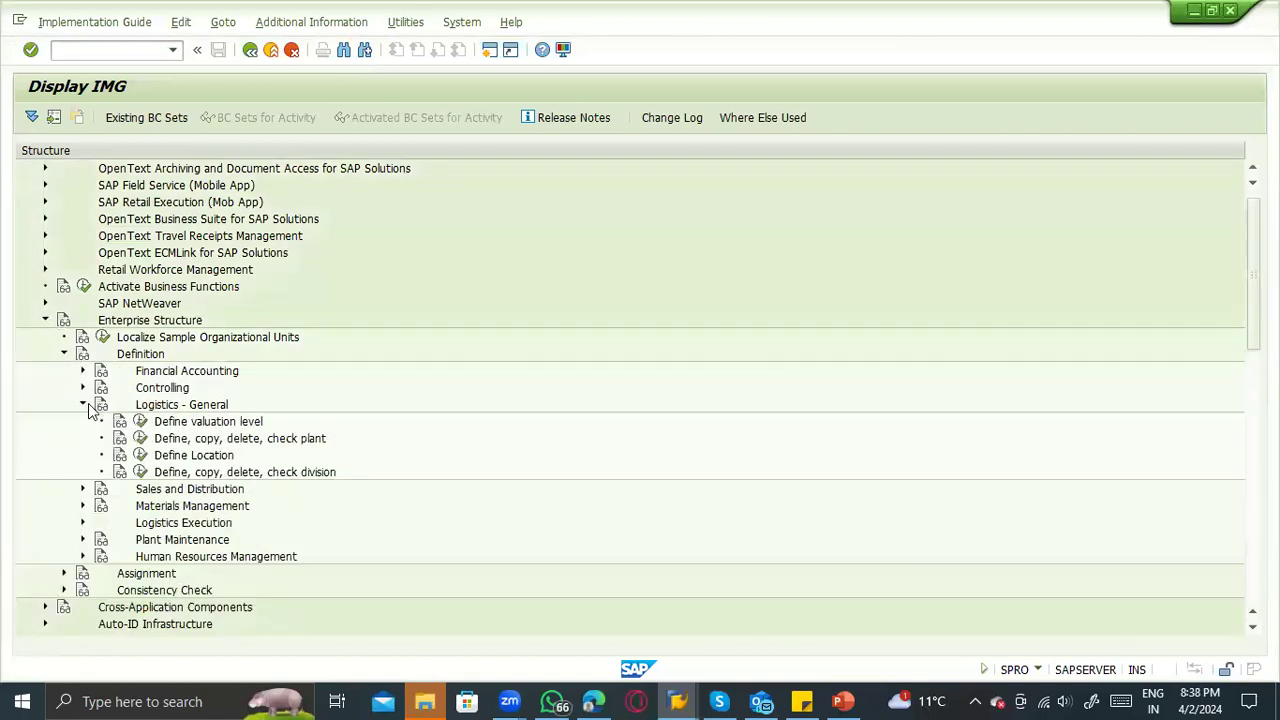
pyautogui.click(140, 438)
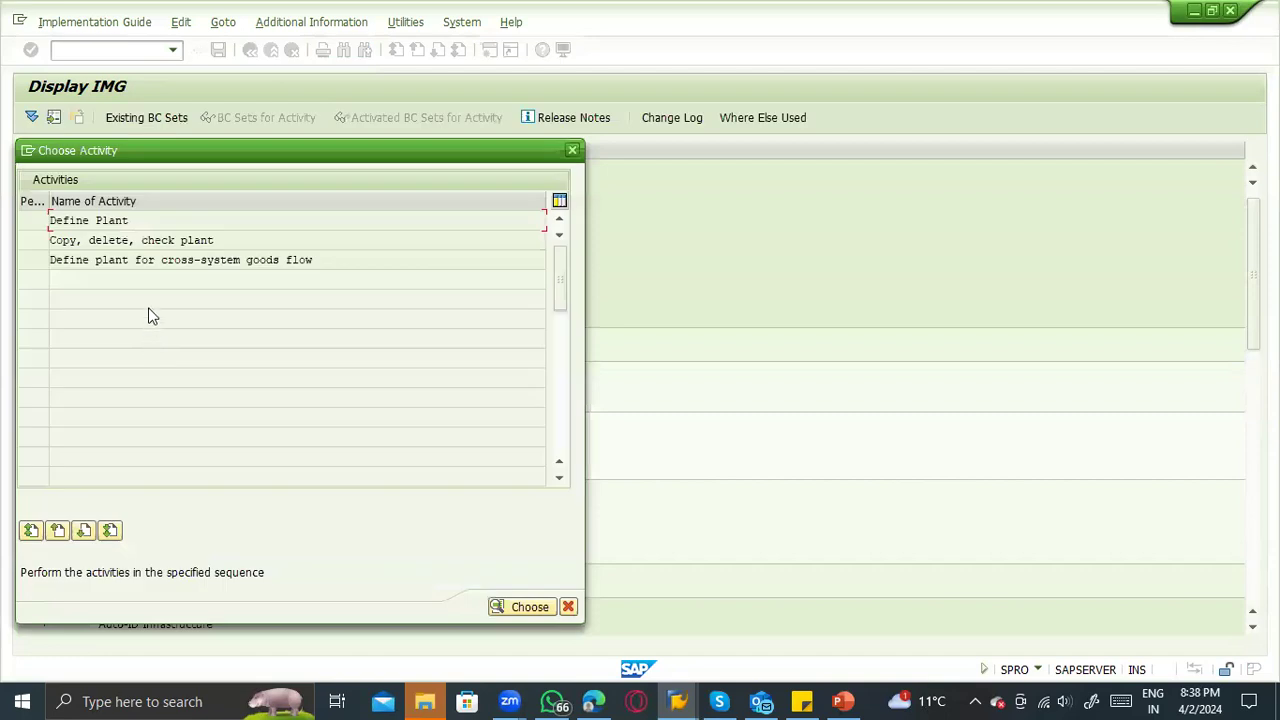
pyautogui.doubleClick(124, 218)
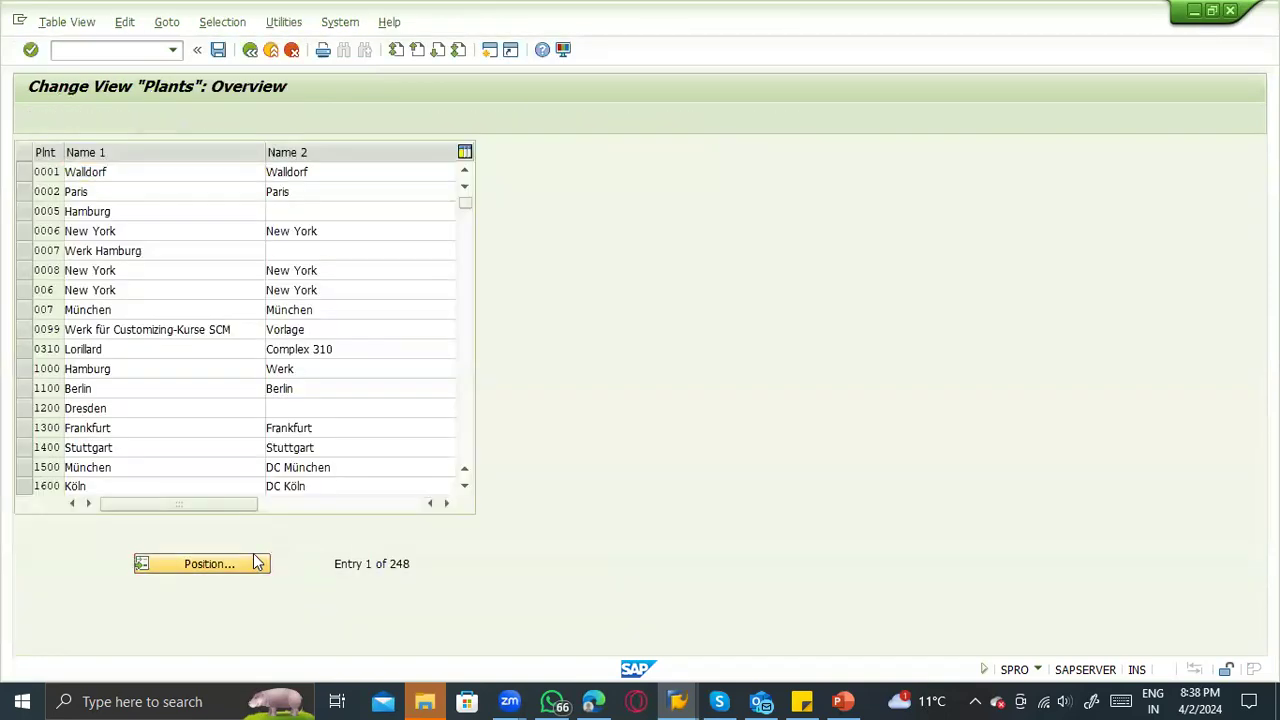
# Position the plants overview on plant 1100 and open its details.
pyautogui.click(255, 562)
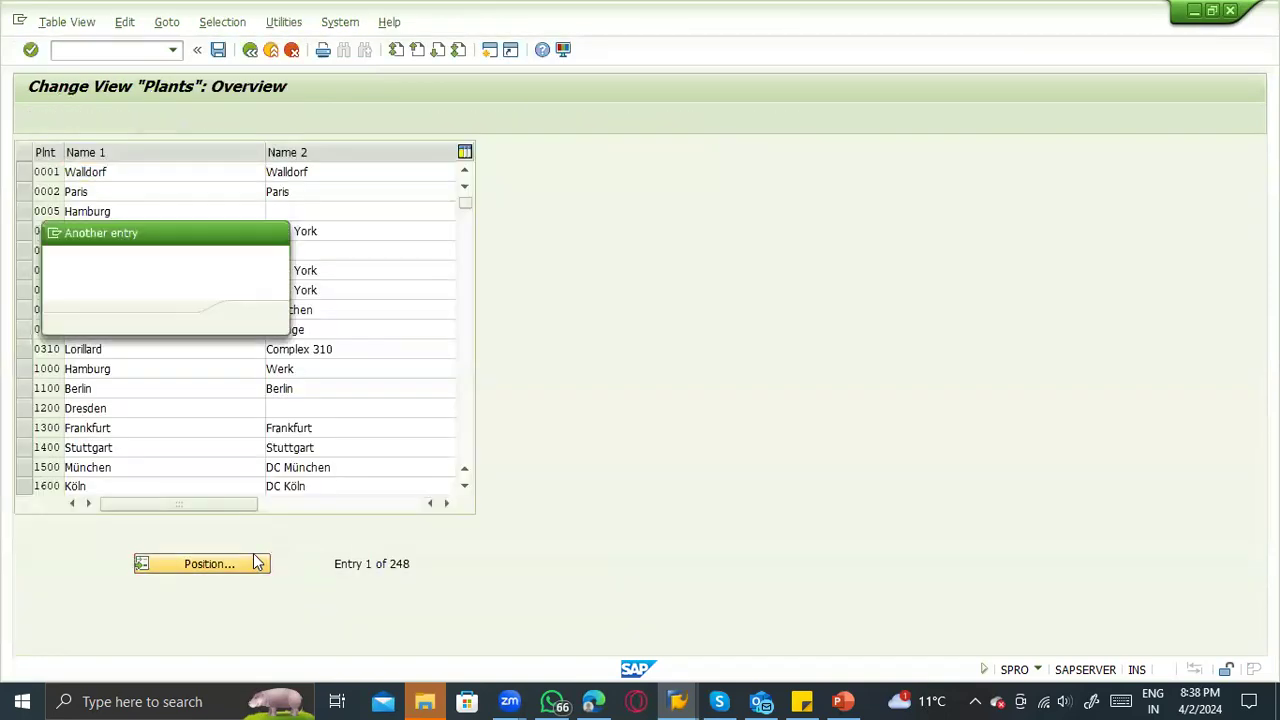
pyautogui.write('1100')
pyautogui.press('Return')
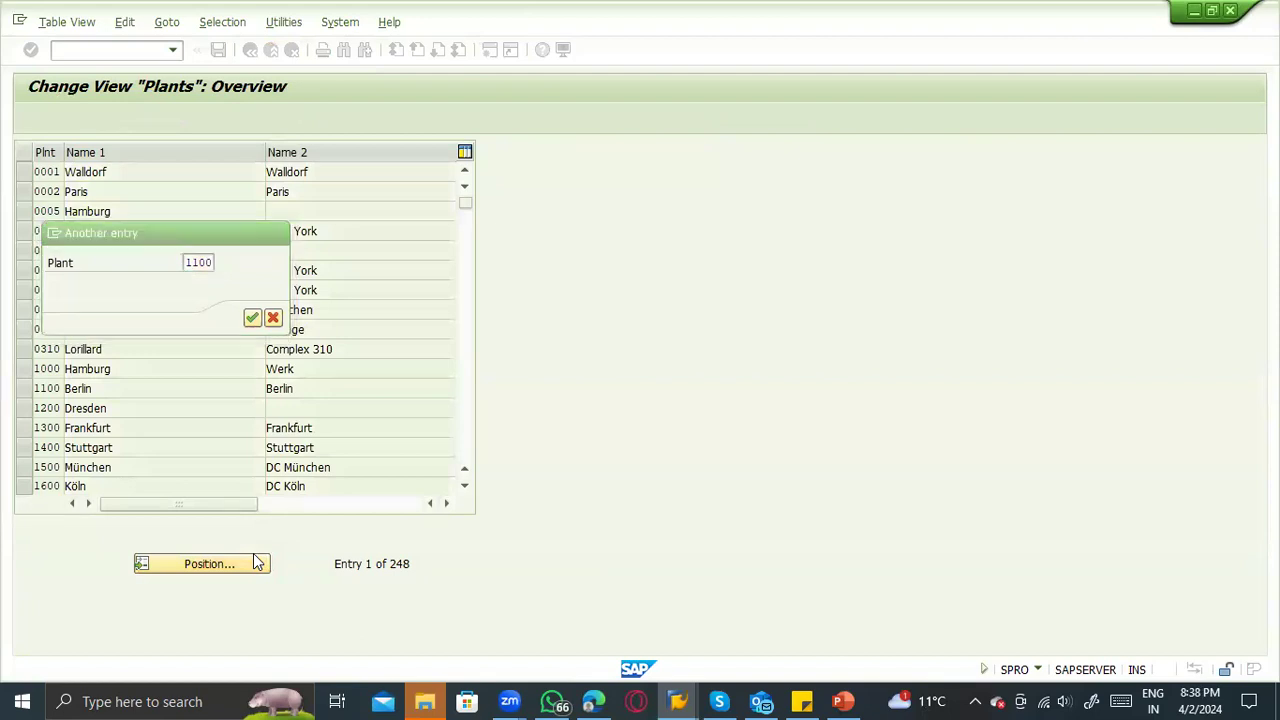
pyautogui.doubleClick(132, 170)
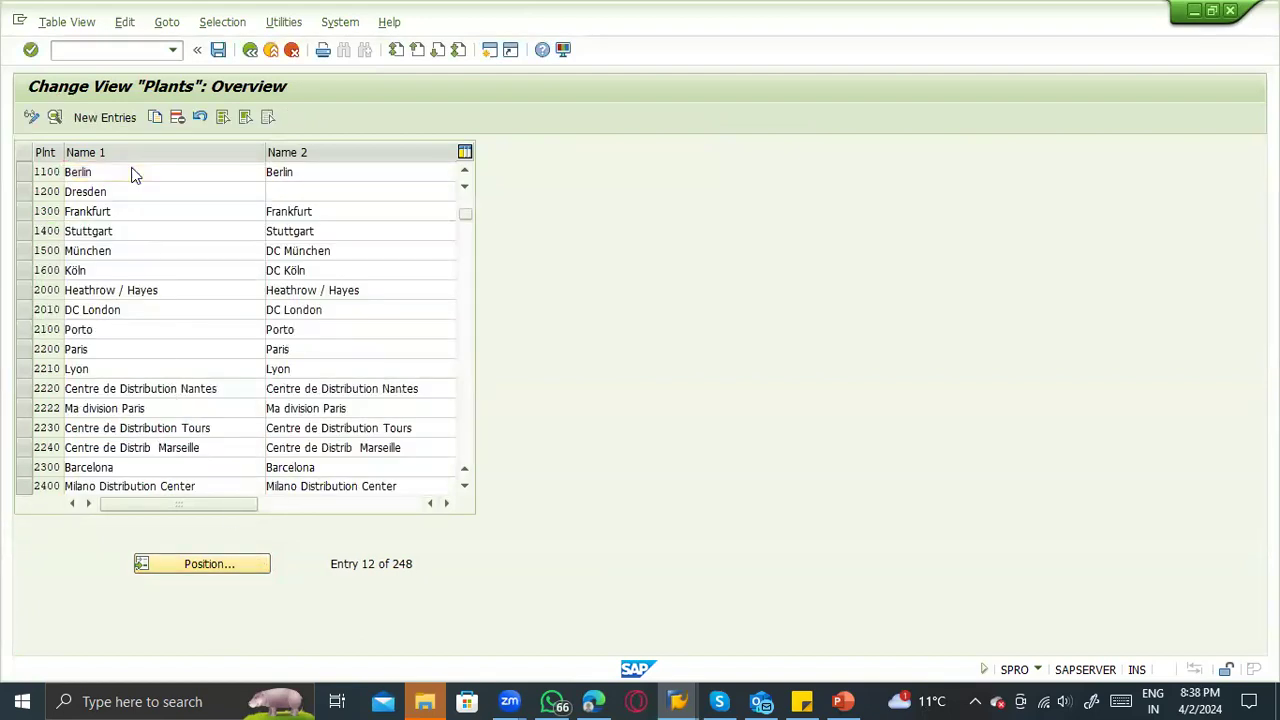
# Go from the plant's factory calendar field help to the General Settings customizing activity Maintain Calendar and run it.
pyautogui.click(169, 462)
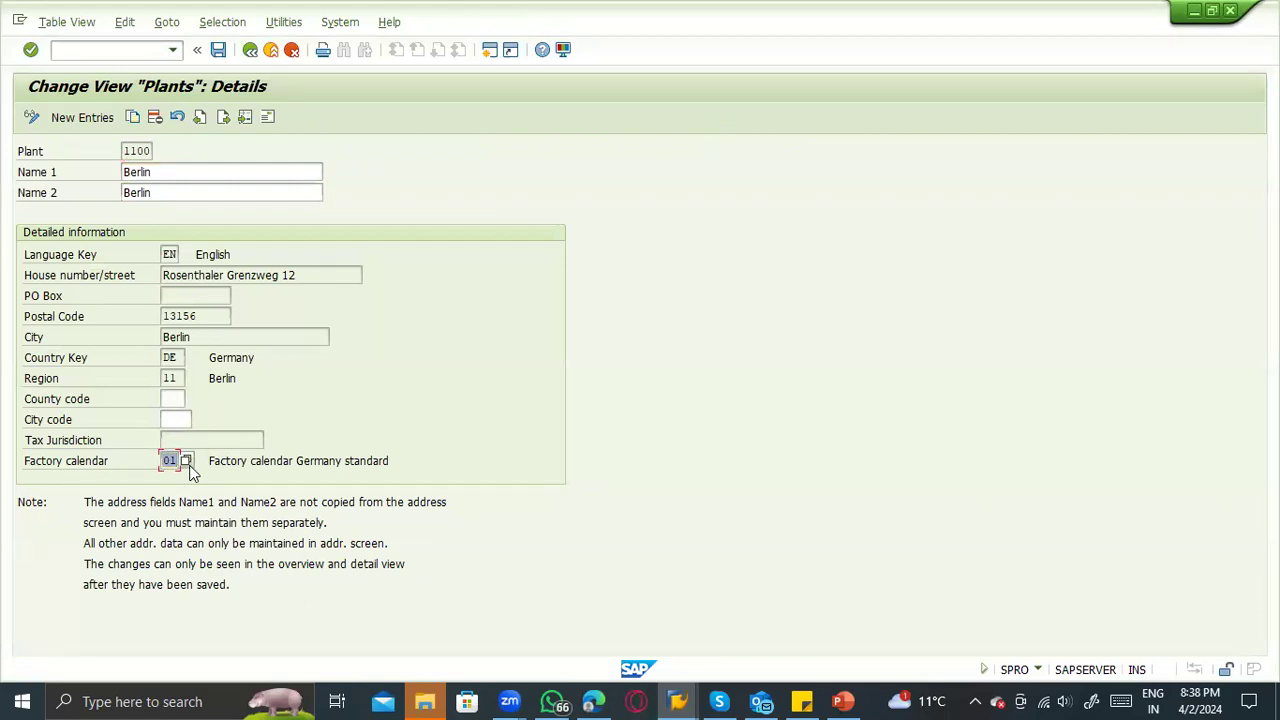
pyautogui.click(170, 460)
pyautogui.moveTo(162, 460); pyautogui.dragTo(181, 459)
pyautogui.click(175, 460)
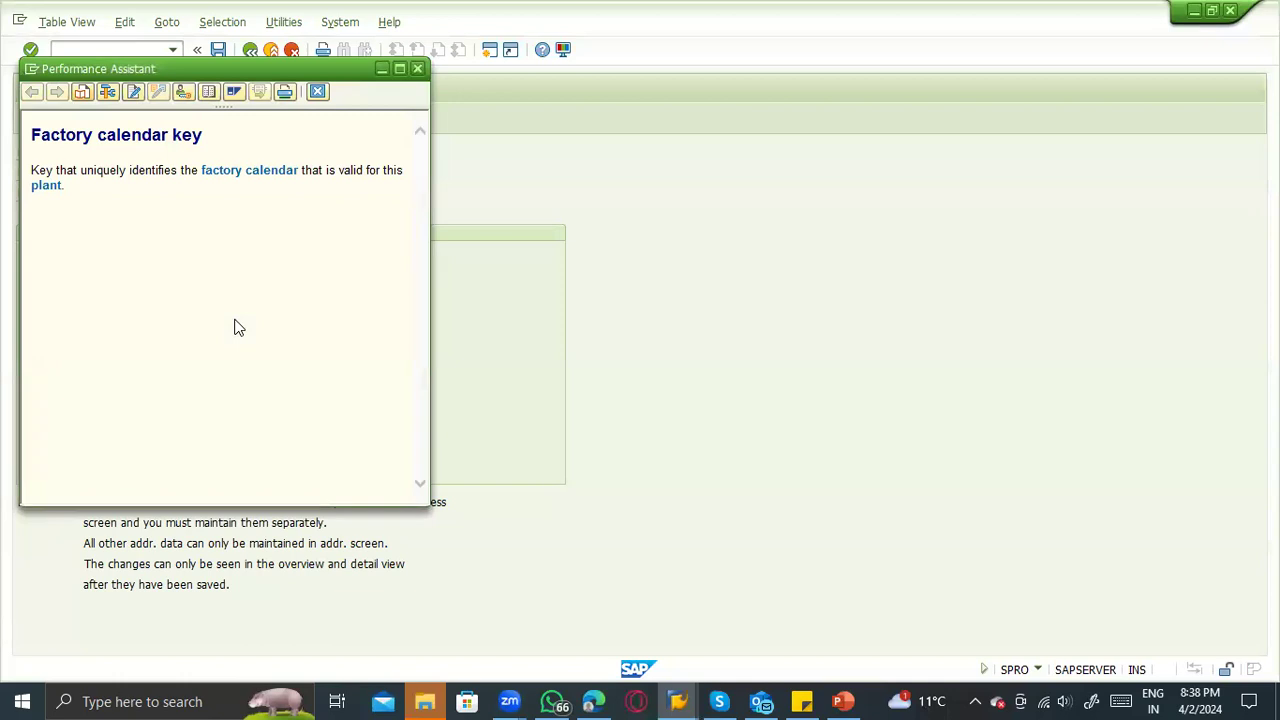
pyautogui.click(181, 91)
pyautogui.click(407, 236)
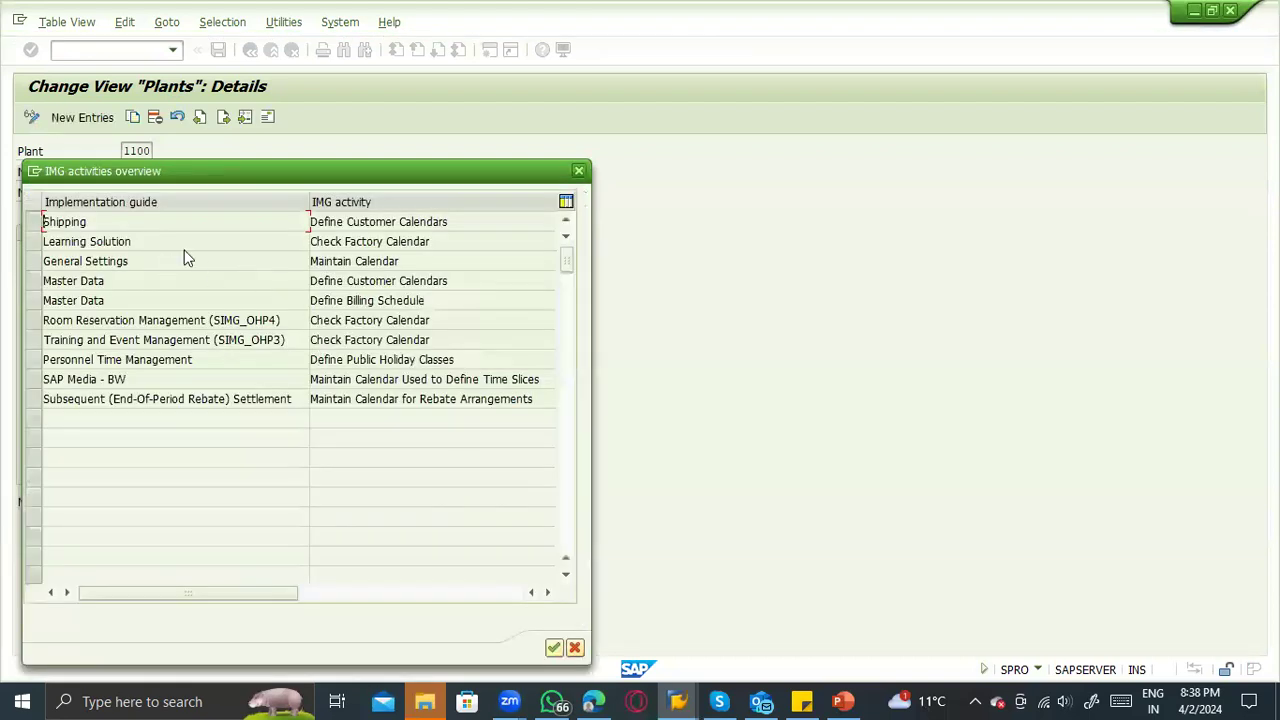
pyautogui.click(93, 261)
pyautogui.doubleClick(394, 262)
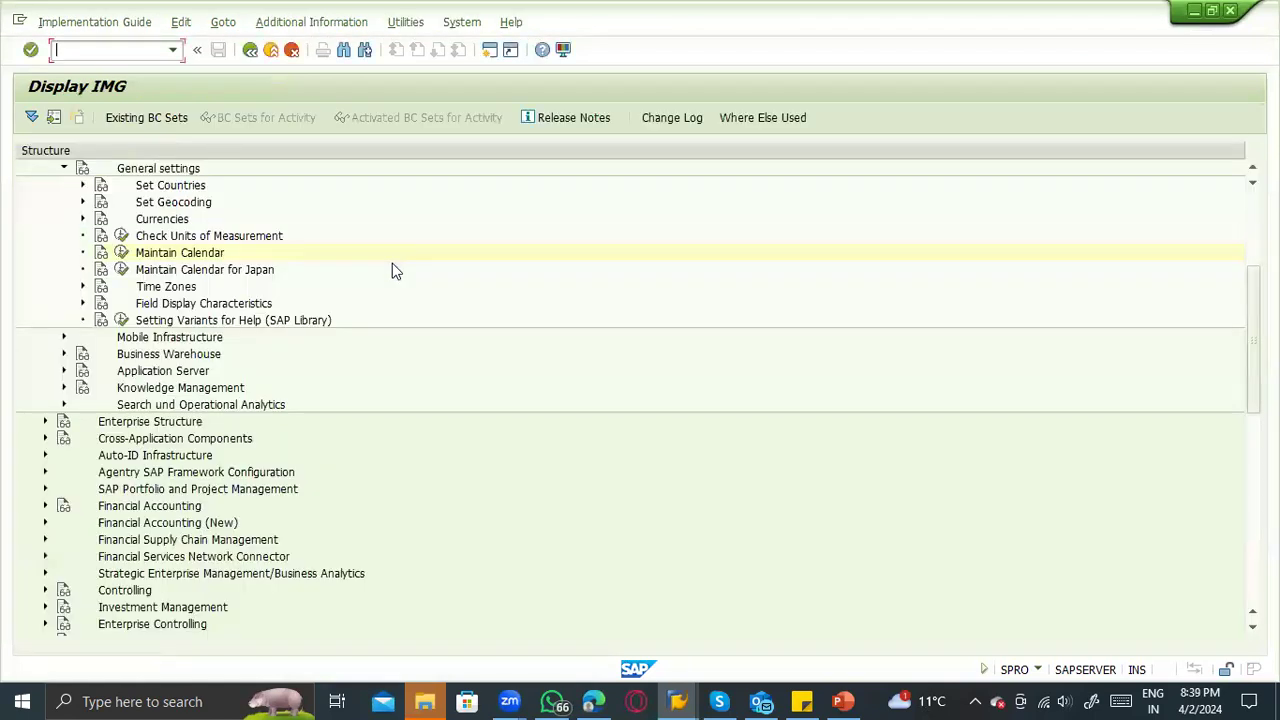
pyautogui.click(120, 253)
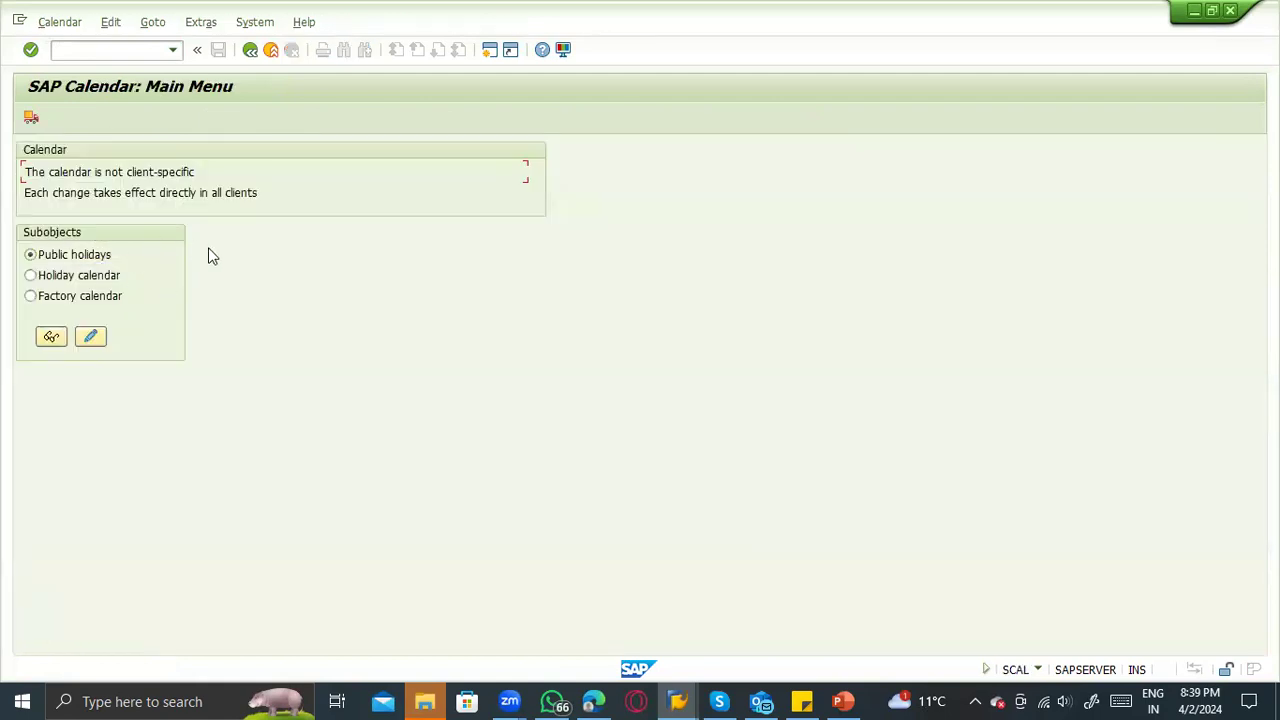
# Display the factory calendar overview and check the validity period of calendar 01, Germany standard.
pyautogui.click(48, 337)
pyautogui.click(52, 276)
pyautogui.click(50, 298)
pyautogui.click(51, 337)
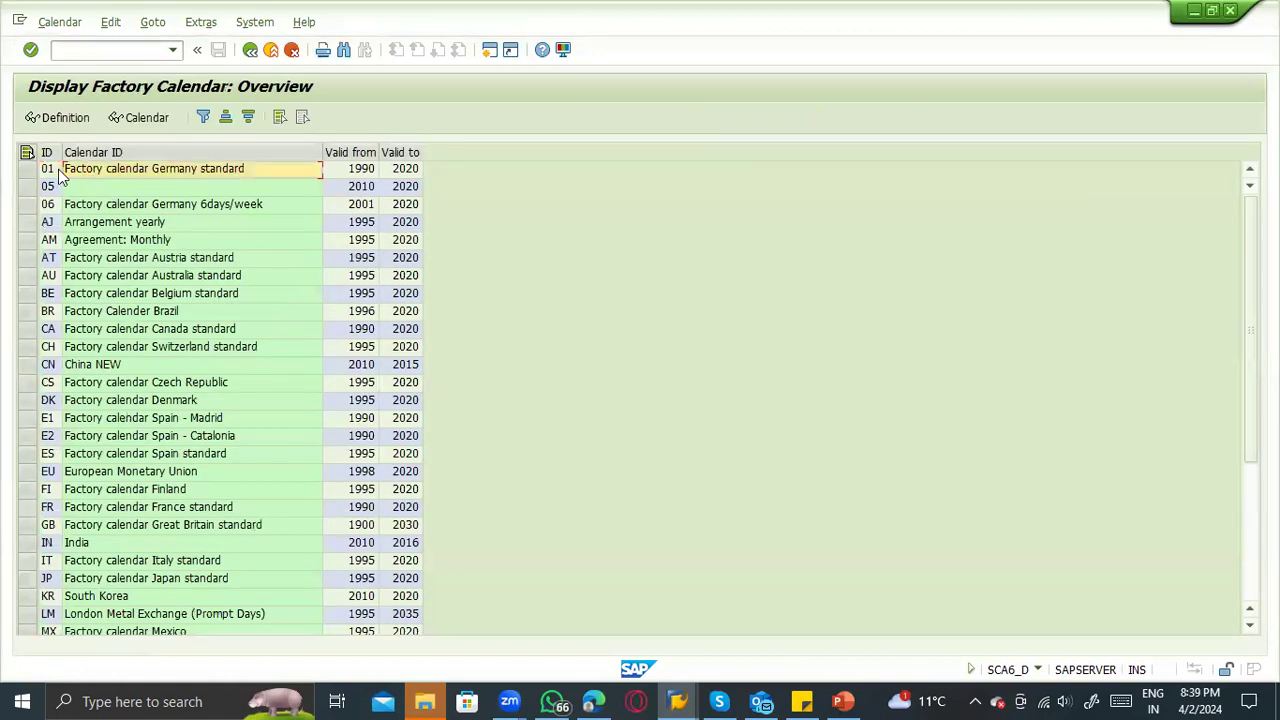
pyautogui.click(27, 169)
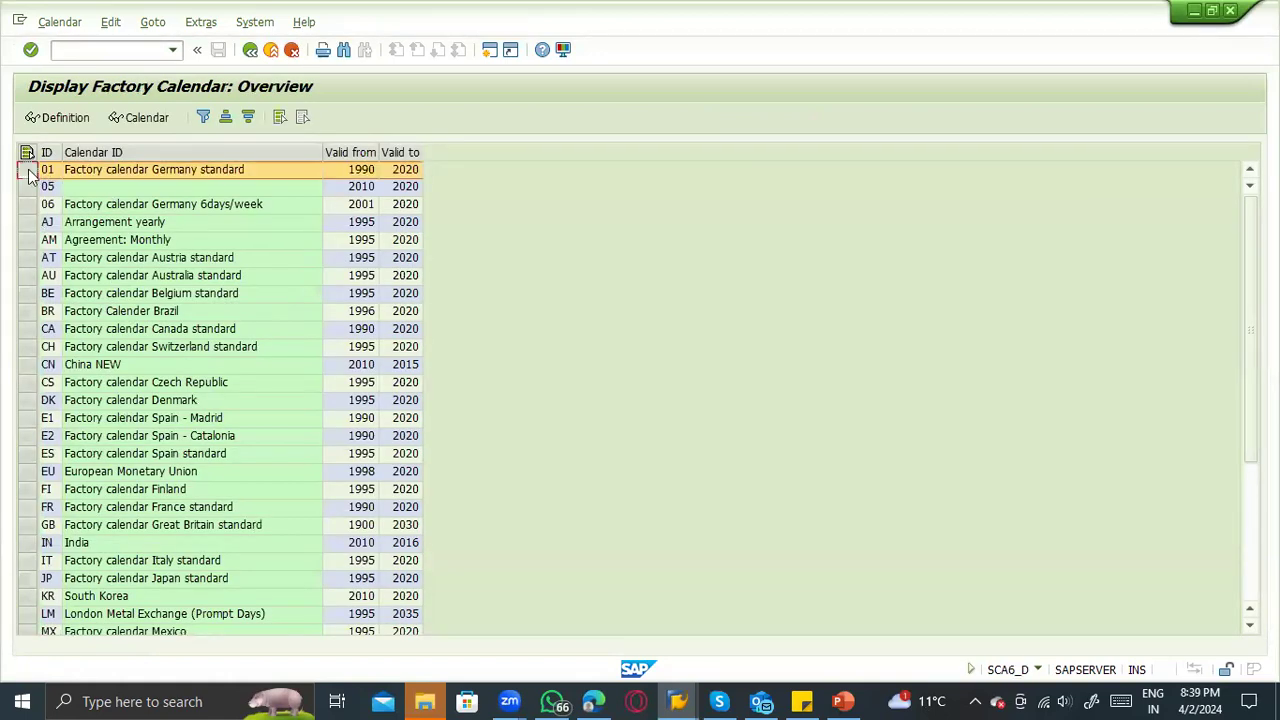
pyautogui.click(402, 170)
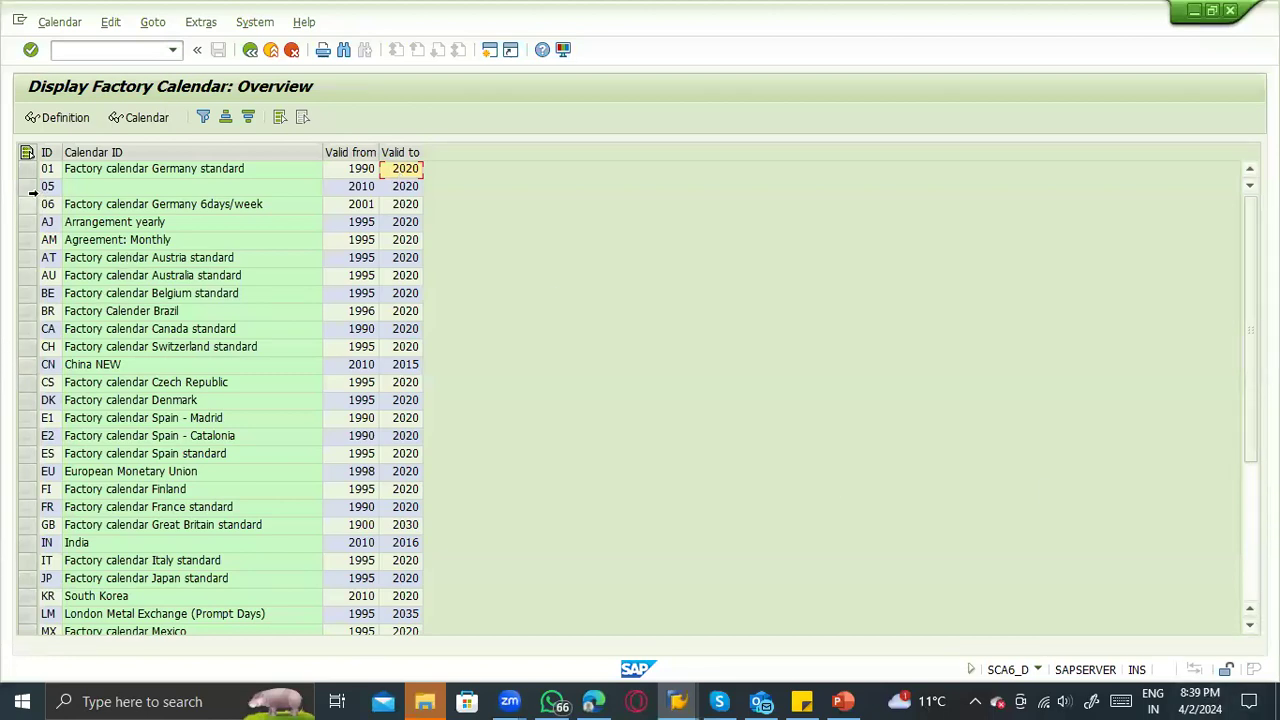
pyautogui.click(28, 169)
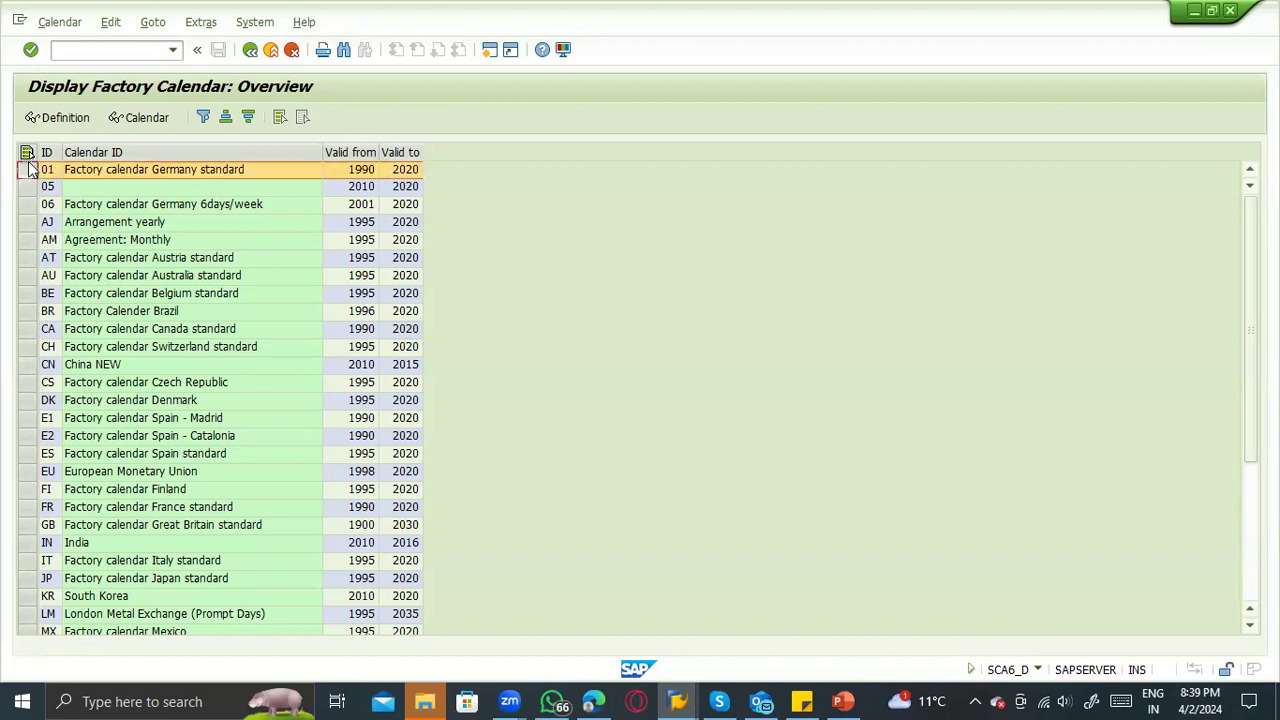
# Open factory calendar 01 in change mode, set its To Year to 2030 and save the calendar.
pyautogui.click(250, 49)
pyautogui.click(89, 334)
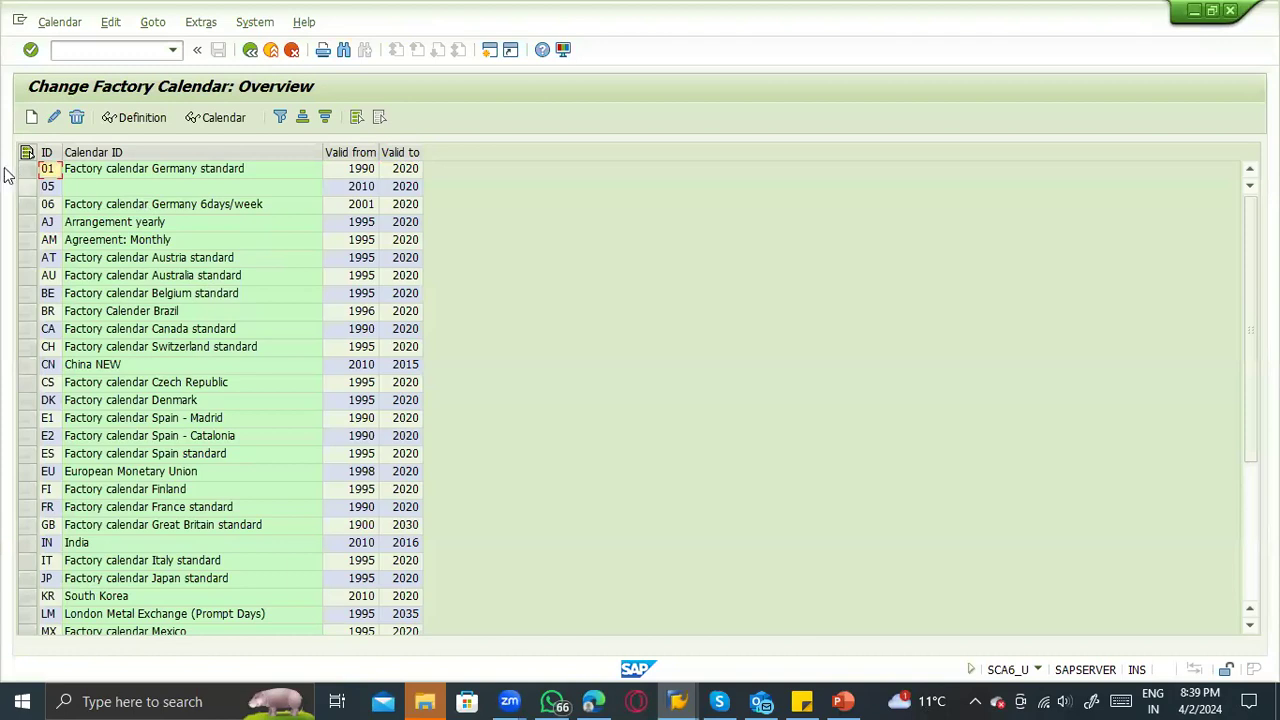
pyautogui.click(34, 172)
pyautogui.click(54, 117)
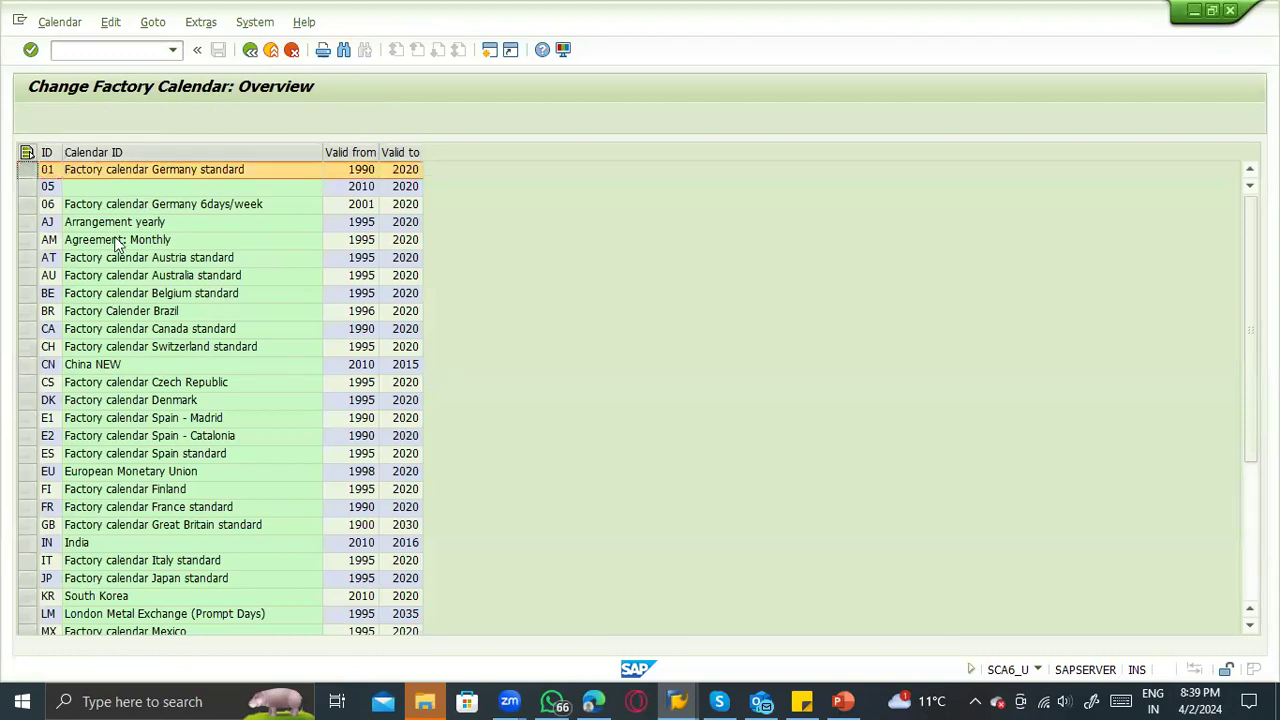
pyautogui.click(176, 213)
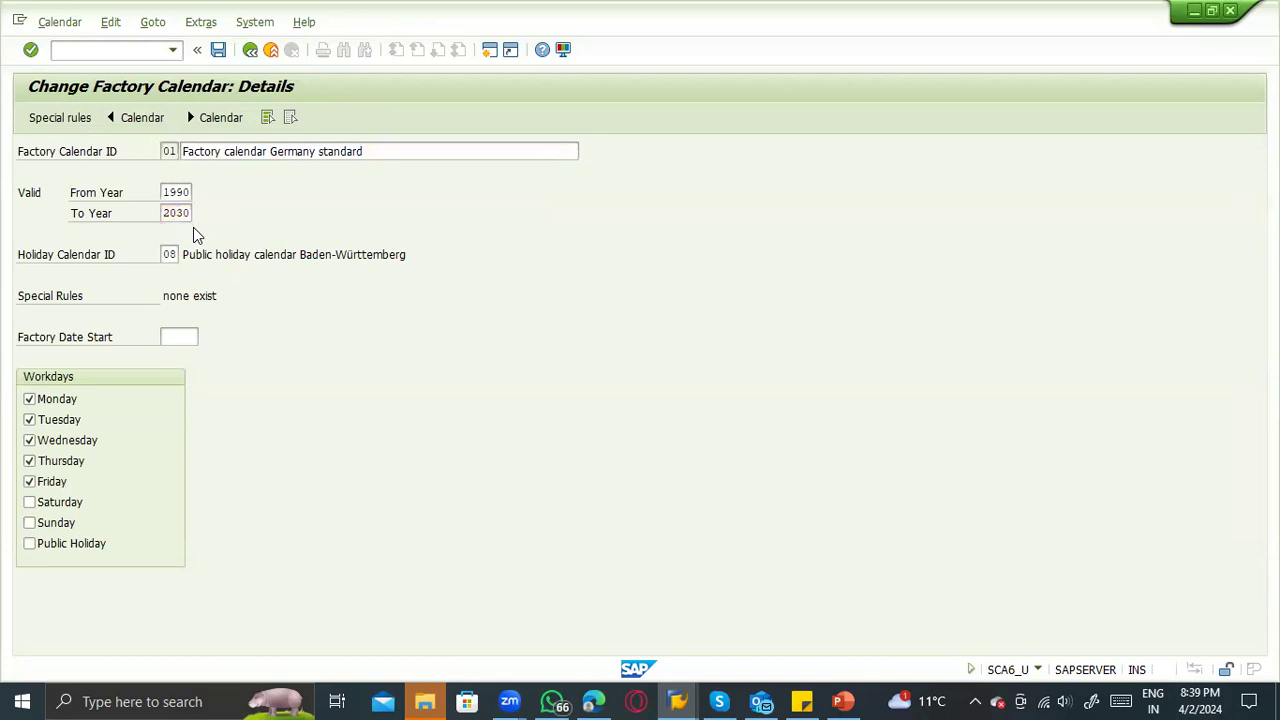
pyautogui.press('Return')
pyautogui.click(219, 51)
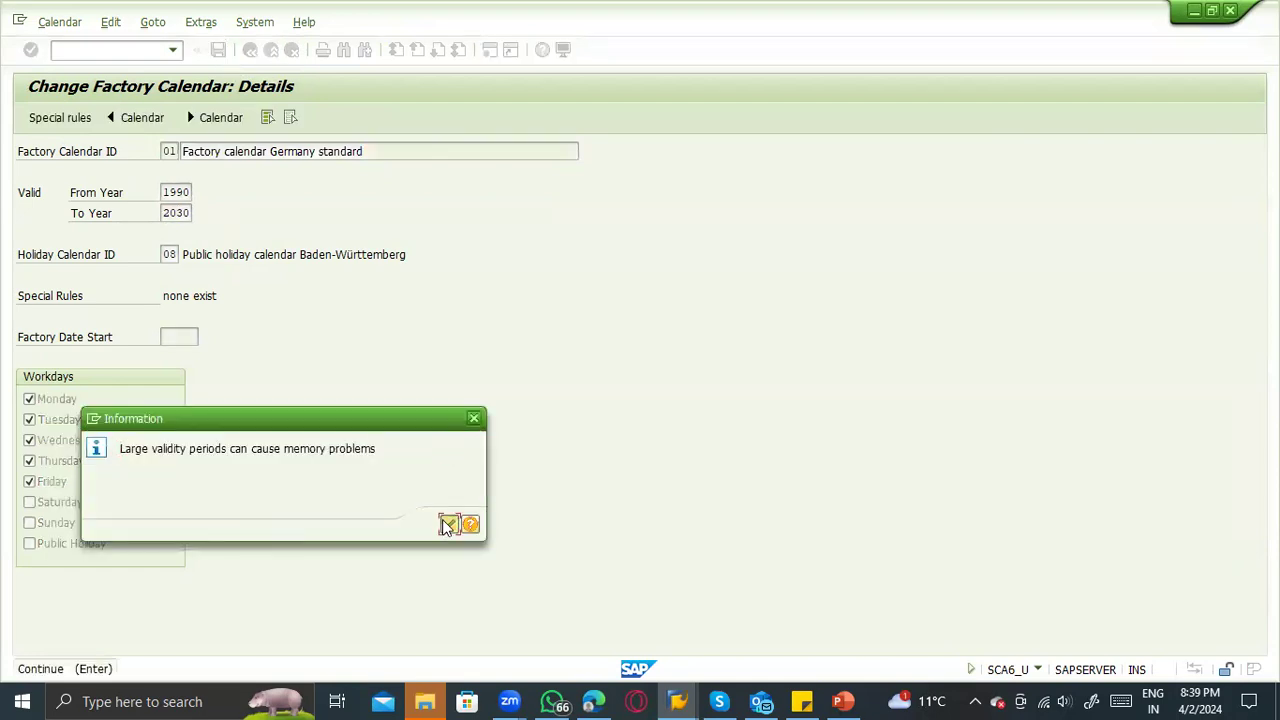
pyautogui.click(447, 525)
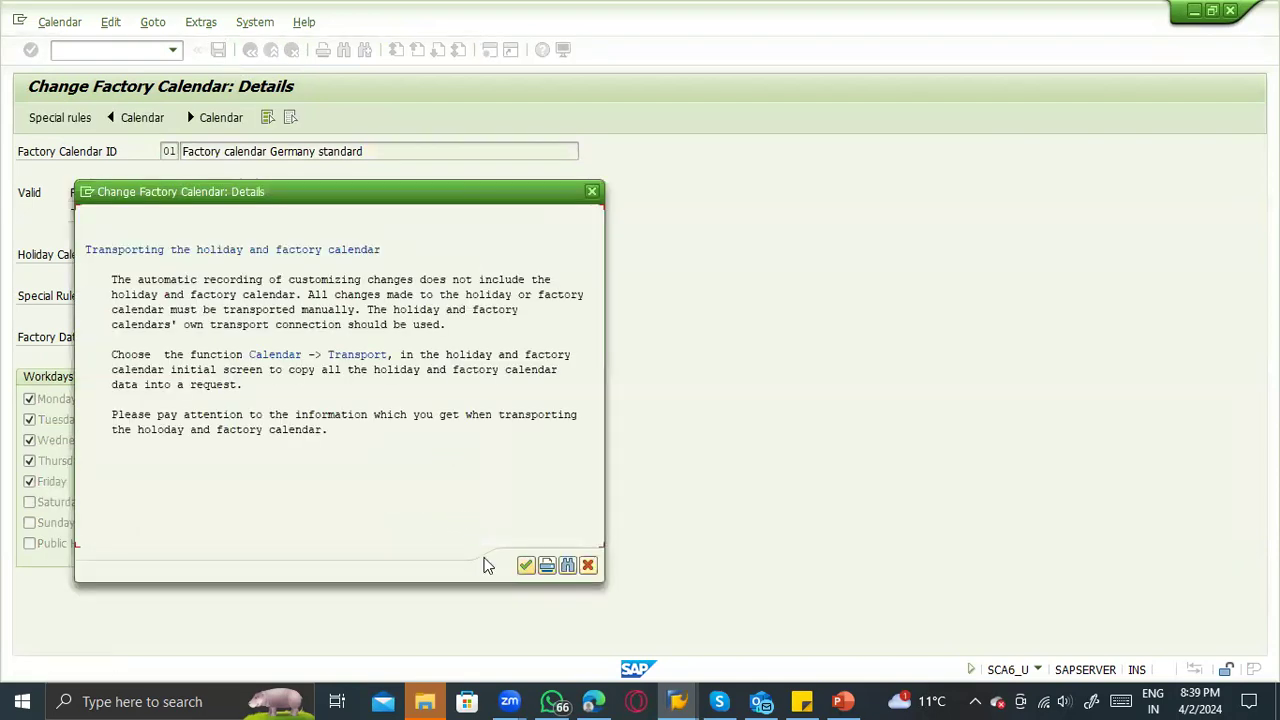
pyautogui.click(526, 566)
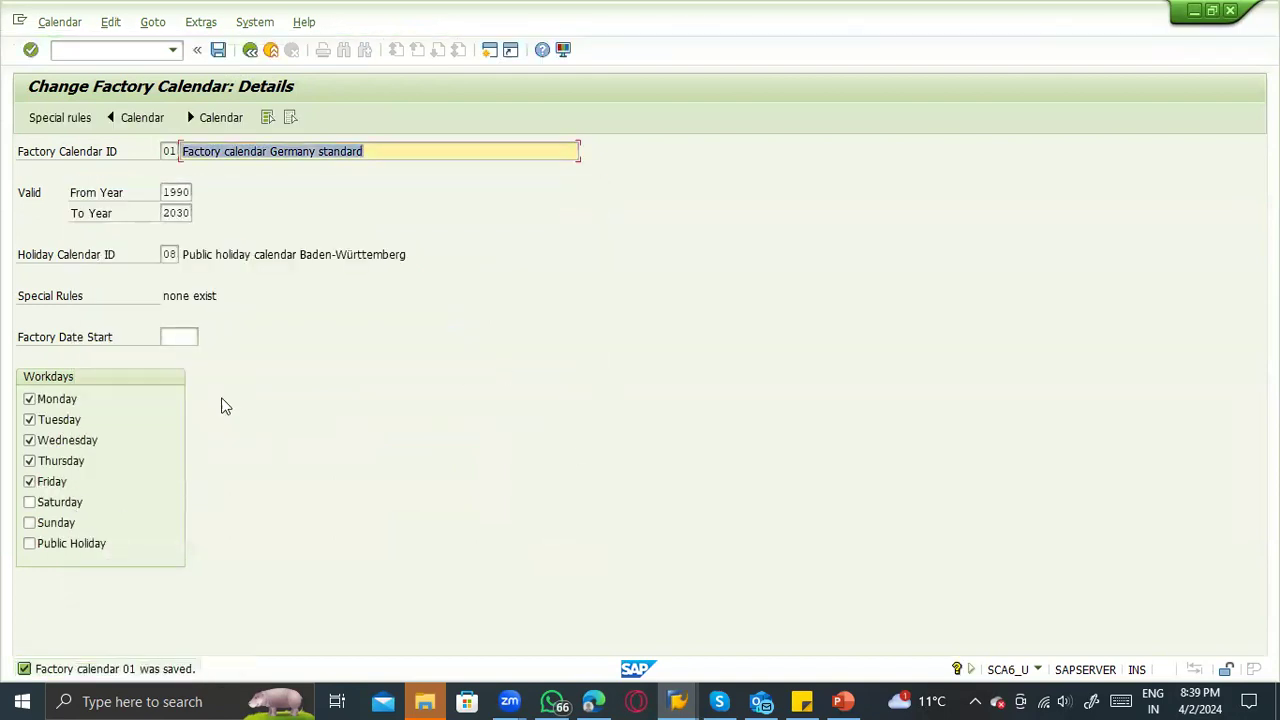
# Return to the display overview of factory calendars and check the end year of calendar 01.
pyautogui.click(251, 50)
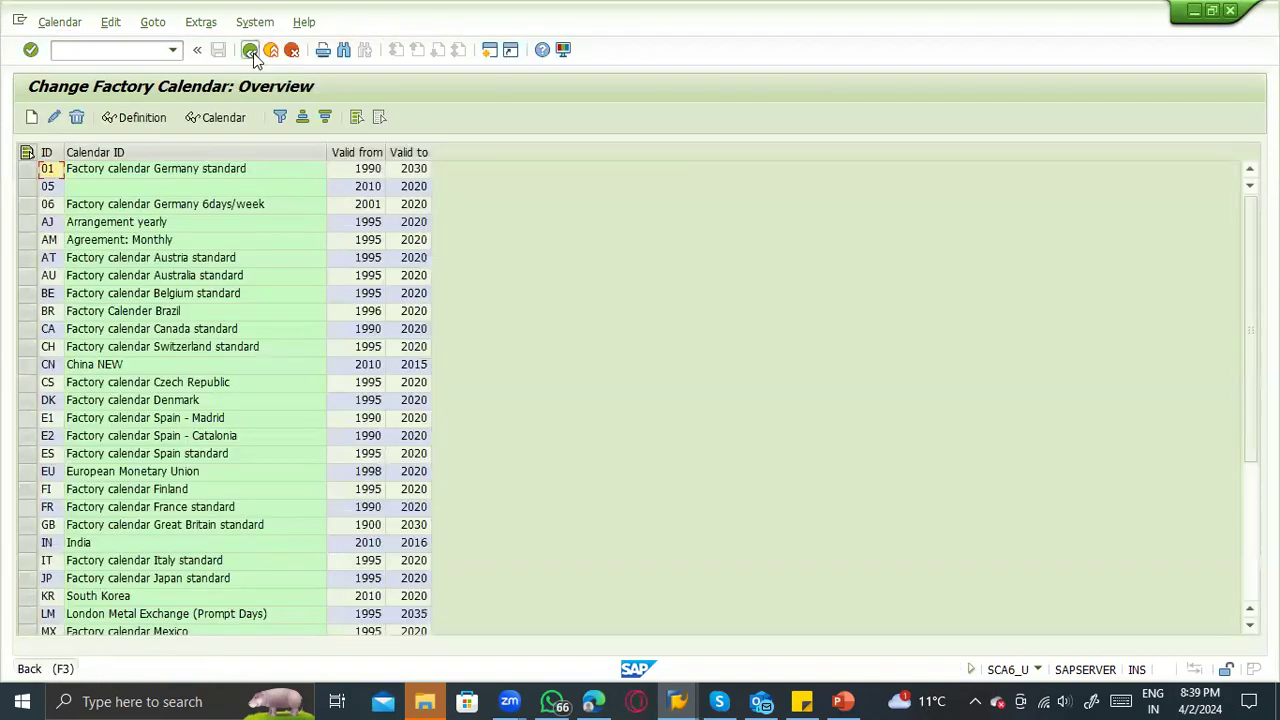
pyautogui.click(252, 51)
pyautogui.click(50, 337)
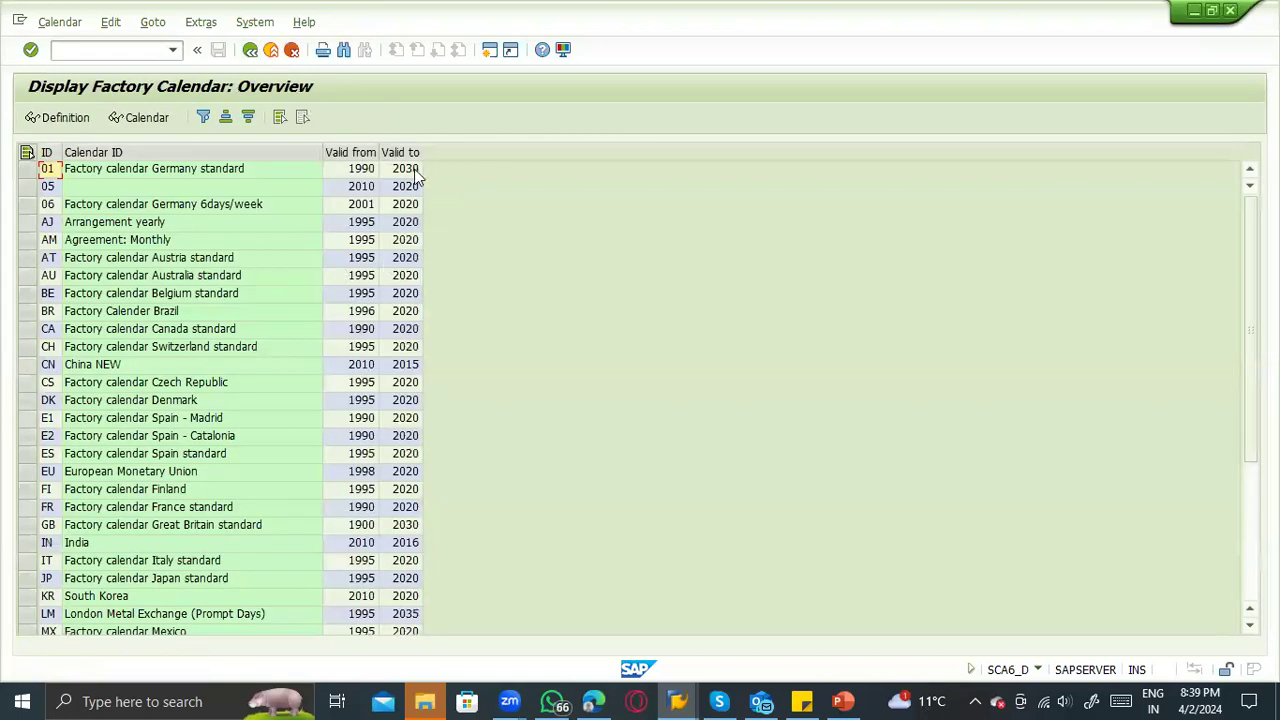
pyautogui.click(416, 173)
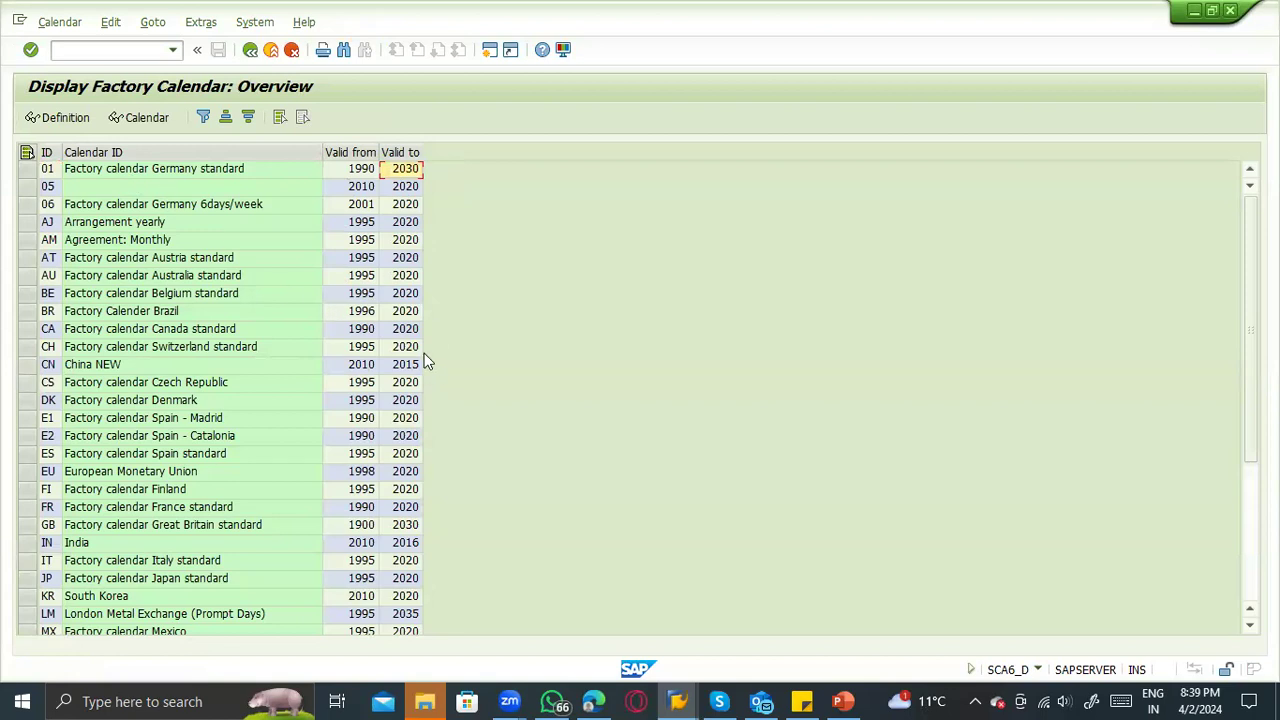
pyautogui.scroll(-4, 424, 360)
pyautogui.scroll(4, 409, 355)
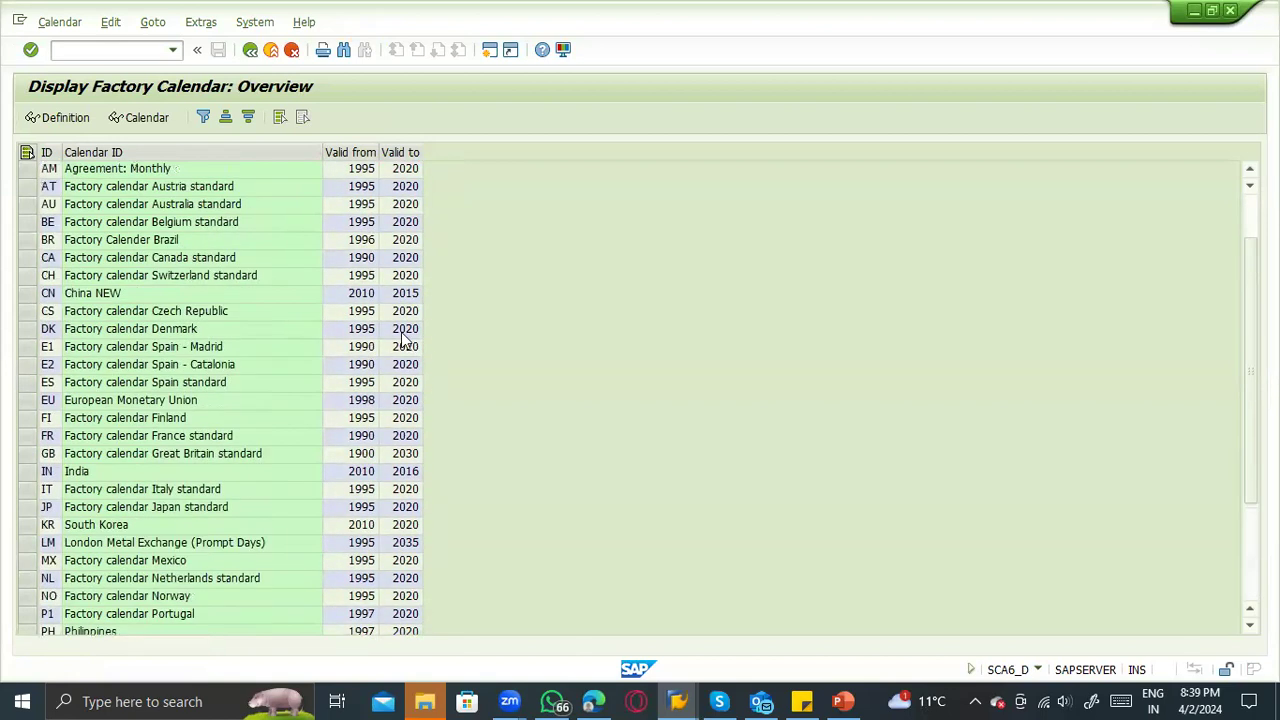
# Leave the calendar maintenance, close the IMG activities overview and exit the details of plant 1100.
pyautogui.click(250, 52)
pyautogui.click(252, 52)
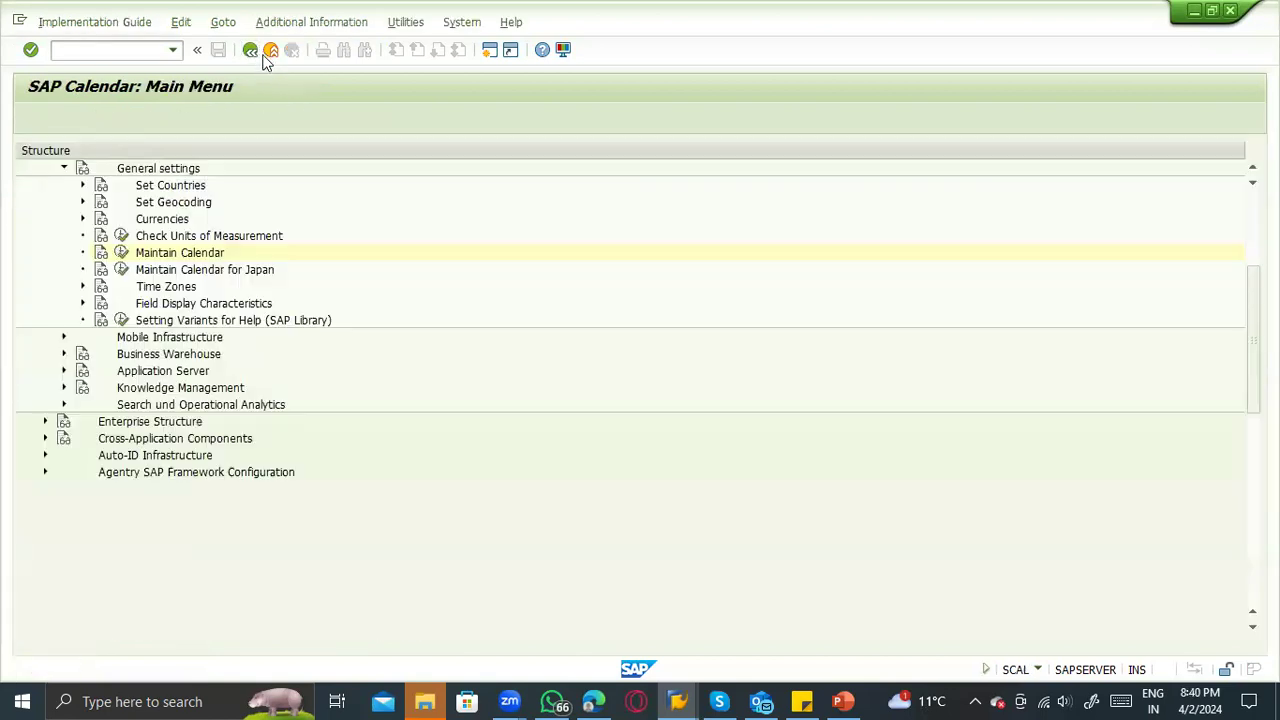
pyautogui.click(250, 50)
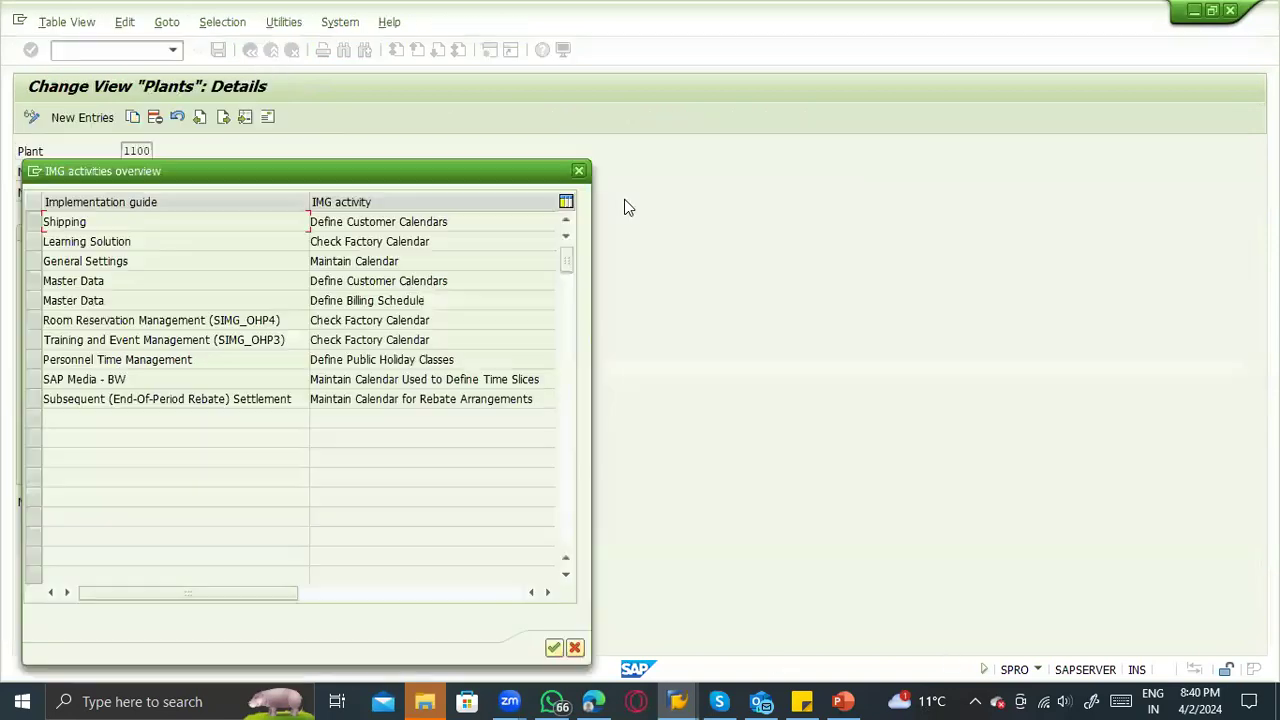
pyautogui.click(579, 171)
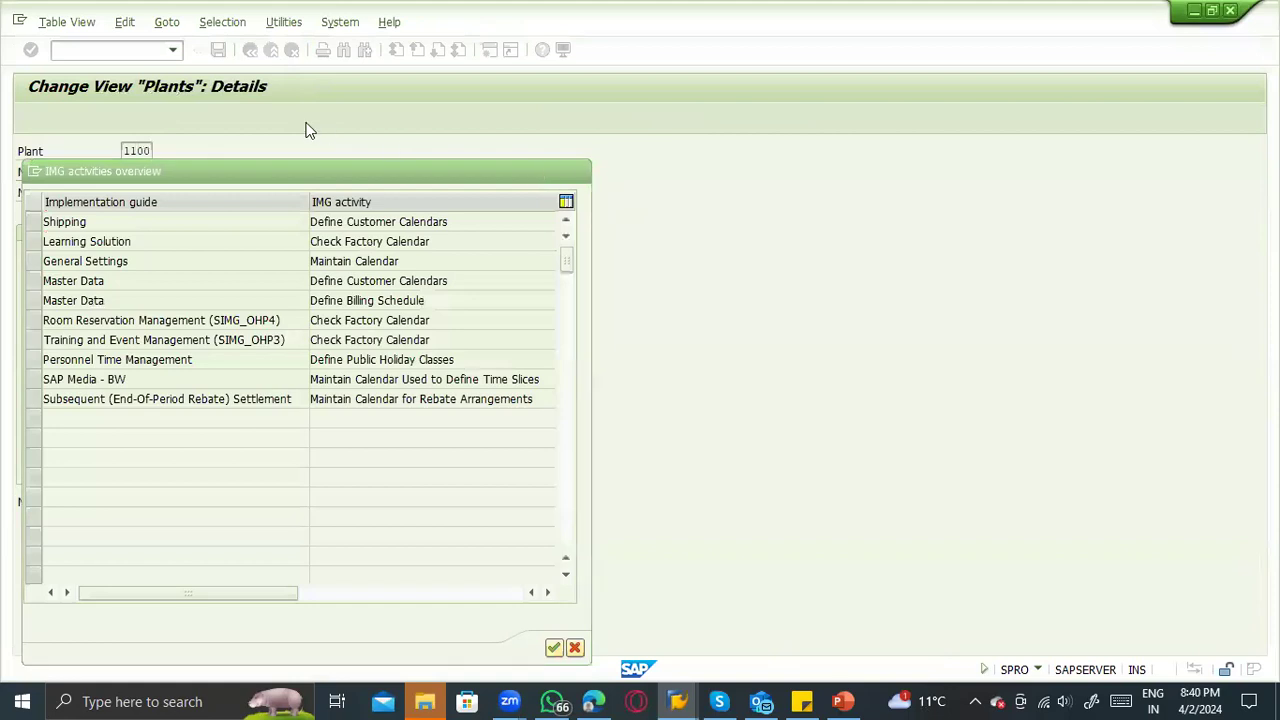
pyautogui.click(317, 92)
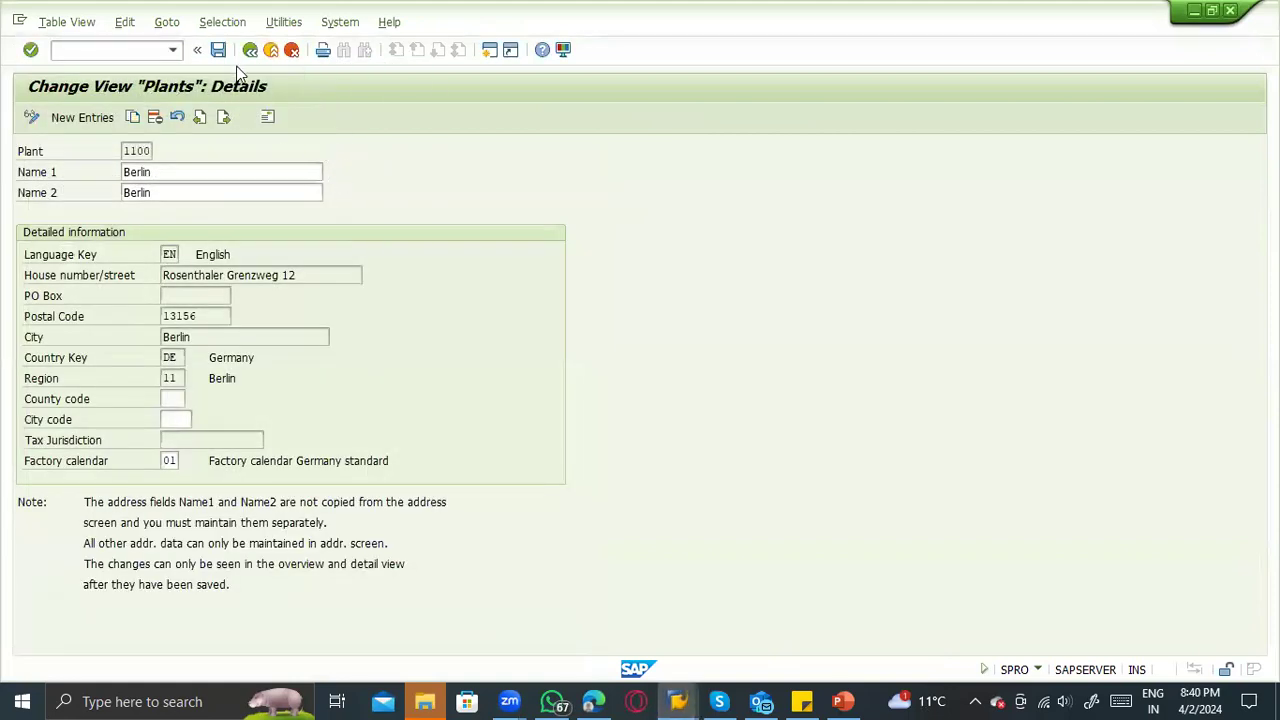
pyautogui.click(270, 51)
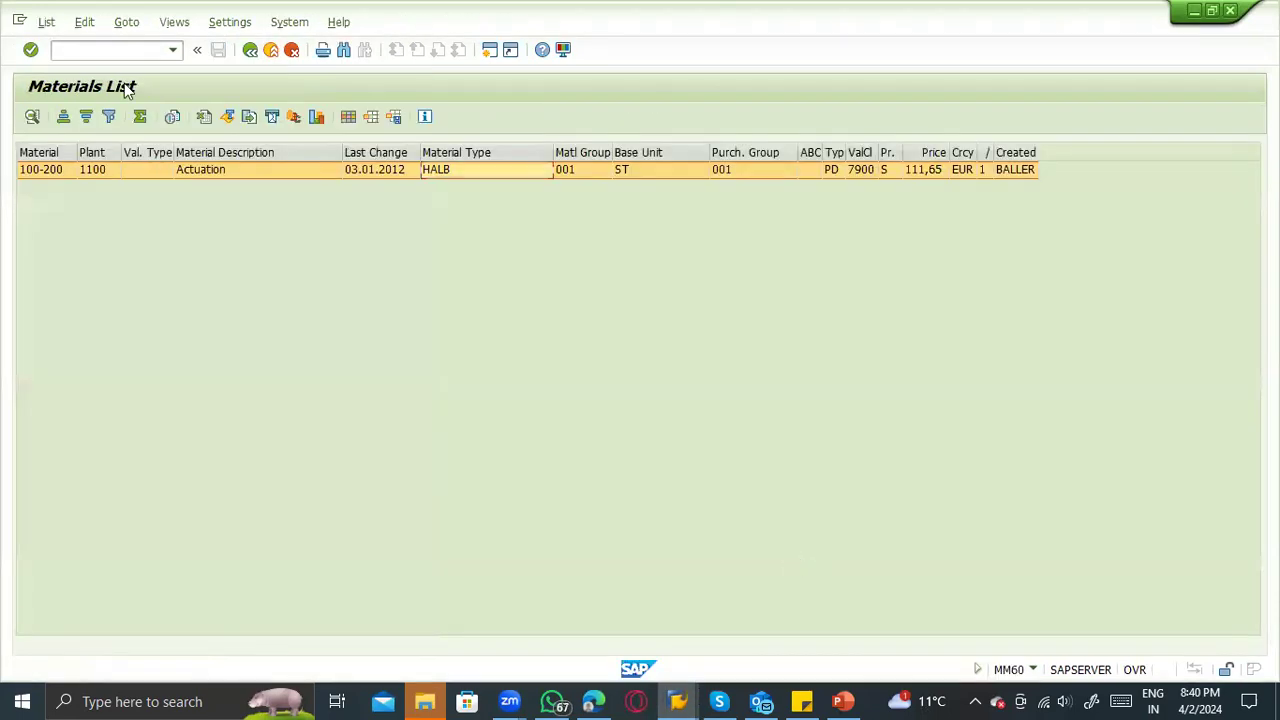
# Run transaction /nme51n from the Materials List session and choose document type NB Purch.requis. Stand.
pyautogui.write('/')
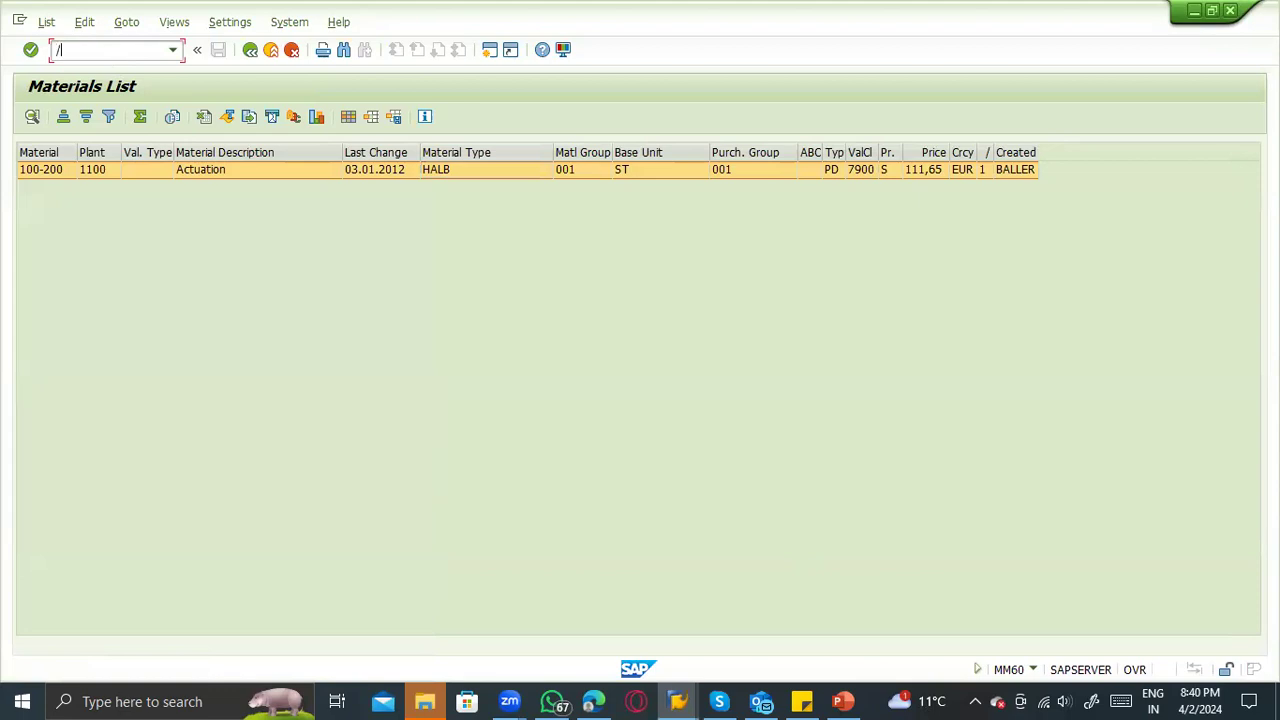
pyautogui.write('nme51n')
pyautogui.press('Return')
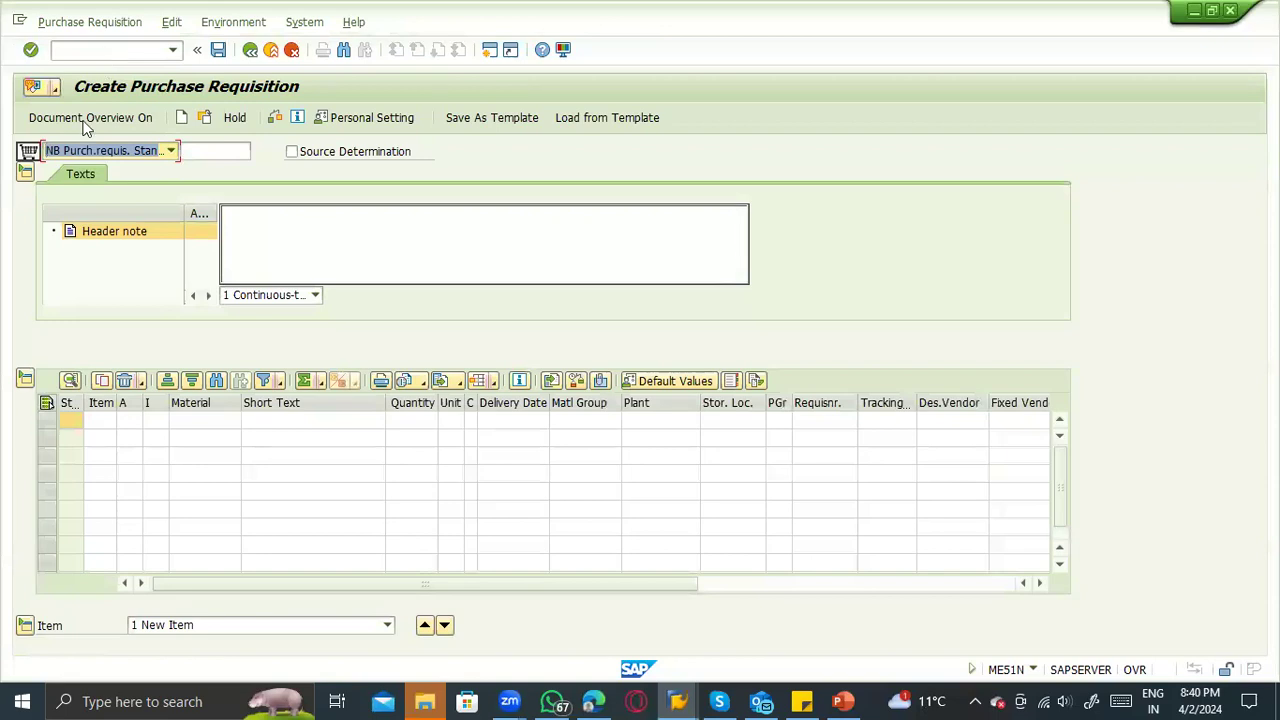
pyautogui.click(95, 151)
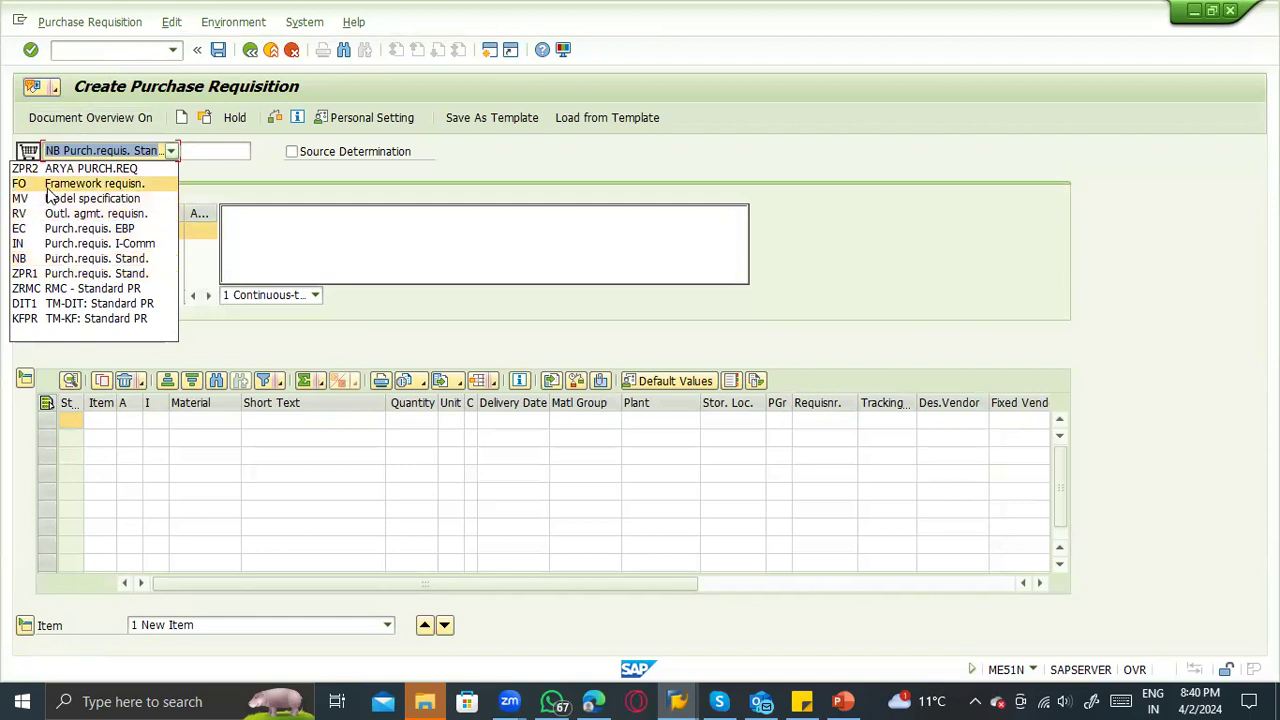
pyautogui.click(104, 262)
pyautogui.click(103, 145)
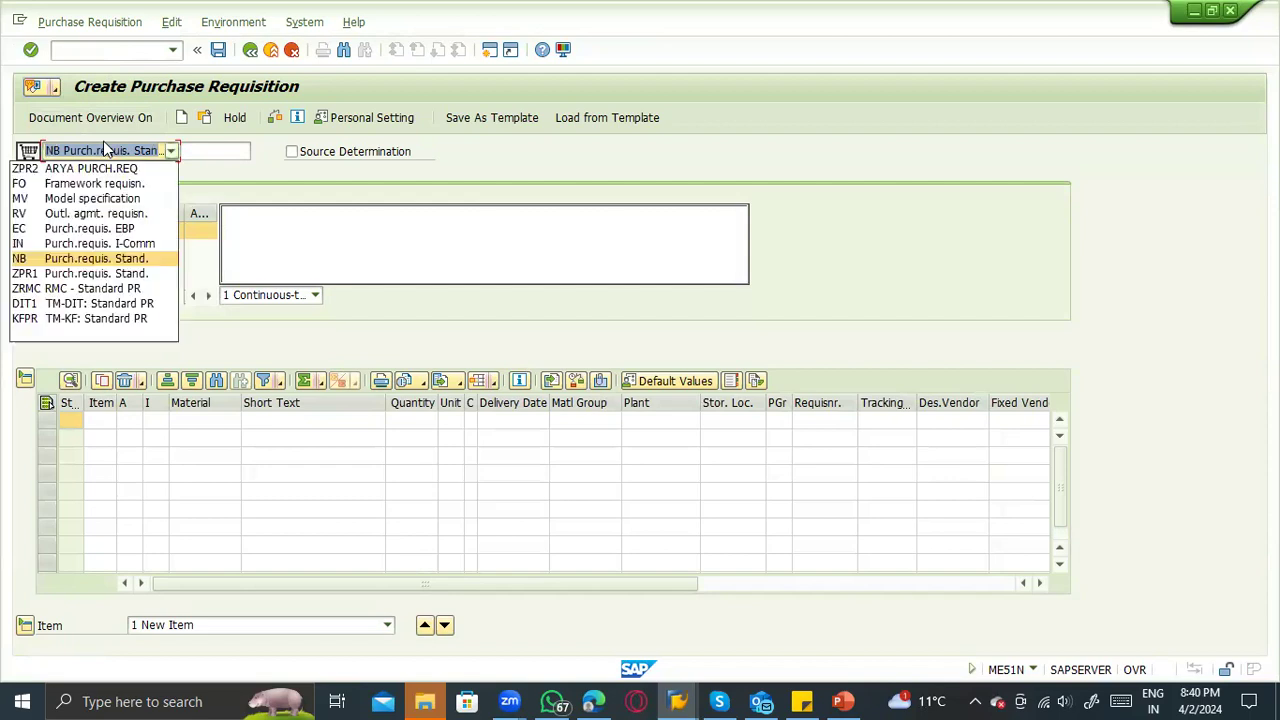
pyautogui.click(68, 259)
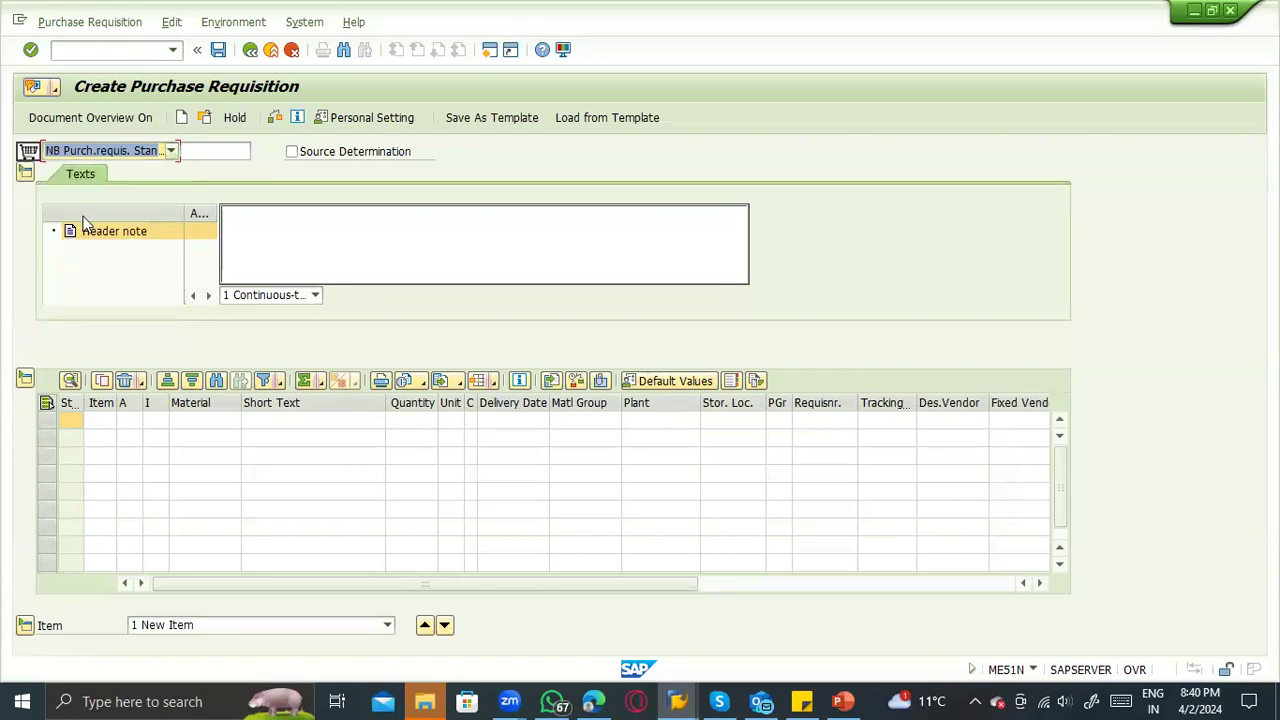
# Enter material 100-200 in the first item line of the requisition.
pyautogui.click(200, 428)
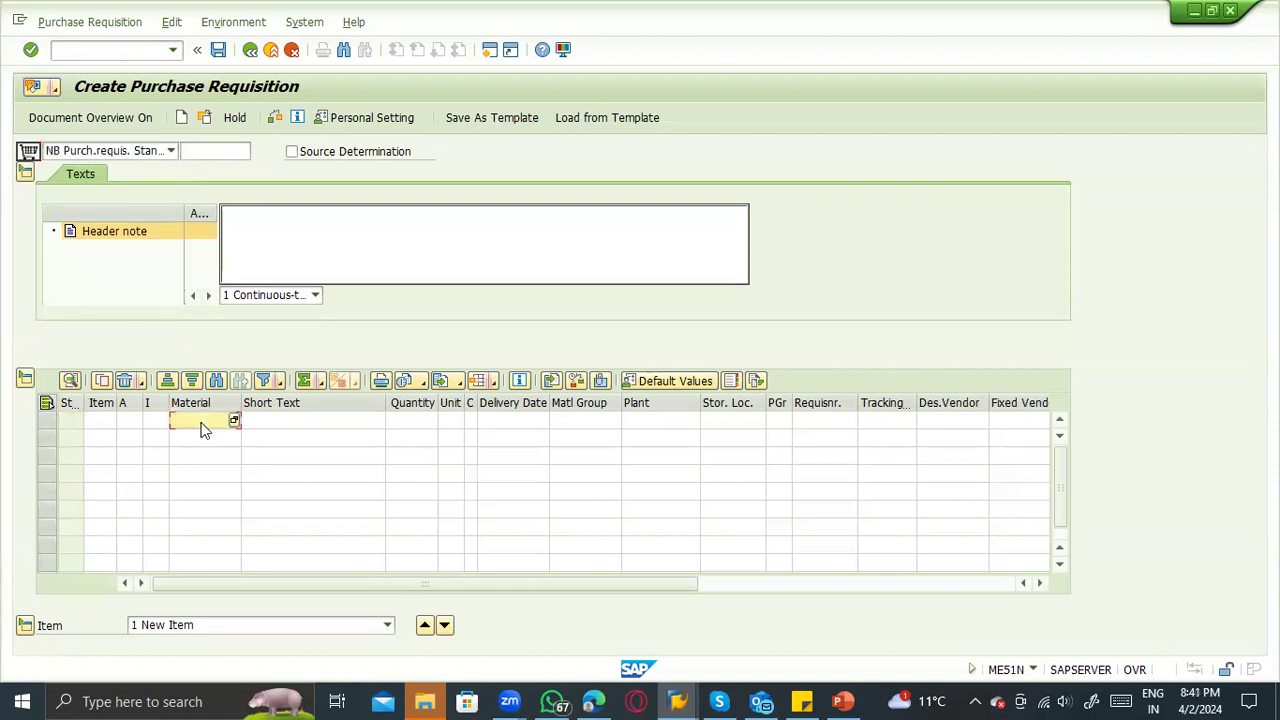
pyautogui.write('100-100')
pyautogui.press('BackSpace')
pyautogui.press('BackSpace')
pyautogui.write('0')
pyautogui.press('Tab')
pyautogui.press('Tab')
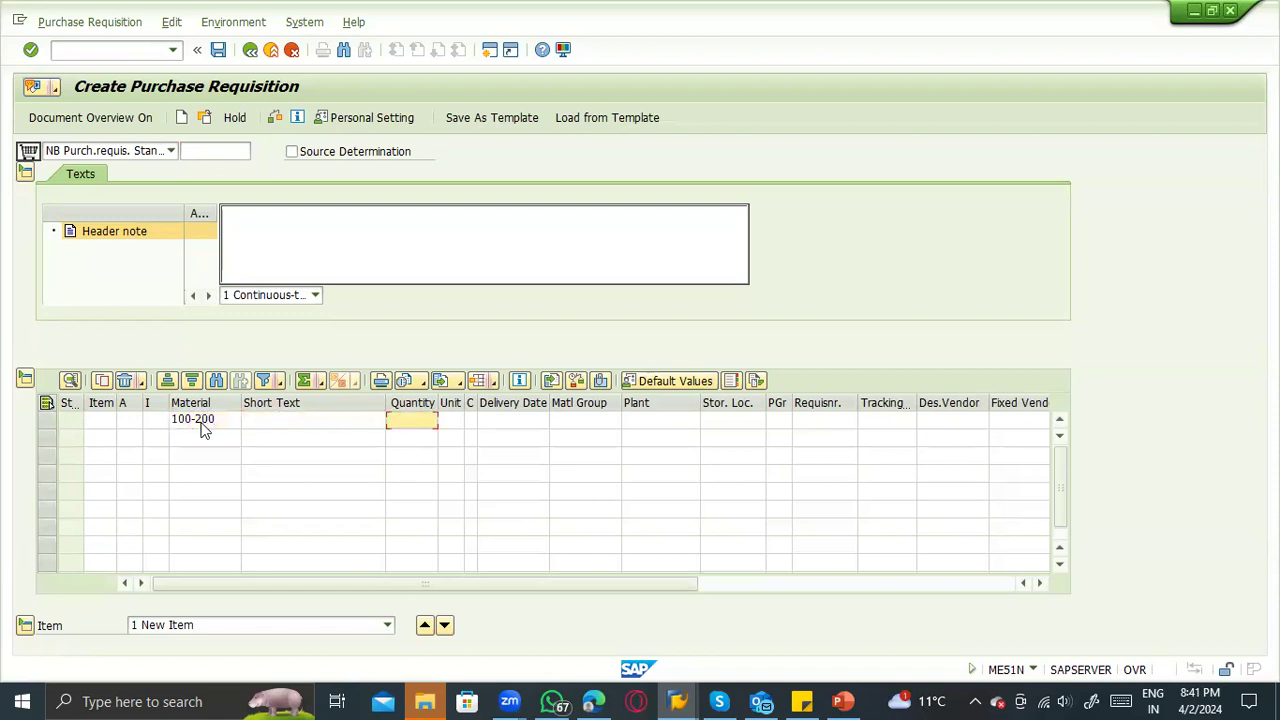
# Set the item's quantity to 1000 and its plant to 1100.
pyautogui.write('1000')
pyautogui.press('Tab')
pyautogui.press('Tab')
pyautogui.press('Tab')
pyautogui.press('Tab')
pyautogui.press('Tab')
pyautogui.write('1100')
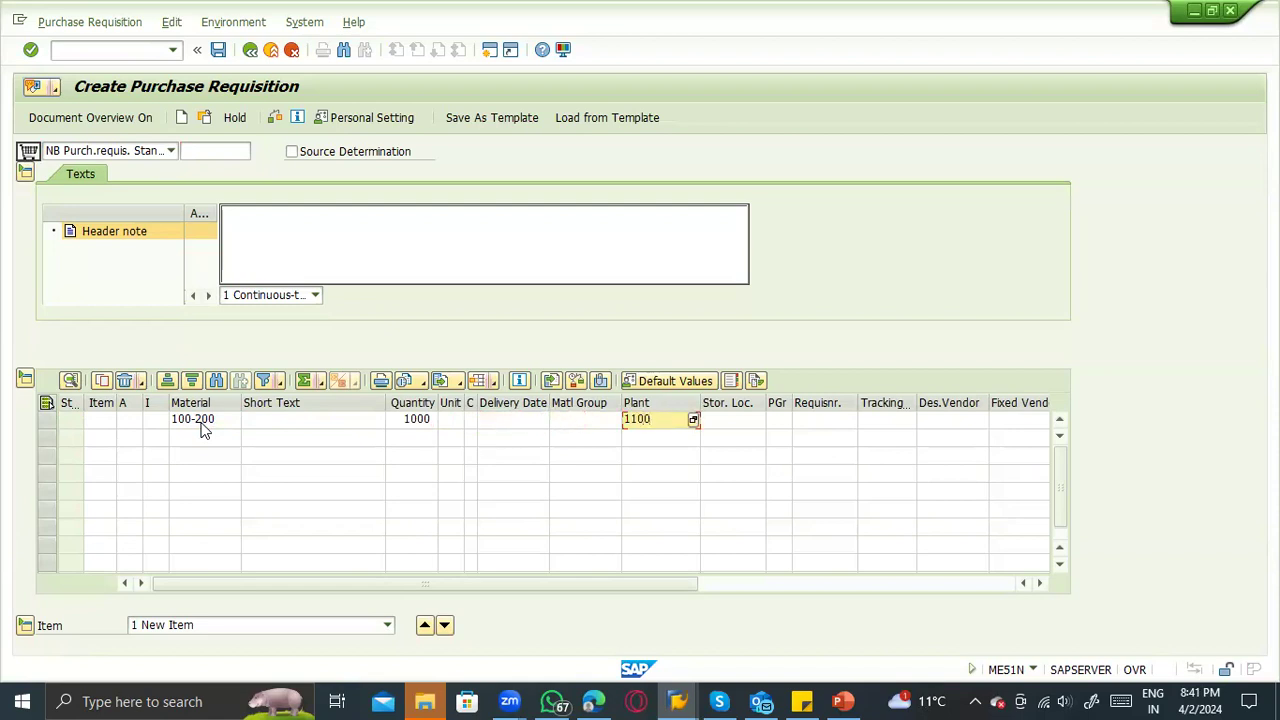
# Confirm the item line for material 100-200 and run a check on the purchase requisition.
pyautogui.press('Tab')
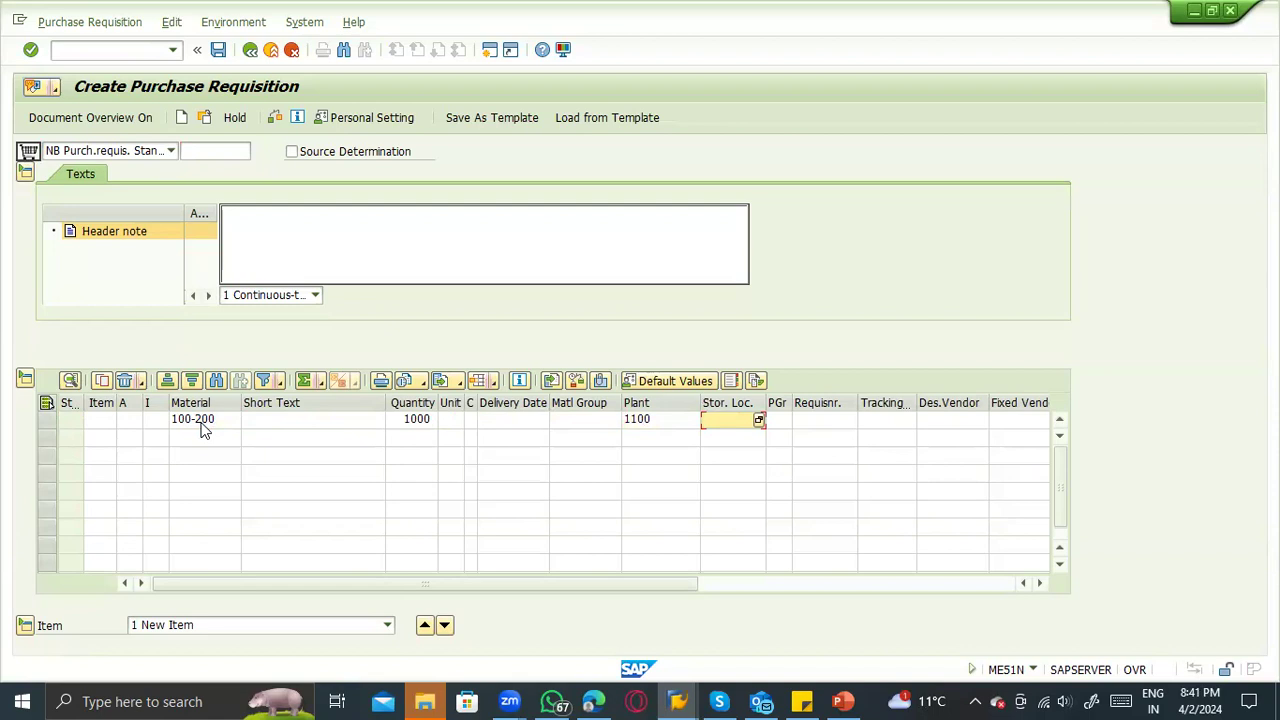
pyautogui.press('Return')
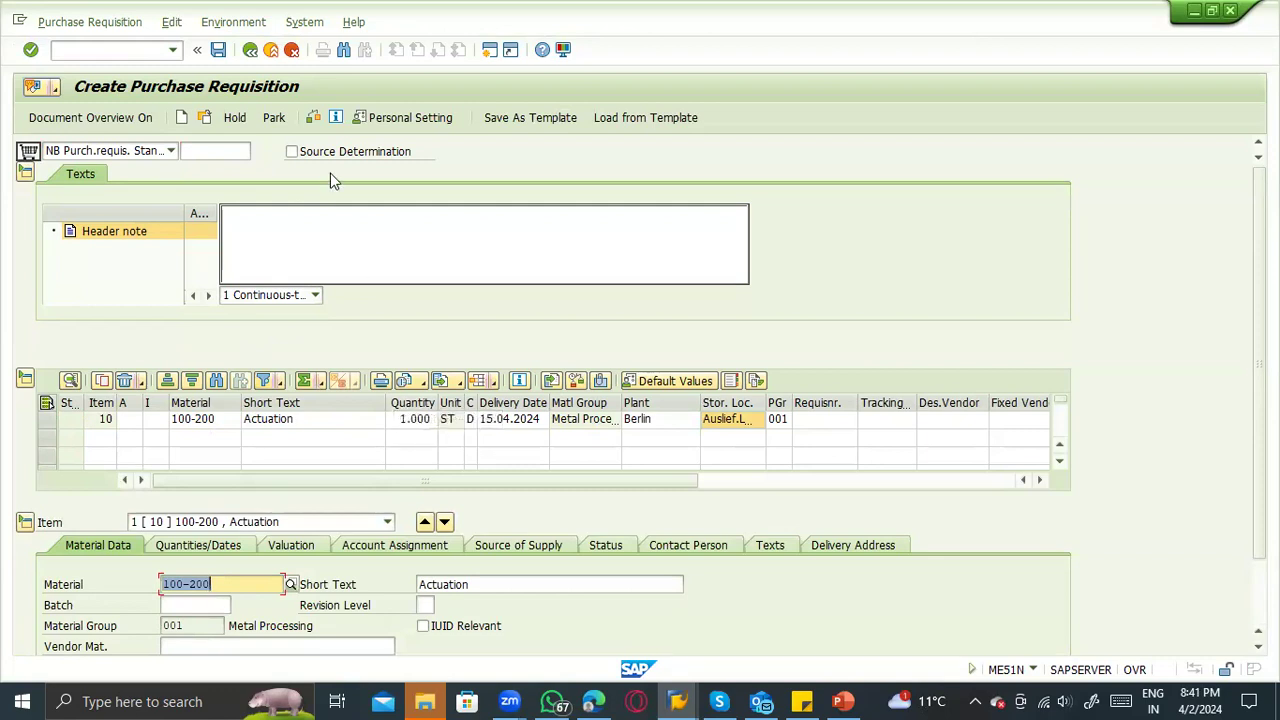
pyautogui.click(313, 117)
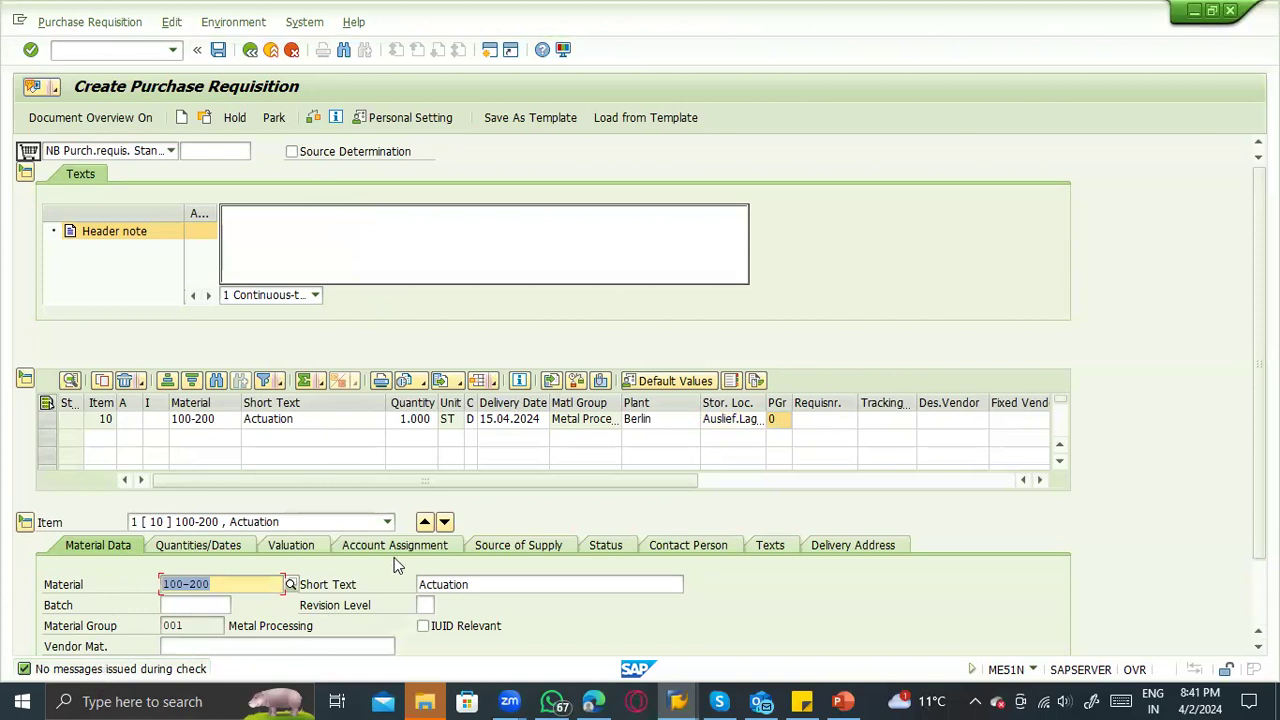
# Review the material, quantity, delivery date and plant of item 10 in the item overview.
pyautogui.click(182, 424)
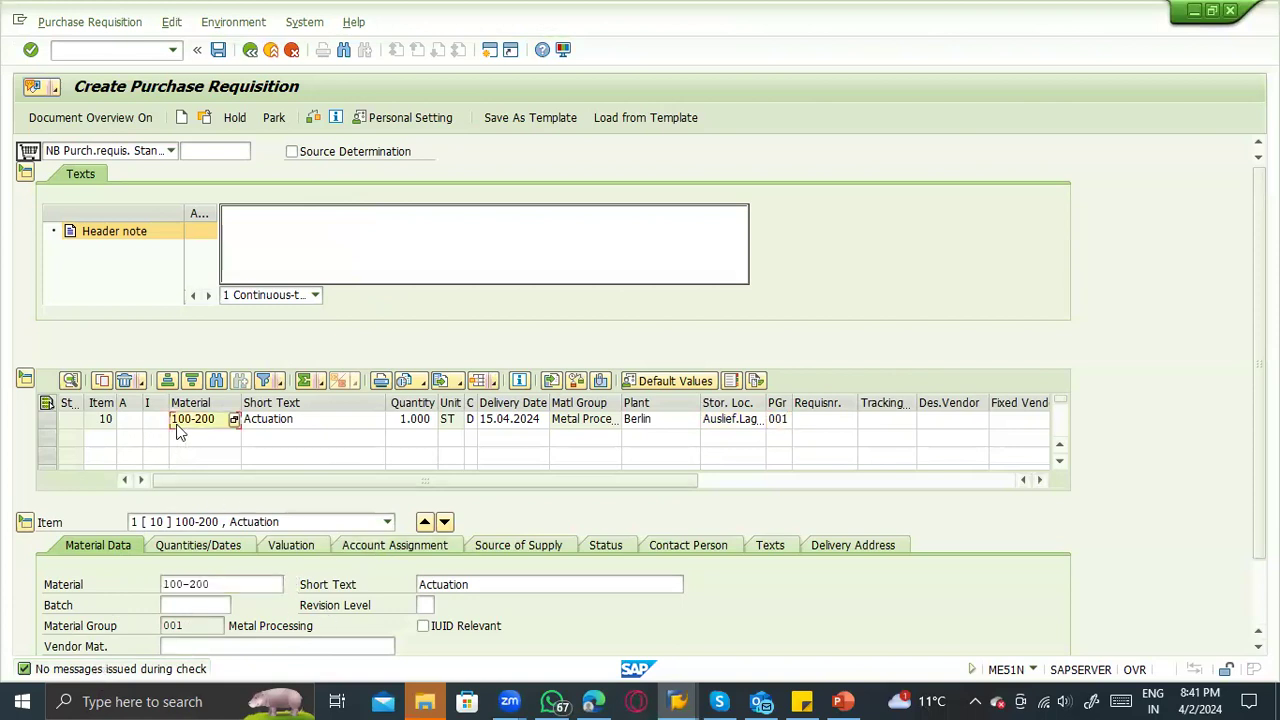
pyautogui.click(409, 427)
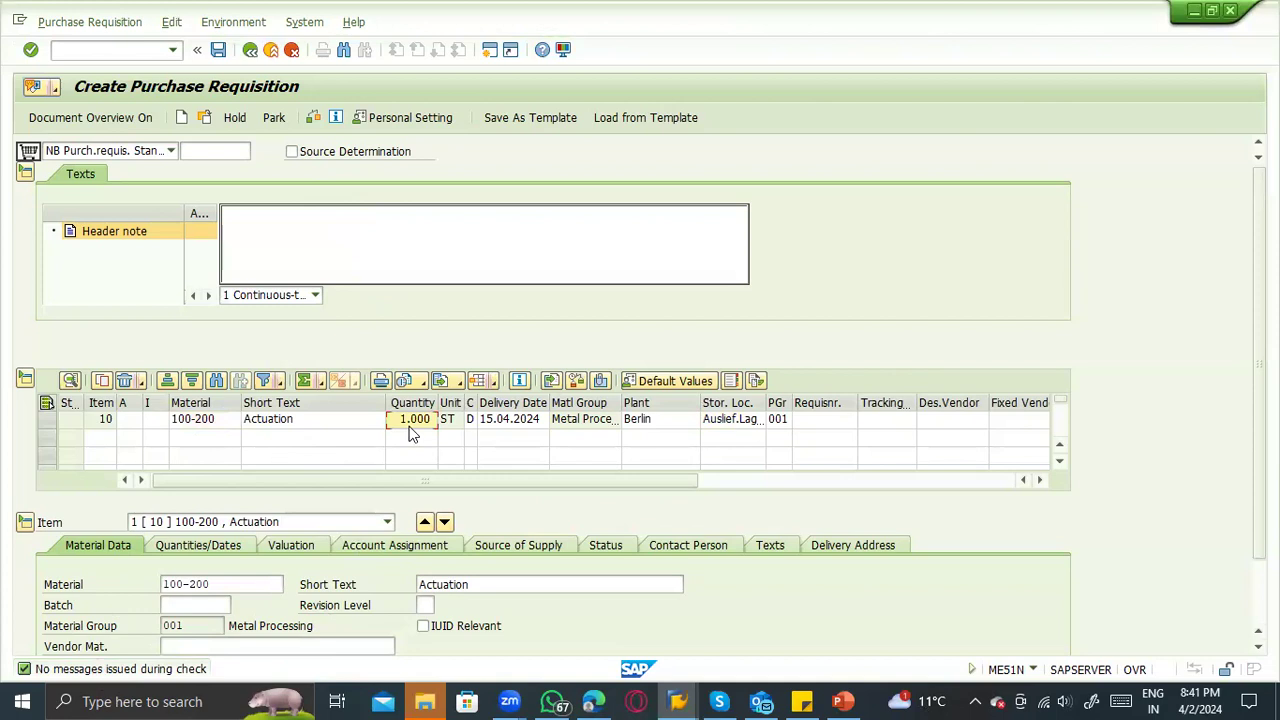
pyautogui.click(525, 421)
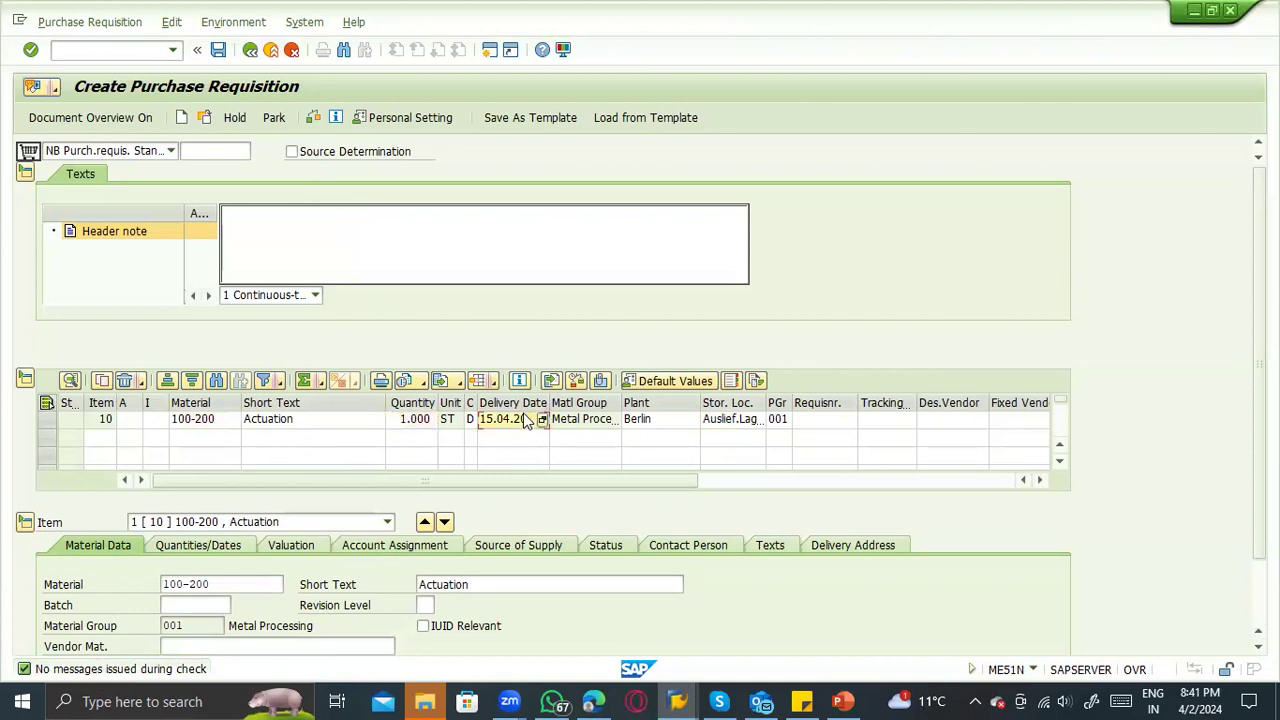
pyautogui.click(668, 422)
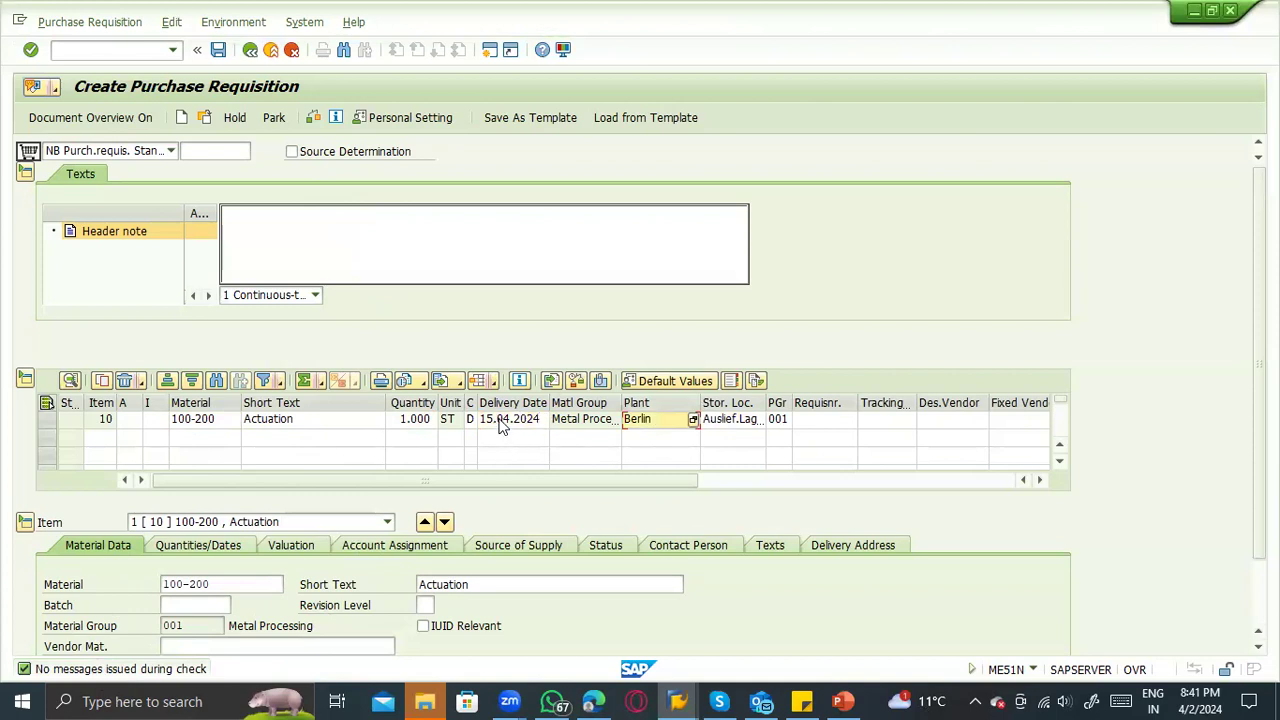
pyautogui.click(500, 420)
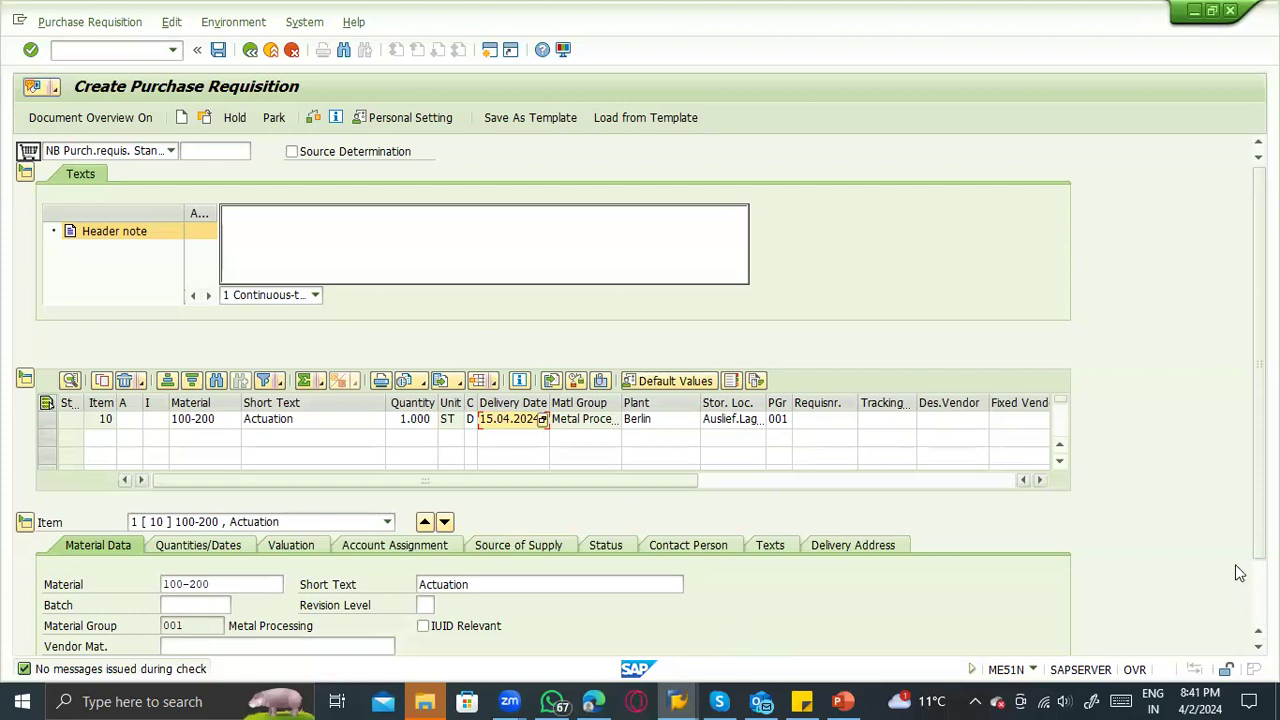
# Examine item 10's material data in the item details, including the material, batch, material group and vendor material fields.
pyautogui.scroll(-2, 543, 390)
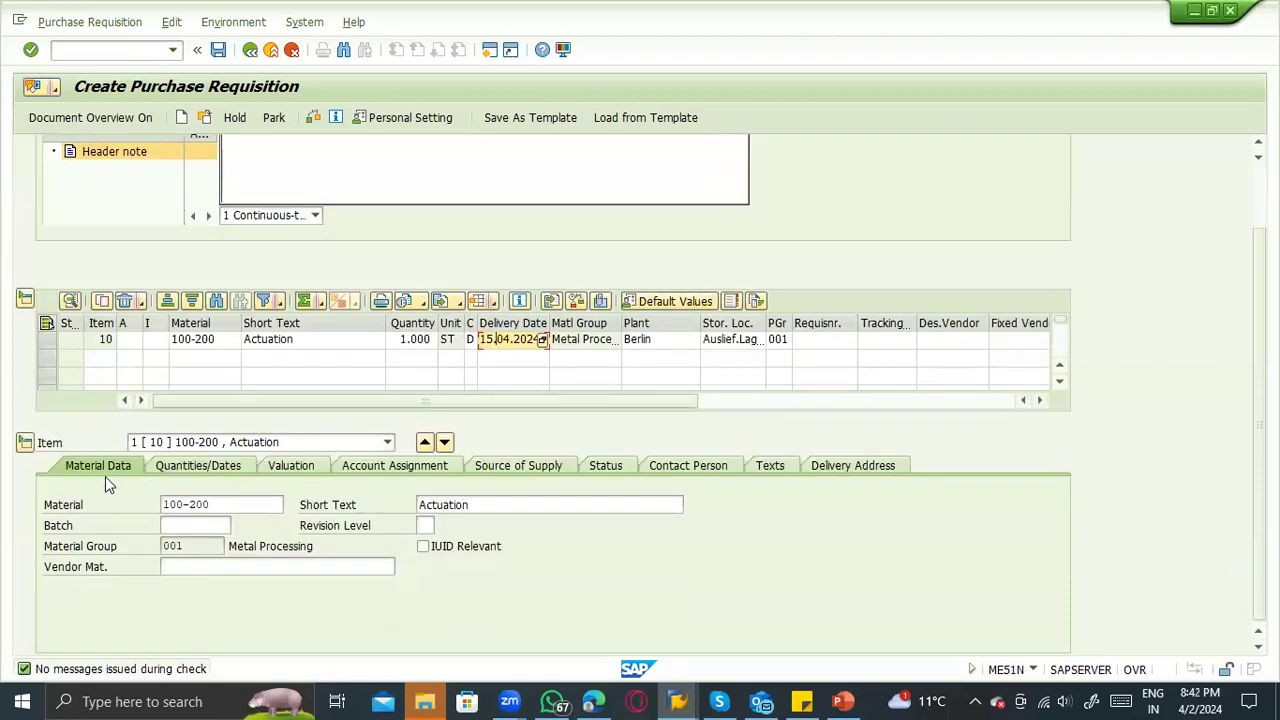
pyautogui.scroll(1, 223, 394)
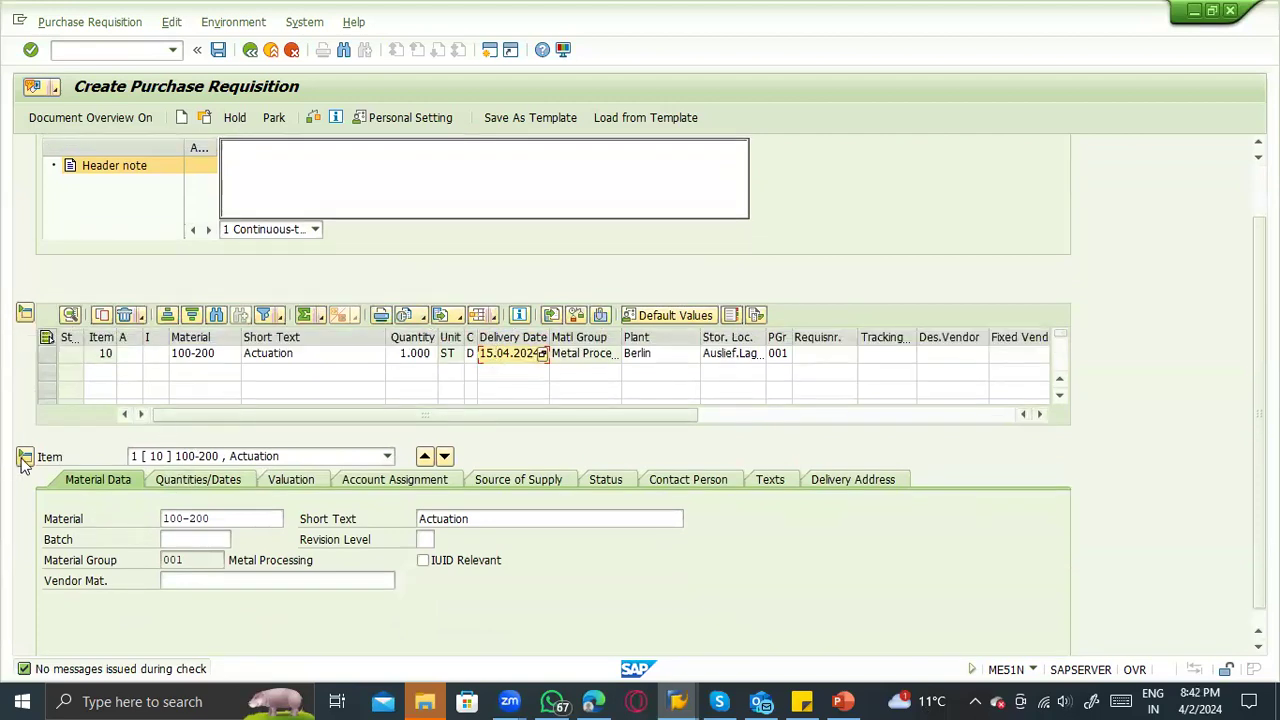
pyautogui.click(260, 458)
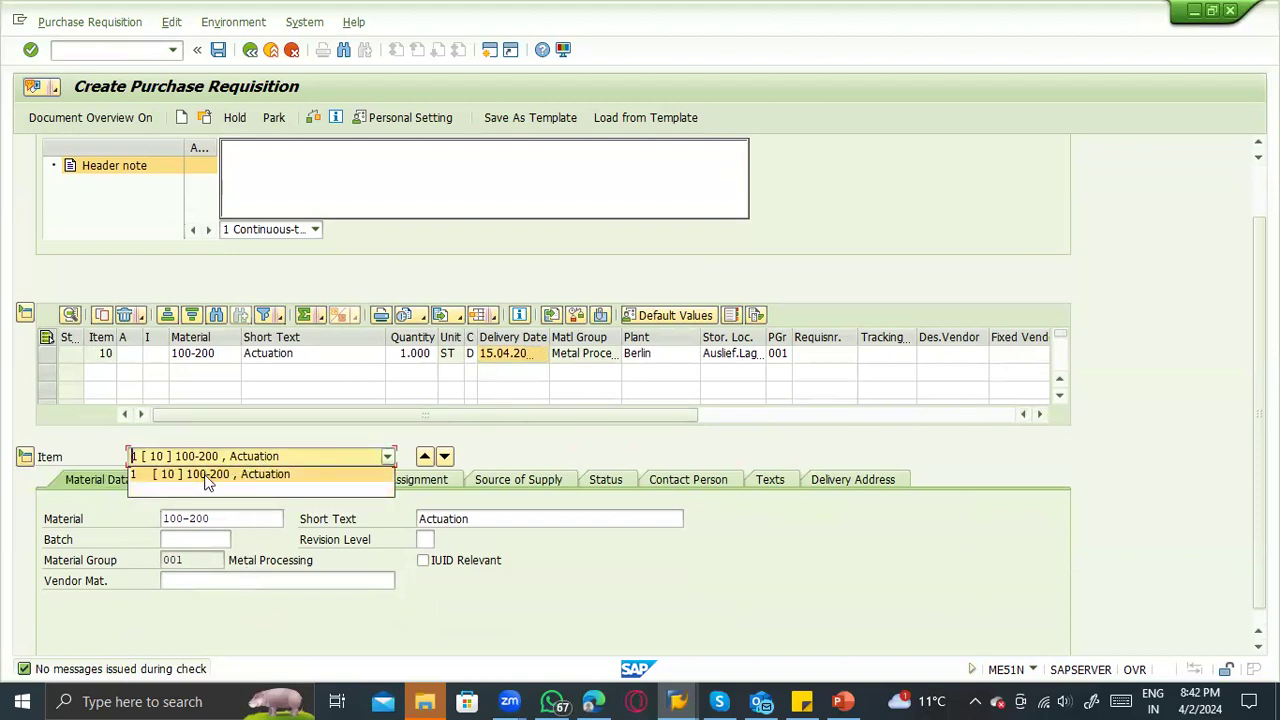
pyautogui.click(113, 548)
pyautogui.click(175, 461)
pyautogui.click(94, 482)
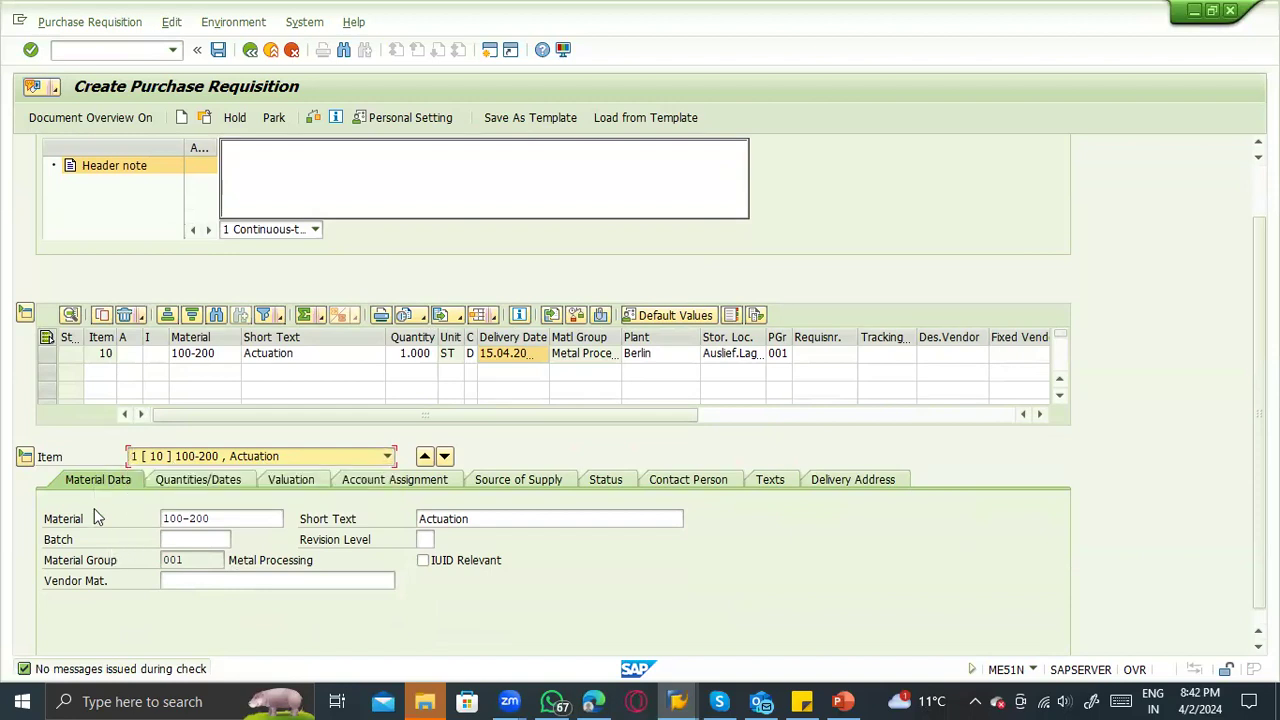
pyautogui.click(203, 518)
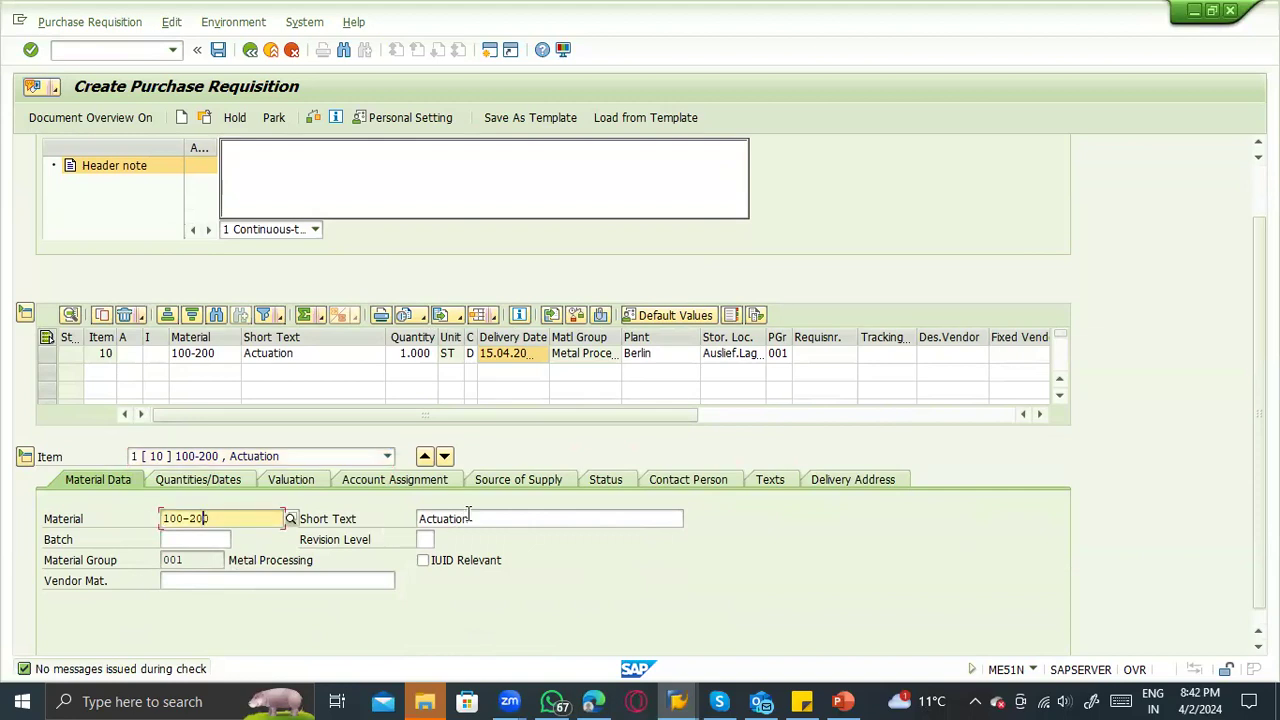
pyautogui.press('Tab')
pyautogui.click(164, 541)
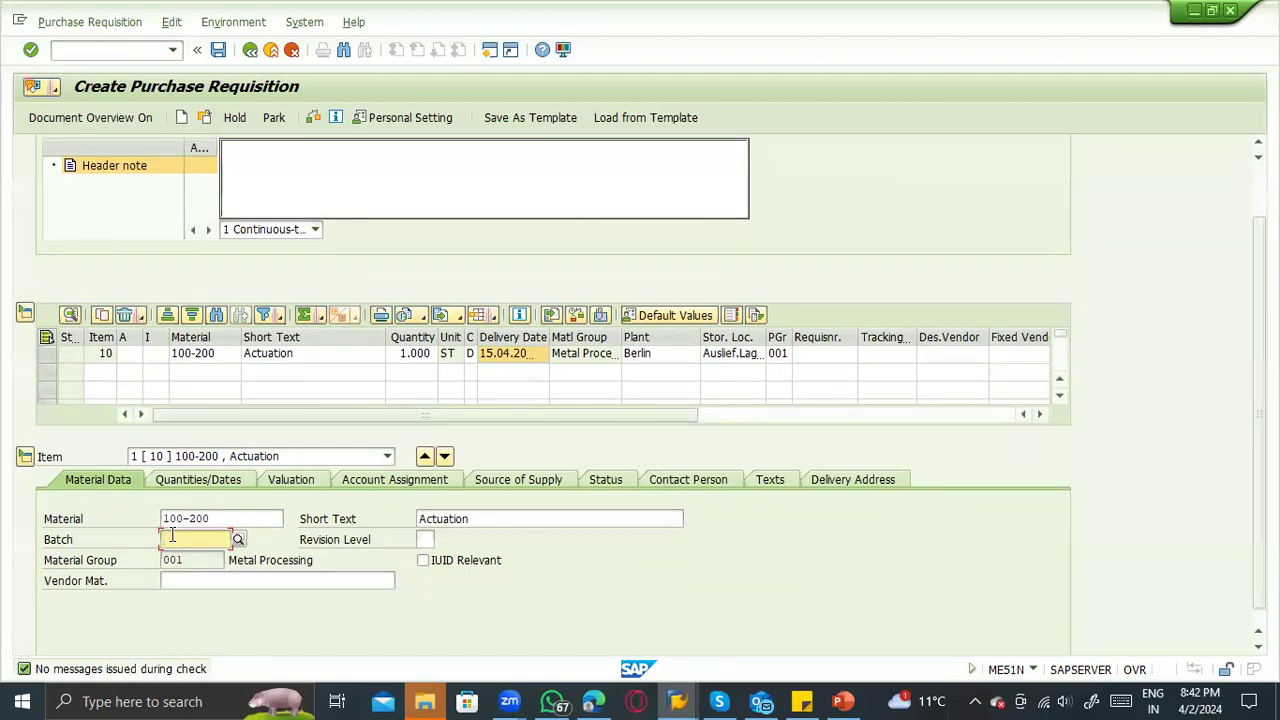
pyautogui.click(195, 560)
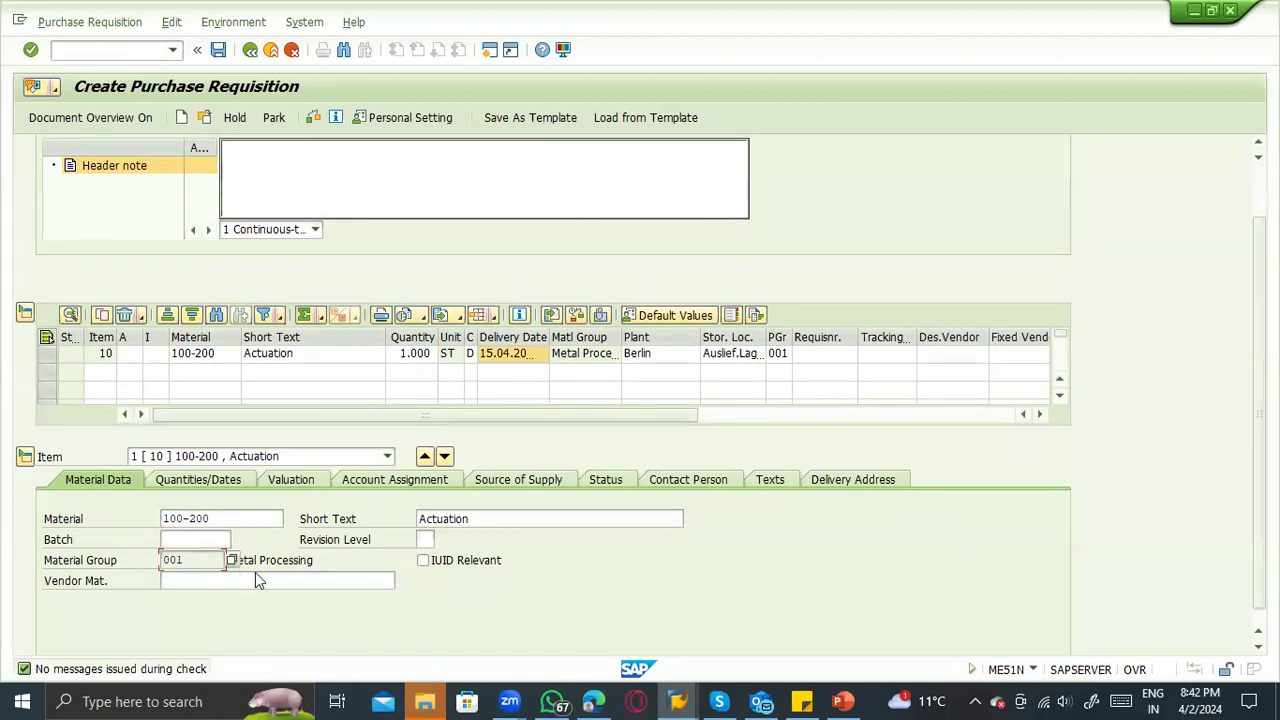
pyautogui.click(196, 578)
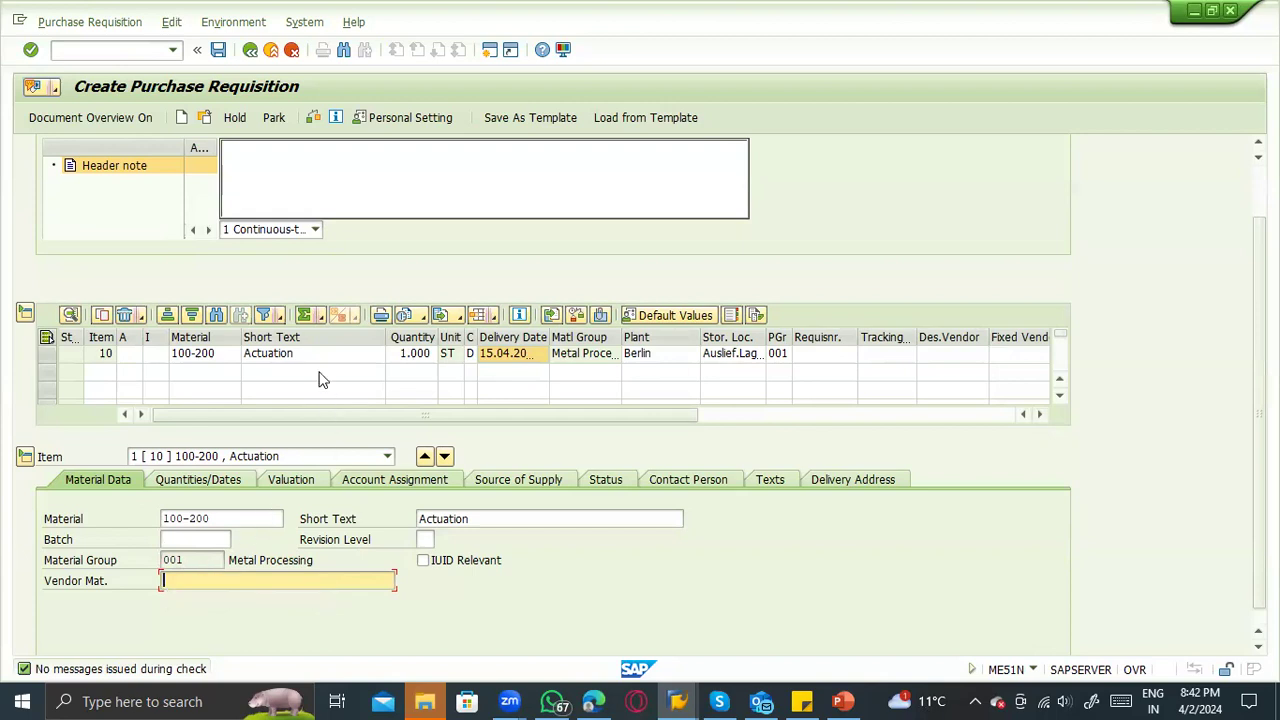
# Examine item 10's quantities and dates, including the delivery, request and release dates, planned delivery time and remaining shelf life.
pyautogui.click(212, 479)
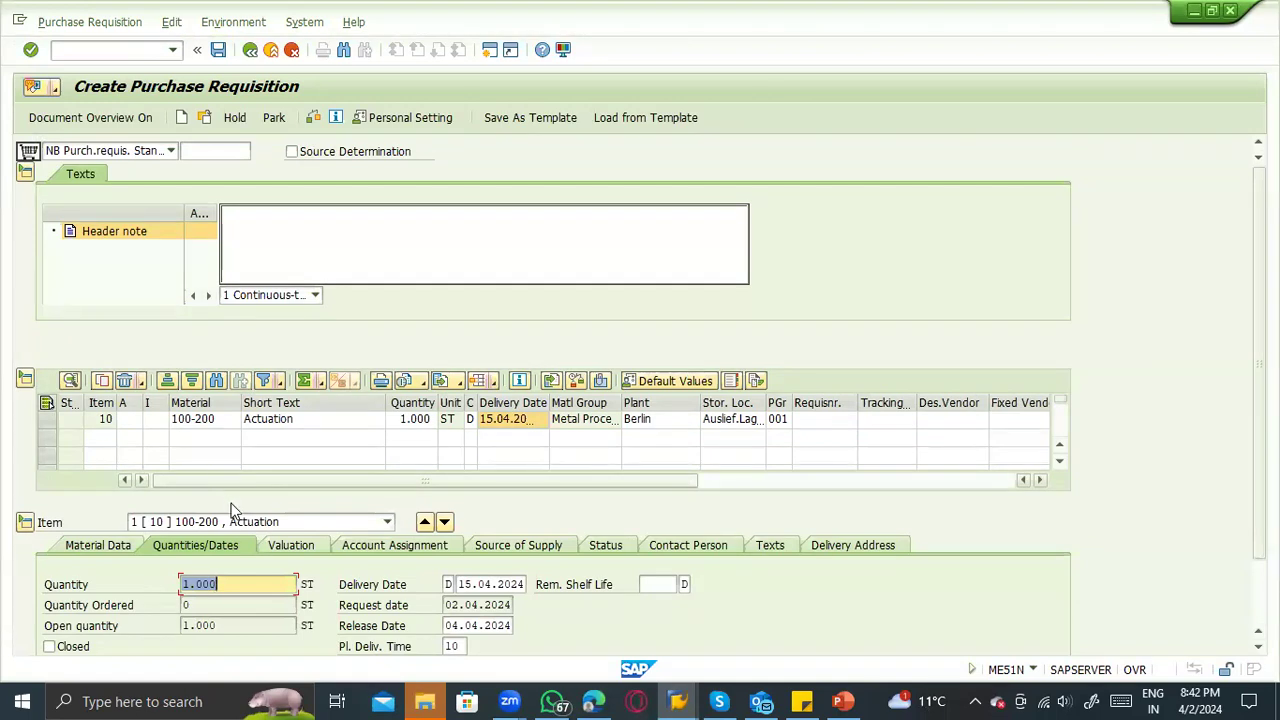
pyautogui.scroll(-2, 260, 572)
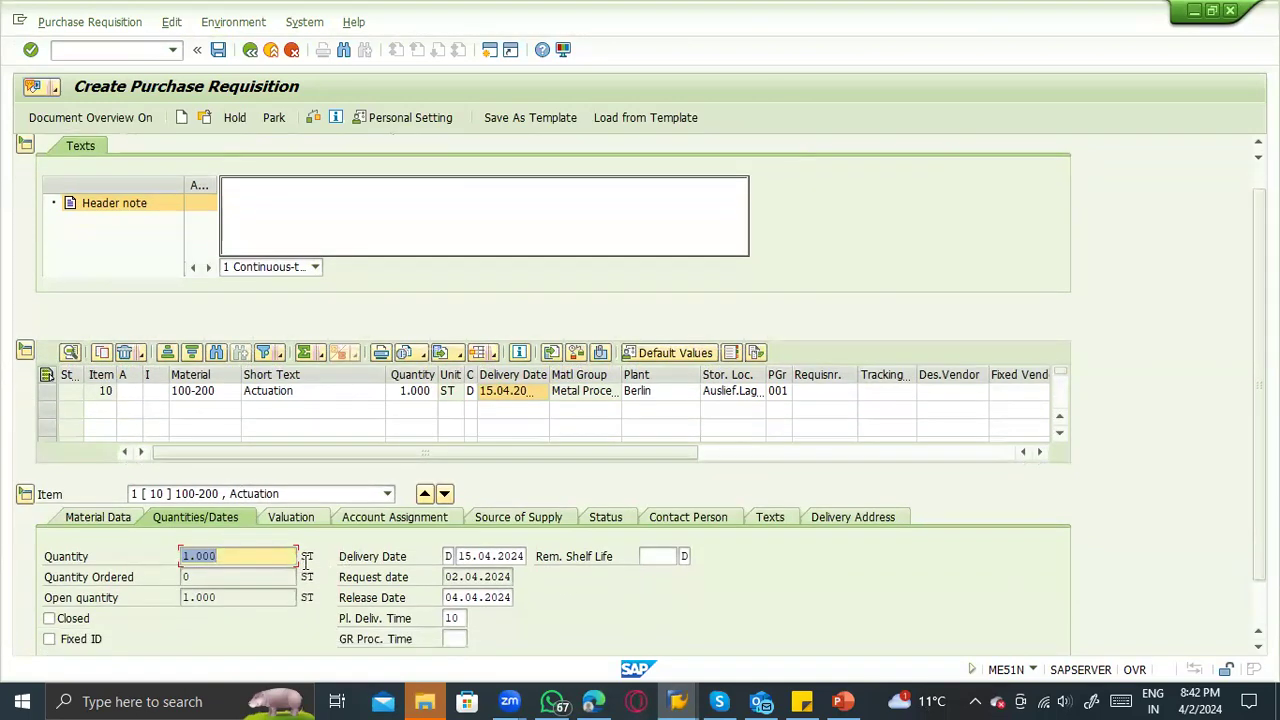
pyautogui.scroll(-4, 543, 400)
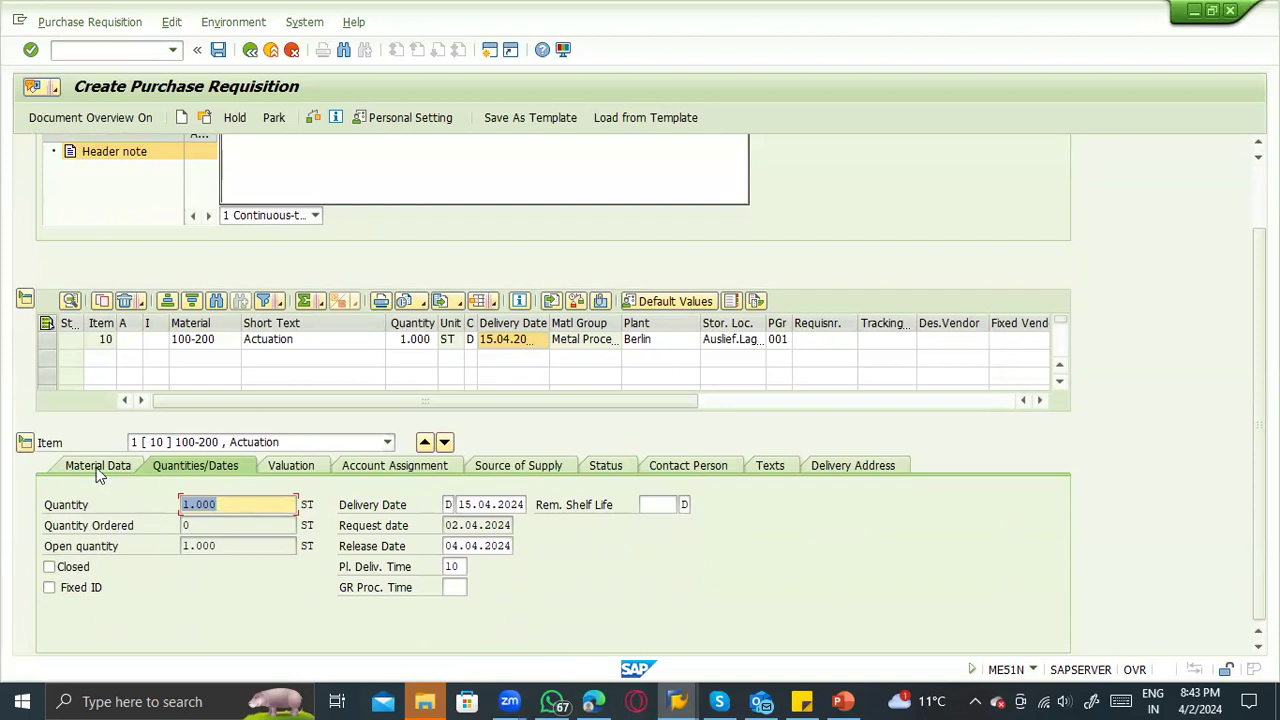
pyautogui.click(462, 505)
pyautogui.moveTo(462, 505); pyautogui.dragTo(533, 505)
pyautogui.click(466, 525)
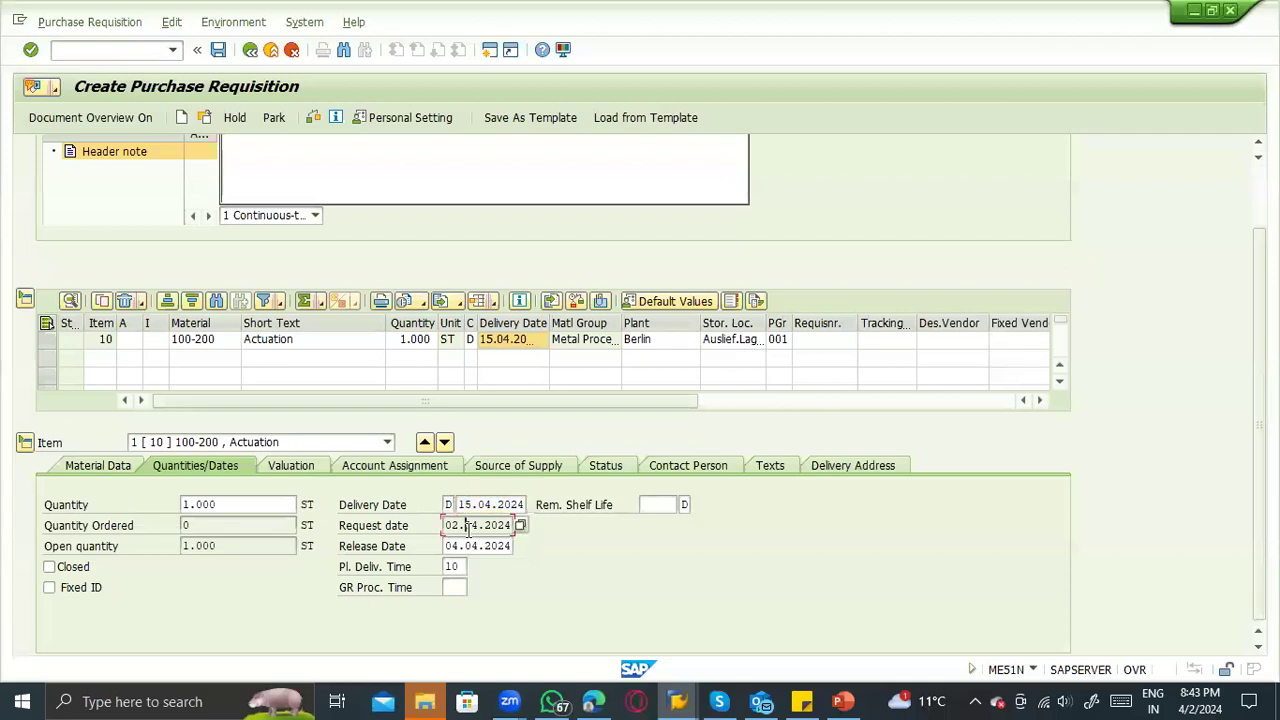
pyautogui.moveTo(447, 525); pyautogui.dragTo(518, 525)
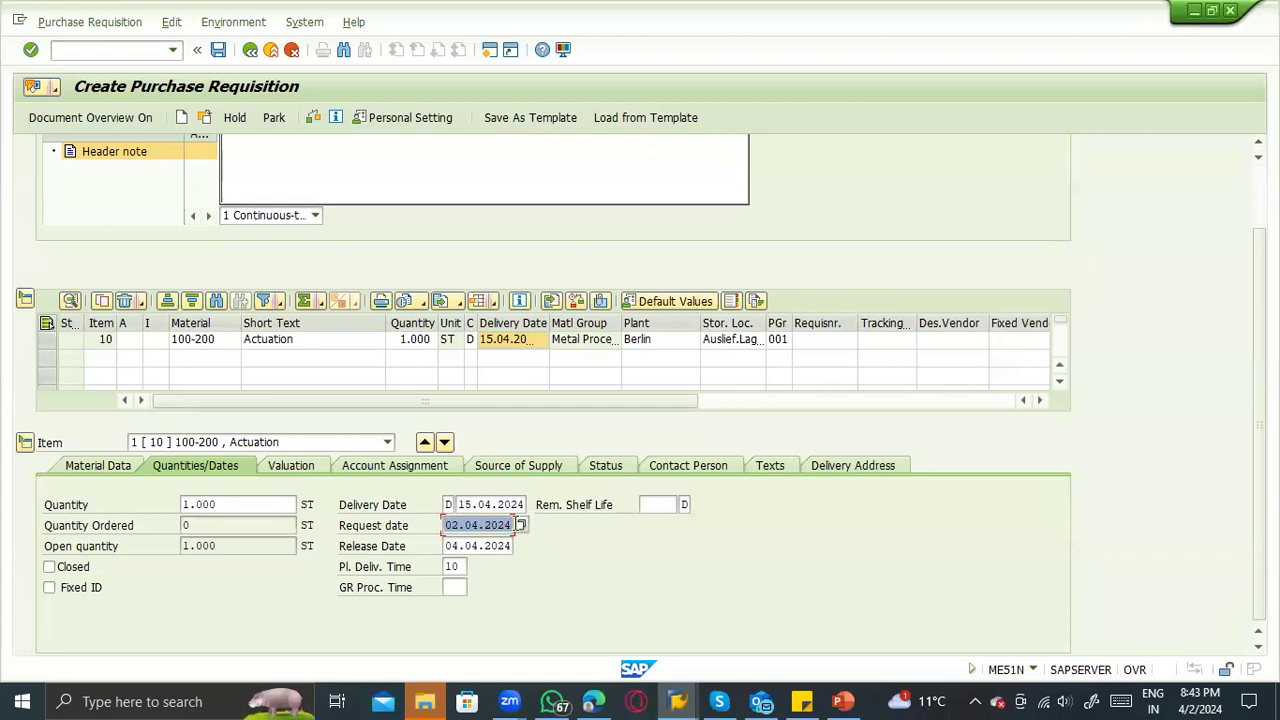
pyautogui.moveTo(446, 546); pyautogui.dragTo(514, 546)
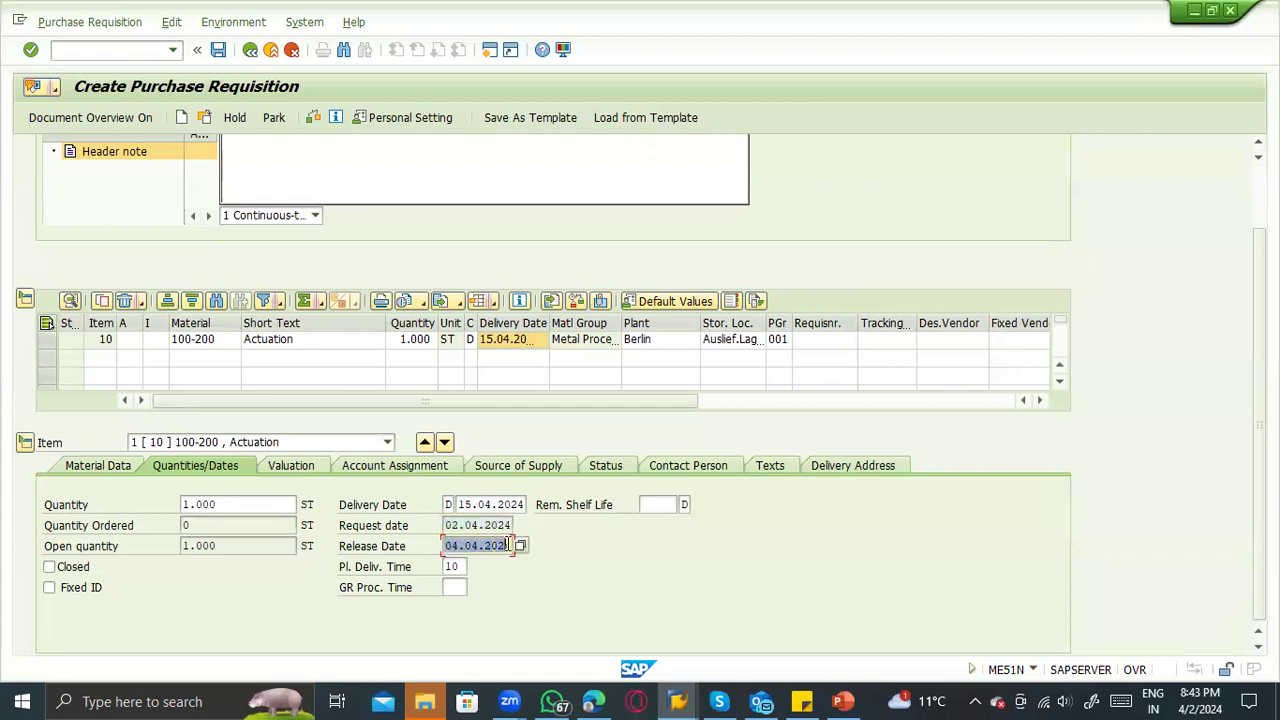
pyautogui.click(452, 566)
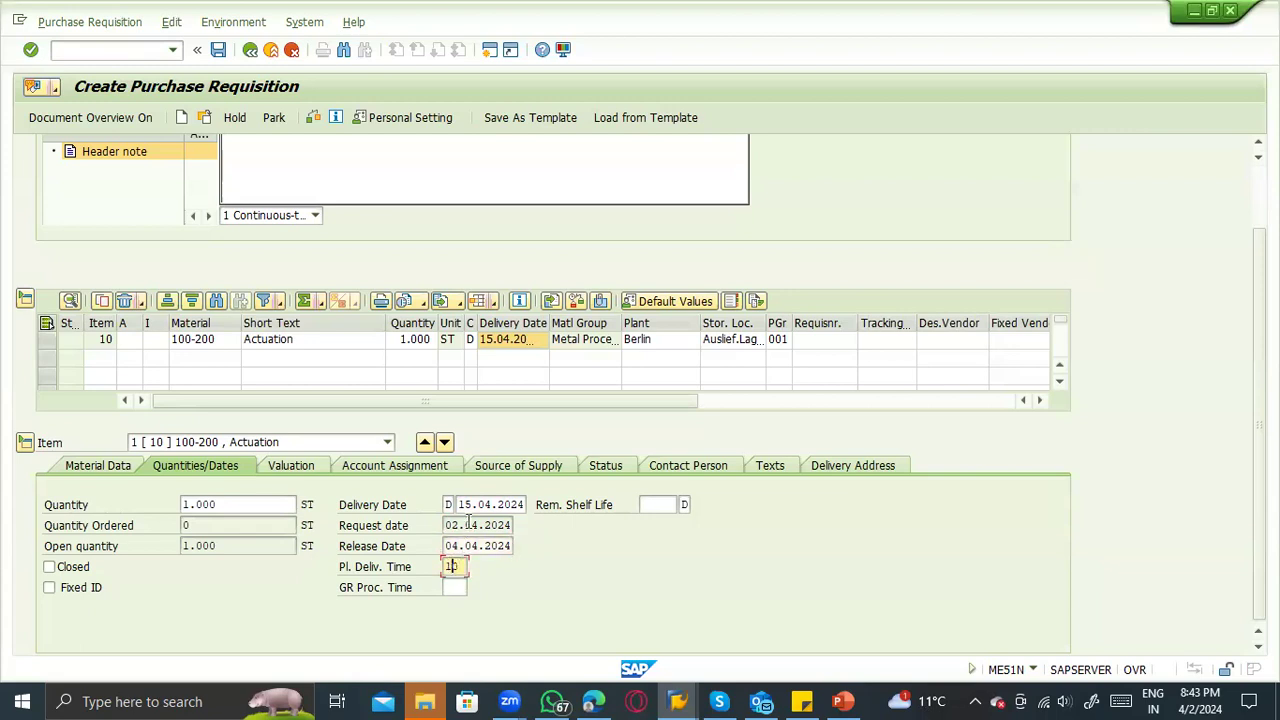
pyautogui.moveTo(459, 504); pyautogui.dragTo(537, 505)
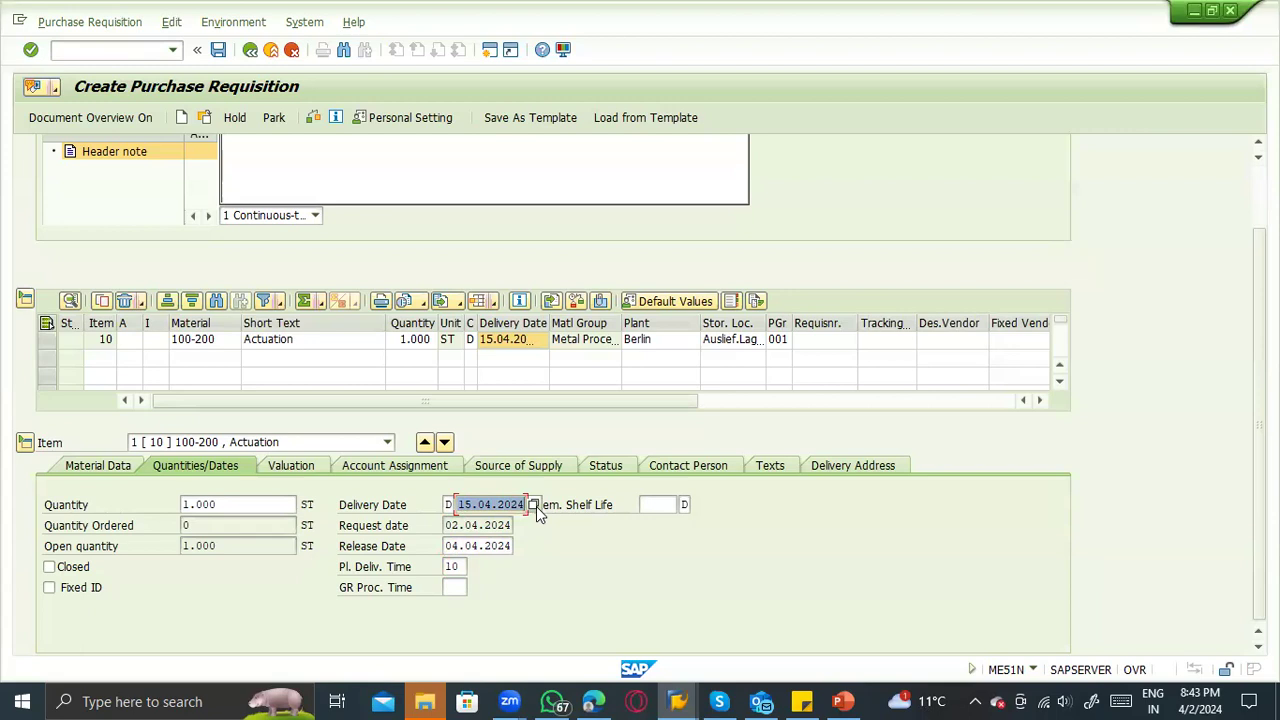
pyautogui.click(655, 505)
pyautogui.click(581, 504)
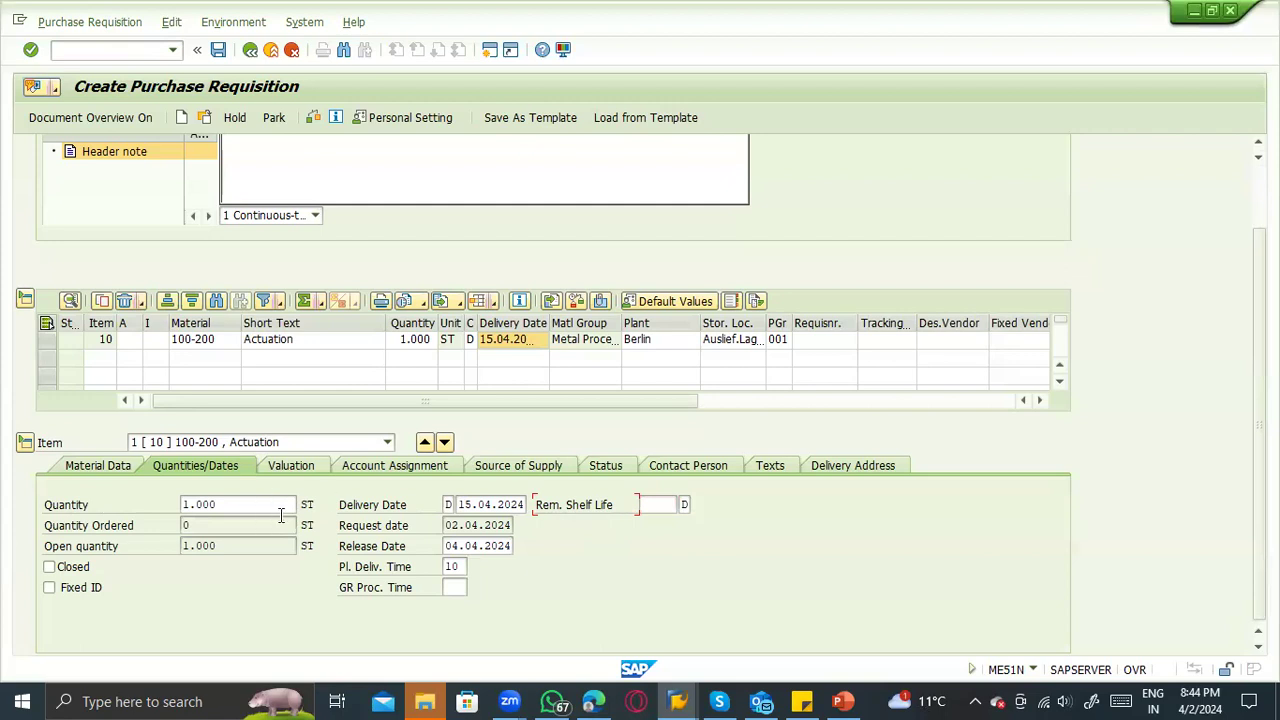
pyautogui.click(520, 343)
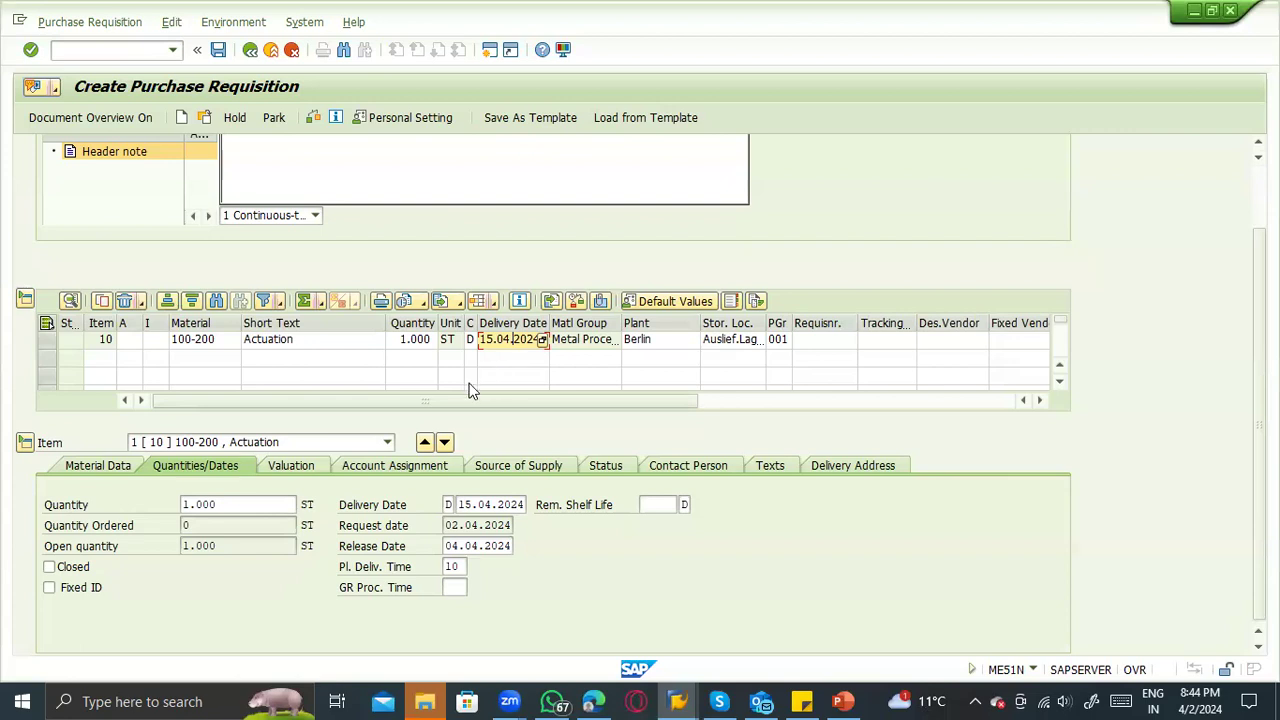
# Examine the valuation price in item 10's valuation data and the material it belongs to.
pyautogui.click(304, 465)
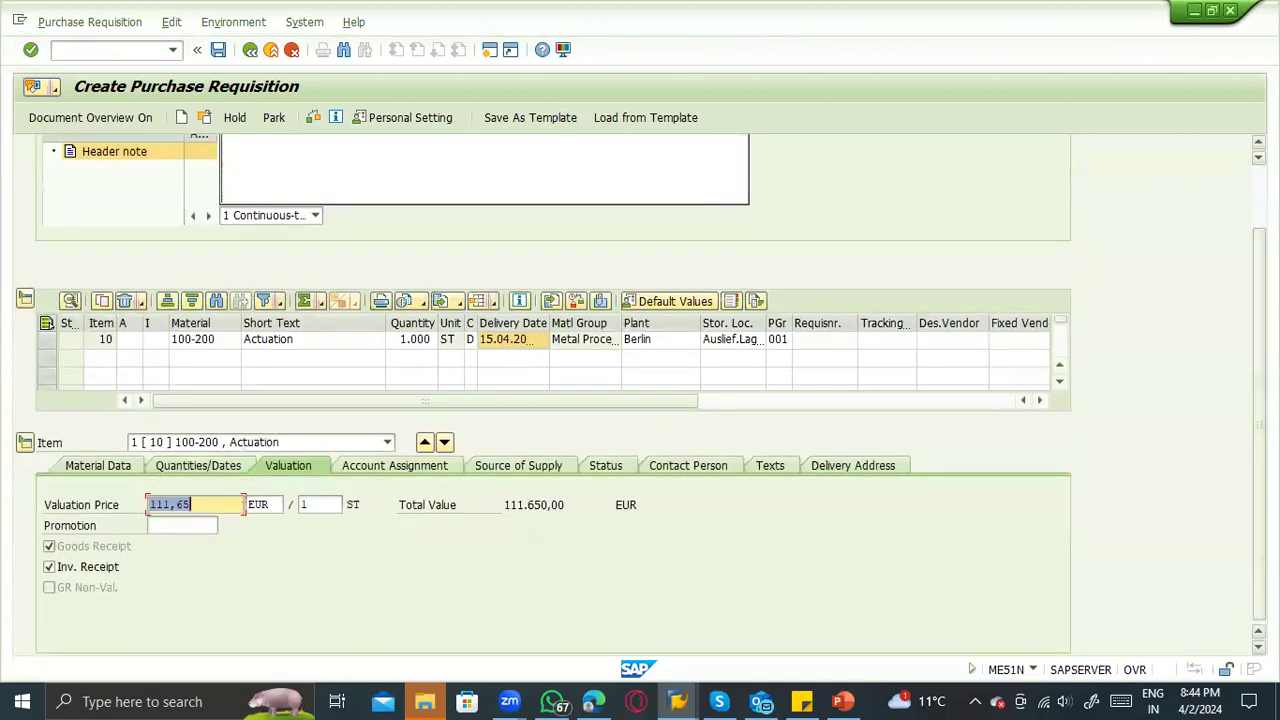
pyautogui.click(206, 504)
pyautogui.moveTo(206, 504); pyautogui.dragTo(136, 500)
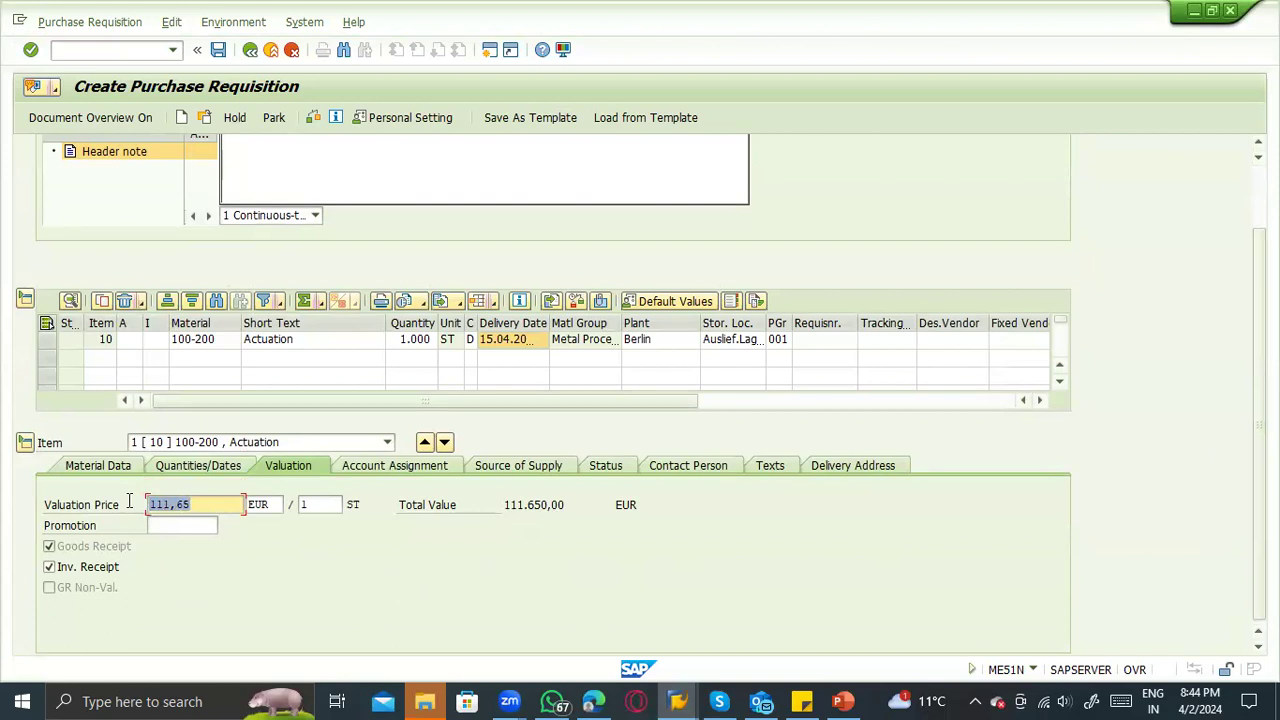
pyautogui.click(222, 340)
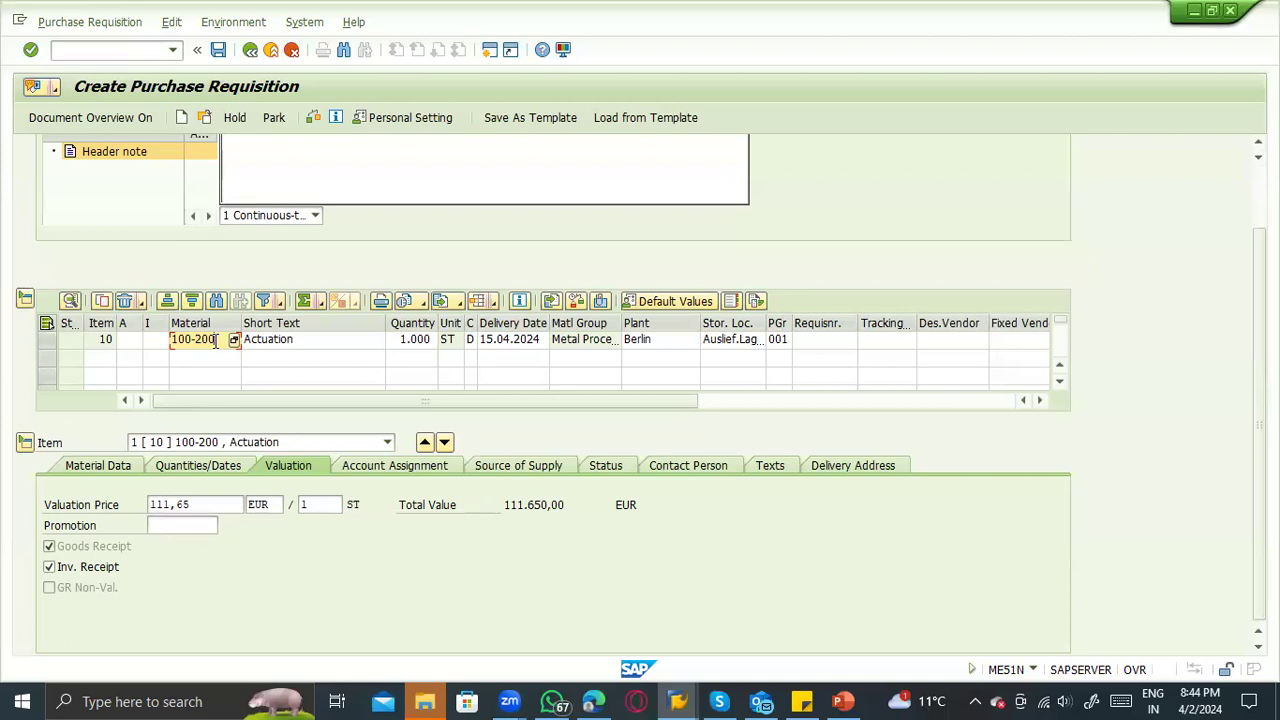
pyautogui.click(207, 504)
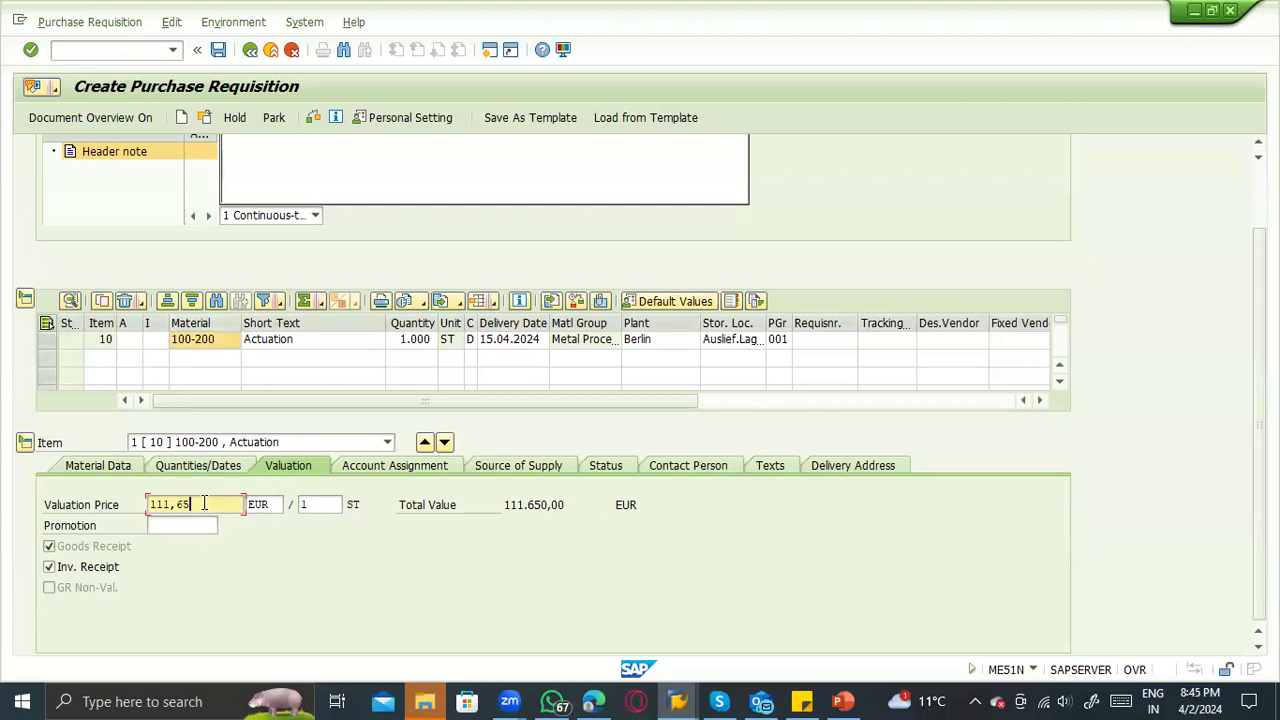
# Examine the moving and standard prices in the Accounting 1 view of material 100-200's master record and return to the requisition.
pyautogui.doubleClick(200, 340)
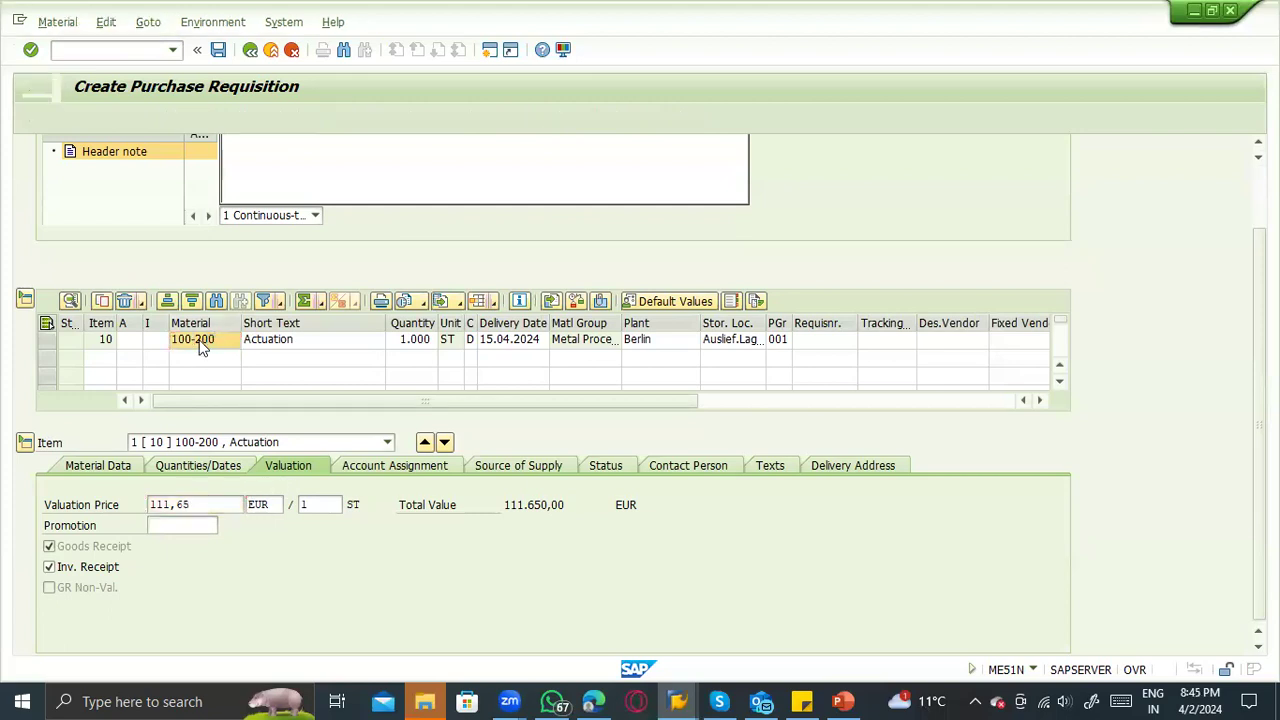
pyautogui.click(589, 151)
pyautogui.click(608, 177)
pyautogui.press('Return')
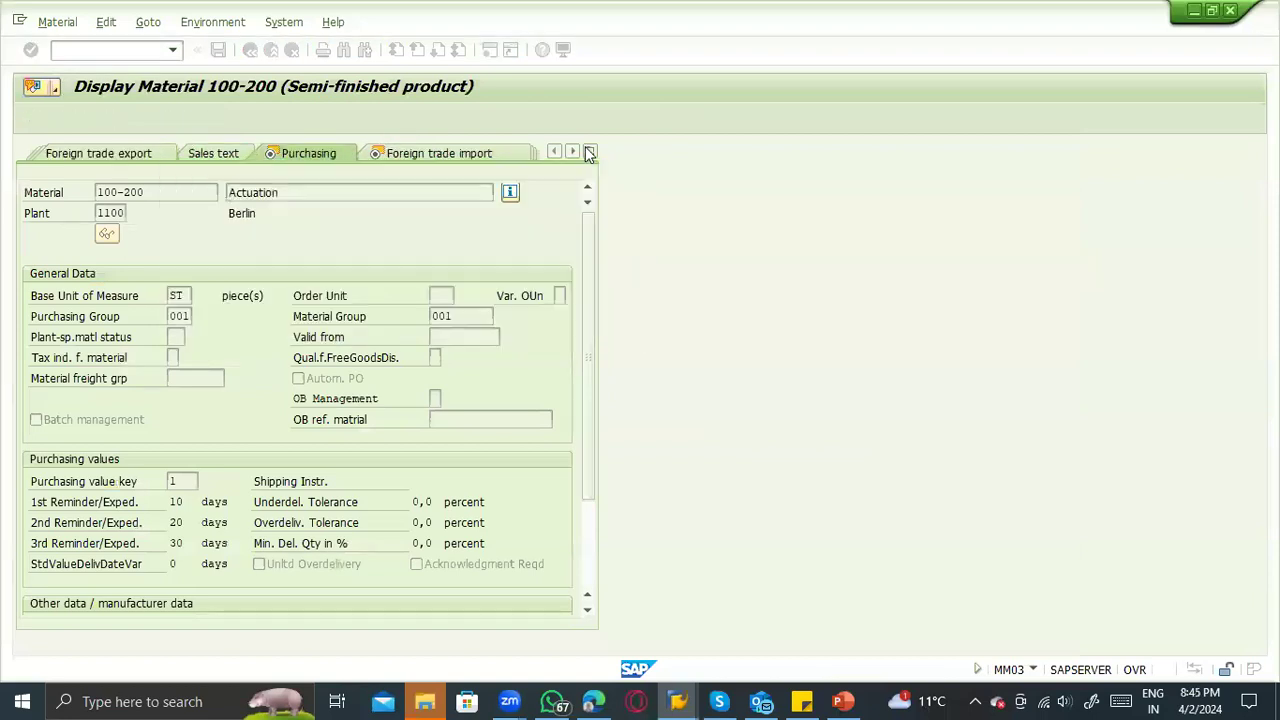
pyautogui.click(589, 151)
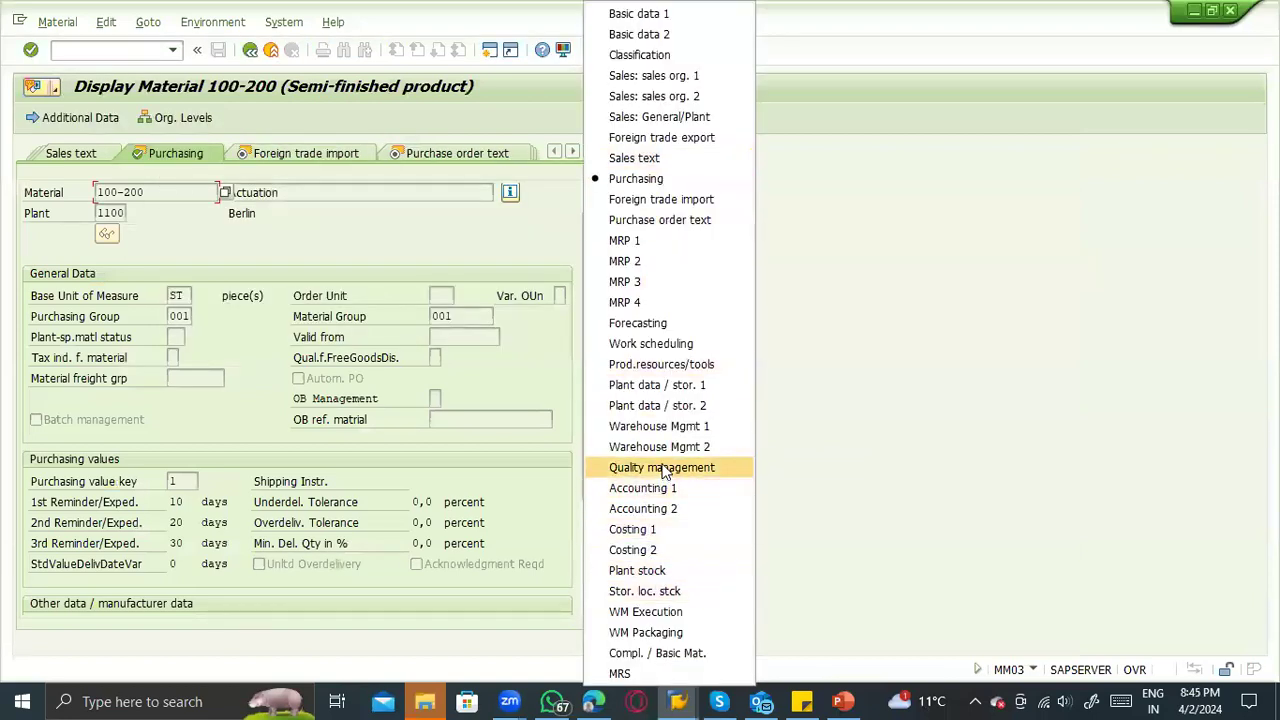
pyautogui.click(665, 488)
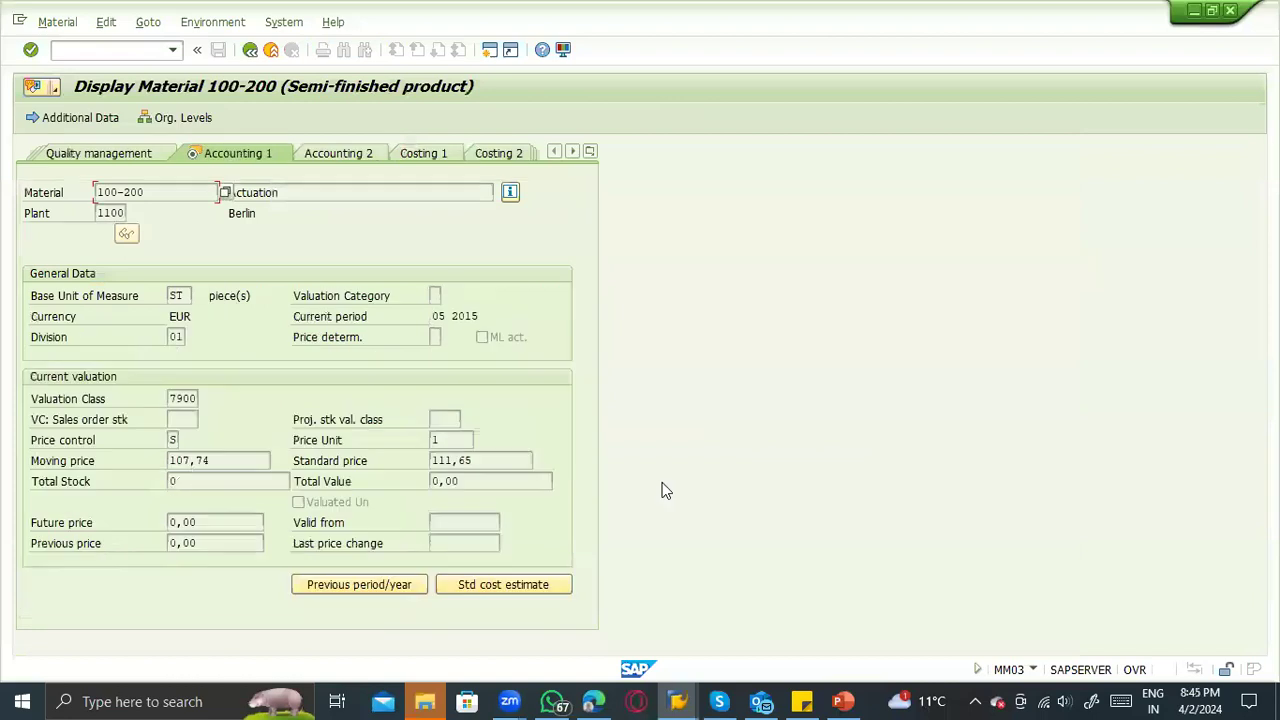
pyautogui.moveTo(214, 460); pyautogui.dragTo(143, 458)
pyautogui.click(489, 476)
pyautogui.moveTo(478, 460); pyautogui.dragTo(415, 458)
pyautogui.click(250, 50)
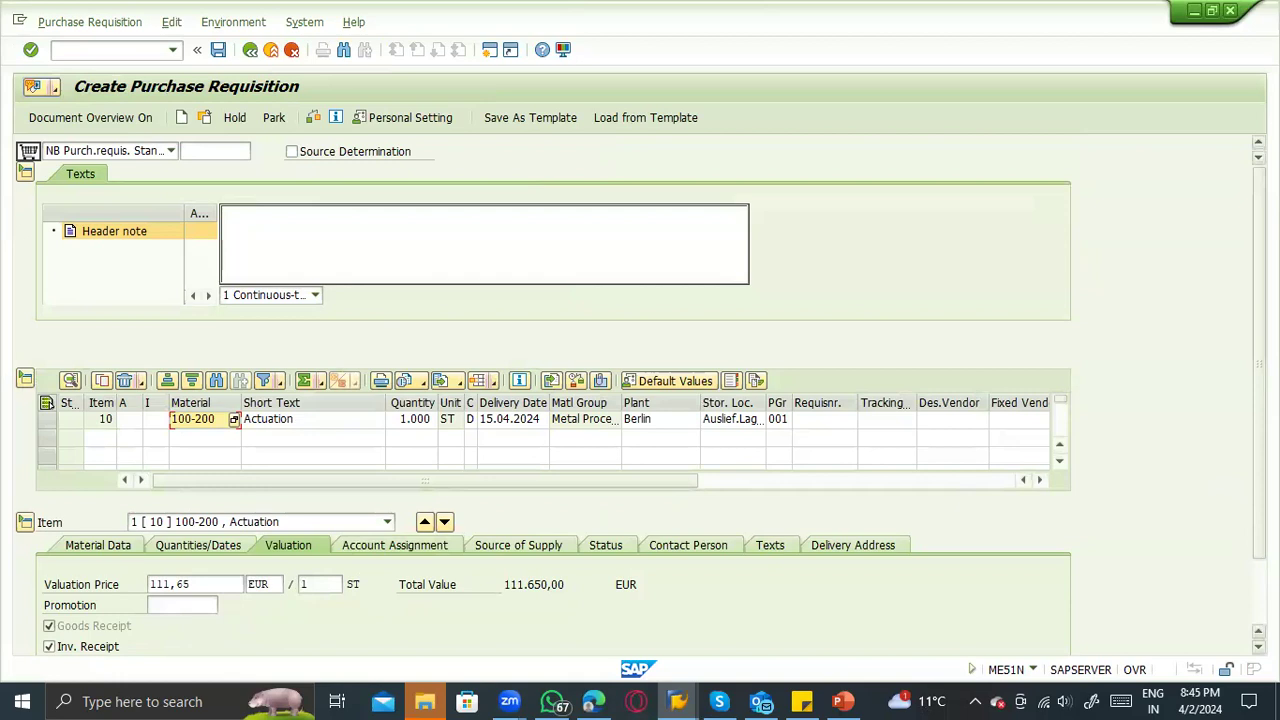
# Examine how item 10's total value follows from its valuation price and requested quantity in the valuation data.
pyautogui.scroll(-1, 1160, 486)
pyautogui.scroll(-1, 640, 392)
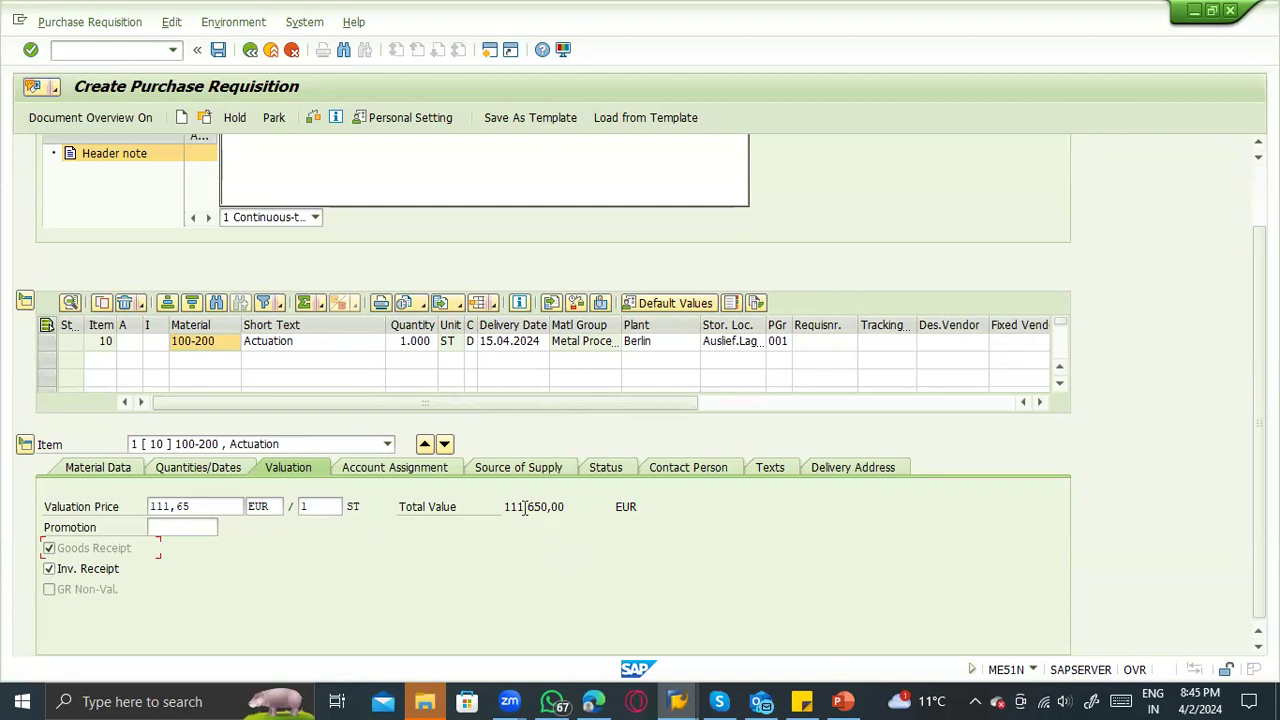
pyautogui.moveTo(198, 507); pyautogui.dragTo(127, 511)
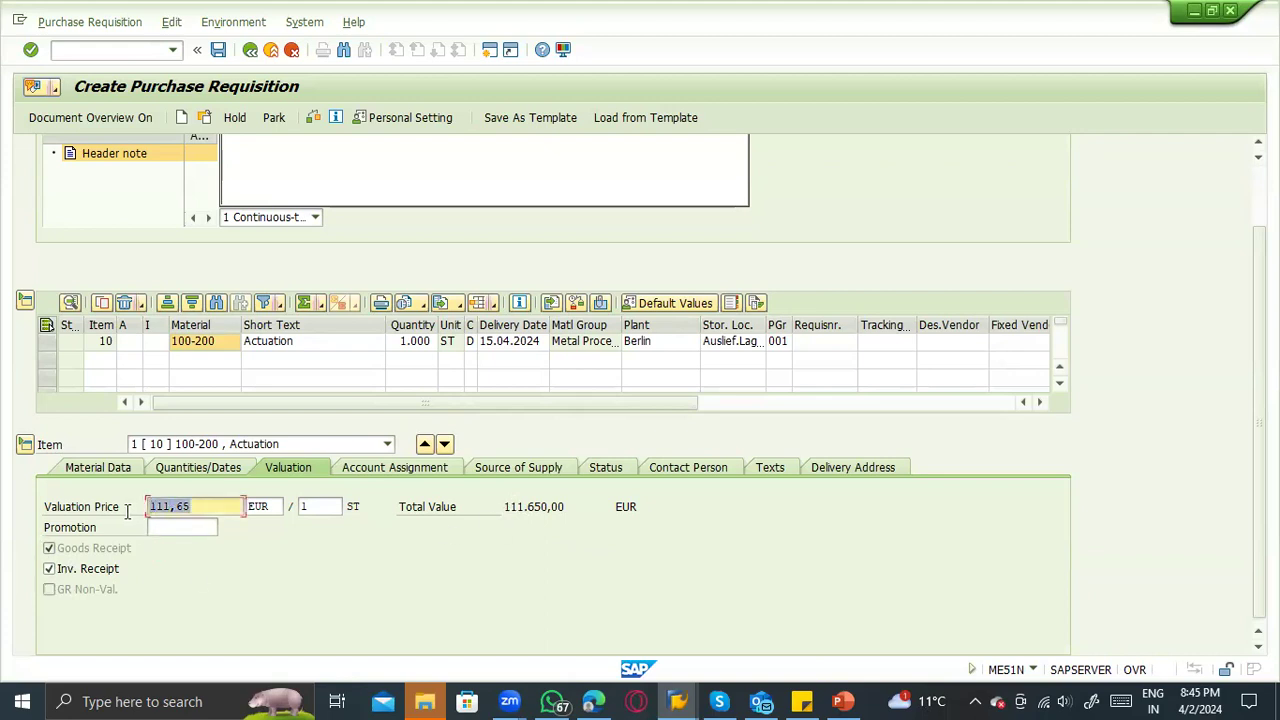
pyautogui.click(506, 506)
pyautogui.moveTo(506, 506); pyautogui.dragTo(565, 507)
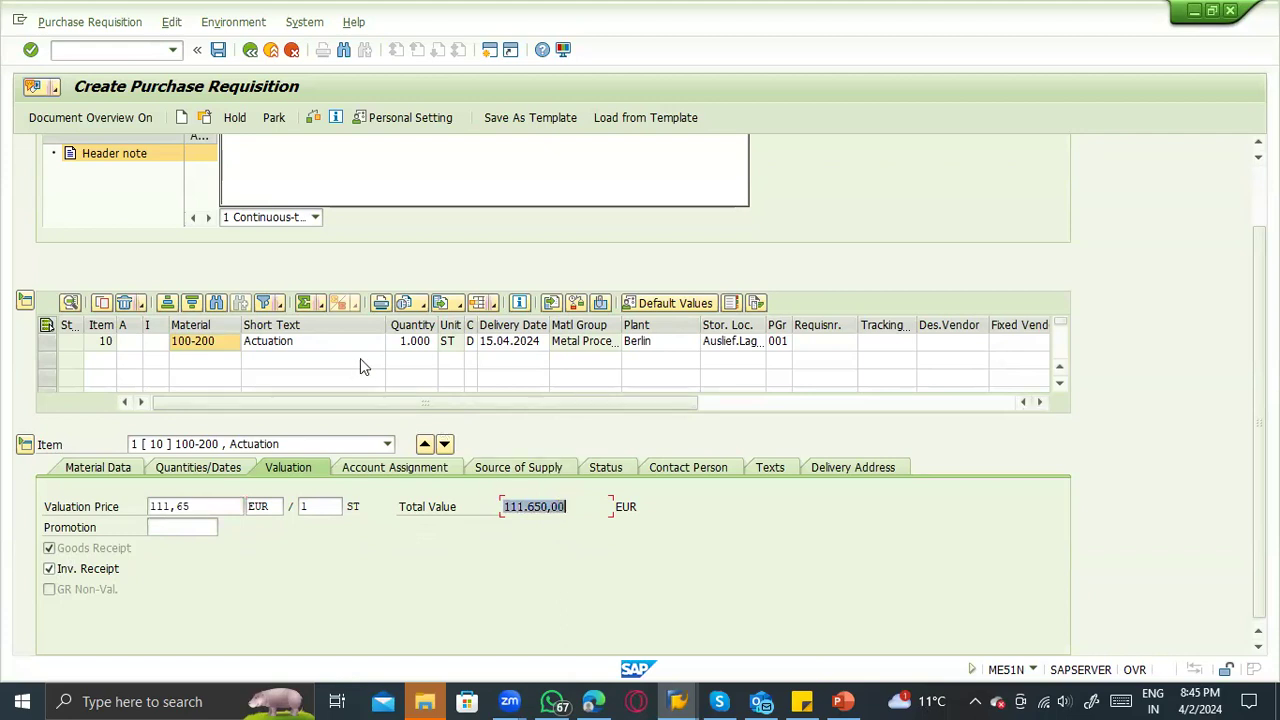
pyautogui.click(418, 352)
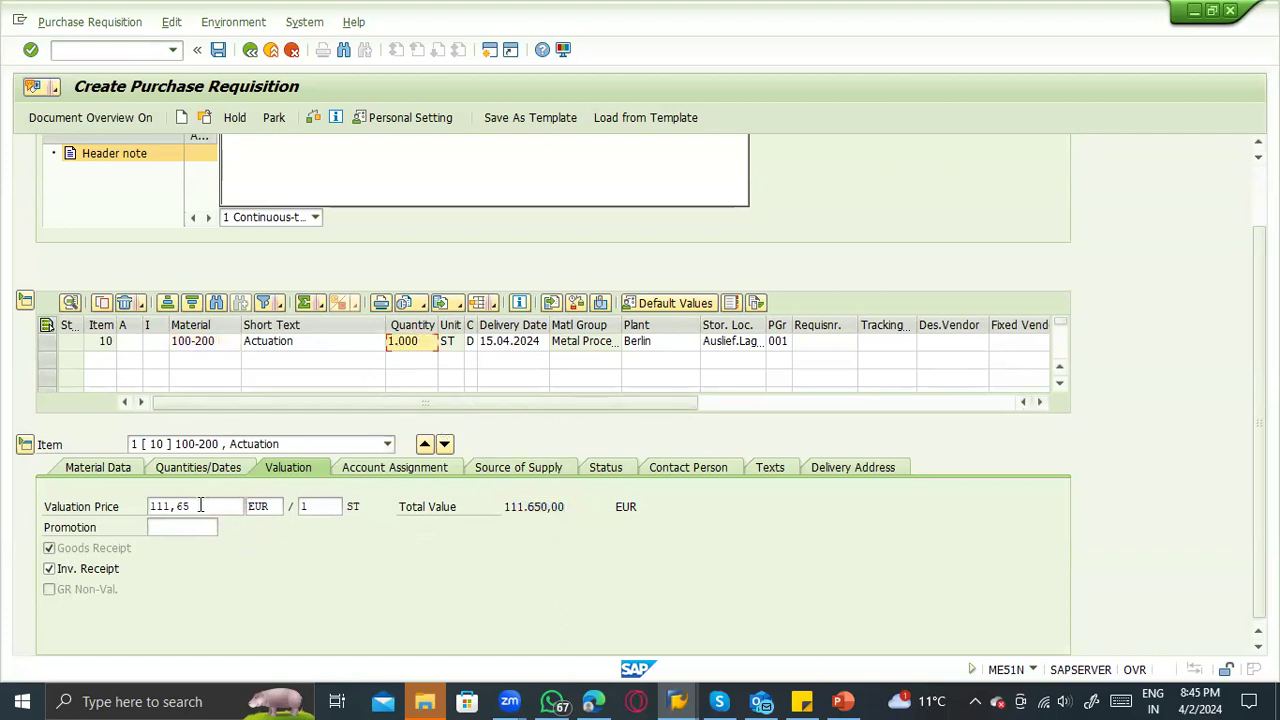
pyautogui.moveTo(199, 507); pyautogui.dragTo(137, 511)
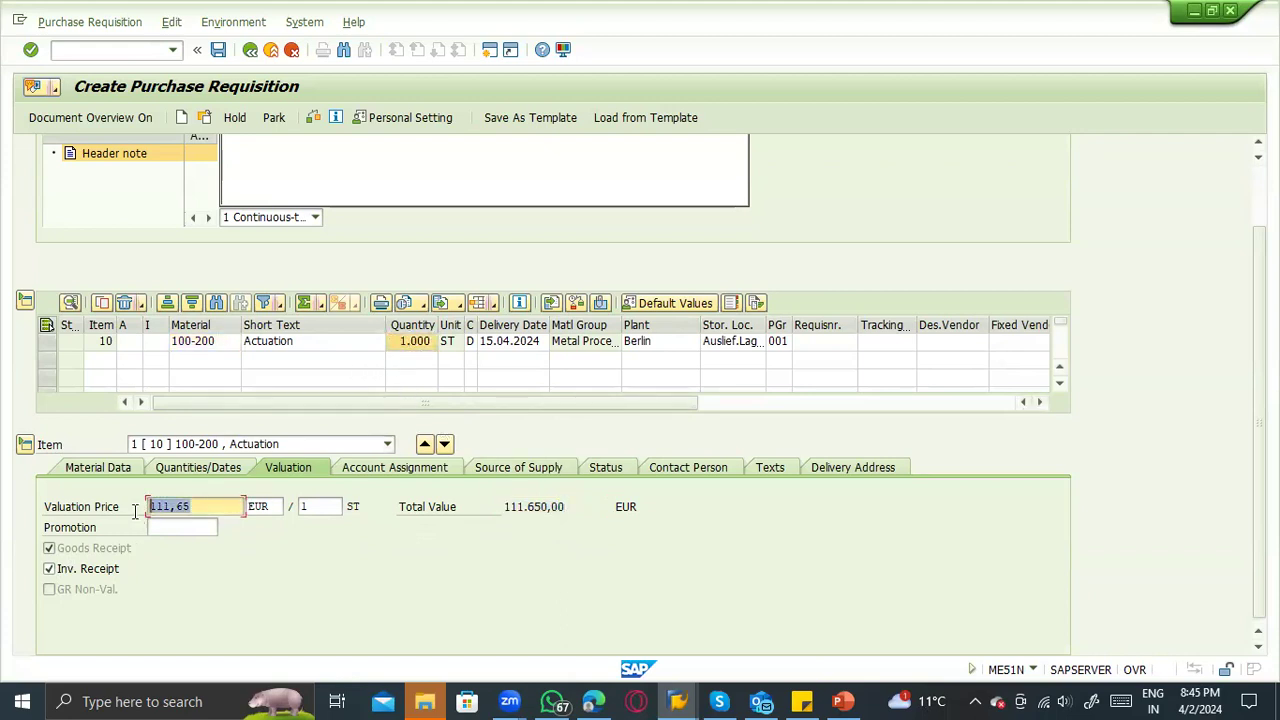
pyautogui.moveTo(503, 506); pyautogui.dragTo(600, 495)
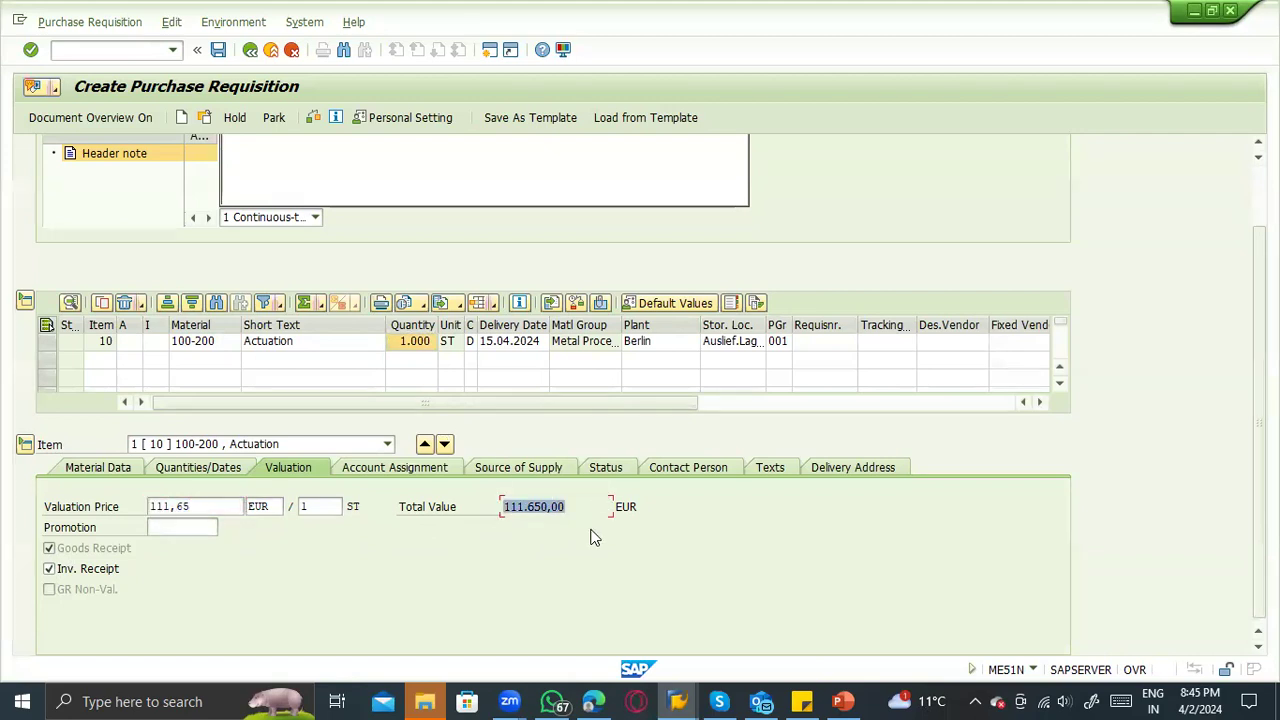
# Examine item 10's account assignment data and its source of supply fields, including agreement, central contract, fixed vendor and info record.
pyautogui.click(440, 468)
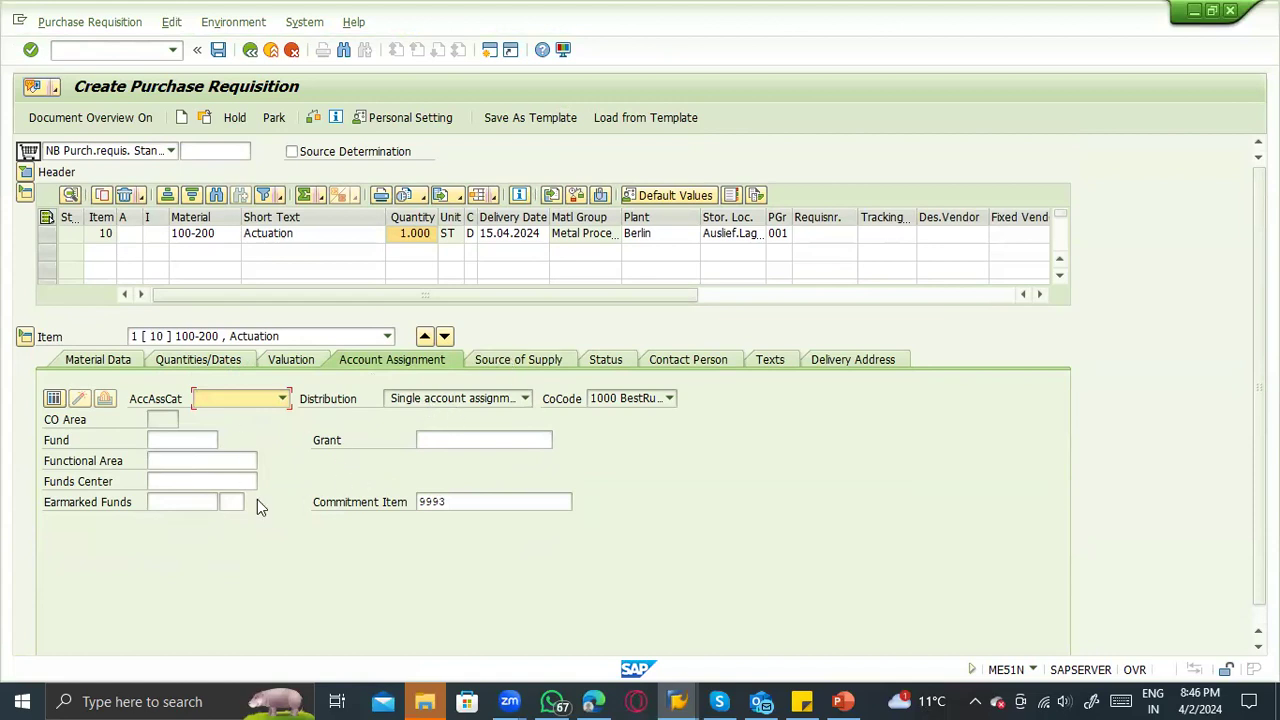
pyautogui.click(489, 360)
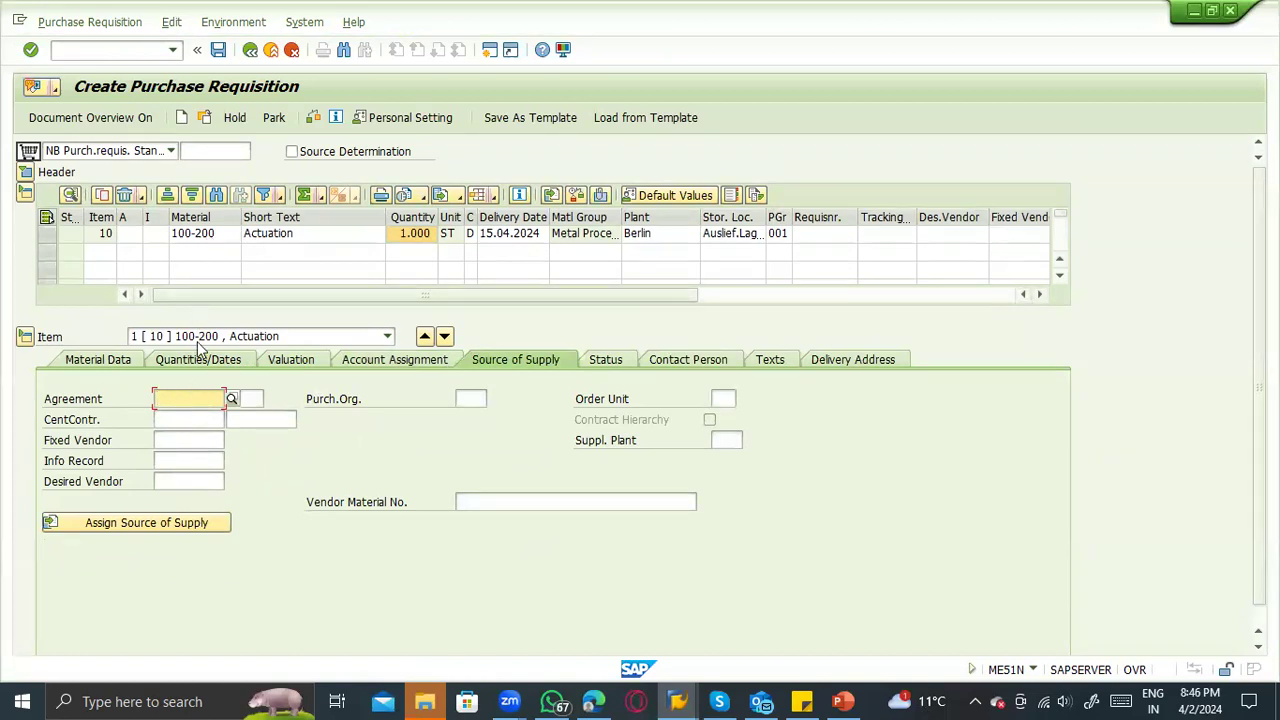
pyautogui.click(184, 438)
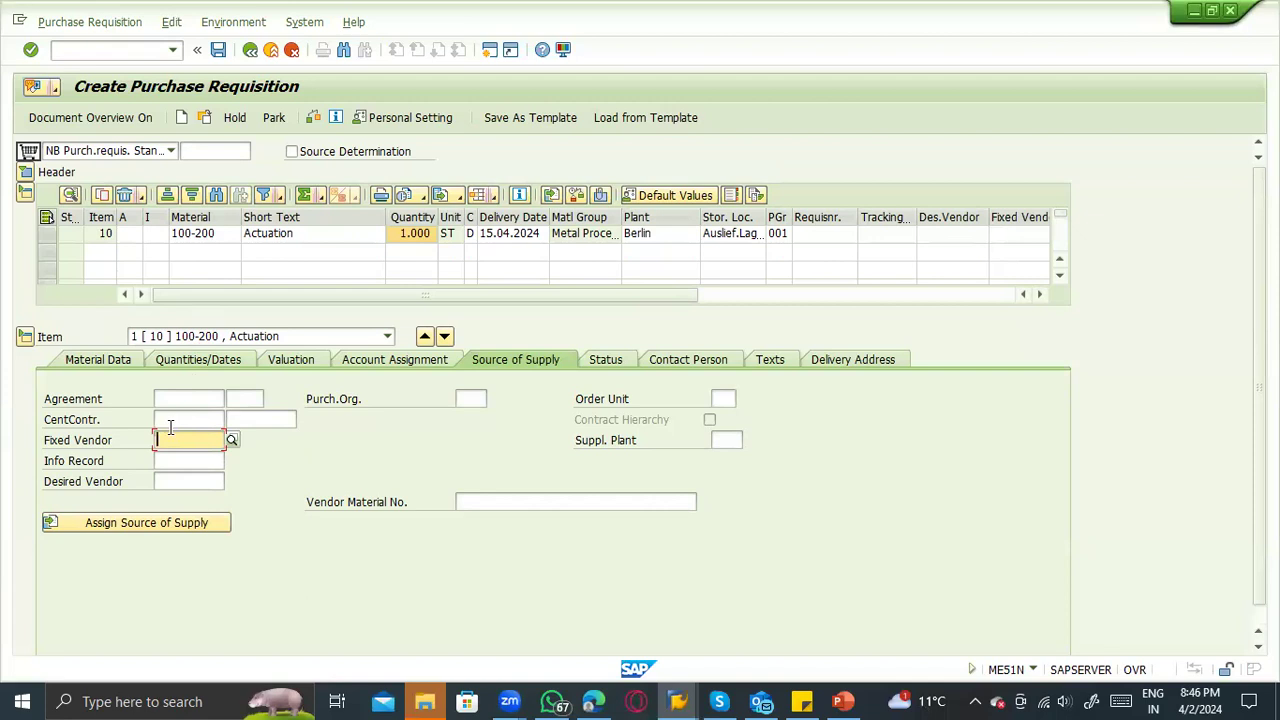
pyautogui.click(178, 423)
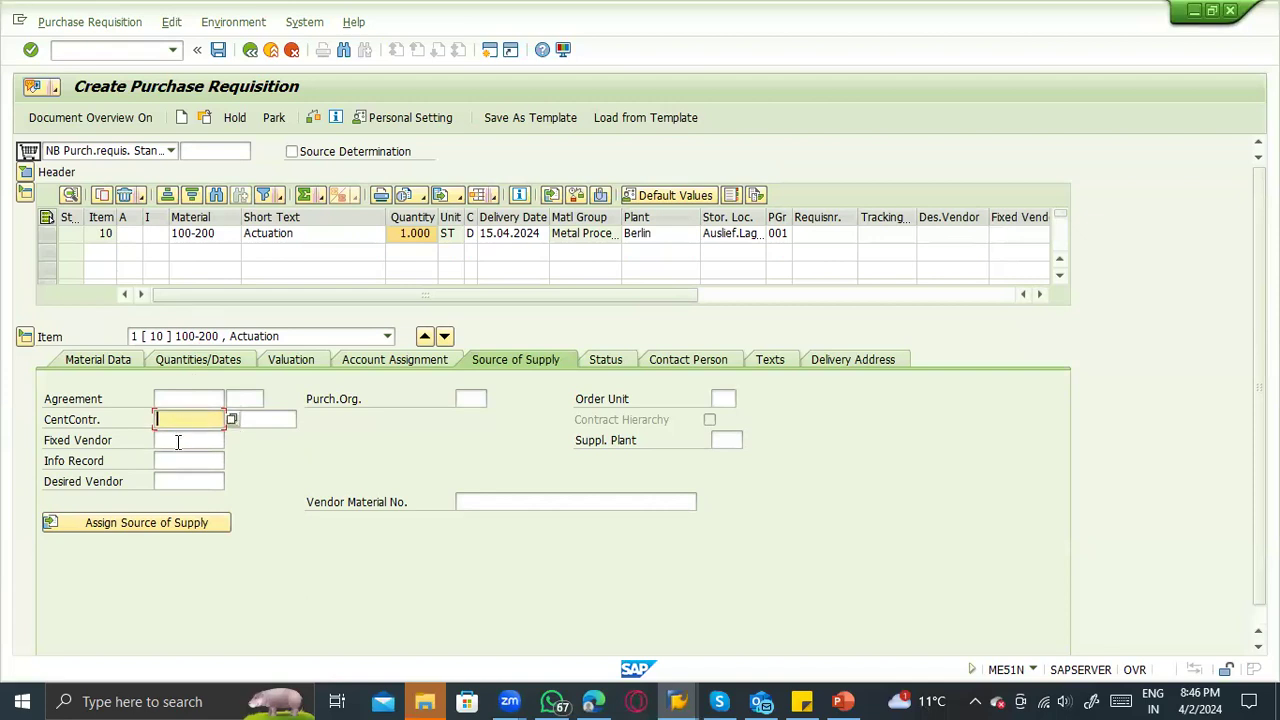
pyautogui.click(176, 437)
pyautogui.click(172, 462)
pyautogui.click(174, 417)
pyautogui.click(193, 457)
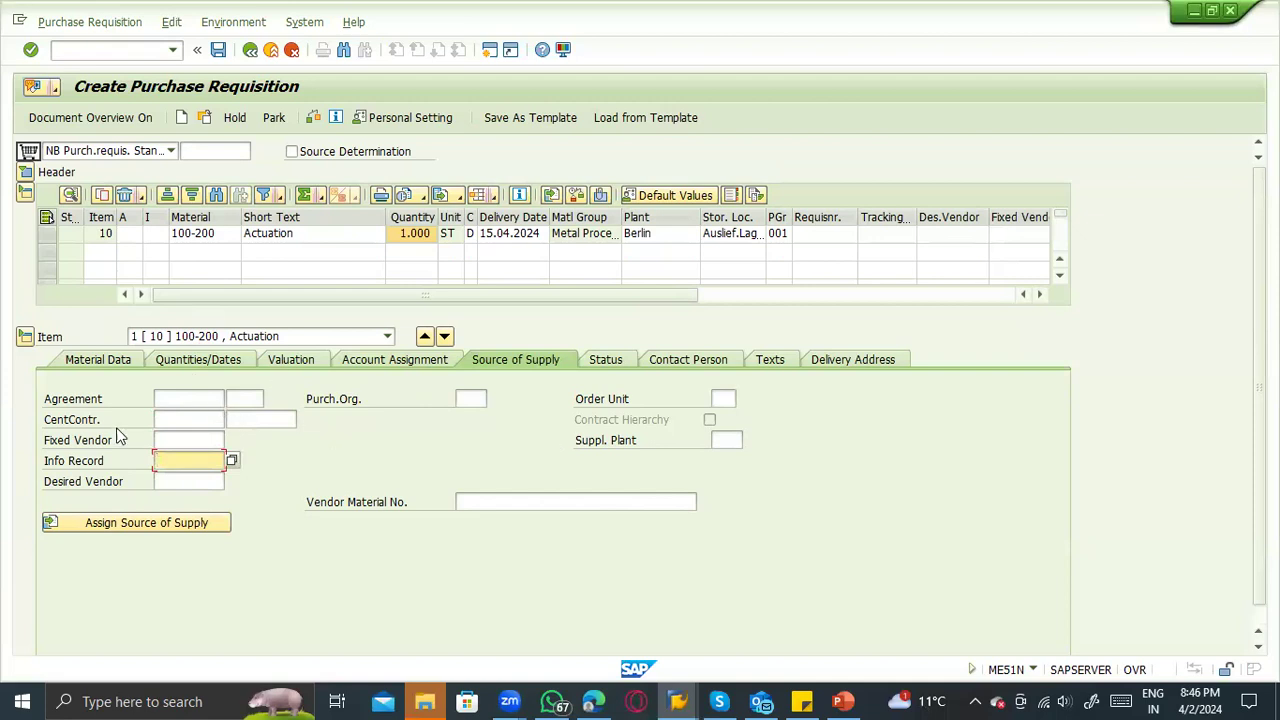
pyautogui.click(162, 437)
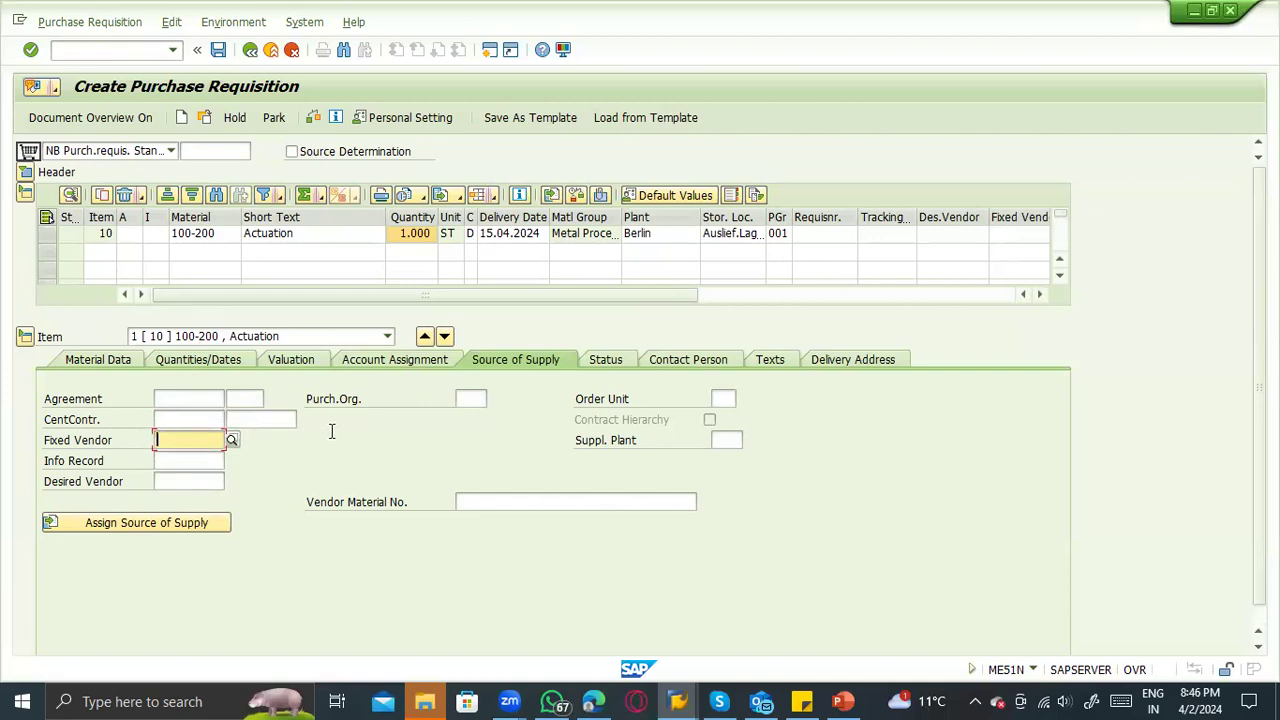
pyautogui.click(460, 398)
pyautogui.click(181, 399)
pyautogui.click(179, 419)
# Set item 10's purchasing organization to 1000, Best Run Germany, in the source of supply data.
pyautogui.click(470, 404)
pyautogui.click(495, 399)
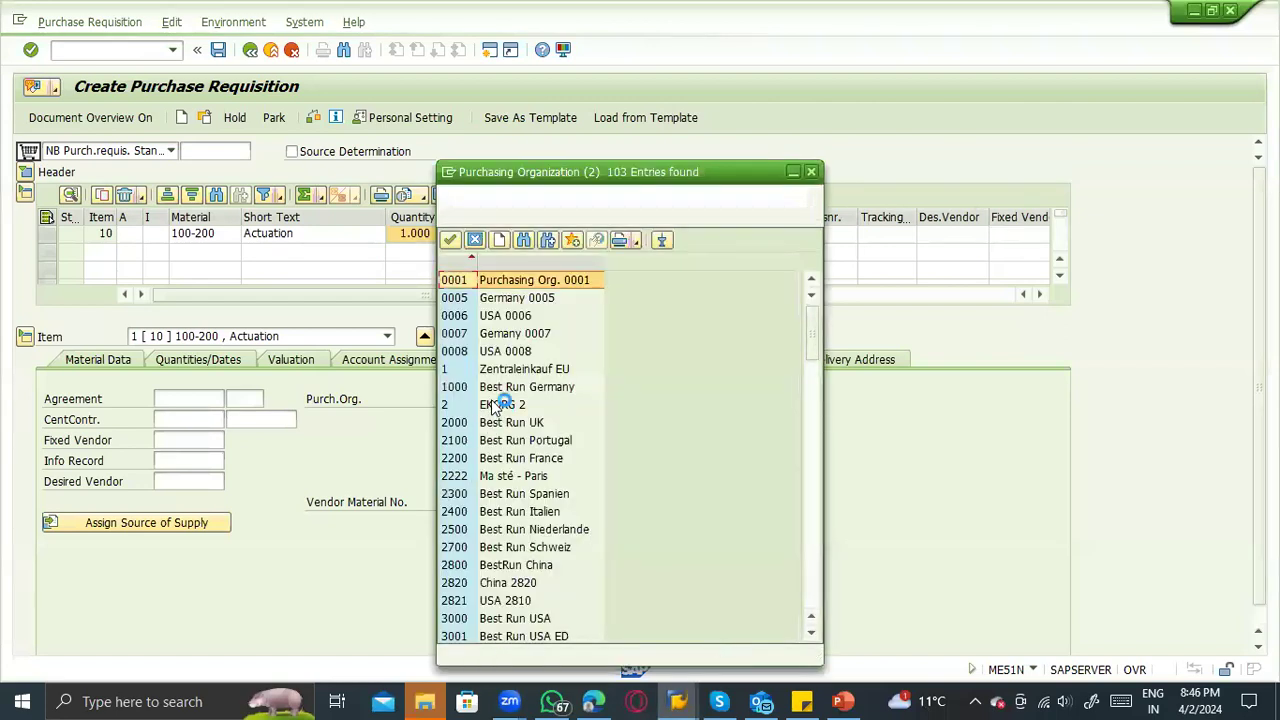
pyautogui.doubleClick(500, 390)
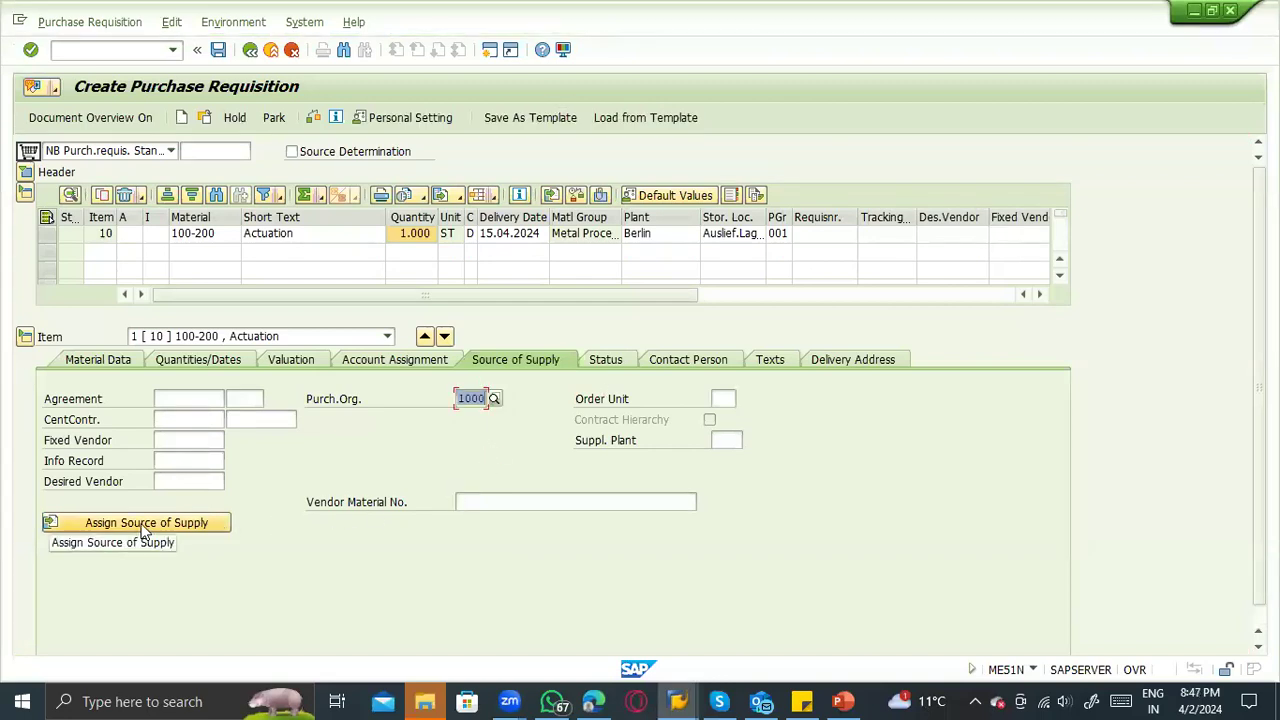
# List the possible sources of supply for material 100-200 under purchasing organization 1000.
pyautogui.click(212, 236)
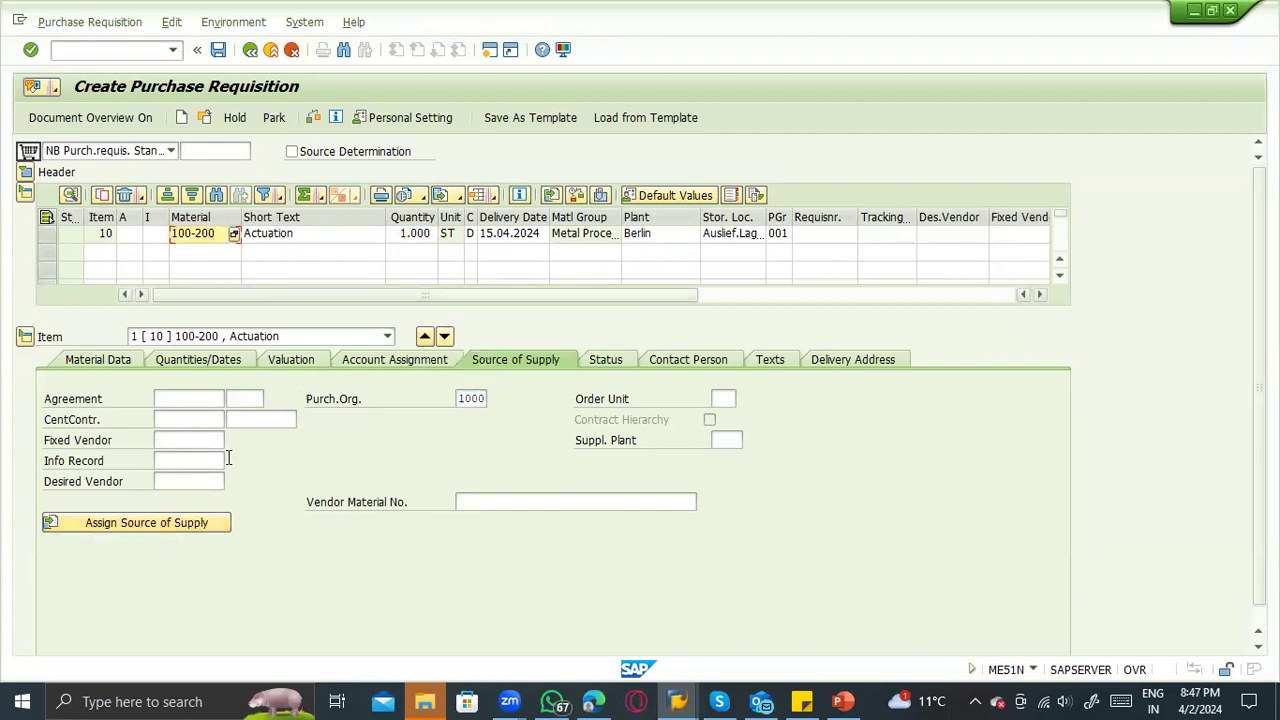
pyautogui.click(470, 398)
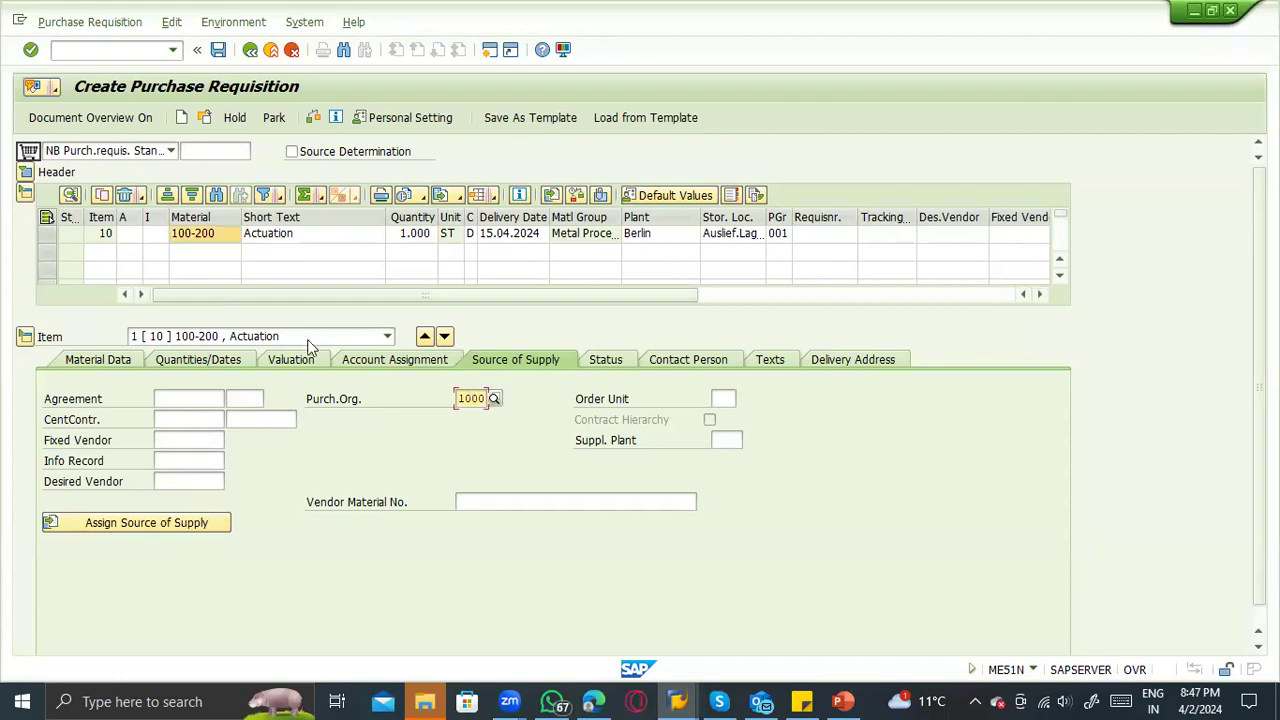
pyautogui.click(205, 236)
pyautogui.click(468, 398)
pyautogui.click(118, 528)
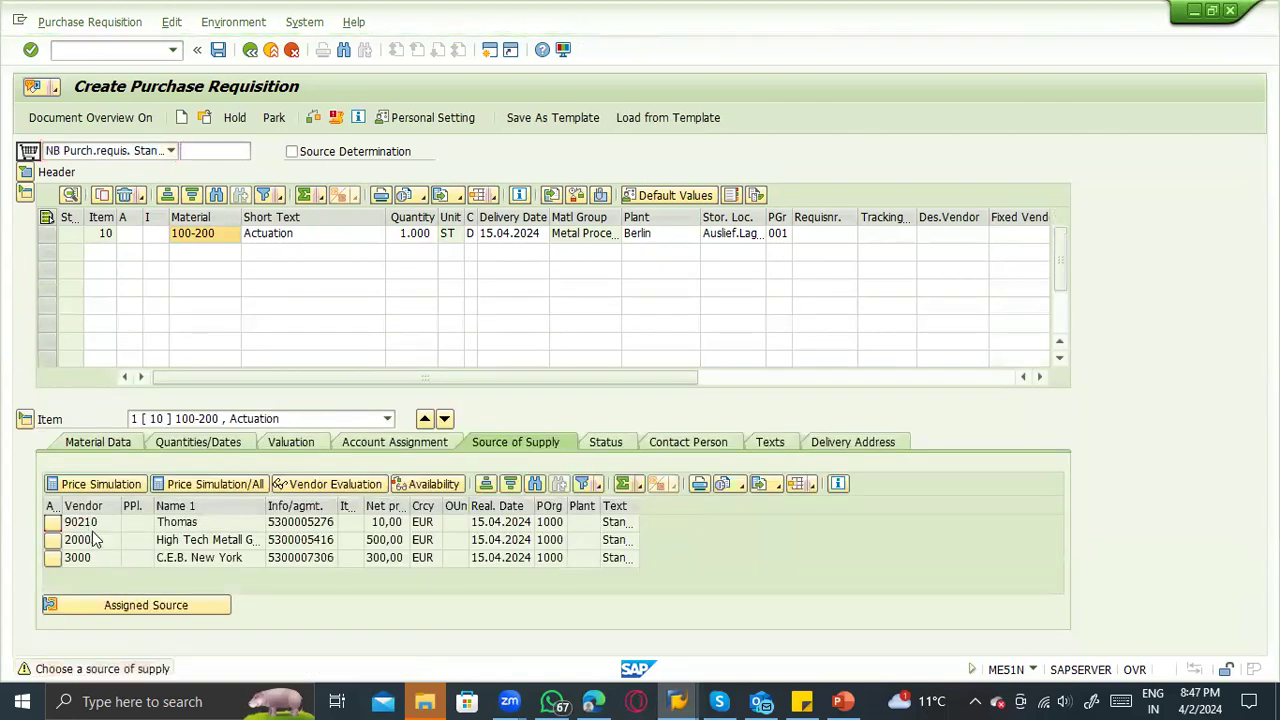
# Examine the proposed vendors for item 10 along with their info records and net prices.
pyautogui.click(94, 557)
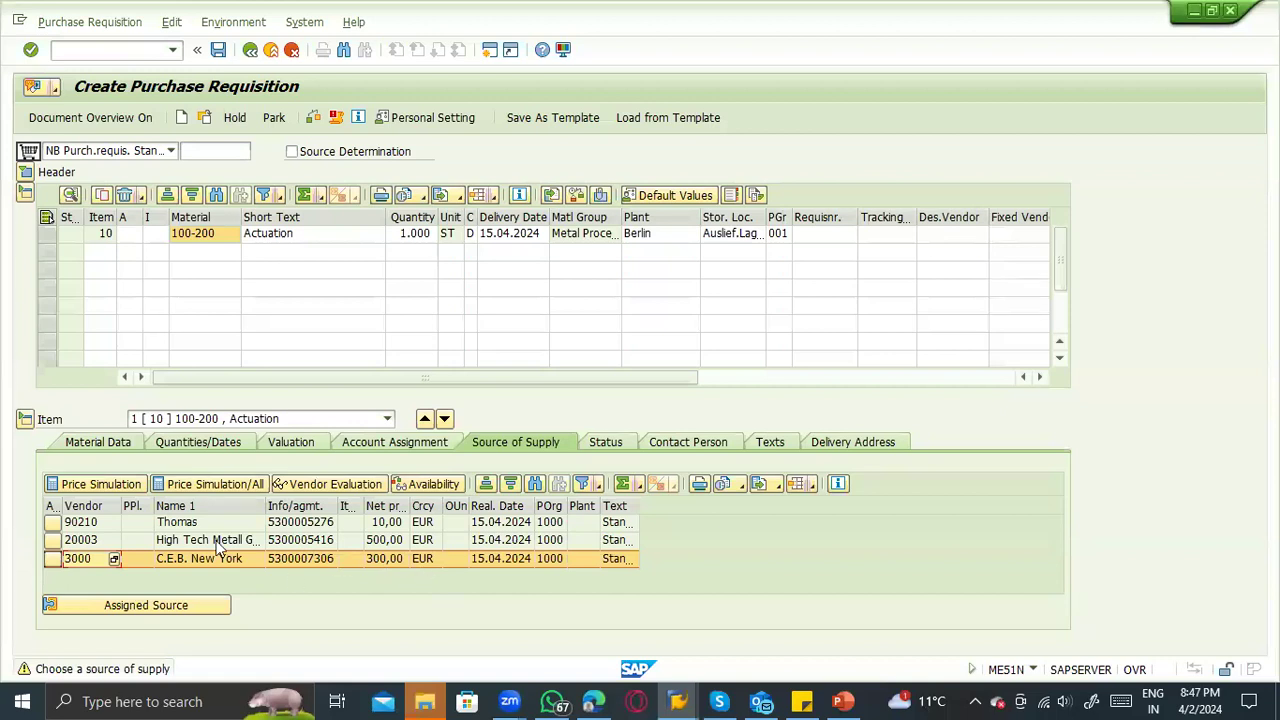
pyautogui.click(90, 523)
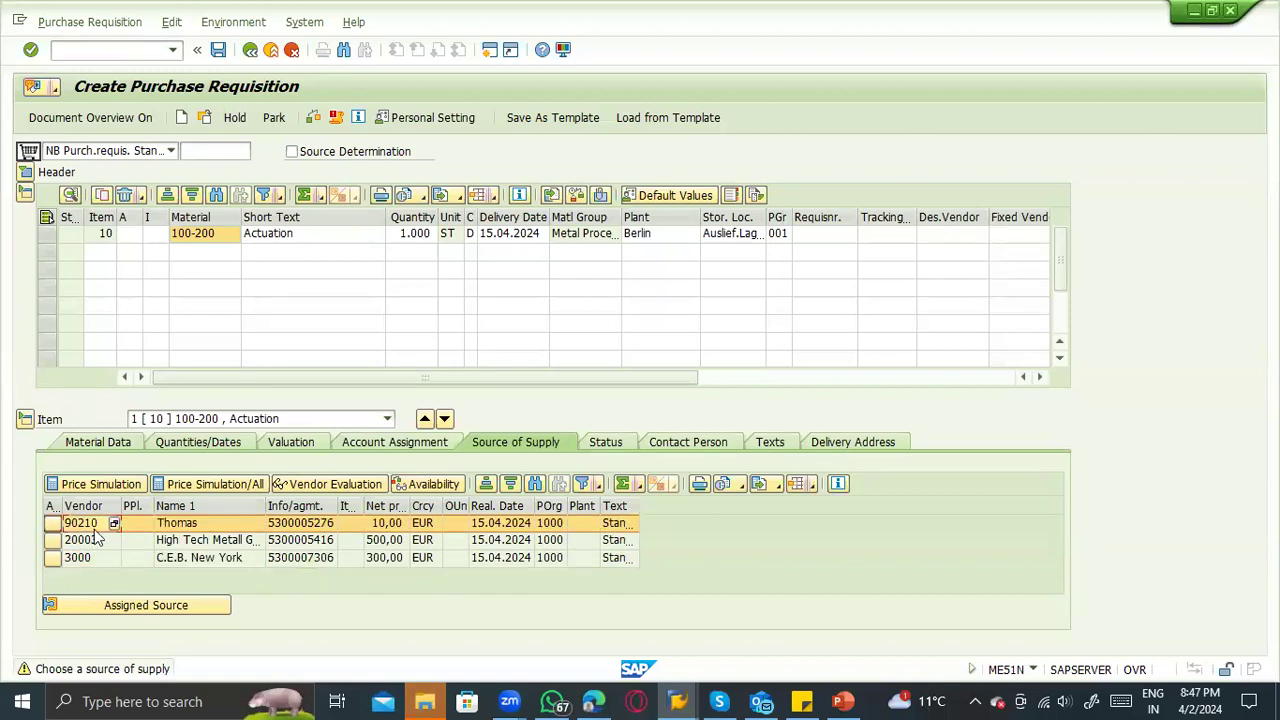
pyautogui.press('Down')
pyautogui.press('Down')
pyautogui.click(88, 523)
pyautogui.press('Down')
pyautogui.press('Down')
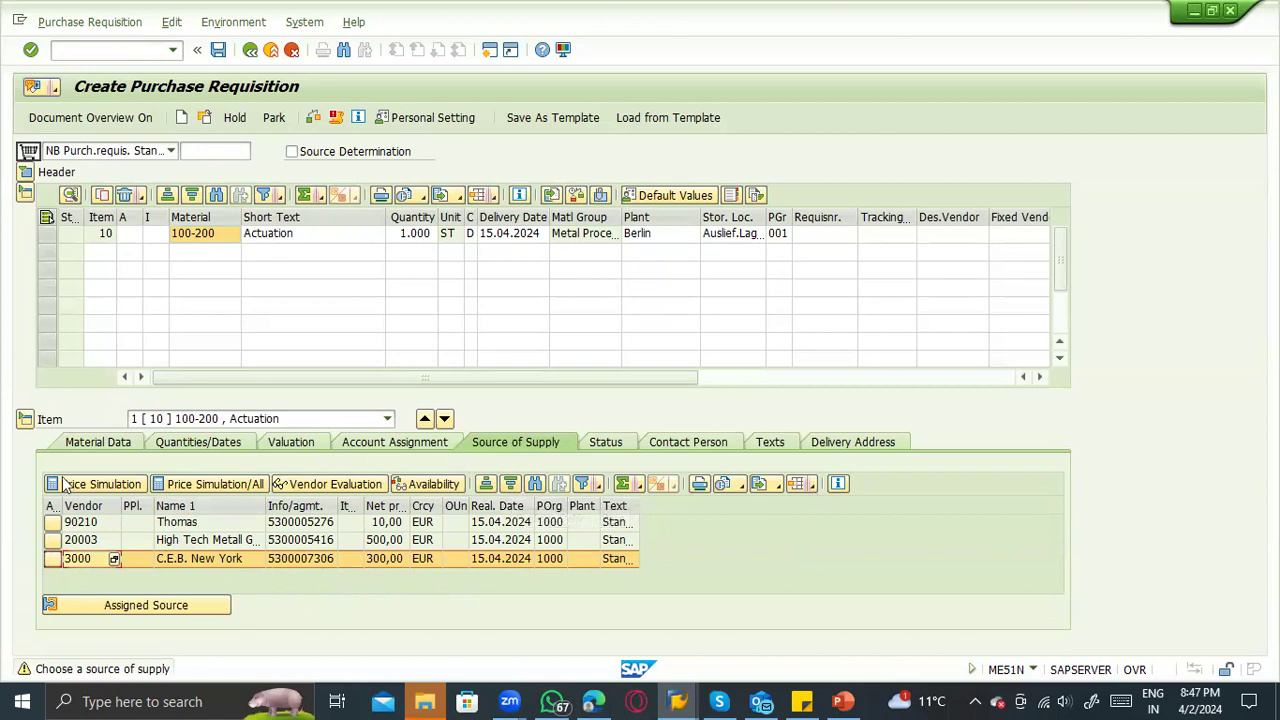
# Examine item 10's processing status and contact person data, including the creation indicator options, purchasing group and MRP controller contacts.
pyautogui.click(607, 443)
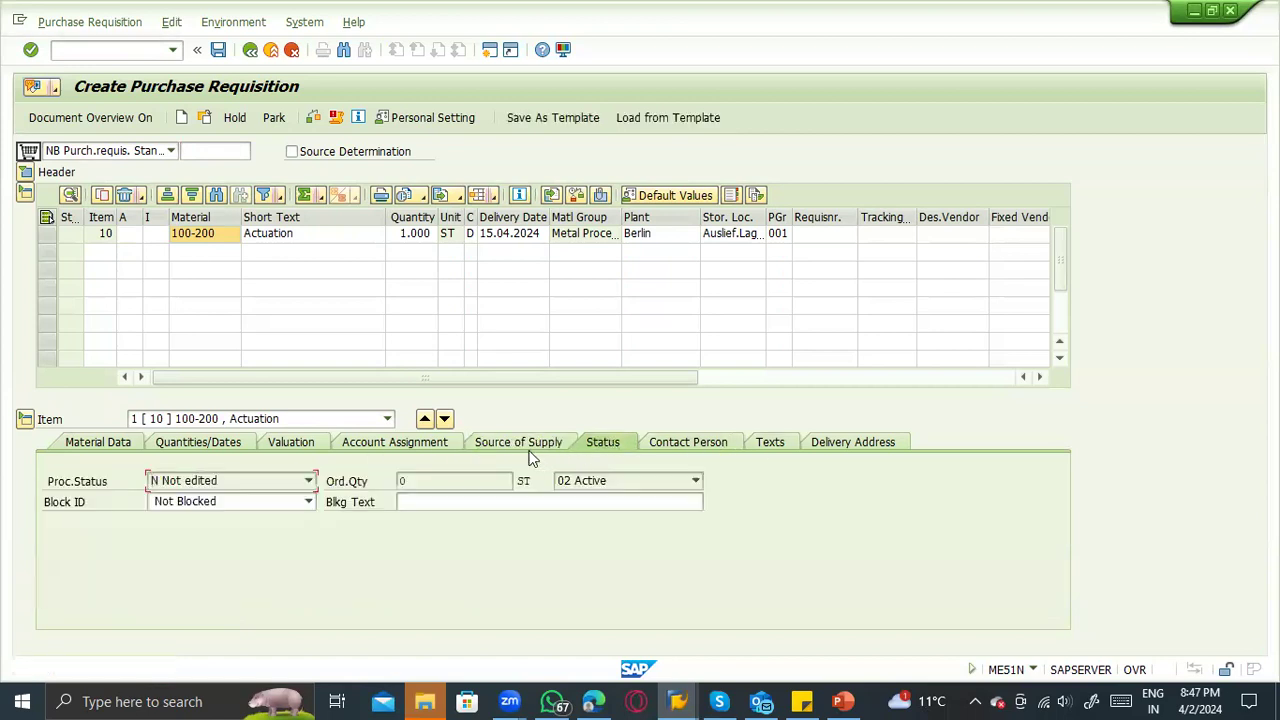
pyautogui.click(688, 442)
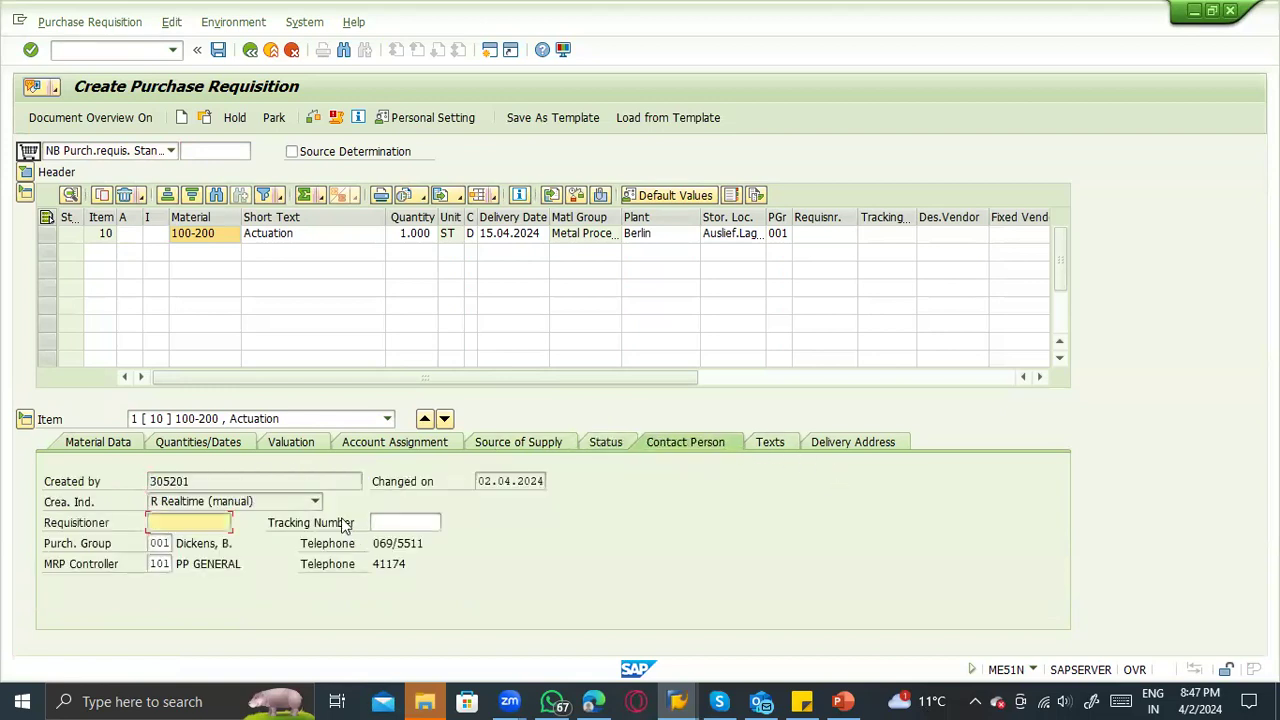
pyautogui.click(200, 505)
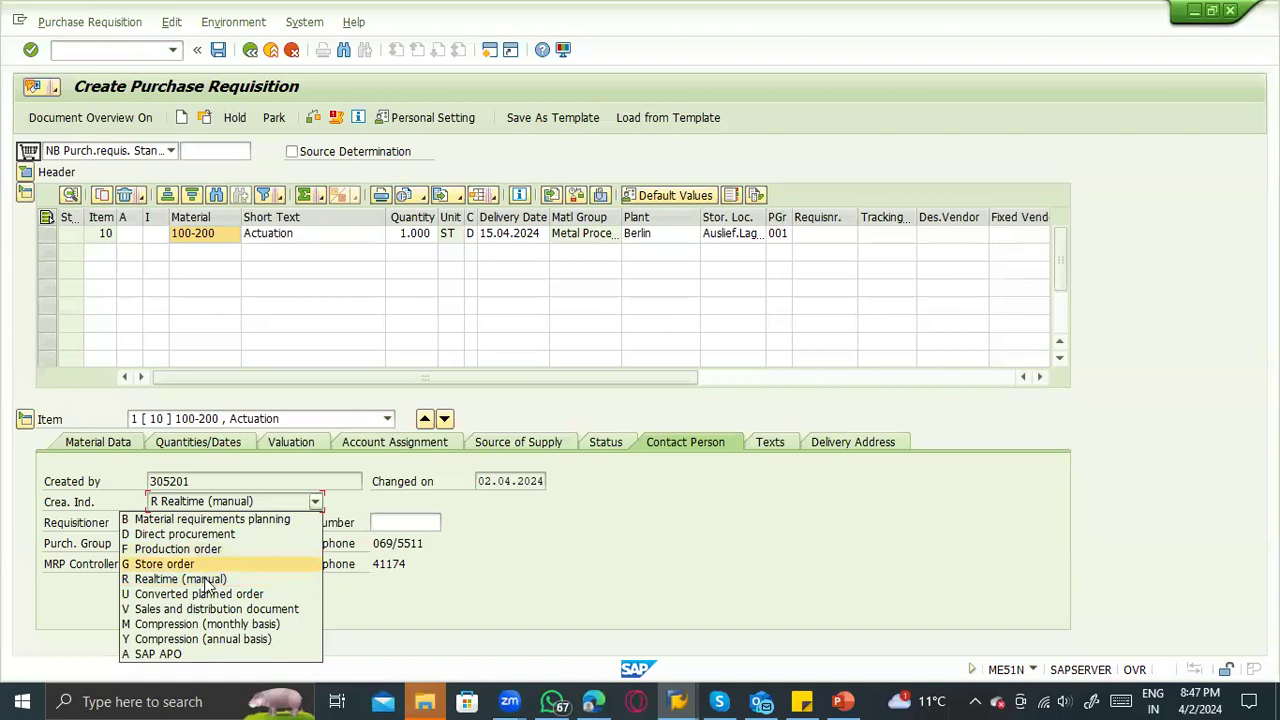
pyautogui.click(27, 577)
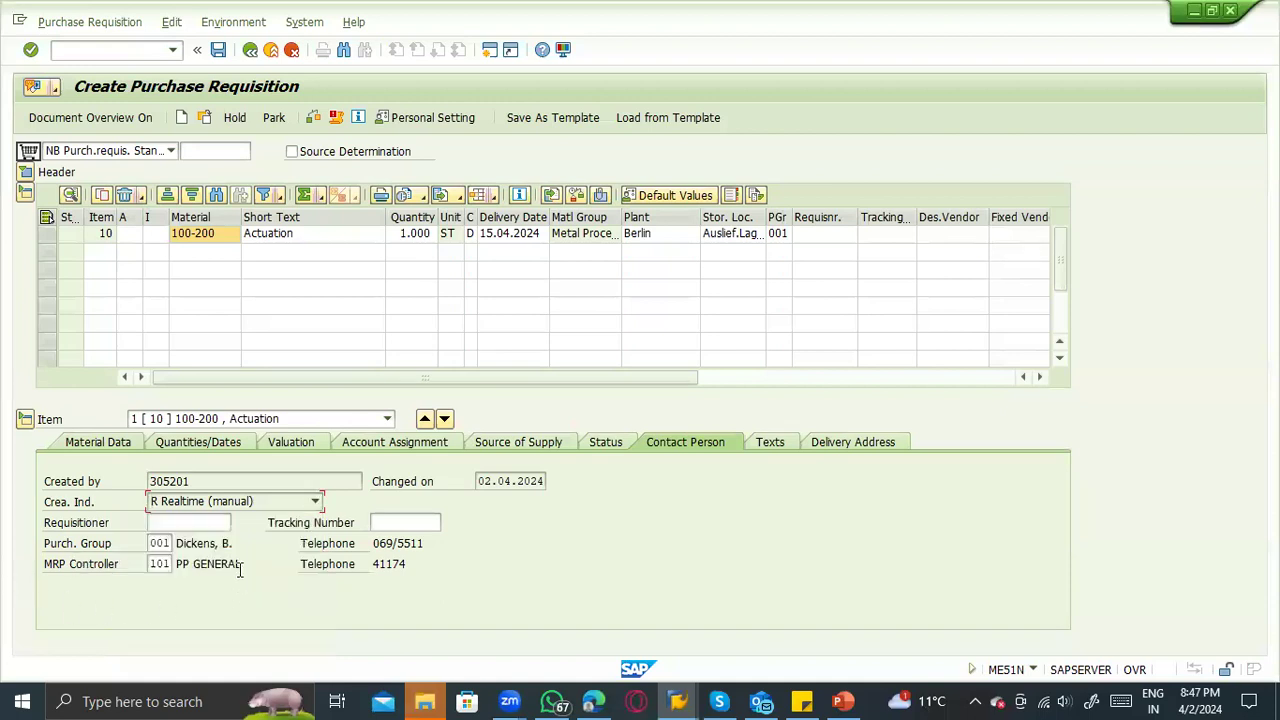
pyautogui.moveTo(241, 566); pyautogui.dragTo(175, 541)
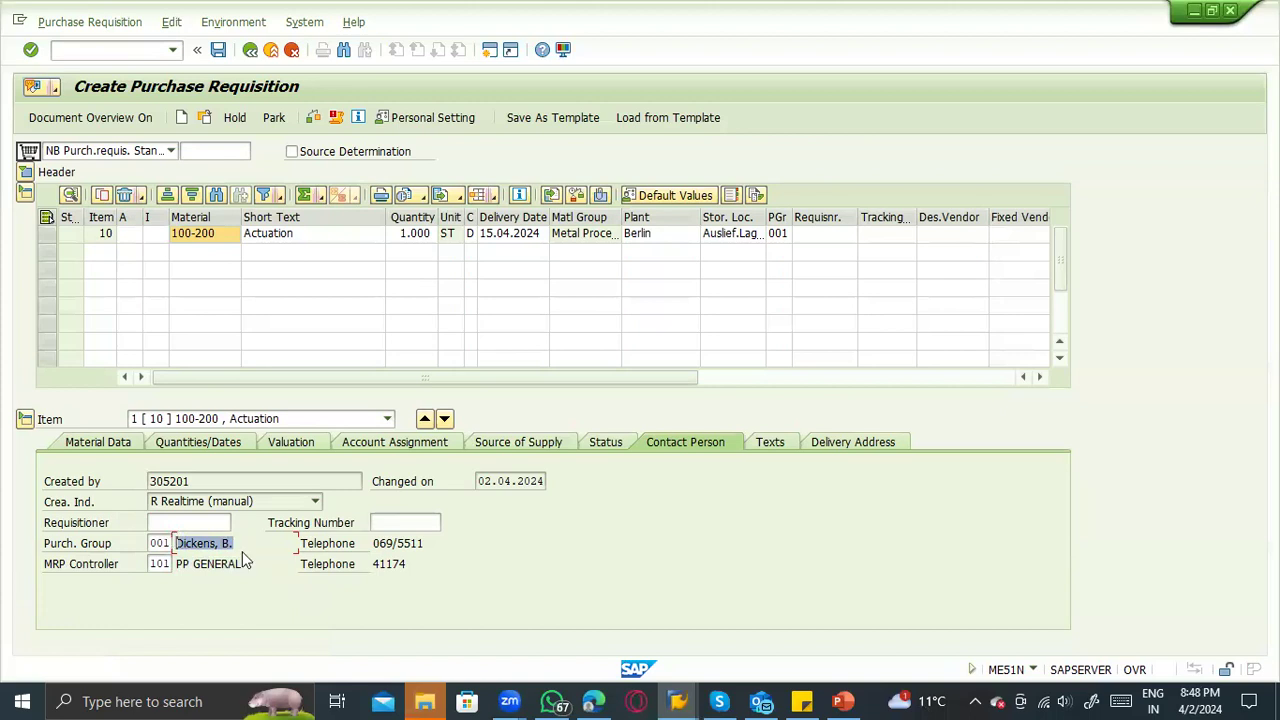
pyautogui.moveTo(425, 540); pyautogui.dragTo(370, 565)
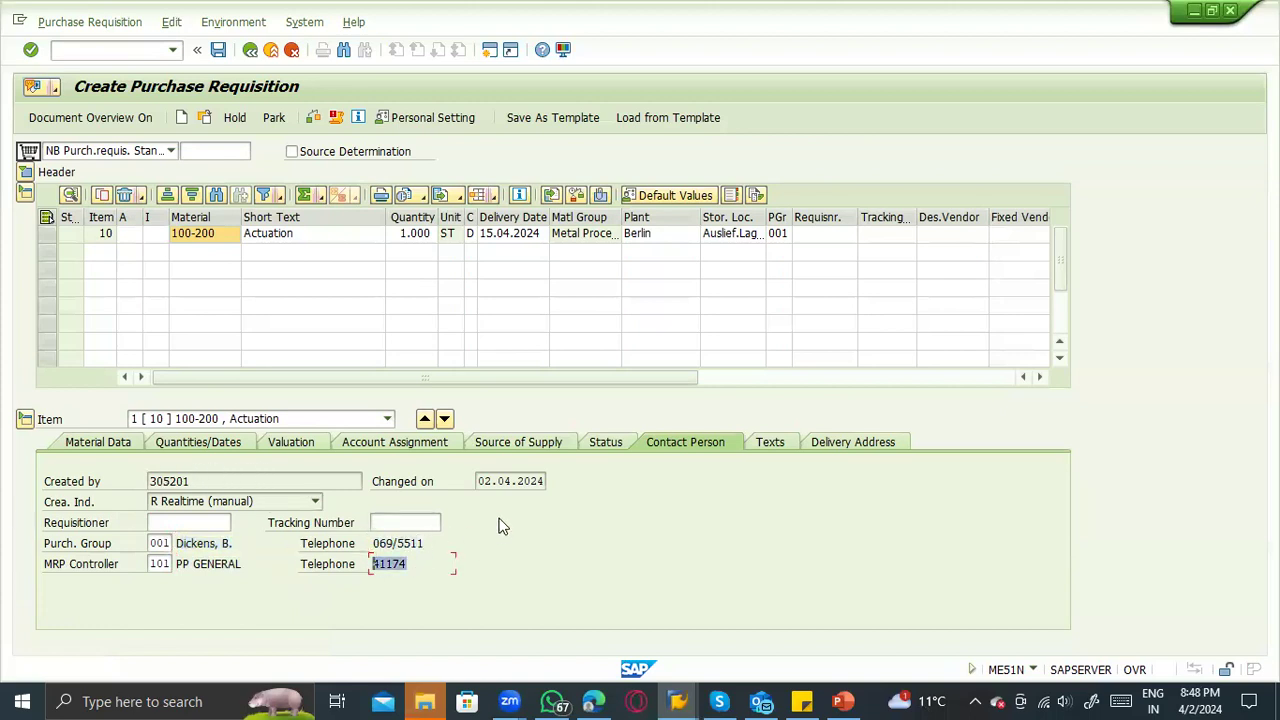
pyautogui.click(197, 520)
pyautogui.write('rajesh')
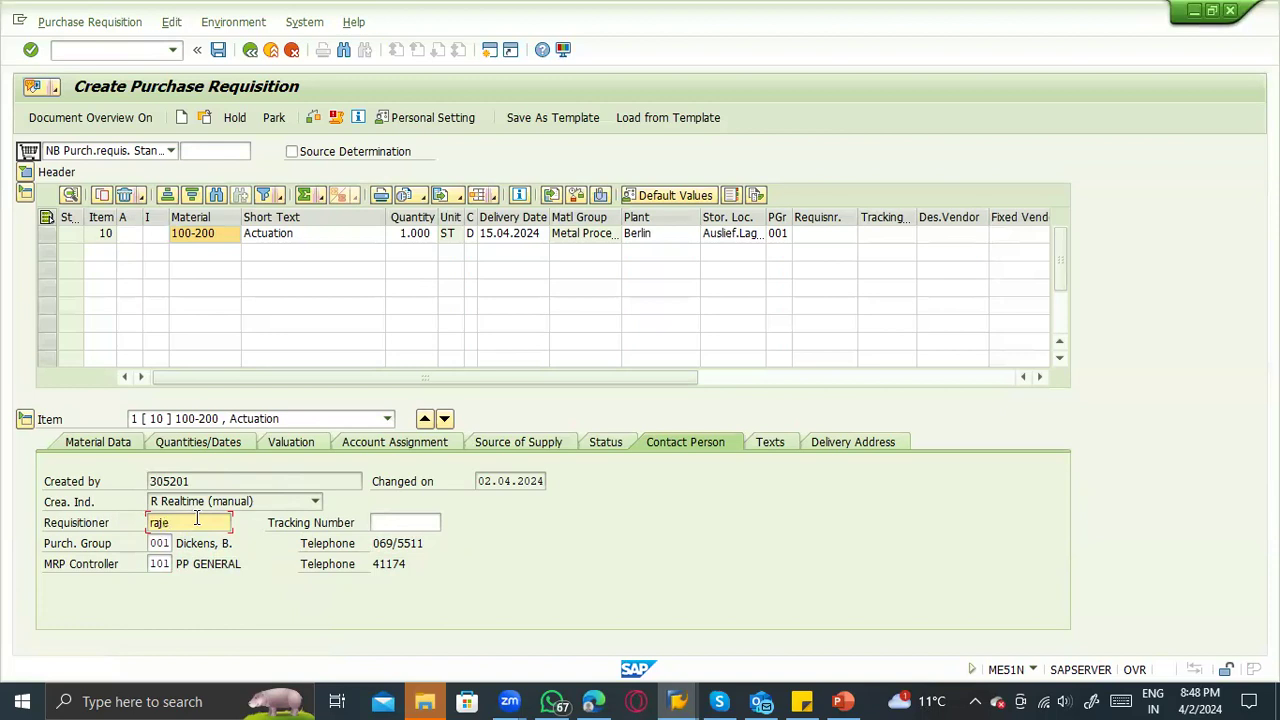
pyautogui.press('BackSpace')
pyautogui.press('BackSpace')
pyautogui.press('BackSpace')
pyautogui.press('BackSpace')
pyautogui.press('BackSpace')
pyautogui.press('BackSpace')
pyautogui.write('food op')
pyautogui.press('BackSpace')
pyautogui.press('BackSpace')
pyautogui.write('prd')
pyautogui.press('BackSpace')
pyautogui.press('BackSpace')
pyautogui.press('BackSpace')
pyautogui.press('BackSpace')
pyautogui.press('BackSpace')
pyautogui.press('BackSpace')
pyautogui.press('BackSpace')
pyautogui.press('BackSpace')
# Examine item 10's text types, including item text, item note, delivery text, material PO text and Sourcing Ref RFP.
pyautogui.click(761, 448)
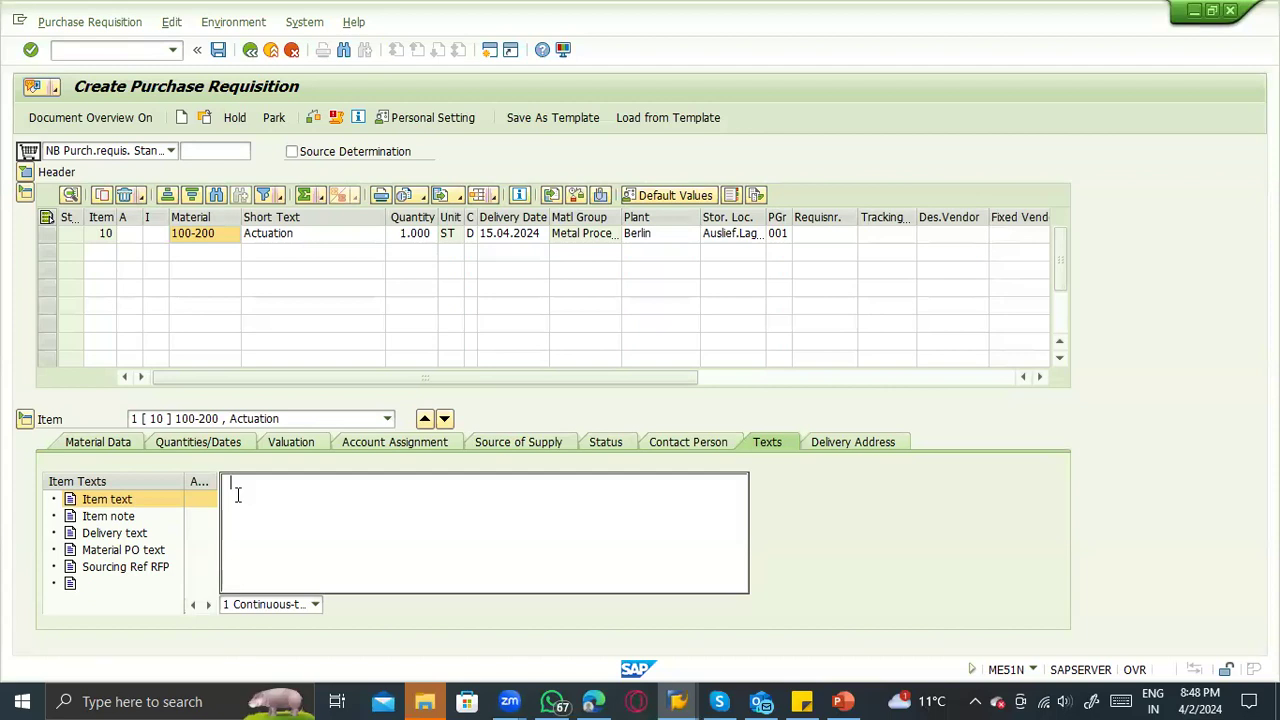
pyautogui.click(125, 535)
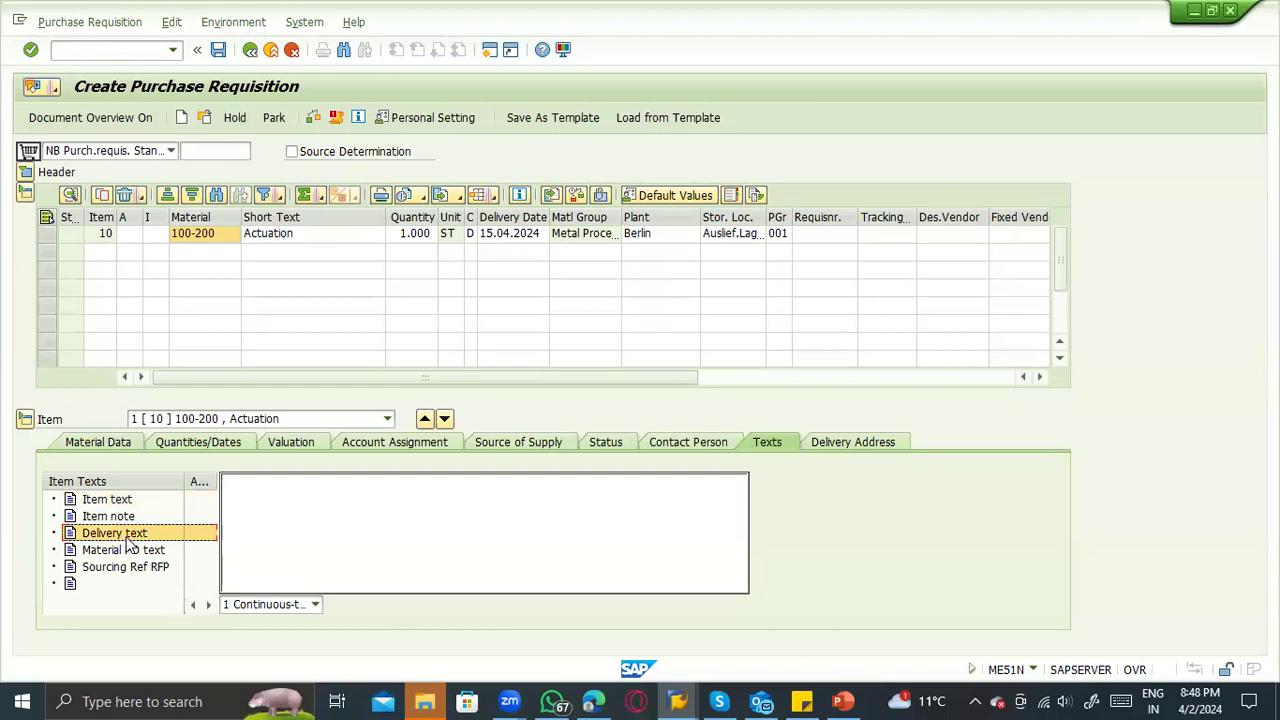
pyautogui.click(138, 550)
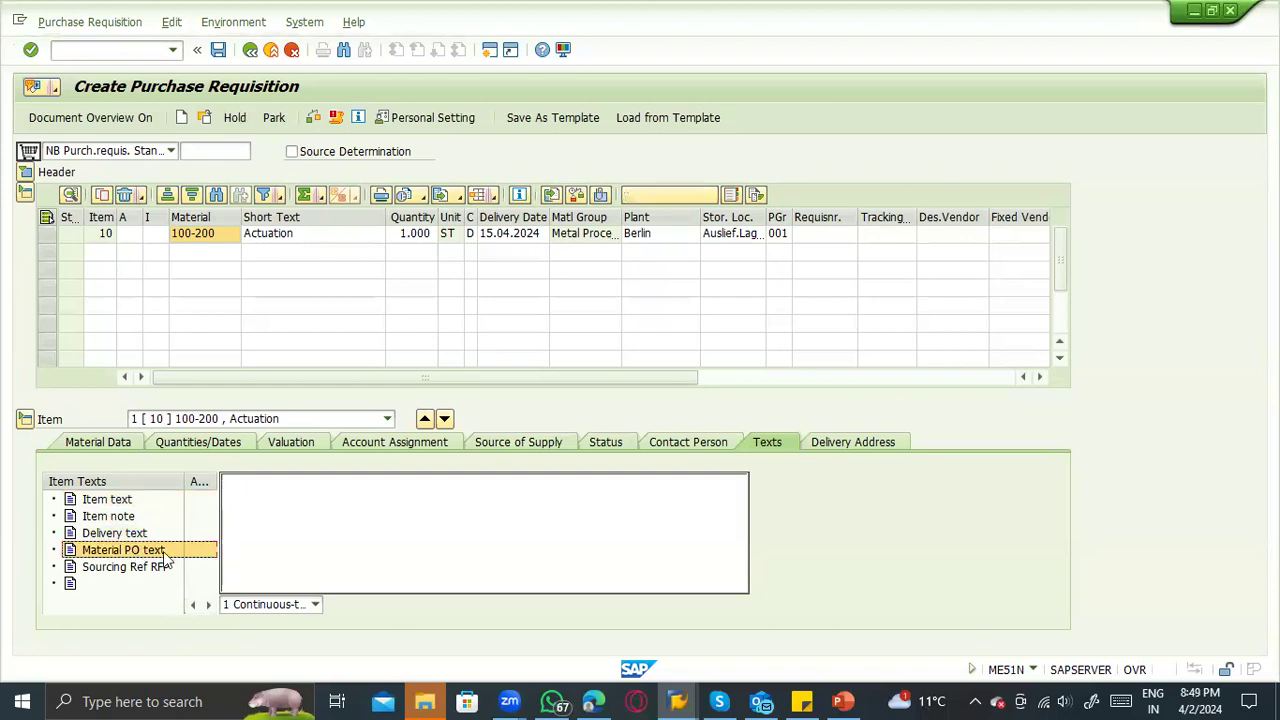
pyautogui.click(125, 567)
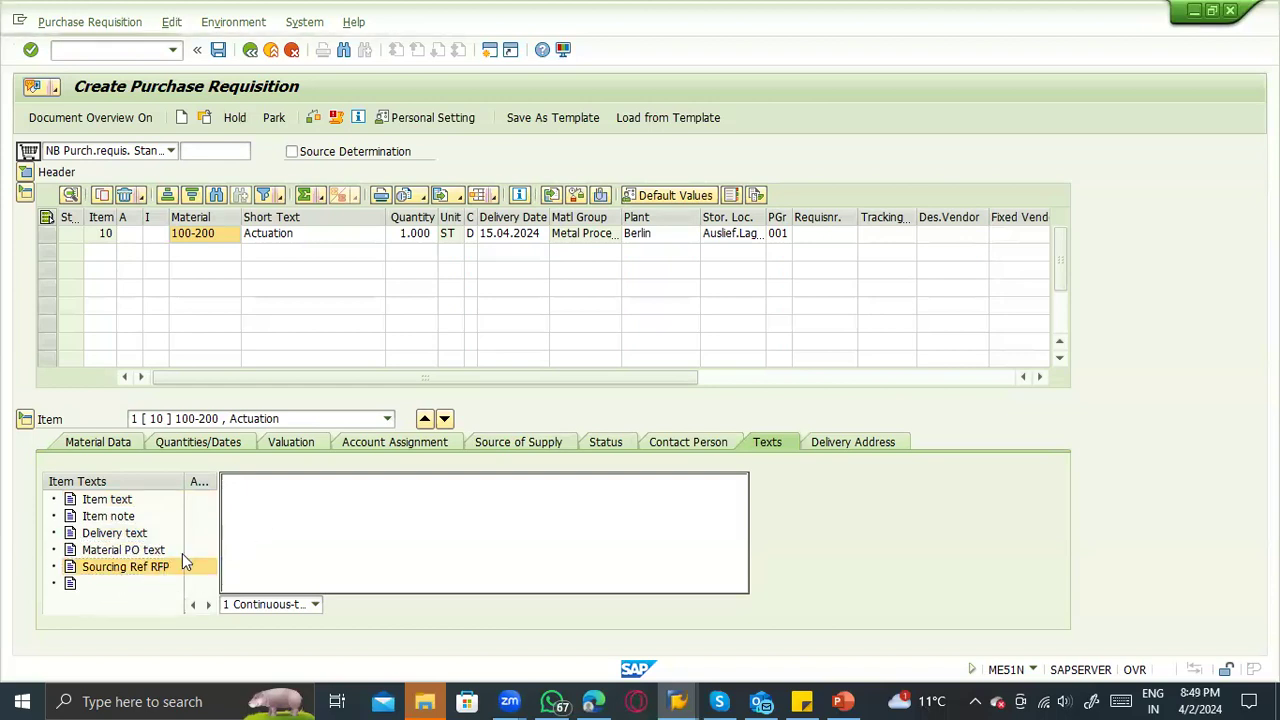
pyautogui.click(110, 499)
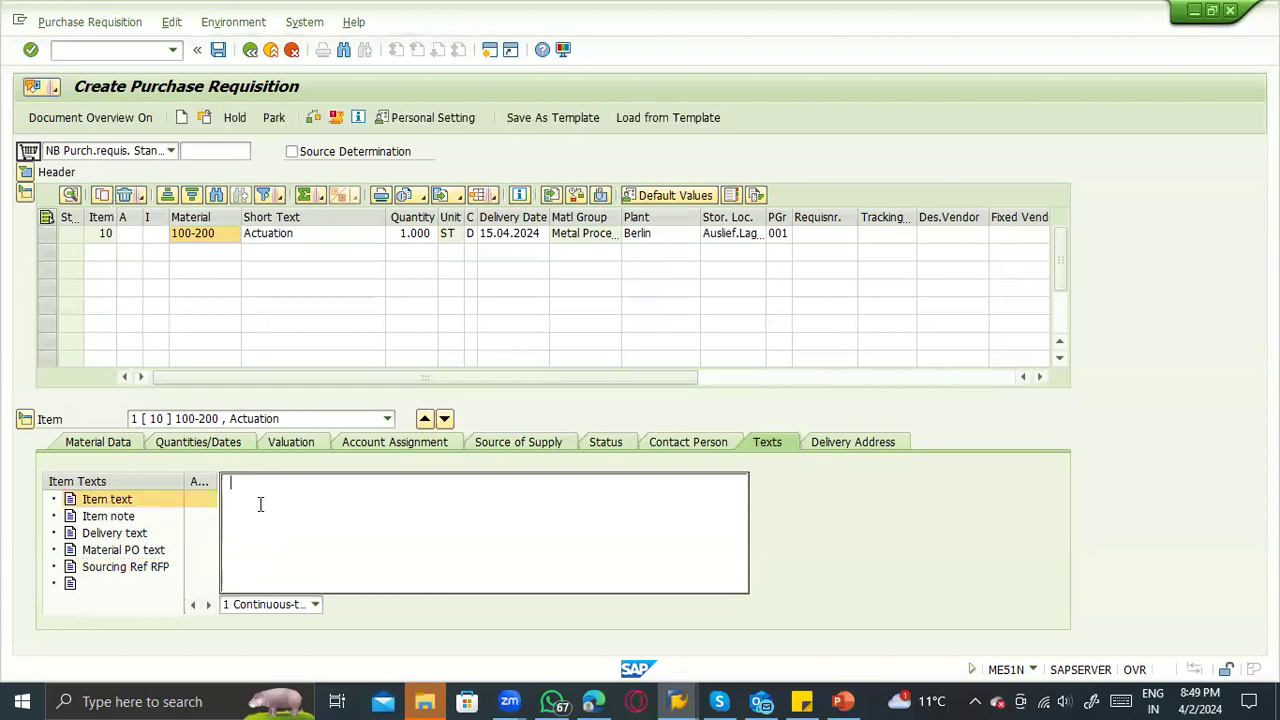
pyautogui.click(147, 518)
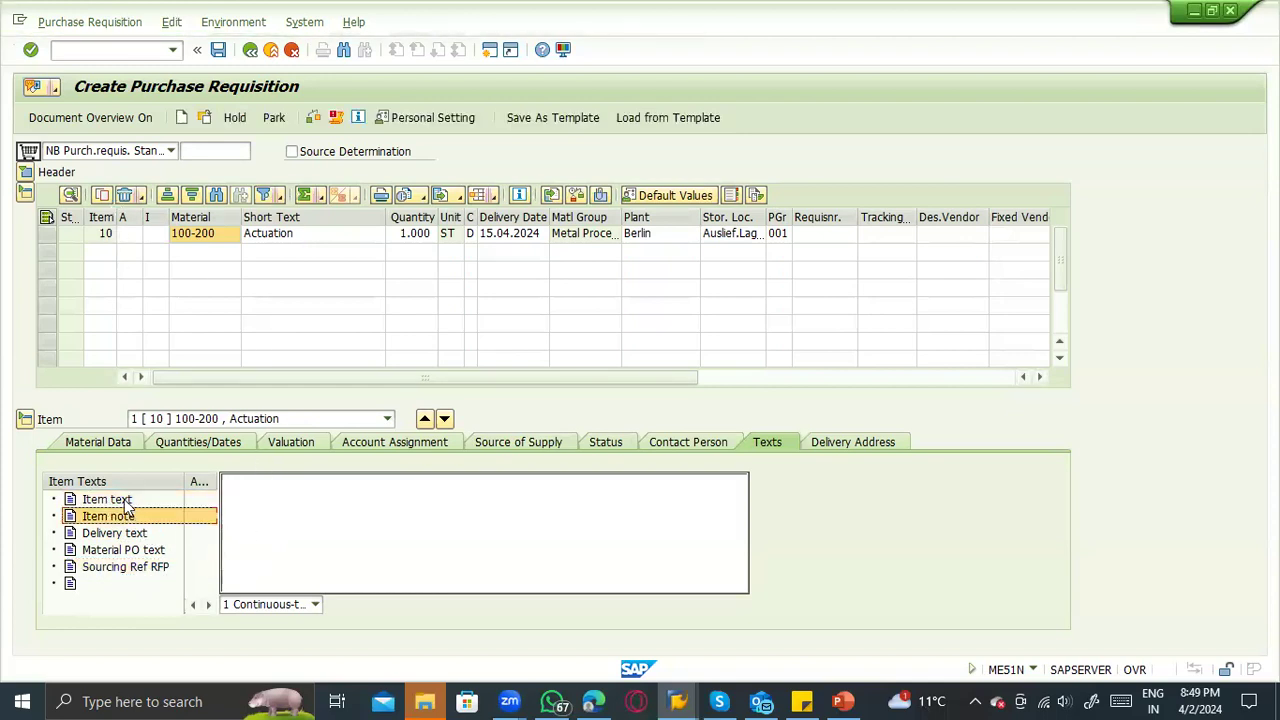
pyautogui.click(131, 532)
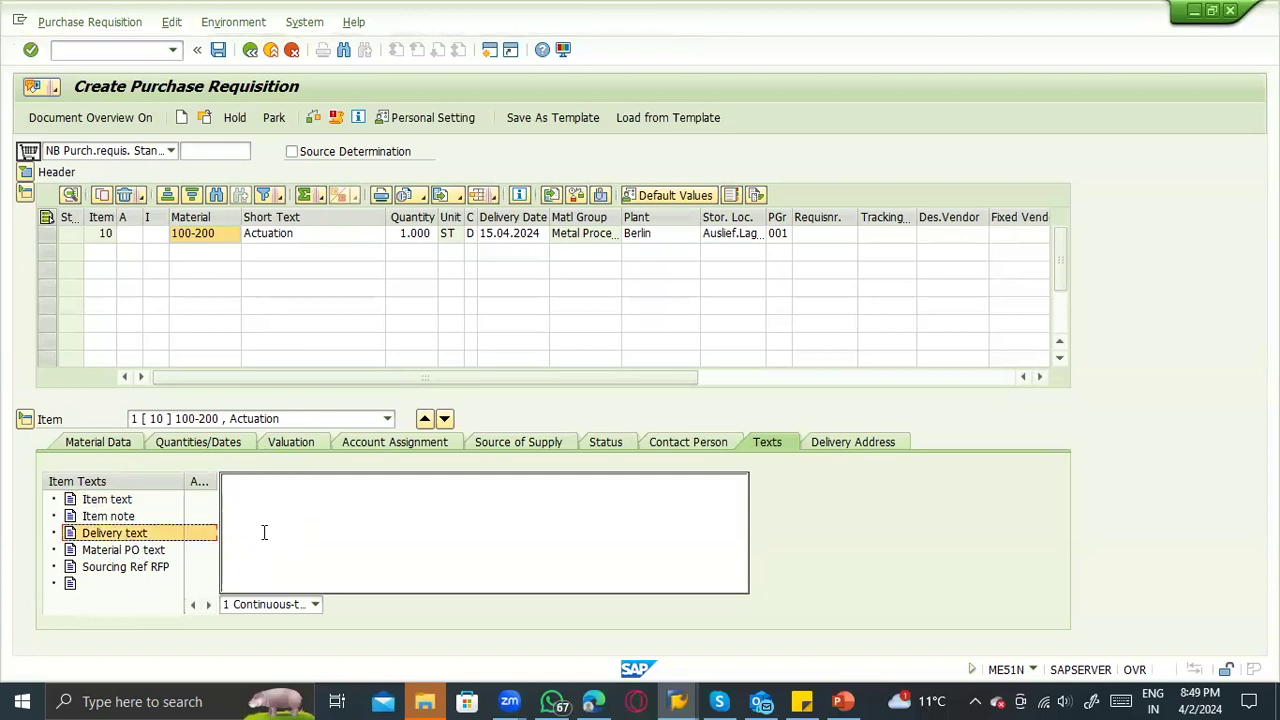
# Enter "fafasffa" as the item text of item 10.
pyautogui.click(111, 502)
pyautogui.click(269, 500)
pyautogui.write('fafasffa')
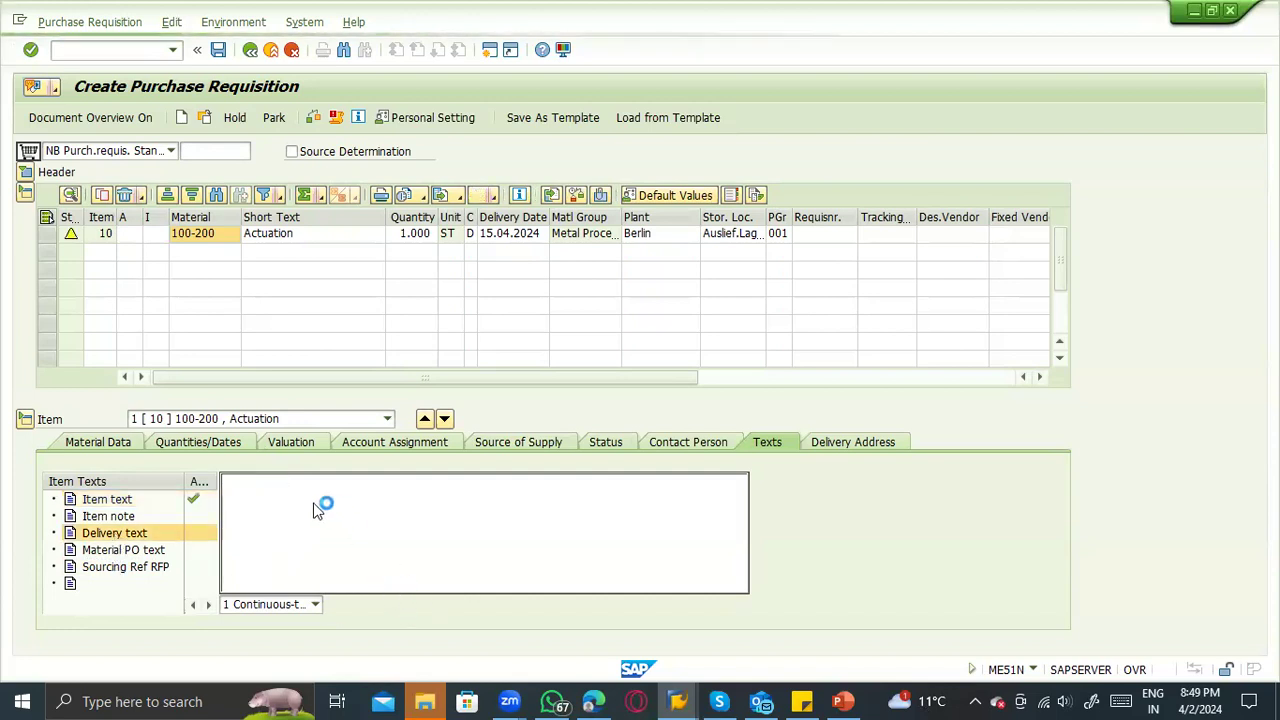
# Enter "atrgfhfhh" as the delivery text of item 10 and compare it with the item text.
pyautogui.click(314, 503)
pyautogui.write('atrgfhfhh')
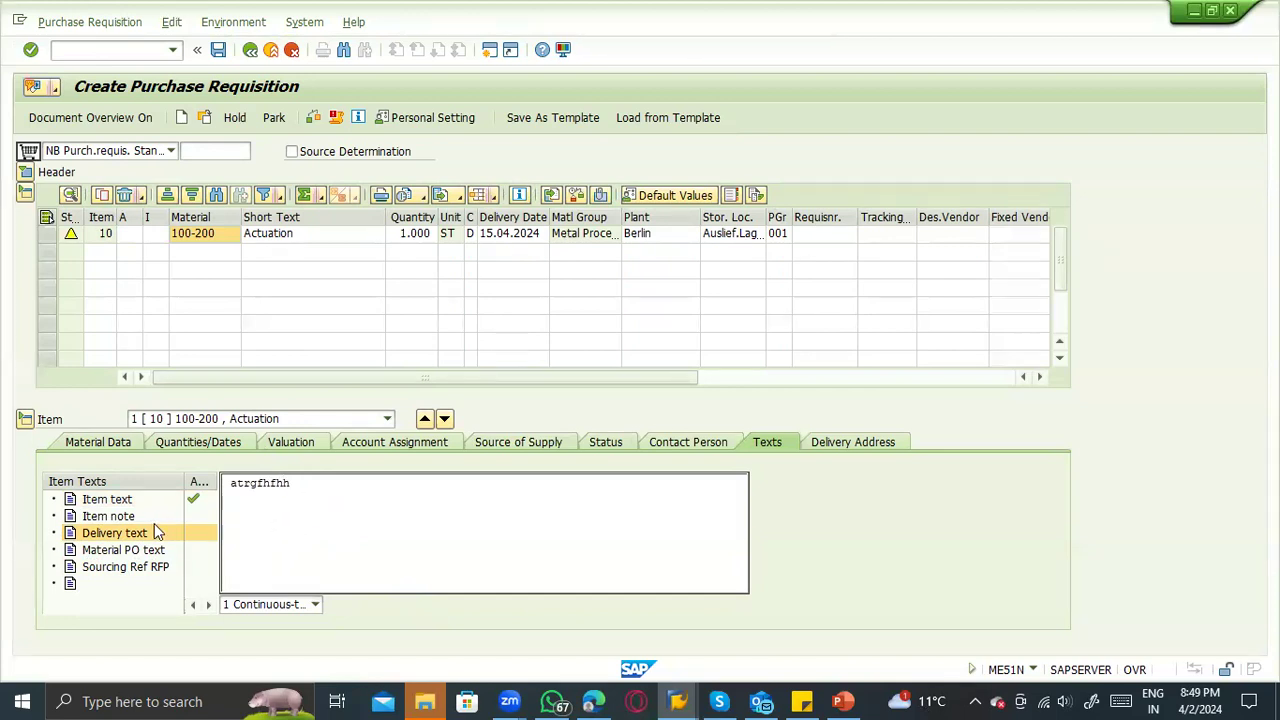
pyautogui.click(127, 500)
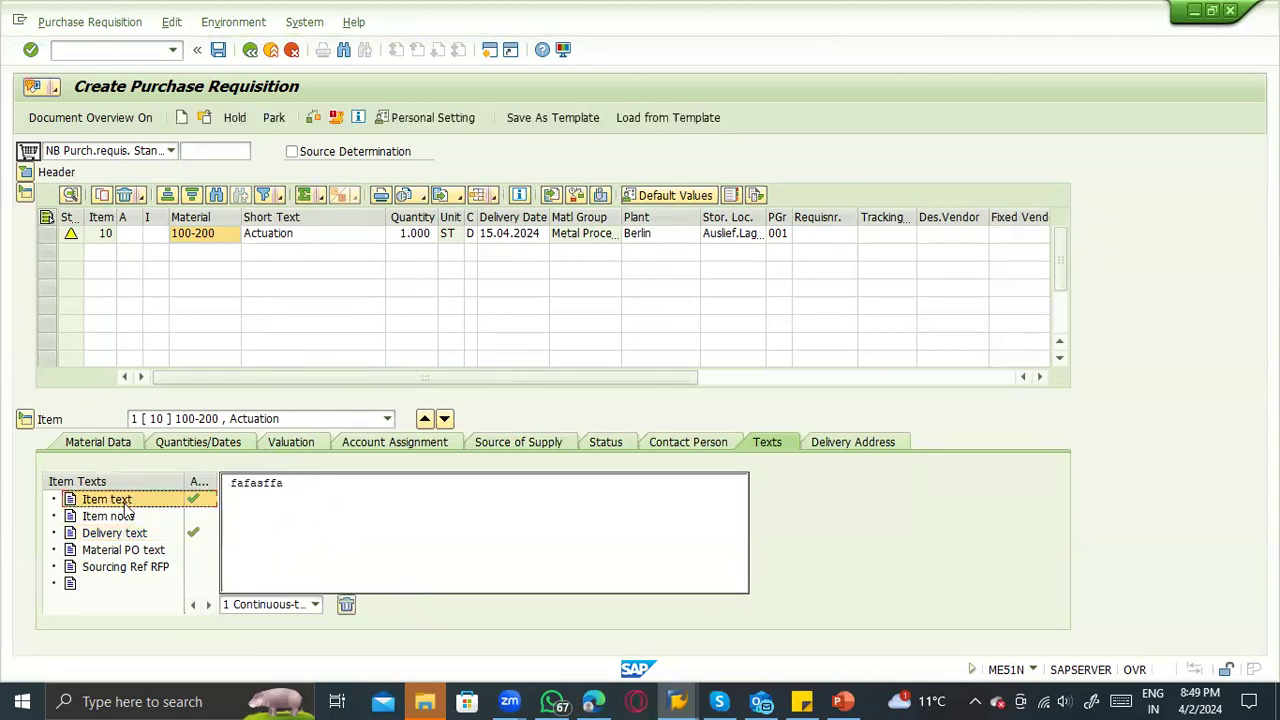
pyautogui.click(138, 535)
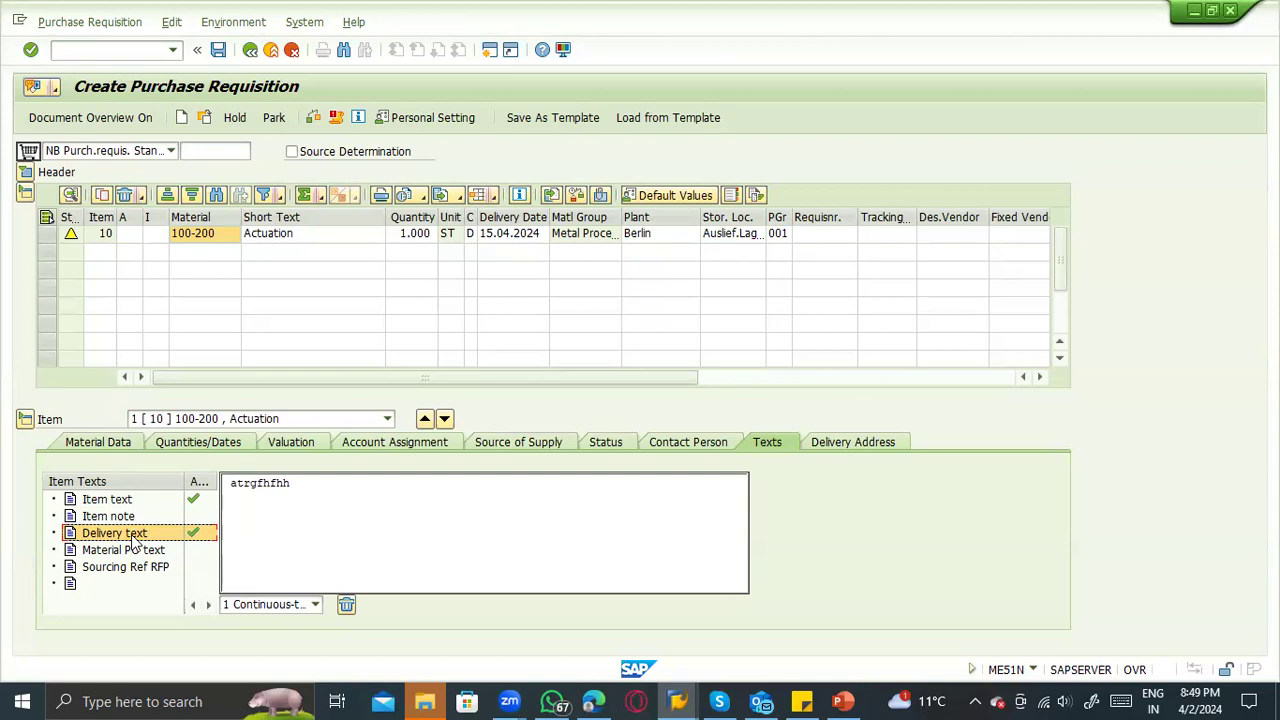
# Examine item 10's delivery address, including the street, postal code and city in the address details.
pyautogui.click(856, 438)
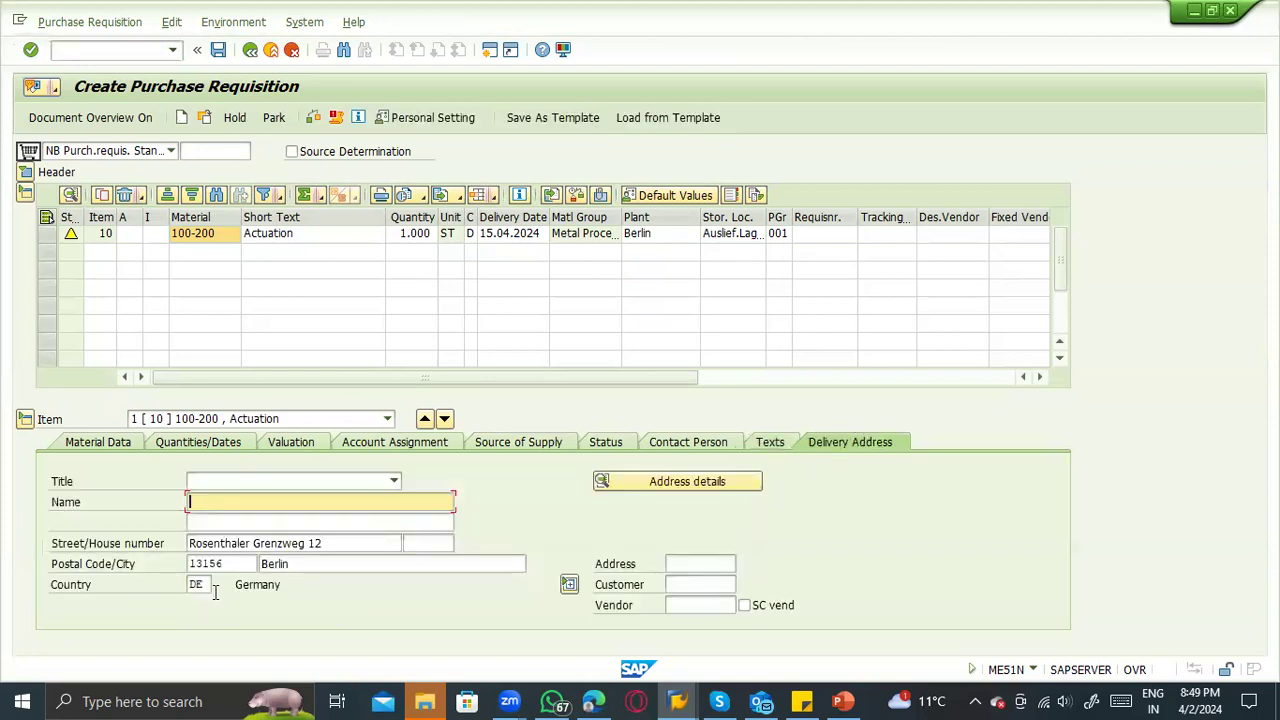
pyautogui.click(300, 543)
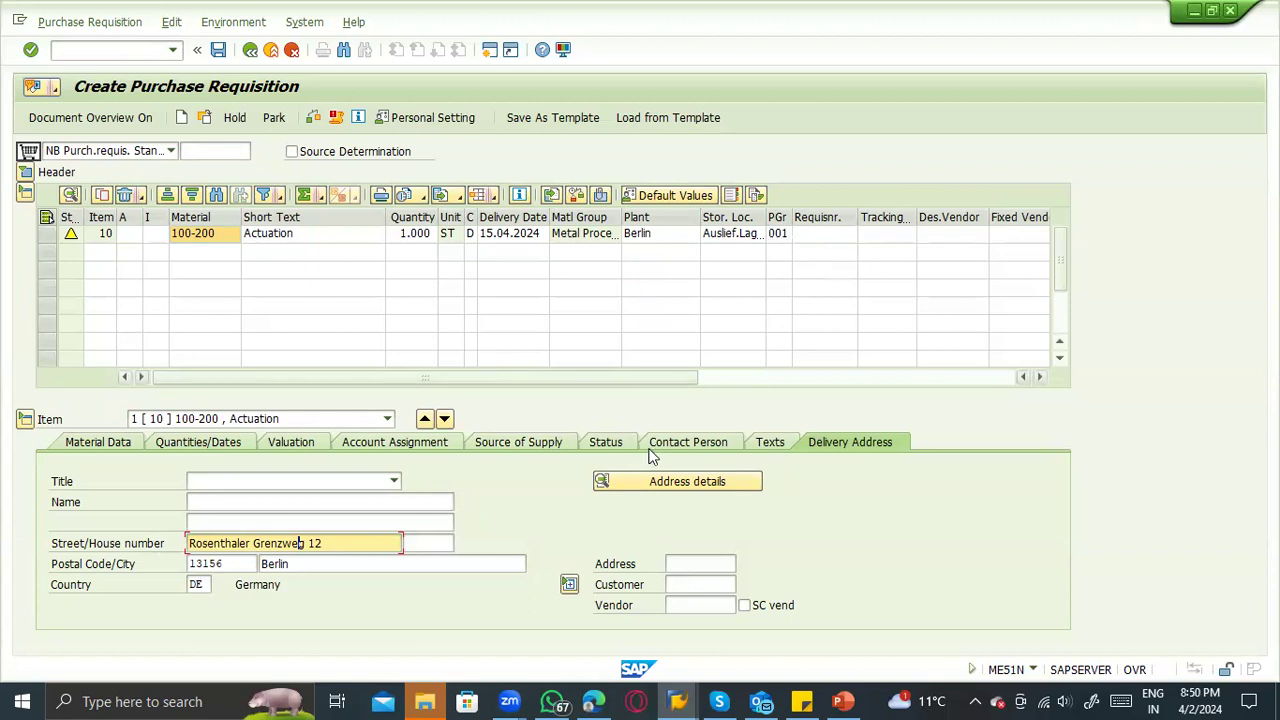
pyautogui.click(636, 481)
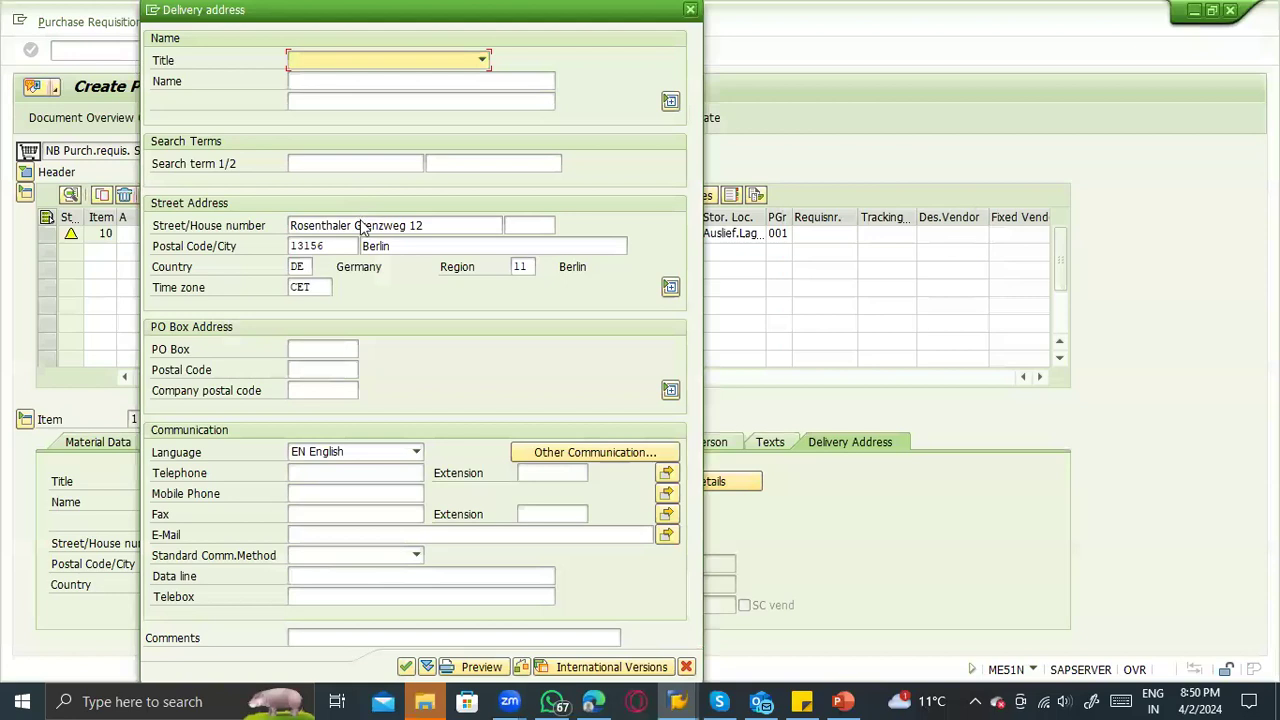
pyautogui.click(358, 226)
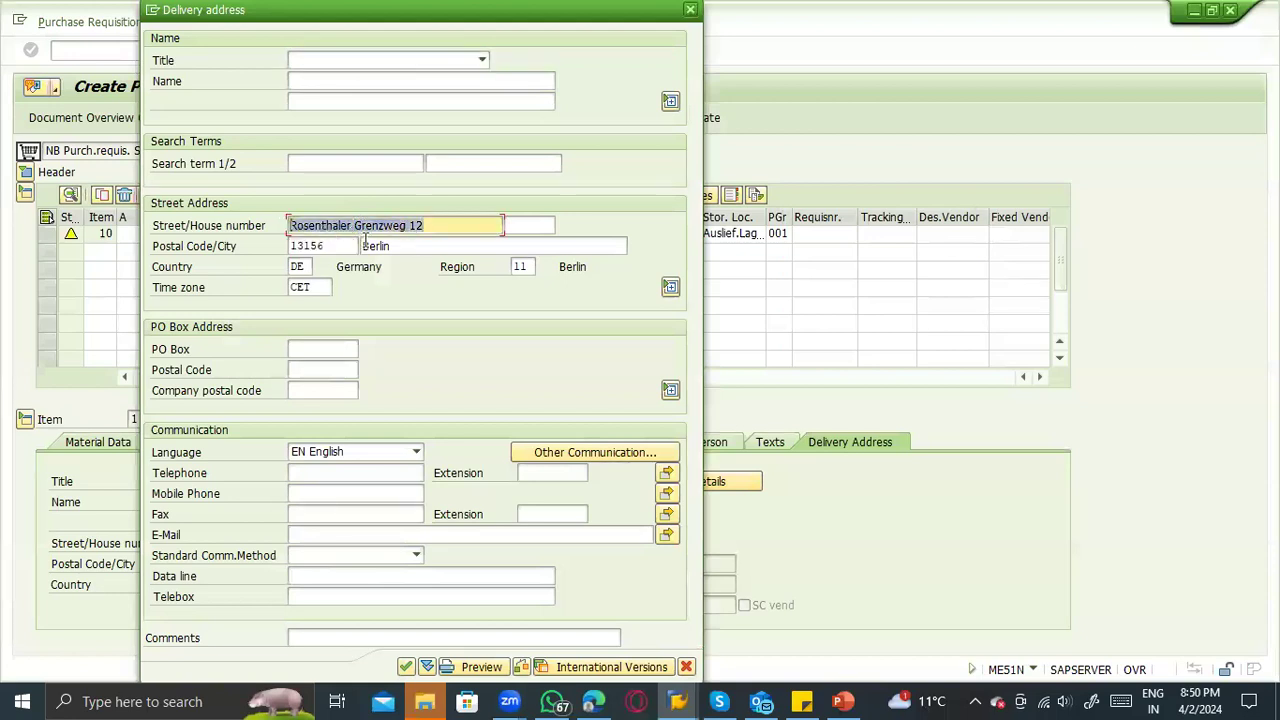
pyautogui.click(362, 246)
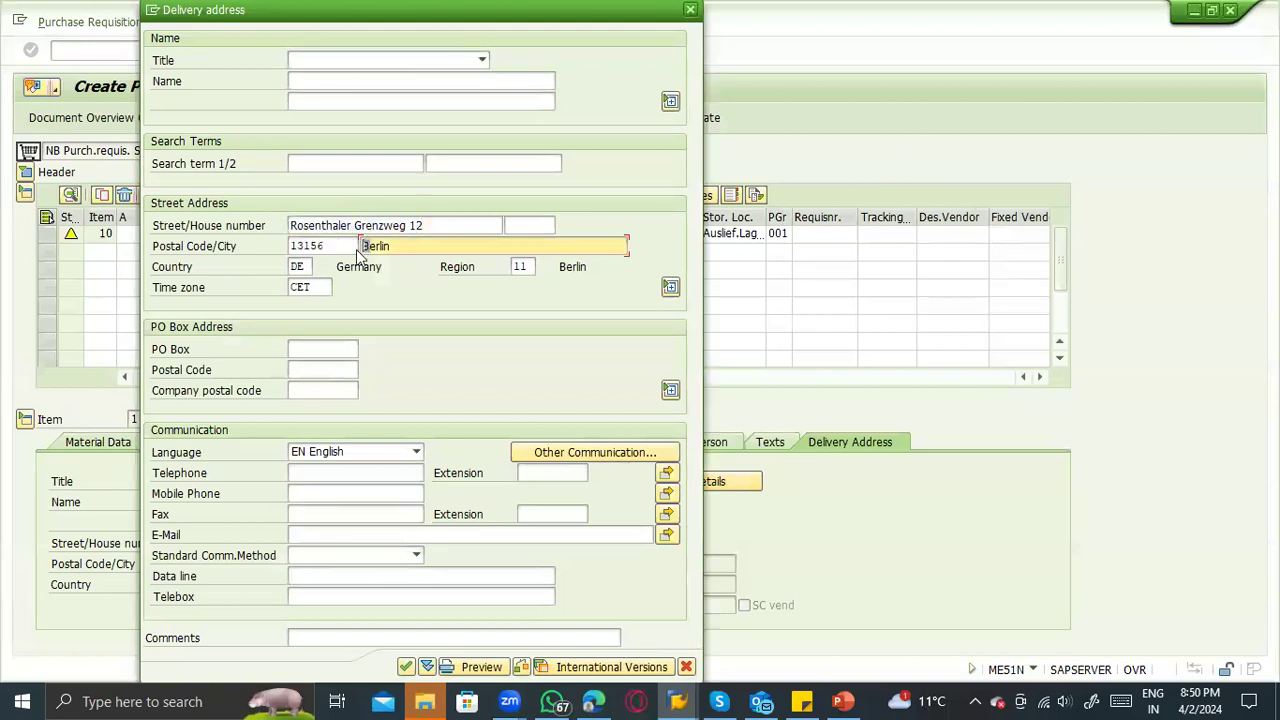
pyautogui.click(692, 11)
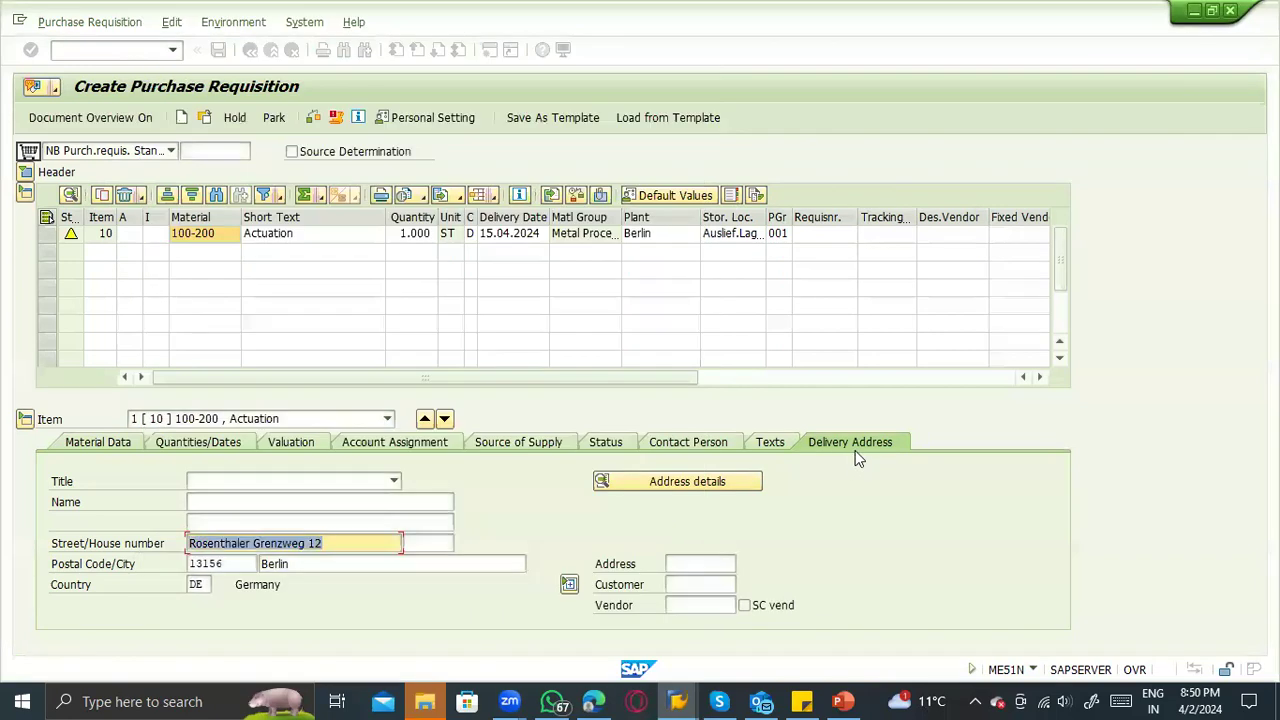
pyautogui.click(282, 545)
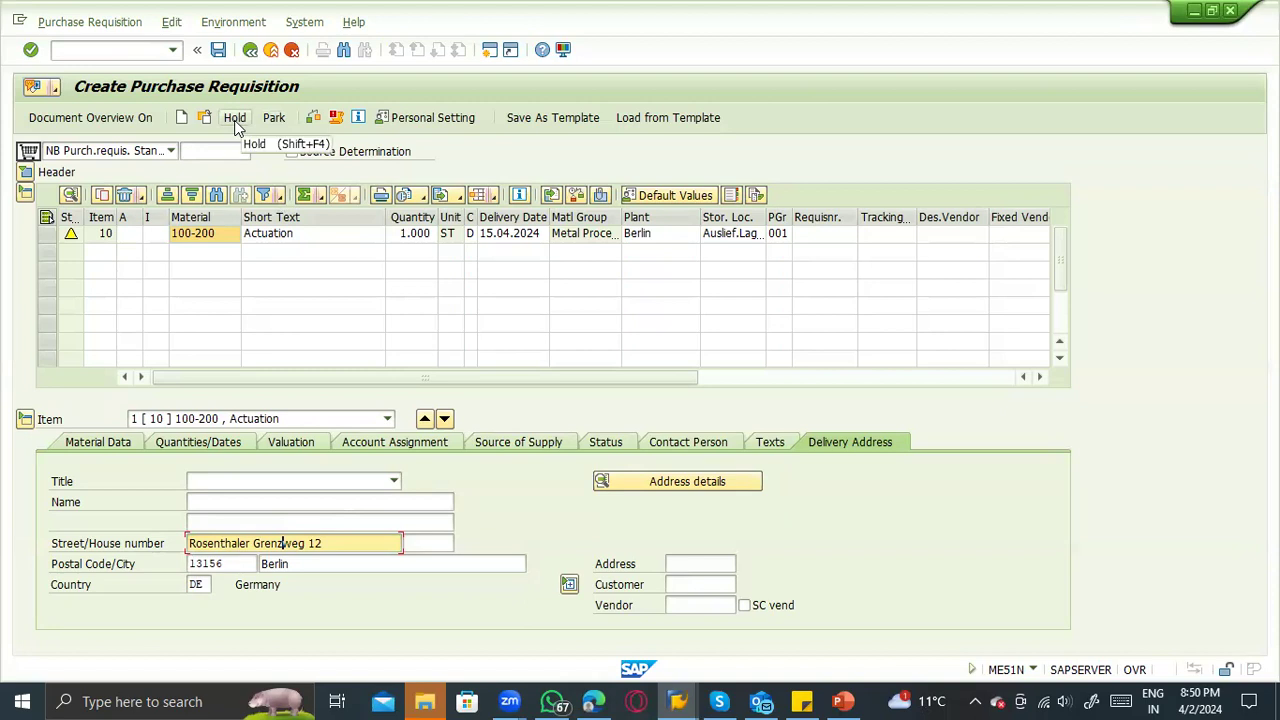
# Read item 10's messages and view the purchasing data in the master record of material 100-200.
pyautogui.click(80, 240)
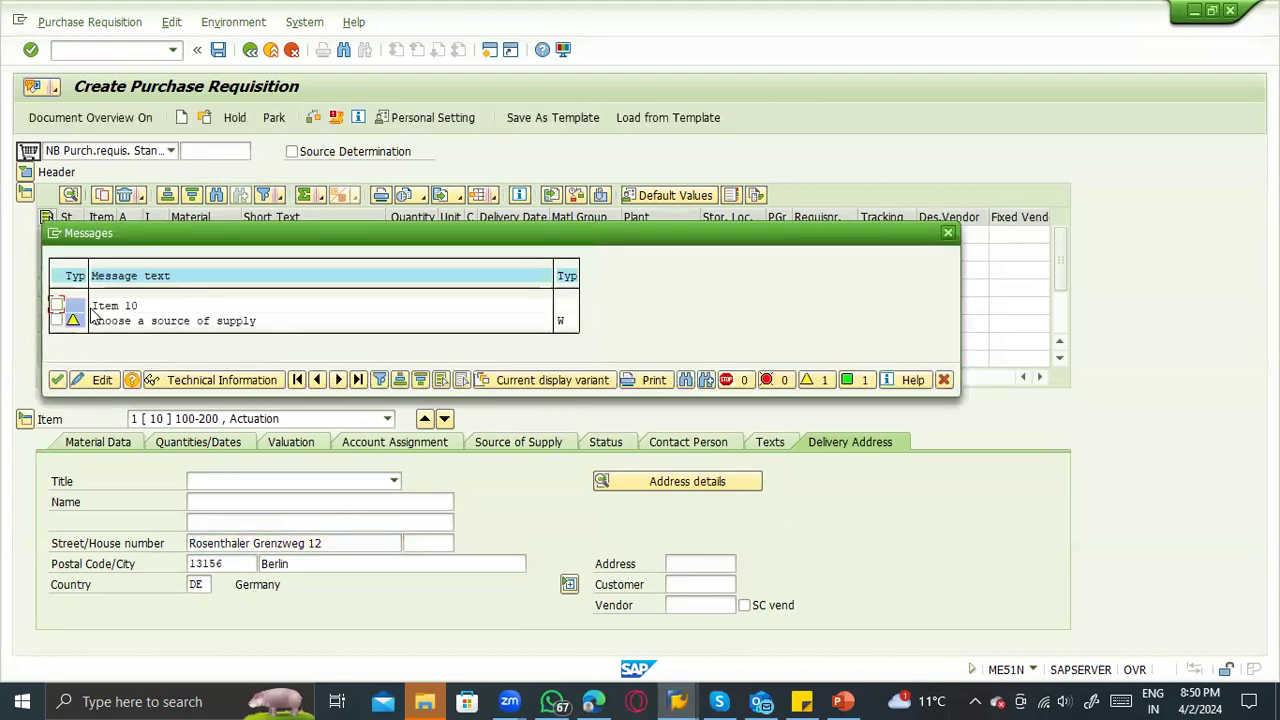
pyautogui.click(57, 379)
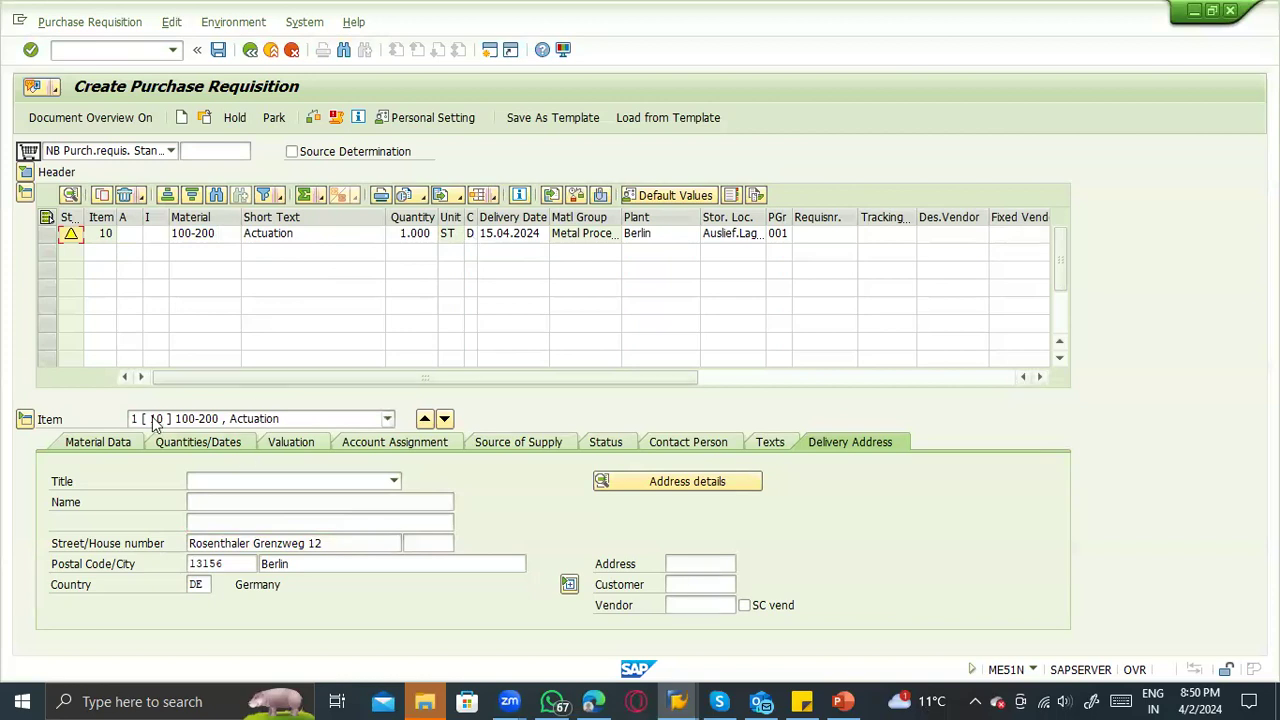
pyautogui.click(210, 218)
pyautogui.doubleClick(212, 233)
pyautogui.doubleClick(219, 229)
pyautogui.doubleClick(219, 233)
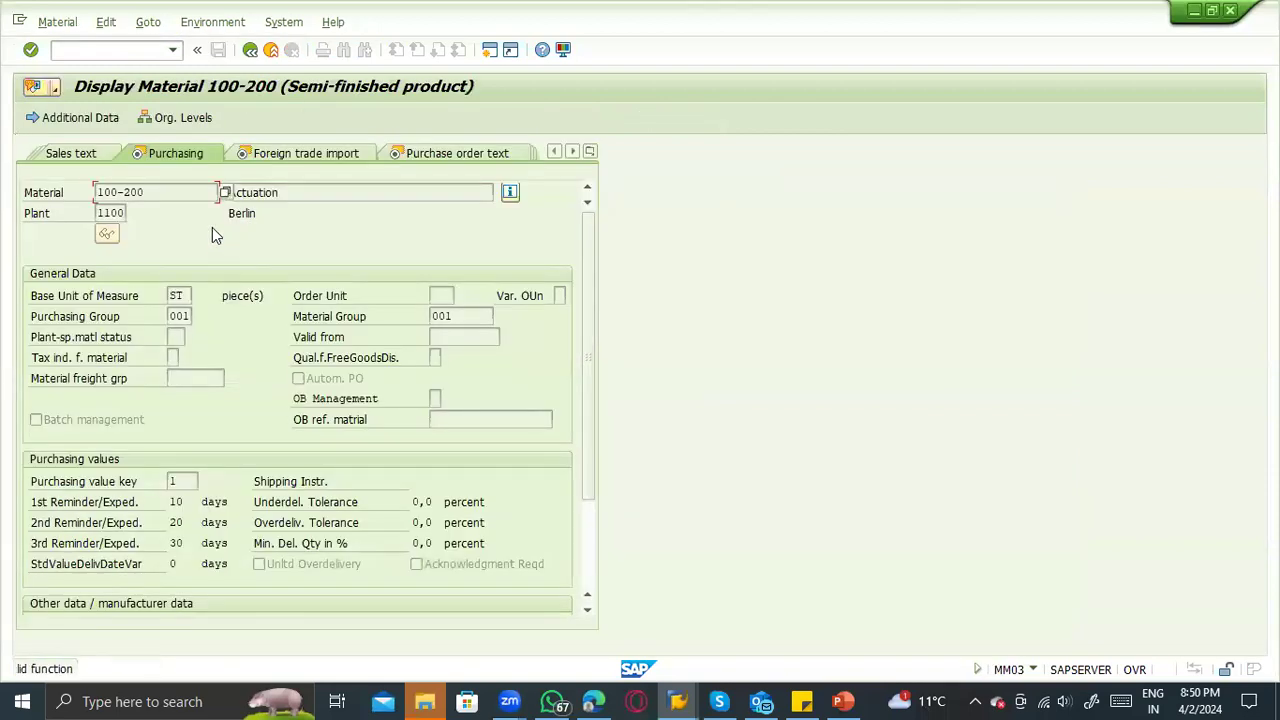
pyautogui.click(250, 49)
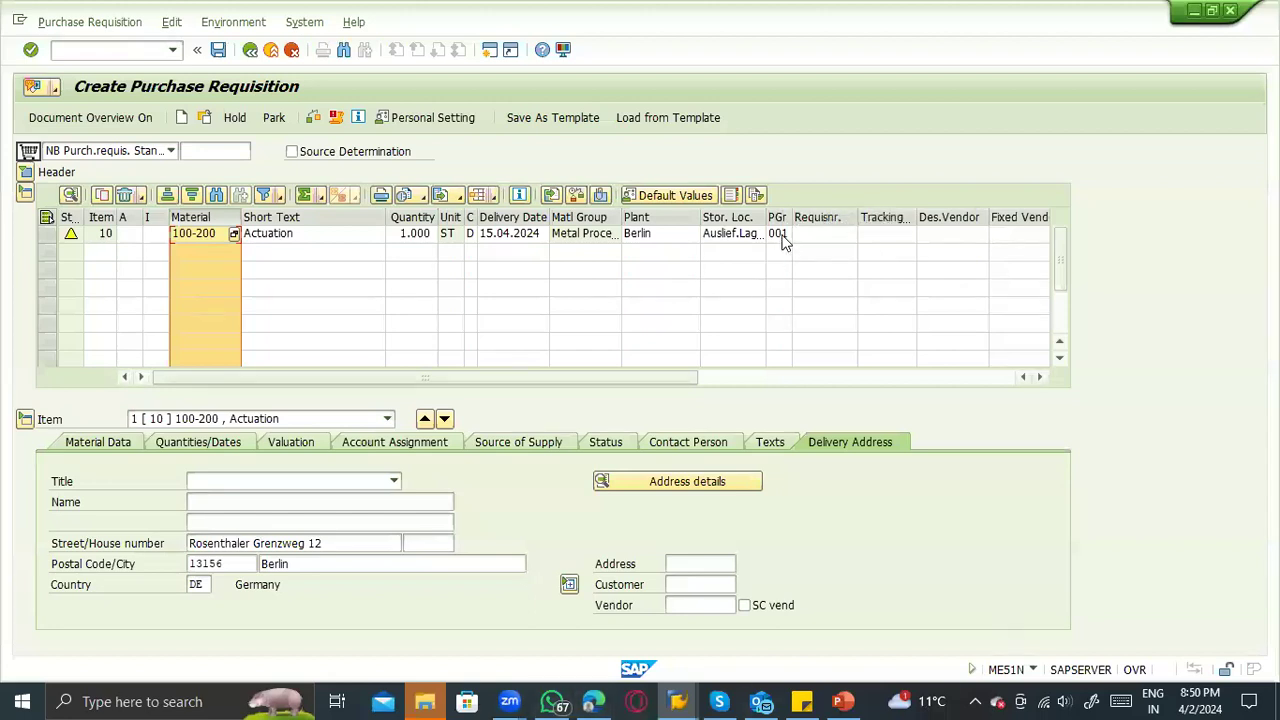
# Try purchasing group R01 for item 10 and read the item's messages.
pyautogui.click(781, 234)
pyautogui.press('BackSpace')
pyautogui.press('BackSpace')
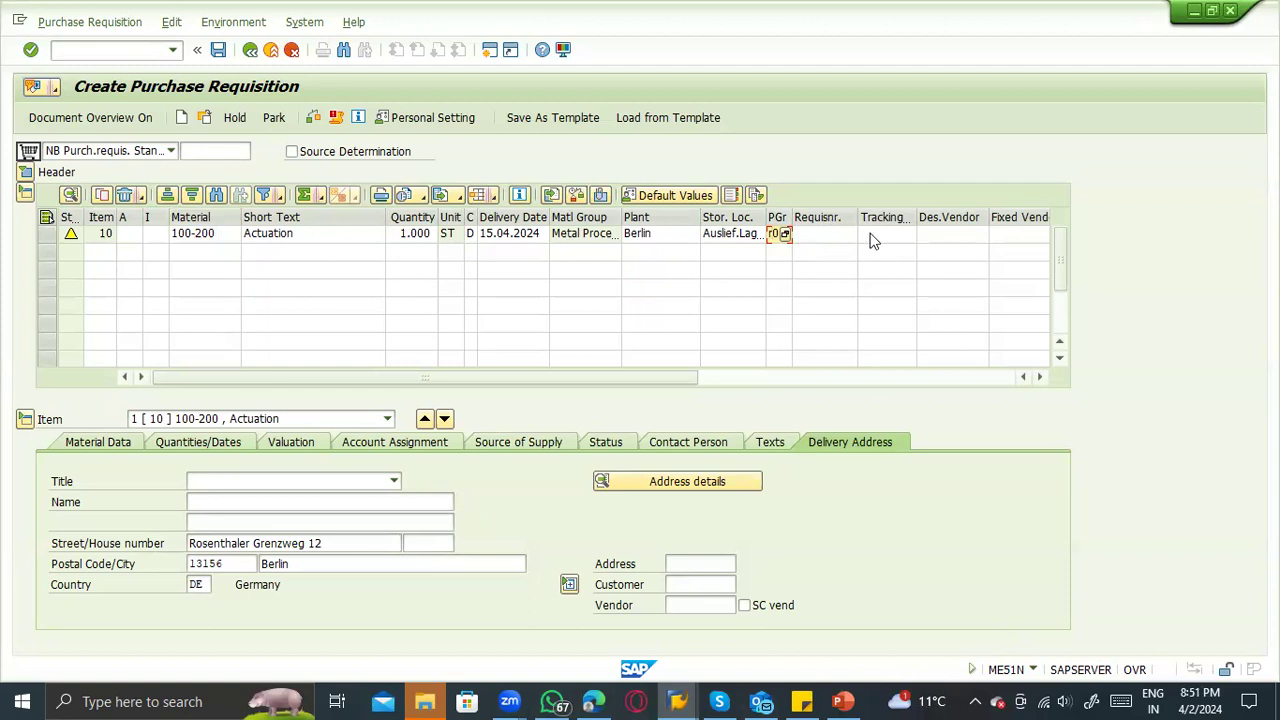
pyautogui.press('Return')
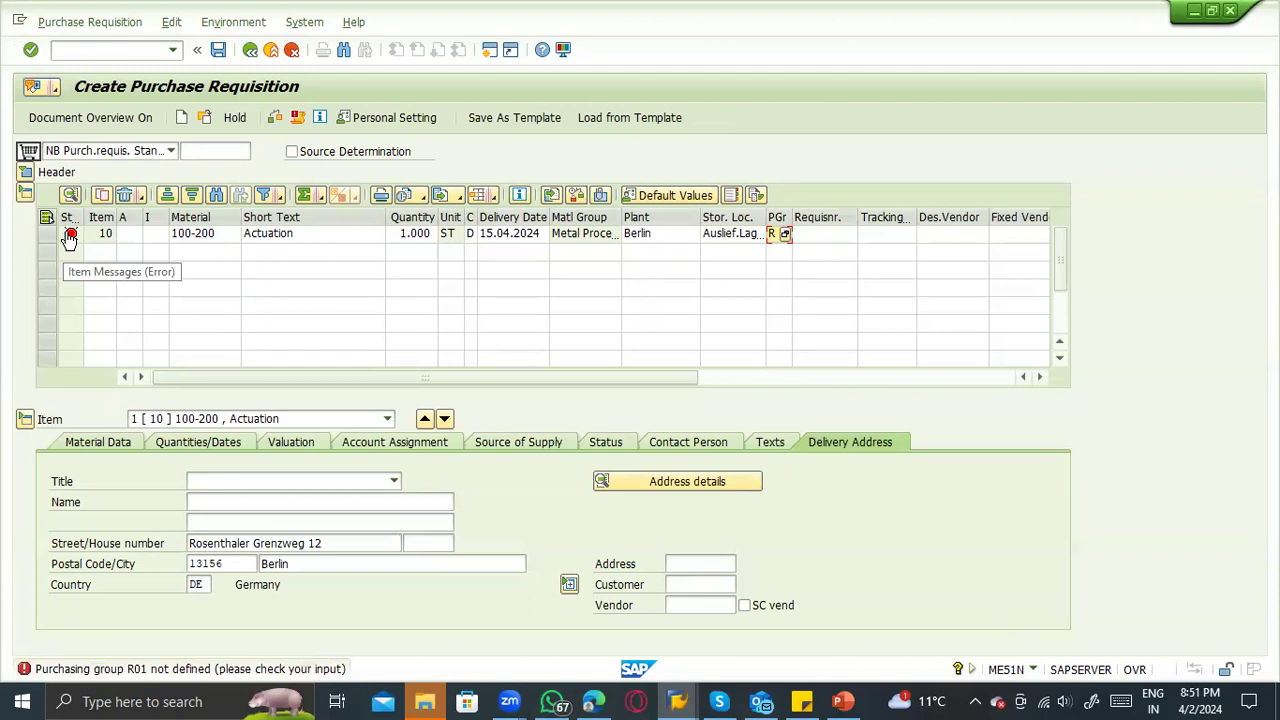
pyautogui.click(70, 236)
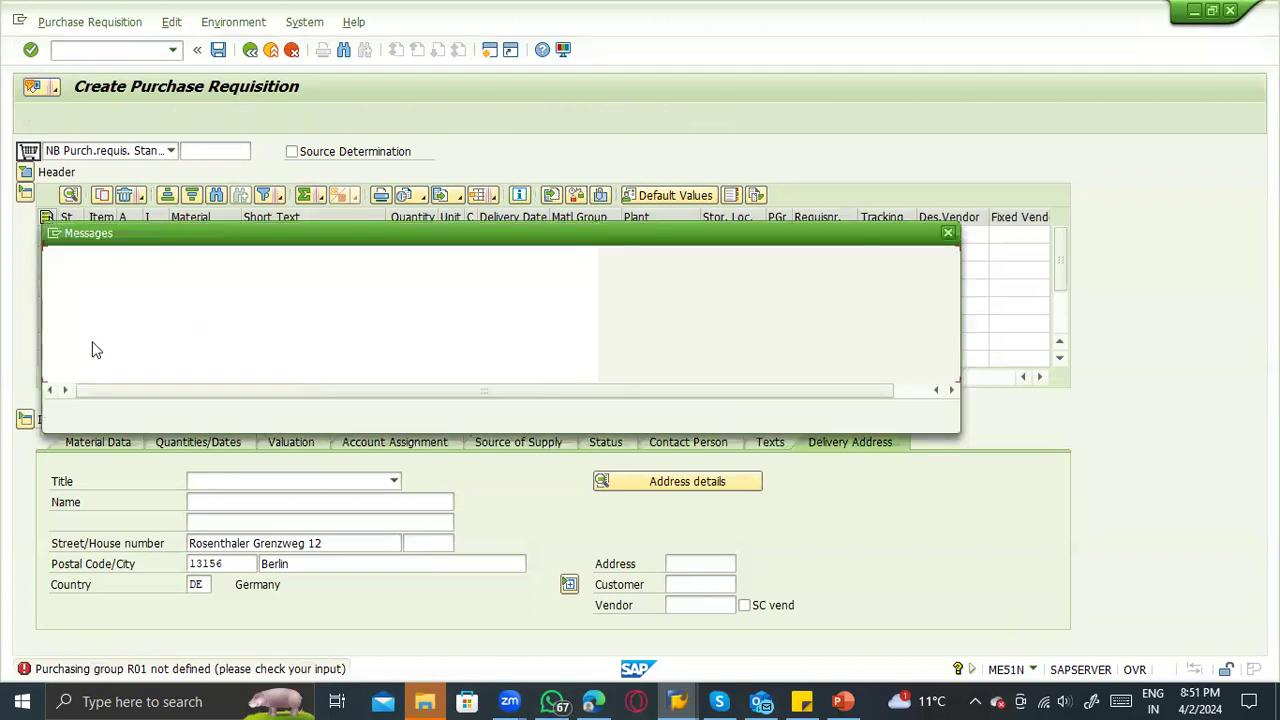
pyautogui.click(233, 322)
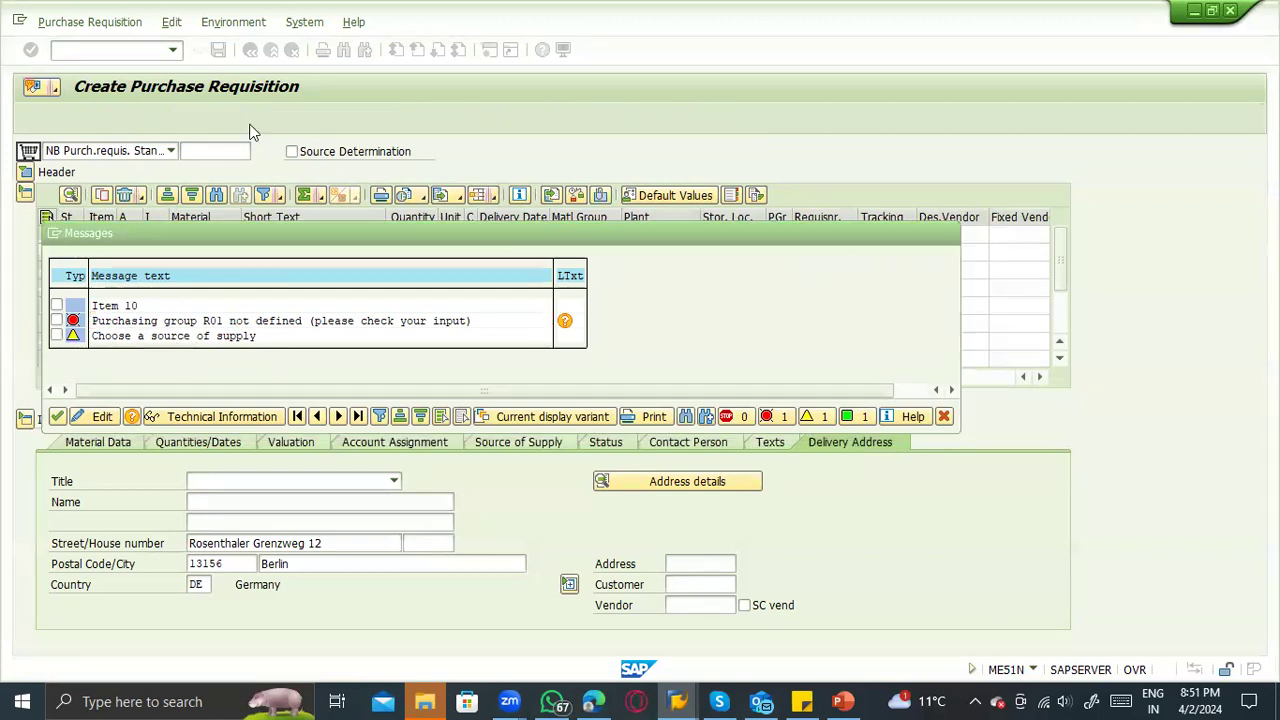
pyautogui.press('Return')
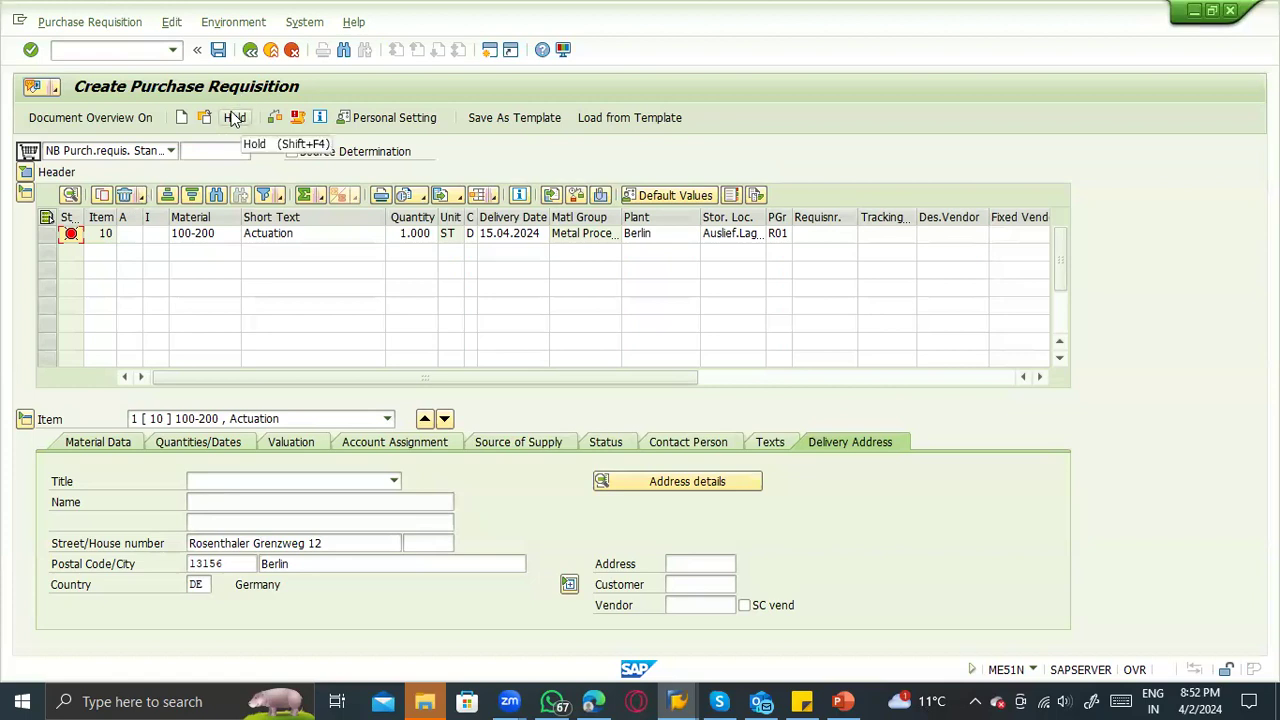
# Set item 10's purchasing group back to 001.
pyautogui.click(784, 238)
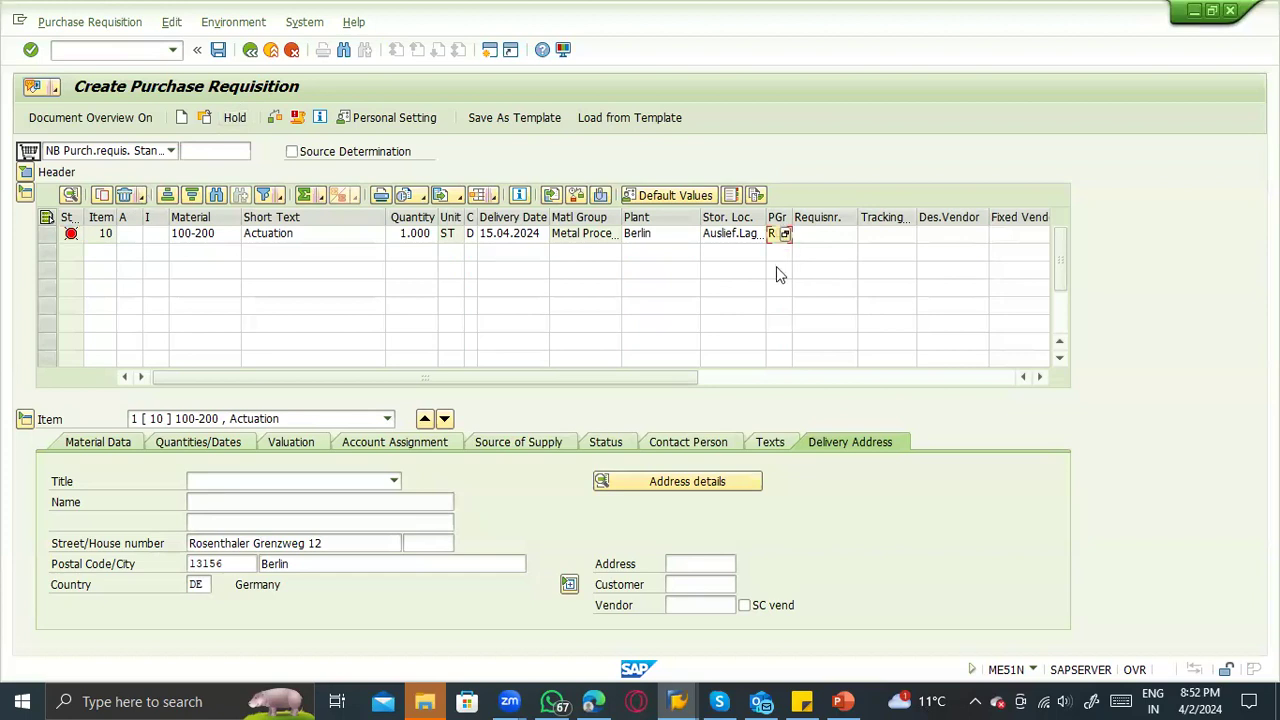
pyautogui.write('0')
pyautogui.press('Return')
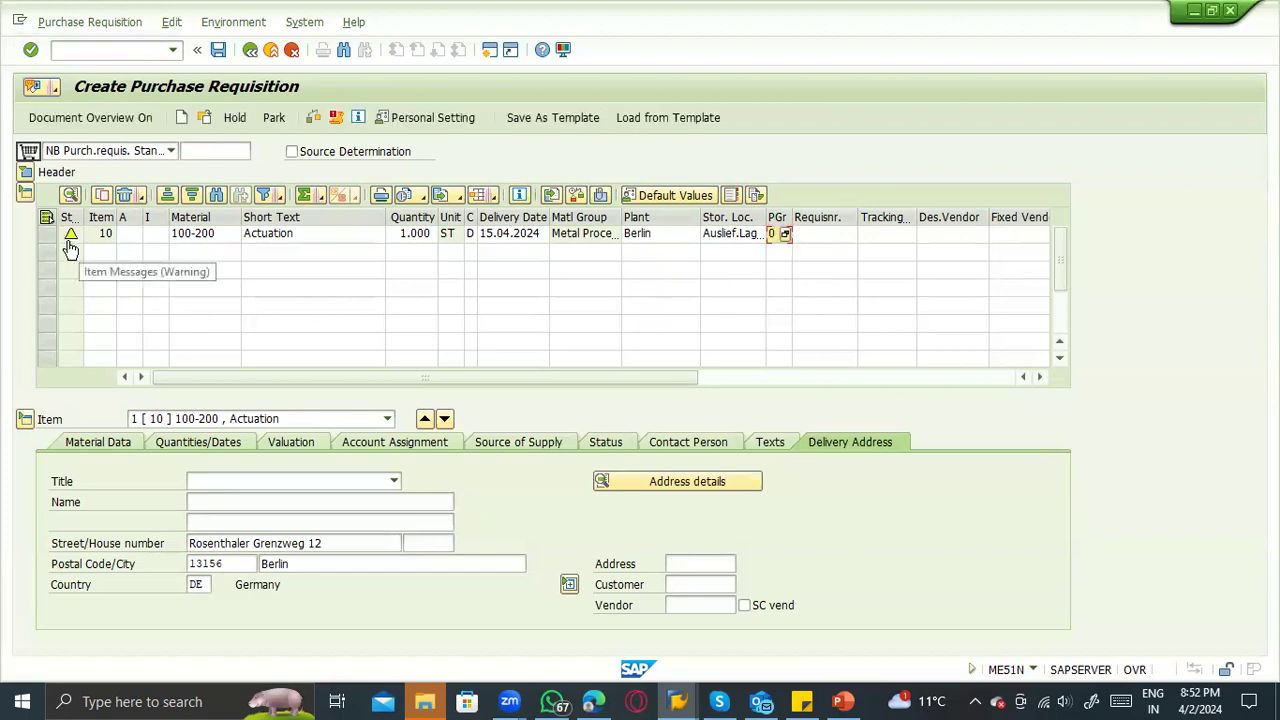
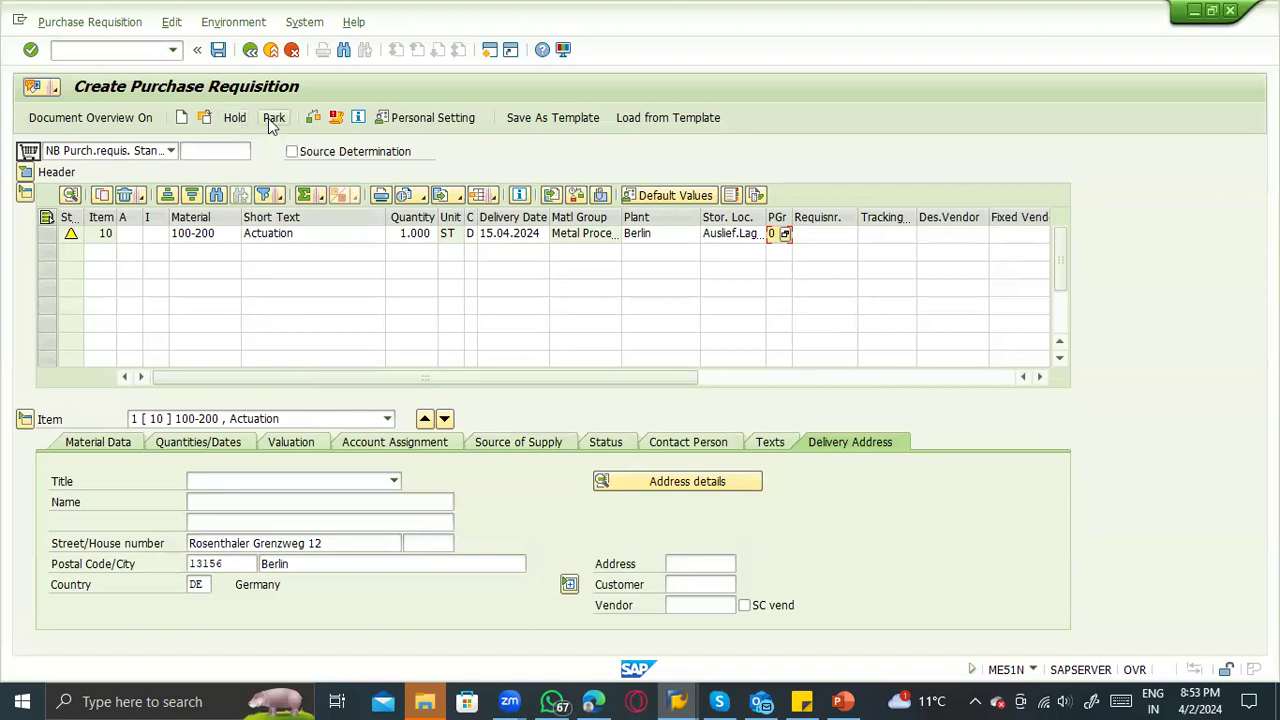
# Check the requisition, read item 10's messages and view its proposed sources of supply.
pyautogui.click(312, 118)
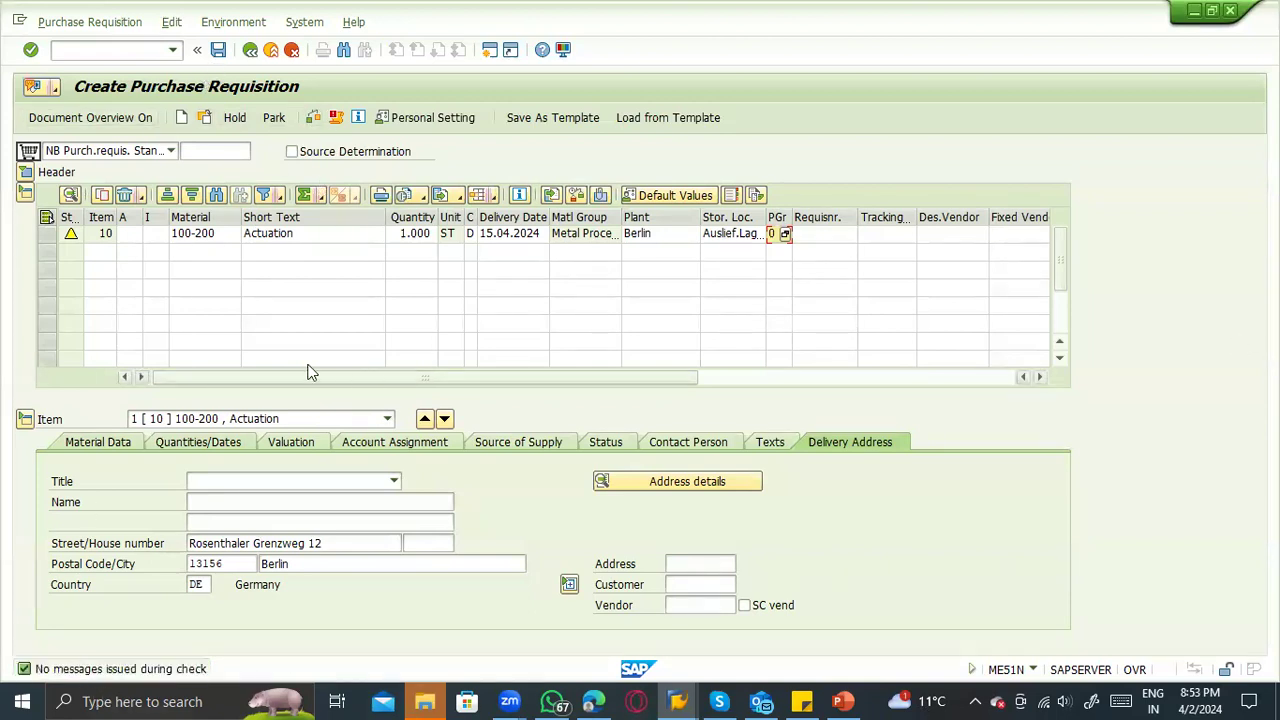
pyautogui.click(71, 238)
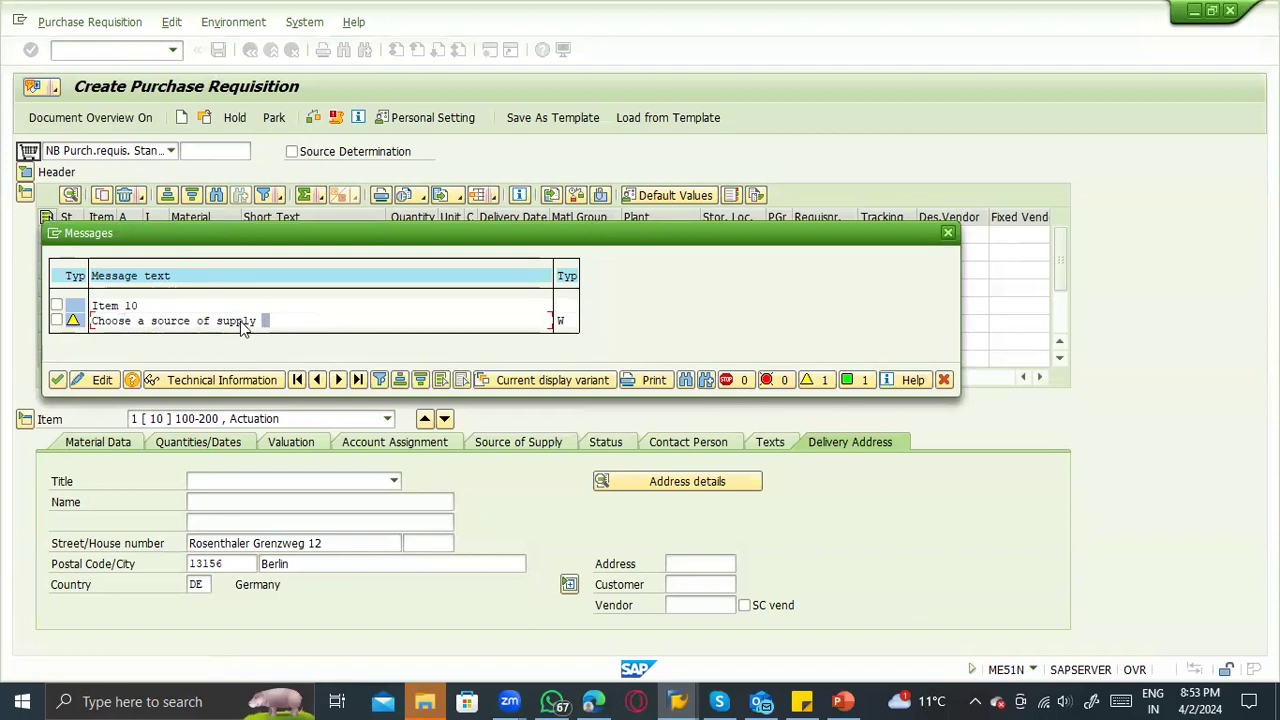
pyautogui.click(222, 321)
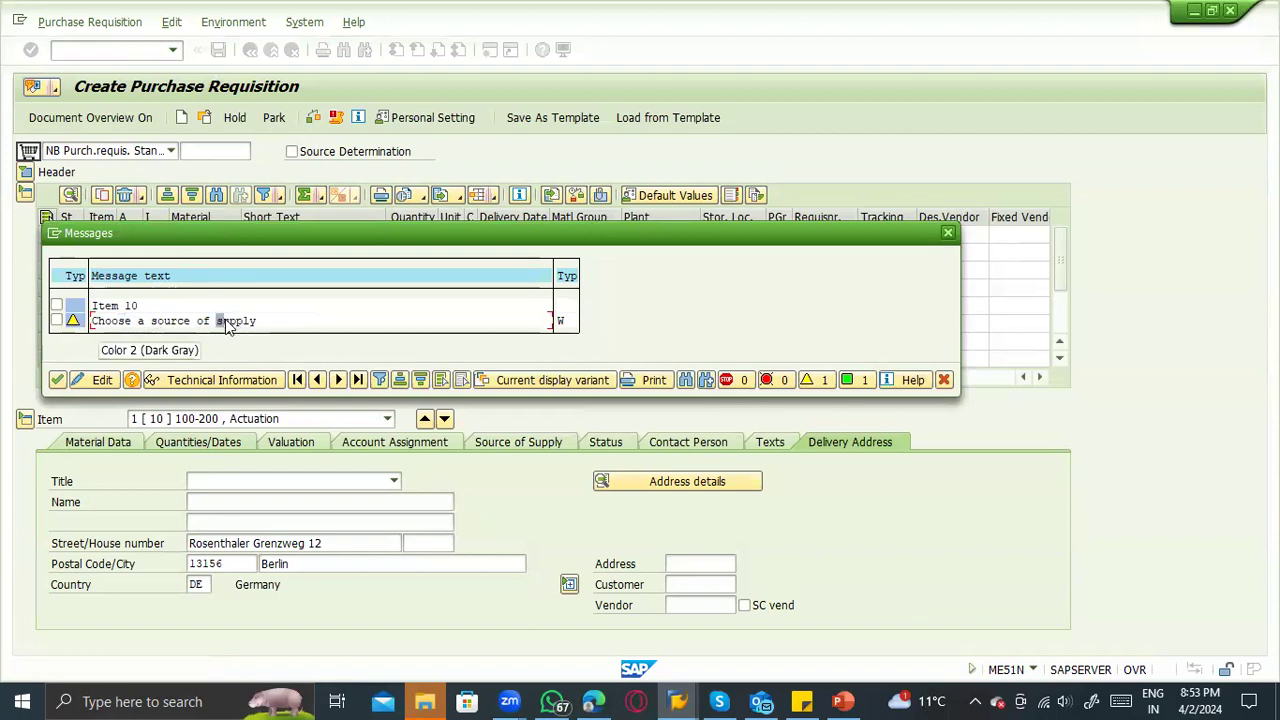
pyautogui.click(55, 380)
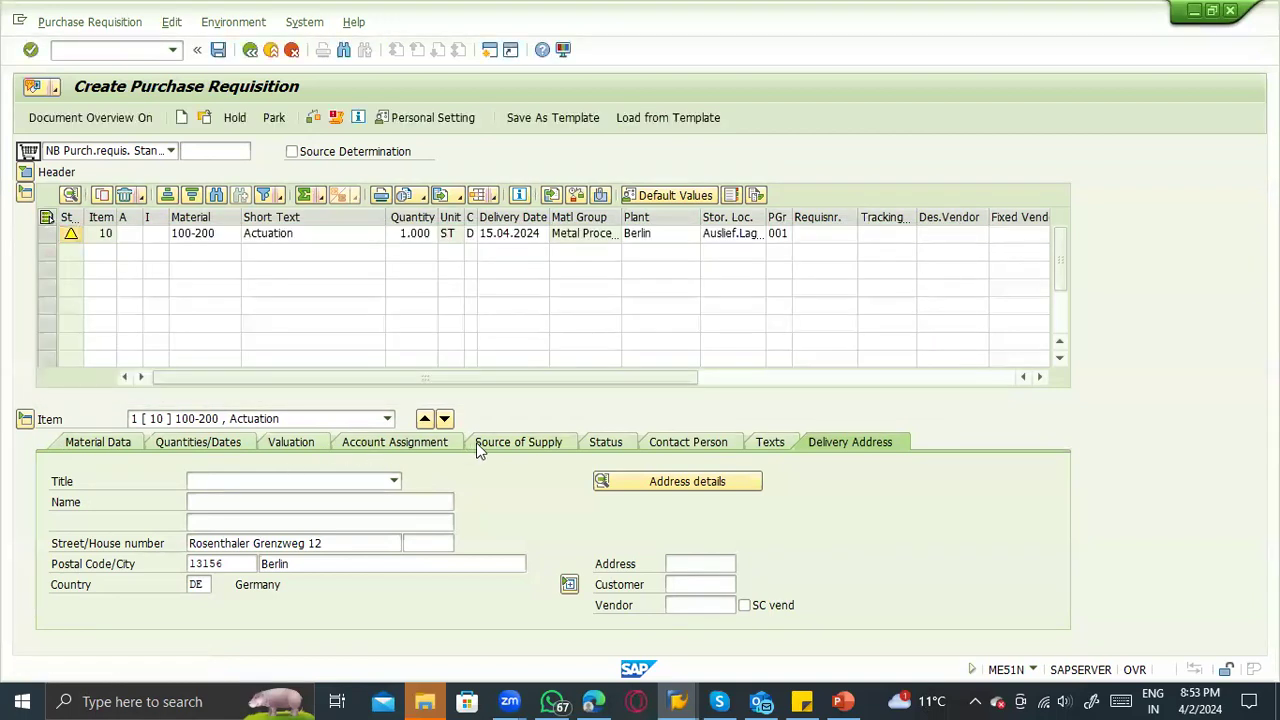
pyautogui.click(478, 447)
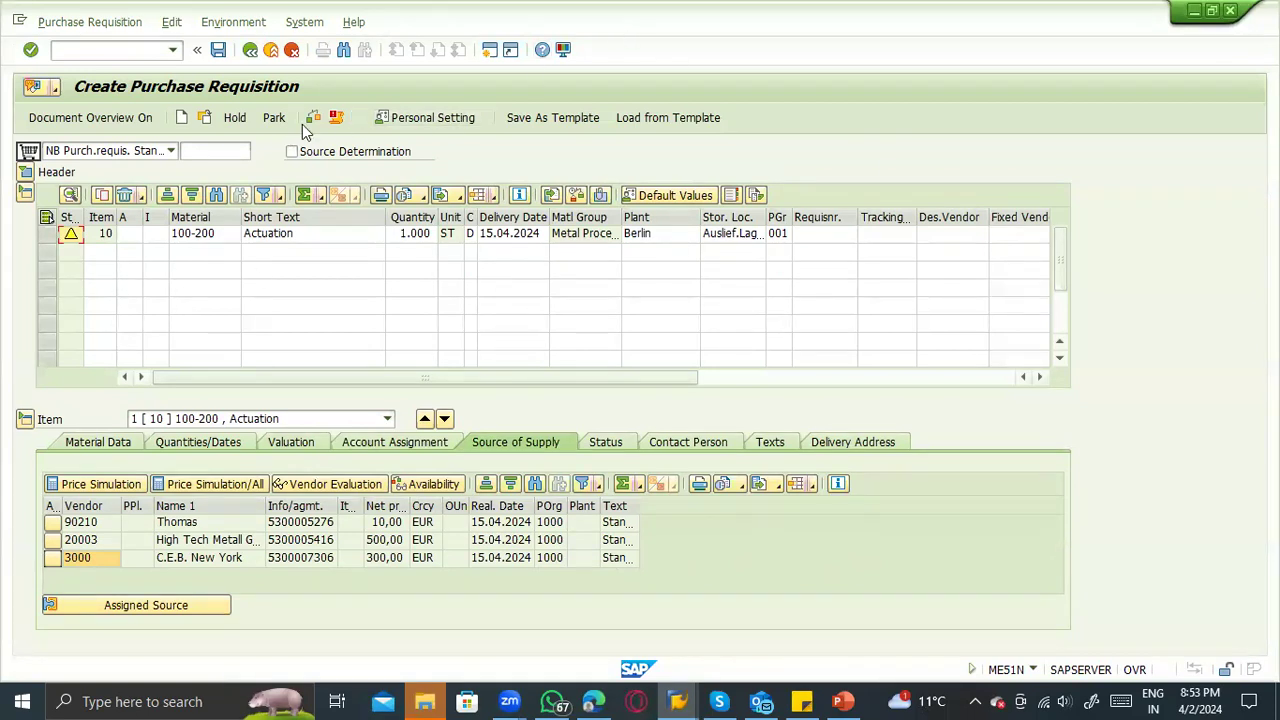
pyautogui.click(217, 54)
pyautogui.click(222, 287)
pyautogui.click(222, 287)
pyautogui.click(217, 305)
pyautogui.click(214, 341)
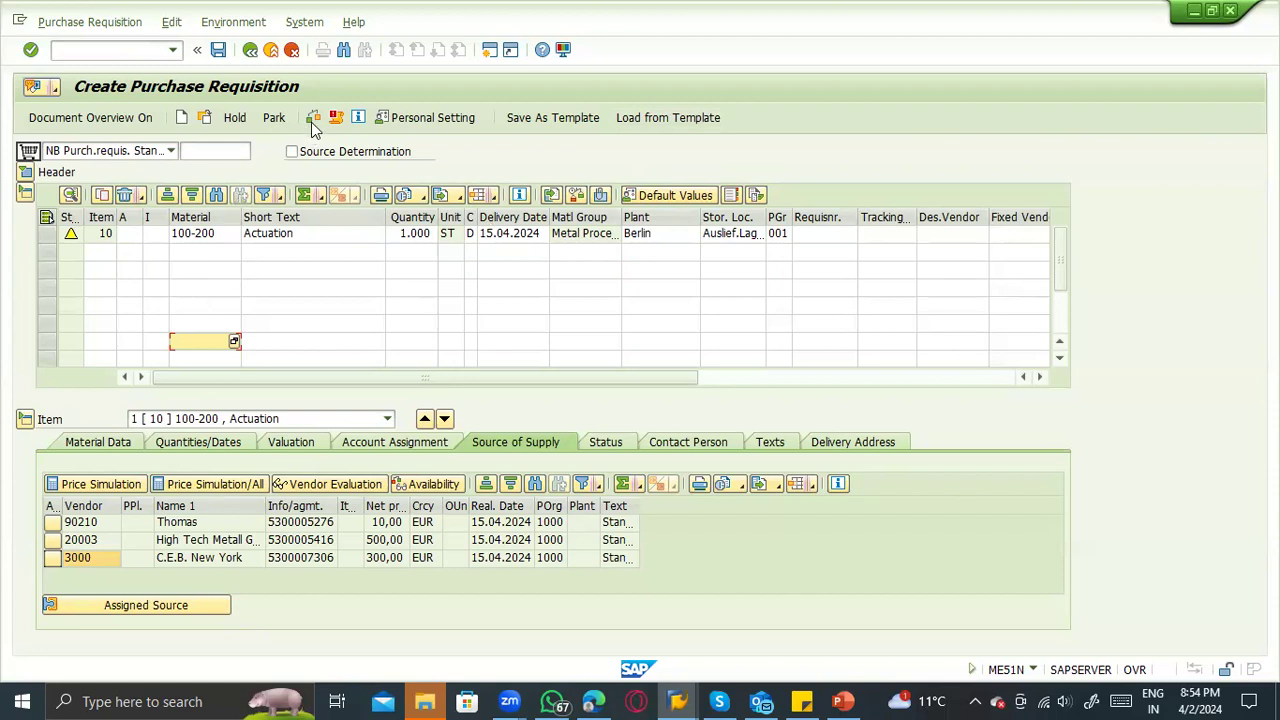
# Save the purchase requisition and open the newly created document for display.
pyautogui.click(219, 51)
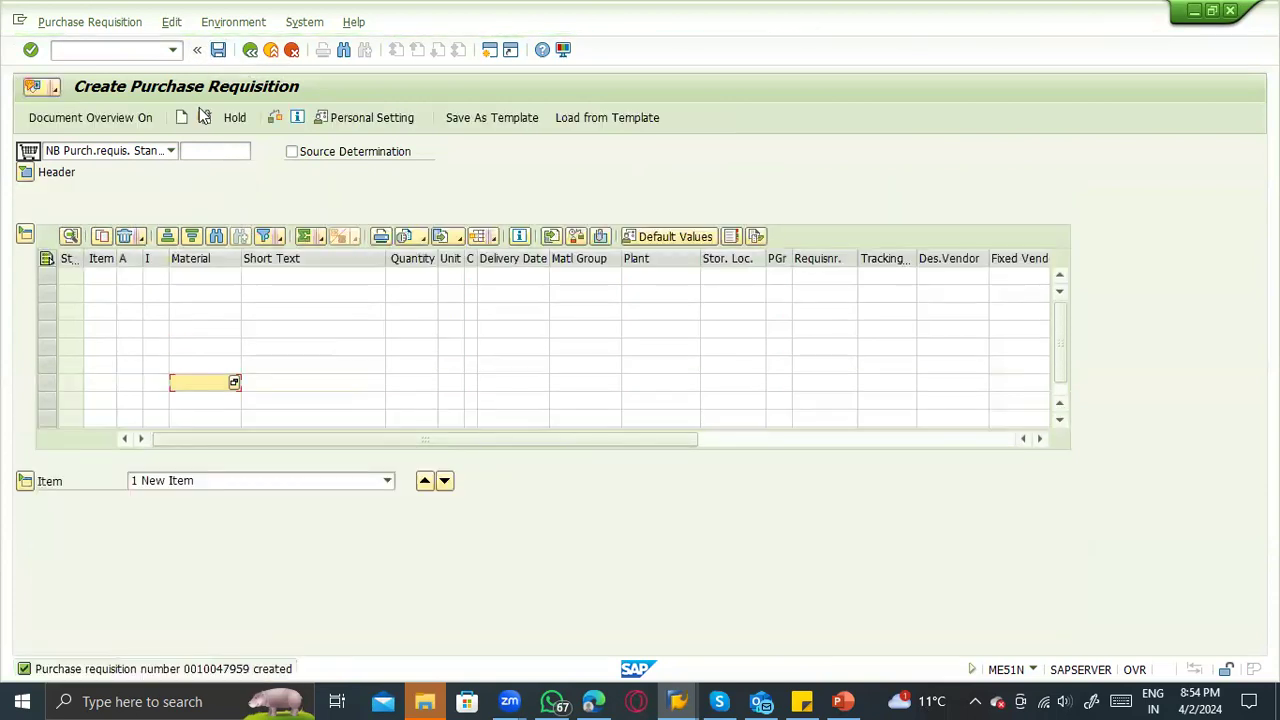
pyautogui.click(202, 115)
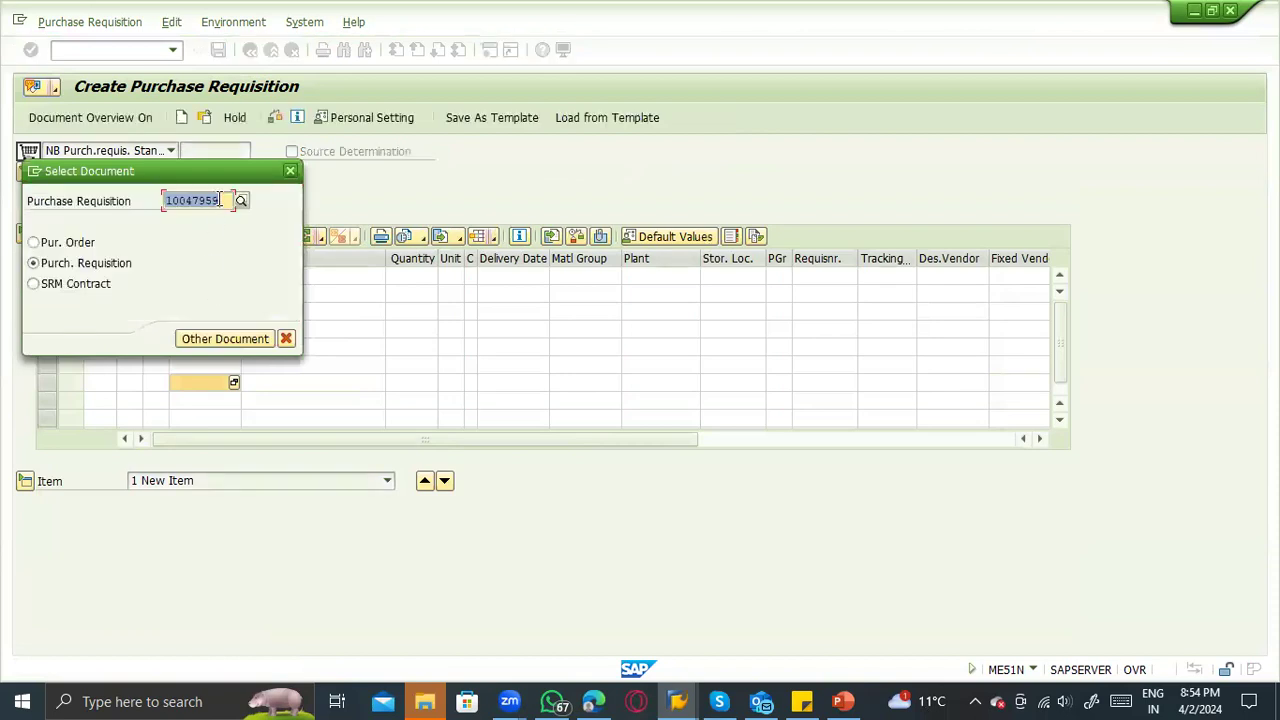
pyautogui.press('Return')
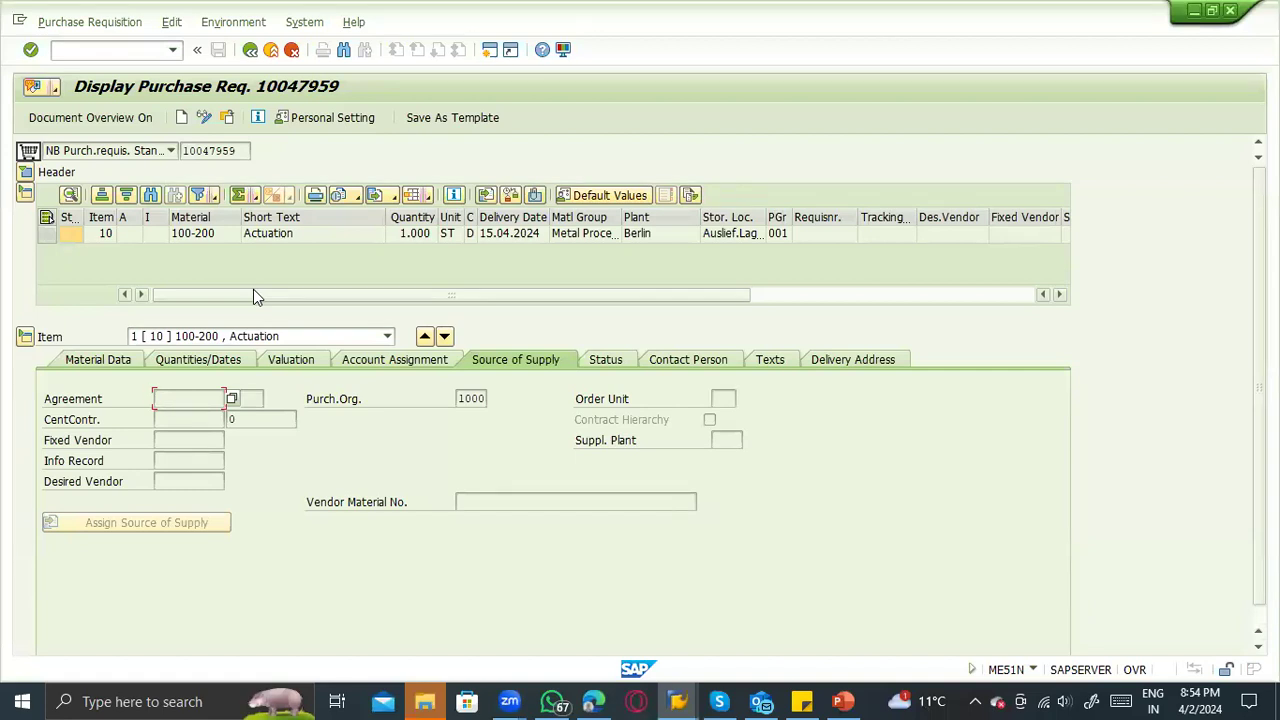
# Examine the saved requisition's document number and item 10's material and quantity.
pyautogui.moveTo(240, 150); pyautogui.dragTo(180, 150)
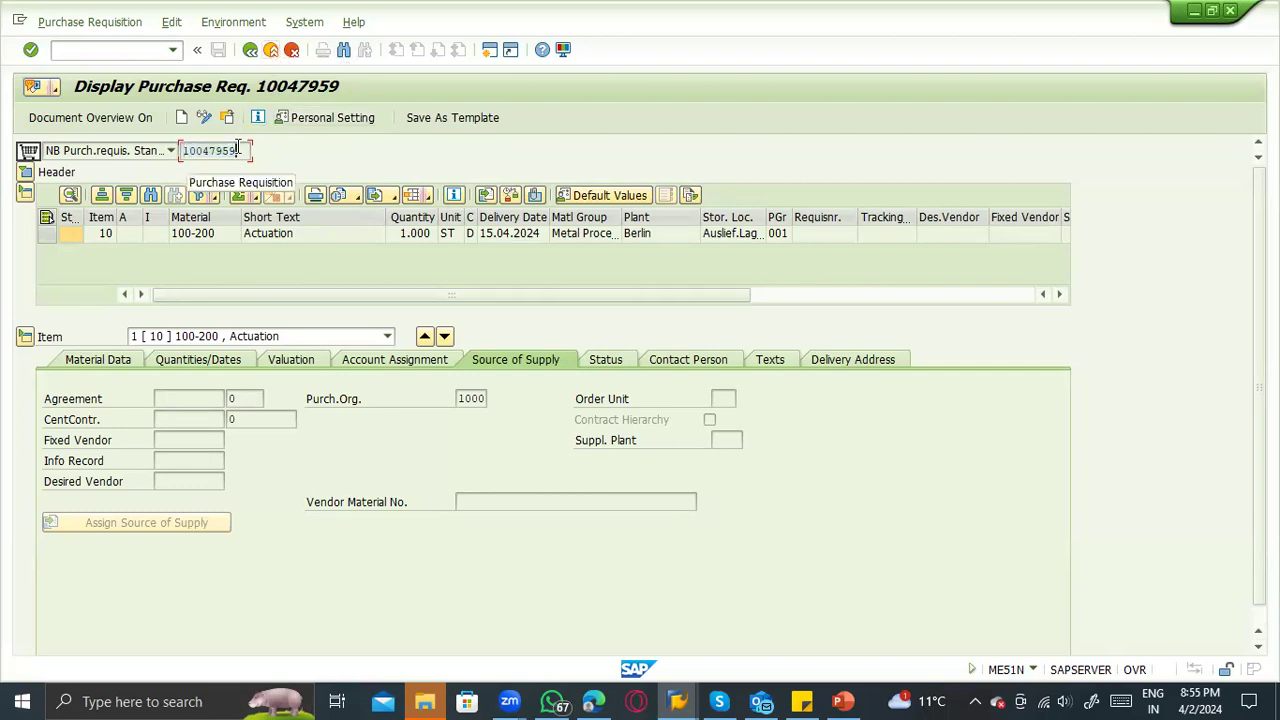
pyautogui.moveTo(186, 147); pyautogui.dragTo(181, 149)
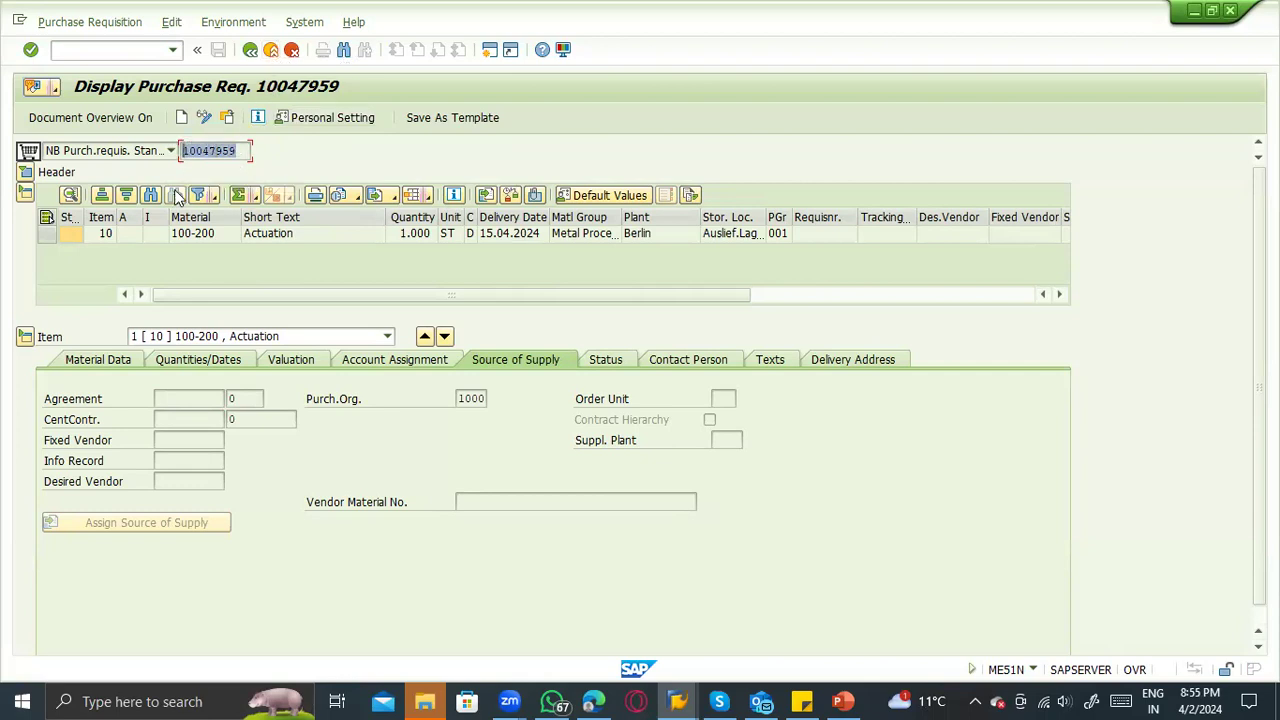
pyautogui.click(182, 238)
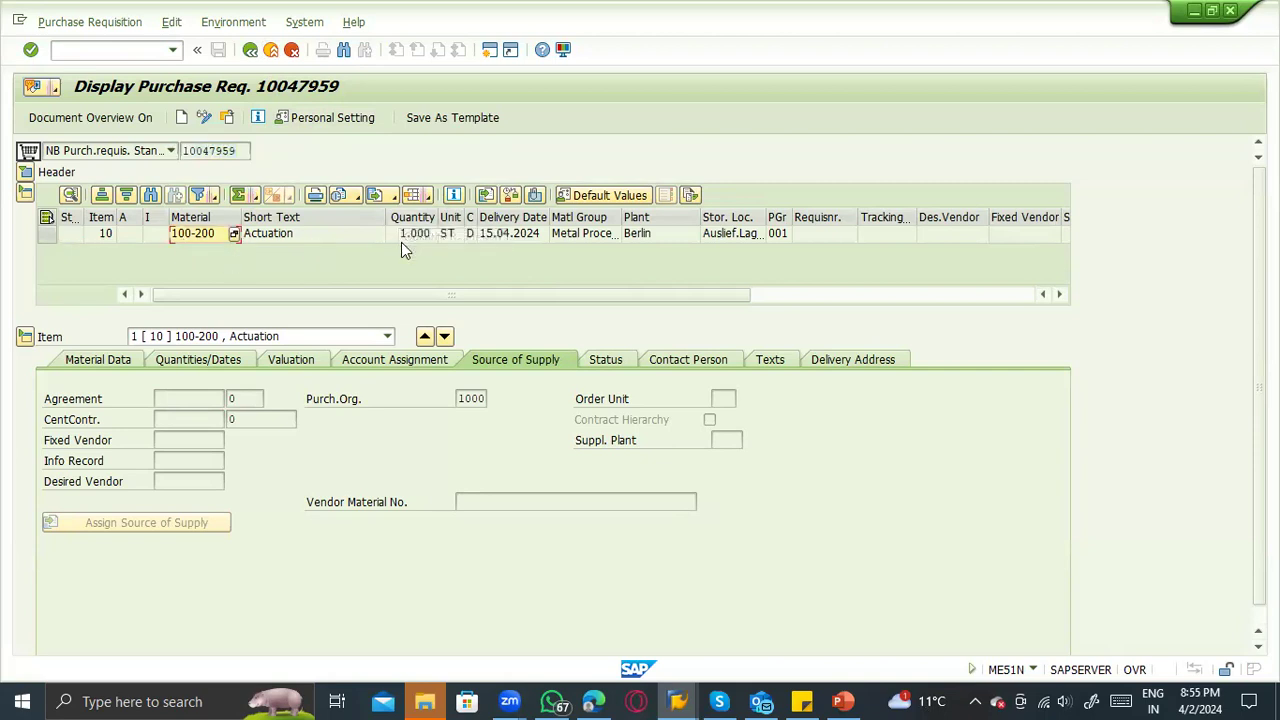
pyautogui.click(232, 150)
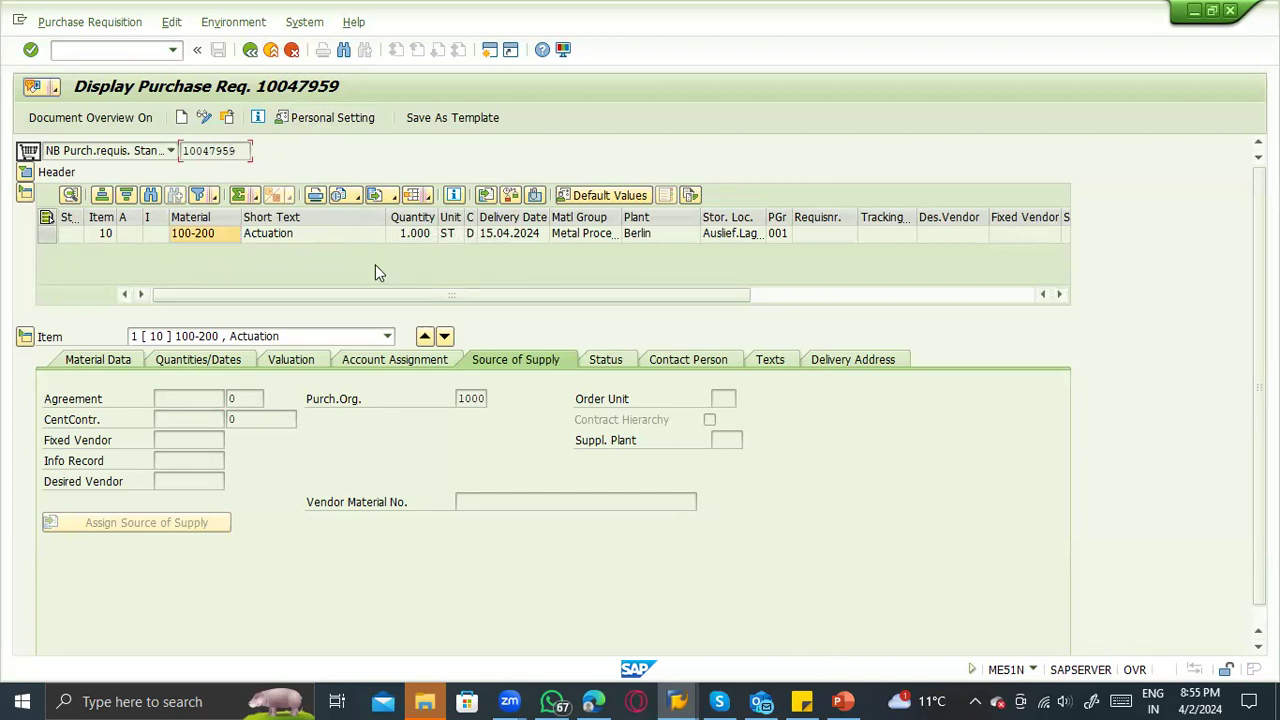
# Copy the requisition's document number and start transaction ME52N to open the requisition for changing.
pyautogui.moveTo(242, 150); pyautogui.dragTo(174, 158)
pyautogui.hotkey('ctrl', 'c')
pyautogui.write('m')
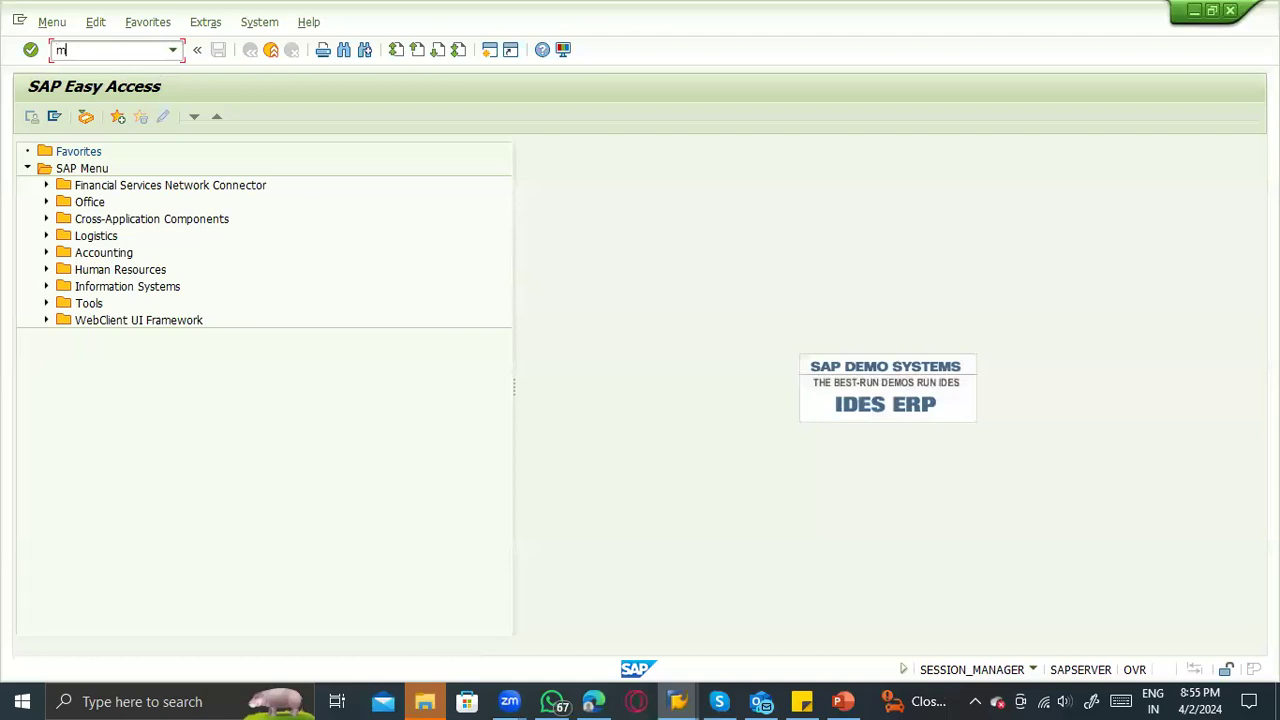
pyautogui.write('e52n')
pyautogui.press('Return')
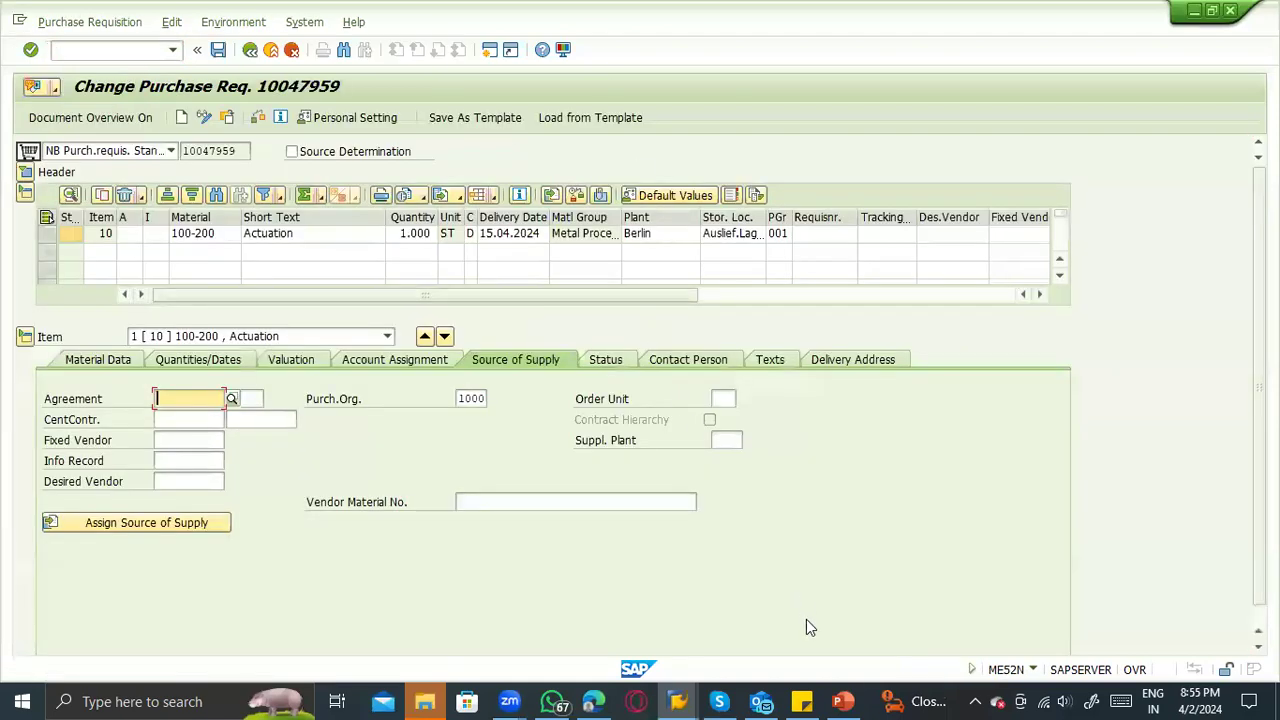
# Switch to PowerPoint, review the Change PR and Display PR transaction codes on slide 3, and return to SAP.
pyautogui.click(843, 697)
pyautogui.click(92, 287)
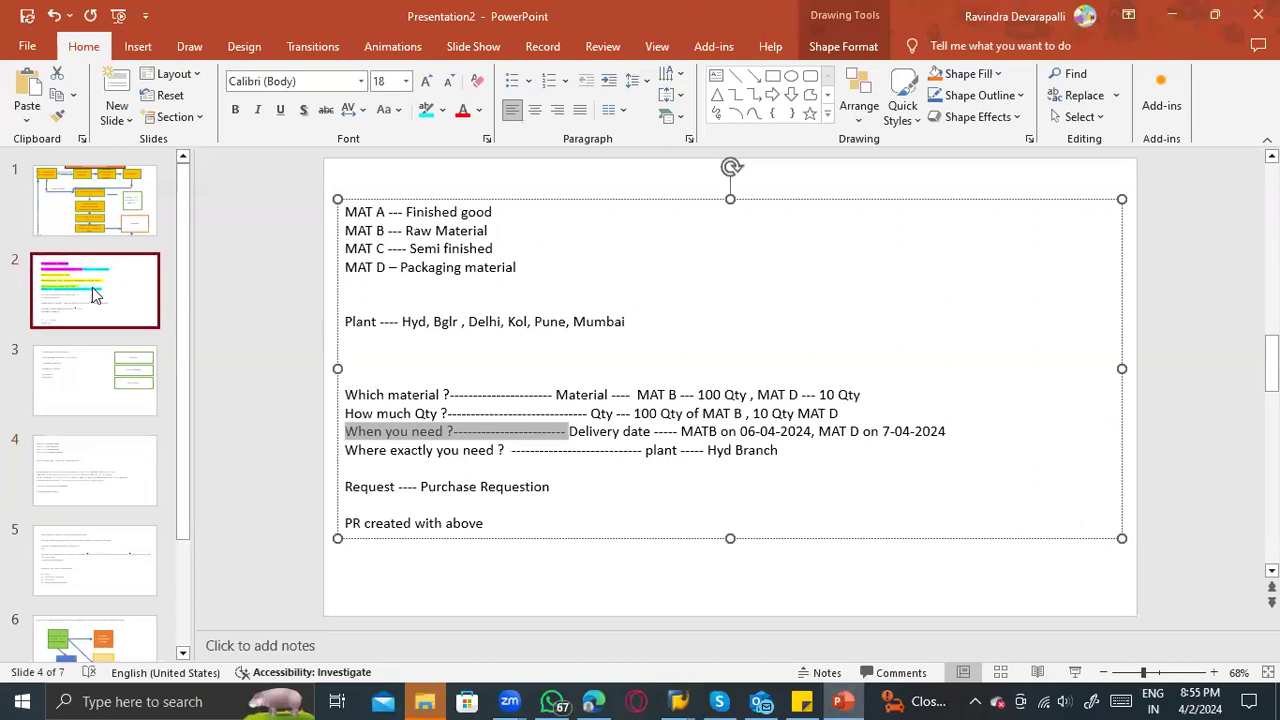
pyautogui.click(88, 388)
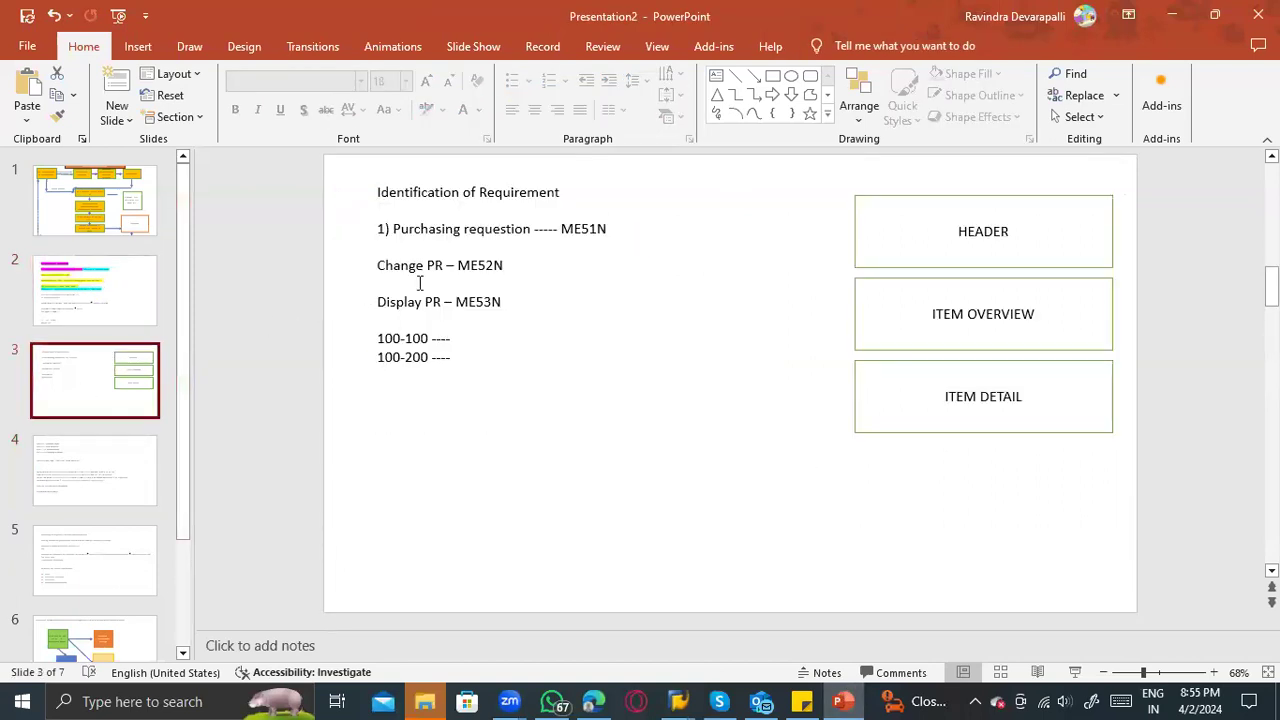
pyautogui.click(477, 266)
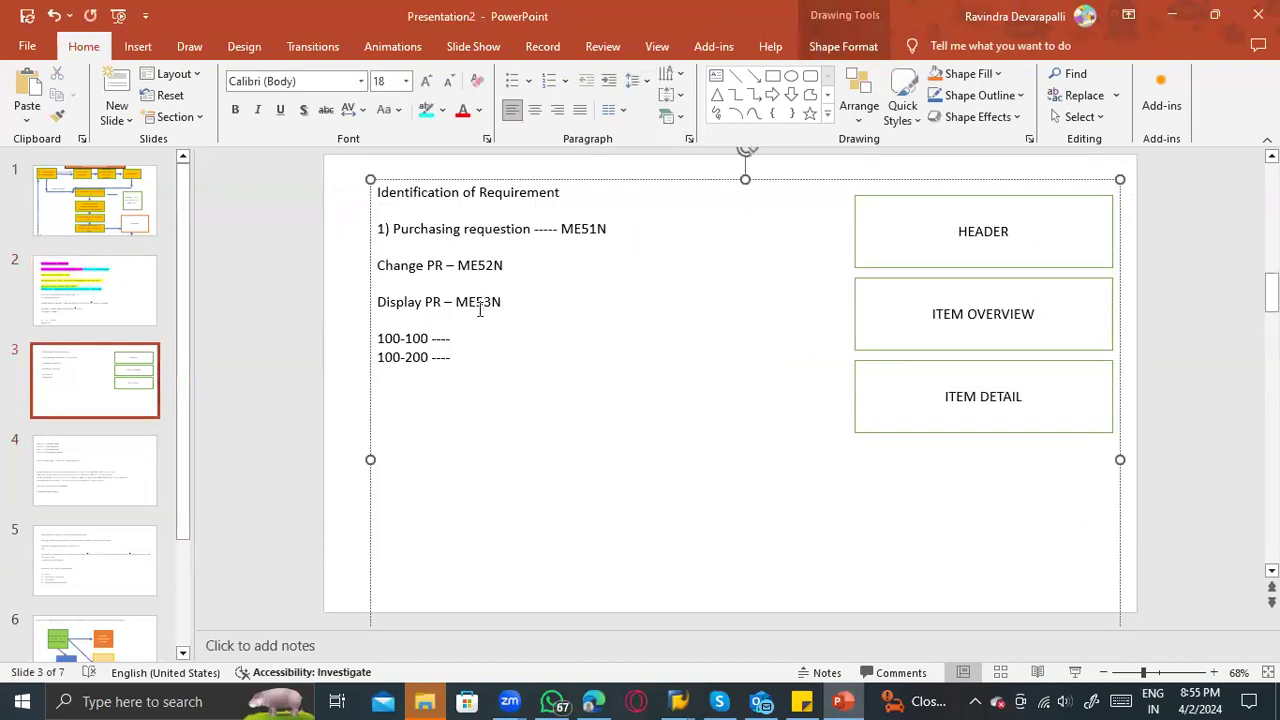
pyautogui.hotkey('alt', 'Tab')
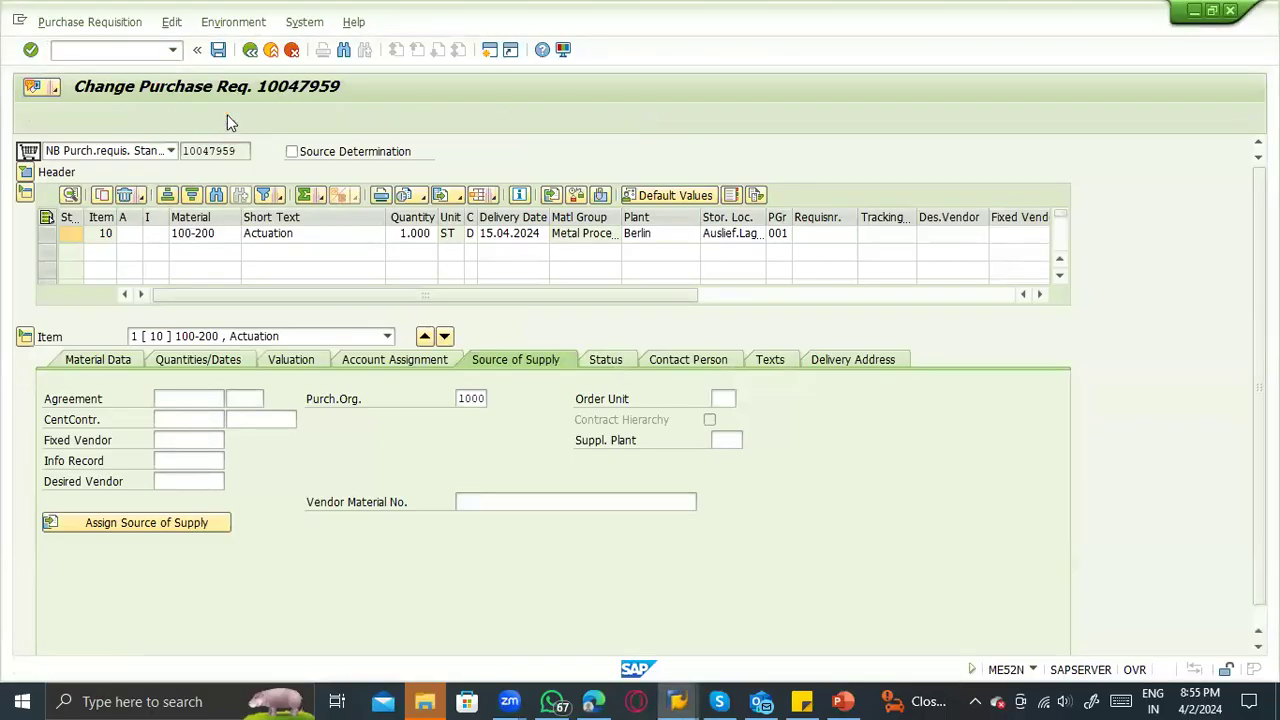
# Select the saved purchase requisition as the other document and open it in change mode.
pyautogui.click(227, 117)
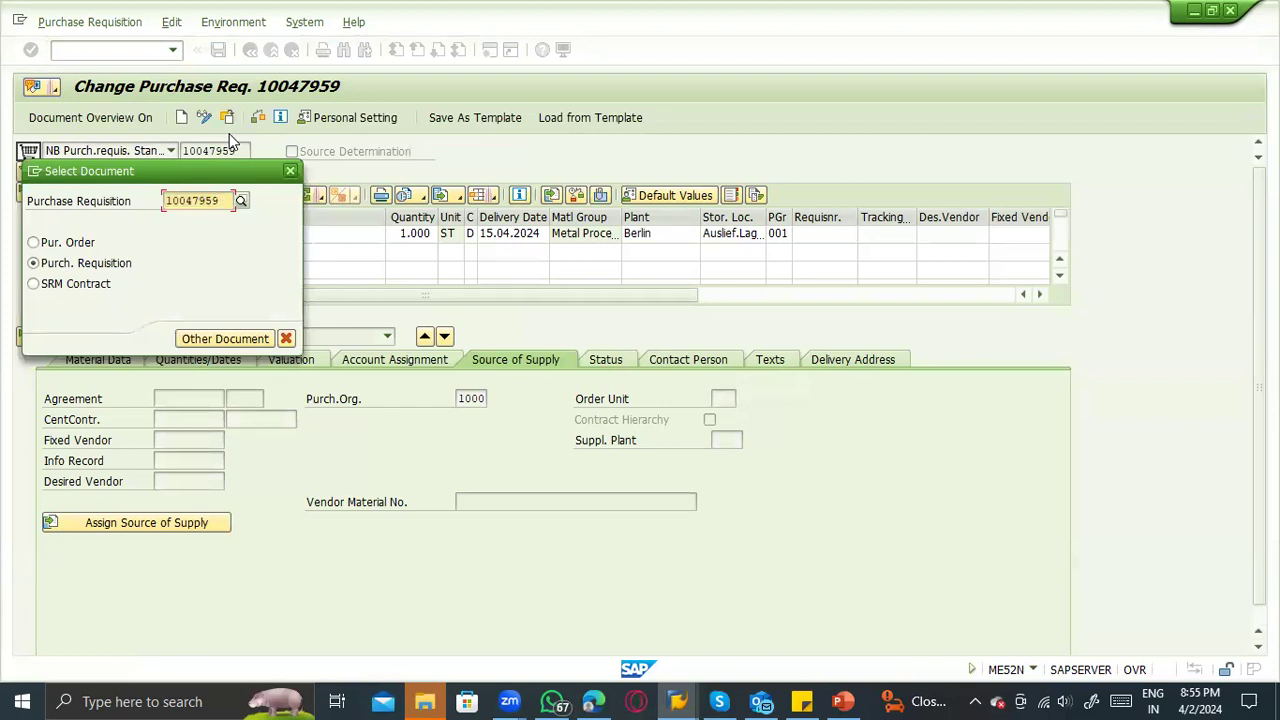
pyautogui.press('Return')
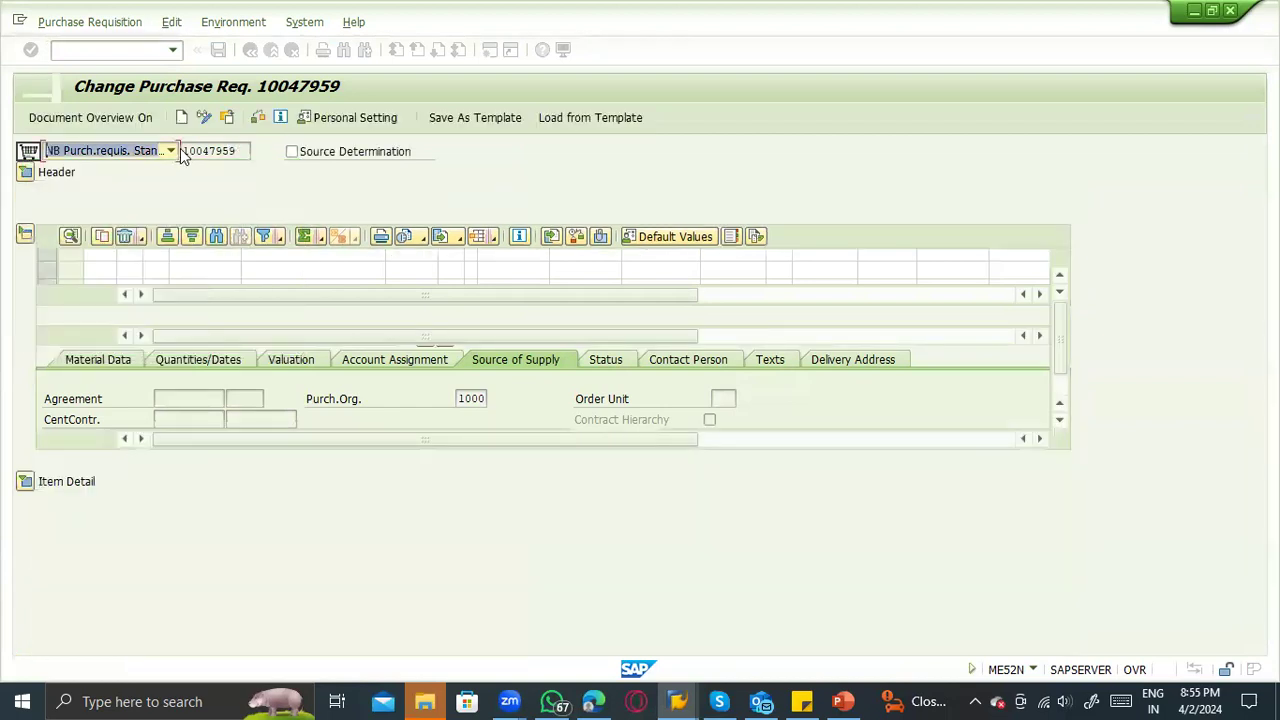
pyautogui.click(204, 117)
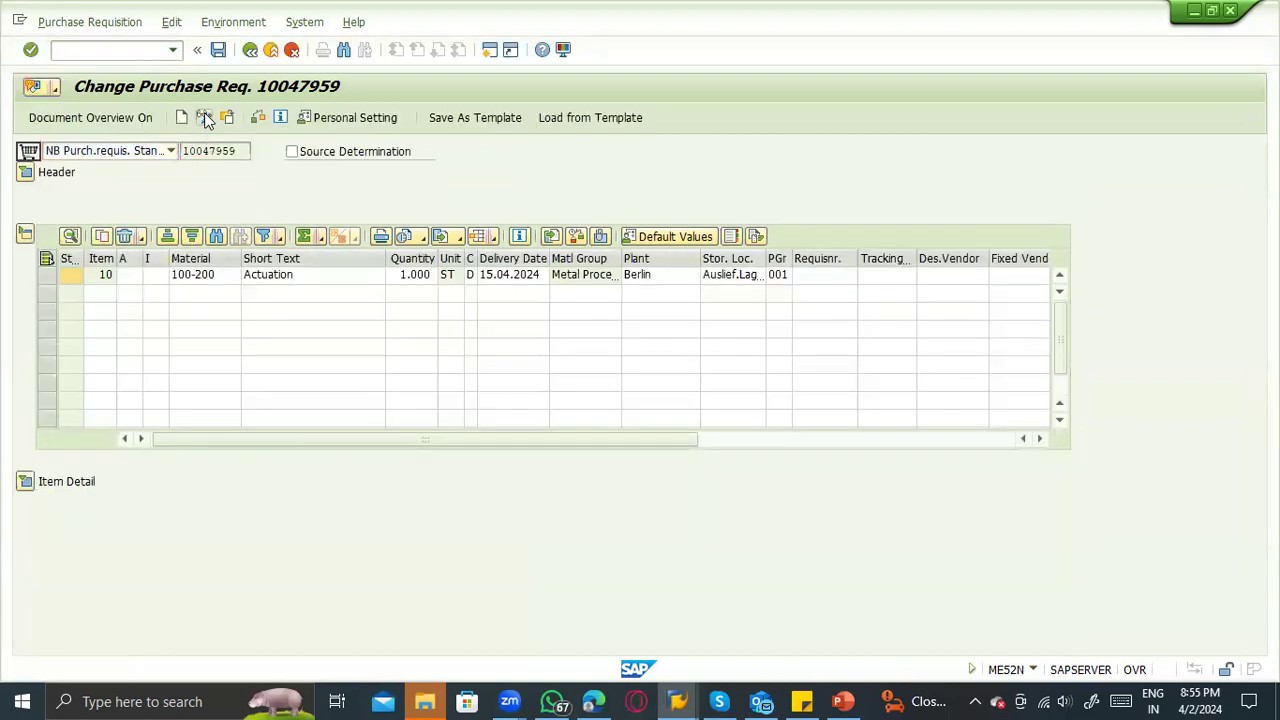
pyautogui.click(204, 117)
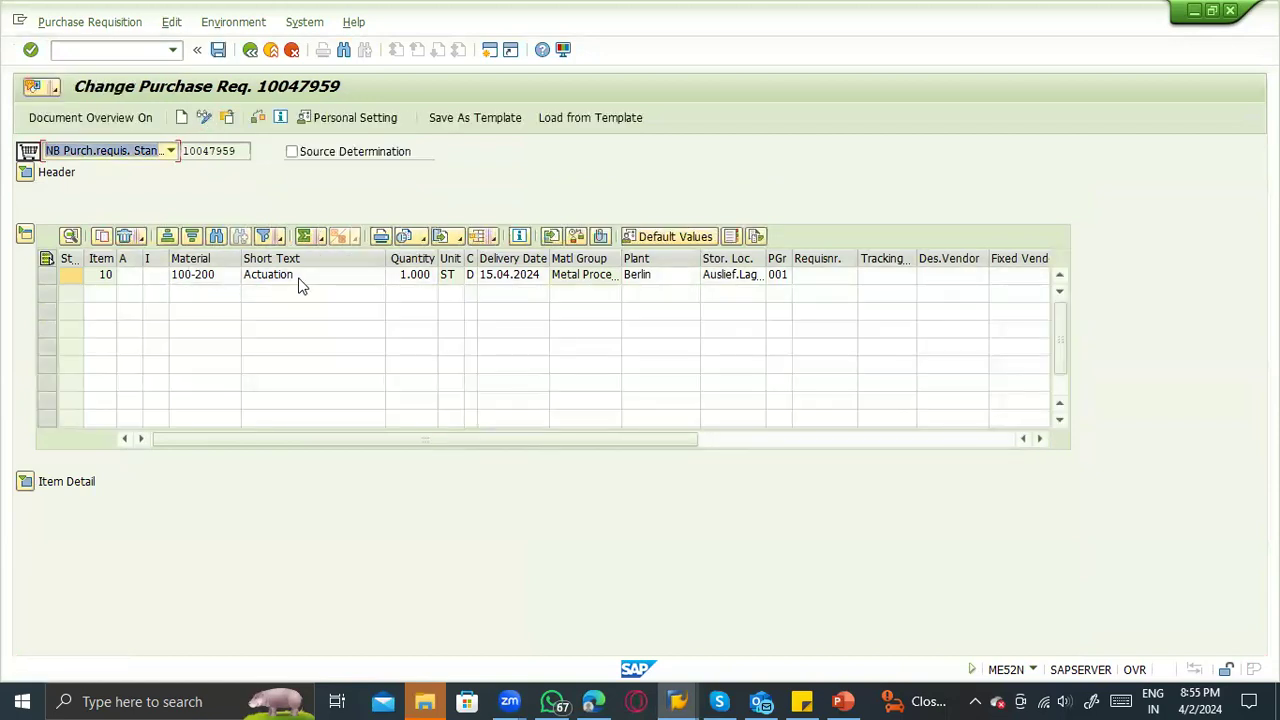
# Set item 10's quantity to 2.000 and save the changed purchase requisition.
pyautogui.click(398, 280)
pyautogui.click(410, 276)
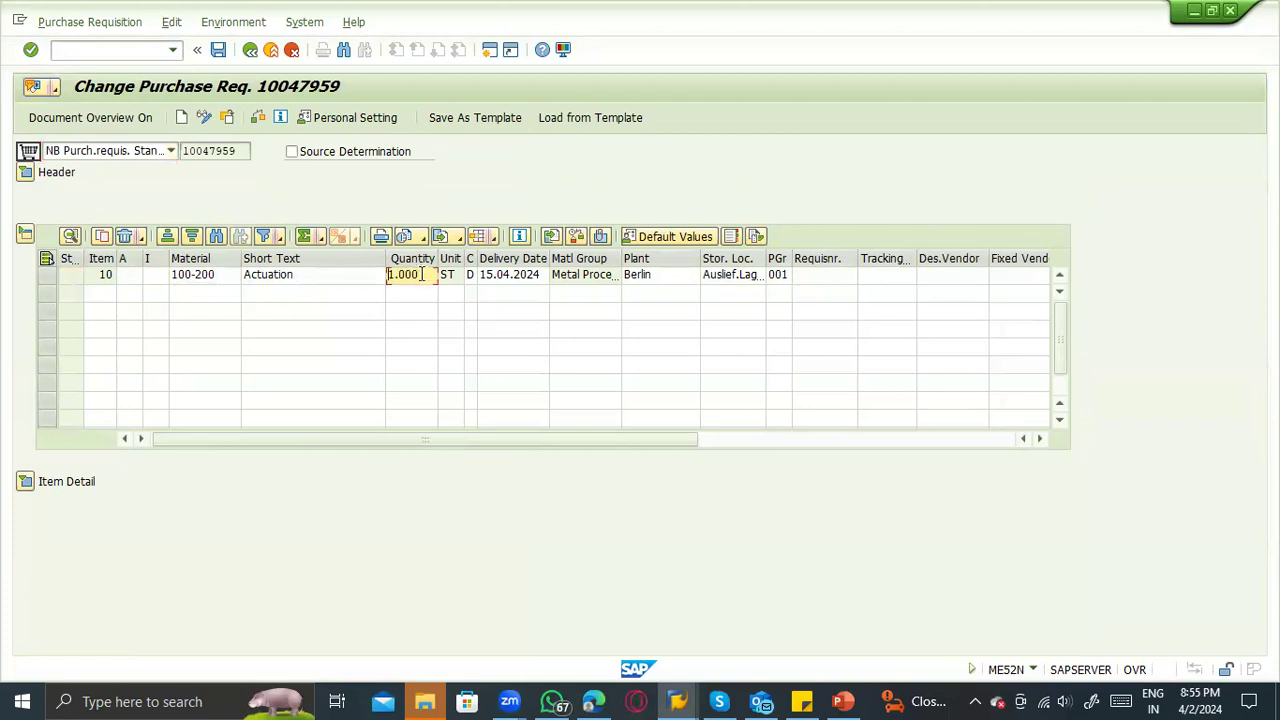
pyautogui.write('2')
pyautogui.press('Return')
pyautogui.click(25, 481)
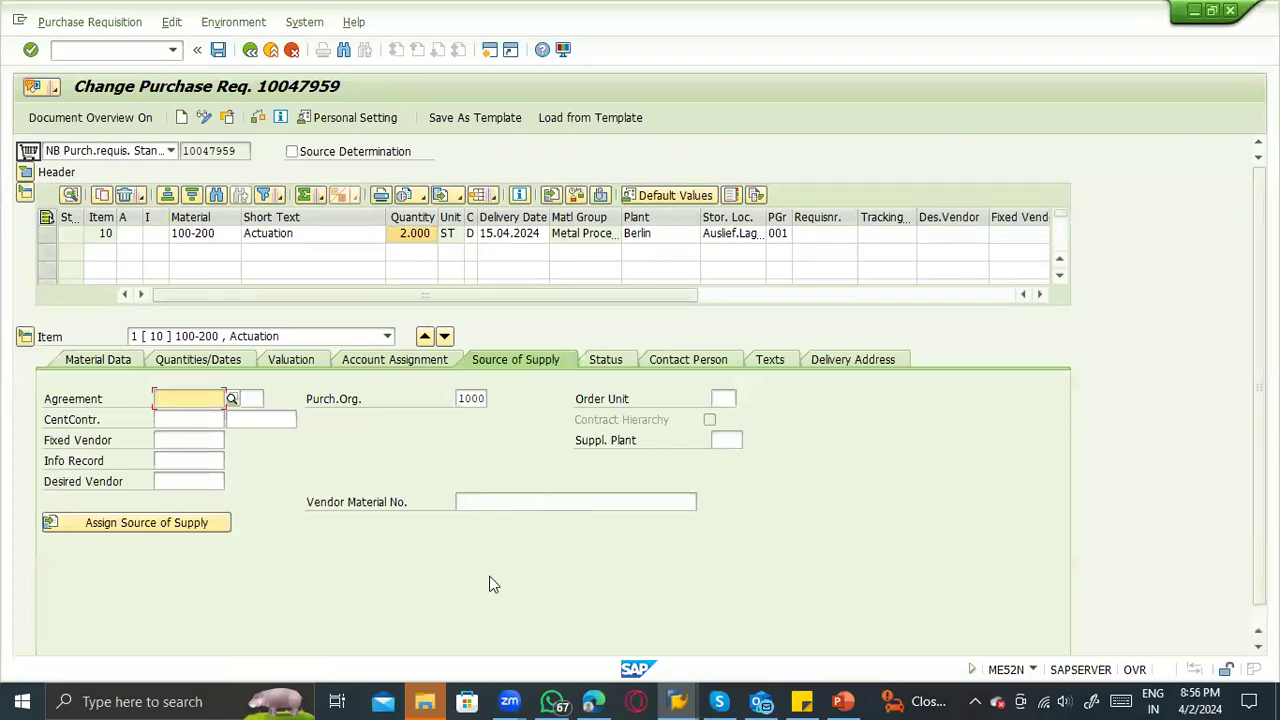
pyautogui.click(218, 49)
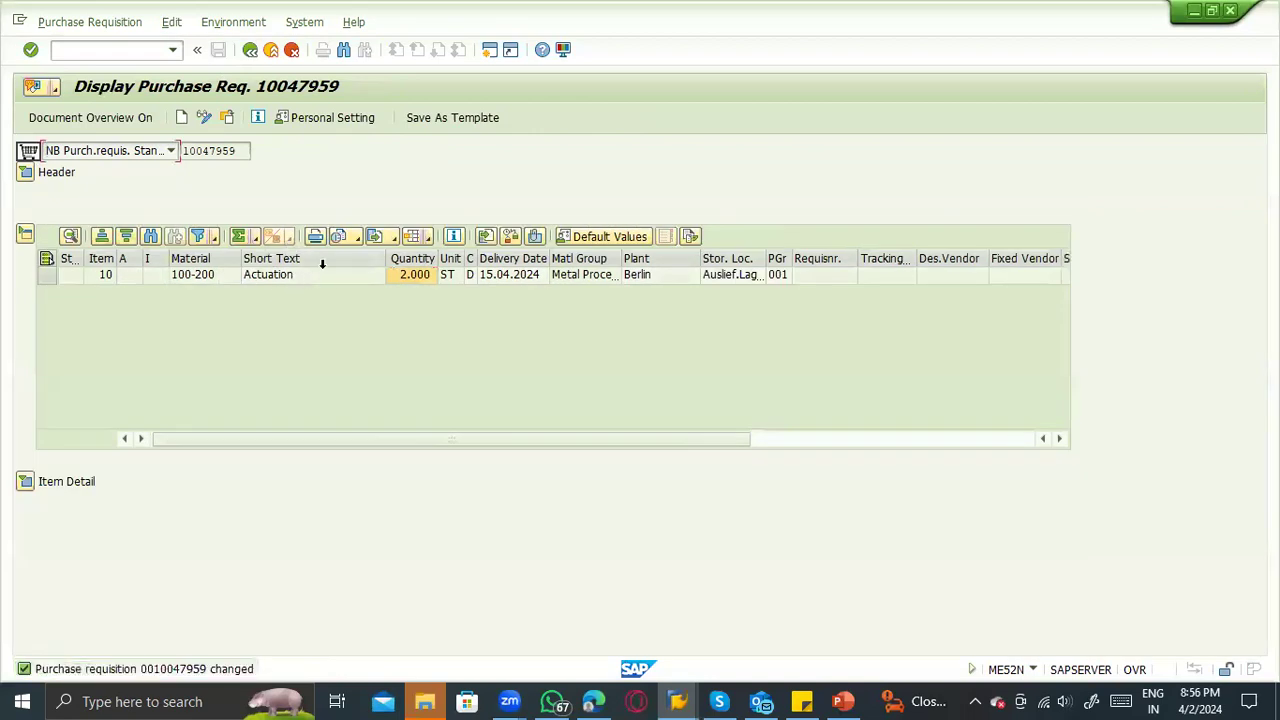
# Examine the changed requisition's number, document types and item details alongside the transaction codes on the PowerPoint slide.
pyautogui.moveTo(232, 152); pyautogui.dragTo(180, 151)
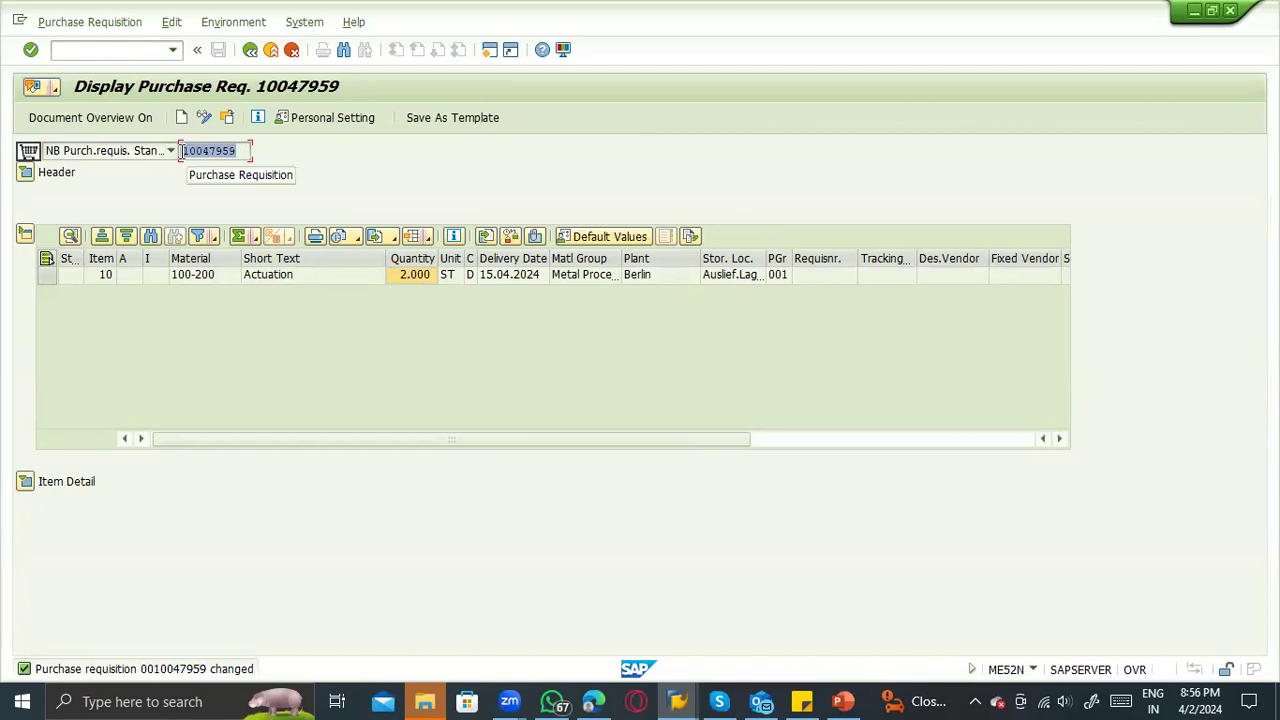
pyautogui.click(840, 700)
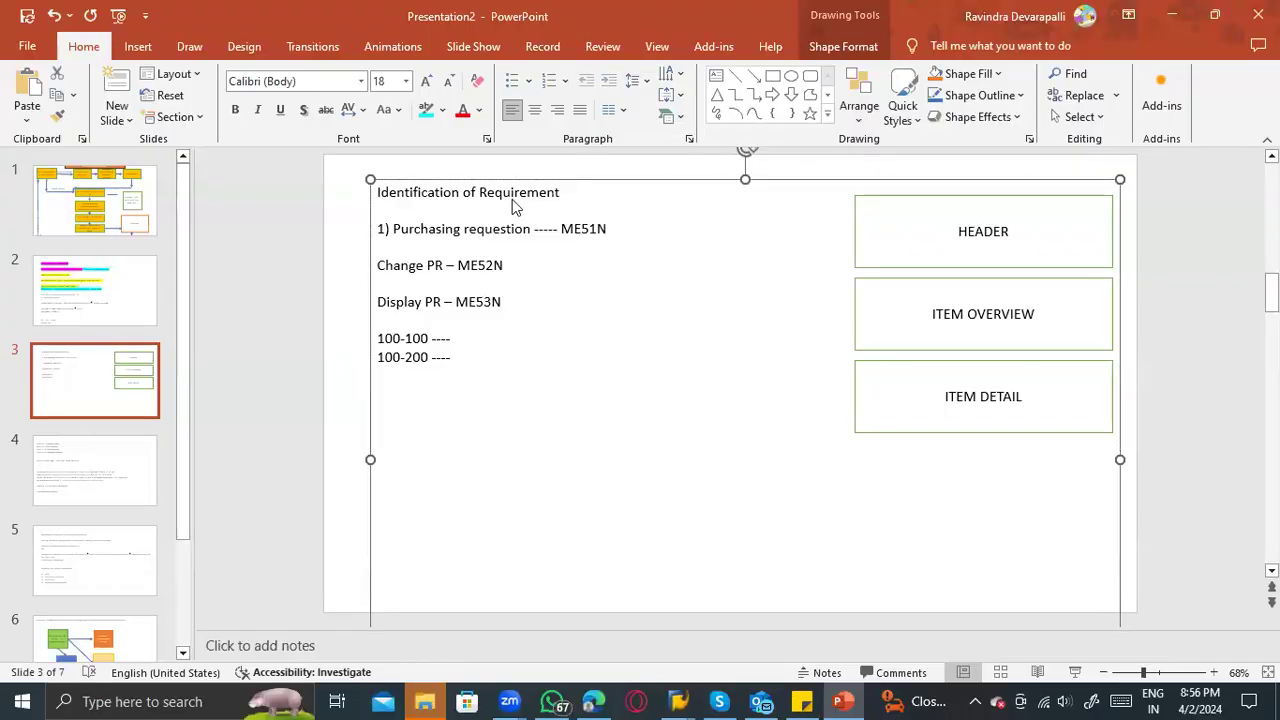
pyautogui.hotkey('alt', 'Tab')
pyautogui.click(130, 152)
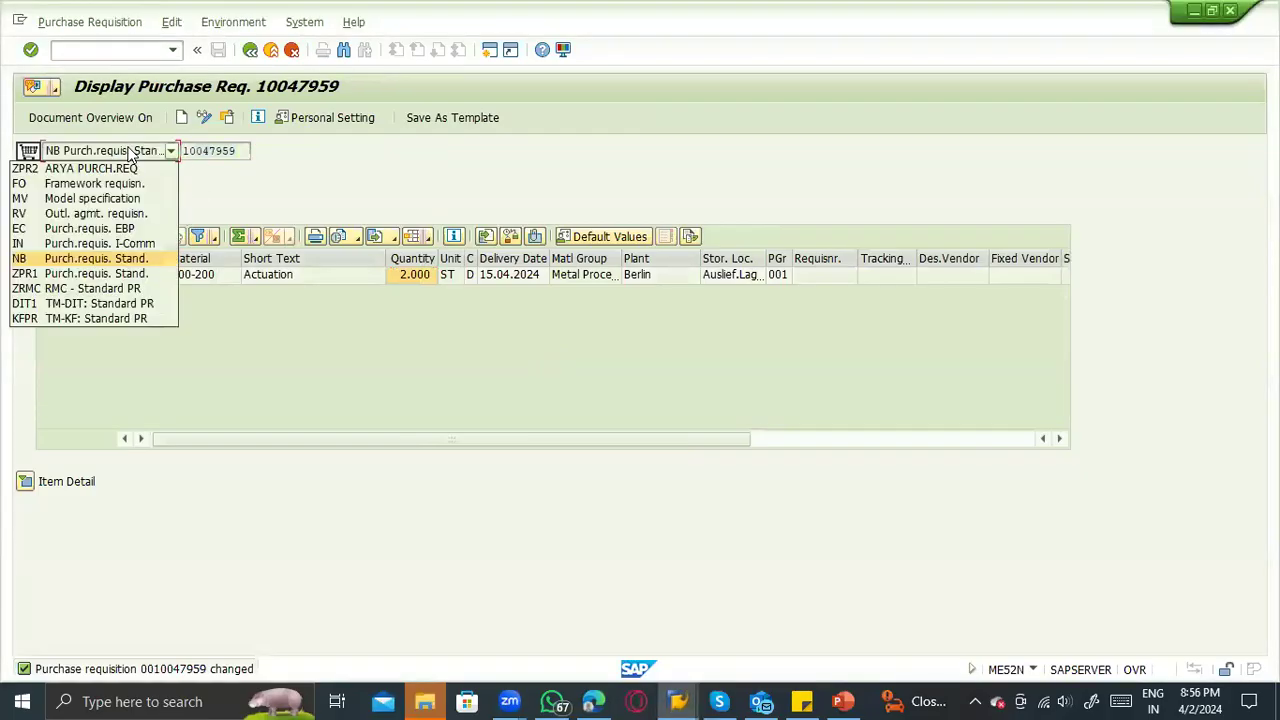
pyautogui.hotkey('alt', 'Tab')
pyautogui.hotkey('alt', 'Tab')
pyautogui.click(25, 481)
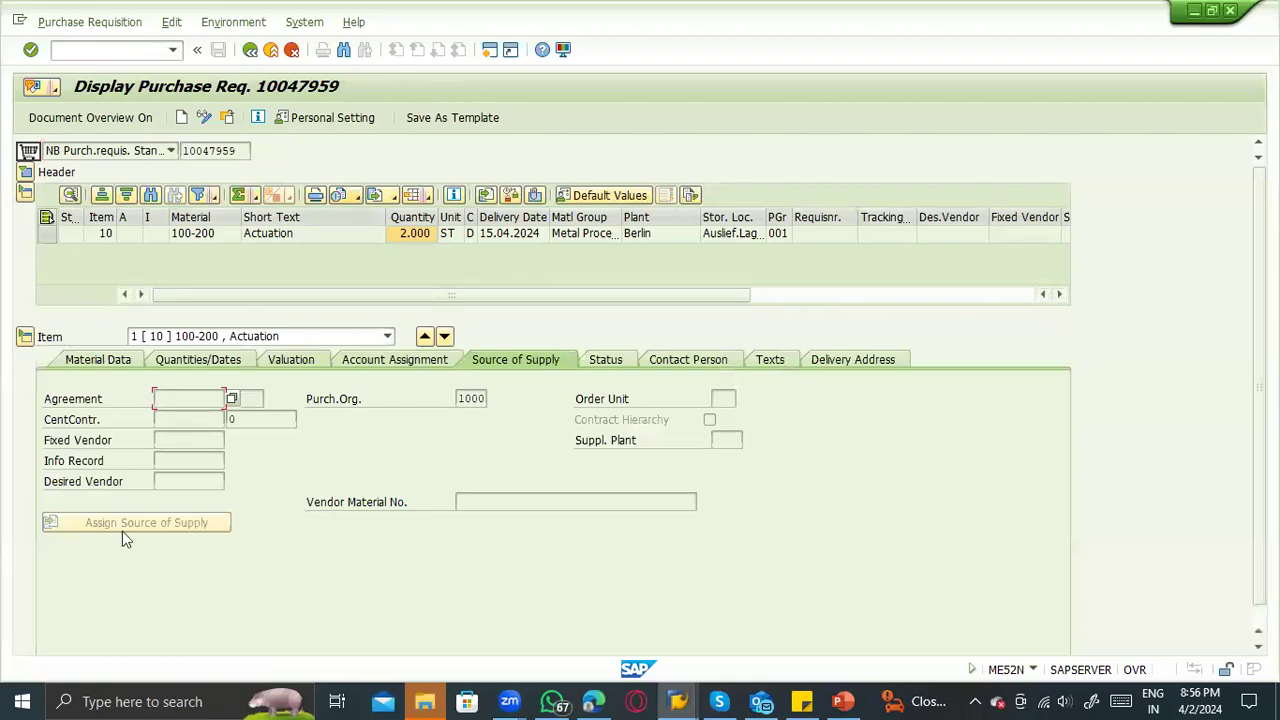
pyautogui.hotkey('alt', 'Tab')
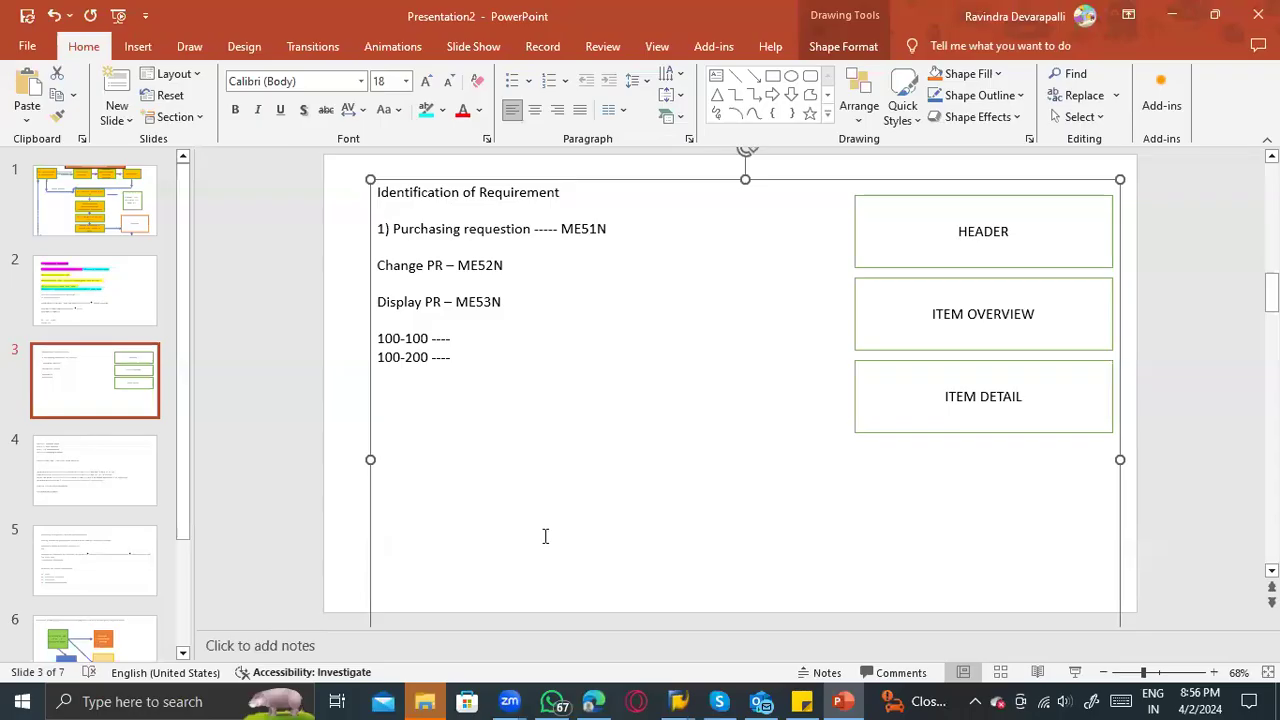
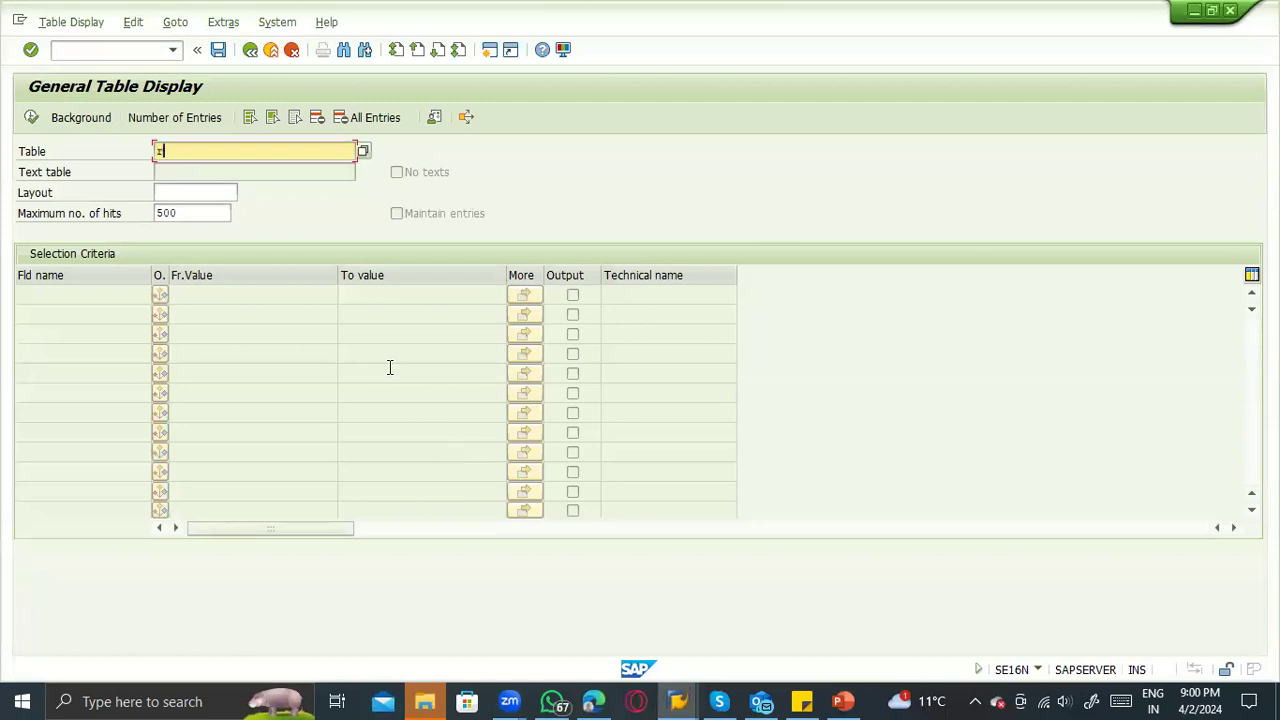
# Load table EBAN in the general table display and look through its selection criteria down to the Material field.
pyautogui.write('ban')
pyautogui.press('Return')
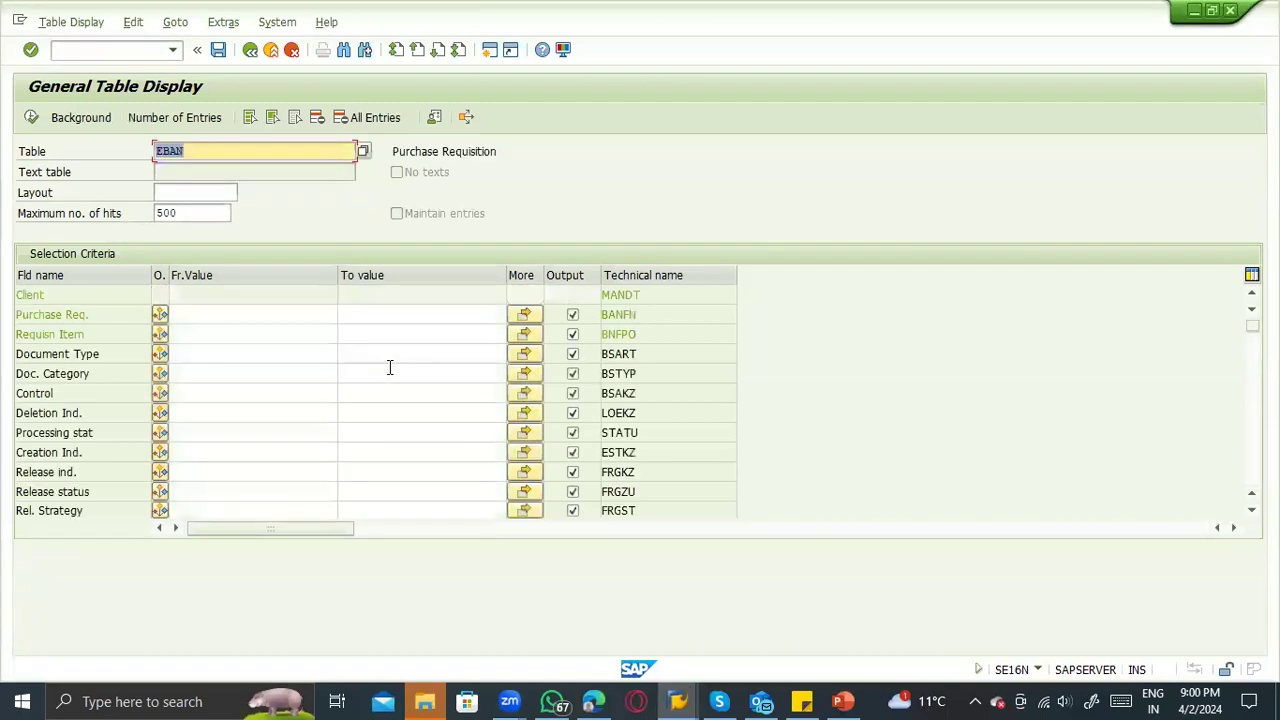
pyautogui.click(217, 373)
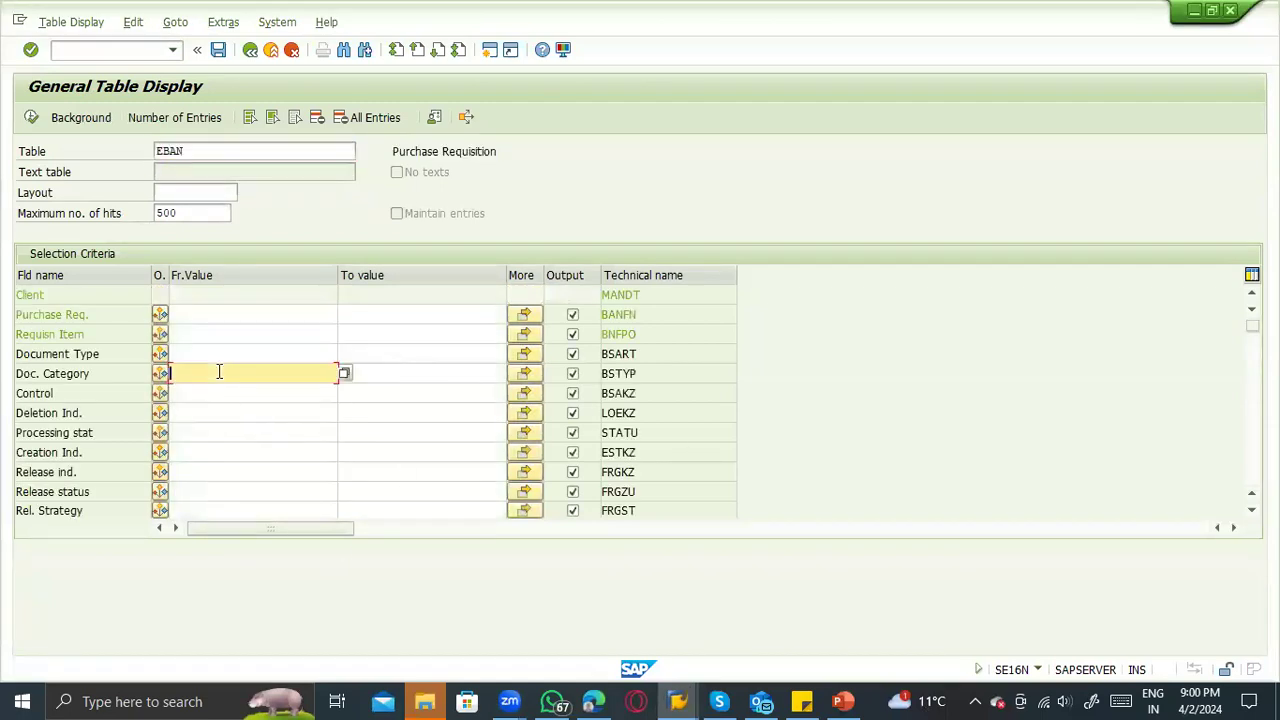
pyautogui.click(210, 412)
pyautogui.click(190, 450)
pyautogui.scroll(-1, 192, 447)
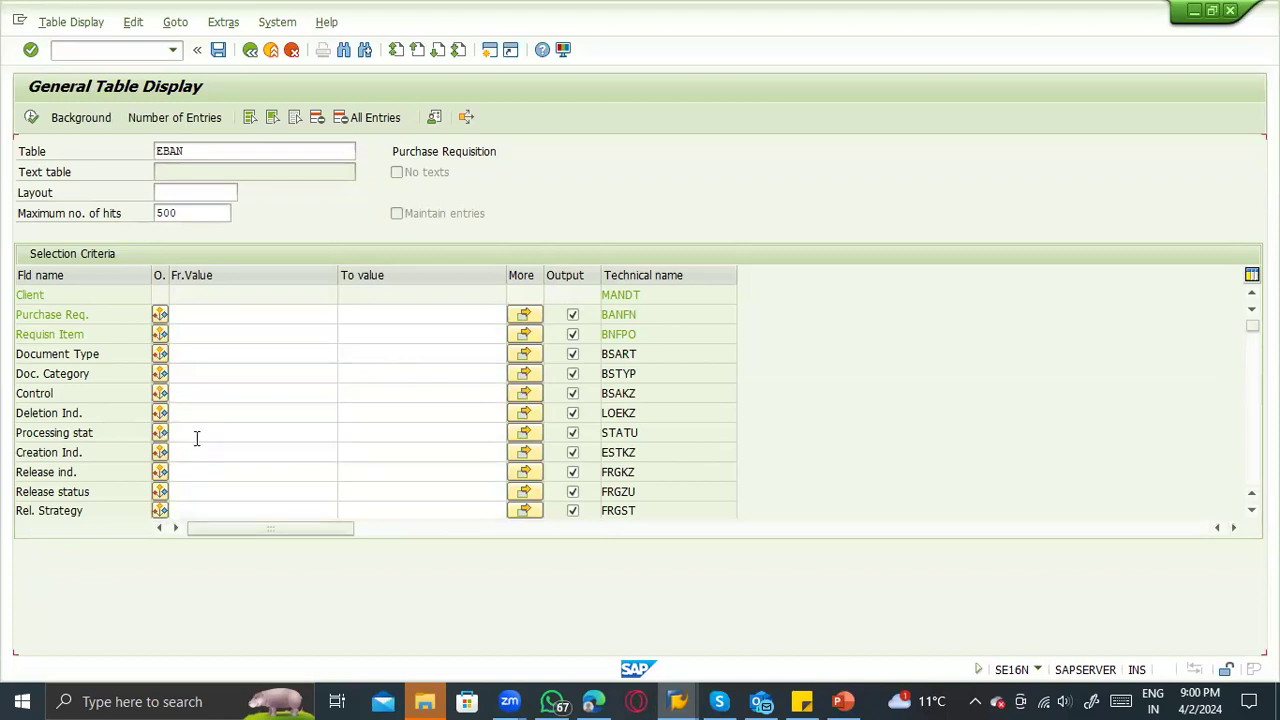
pyautogui.click(198, 474)
pyautogui.scroll(-1, 200, 472)
pyautogui.click(193, 452)
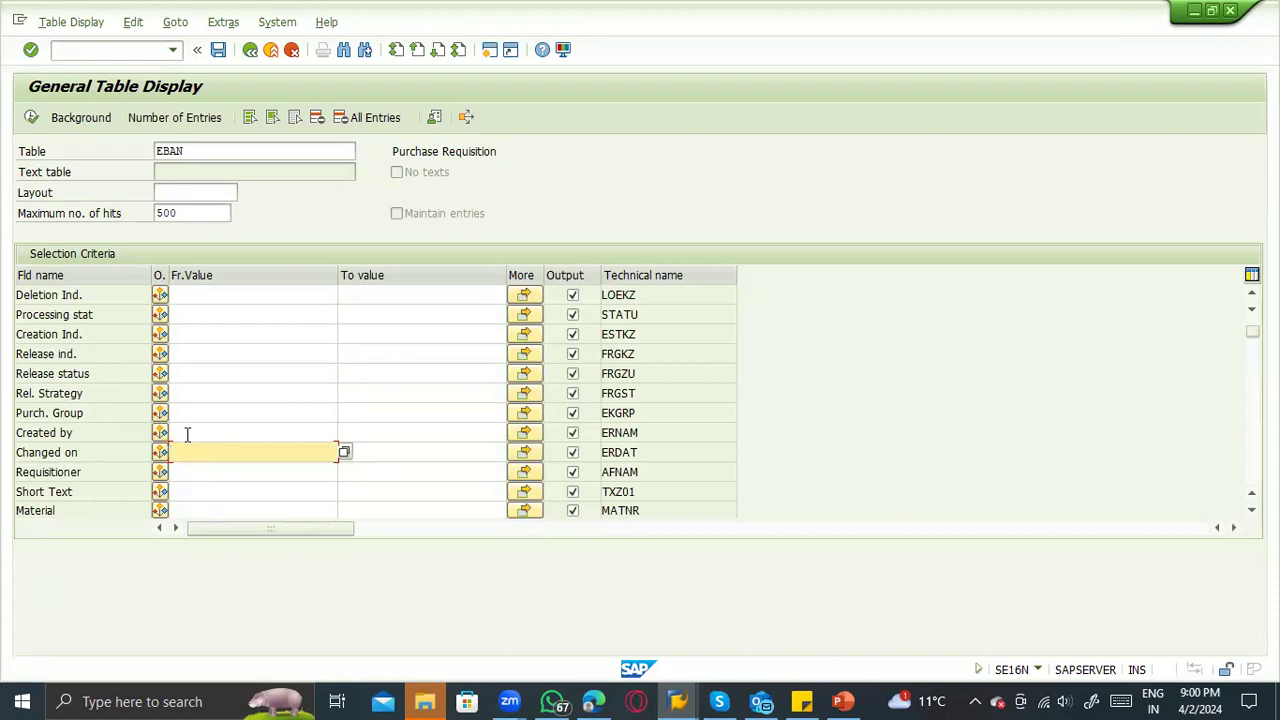
# Look up the logged-on user in the system information and enter that user ID as the Created by criterion.
pyautogui.click(187, 433)
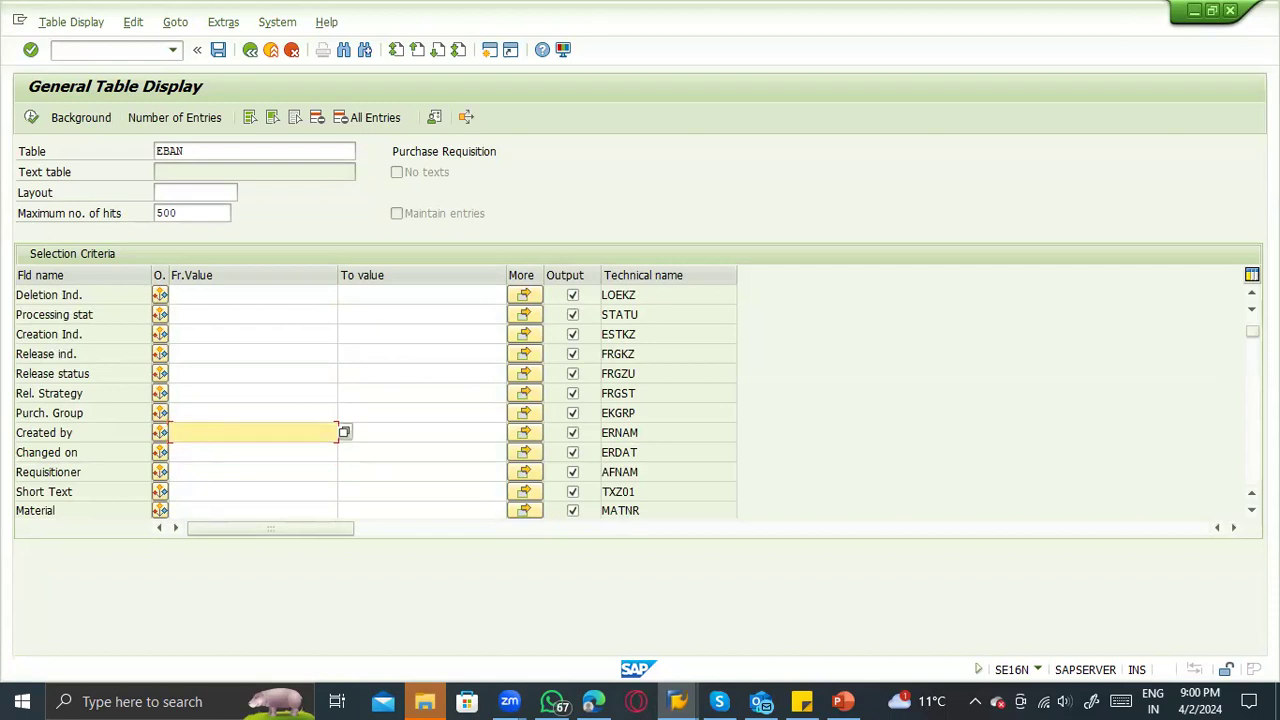
pyautogui.click(1110, 660)
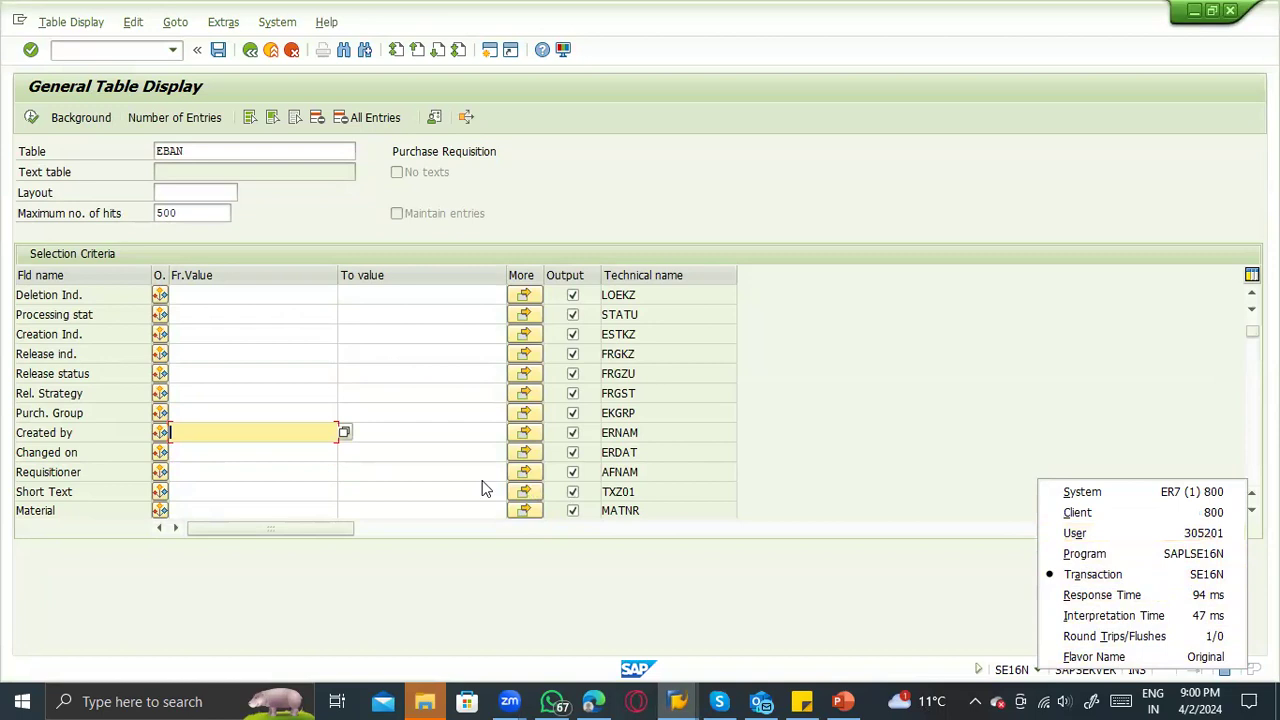
pyautogui.click(279, 437)
pyautogui.write('305201')
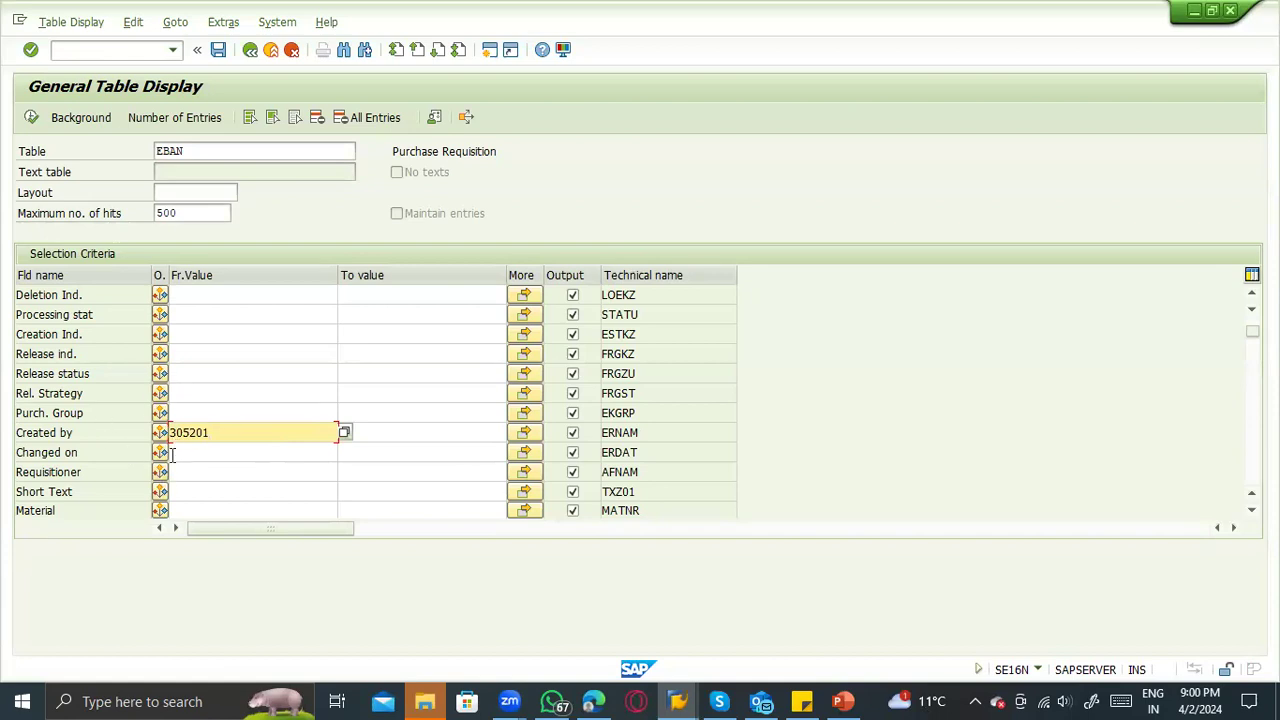
# Set the Material criterion to 100-200 and run the EBAN table selection.
pyautogui.click(183, 507)
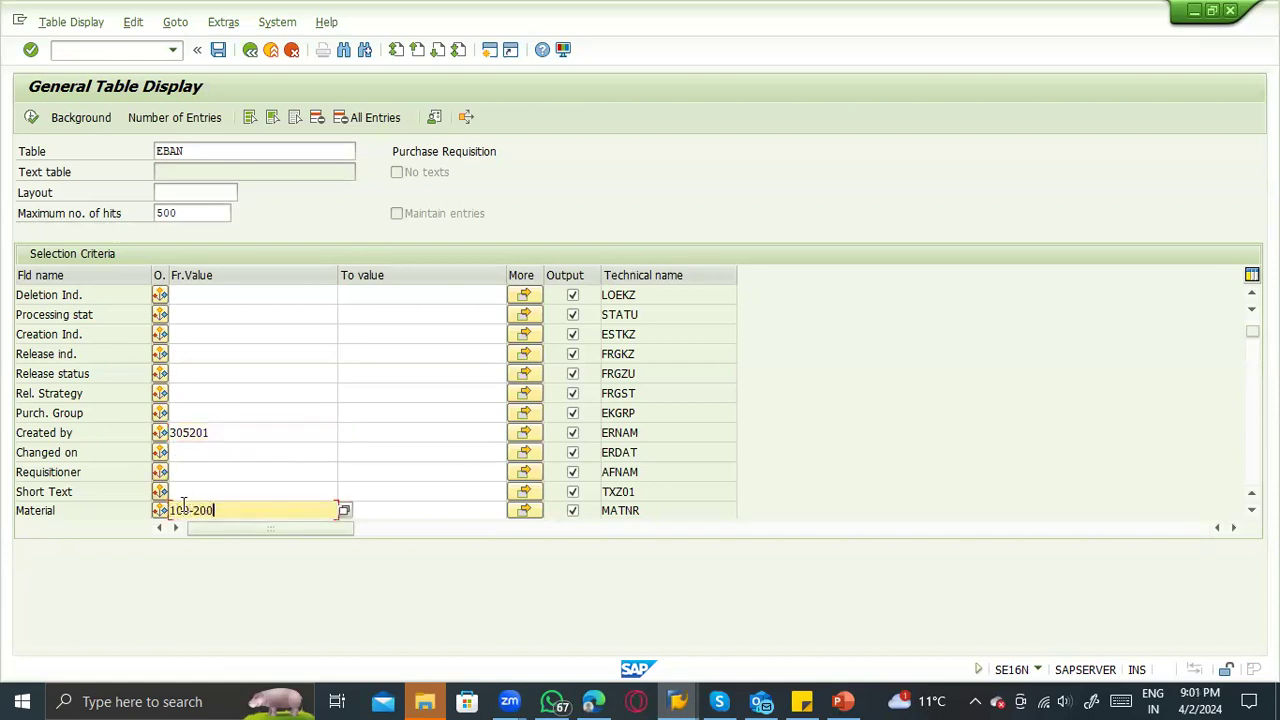
pyautogui.moveTo(221, 511); pyautogui.dragTo(160, 508)
pyautogui.click(226, 414)
pyautogui.click(225, 428)
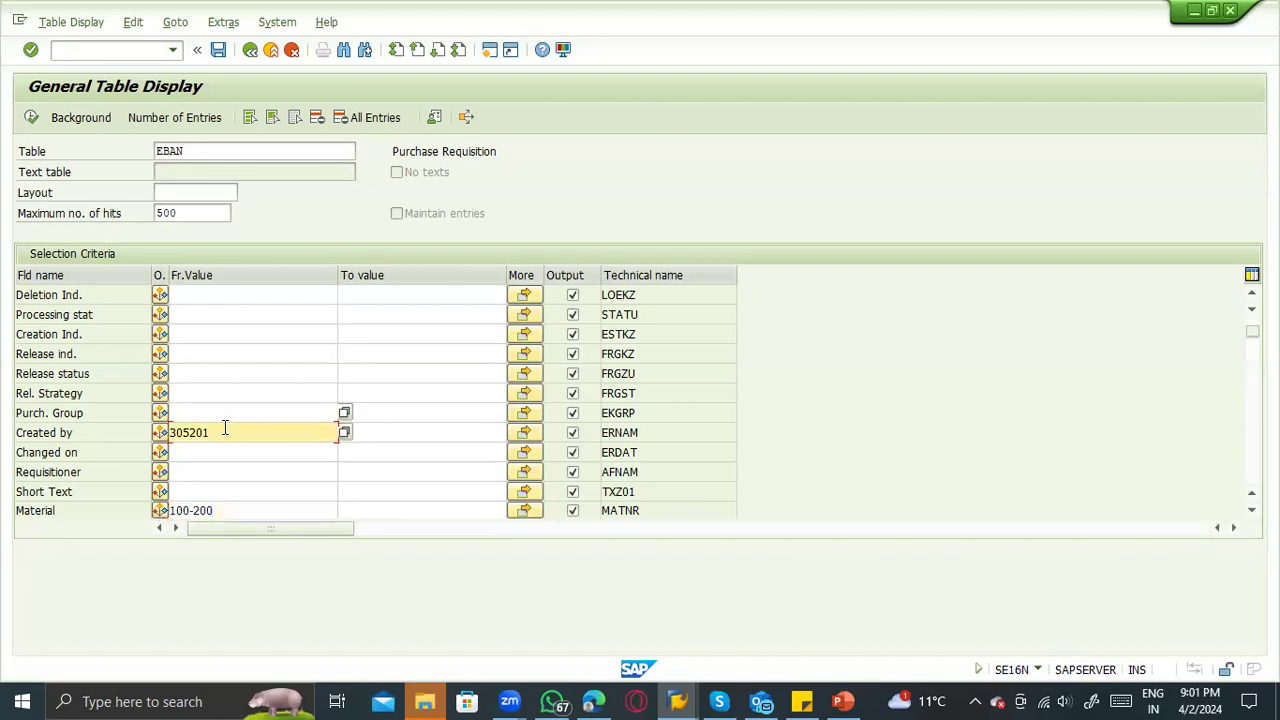
pyautogui.click(31, 118)
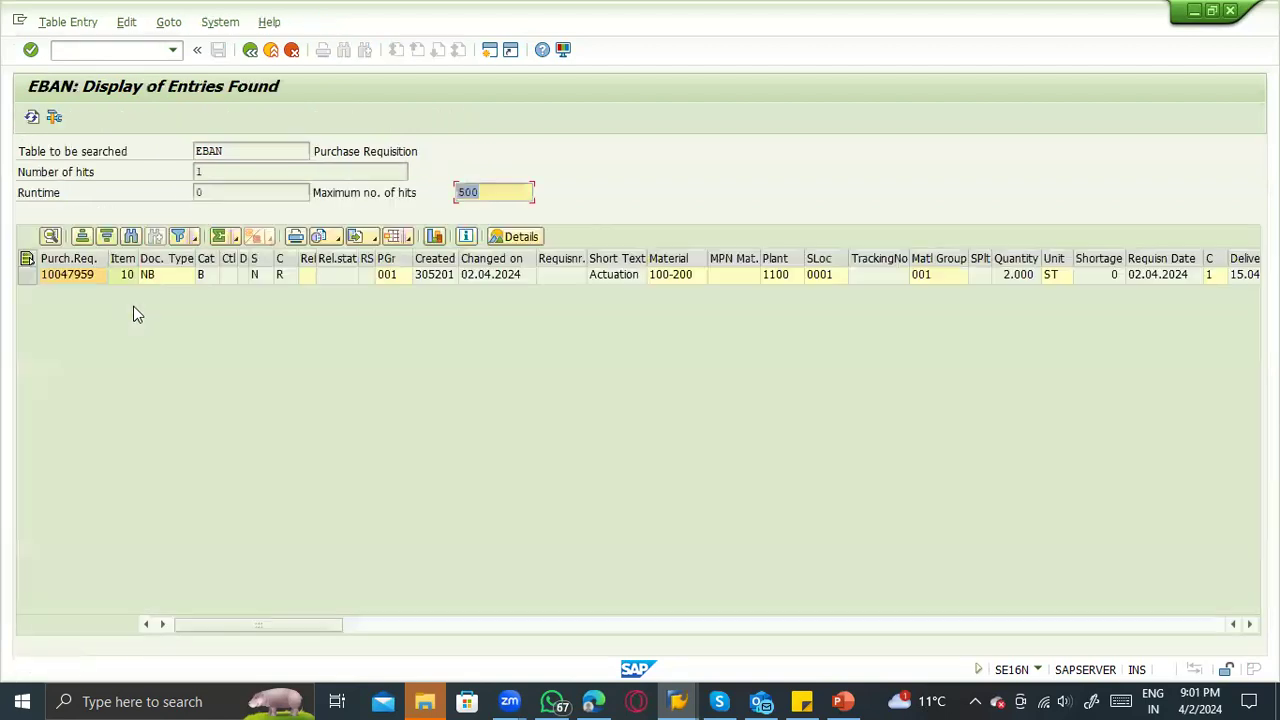
# Examine the purchase requisition number, item number and document type of the EBAN entry.
pyautogui.click(90, 275)
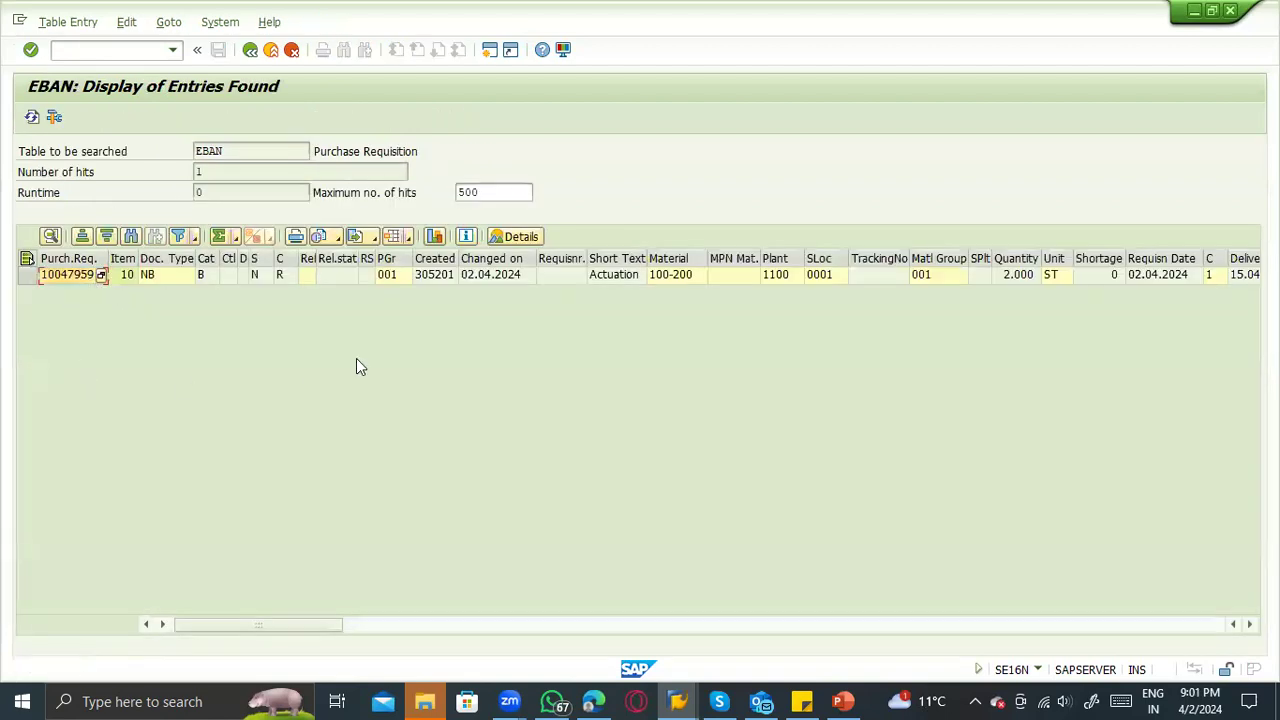
pyautogui.click(201, 279)
pyautogui.click(66, 277)
pyautogui.click(127, 276)
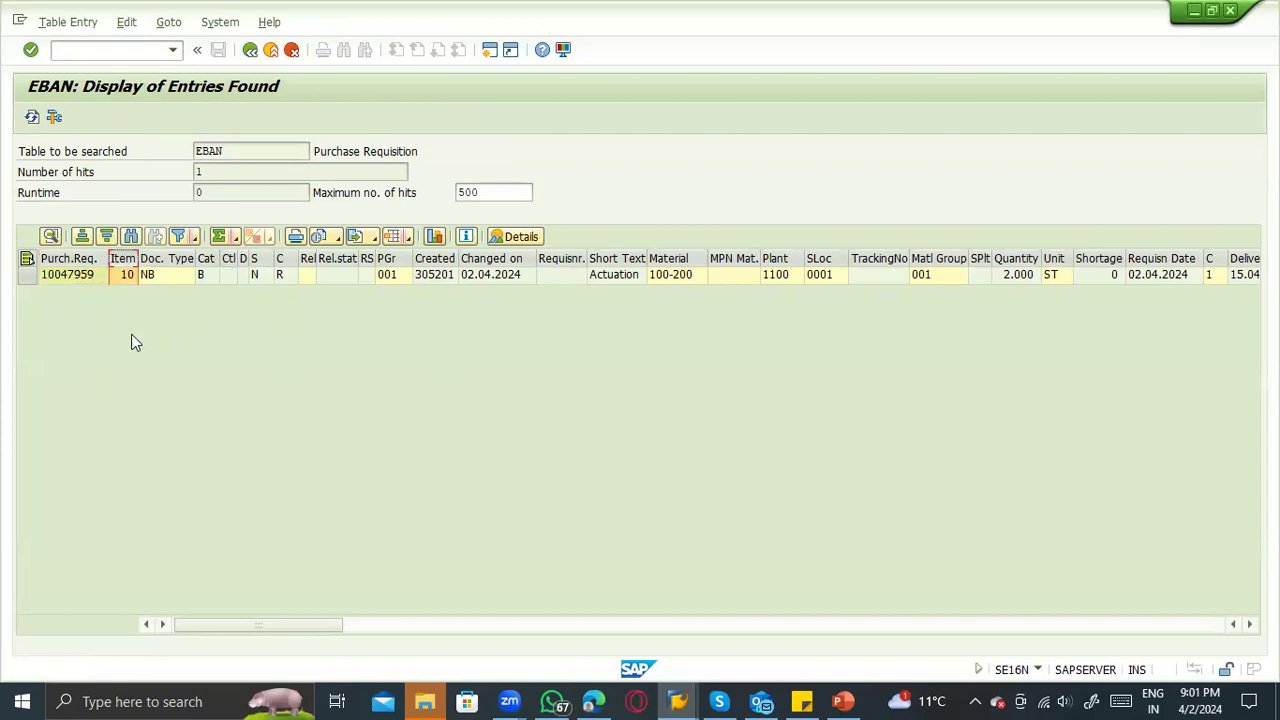
pyautogui.click(158, 262)
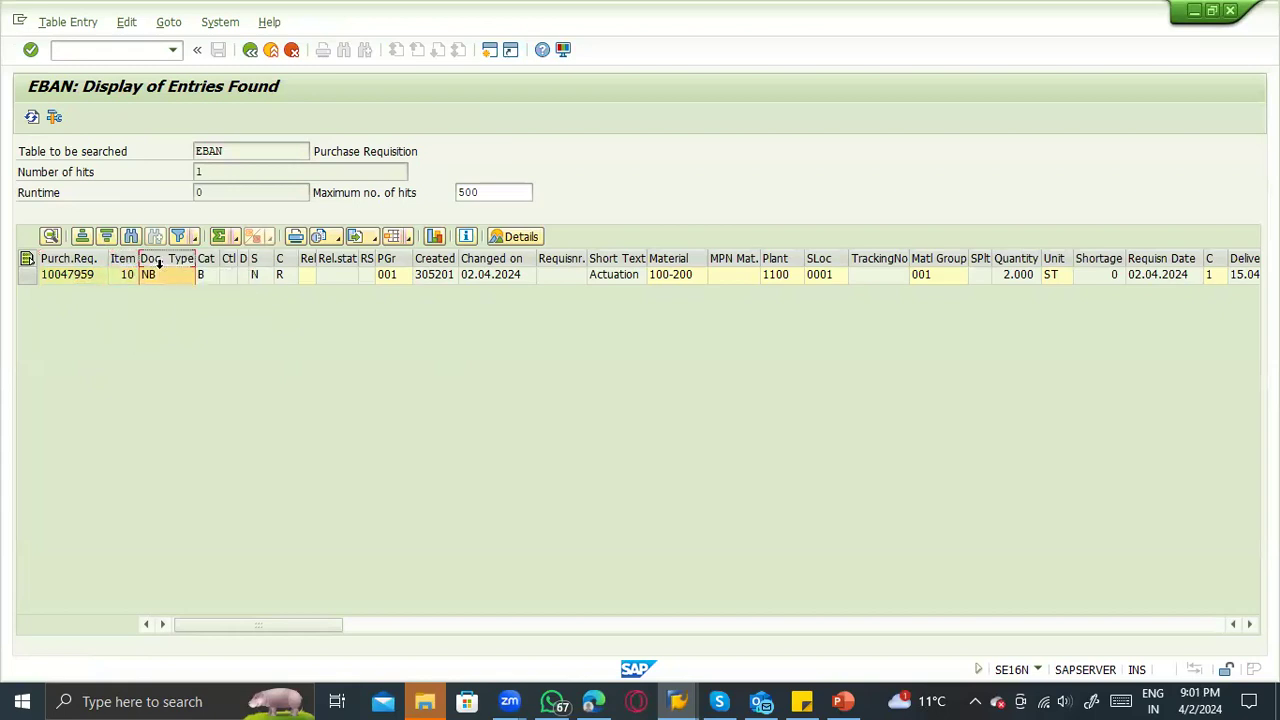
# View the possible purchasing document categories for the entry's Cat field and close the list.
pyautogui.click(212, 283)
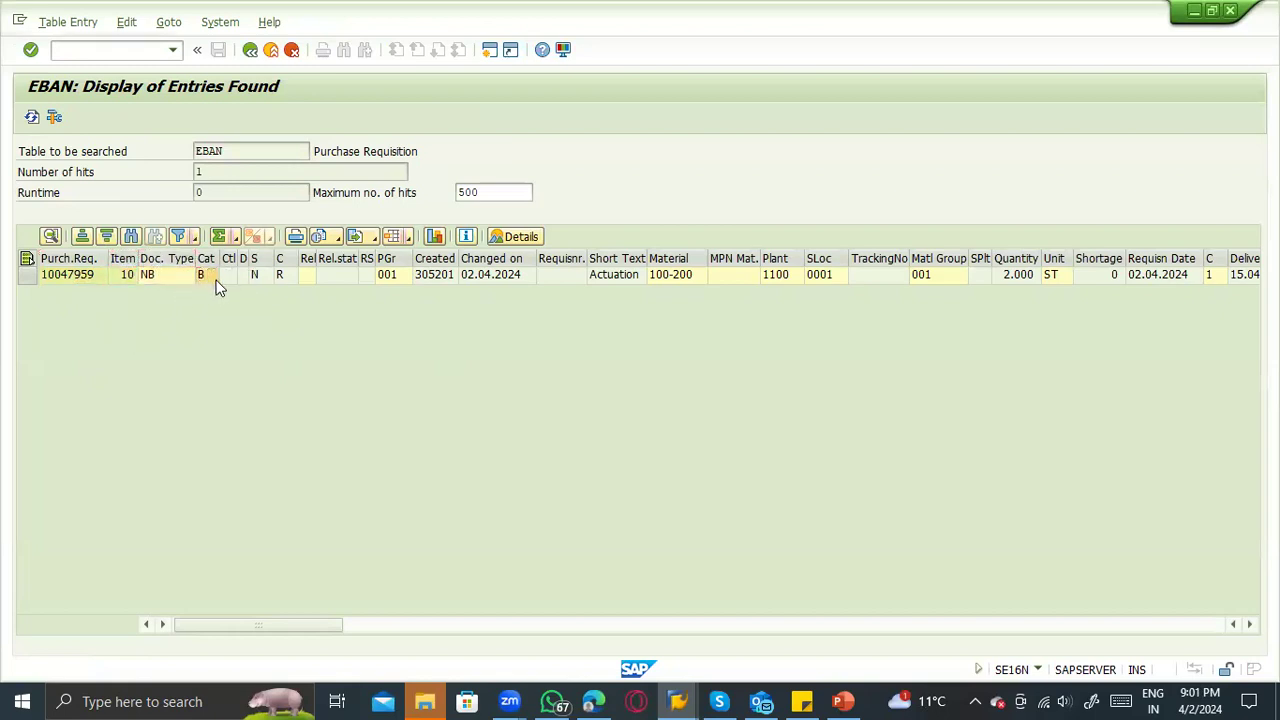
pyautogui.press('F4')
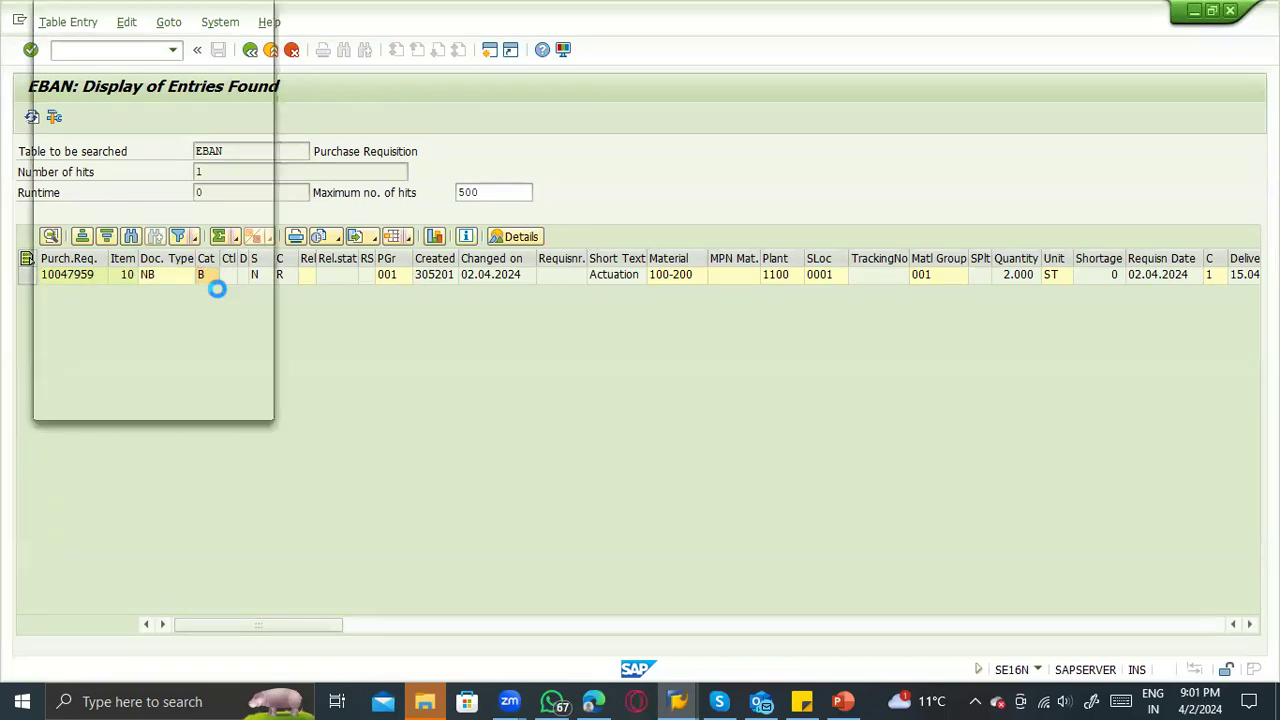
pyautogui.click(331, 10)
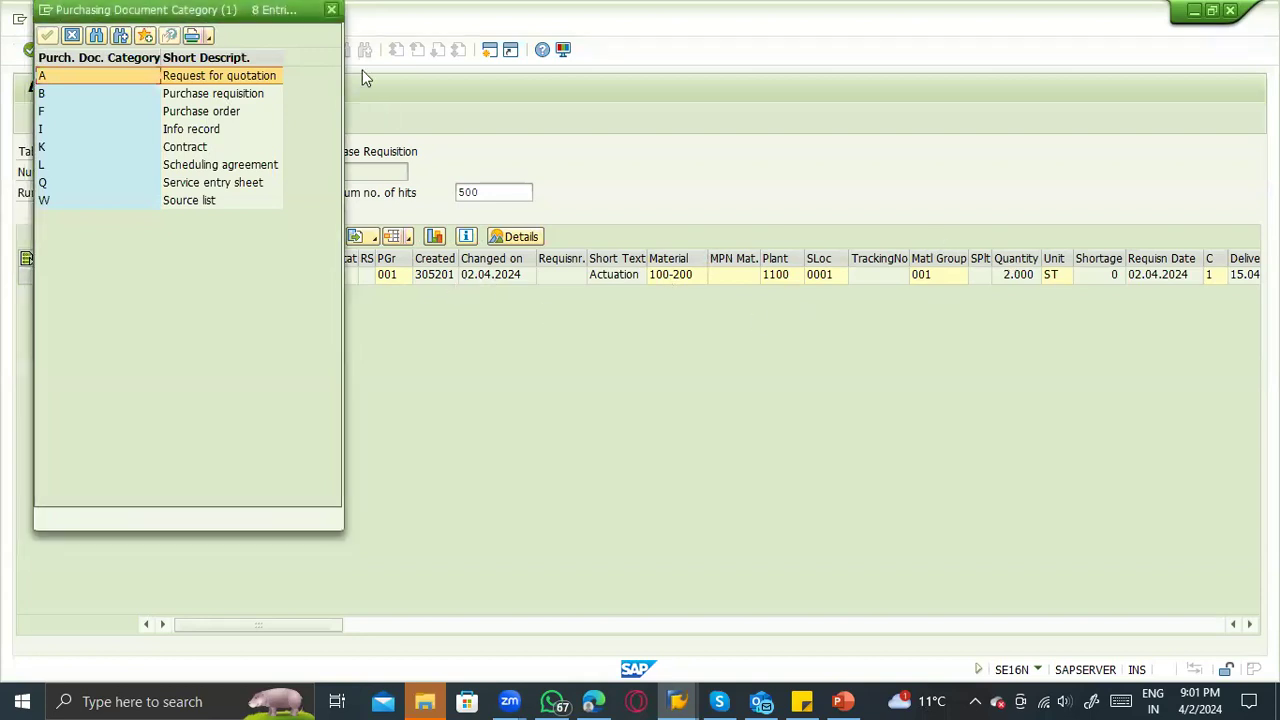
# Close the purchasing document category list and leave the EBAN table display for the SAP Easy Access menu.
pyautogui.click(330, 10)
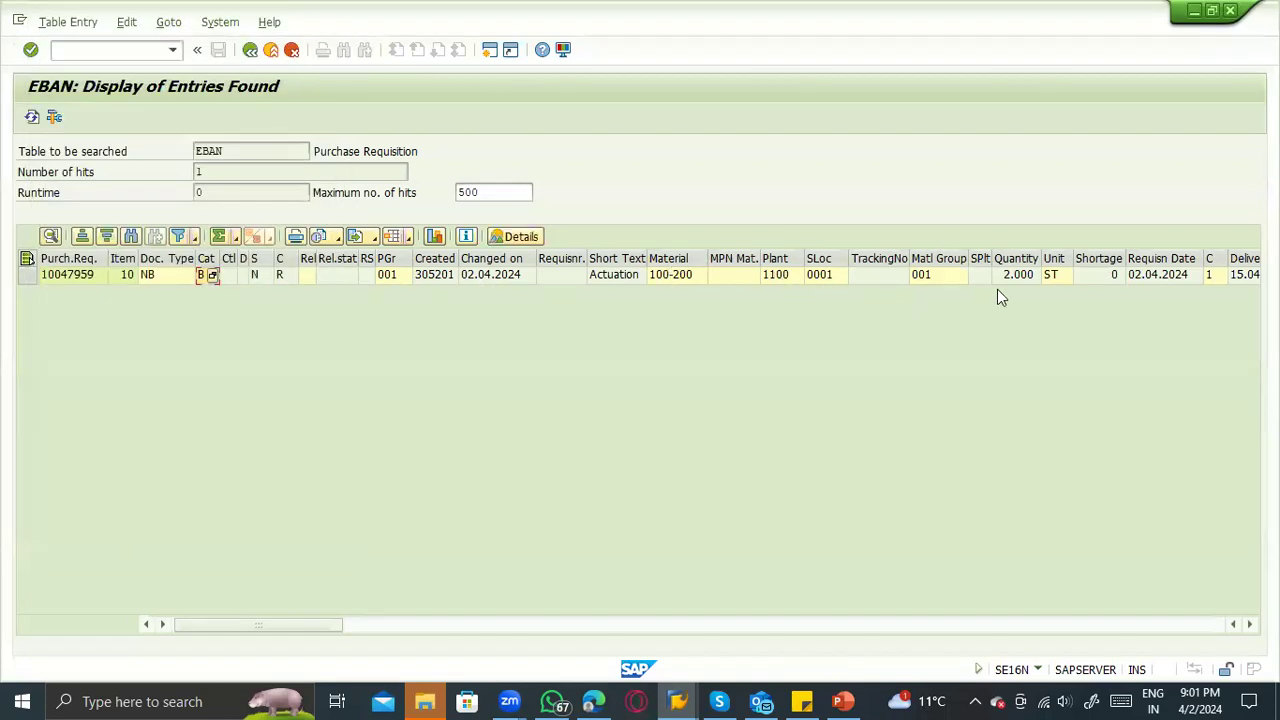
pyautogui.click(250, 49)
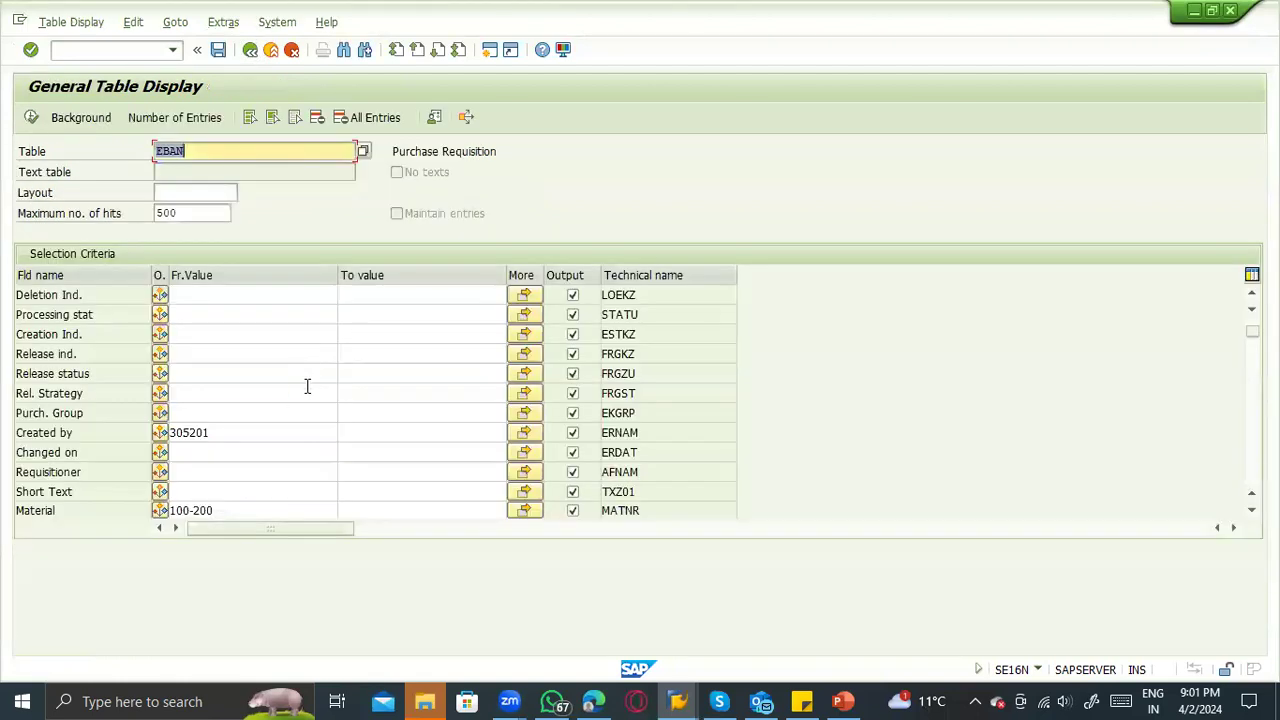
pyautogui.click(250, 50)
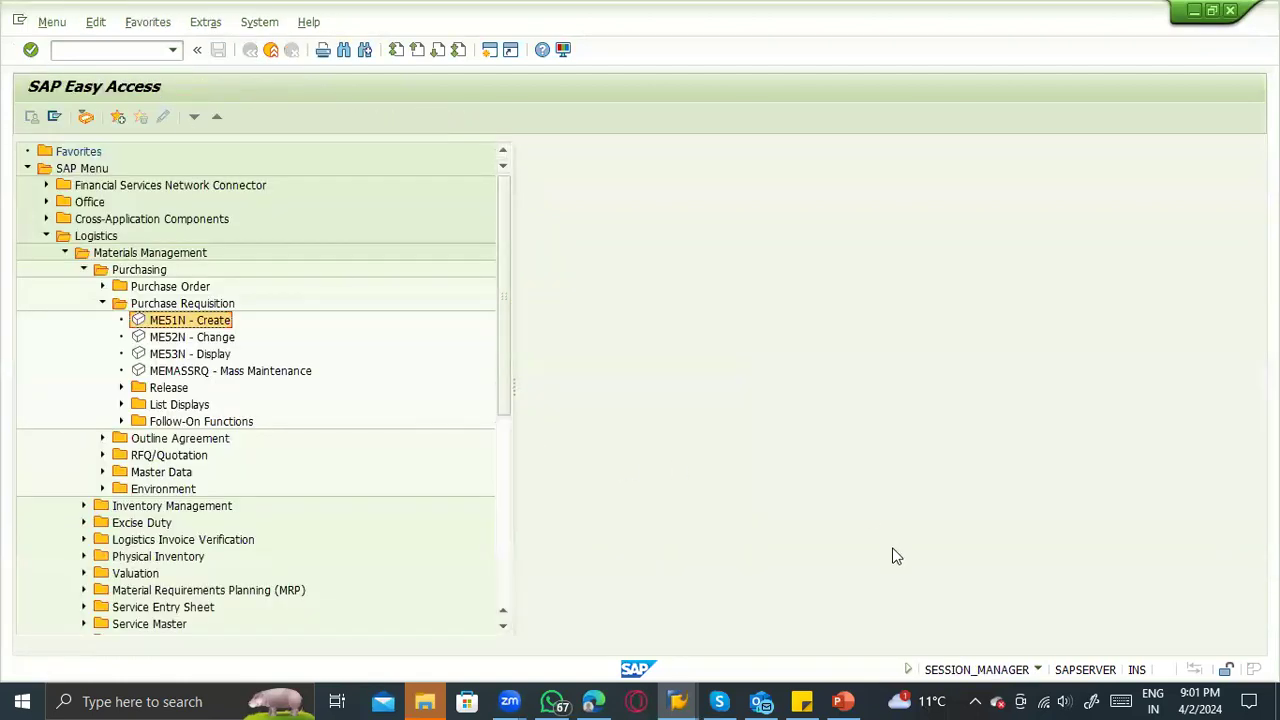
# Check the table transaction codes in the PowerPoint notes, return to SAP and start transaction SE11.
pyautogui.click(842, 701)
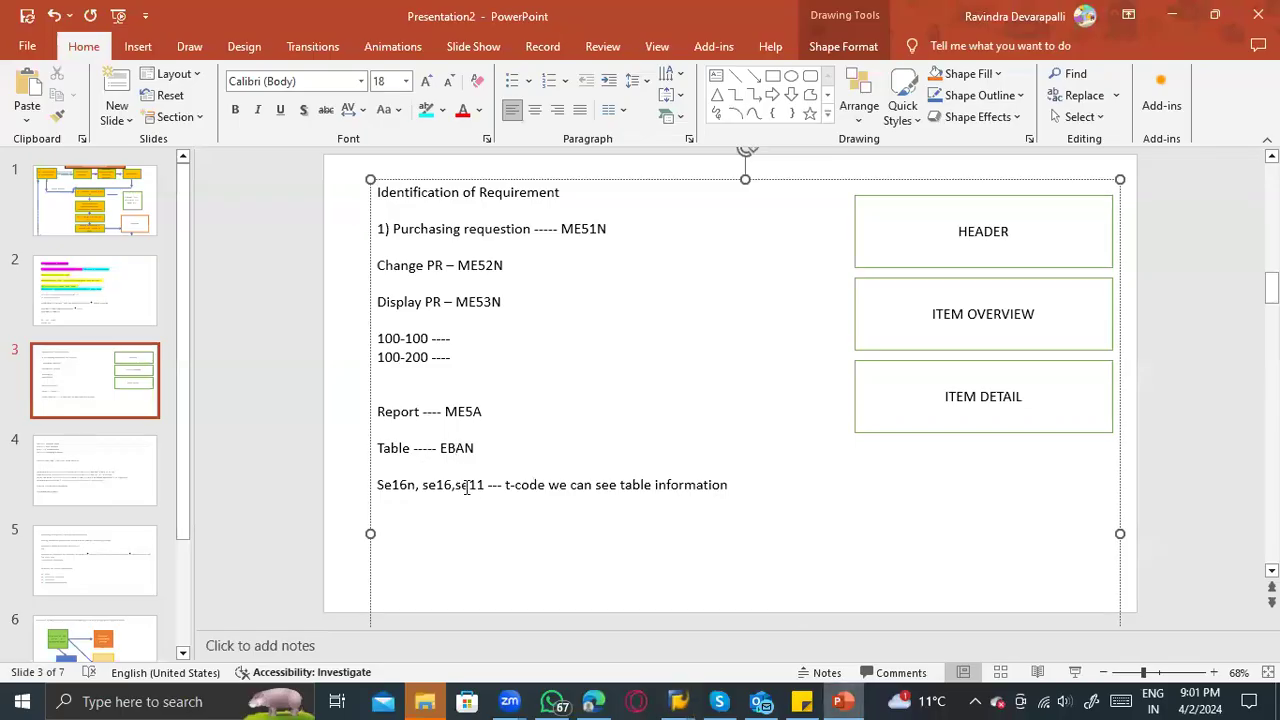
pyautogui.hotkey('alt', 'Tab')
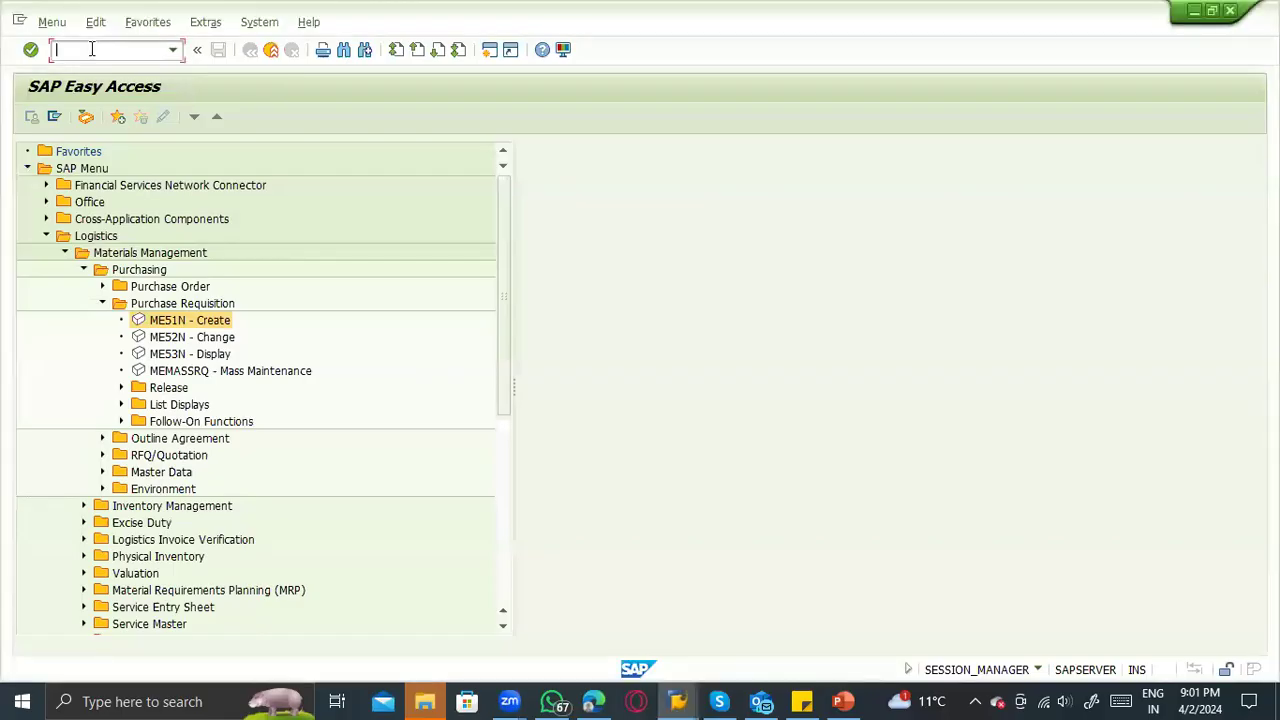
pyautogui.click(90, 49)
pyautogui.write('se11')
pyautogui.press('Return')
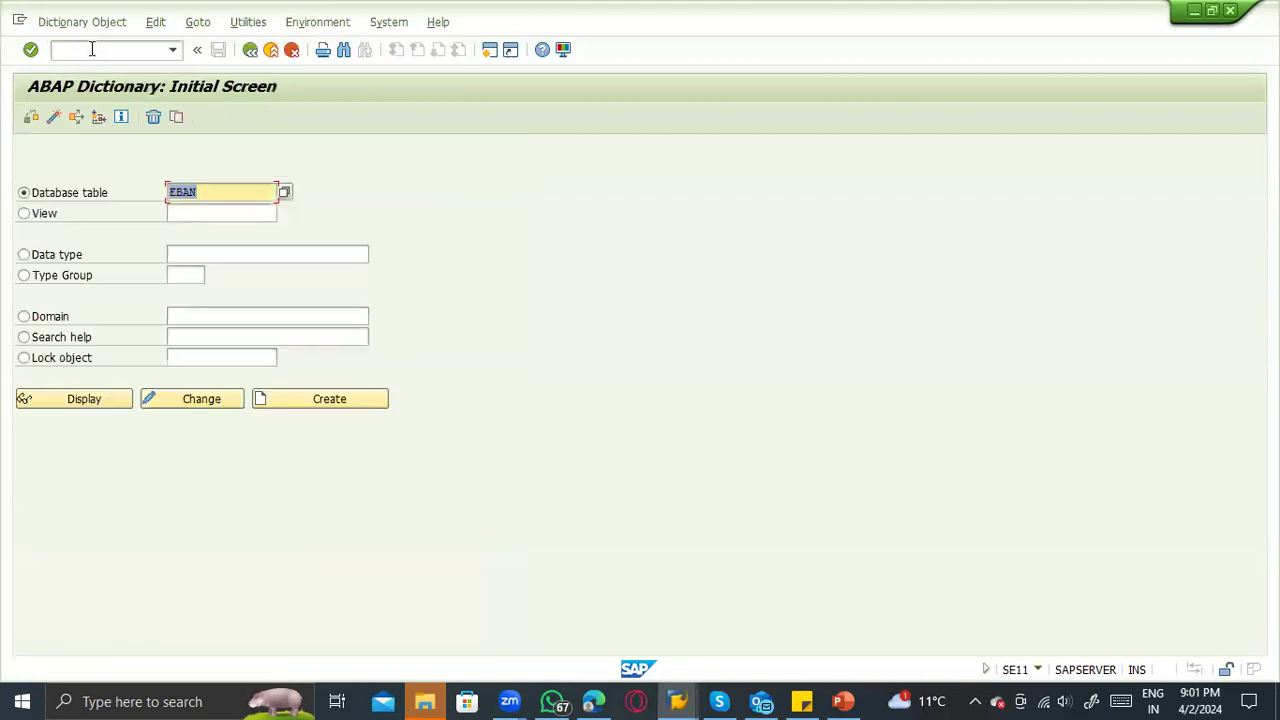
# Display the database table EBAN in the ABAP Dictionary.
pyautogui.click(222, 193)
pyautogui.click(82, 198)
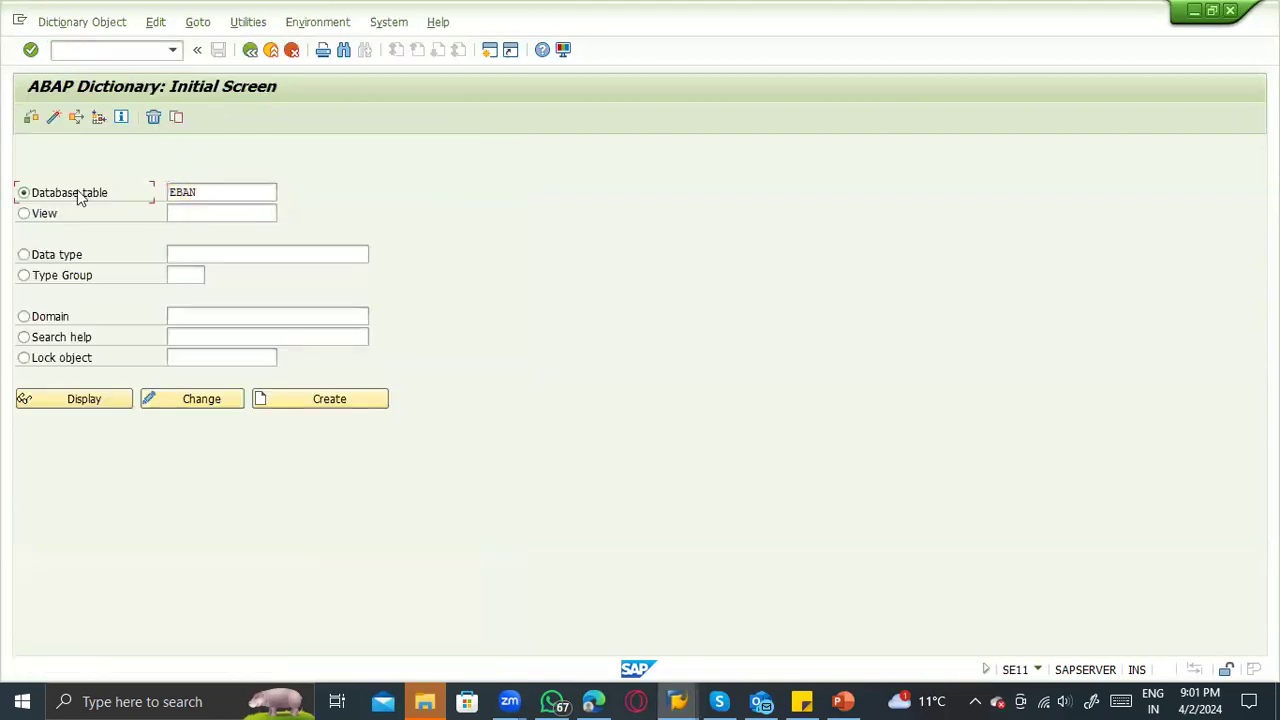
pyautogui.moveTo(184, 193); pyautogui.dragTo(198, 200)
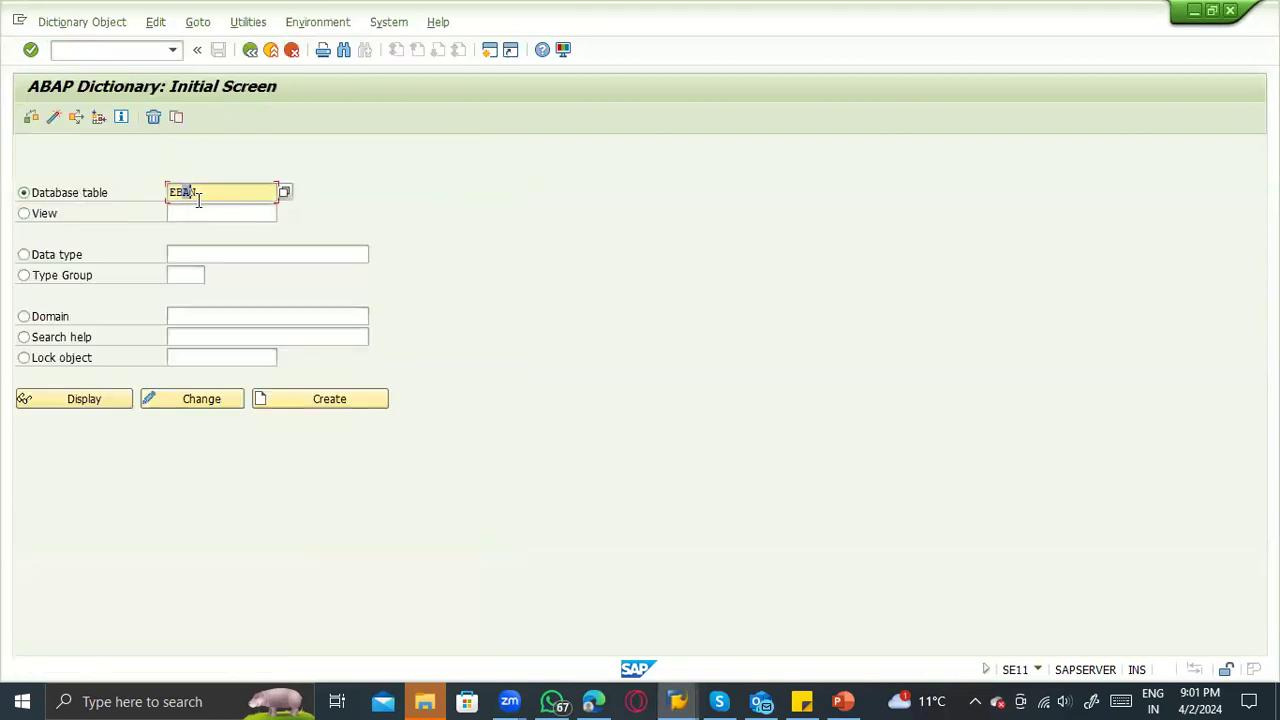
pyautogui.click(98, 398)
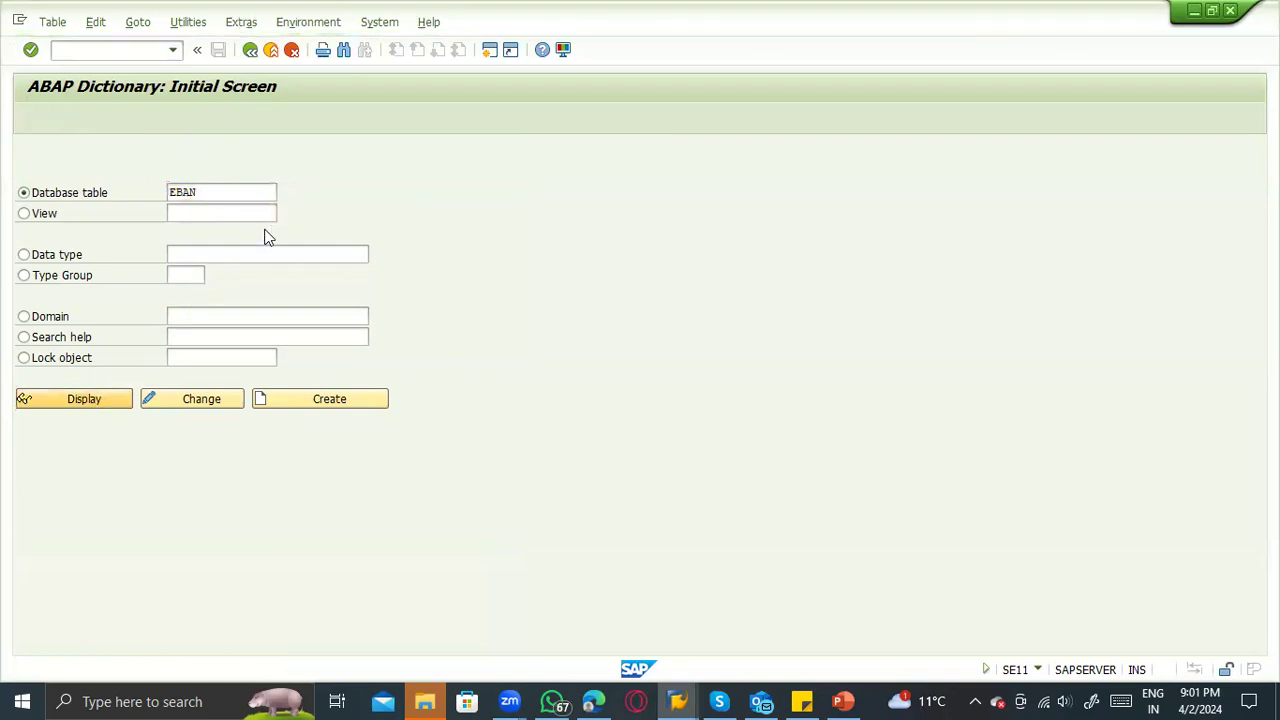
# Examine the EBAN field list, including the key fields, their short descriptions and their lengths.
pyautogui.click(514, 295)
pyautogui.click(525, 297)
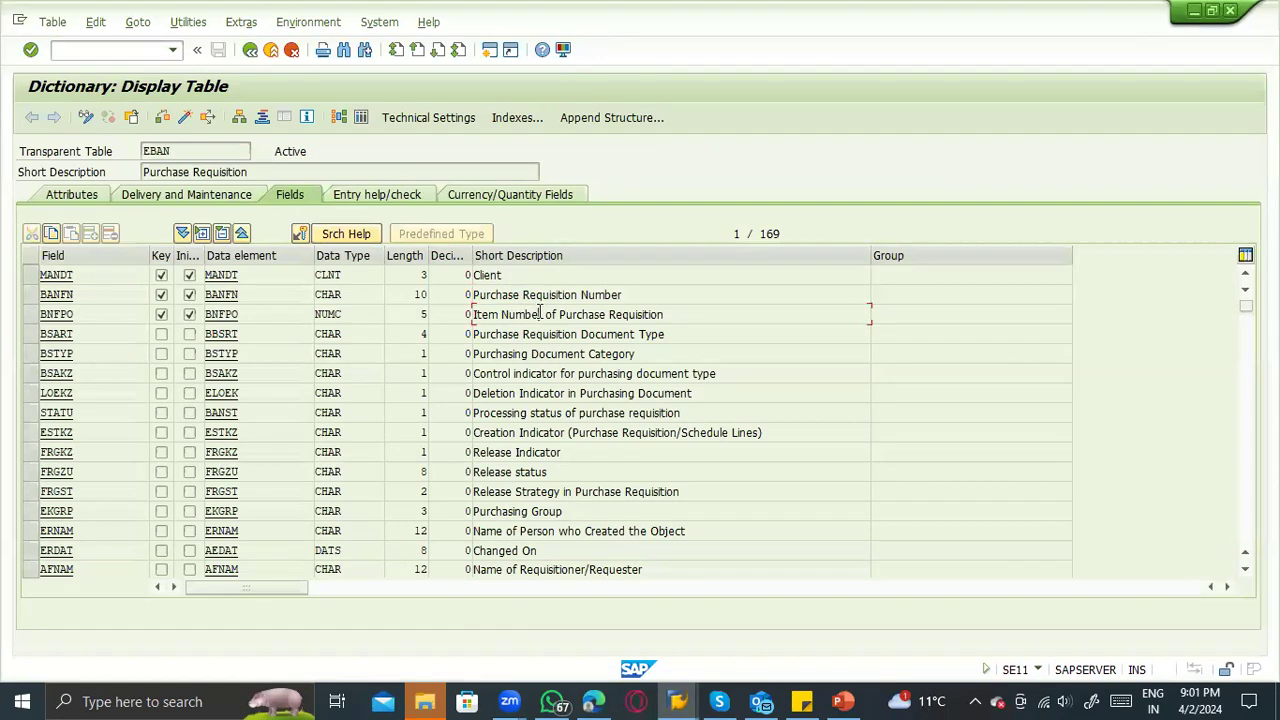
pyautogui.click(547, 352)
pyautogui.scroll(-2, 588, 406)
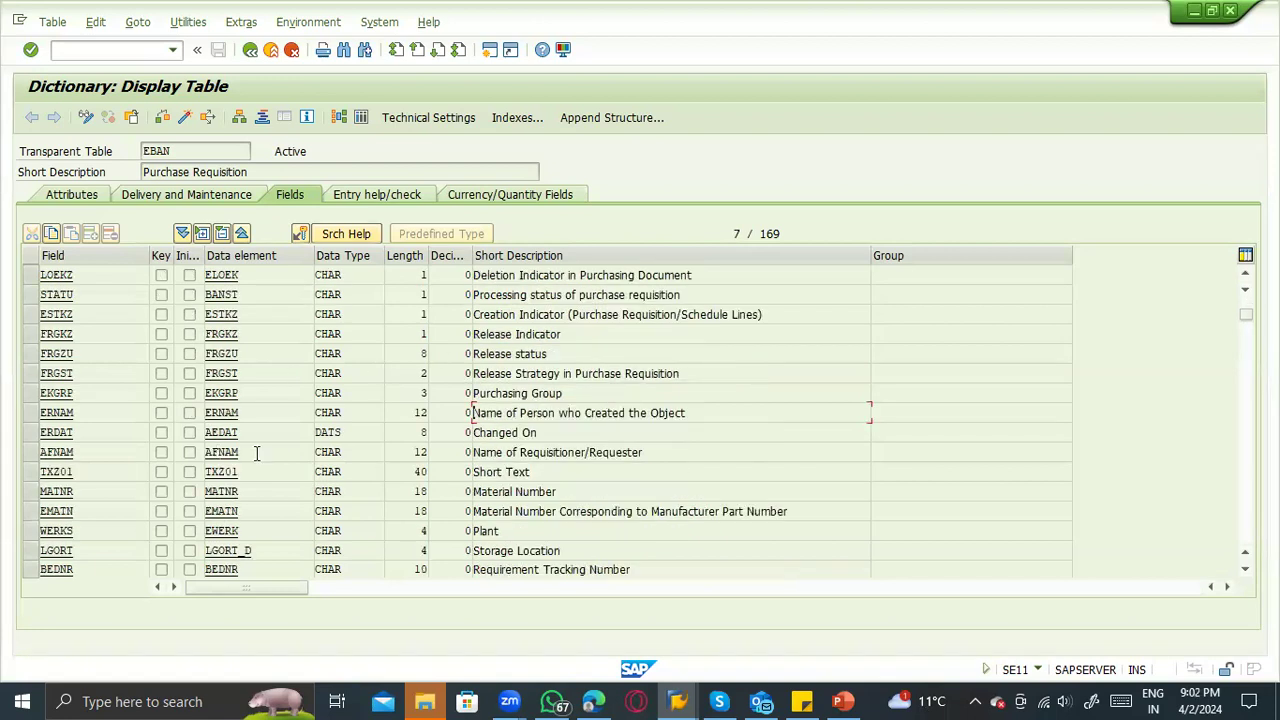
pyautogui.scroll(2, 657, 354)
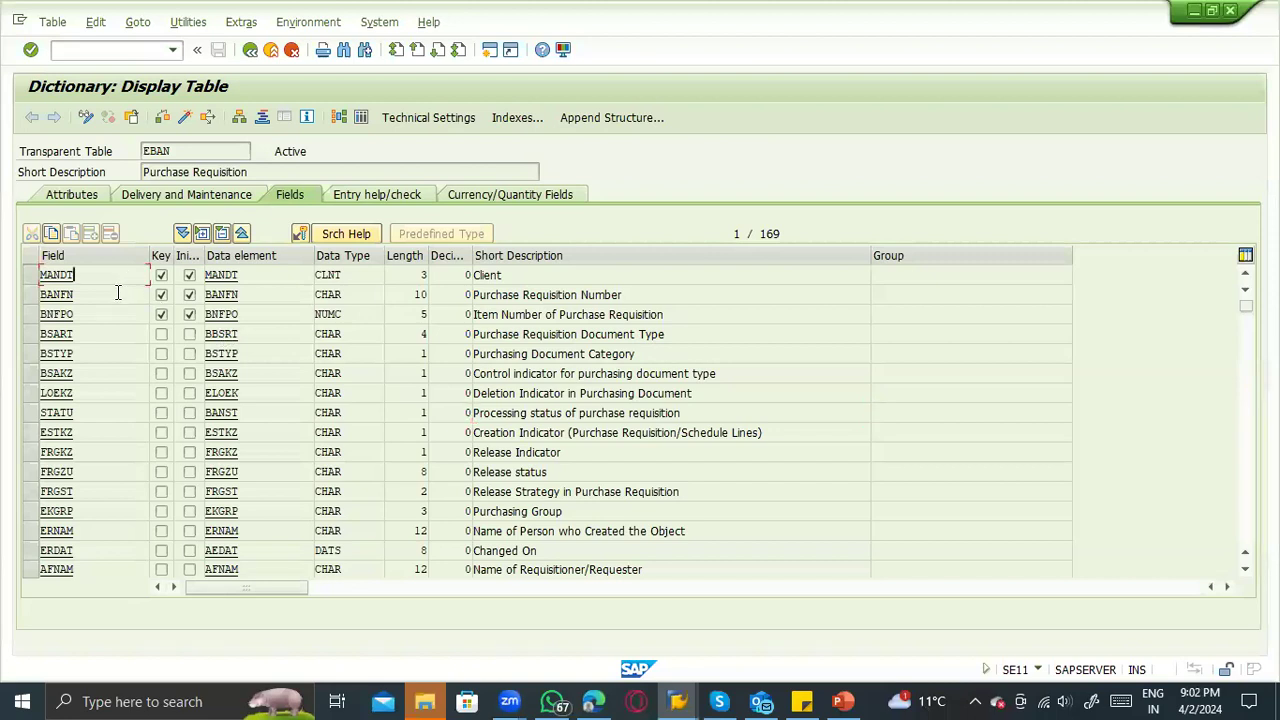
pyautogui.click(88, 294)
pyautogui.click(403, 310)
# Open the contents of table EBAN, run the selection without criteria and return to the selection screen.
pyautogui.click(361, 117)
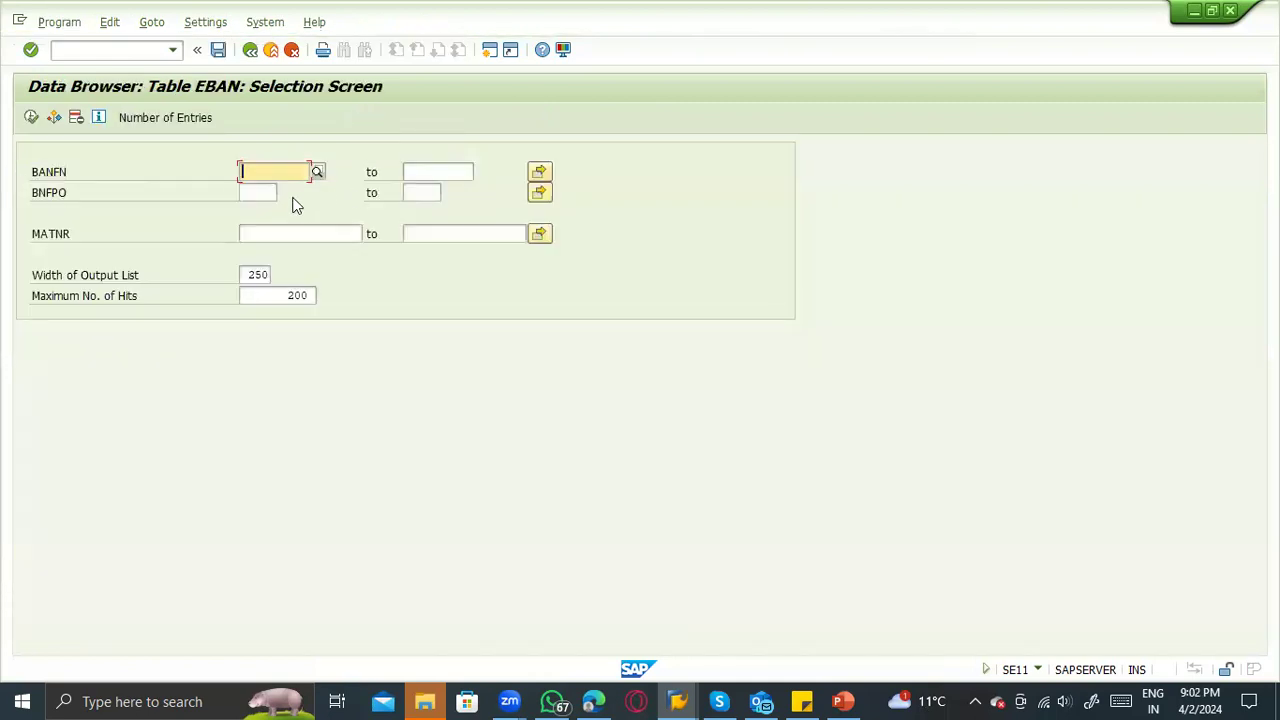
pyautogui.click(31, 117)
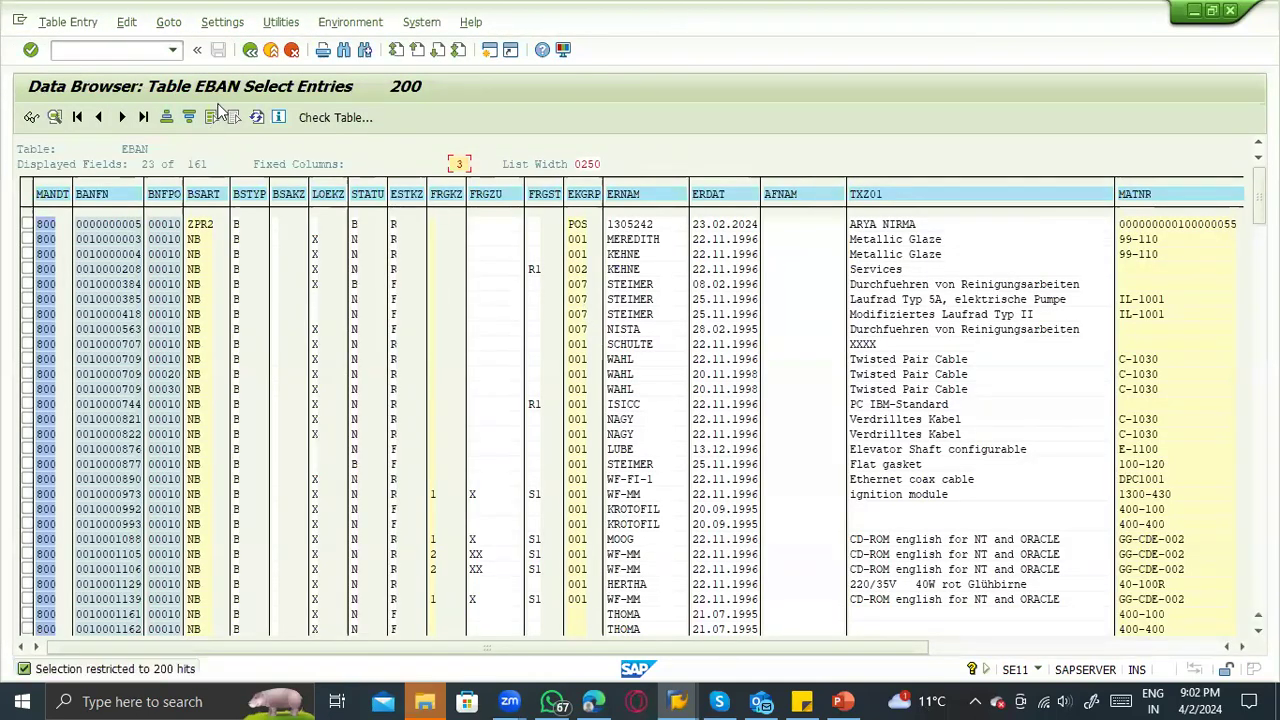
pyautogui.click(250, 49)
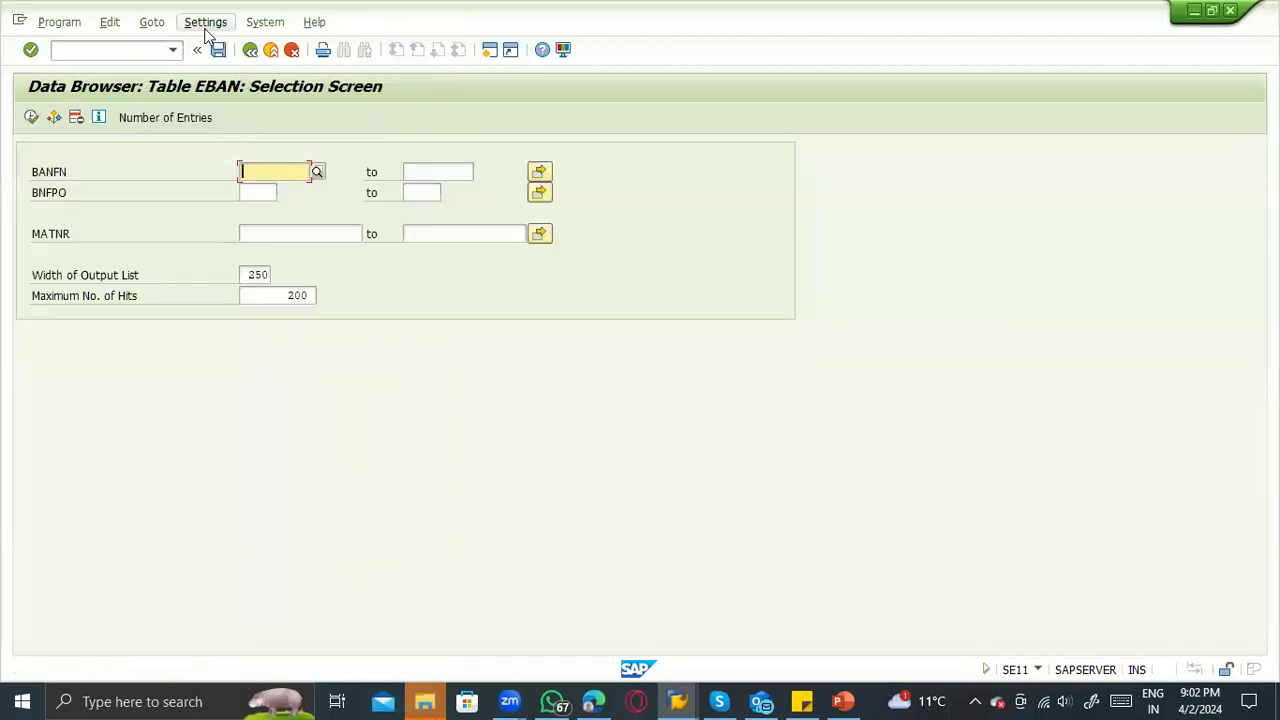
# Set the Data Browser keyword option to Field Label in the user parameters and check the selection field labels.
pyautogui.click(205, 22)
pyautogui.click(212, 62)
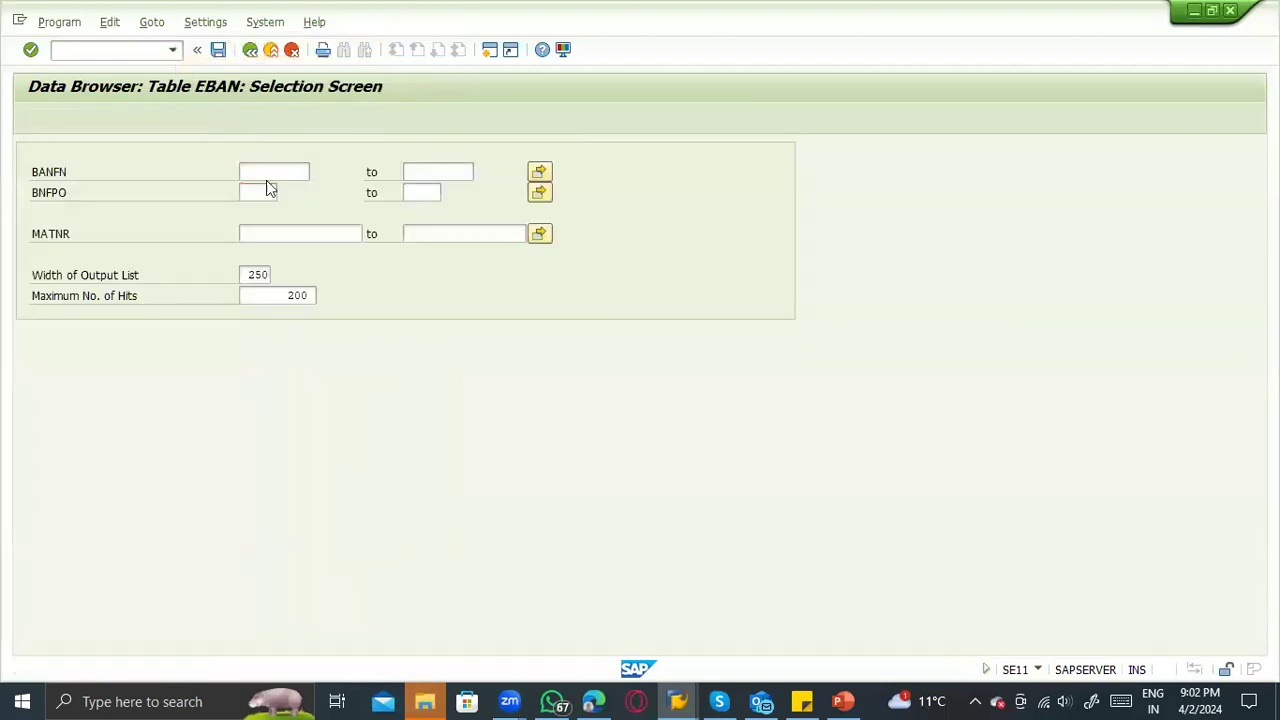
pyautogui.click(97, 305)
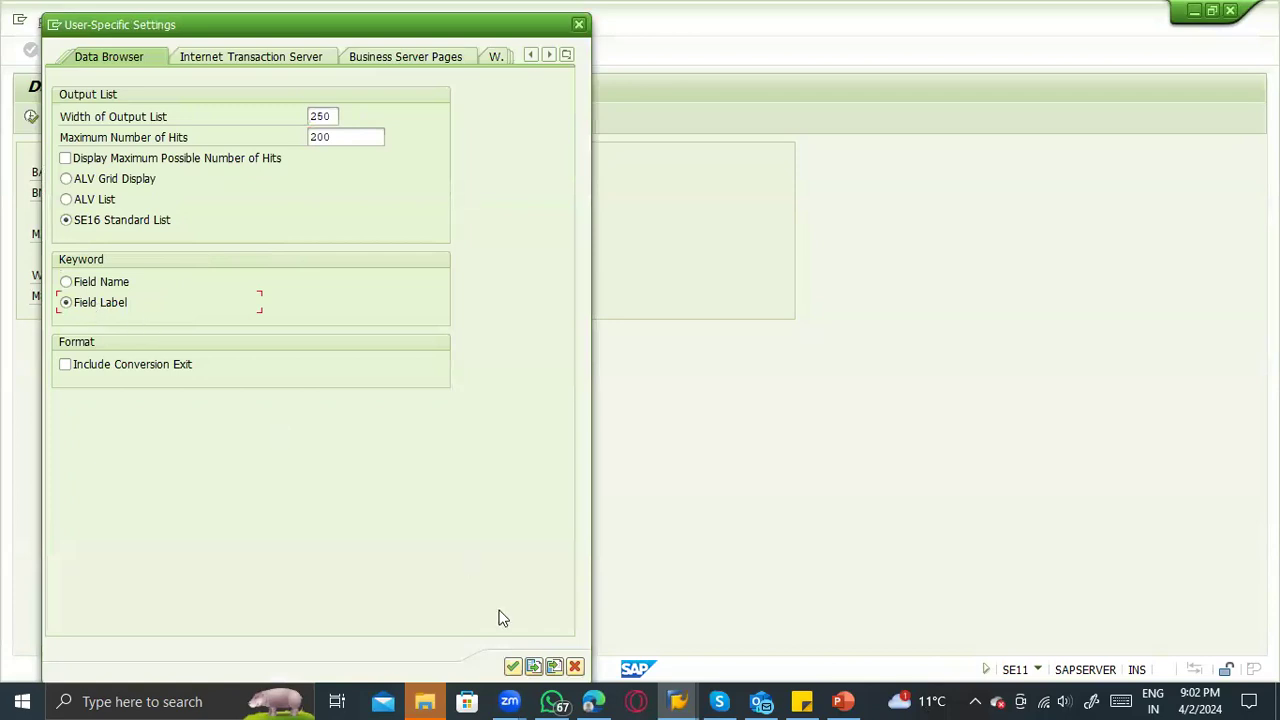
pyautogui.click(512, 665)
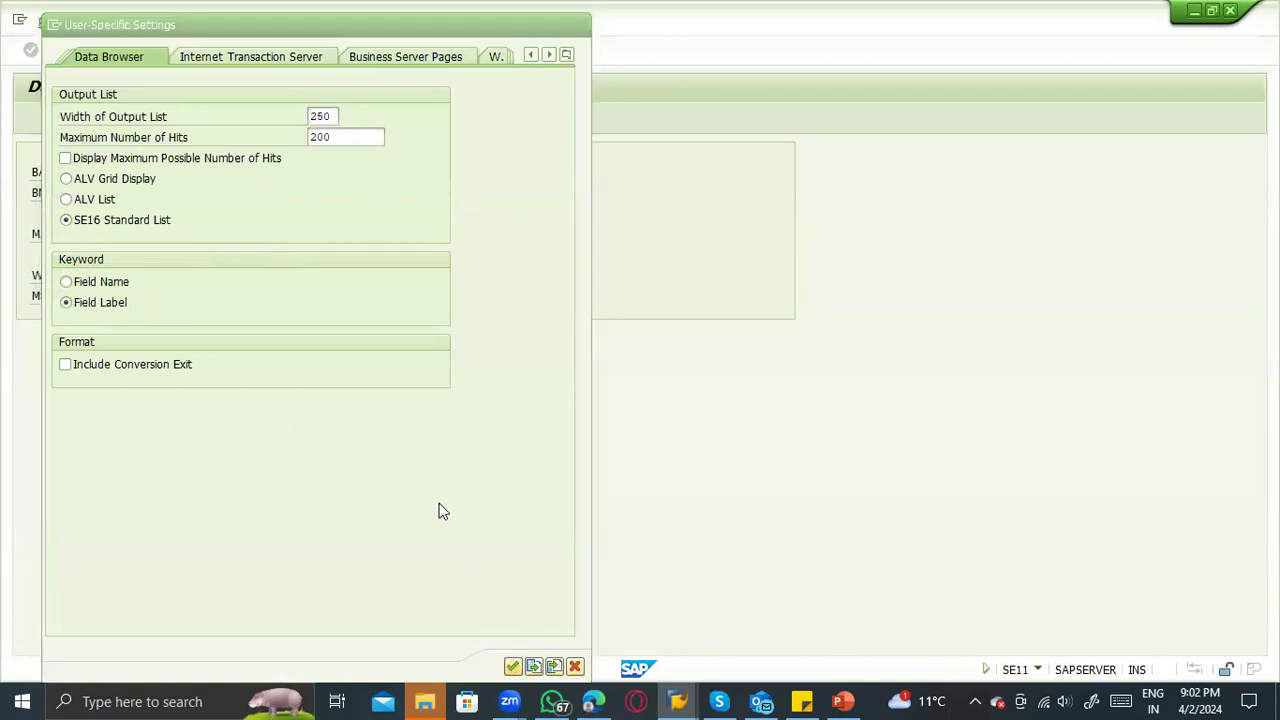
pyautogui.click(107, 172)
pyautogui.click(106, 192)
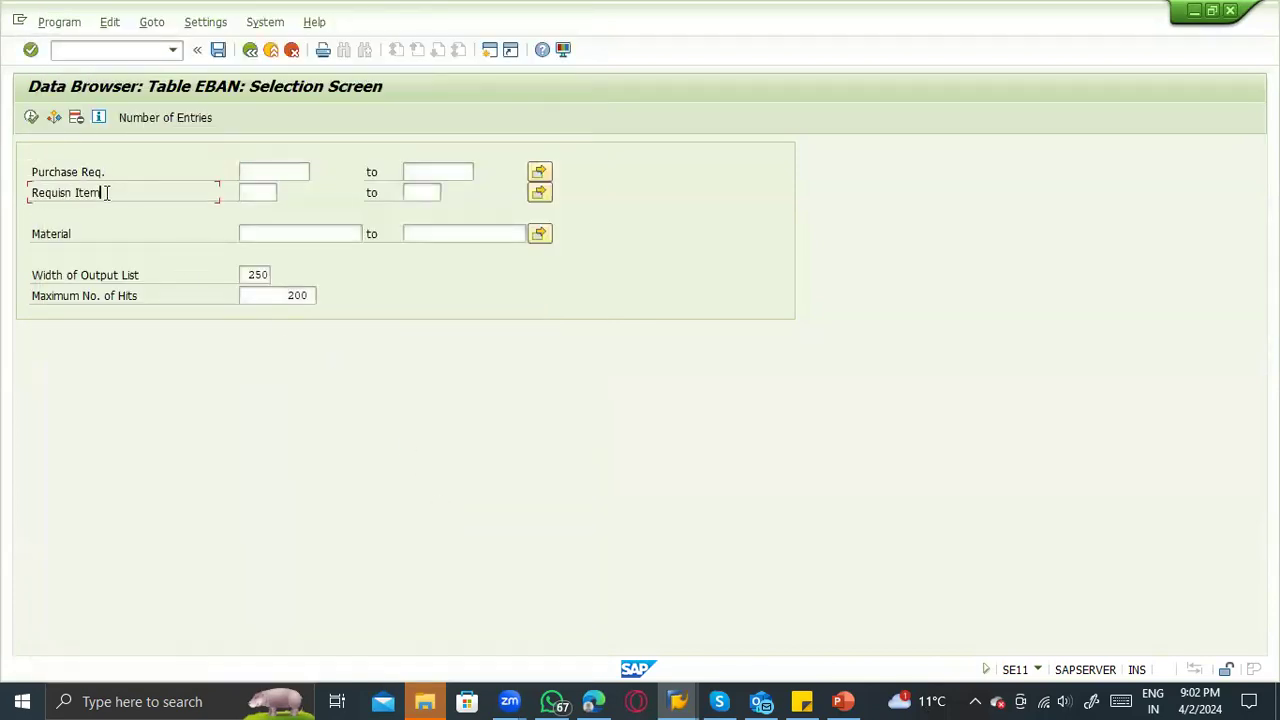
# Enter 100-200 as the Material criterion on the EBAN selection screen.
pyautogui.click(256, 234)
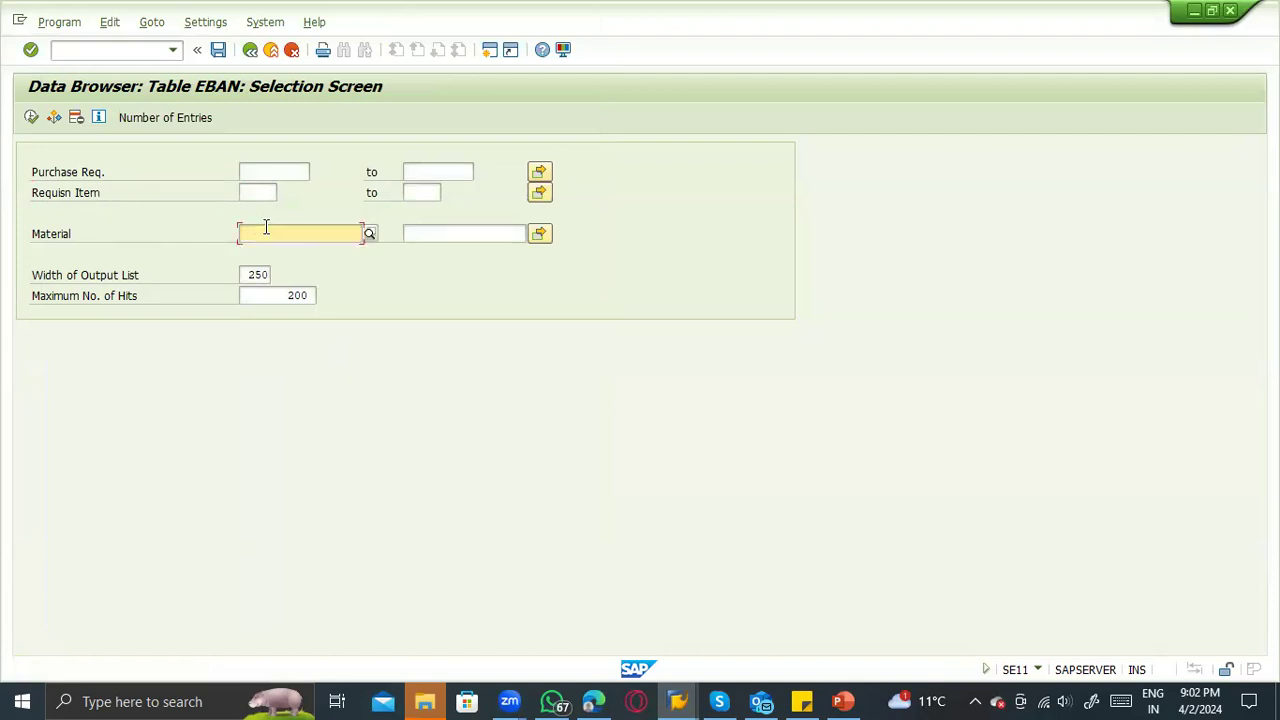
pyautogui.write('100-200')
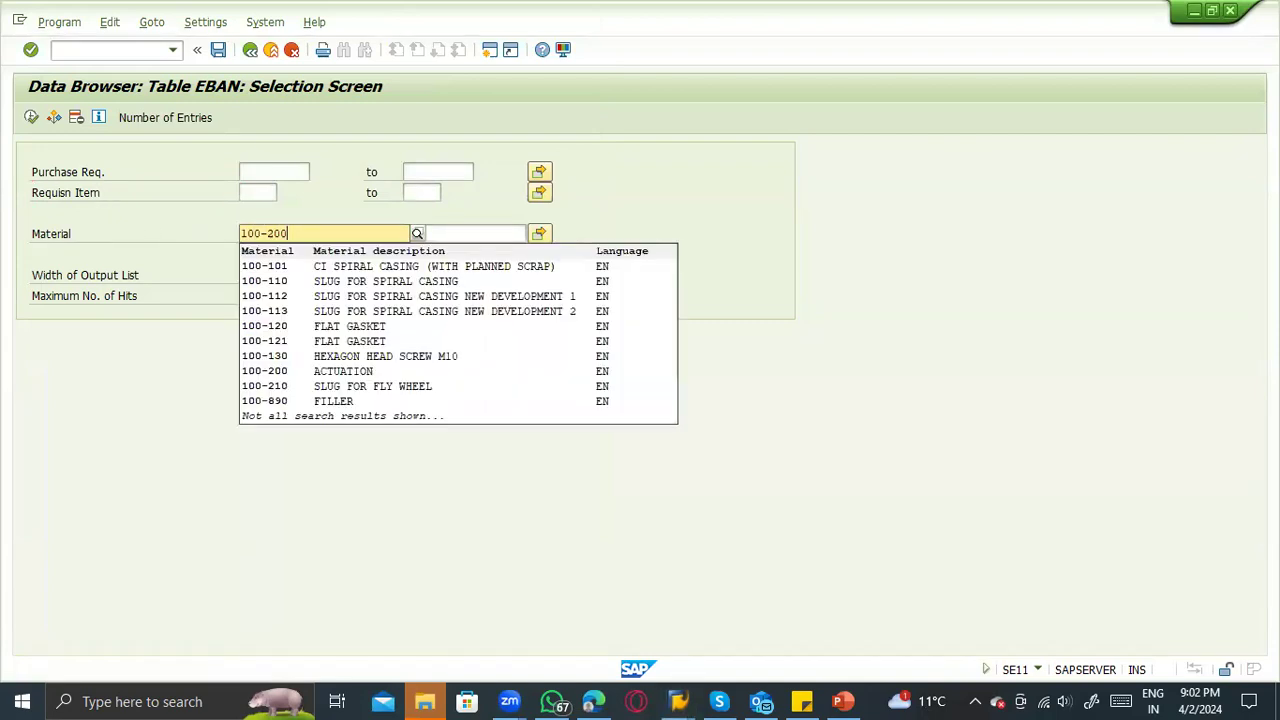
pyautogui.click(270, 266)
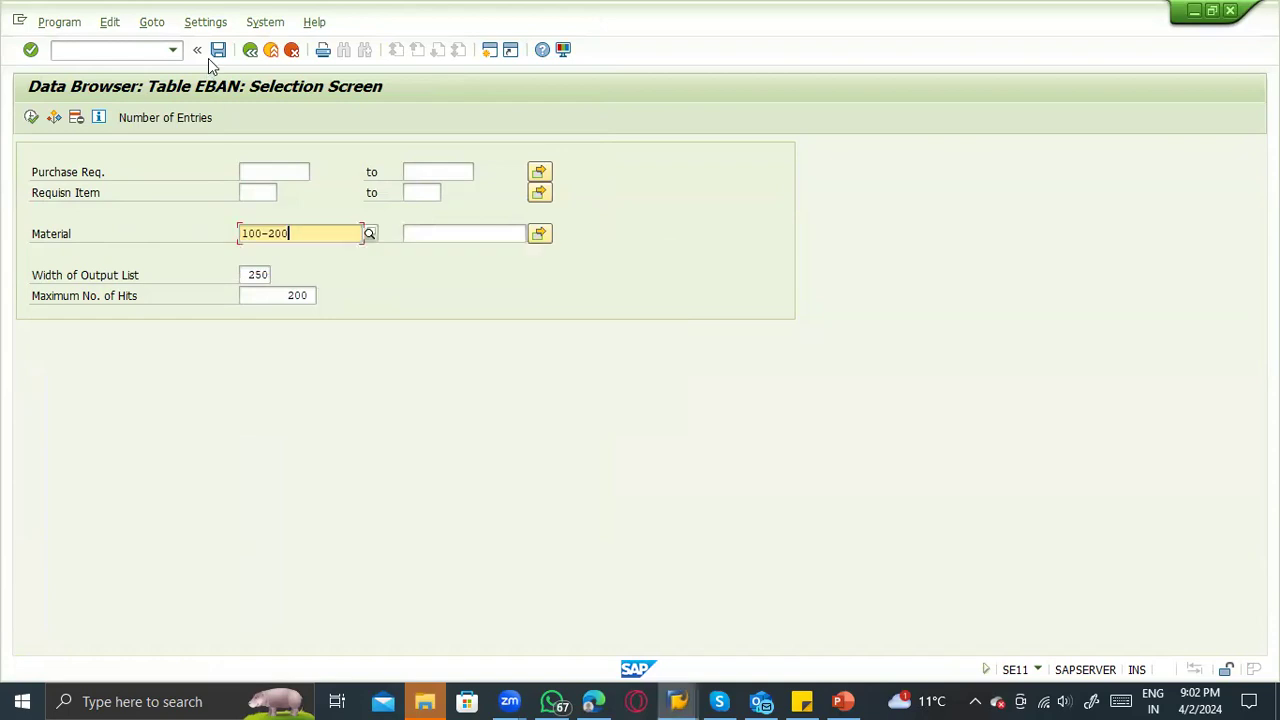
# Add the Changed on field (ERDAT) to the EBAN selection fields.
pyautogui.click(205, 22)
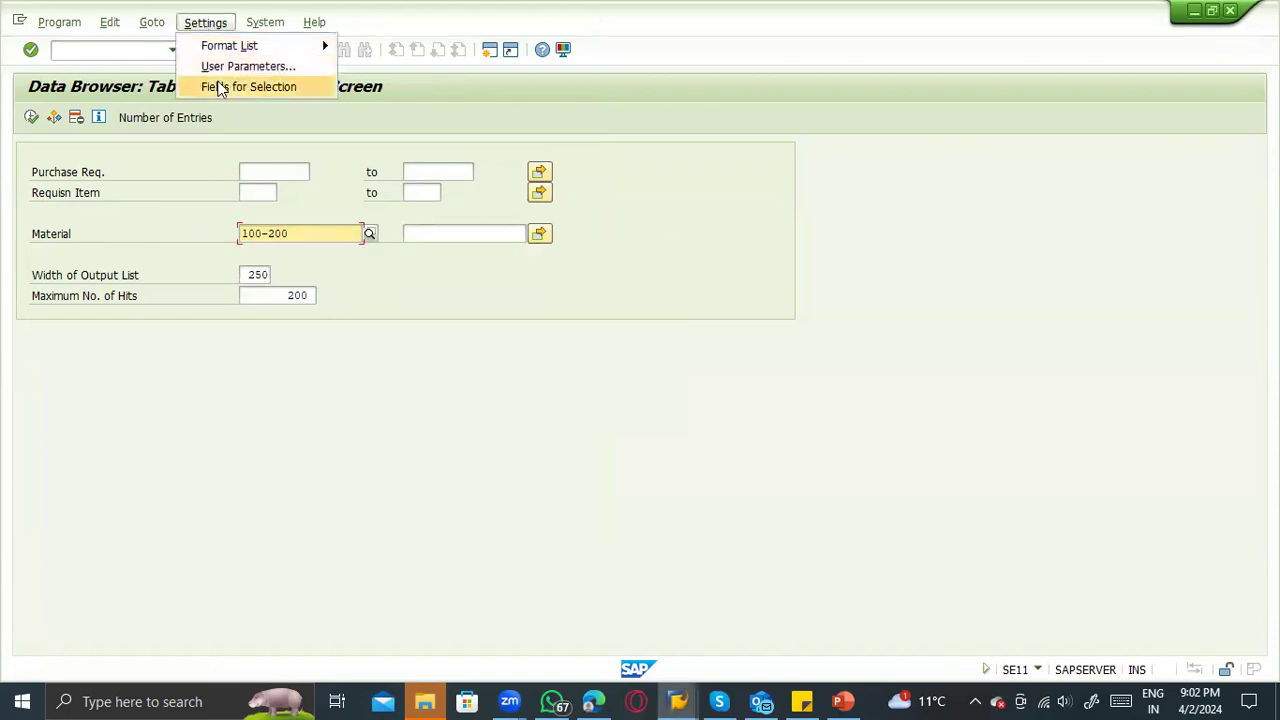
pyautogui.click(215, 86)
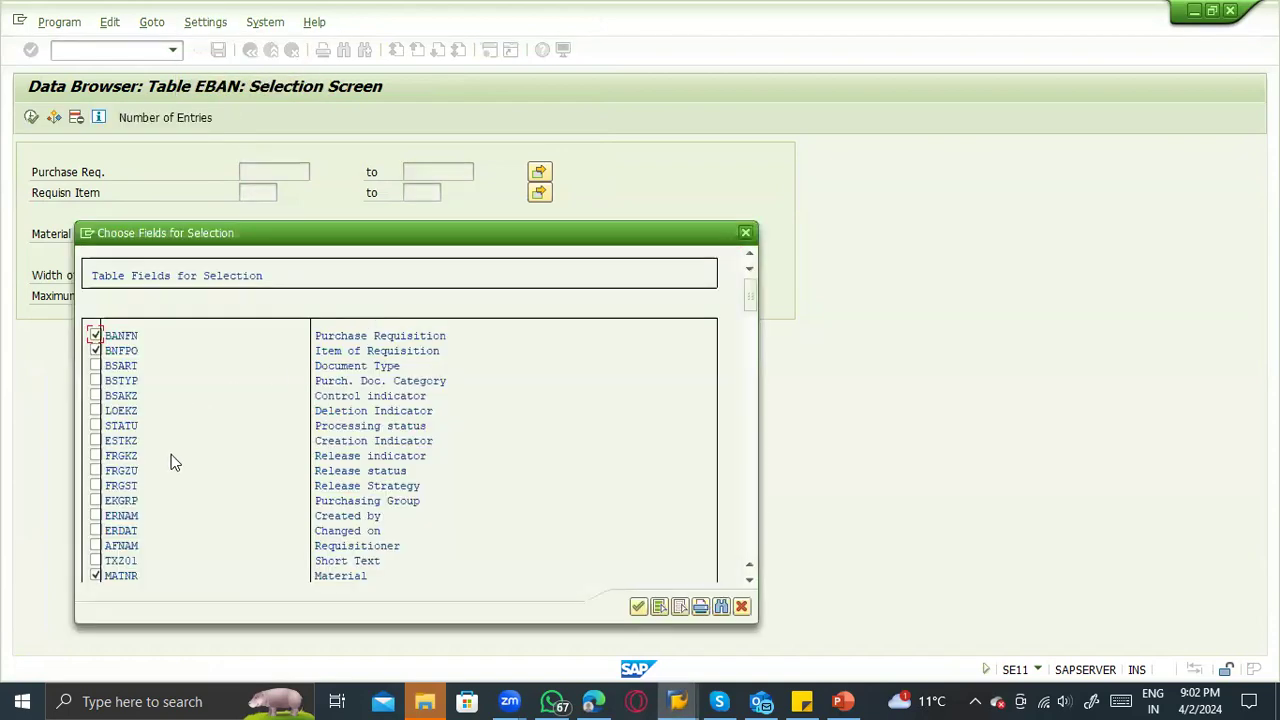
pyautogui.click(358, 532)
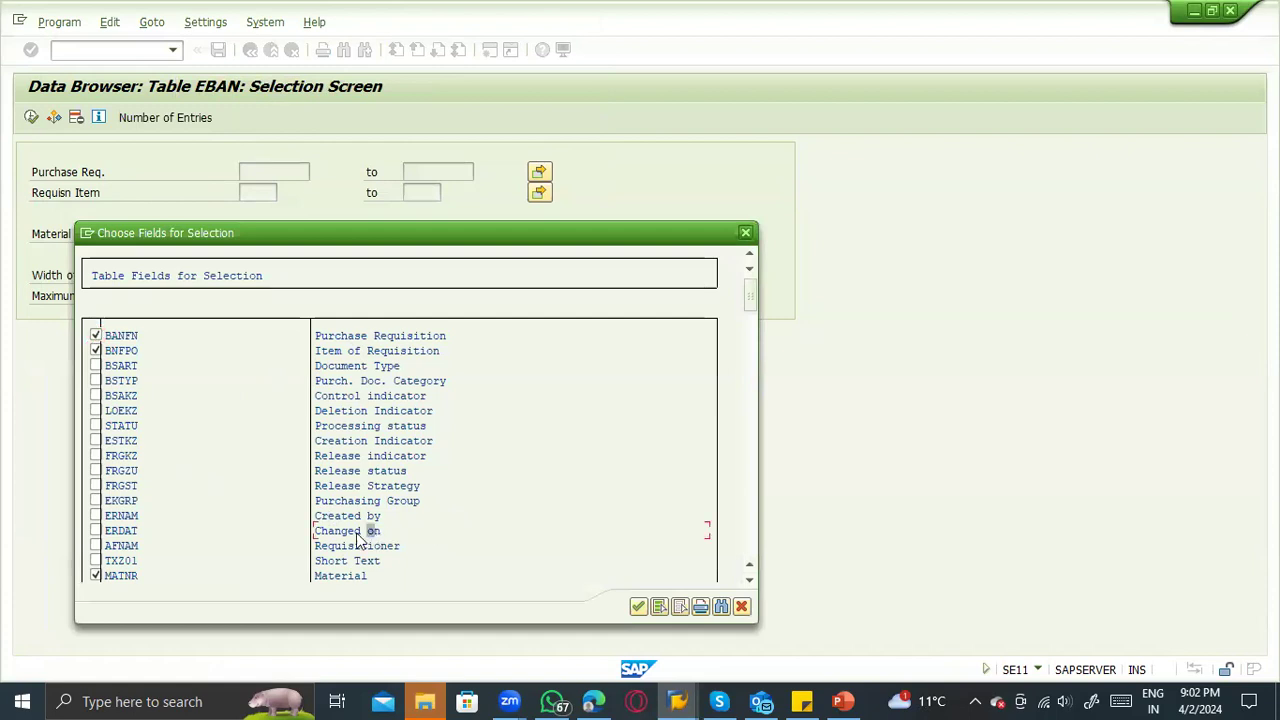
pyautogui.click(97, 532)
pyautogui.click(97, 531)
pyautogui.click(638, 607)
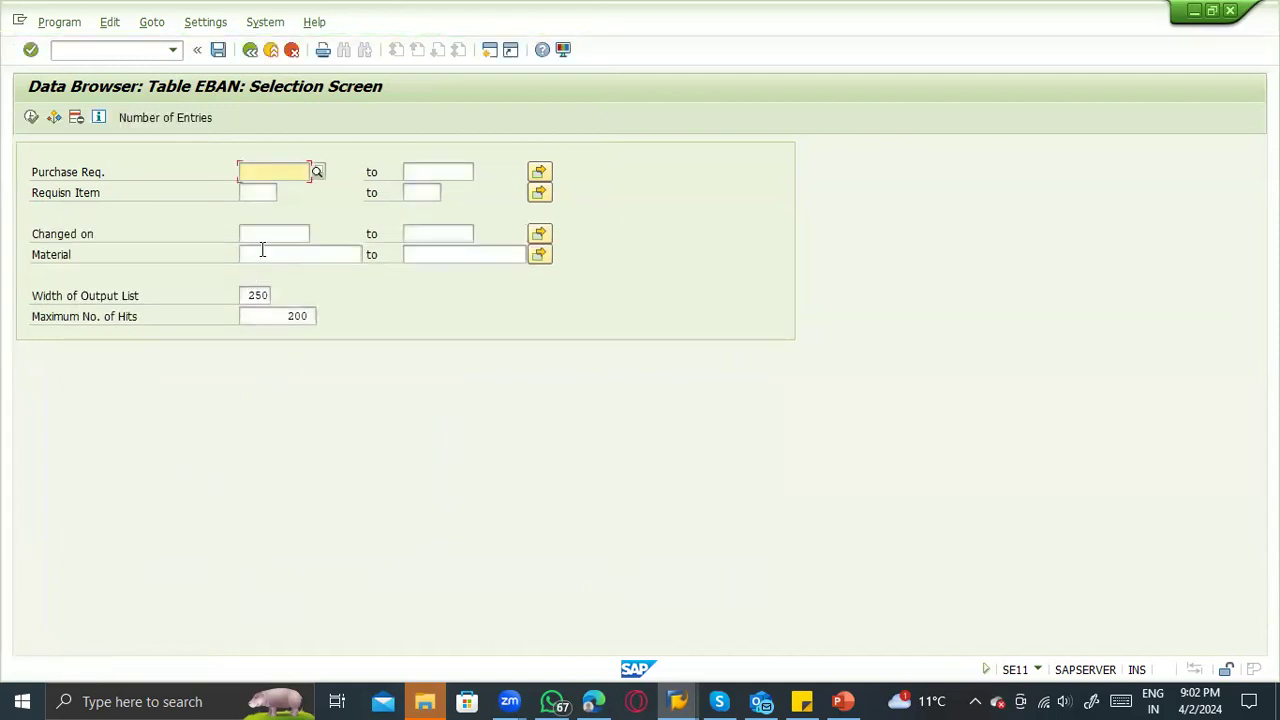
# Re-enter 100-200 as the Material criterion below the Changed on field.
pyautogui.click(268, 234)
pyautogui.click(264, 255)
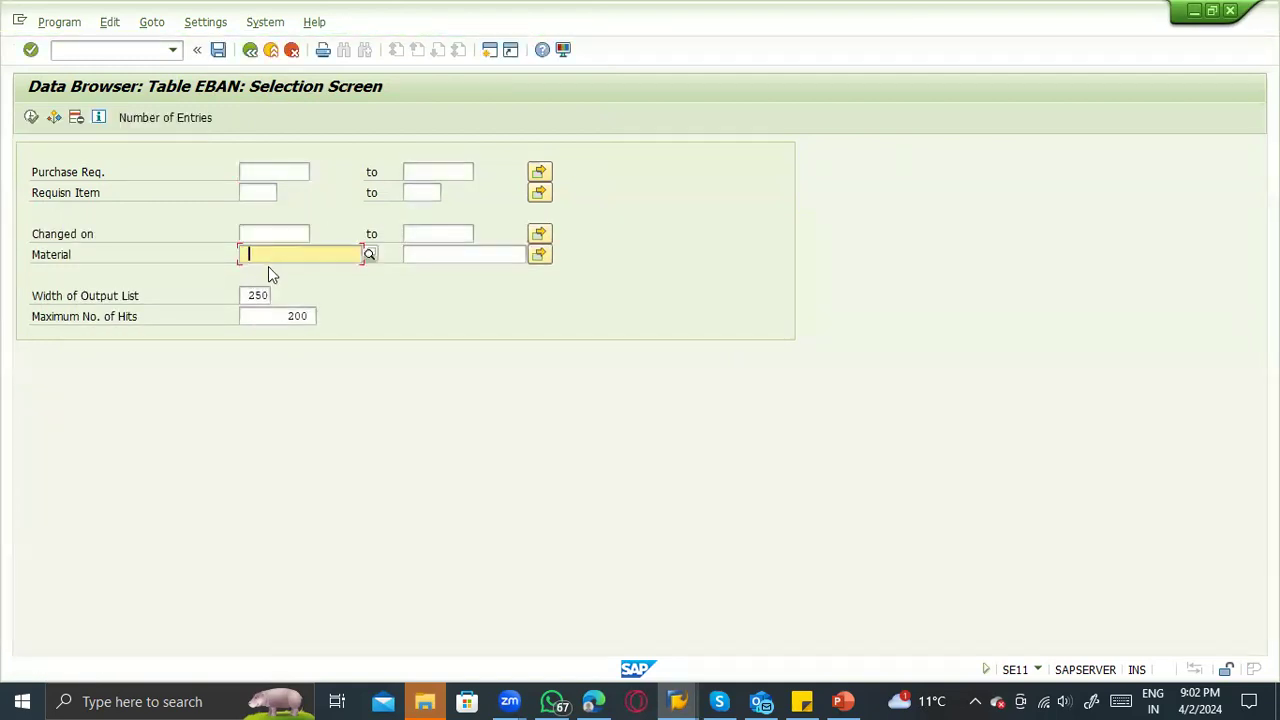
pyautogui.write('100')
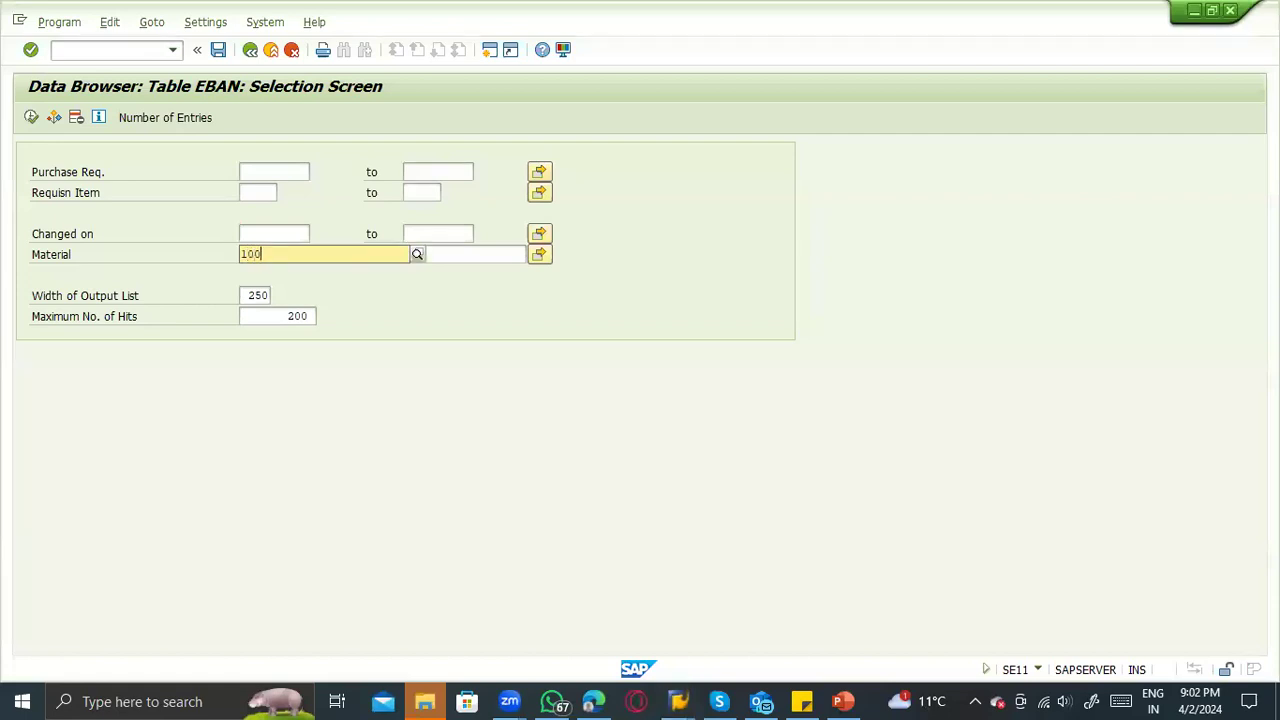
# Try to run the selection with the logged-on user's ID from the system information as the Changed on criterion.
pyautogui.click(277, 232)
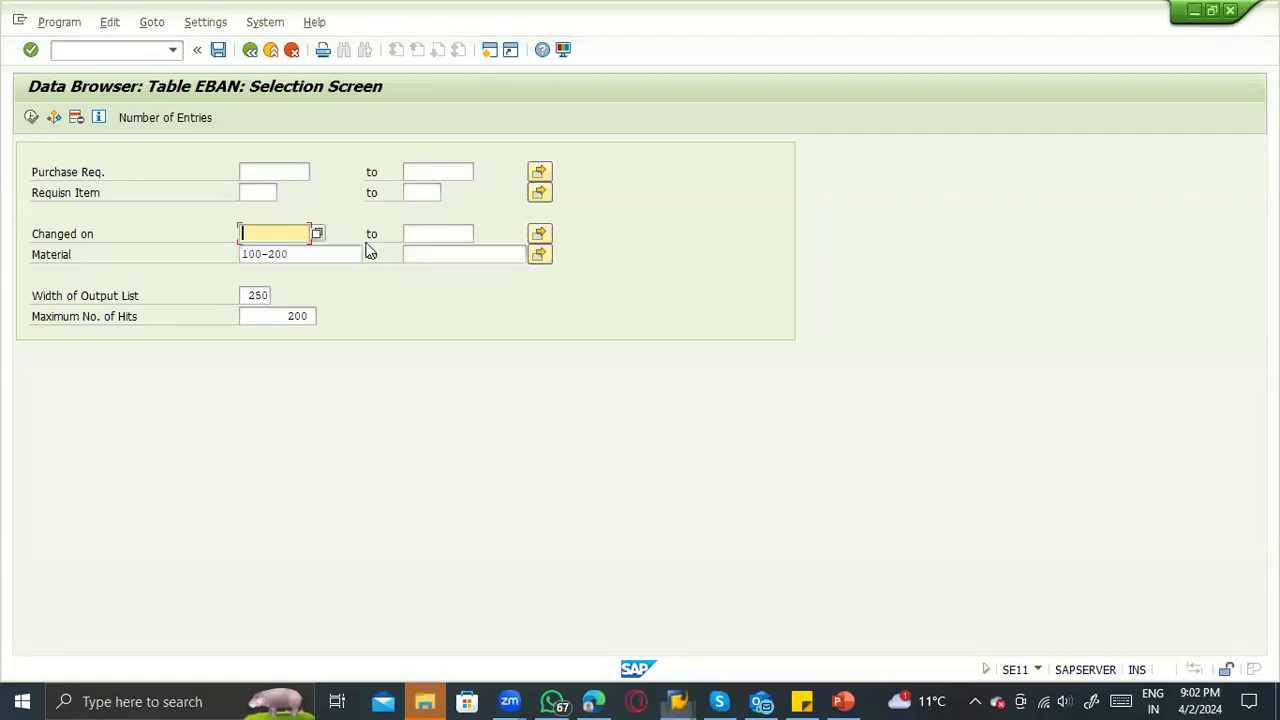
pyautogui.click(1014, 651)
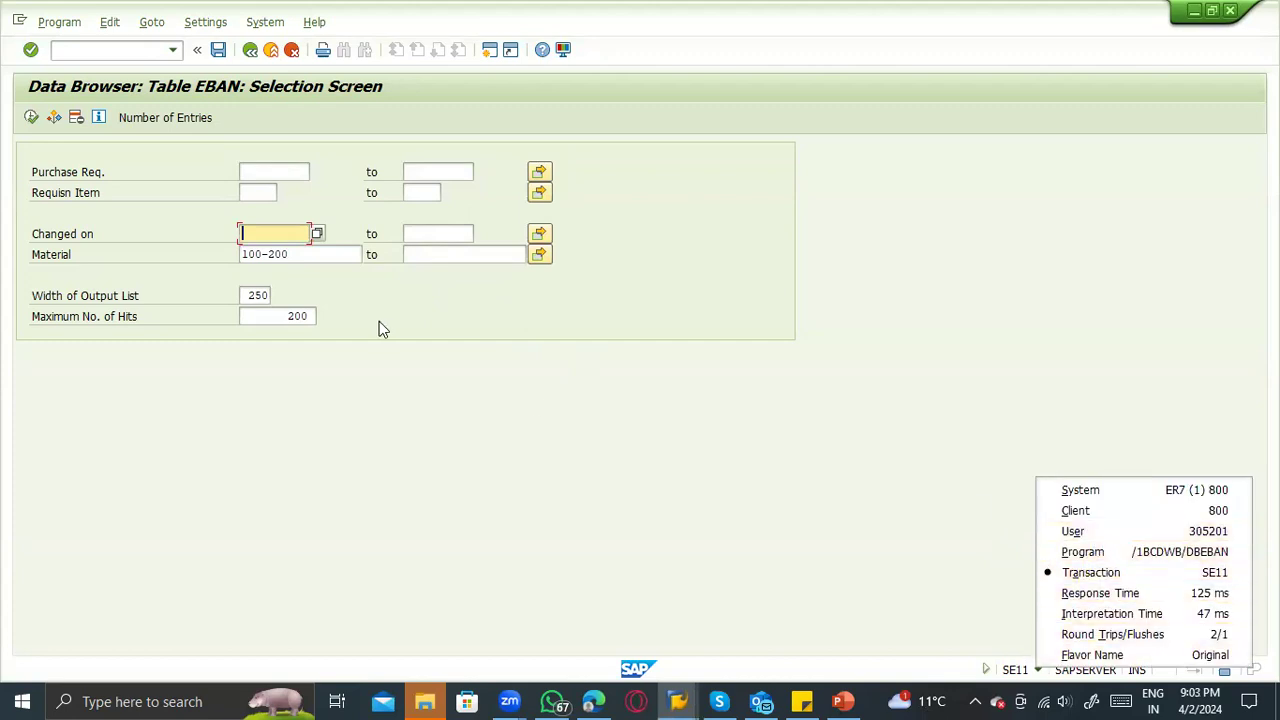
pyautogui.click(294, 234)
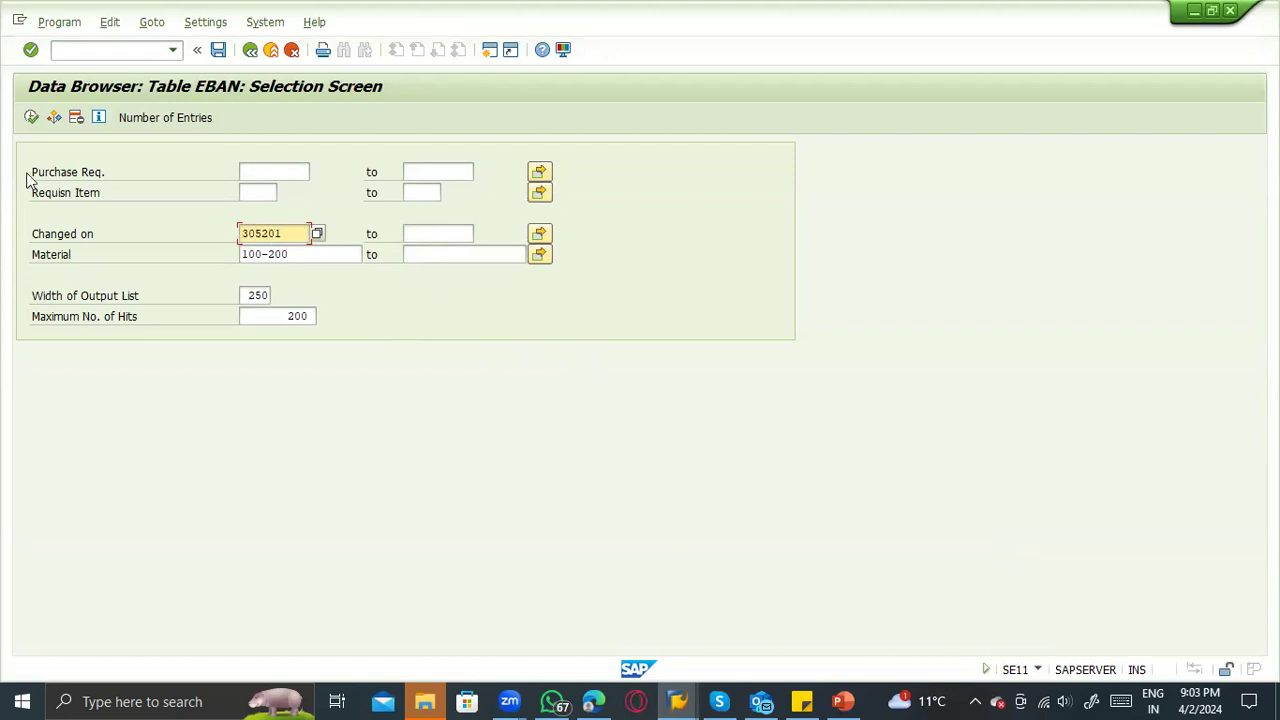
pyautogui.click(31, 118)
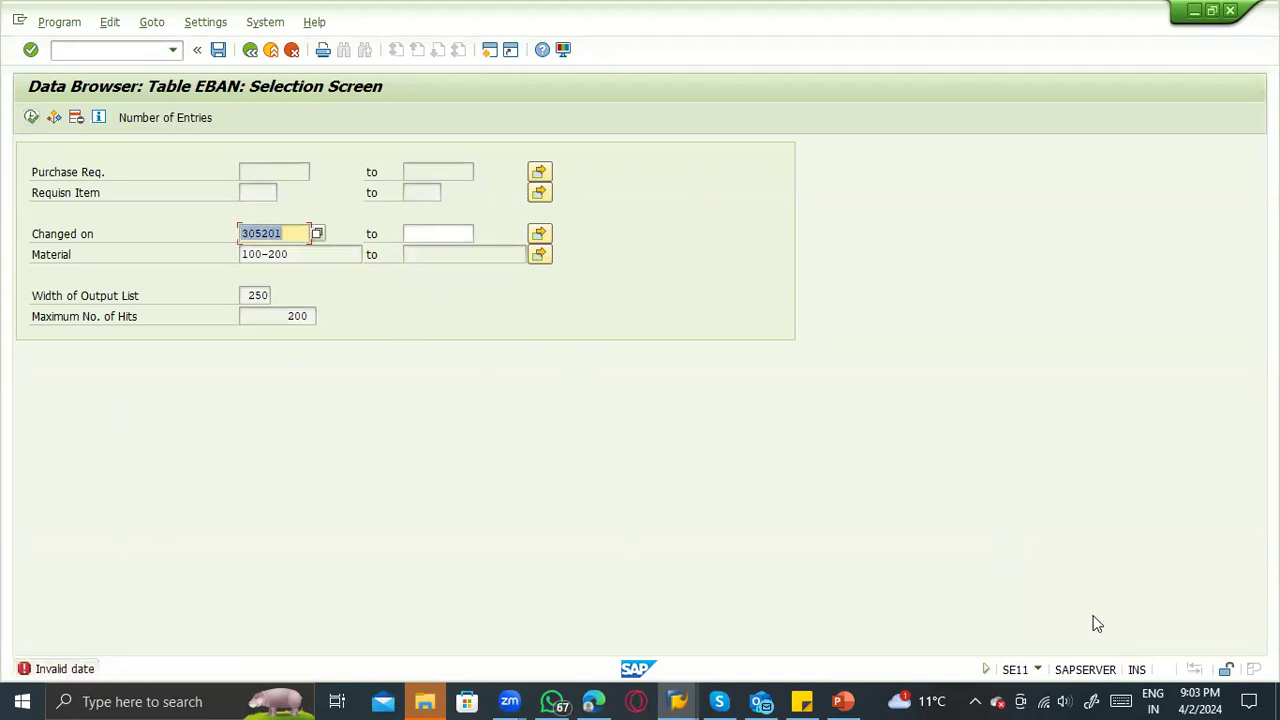
# Recheck the user in the system information, clear the Changed on criterion and run the EBAN selection for material 100-200.
pyautogui.click(1038, 668)
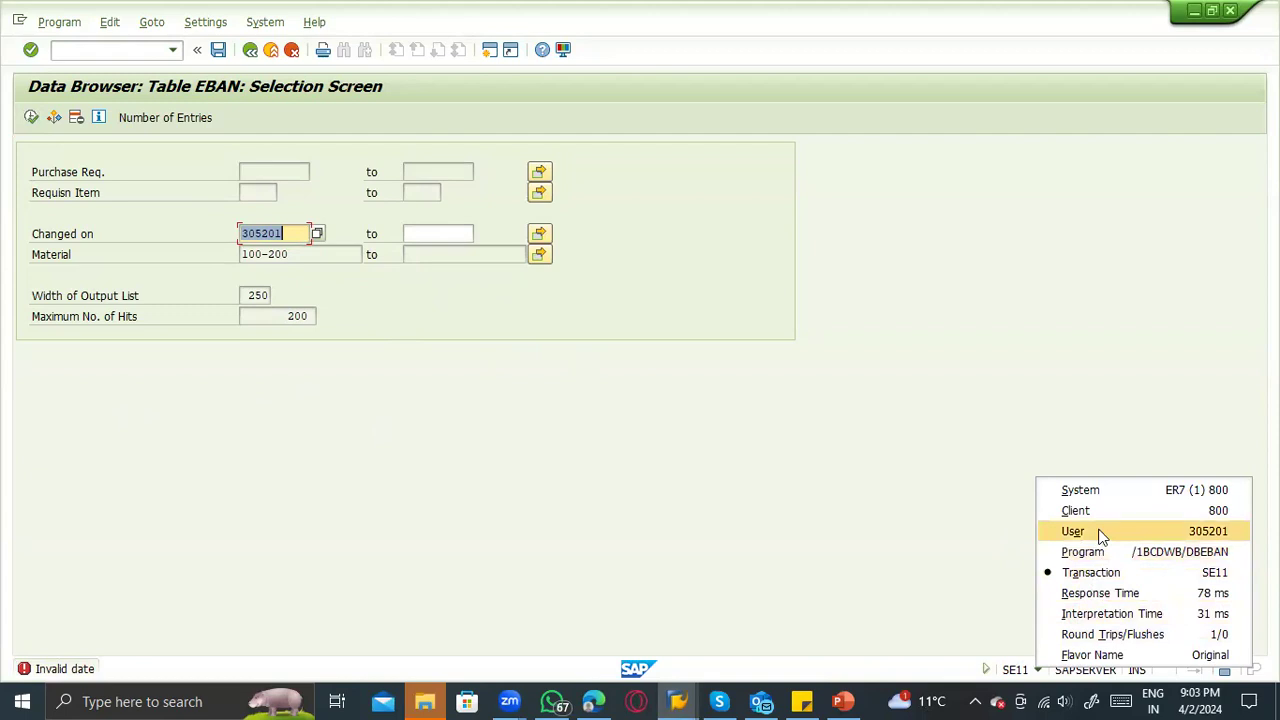
pyautogui.click(491, 442)
pyautogui.press('BackSpace')
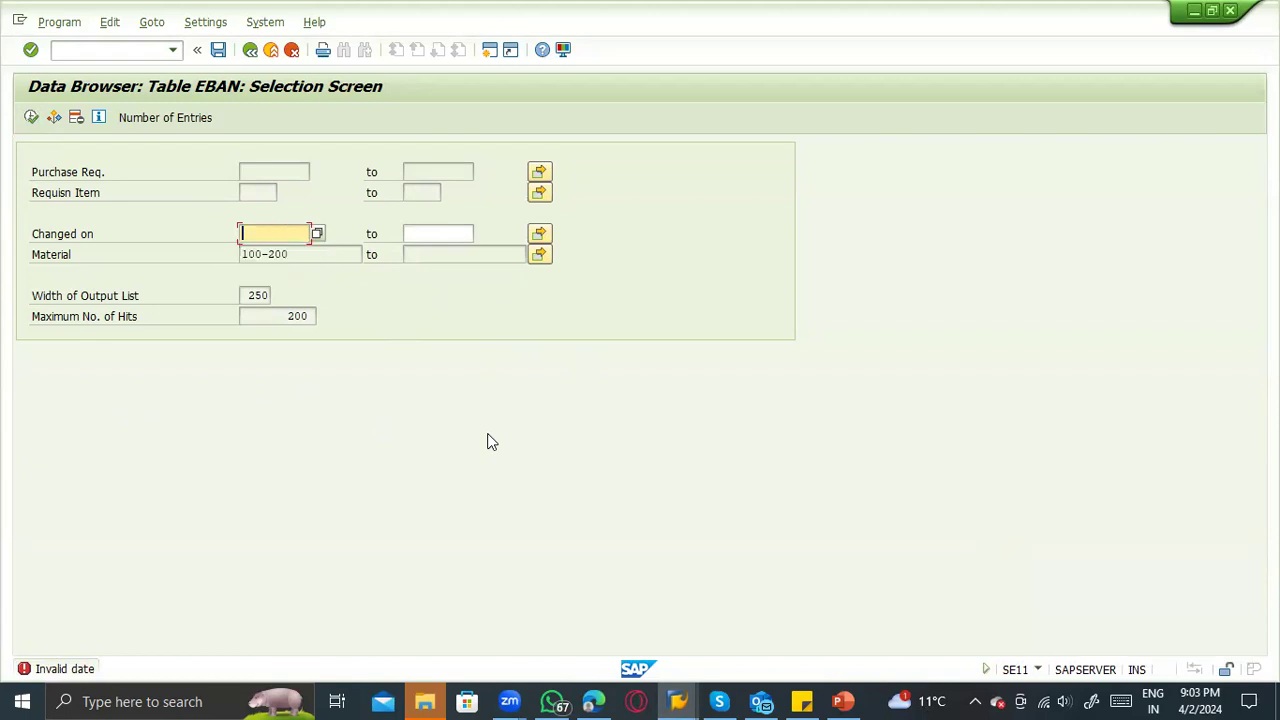
pyautogui.press('F8')
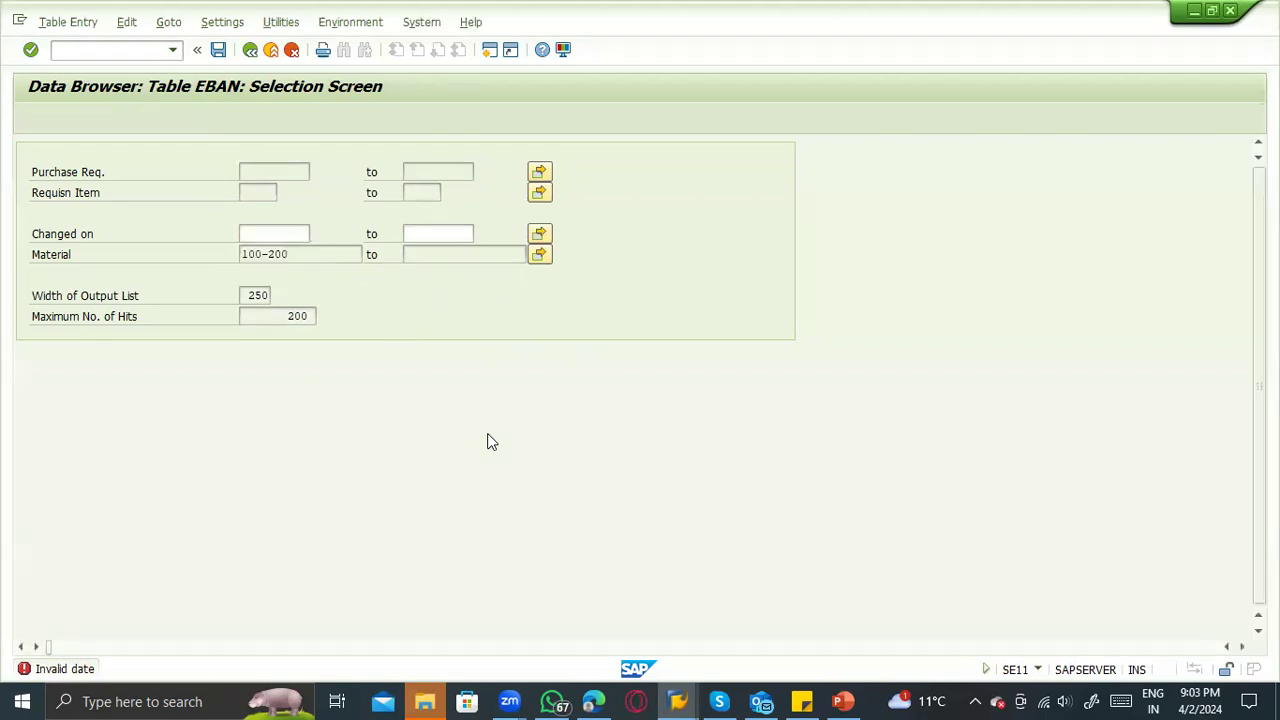
# Return to the EBAN selection screen and replace the Changed on field (ERDAT) with Created by (ERNAM) in the selection fields.
pyautogui.click(249, 50)
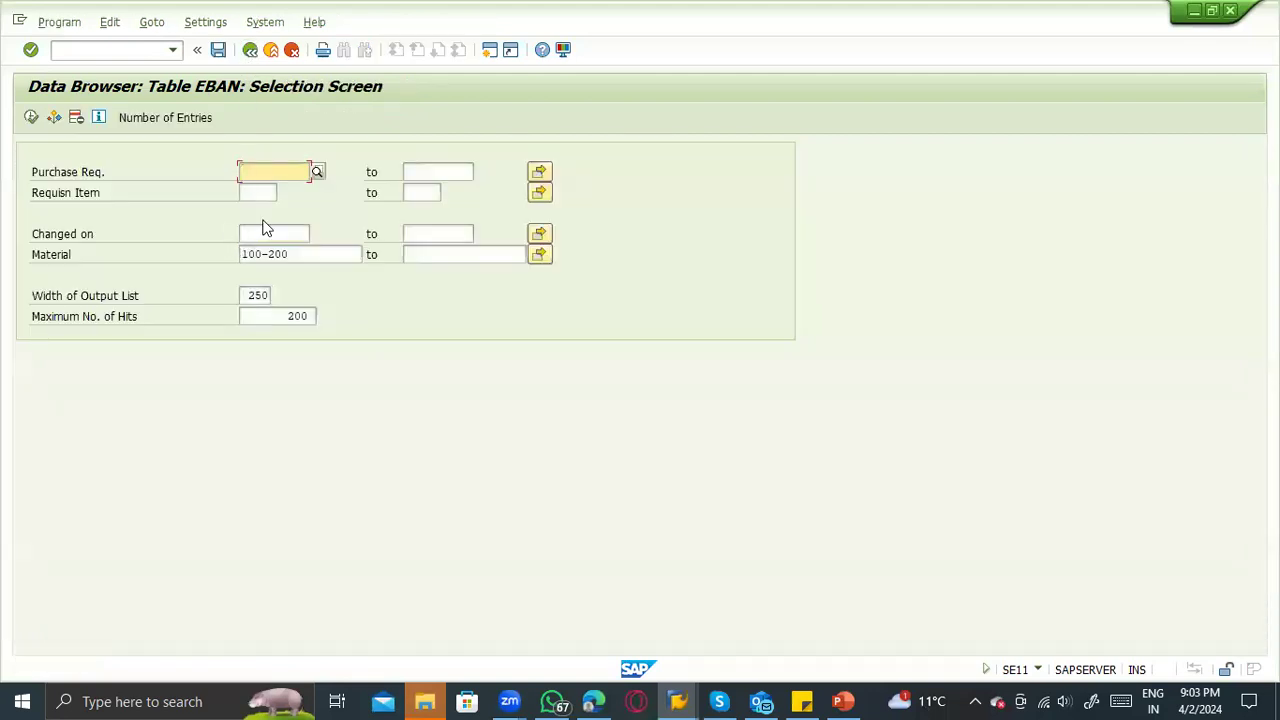
pyautogui.click(208, 22)
pyautogui.click(229, 86)
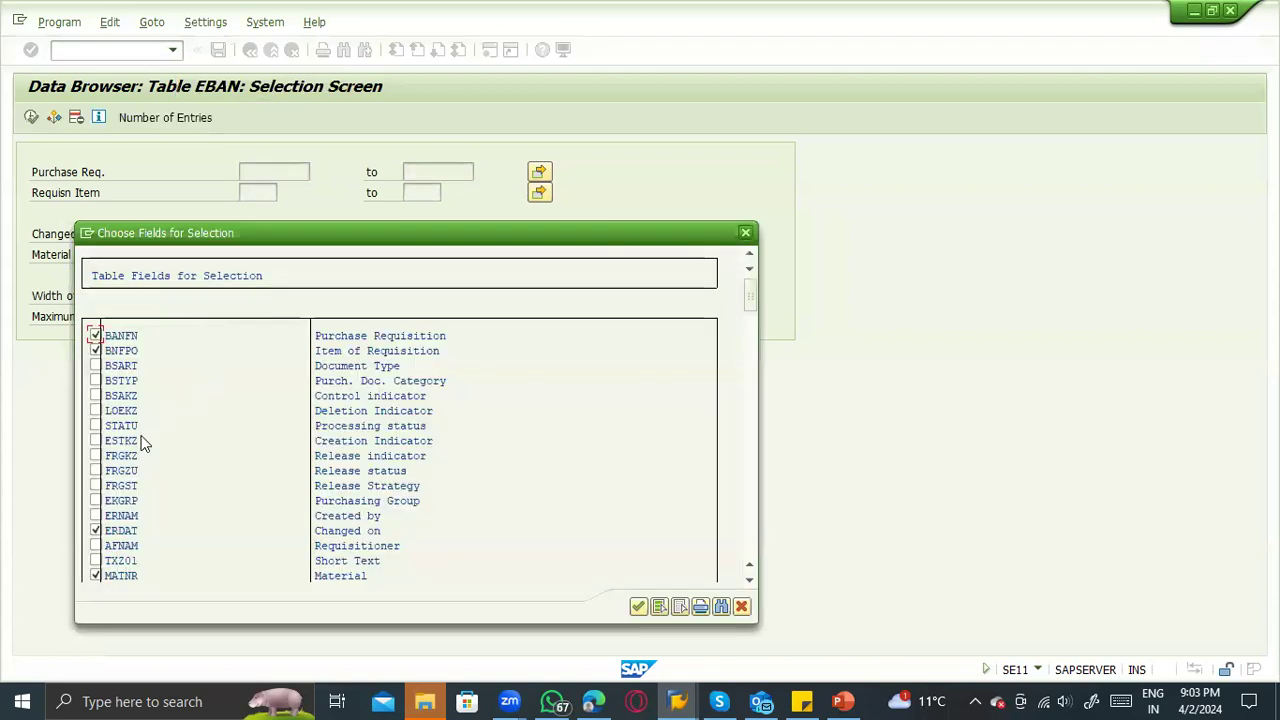
pyautogui.click(95, 530)
pyautogui.click(95, 515)
pyautogui.click(95, 529)
pyautogui.click(638, 606)
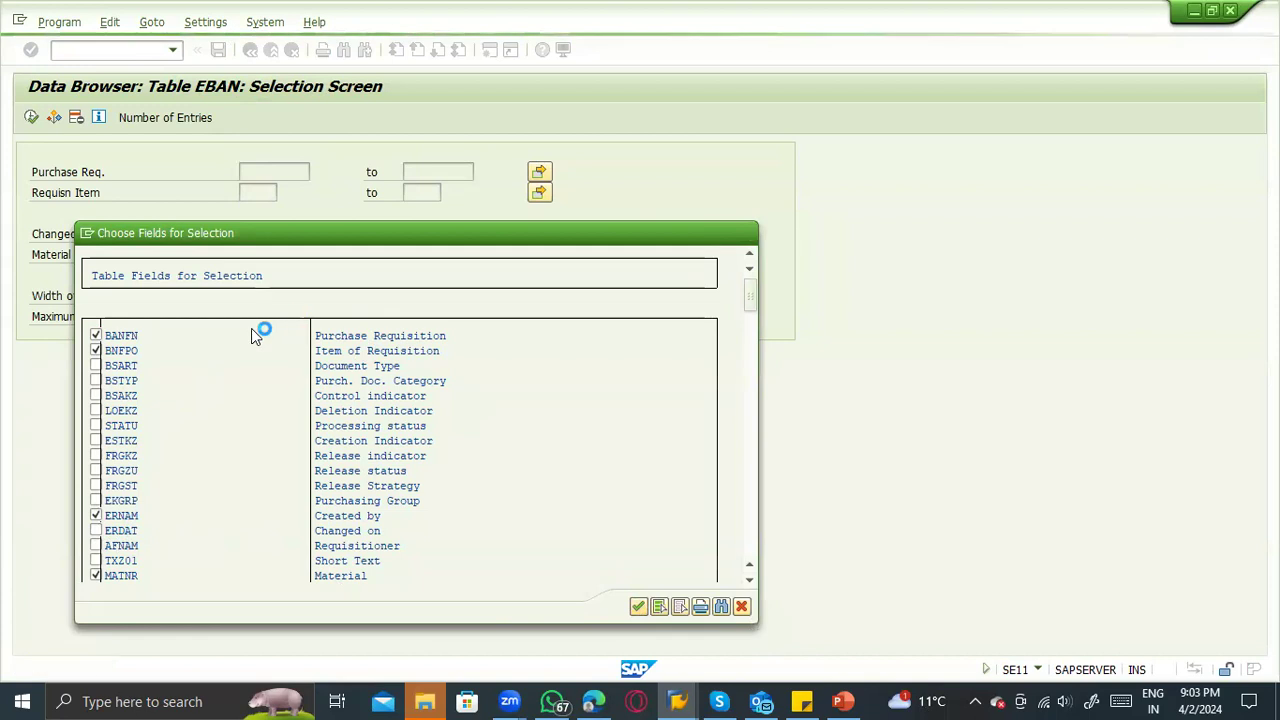
# Run the EBAN selection with the logged-on user's ID as the Created by criterion and no material.
pyautogui.click(267, 233)
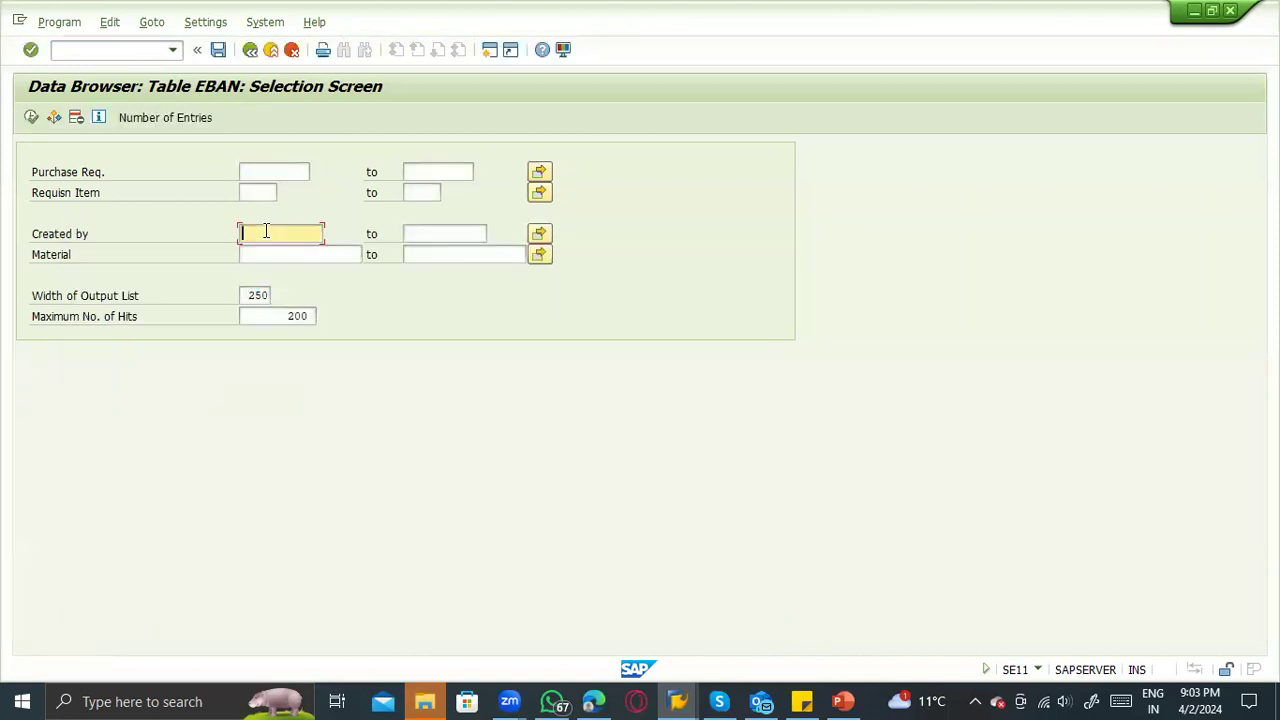
pyautogui.click(268, 250)
pyautogui.click(268, 254)
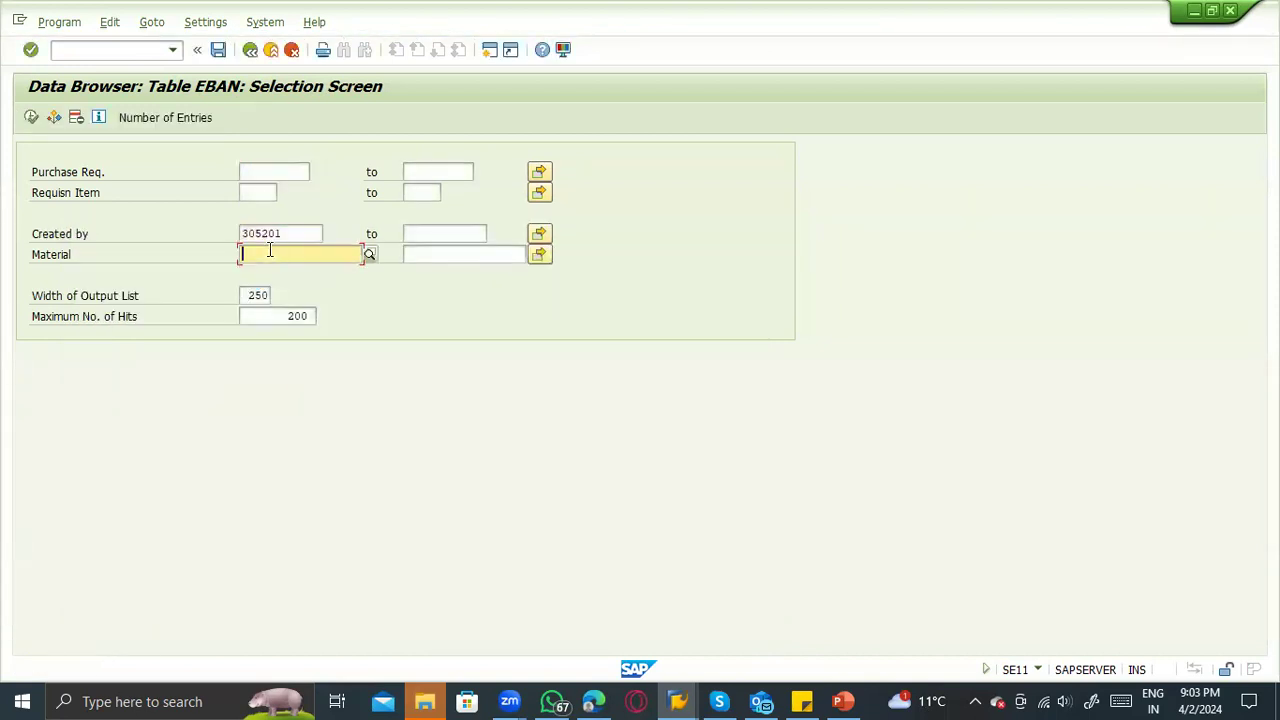
pyautogui.click(280, 274)
pyautogui.click(31, 117)
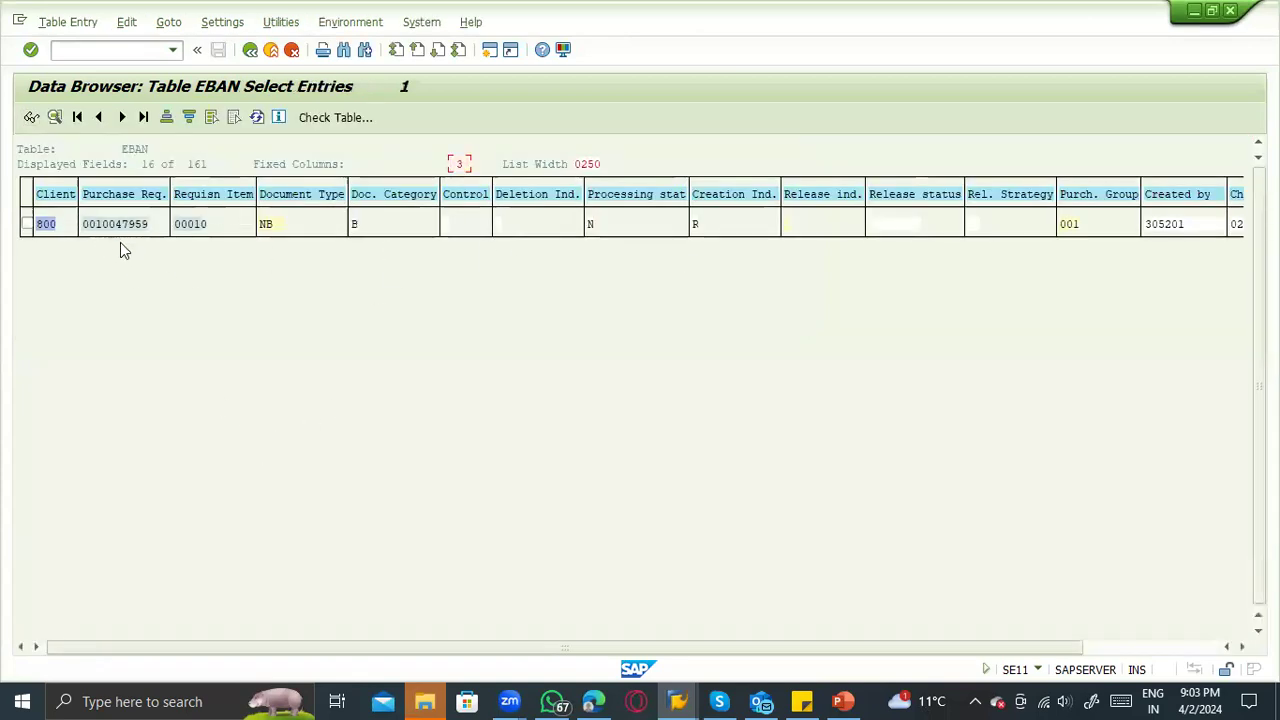
# Examine the EBAN entry's columns from requisition item and document type through to short text and material, and return to the table's field list.
pyautogui.click(190, 225)
pyautogui.click(270, 225)
pyautogui.click(366, 230)
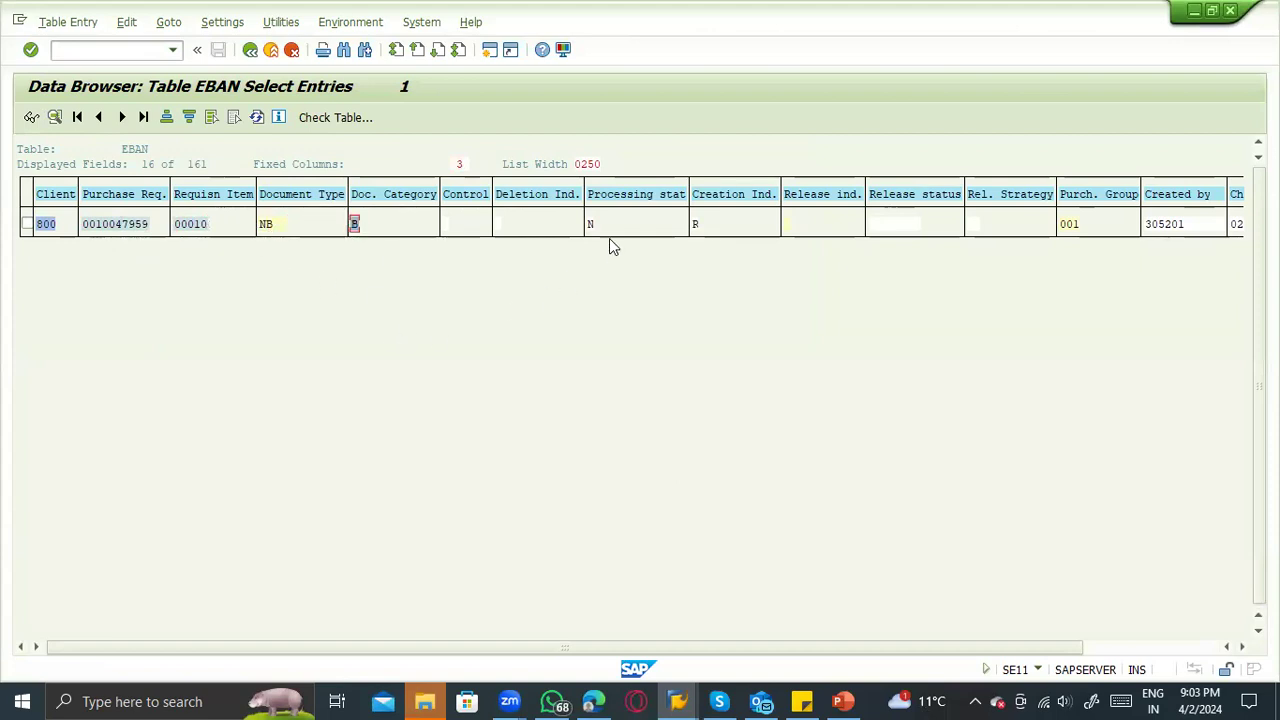
pyautogui.click(1068, 225)
pyautogui.click(1200, 225)
pyautogui.click(1105, 648)
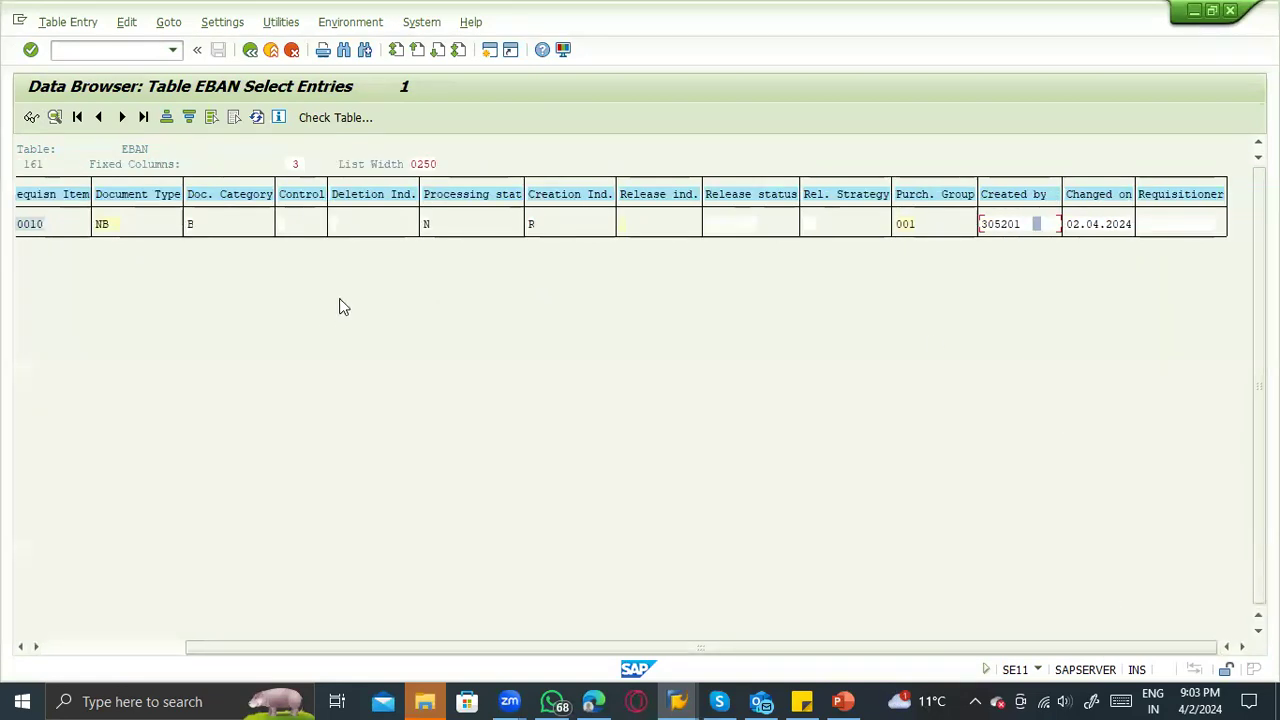
pyautogui.click(120, 118)
pyautogui.click(120, 118)
pyautogui.click(120, 118)
pyautogui.click(120, 118)
pyautogui.click(120, 118)
pyautogui.click(120, 118)
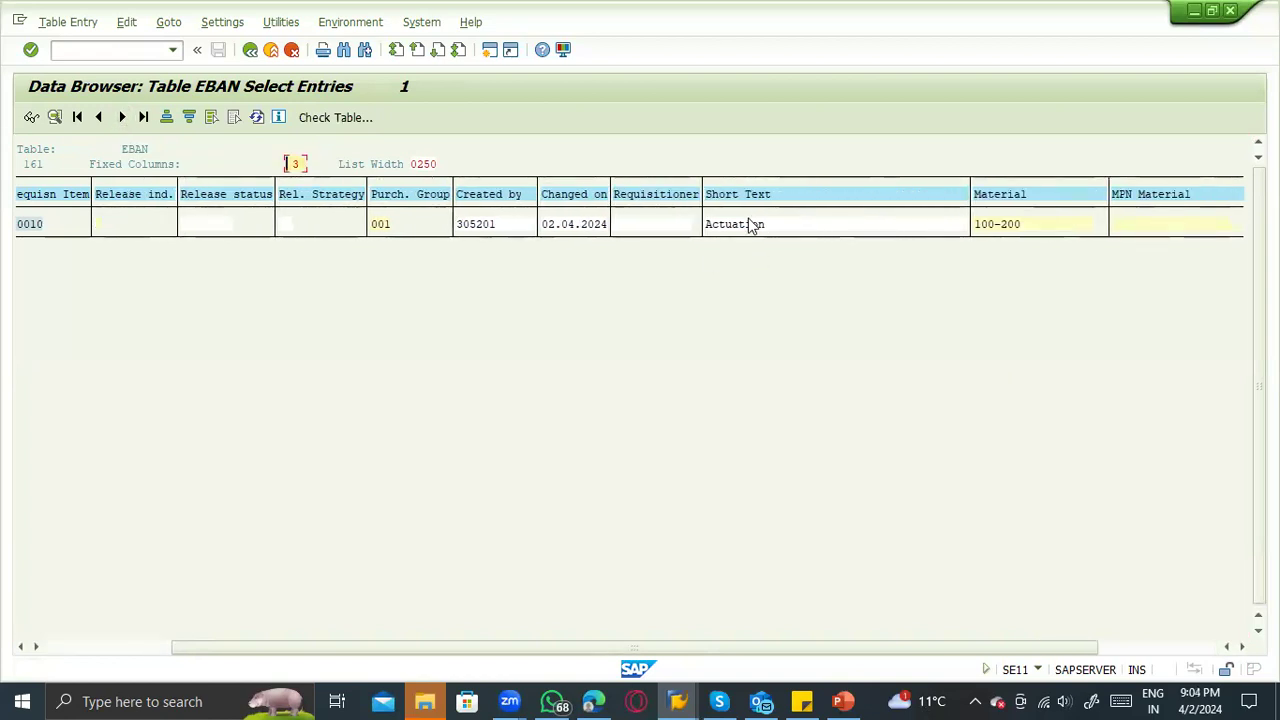
pyautogui.click(257, 52)
pyautogui.click(252, 50)
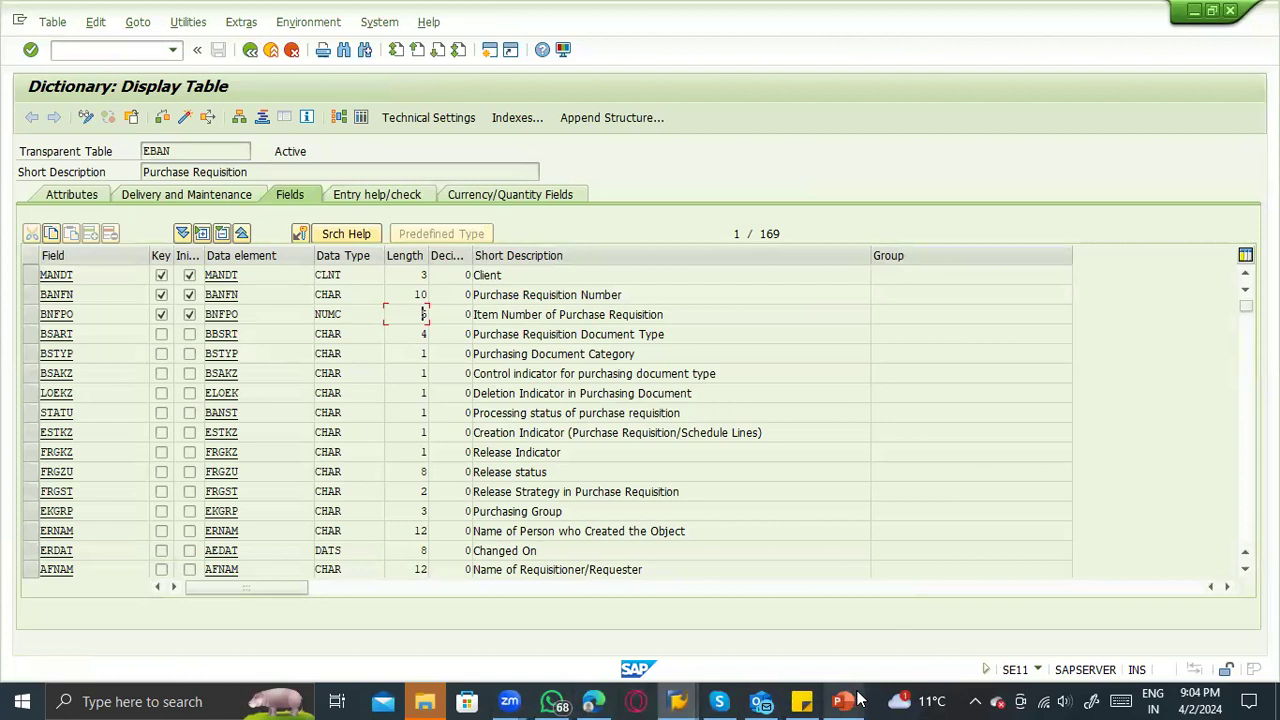
# Switch to PowerPoint and review the EBAN table notes on slide 3 and the Procurement to Pay Cycle diagram on slide 1.
pyautogui.click(800, 700)
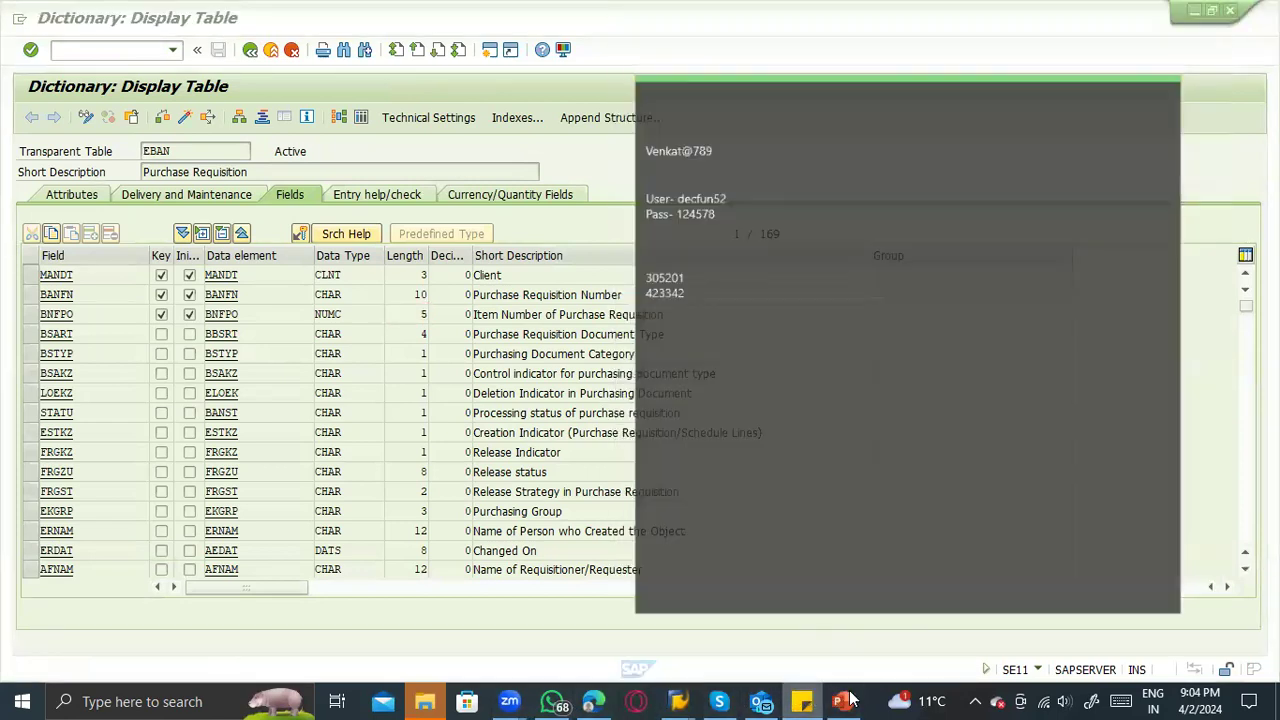
pyautogui.click(843, 701)
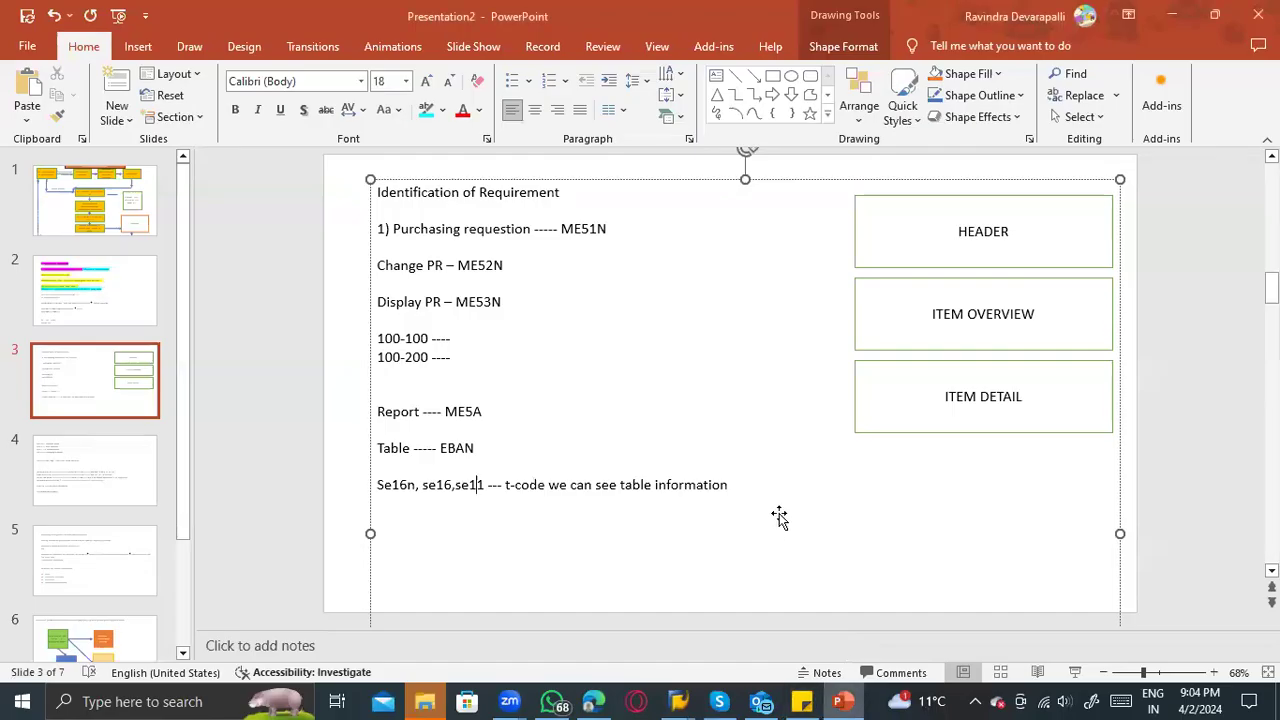
pyautogui.moveTo(480, 448); pyautogui.dragTo(374, 446)
pyautogui.click(712, 521)
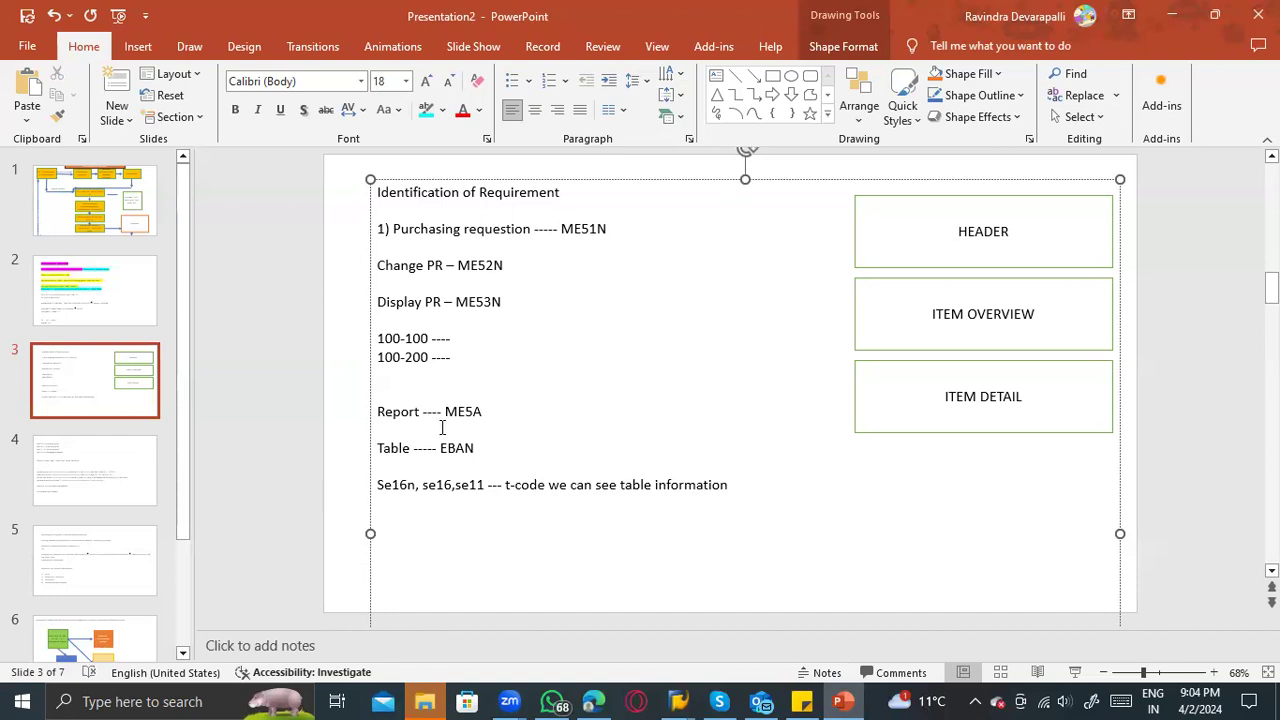
pyautogui.click(83, 220)
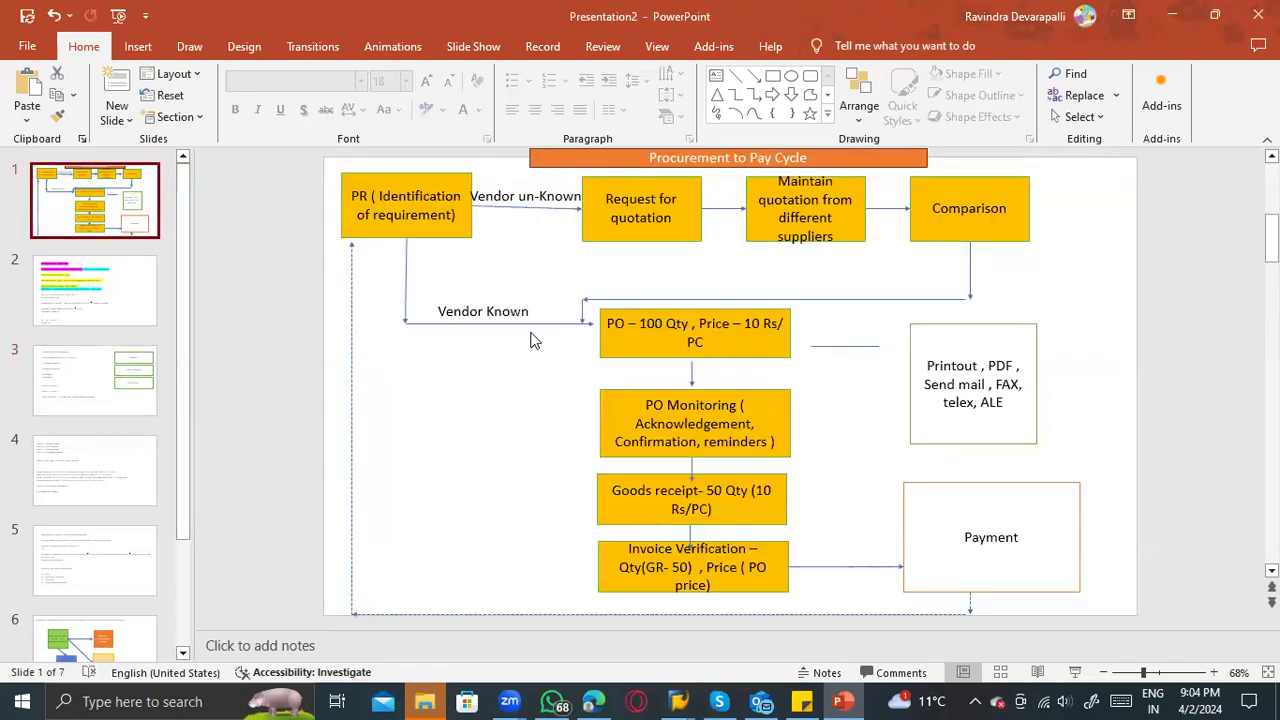
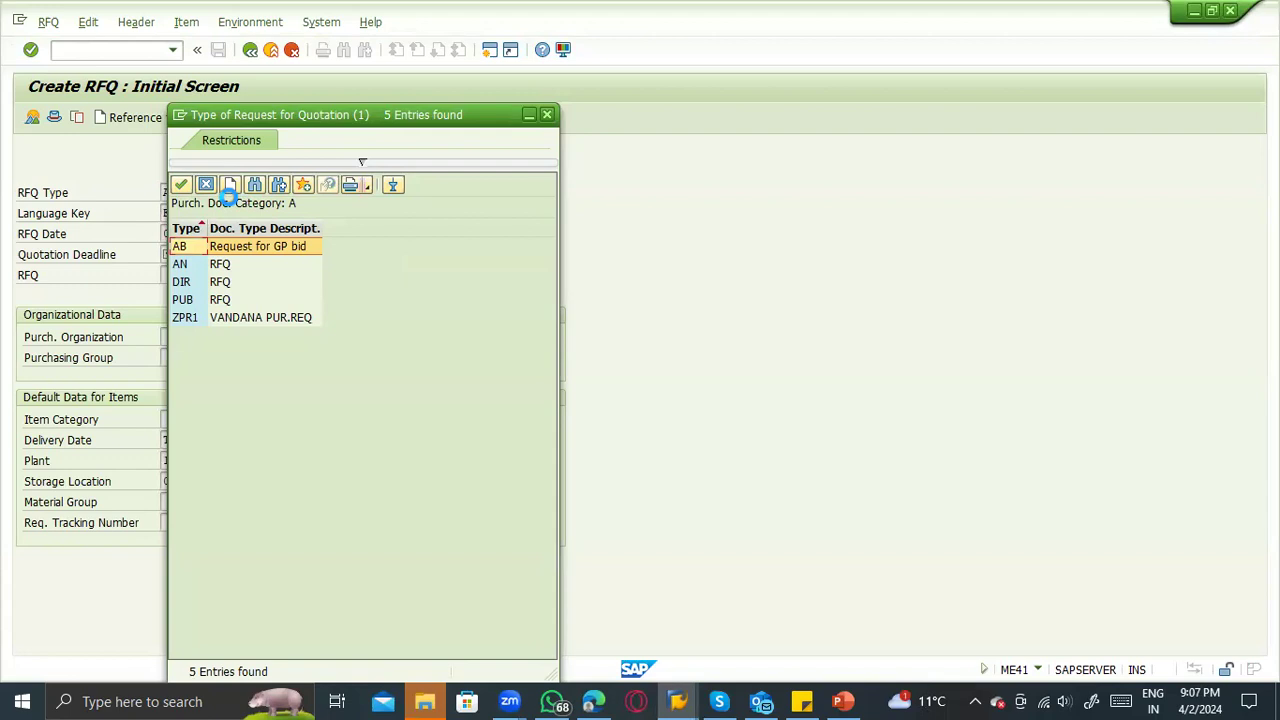
# Look through the available RFQ types, close the list without choosing, and check the RFQ type, language key, RFQ date and system information.
pyautogui.click(220, 282)
pyautogui.click(239, 249)
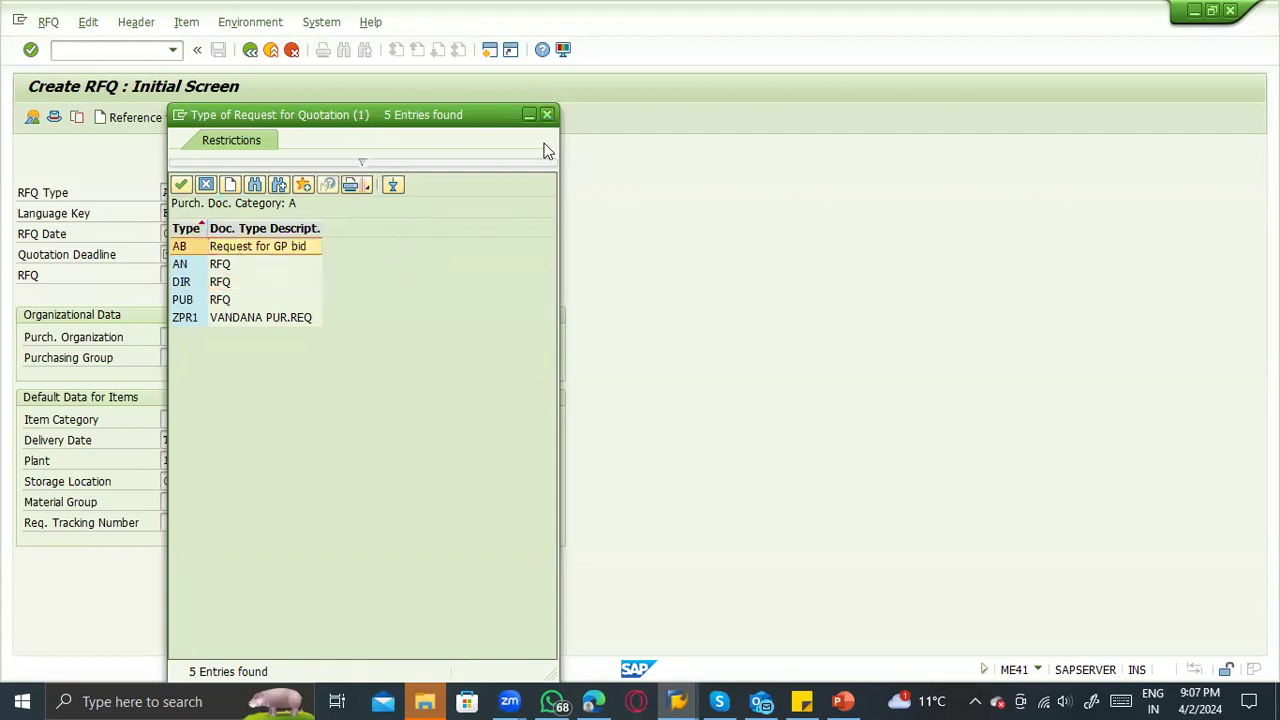
pyautogui.click(547, 114)
pyautogui.click(176, 192)
pyautogui.click(173, 214)
pyautogui.click(179, 234)
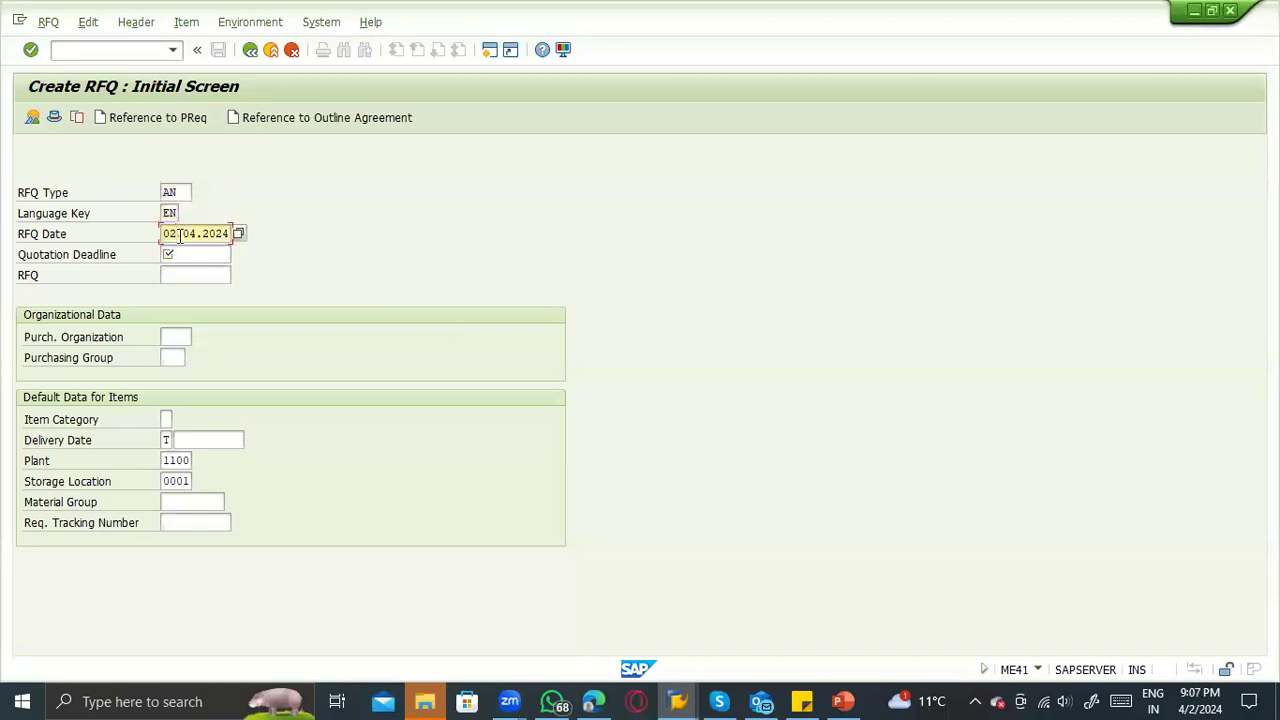
pyautogui.click(1039, 668)
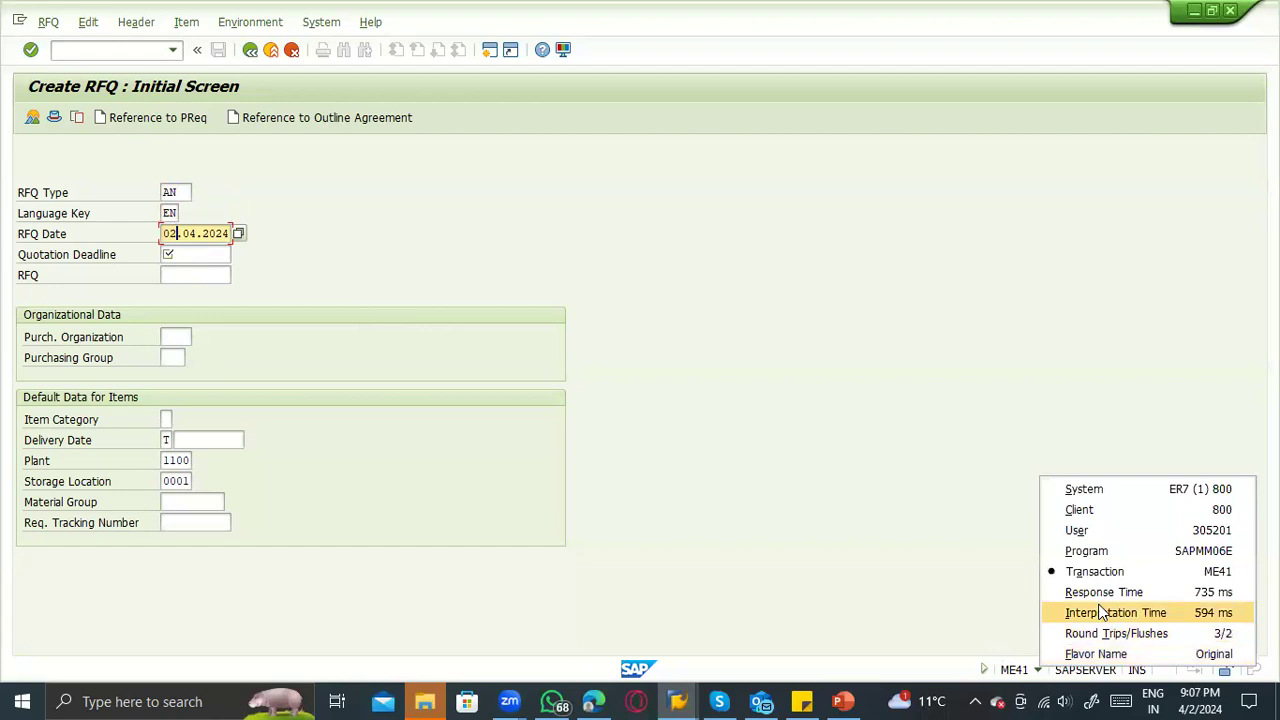
pyautogui.click(366, 291)
# Consult the system calendar and set the RFQ's Quotation Deadline to 04.04.2024.
pyautogui.click(194, 252)
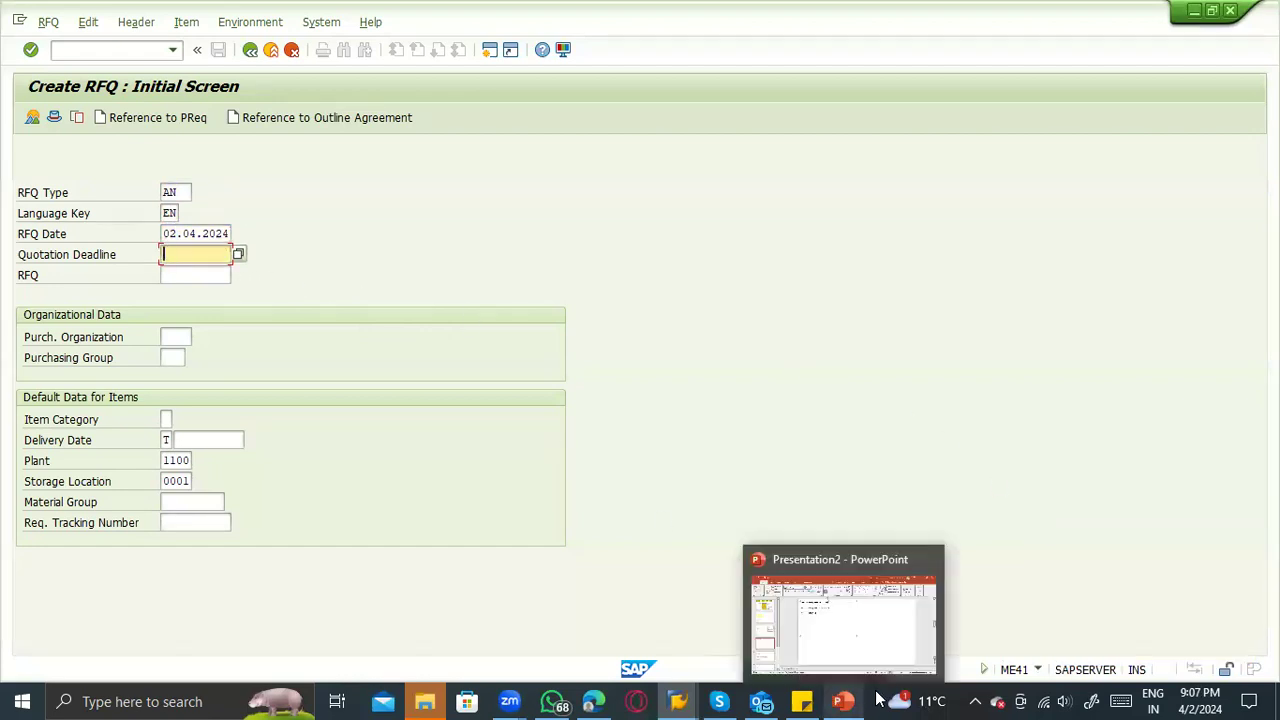
pyautogui.click(1187, 697)
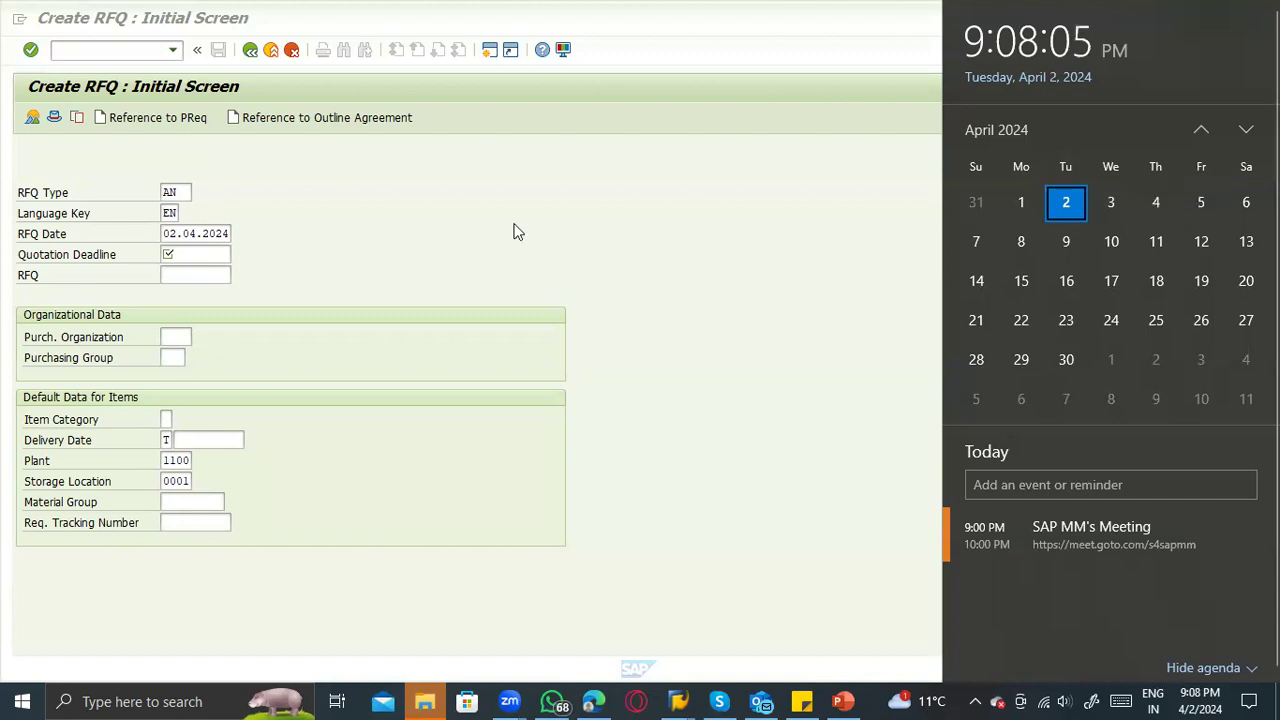
pyautogui.click(212, 252)
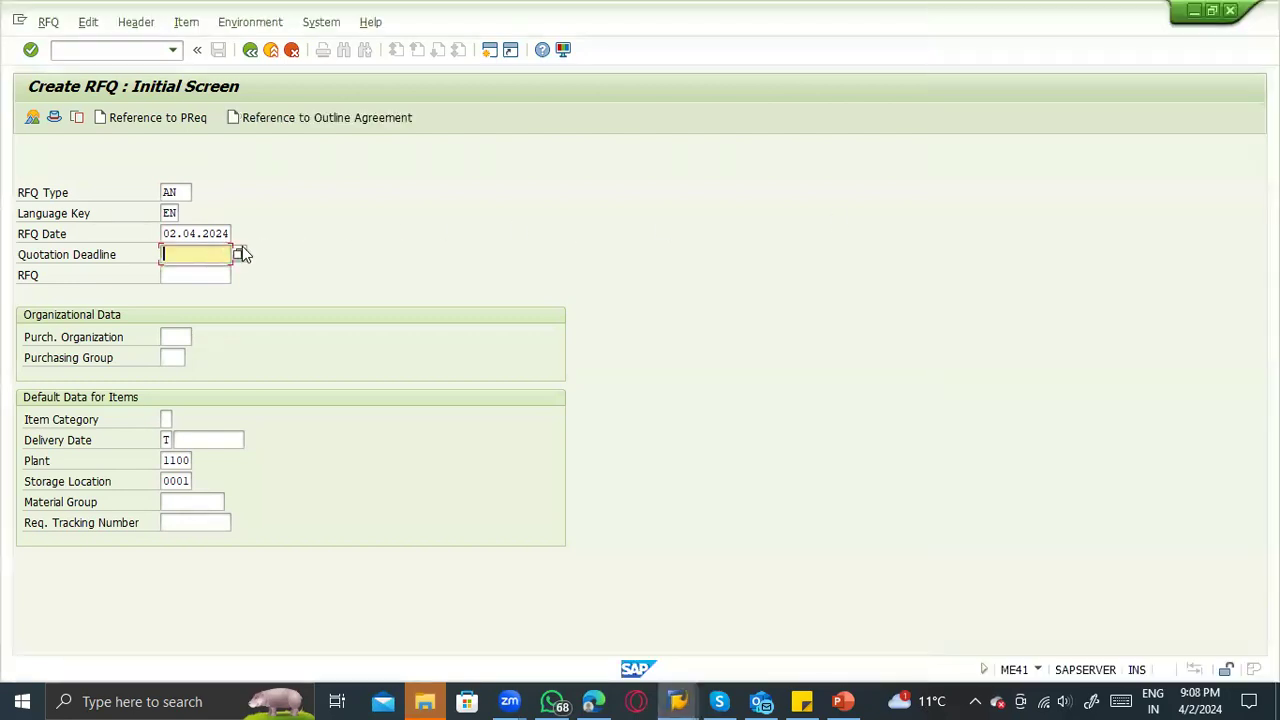
pyautogui.click(240, 253)
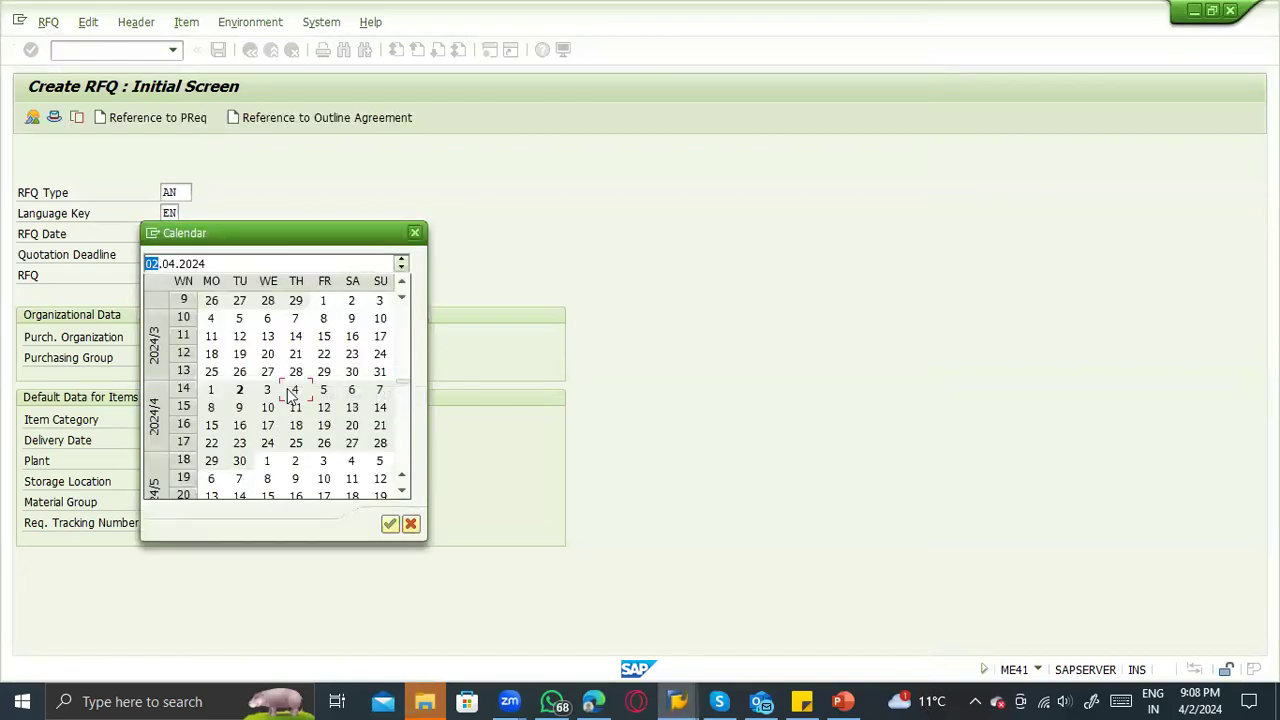
pyautogui.doubleClick(287, 390)
pyautogui.click(179, 255)
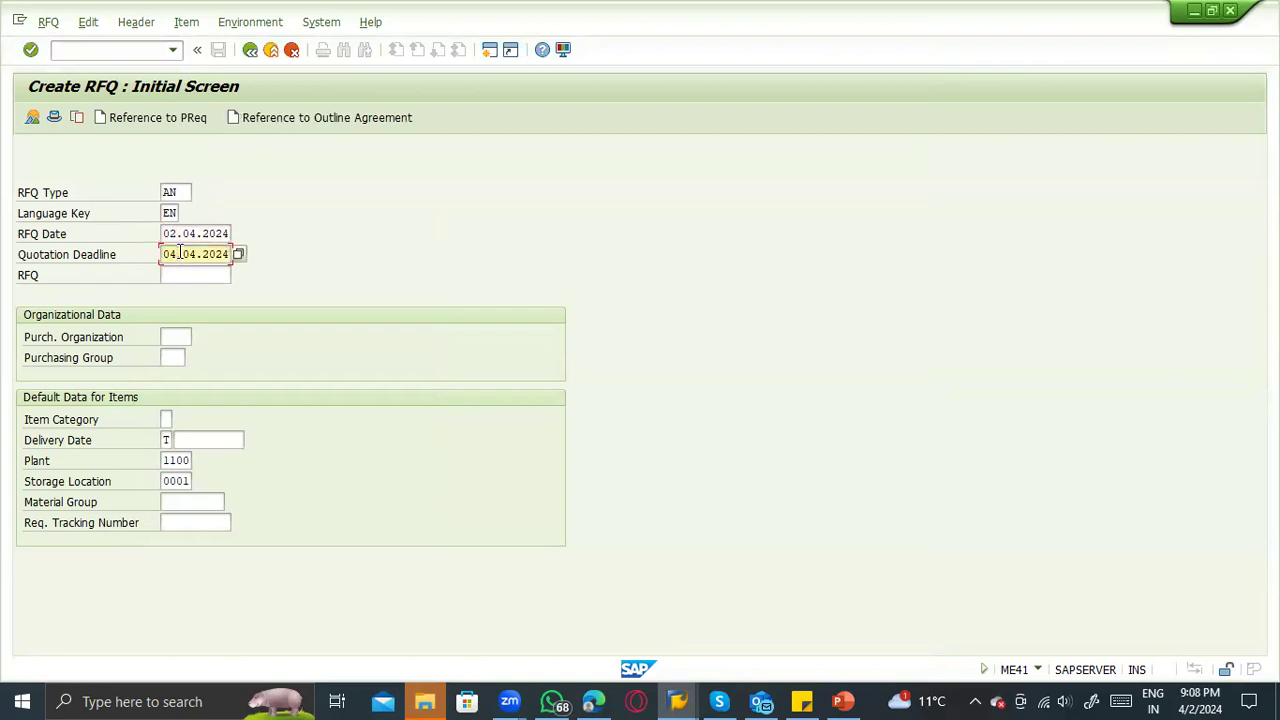
# Set the RFQ's purchasing organization to 1000 and its purchasing group to 000.
pyautogui.click(187, 337)
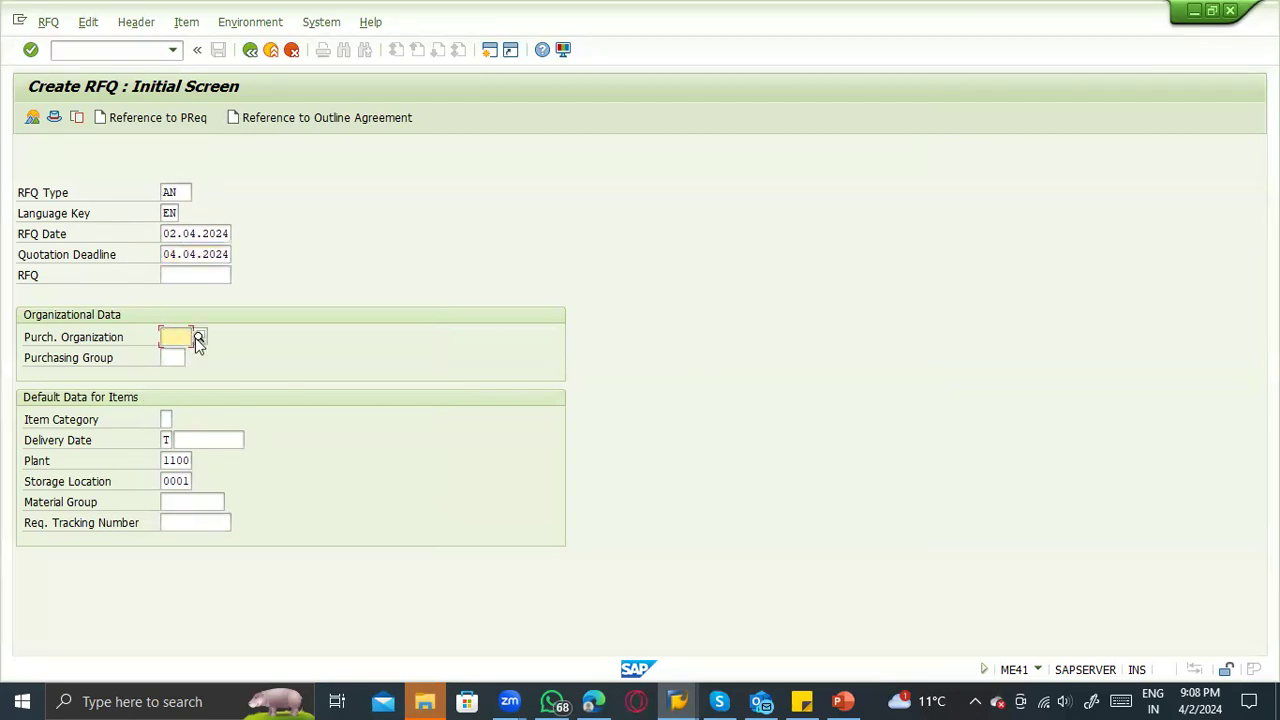
pyautogui.write('1000')
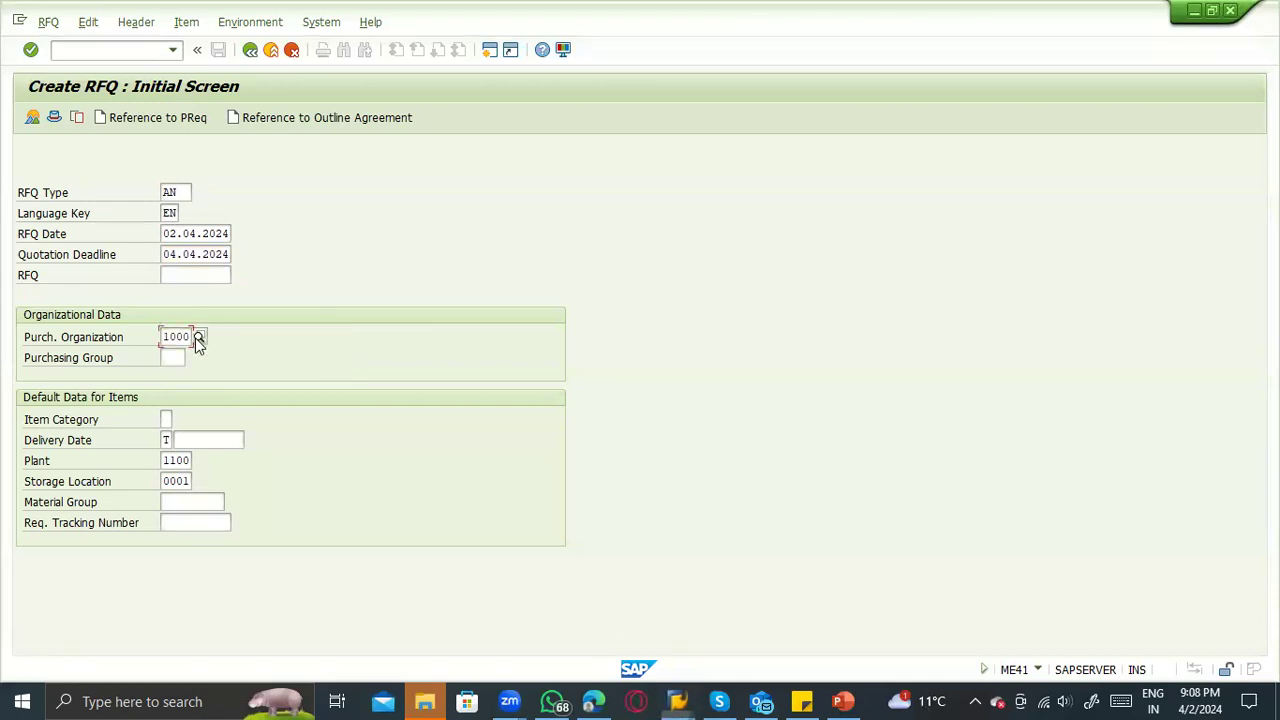
pyautogui.press('Tab')
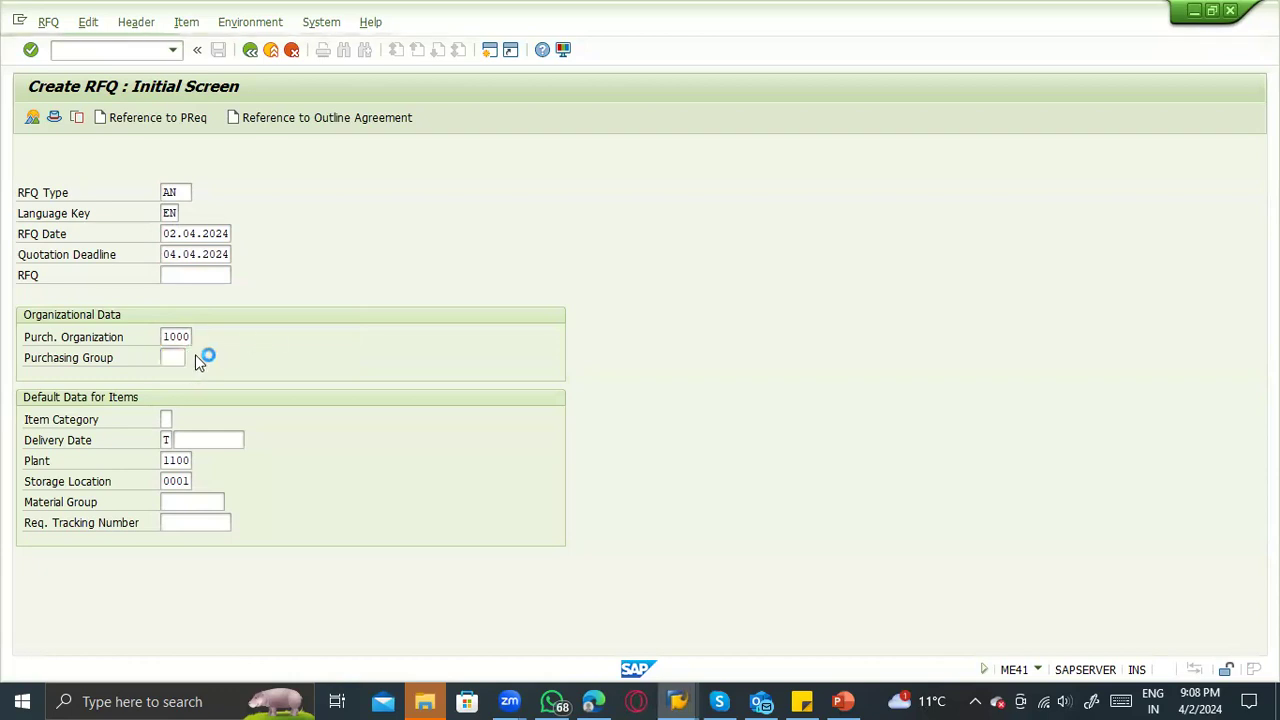
pyautogui.click(197, 356)
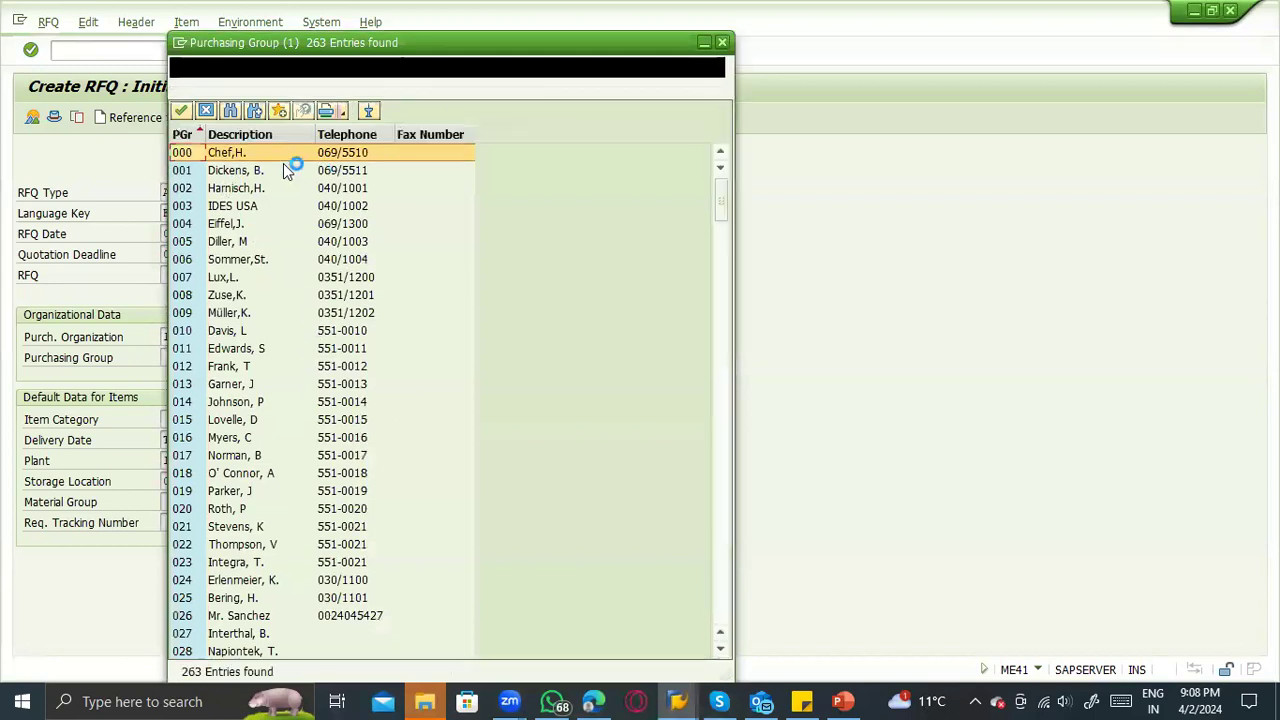
pyautogui.doubleClick(251, 152)
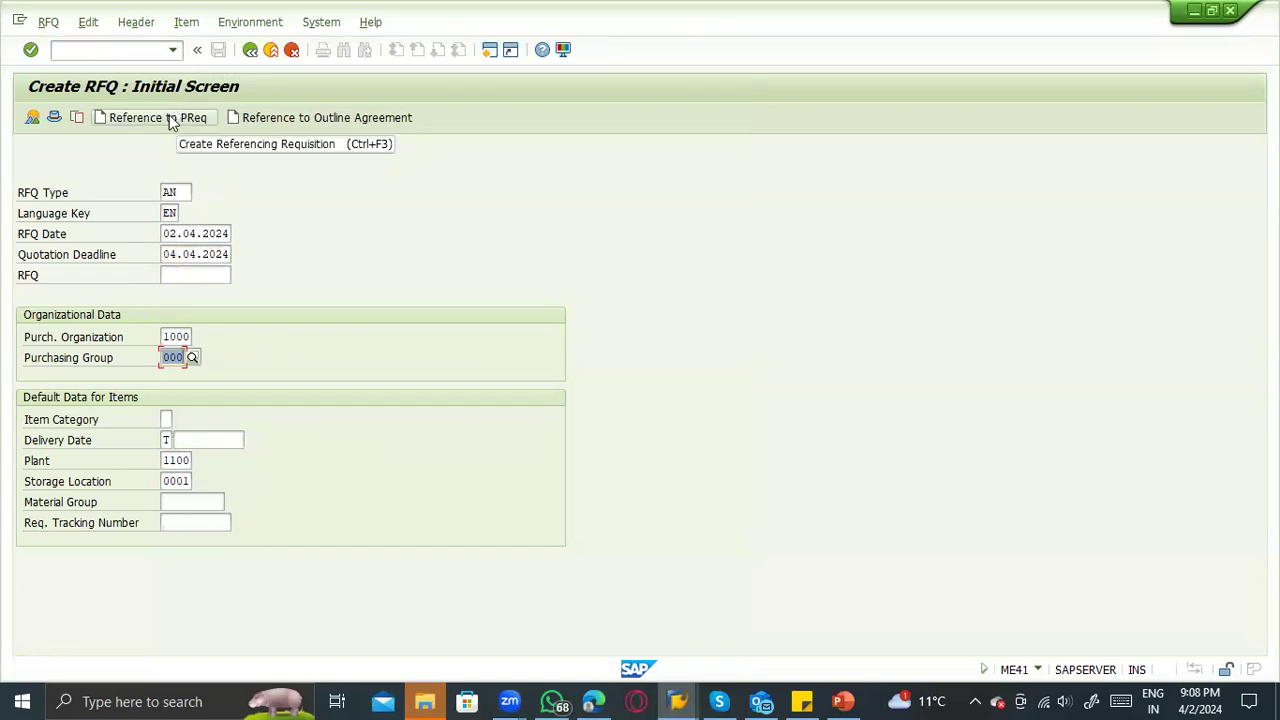
# Try to create the RFQ with reference to the proposed purchase requisition, clearing the purchasing group restriction, and look through the resulting page.
pyautogui.click(172, 119)
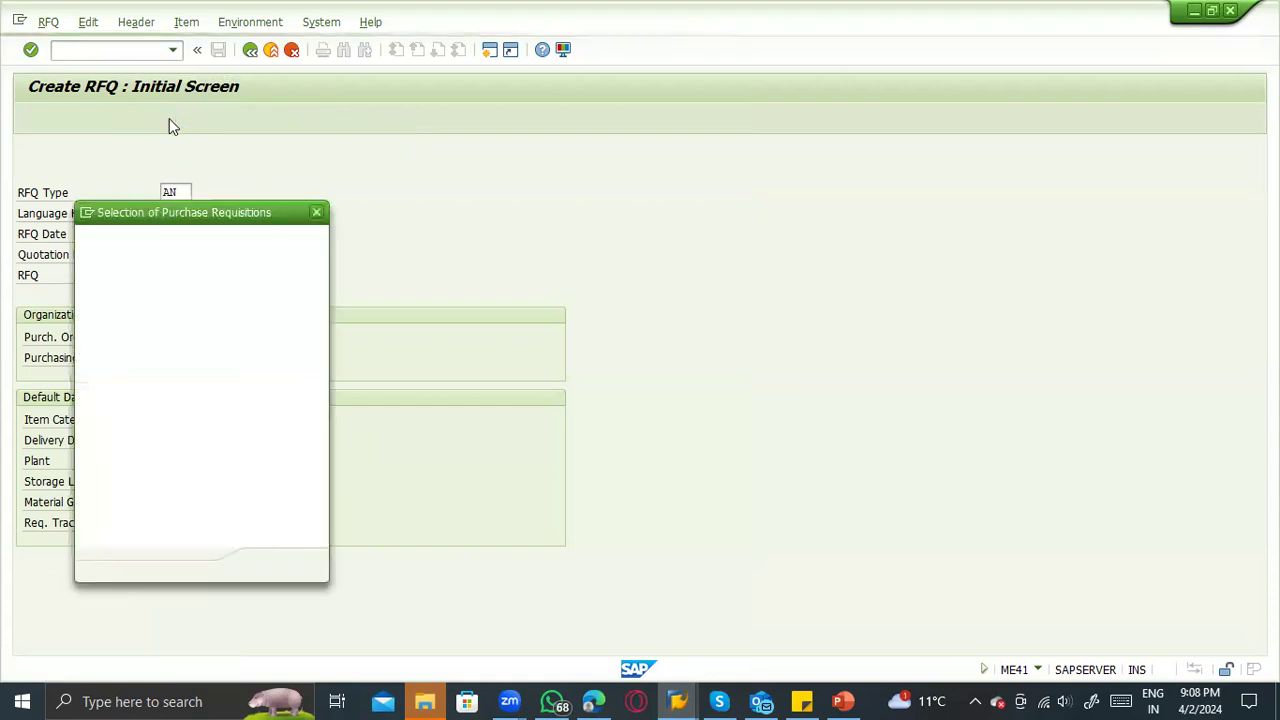
pyautogui.click(233, 244)
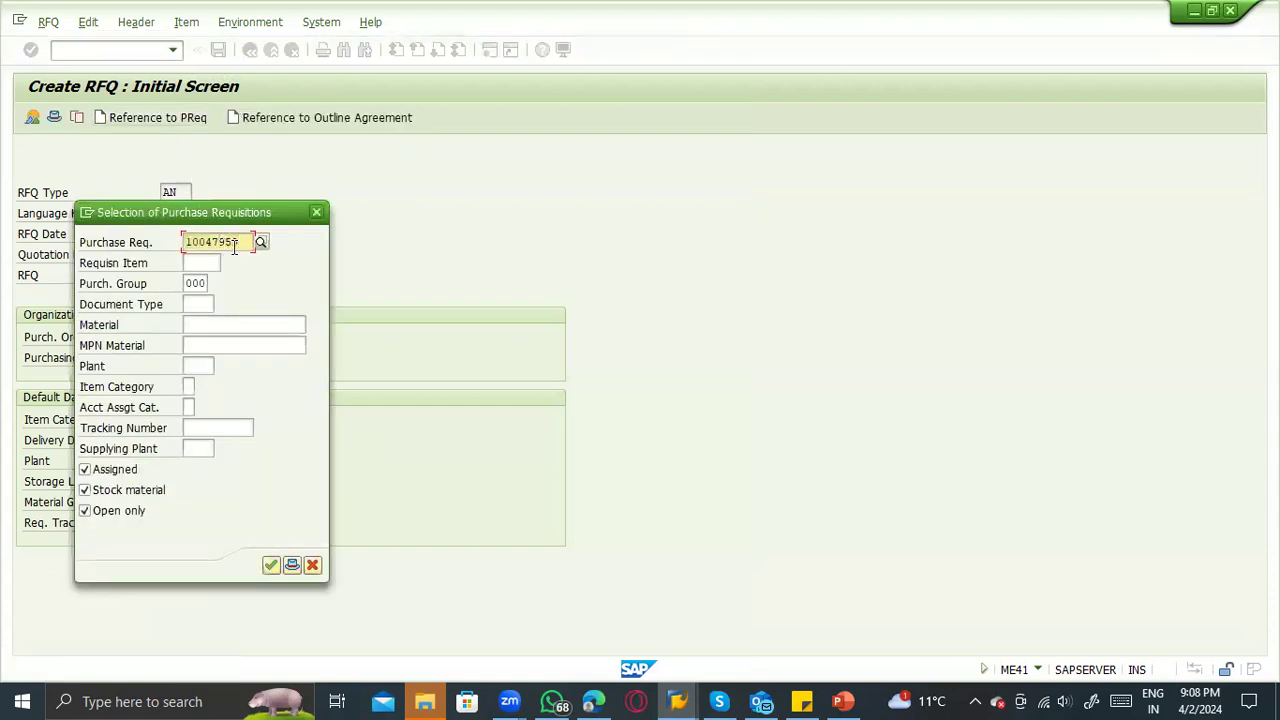
pyautogui.moveTo(238, 240); pyautogui.dragTo(169, 243)
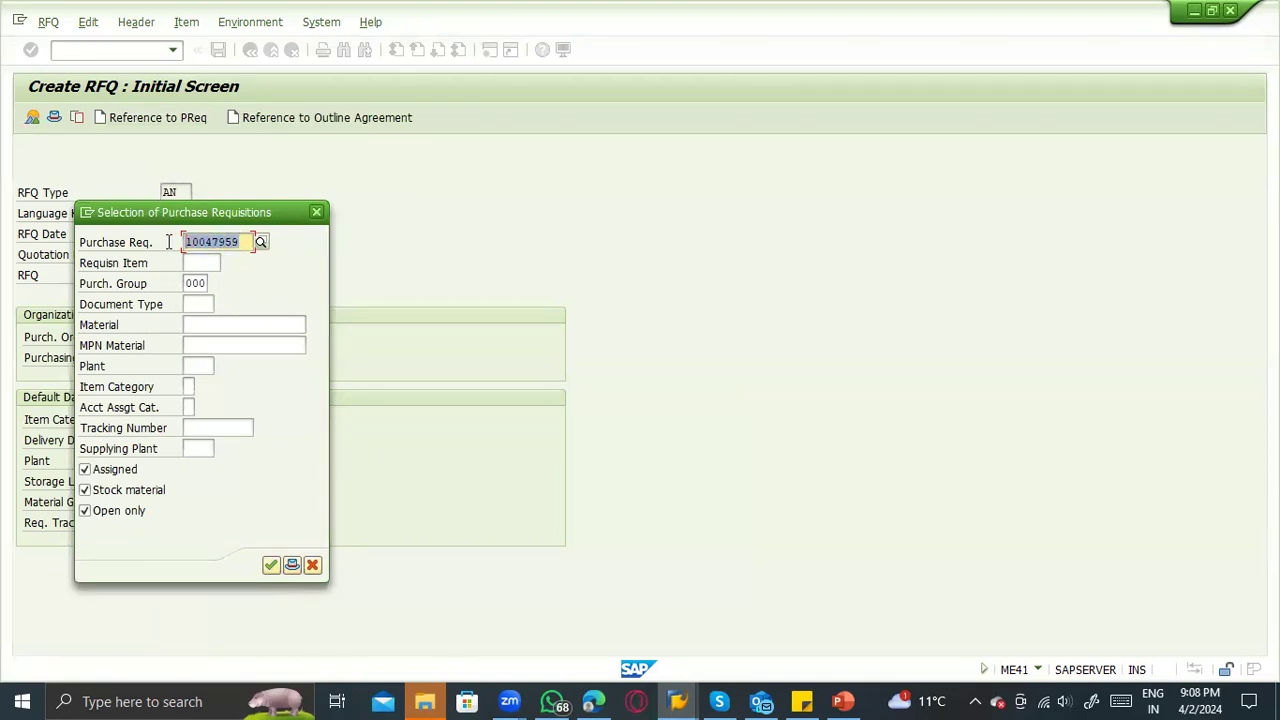
pyautogui.click(187, 283)
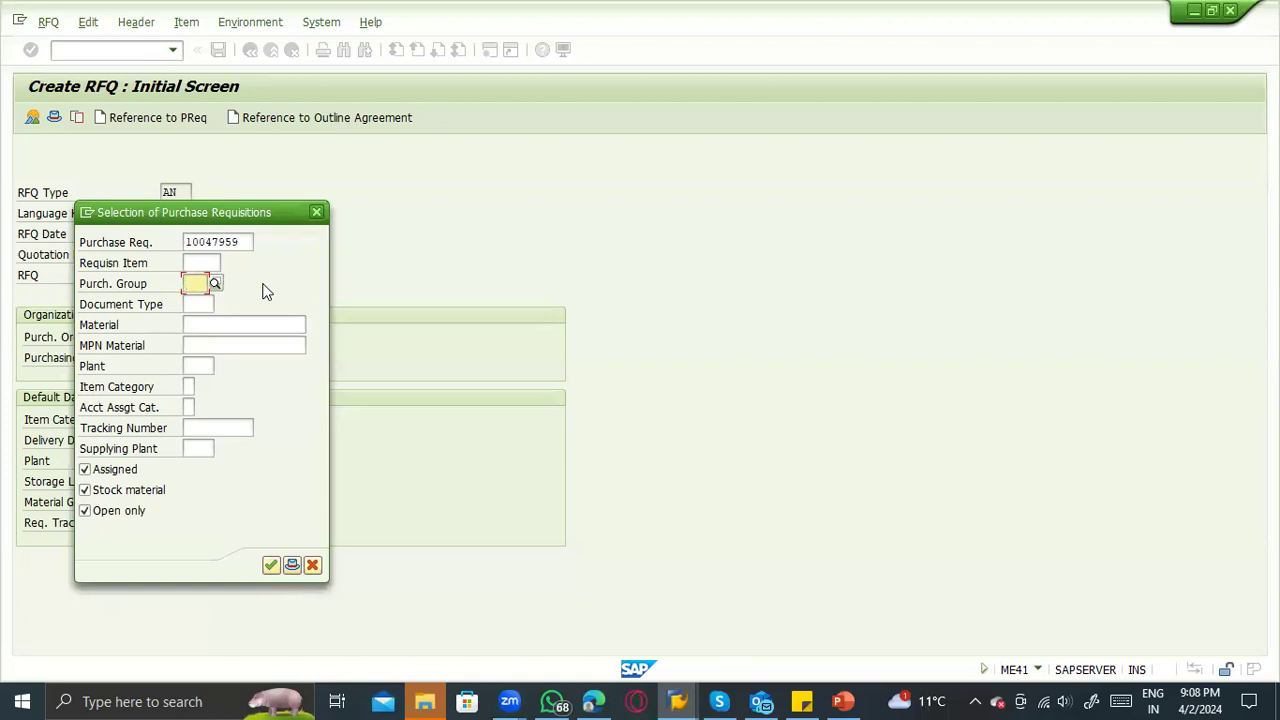
pyautogui.click(208, 262)
pyautogui.click(270, 565)
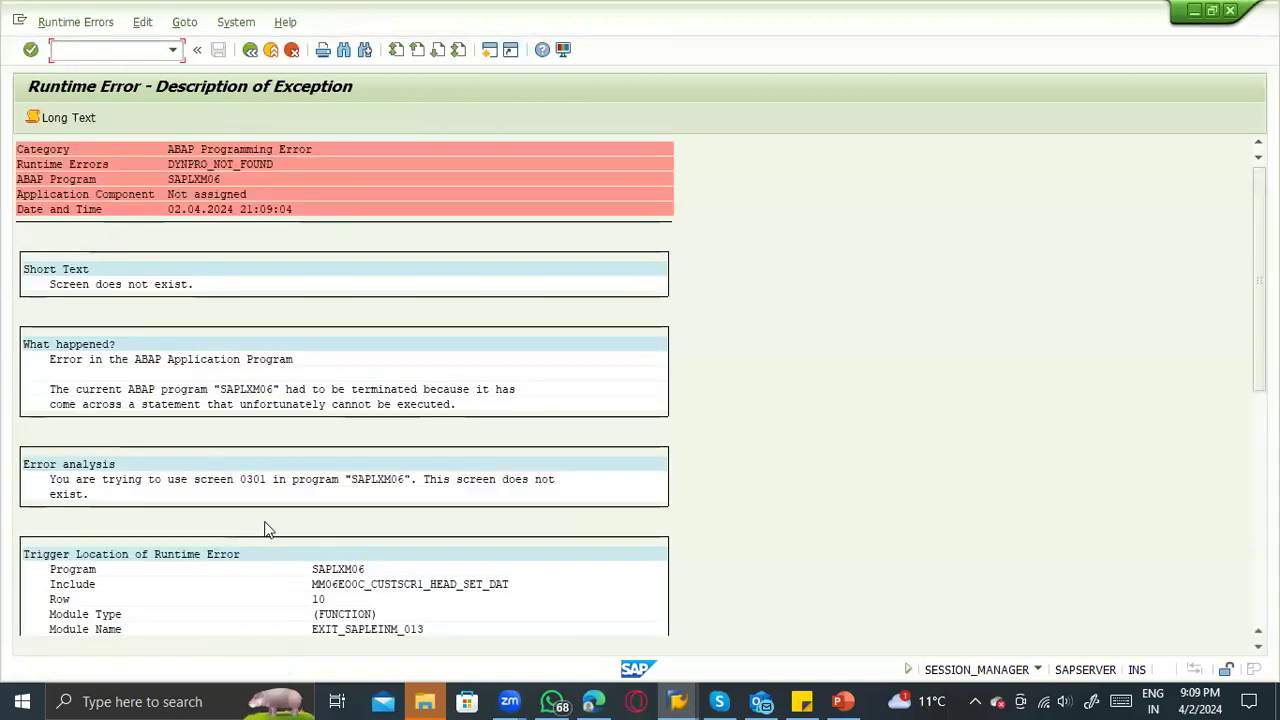
pyautogui.scroll(-5, 600, 347)
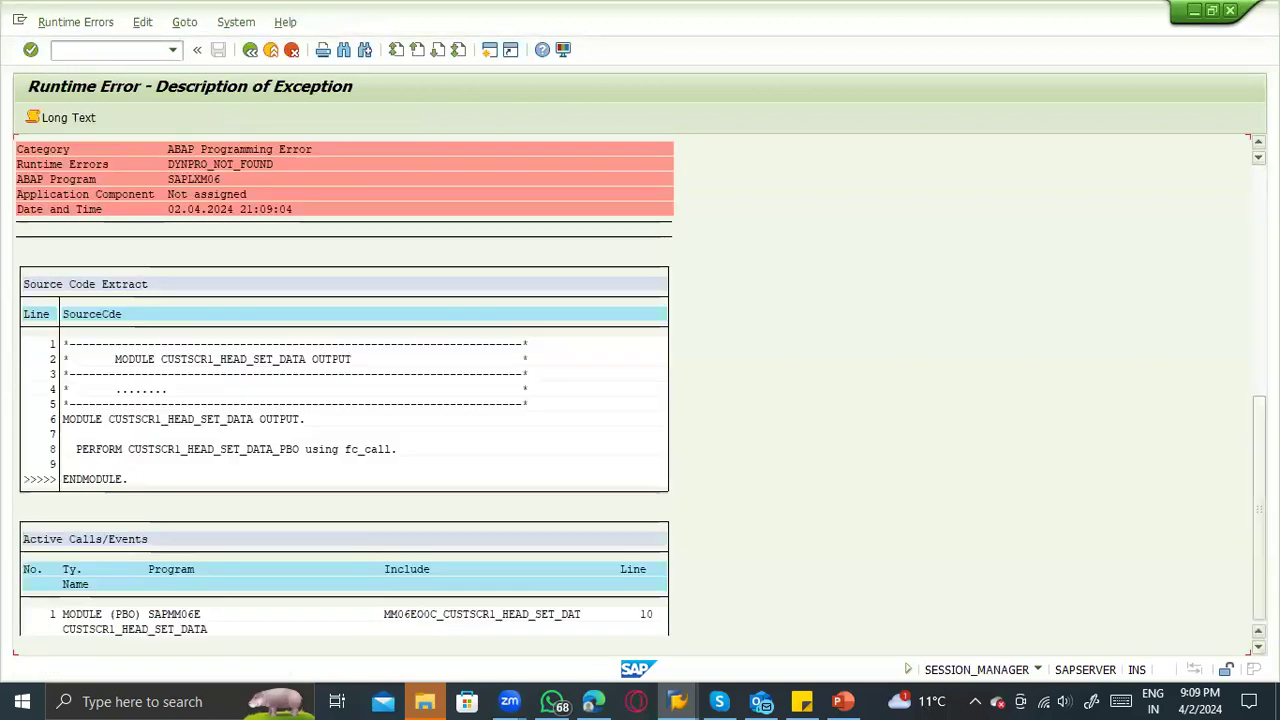
pyautogui.scroll(-1, 640, 380)
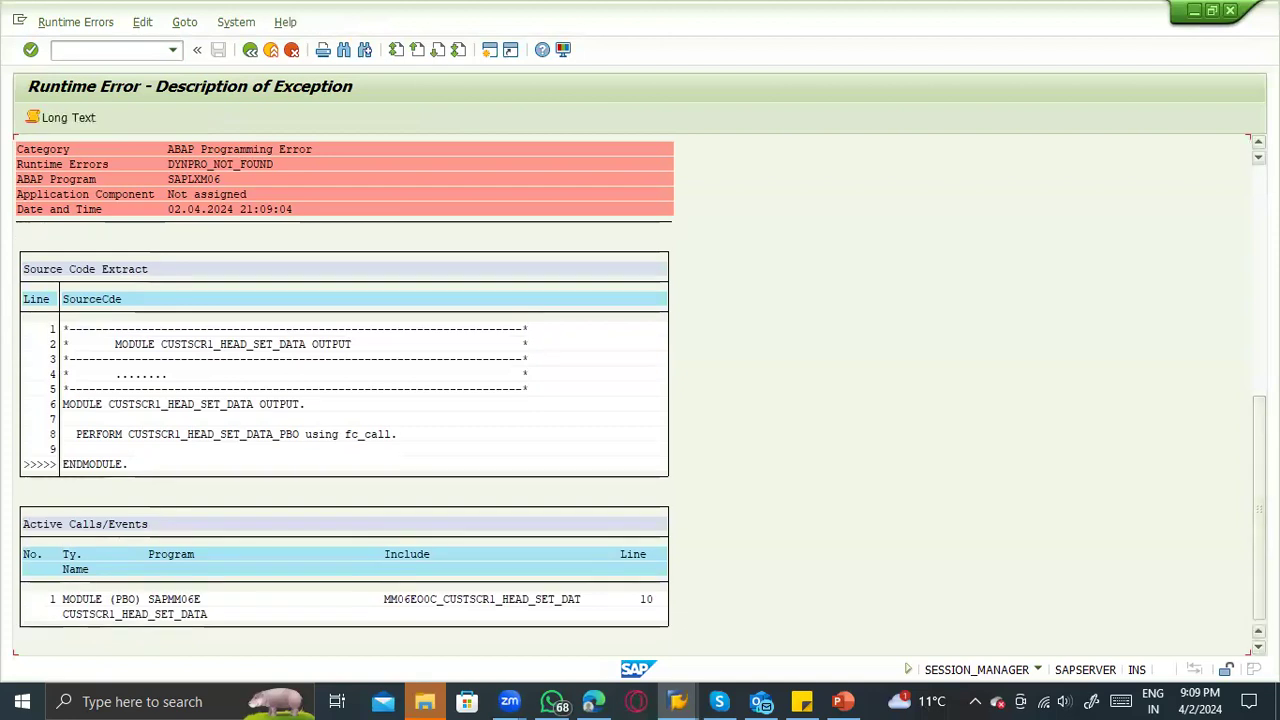
# Open the source code behind the runtime error's ENDMODULE line and leave the error page for the SAP Easy Access screen.
pyautogui.doubleClick(97, 463)
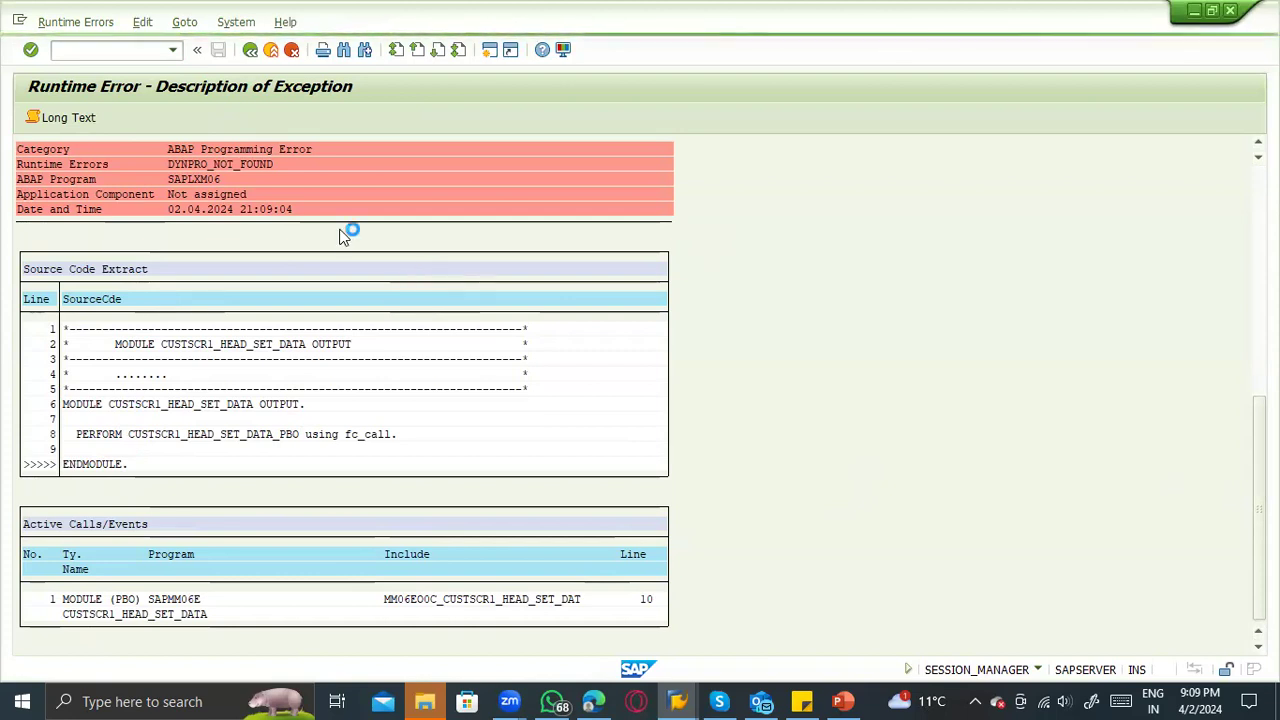
pyautogui.click(20, 22)
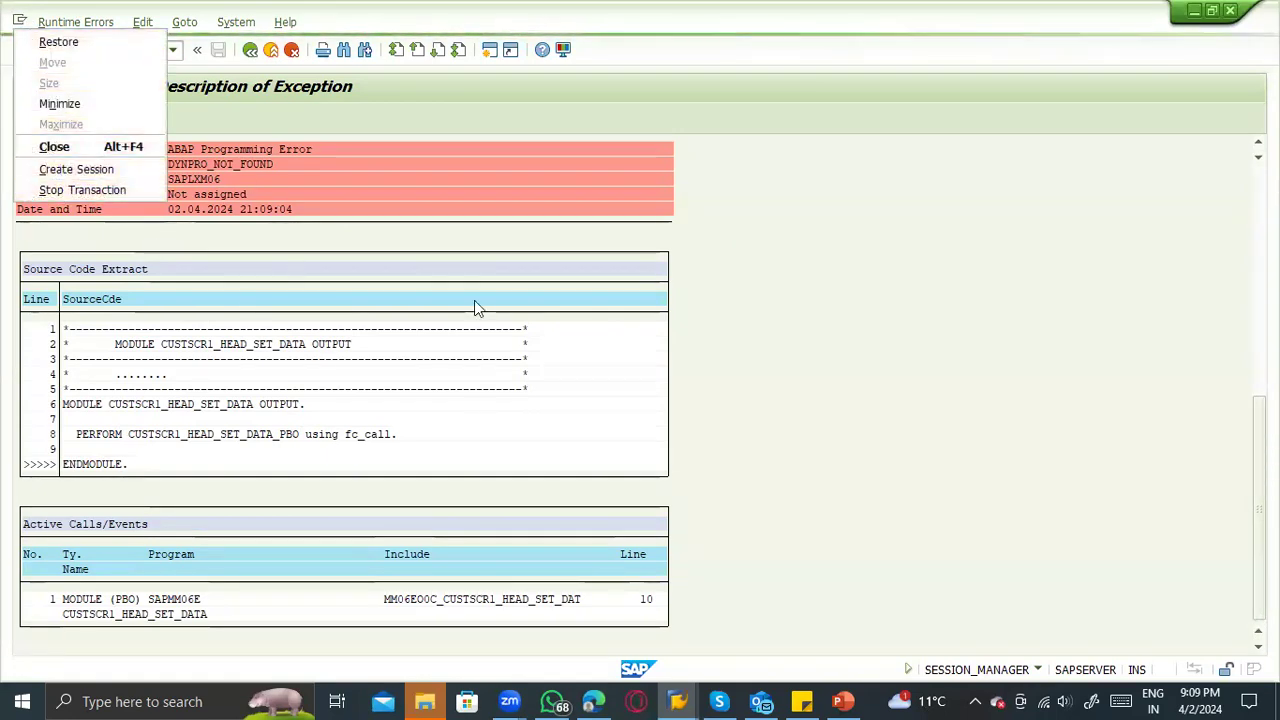
pyautogui.click(397, 240)
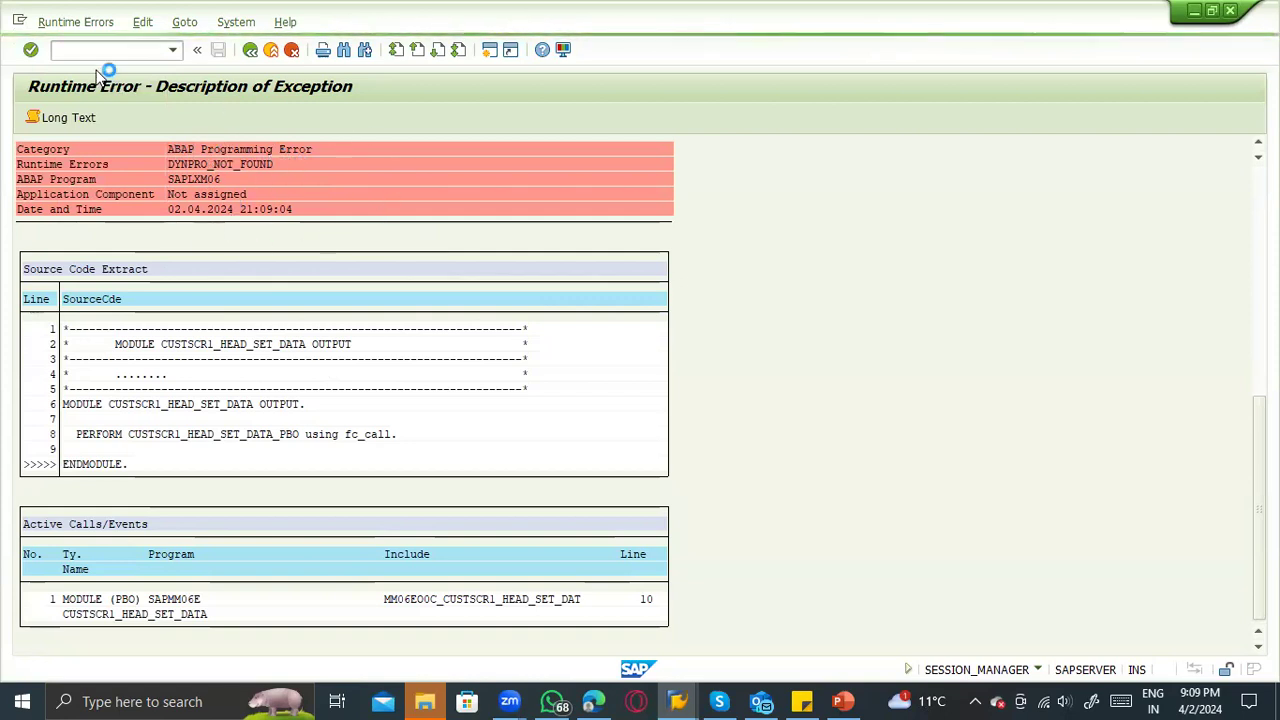
pyautogui.click(22, 22)
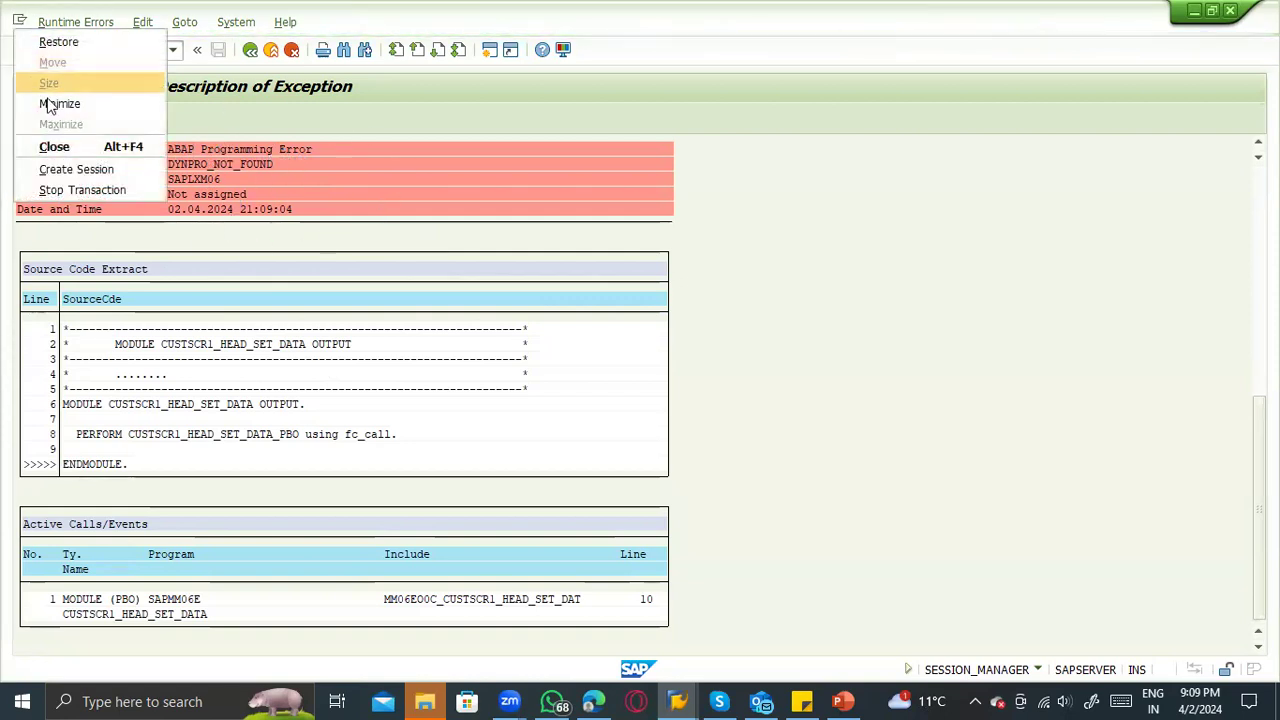
pyautogui.click(73, 182)
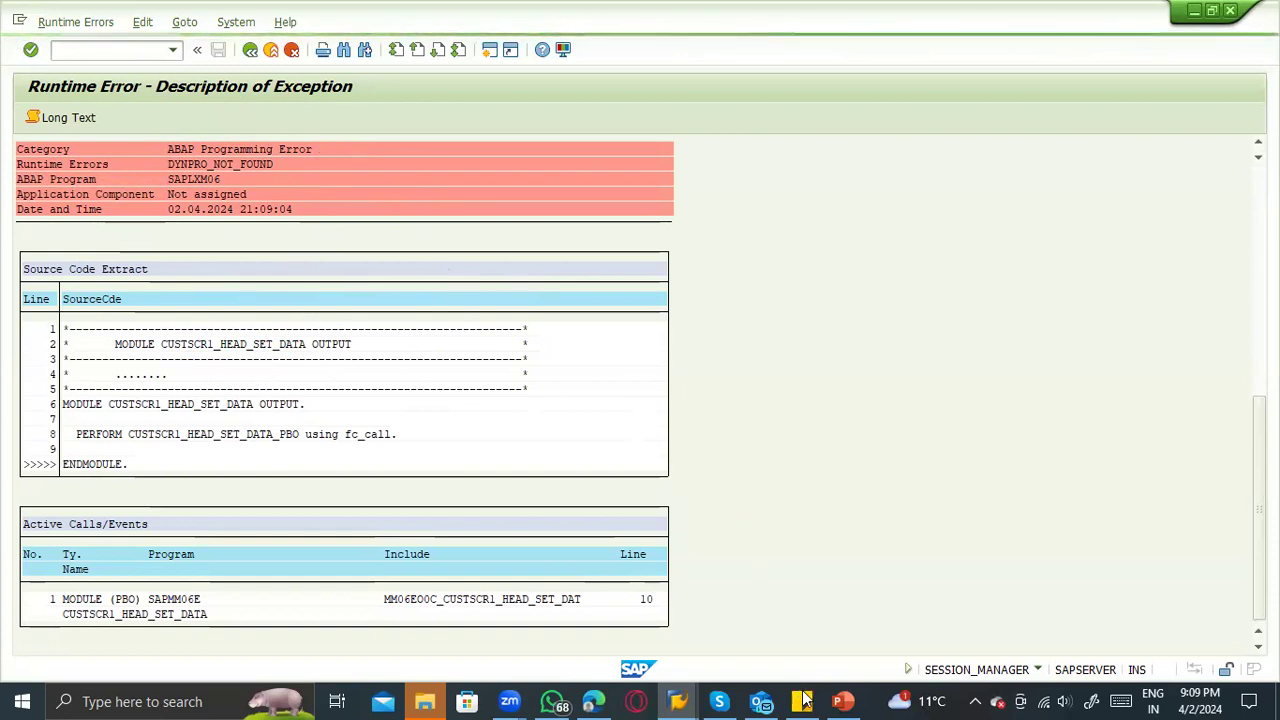
pyautogui.click(678, 701)
pyautogui.click(703, 629)
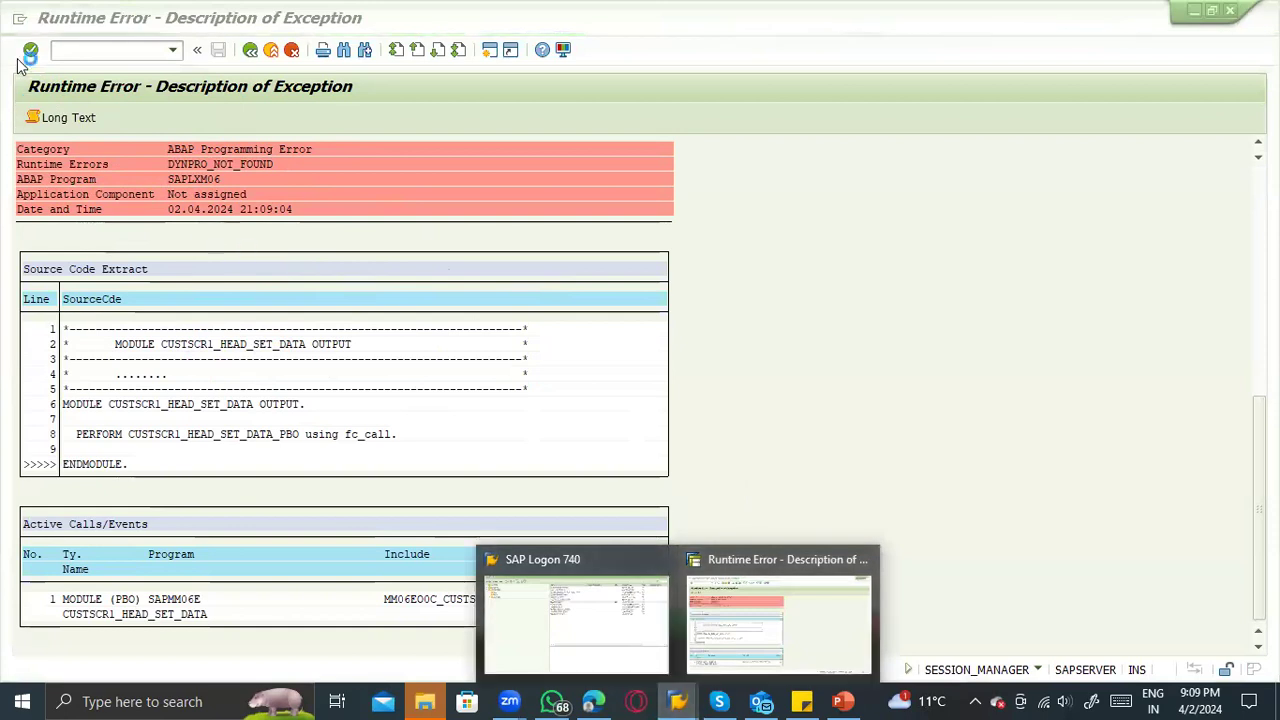
pyautogui.click(18, 20)
pyautogui.click(67, 162)
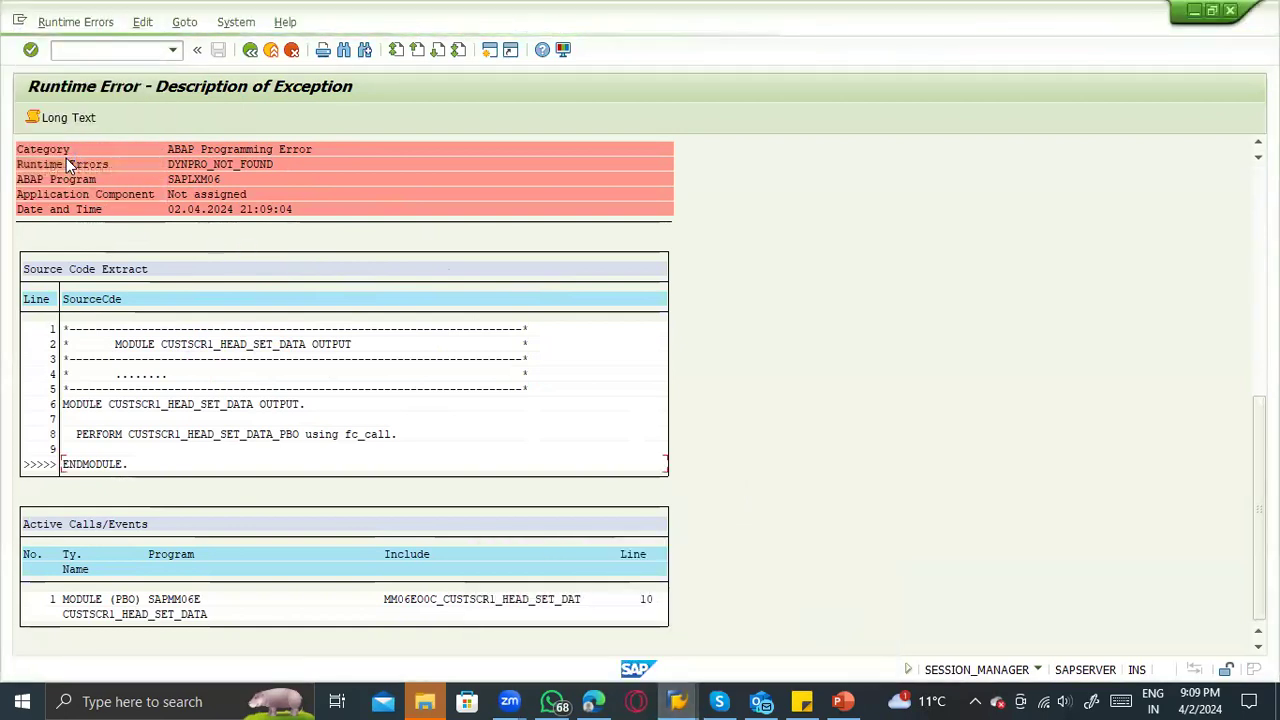
# Start transaction ME41 and set the Quotation Deadline to 04.04.2024 from the calendar.
pyautogui.write('me')
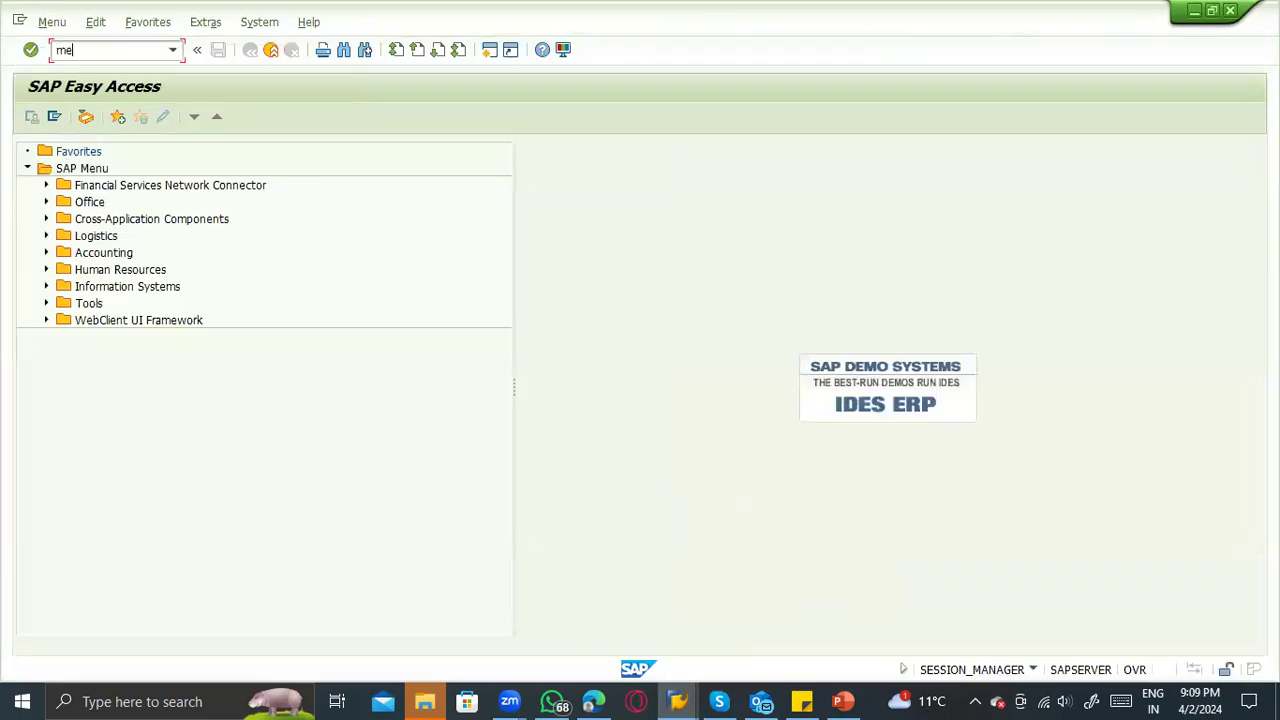
pyautogui.write('41')
pyautogui.press('Return')
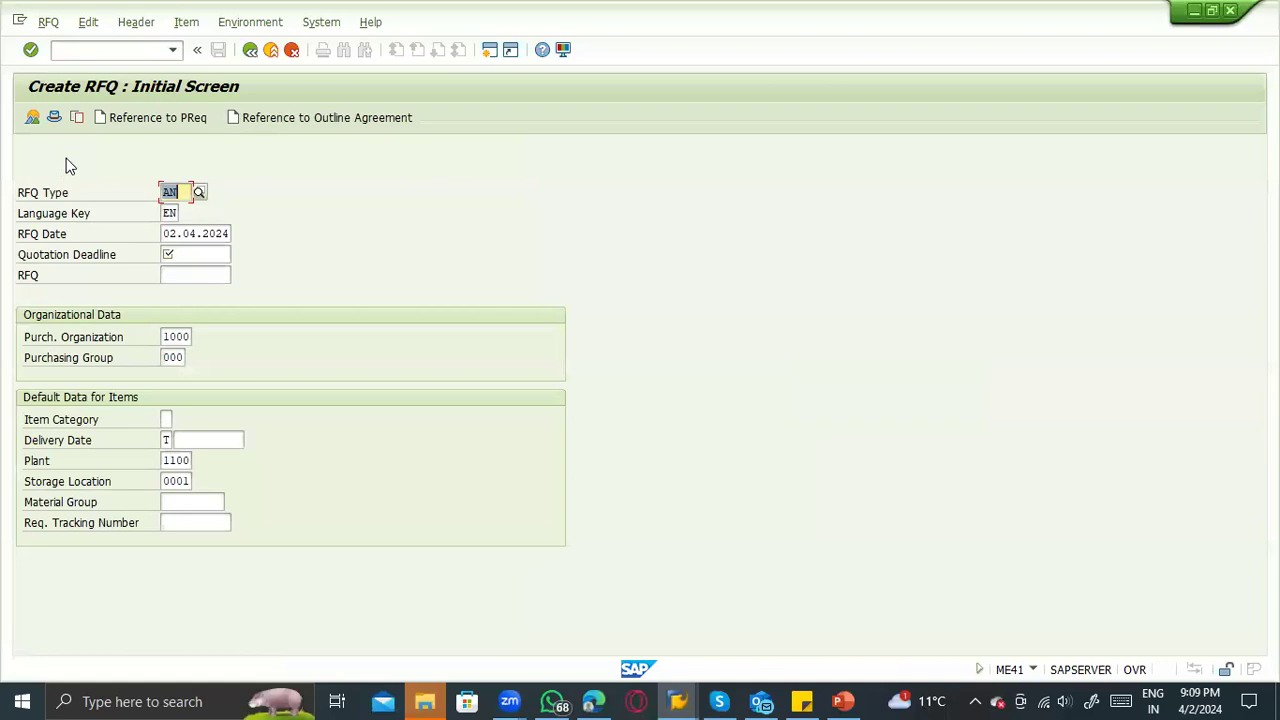
pyautogui.click(221, 257)
pyautogui.click(238, 256)
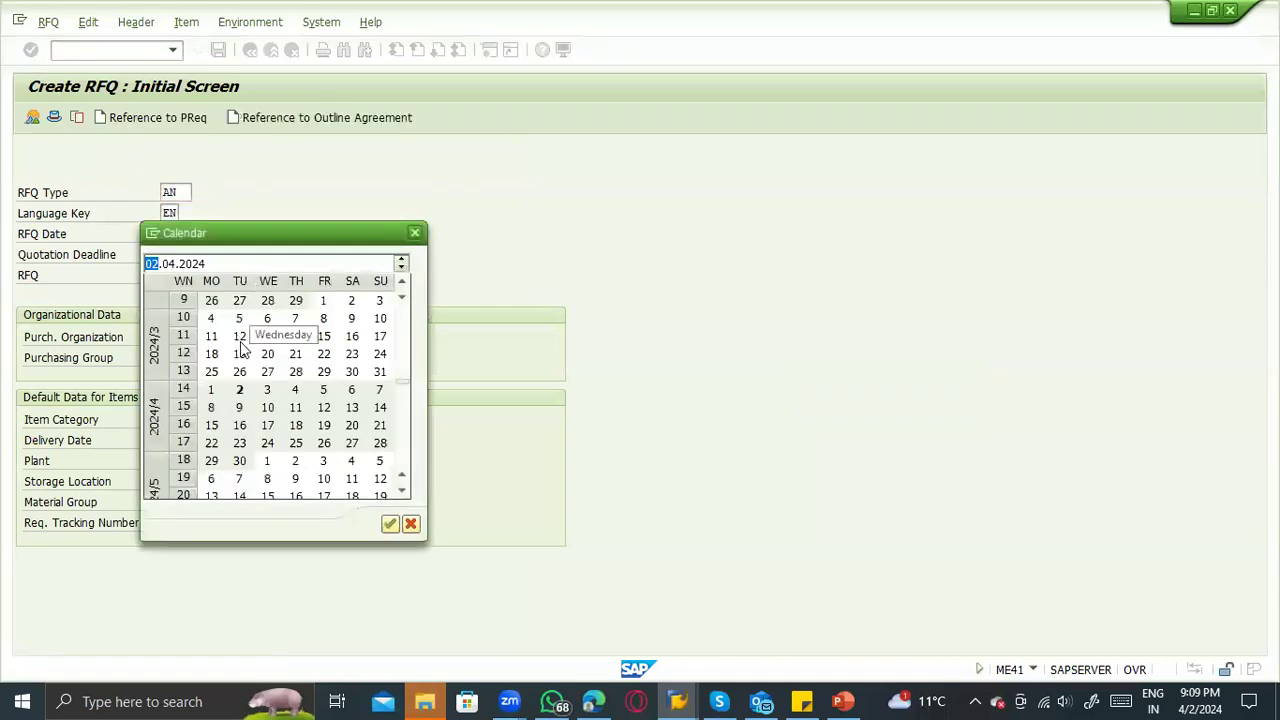
pyautogui.doubleClick(295, 389)
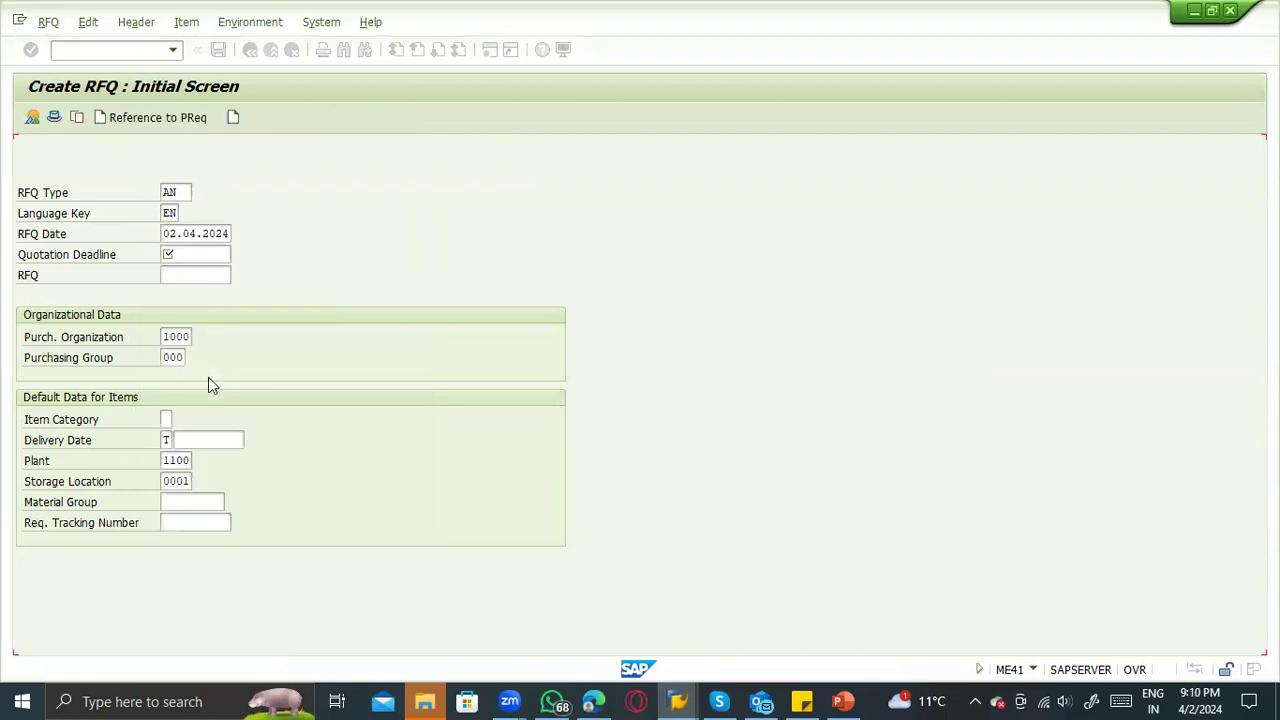
# Try to create the RFQ with reference to the proposed purchase requisition while leaving the purchasing group empty.
pyautogui.doubleClick(165, 358)
pyautogui.press('Delete')
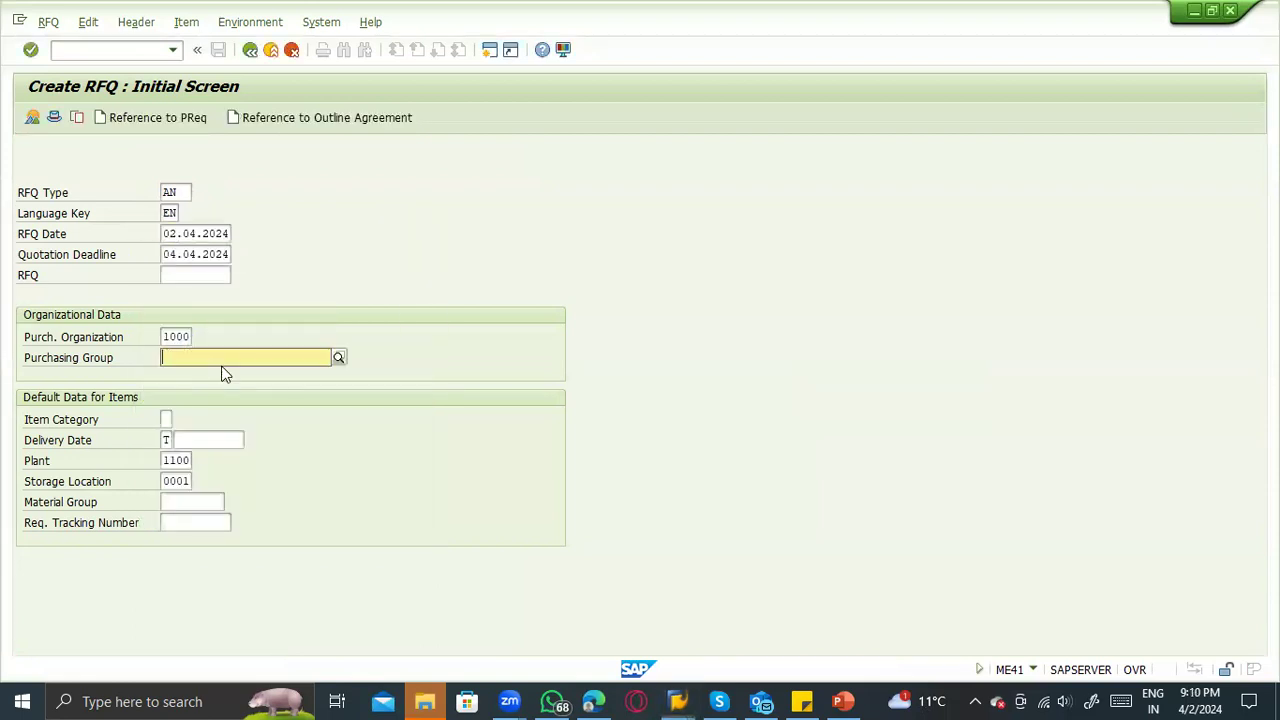
pyautogui.click(176, 119)
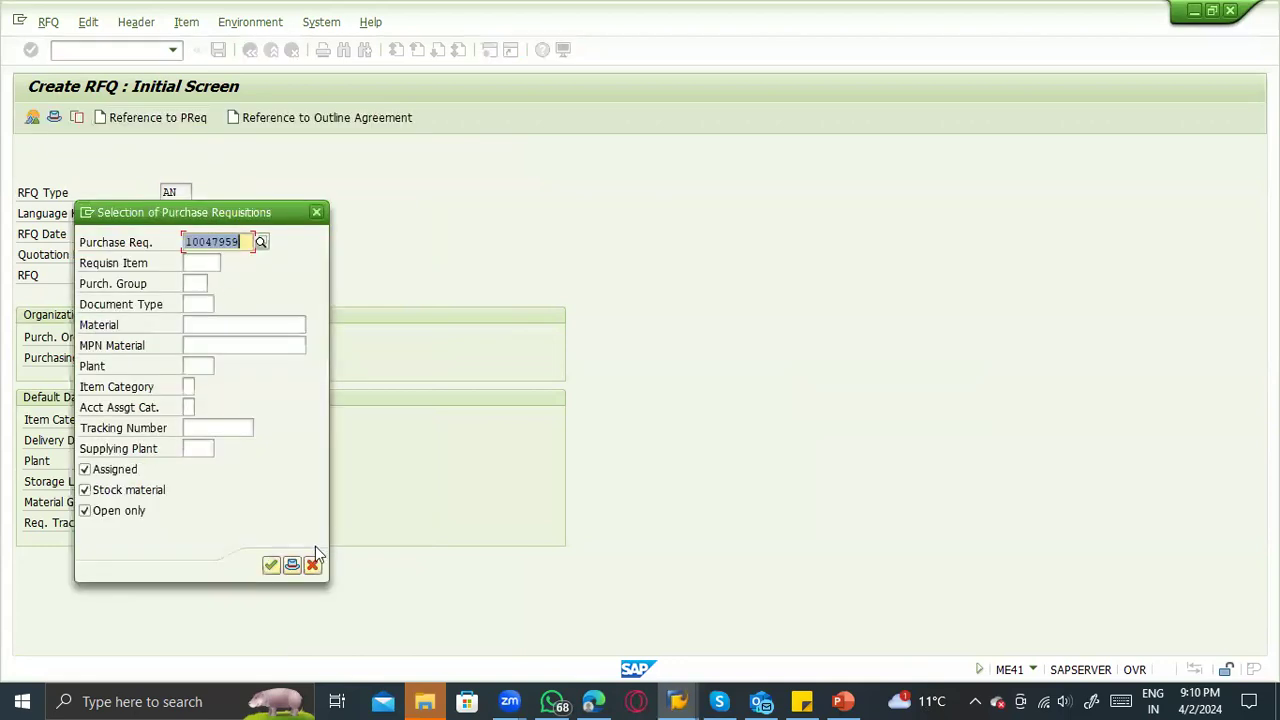
pyautogui.click(270, 565)
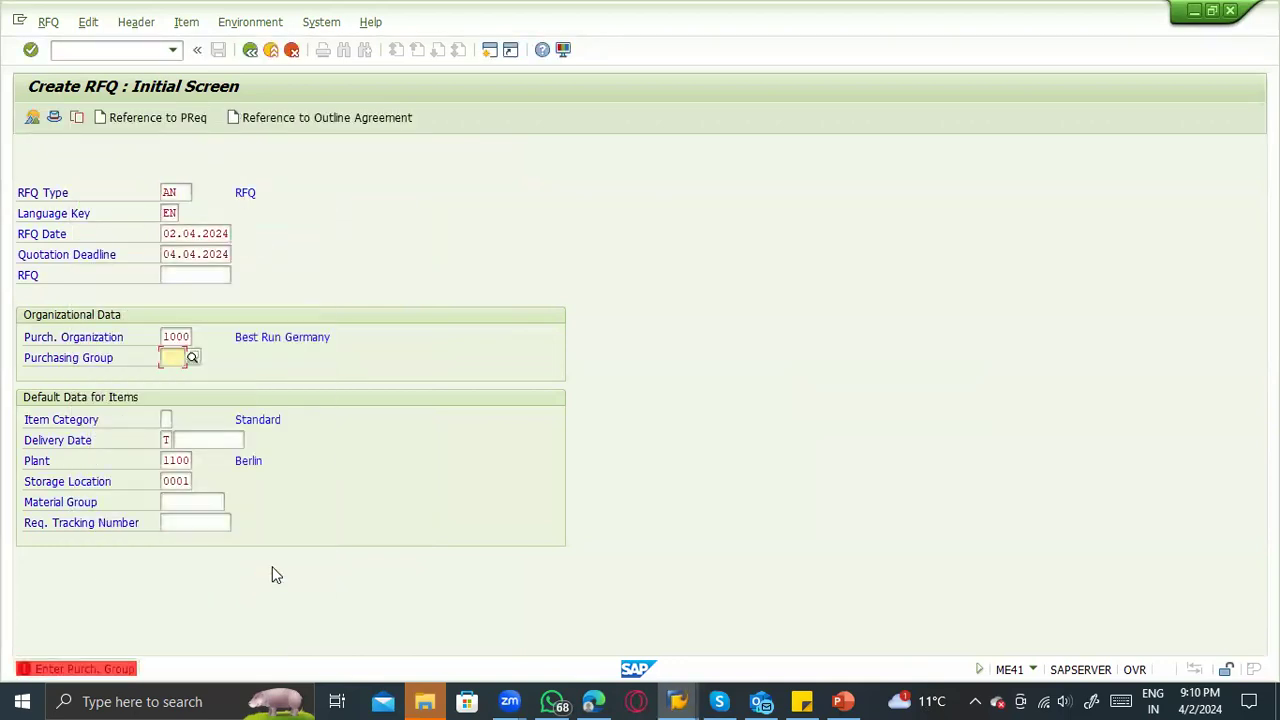
# Set the purchasing group to 001 from the value list and retry creating the RFQ with reference to the purchase requisition.
pyautogui.click(199, 360)
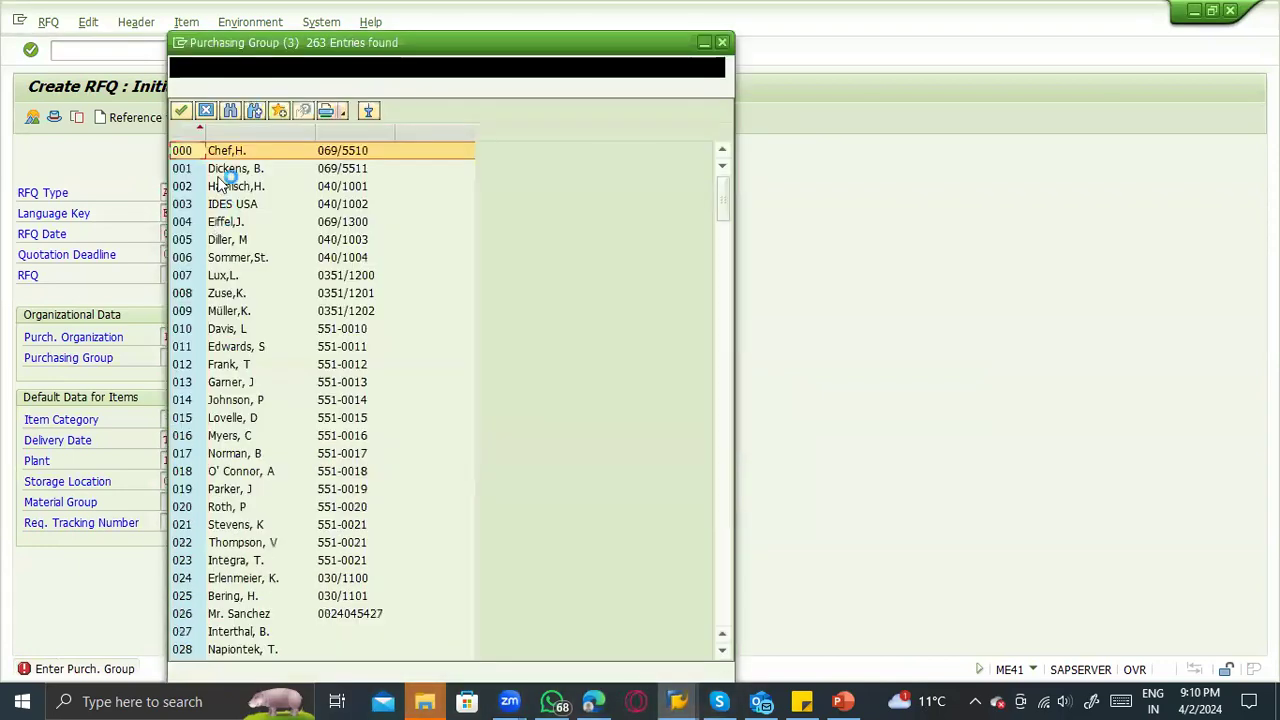
pyautogui.doubleClick(216, 173)
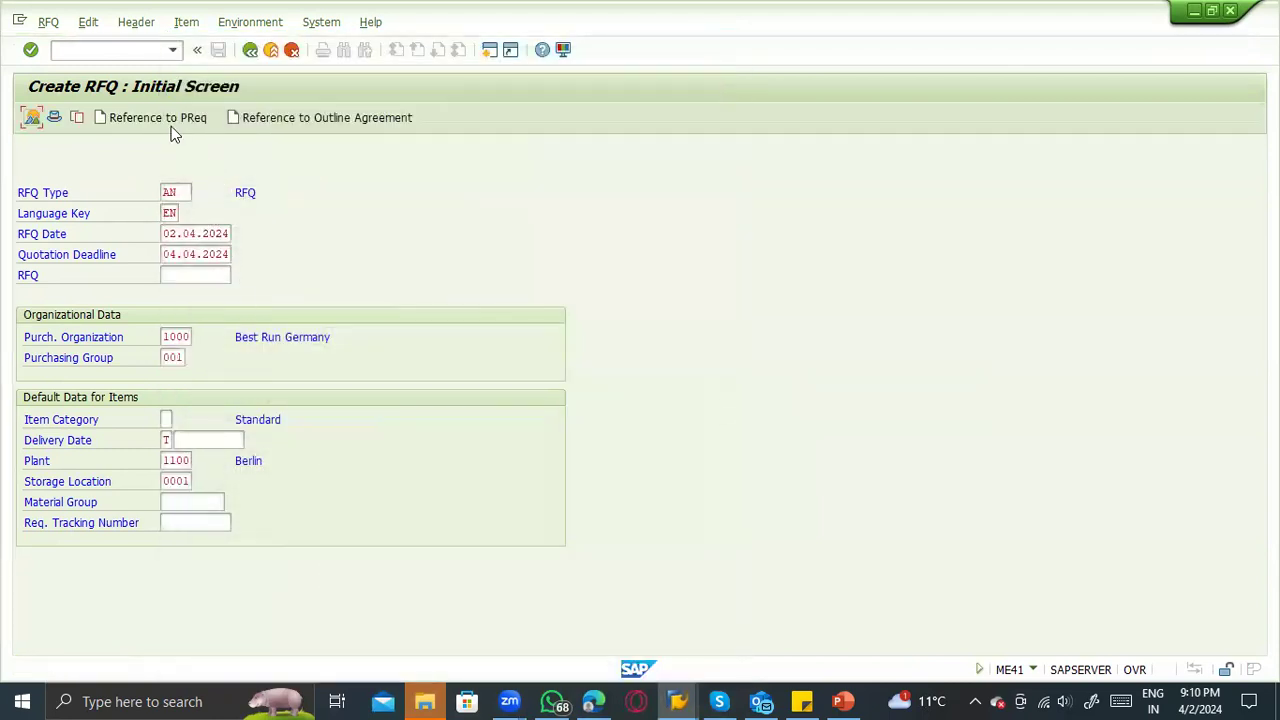
pyautogui.press('Return')
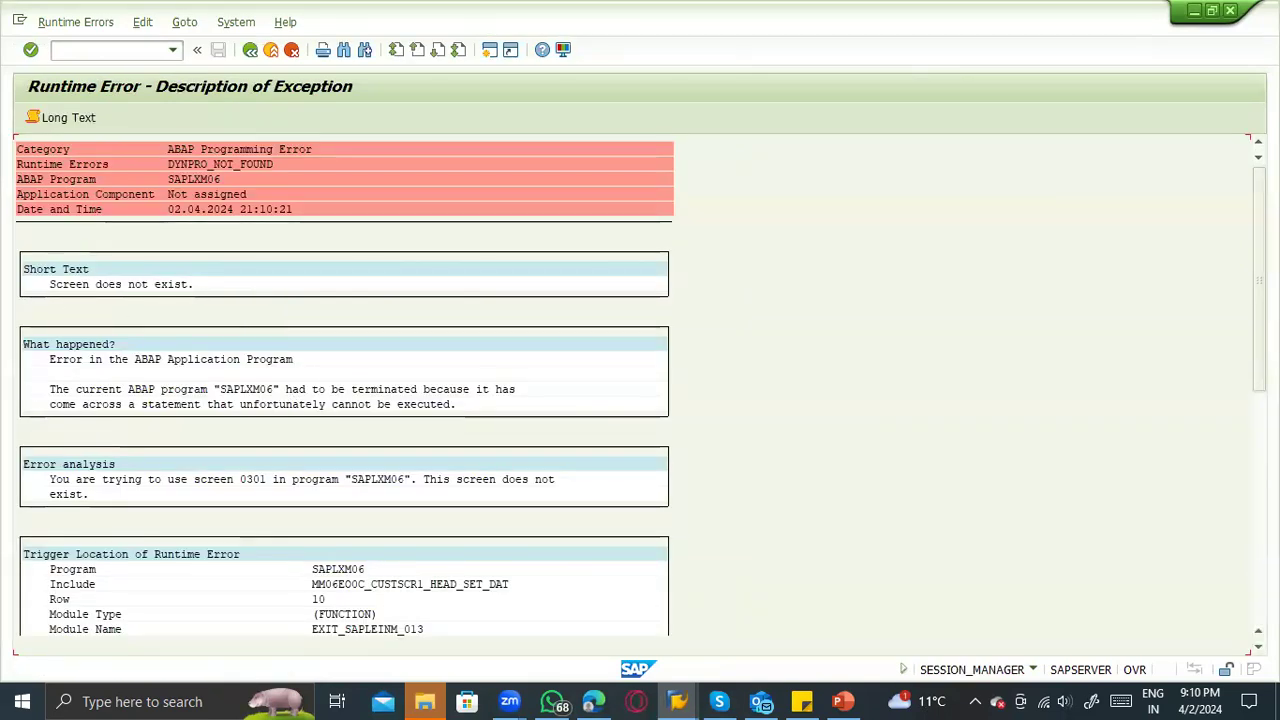
# Examine the ENDMODULE line's source in the ABAP Editor and return to the SAP Easy Access screen.
pyautogui.scroll(-9, 632, 395)
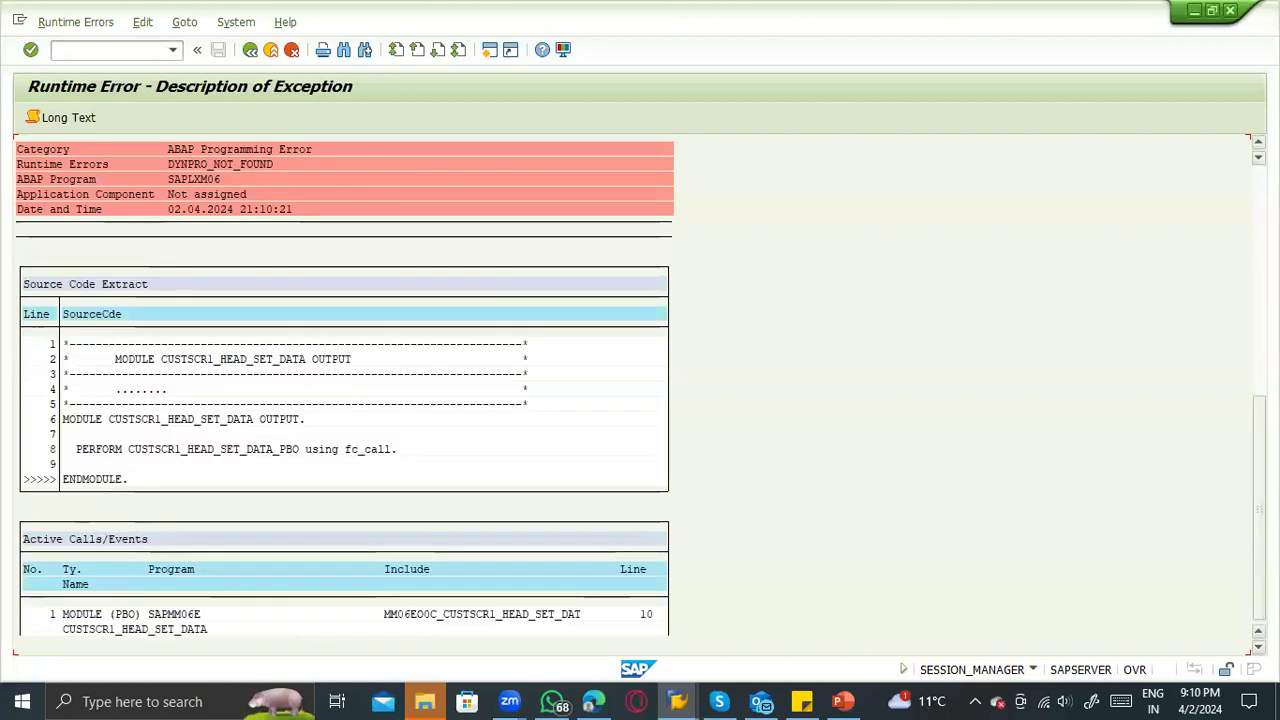
pyautogui.doubleClick(112, 481)
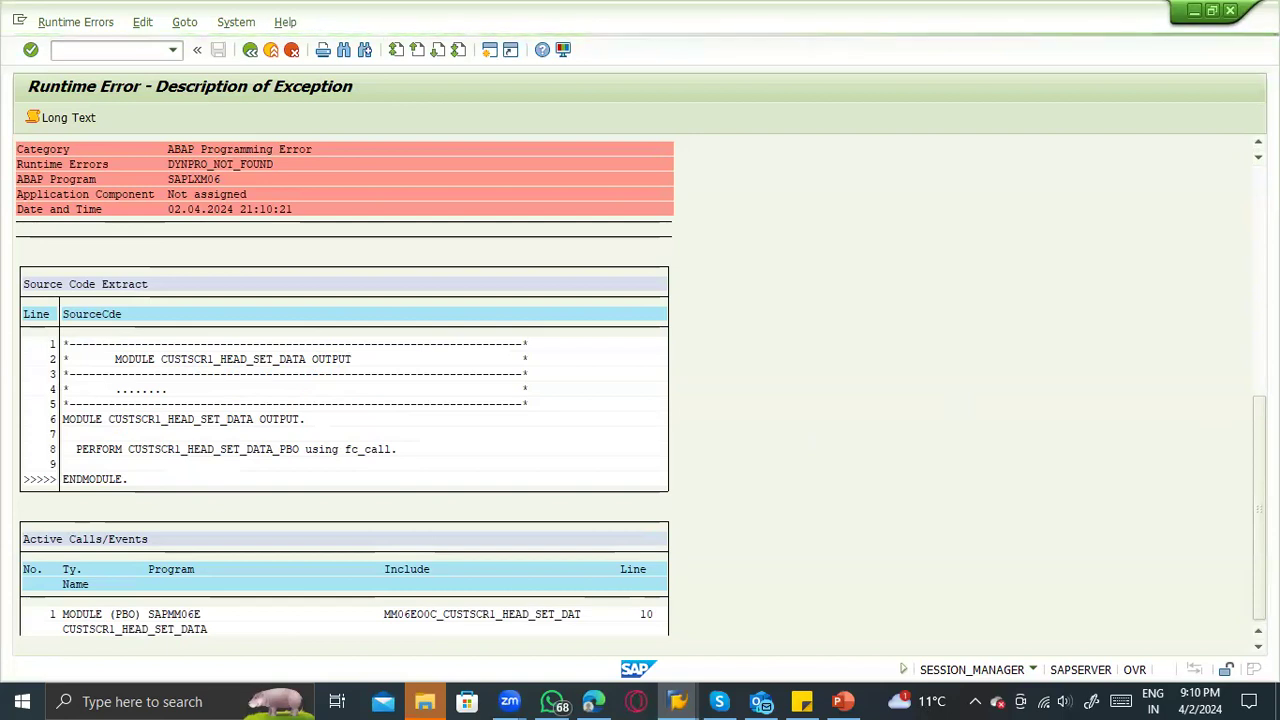
pyautogui.click(19, 20)
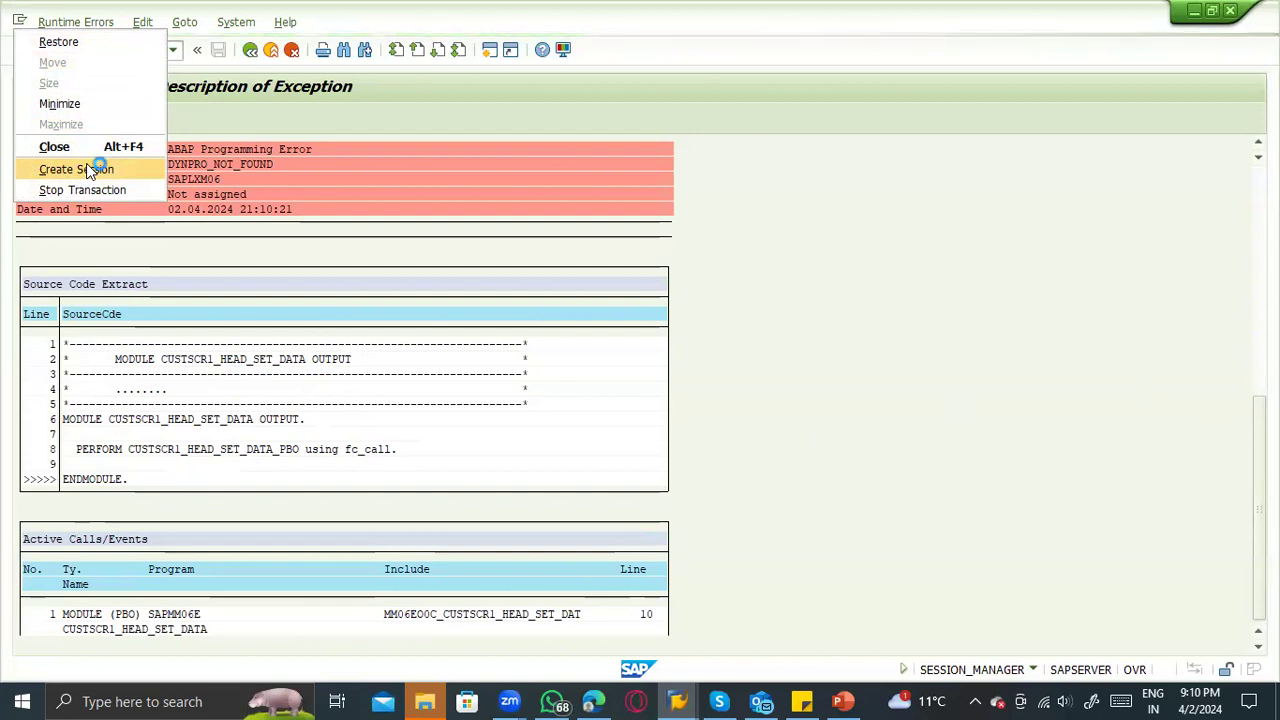
pyautogui.click(320, 314)
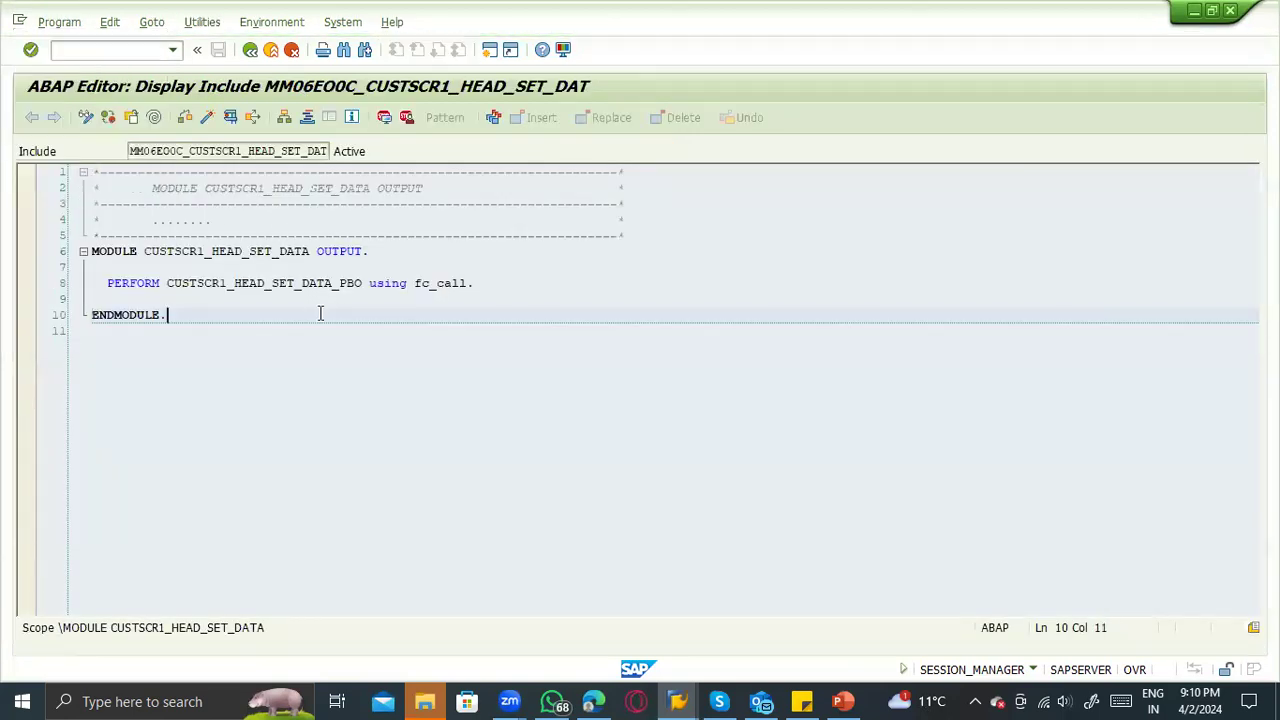
pyautogui.click(250, 50)
pyautogui.click(250, 50)
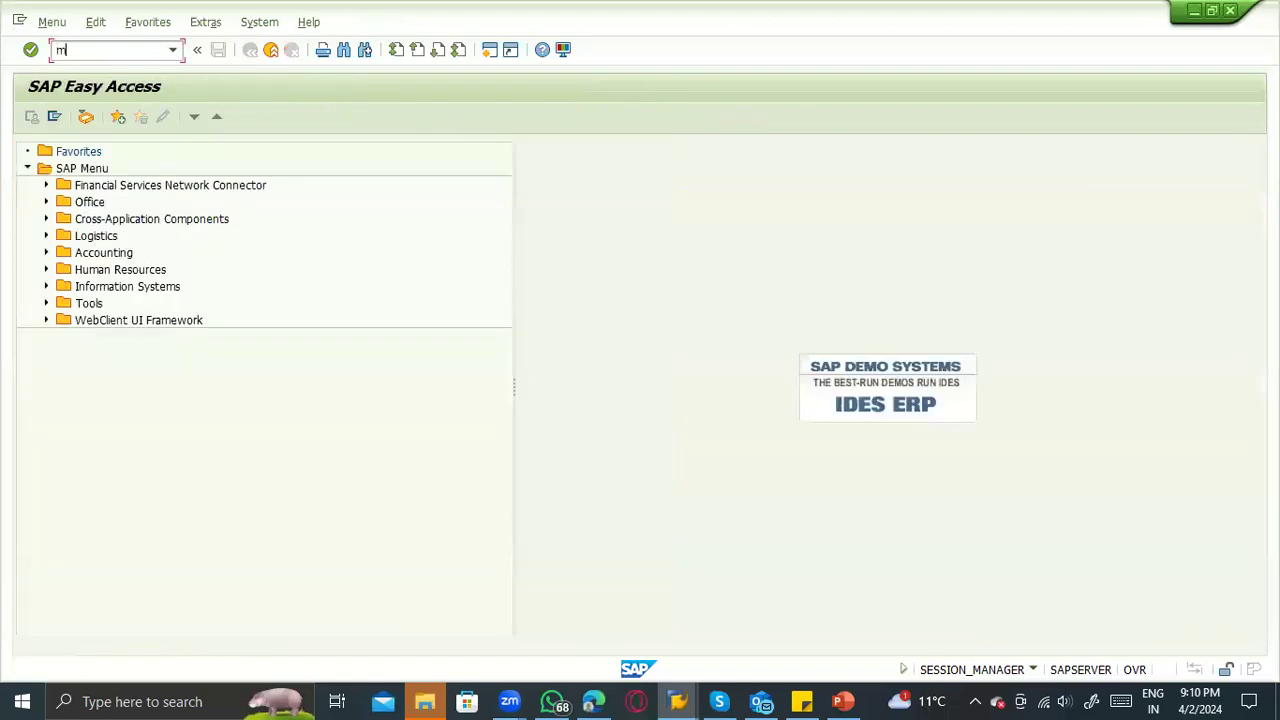
# Restart transaction ME41, set the Quotation Deadline to 04.04.2024, and try to proceed with the RFQ under purchasing group 001.
pyautogui.press('F1')
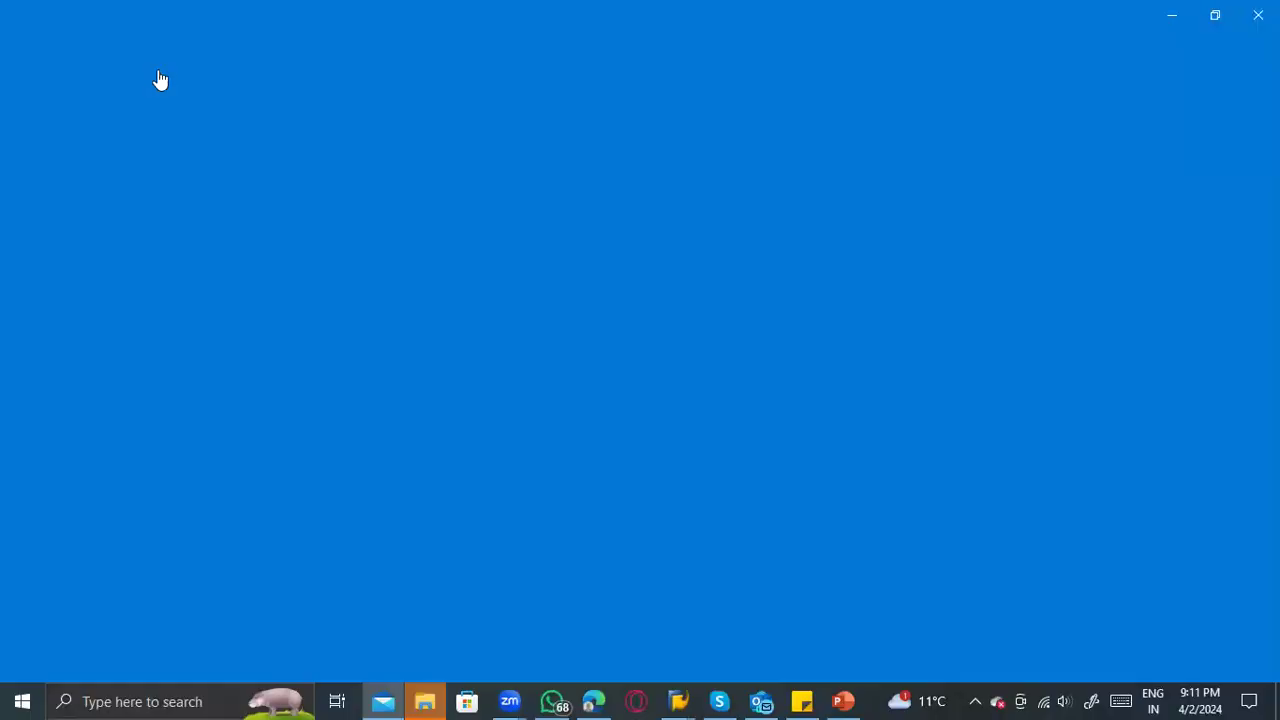
pyautogui.hotkey('alt', 'Tab')
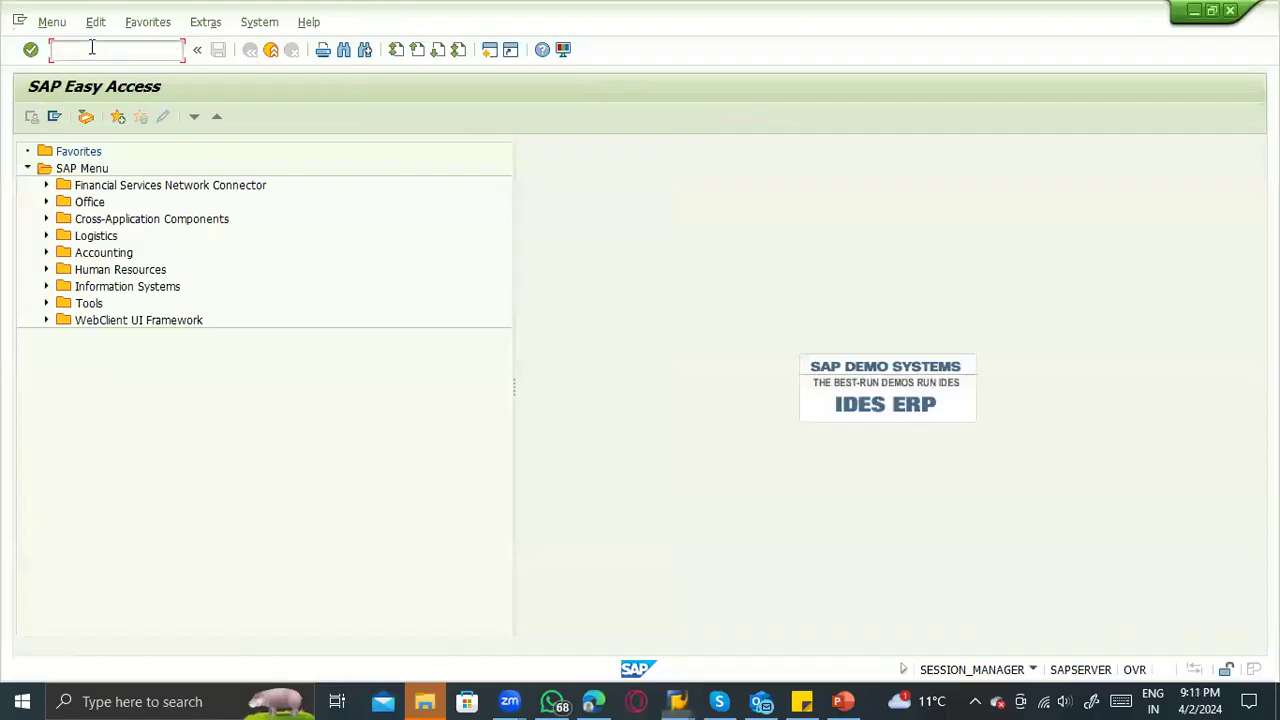
pyautogui.write('1')
pyautogui.press('Return')
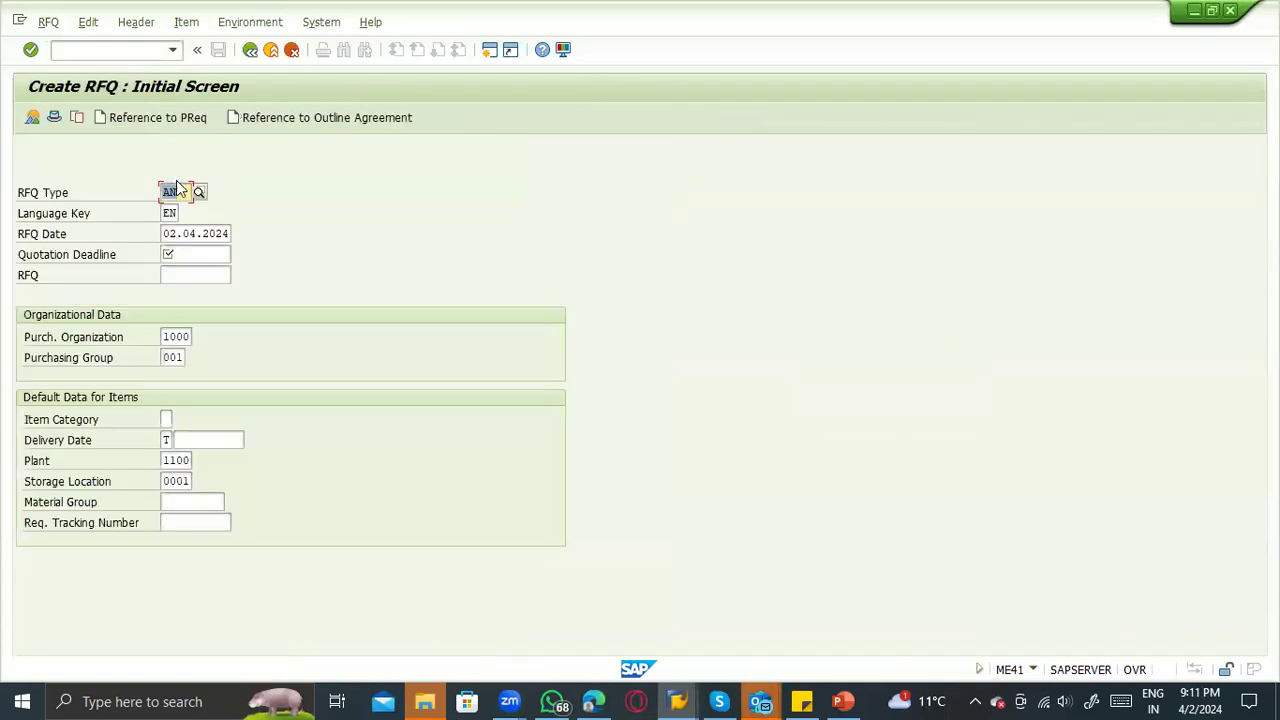
pyautogui.click(196, 256)
pyautogui.click(198, 270)
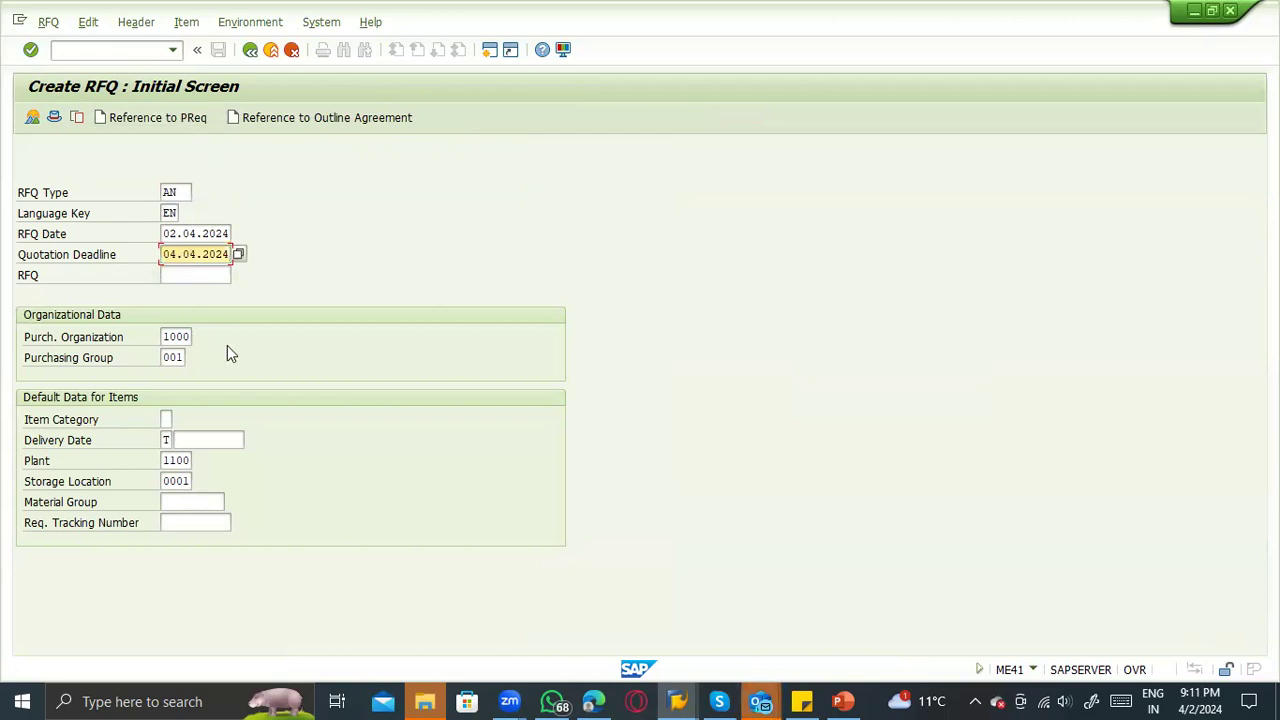
pyautogui.press('Return')
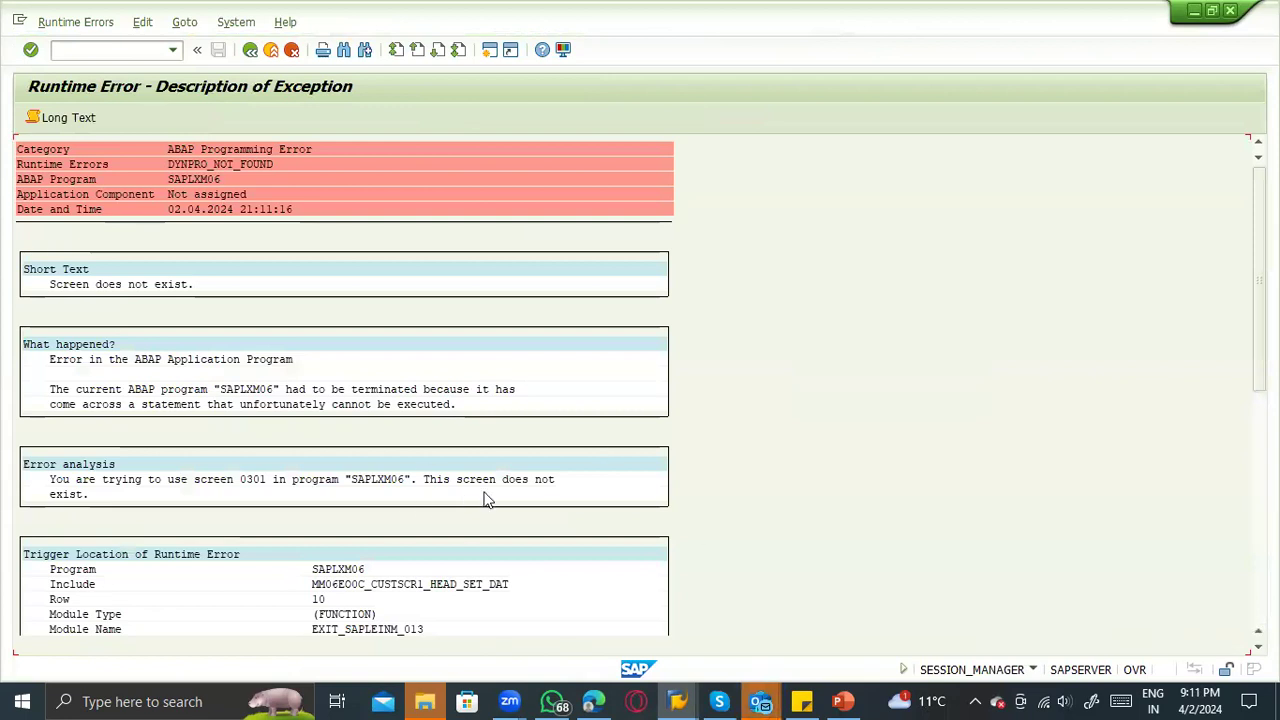
# Review the runtime error's source code extract, open the ENDMODULE line in the ABAP Editor, and return to the error description.
pyautogui.click(1259, 440)
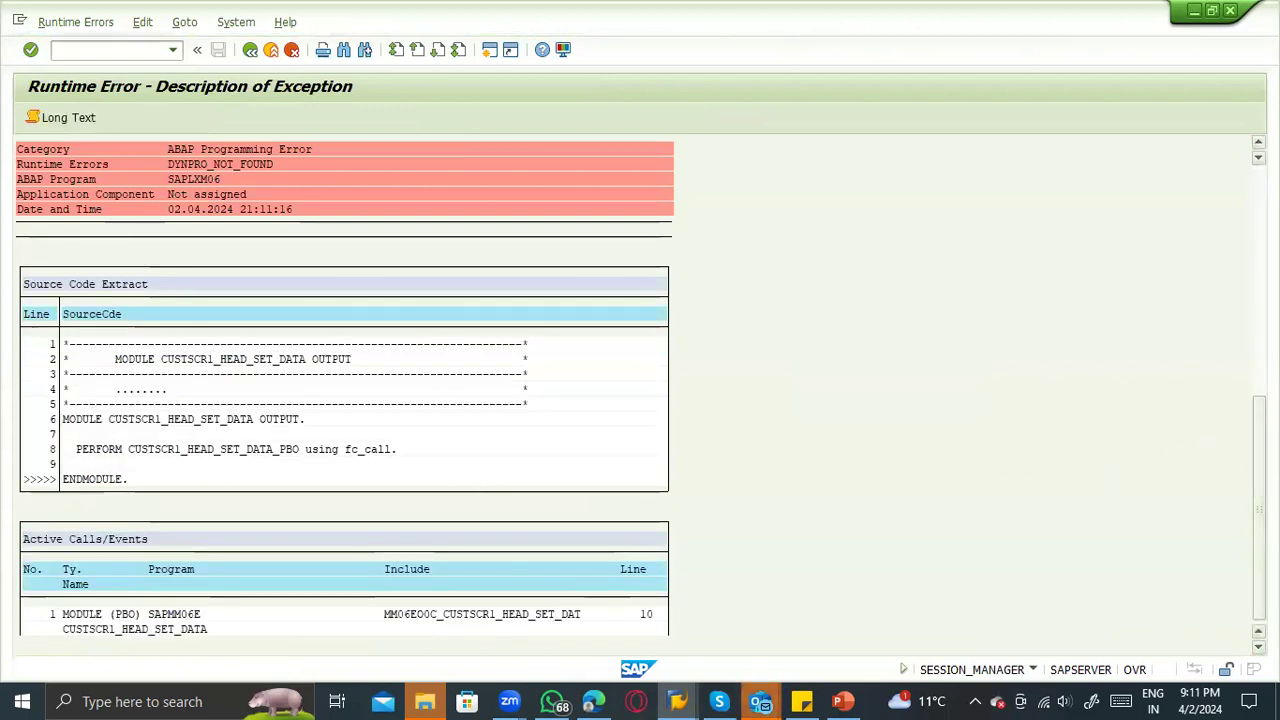
pyautogui.scroll(-1, 757, 509)
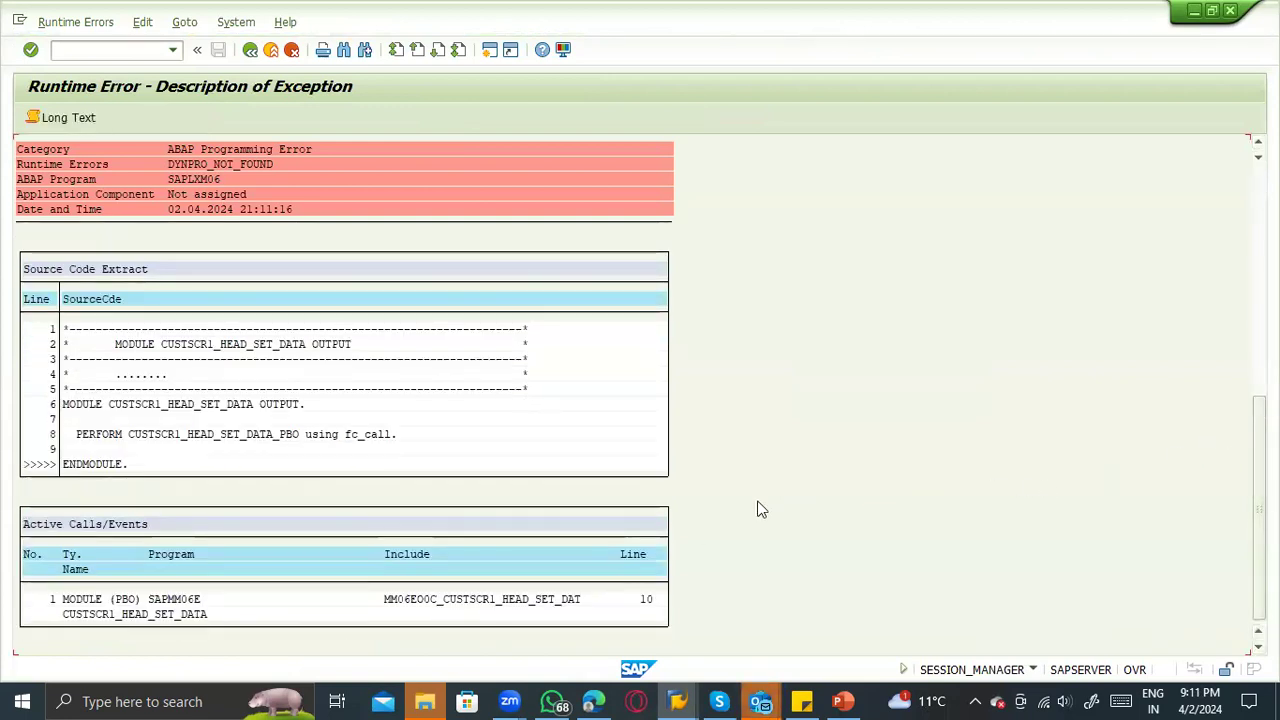
pyautogui.doubleClick(76, 464)
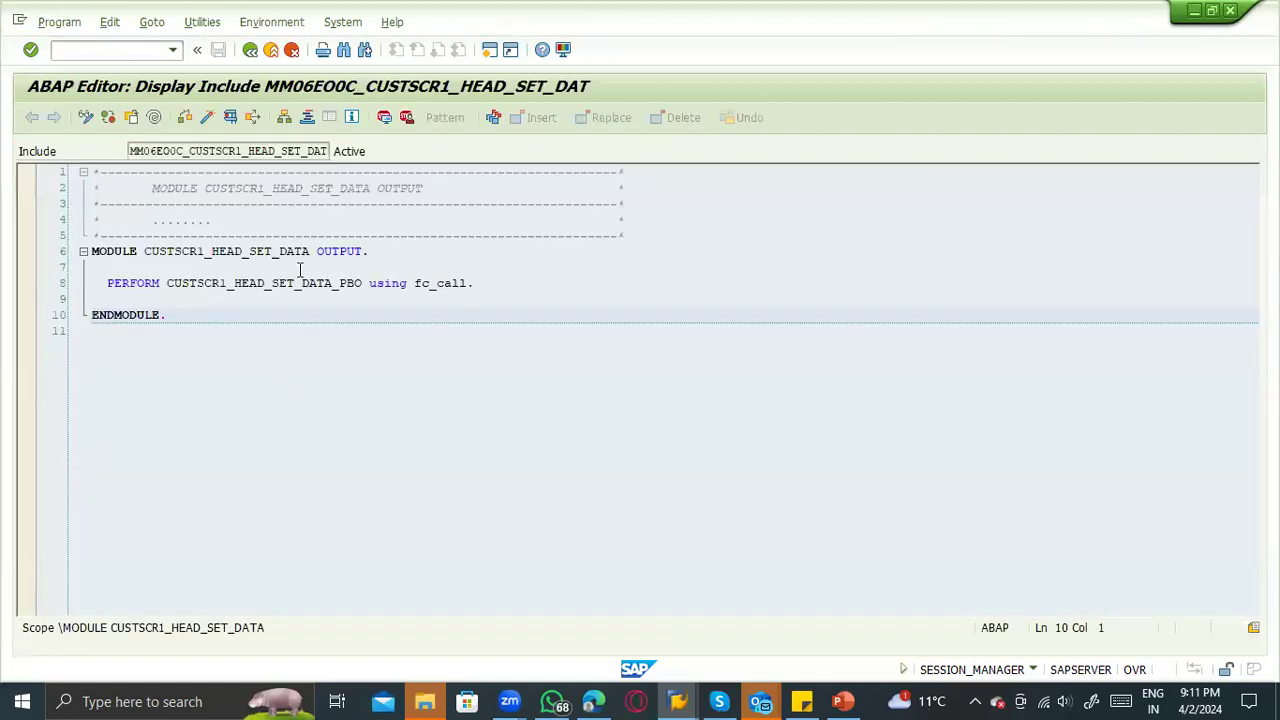
pyautogui.click(270, 58)
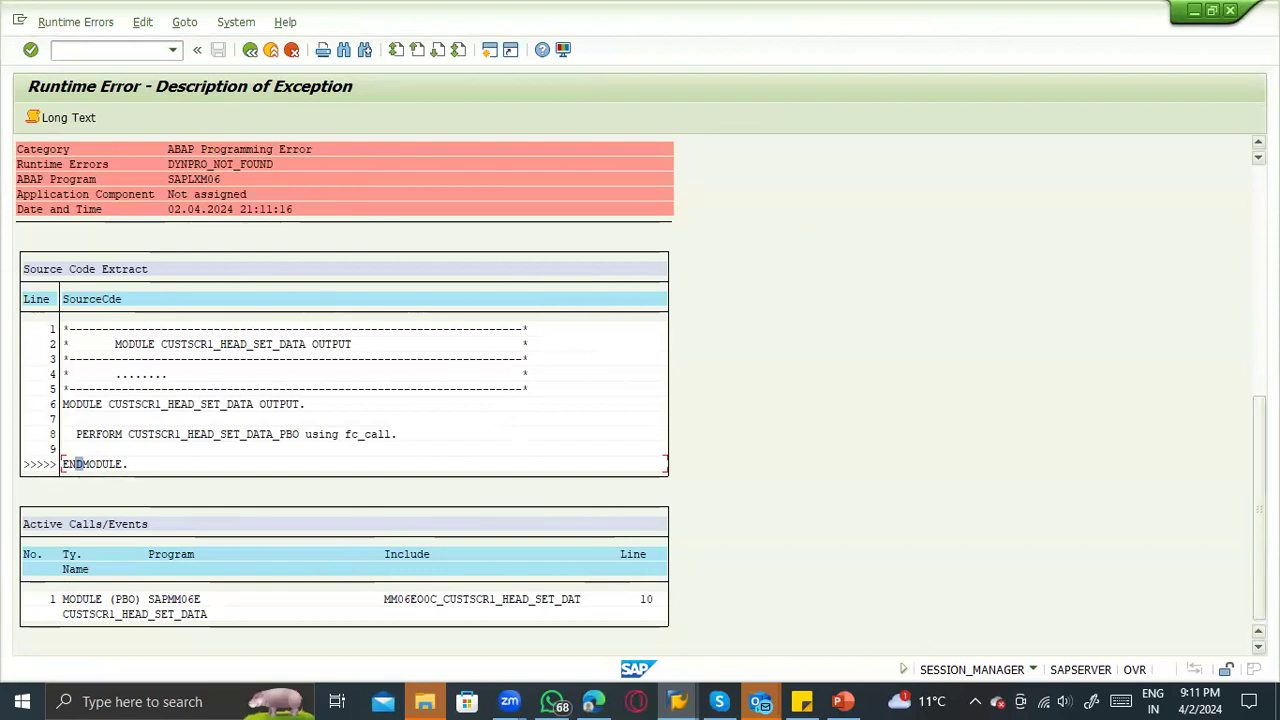
# Examine the error analysis and trigger location, view the source behind module EXIT_SAPLEINM_013, and return to the error description.
pyautogui.scroll(10, 660, 392)
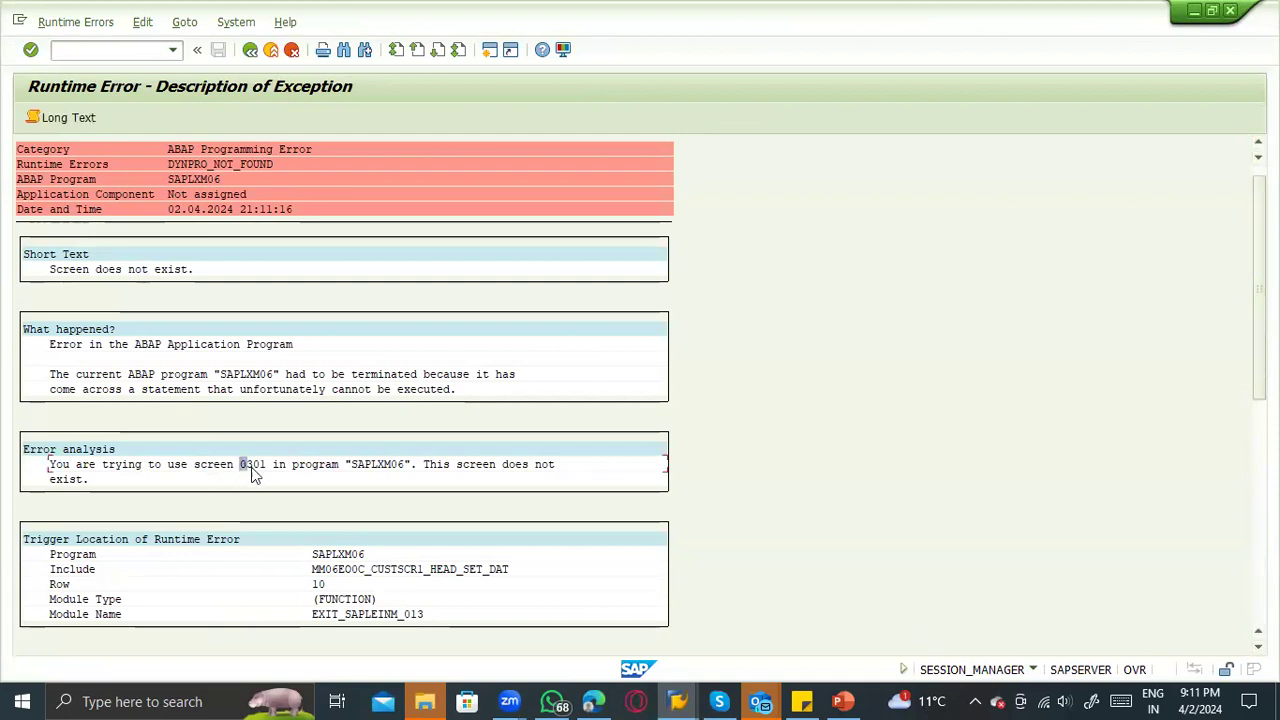
pyautogui.click(351, 469)
pyautogui.doubleClick(345, 615)
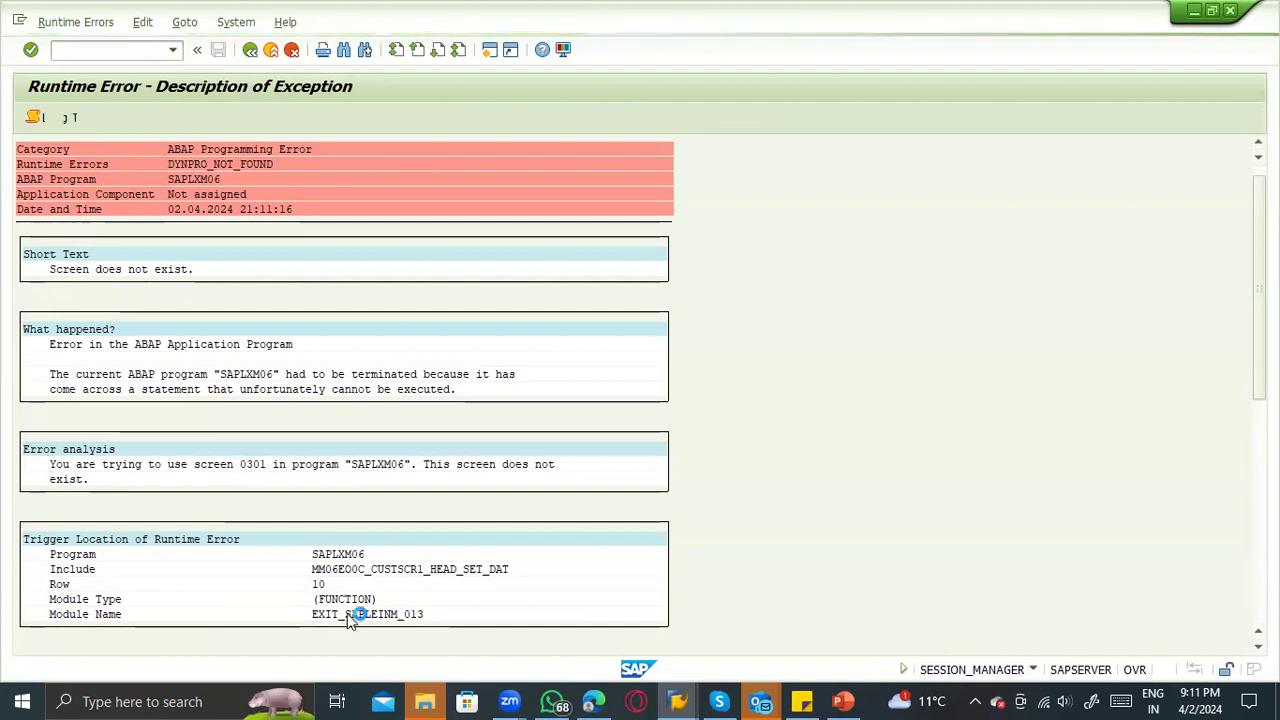
pyautogui.click(293, 282)
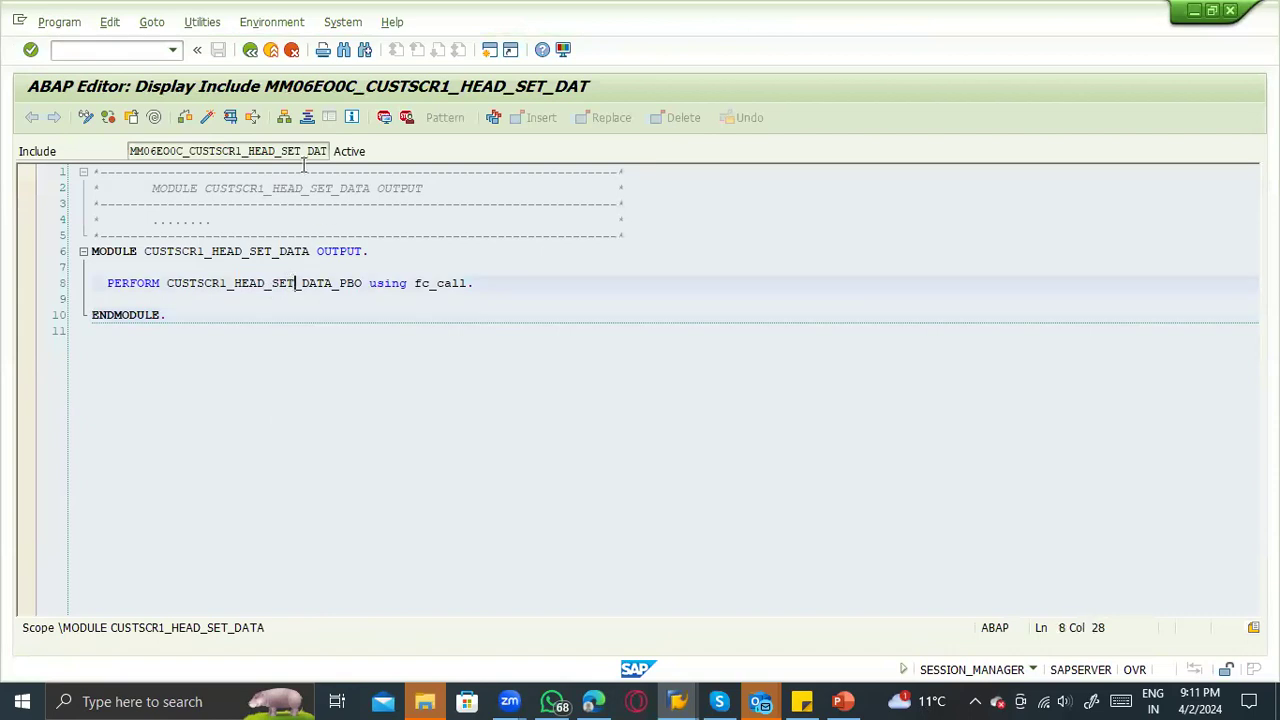
pyautogui.click(251, 51)
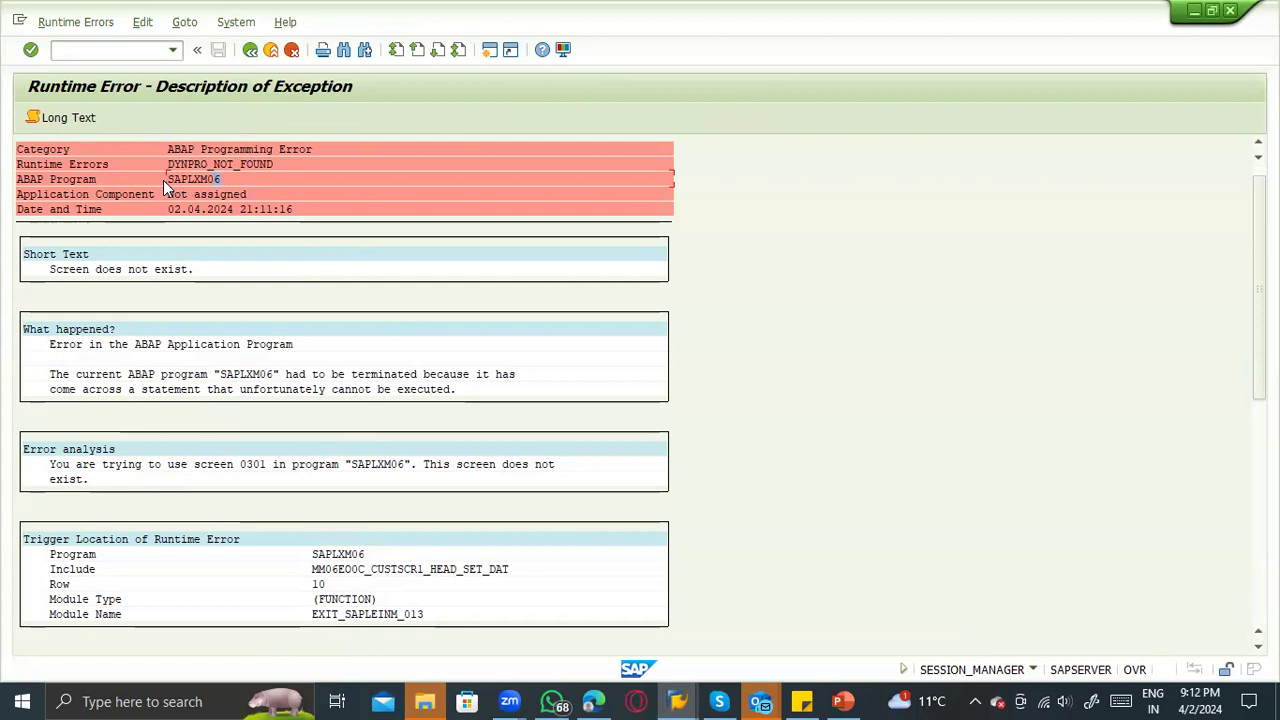
# Copy the ABAP program name SAPLXM06 from the error description and display its source code in transaction SE38.
pyautogui.hotkey('ctrl', 'y')
pyautogui.moveTo(168, 179); pyautogui.dragTo(222, 181)
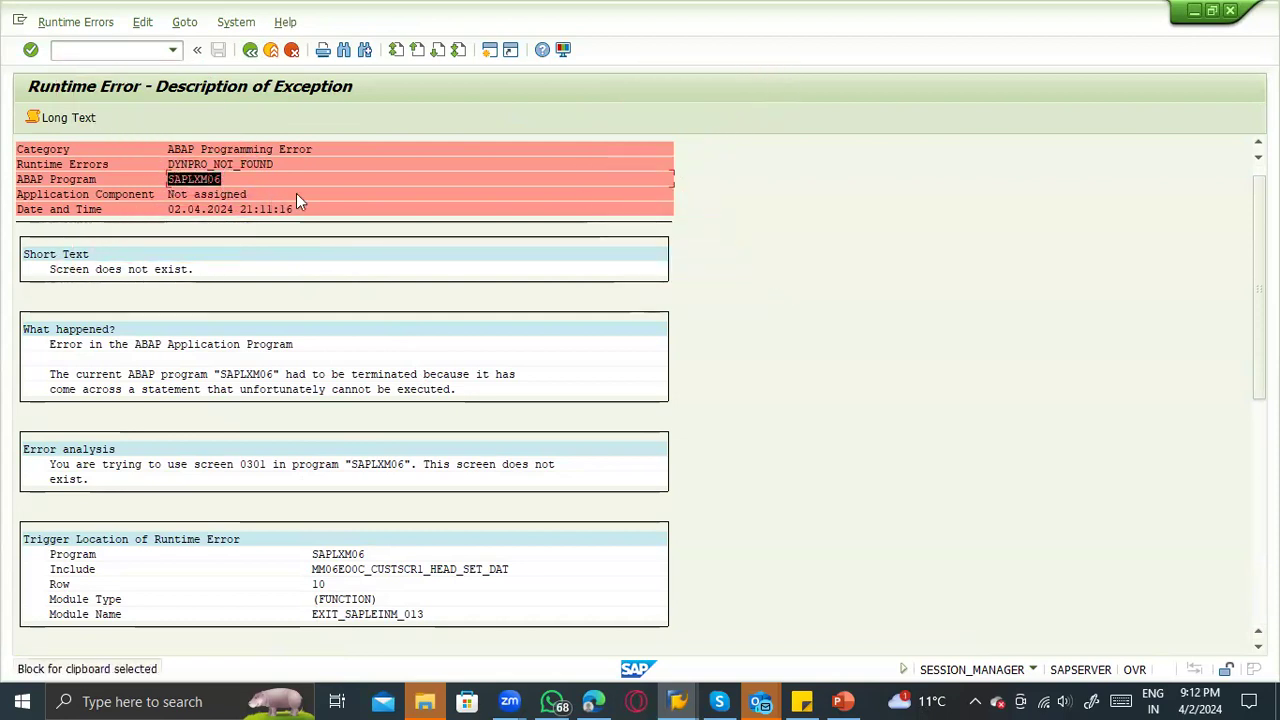
pyautogui.hotkey('ctrl', 'c')
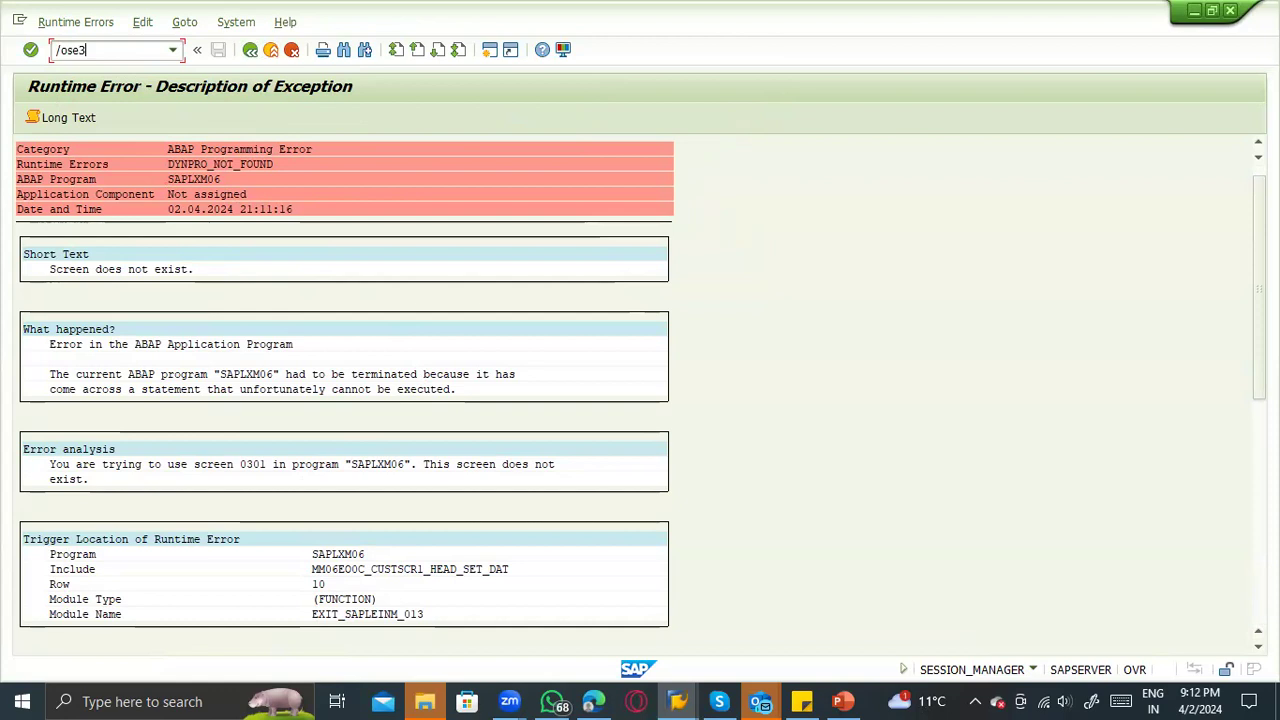
pyautogui.press('Return')
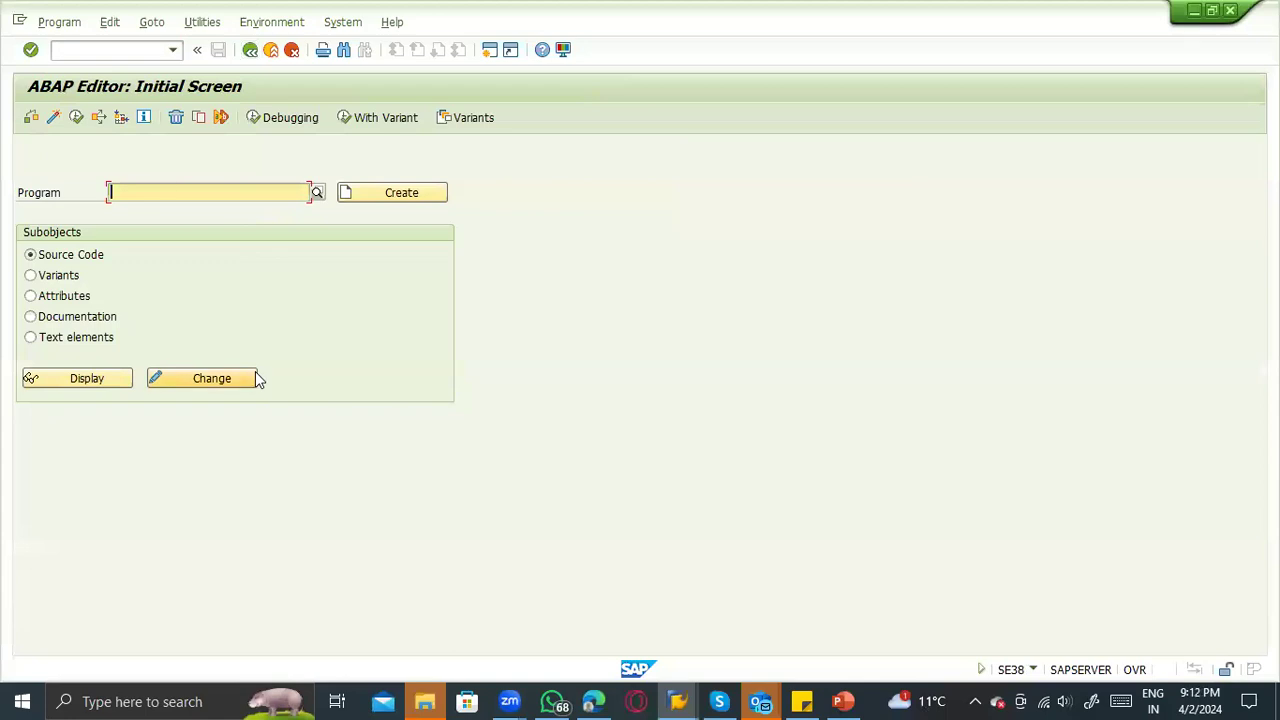
pyautogui.hotkey('ctrl', 'v')
pyautogui.click(76, 117)
pyautogui.click(42, 379)
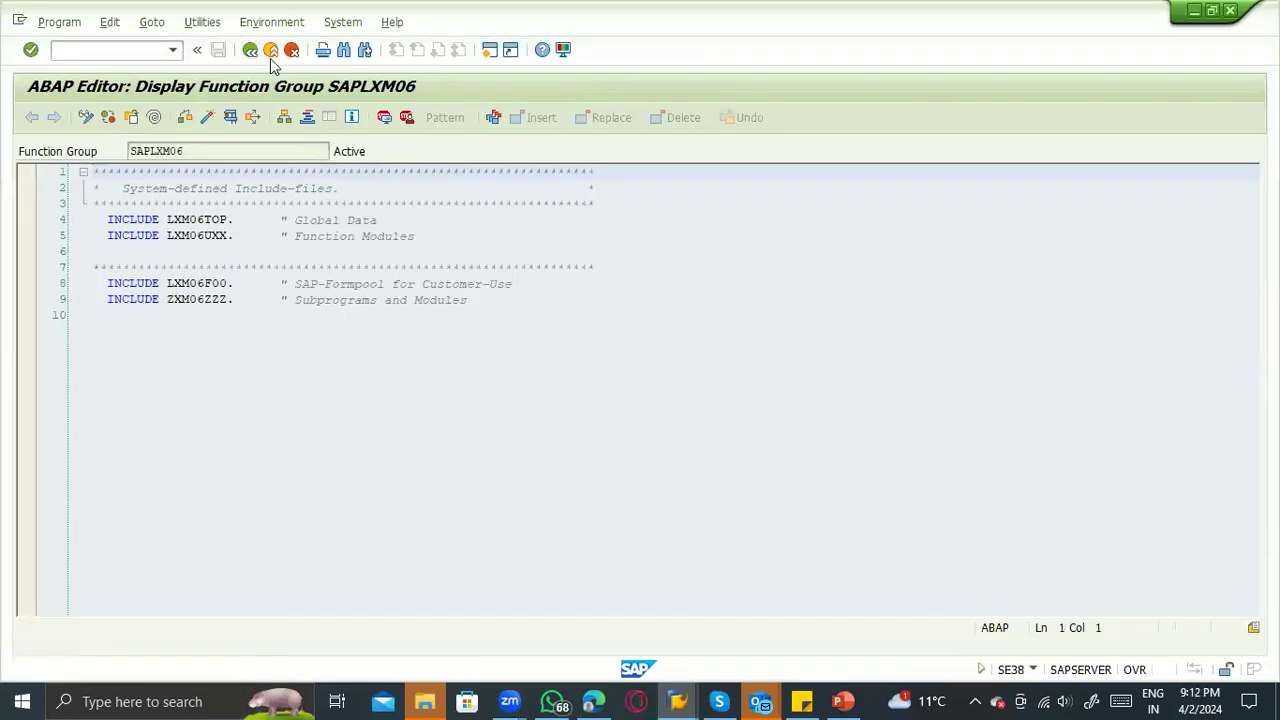
# Open include ZXM06ZZZ from function group SAPLXM06, follow it to include ZXM06O01, and inspect the zkuser SELECT statement.
pyautogui.click(276, 22)
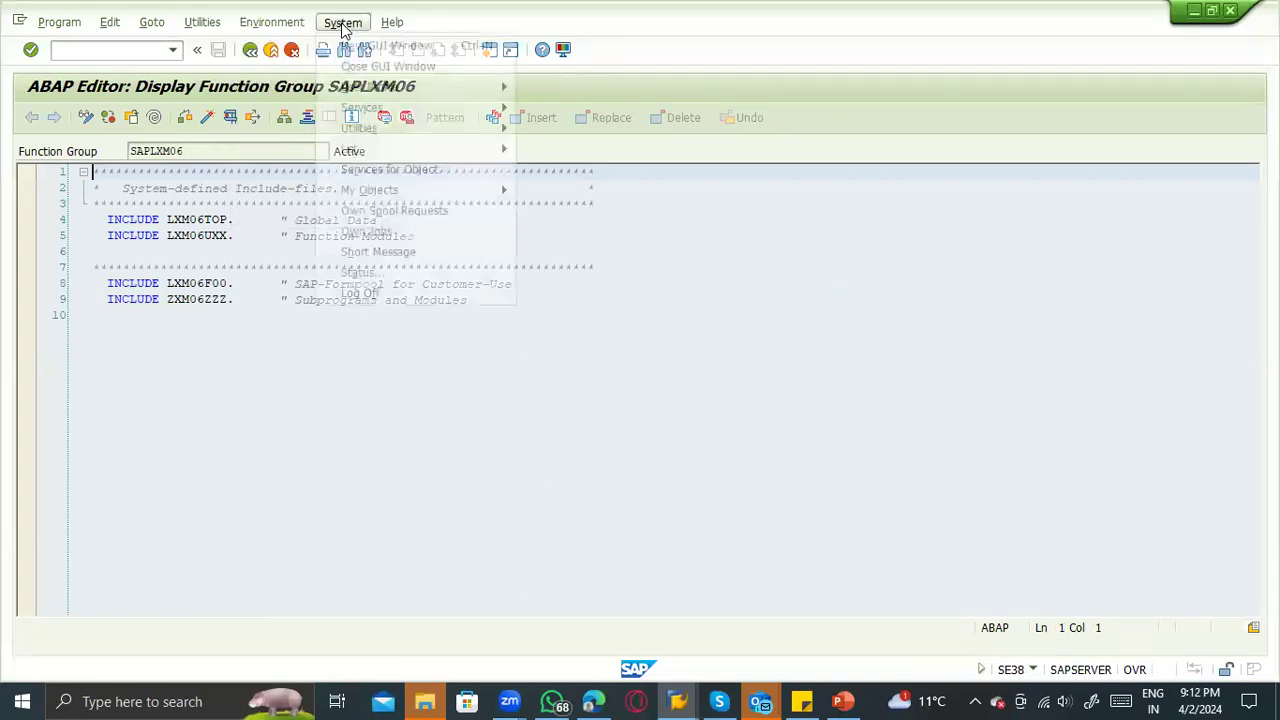
pyautogui.click(257, 188)
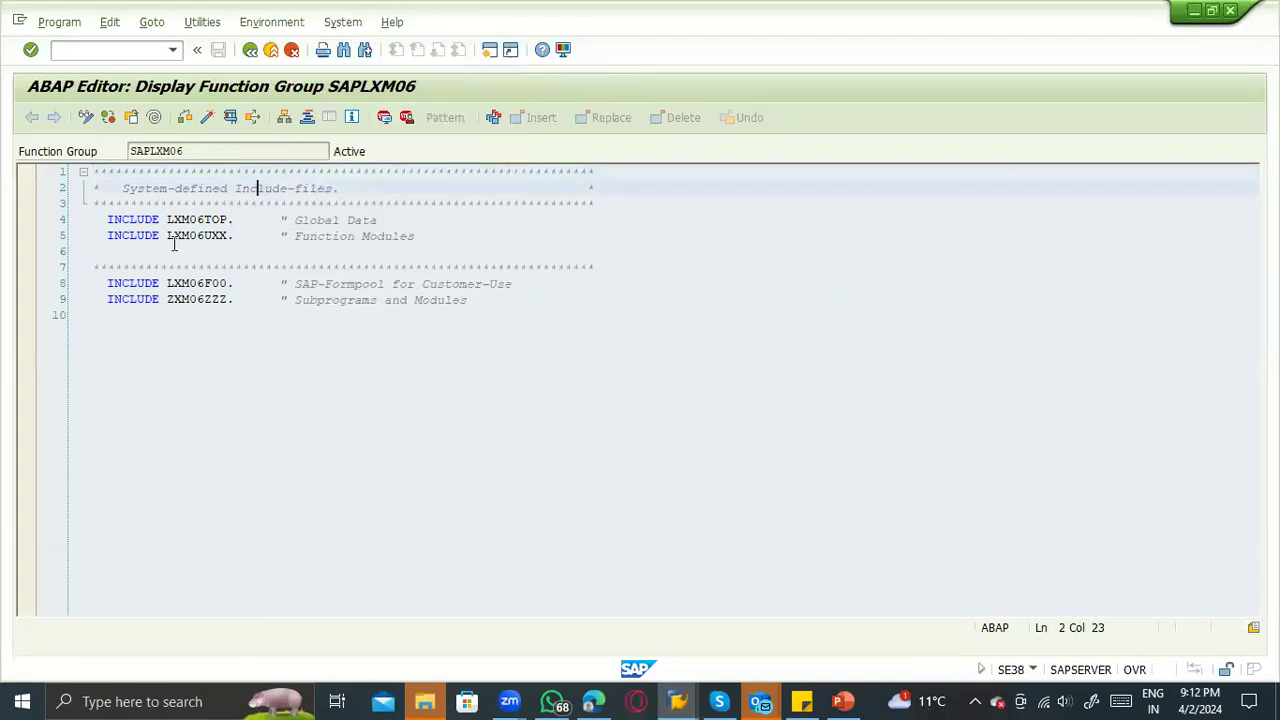
pyautogui.click(203, 300)
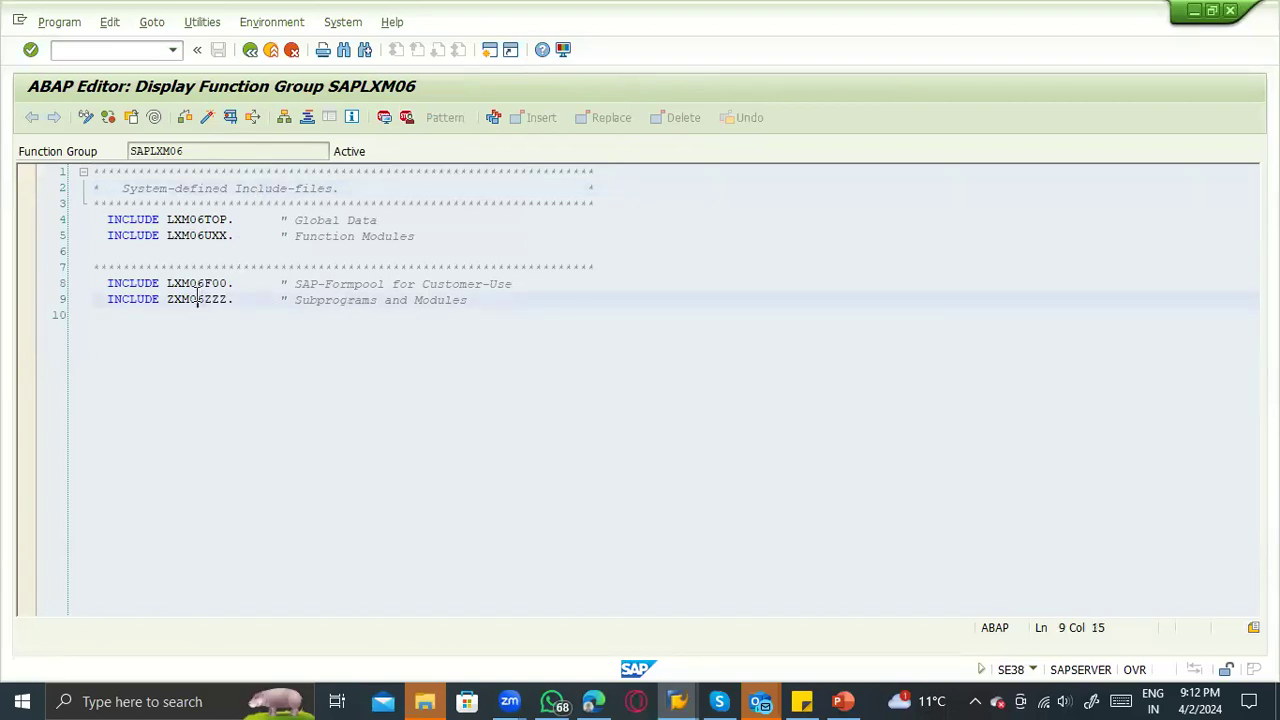
pyautogui.doubleClick(197, 300)
pyautogui.doubleClick(178, 240)
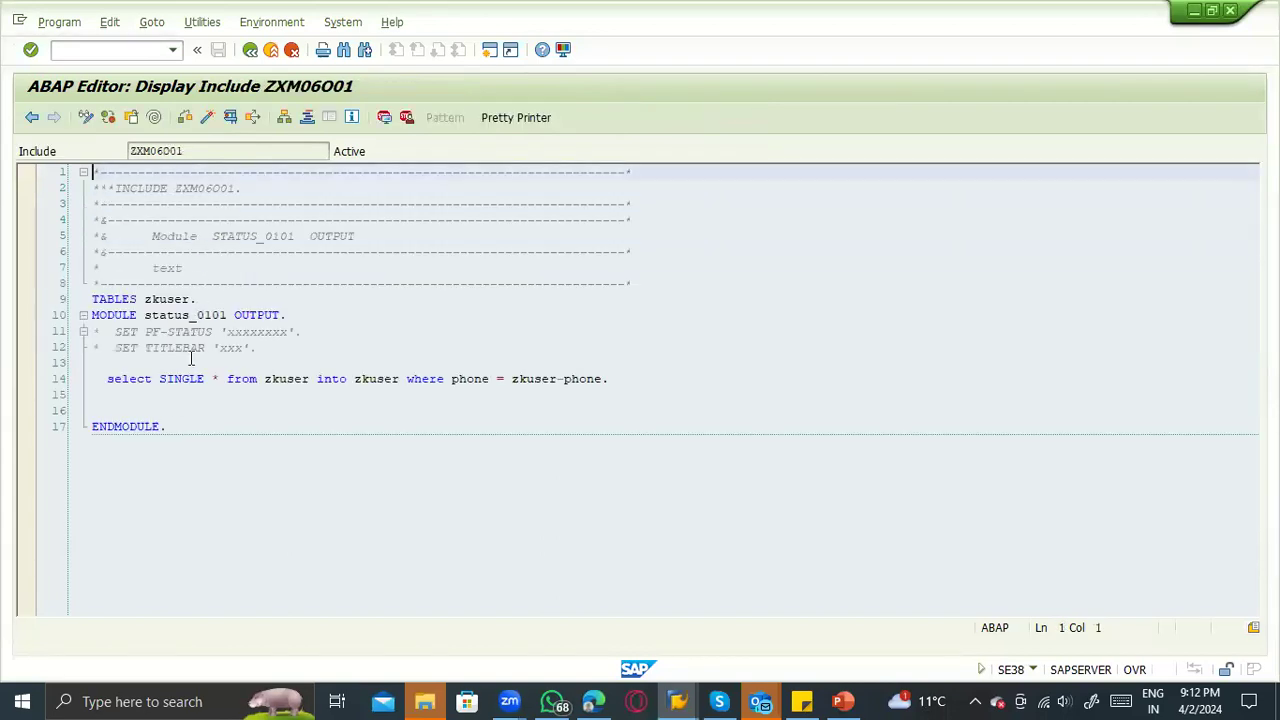
pyautogui.click(278, 379)
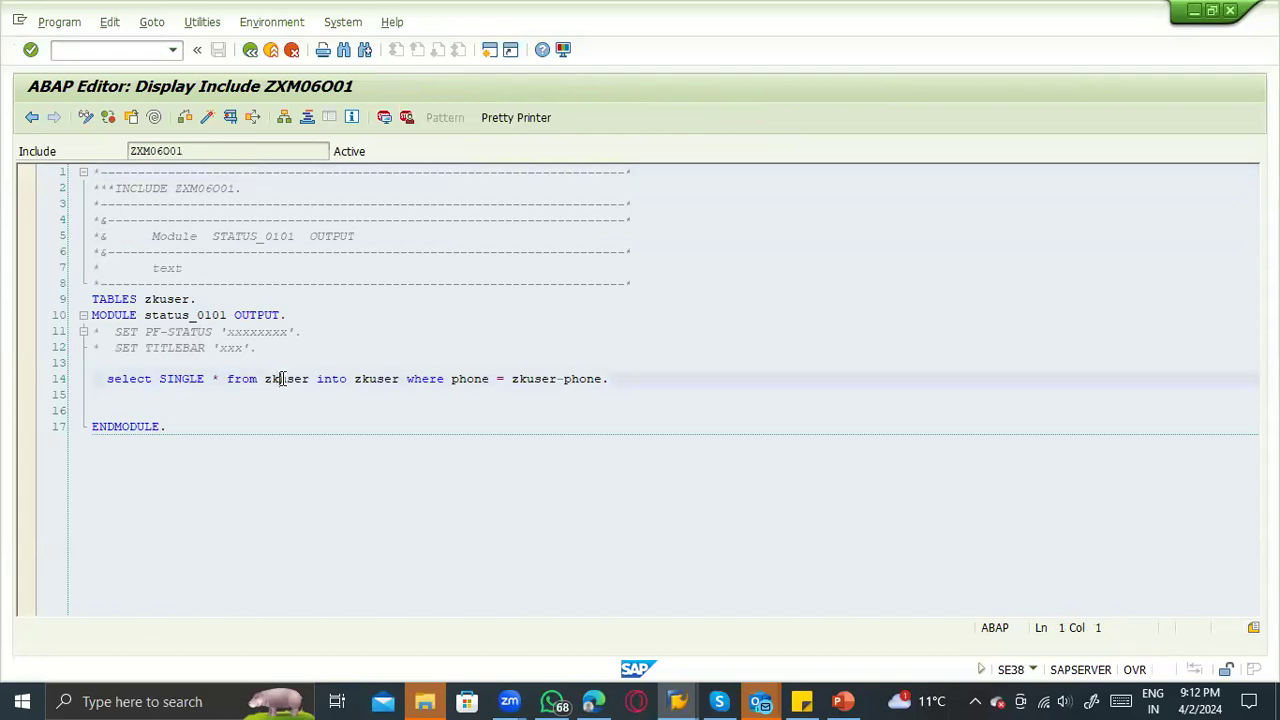
# Trace module status_0101 to the flow logic of screen 0101, and return to the ABAP Editor initial screen.
pyautogui.doubleClick(226, 318)
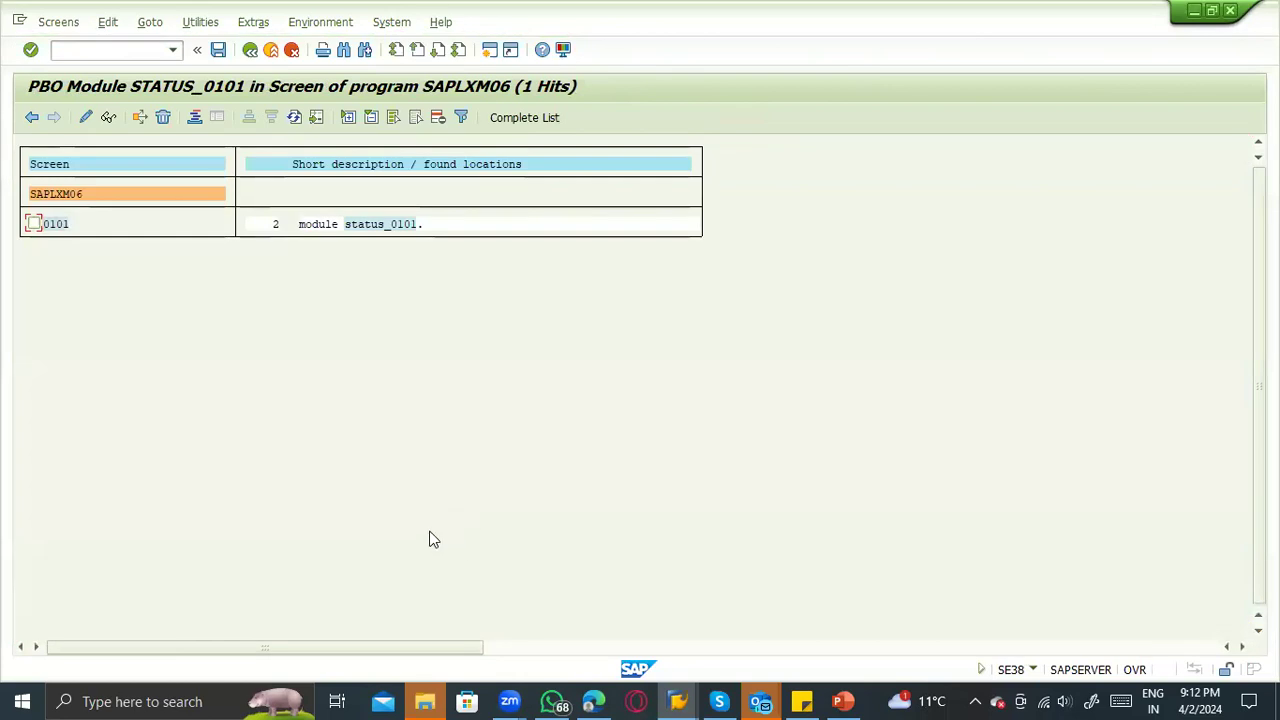
pyautogui.doubleClick(370, 224)
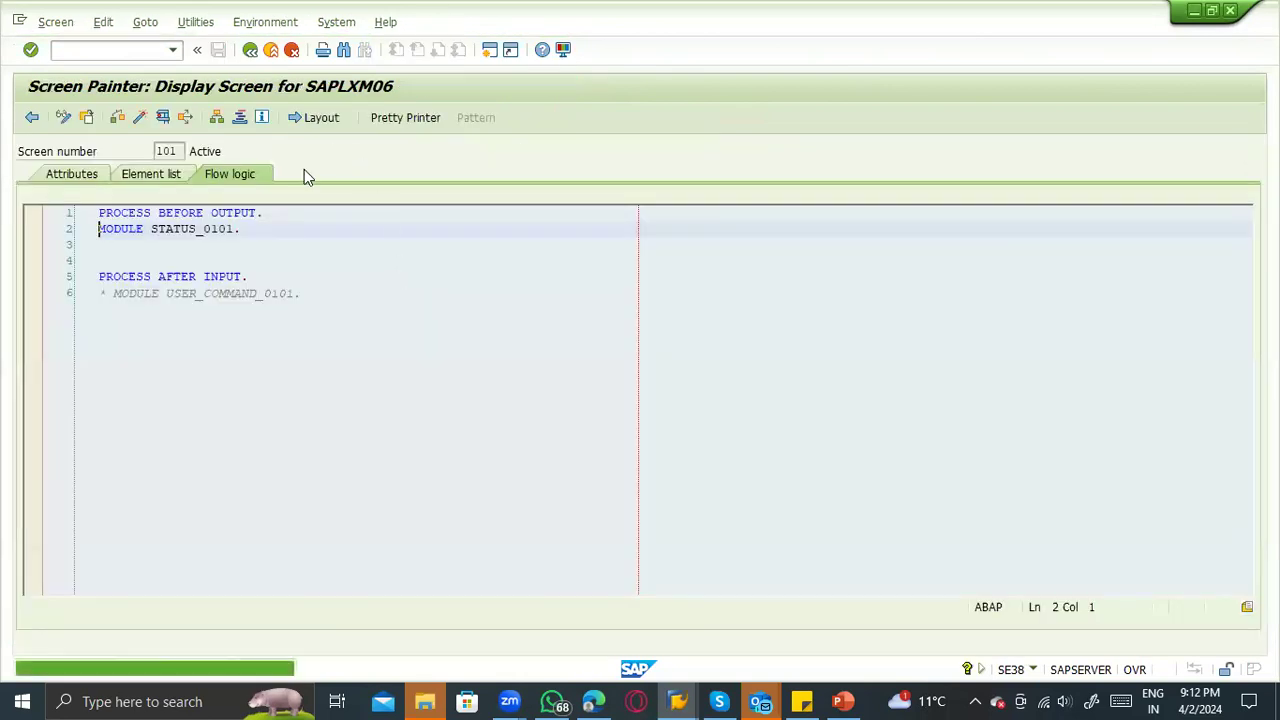
pyautogui.click(253, 53)
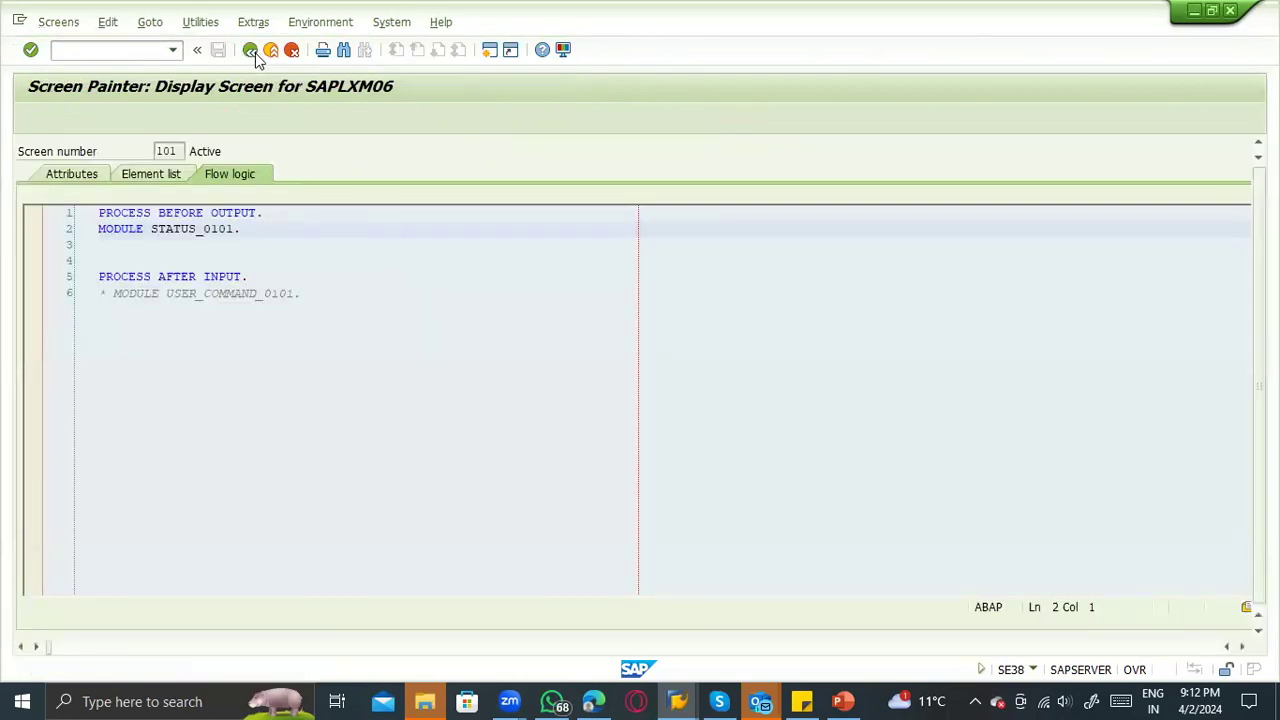
pyautogui.click(251, 50)
pyautogui.click(251, 50)
pyautogui.click(252, 52)
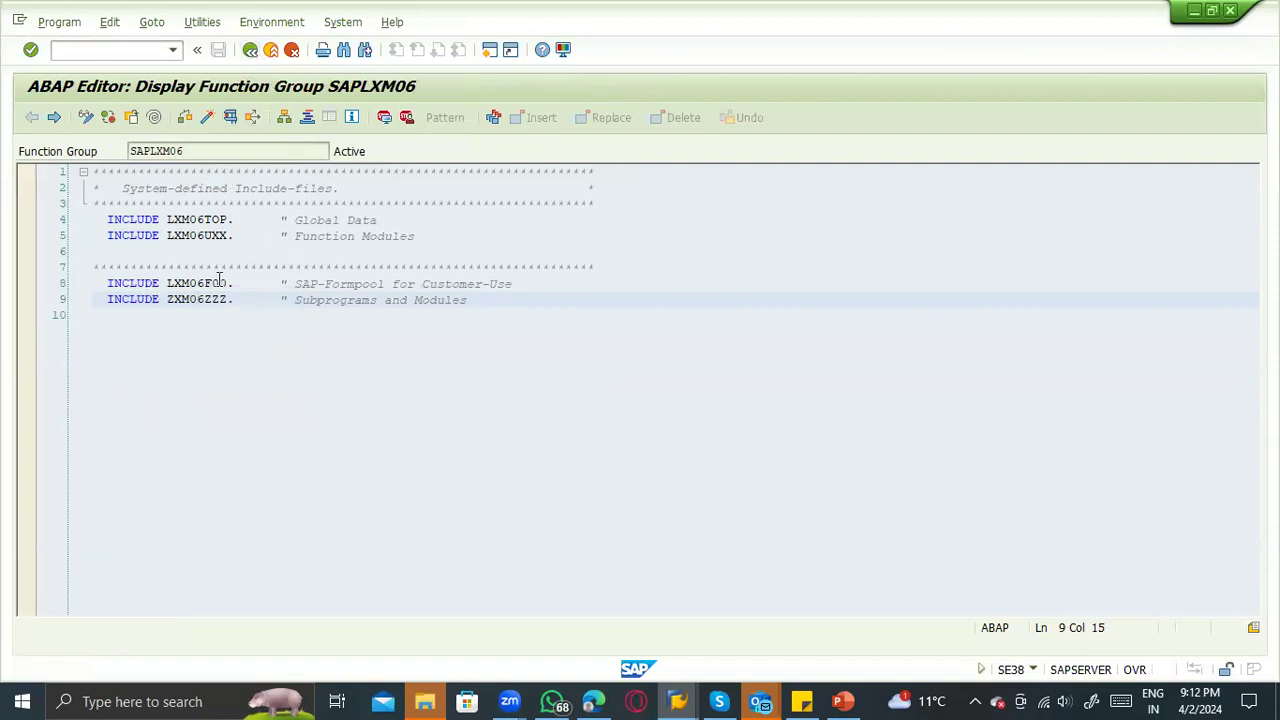
pyautogui.click(252, 50)
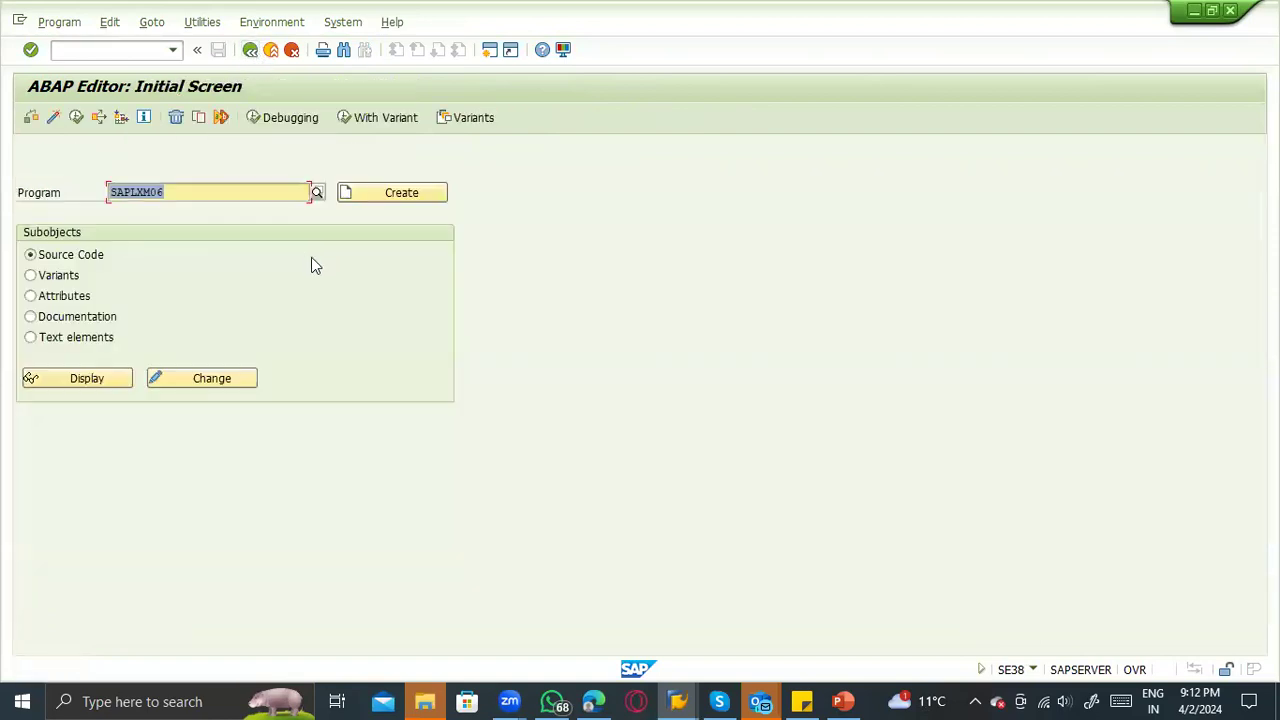
# Open the version management of program SAPLXM06.
pyautogui.click(88, 376)
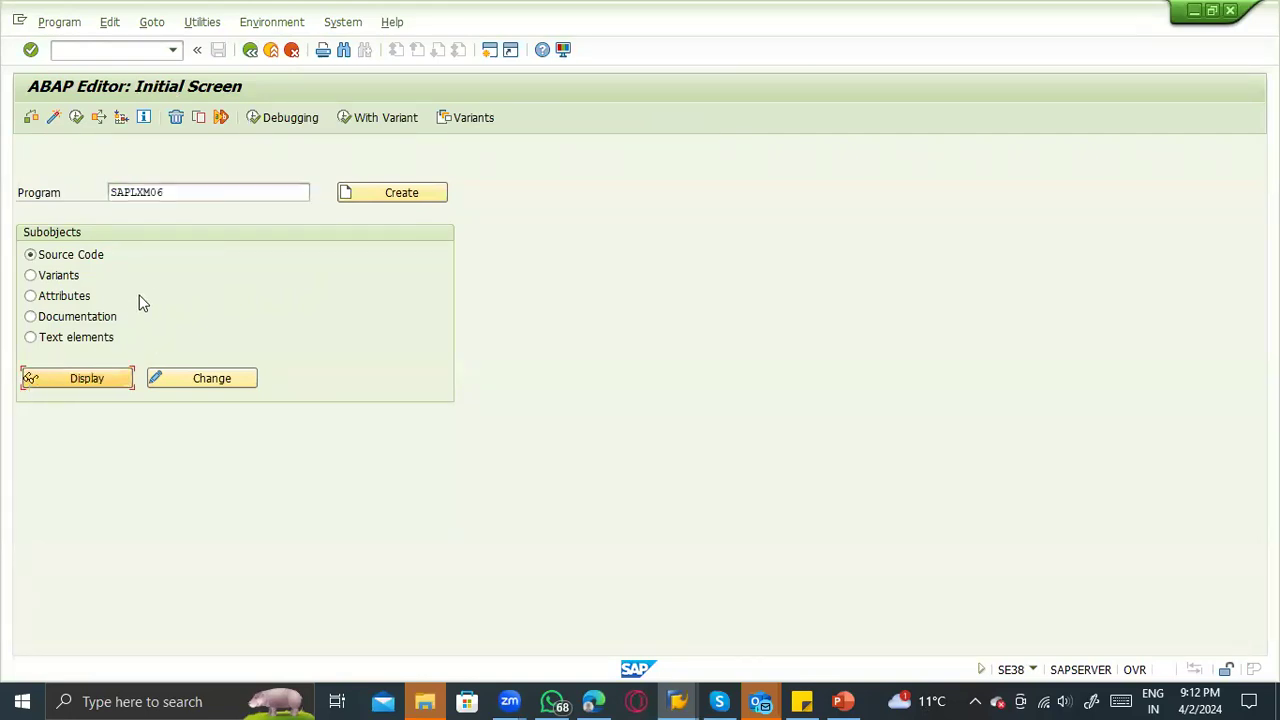
pyautogui.click(150, 23)
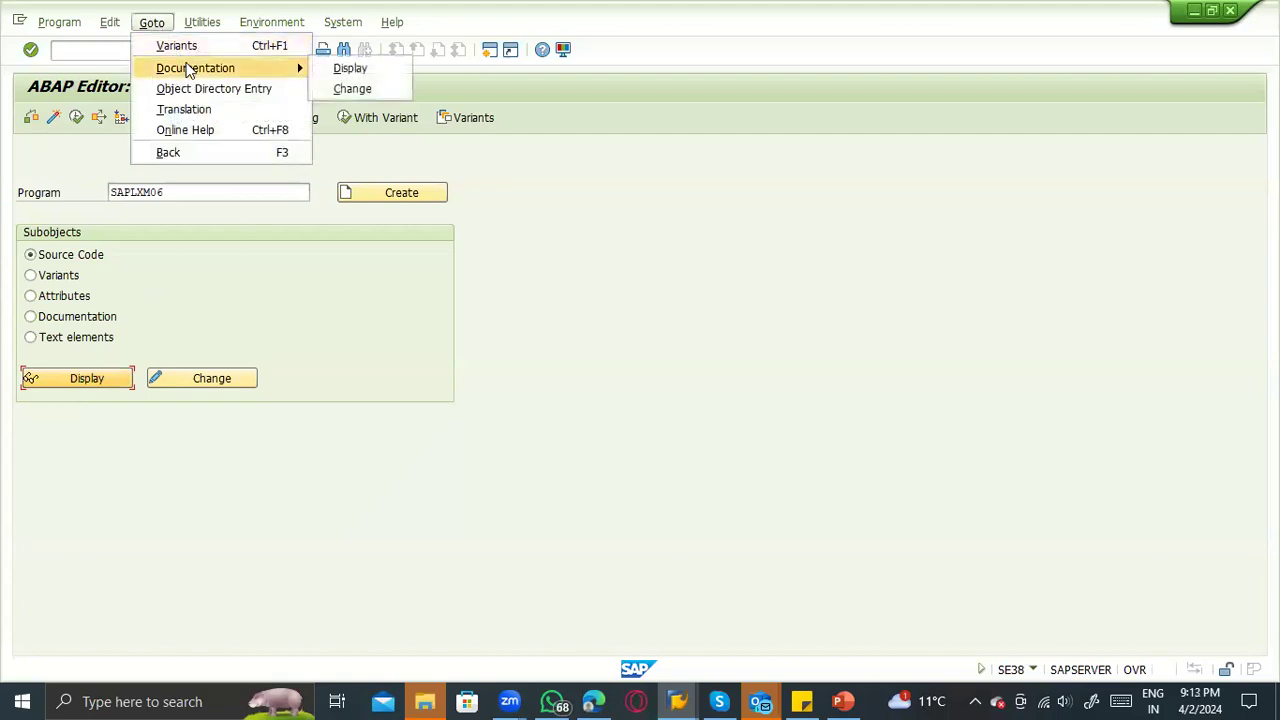
pyautogui.moveTo(204, 23)
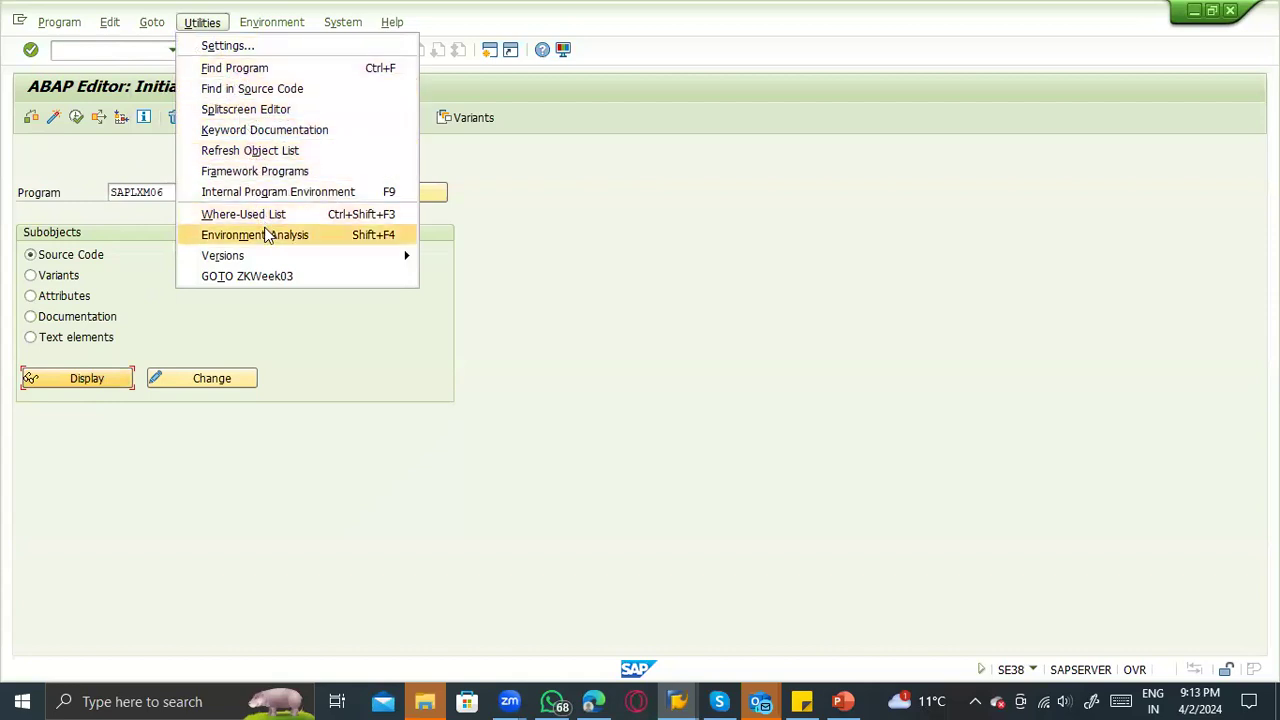
pyautogui.moveTo(270, 259)
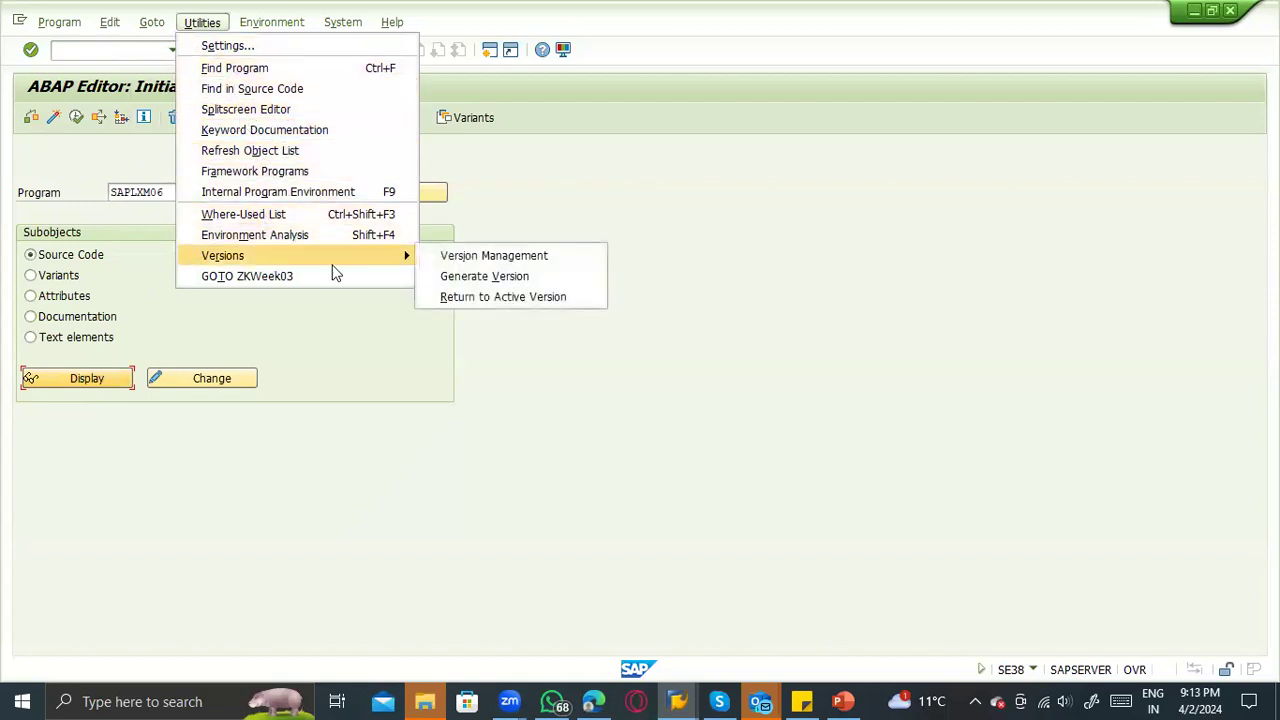
pyautogui.click(500, 254)
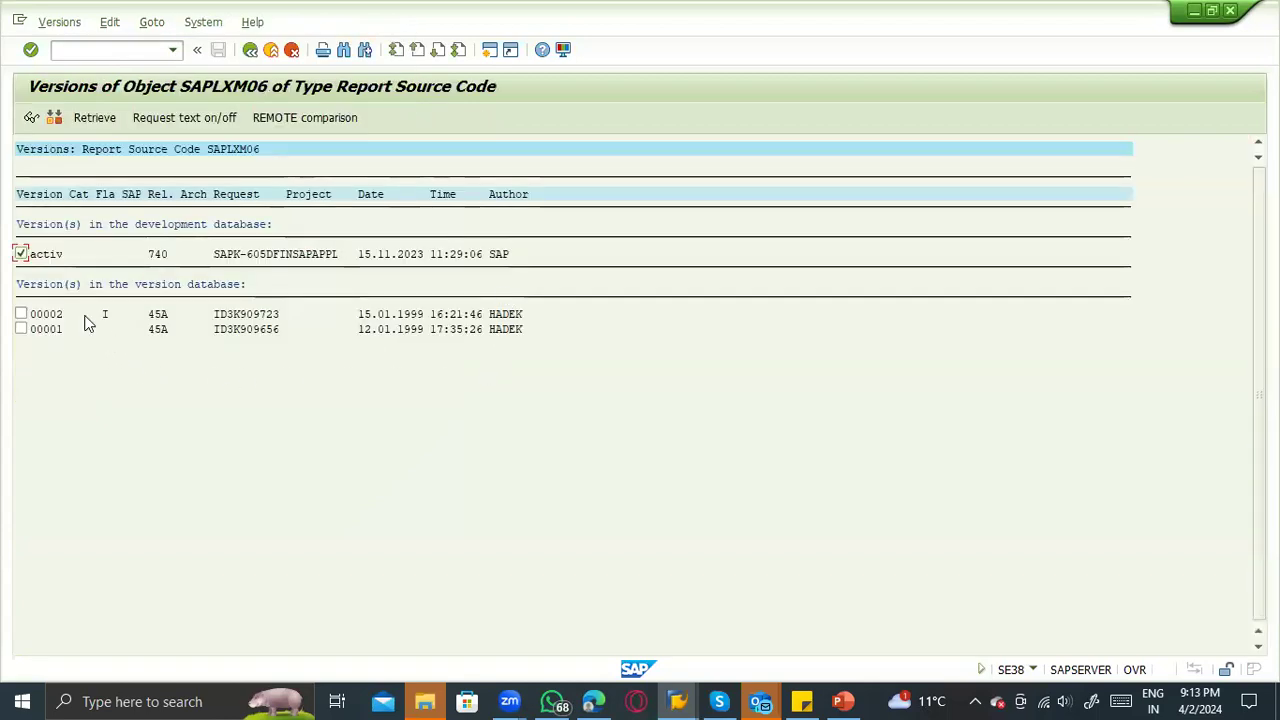
# View the objects of the active version's transport request SAPK-605DFINSAPAPPL and return to the request overview.
pyautogui.click(389, 258)
pyautogui.doubleClick(284, 255)
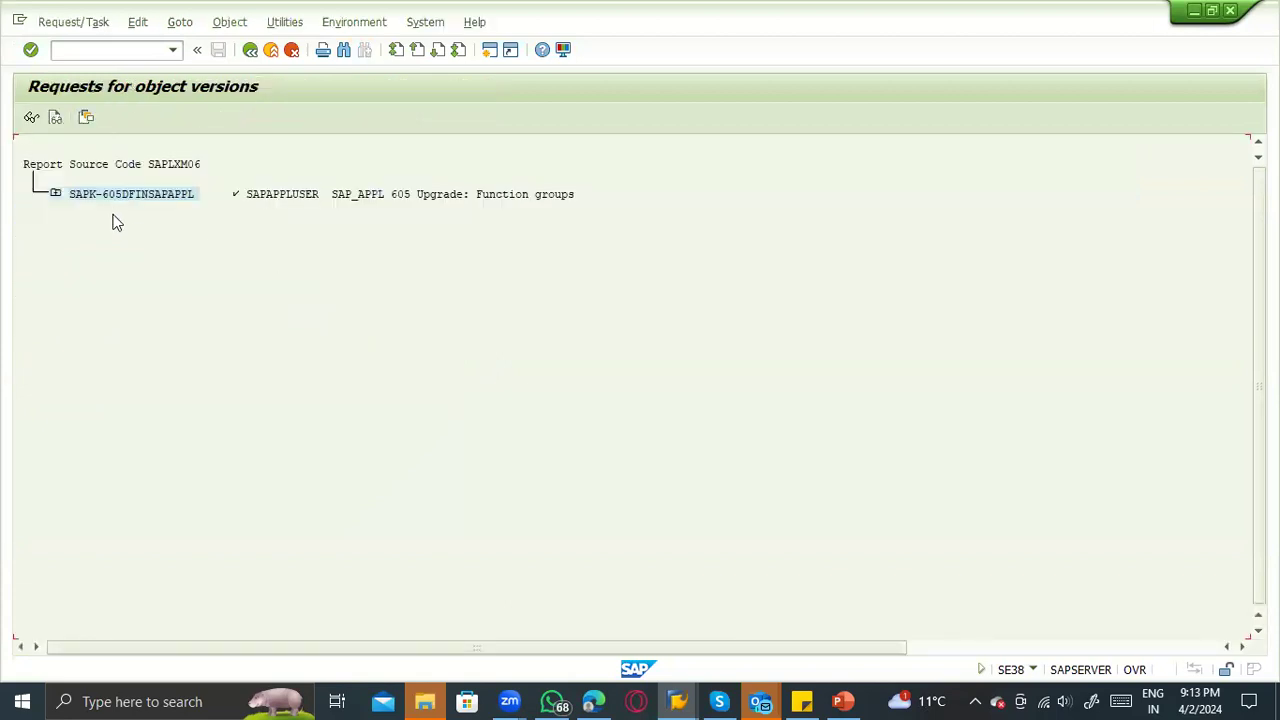
pyautogui.doubleClick(109, 195)
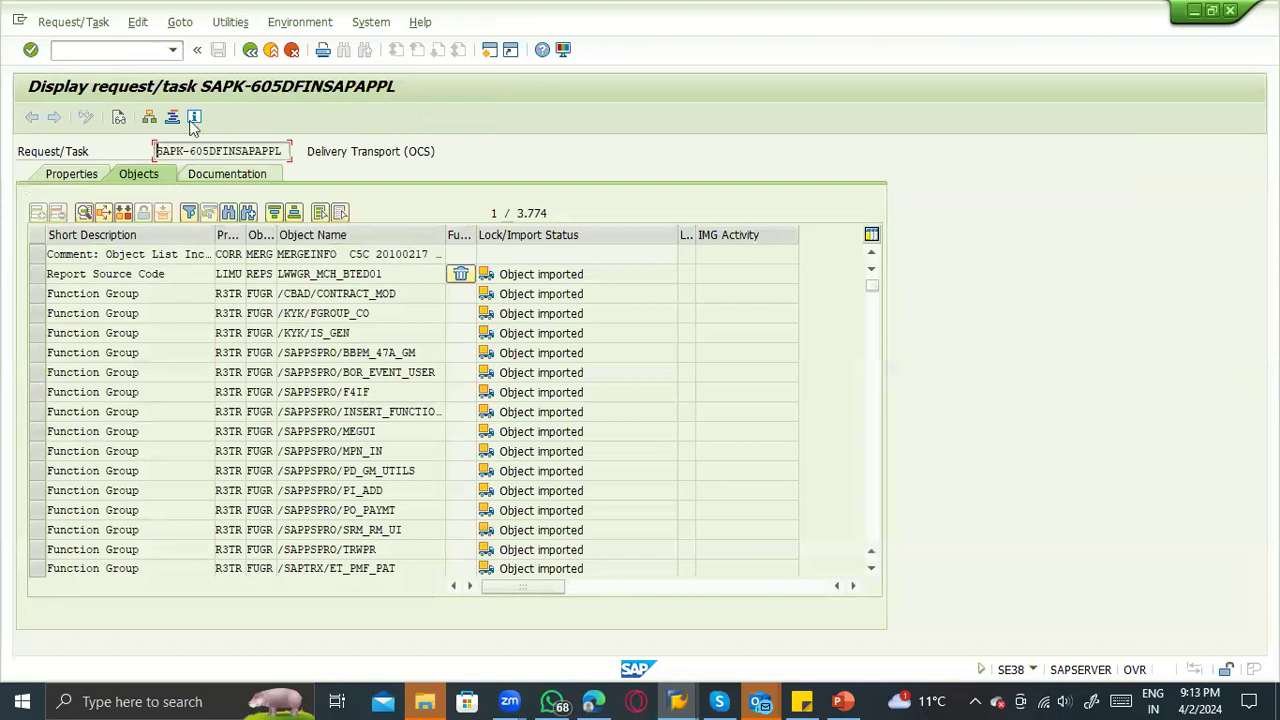
pyautogui.click(250, 50)
# Expand request SAPK-605DFINSAPAPPL and inspect its report source code, MERGEINFO comment and function group entries.
pyautogui.click(56, 195)
pyautogui.click(81, 239)
pyautogui.doubleClick(138, 270)
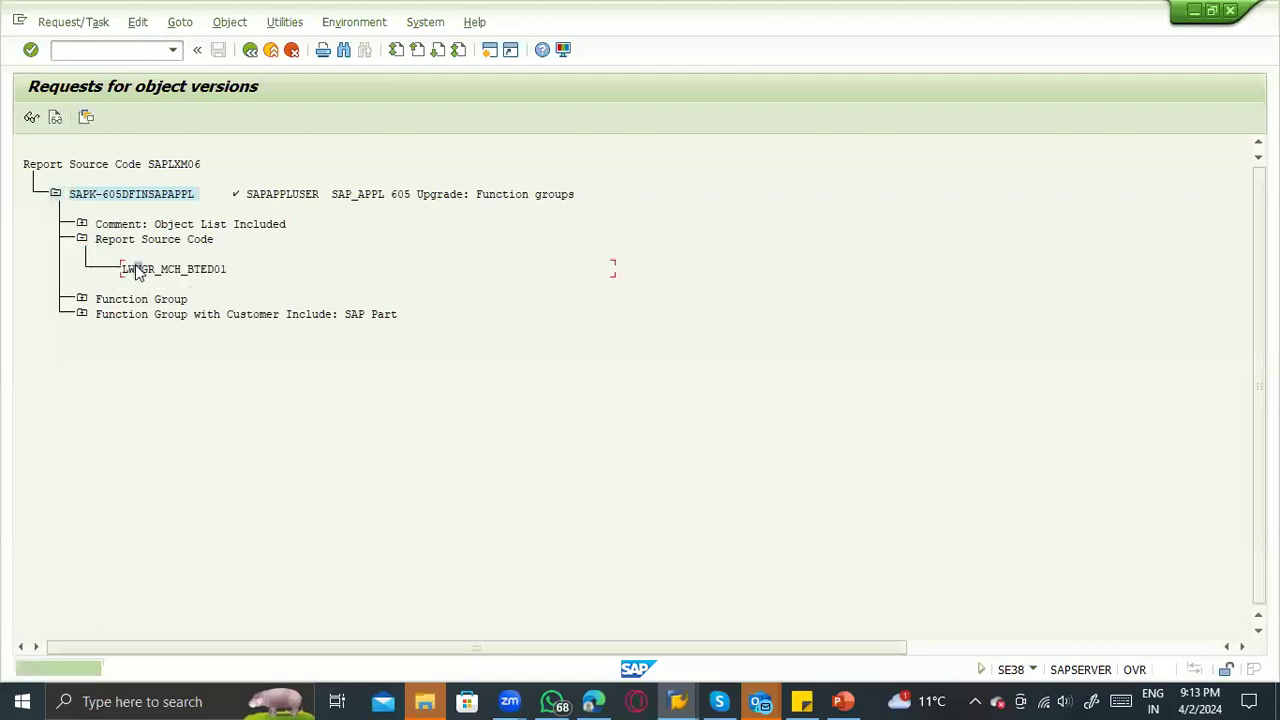
pyautogui.click(82, 225)
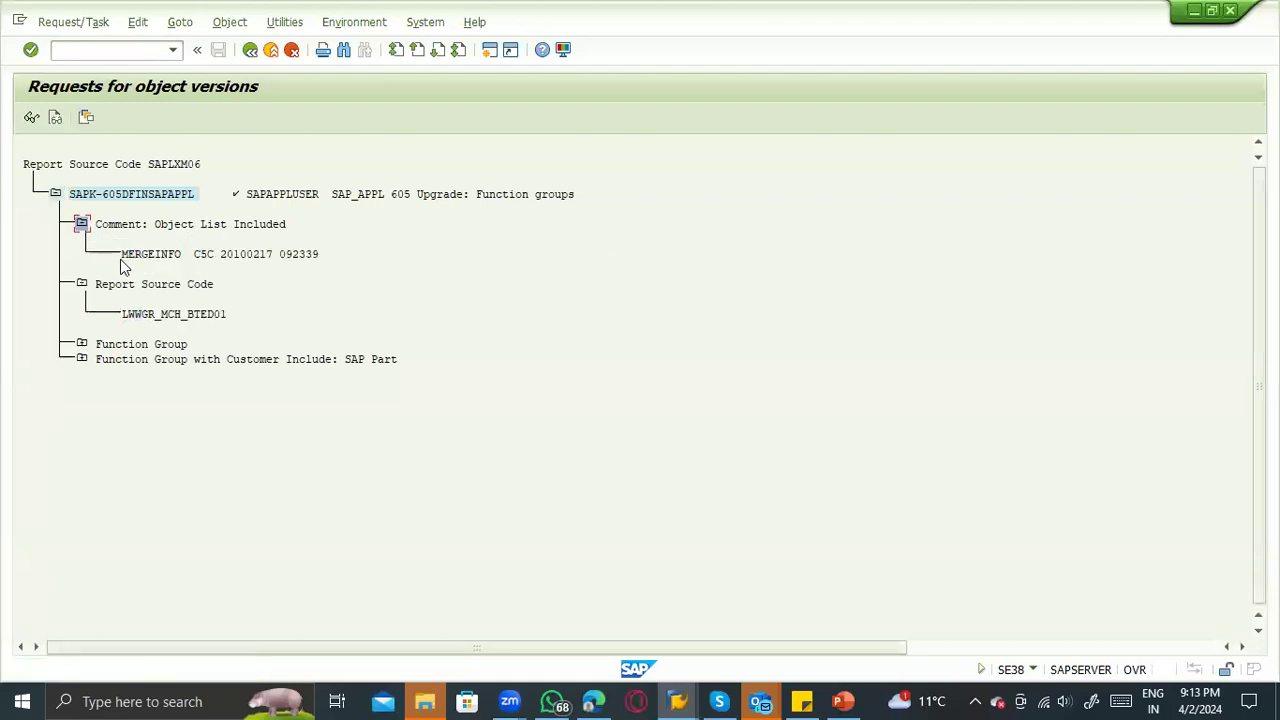
pyautogui.doubleClick(150, 256)
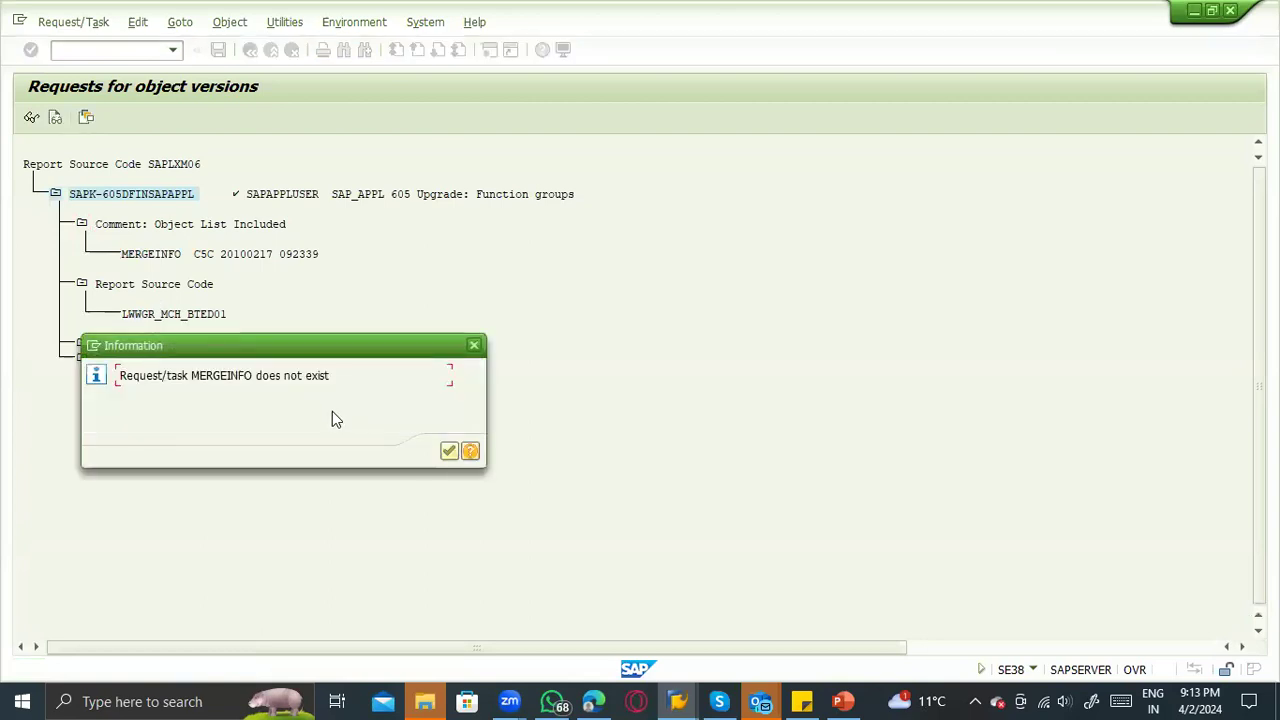
pyautogui.click(450, 452)
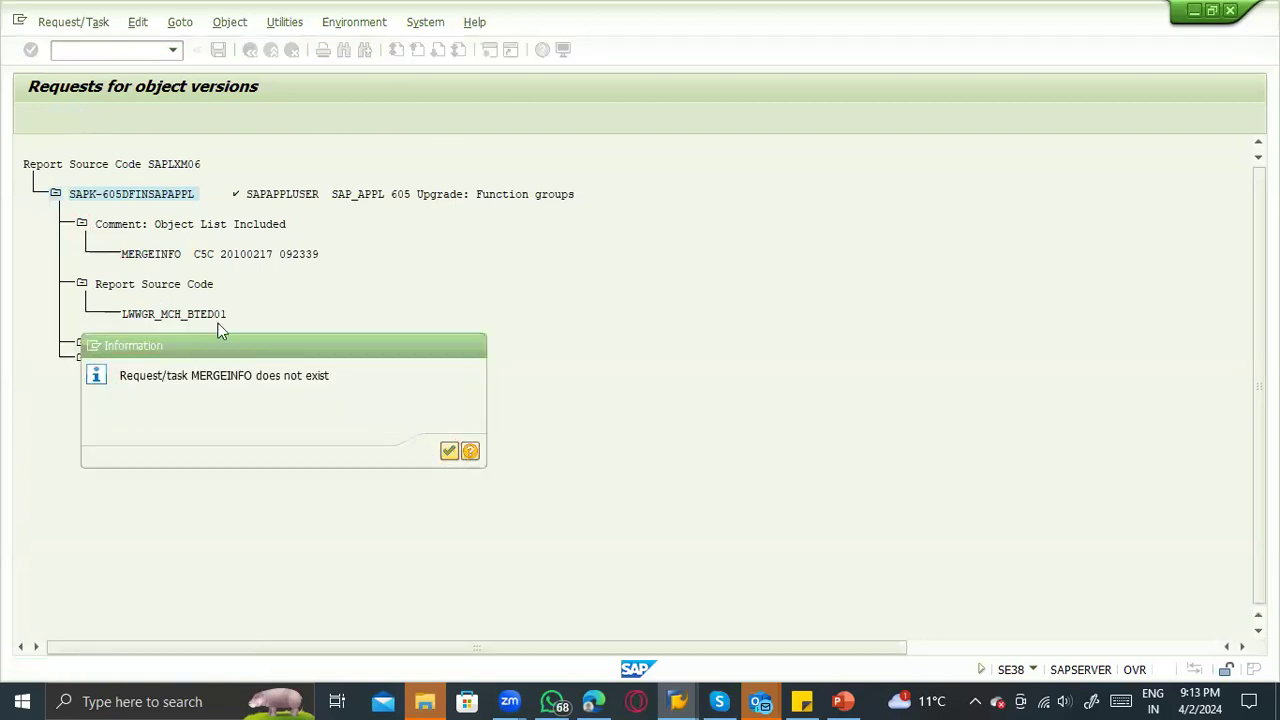
pyautogui.click(82, 344)
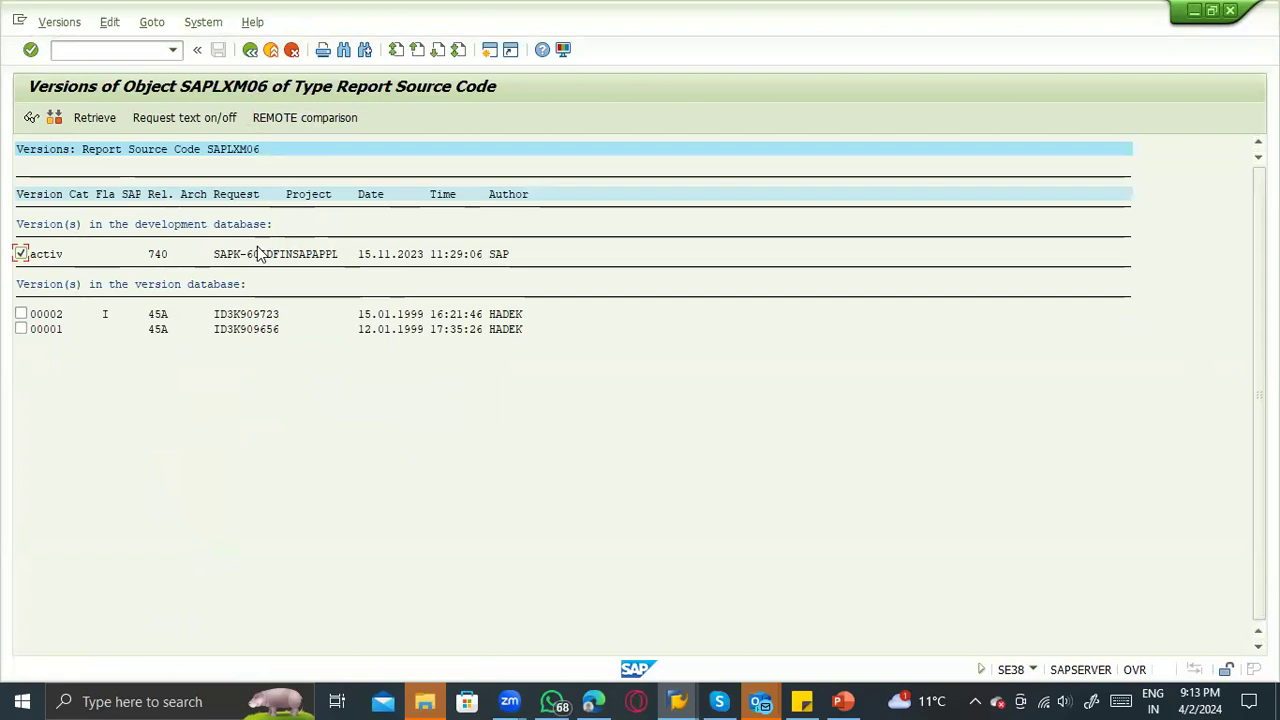
# Try to retrieve the active version of SAPLXM06 and to compare it remotely without specifying a target system.
pyautogui.click(56, 116)
pyautogui.click(86, 118)
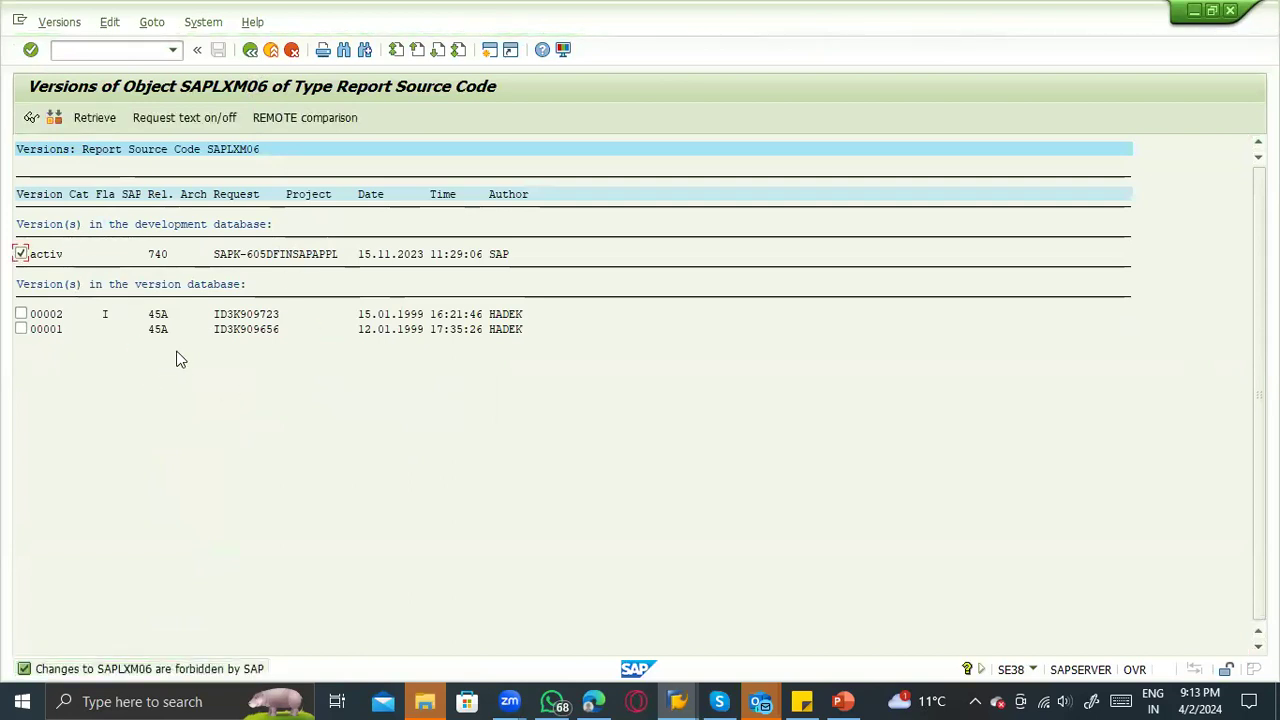
pyautogui.click(289, 118)
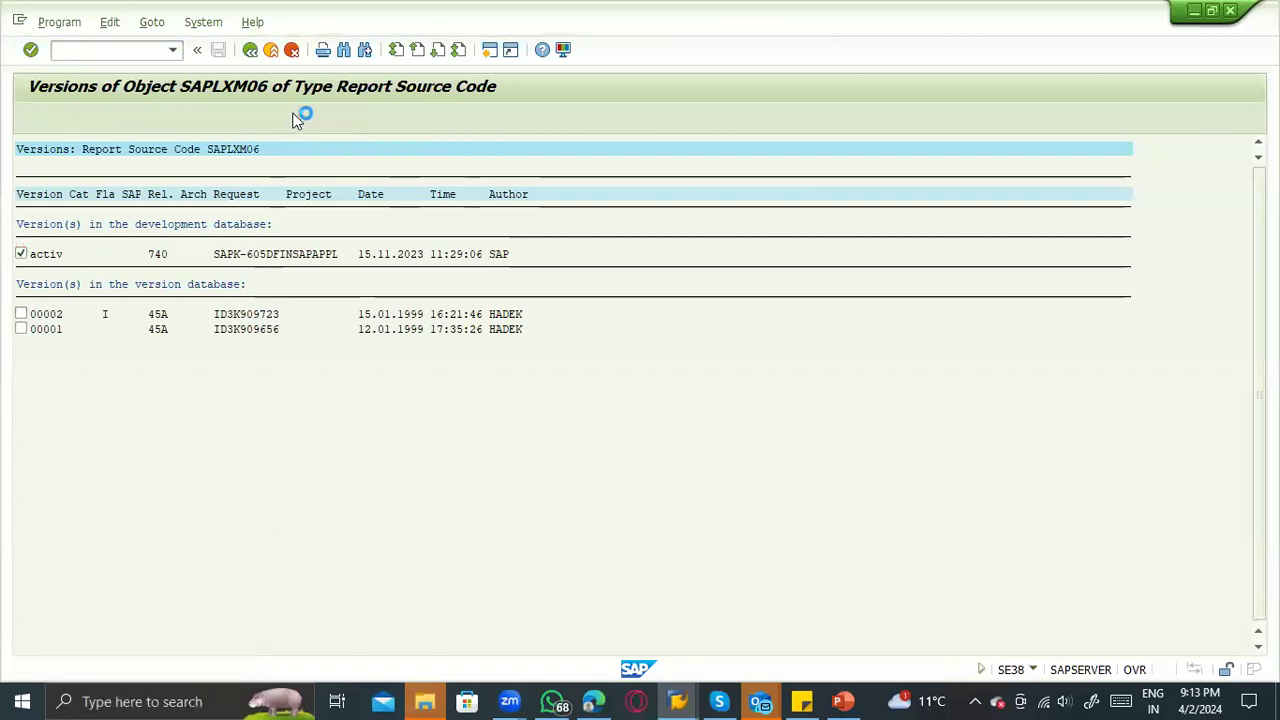
pyautogui.click(357, 317)
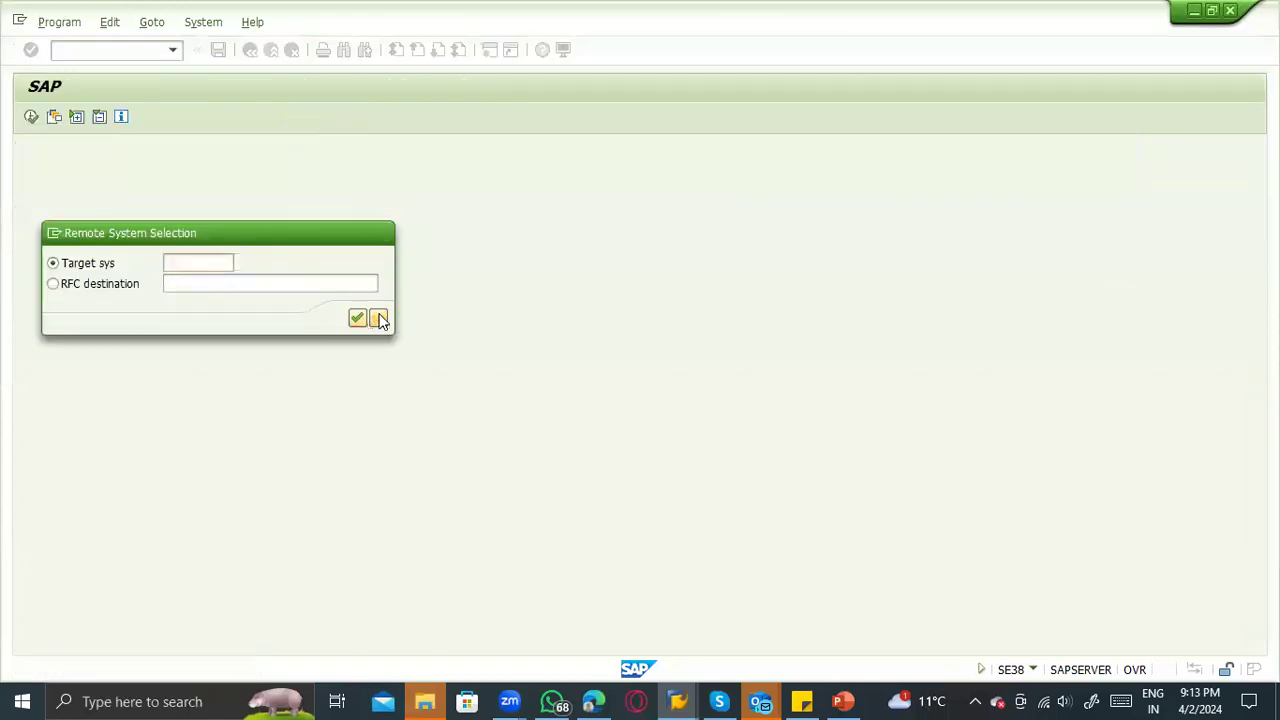
pyautogui.click(449, 524)
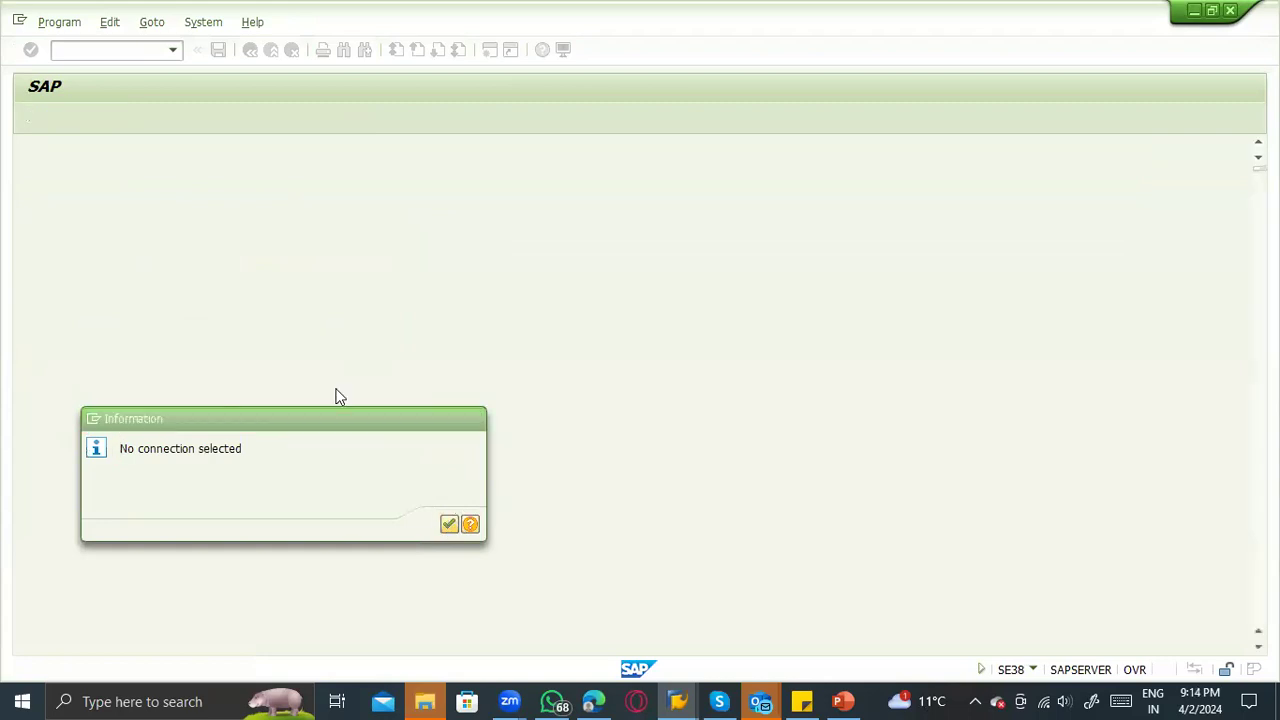
# Compare the active version of SAPLXM06 with version 00002 and return to the version list.
pyautogui.click(21, 314)
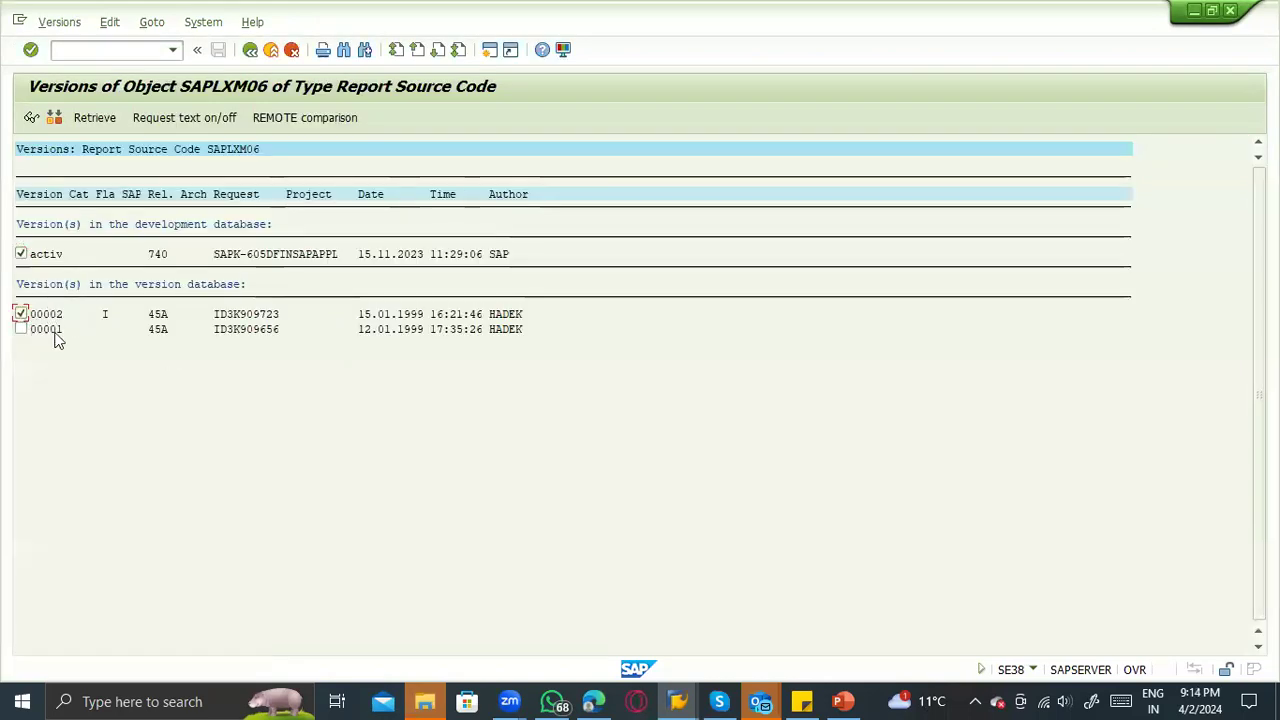
pyautogui.click(387, 314)
pyautogui.click(398, 254)
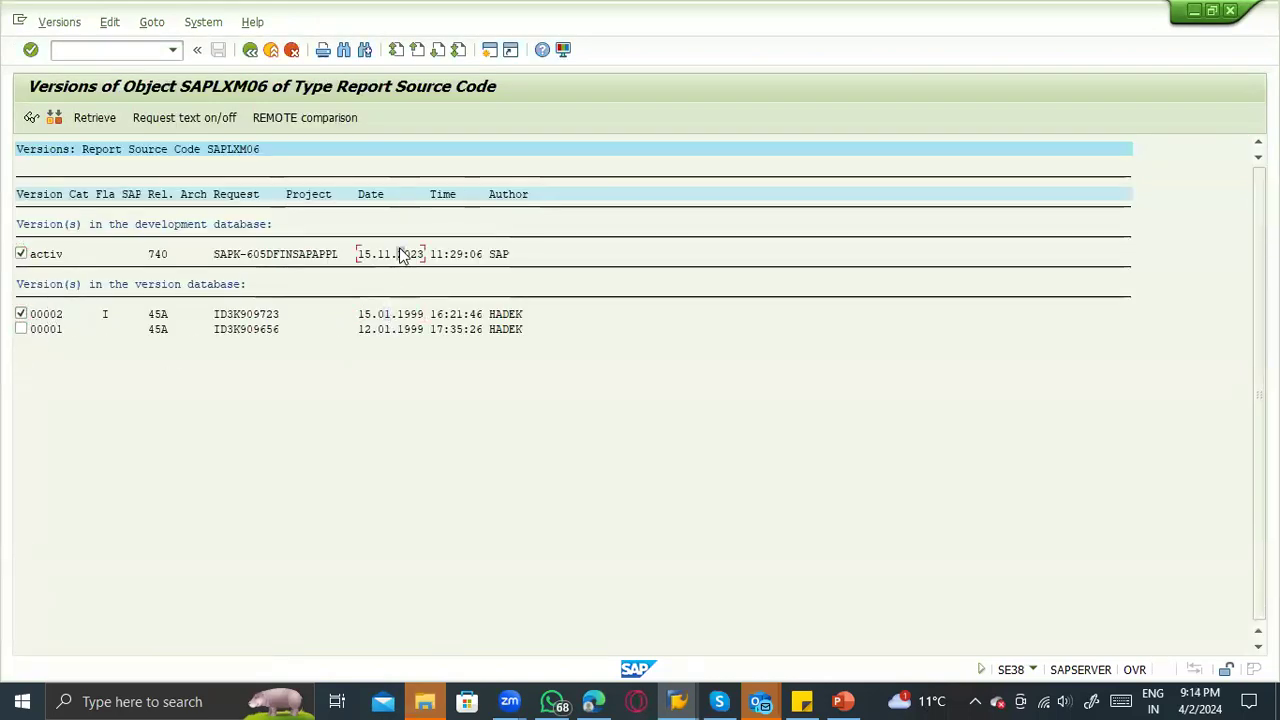
pyautogui.click(54, 117)
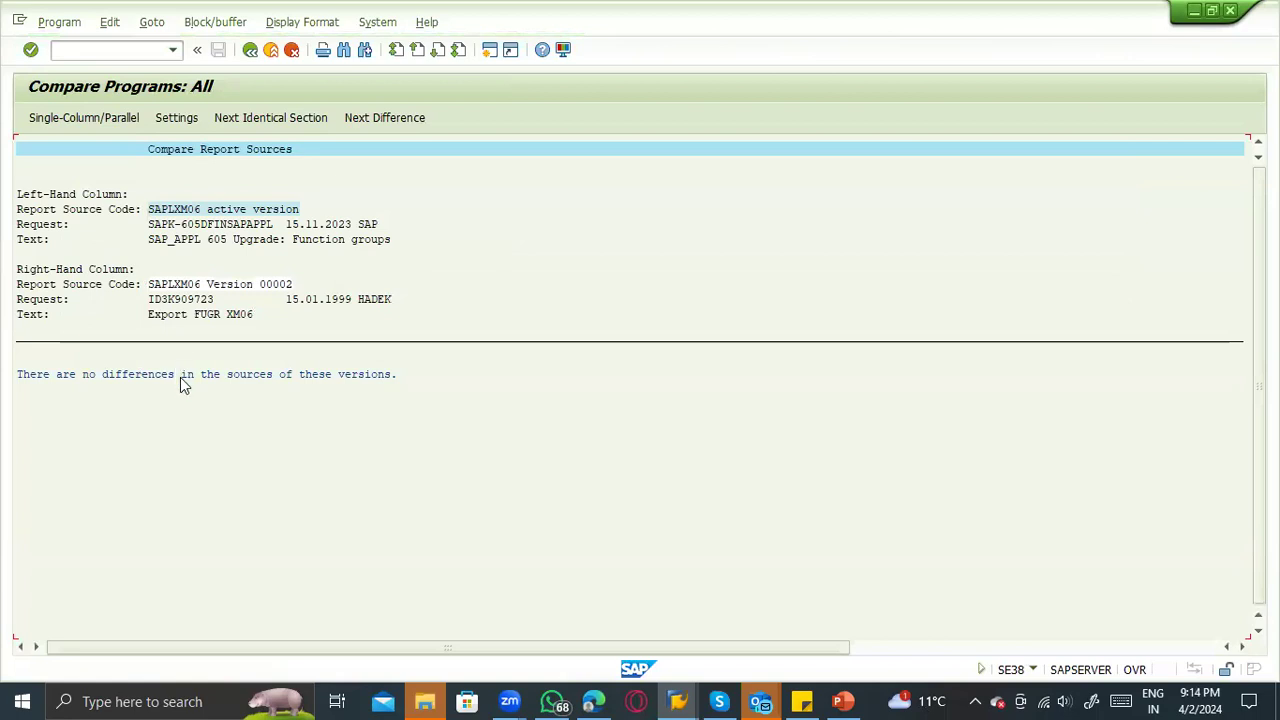
pyautogui.click(224, 378)
pyautogui.click(250, 49)
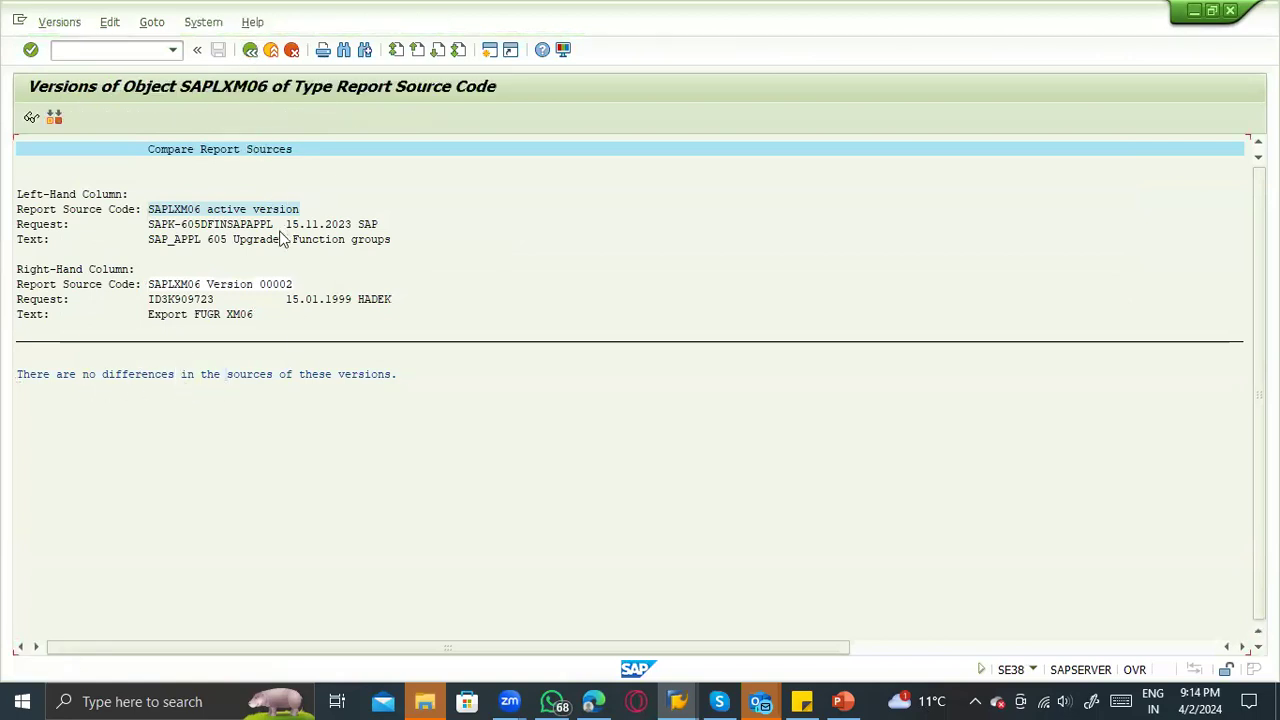
# Compare the active version of SAPLXM06 with version 00001, then return to the version list.
pyautogui.click(21, 314)
pyautogui.click(21, 329)
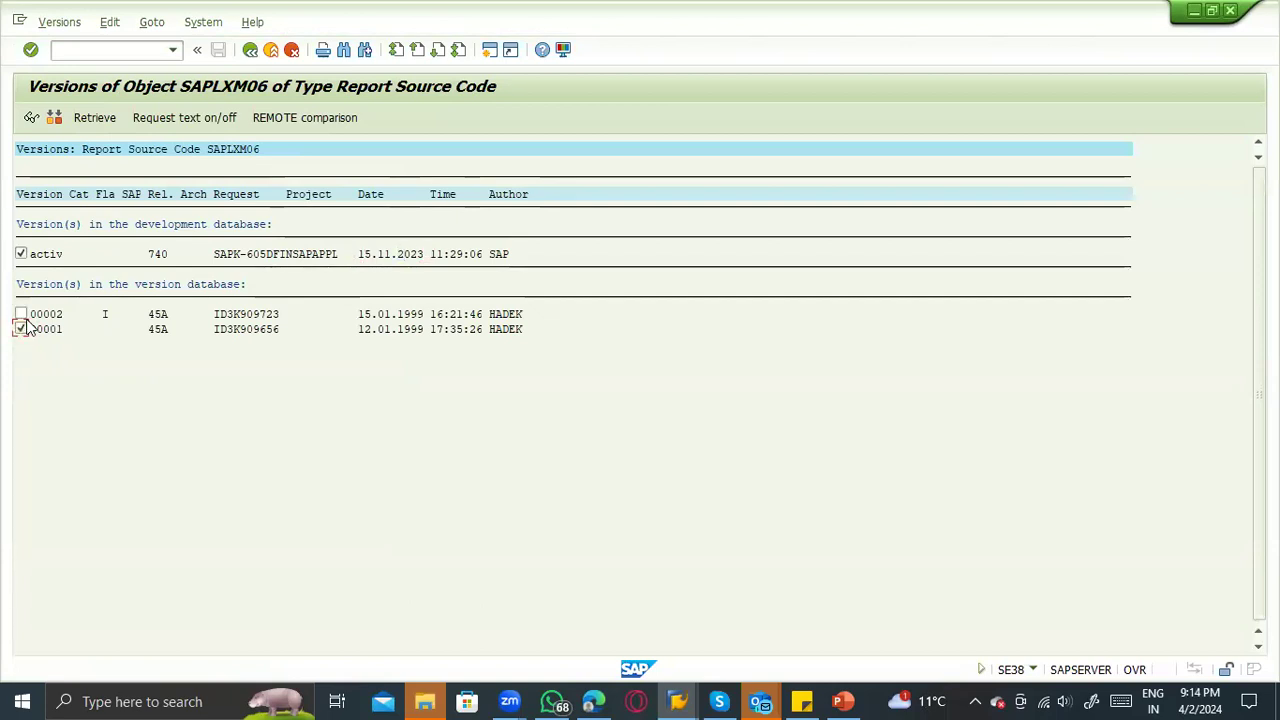
pyautogui.click(40, 117)
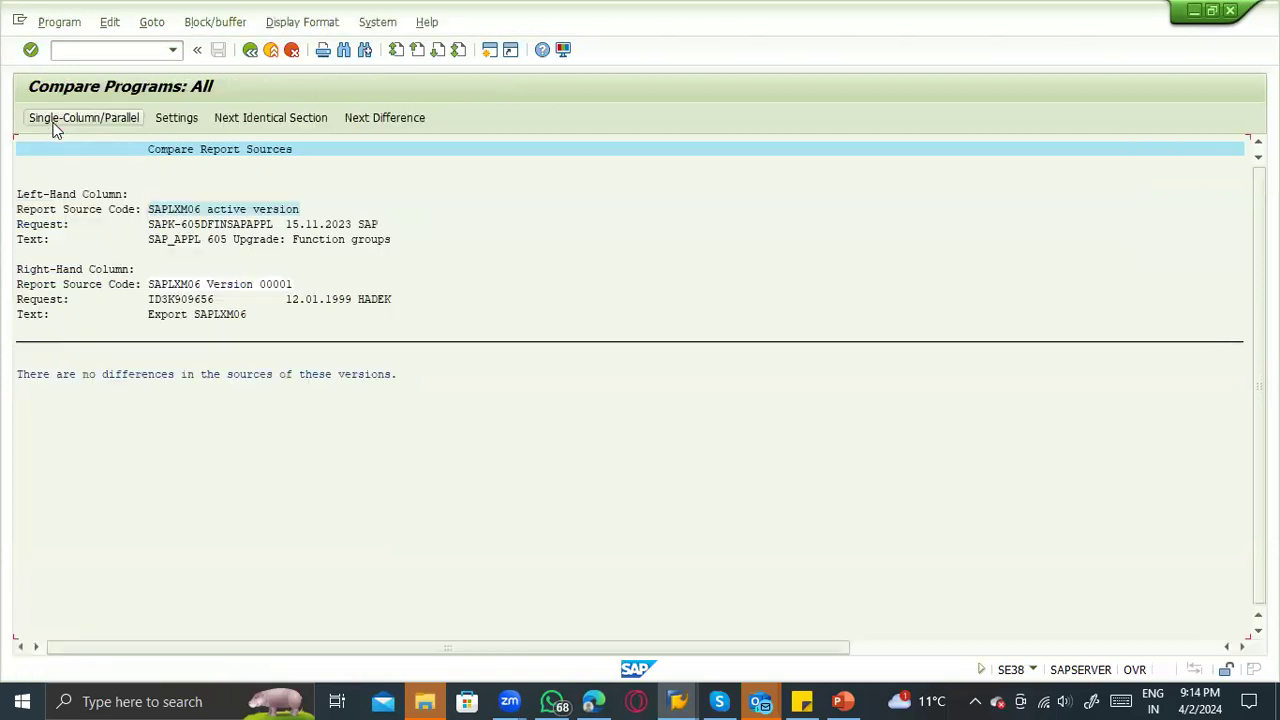
pyautogui.click(185, 284)
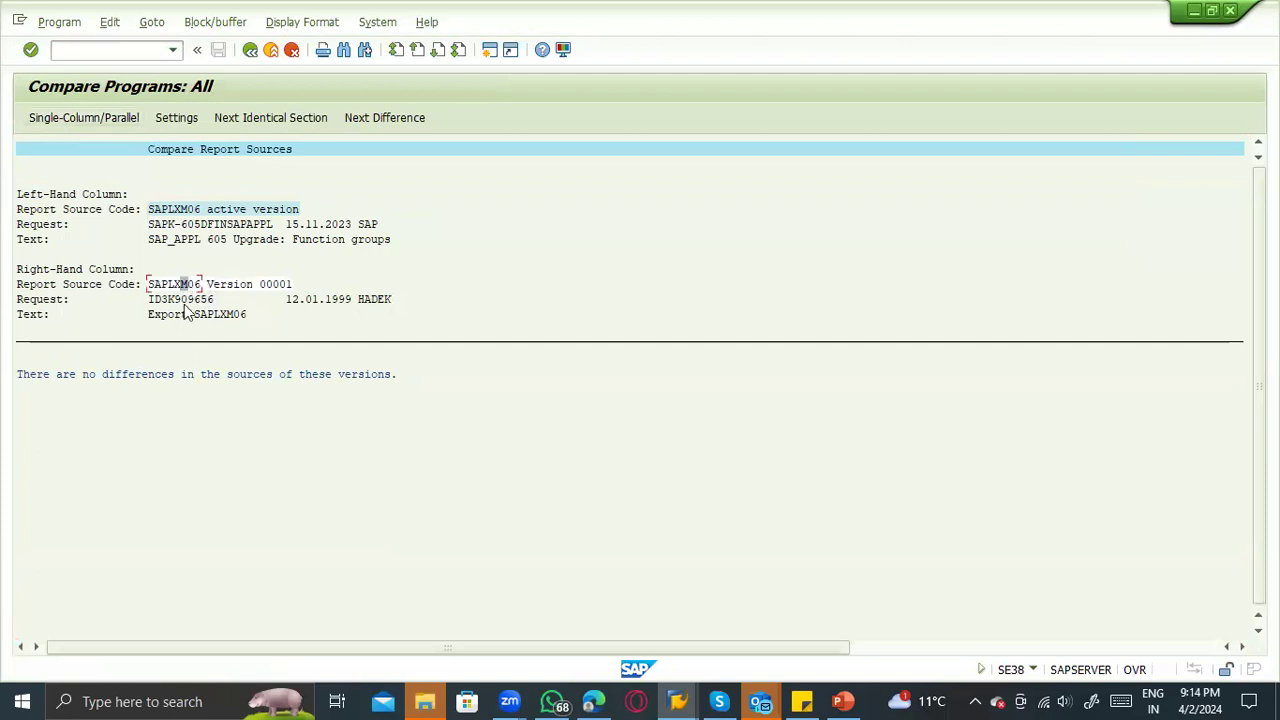
pyautogui.click(251, 50)
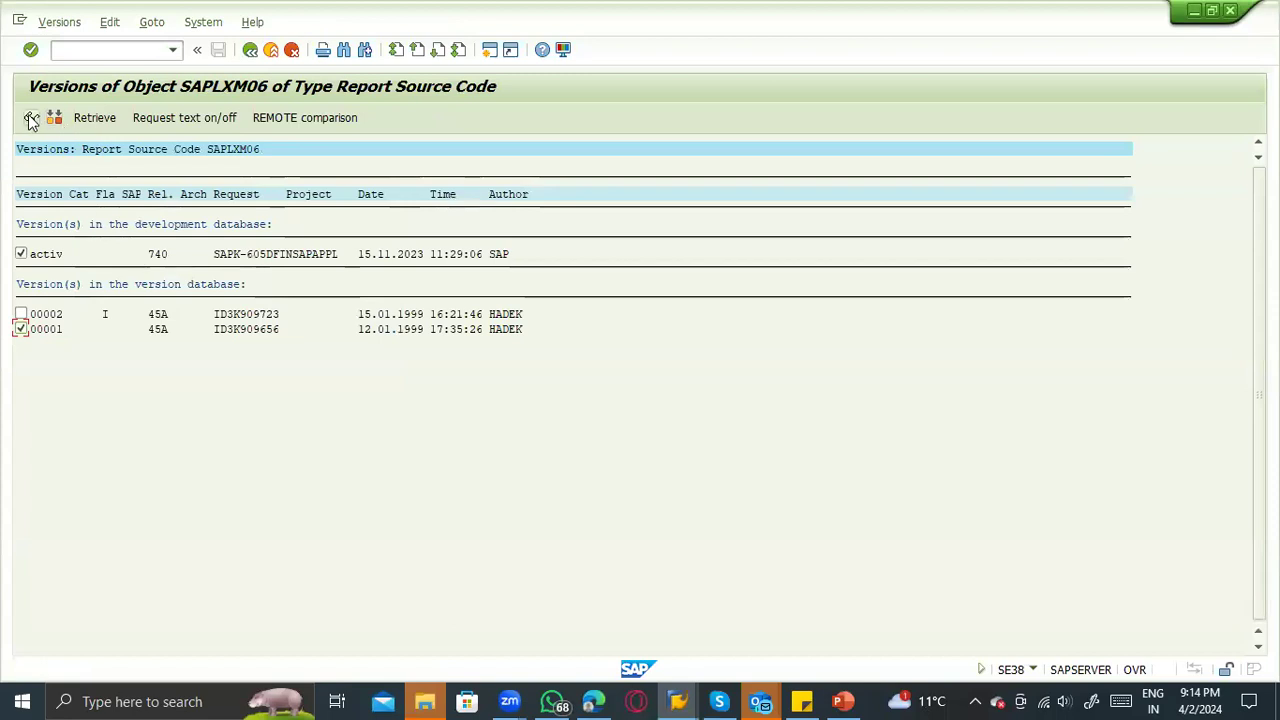
# Compare the active version of SAPLXM06 with version 00002 instead of version 00001.
pyautogui.click(21, 314)
pyautogui.click(21, 329)
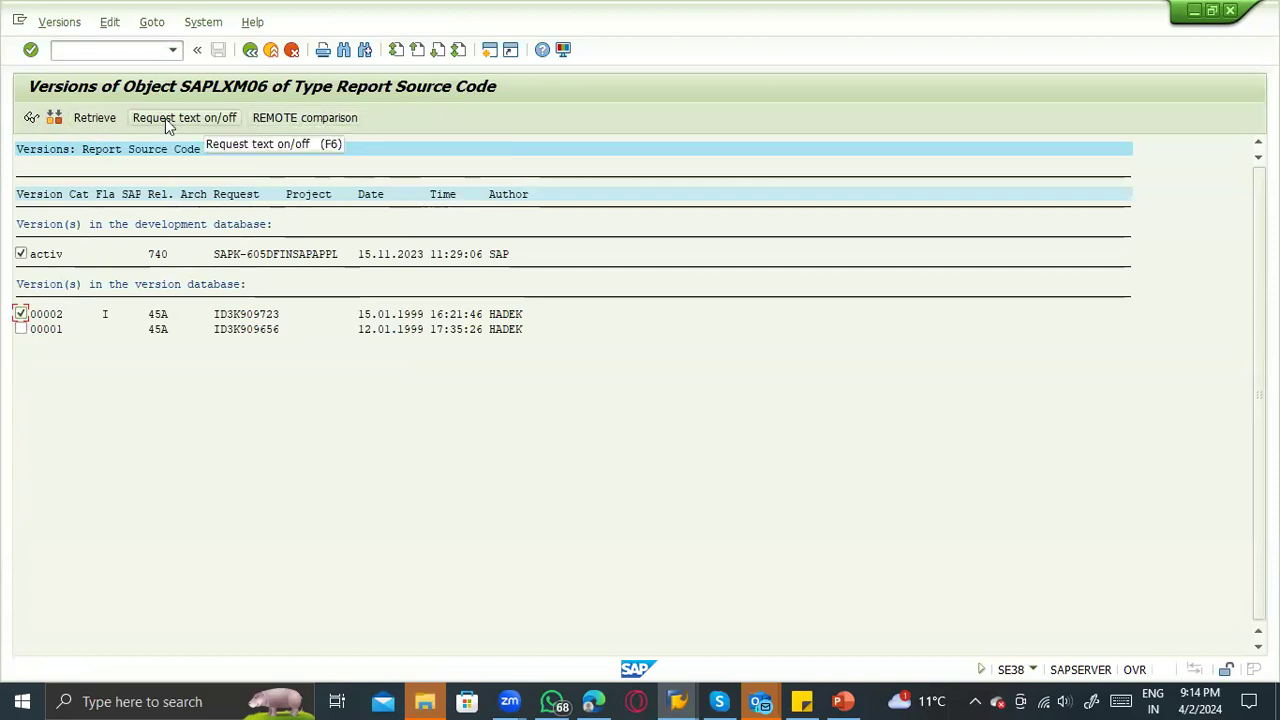
pyautogui.click(53, 119)
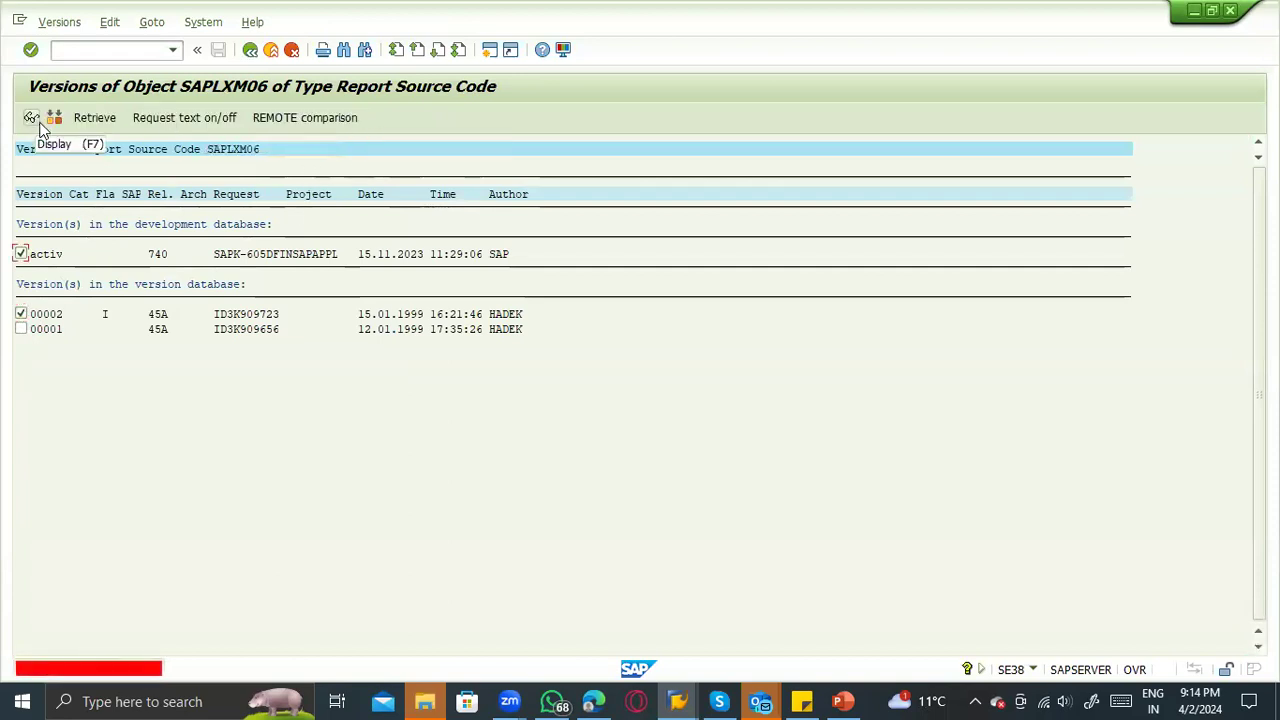
pyautogui.click(52, 120)
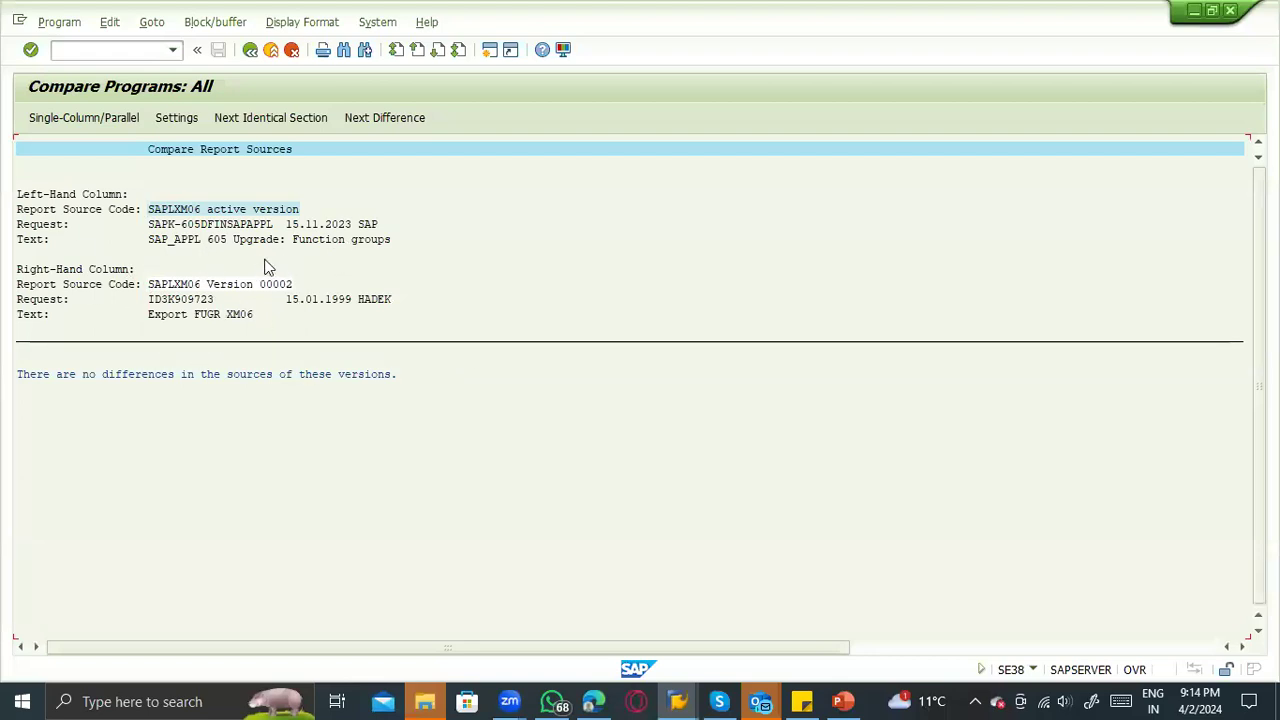
# Show the comparison in the splitscreen editor with matches condensed and examine line 10 in both versions.
pyautogui.click(195, 118)
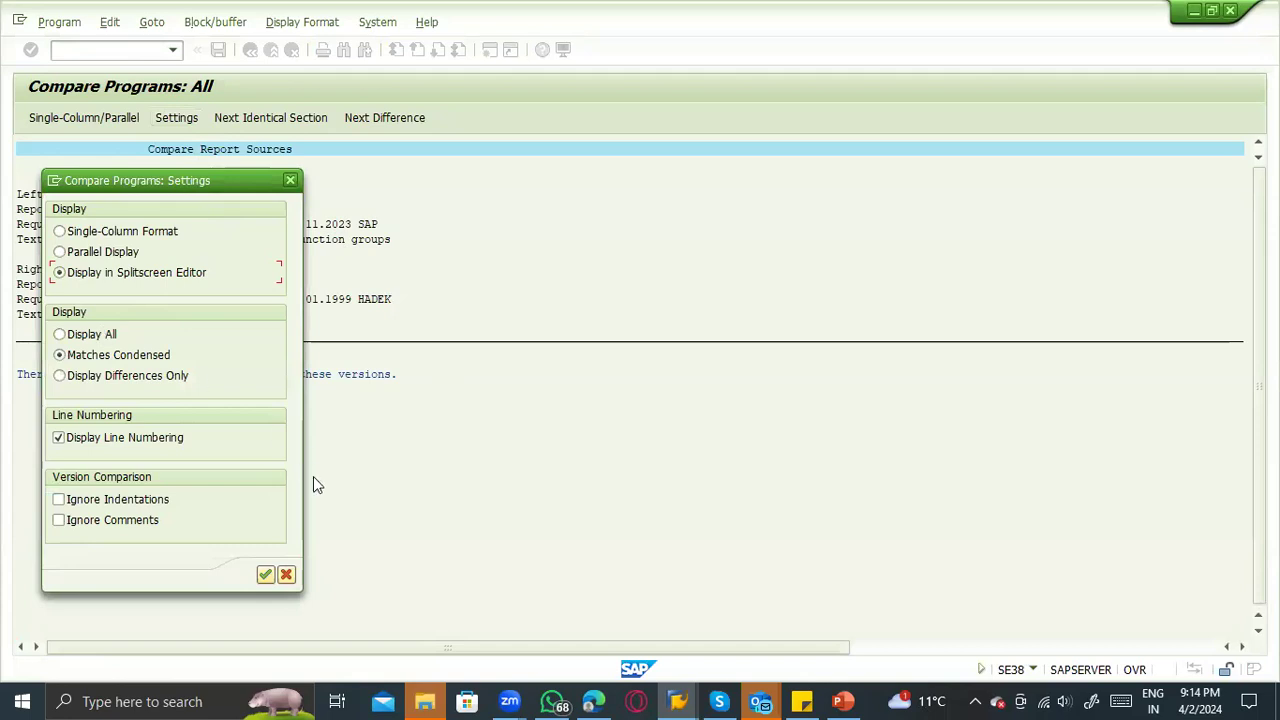
pyautogui.click(266, 575)
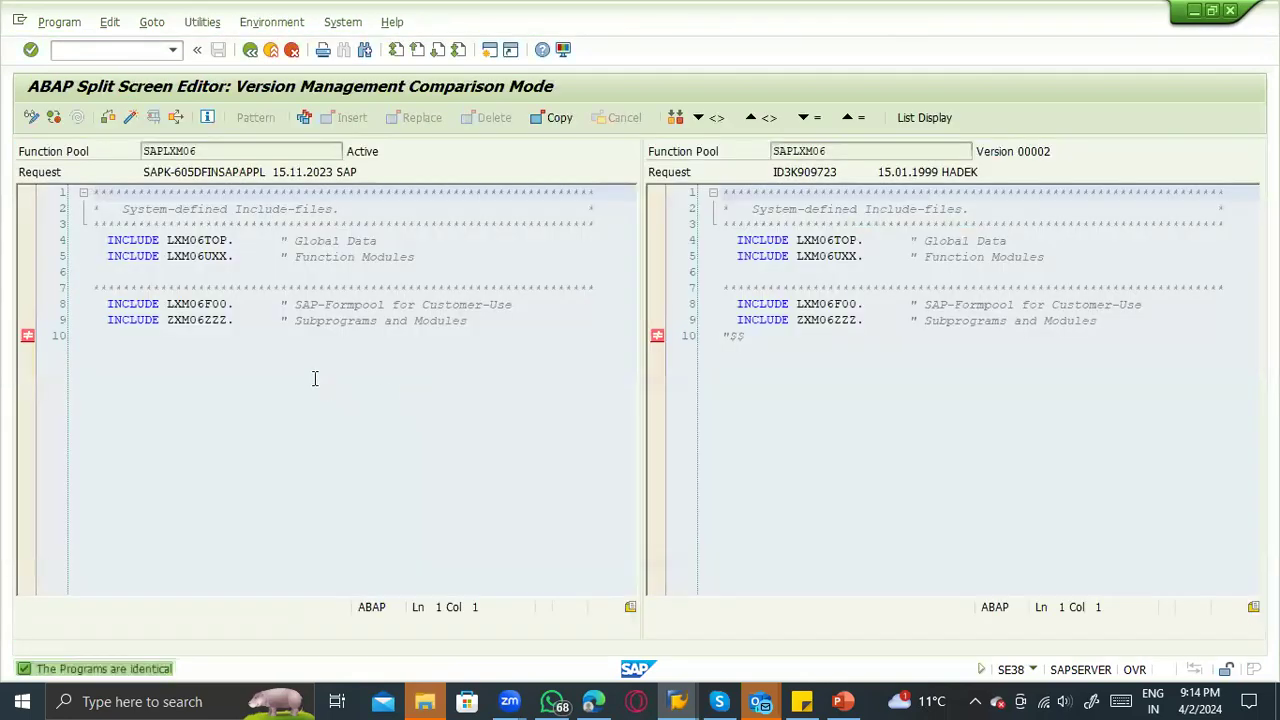
pyautogui.click(731, 340)
pyautogui.moveTo(757, 343); pyautogui.dragTo(724, 338)
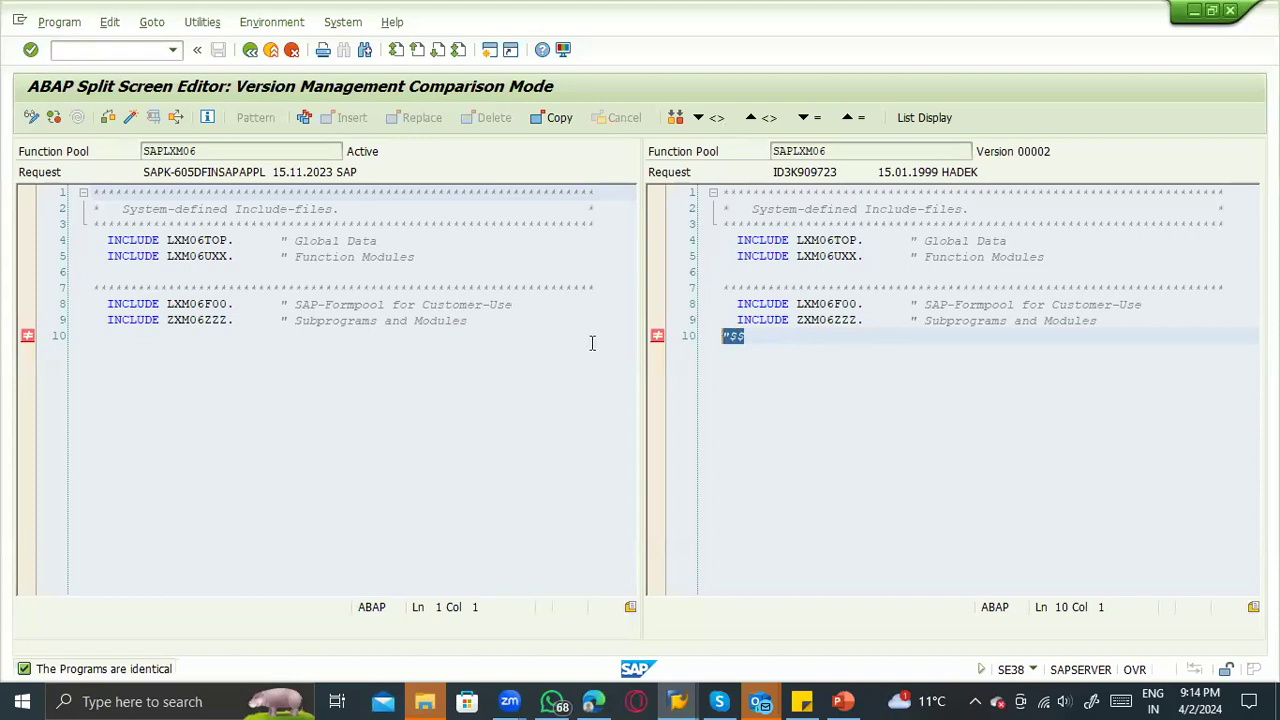
pyautogui.click(159, 341)
pyautogui.click(770, 323)
pyautogui.click(879, 288)
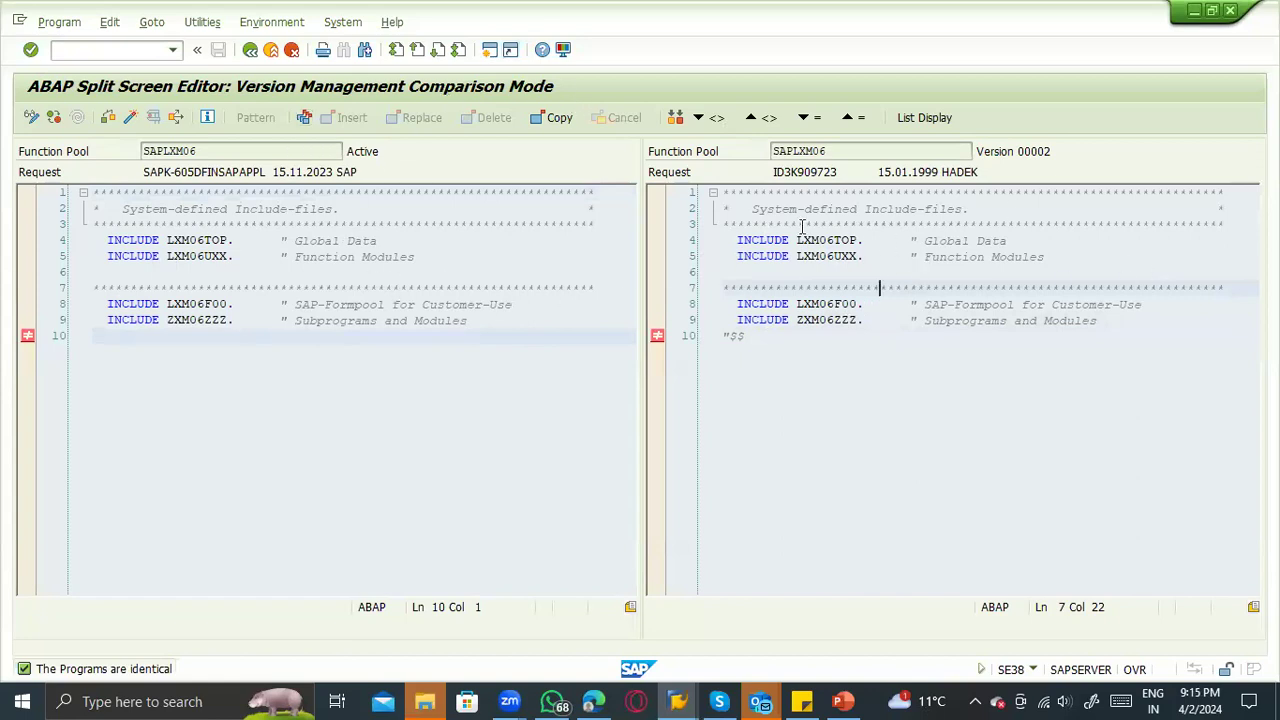
# Copy version 00002's request number ID3K909723 and display that request in the Transport Organizer, transaction SE09.
pyautogui.moveTo(776, 171); pyautogui.dragTo(843, 174)
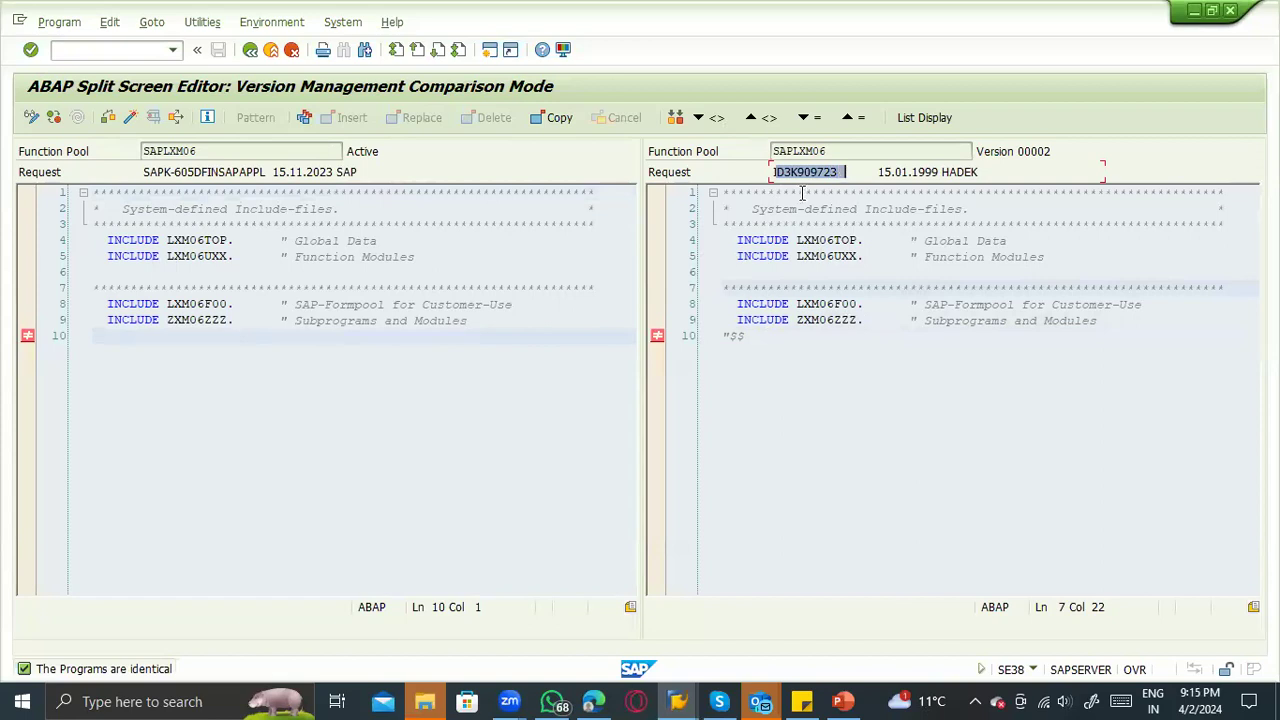
pyautogui.click(776, 175)
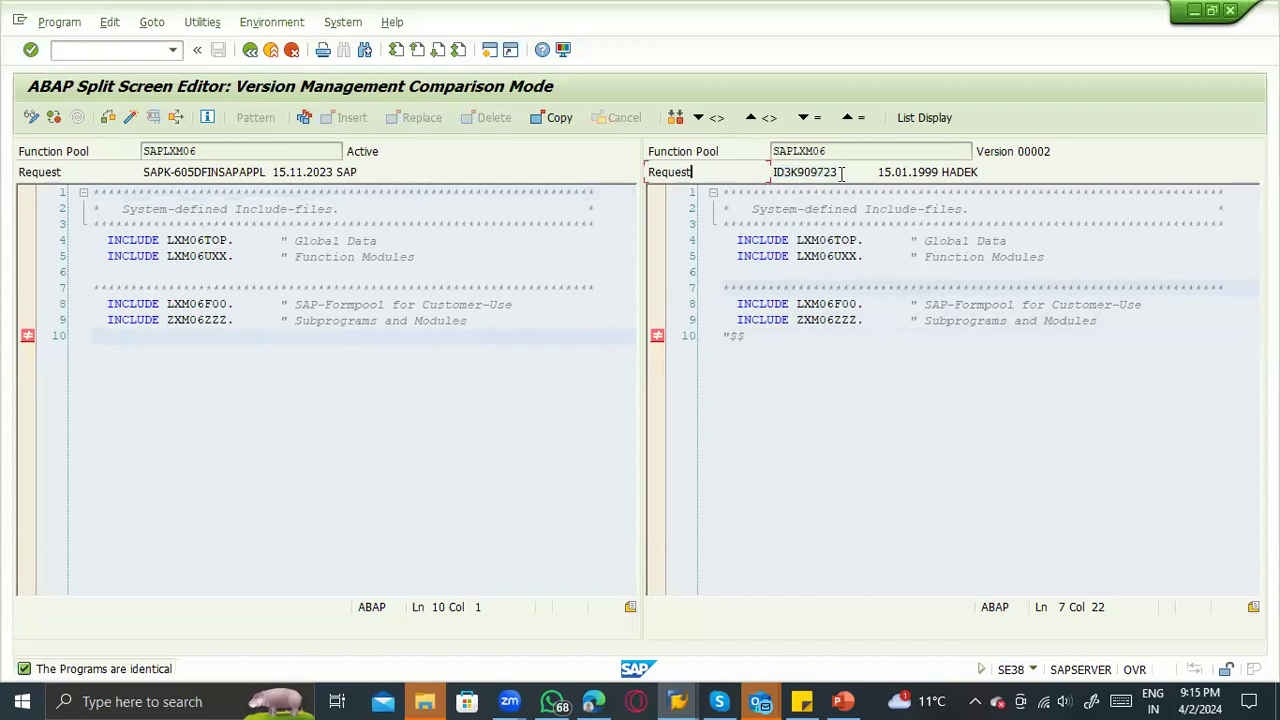
pyautogui.moveTo(840, 172); pyautogui.dragTo(765, 160)
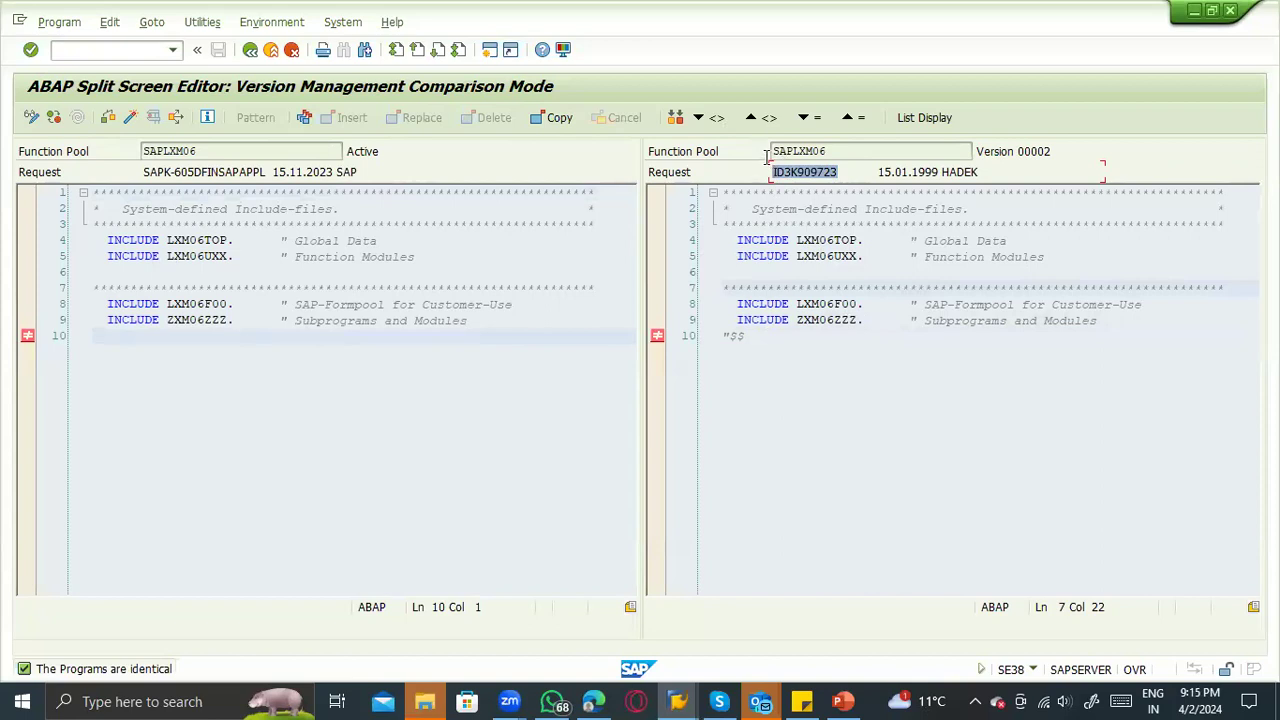
pyautogui.click(93, 43)
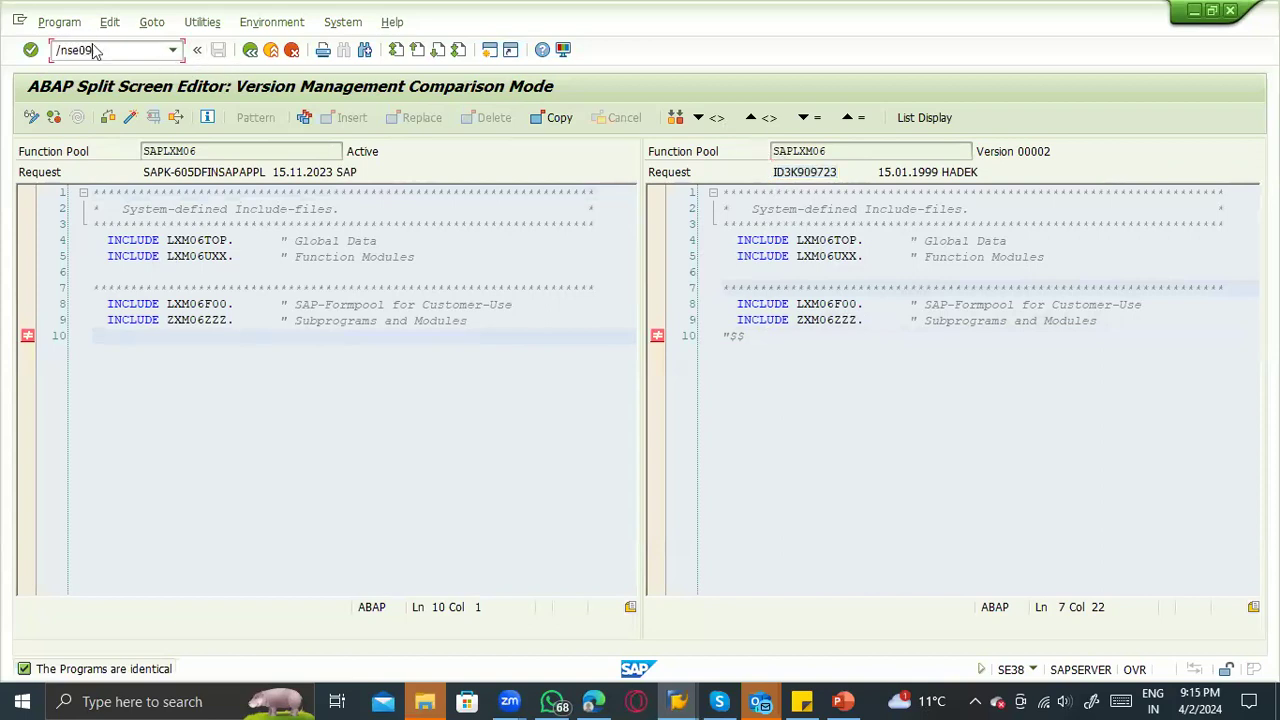
pyautogui.press('Return')
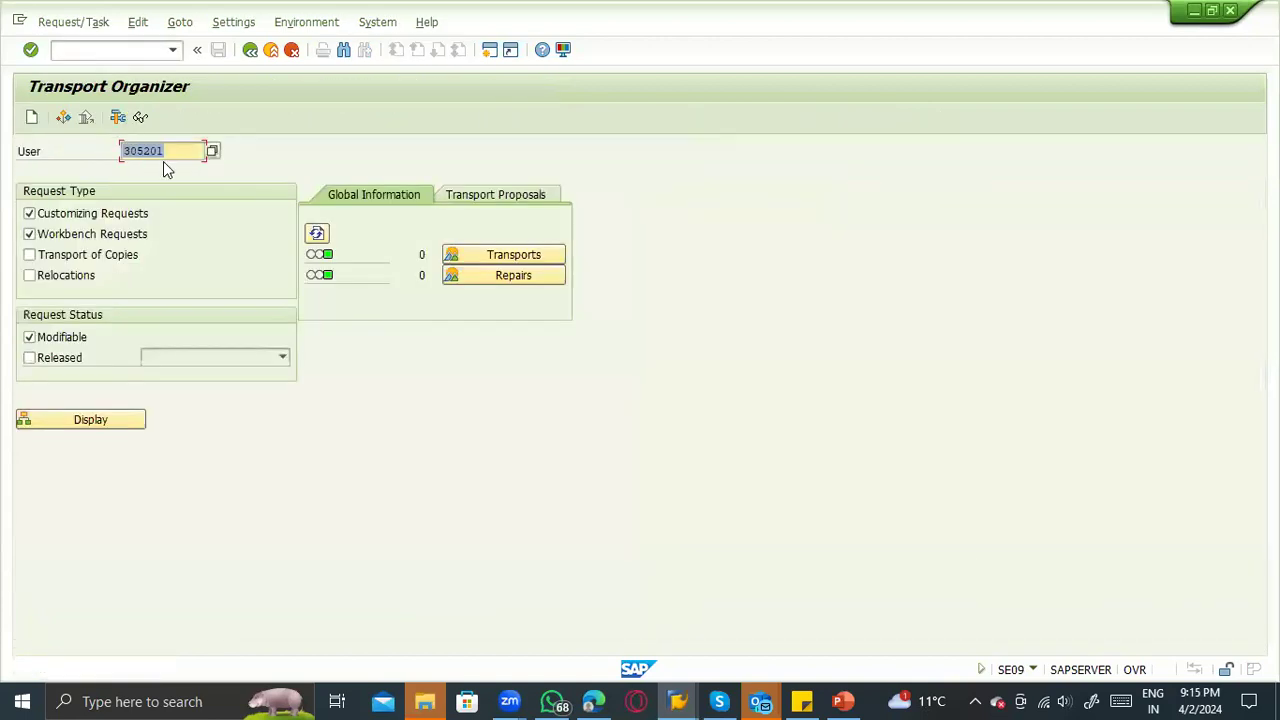
pyautogui.click(143, 118)
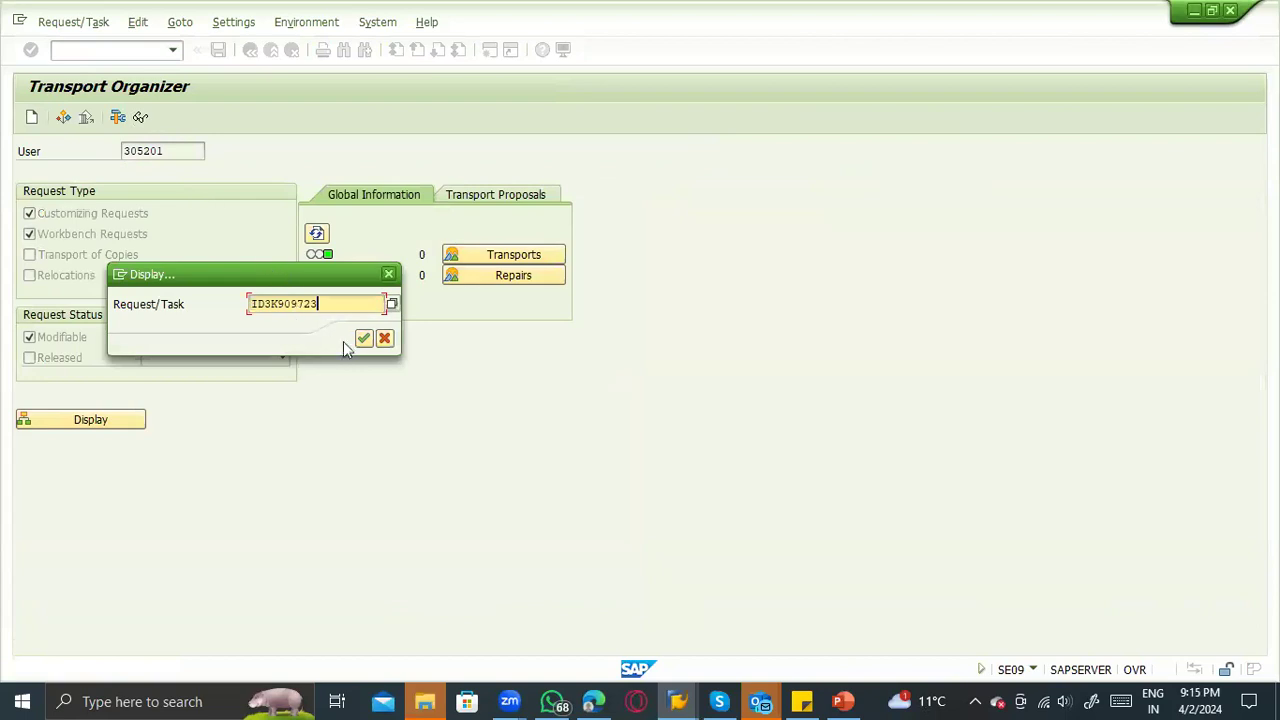
pyautogui.click(364, 338)
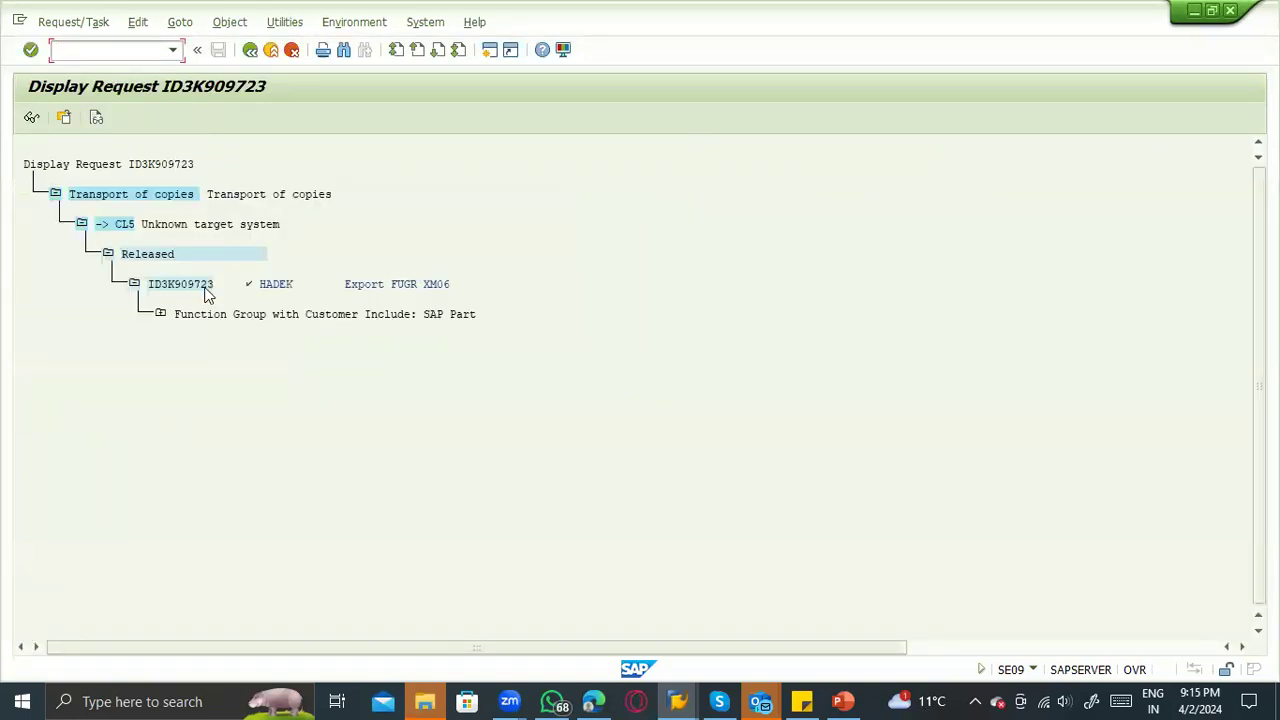
# Expand the function group node under request ID3K909723, view the details of XM06 and close them.
pyautogui.click(166, 336)
pyautogui.click(210, 351)
pyautogui.doubleClick(212, 345)
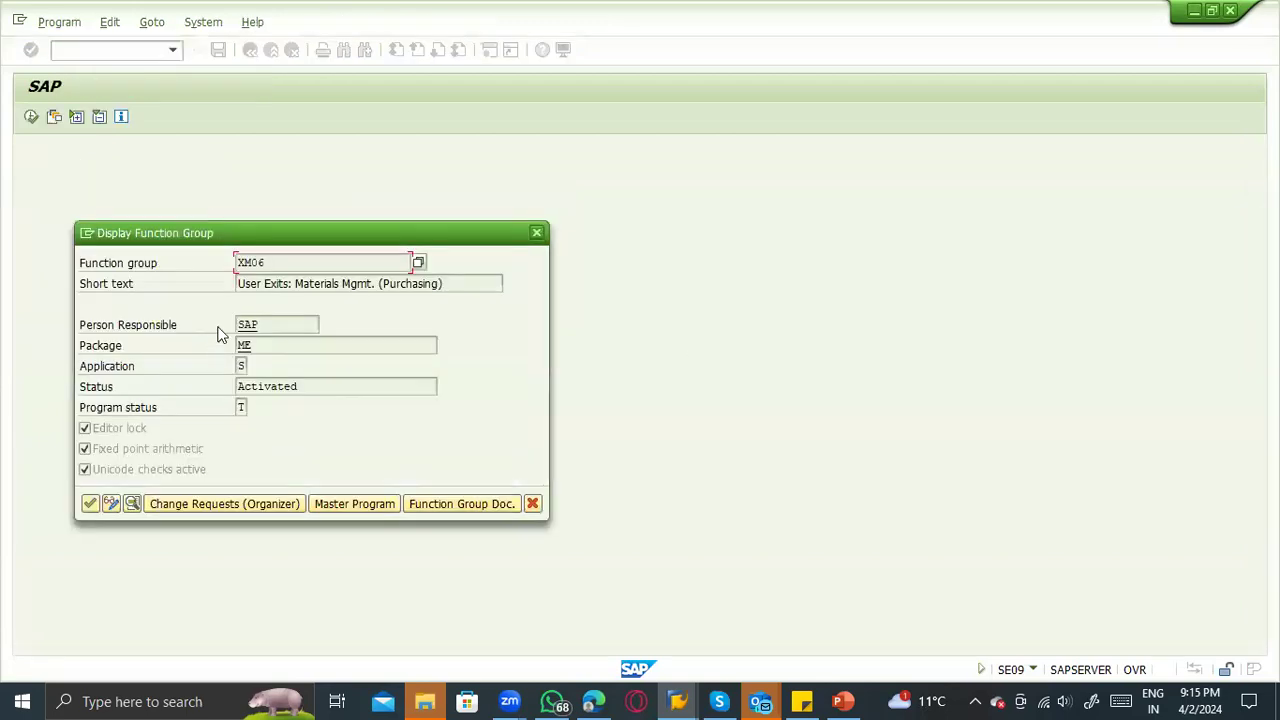
pyautogui.click(90, 503)
# Look up the change requests and the documentation of function group XM06 from its details, and close the details.
pyautogui.click(222, 345)
pyautogui.doubleClick(212, 343)
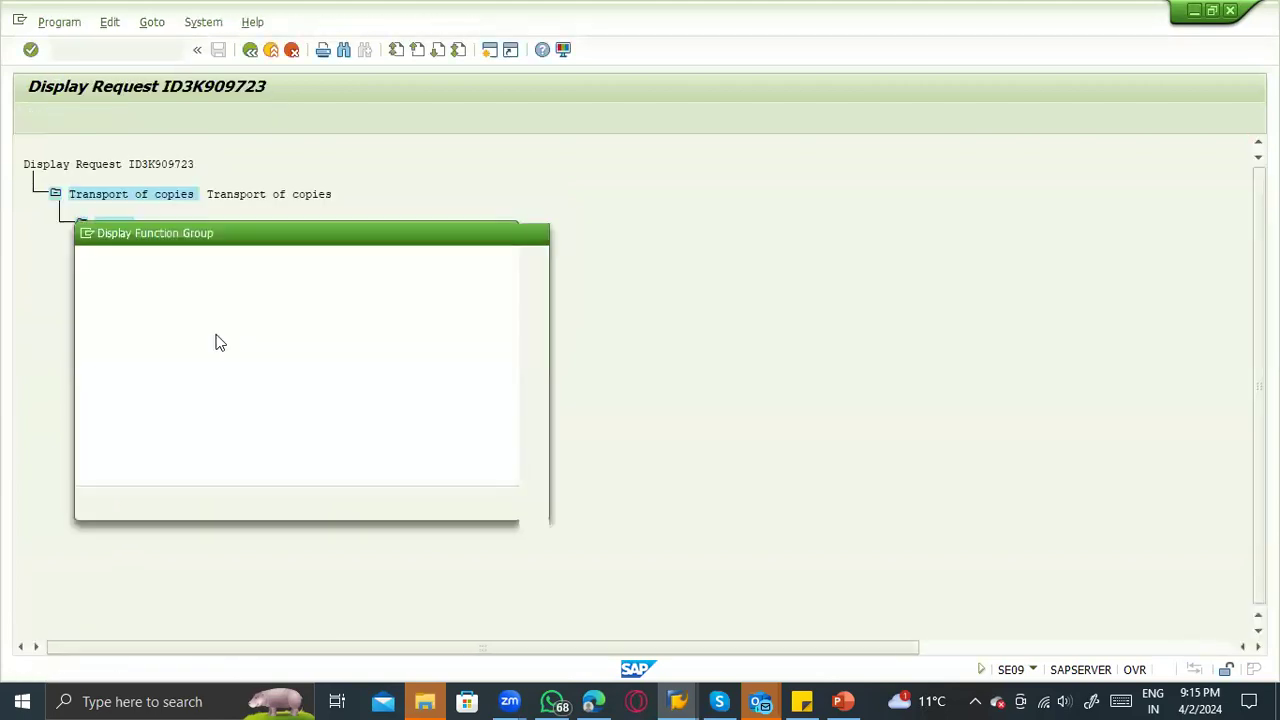
pyautogui.click(199, 501)
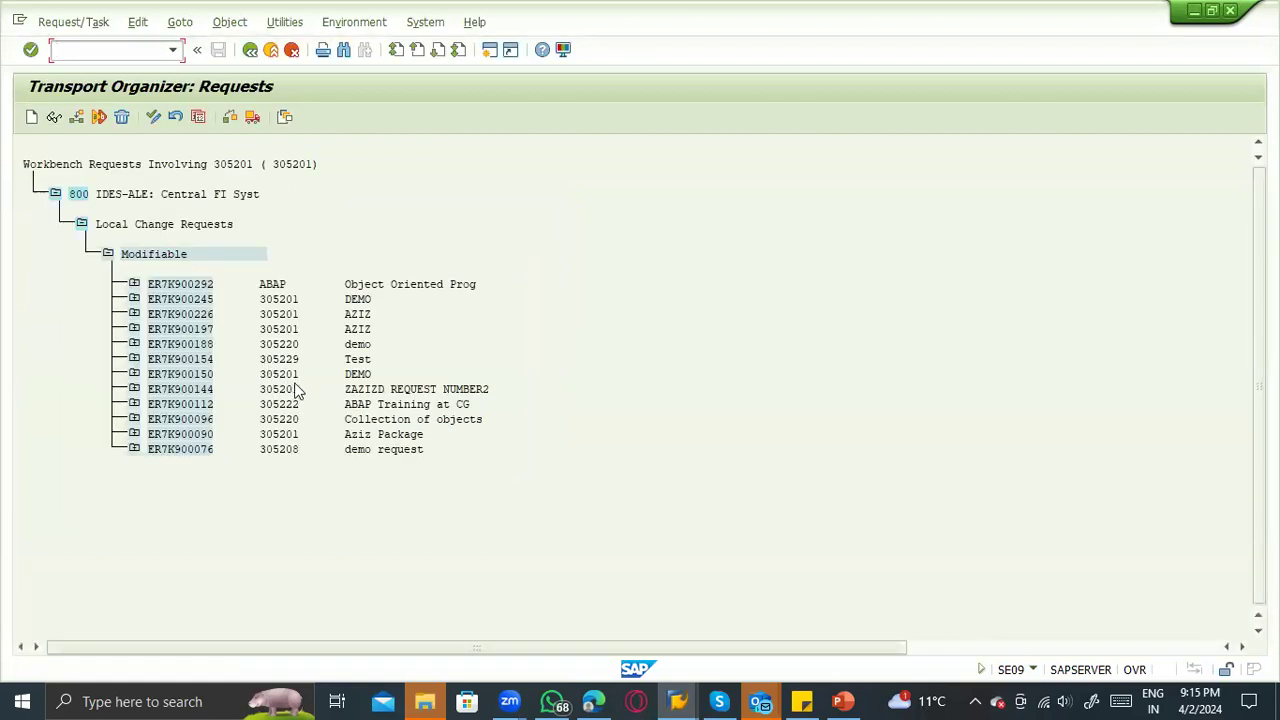
pyautogui.click(250, 49)
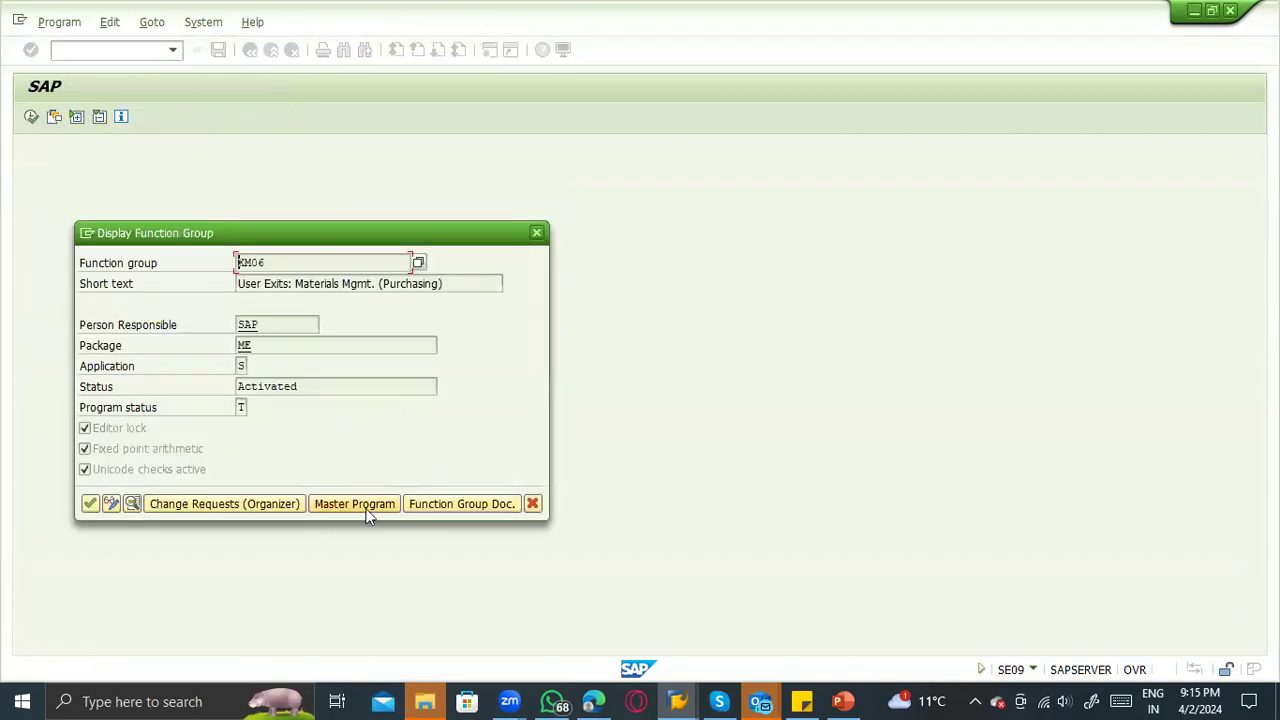
pyautogui.click(478, 503)
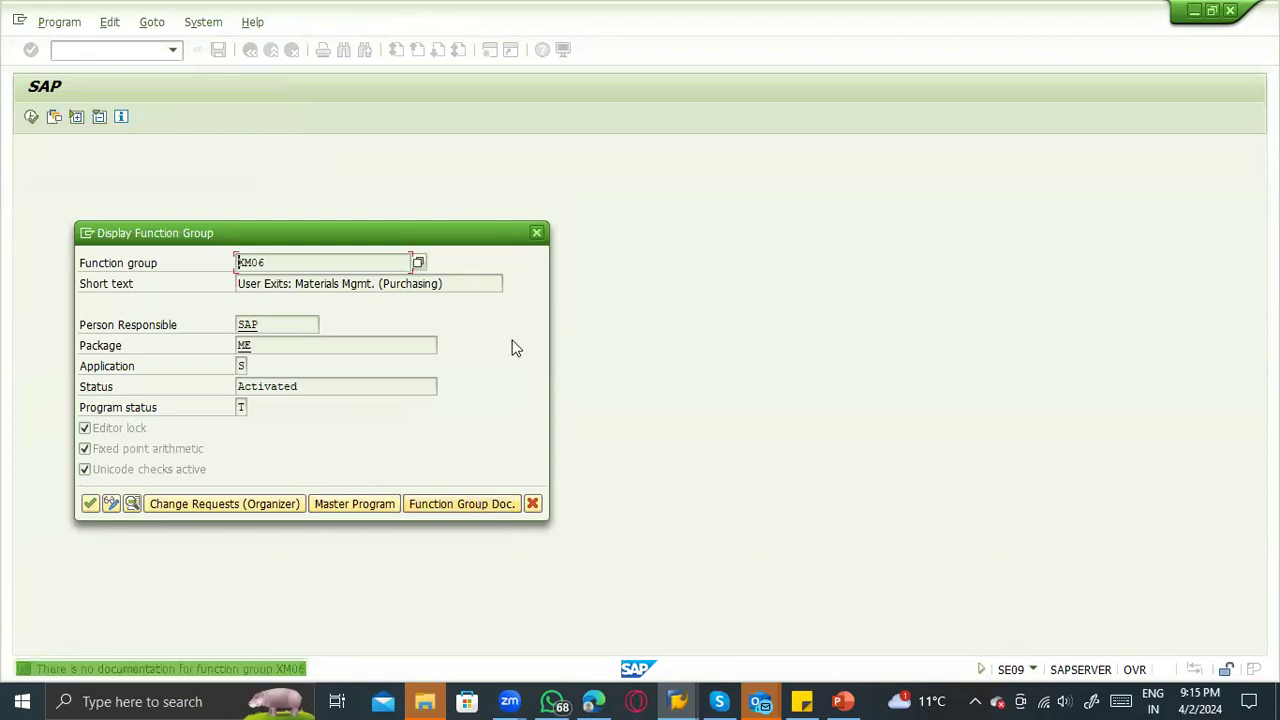
pyautogui.click(537, 233)
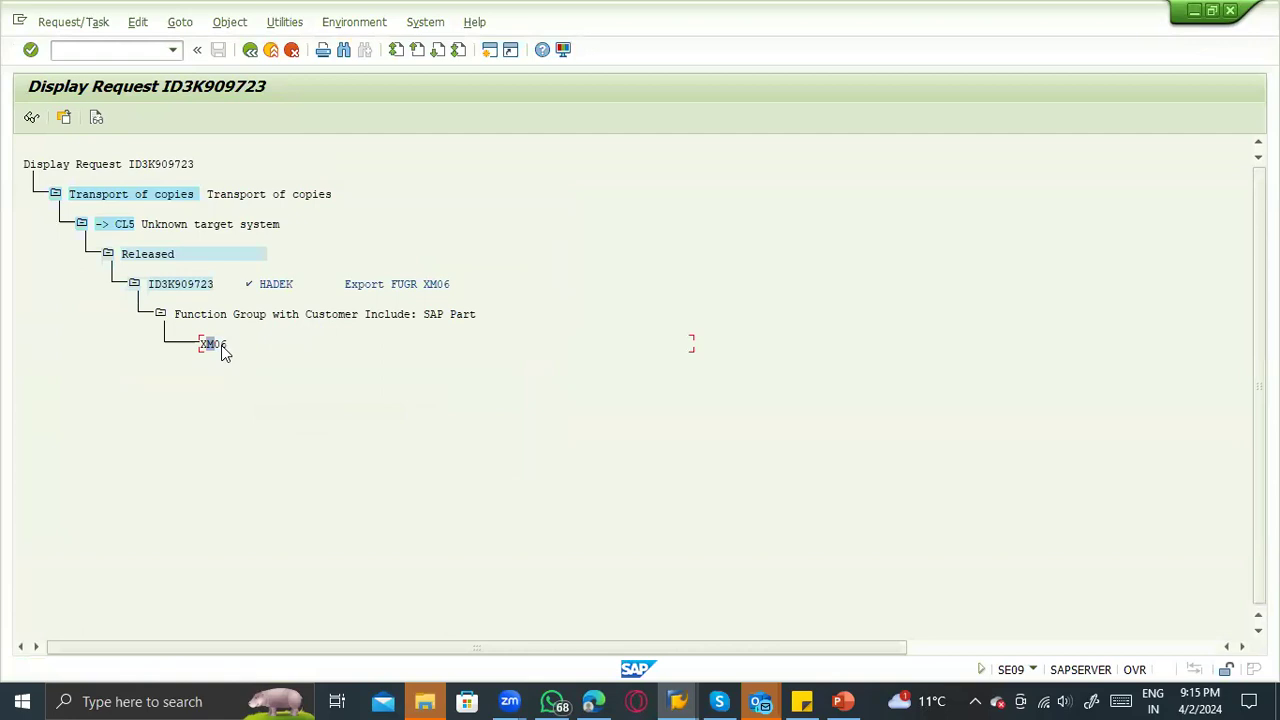
# Try to switch function group XM06 to change mode without an access key and decline to retry.
pyautogui.doubleClick(221, 345)
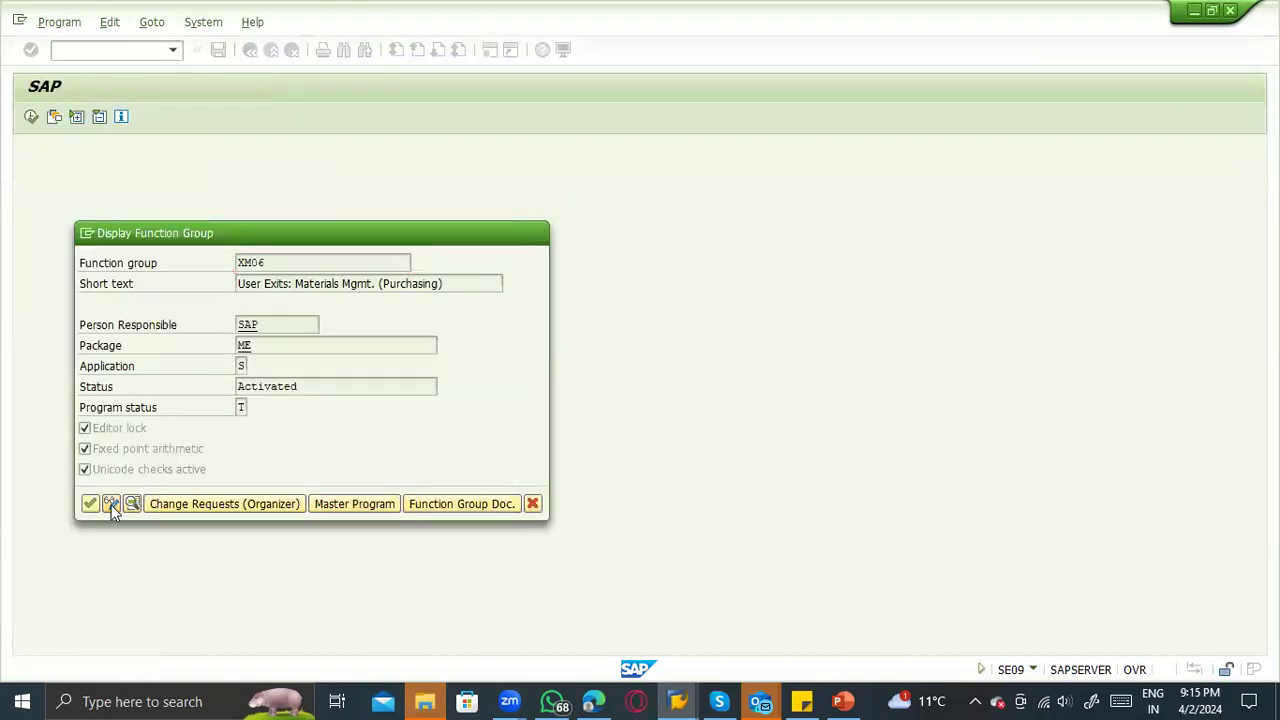
pyautogui.click(111, 504)
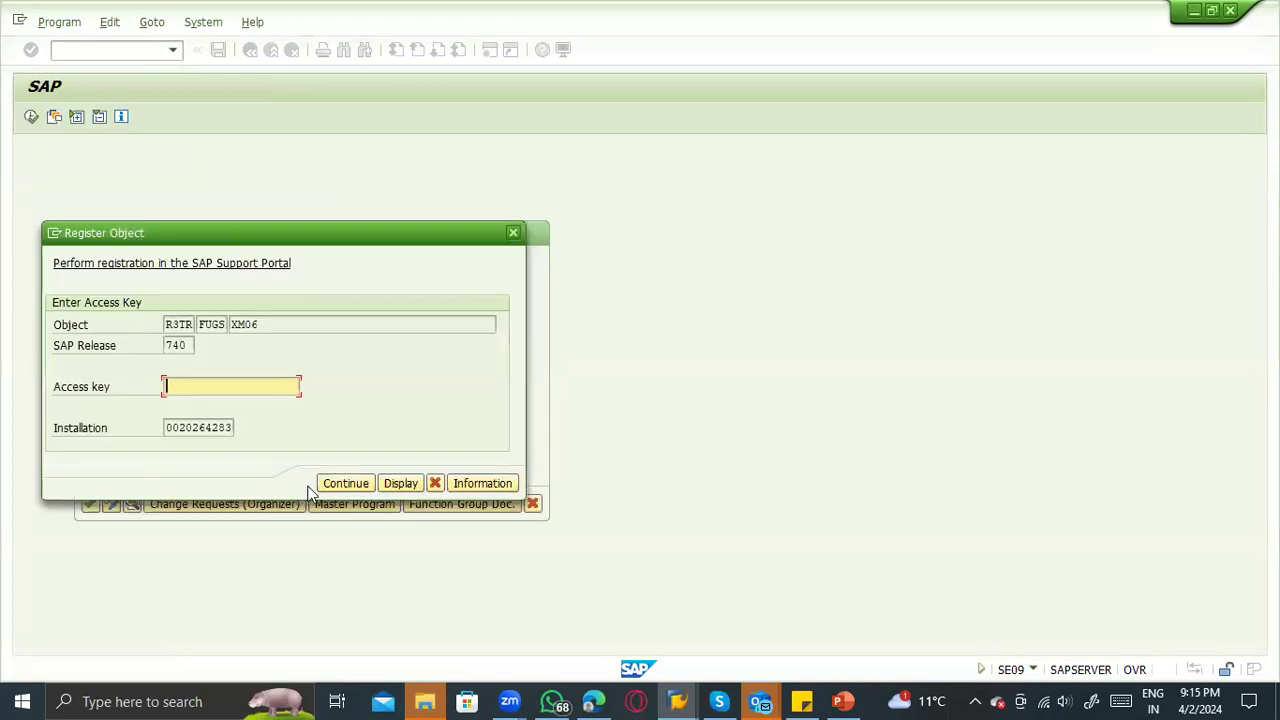
pyautogui.click(346, 483)
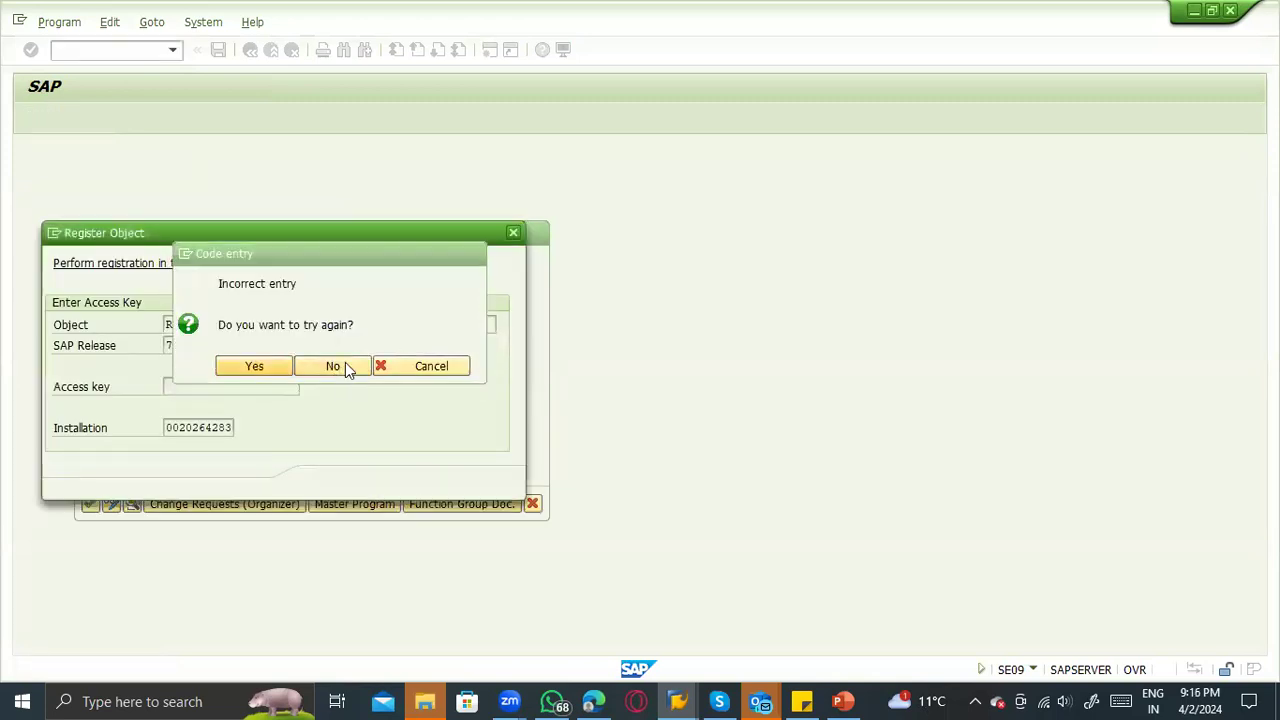
pyautogui.click(343, 365)
pyautogui.click(418, 485)
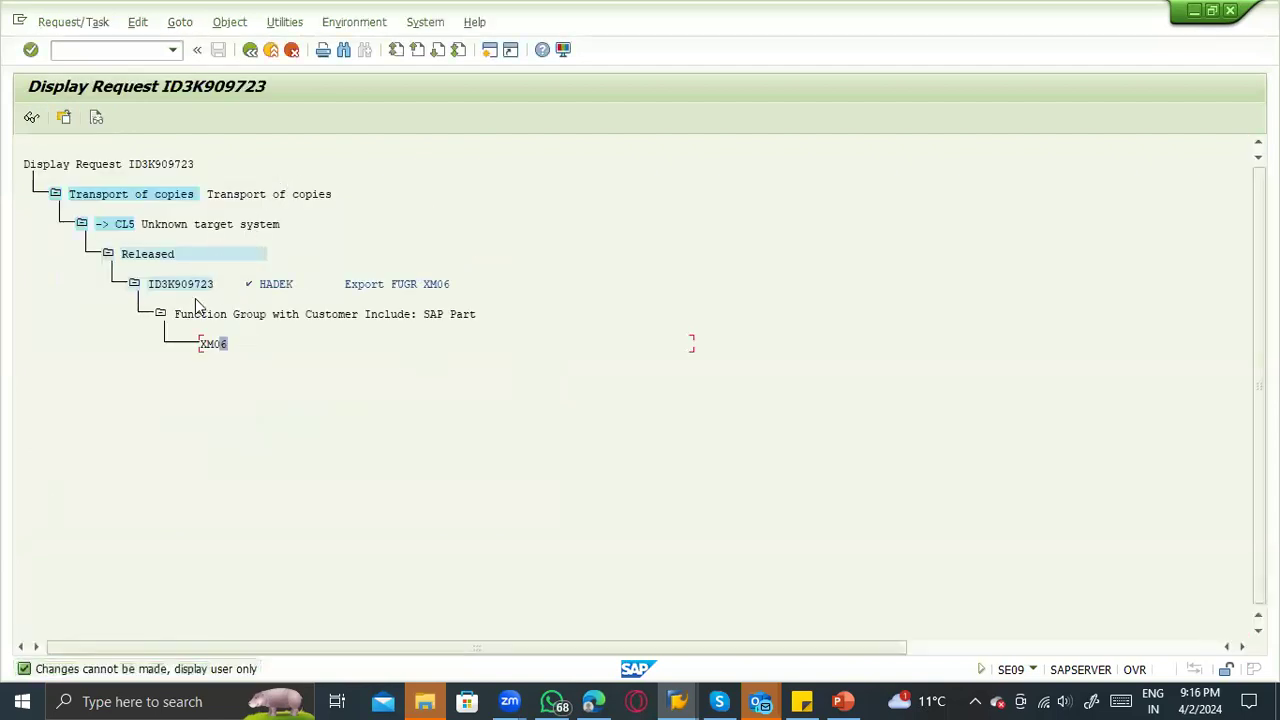
# Check XM06's status and its change requests, expanding request ER7K900292, and return to the display of request ID3K909723.
pyautogui.click(205, 316)
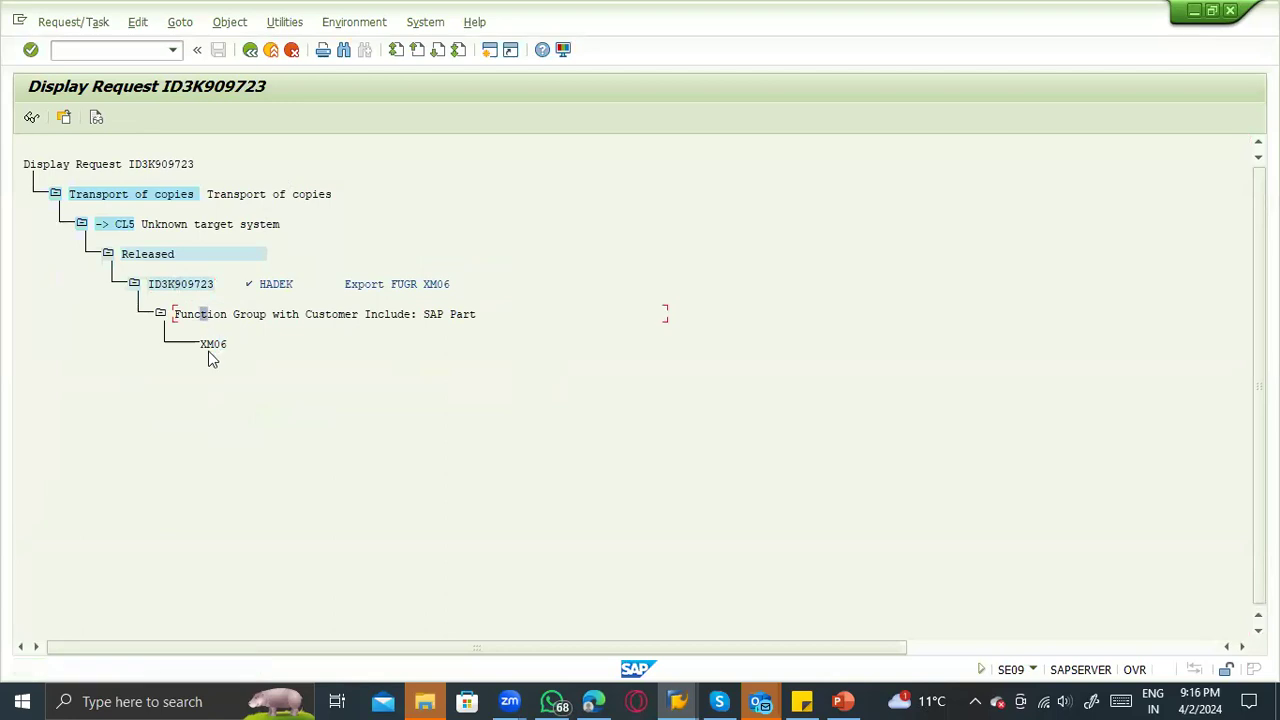
pyautogui.doubleClick(210, 345)
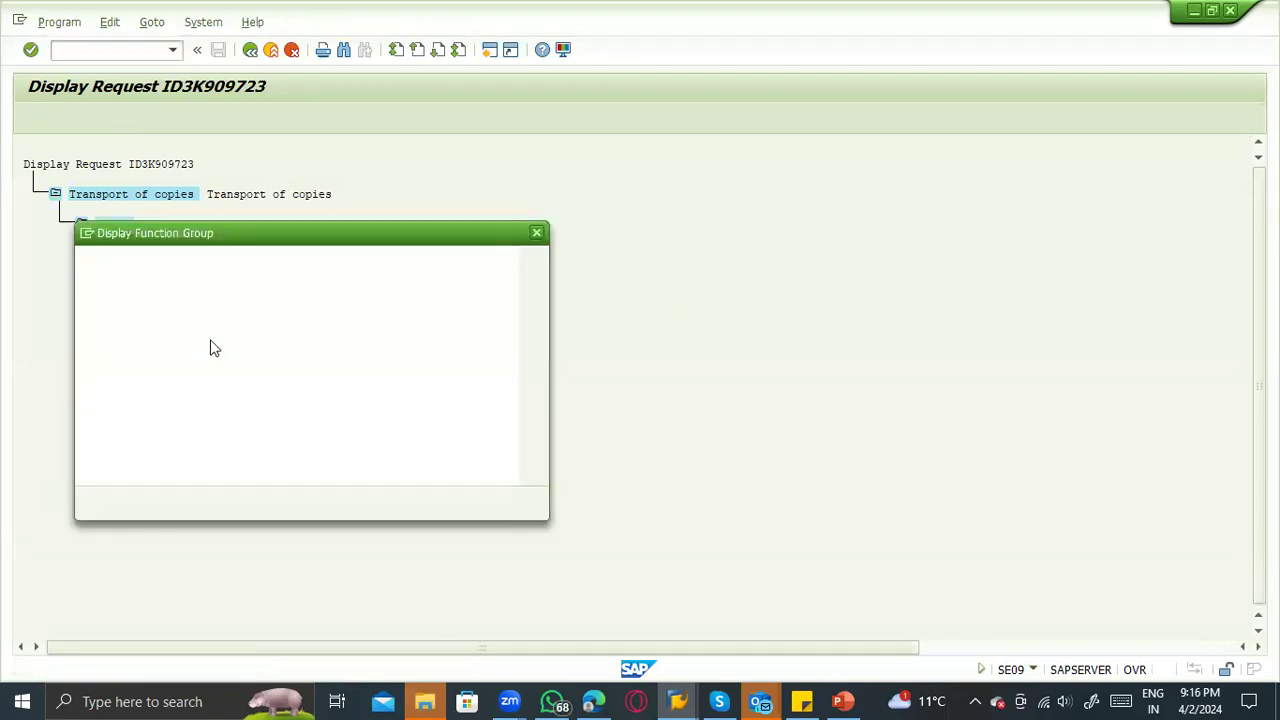
pyautogui.moveTo(318, 381); pyautogui.dragTo(213, 388)
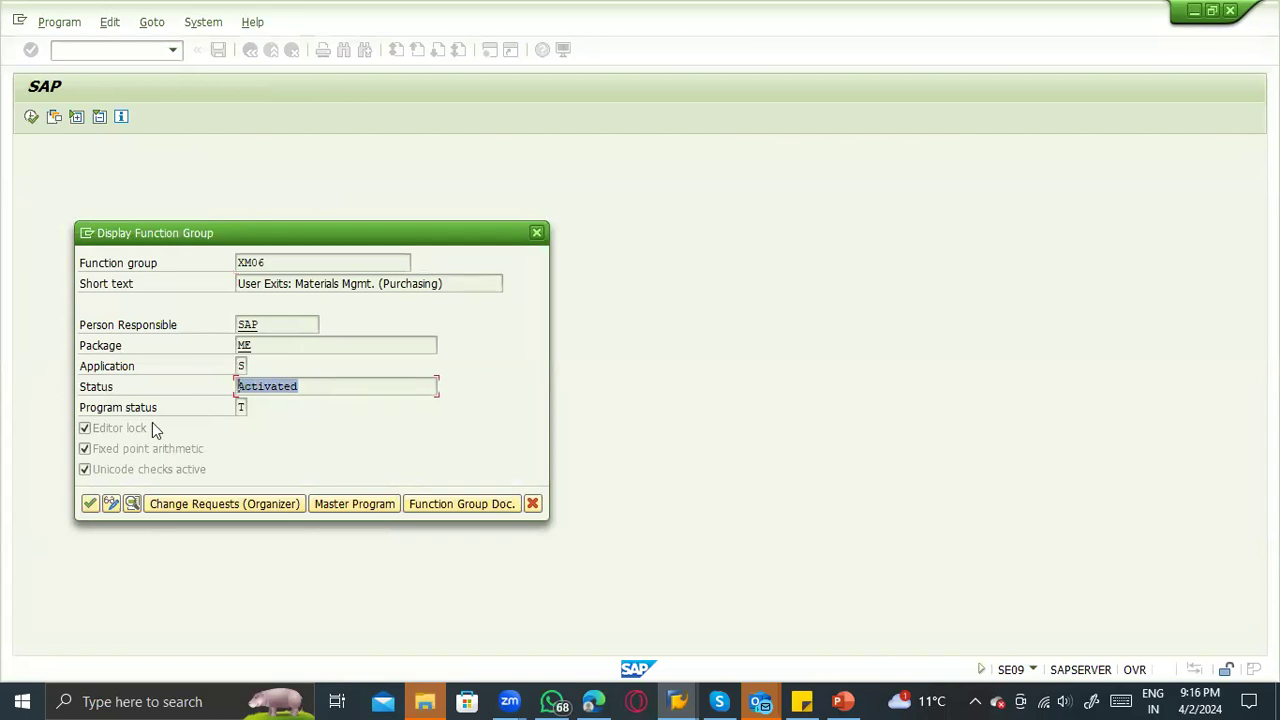
pyautogui.click(285, 506)
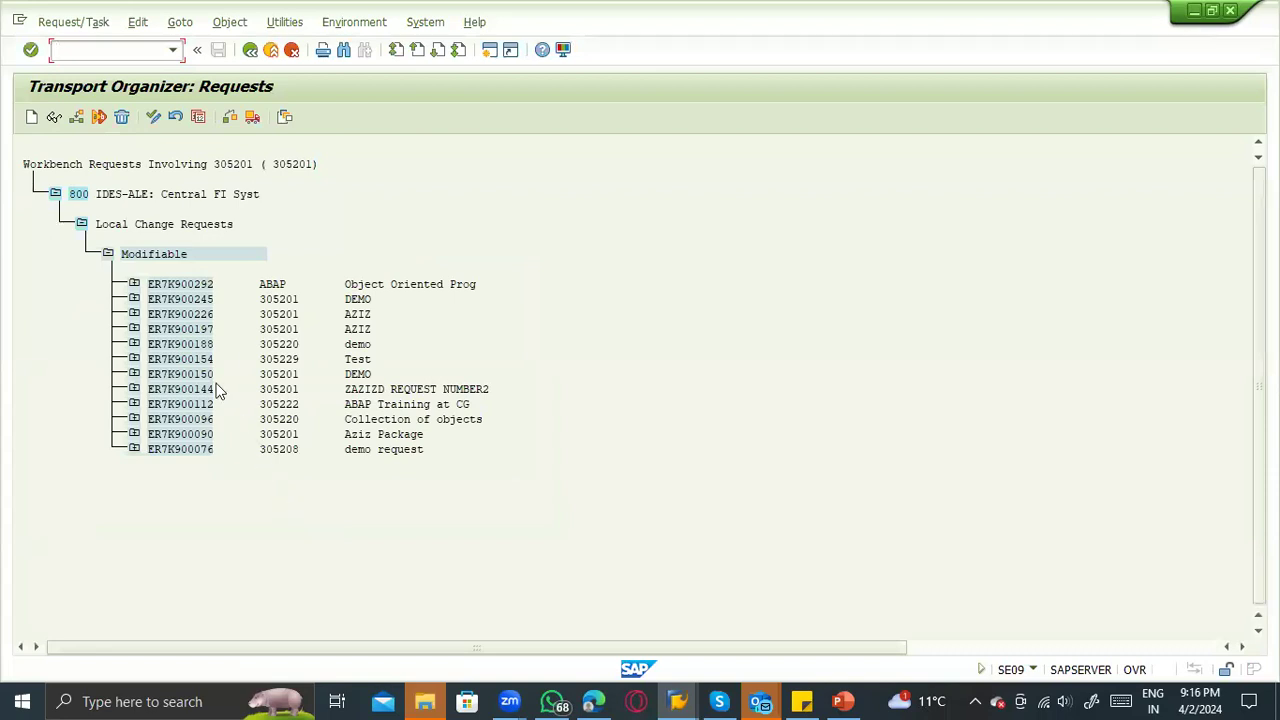
pyautogui.click(134, 284)
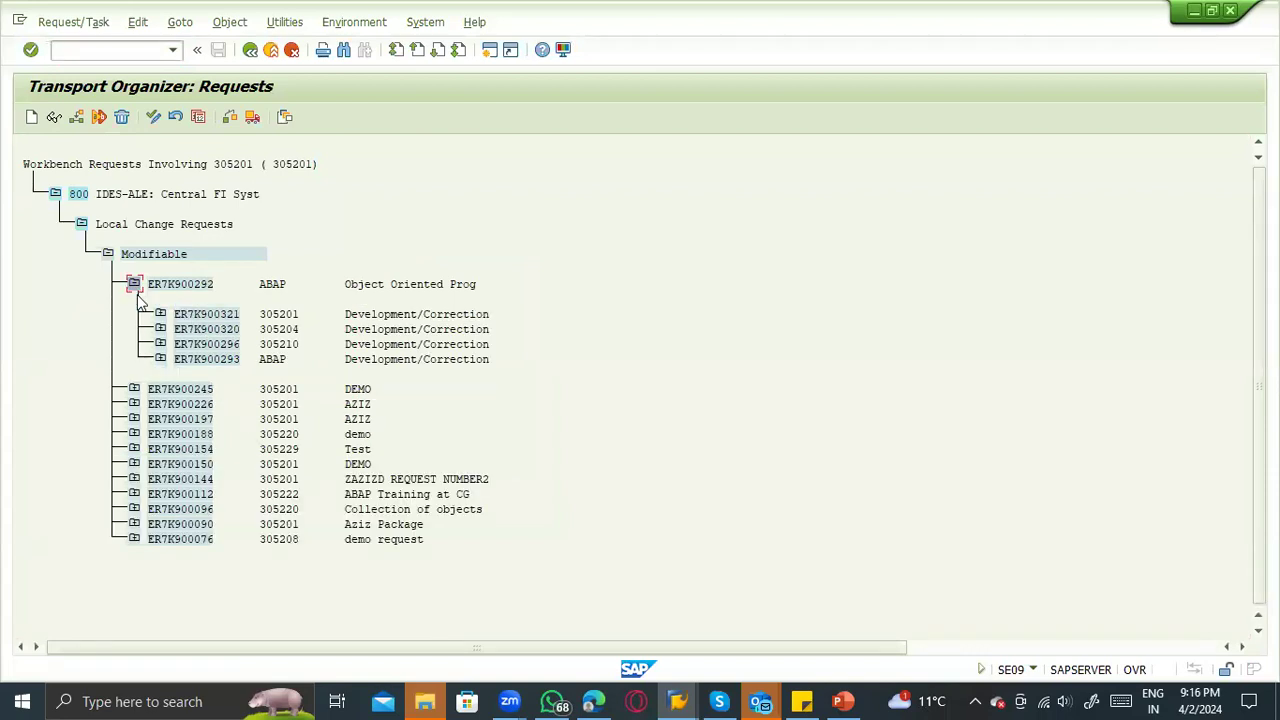
pyautogui.click(270, 50)
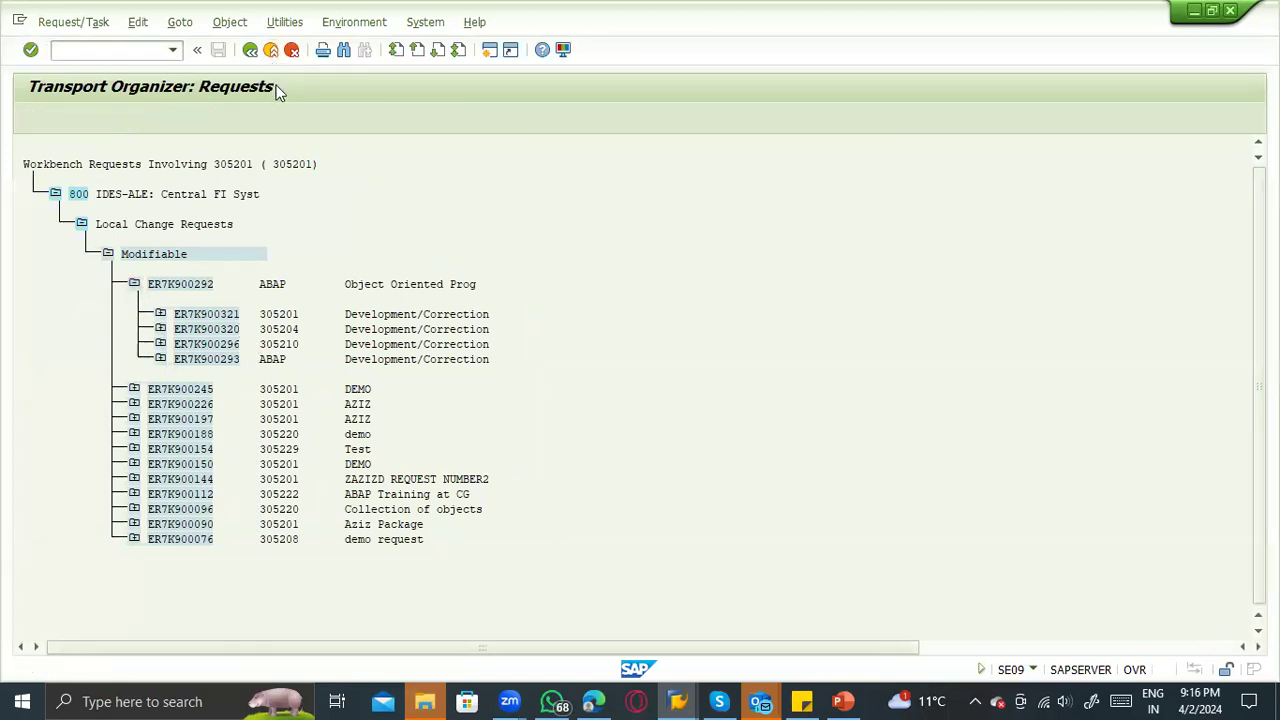
pyautogui.press('Escape')
pyautogui.click(271, 50)
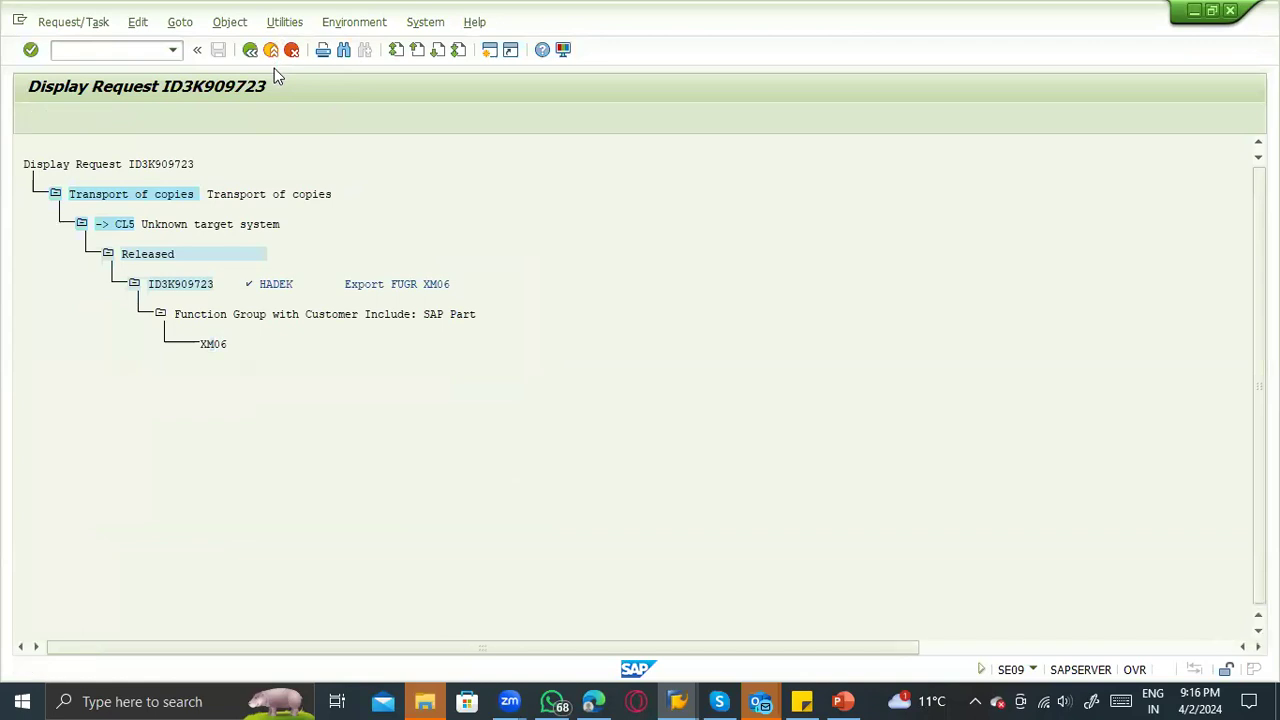
# Leave the transport request display and start transaction ME21N to create a purchase order.
pyautogui.click(270, 50)
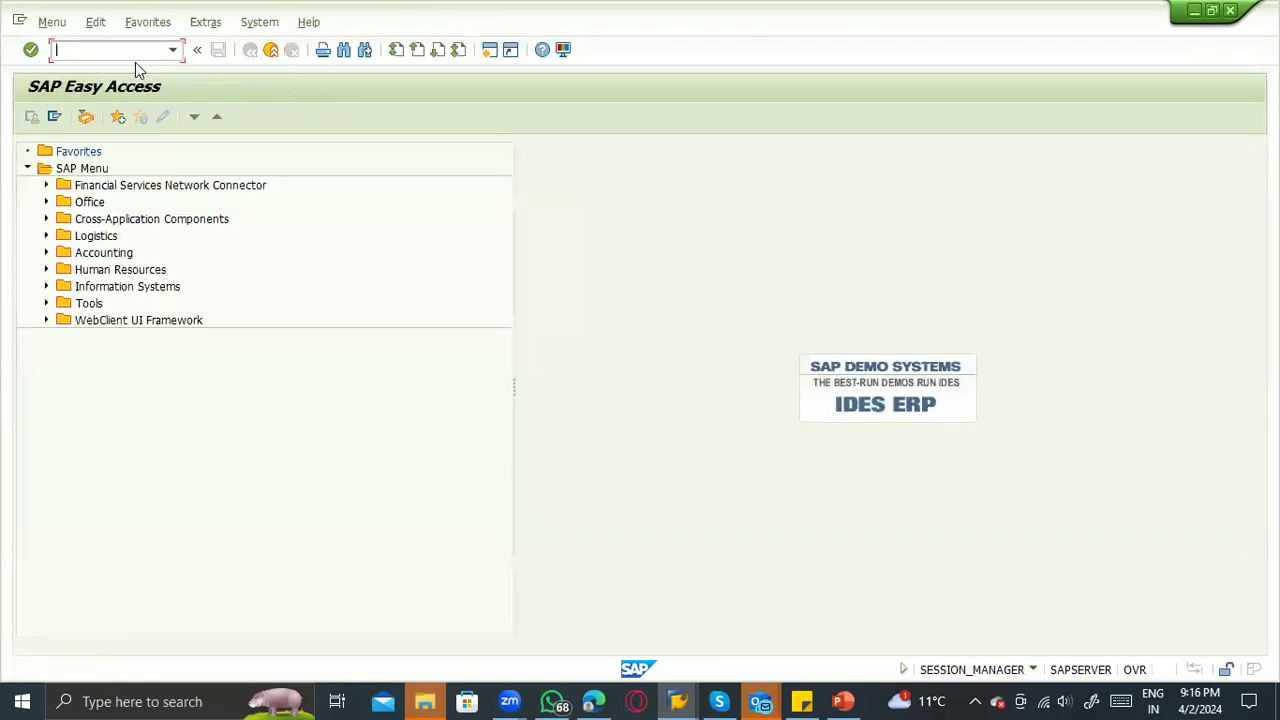
pyautogui.write('me2')
pyautogui.press('Return')
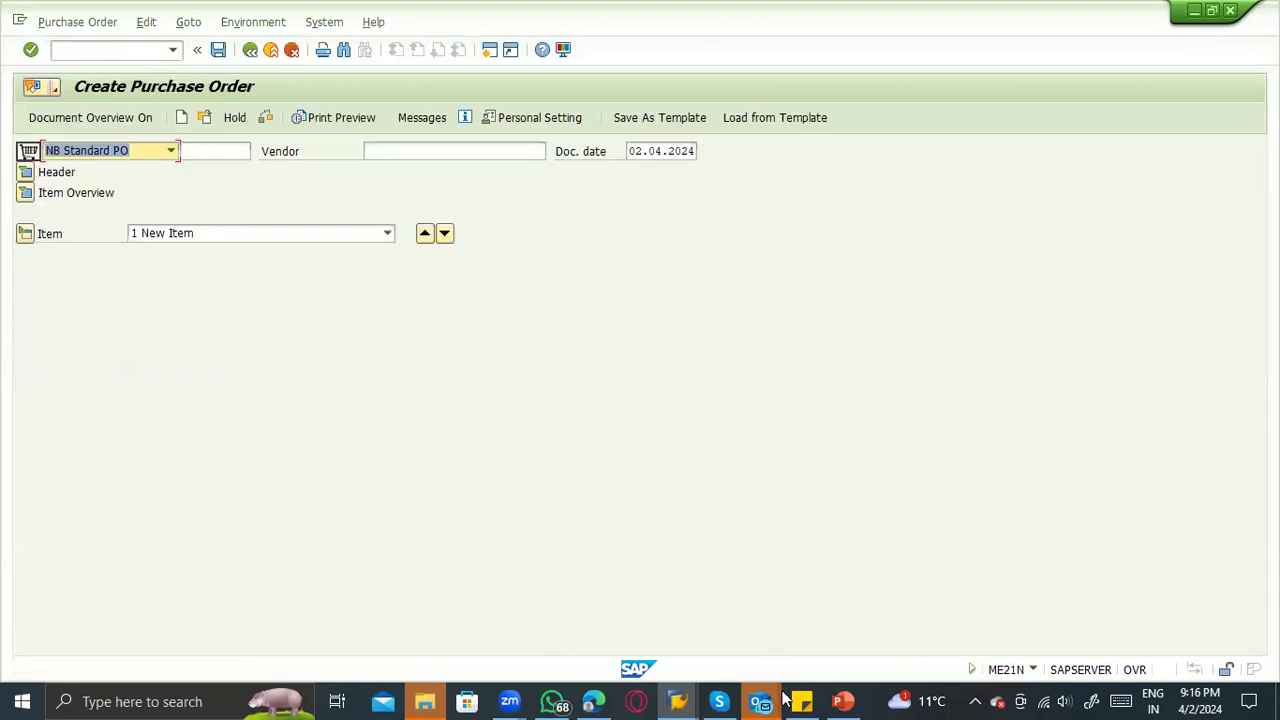
pyautogui.moveTo(762, 700)
pyautogui.click(866, 612)
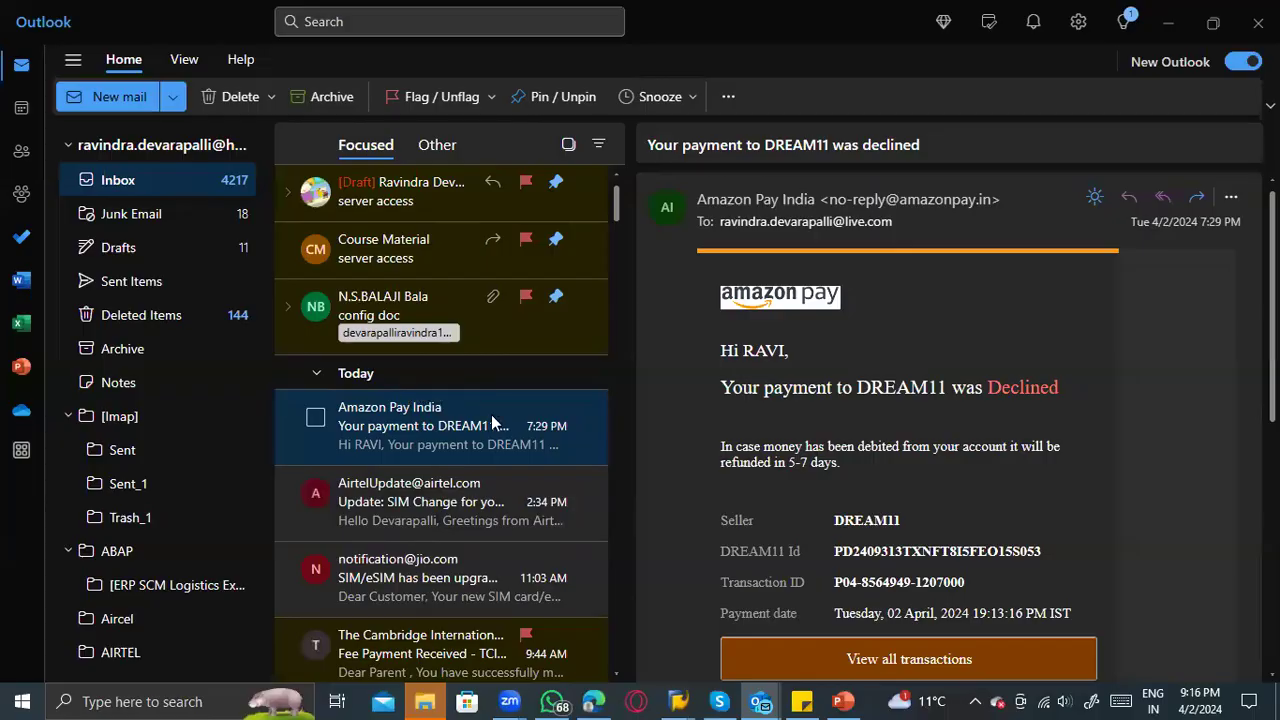
pyautogui.hotkey('alt', 'Tab')
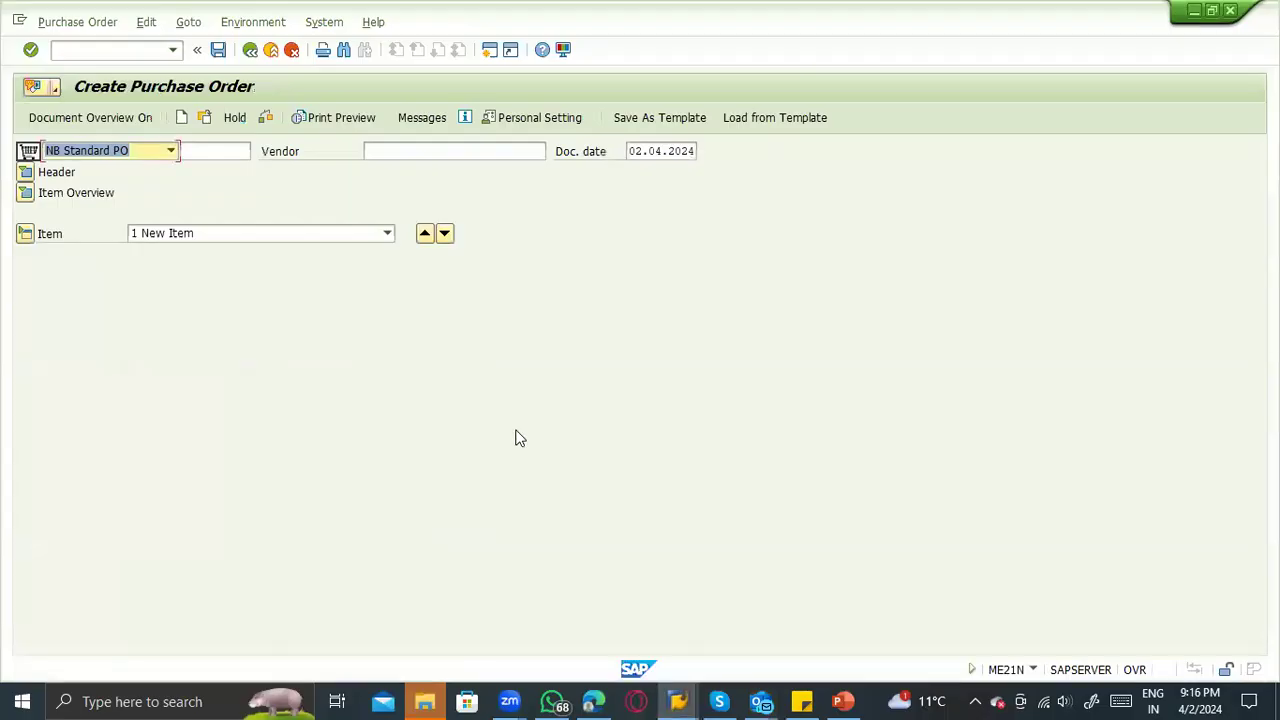
pyautogui.click(814, 696)
pyautogui.click(812, 700)
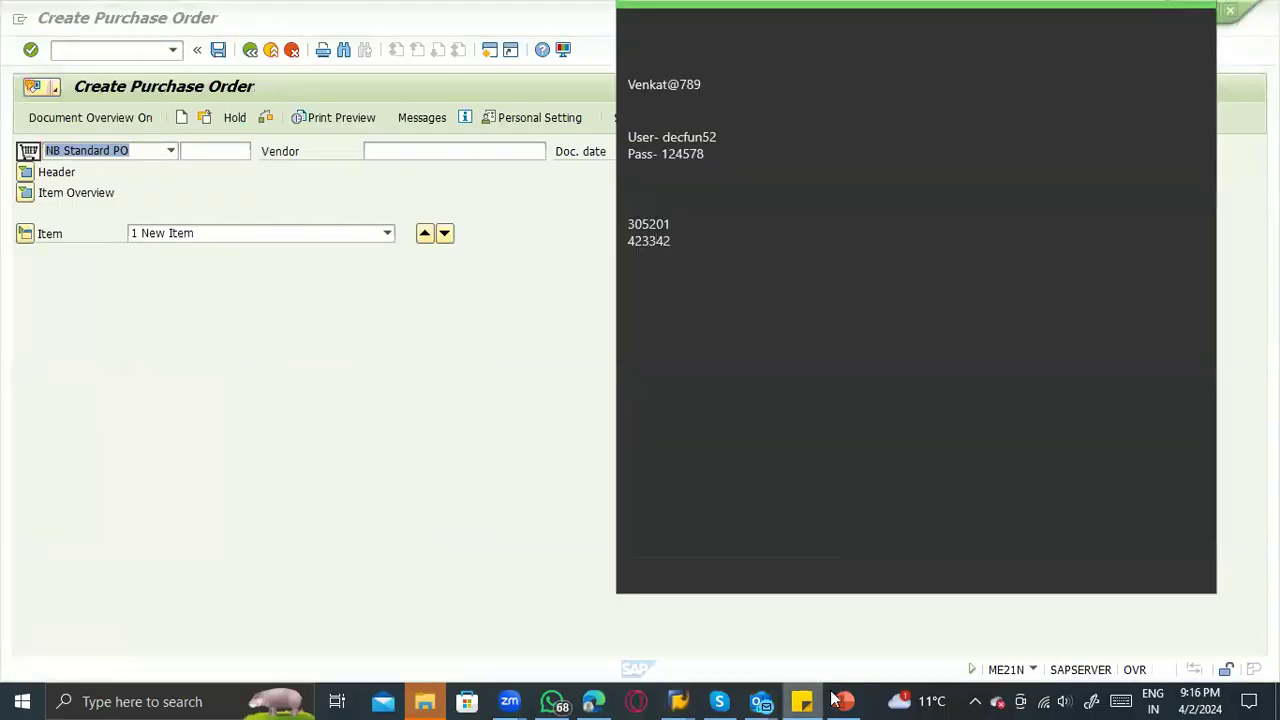
# Switch to PowerPoint, copy the purchase requisition number from slide 4, and return to the purchase order in SAP.
pyautogui.click(843, 701)
pyautogui.moveTo(438, 256); pyautogui.dragTo(388, 261)
pyautogui.hotkey('ctrl', 'c')
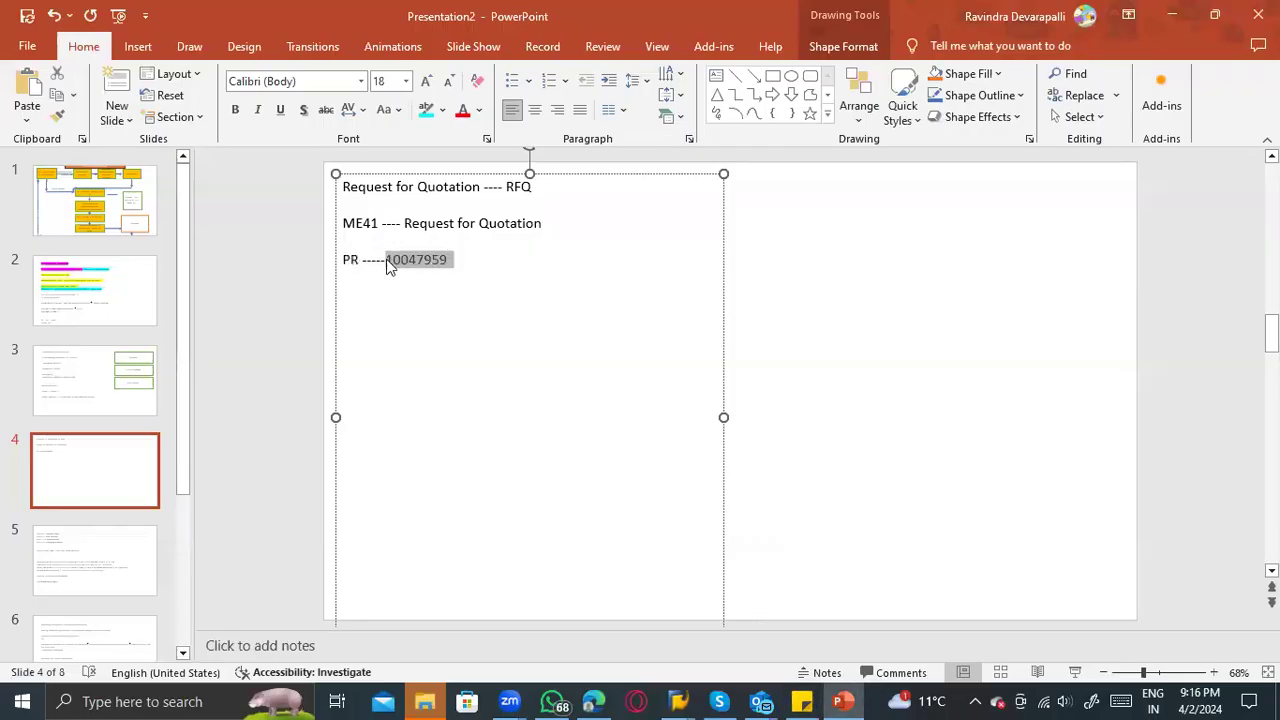
pyautogui.hotkey('alt', 'Tab')
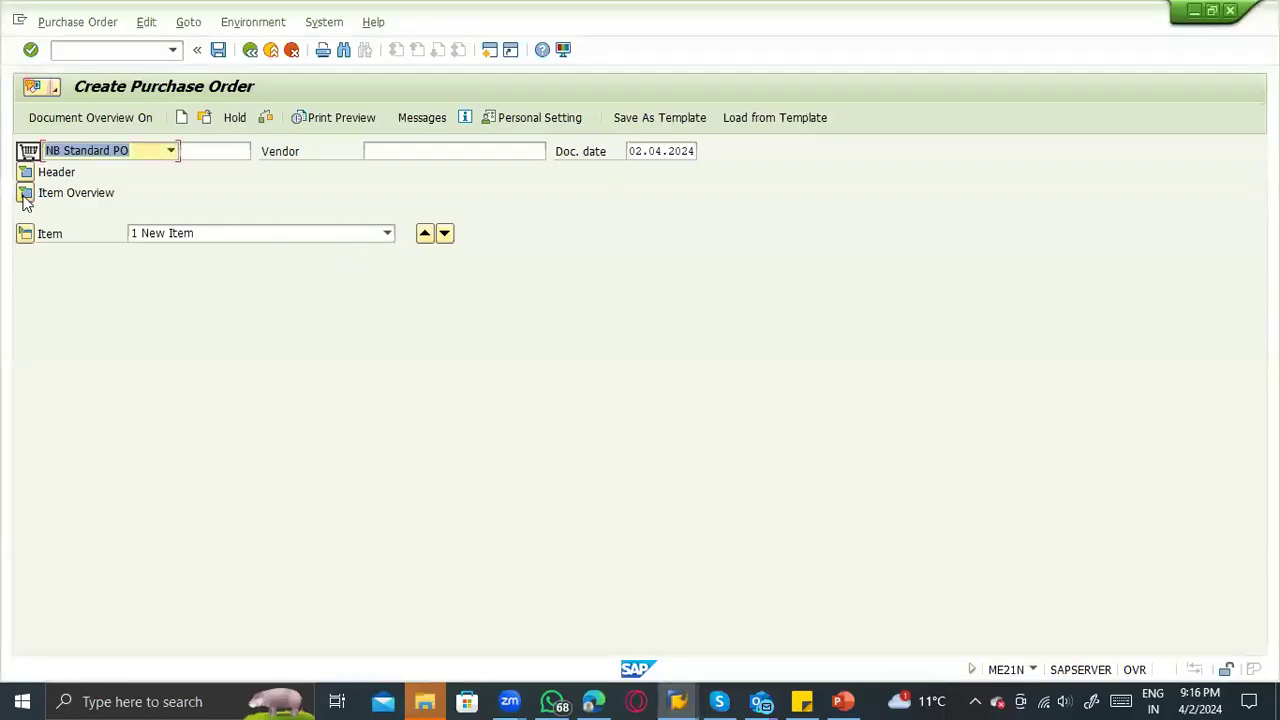
# Expand the item overview and assign vendor 1000, C.E.B. BERLIN, using the Vendors: Purchasing search with purchasing organization 1000.
pyautogui.click(25, 194)
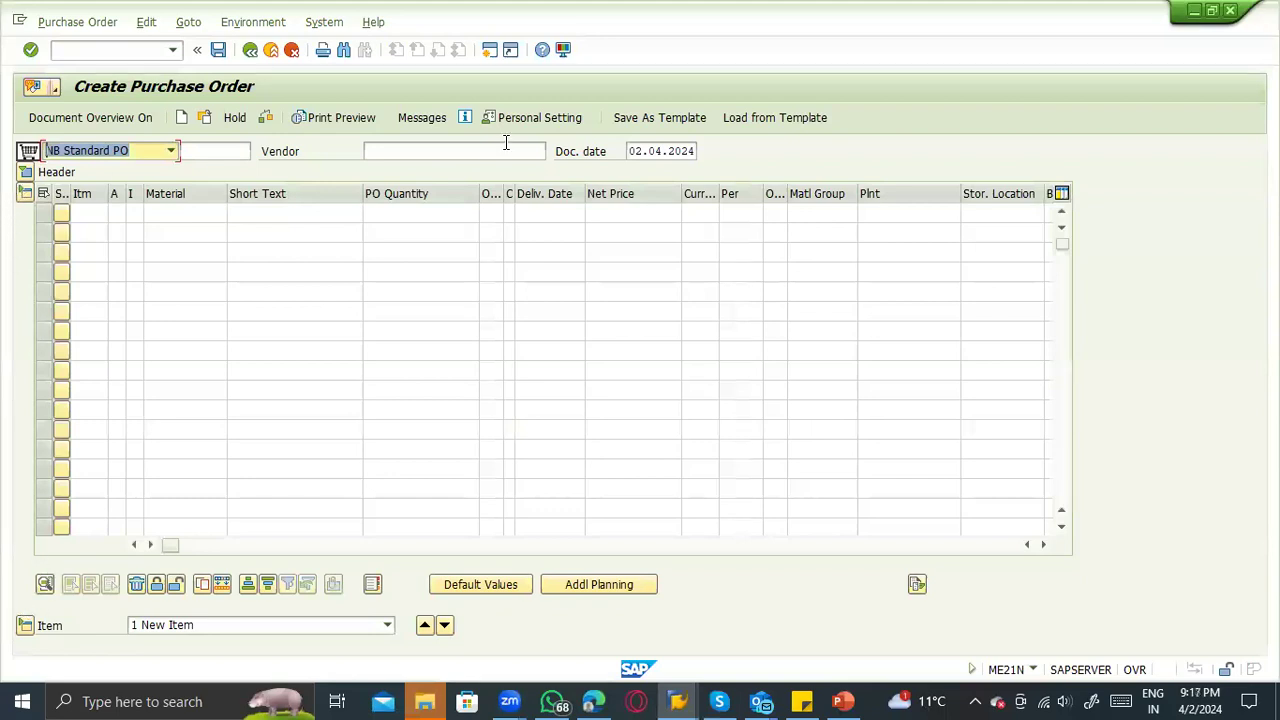
pyautogui.click(442, 145)
pyautogui.write('1')
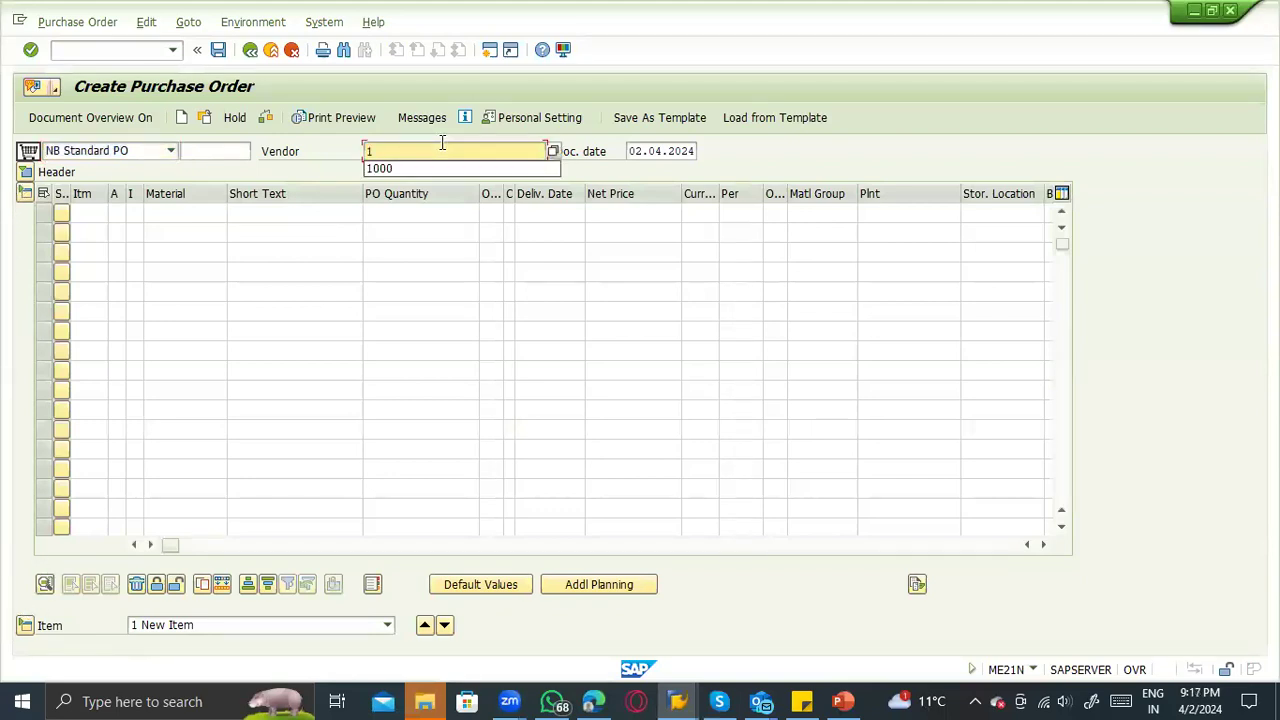
pyautogui.press('BackSpace')
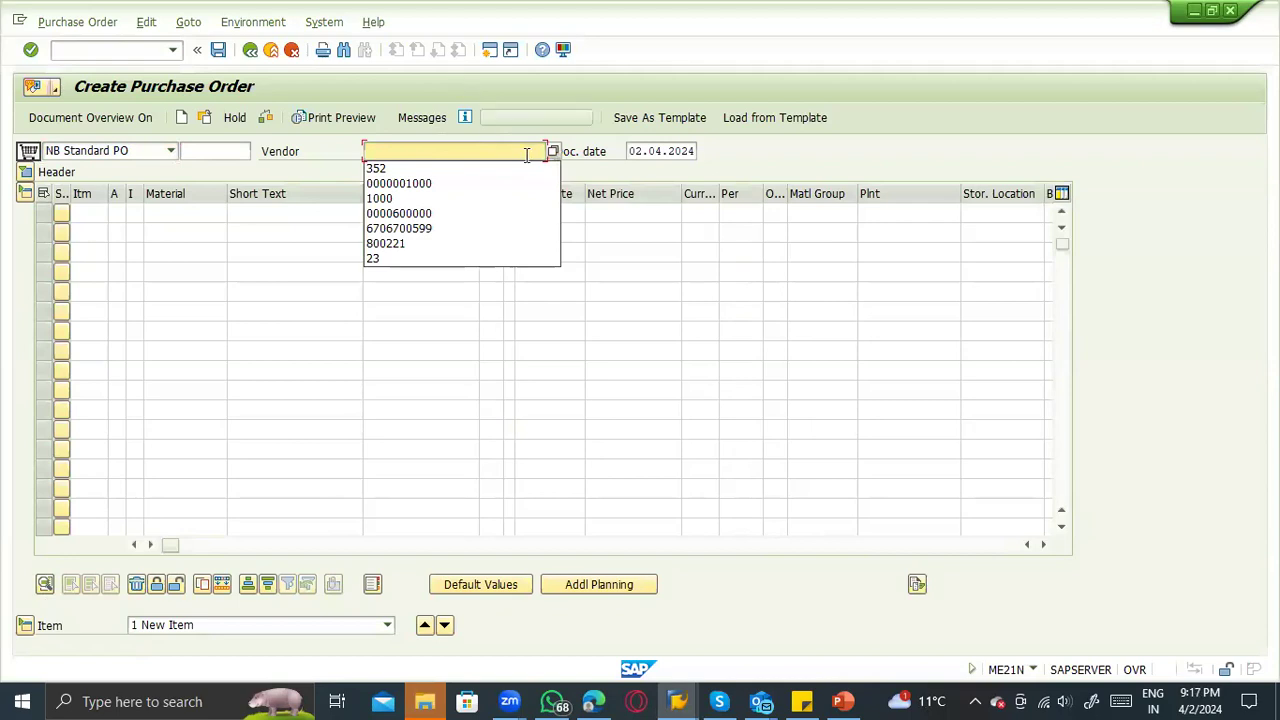
pyautogui.click(551, 152)
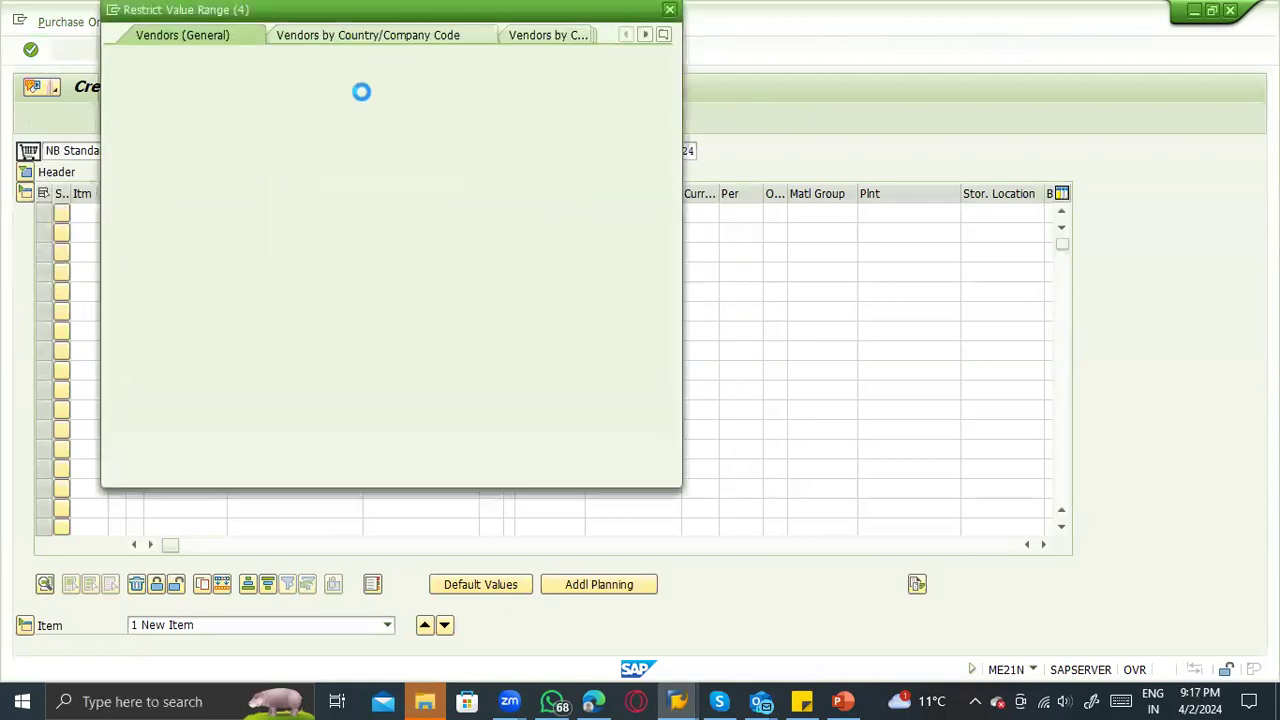
pyautogui.click(664, 35)
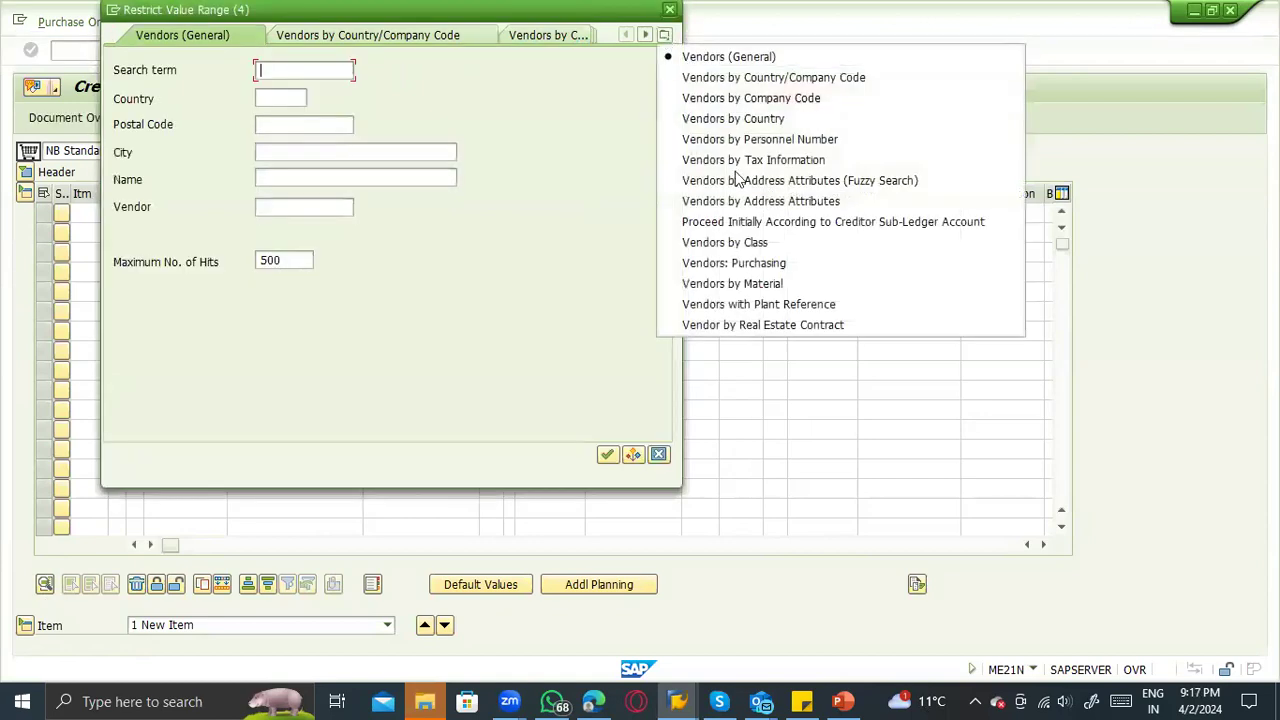
pyautogui.click(770, 263)
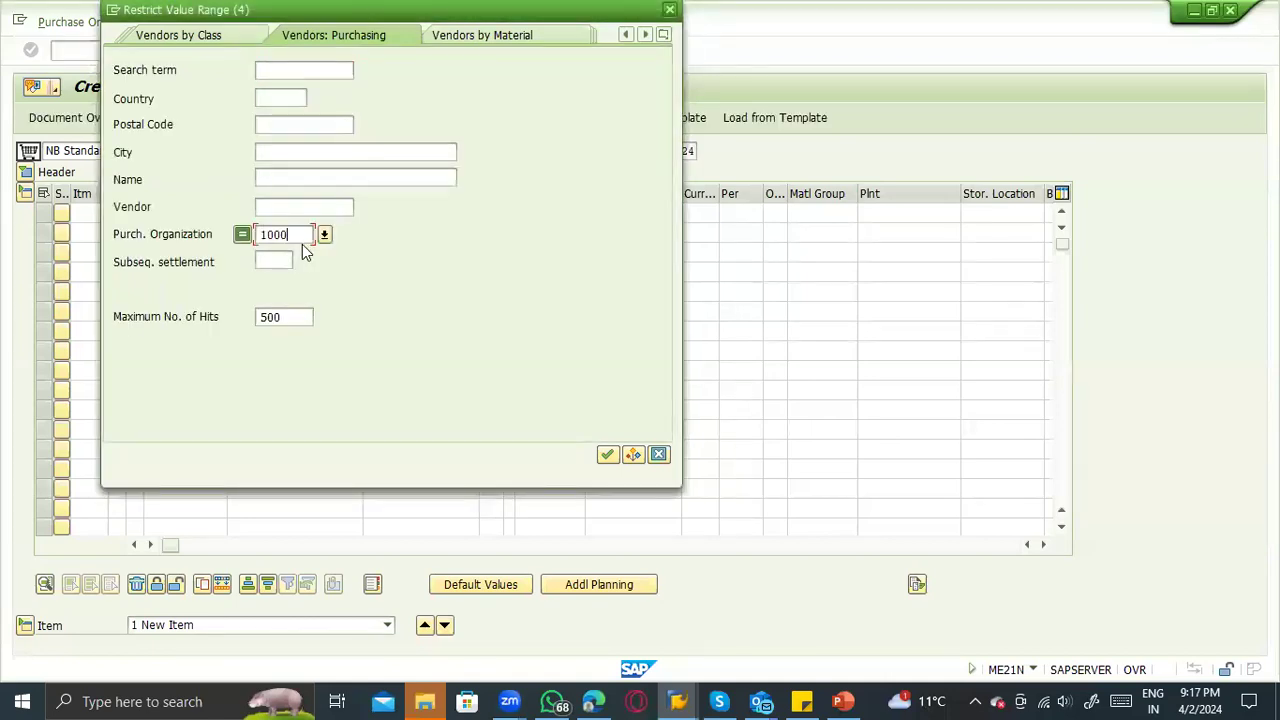
pyautogui.press('Return')
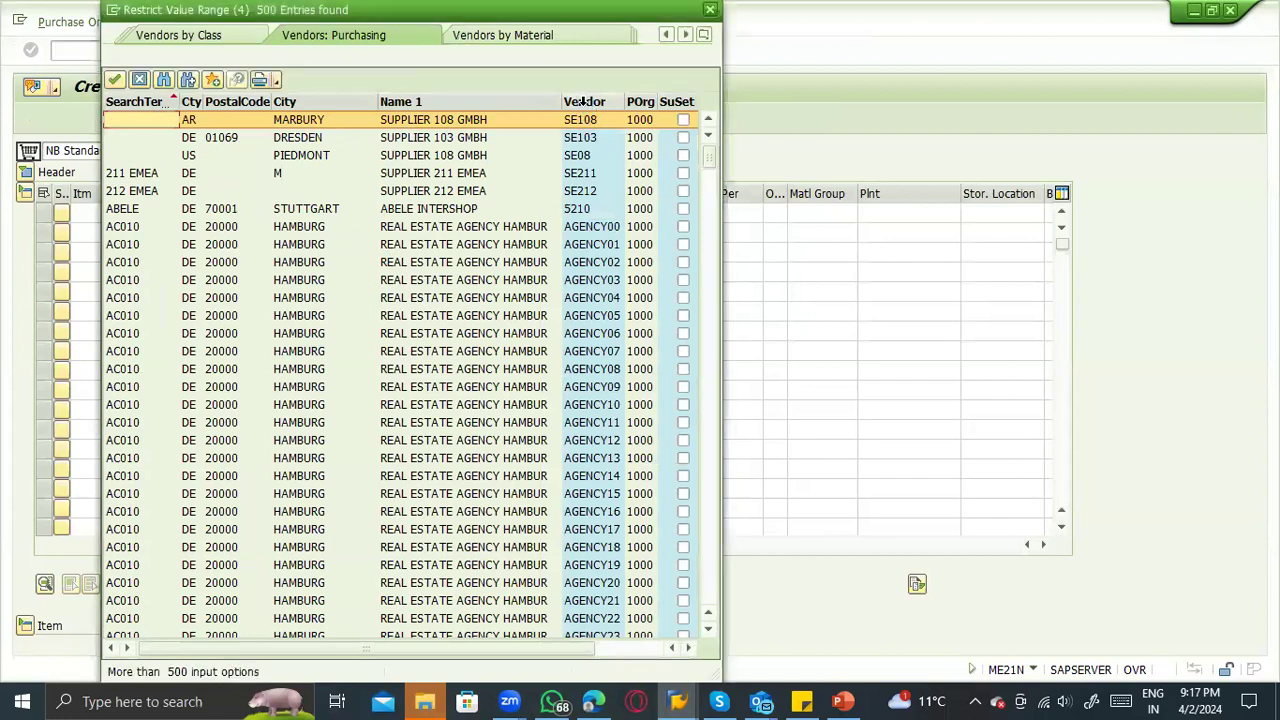
pyautogui.click(582, 101)
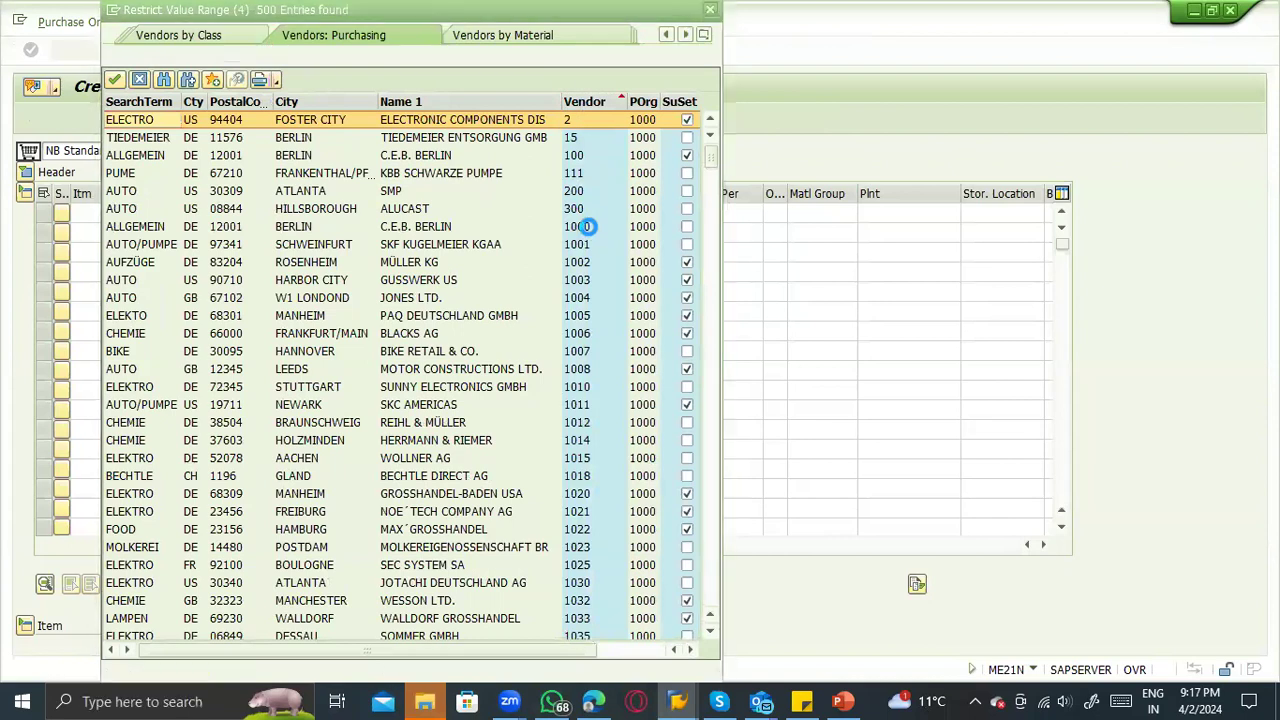
pyautogui.doubleClick(587, 226)
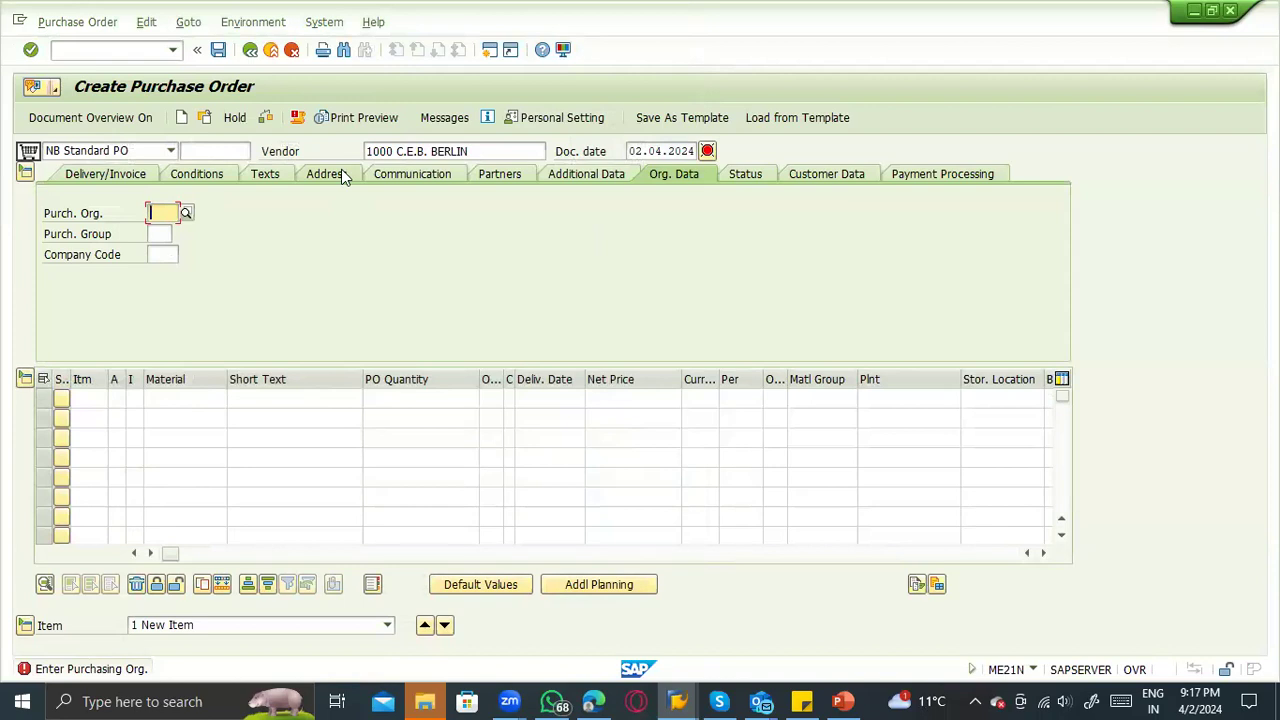
# Set the order's purchasing organization to 1000 and its purchasing group to 001.
pyautogui.write('1000')
pyautogui.press('Return')
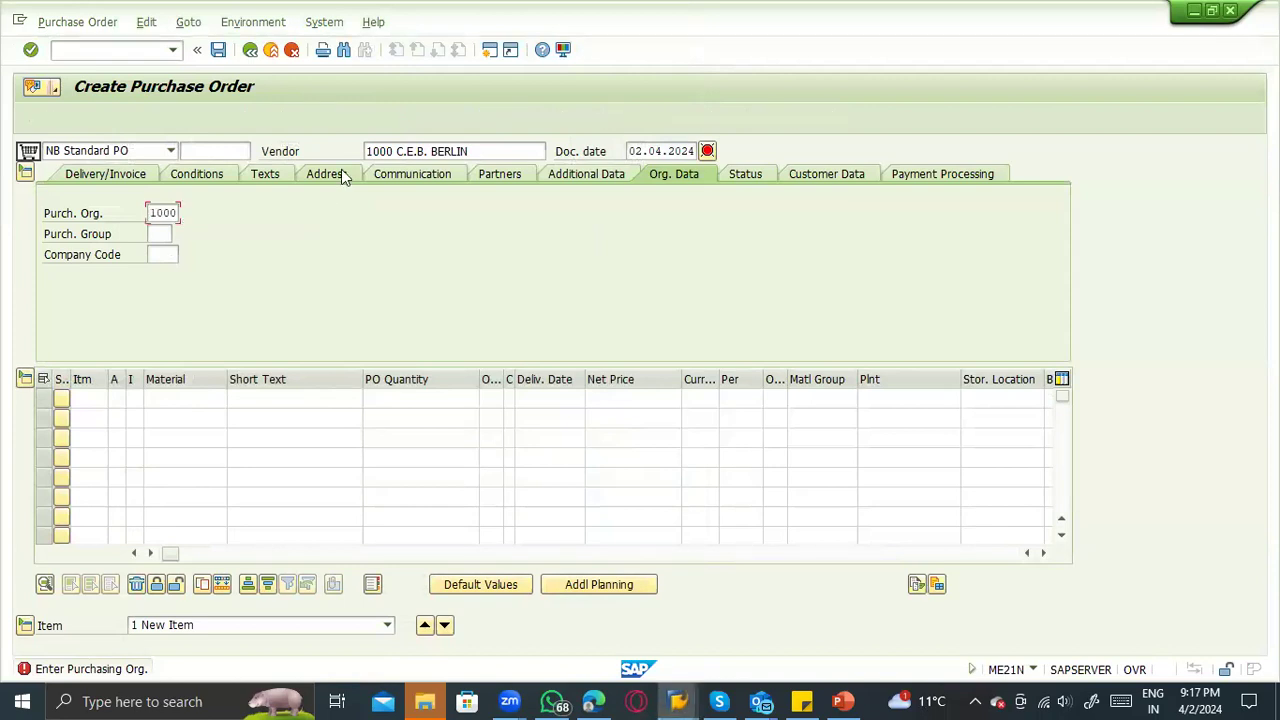
pyautogui.write('991')
pyautogui.press('BackSpace')
pyautogui.press('BackSpace')
pyautogui.press('BackSpace')
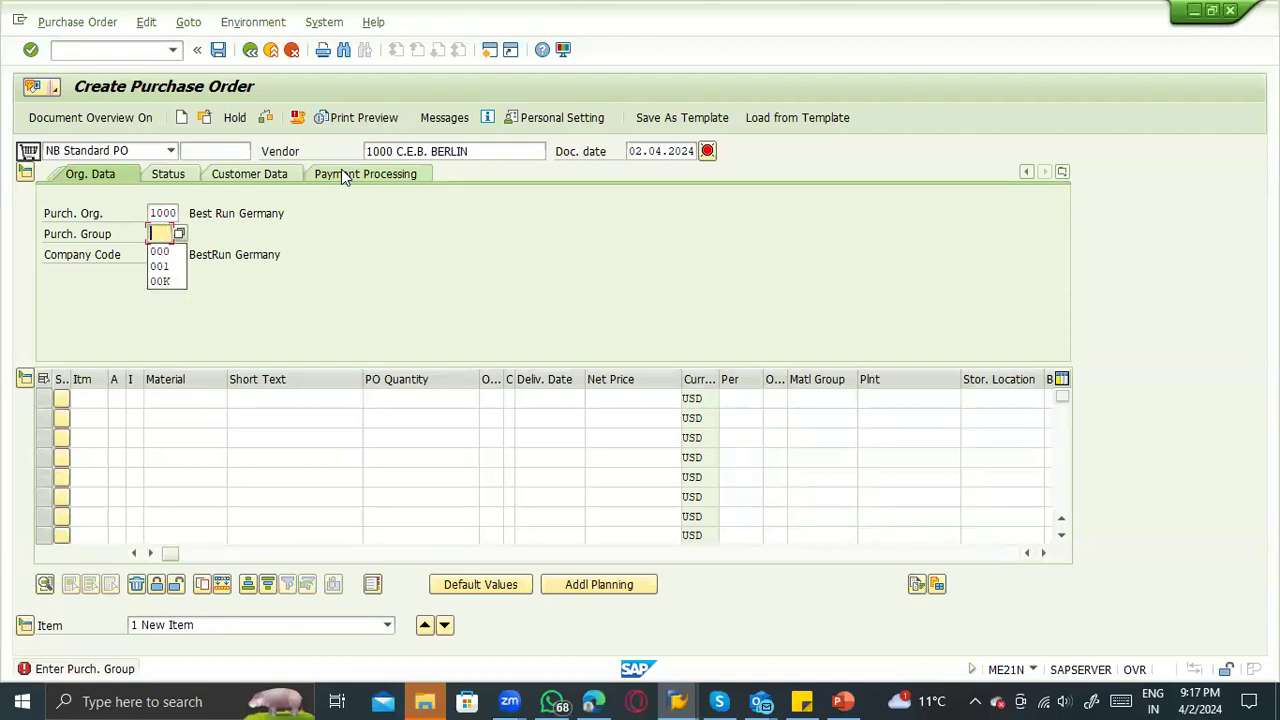
pyautogui.write('001')
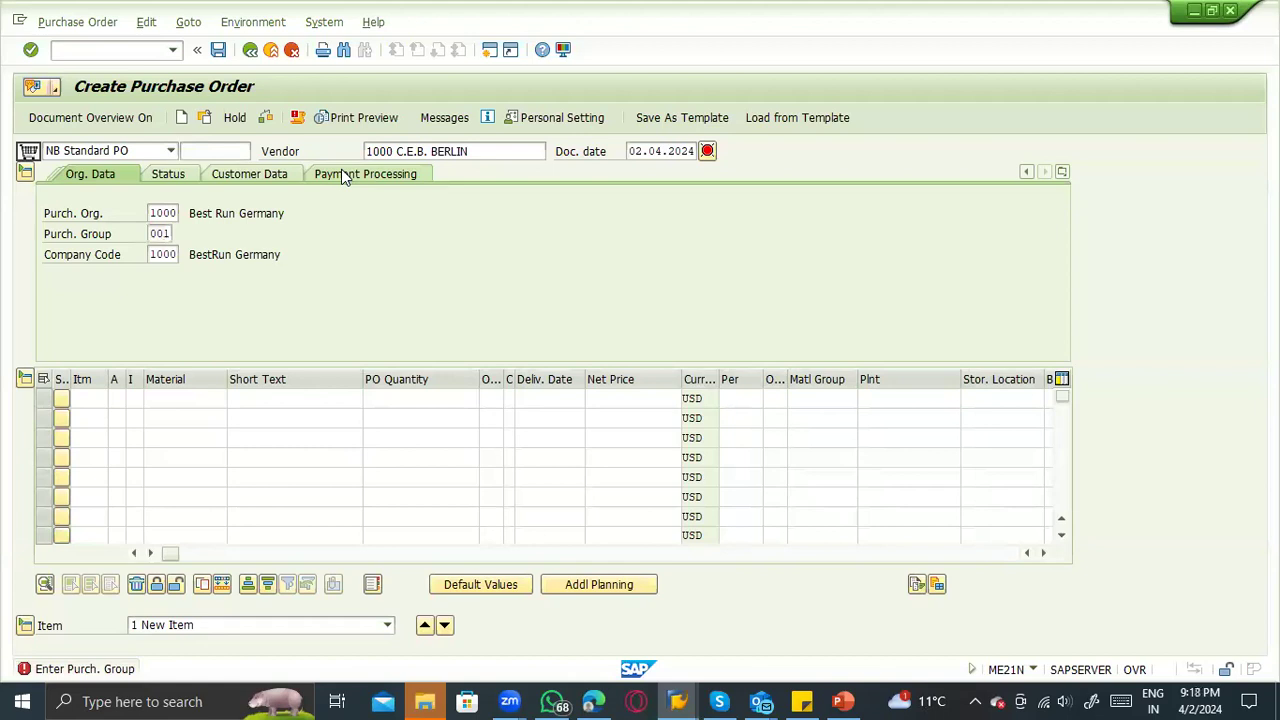
pyautogui.press('Return')
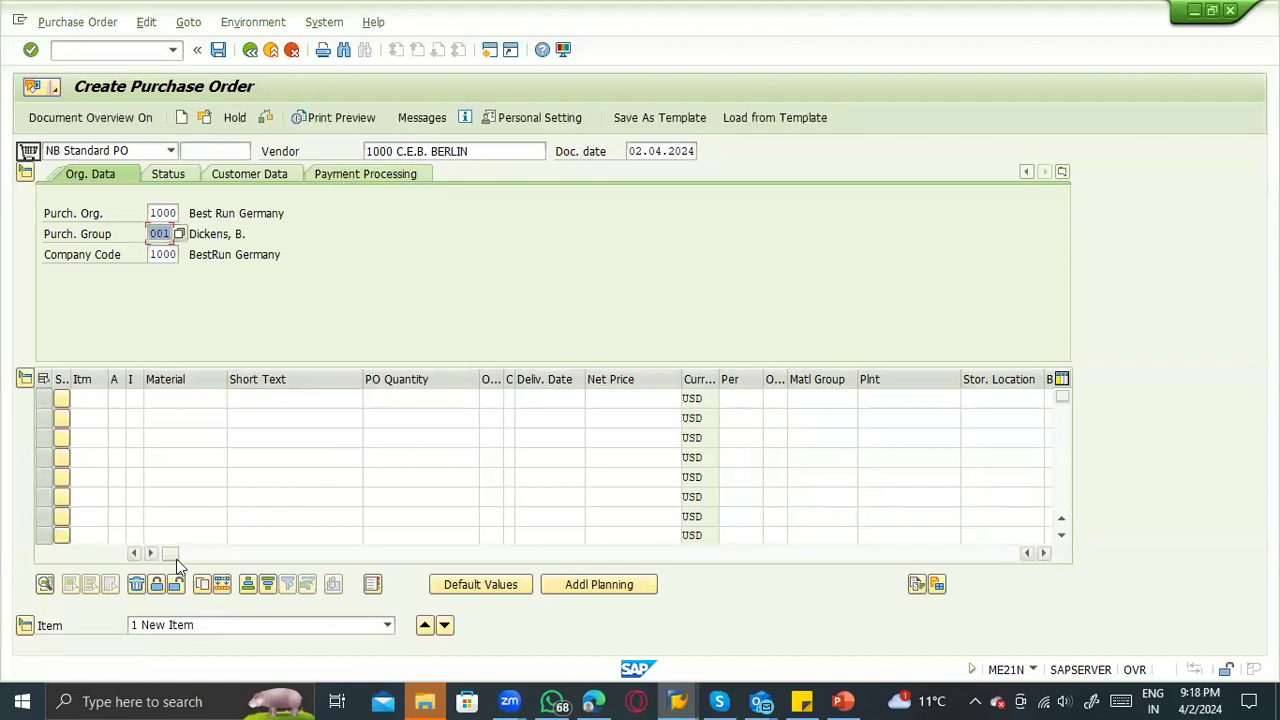
# Enter the copied purchase requisition number with requisition item 10 on the first line of the item overview.
pyautogui.moveTo(176, 551); pyautogui.dragTo(530, 556)
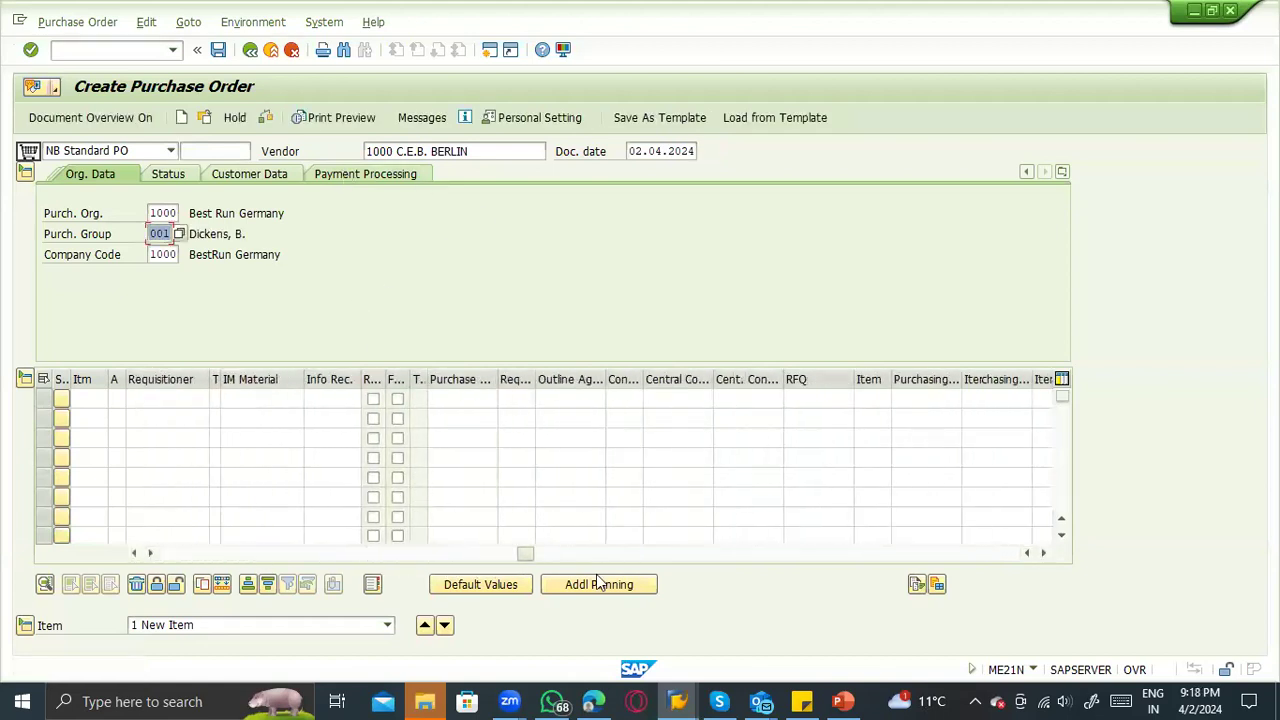
pyautogui.moveTo(598, 582); pyautogui.dragTo(619, 582)
pyautogui.click(632, 584)
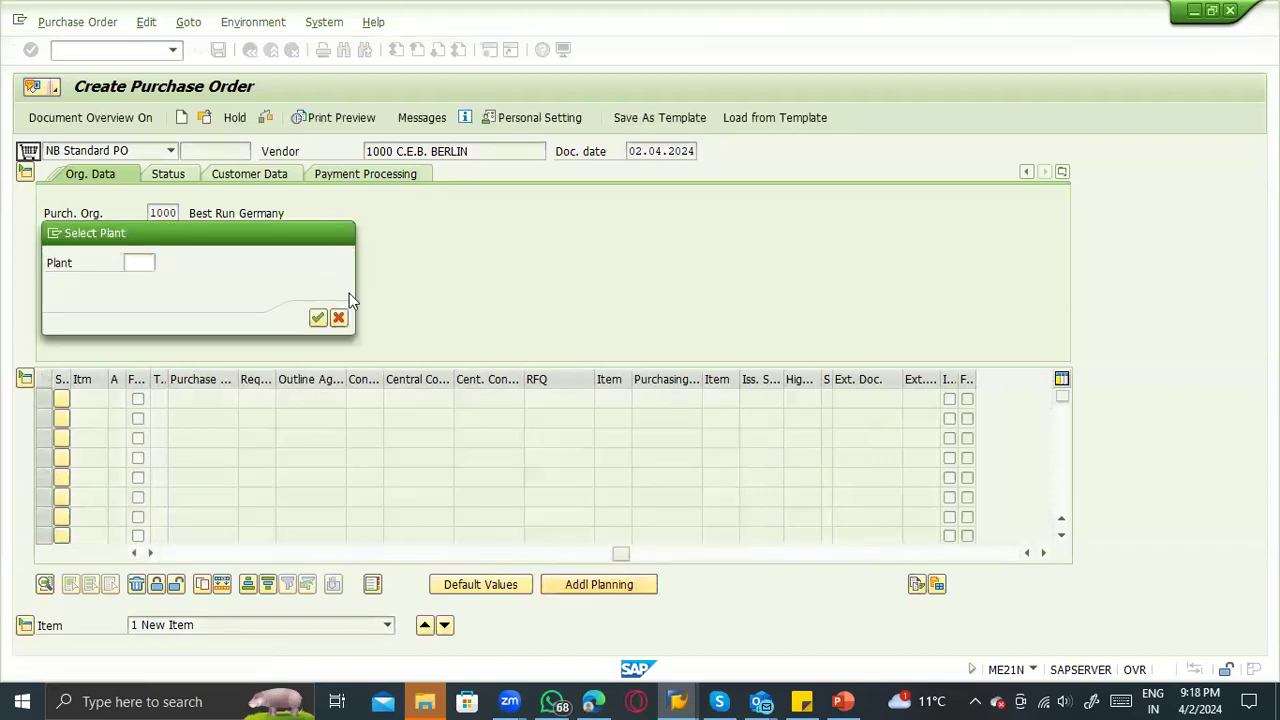
pyautogui.click(338, 317)
pyautogui.click(228, 399)
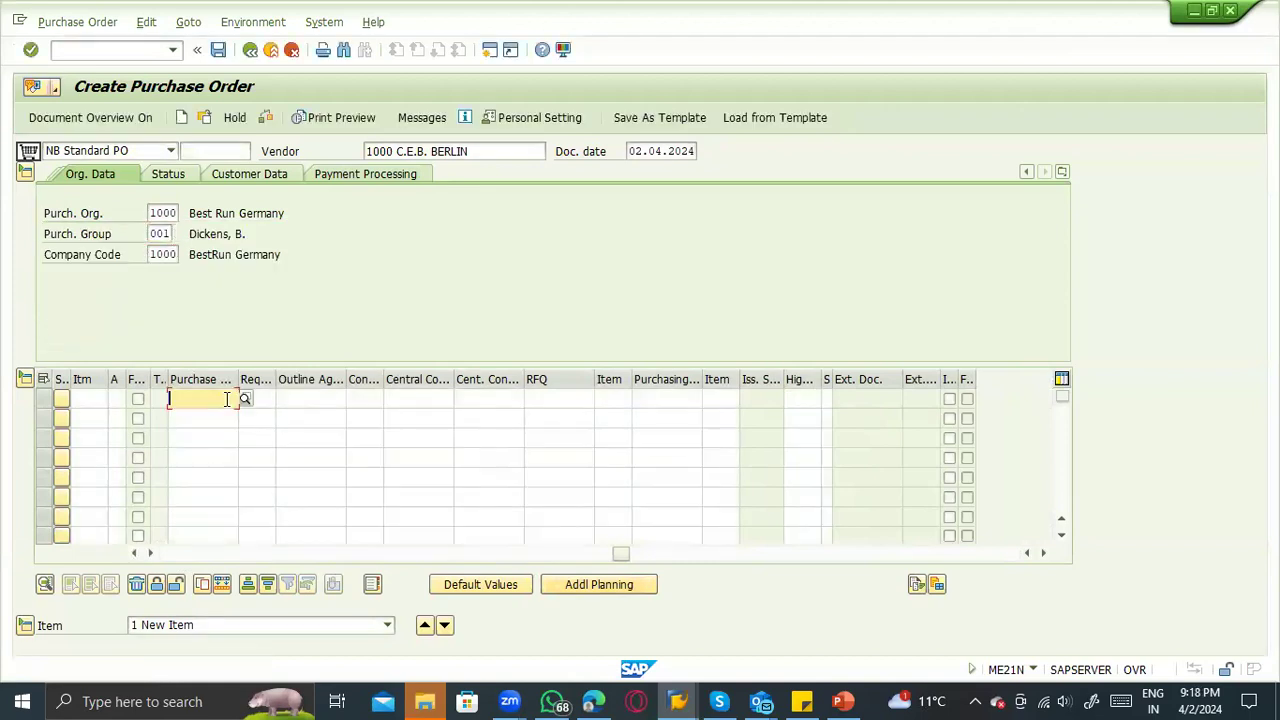
pyautogui.hotkey('ctrl', 'v')
pyautogui.click(262, 398)
pyautogui.press('Return')
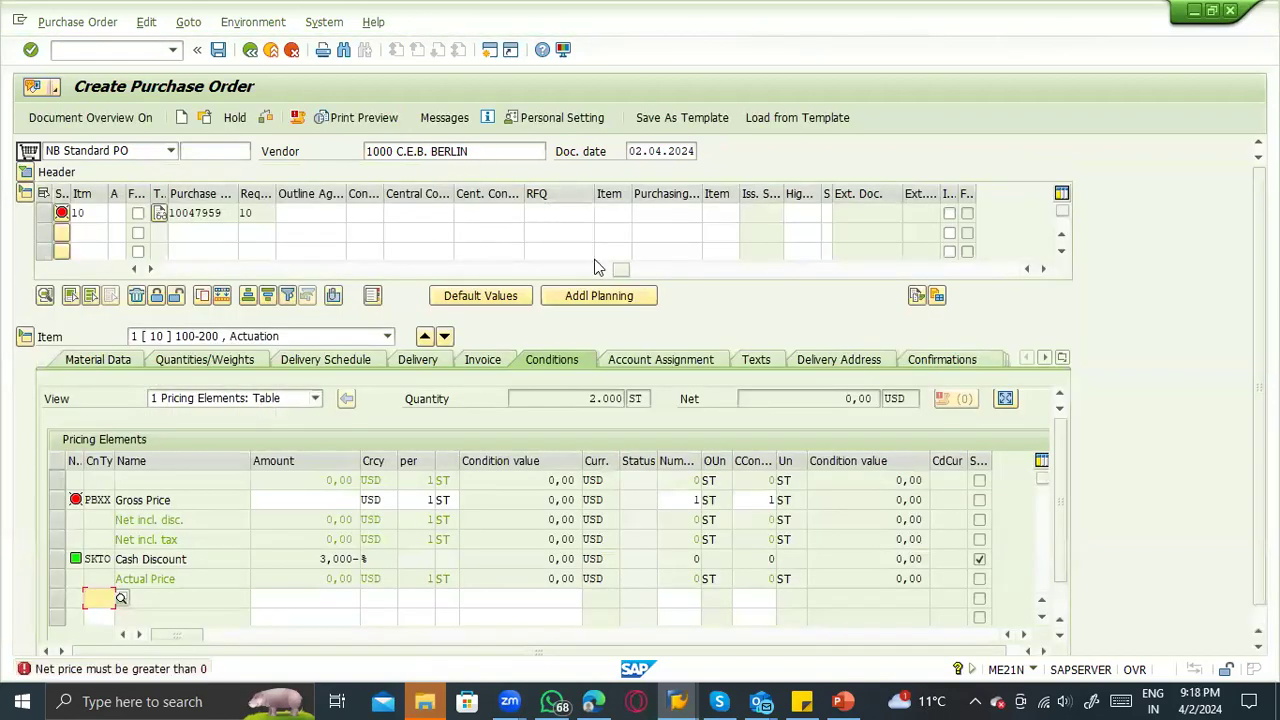
# Check the short text, PO quantity and delivery date of the item taken over from the requisition.
pyautogui.moveTo(600, 269); pyautogui.dragTo(143, 290)
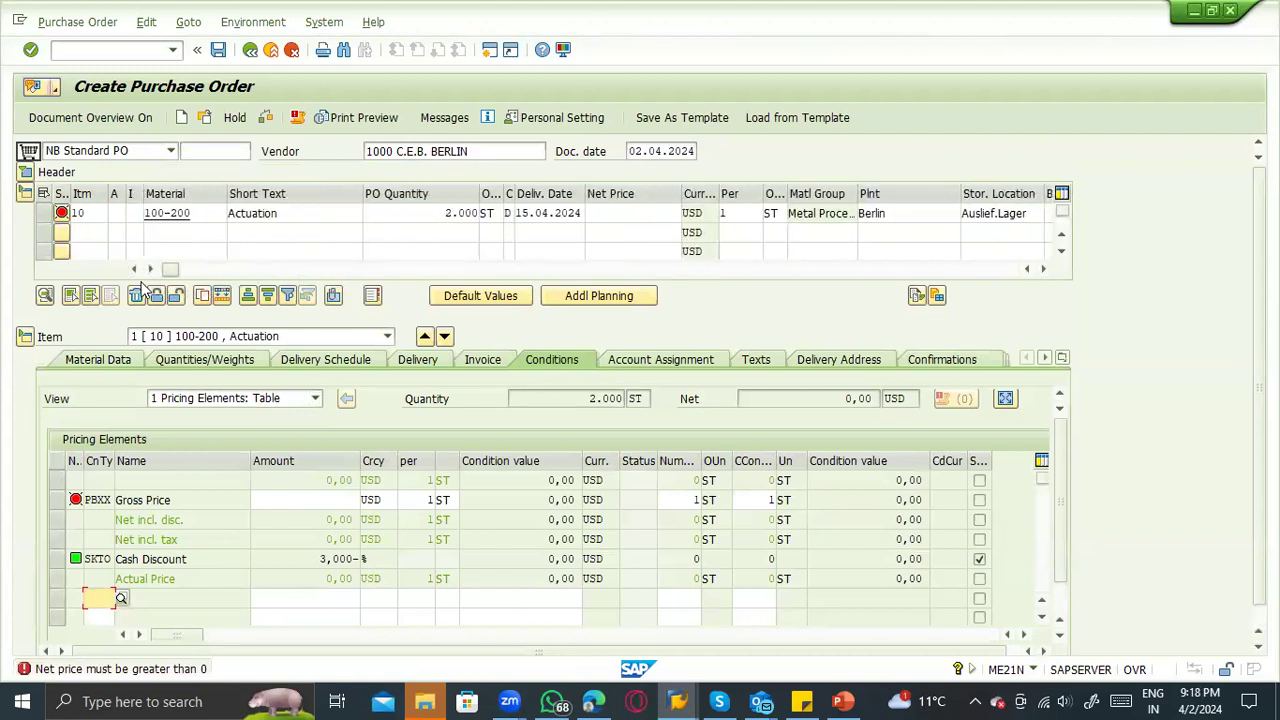
pyautogui.click(303, 215)
pyautogui.click(379, 215)
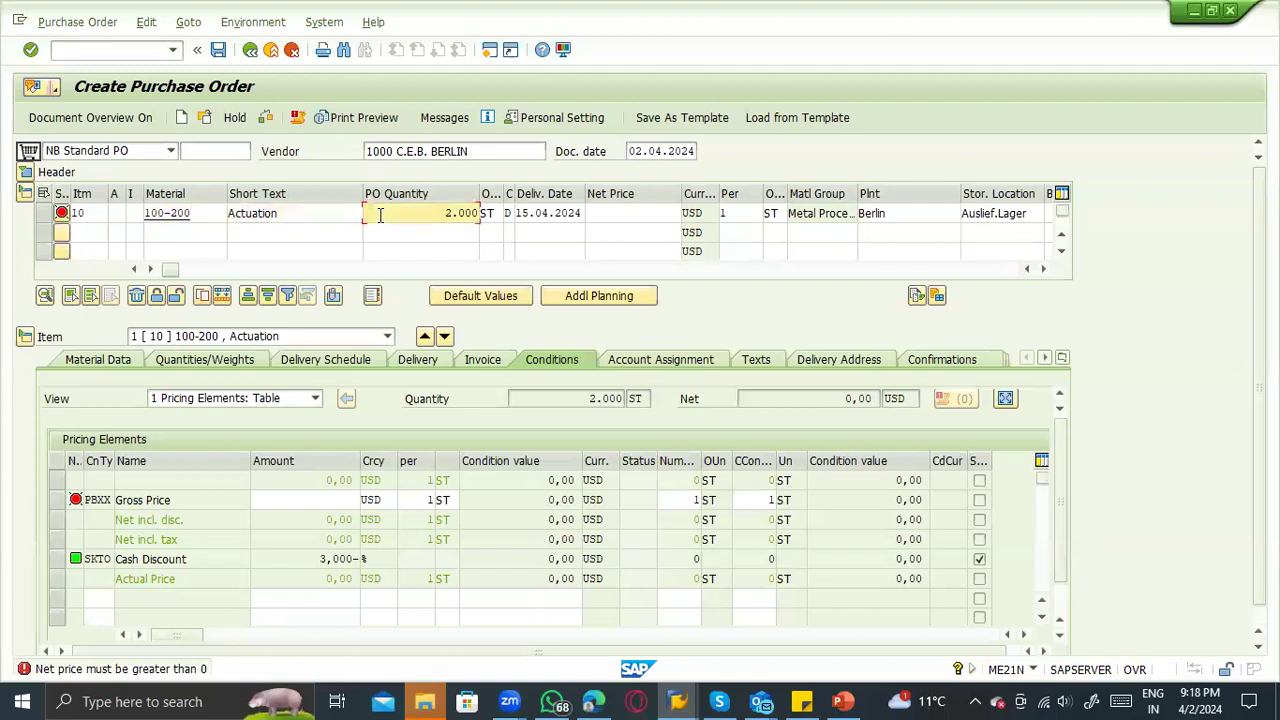
pyautogui.click(532, 215)
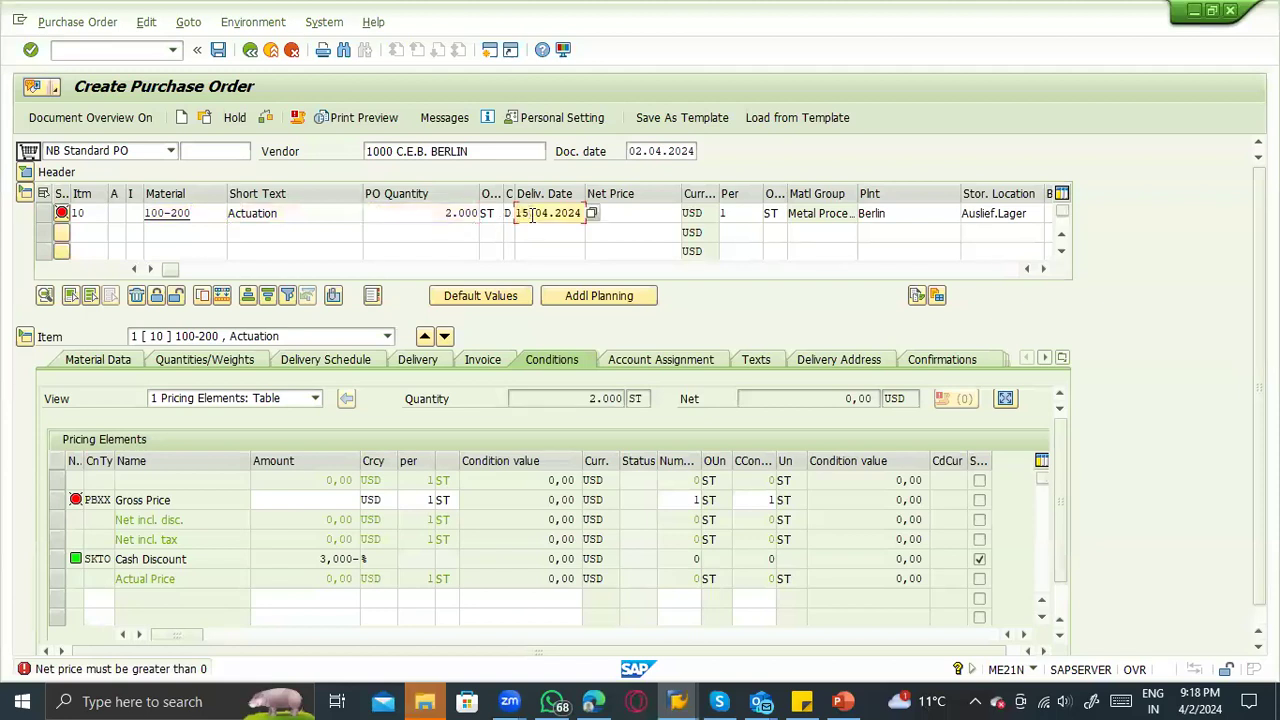
# Switch to PowerPoint, review the requirement notes on slides 3 and 5, and return to the purchase order in SAP.
pyautogui.click(842, 701)
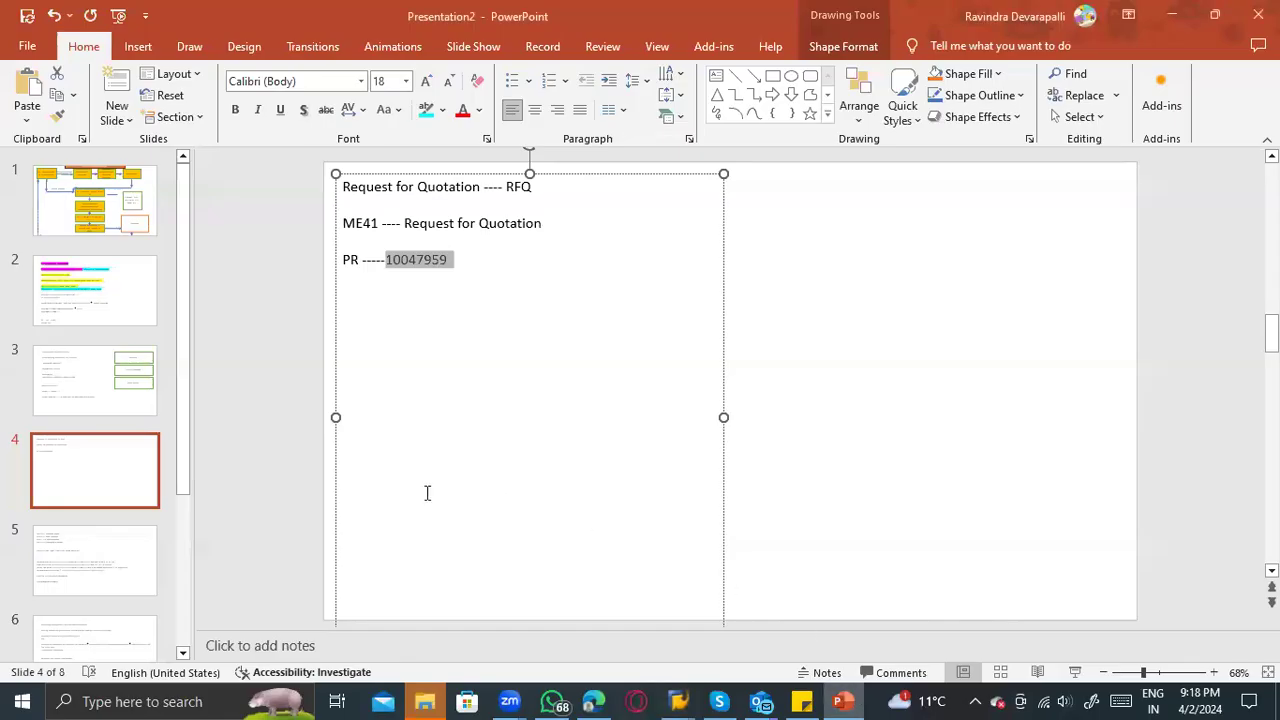
pyautogui.click(97, 377)
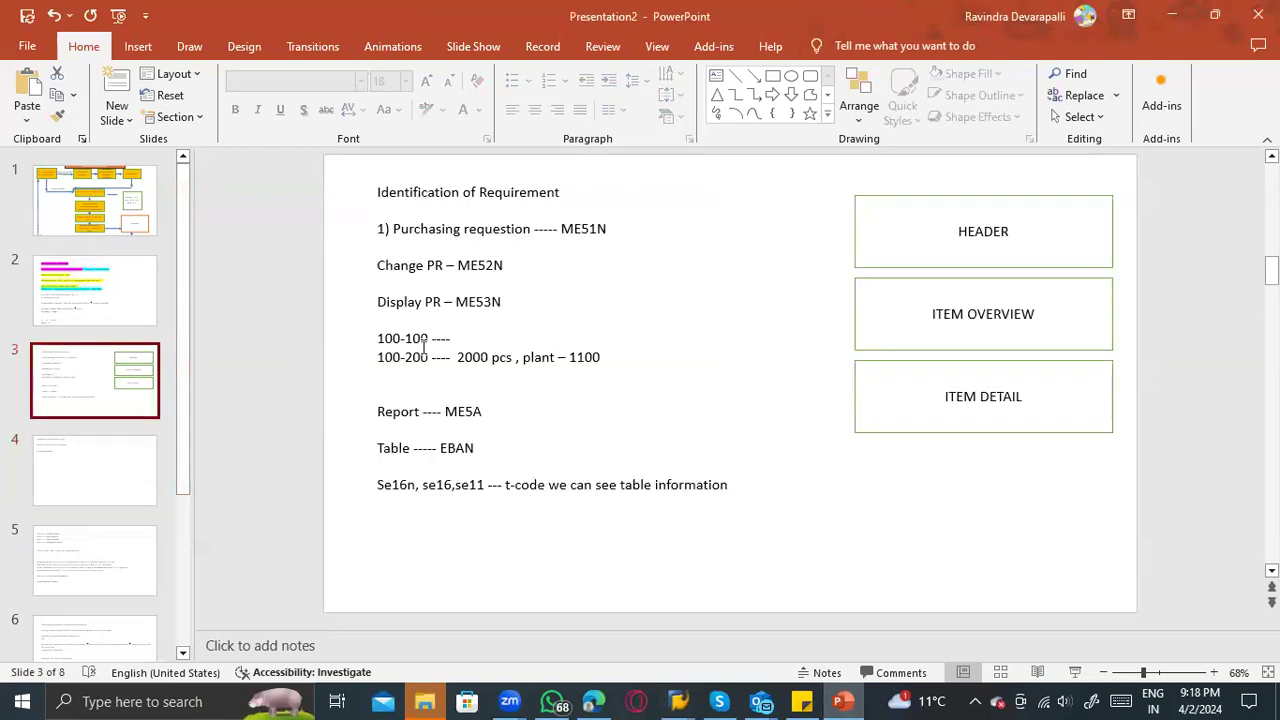
pyautogui.click(470, 306)
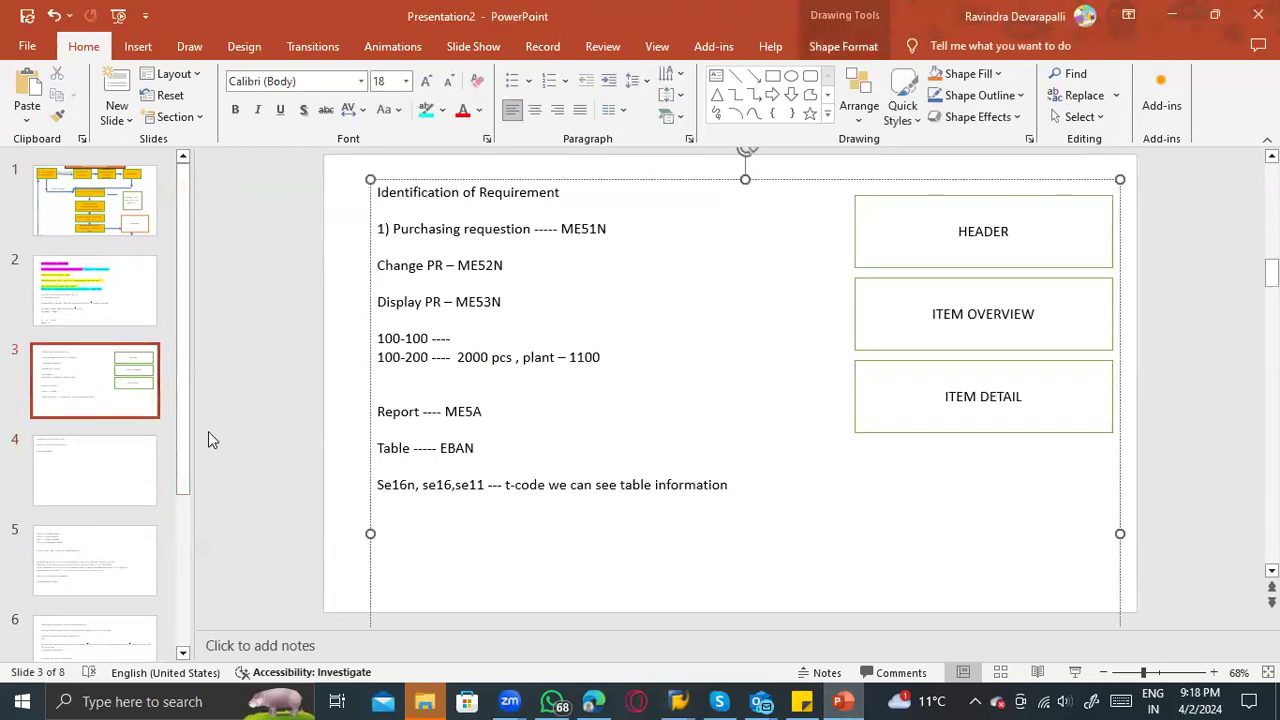
pyautogui.click(120, 551)
pyautogui.click(438, 397)
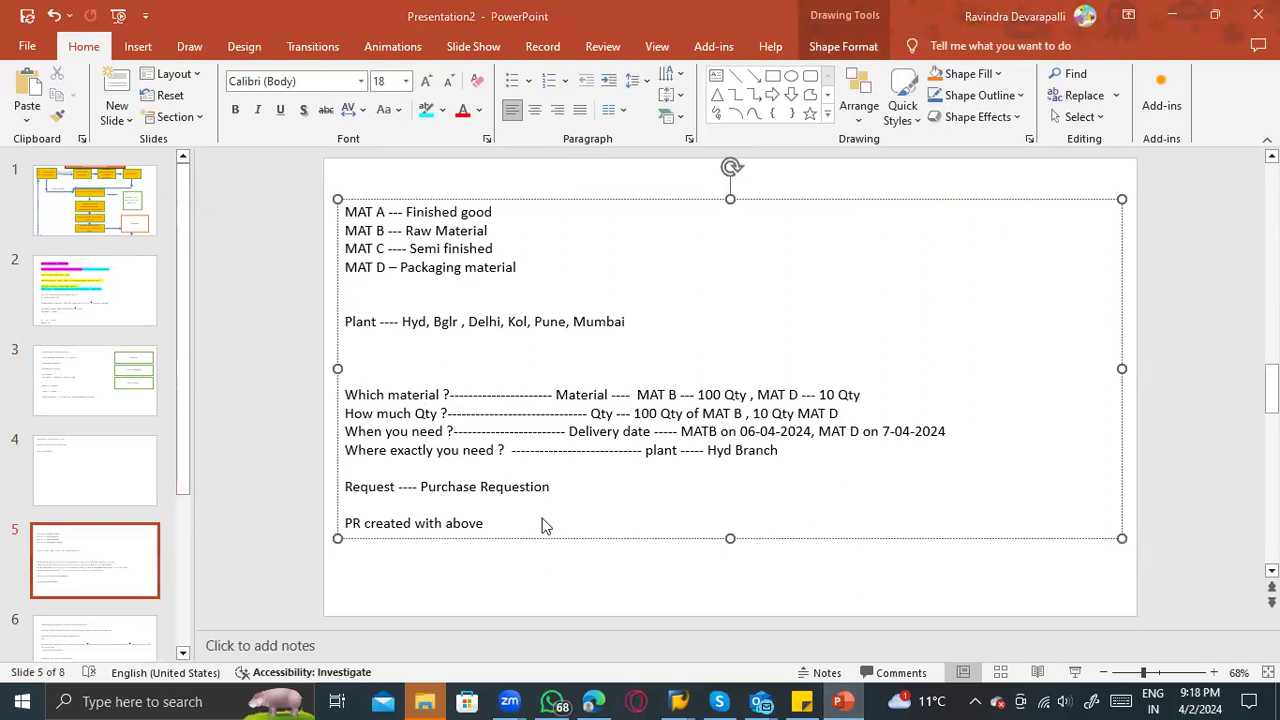
pyautogui.hotkey('alt', 'Tab')
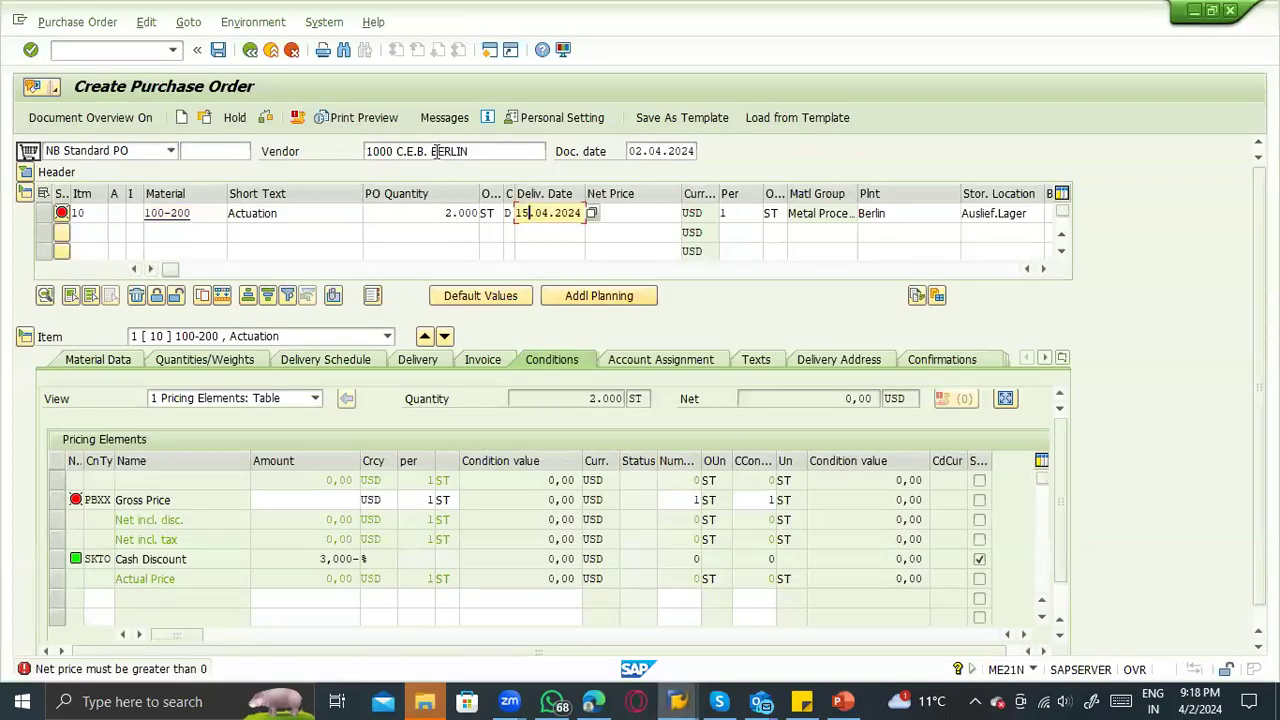
# Set the net price of item 10 to 120 USD and show the item's material data.
pyautogui.click(434, 151)
pyautogui.click(620, 214)
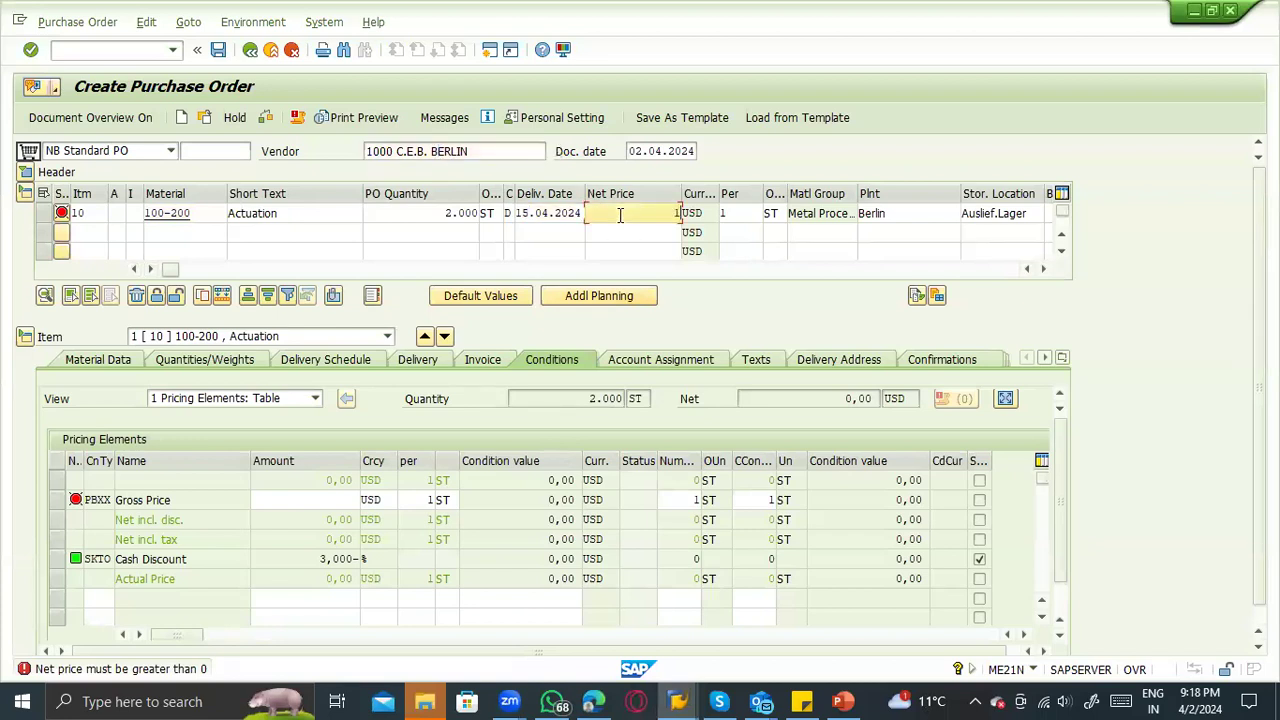
pyautogui.write('120')
pyautogui.press('Return')
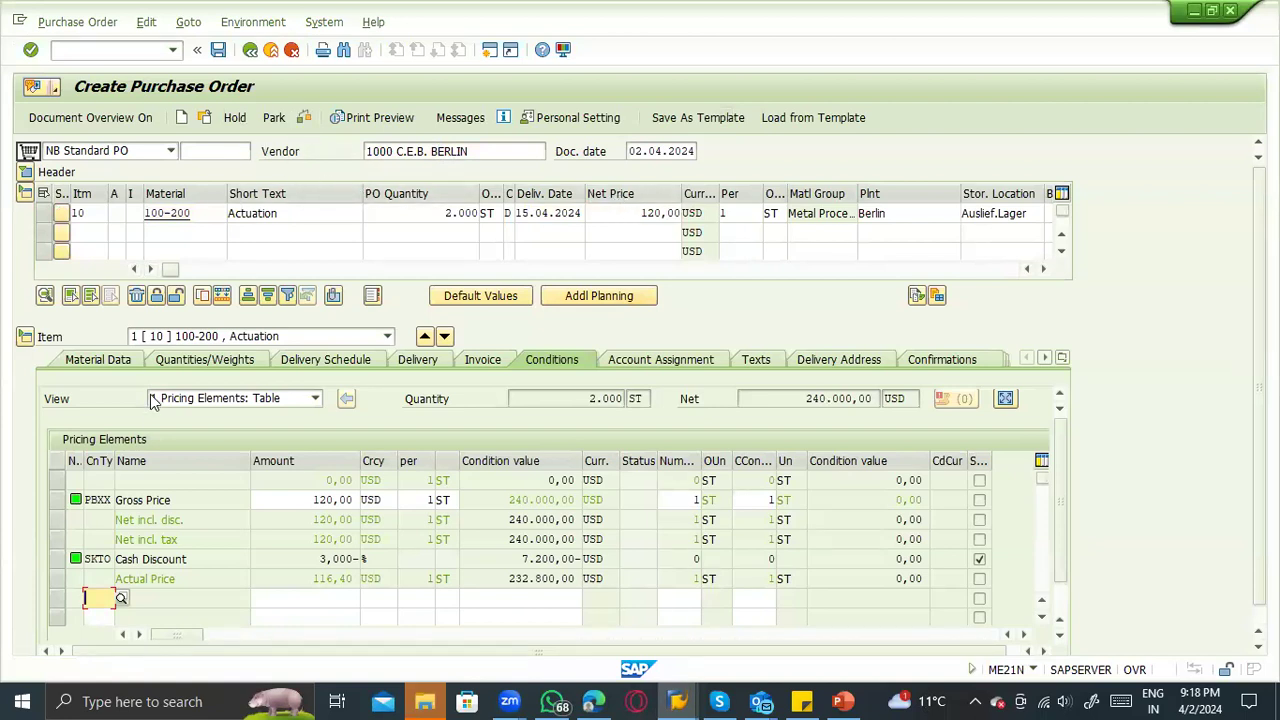
pyautogui.click(102, 362)
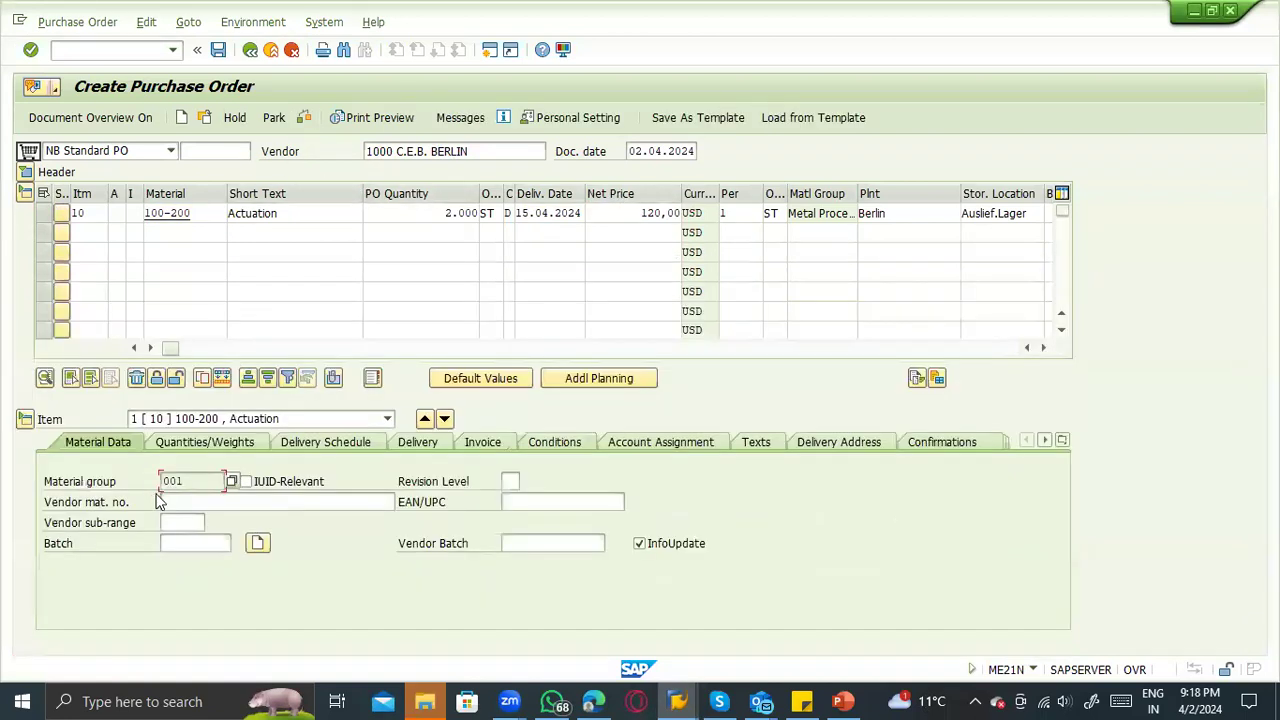
# Review item 10's material data, quantities and weights, delivery schedule, delivery and invoice details.
pyautogui.click(193, 420)
pyautogui.click(402, 486)
pyautogui.click(238, 446)
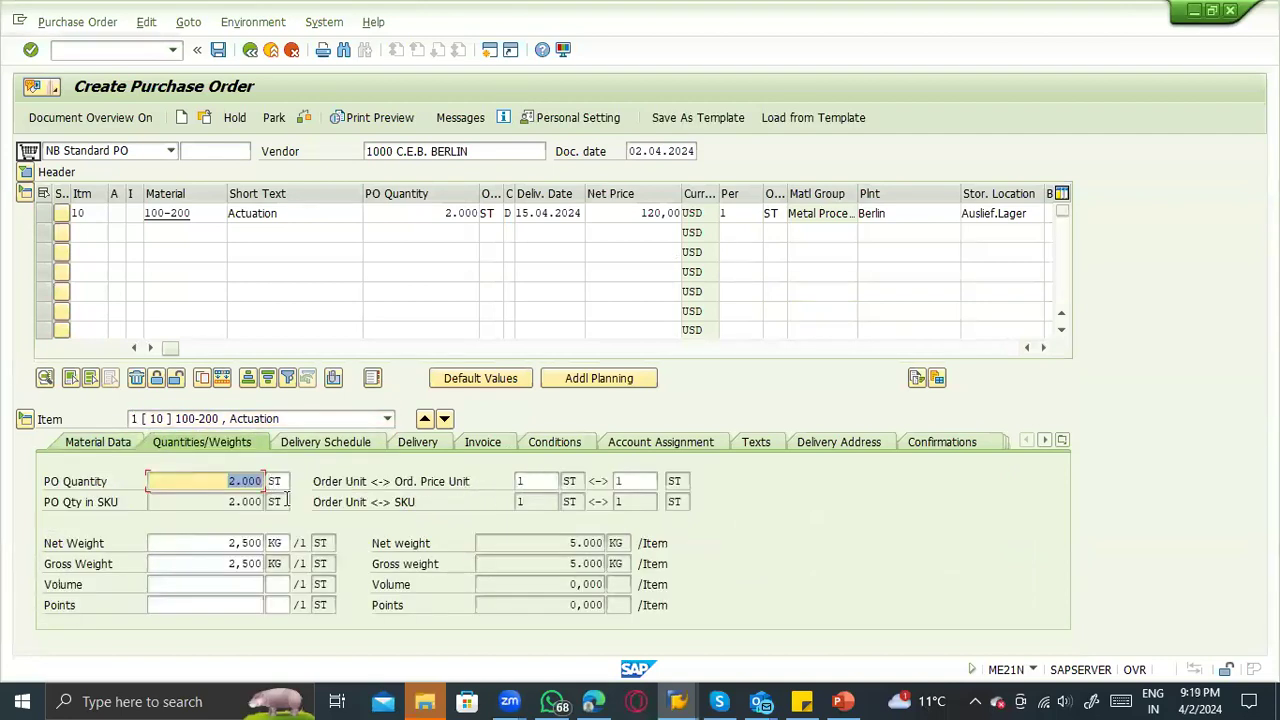
pyautogui.click(365, 445)
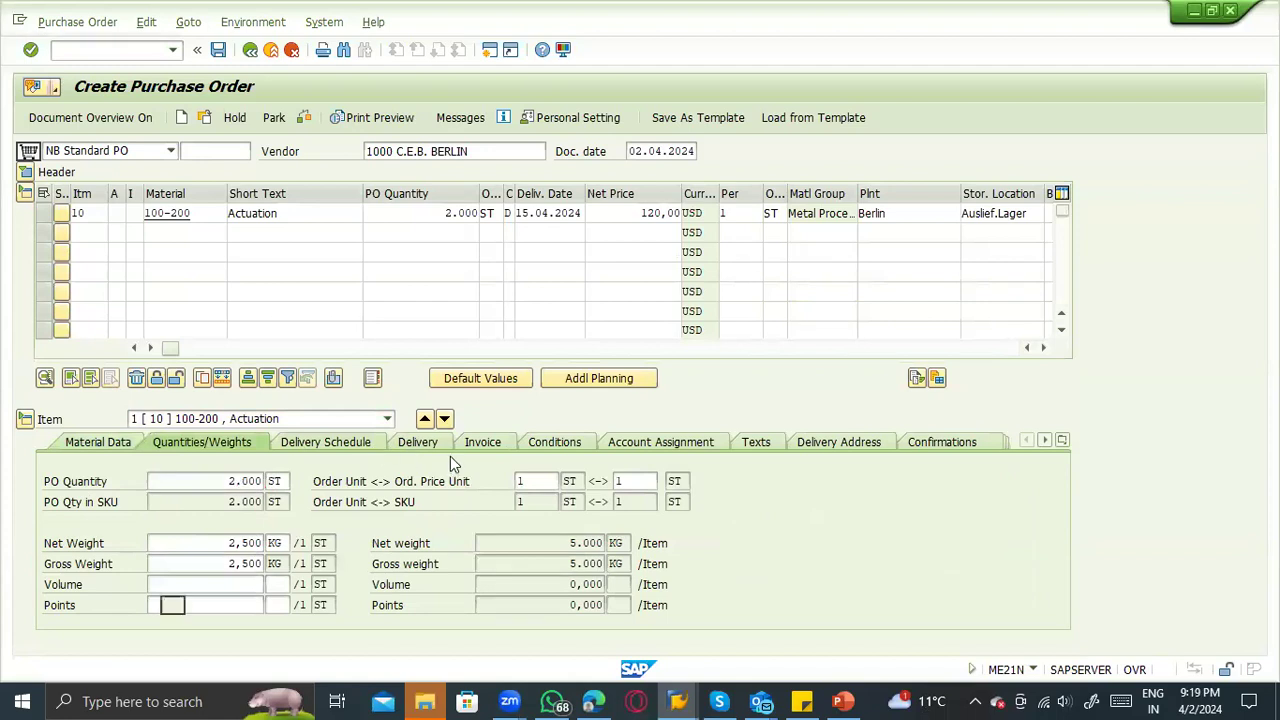
pyautogui.click(418, 446)
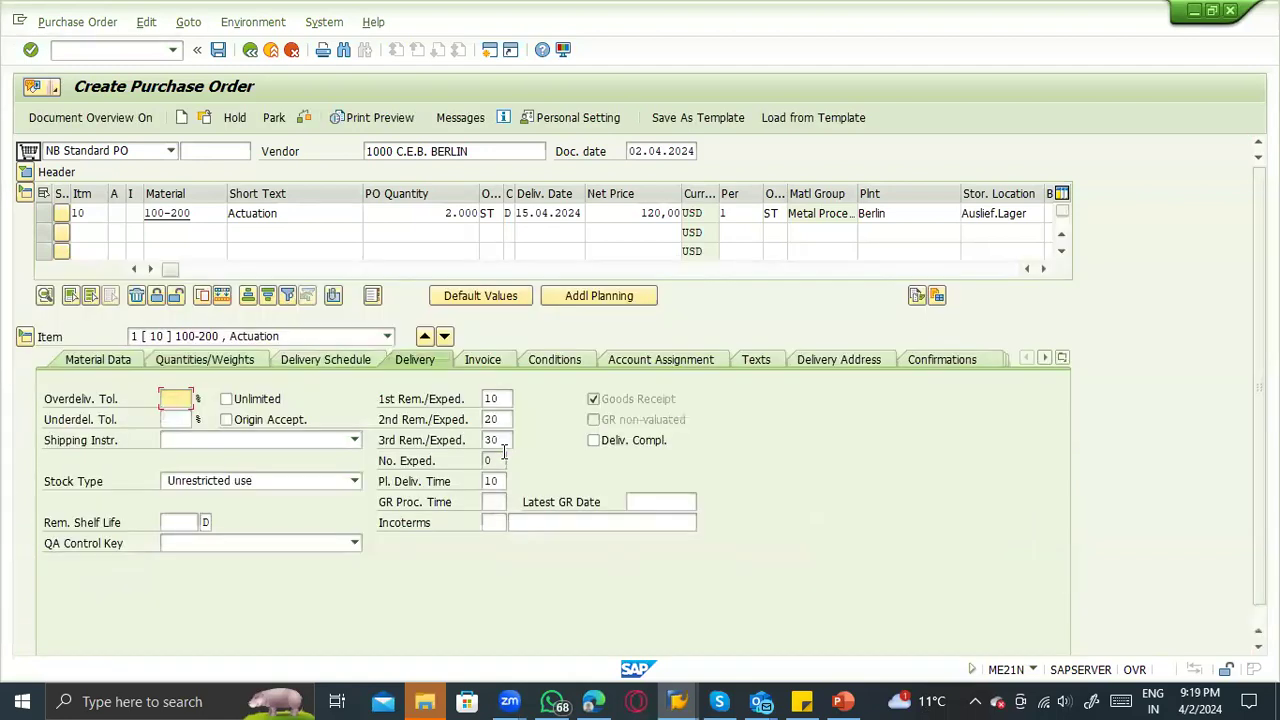
pyautogui.click(483, 362)
# Expand the purchase order header and review its organizational data, vendor address, texts and pricing conditions.
pyautogui.click(24, 172)
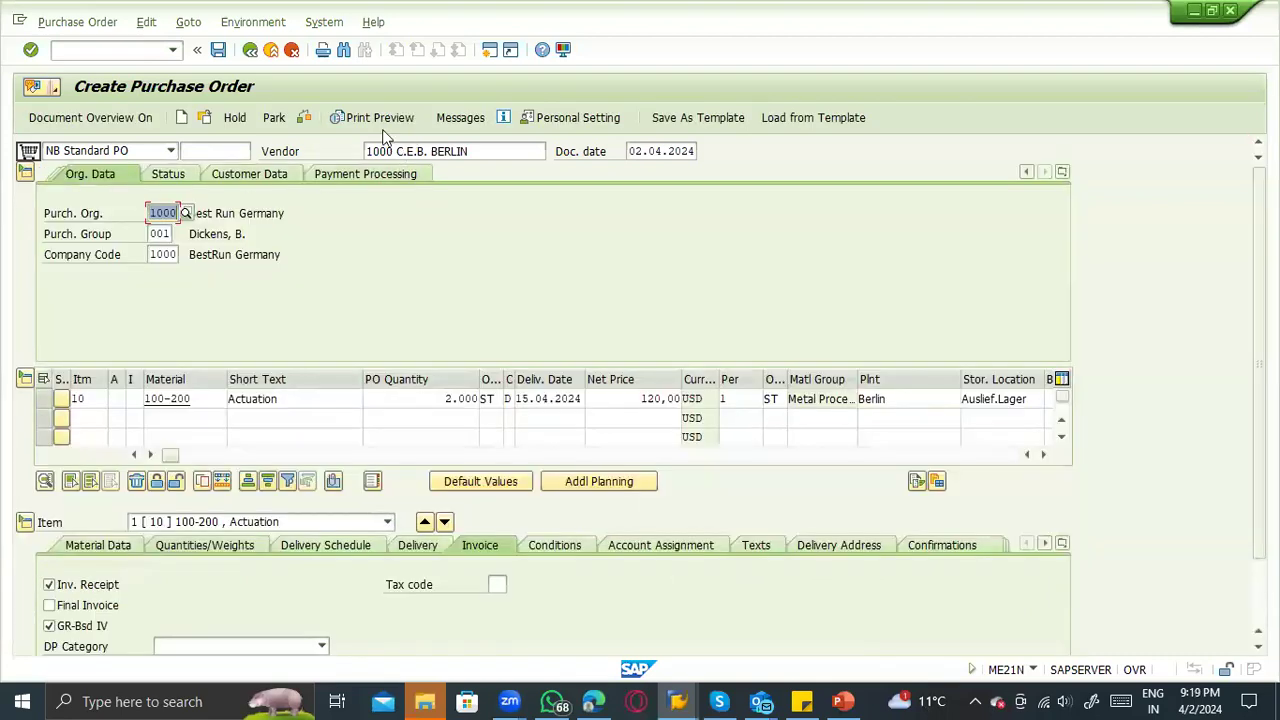
pyautogui.click(155, 213)
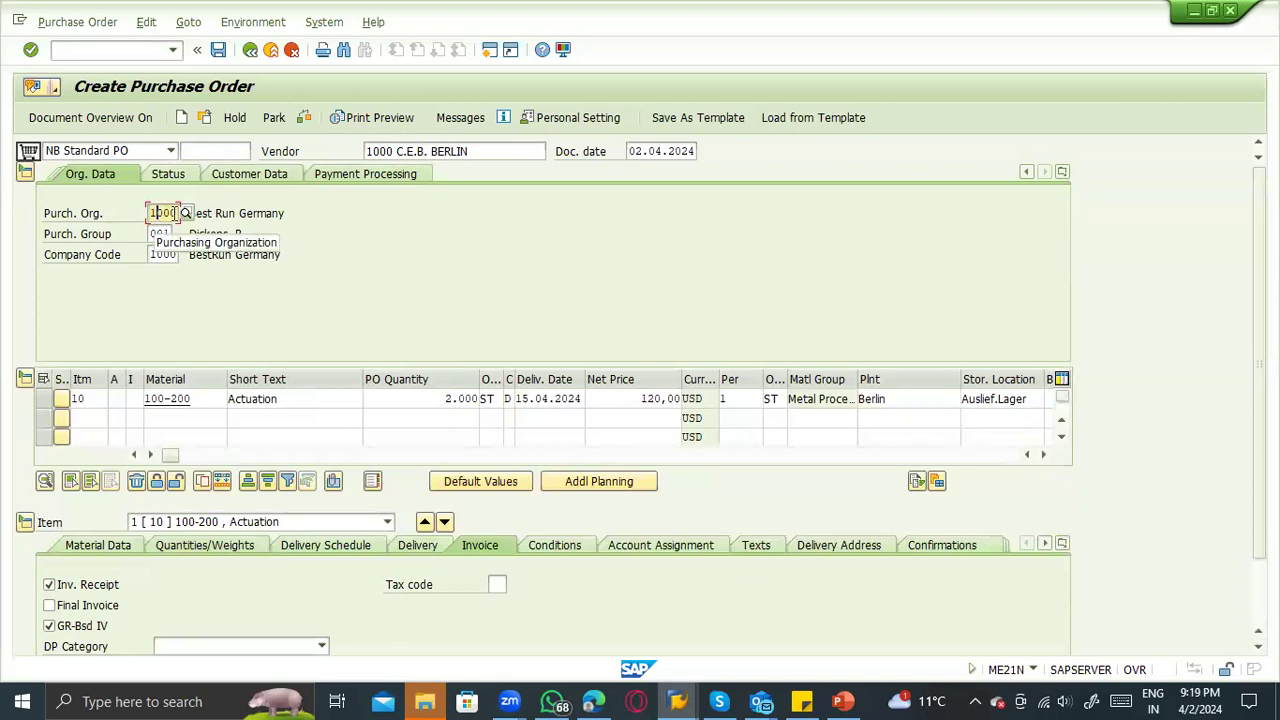
pyautogui.click(1062, 172)
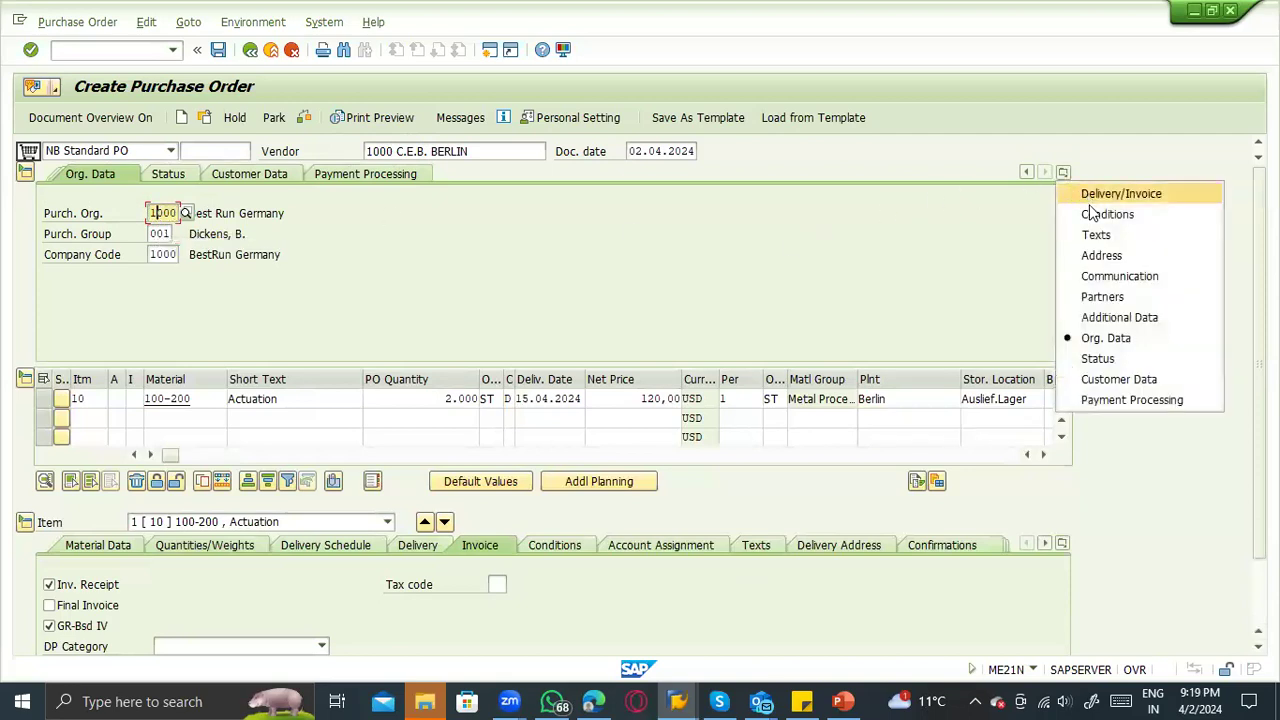
pyautogui.click(1089, 256)
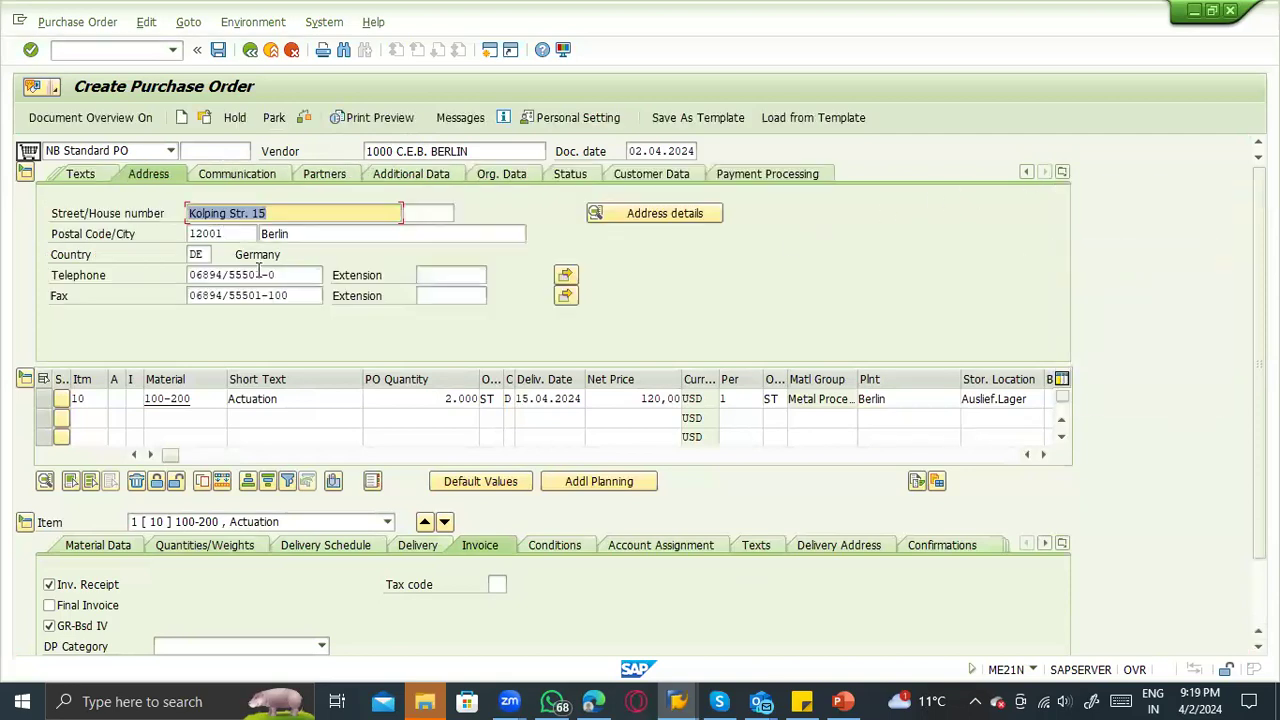
pyautogui.click(81, 176)
pyautogui.click(88, 175)
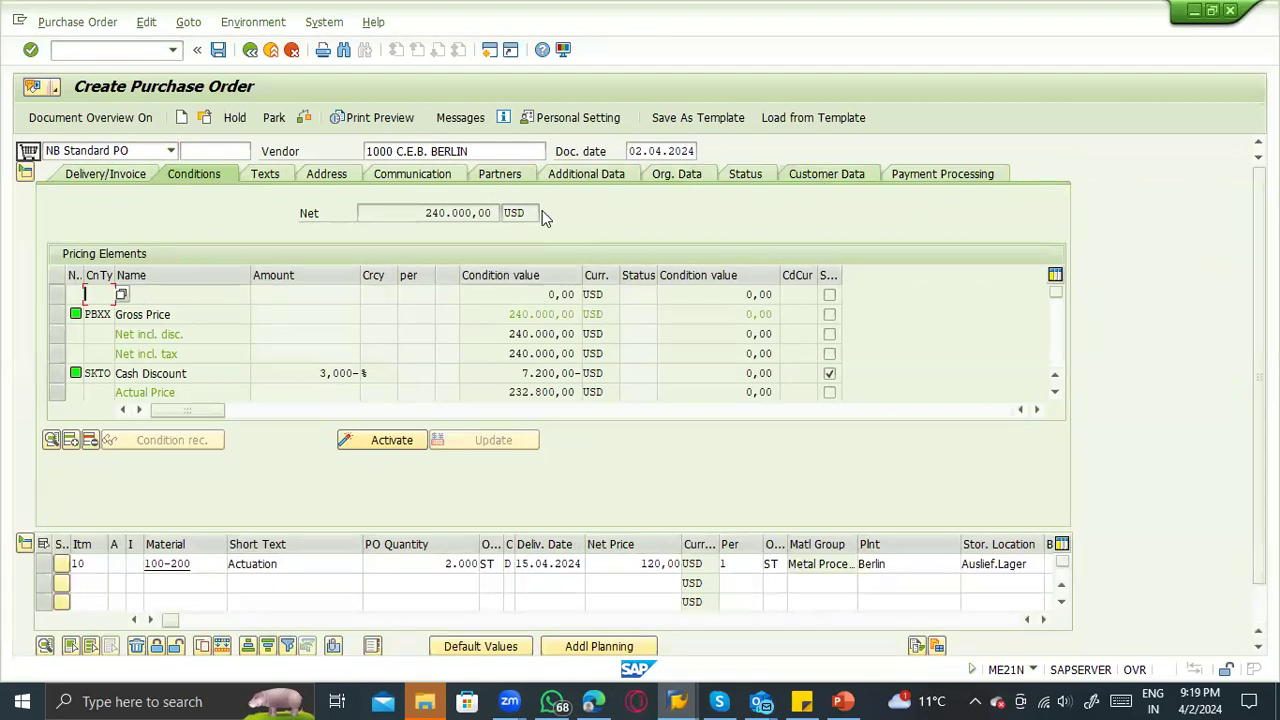
# Run the consistency check on the purchase order and collapse the header section.
pyautogui.click(195, 563)
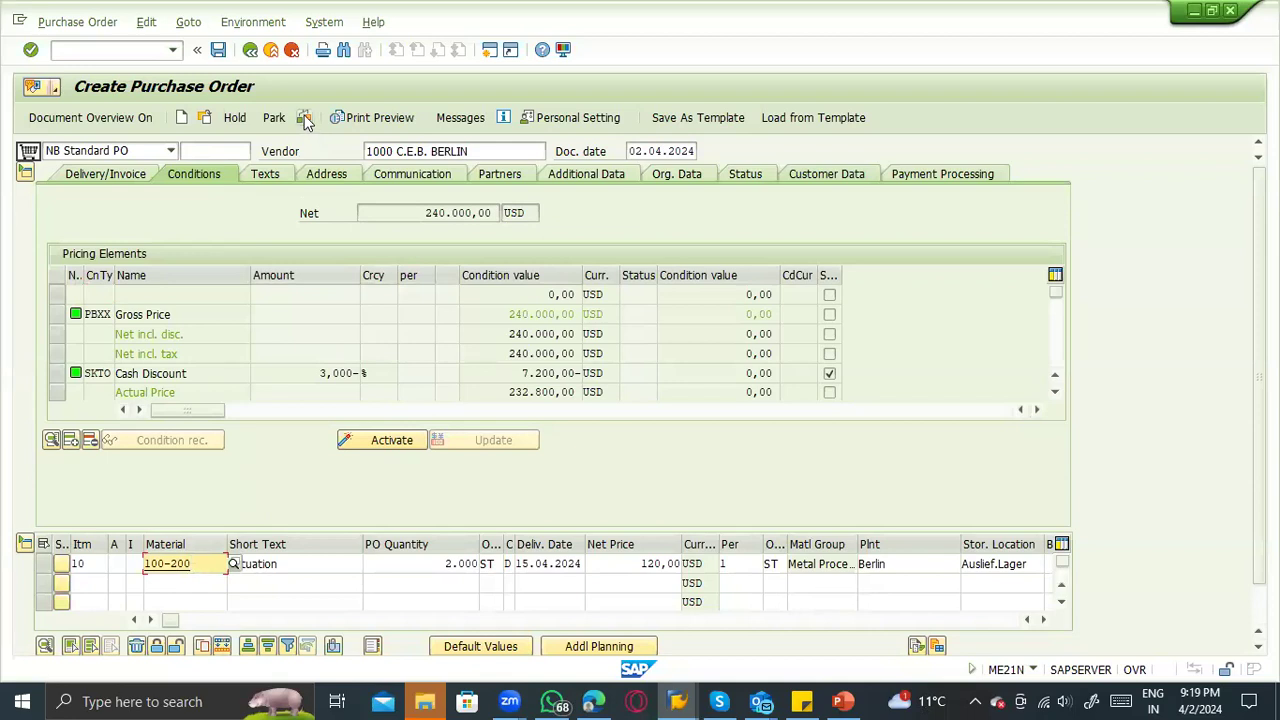
pyautogui.click(306, 119)
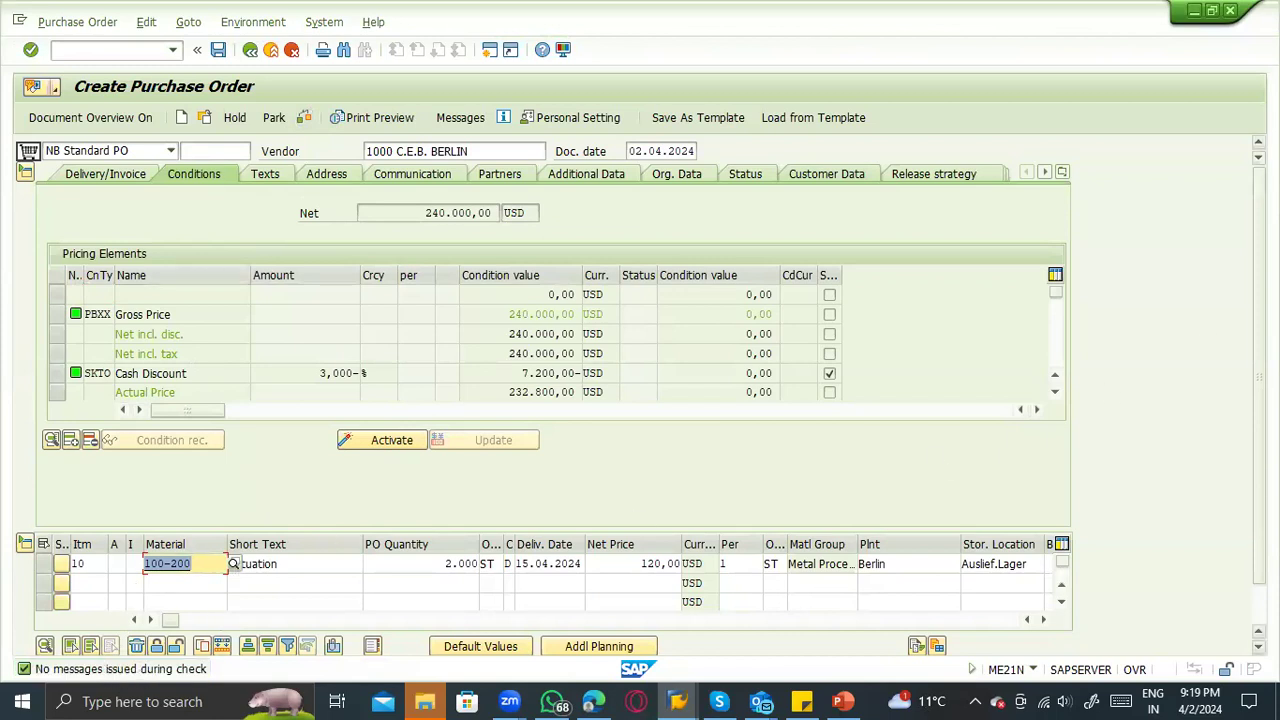
pyautogui.scroll(-2, 42, 152)
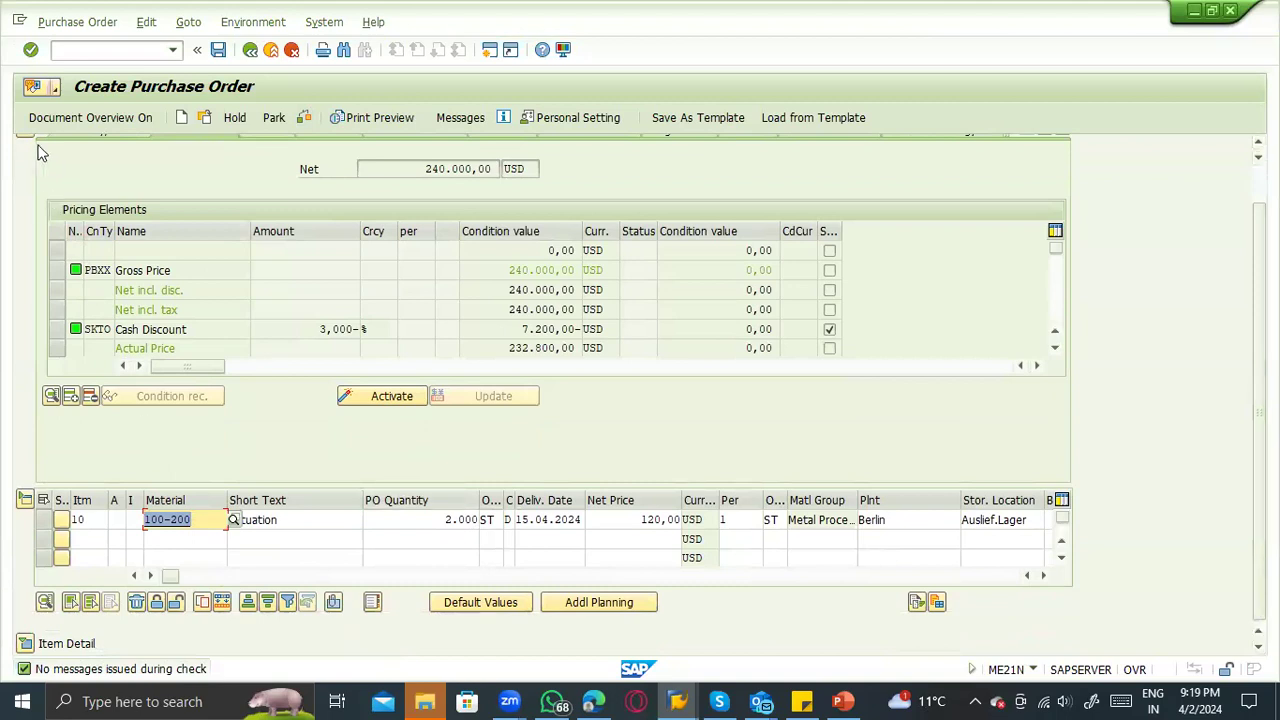
pyautogui.click(29, 146)
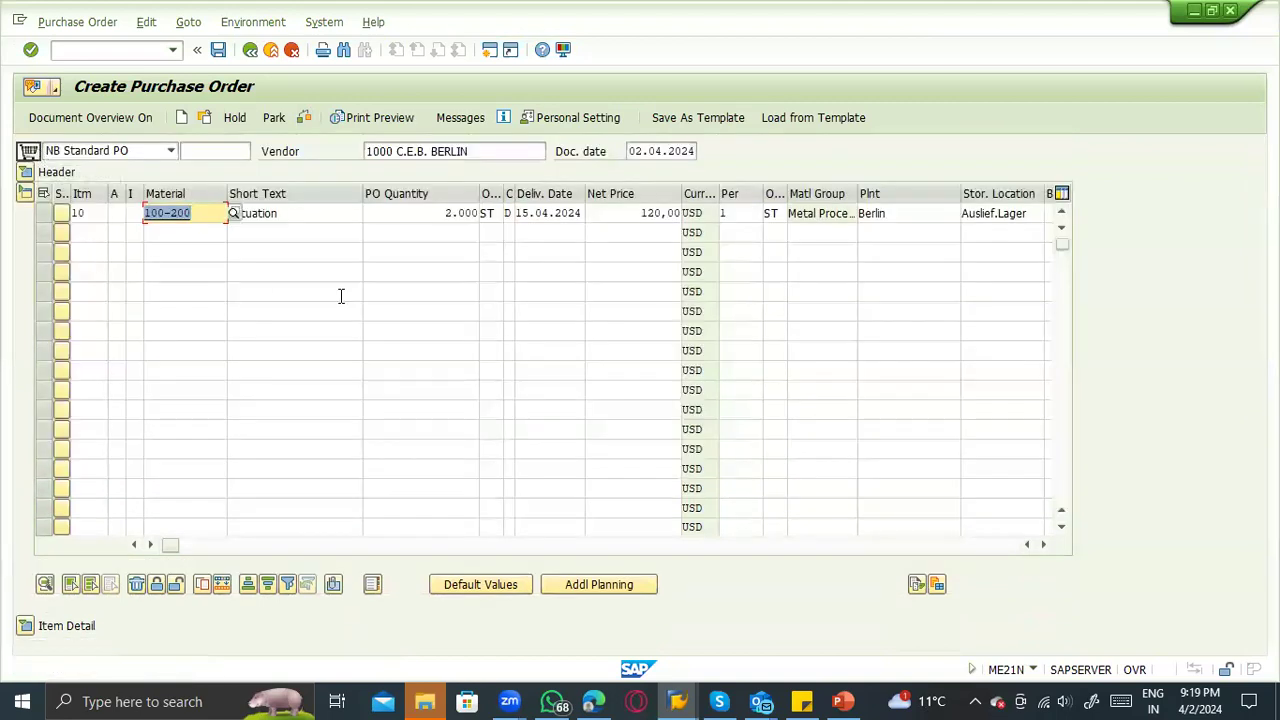
# Add condition type FRB1 Freight (Value) with an amount of 100 USD to item 10's pricing conditions.
pyautogui.click(27, 625)
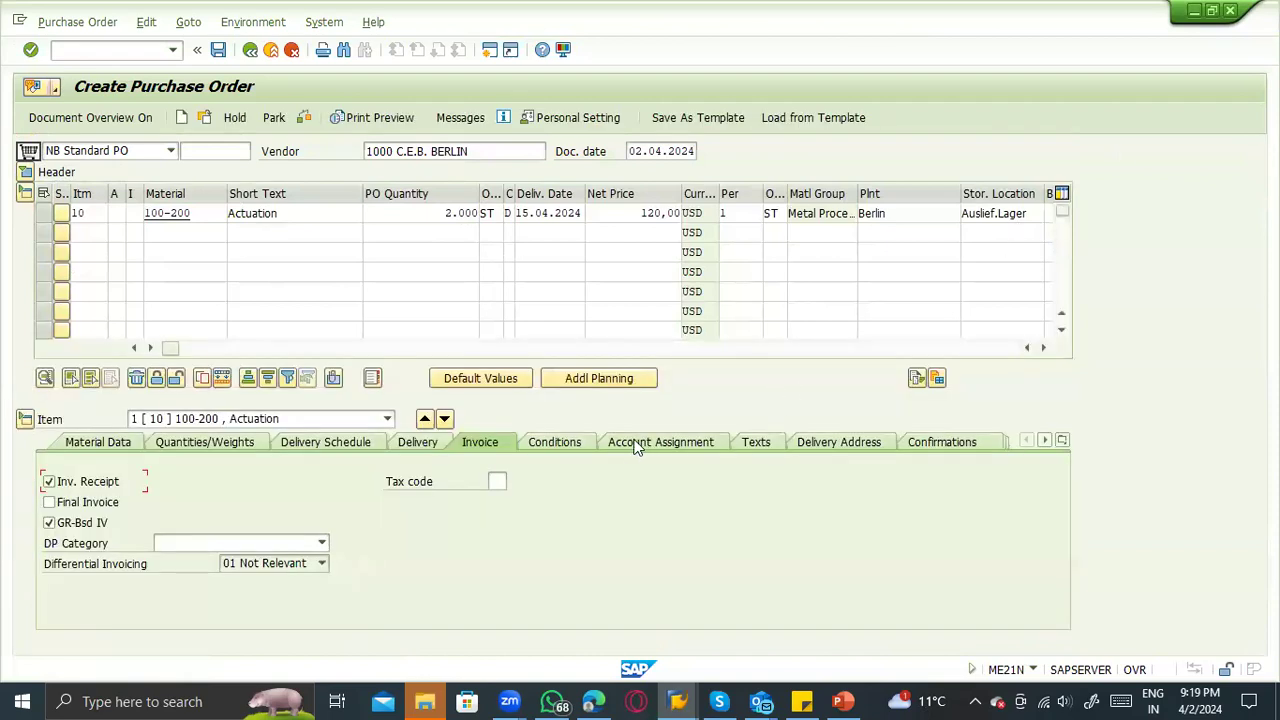
pyautogui.click(568, 442)
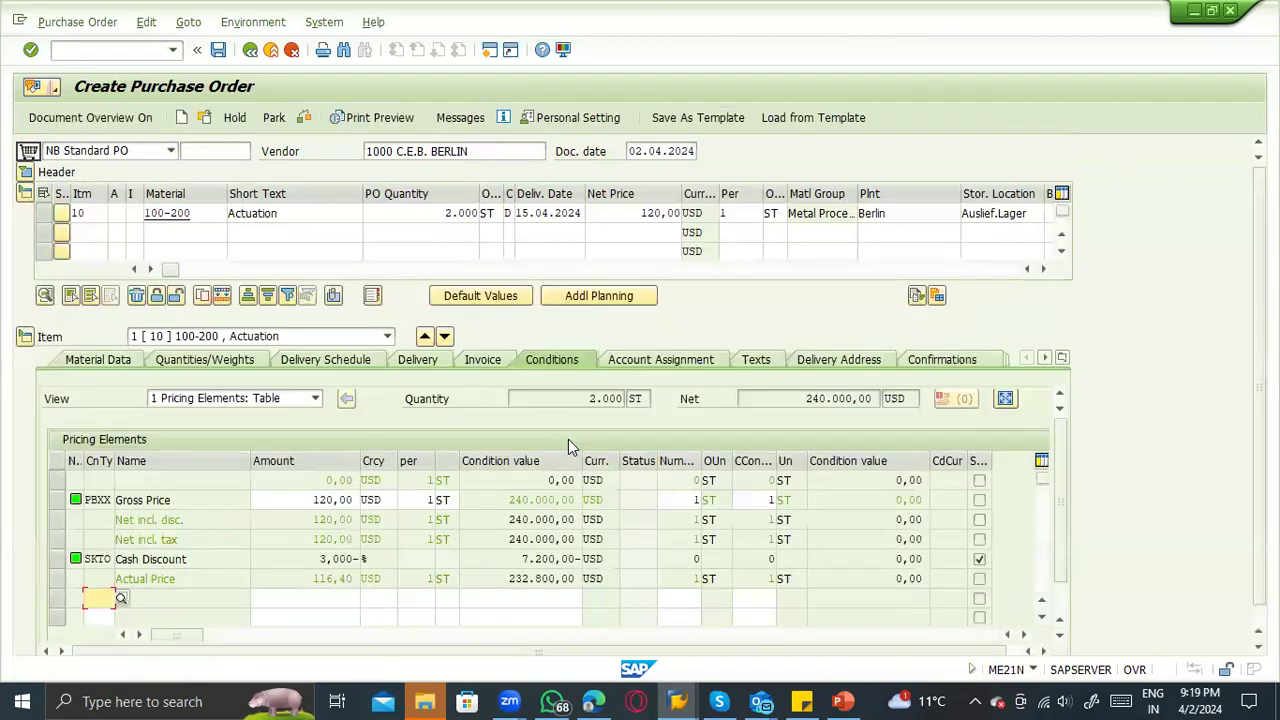
pyautogui.click(121, 599)
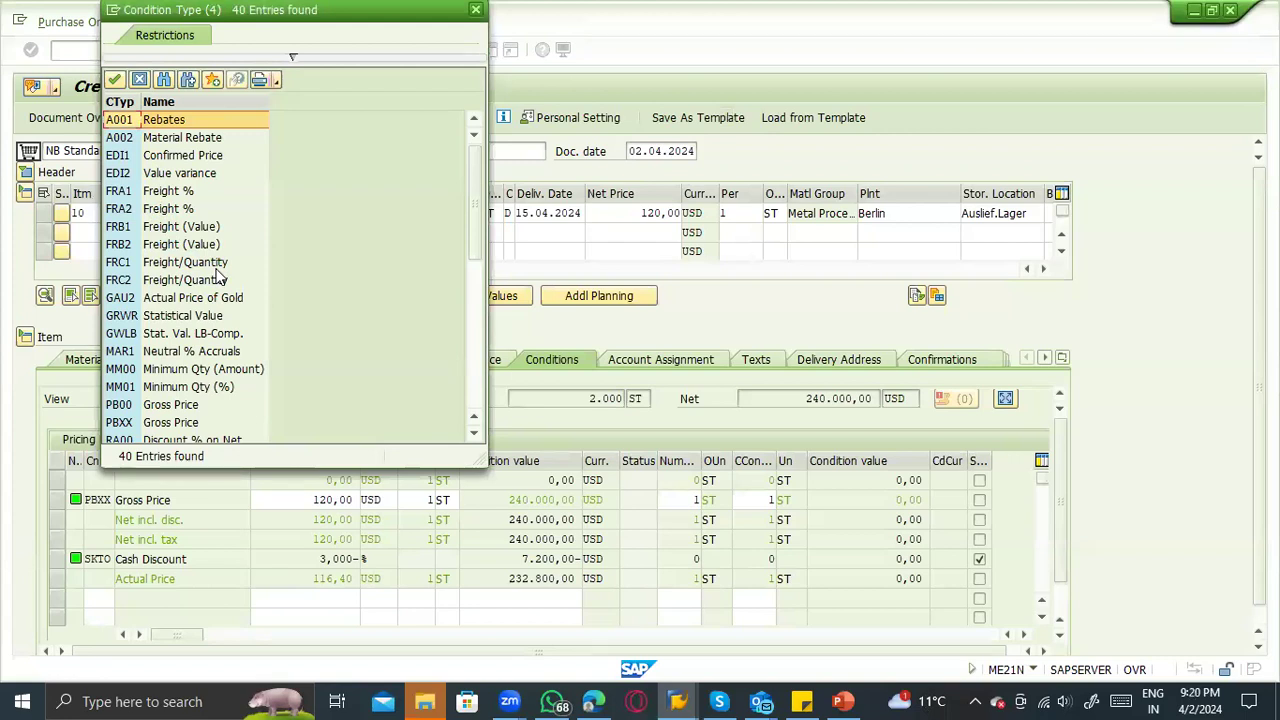
pyautogui.click(188, 232)
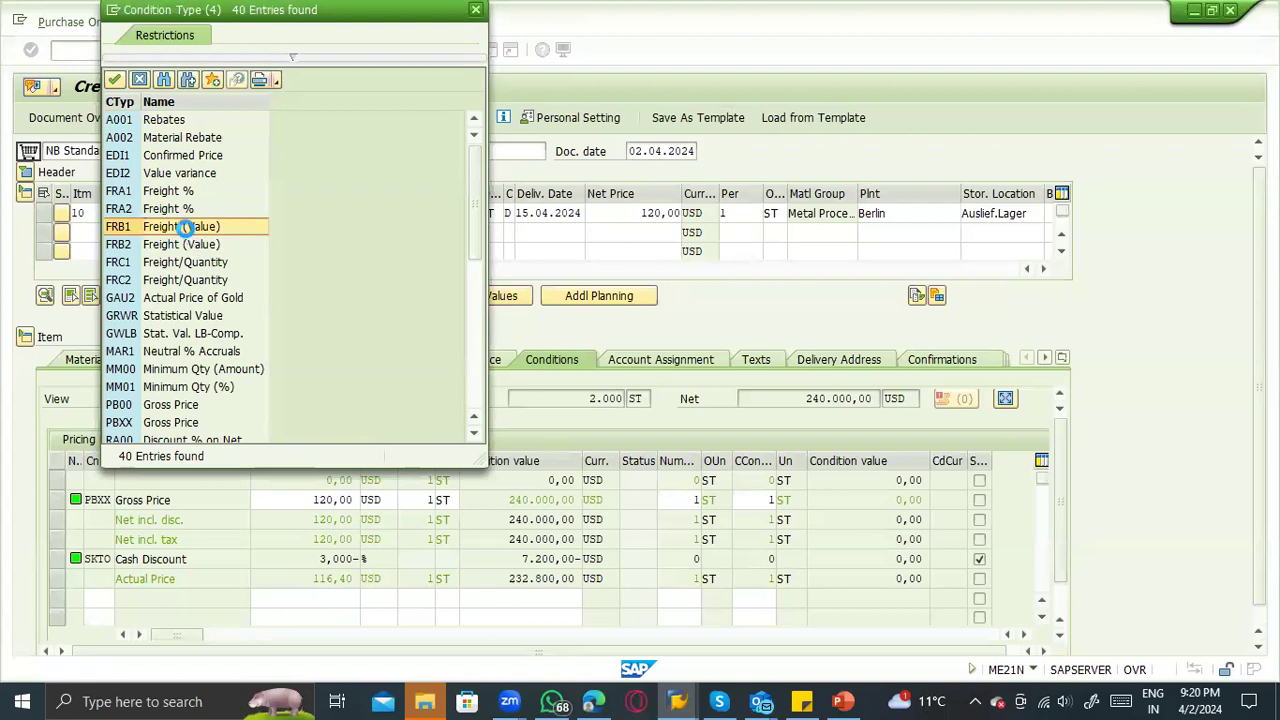
pyautogui.doubleClick(186, 230)
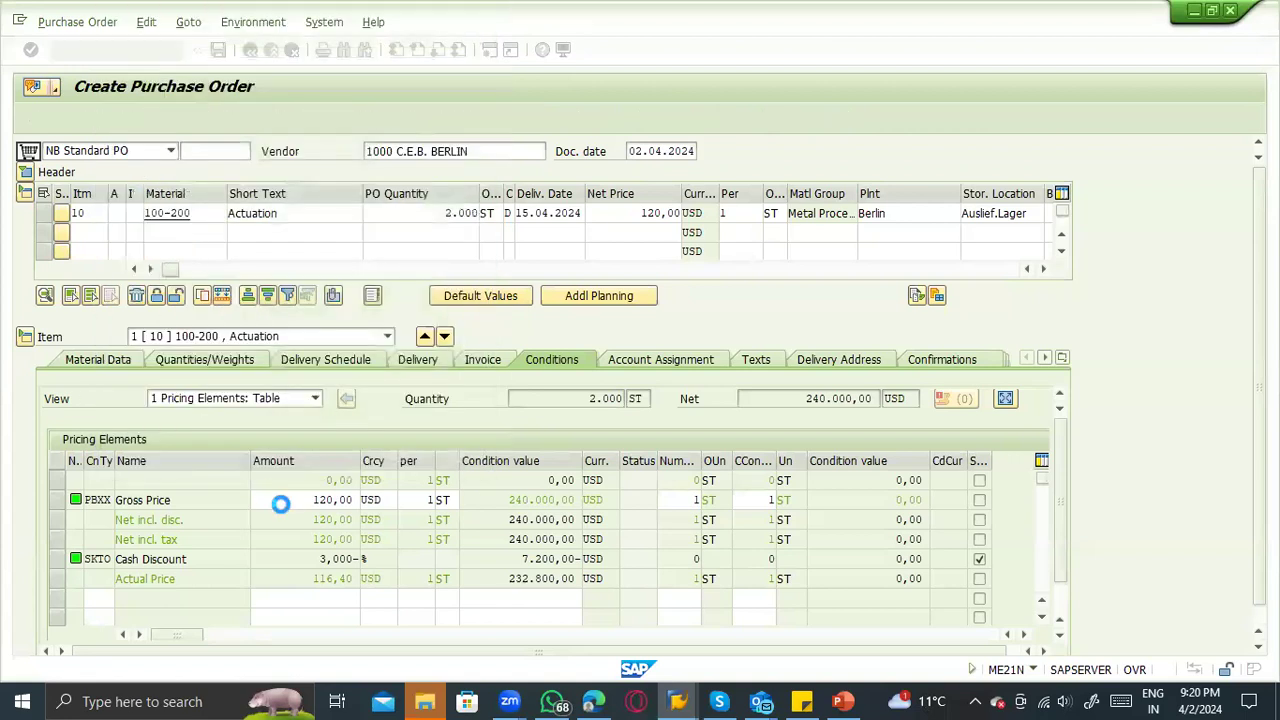
pyautogui.click(320, 598)
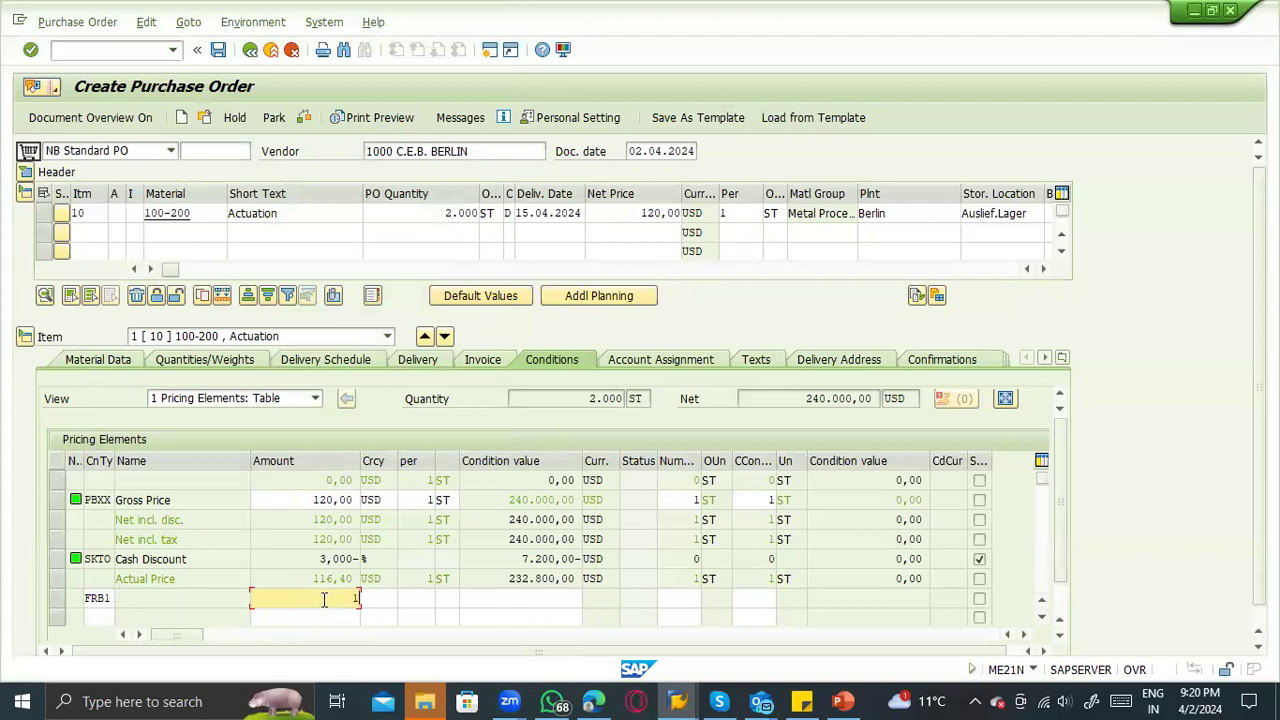
pyautogui.press('Return')
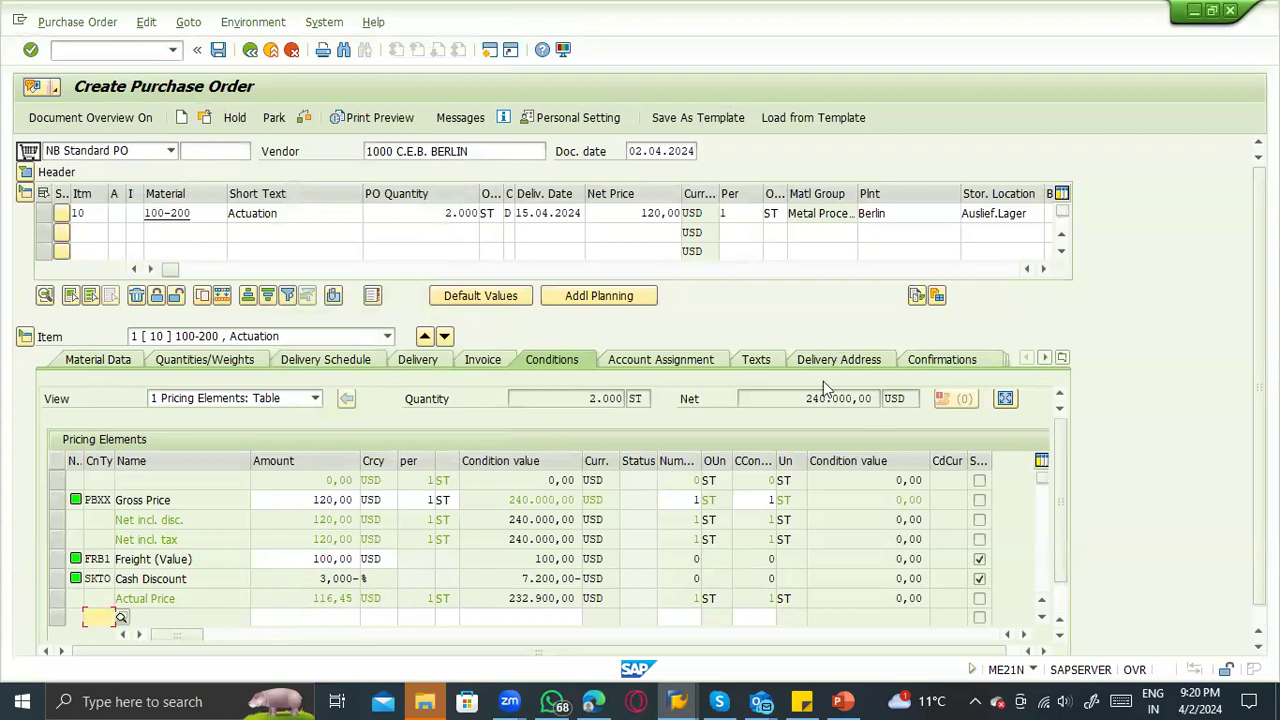
# Compare item 10's net value, gross price, freight, cash discount and actual price in the pricing elements.
pyautogui.click(800, 398)
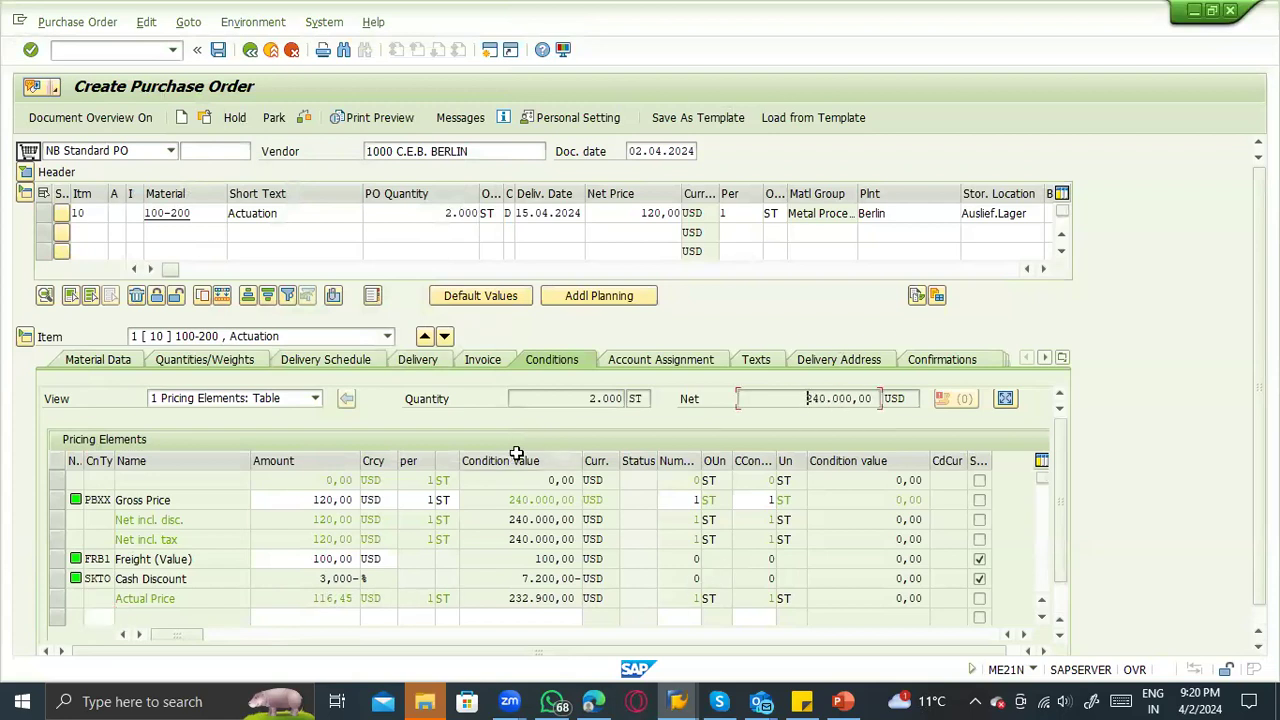
pyautogui.doubleClick(343, 598)
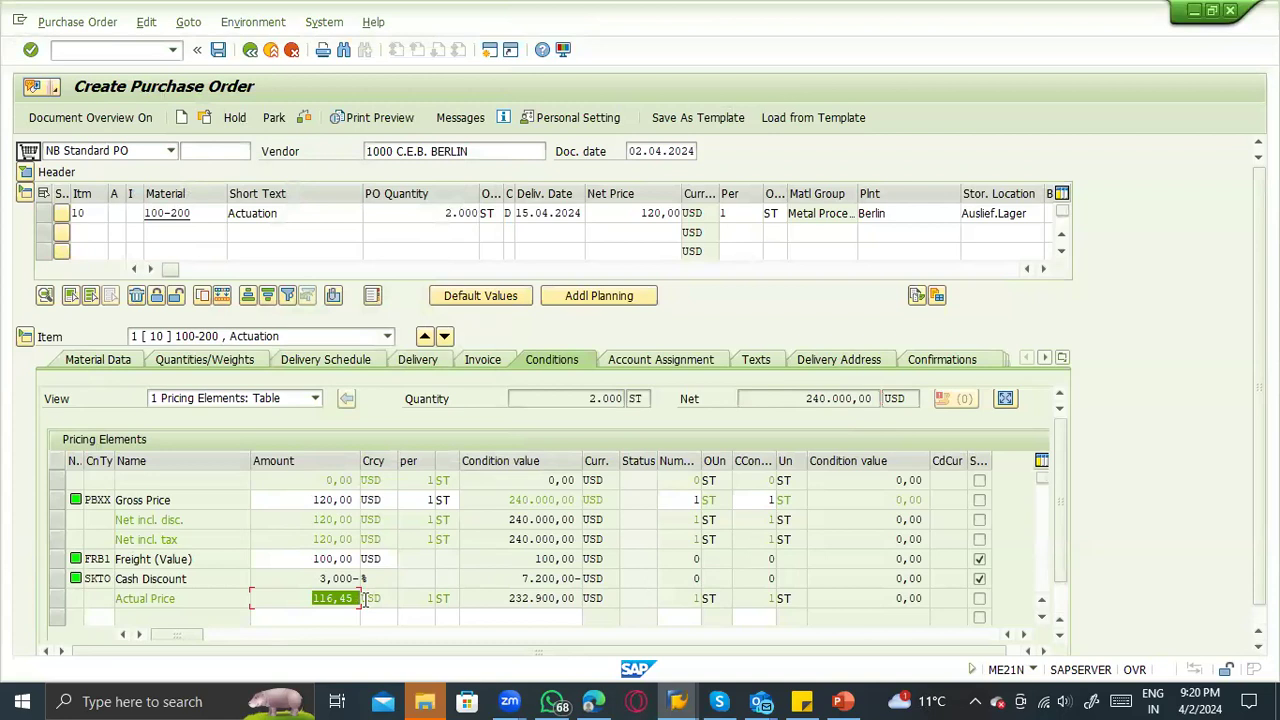
pyautogui.doubleClick(513, 500)
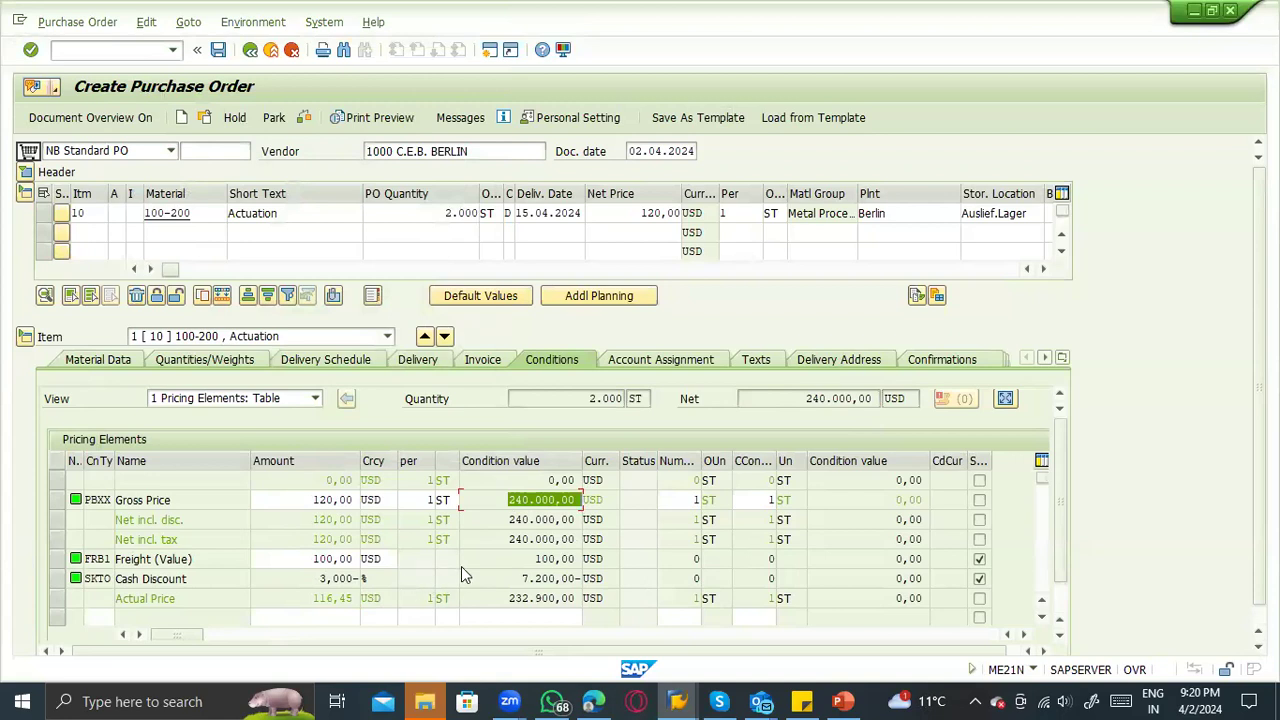
pyautogui.doubleClick(545, 558)
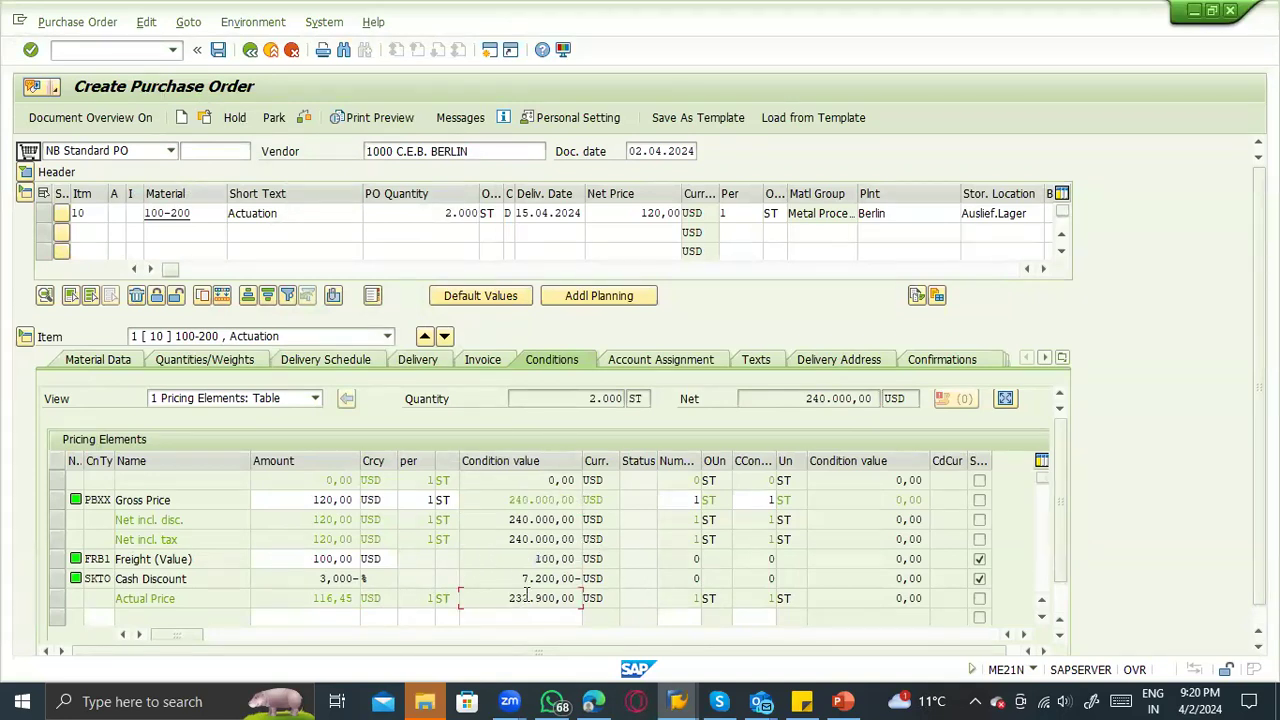
pyautogui.doubleClick(535, 598)
pyautogui.moveTo(319, 578); pyautogui.dragTo(376, 580)
# Examine the payment terms in the header's delivery and invoice data, including the first discount period and percentage.
pyautogui.click(27, 172)
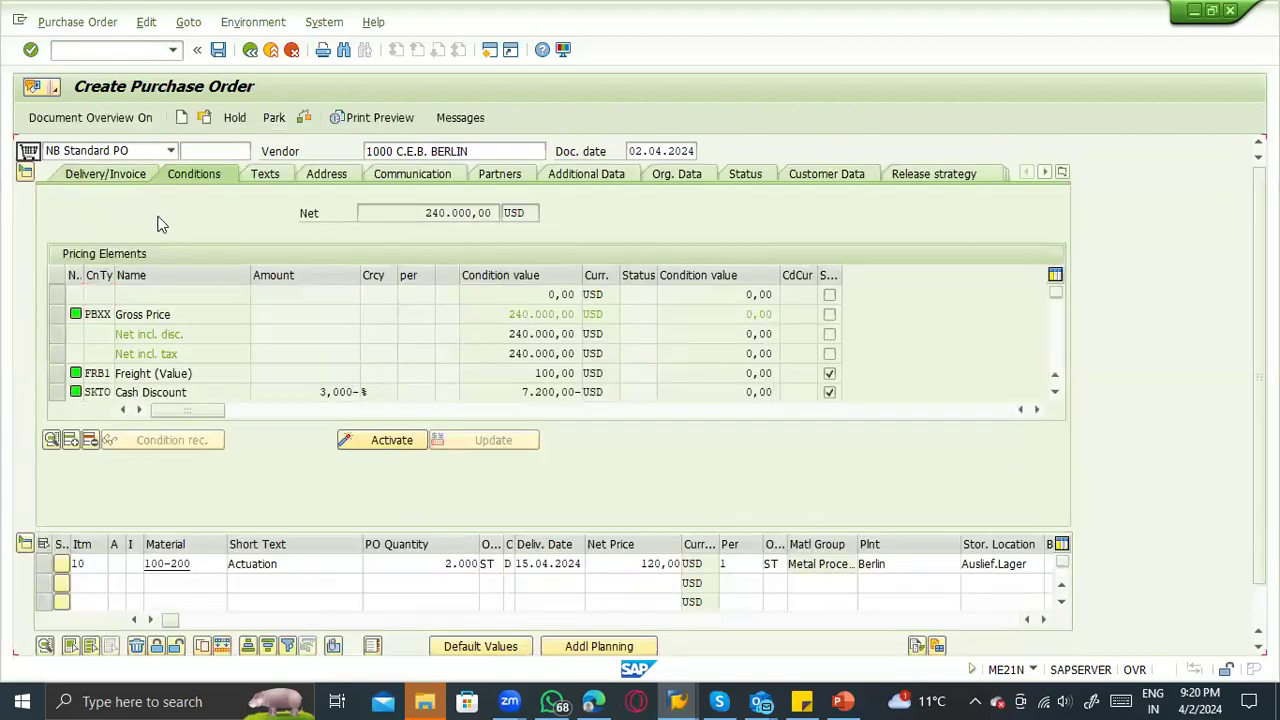
pyautogui.click(70, 175)
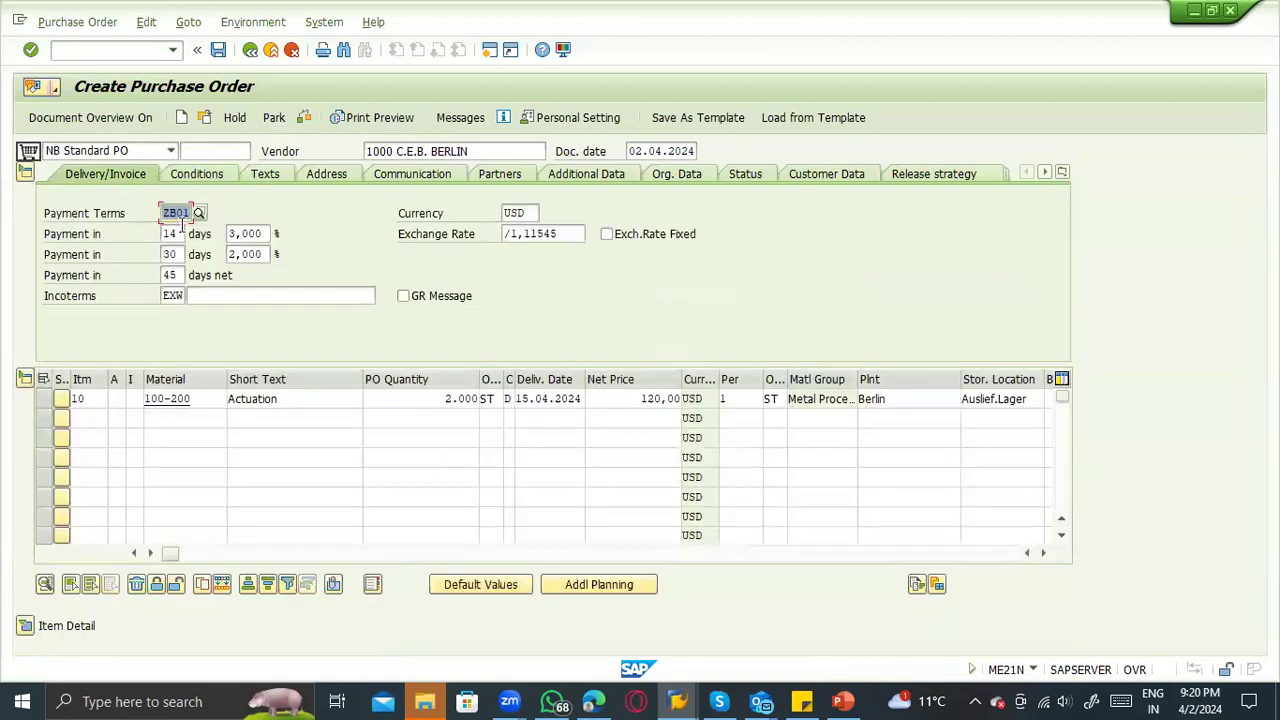
pyautogui.click(174, 233)
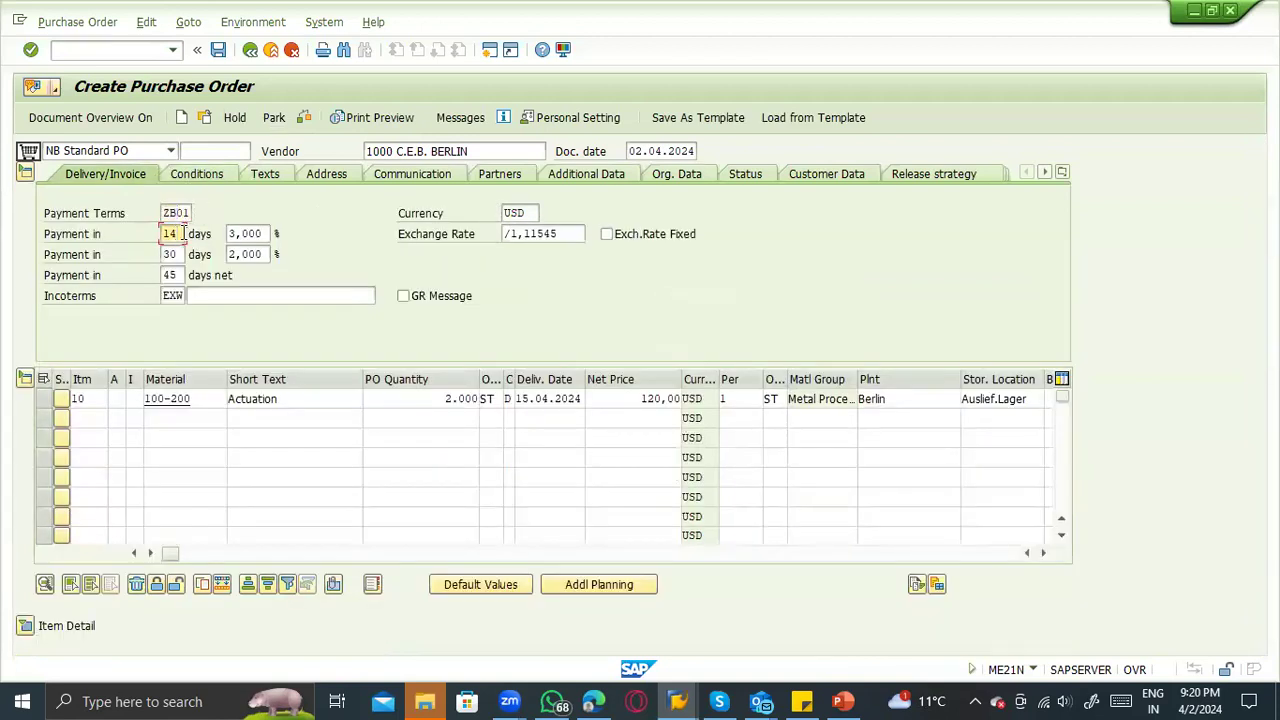
pyautogui.click(249, 233)
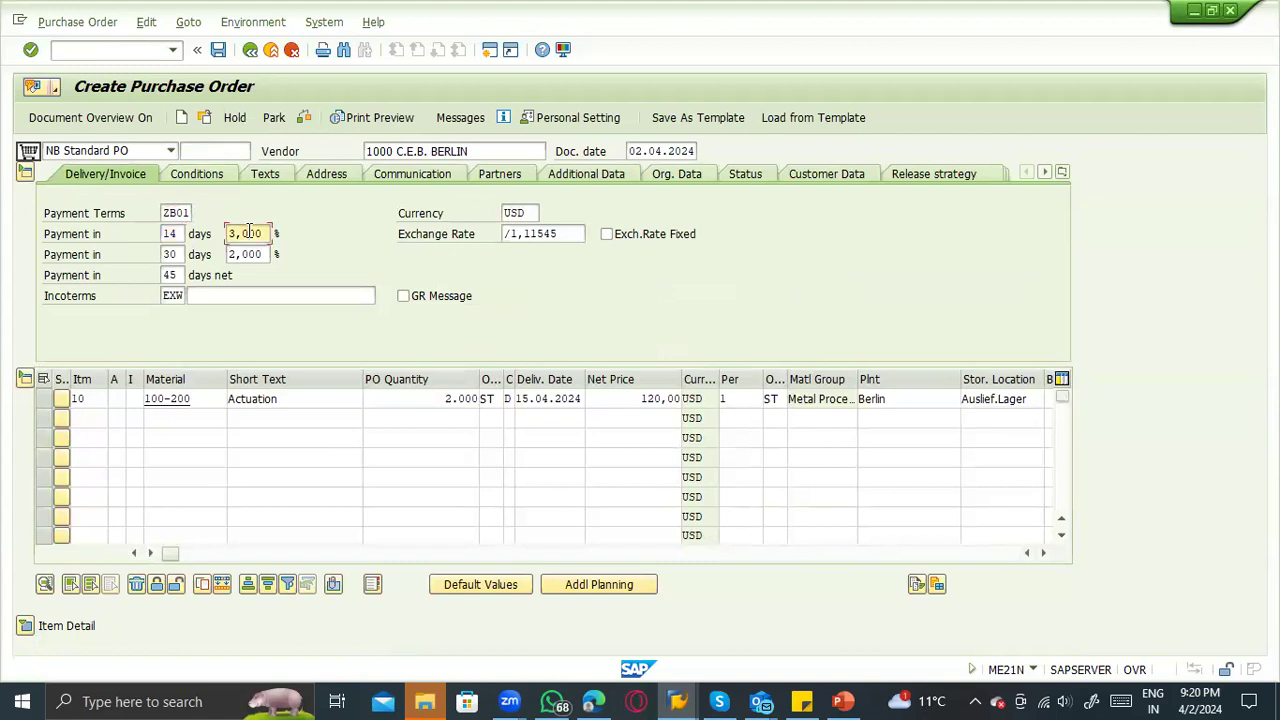
# Return to item 10's conditions and check the cash discount rate, its condition value and the actual price.
pyautogui.click(25, 626)
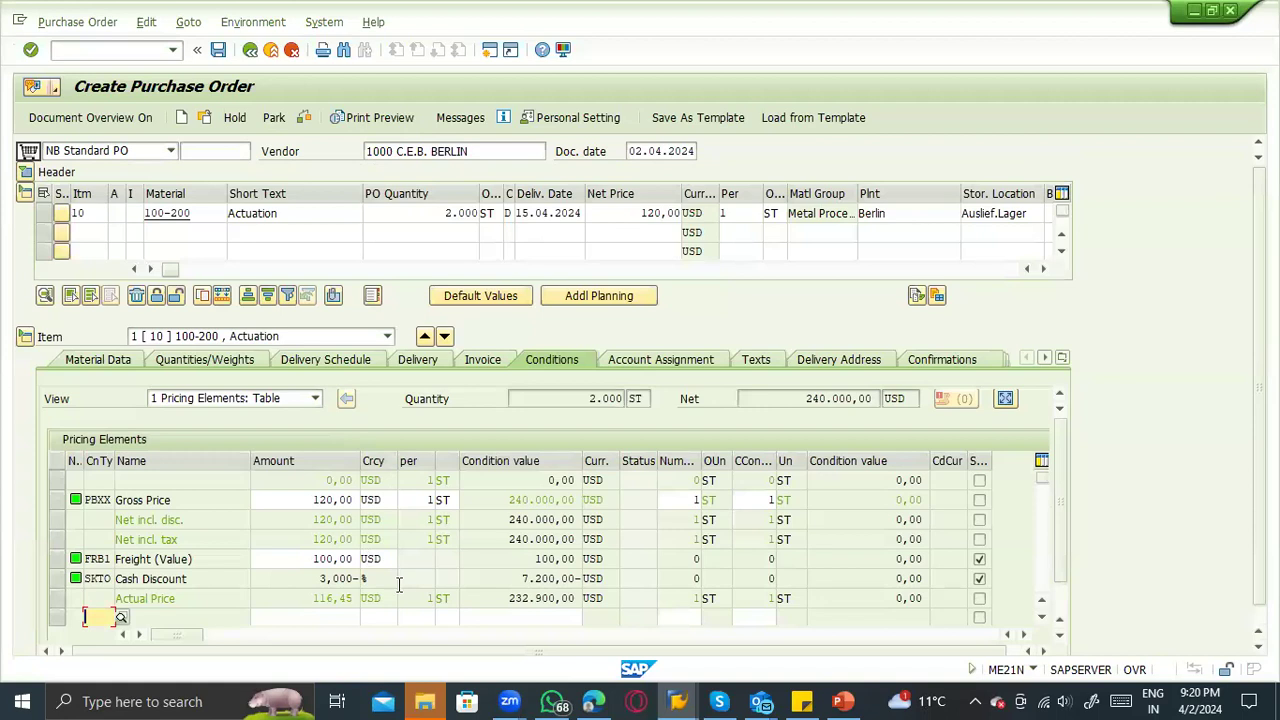
pyautogui.doubleClick(327, 580)
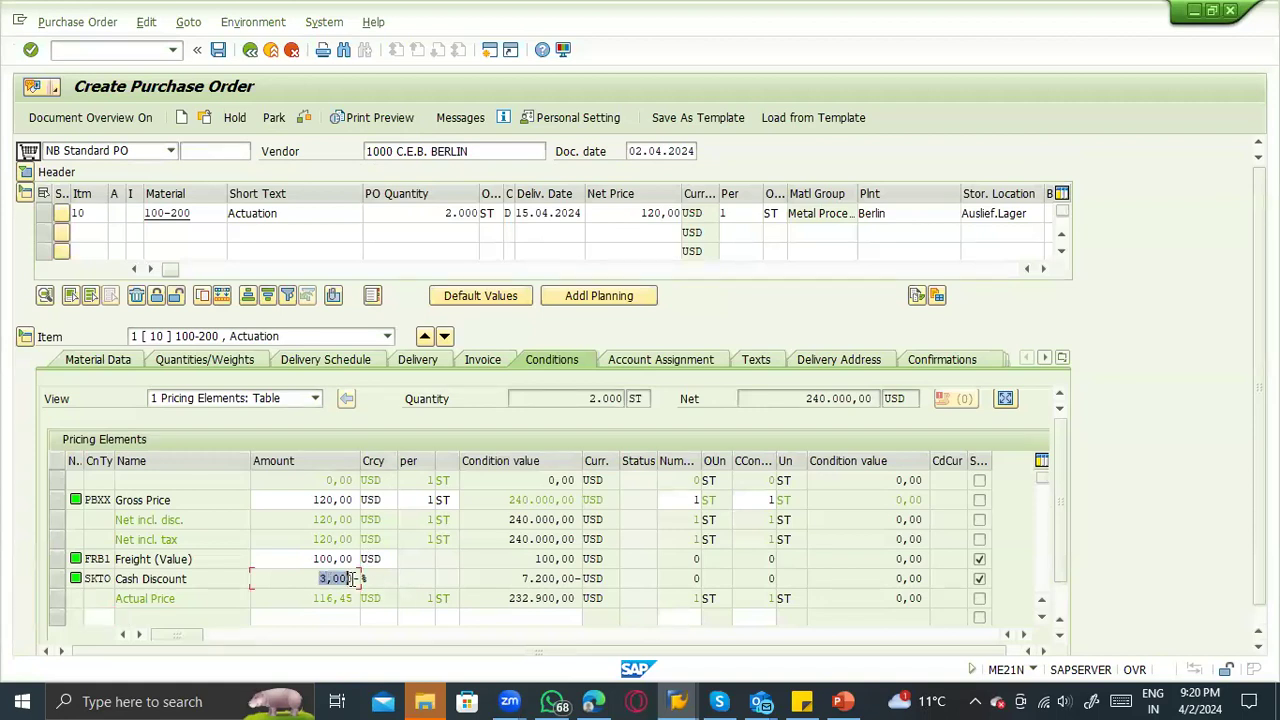
pyautogui.moveTo(520, 578); pyautogui.dragTo(606, 580)
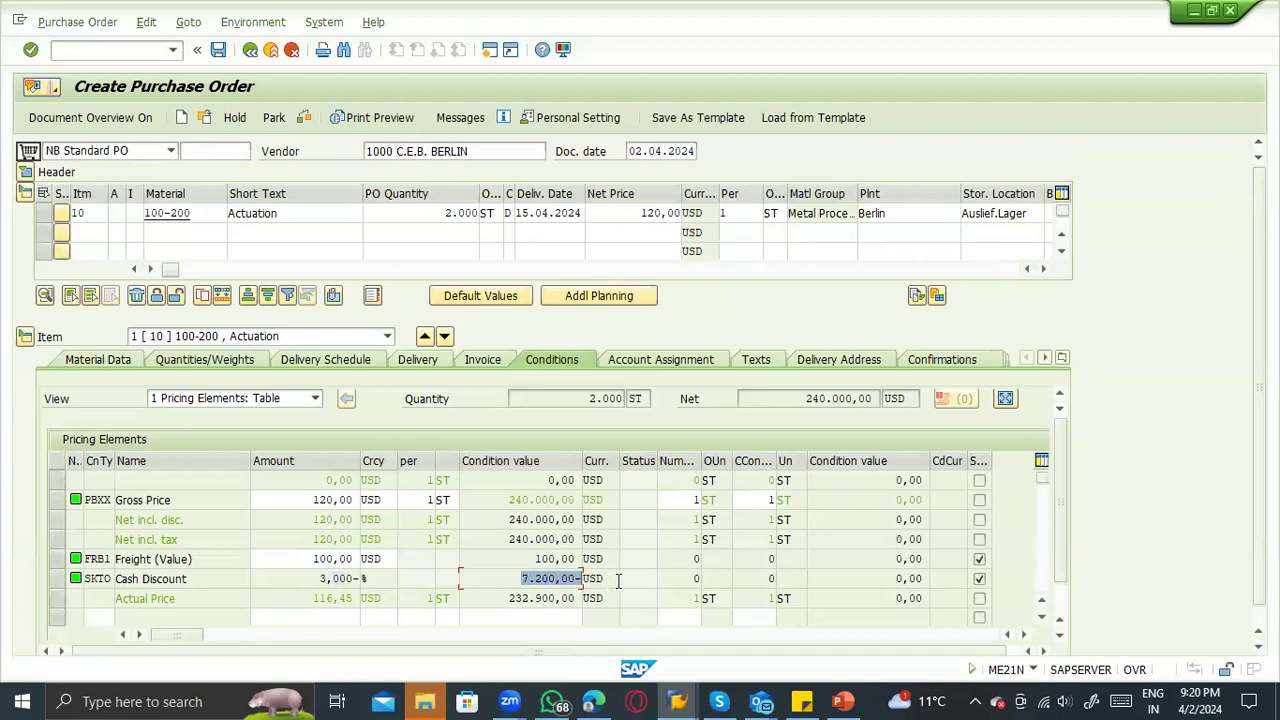
pyautogui.moveTo(508, 600); pyautogui.dragTo(585, 604)
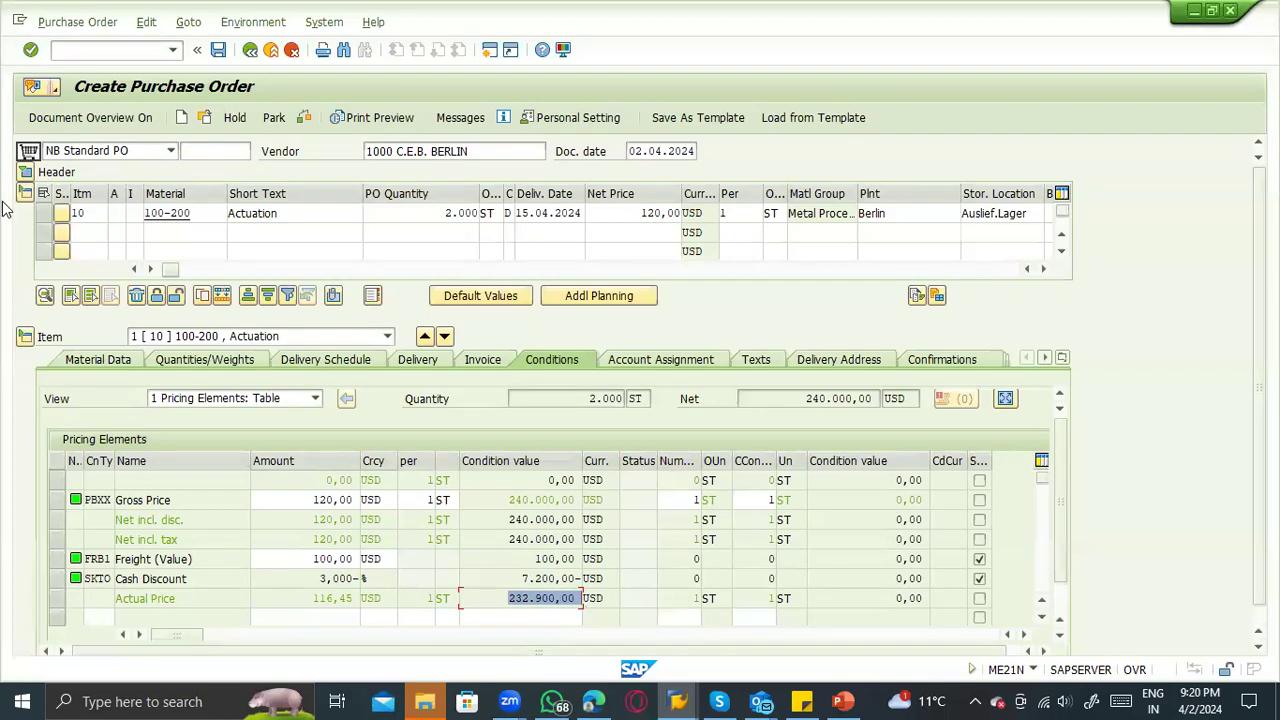
# Set the header's payment terms to 0001, Payable immediately Due net.
pyautogui.click(25, 172)
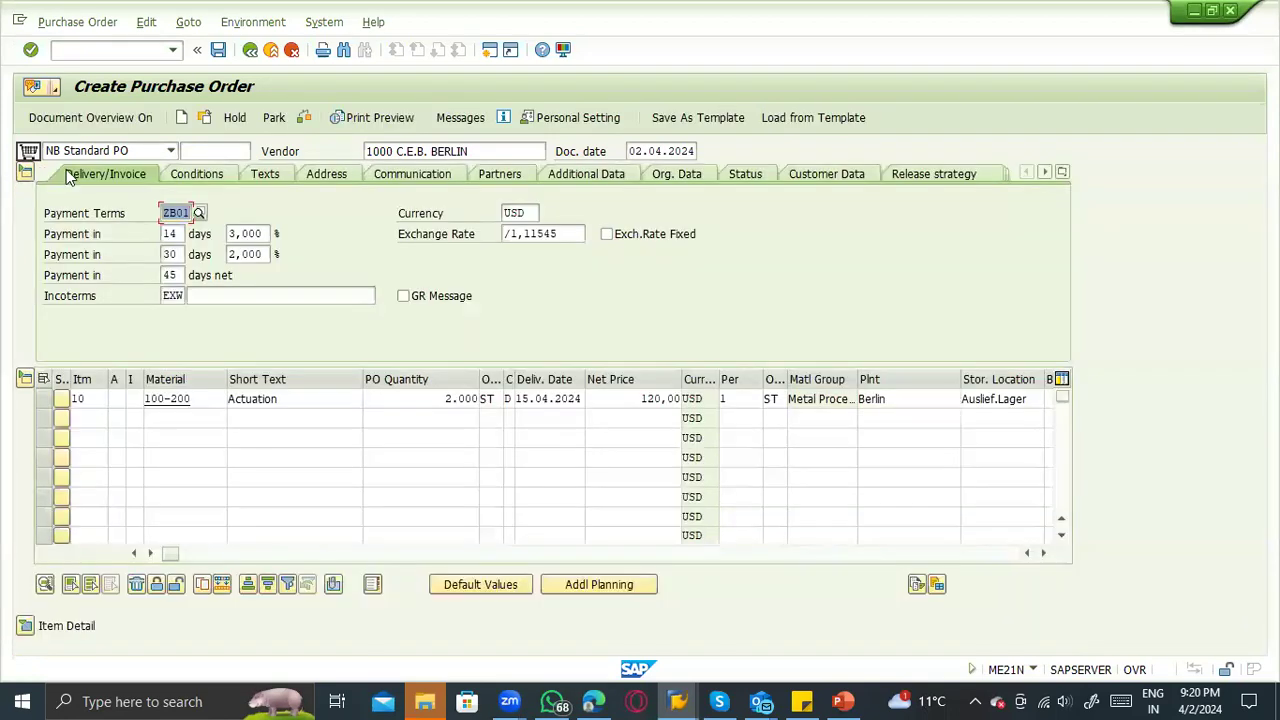
pyautogui.click(199, 213)
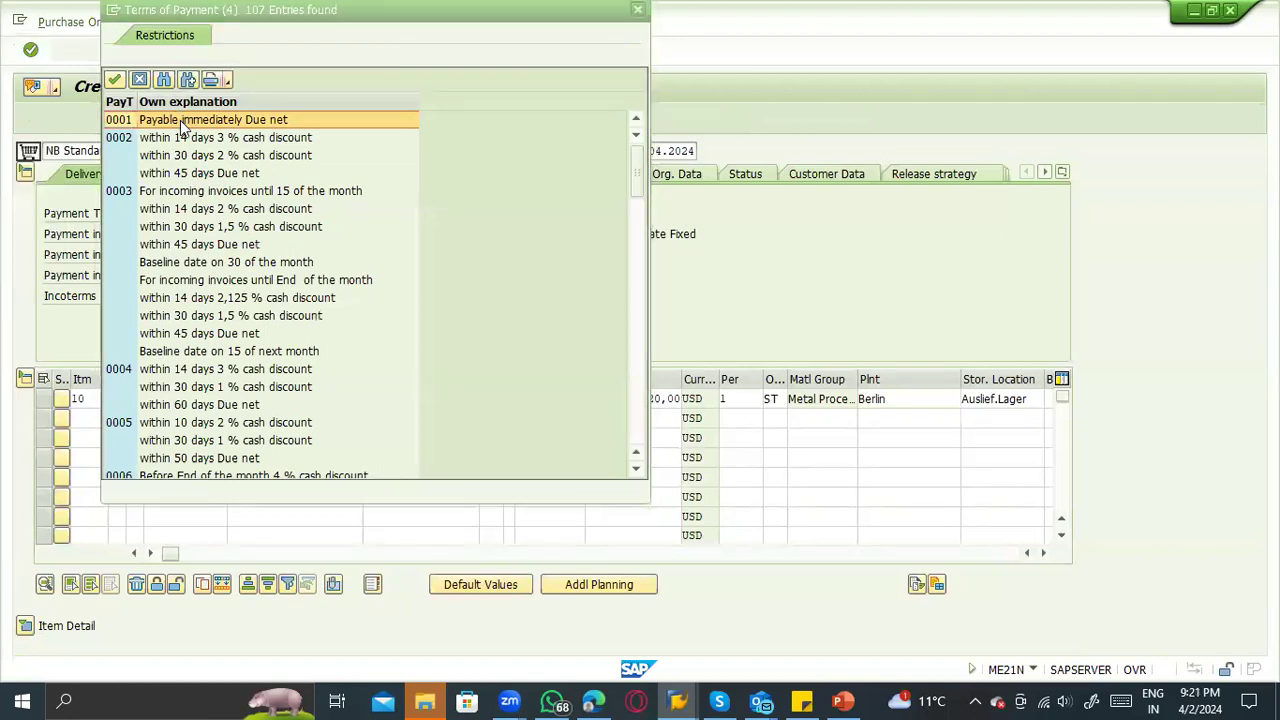
pyautogui.doubleClick(181, 127)
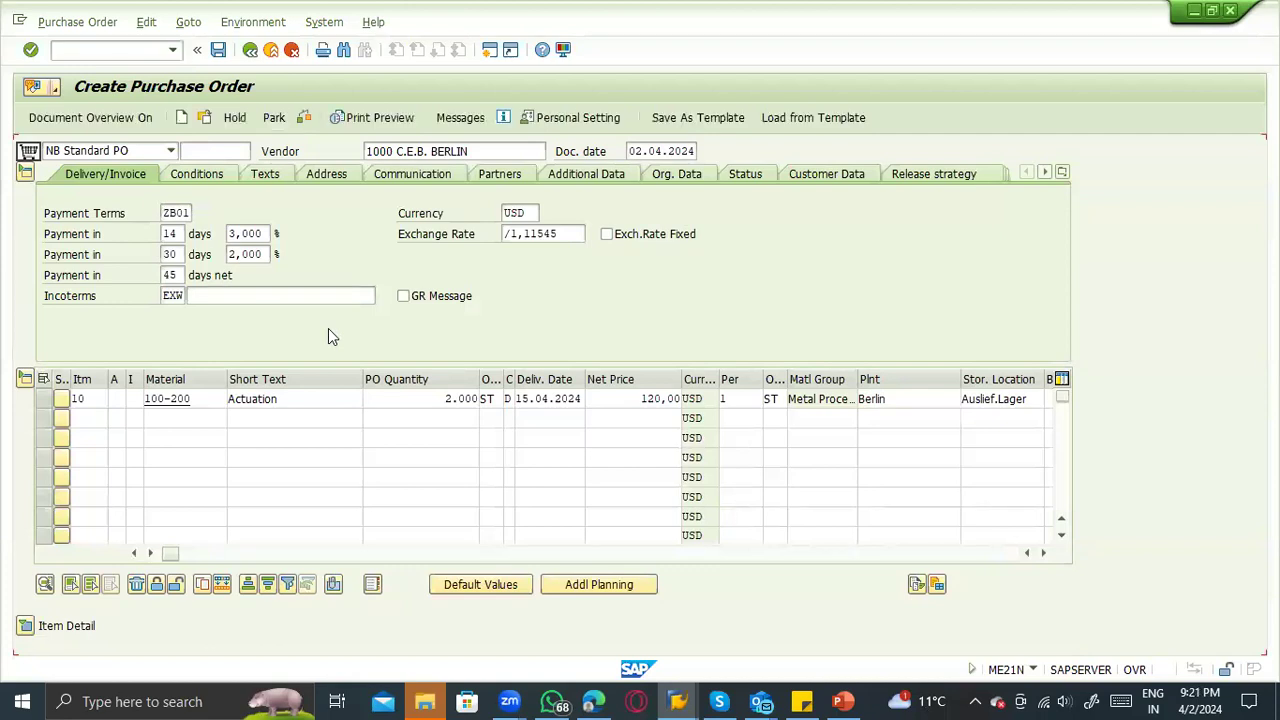
pyautogui.press('Return')
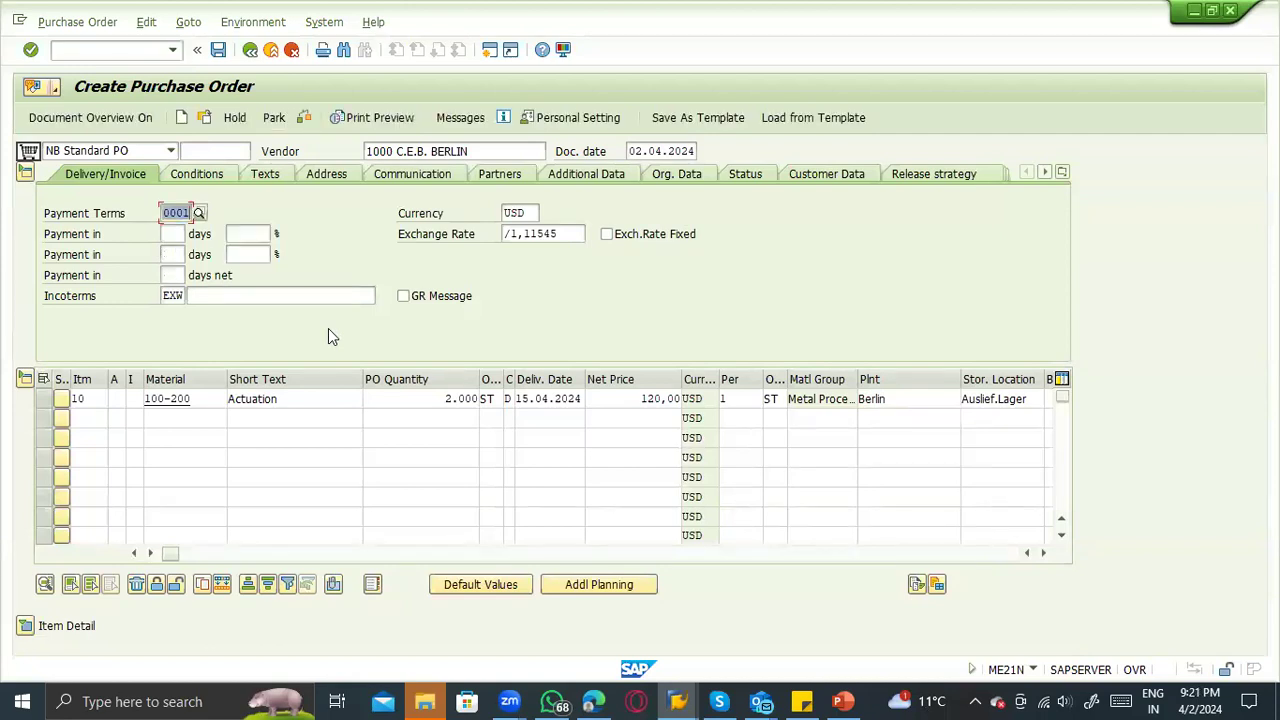
# Run the purchase order check and examine item 10's cash discount percentage and condition value in its conditions.
pyautogui.click(38, 628)
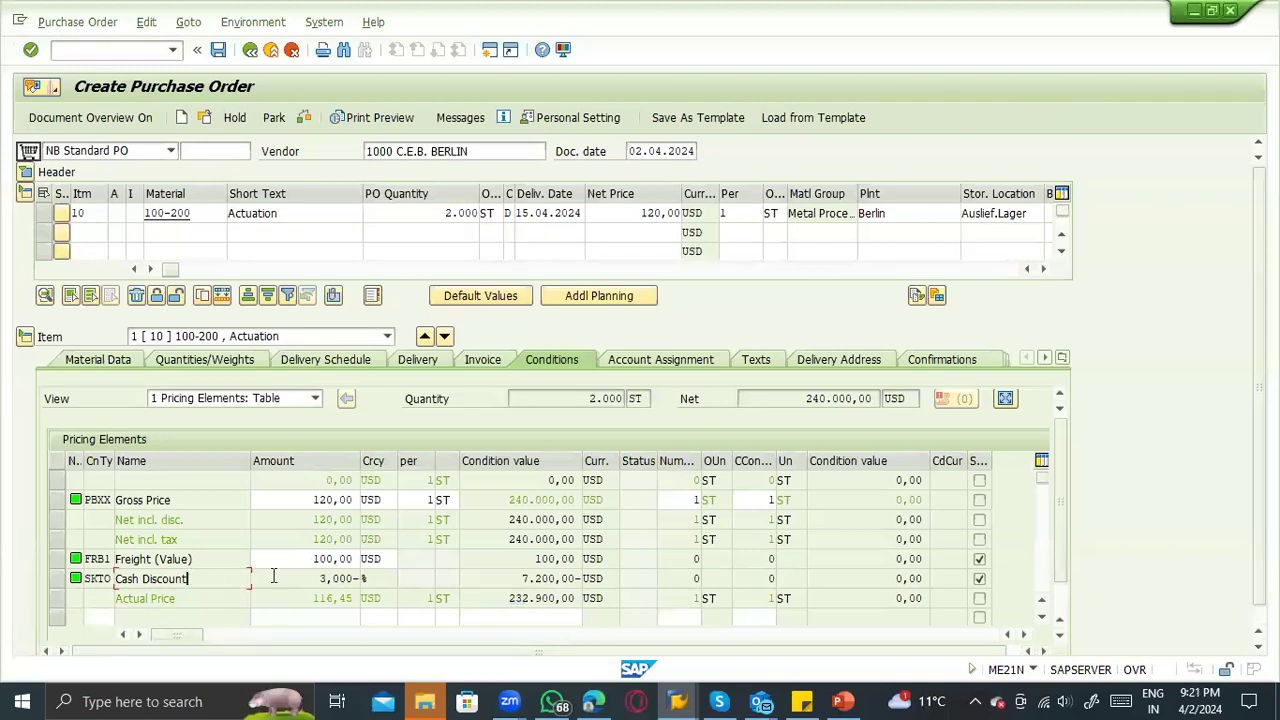
pyautogui.click(305, 119)
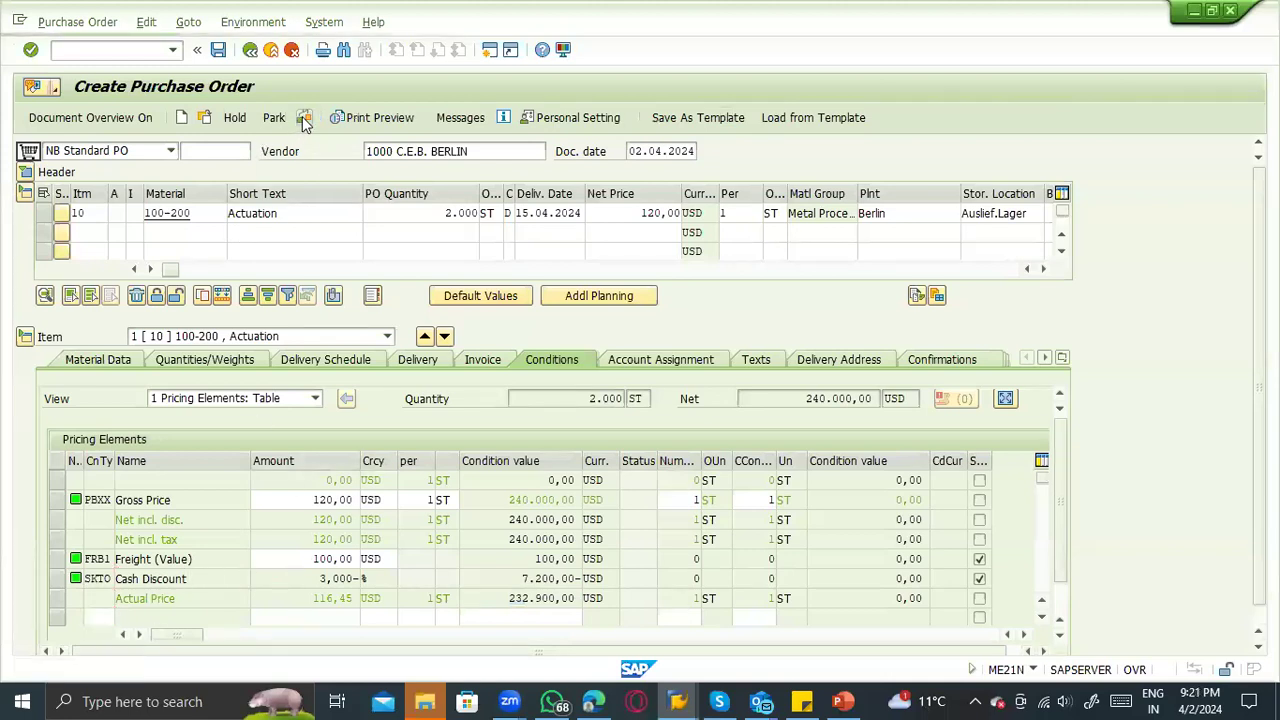
pyautogui.moveTo(304, 578); pyautogui.dragTo(392, 572)
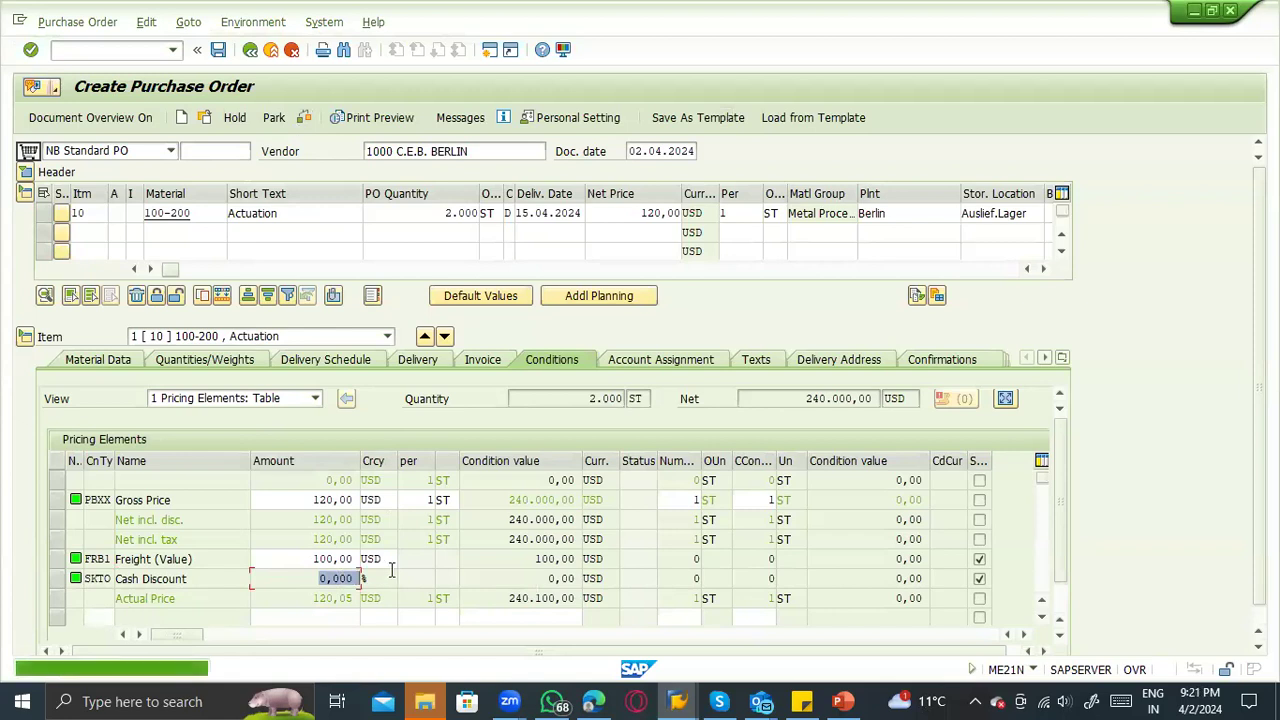
pyautogui.moveTo(518, 580); pyautogui.dragTo(587, 600)
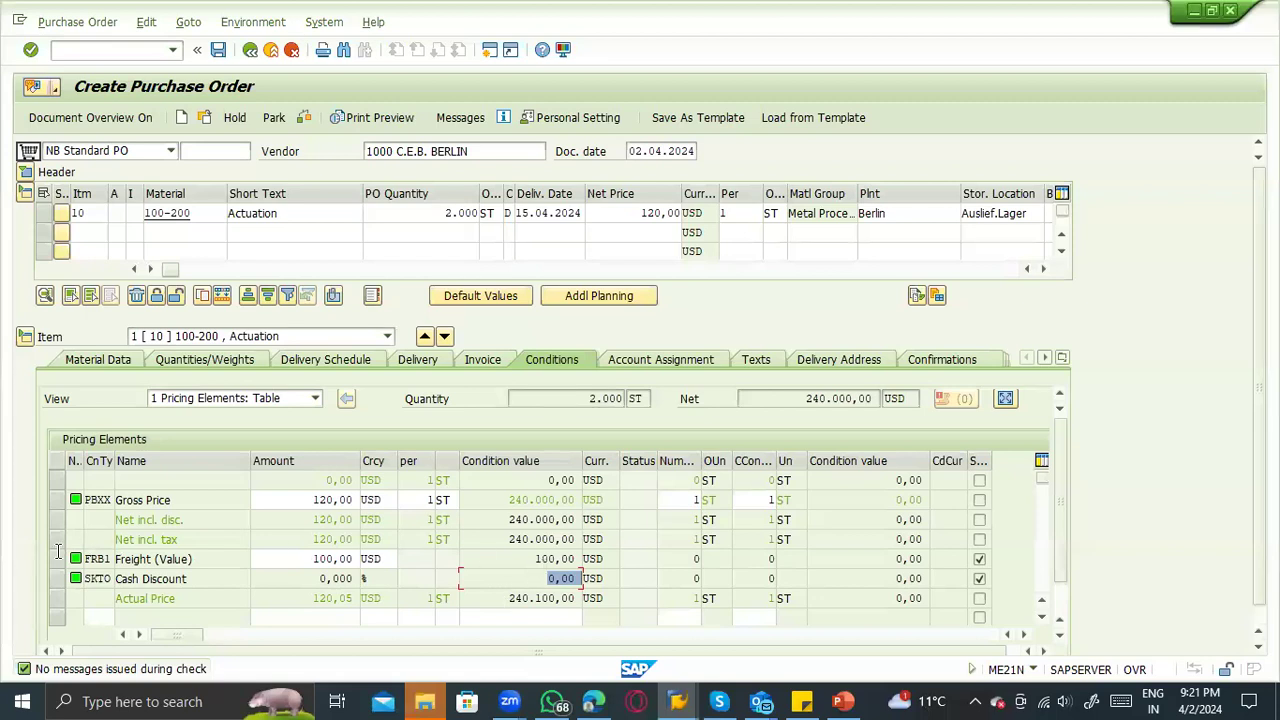
# Browse the condition types available for item 10's pricing elements and close the list without choosing one.
pyautogui.click(124, 617)
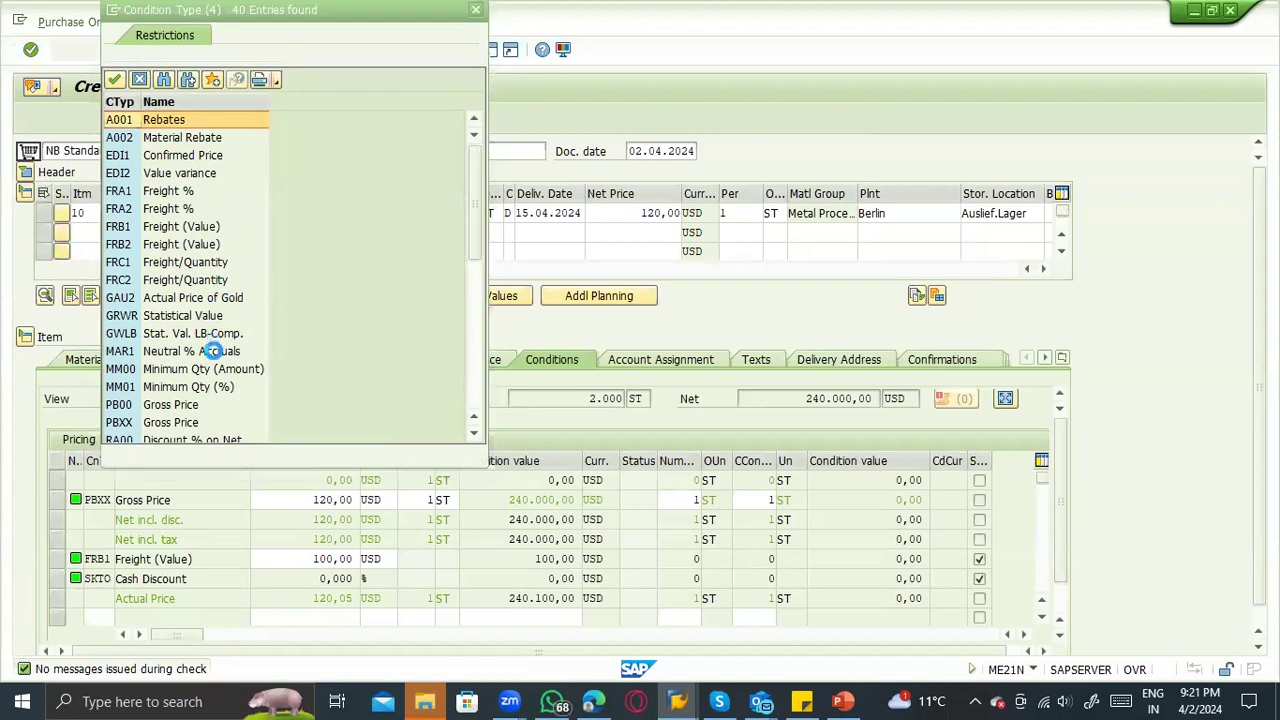
pyautogui.scroll(-4, 197, 103)
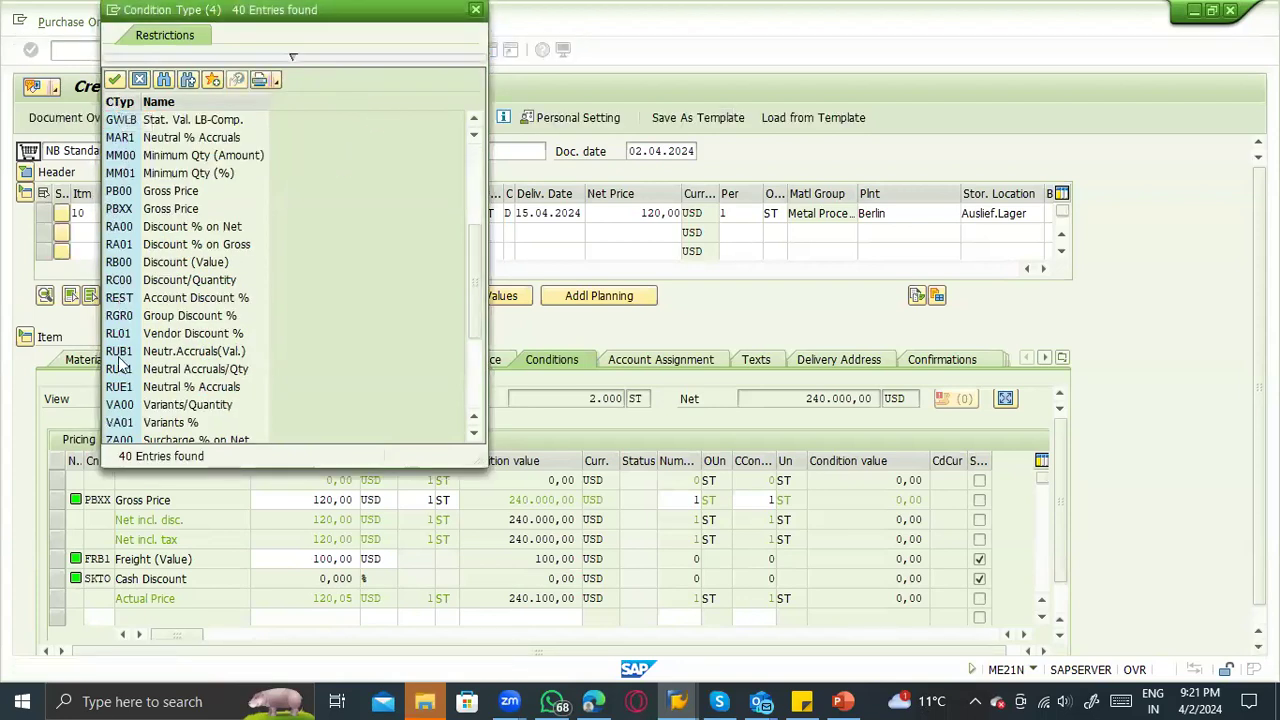
pyautogui.click(474, 10)
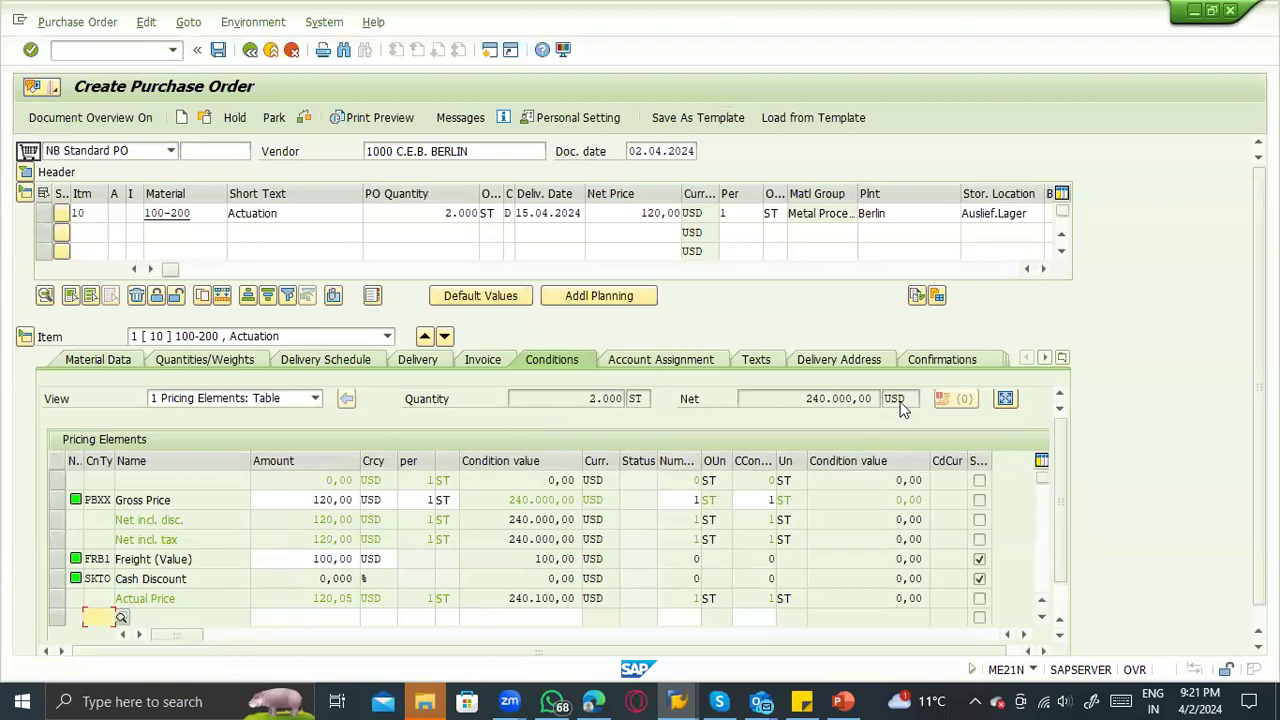
pyautogui.press('Return')
# Review item 10's delivery address and its confirmation settings, including acknowledgment requirement, order acknowledgment and confirmation control options.
pyautogui.click(839, 359)
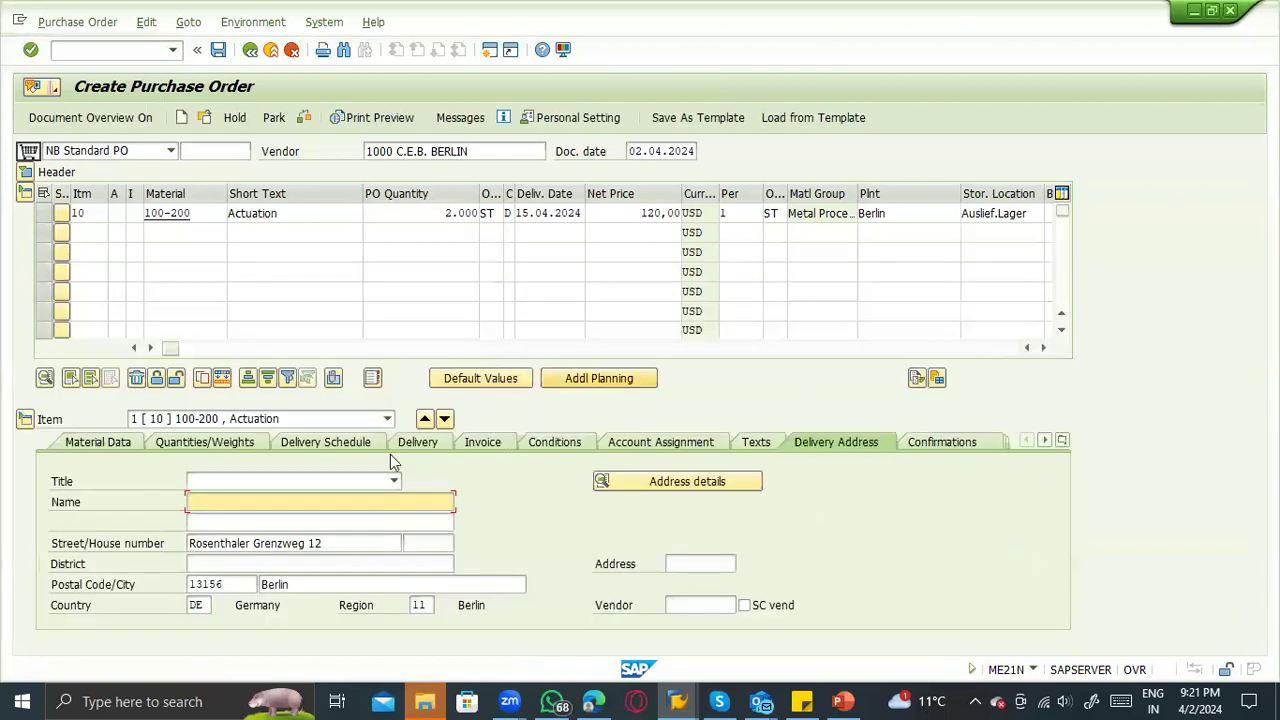
pyautogui.click(913, 444)
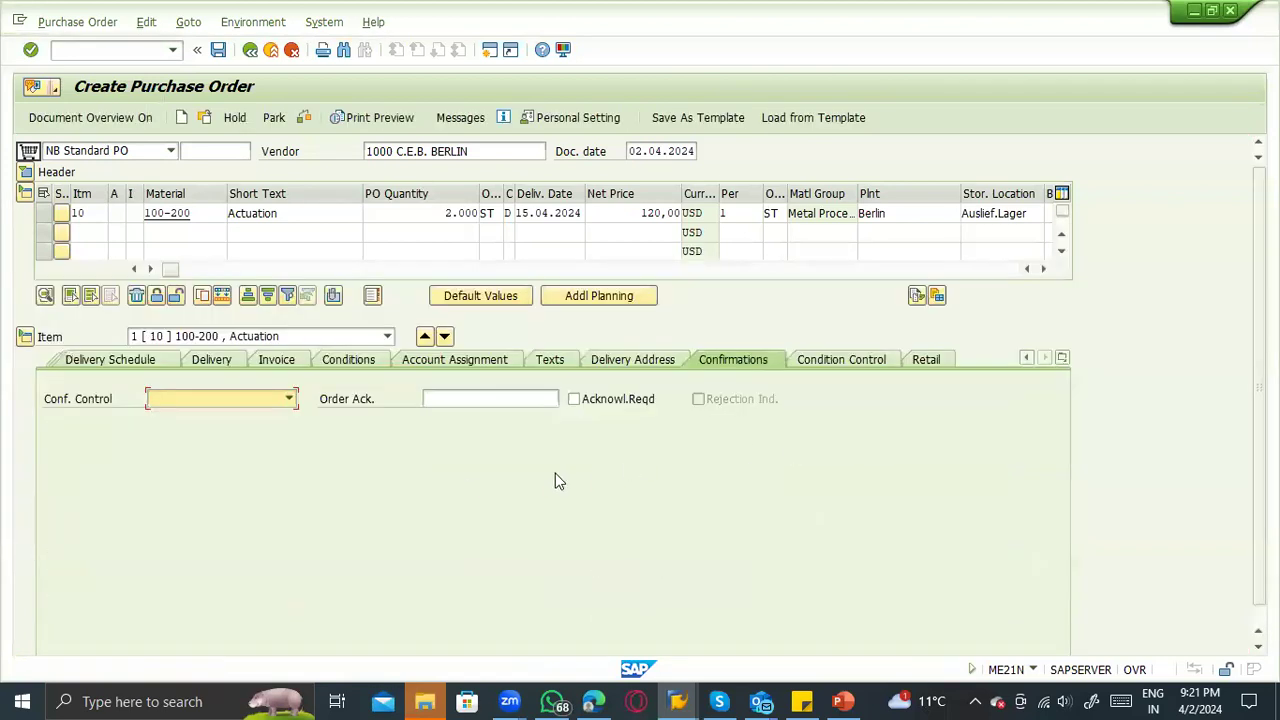
pyautogui.click(603, 400)
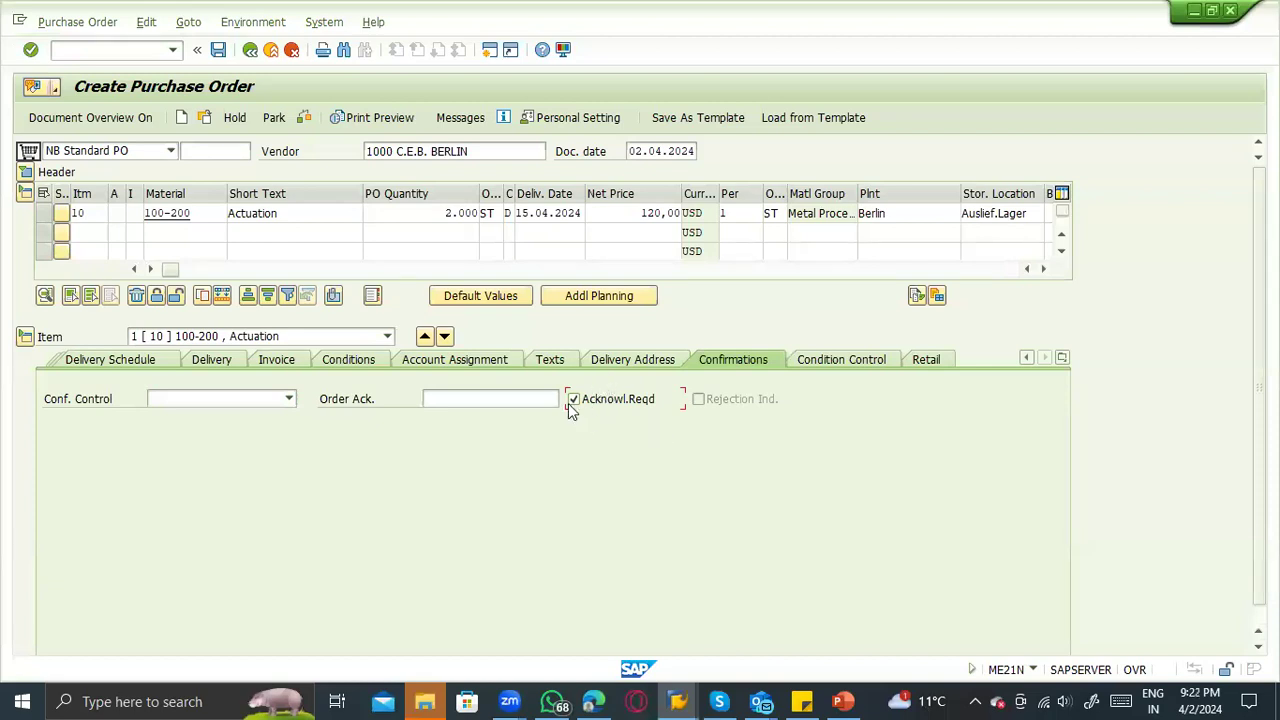
pyautogui.click(574, 401)
pyautogui.click(487, 400)
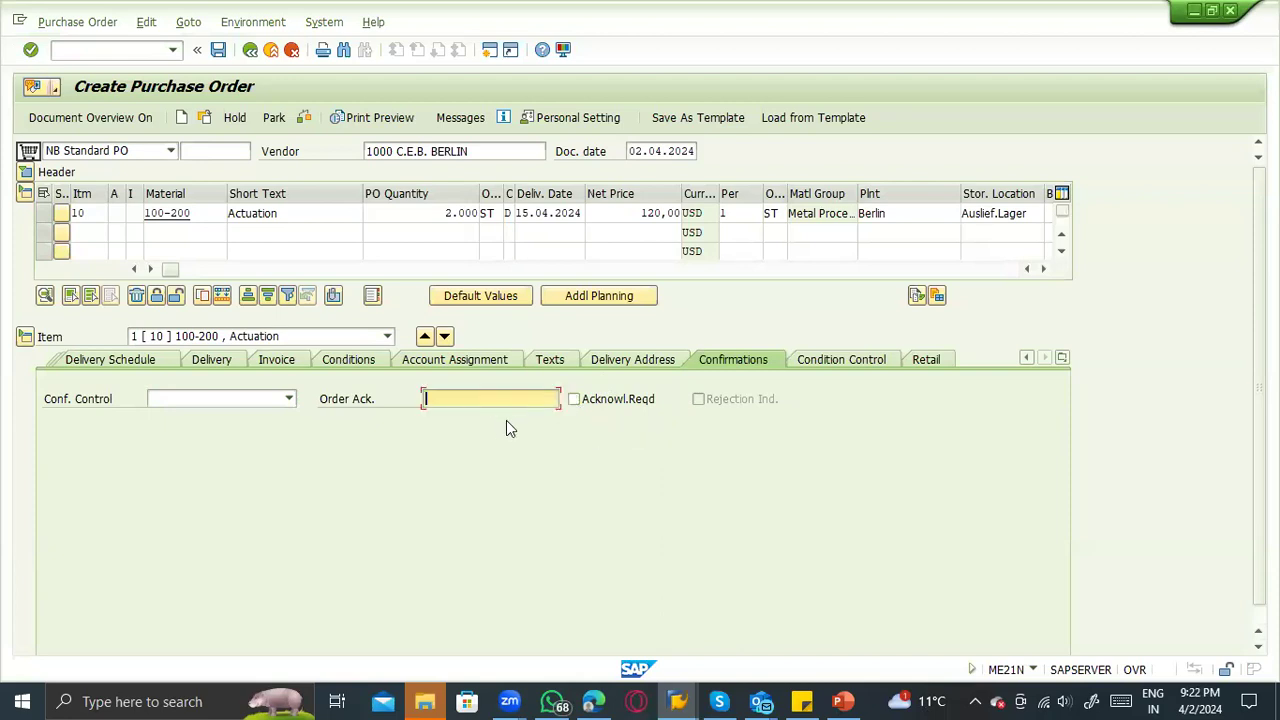
pyautogui.click(212, 398)
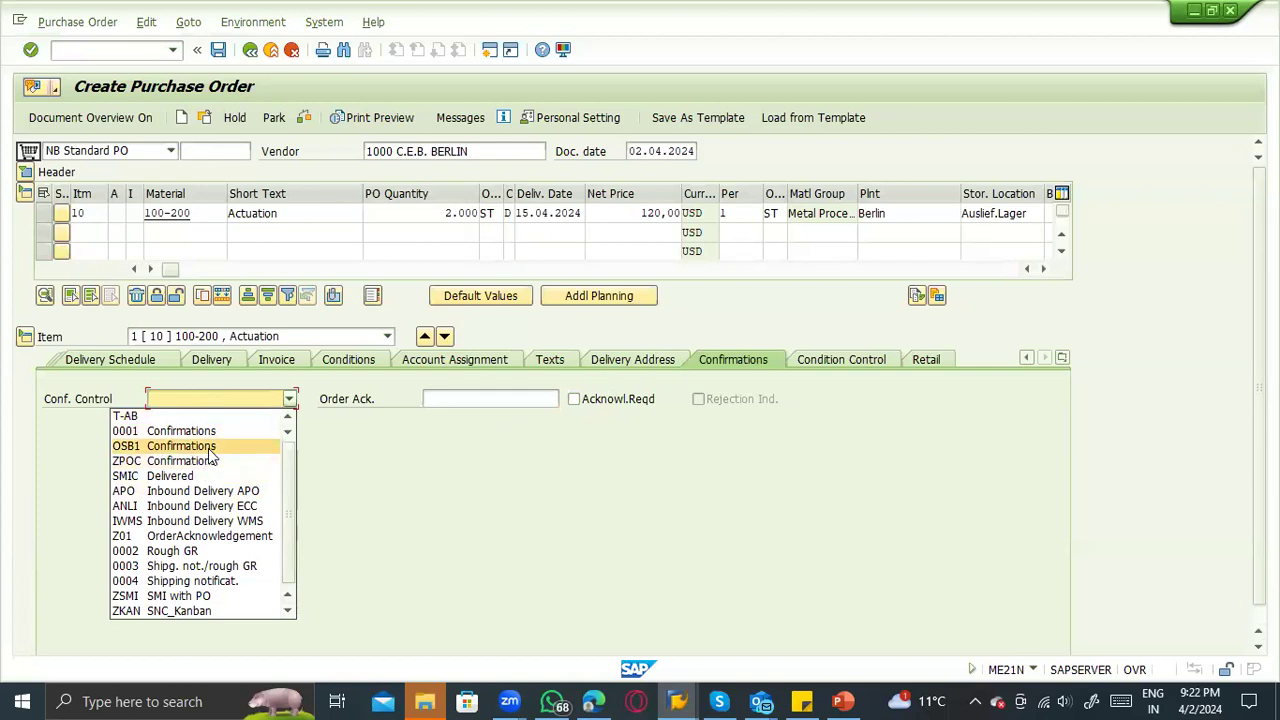
pyautogui.click(445, 548)
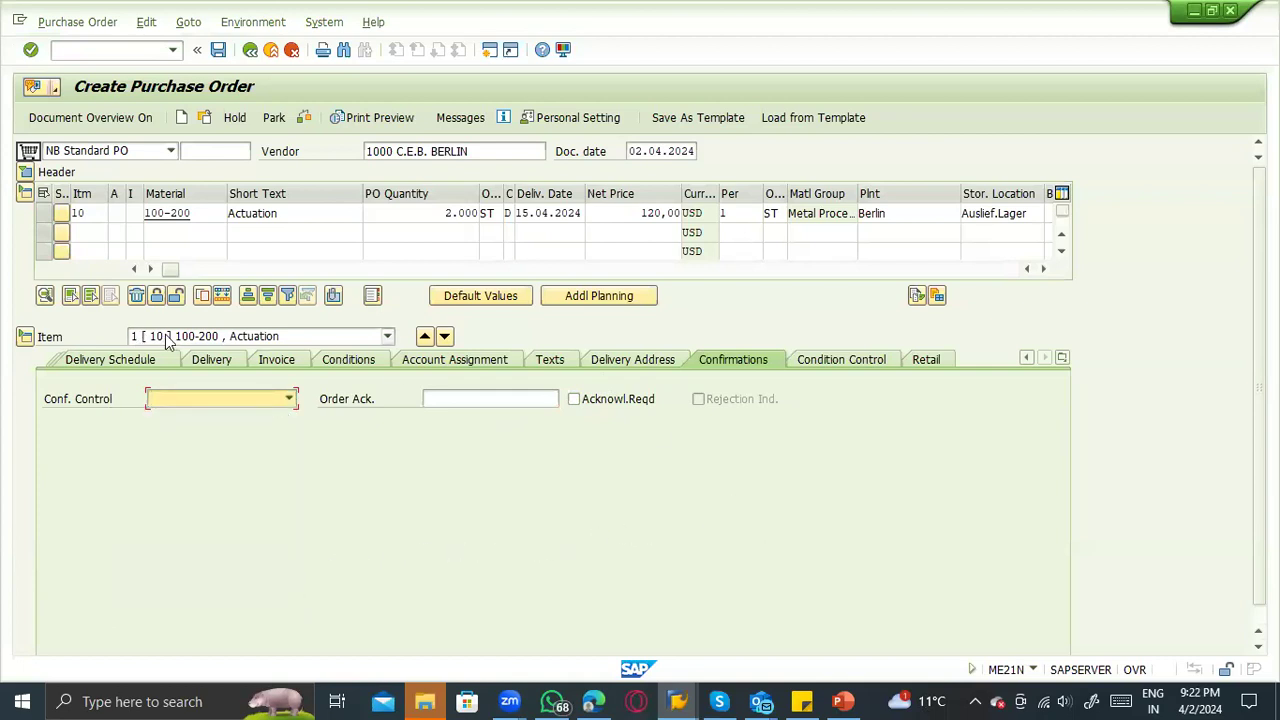
# Review the header's pricing conditions, including gross price, freight and cash discount.
pyautogui.click(25, 173)
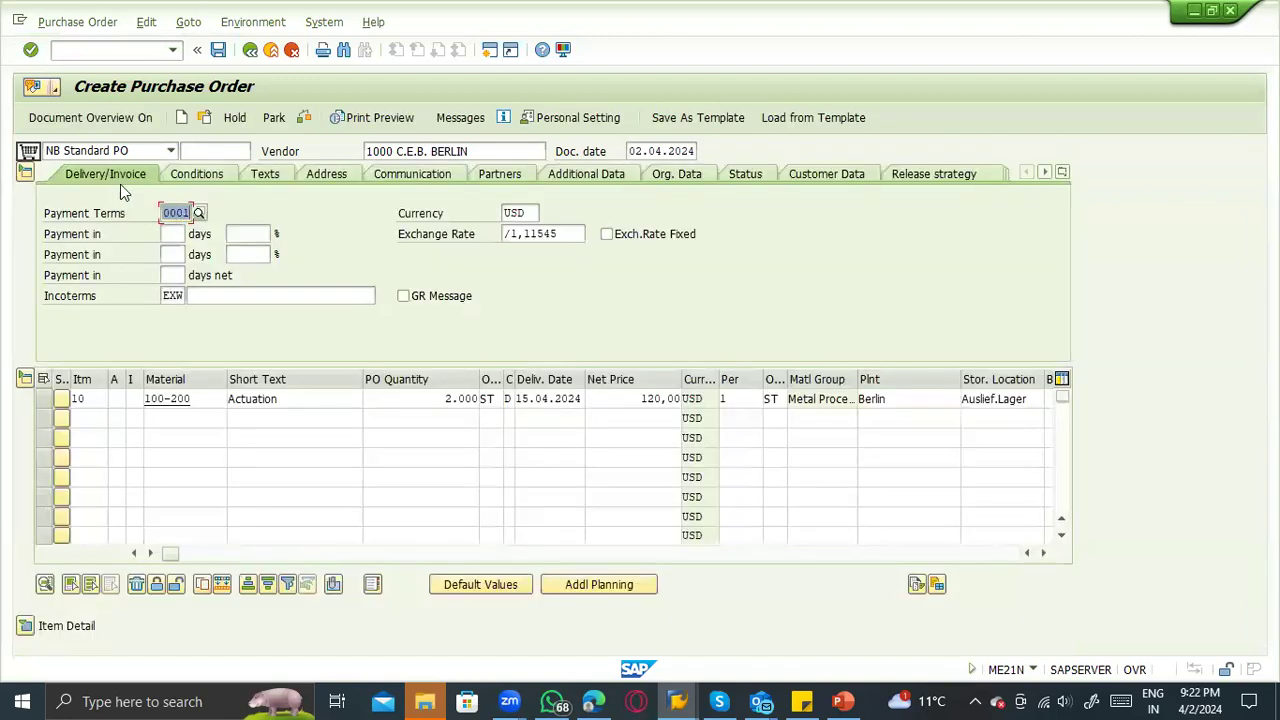
pyautogui.click(202, 178)
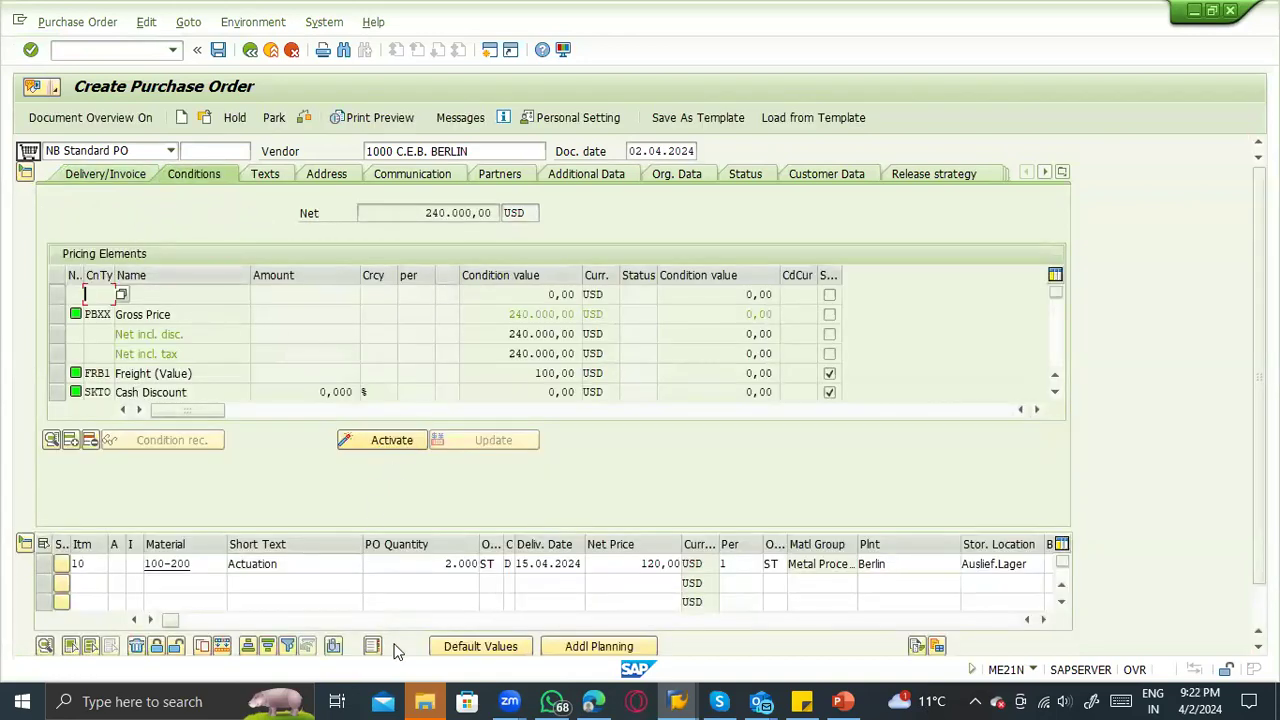
pyautogui.click(236, 368)
pyautogui.scroll(-1, 40, 539)
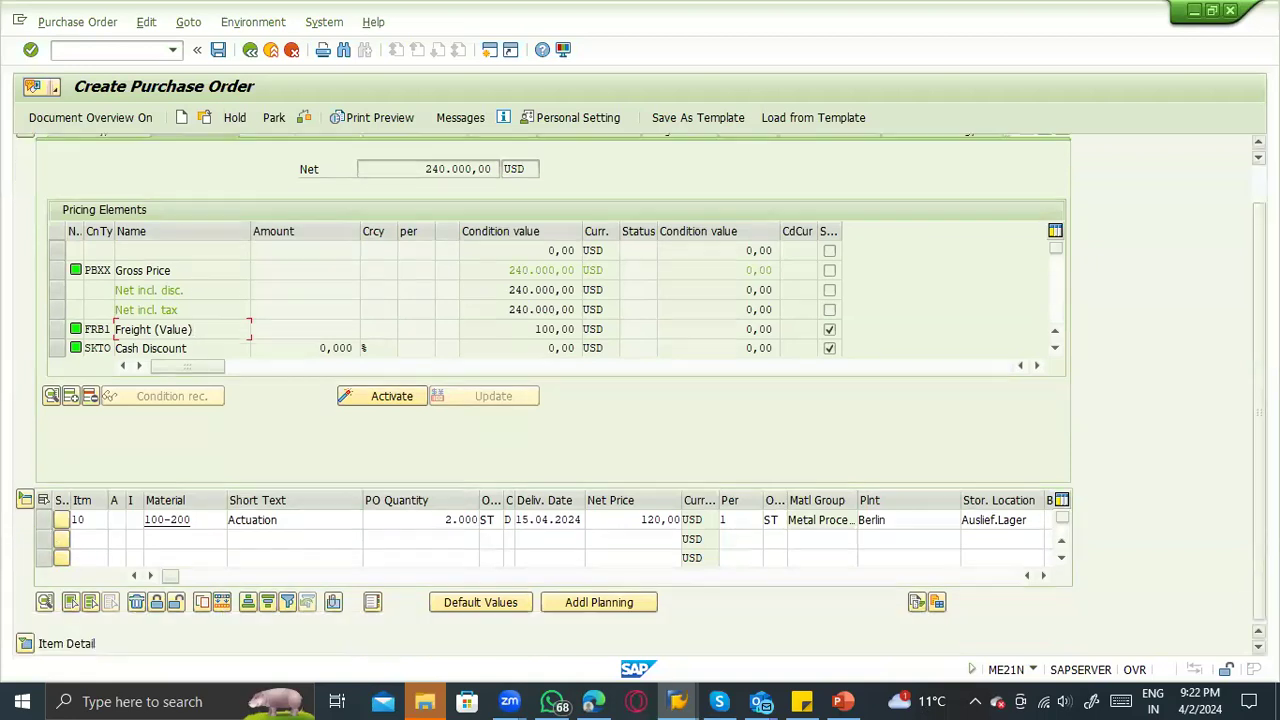
pyautogui.click(44, 524)
pyautogui.click(44, 524)
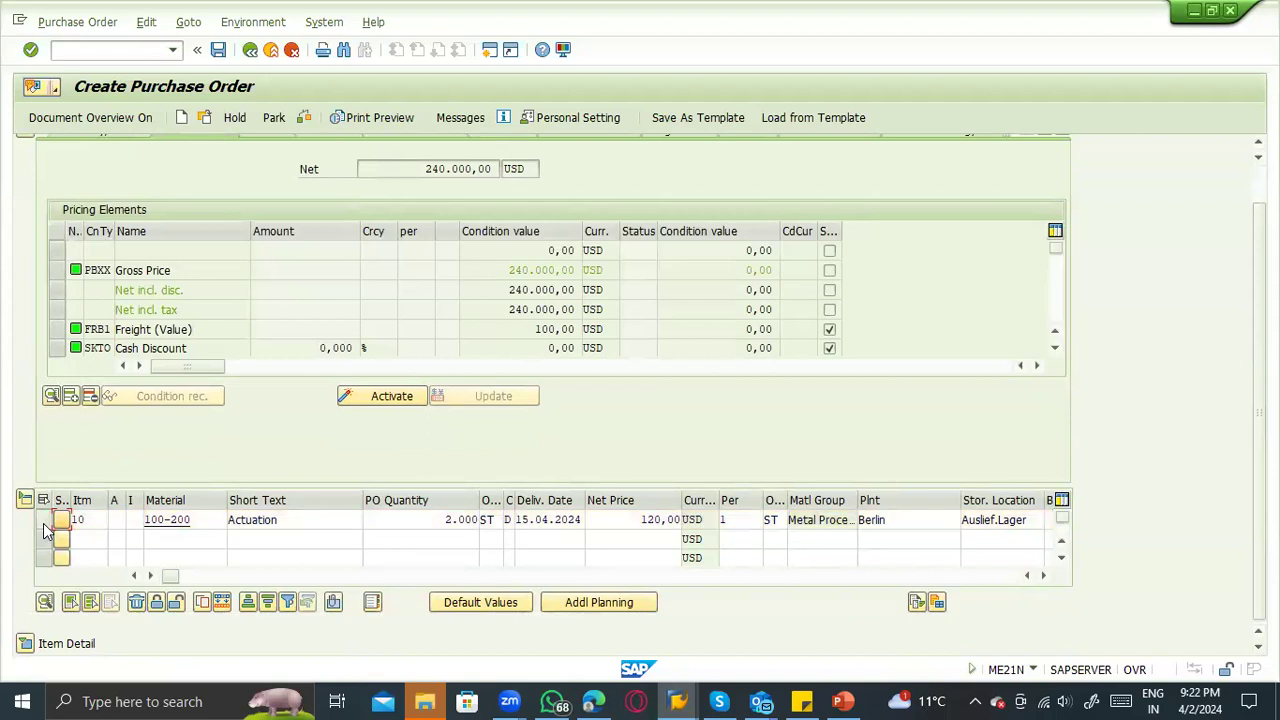
pyautogui.scroll(1, 279, 185)
# Look through the header texts and address, and check the salesperson and telephone in the communication data.
pyautogui.click(279, 178)
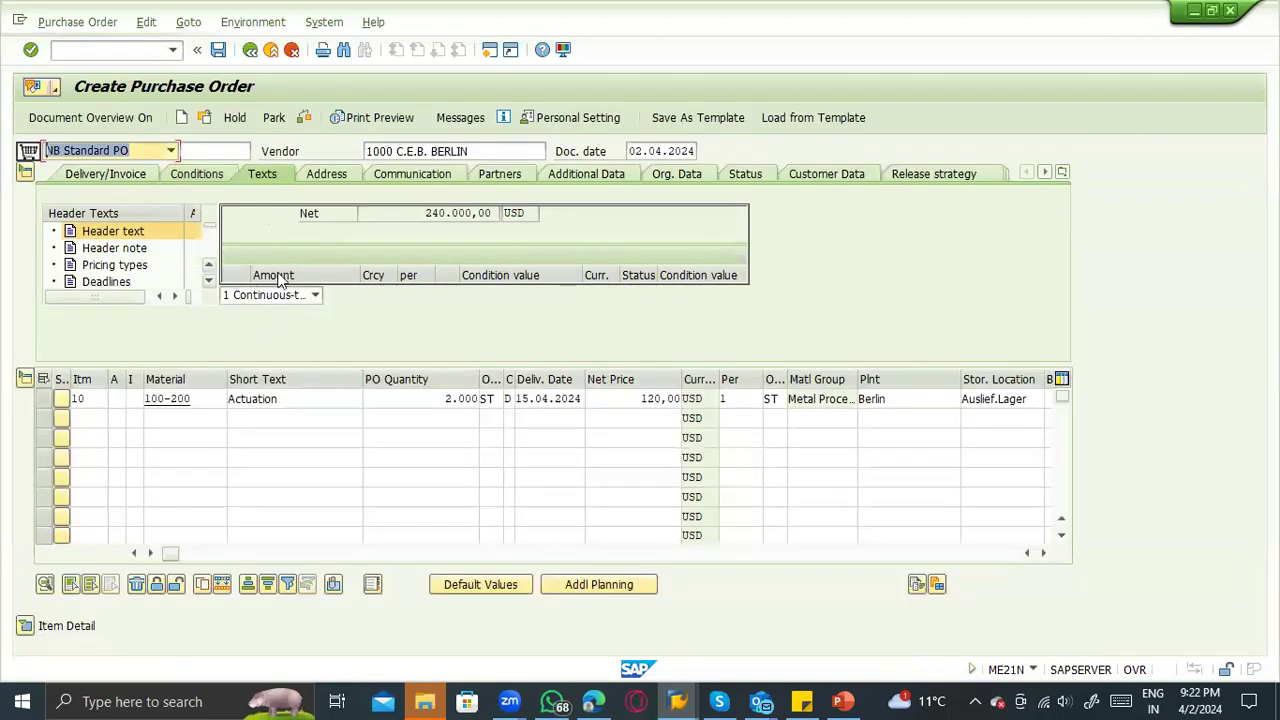
pyautogui.click(330, 173)
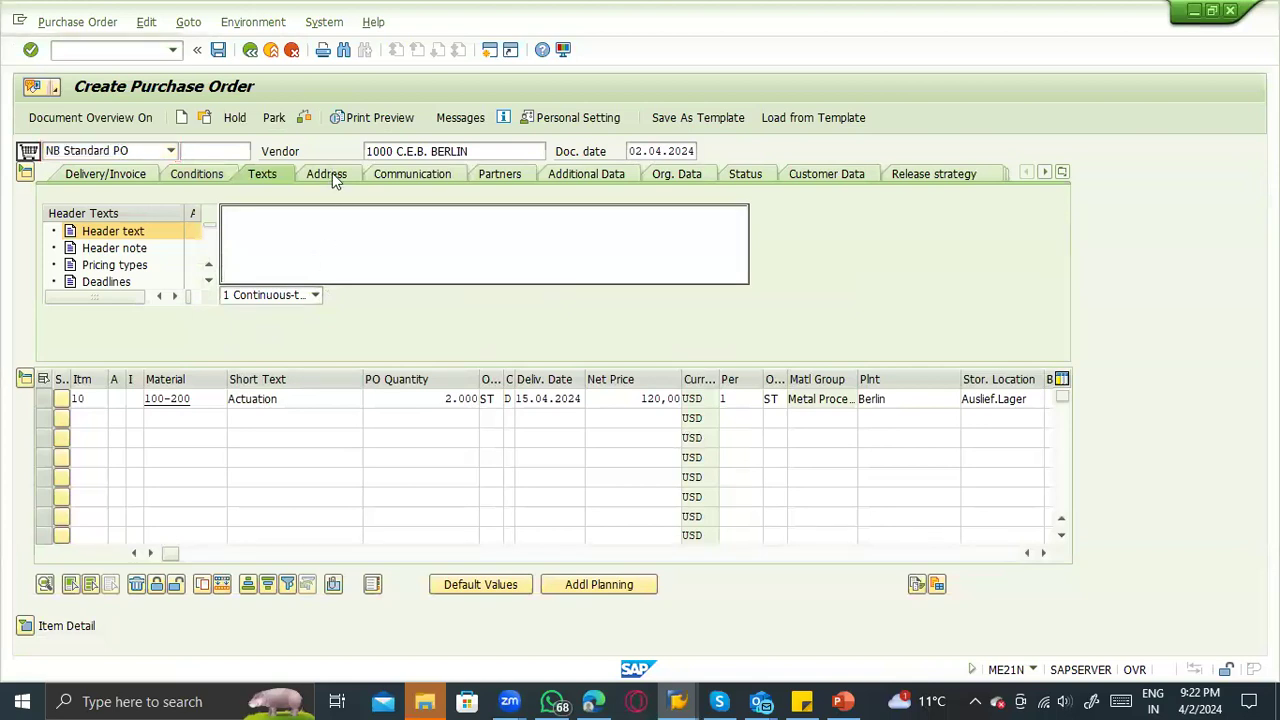
pyautogui.click(416, 189)
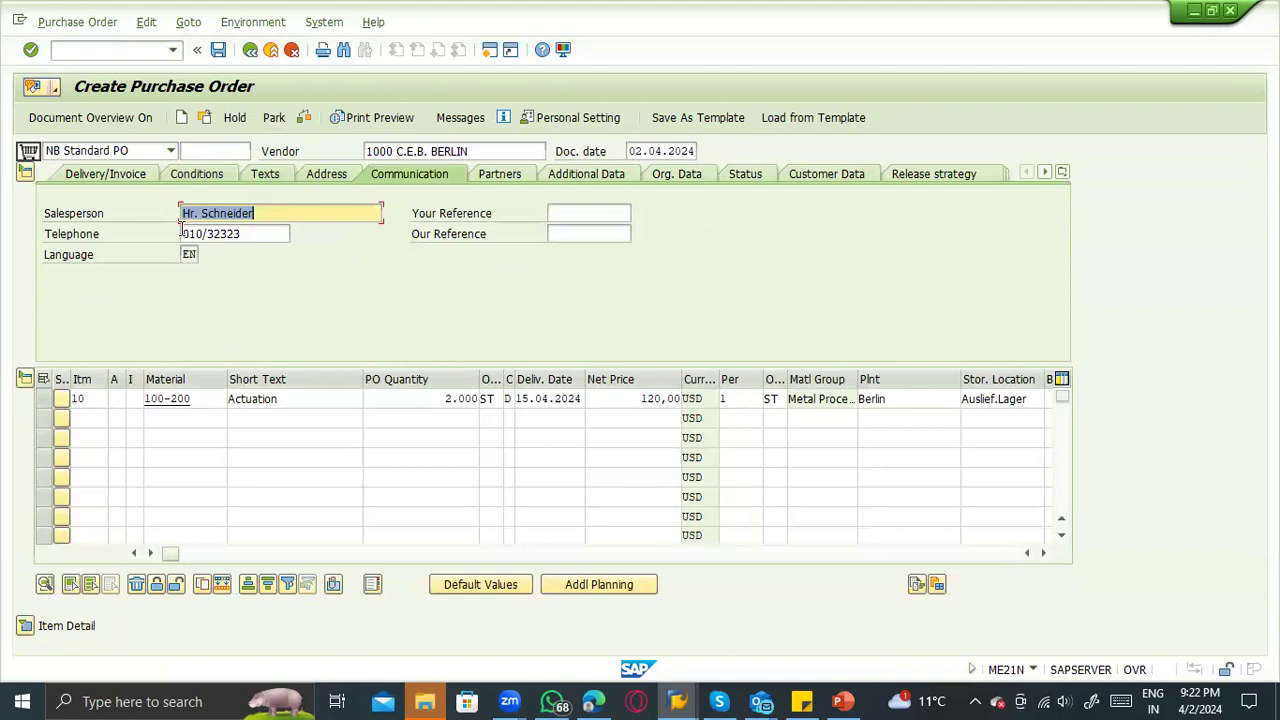
pyautogui.click(203, 218)
pyautogui.click(207, 233)
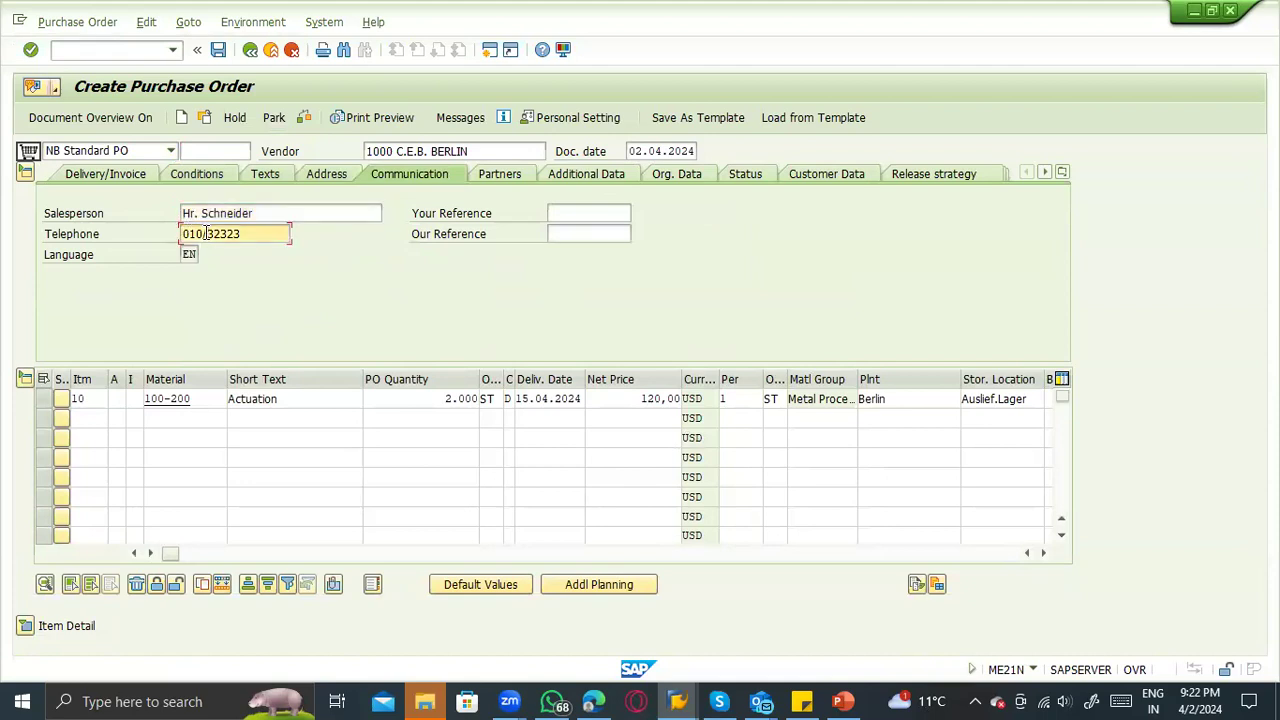
# Examine the header's partner functions for vendor, invoice presented by and goods supplier.
pyautogui.click(490, 175)
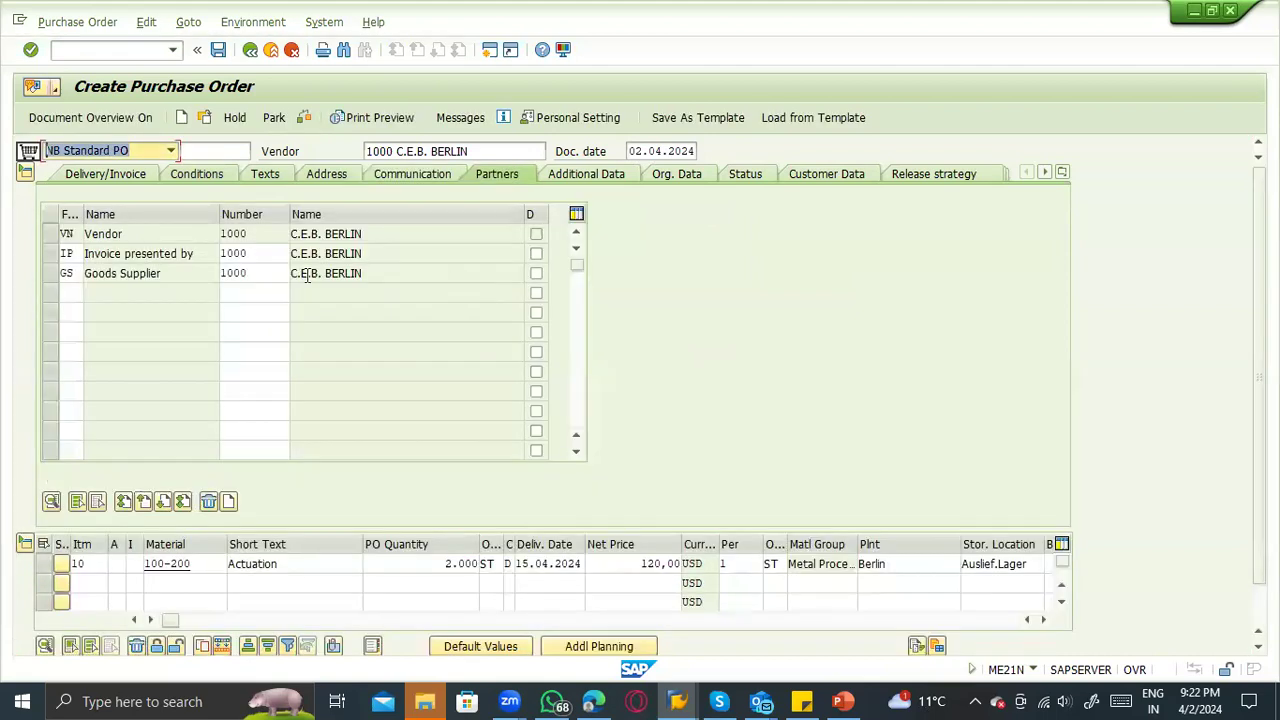
pyautogui.click(125, 234)
pyautogui.click(238, 233)
pyautogui.click(166, 257)
pyautogui.click(186, 276)
pyautogui.click(150, 216)
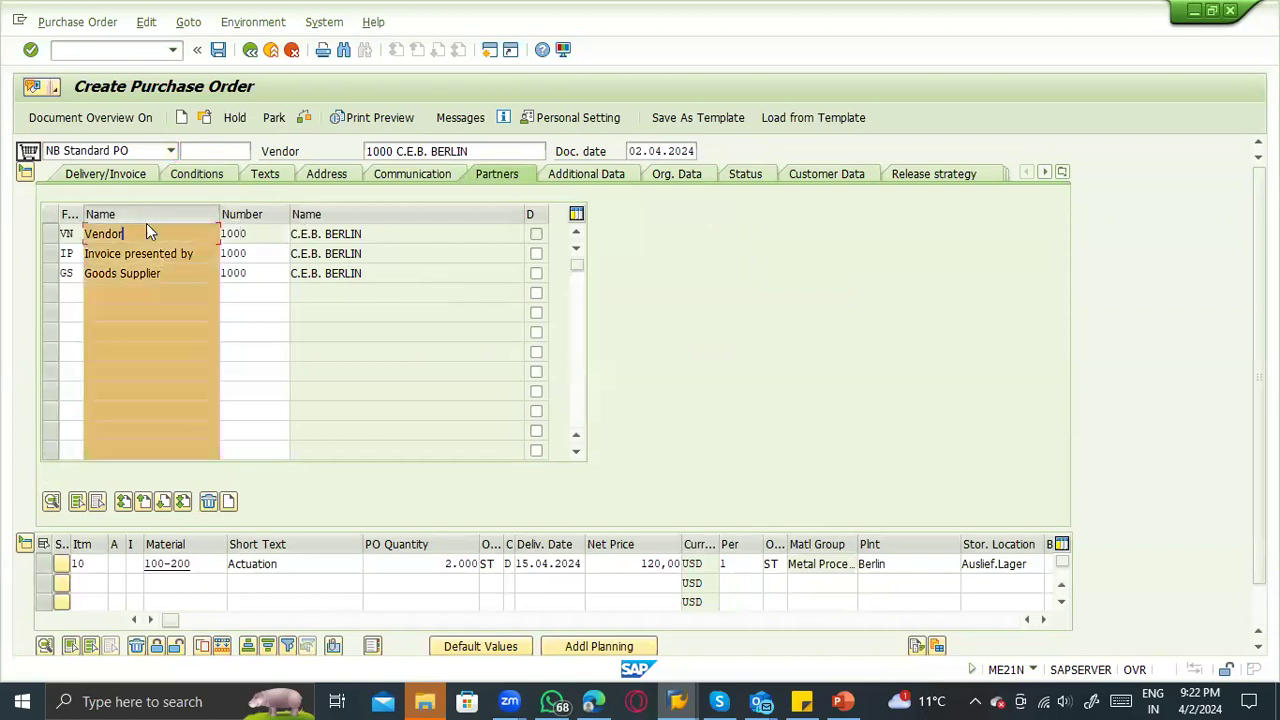
pyautogui.click(167, 238)
pyautogui.click(170, 268)
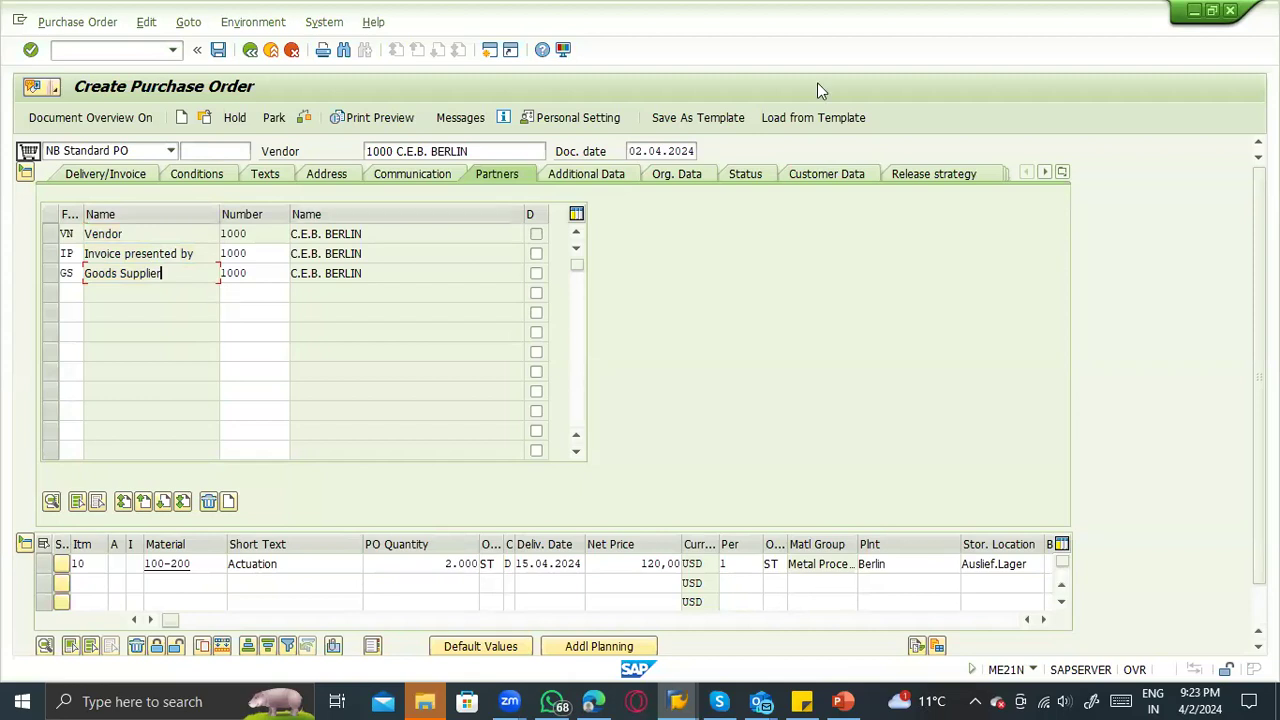
# Review the header's organizational data and the status of ordered, delivered, invoiced and down payment amounts.
pyautogui.click(685, 179)
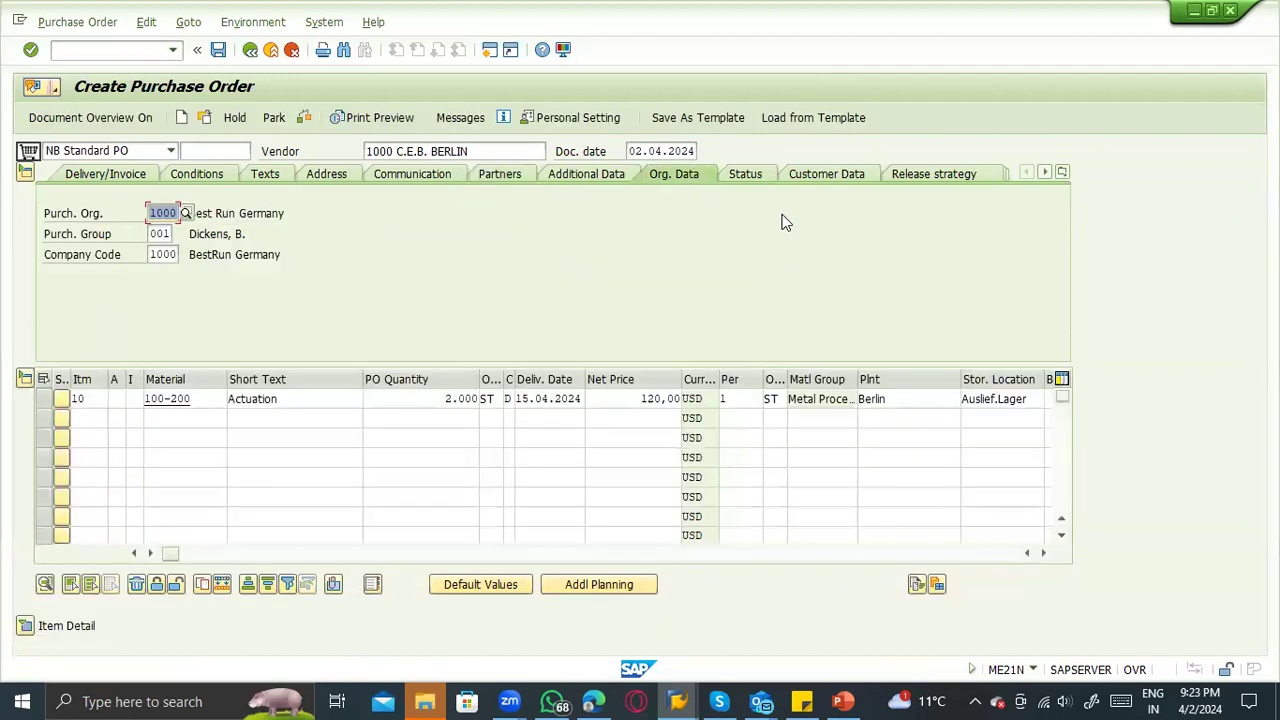
pyautogui.click(742, 174)
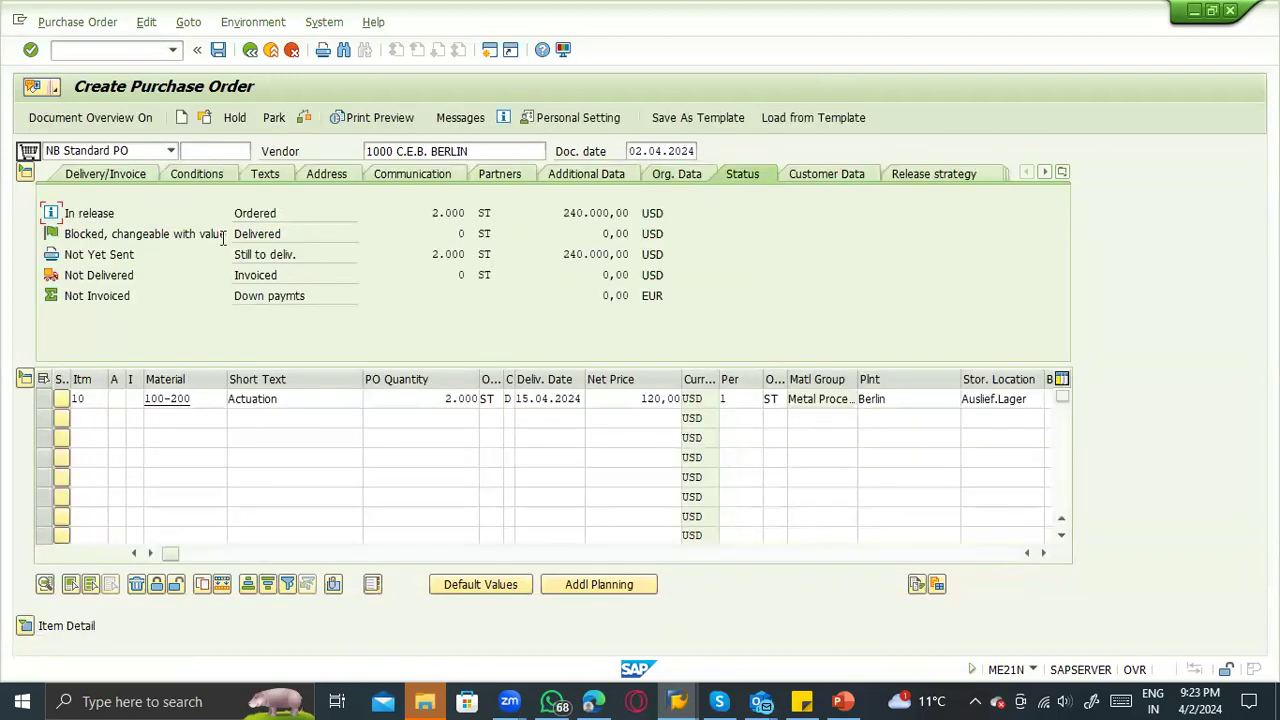
pyautogui.click(230, 213)
pyautogui.click(294, 235)
pyautogui.click(240, 277)
pyautogui.click(300, 297)
# Check the supervisor's release code in the header's release strategy and save the purchase order.
pyautogui.click(950, 176)
pyautogui.click(437, 236)
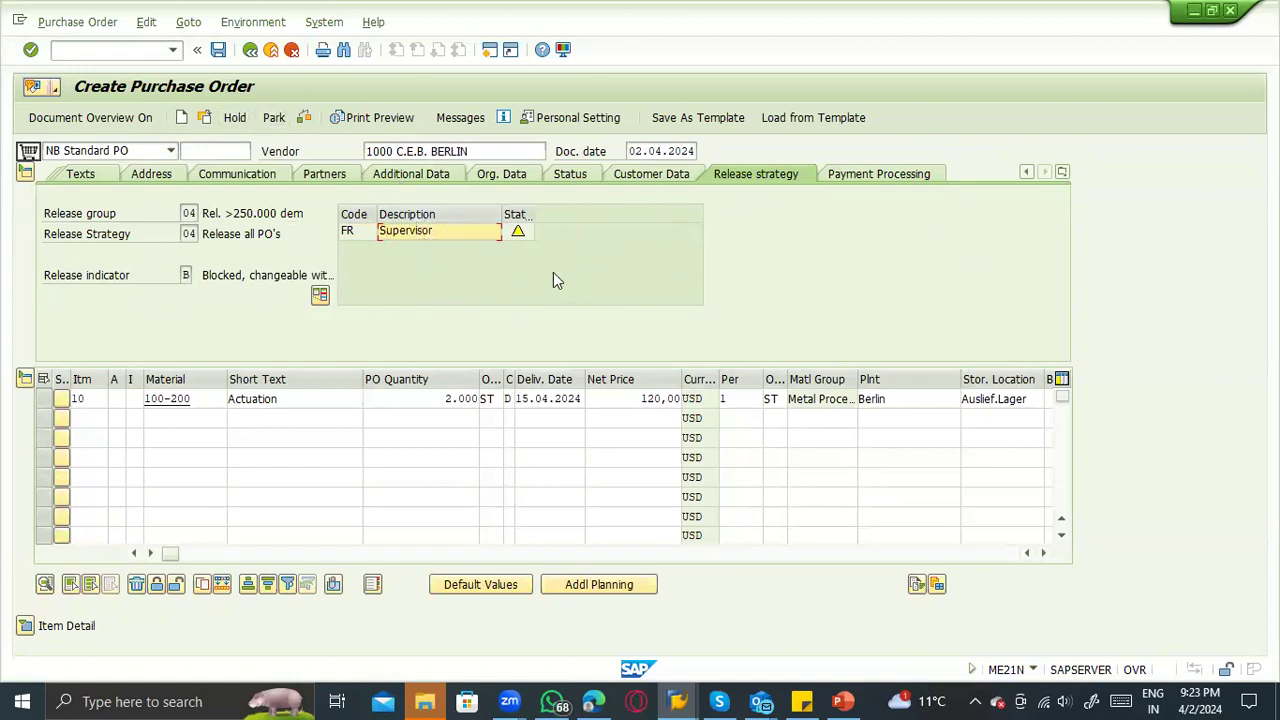
pyautogui.click(218, 50)
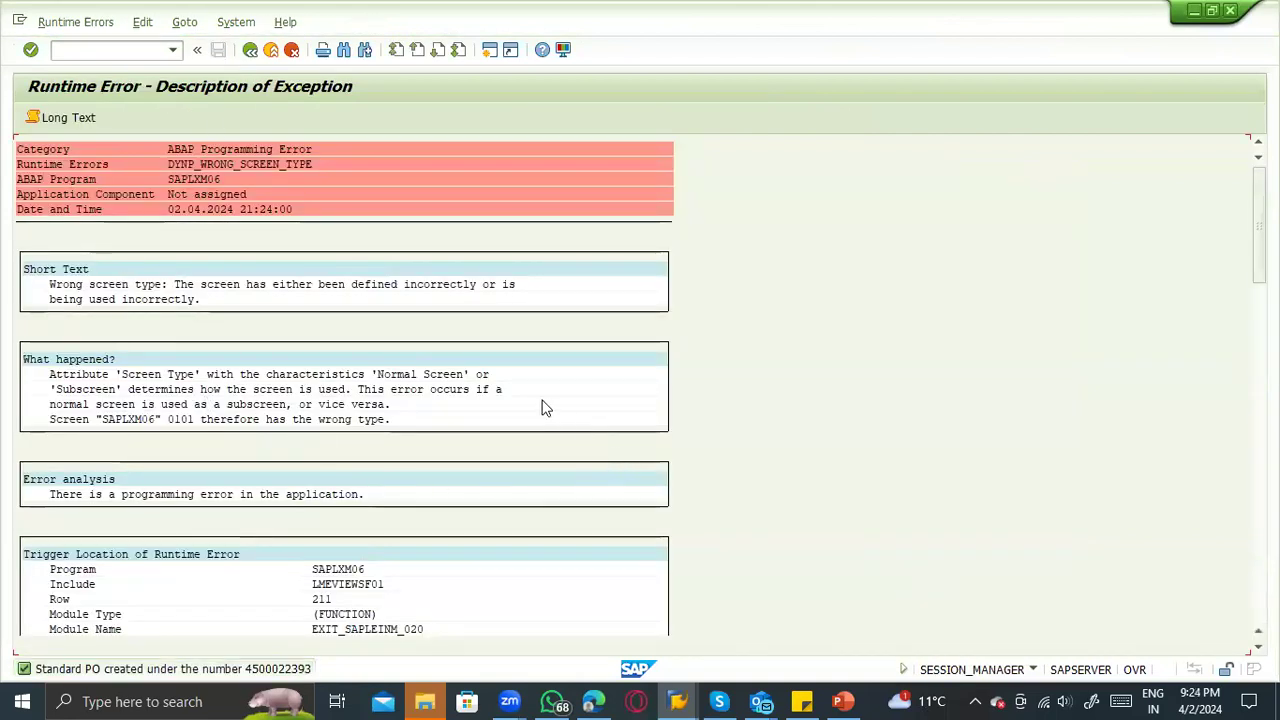
# Skim and leave the runtime error description, and display the saved purchase order with transaction ME23N.
pyautogui.scroll(-5, 344, 443)
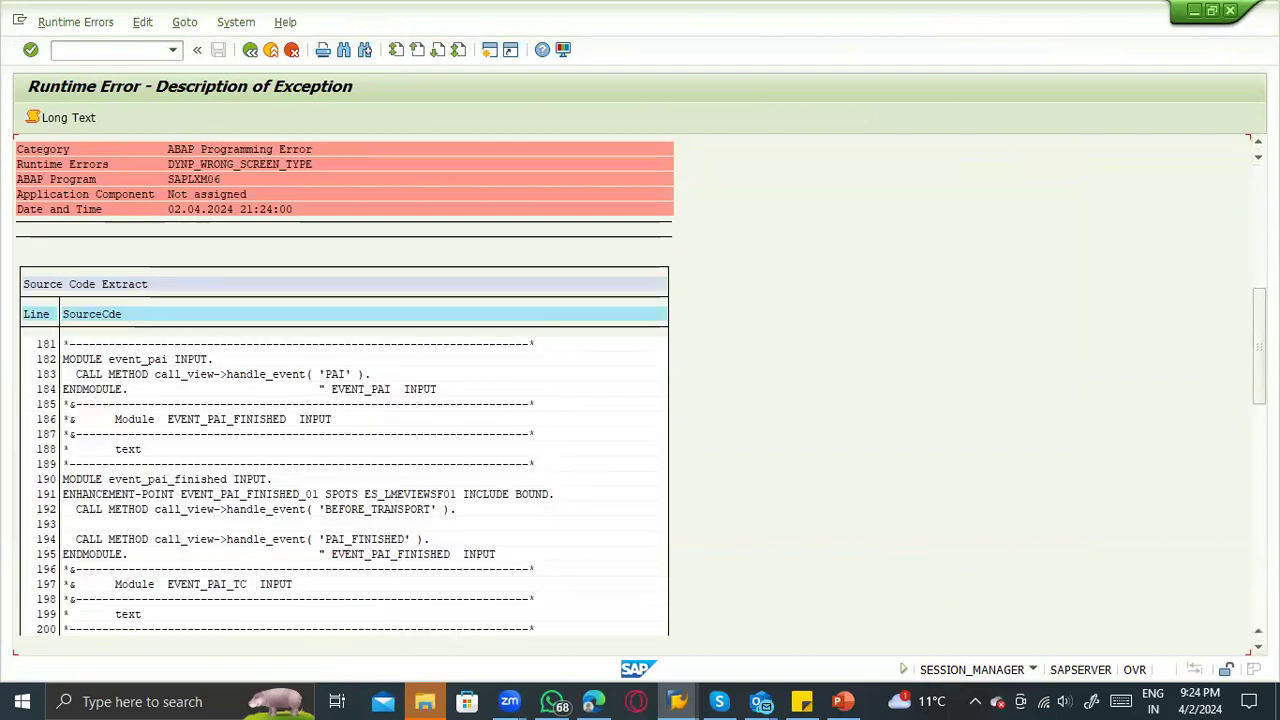
pyautogui.scroll(-3, 344, 430)
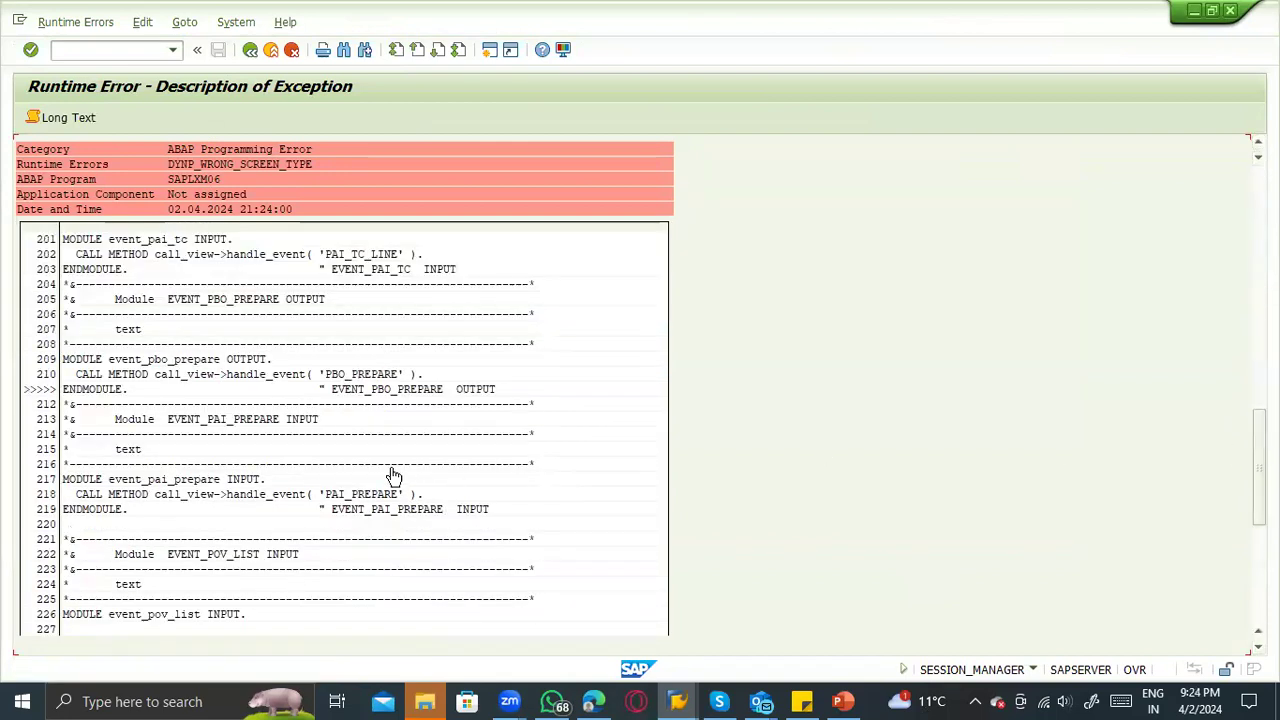
pyautogui.click(251, 50)
pyautogui.write('me23n')
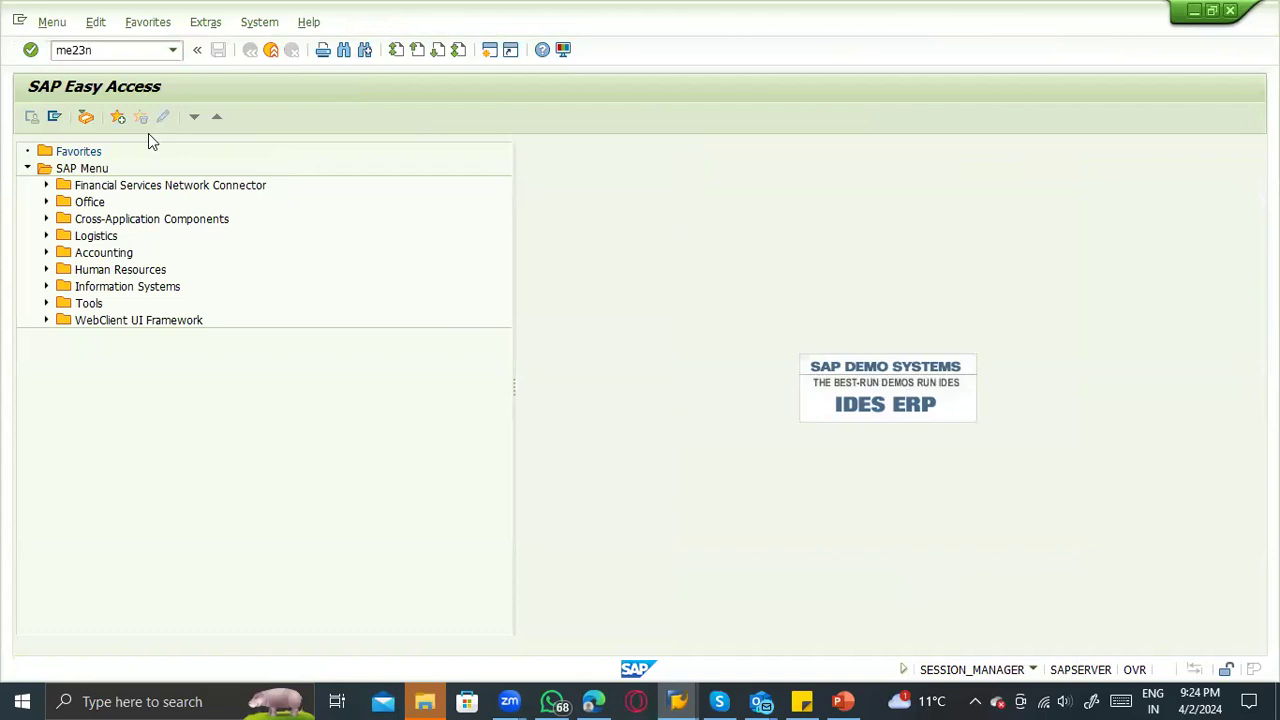
pyautogui.press('Return')
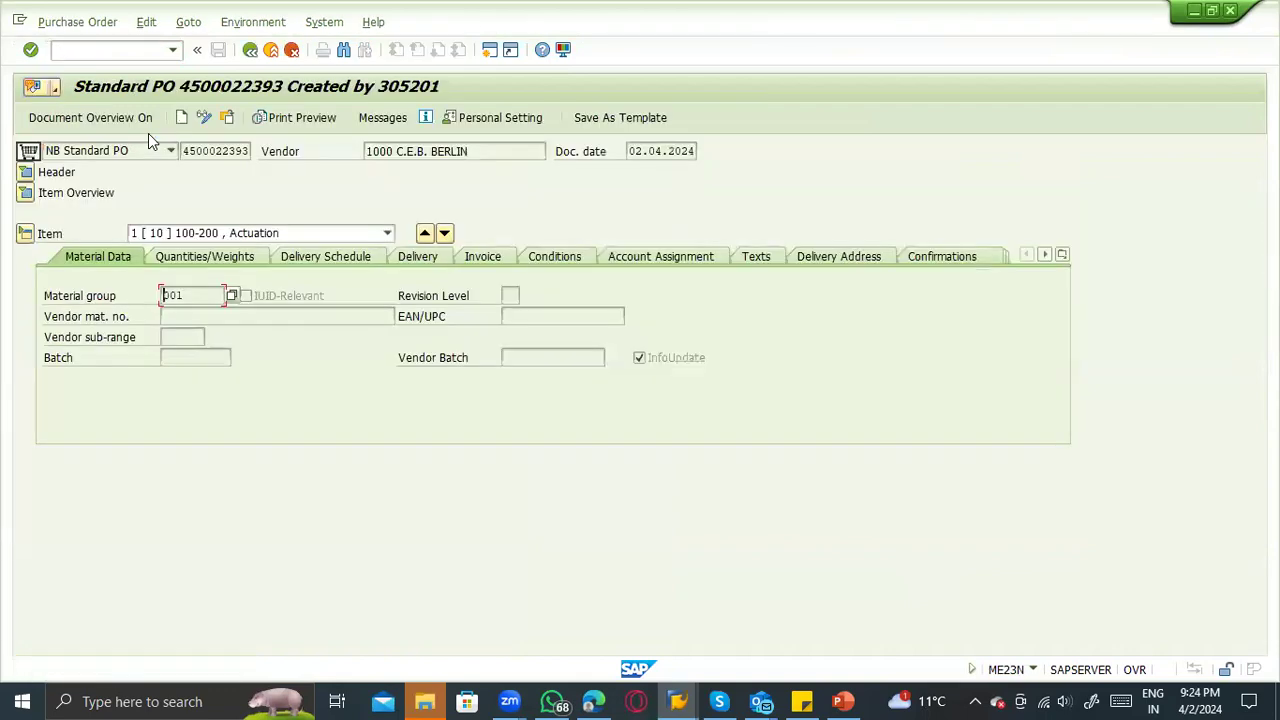
# Expand the saved order's item overview and header, and view its release strategy.
pyautogui.click(25, 198)
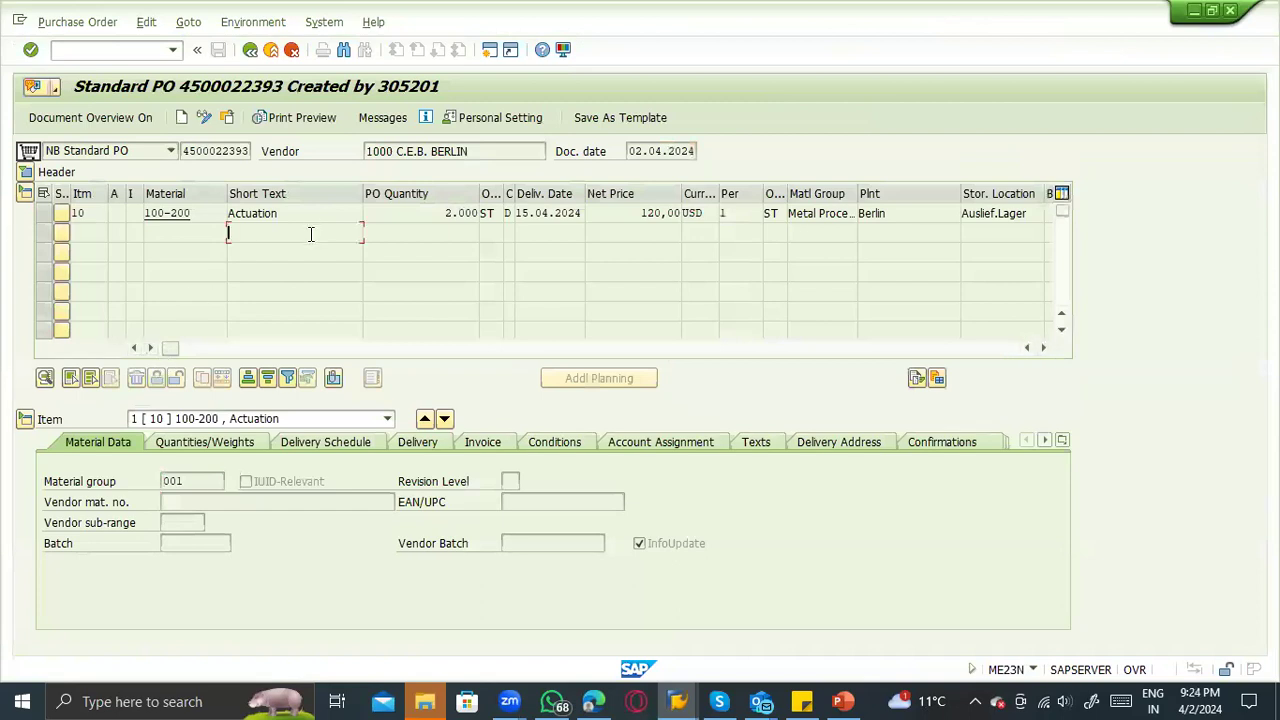
pyautogui.click(25, 172)
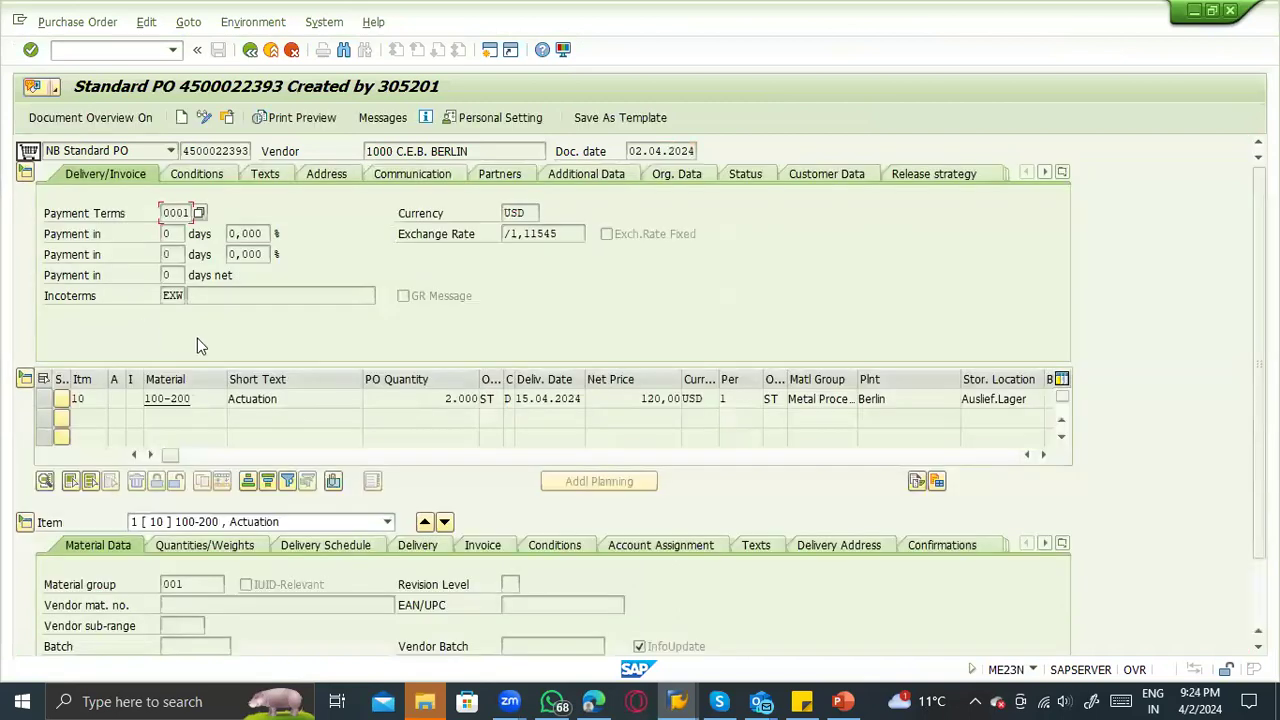
pyautogui.click(965, 176)
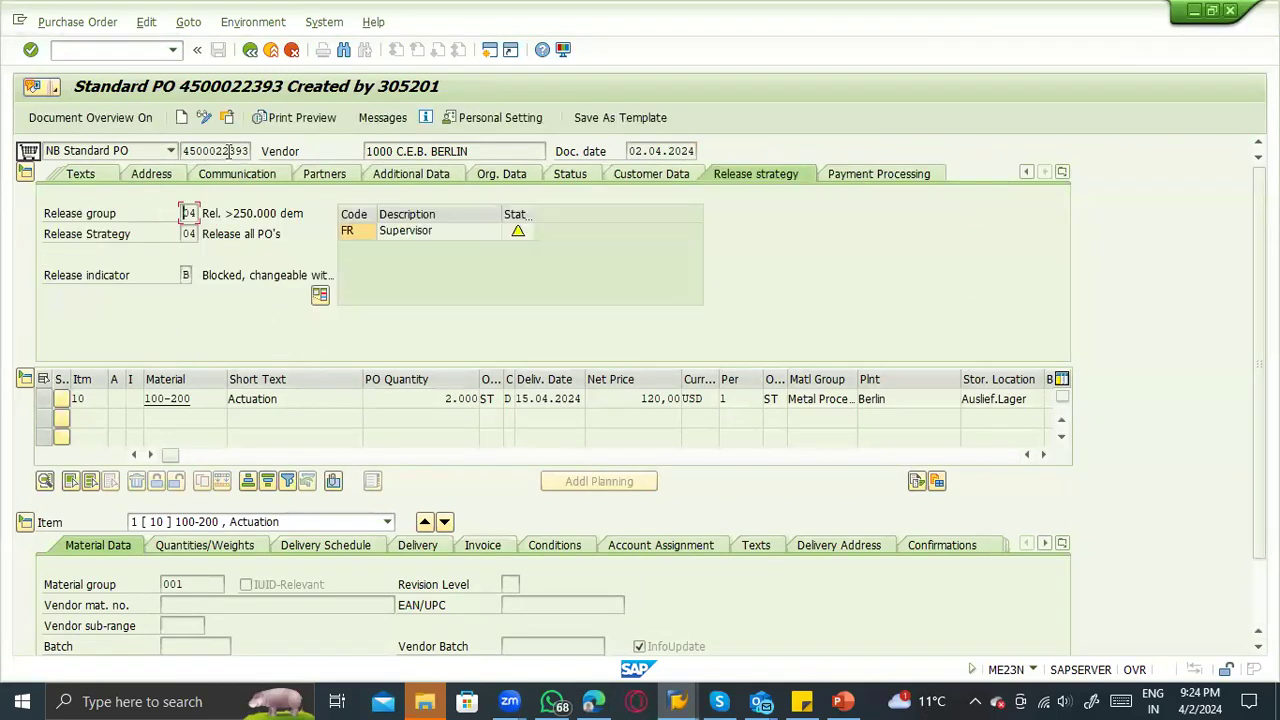
# Copy the displayed purchase order's number, try to load it into a goods receipt with MIGO, and leave the transaction.
pyautogui.moveTo(182, 150); pyautogui.dragTo(270, 147)
pyautogui.hotkey('ctrl', 'c')
pyautogui.press('Return')
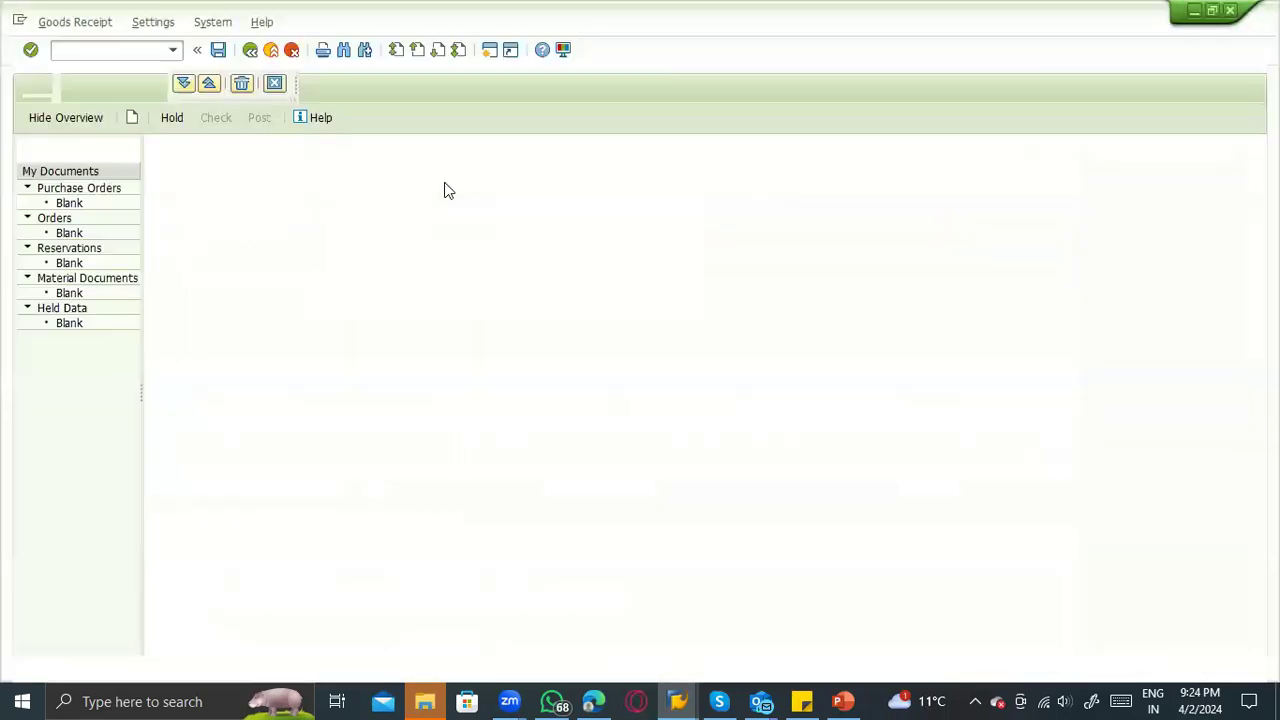
pyautogui.hotkey('ctrl', 'v')
pyautogui.press('Return')
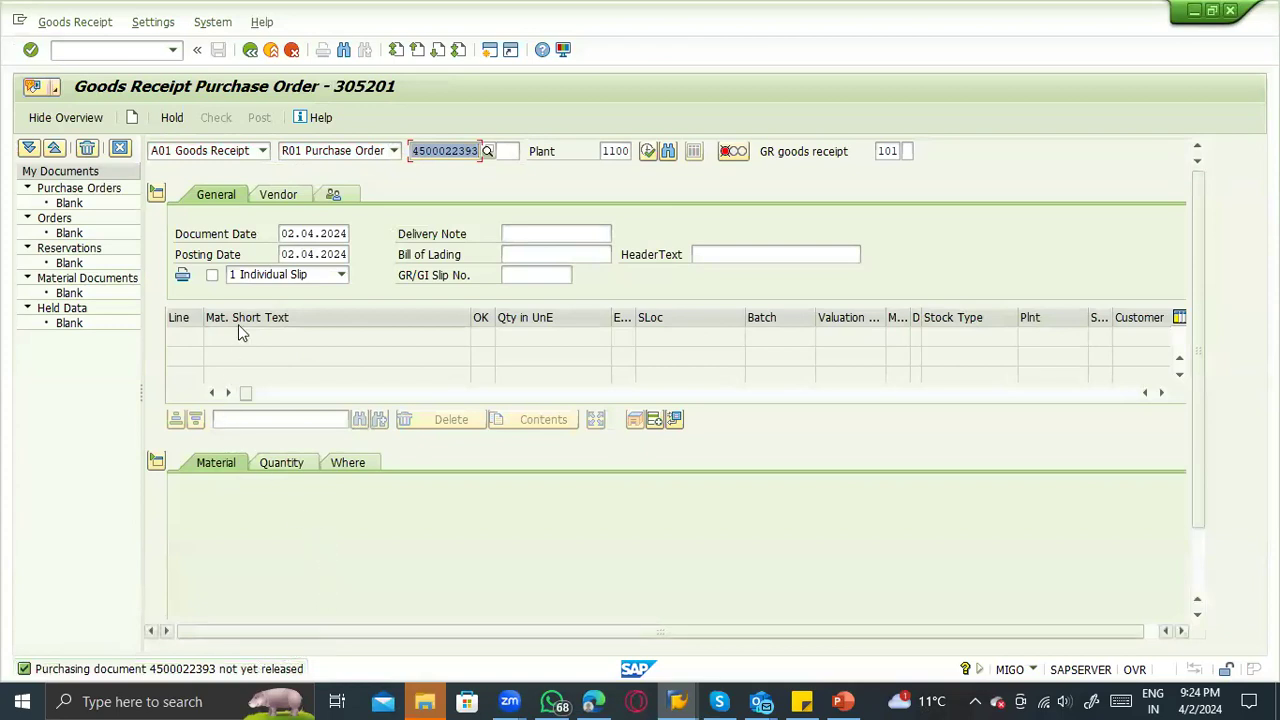
pyautogui.click(250, 49)
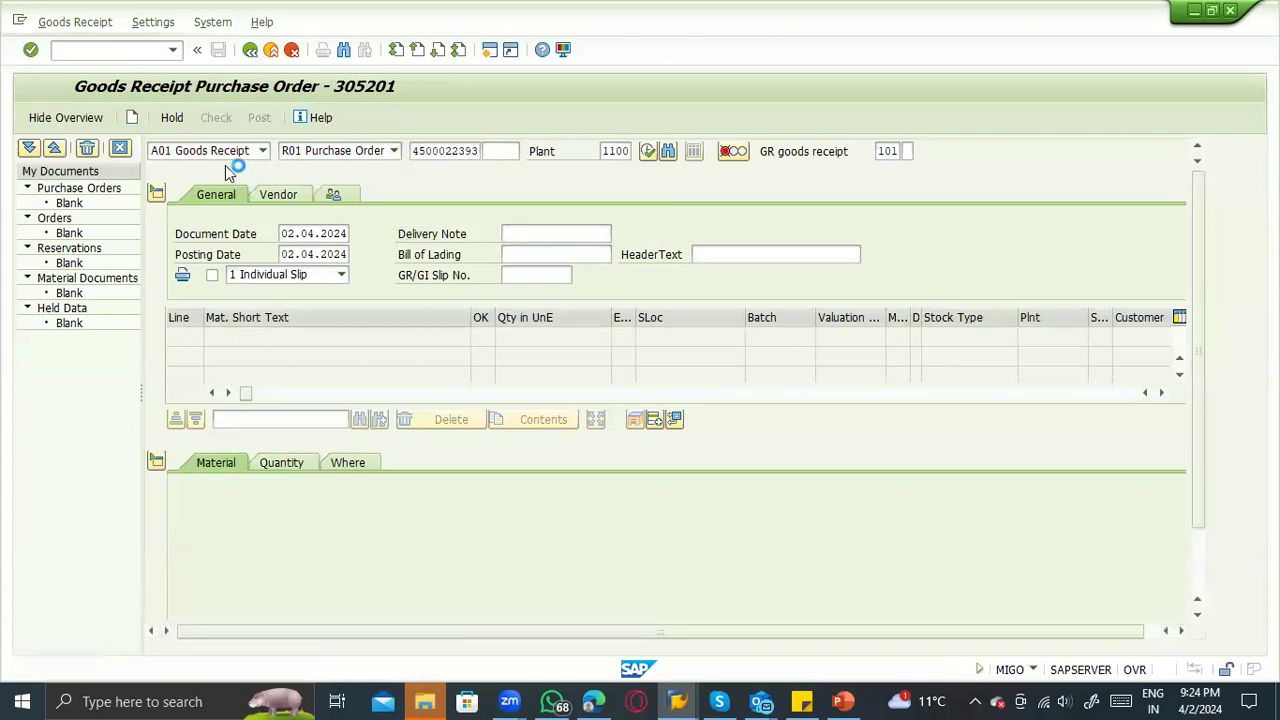
# Try to open the individual purchase order release with transaction ME29N, and leave the runtime error description.
pyautogui.write('m')
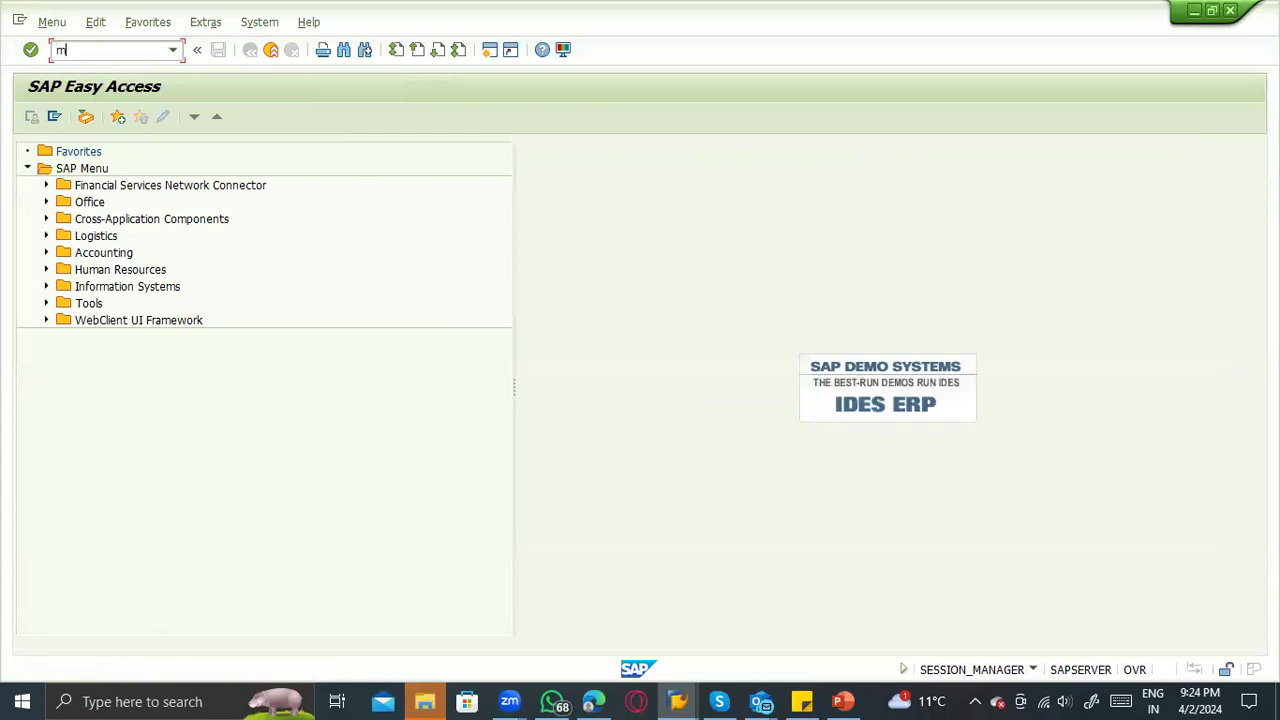
pyautogui.write('e29n')
pyautogui.press('Return')
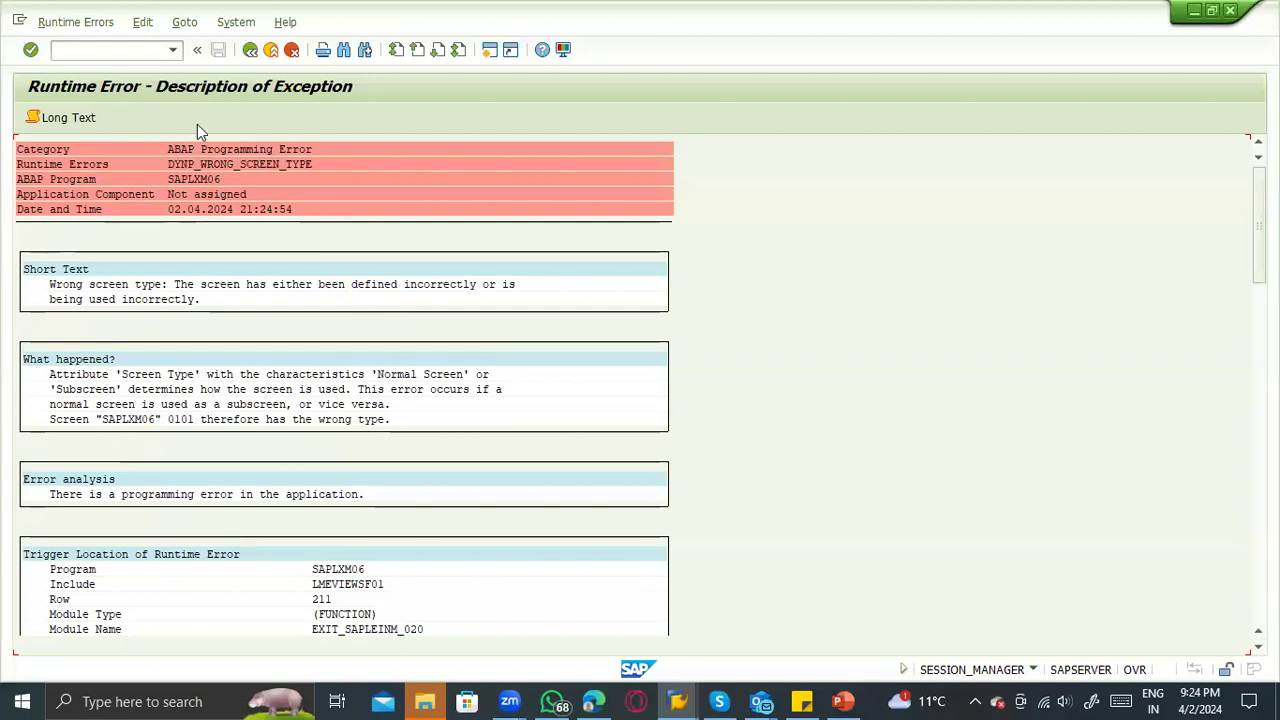
pyautogui.click(250, 52)
# Open transaction ME28 and enter the copied purchase order number as the document number.
pyautogui.write('me28')
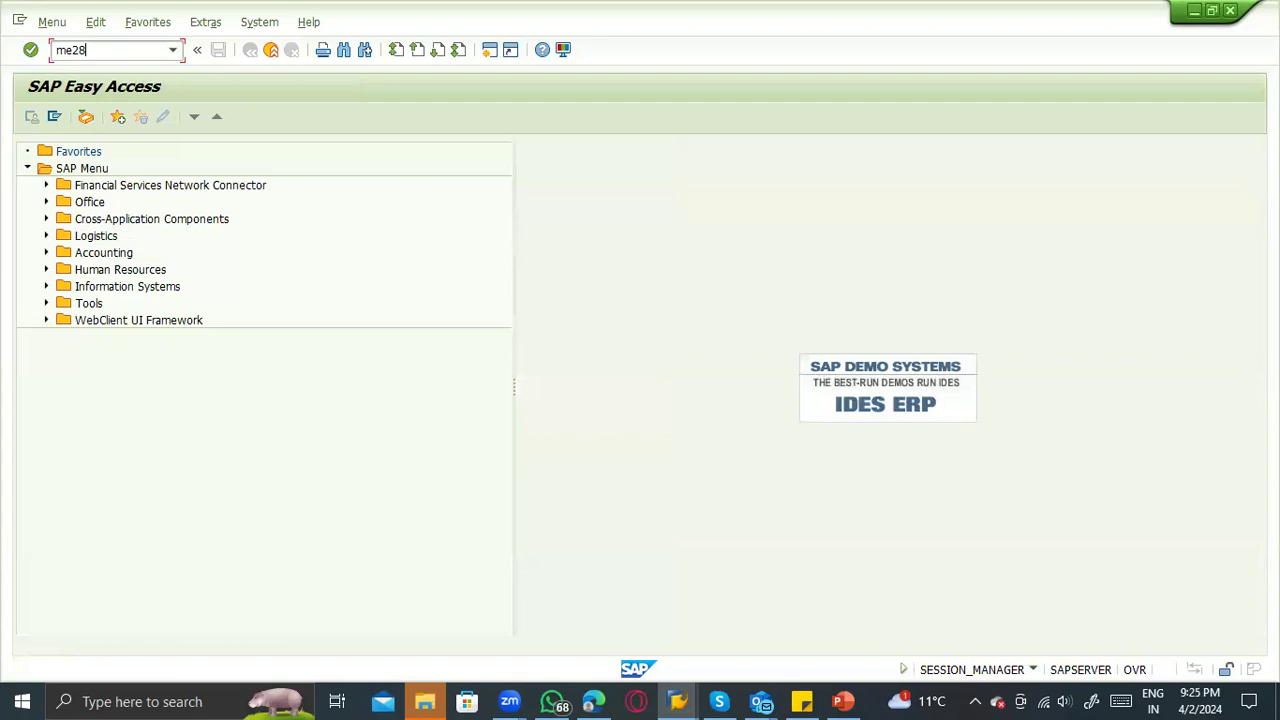
pyautogui.press('Return')
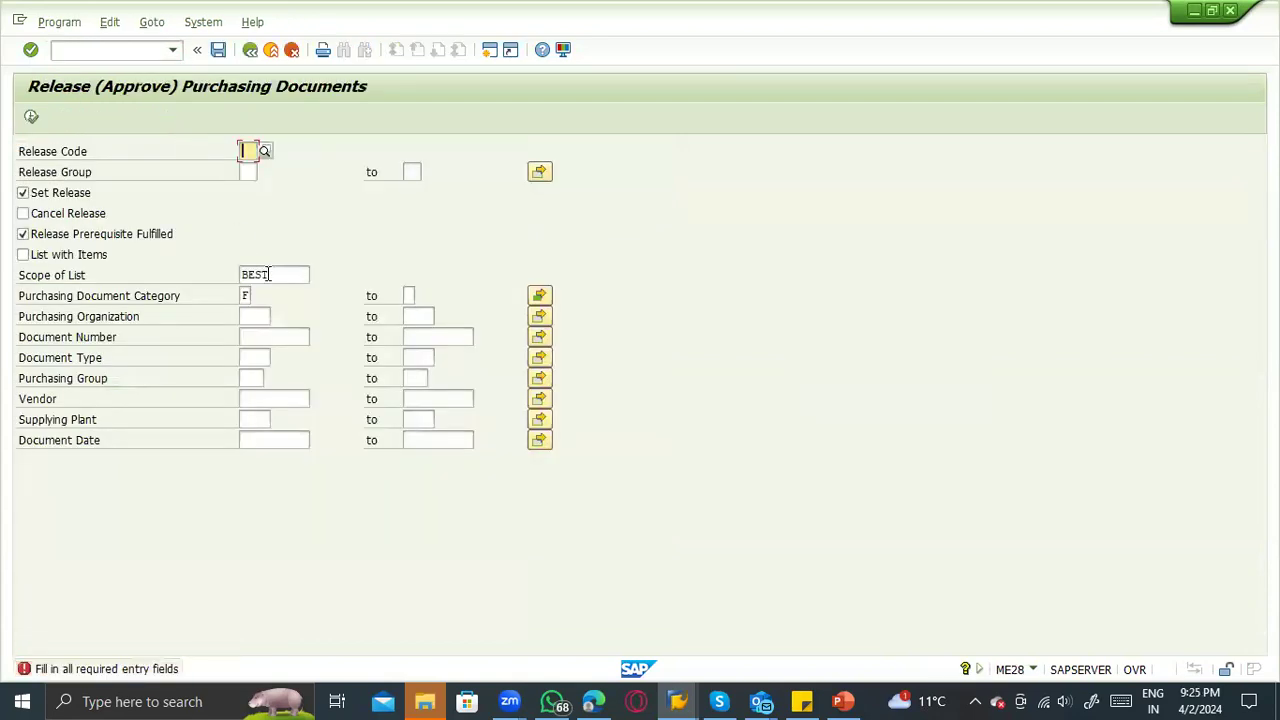
pyautogui.click(268, 338)
pyautogui.hotkey('ctrl', 'v')
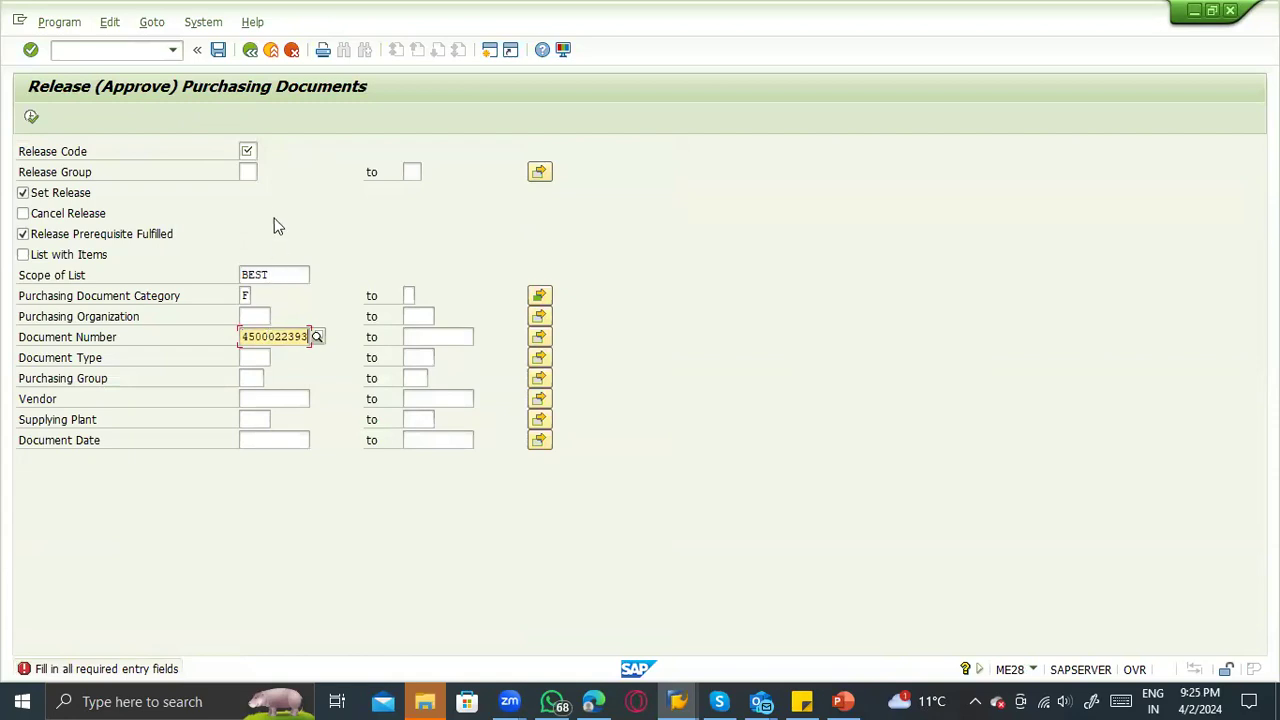
# Enter release code FR for the purchase order and execute the release selection.
pyautogui.click(247, 152)
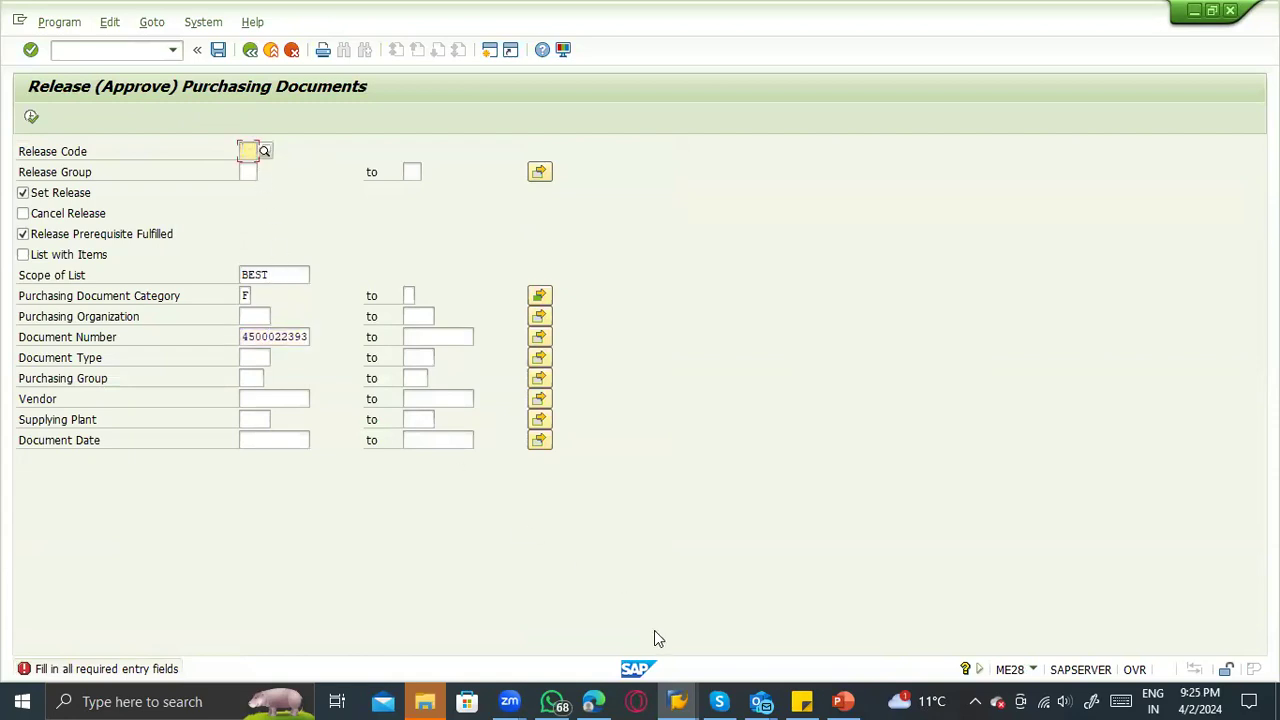
pyautogui.click(678, 701)
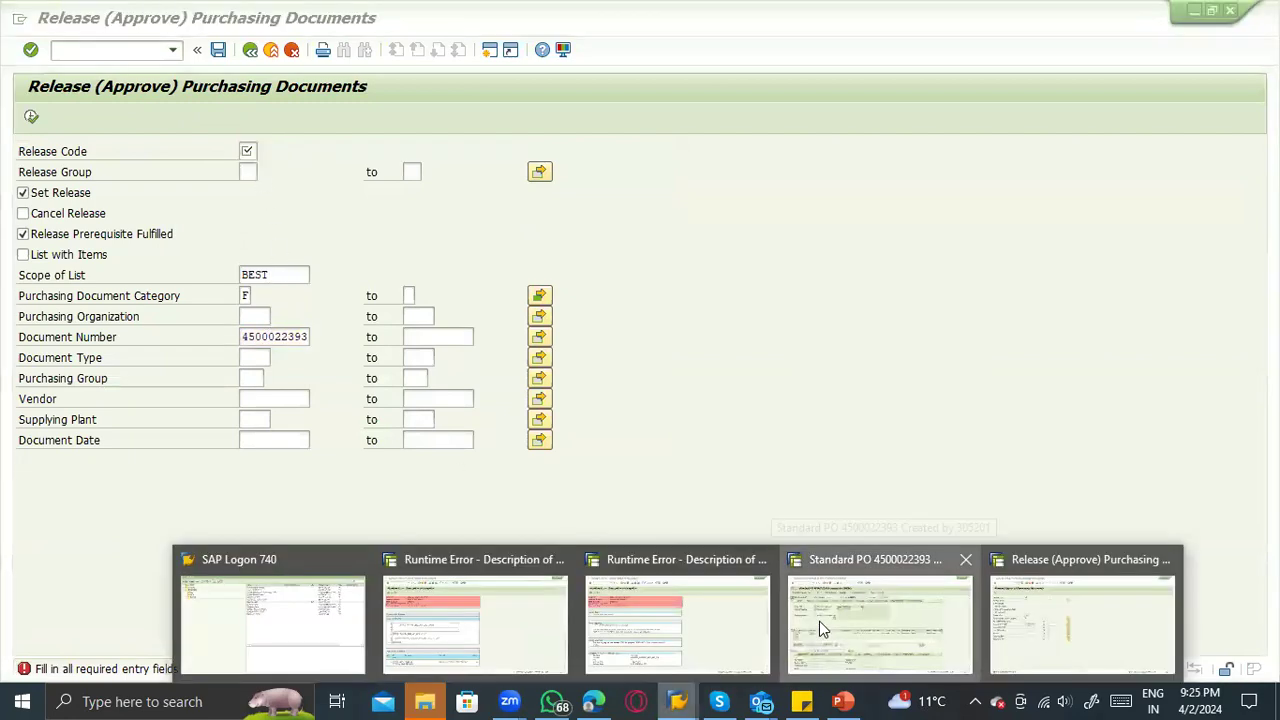
pyautogui.click(415, 303)
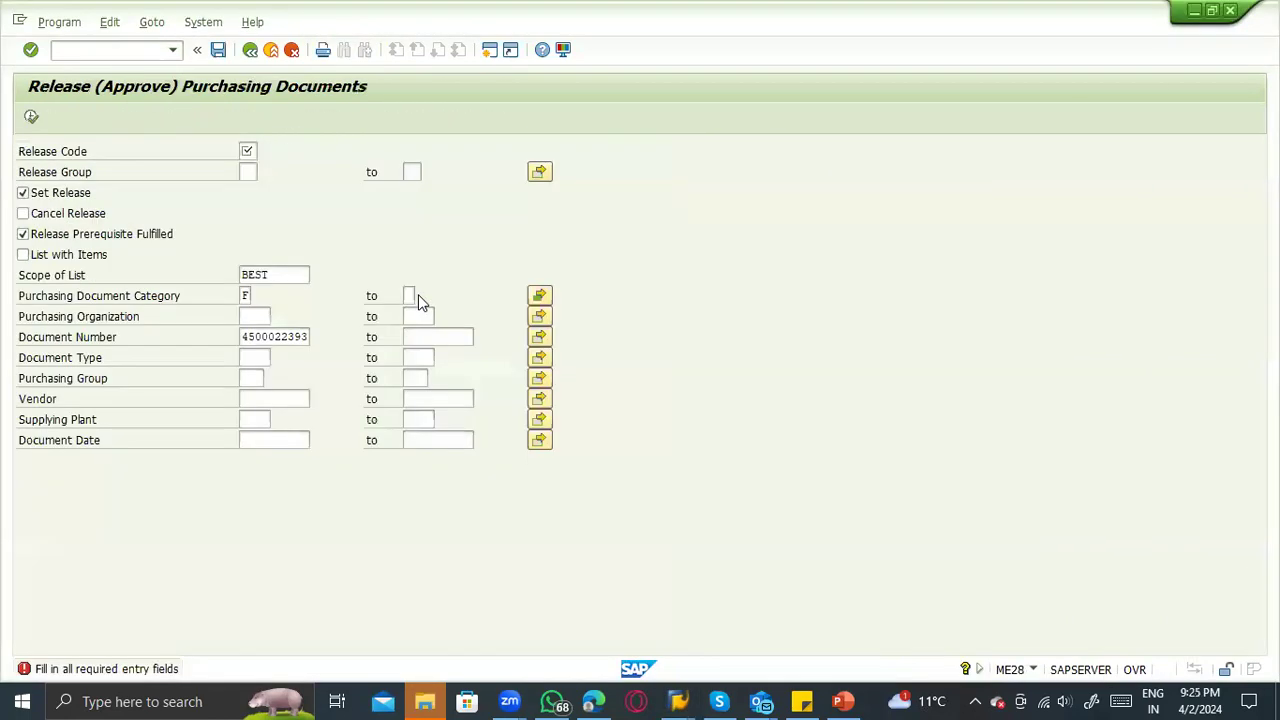
pyautogui.write('FR')
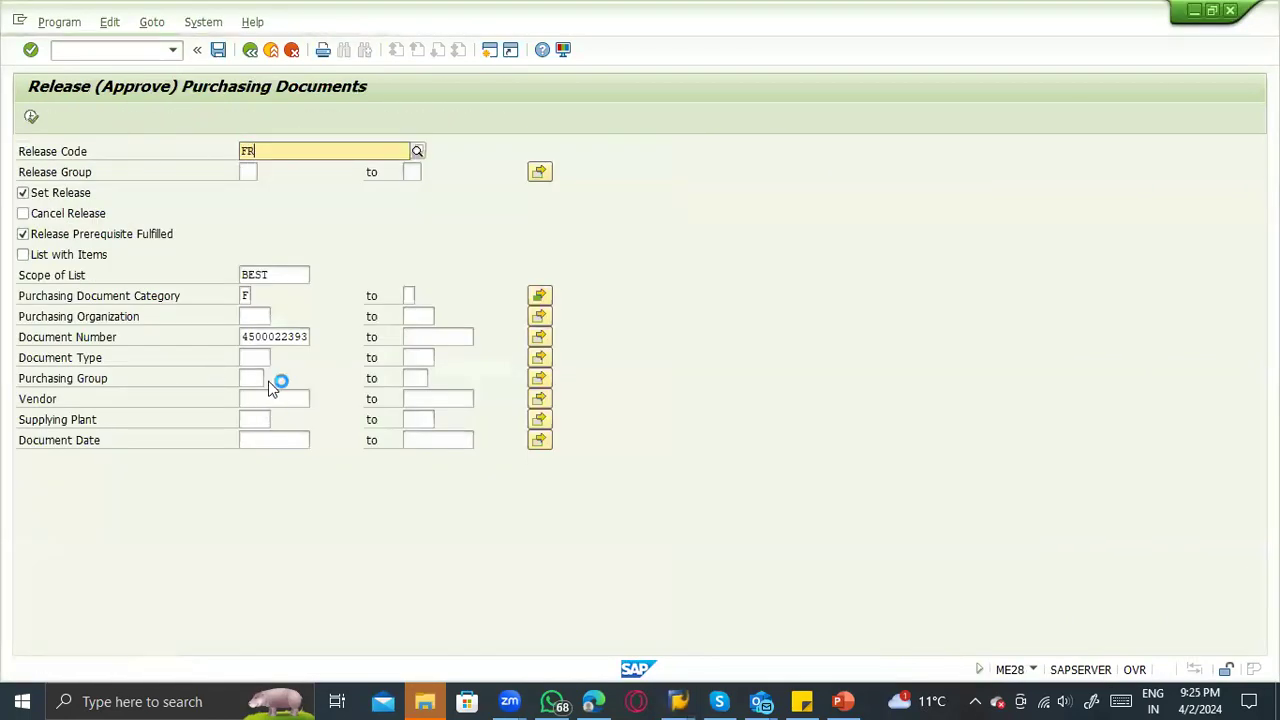
pyautogui.click(263, 337)
pyautogui.click(31, 116)
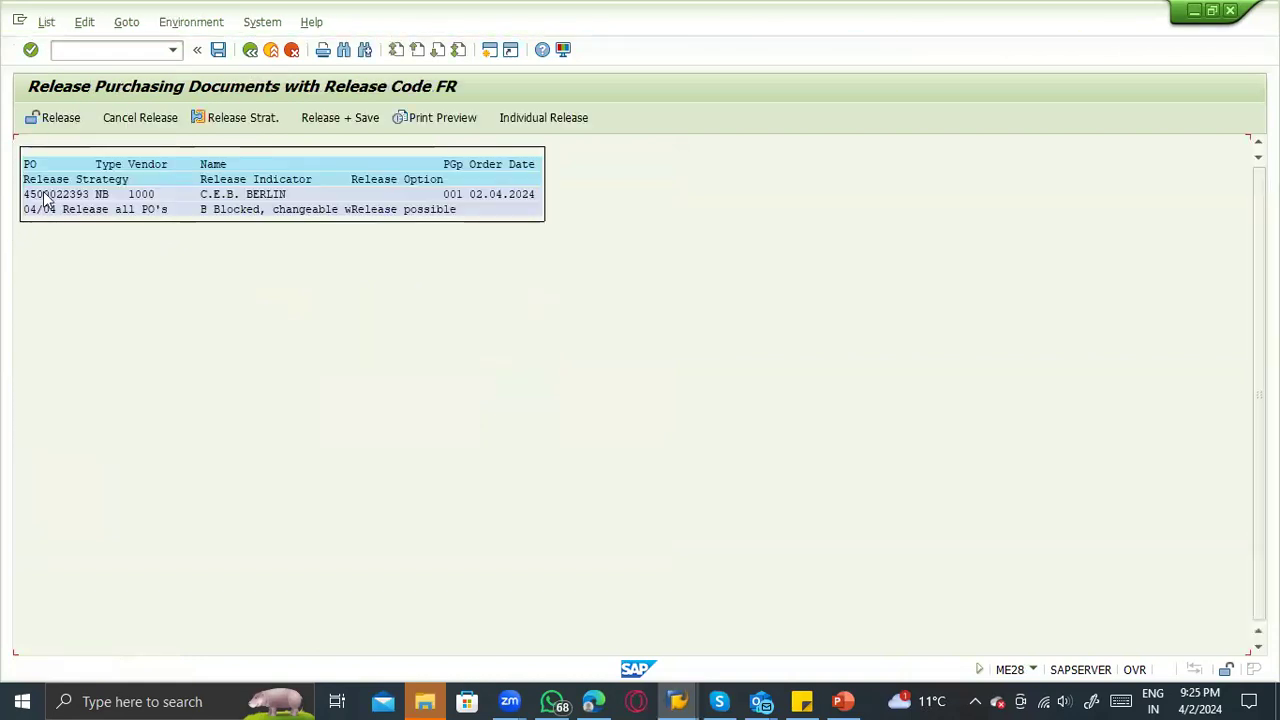
# Release the listed purchase order, save the release and exit the release list.
pyautogui.click(72, 120)
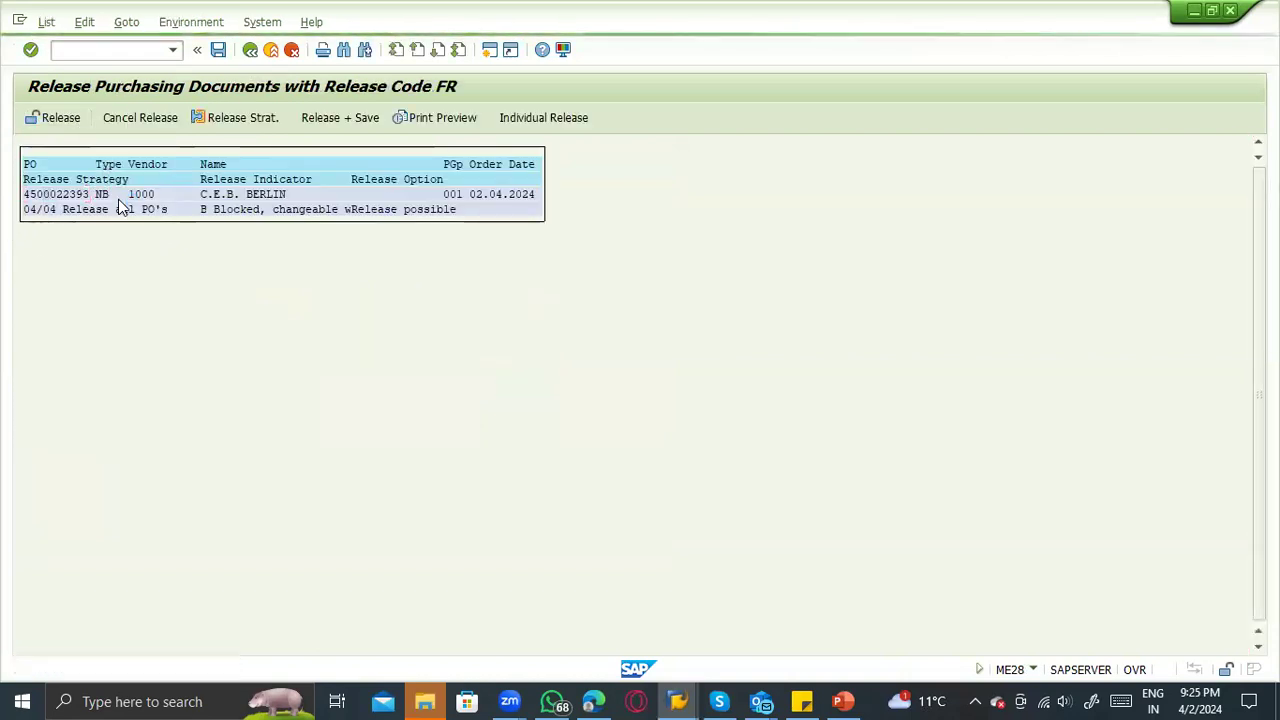
pyautogui.click(218, 50)
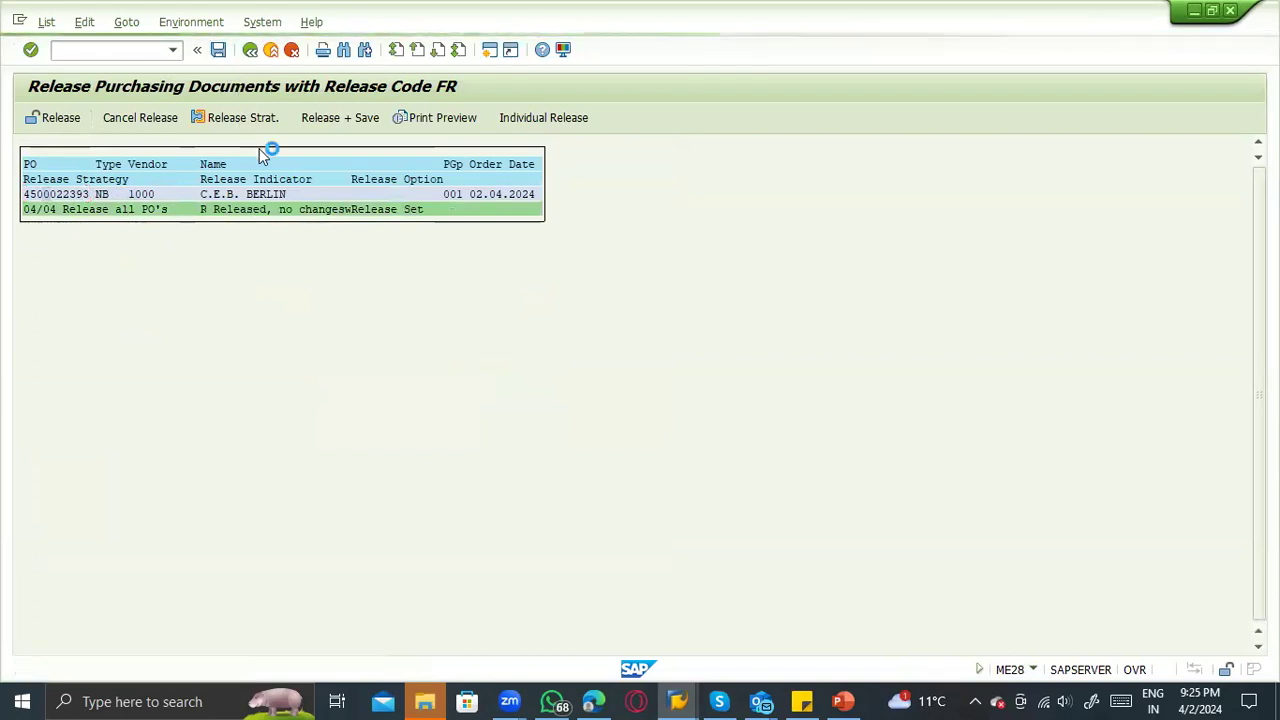
pyautogui.click(270, 49)
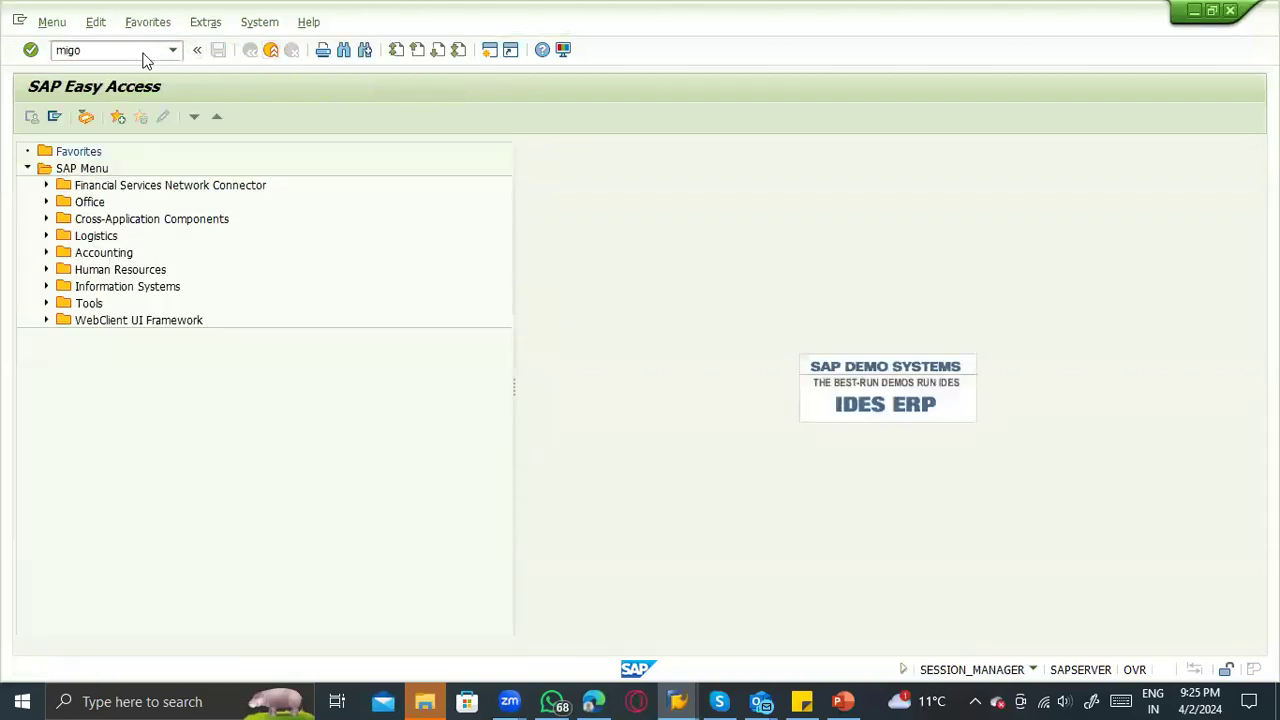
# Open transaction MIGO and load the released purchase order into a goods receipt with the copied number.
pyautogui.write('migo')
pyautogui.press('Return')
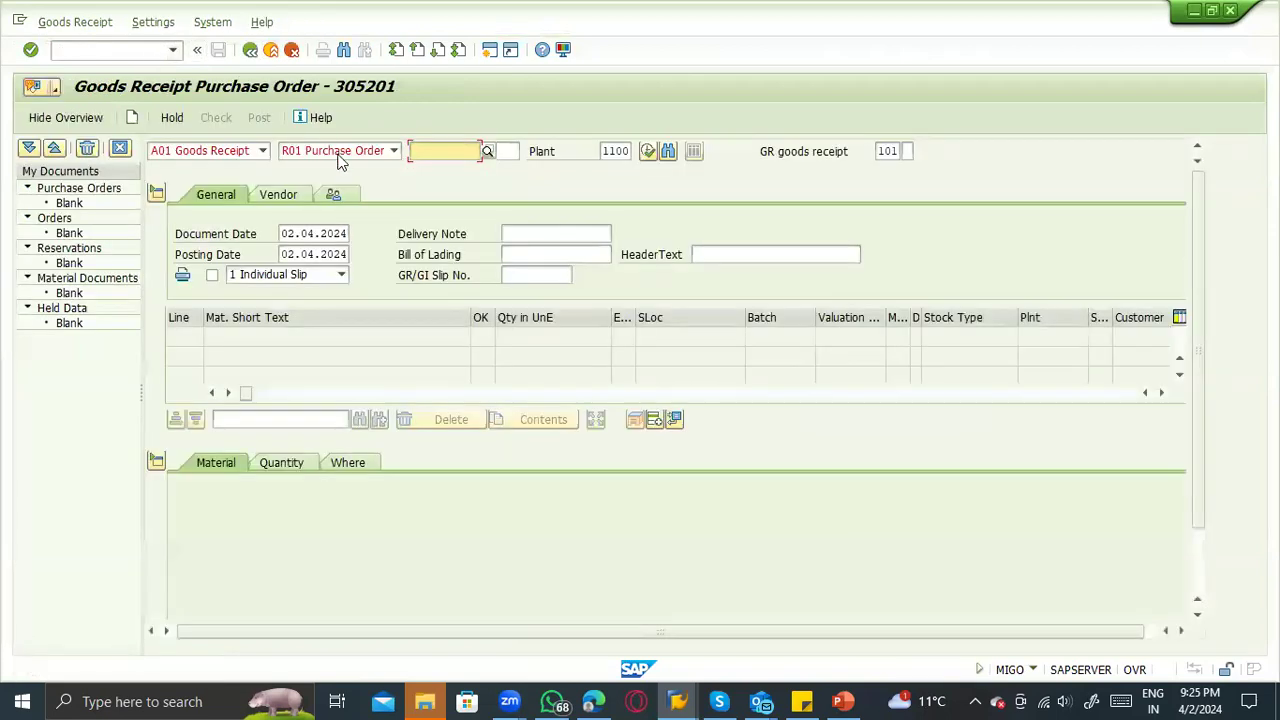
pyautogui.hotkey('ctrl', 'v')
pyautogui.press('Return')
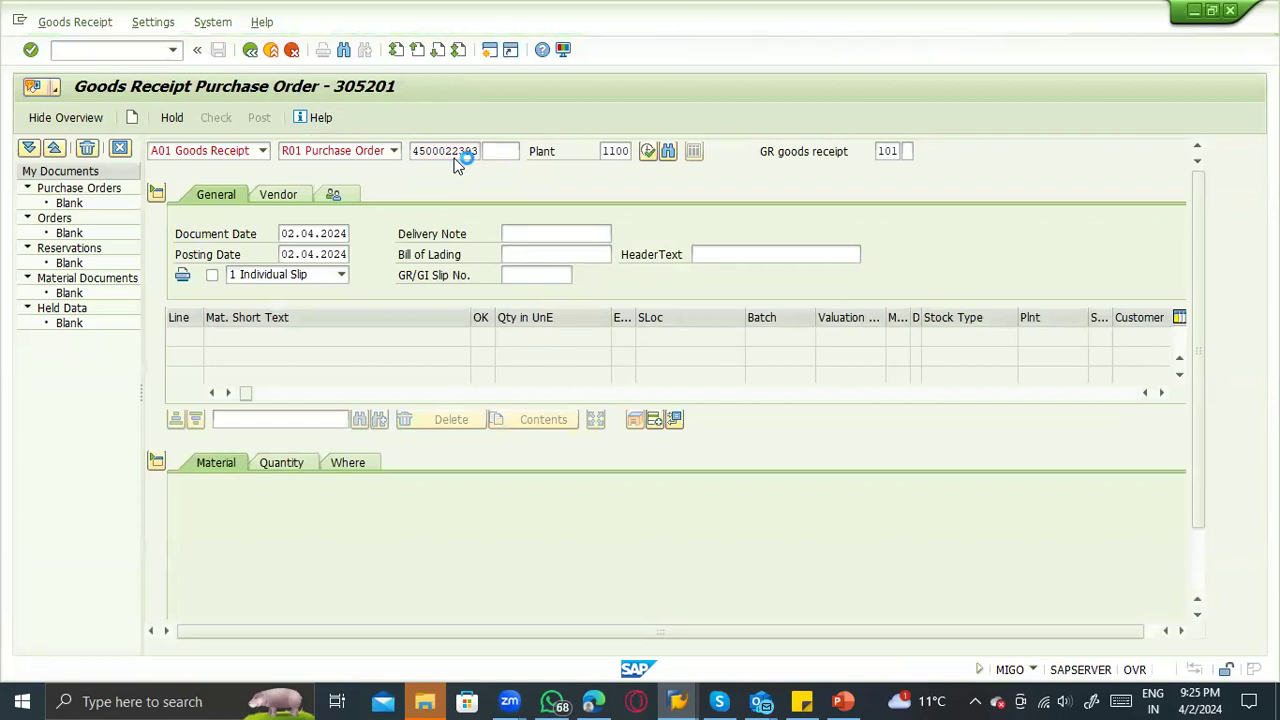
# Review the goods receipt item's quantity, material and storage details.
pyautogui.scroll(-1, 405, 447)
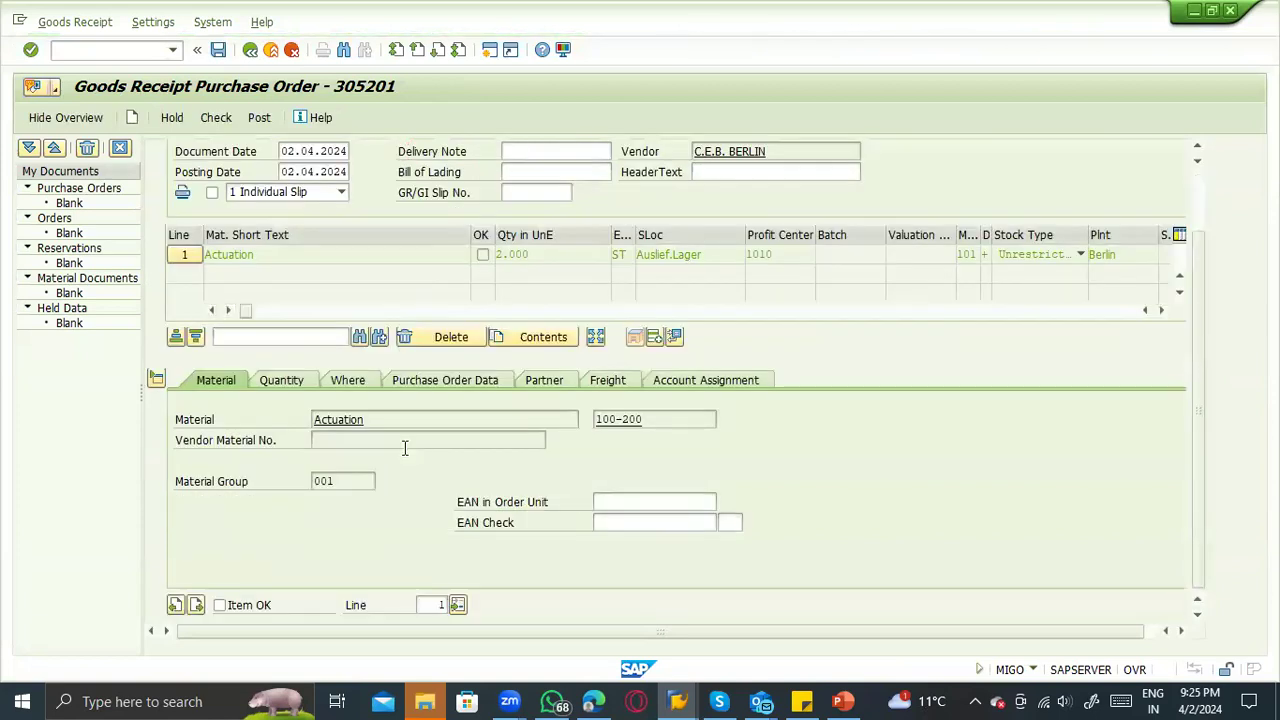
pyautogui.click(282, 381)
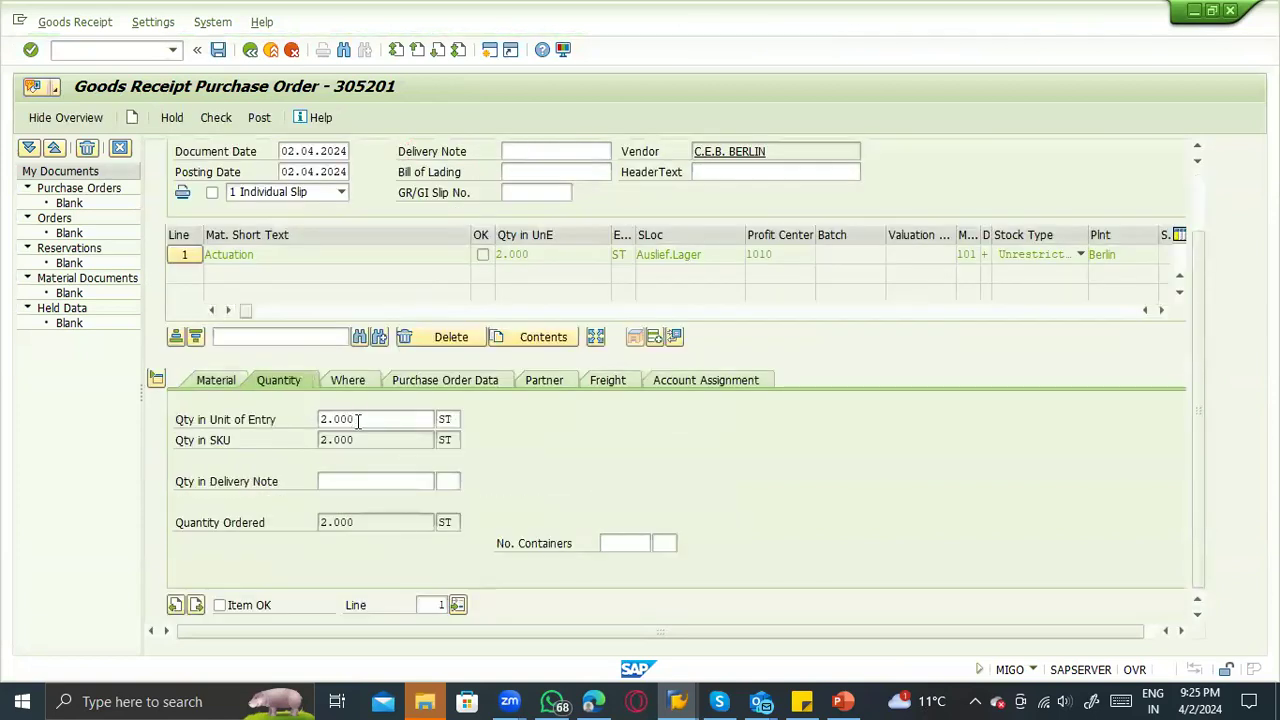
pyautogui.moveTo(352, 420); pyautogui.dragTo(255, 422)
pyautogui.click(225, 379)
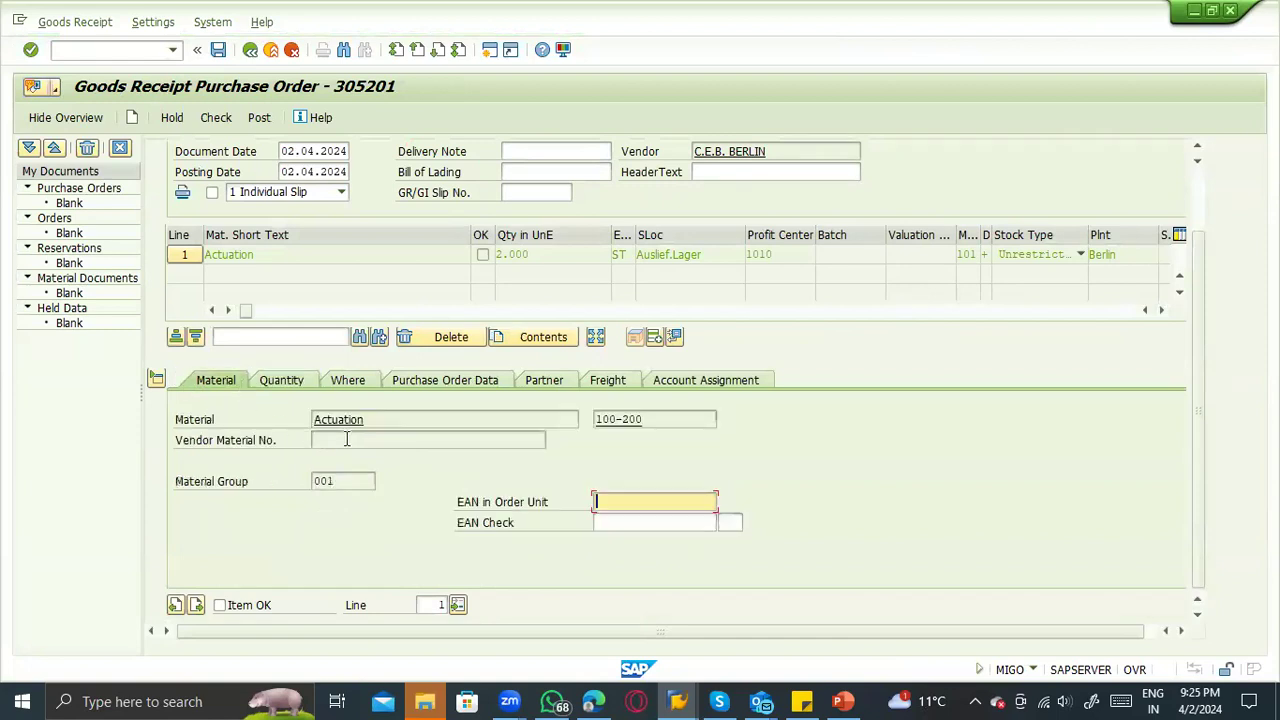
pyautogui.moveTo(404, 423); pyautogui.dragTo(322, 421)
pyautogui.click(366, 384)
pyautogui.moveTo(377, 460); pyautogui.dragTo(320, 481)
# Review the item's purchase order data, delivery completed indicator, partner, freight and account assignment details.
pyautogui.click(445, 381)
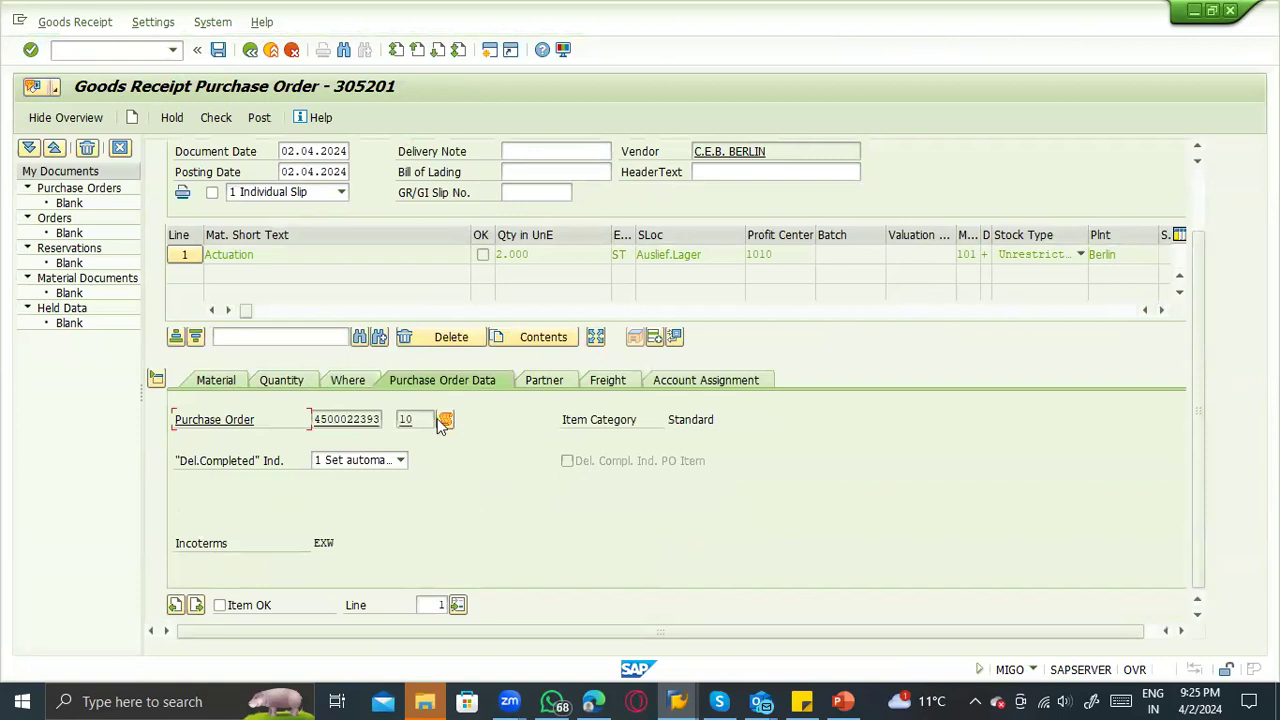
pyautogui.moveTo(382, 419); pyautogui.dragTo(294, 423)
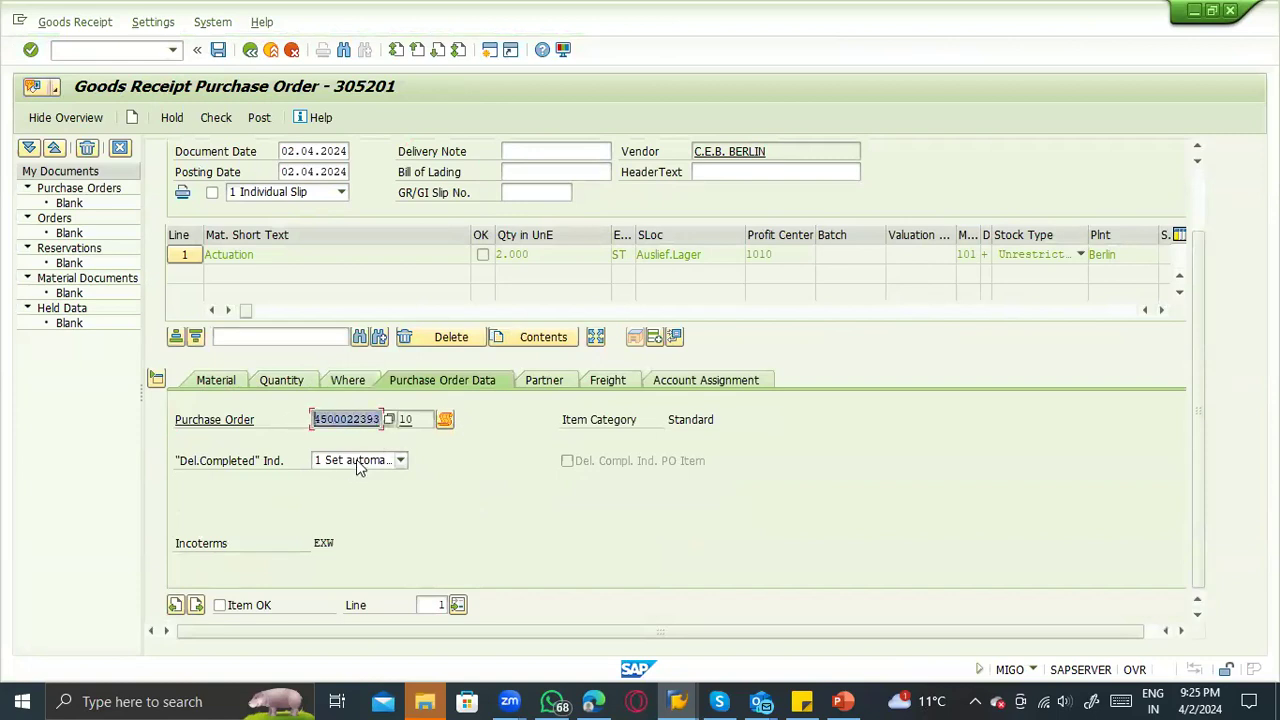
pyautogui.click(360, 460)
pyautogui.click(476, 477)
pyautogui.click(540, 384)
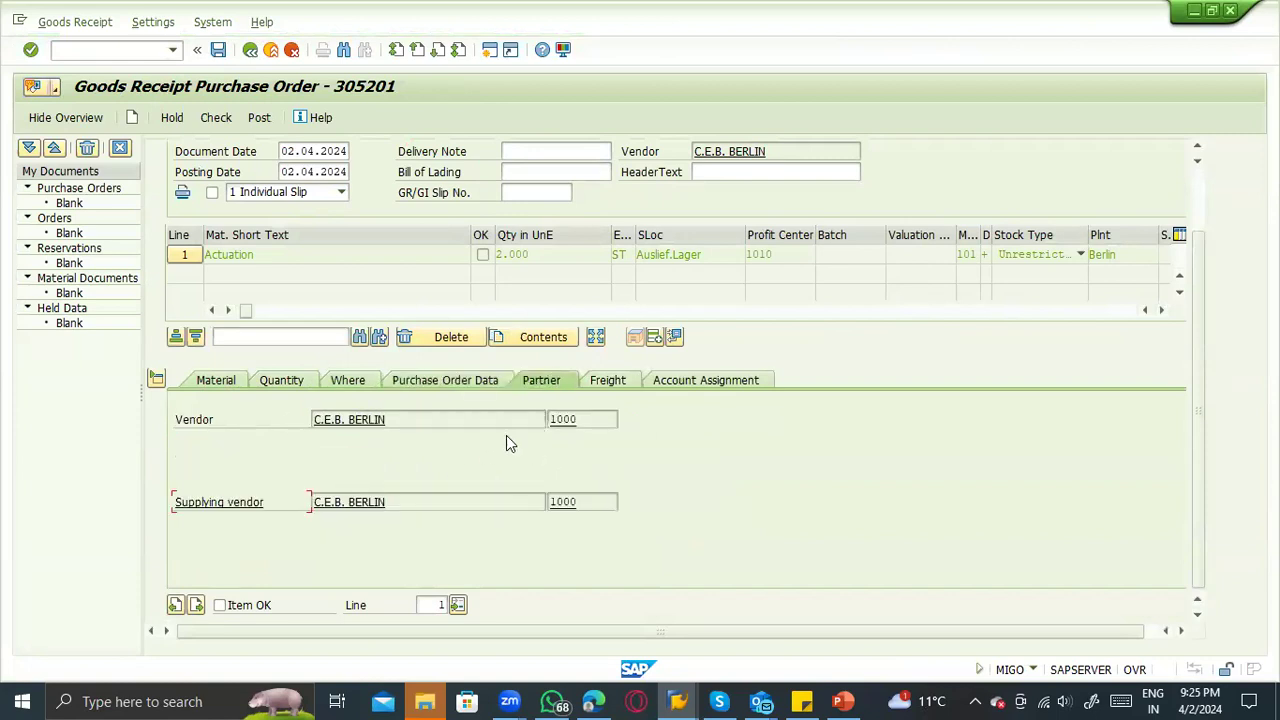
pyautogui.click(606, 384)
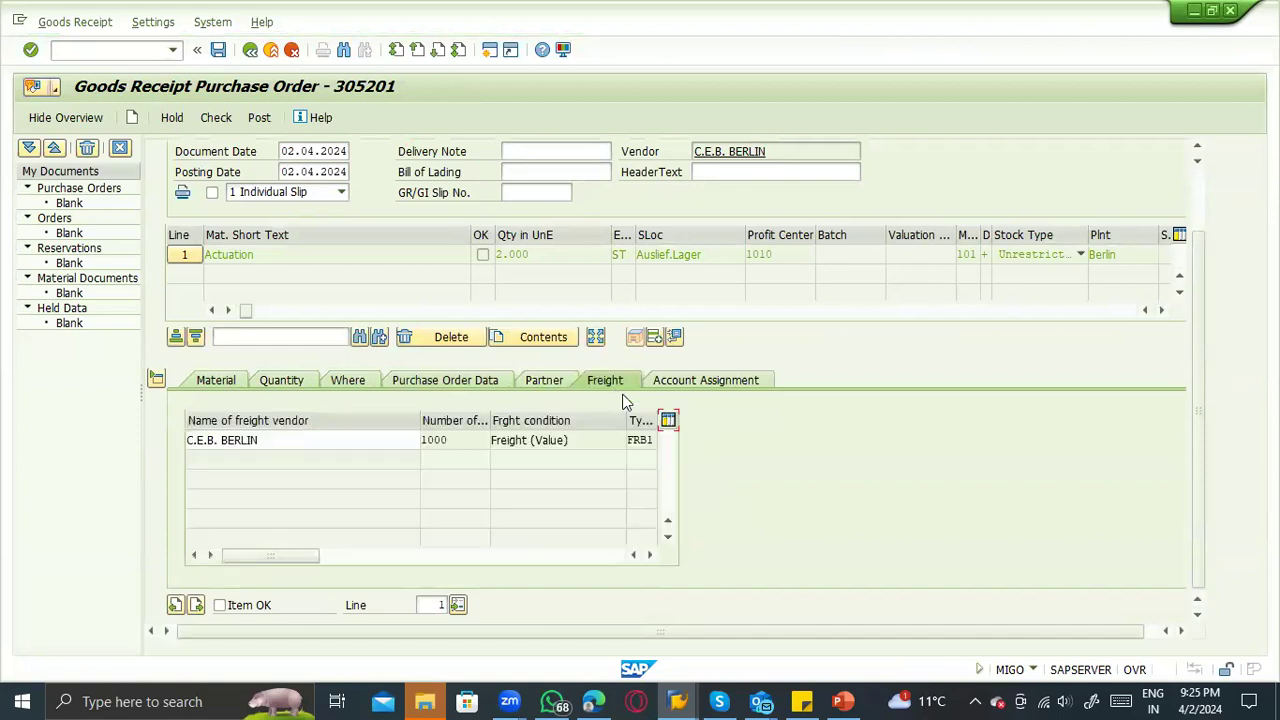
pyautogui.click(742, 396)
pyautogui.click(501, 384)
pyautogui.click(344, 382)
# Set the item's quantity in unit of entry to 100 and mark the item as OK.
pyautogui.click(280, 382)
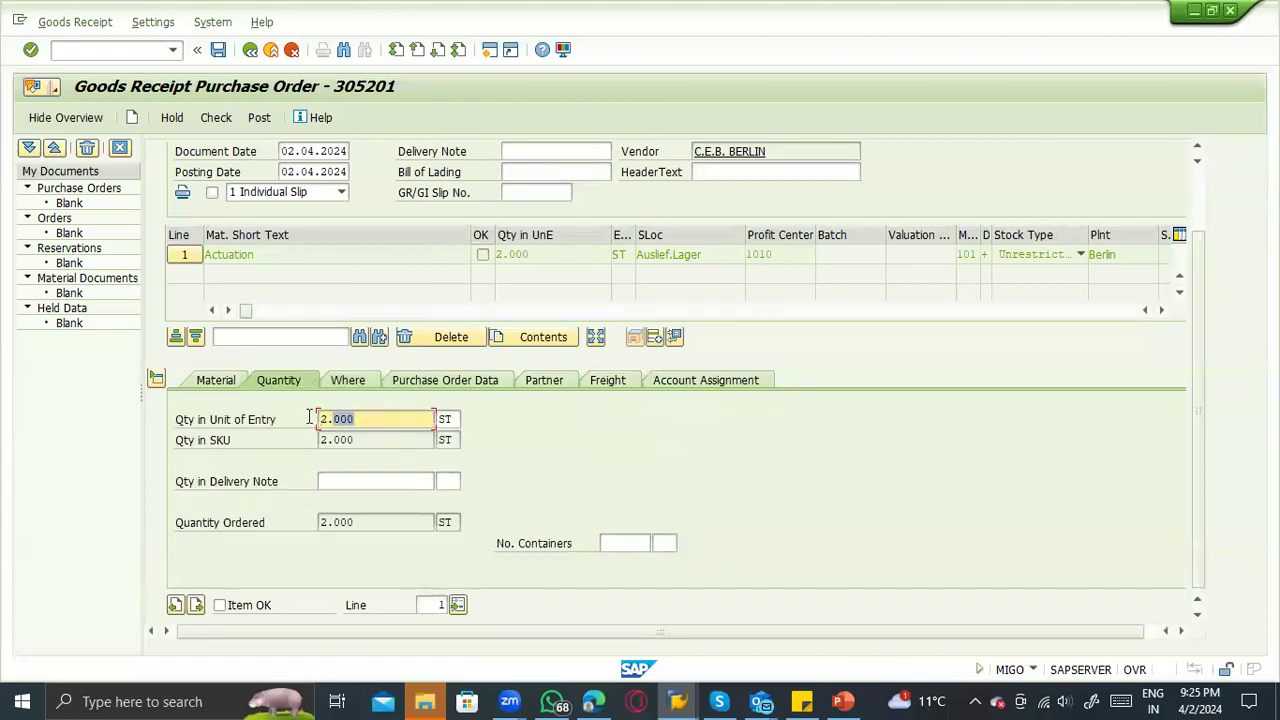
pyautogui.write('100')
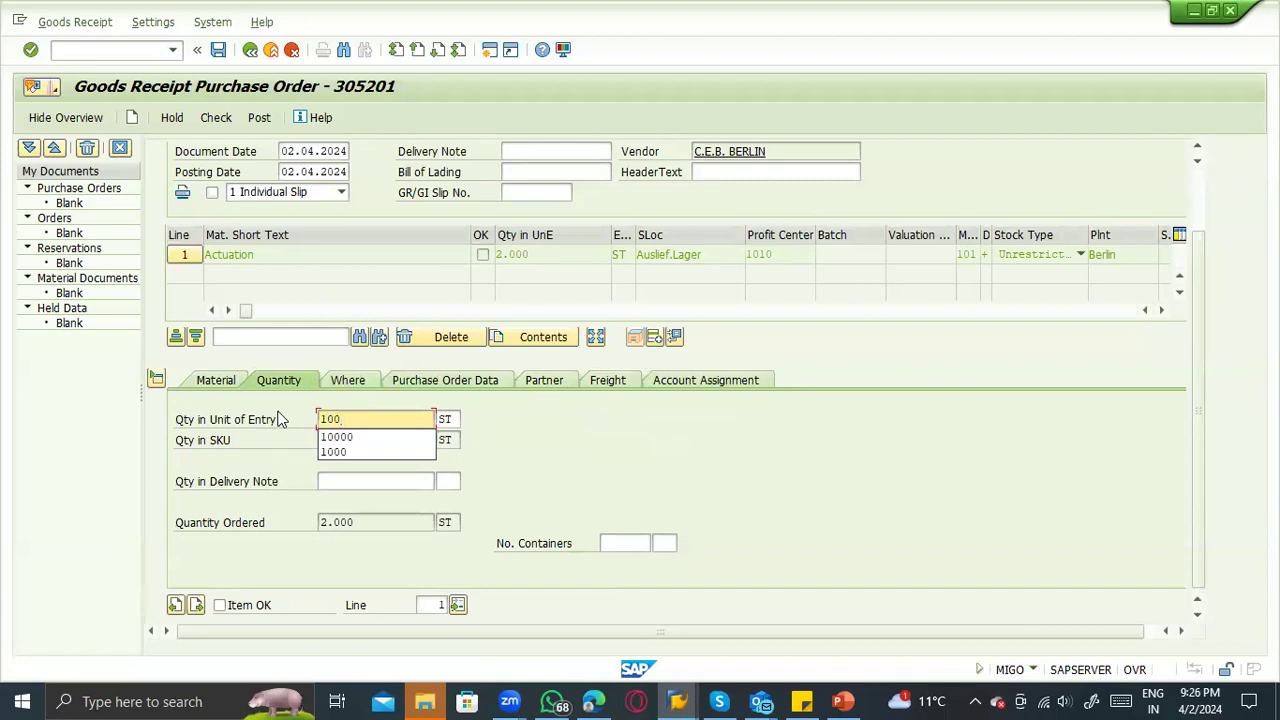
pyautogui.press('Return')
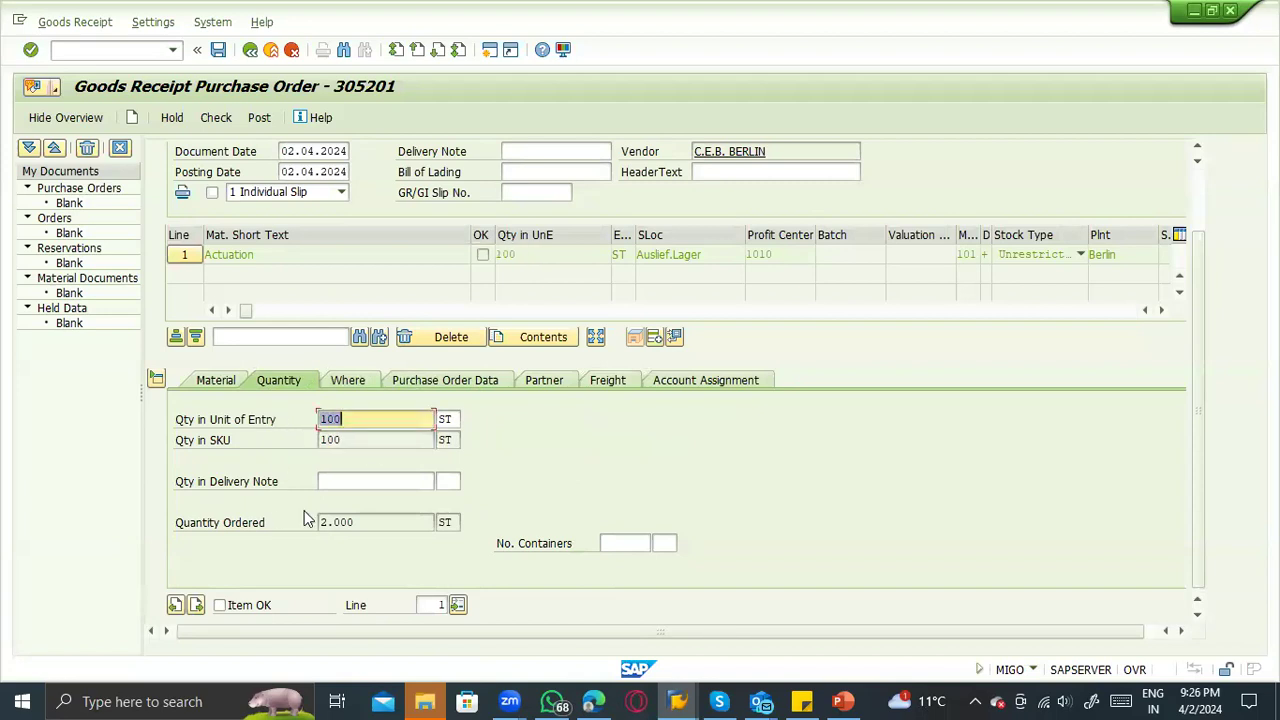
pyautogui.click(361, 438)
pyautogui.click(359, 424)
pyautogui.click(363, 442)
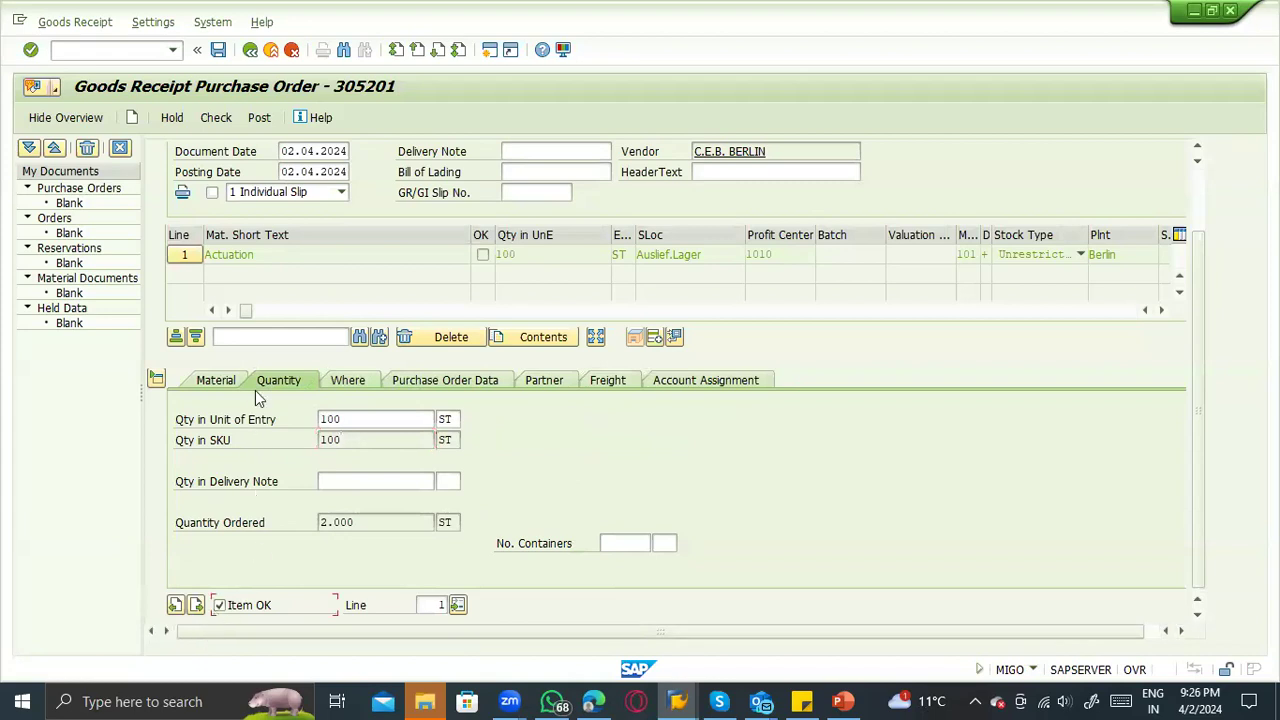
# Review the document date and posting date in the goods receipt header.
pyautogui.scroll(2, 255, 390)
pyautogui.click(288, 234)
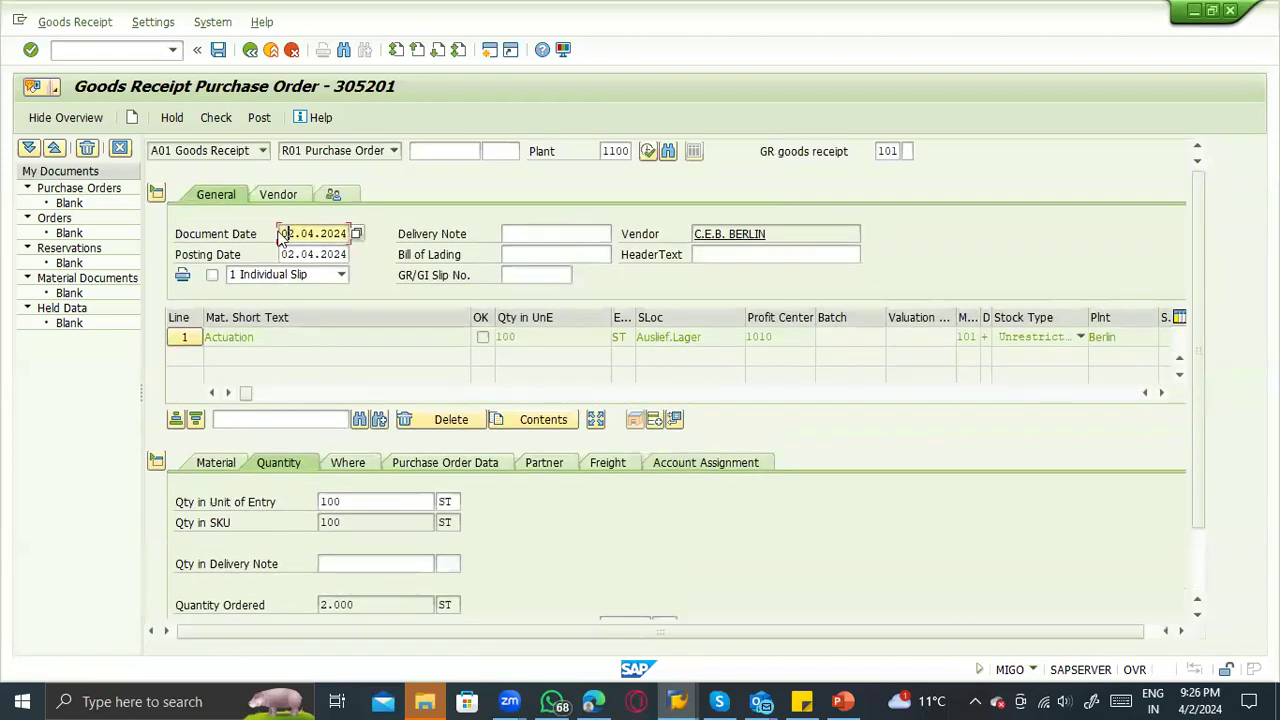
pyautogui.moveTo(281, 234); pyautogui.dragTo(348, 258)
pyautogui.click(294, 257)
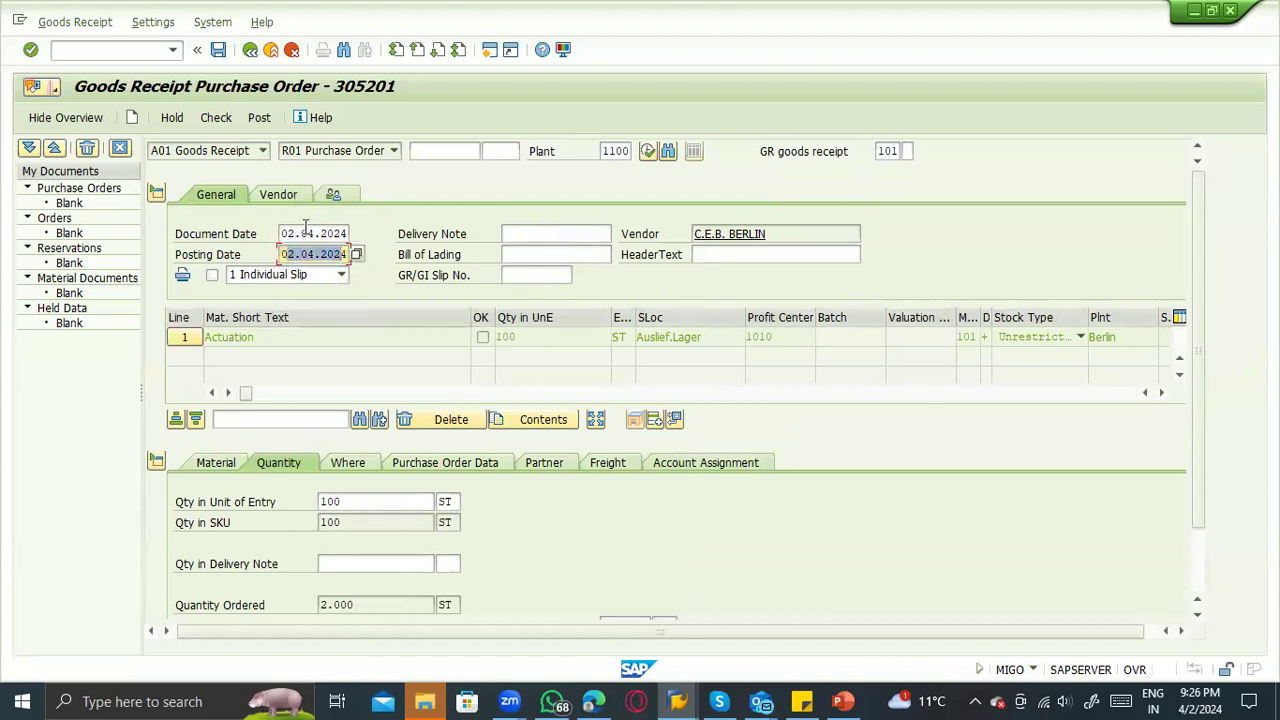
pyautogui.click(312, 234)
# Look over the header's delivery note, bill of lading and header text fields, and run the goods receipt check.
pyautogui.click(519, 234)
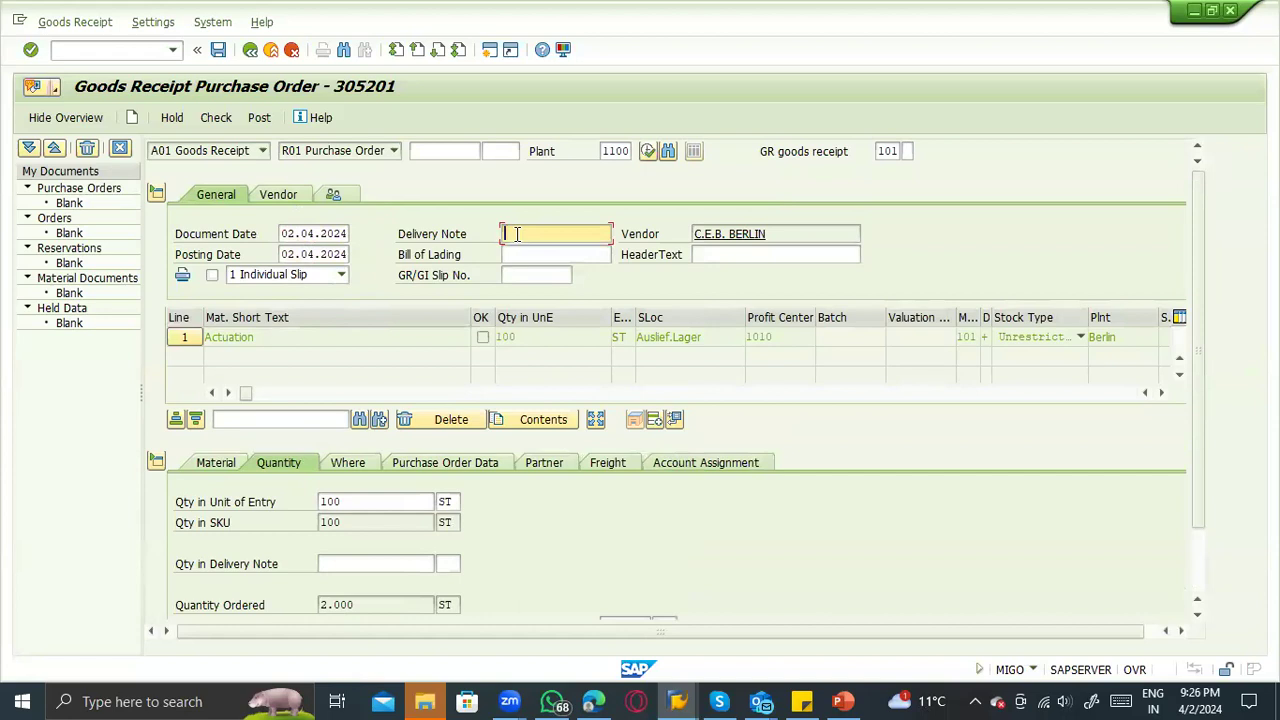
pyautogui.click(524, 279)
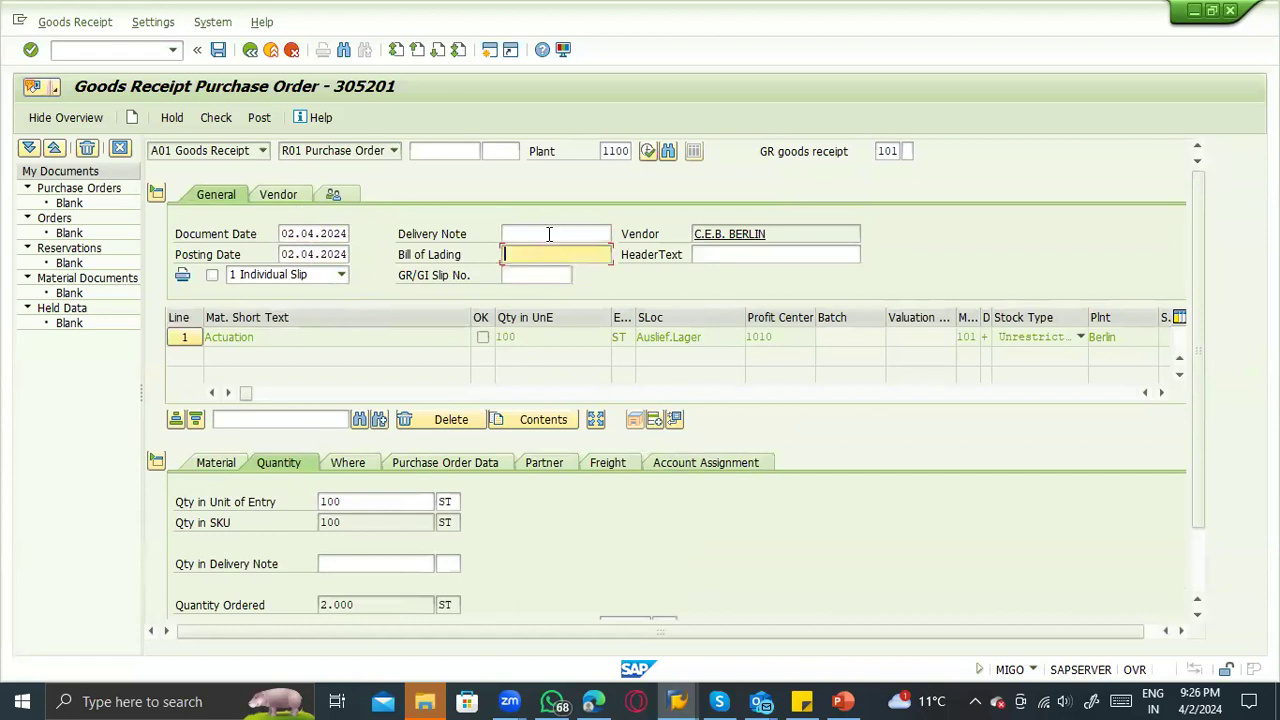
pyautogui.click(712, 258)
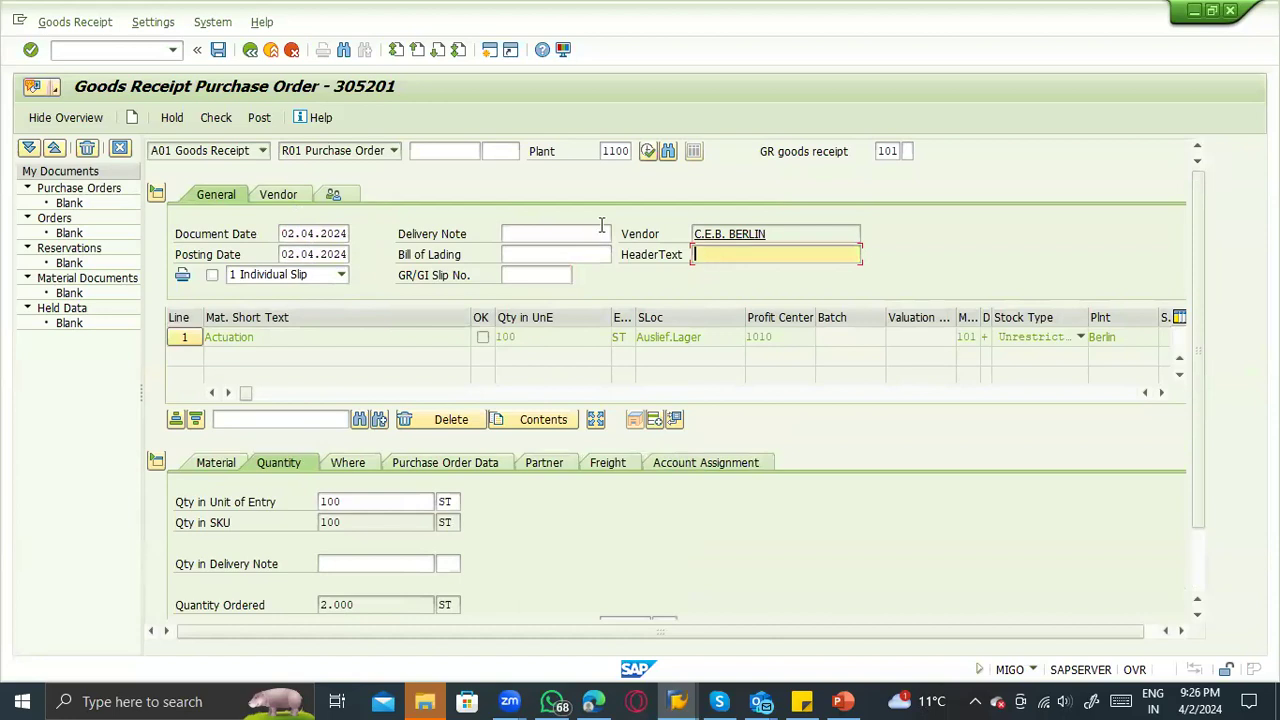
pyautogui.click(556, 255)
pyautogui.click(214, 112)
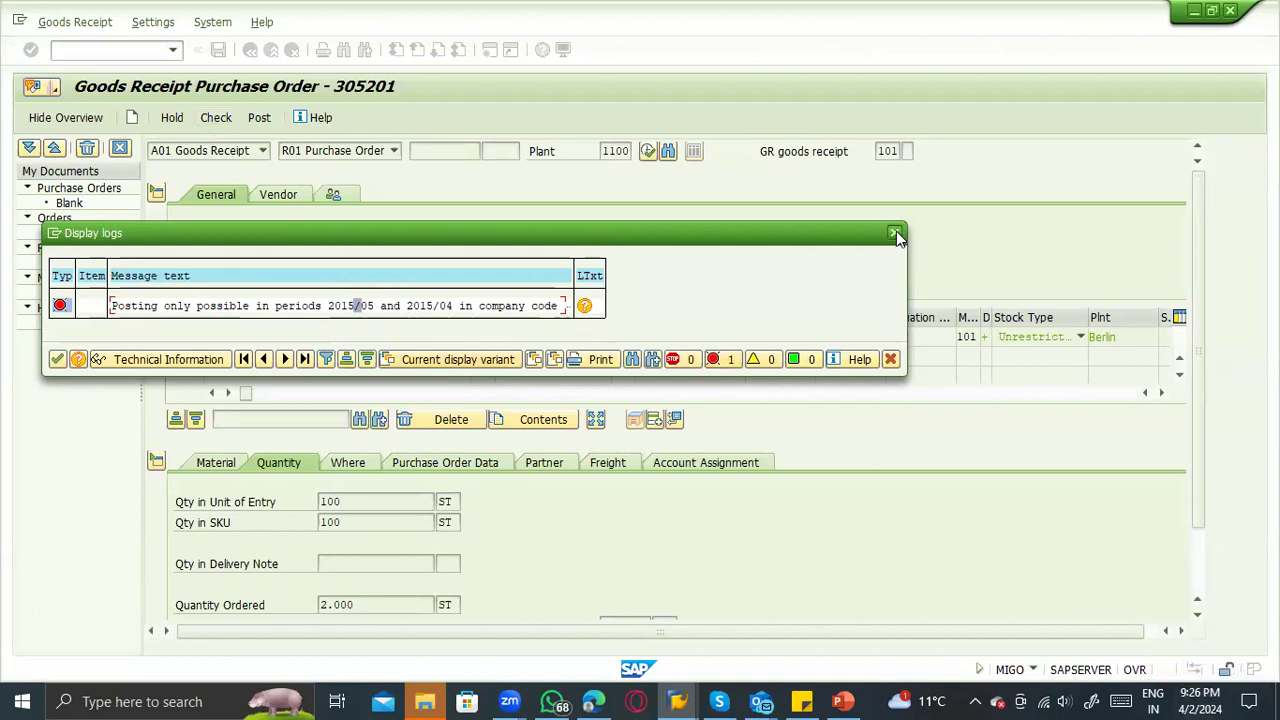
# Read the posting period message for the goods receipt in the check log and close the log.
pyautogui.click(444, 307)
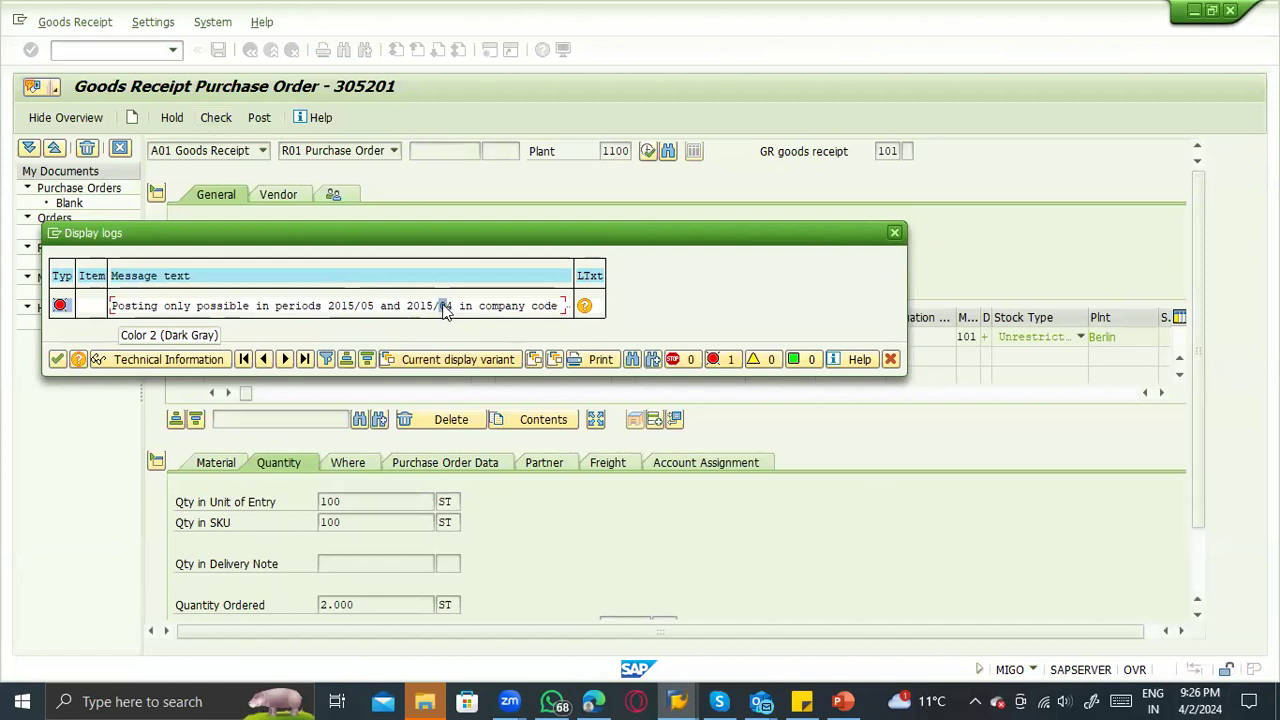
pyautogui.click(368, 307)
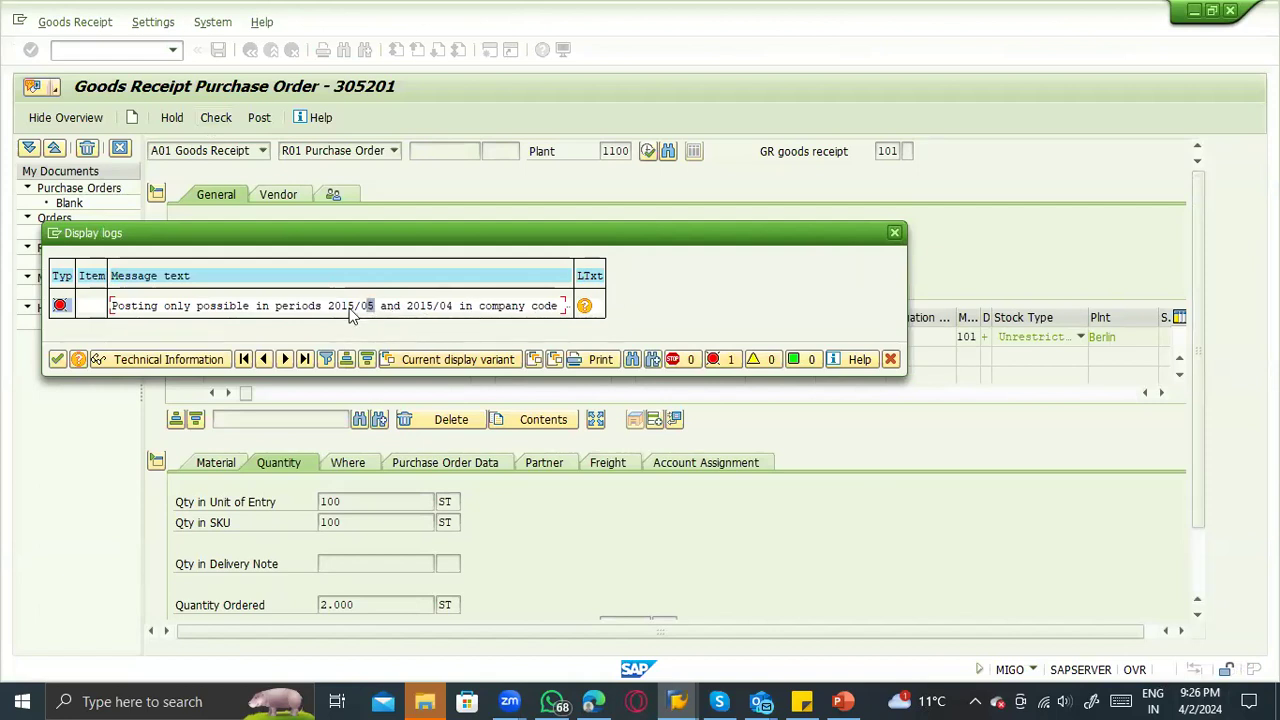
pyautogui.click(896, 238)
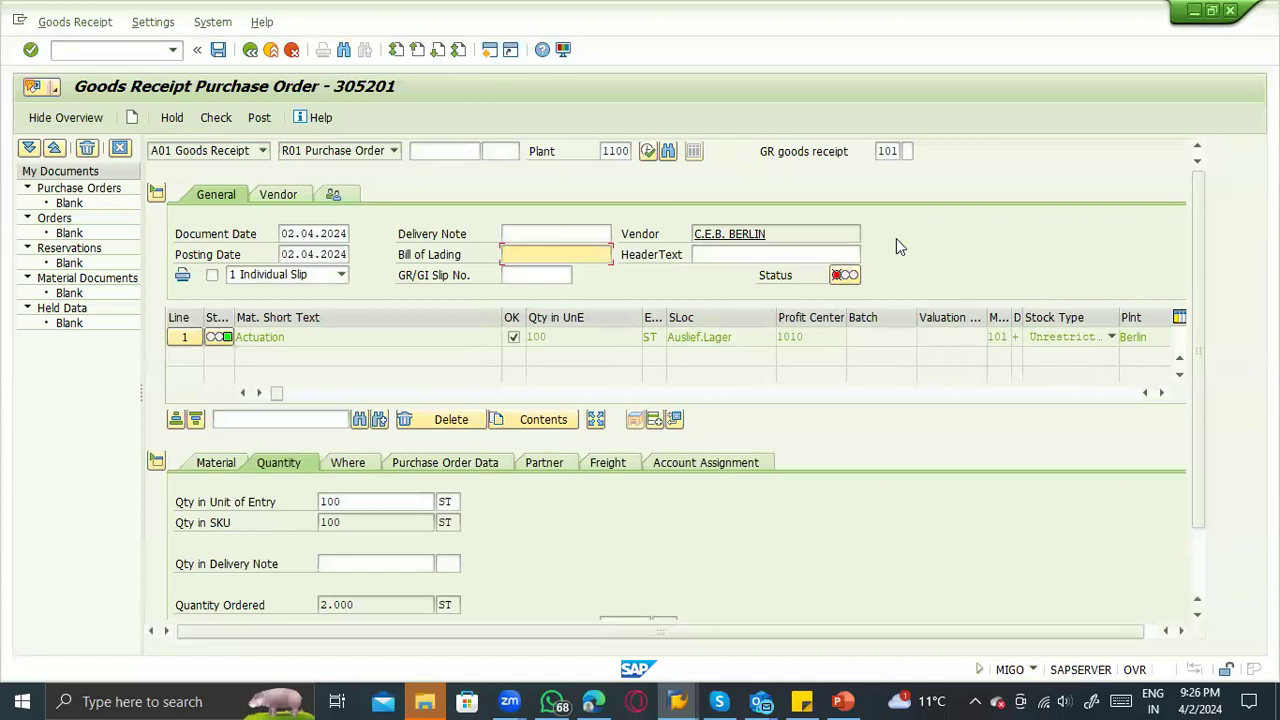
# Start a new session, run transaction SE16 and open table MARV's selection screen.
pyautogui.click(490, 51)
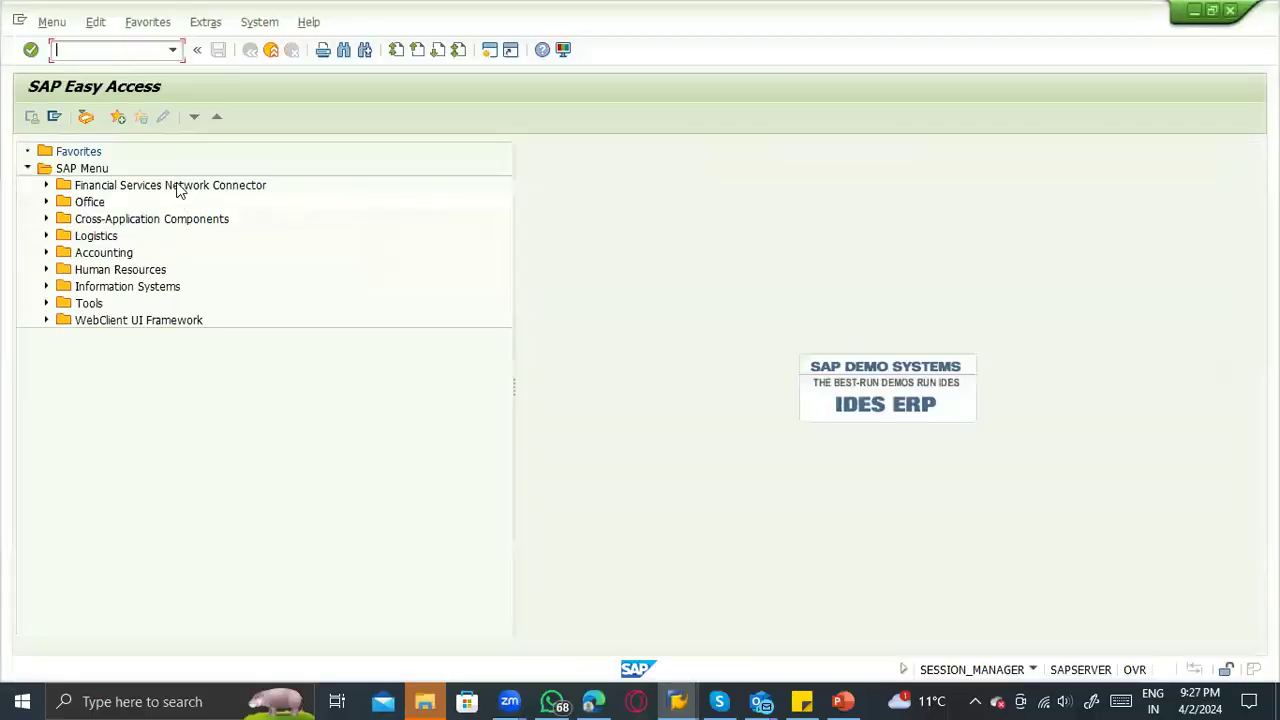
pyautogui.write('sd')
pyautogui.press('BackSpace')
pyautogui.write('e16')
pyautogui.press('Return')
pyautogui.write('marv')
pyautogui.press('Return')
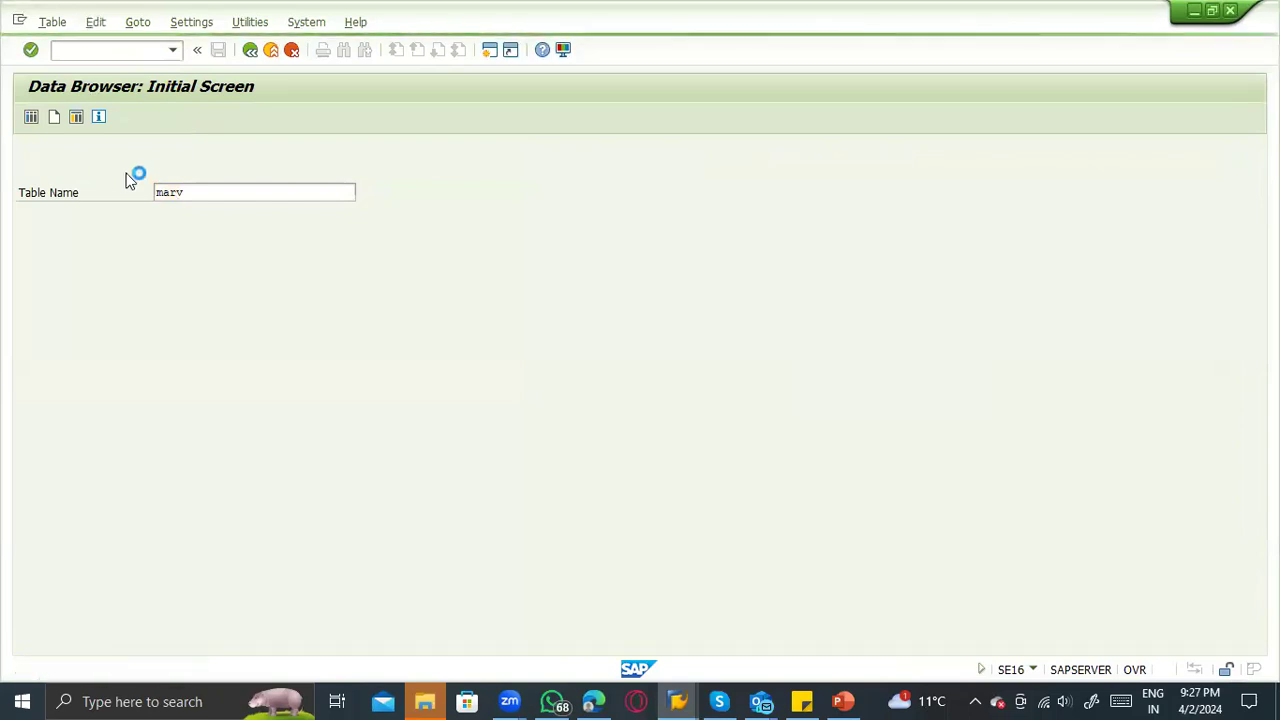
# Select the MARV entry for company code 1000 and display its record in detail.
pyautogui.write('1000')
pyautogui.press('Return')
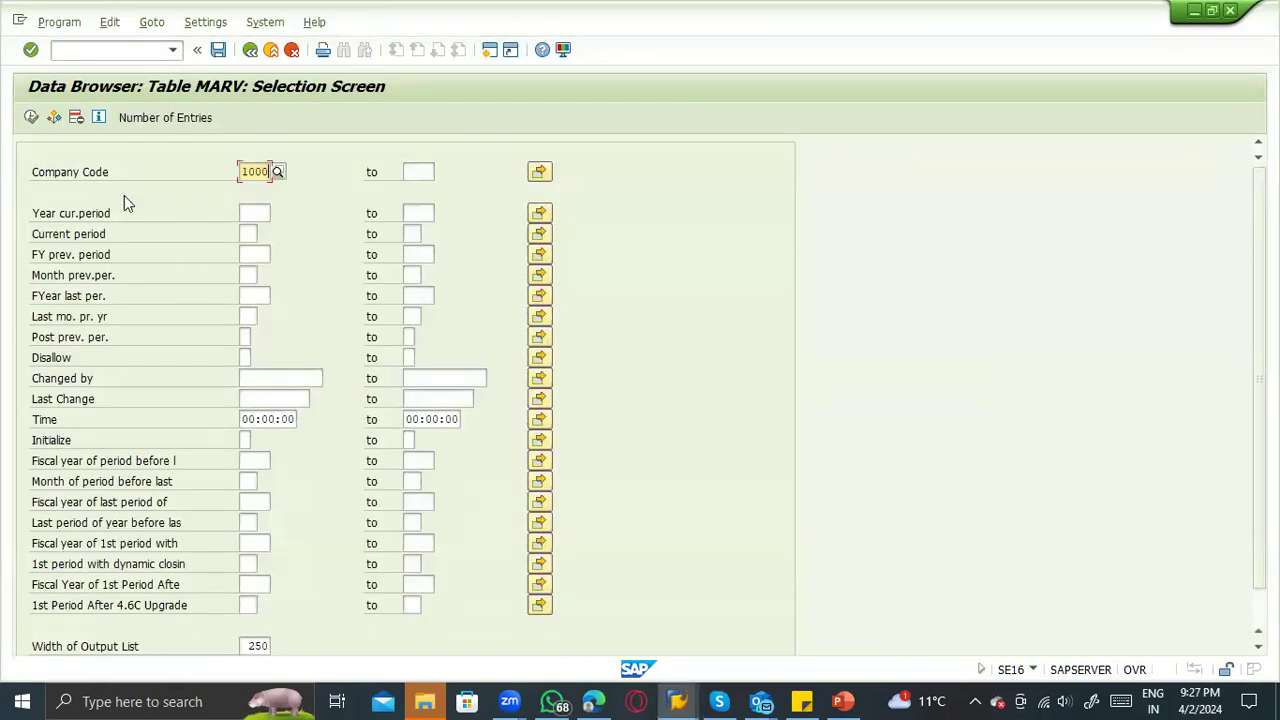
pyautogui.click(31, 117)
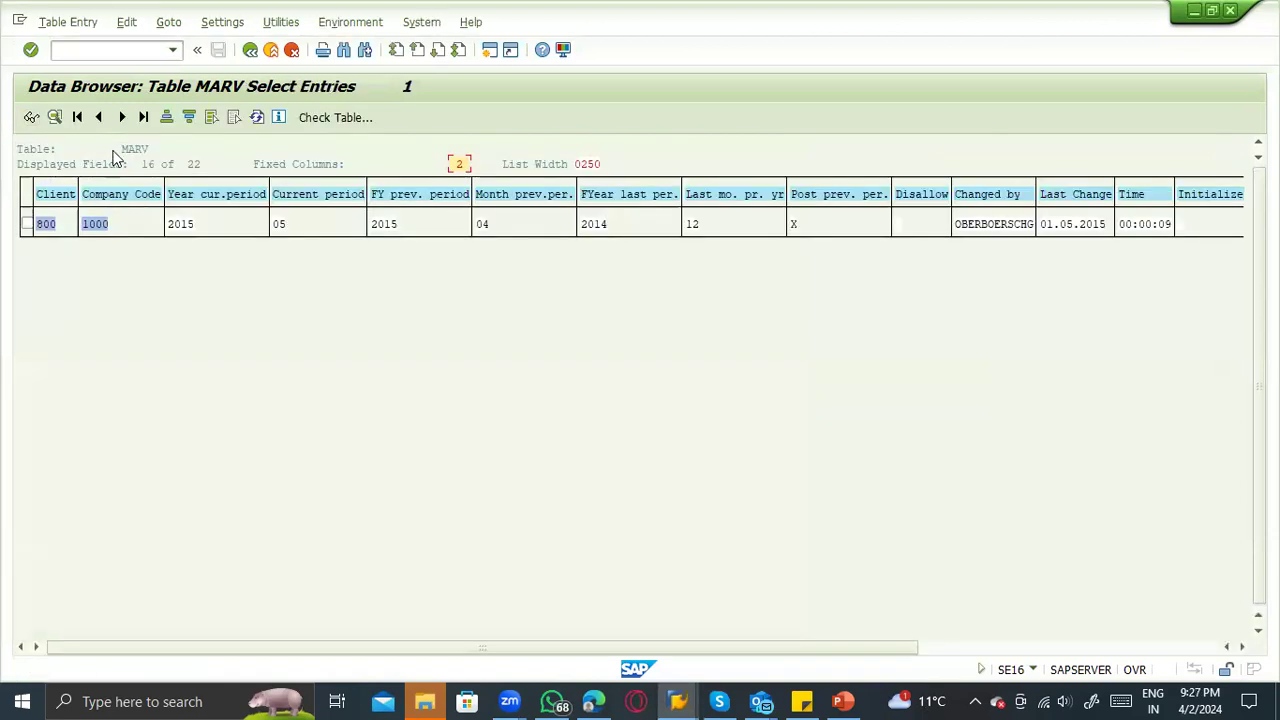
pyautogui.click(27, 224)
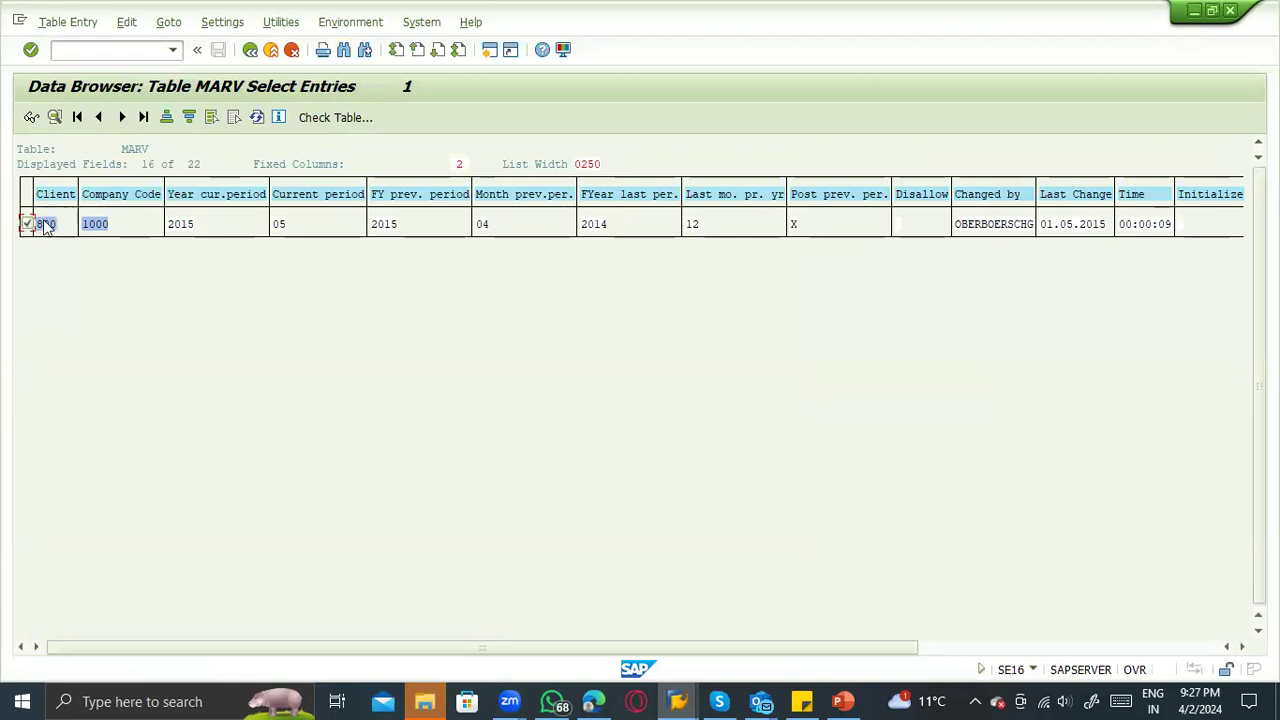
pyautogui.click(31, 117)
# Switch on debugging with /h for the displayed MARV record and step through to the SET_STATUS_VAL form.
pyautogui.write('/h')
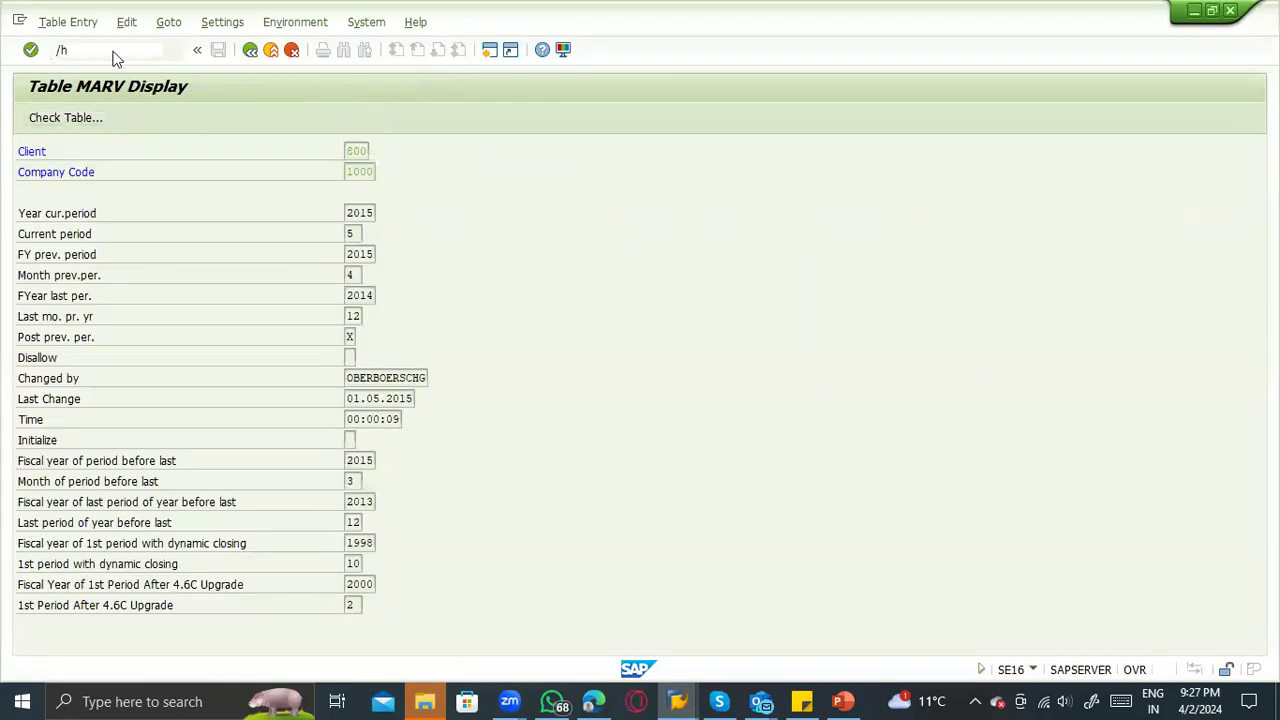
pyautogui.press('Return')
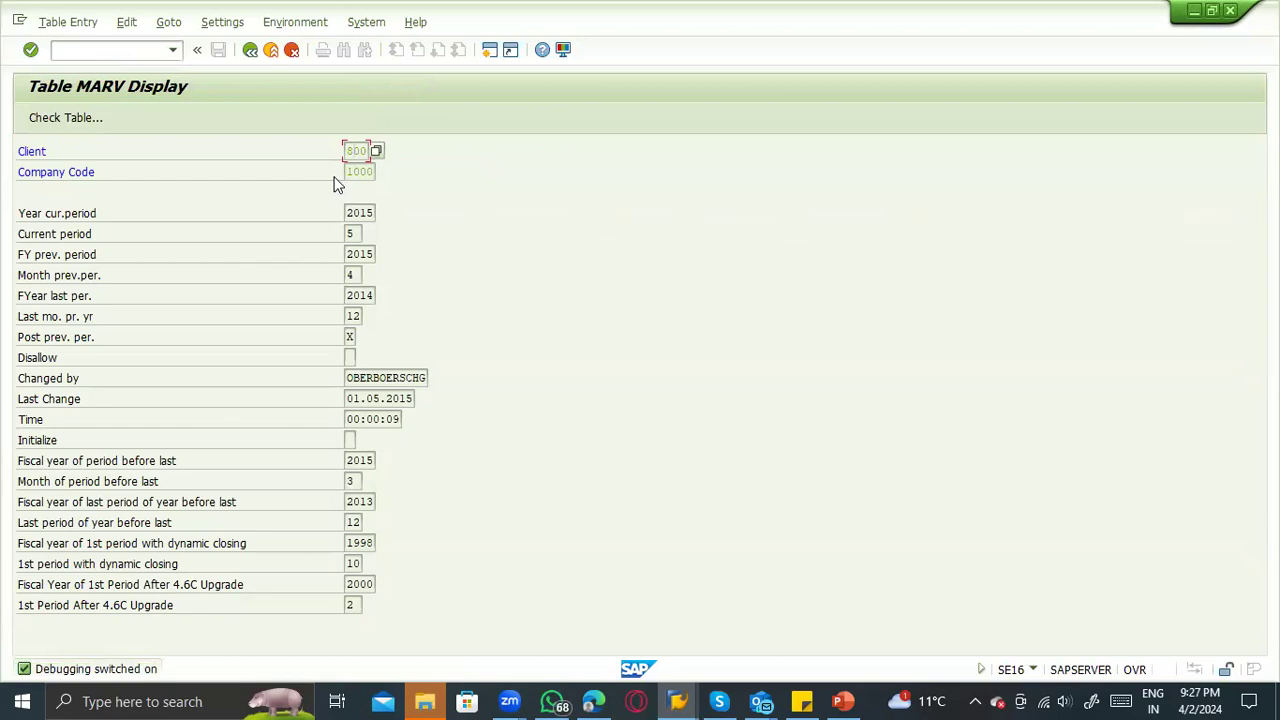
pyautogui.press('Return')
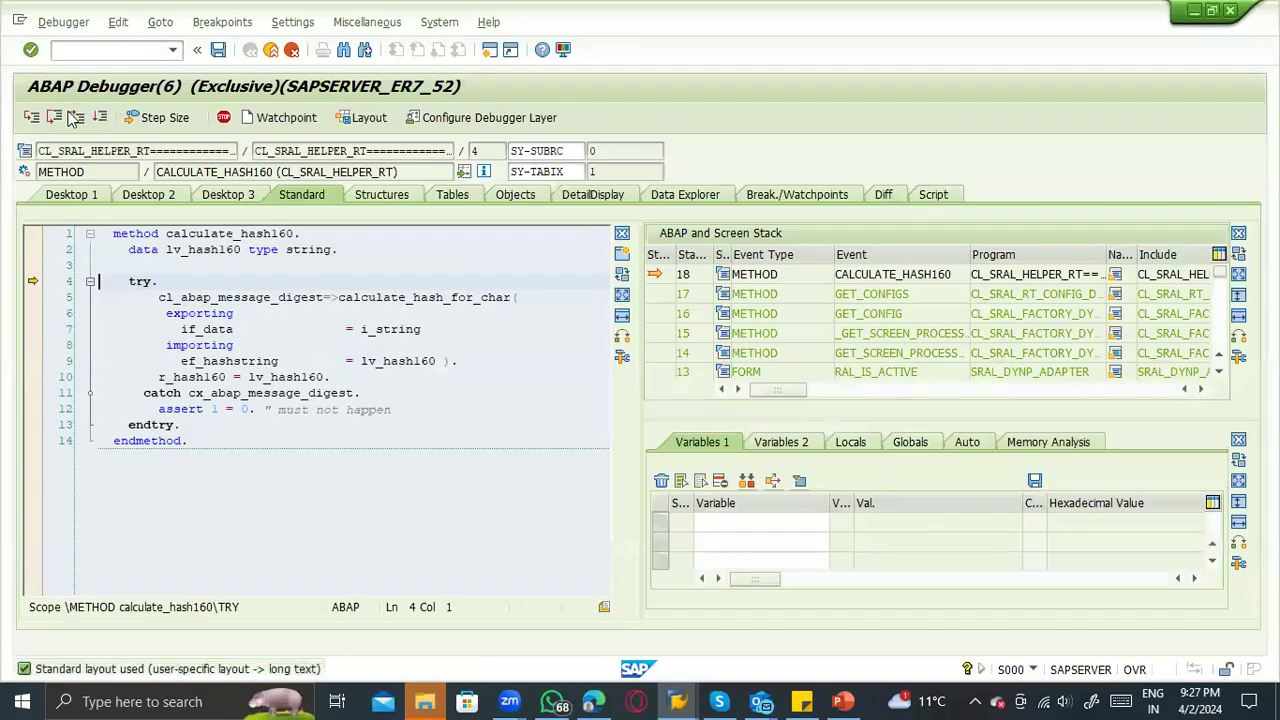
pyautogui.click(54, 117)
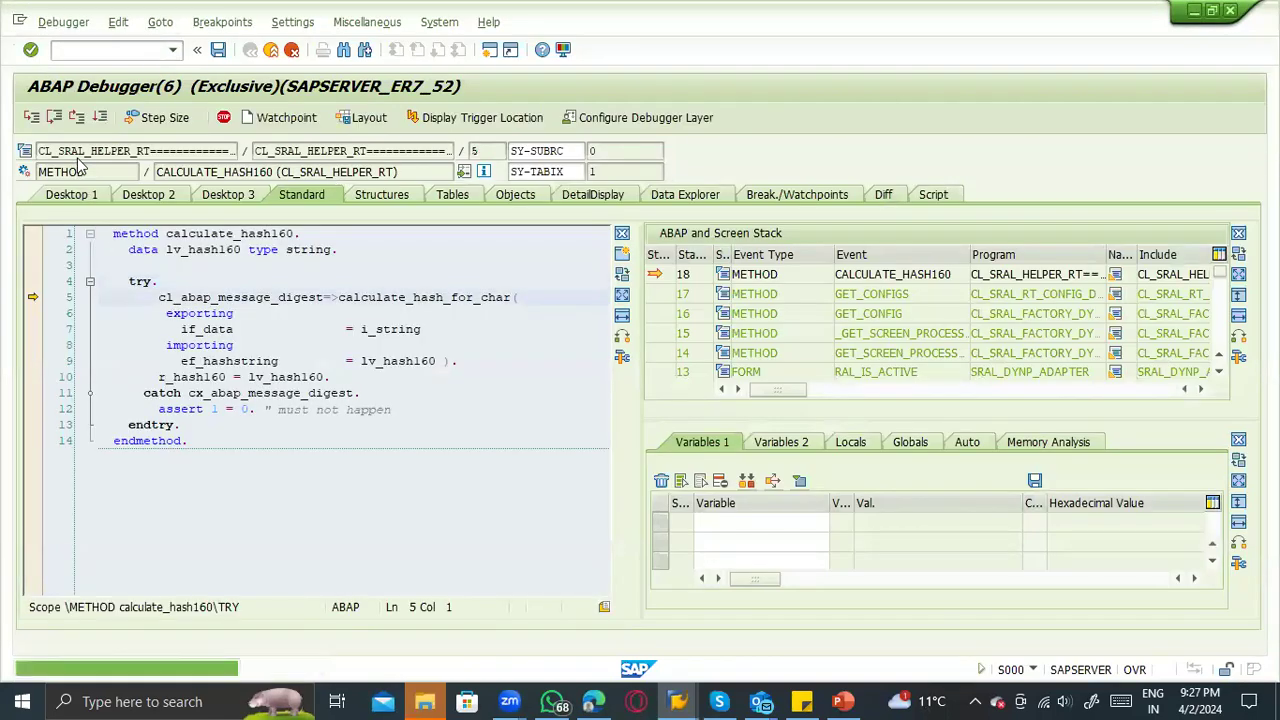
pyautogui.click(74, 117)
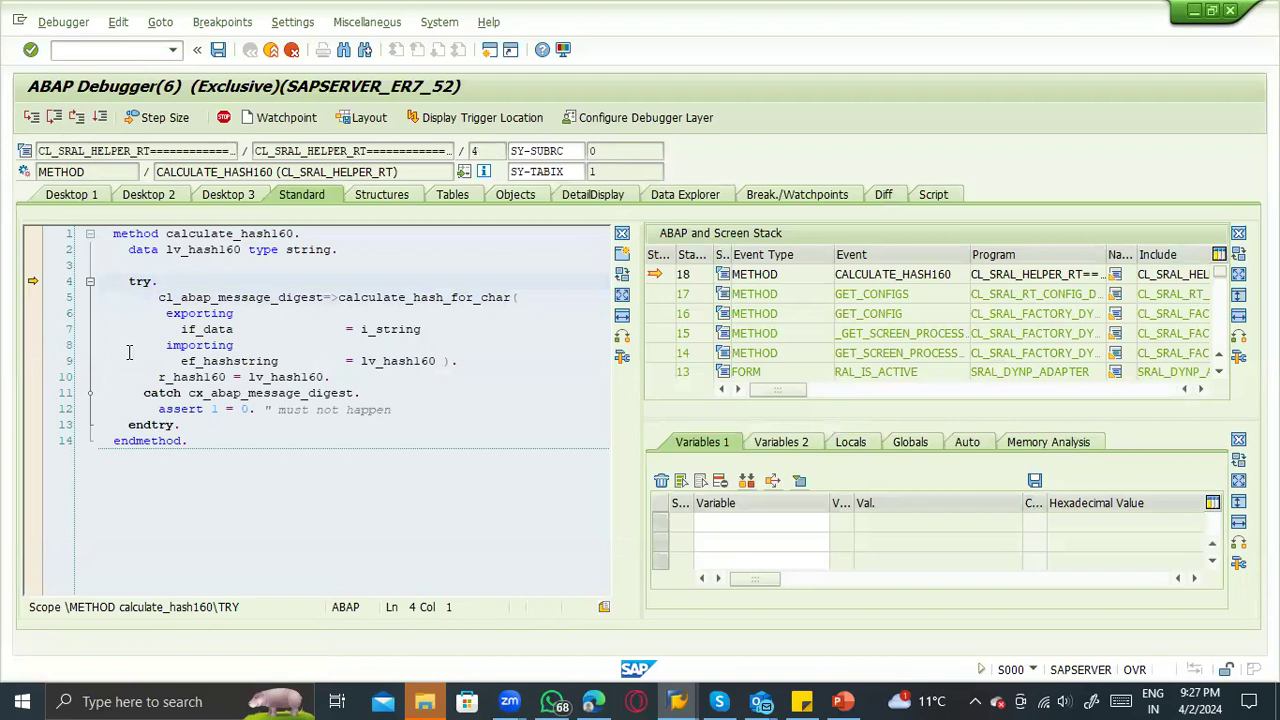
pyautogui.click(77, 117)
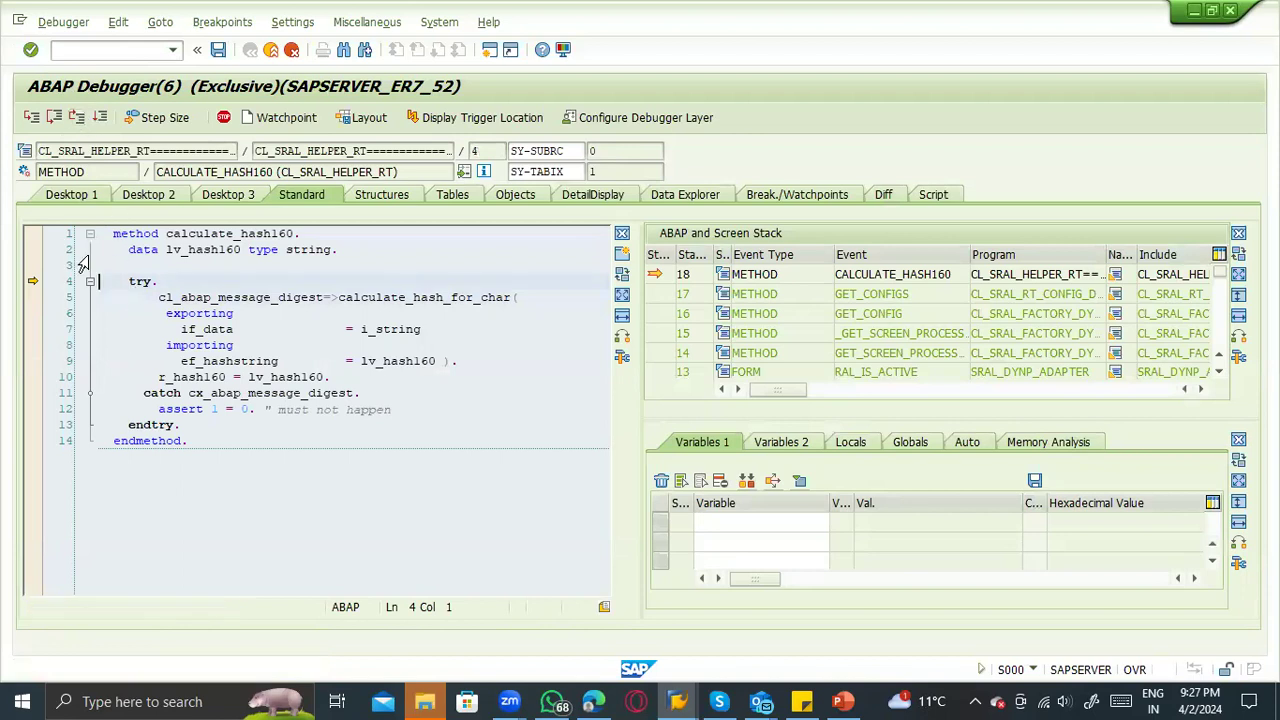
pyautogui.click(77, 120)
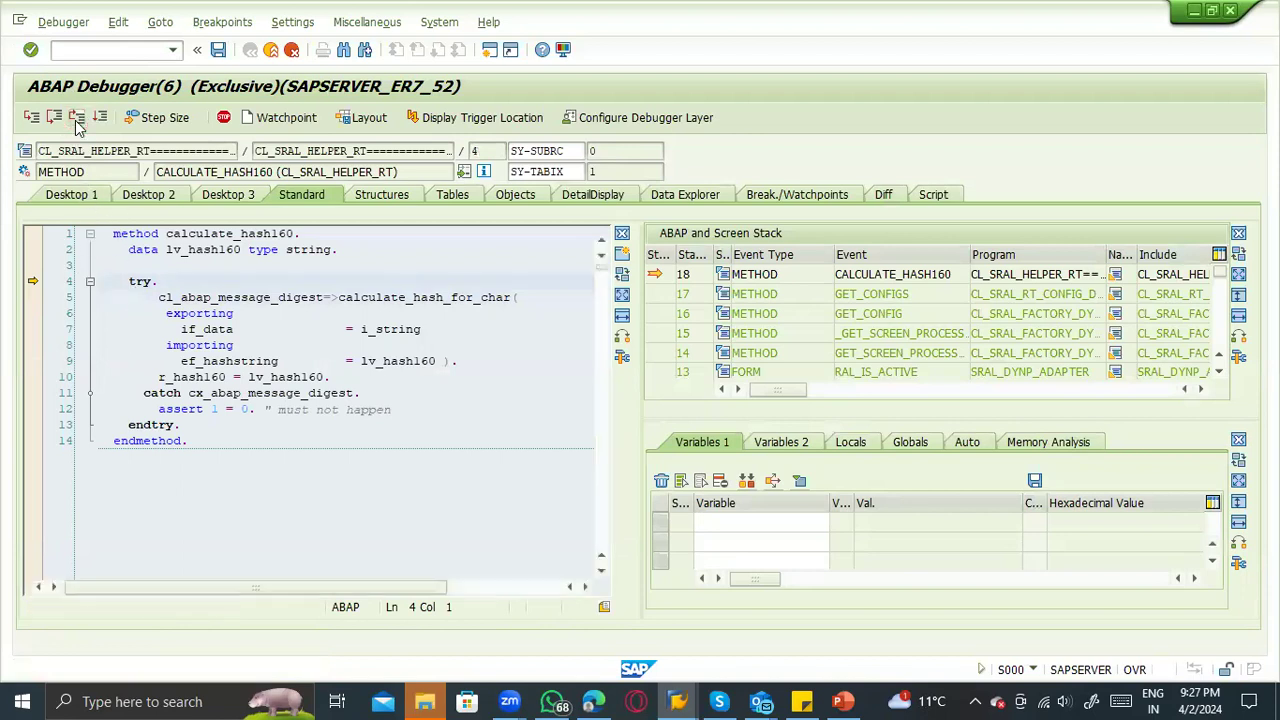
# Change the variable CODE to EDIT in the debugger and continue execution to open the record for change.
pyautogui.click(158, 426)
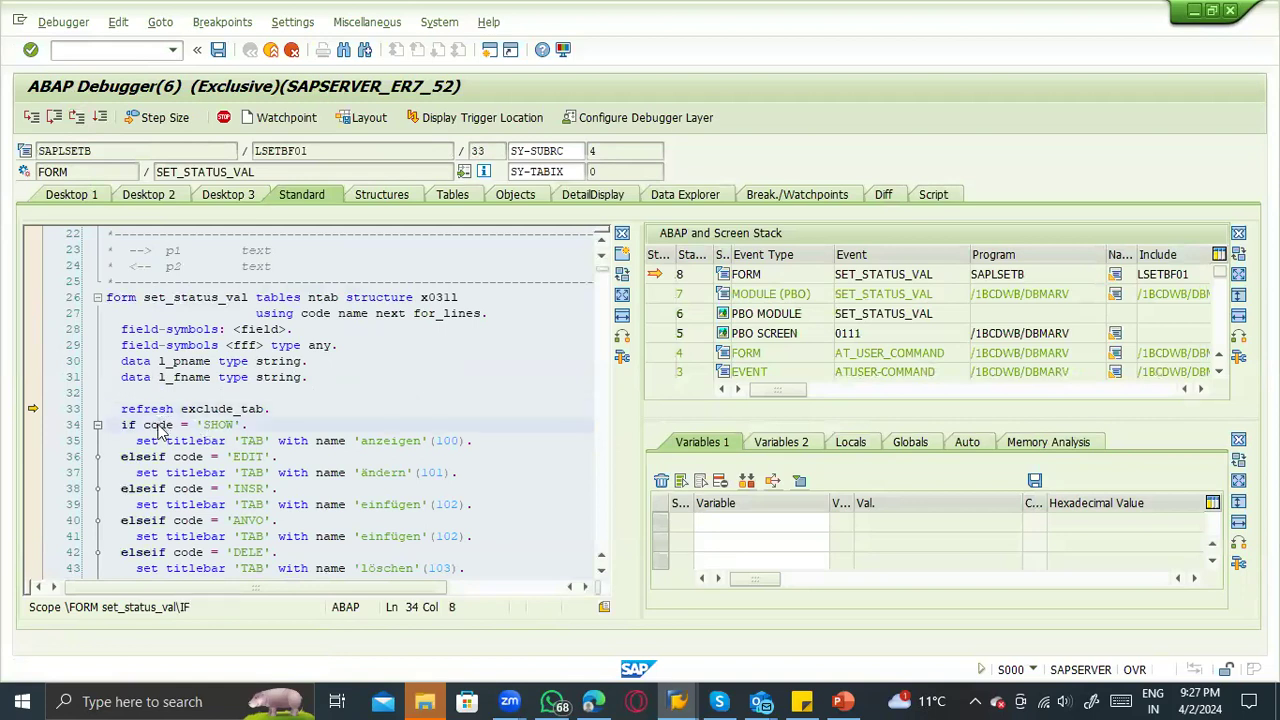
pyautogui.doubleClick(158, 426)
pyautogui.click(1034, 523)
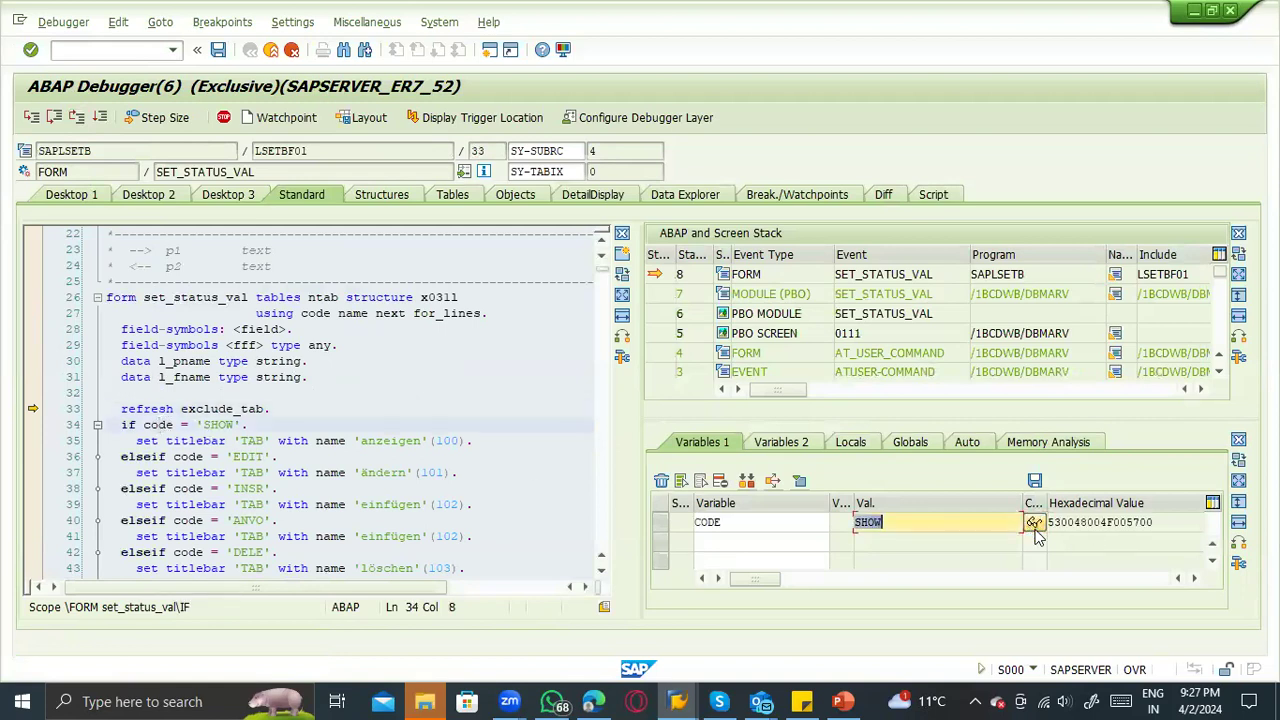
pyautogui.write('EDIT')
pyautogui.press('Return')
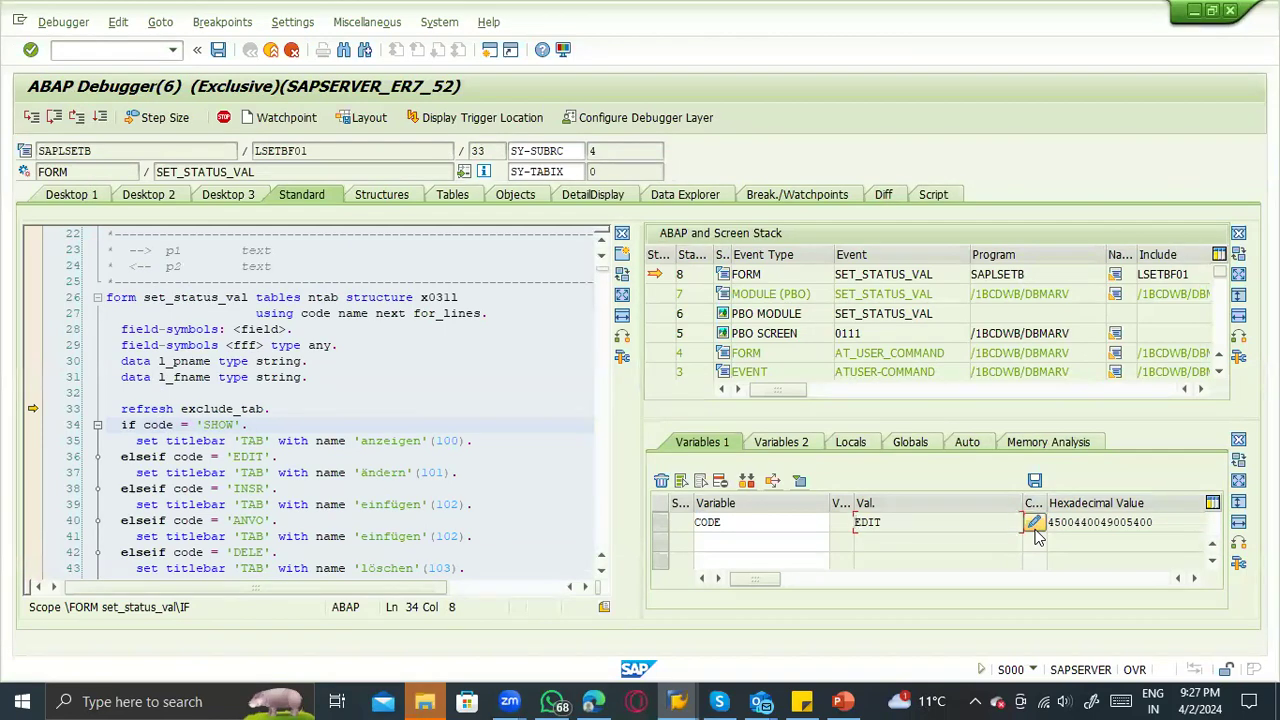
pyautogui.click(100, 117)
# In the MARV record, set the current period to year 2023, period 4, and the previous period to year 2023, month 3.
pyautogui.click(358, 212)
pyautogui.write('23')
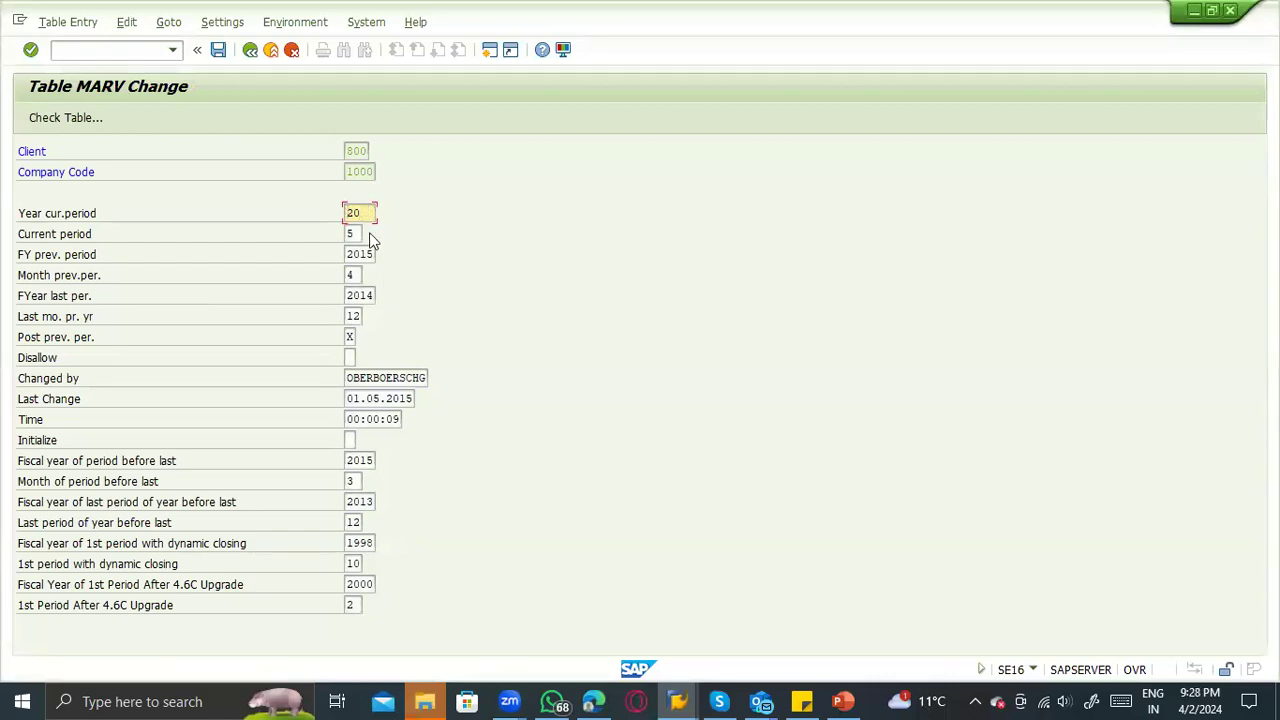
pyautogui.click(355, 234)
pyautogui.press('BackSpace')
pyautogui.write('4')
pyautogui.moveTo(361, 254); pyautogui.dragTo(374, 254)
pyautogui.write('23')
pyautogui.click(358, 276)
pyautogui.press('BackSpace')
pyautogui.write('3')
# Set the last period's fiscal year to 2023, correct the current and previous period years to 2024, and save the record.
pyautogui.moveTo(359, 295); pyautogui.dragTo(403, 299)
pyautogui.write('23')
pyautogui.click(369, 212)
pyautogui.write('4')
pyautogui.click(372, 254)
pyautogui.click(219, 50)
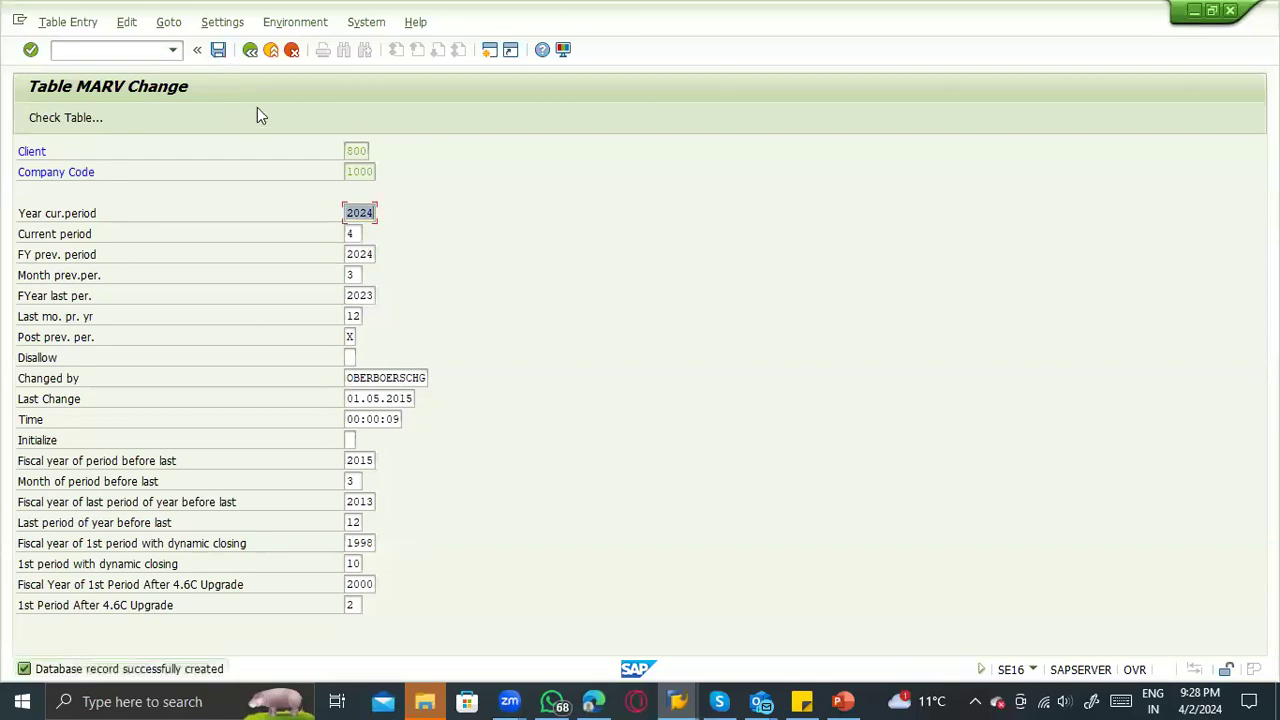
# Rerun the MARV selection for company code 1000, check the stored period values and return to the Data Browser's initial screen.
pyautogui.click(269, 50)
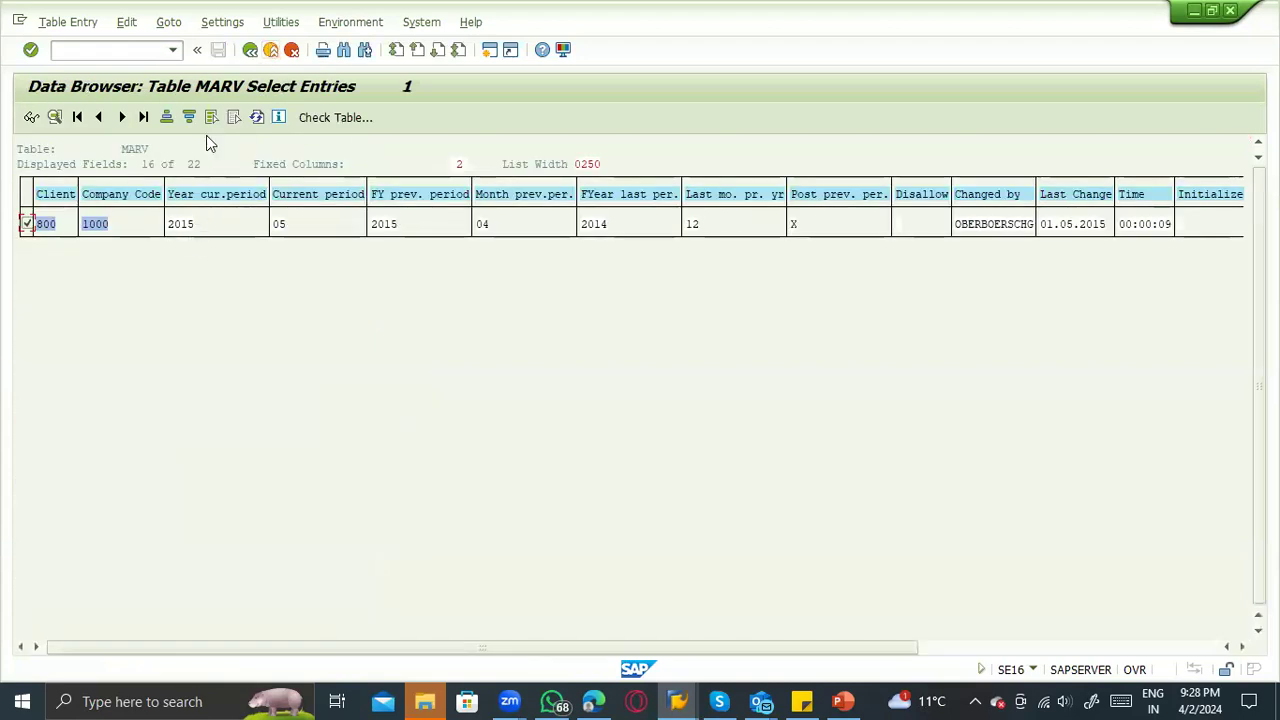
pyautogui.click(250, 50)
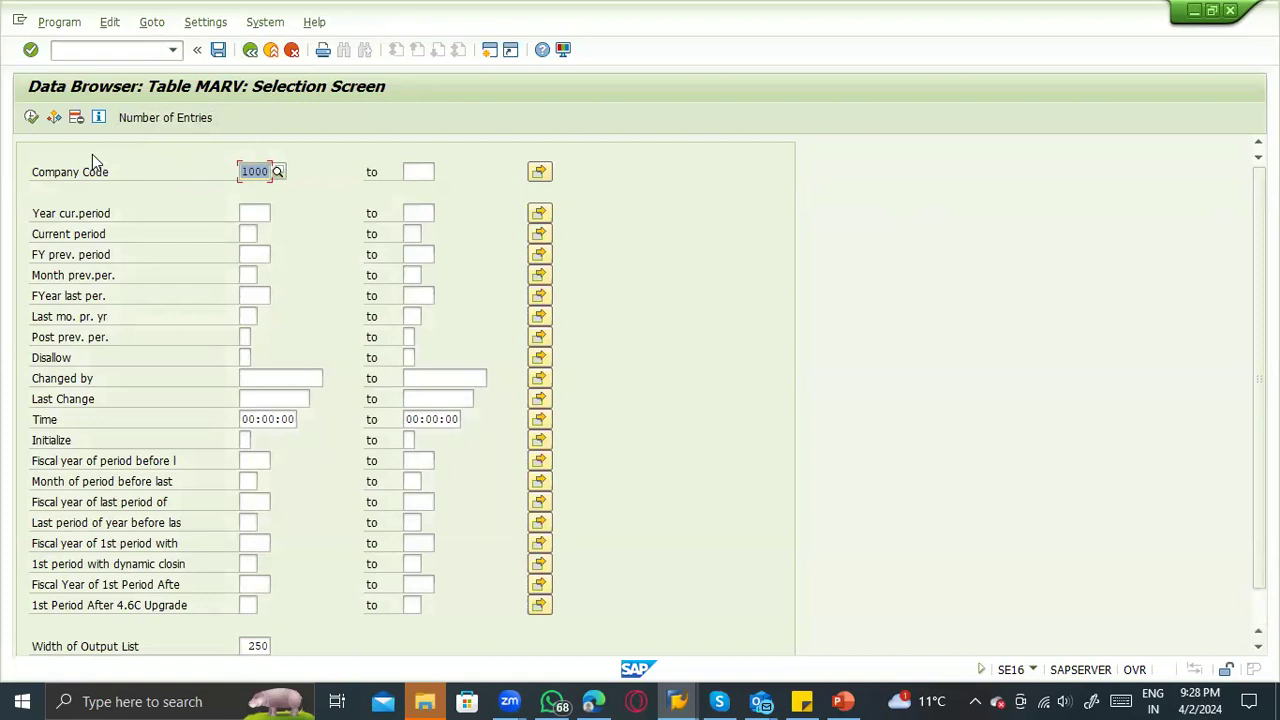
pyautogui.click(31, 117)
pyautogui.click(190, 223)
pyautogui.click(251, 51)
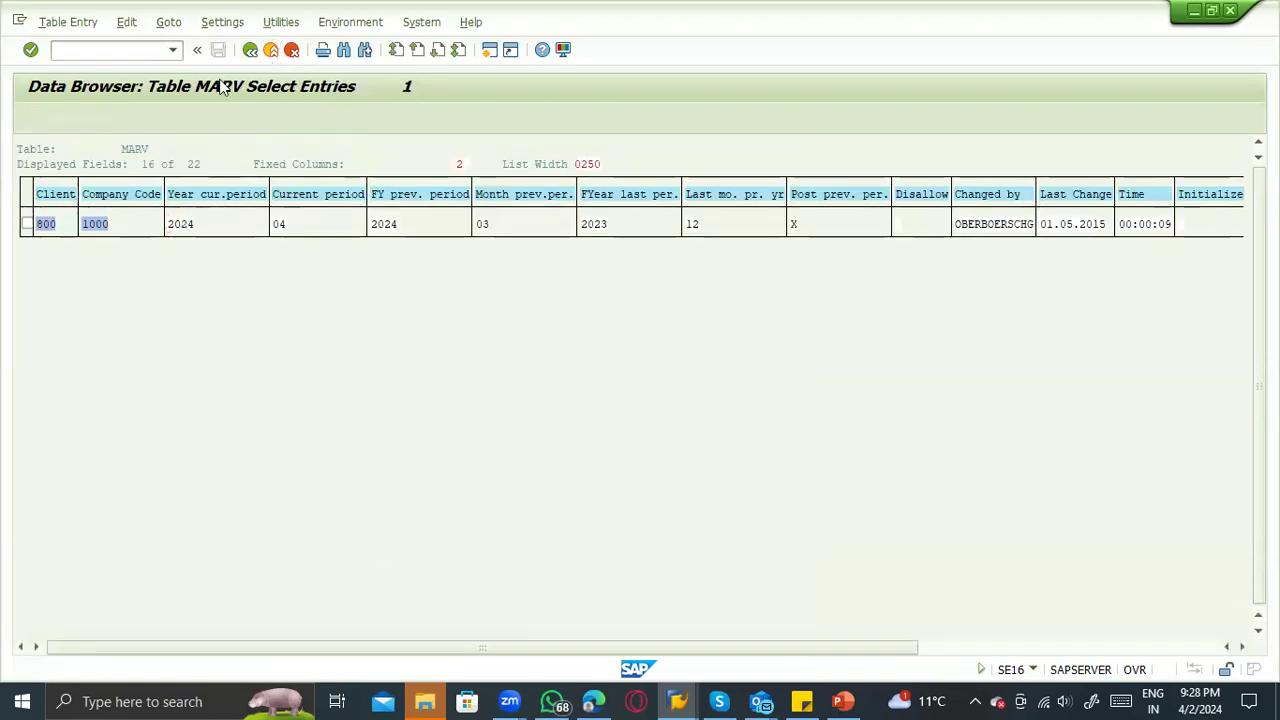
pyautogui.click(266, 54)
# Open transaction MMPV for closing material master periods.
pyautogui.click(103, 50)
pyautogui.write('/nmm')
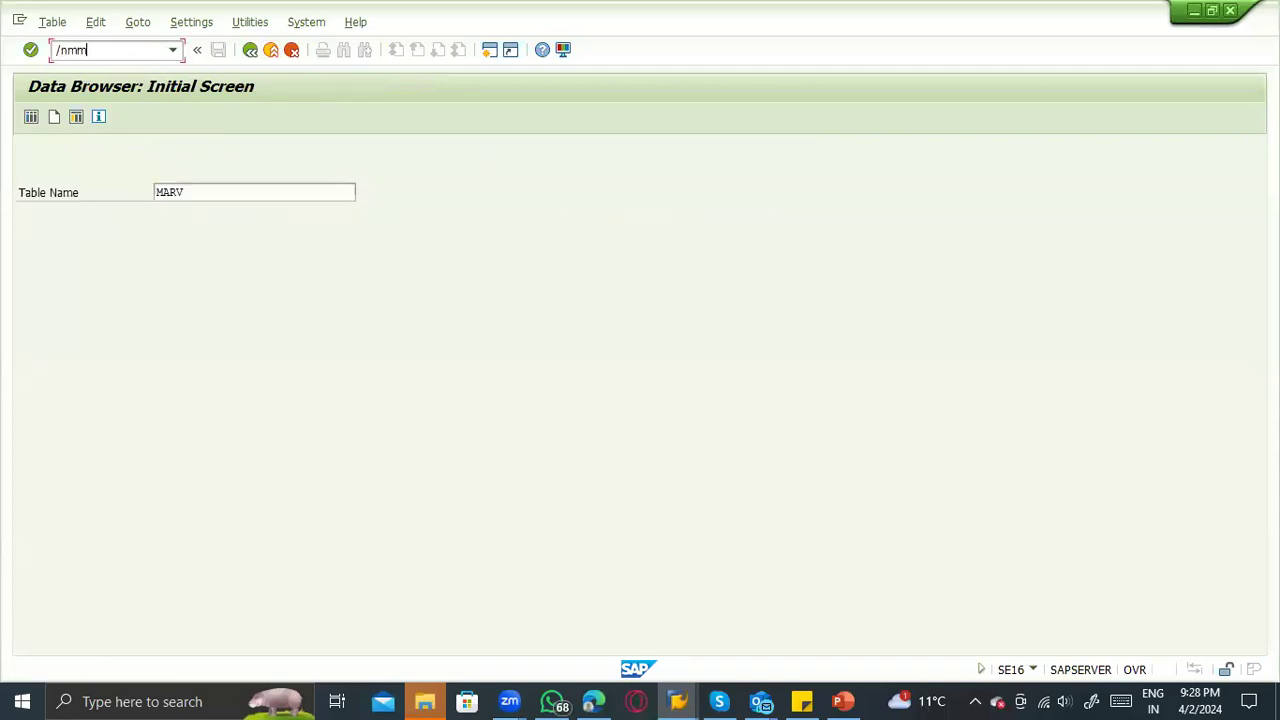
pyautogui.write('ppv')
pyautogui.press('BackSpace')
pyautogui.press('BackSpace')
pyautogui.press('BackSpace')
pyautogui.write('mpv')
pyautogui.press('Return')
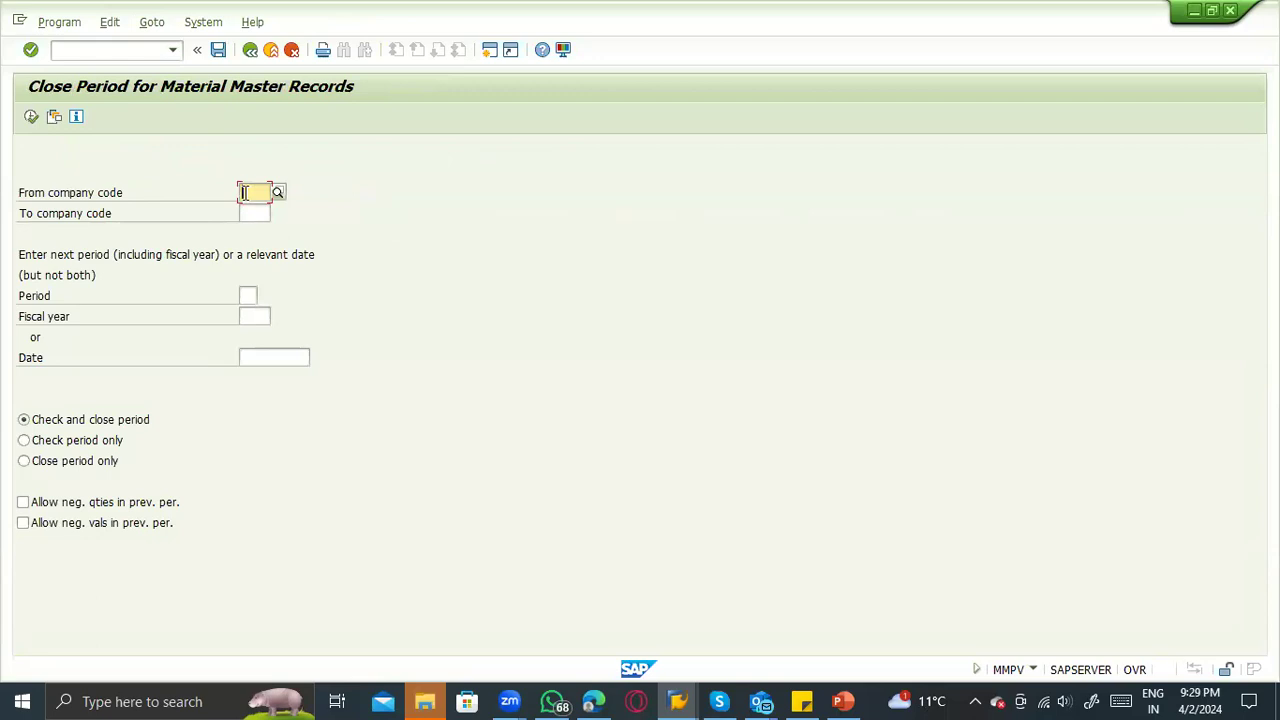
# Fill in the close period form with company code 1000, period 06 and fiscal year 2015.
pyautogui.click(247, 295)
pyautogui.click(242, 316)
pyautogui.click(247, 296)
pyautogui.click(249, 316)
pyautogui.click(247, 295)
pyautogui.write('06')
pyautogui.press('Tab')
pyautogui.write('201')
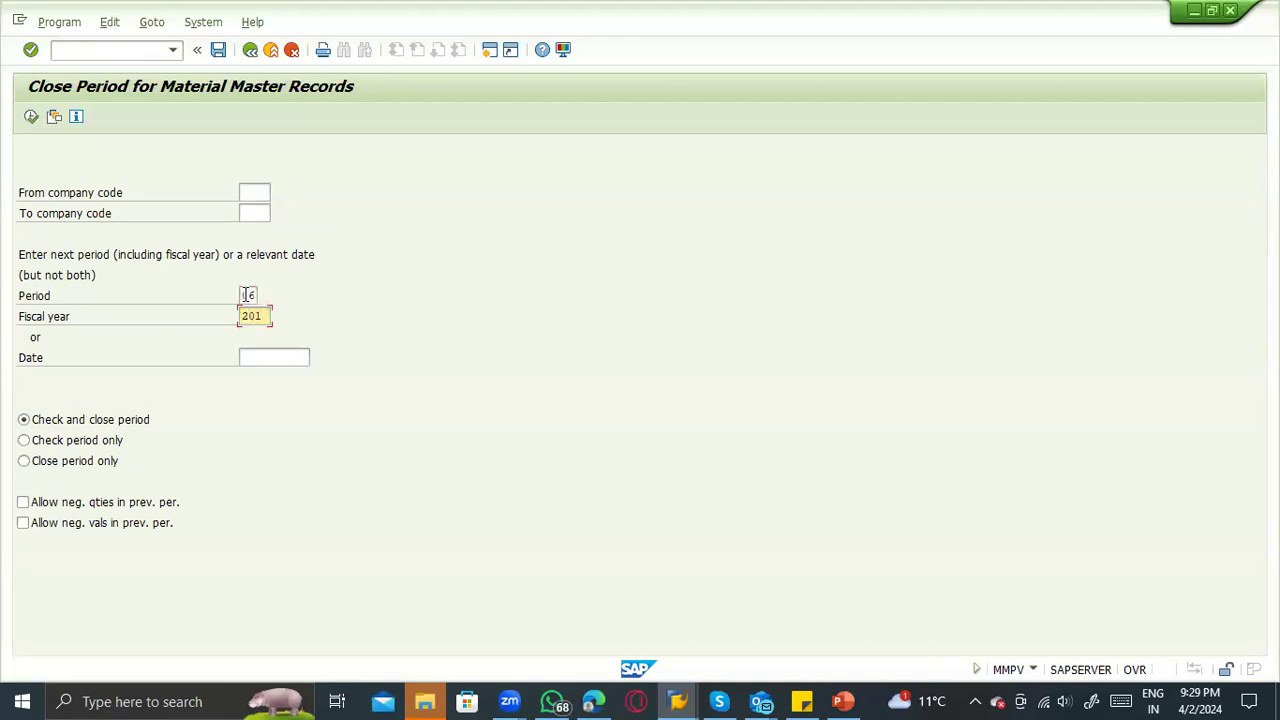
pyautogui.click(251, 190)
pyautogui.write('1000')
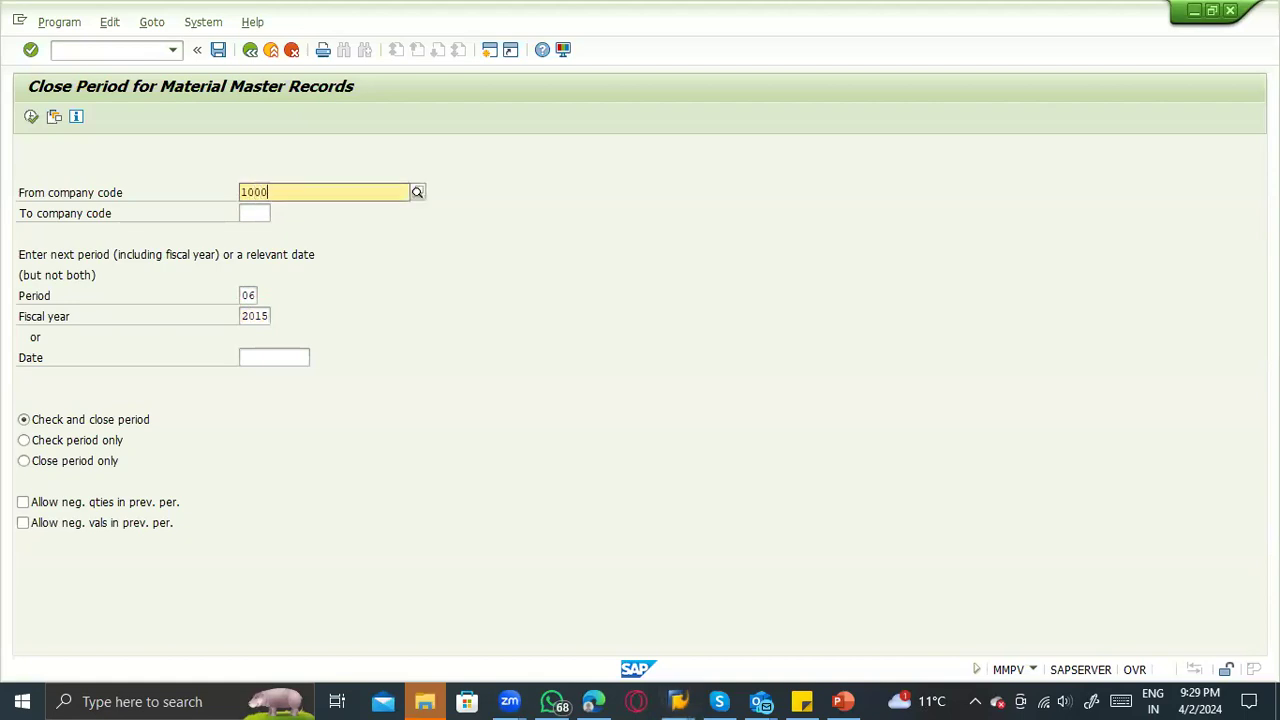
pyautogui.click(257, 224)
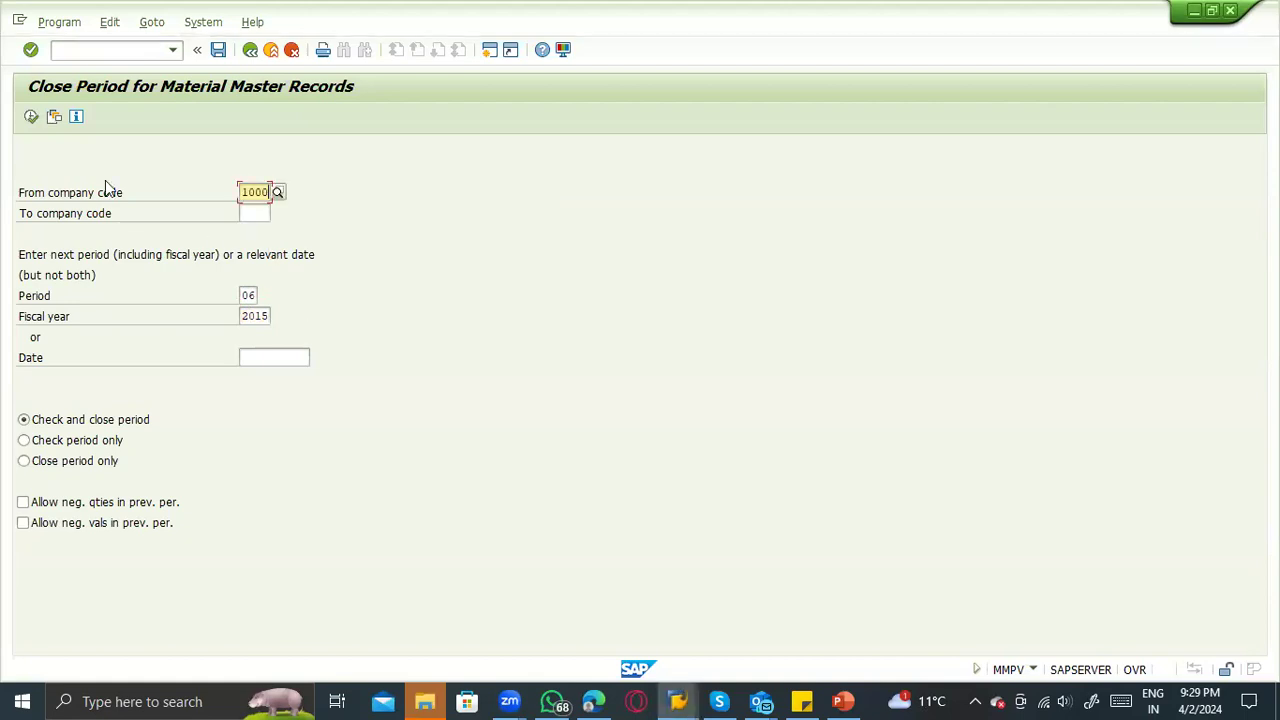
# Try period 08 of 2015 and fiscal year 2016 in the form, and leave the transaction without executing it.
pyautogui.click(250, 294)
pyautogui.press('Delete')
pyautogui.click(262, 317)
pyautogui.click(250, 296)
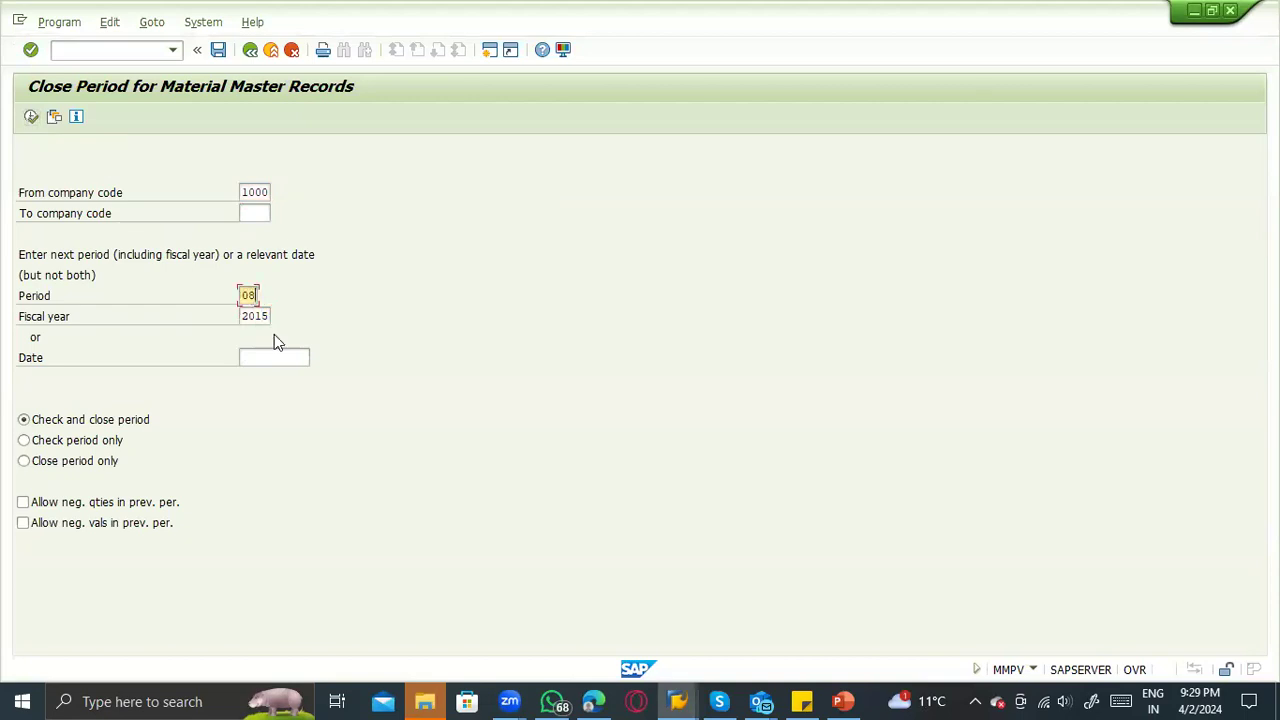
pyautogui.click(262, 316)
pyautogui.click(252, 296)
pyautogui.write('121')
pyautogui.press('Tab')
pyautogui.write('2016')
pyautogui.click(270, 49)
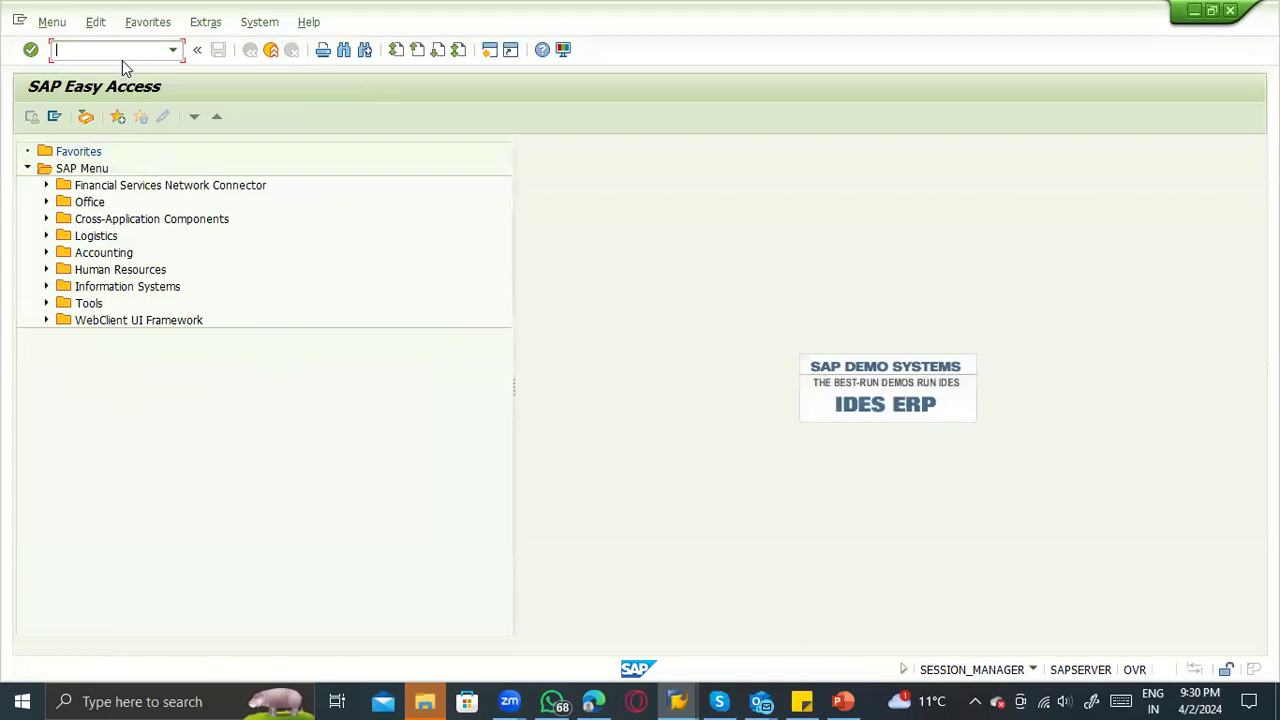
# Look through the open session windows, reopen MIGO in the free session and submit the purchase order number for goods receipt.
pyautogui.hotkey('alt', 'Tab')
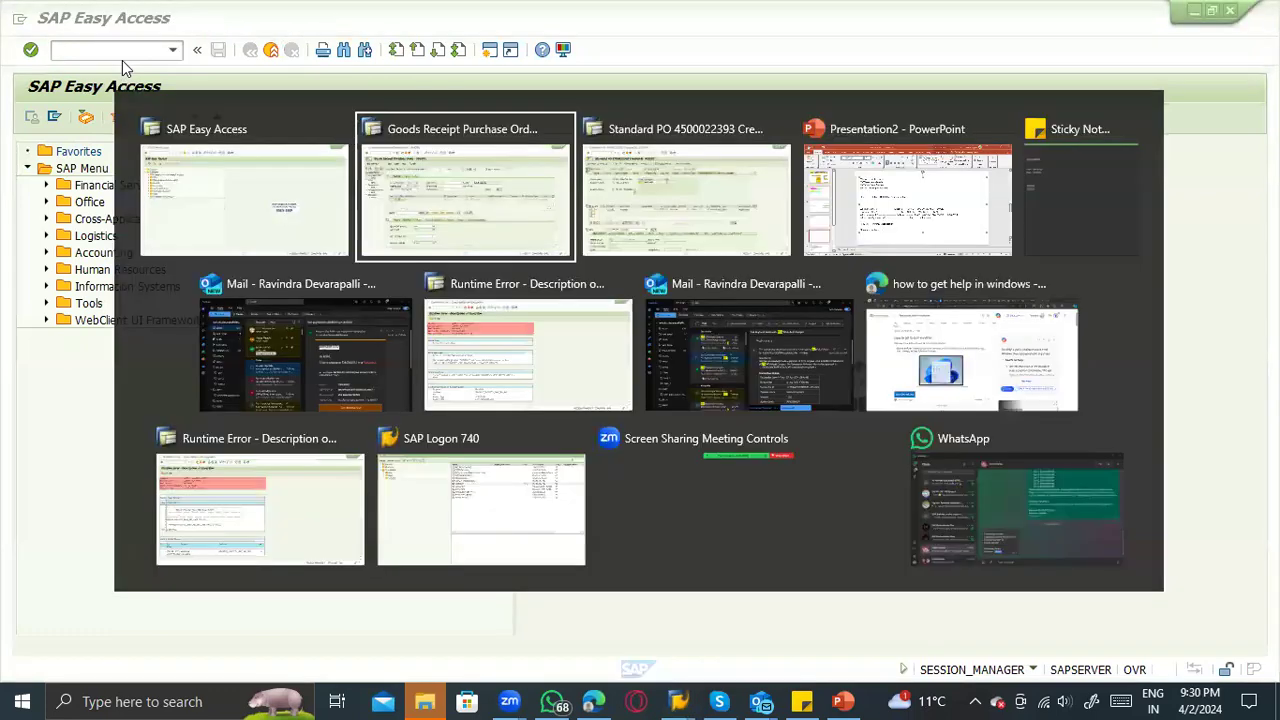
pyautogui.hotkey('alt', 'Tab')
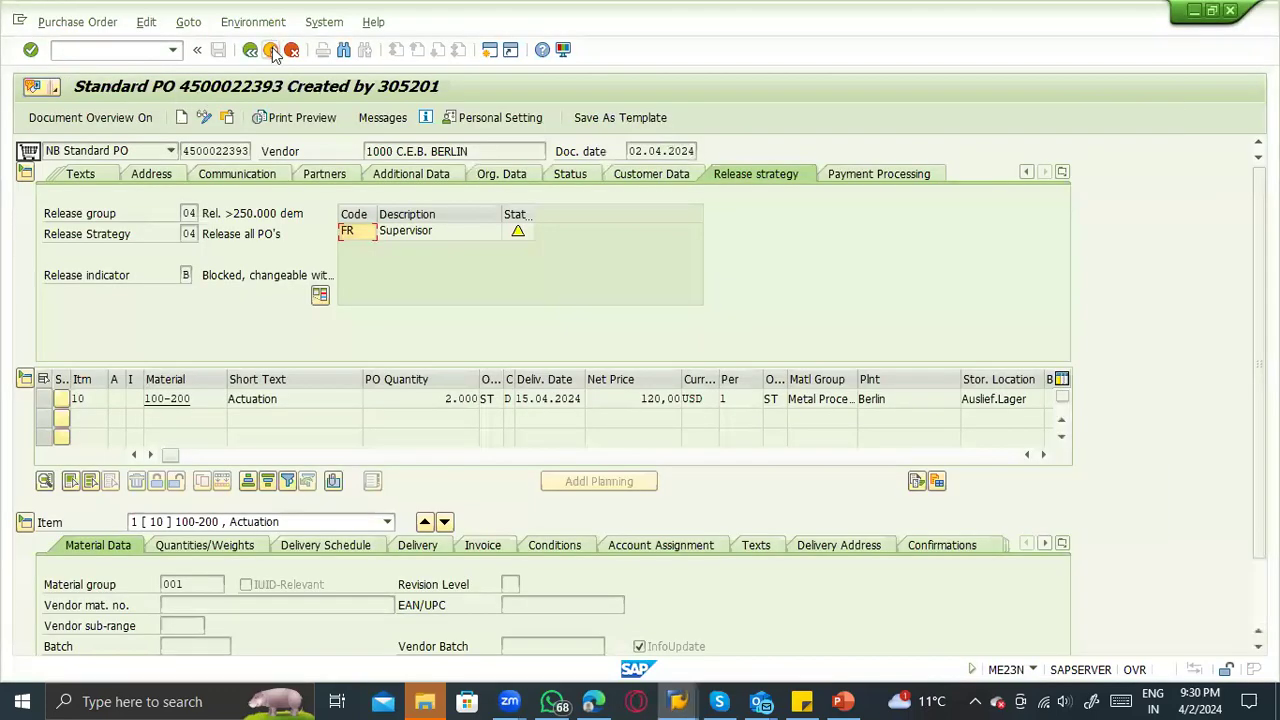
pyautogui.hotkey('alt', 'Tab')
pyautogui.write('migo')
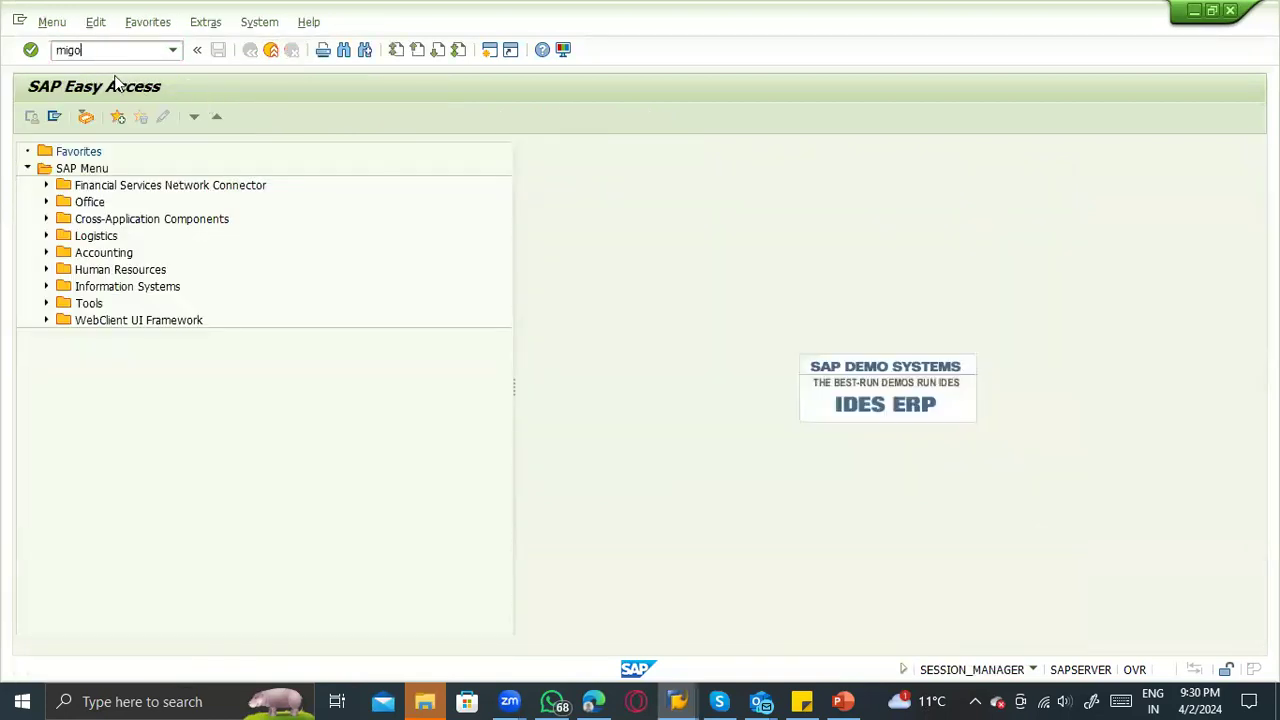
pyautogui.press('Return')
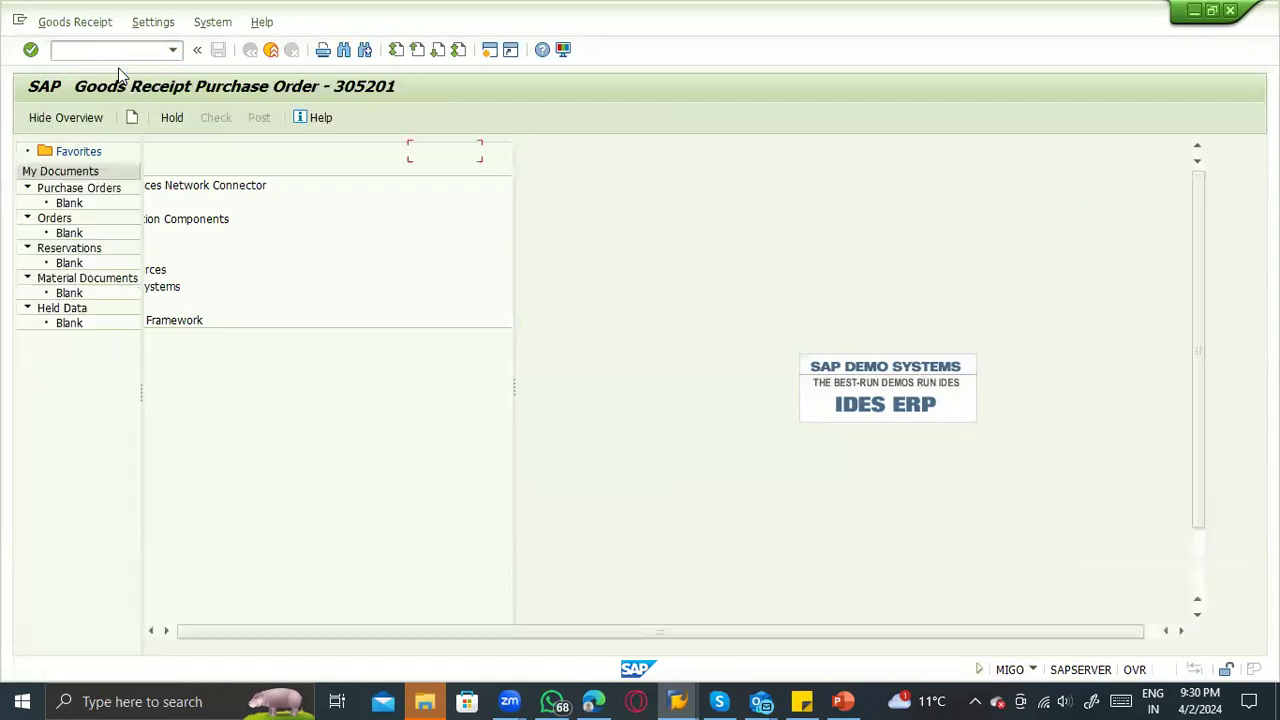
pyautogui.click(432, 152)
pyautogui.press('Return')
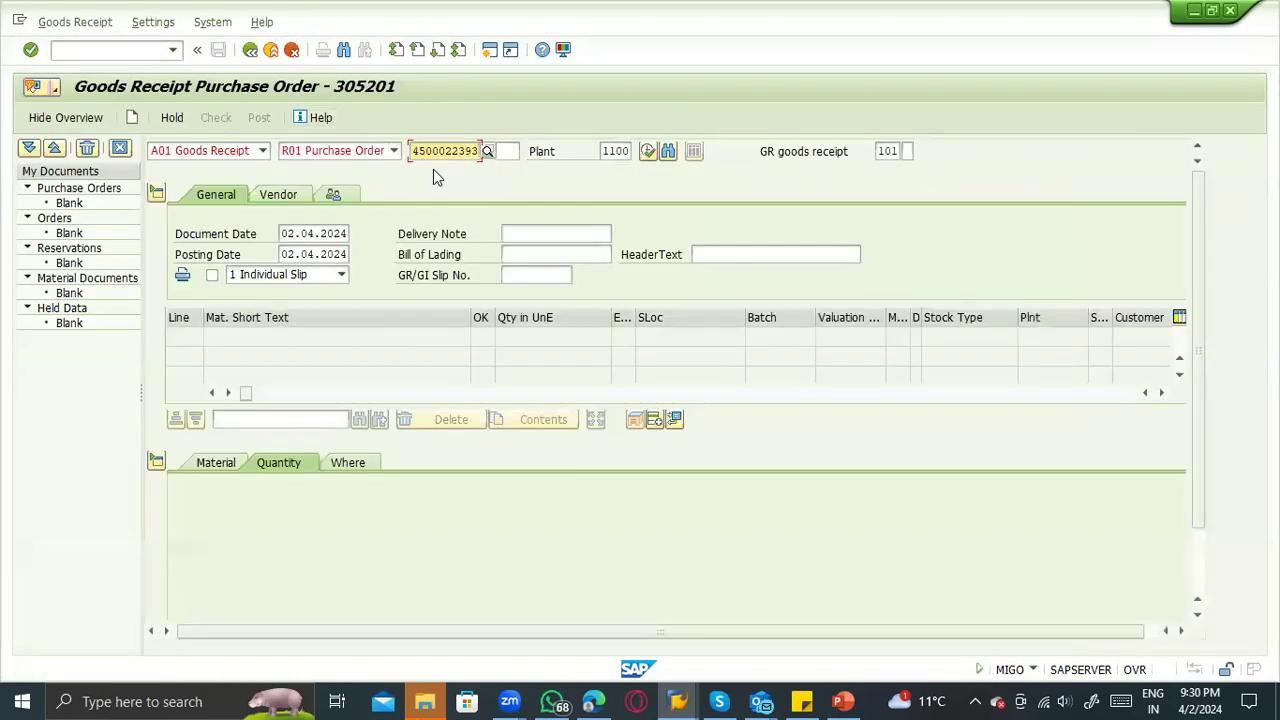
# Set the quantity in unit of entry to 100 for the Actuation item of the goods receipt.
pyautogui.doubleClick(369, 497)
pyautogui.write('100')
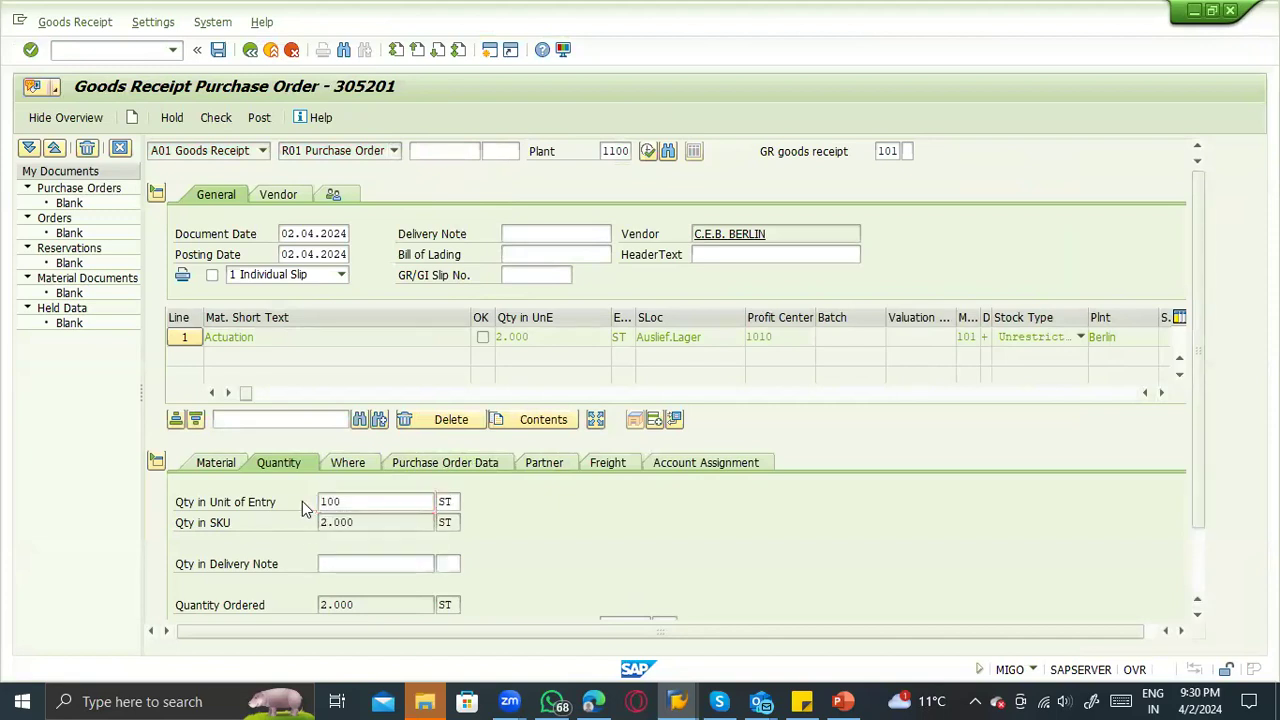
pyautogui.press('Return')
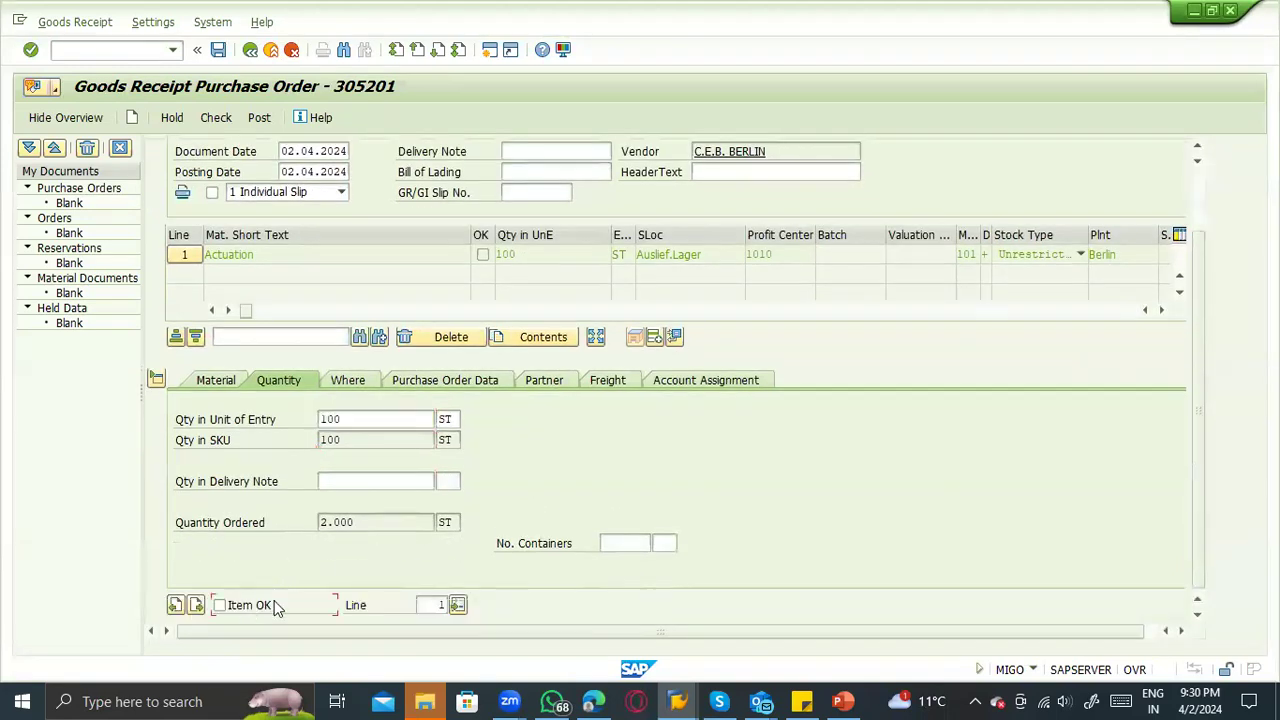
# Review the Actuation item's storage location, stock type options, purchase order data, partner, quantity and material details.
pyautogui.scroll(3, 274, 600)
pyautogui.click(345, 463)
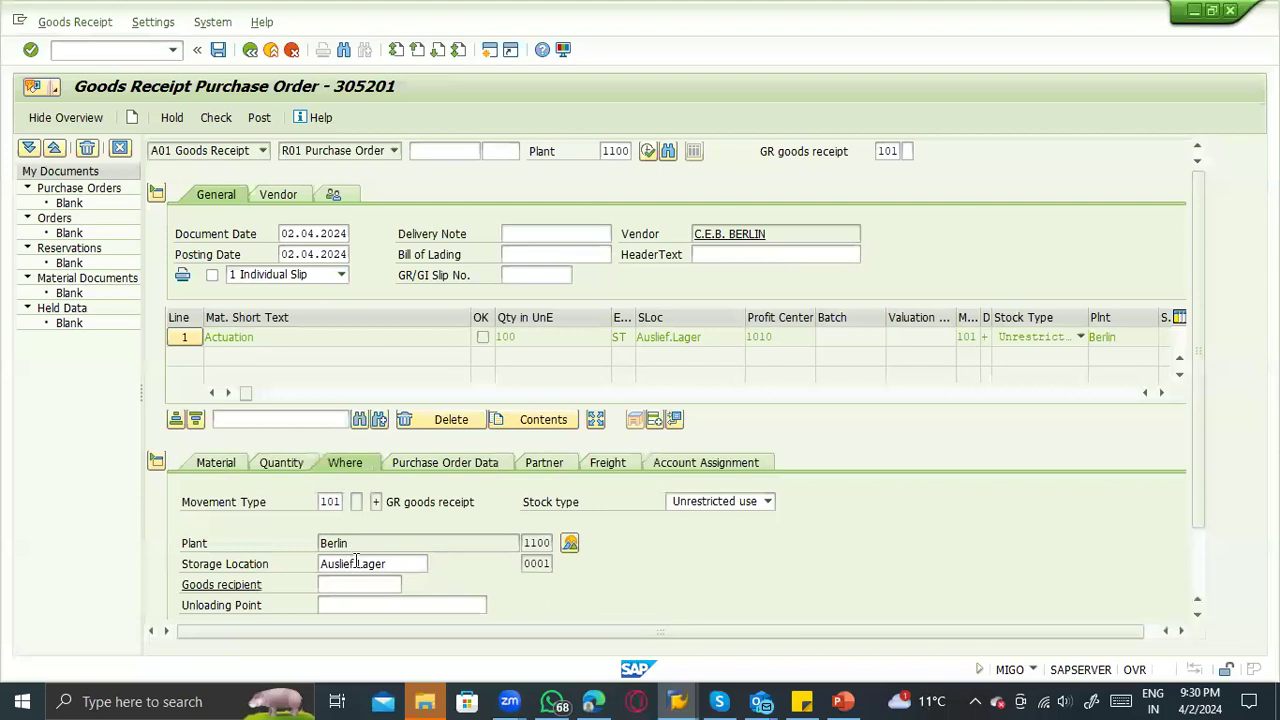
pyautogui.click(367, 564)
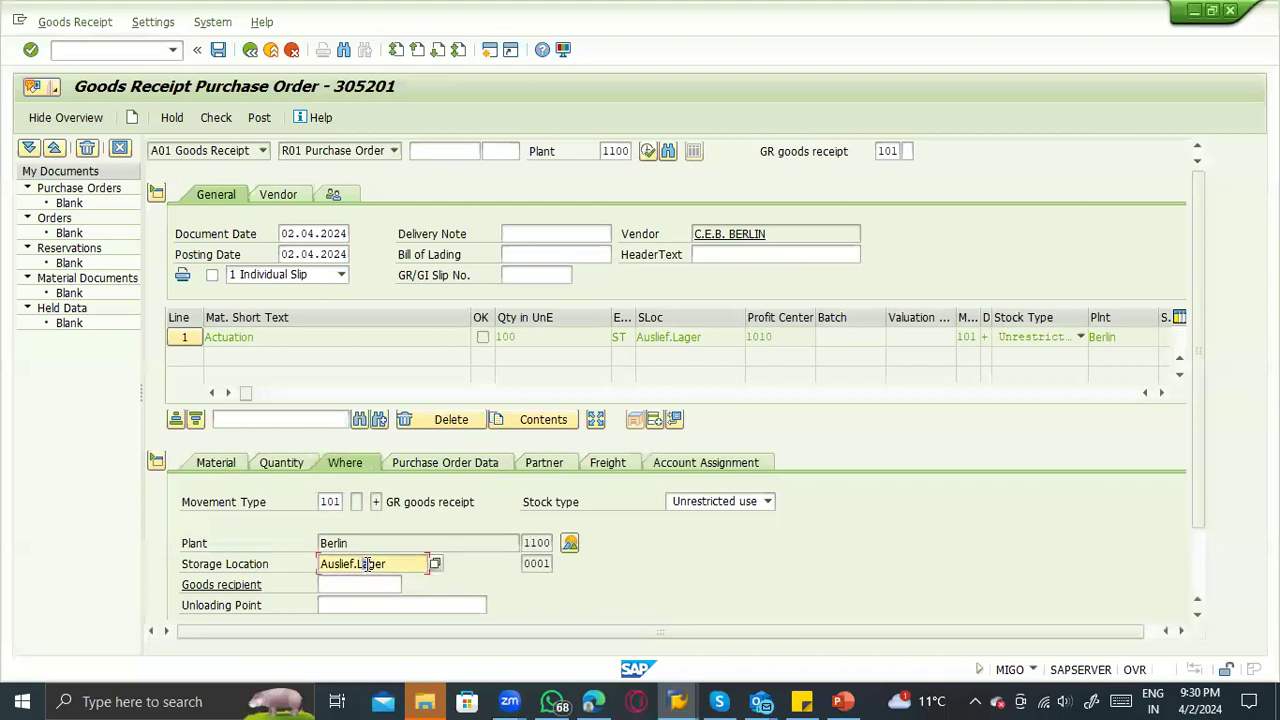
pyautogui.click(714, 504)
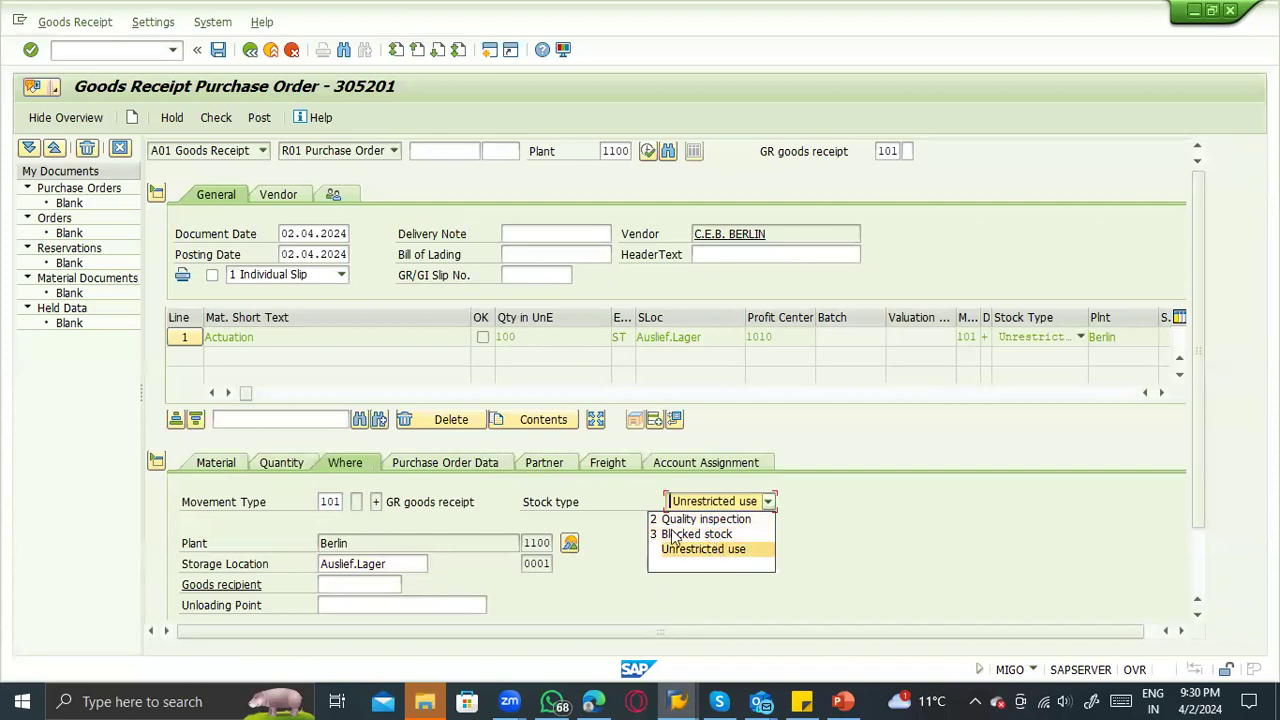
pyautogui.click(480, 456)
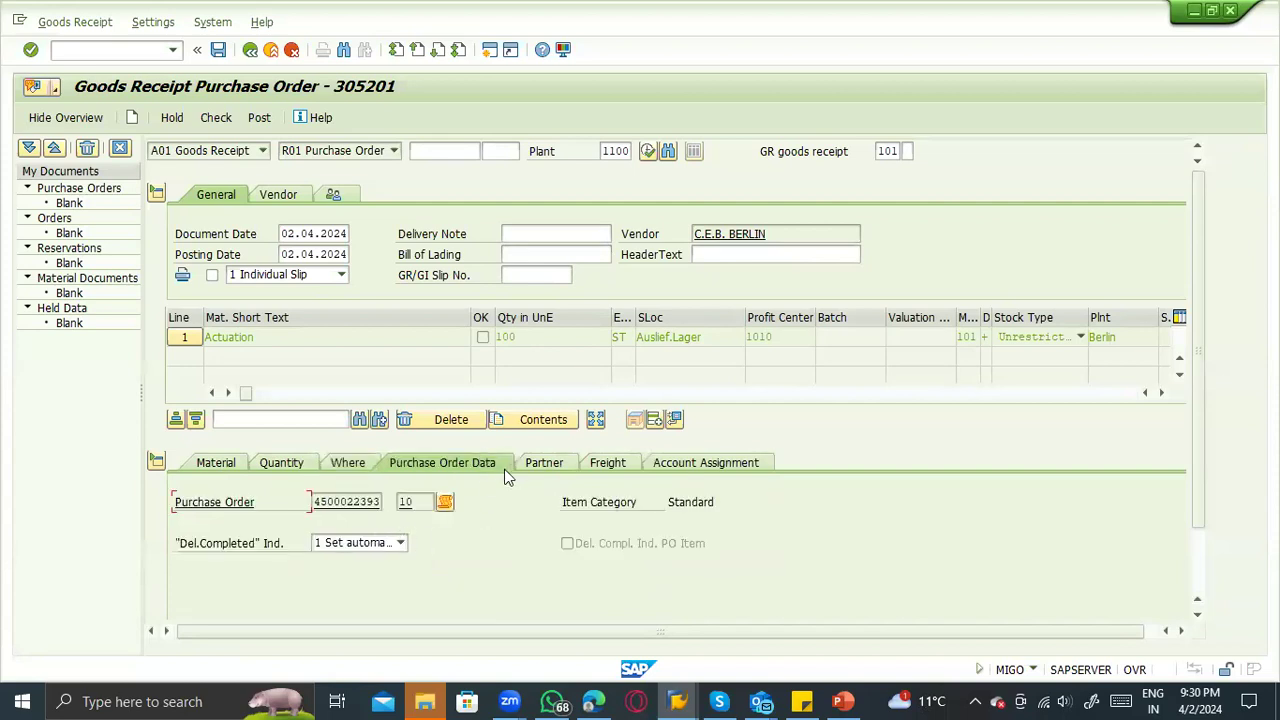
pyautogui.click(548, 465)
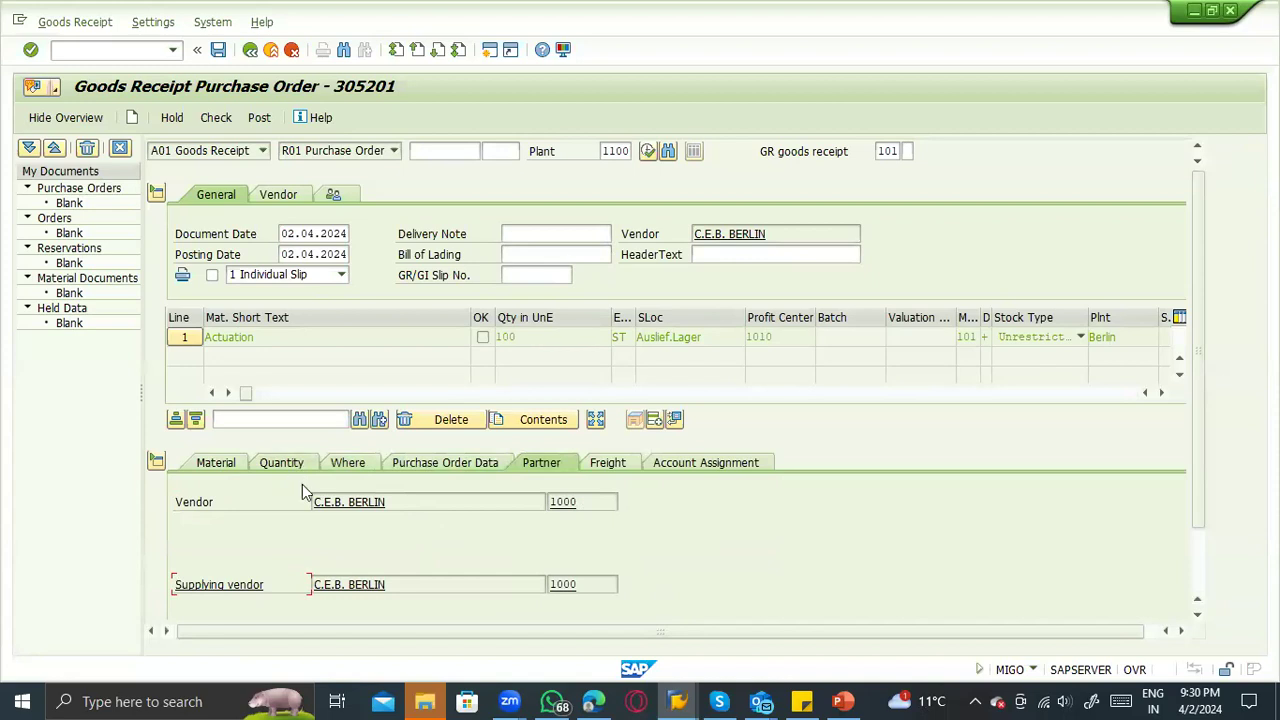
pyautogui.click(284, 465)
pyautogui.click(222, 465)
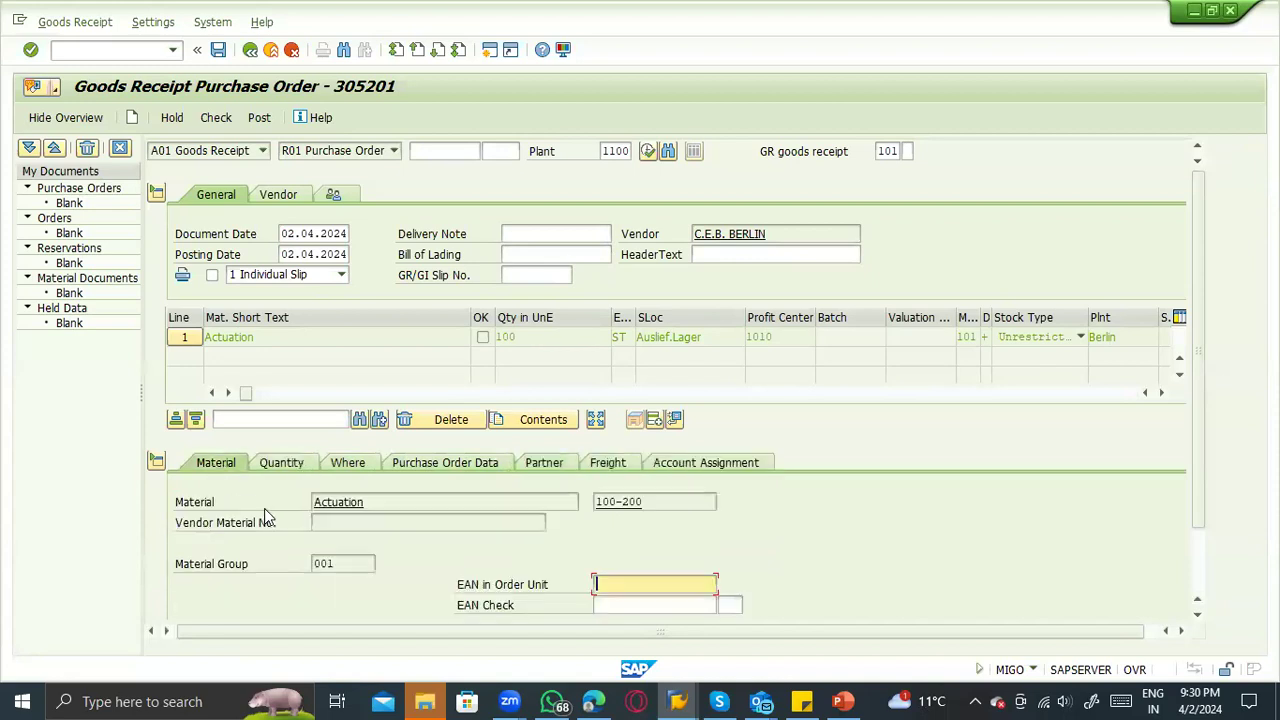
# Check the goods receipt, review the message log of the Actuation item, and try to post the document.
pyautogui.click(214, 121)
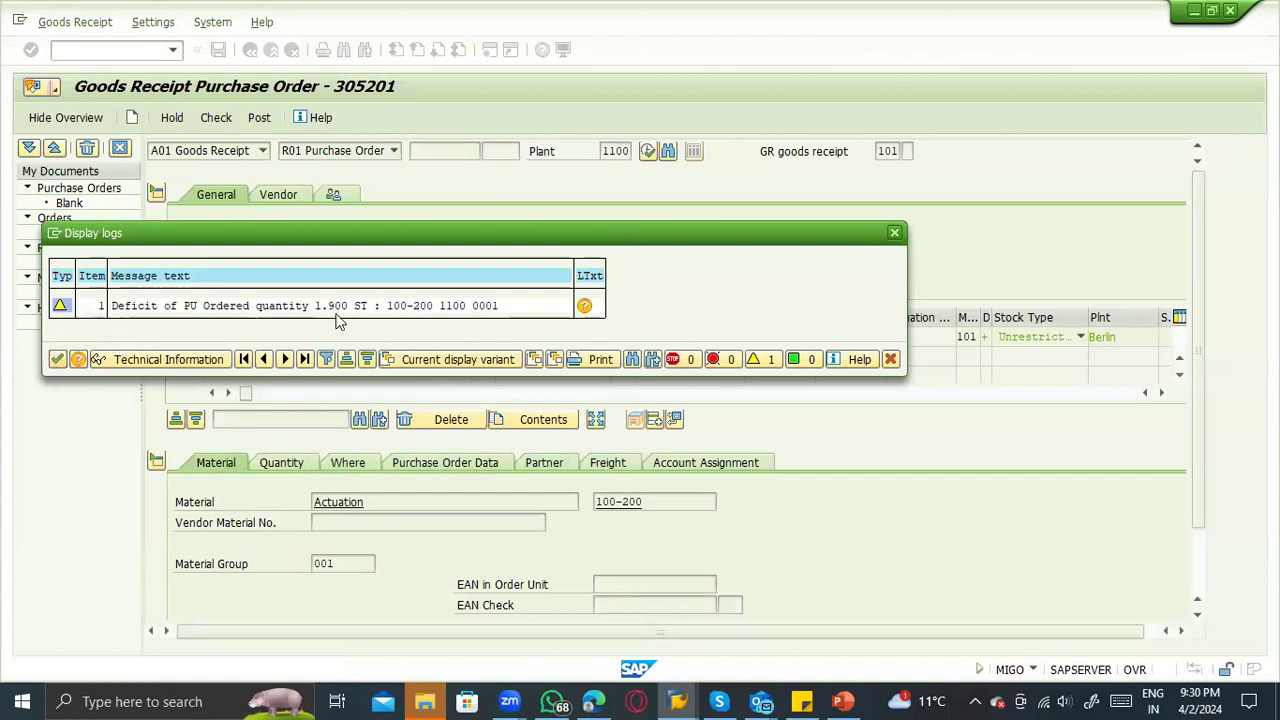
pyautogui.click(58, 362)
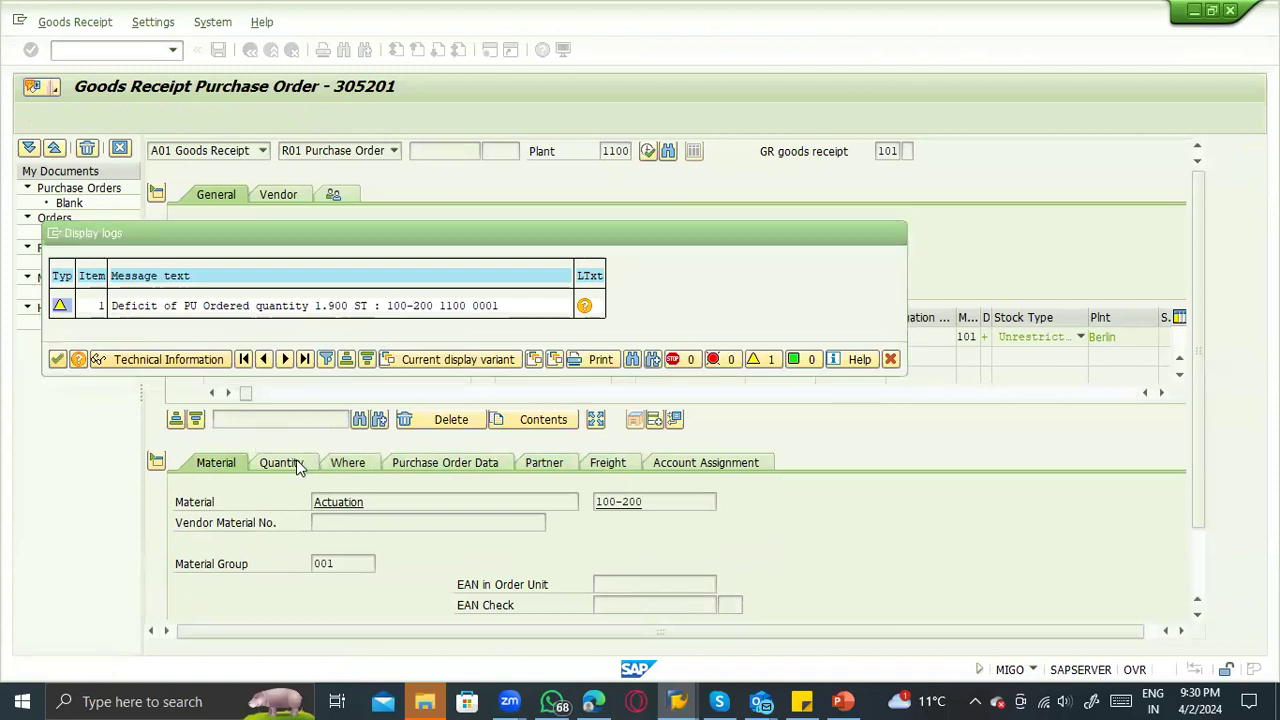
pyautogui.click(281, 463)
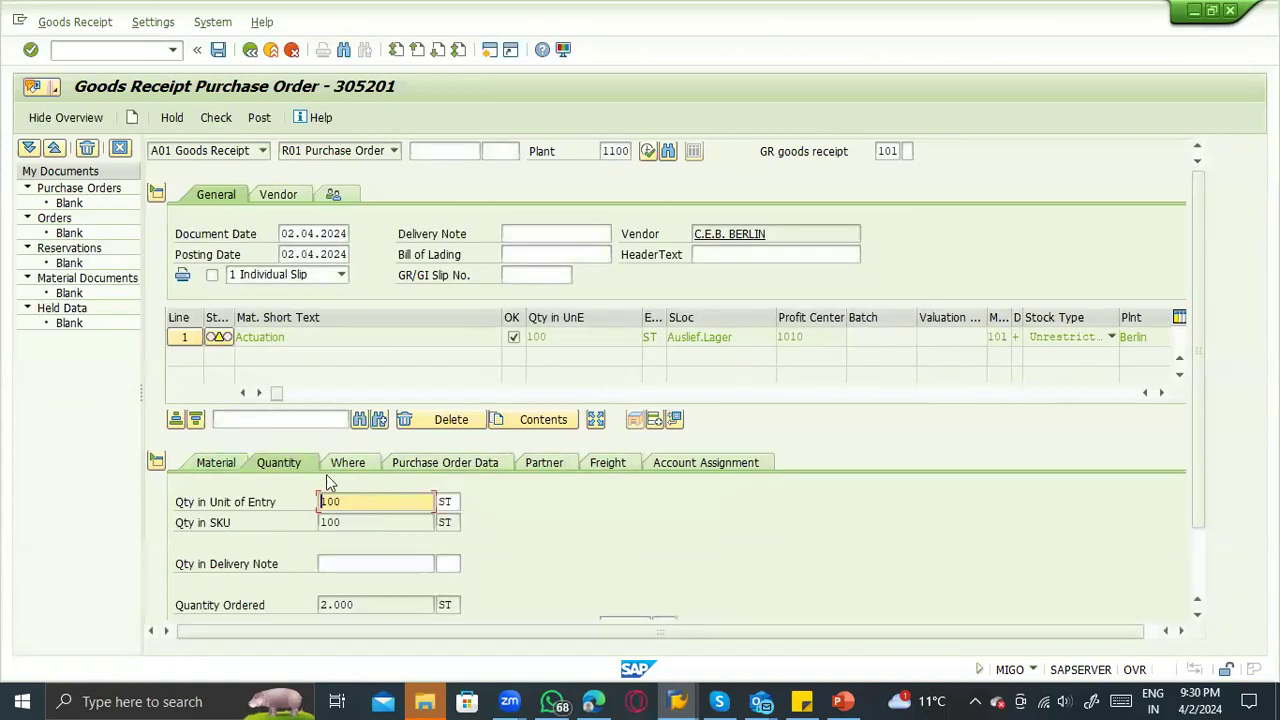
pyautogui.click(220, 340)
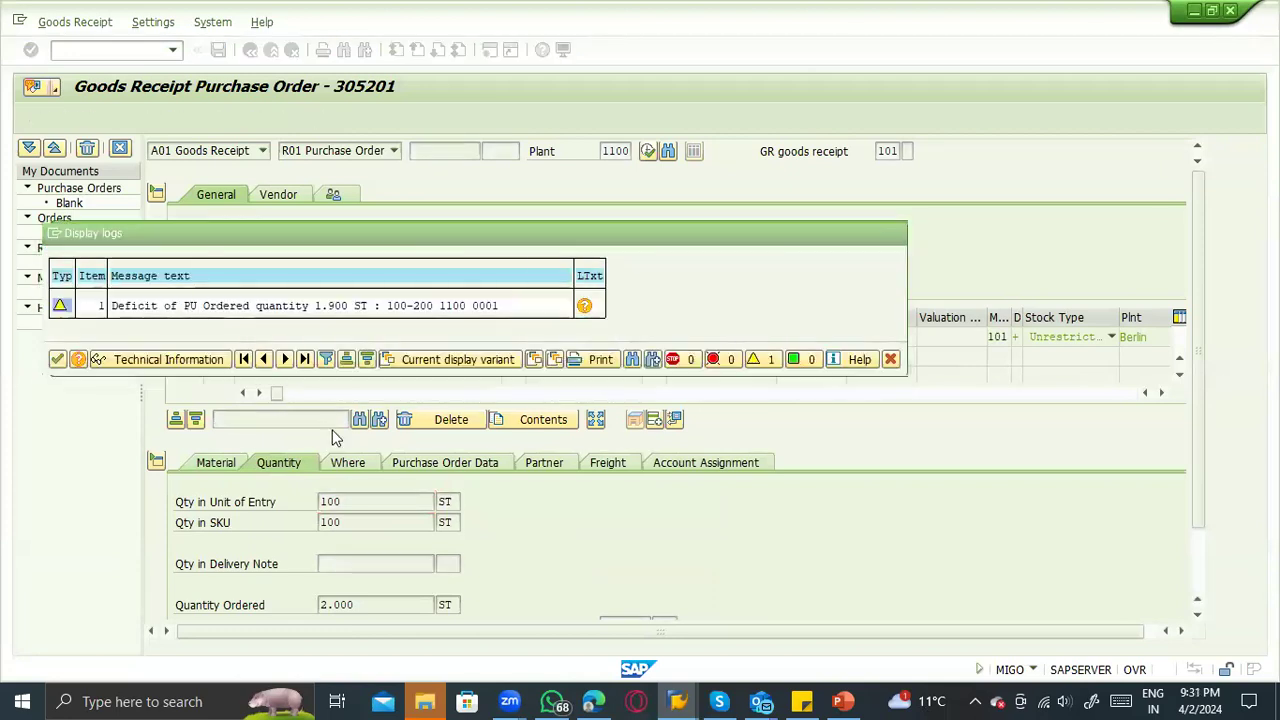
pyautogui.press('Return')
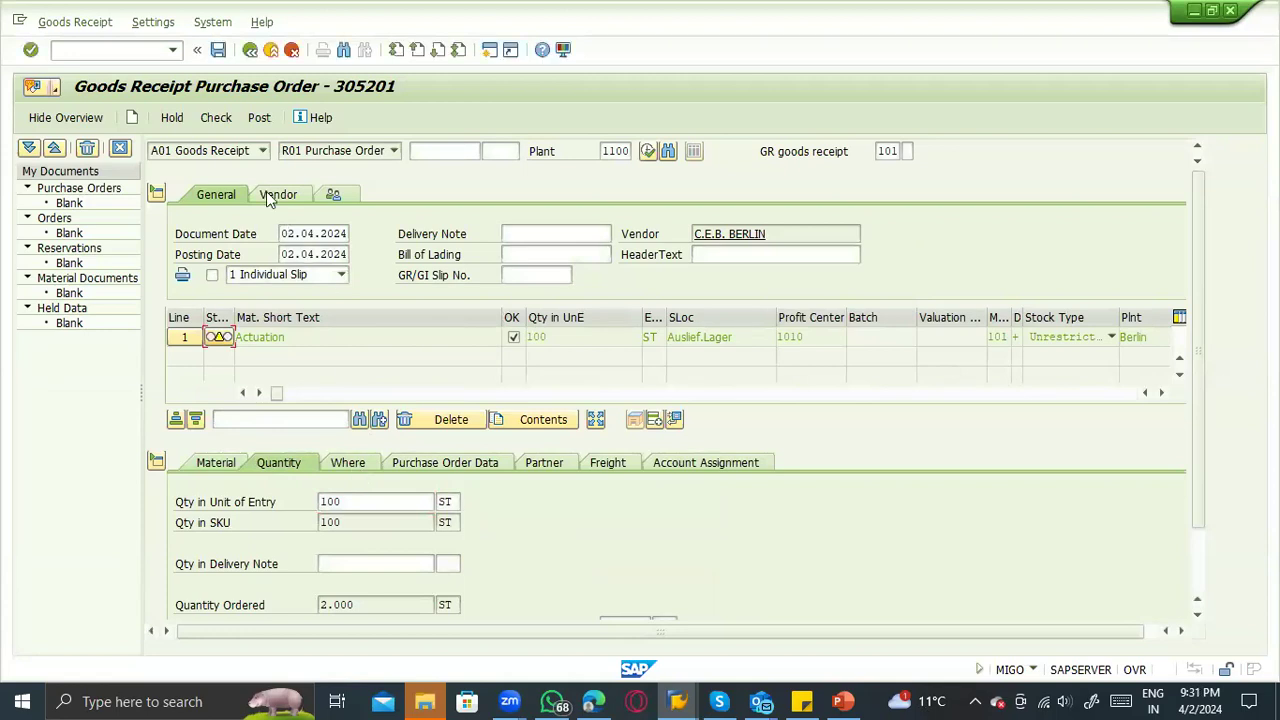
pyautogui.click(253, 116)
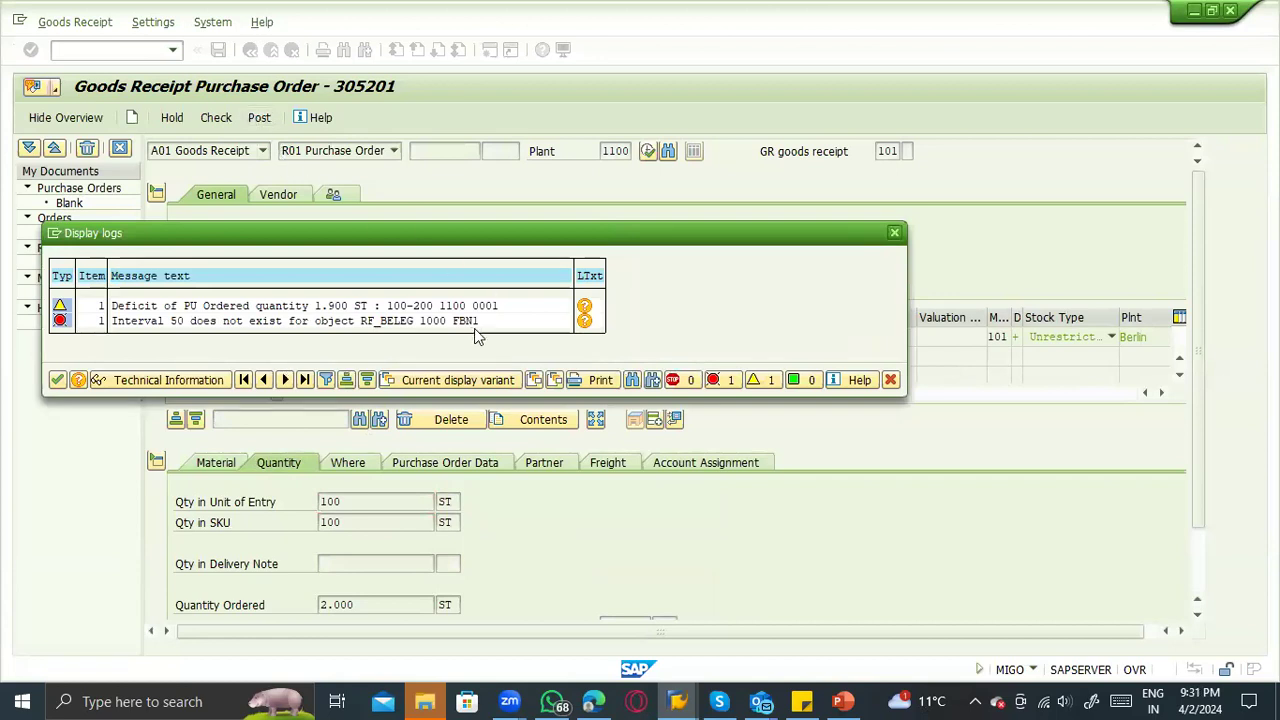
# Open transaction FBN1 in another session and open the accounting document intervals of company code 1000 for editing.
pyautogui.click(55, 236)
pyautogui.click(86, 296)
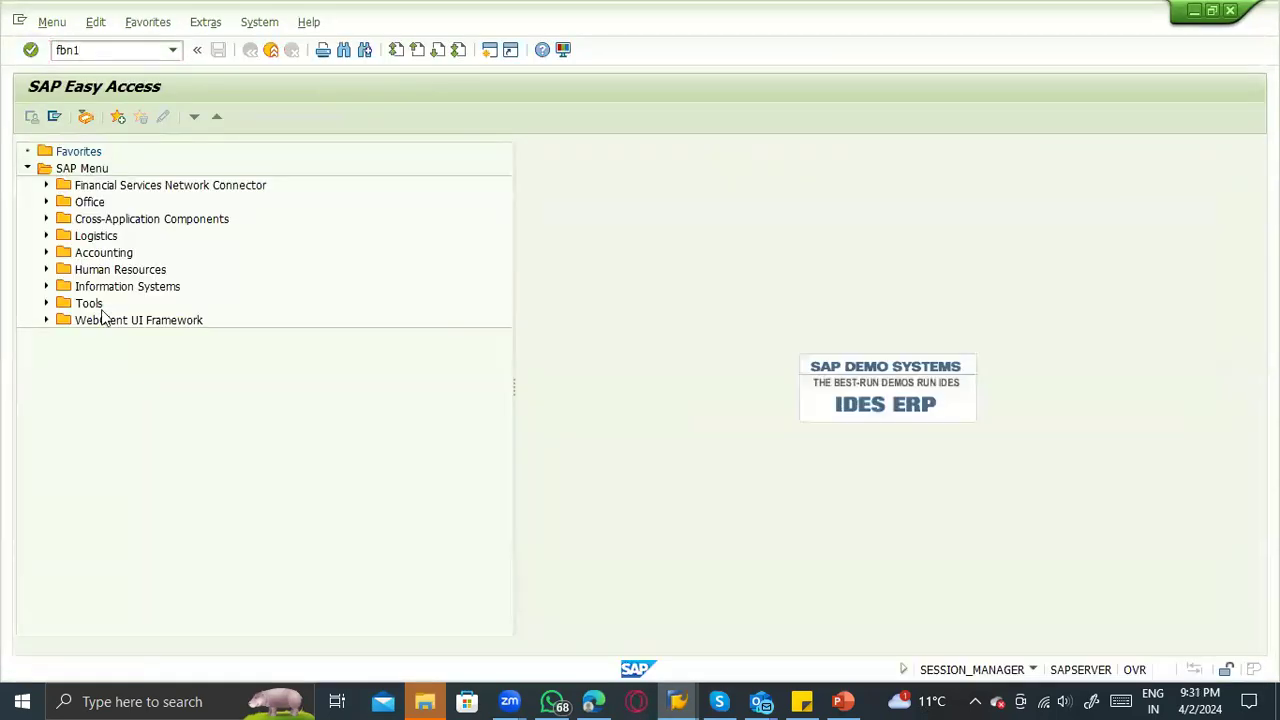
pyautogui.press('Return')
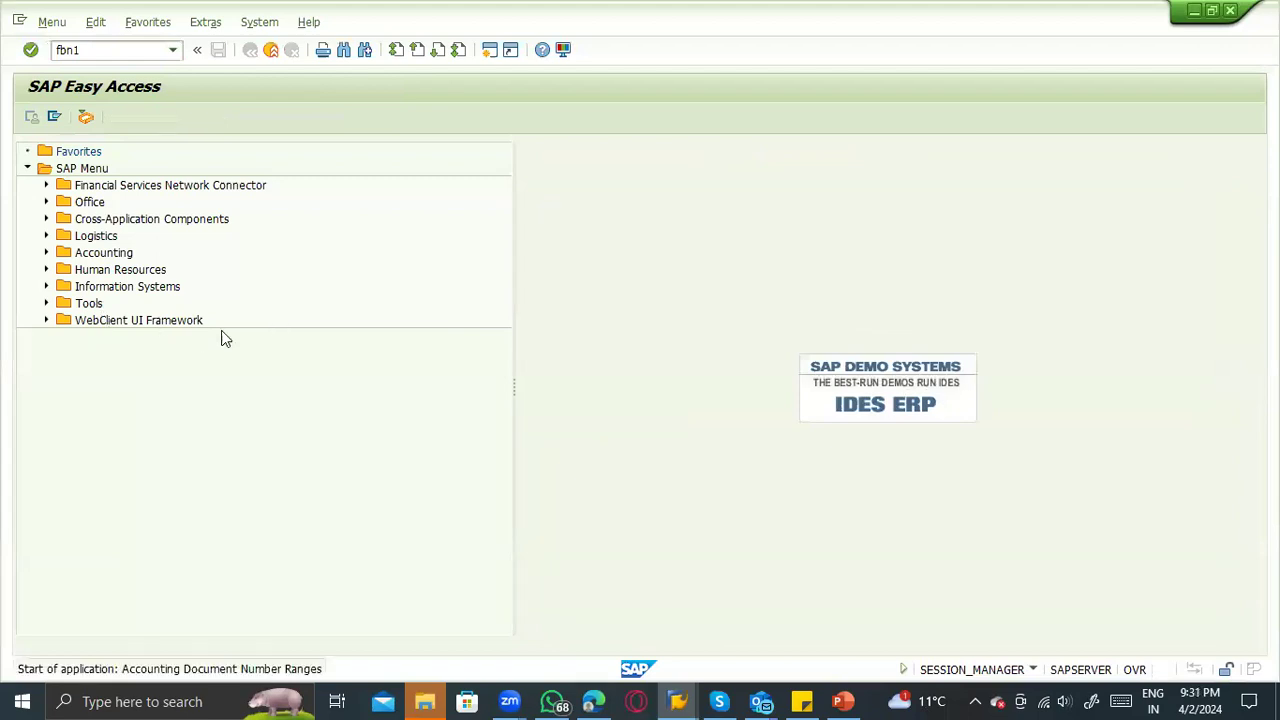
pyautogui.hotkey('alt', 'Tab')
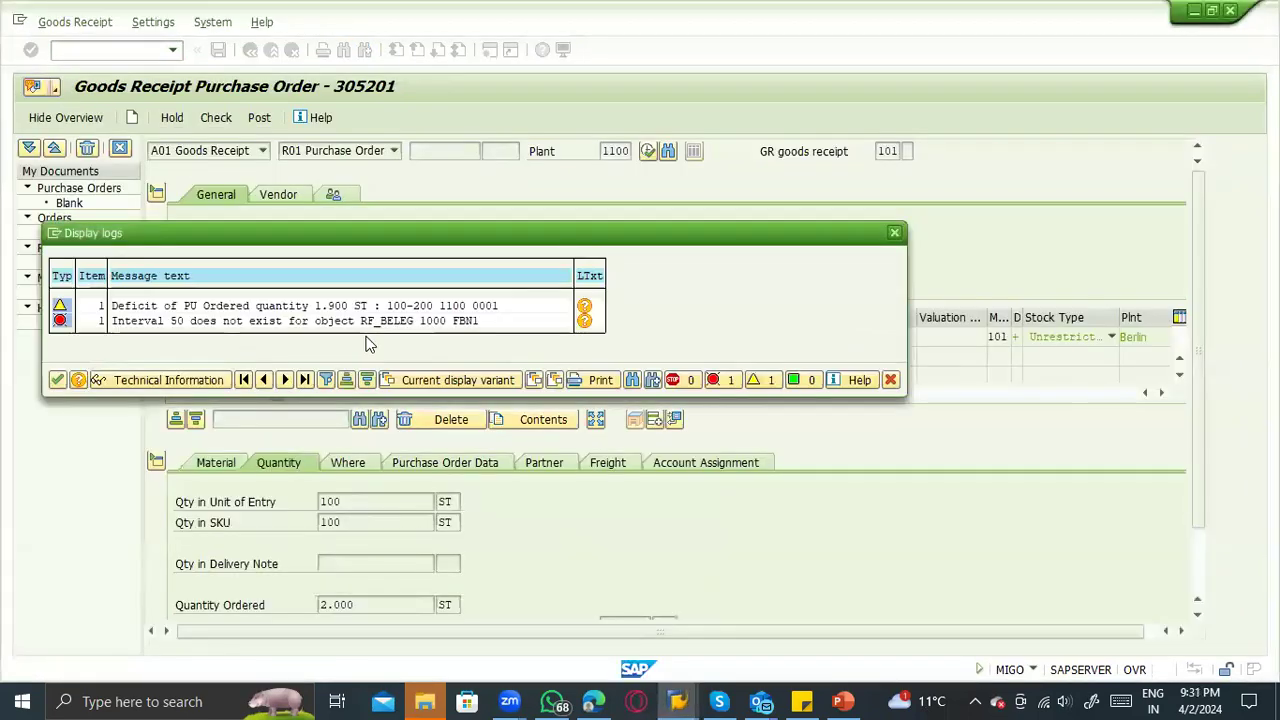
pyautogui.hotkey('alt', 'Tab')
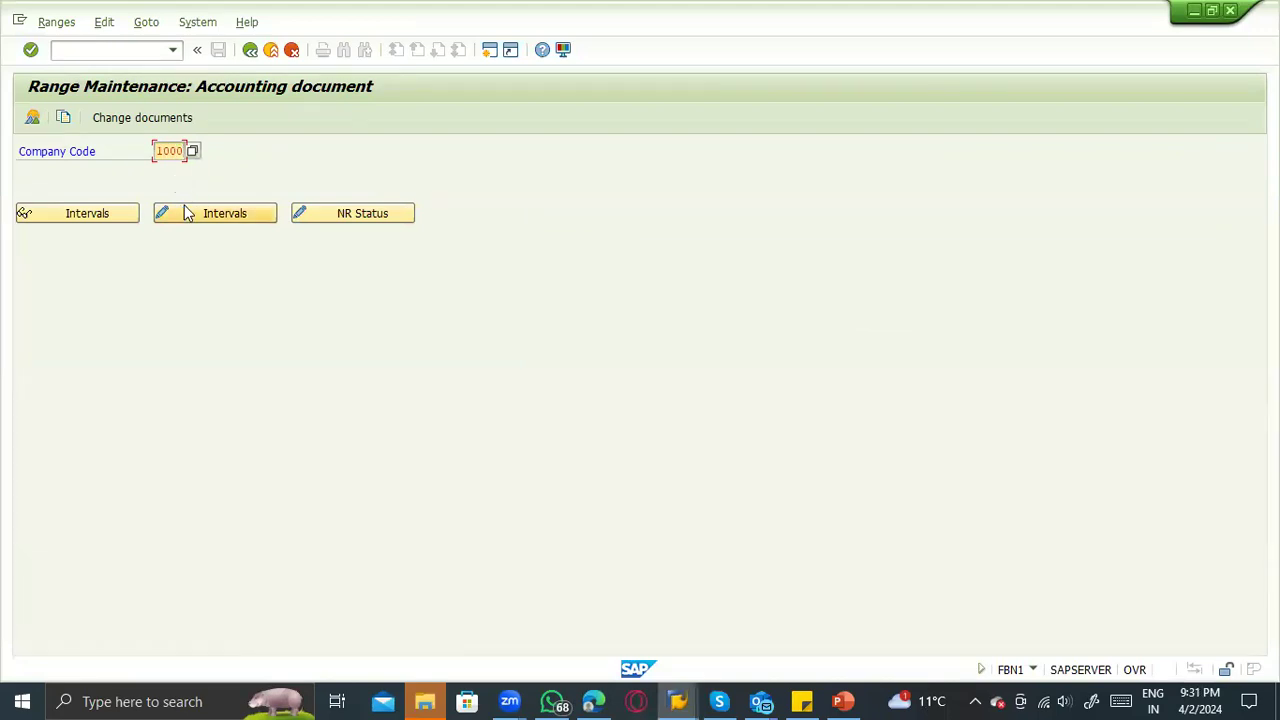
pyautogui.click(197, 215)
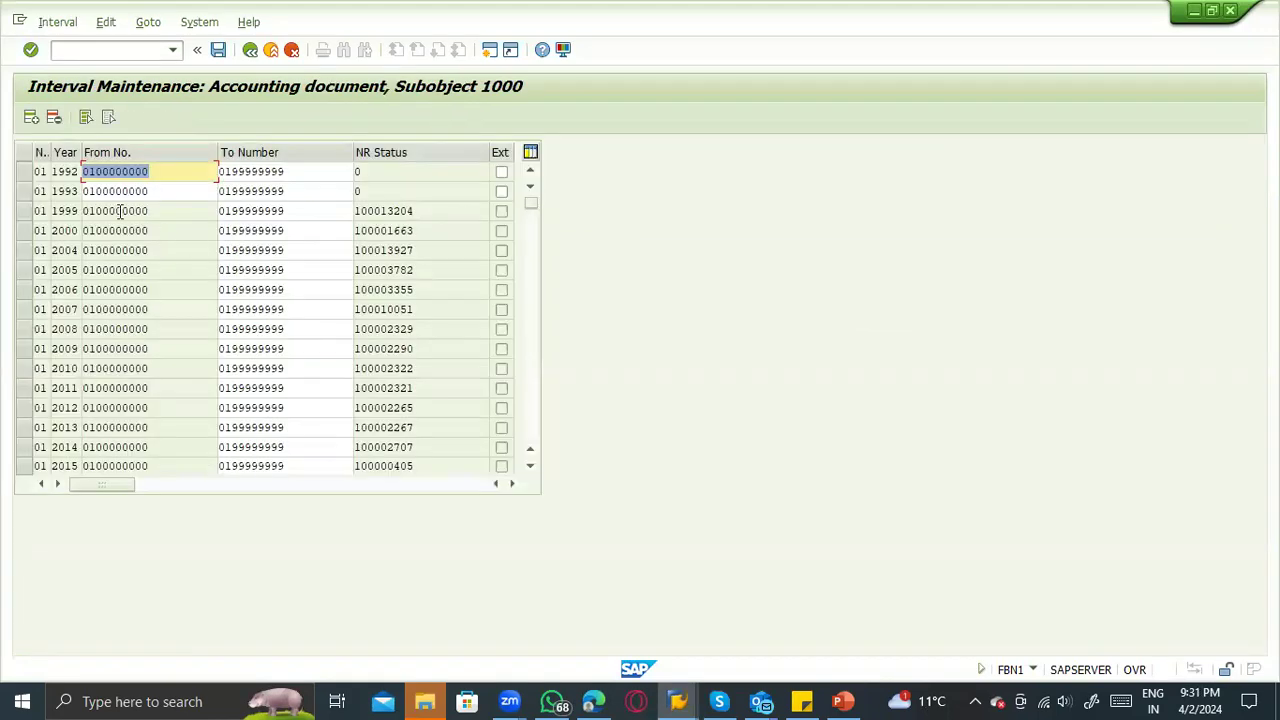
# Reread the error log in the goods receipt session and find the number range 50 rows in the accounting document intervals.
pyautogui.hotkey('alt', 'Tab')
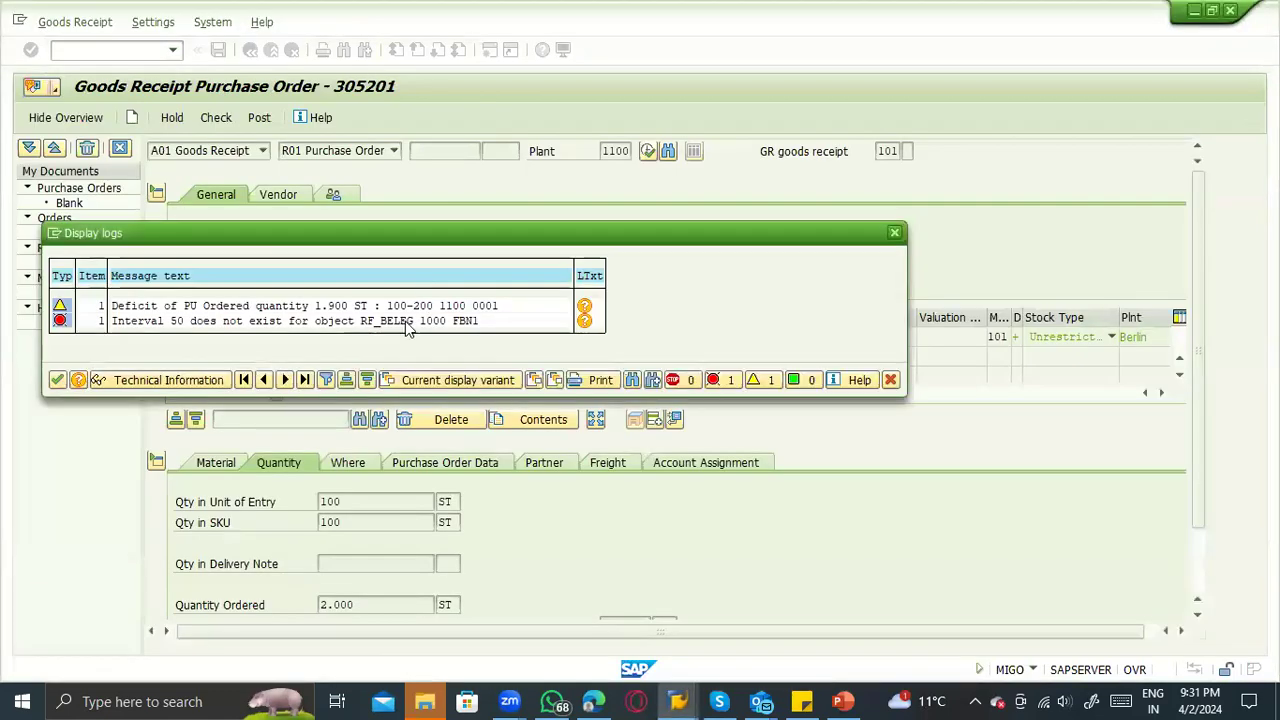
pyautogui.click(467, 320)
pyautogui.click(177, 320)
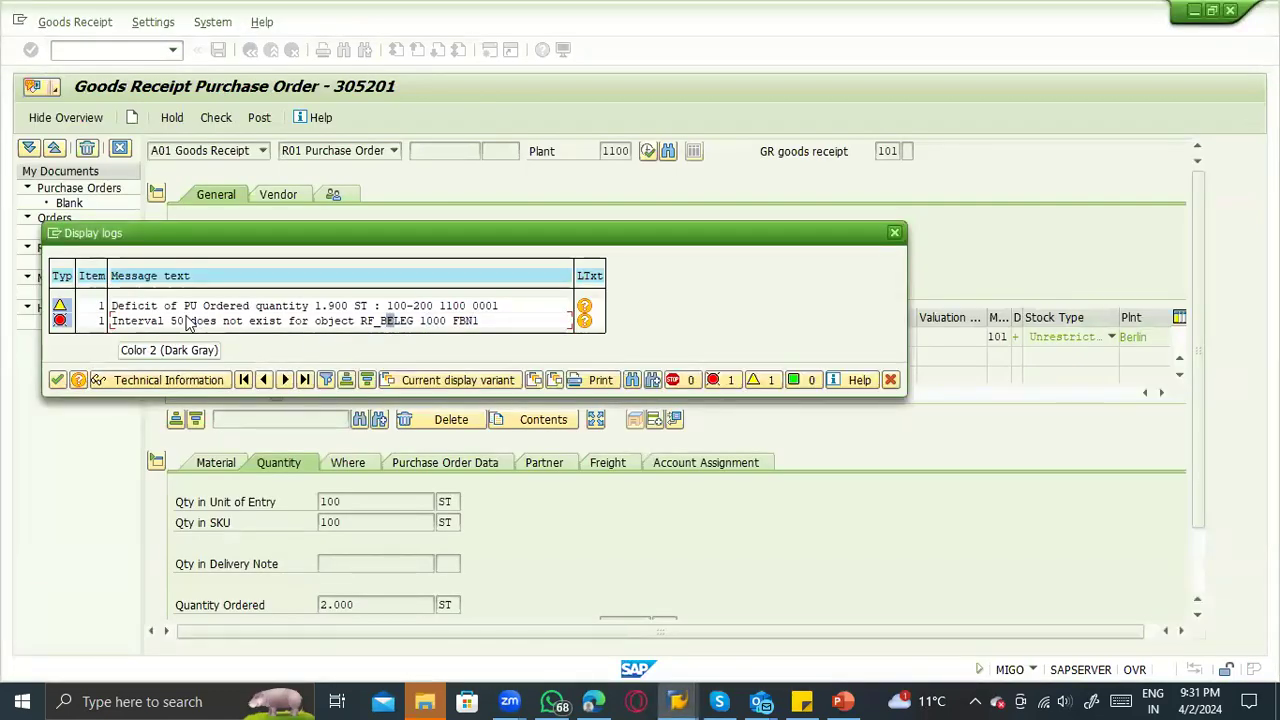
pyautogui.hotkey('alt', 'Tab')
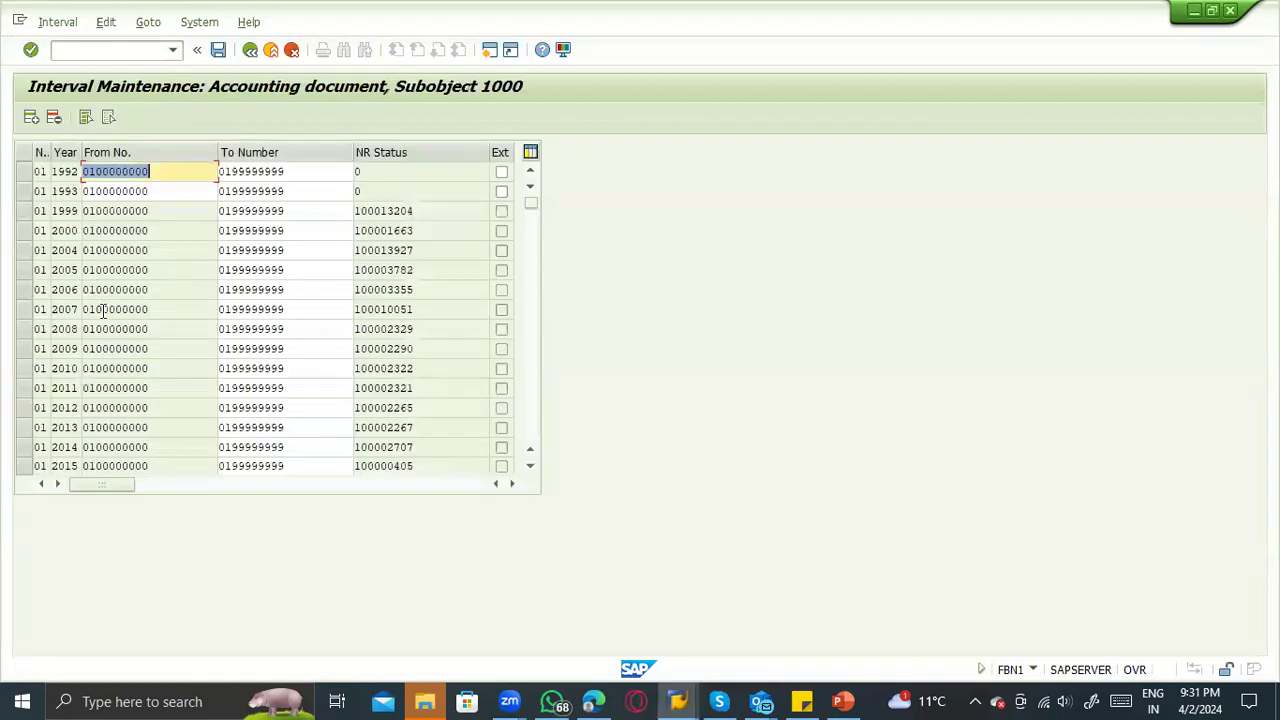
pyautogui.scroll(-5, 110, 330)
pyautogui.scroll(-15, 118, 340)
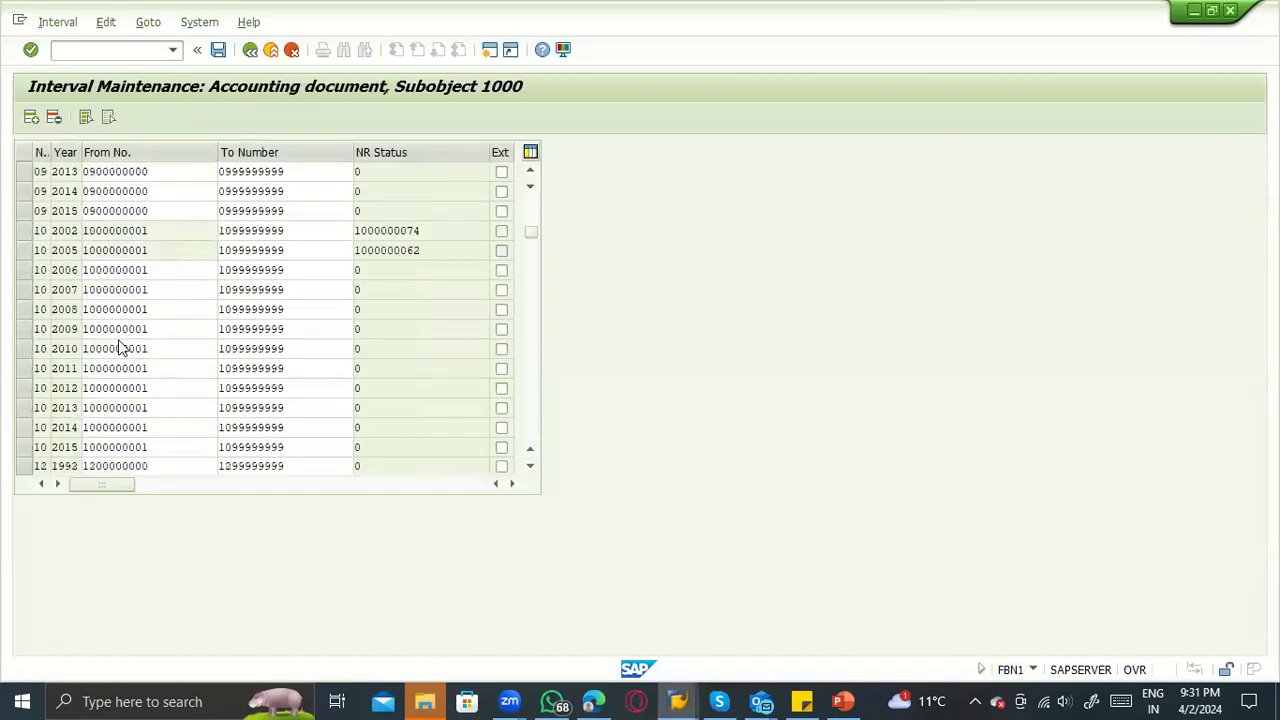
pyautogui.scroll(-15, 123, 350)
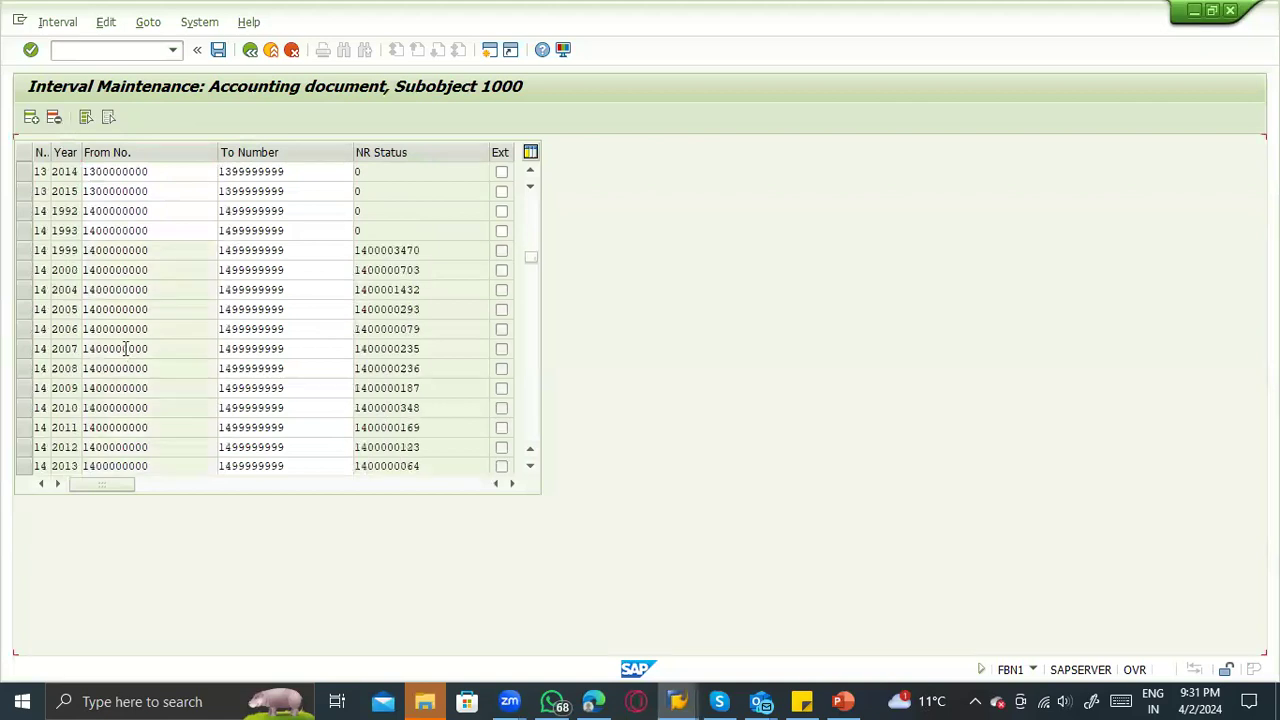
pyautogui.scroll(-12, 103, 362)
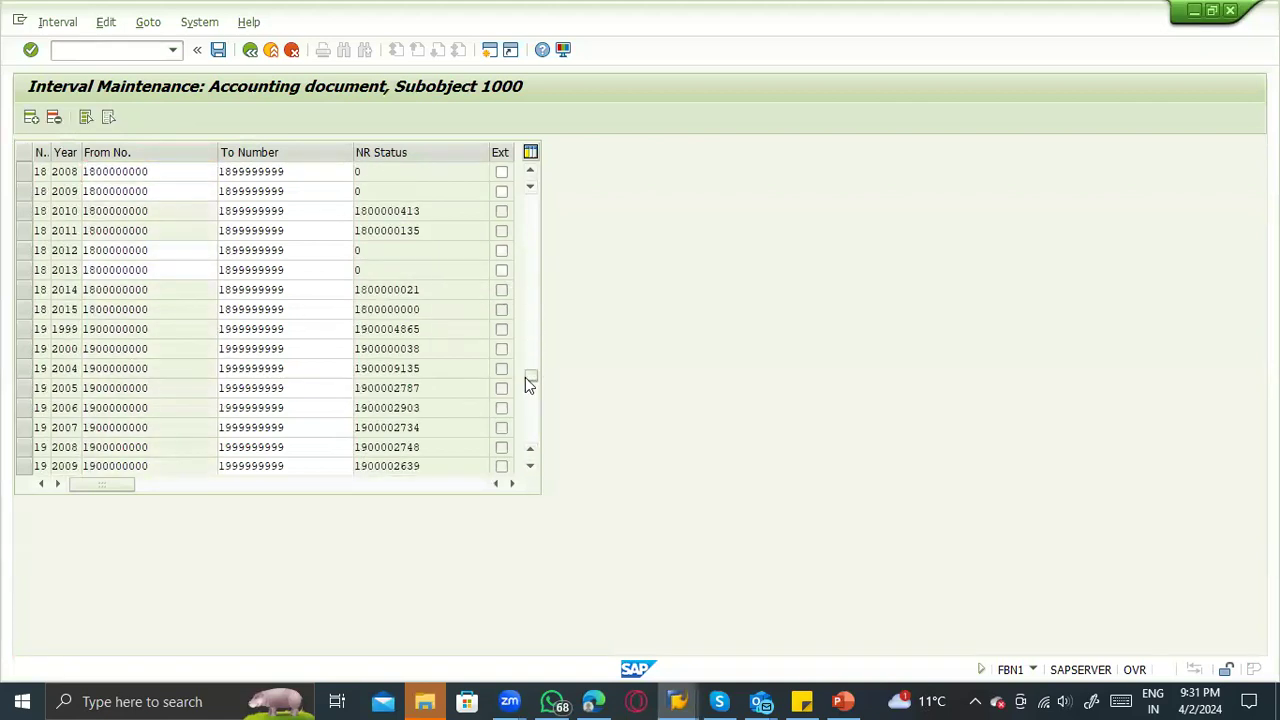
pyautogui.click(526, 377)
pyautogui.scroll(10, 537, 374)
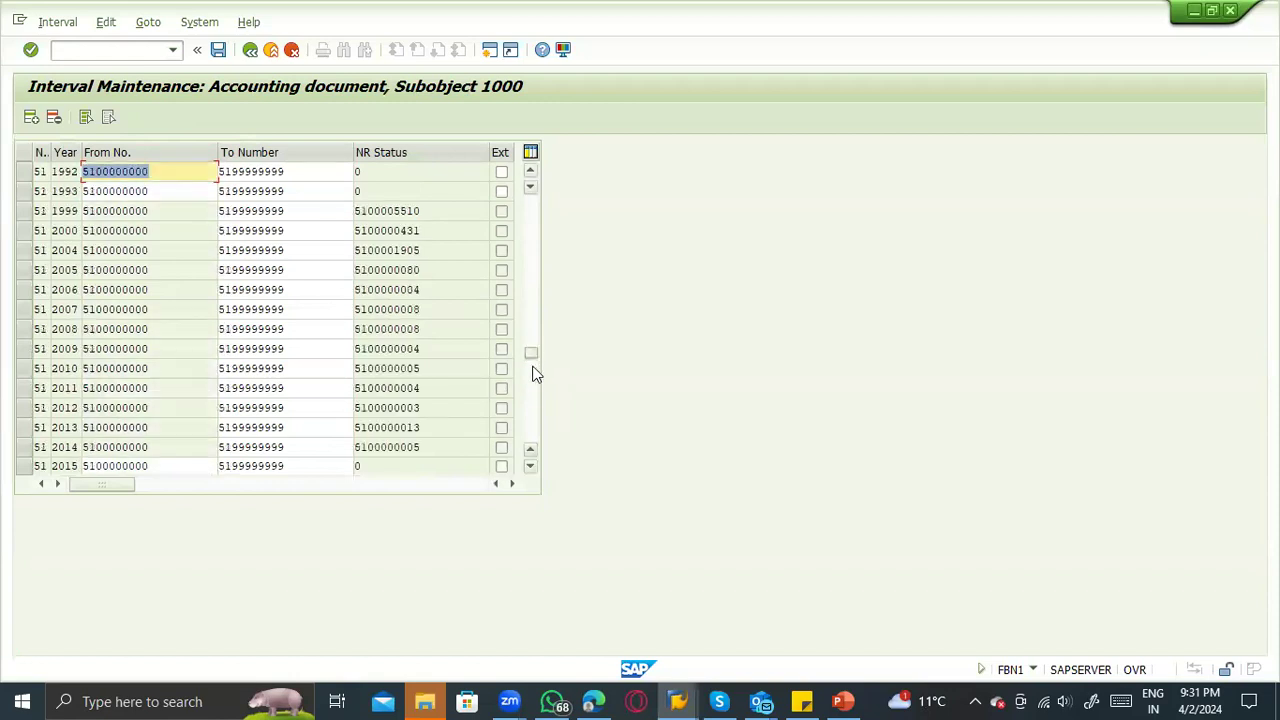
pyautogui.scroll(1, 359, 318)
pyautogui.scroll(8, 178, 330)
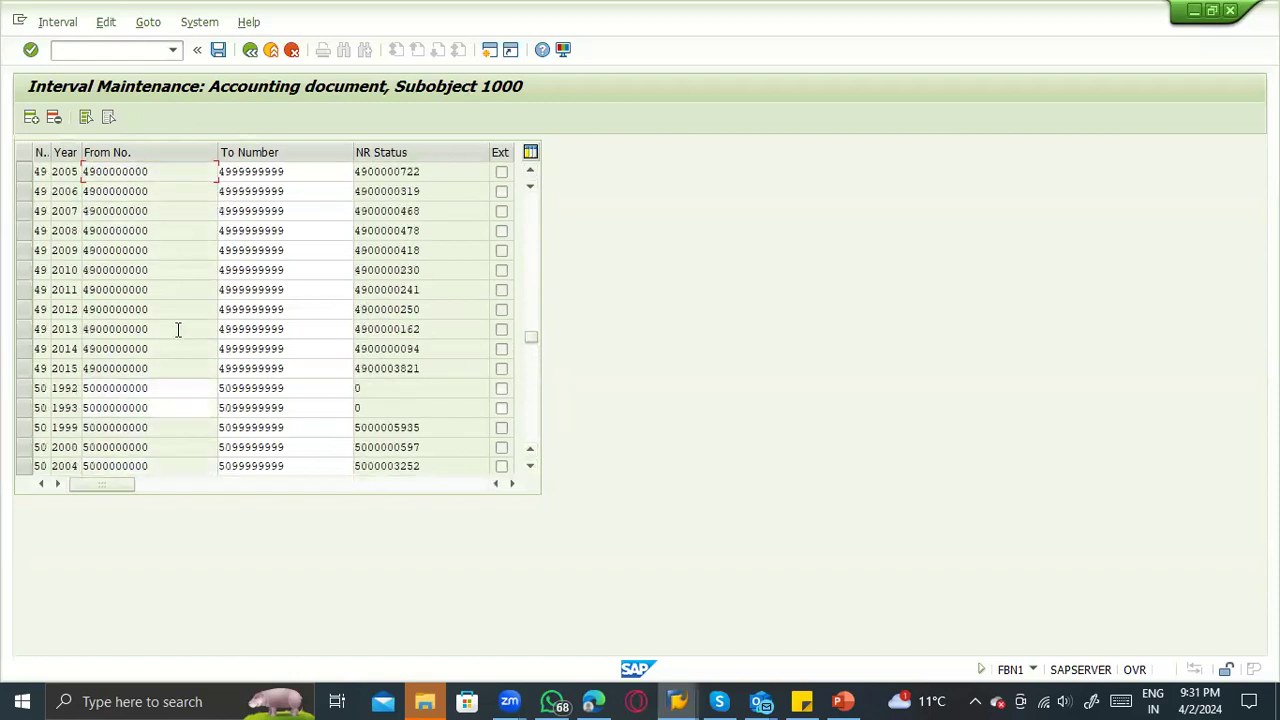
pyautogui.scroll(-3, 66, 348)
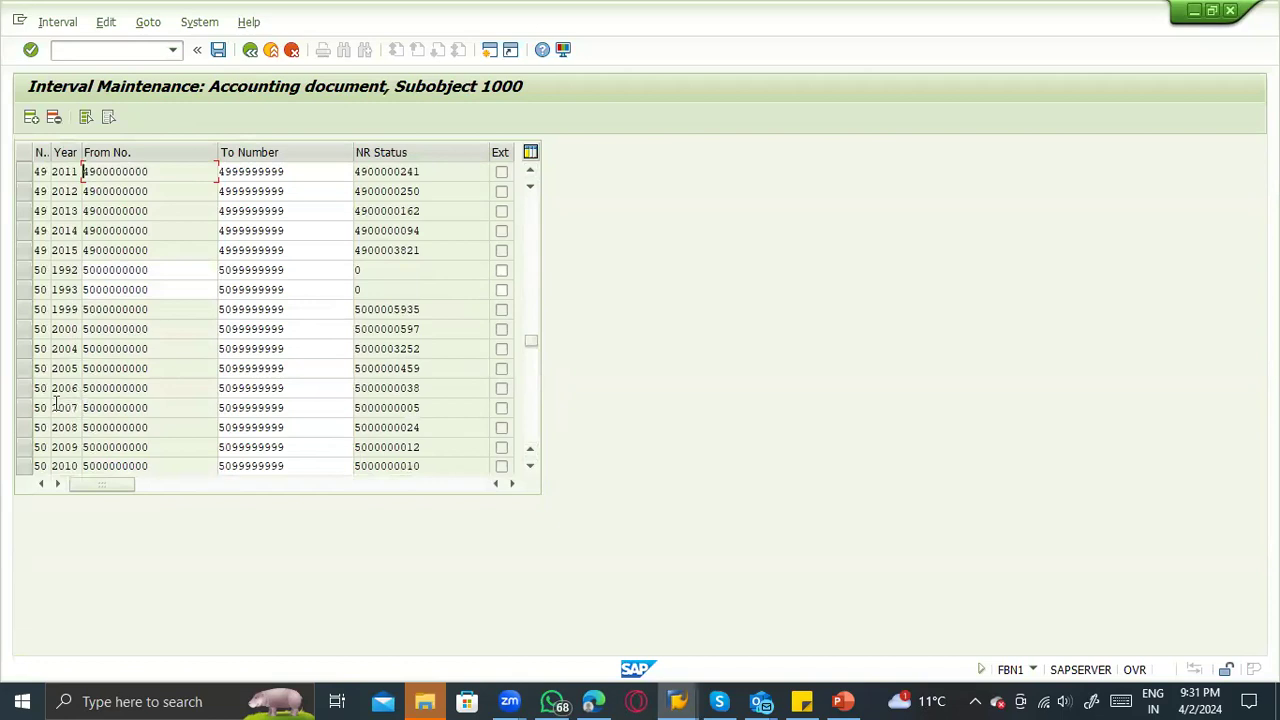
pyautogui.scroll(-1, 90, 414)
pyautogui.scroll(-1, 86, 442)
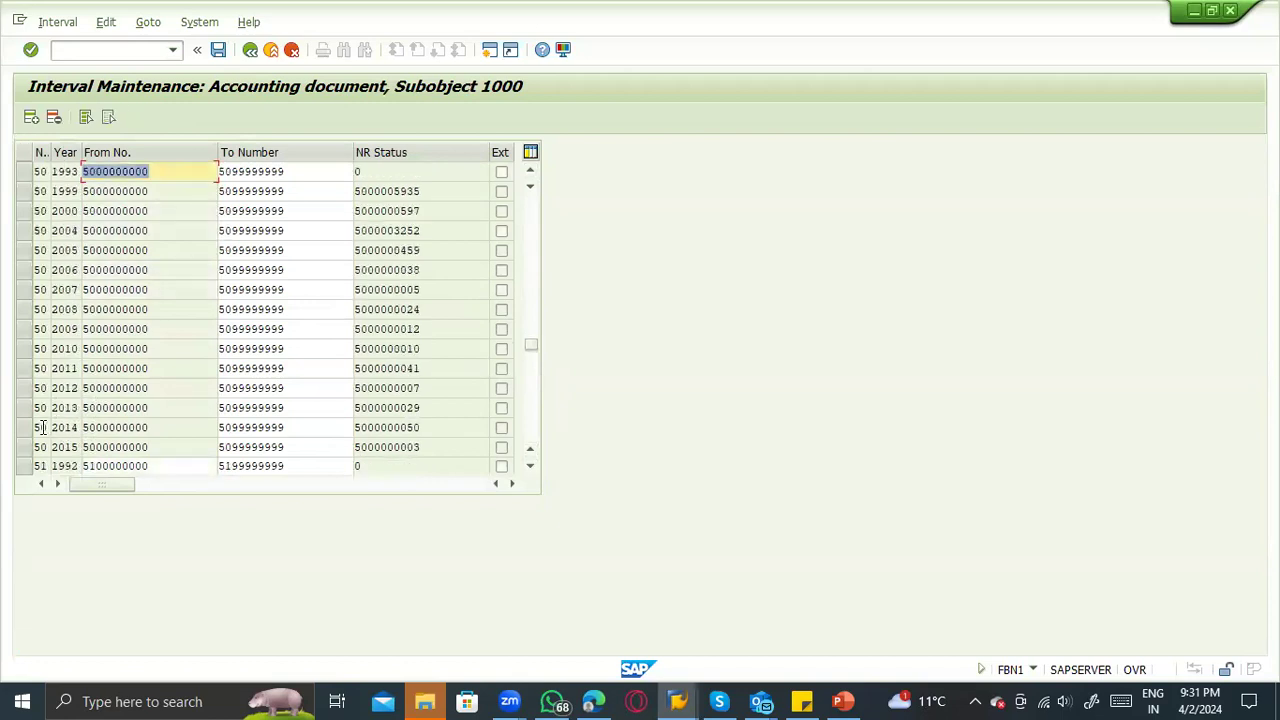
# Copy the From No. and To Number values of the number range 50 interval for year 2015.
pyautogui.click(22, 447)
pyautogui.click(148, 450)
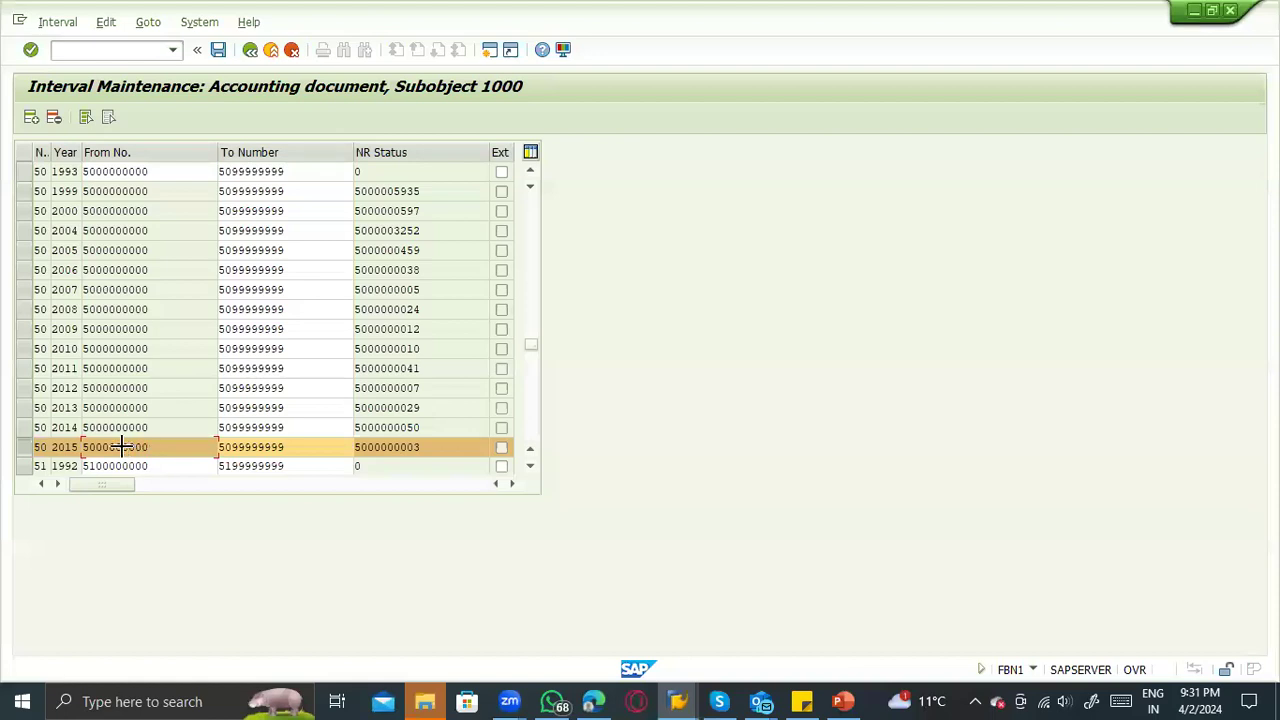
pyautogui.hotkey('ctrl', 'y')
pyautogui.moveTo(82, 447); pyautogui.dragTo(140, 449)
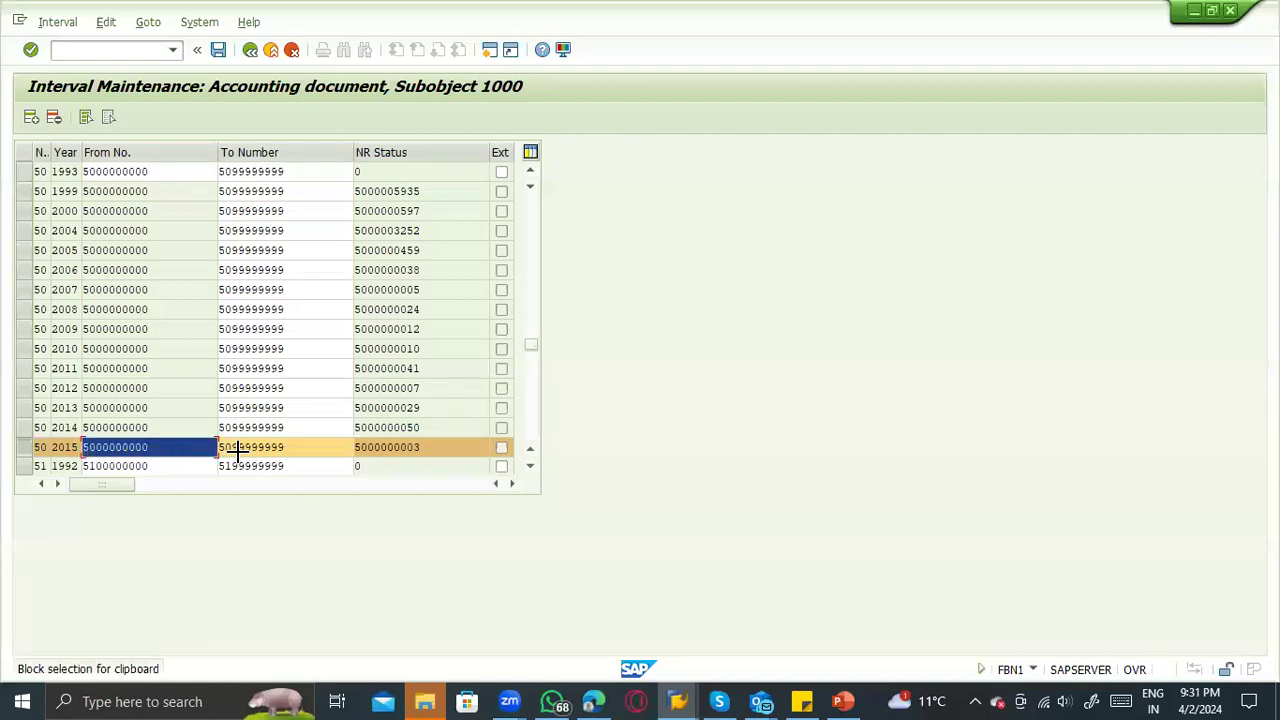
pyautogui.moveTo(238, 450); pyautogui.dragTo(255, 450)
pyautogui.hotkey('ctrl', 'c')
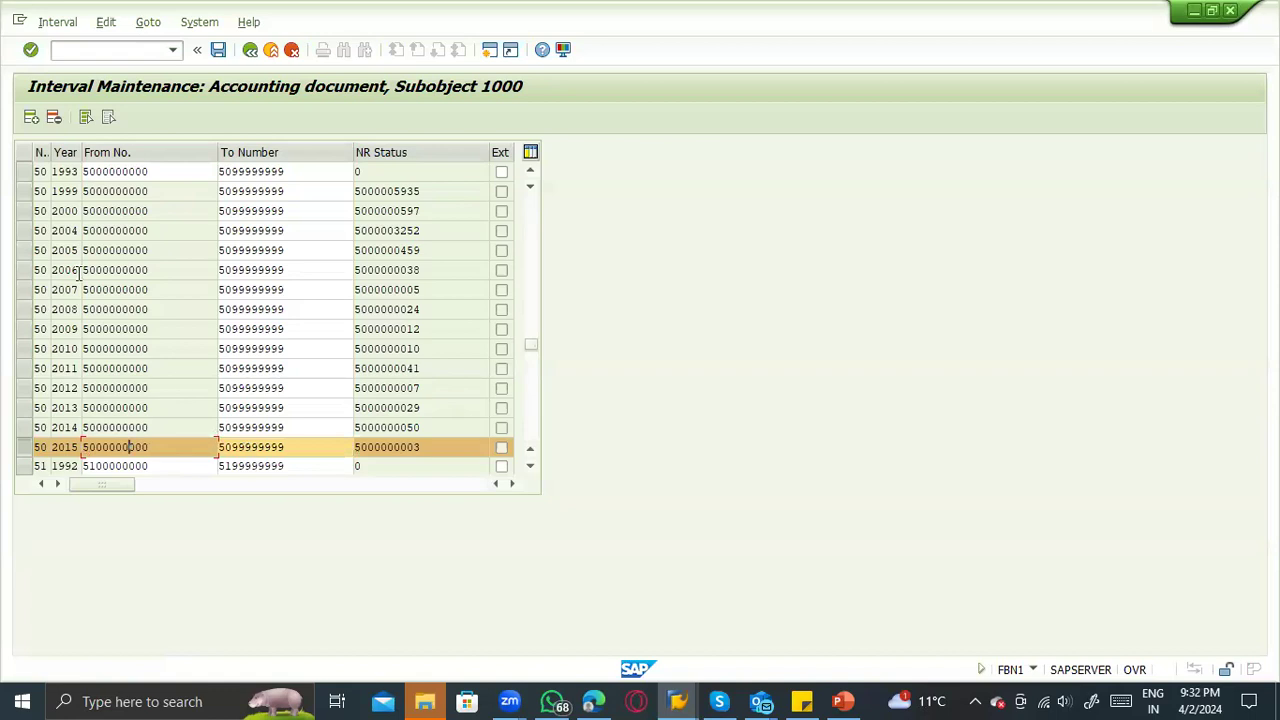
pyautogui.click(31, 117)
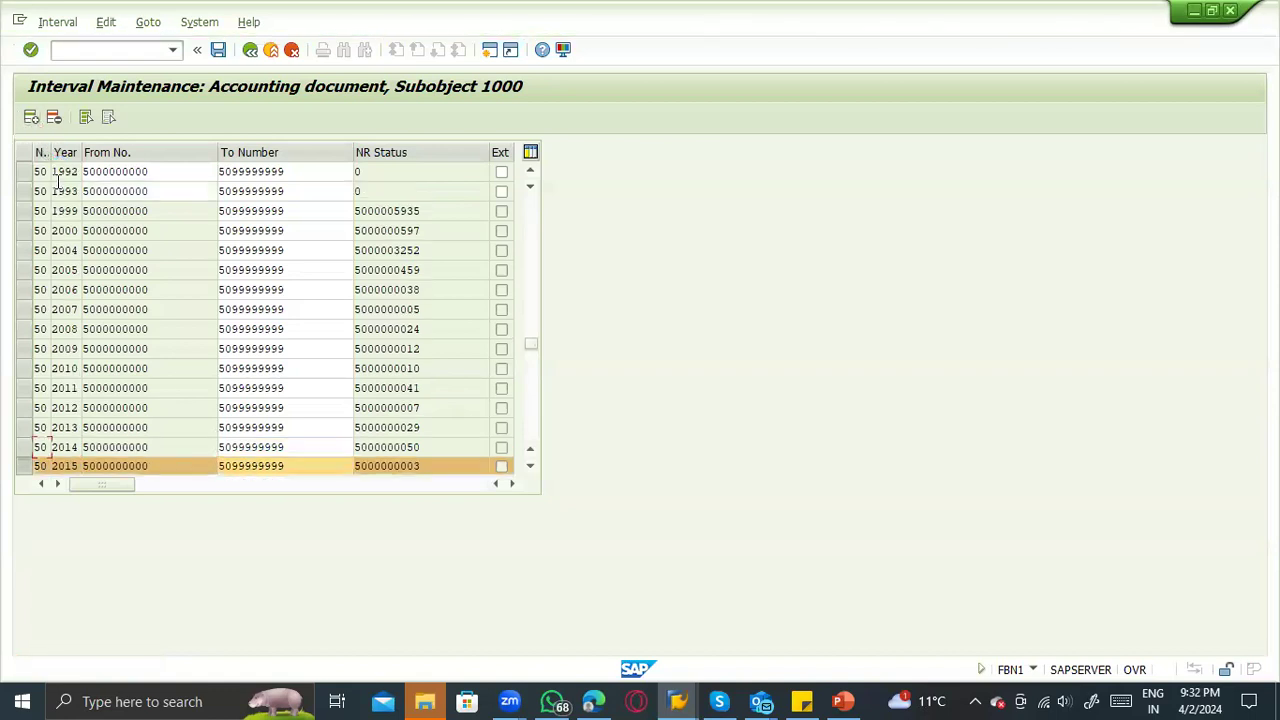
pyautogui.moveTo(534, 347); pyautogui.dragTo(531, 205)
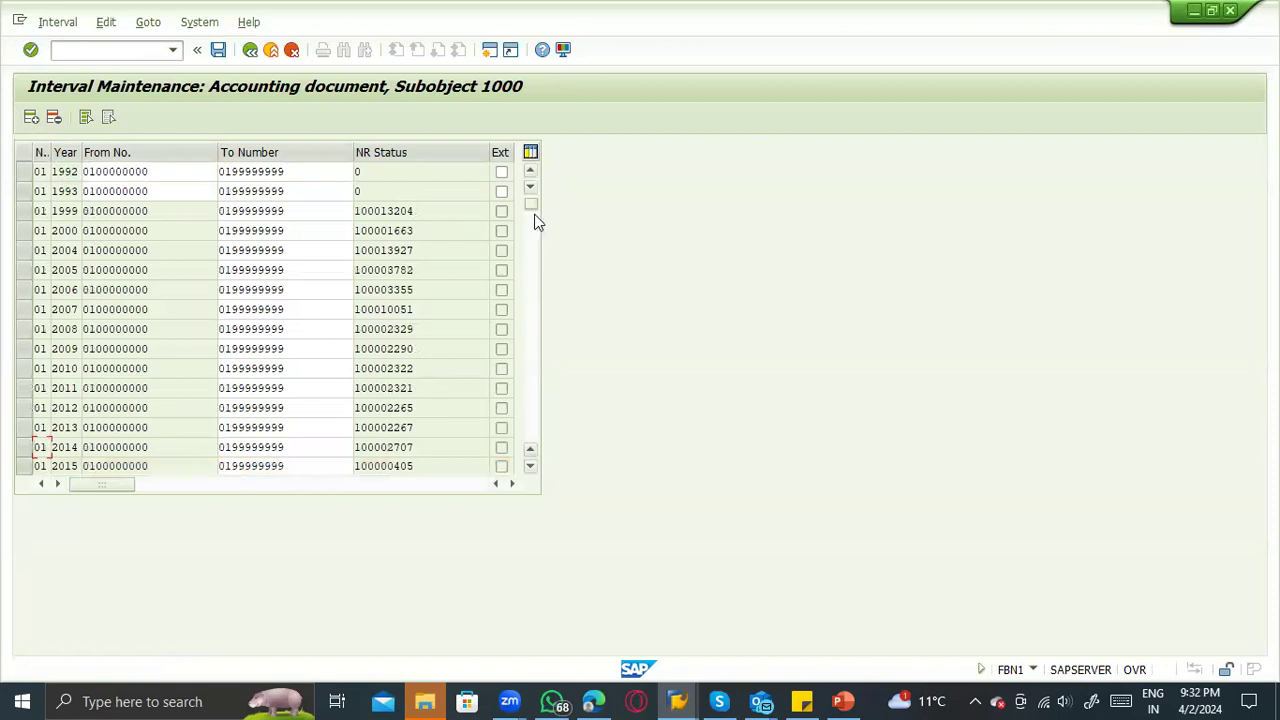
pyautogui.scroll(1, 96, 194)
pyautogui.click(41, 172)
pyautogui.write('50')
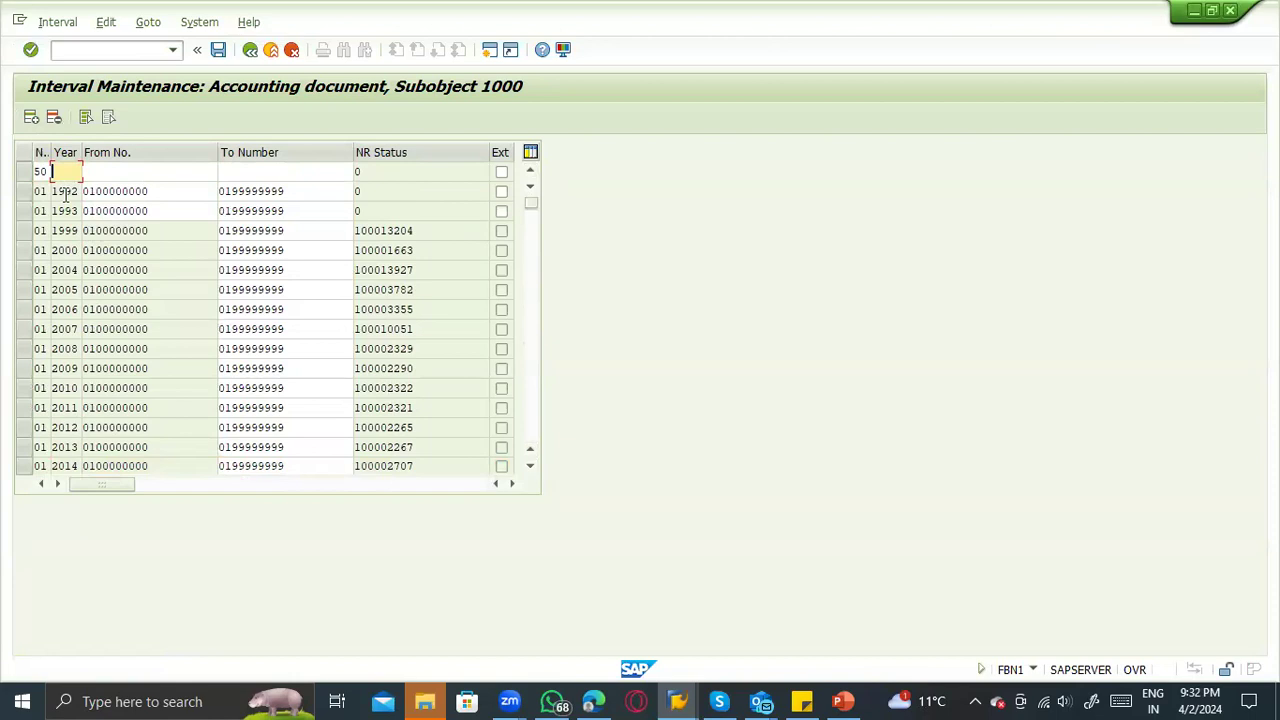
pyautogui.write('2024')
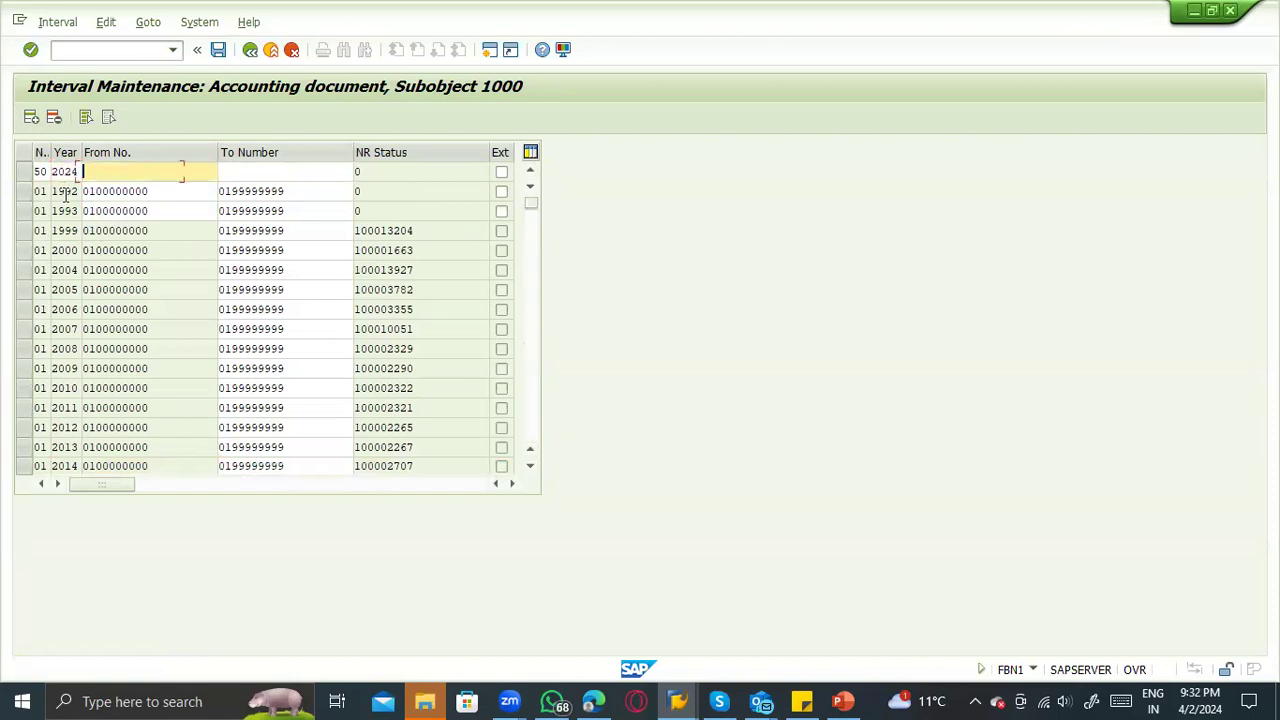
pyautogui.hotkey('ctrl', 'v')
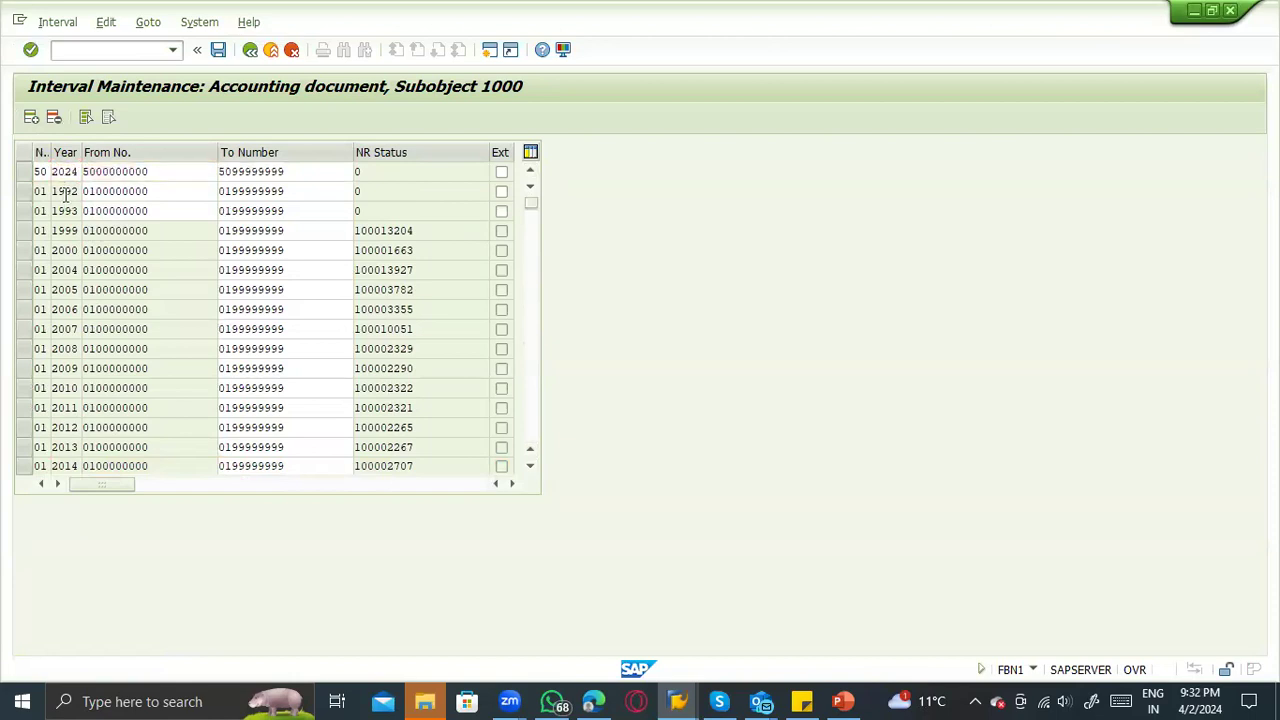
pyautogui.press('Return')
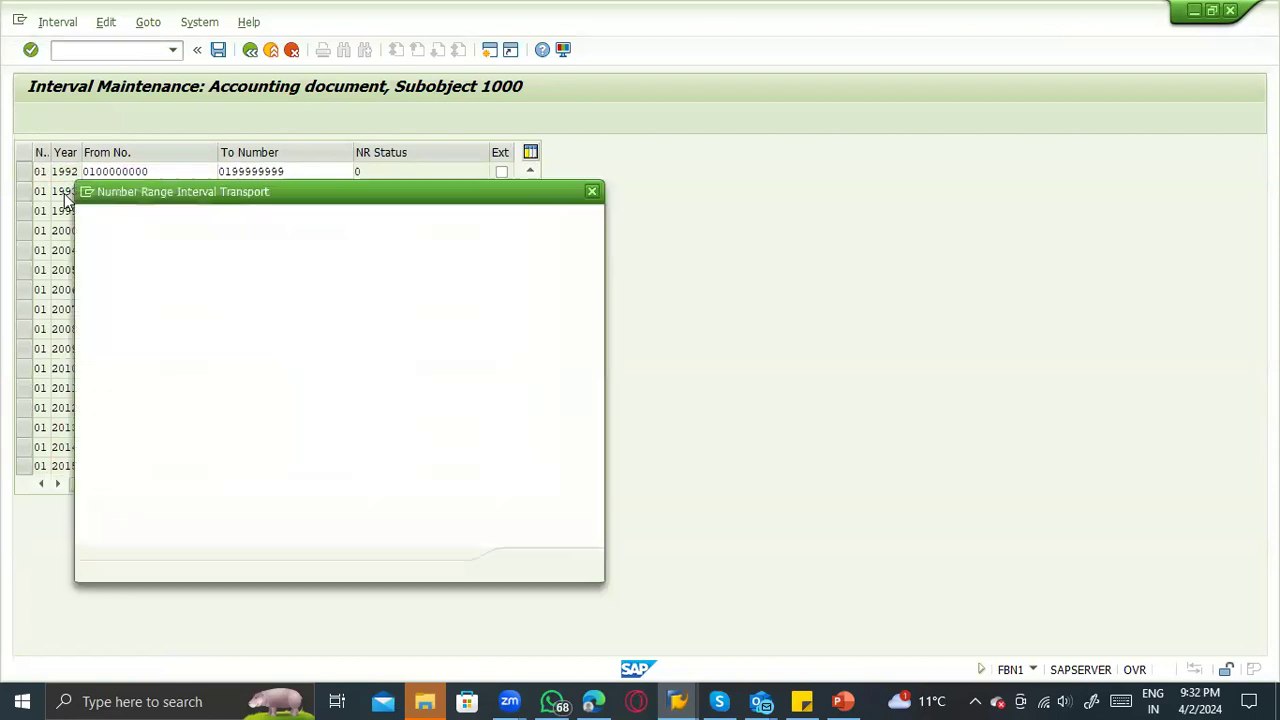
pyautogui.press('Return')
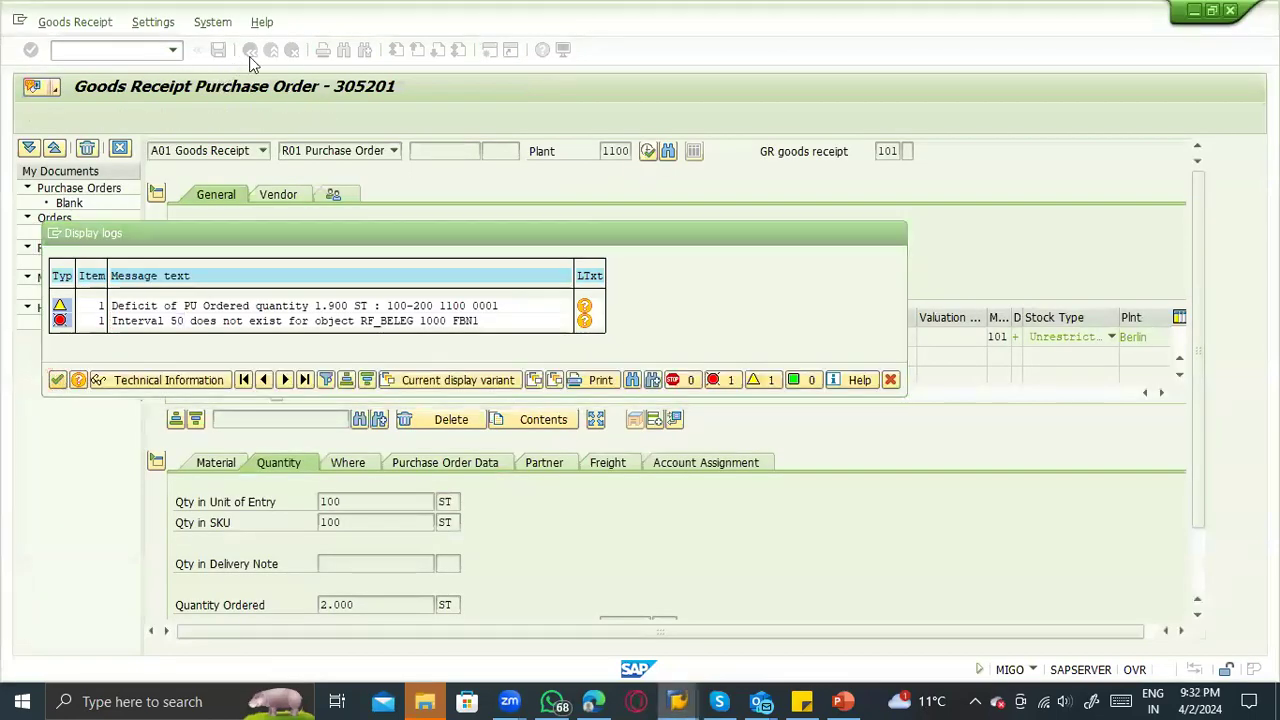
# Return to the open goods receipt without exiting it, check the document again, and try to post it.
pyautogui.press('Return')
pyautogui.click(251, 51)
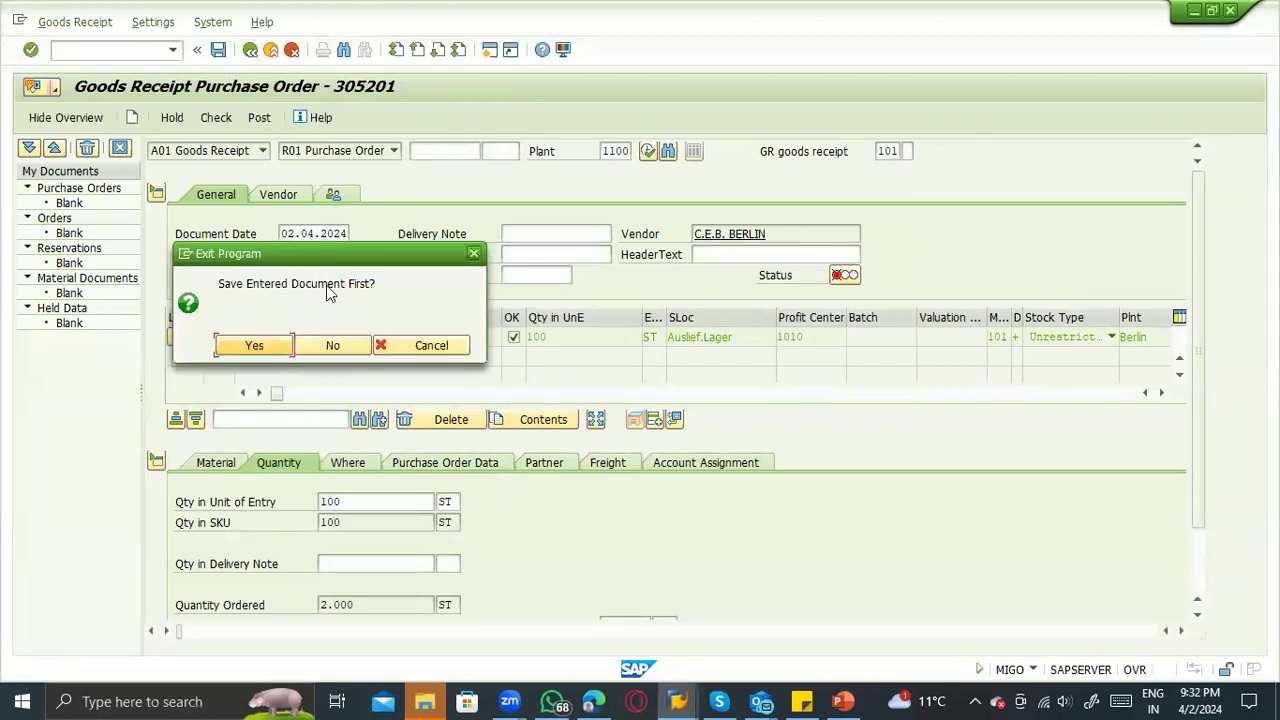
pyautogui.click(449, 347)
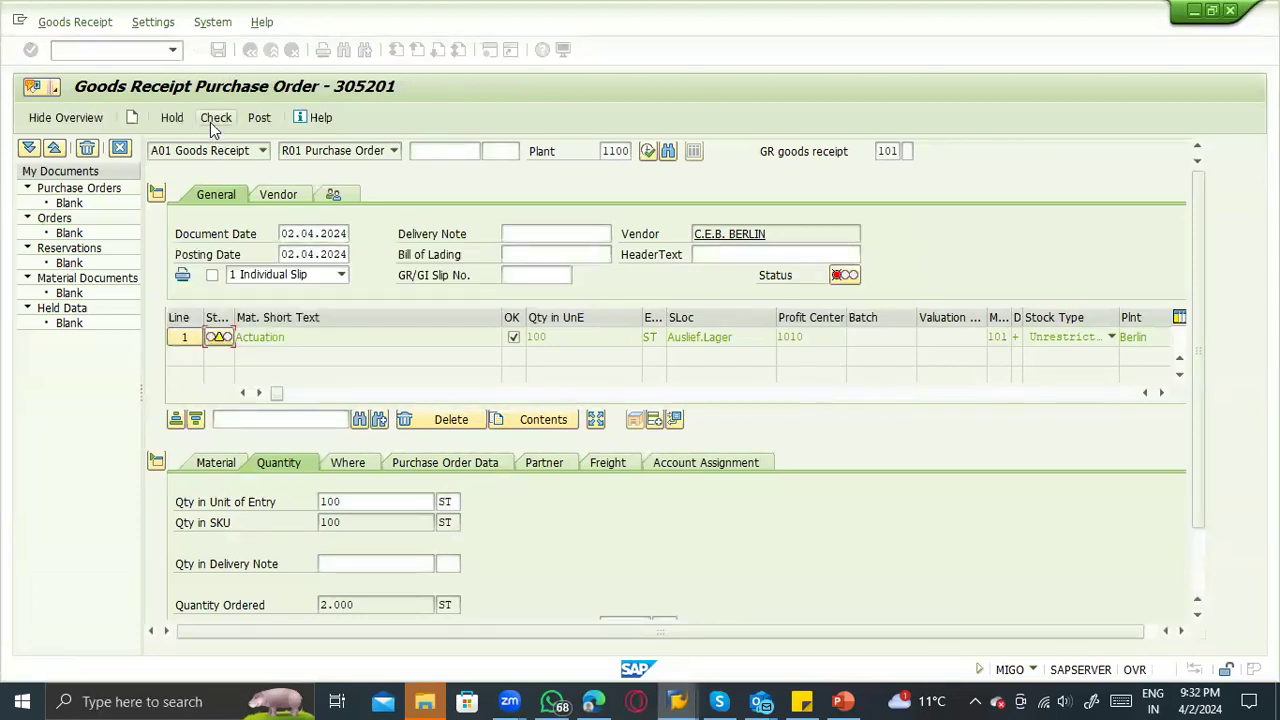
pyautogui.click(212, 122)
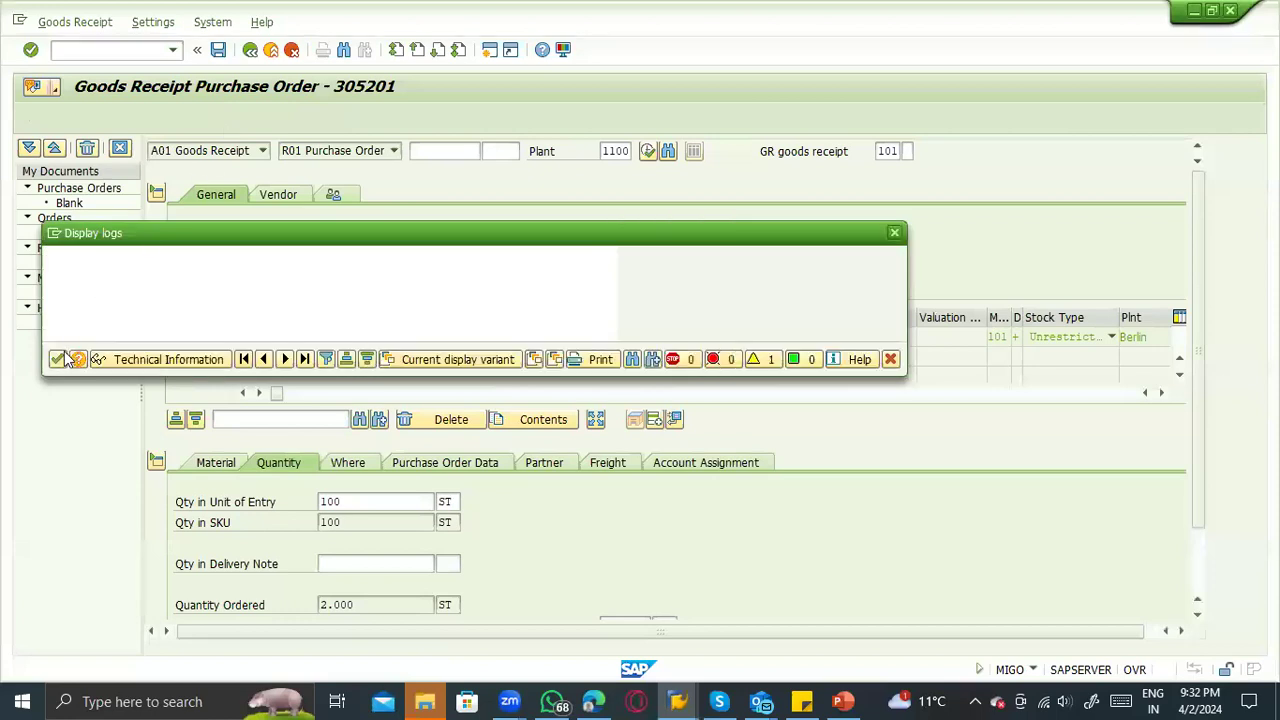
pyautogui.click(59, 359)
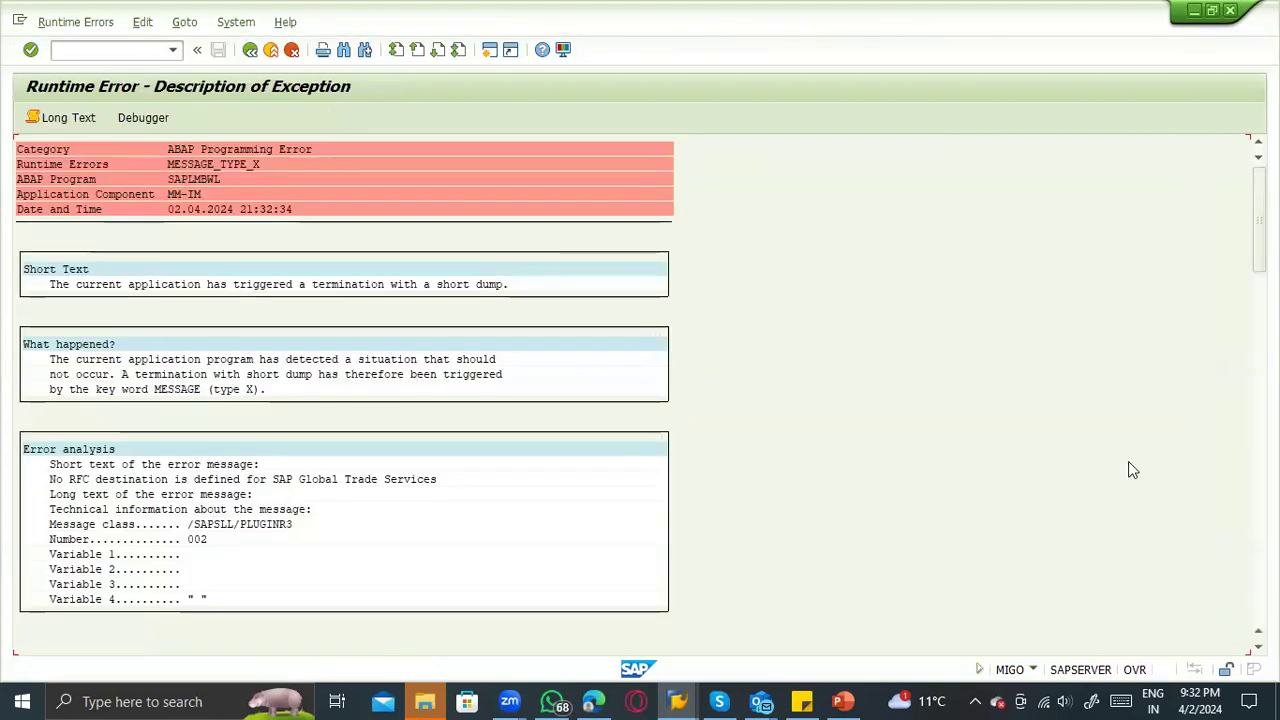
# Examine the runtime error description and open the source code of the failing MESSAGE statement.
pyautogui.scroll(-5, 1234, 443)
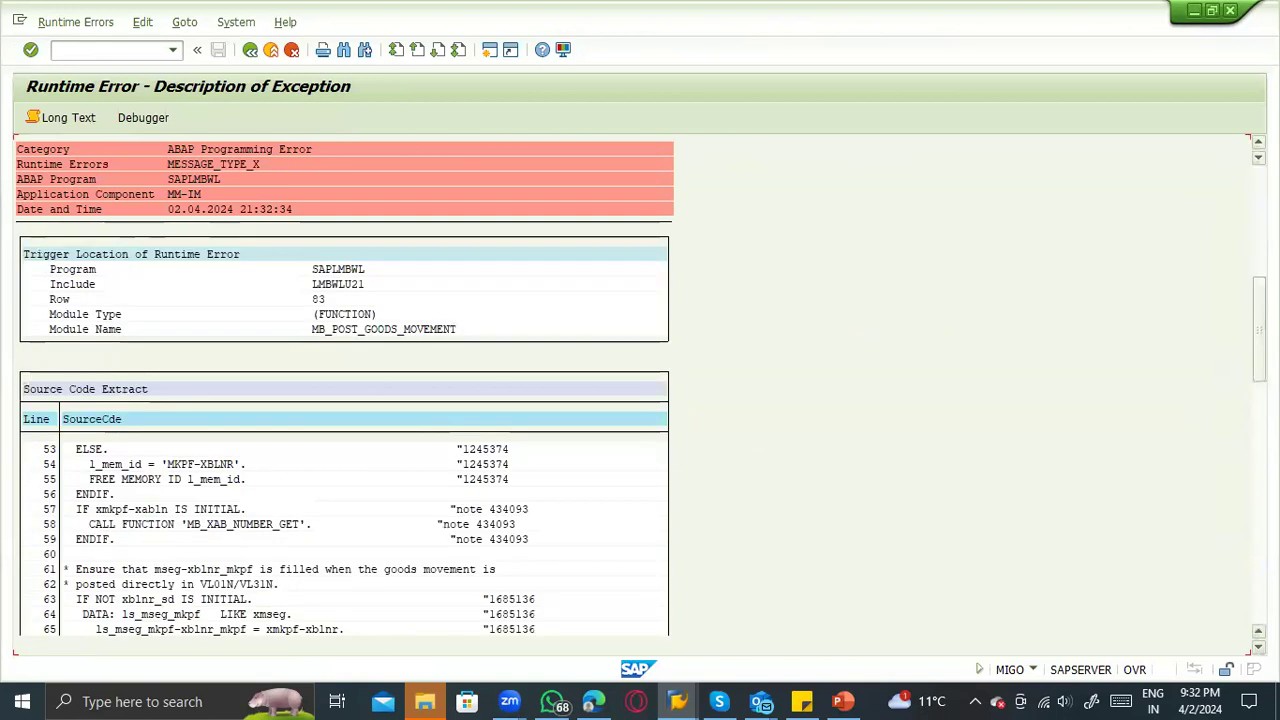
pyautogui.scroll(-8, 511, 532)
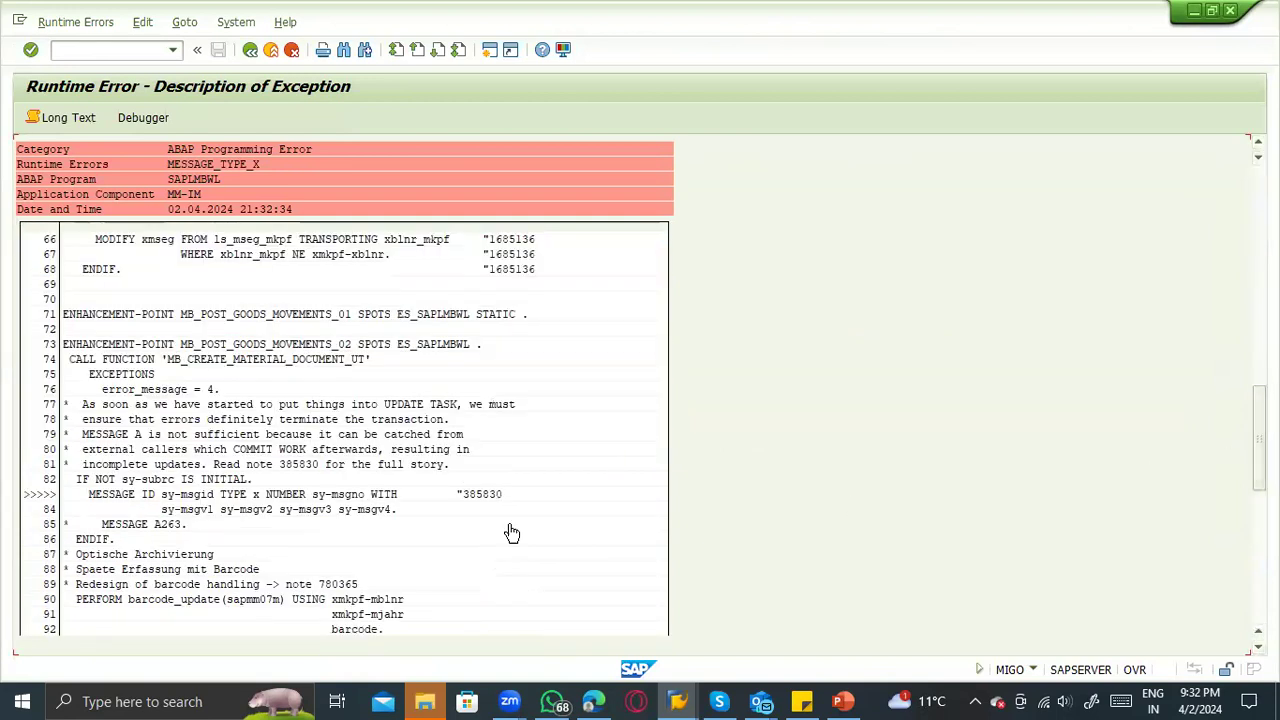
pyautogui.click(240, 494)
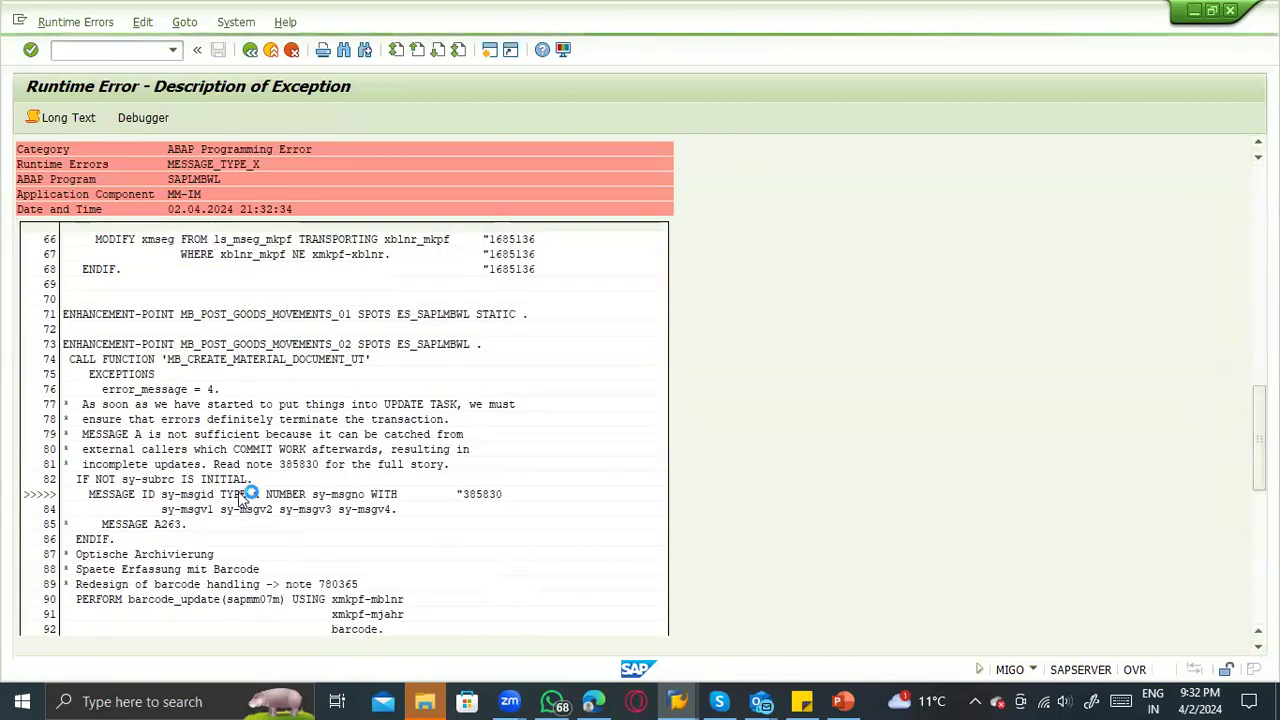
pyautogui.moveTo(144, 277); pyautogui.dragTo(631, 354)
pyautogui.click(646, 378)
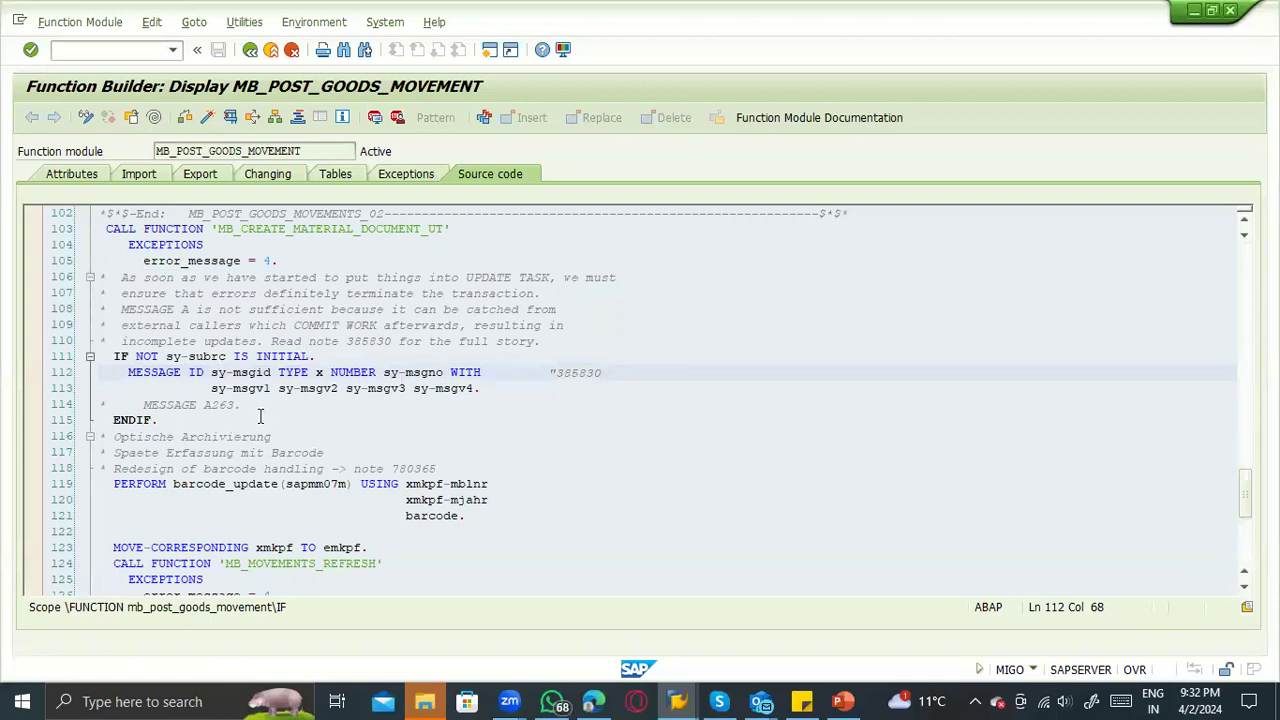
# Set a breakpoint on line 111 of MB_POST_GOODS_MOVEMENT and leave the source code and the runtime error.
pyautogui.click(152, 358)
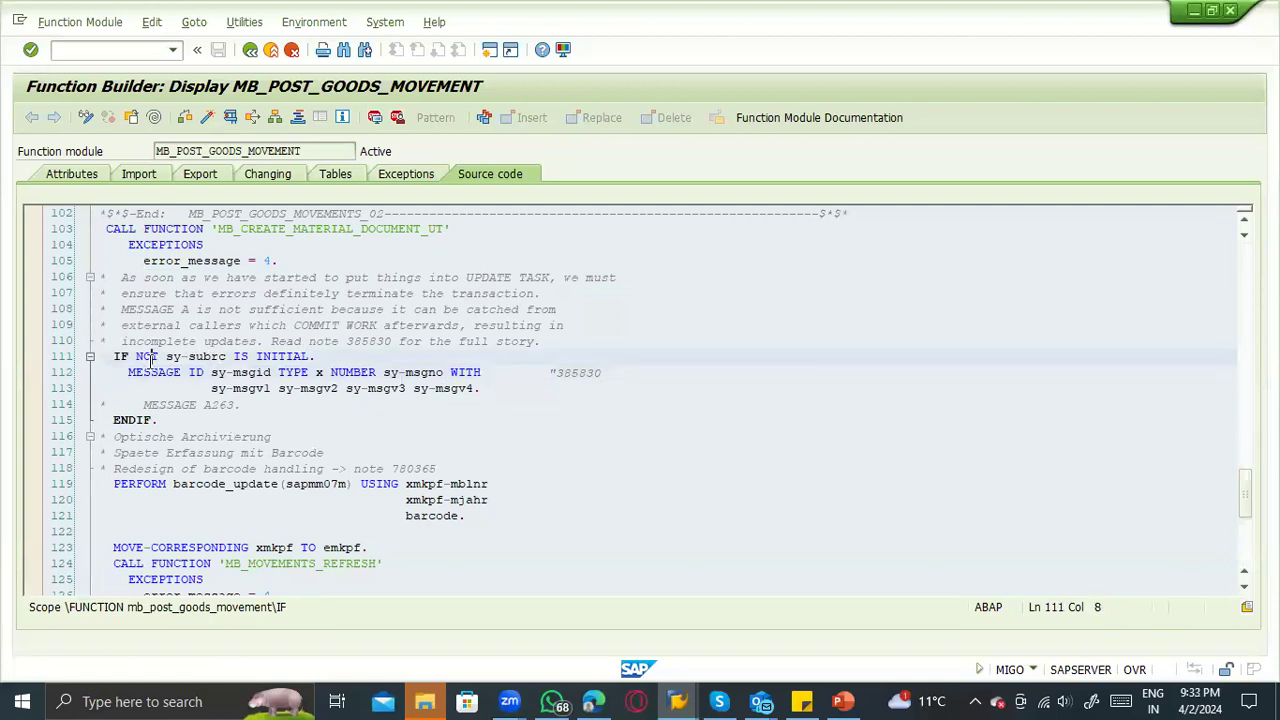
pyautogui.click(36, 357)
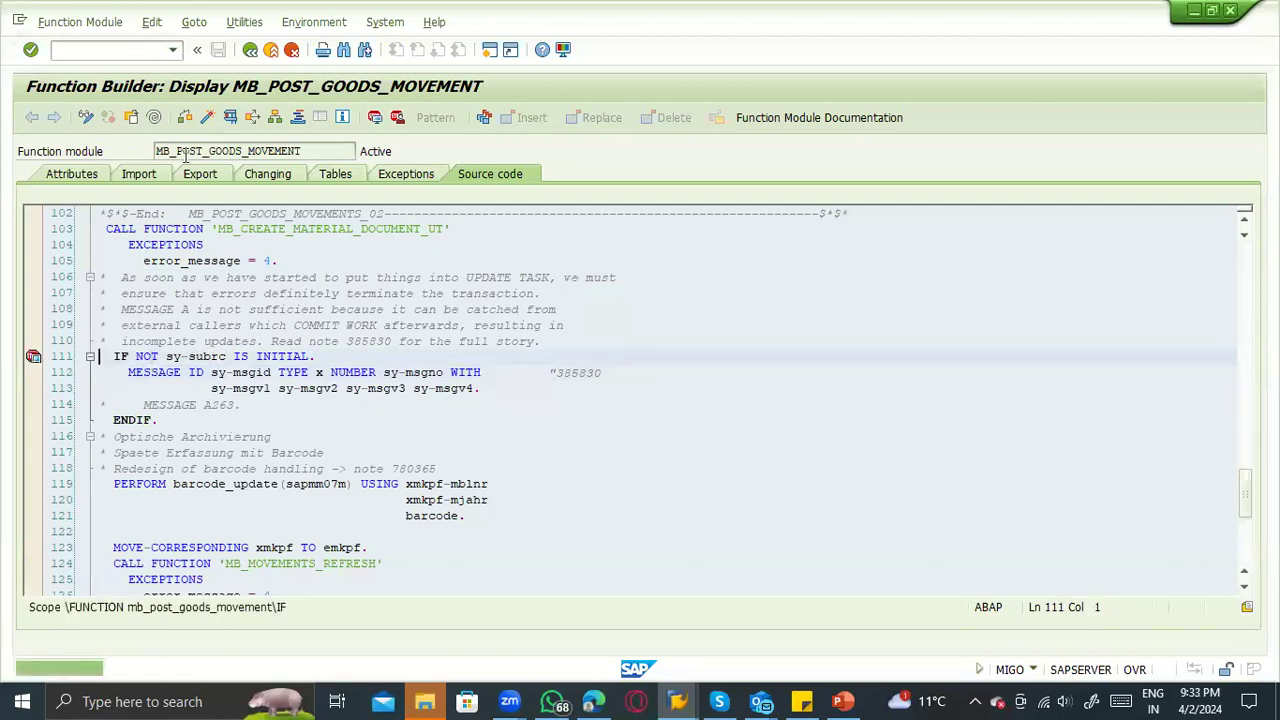
pyautogui.click(251, 52)
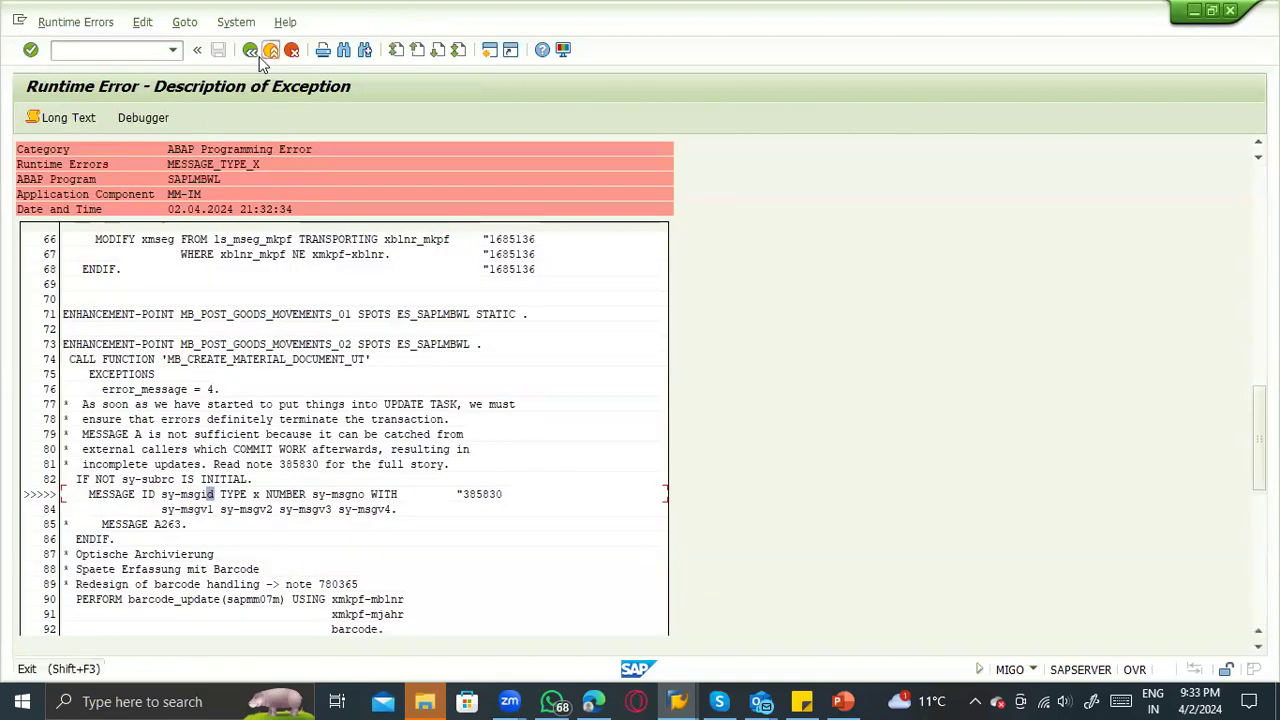
pyautogui.click(251, 52)
# Restart transaction MIGO, load the same purchase order for goods receipt, and mark its Actuation item as OK.
pyautogui.click(172, 50)
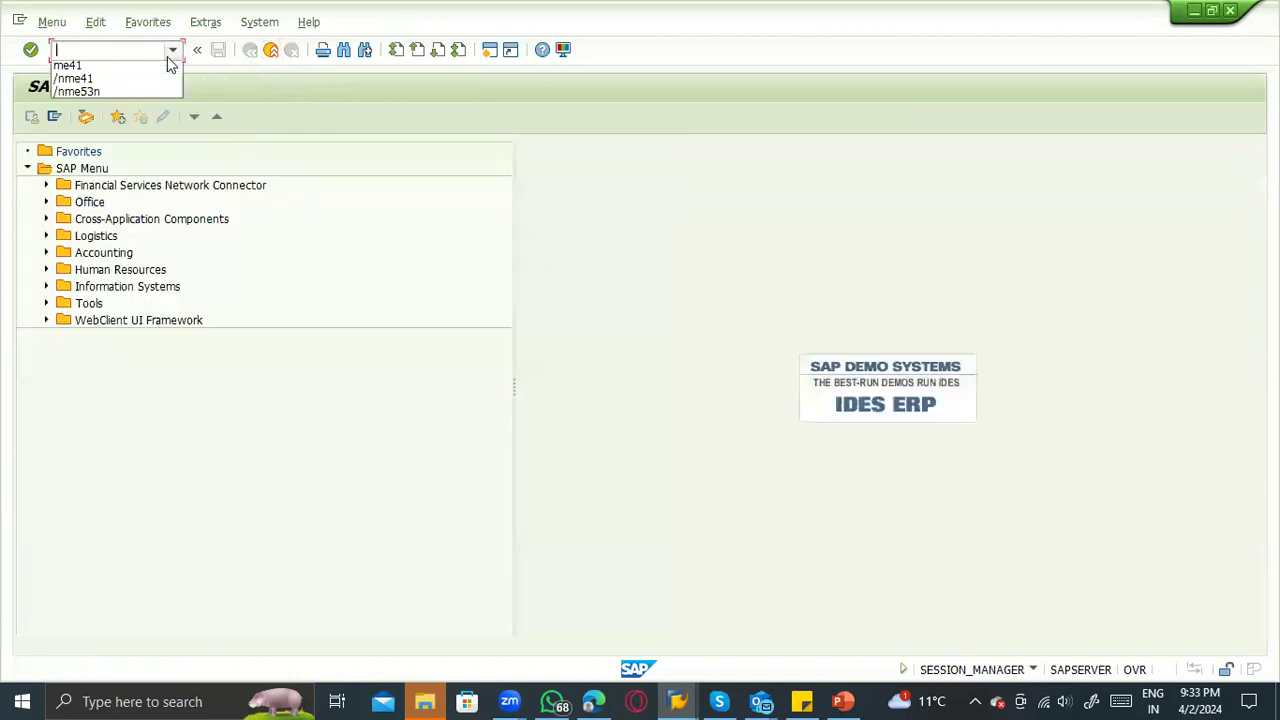
pyautogui.click(120, 86)
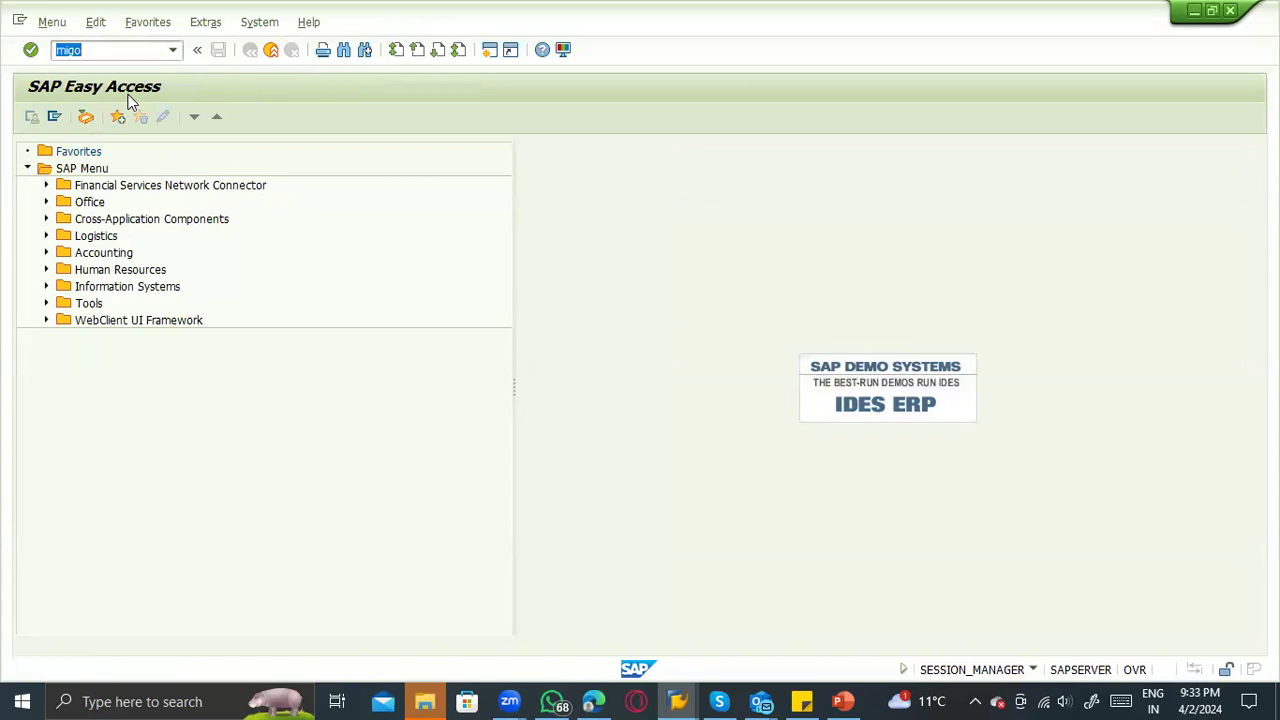
pyautogui.press('Return')
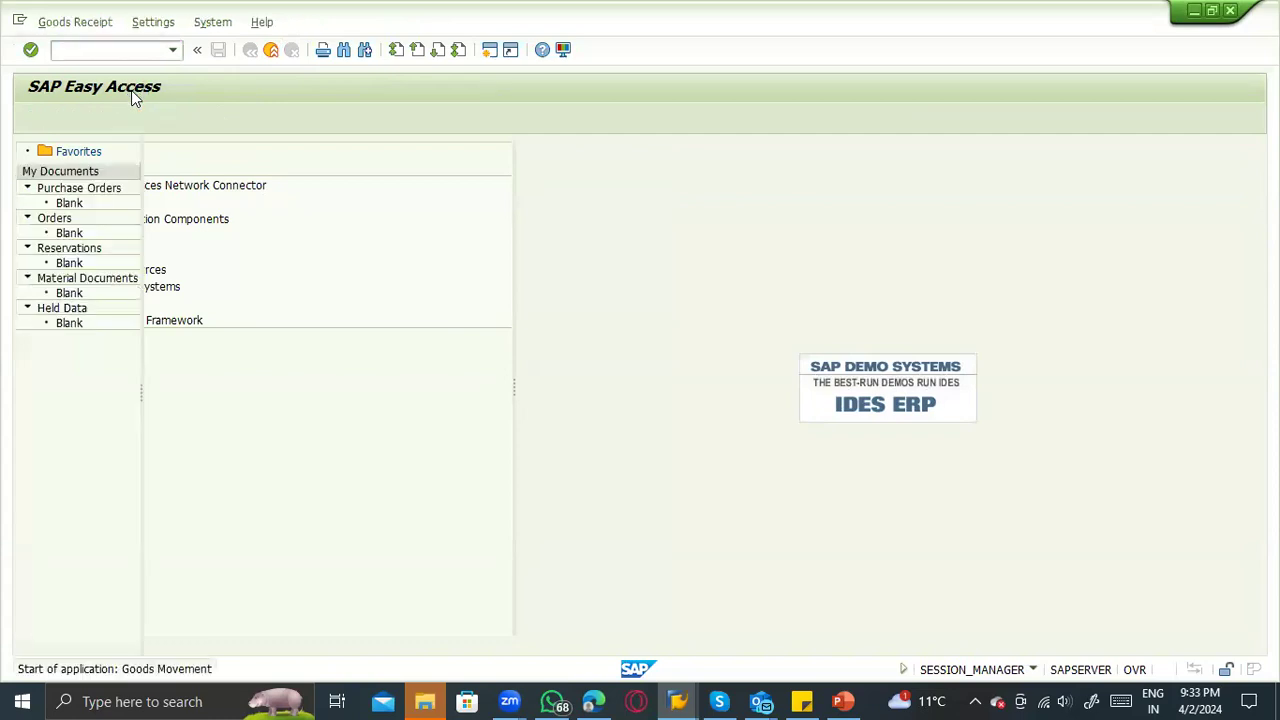
pyautogui.write('4')
pyautogui.click(430, 167)
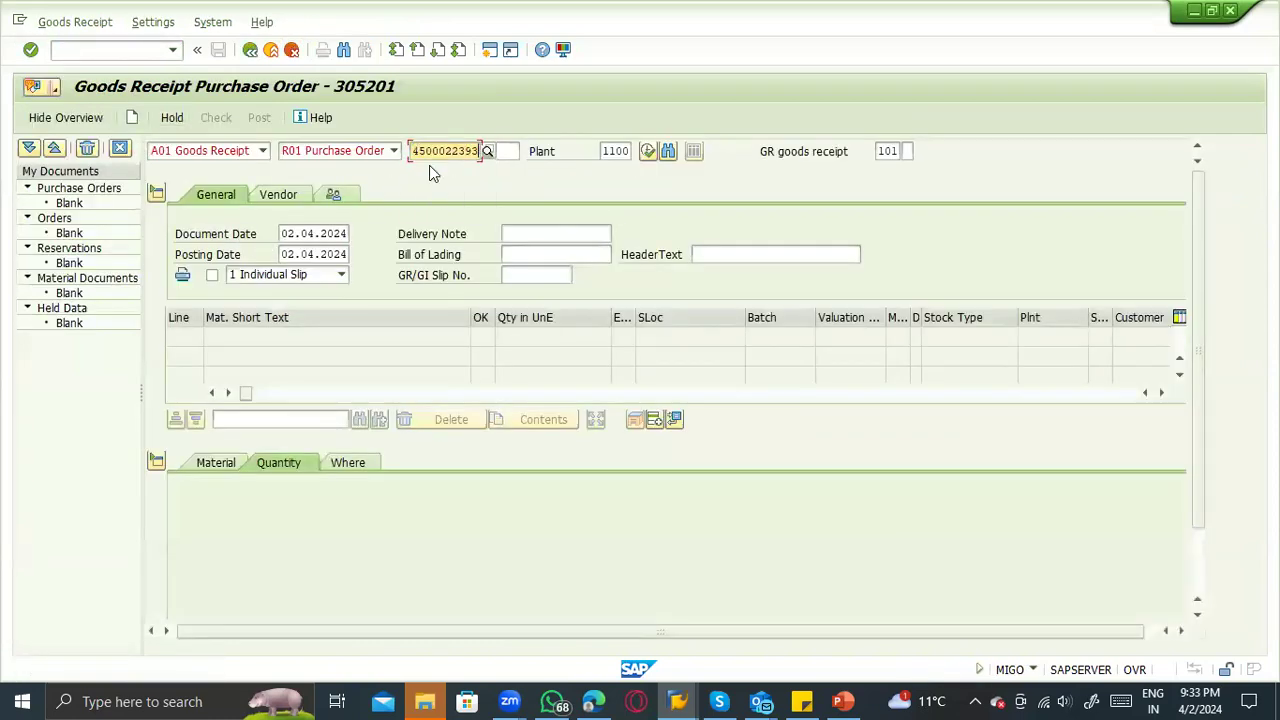
pyautogui.press('Return')
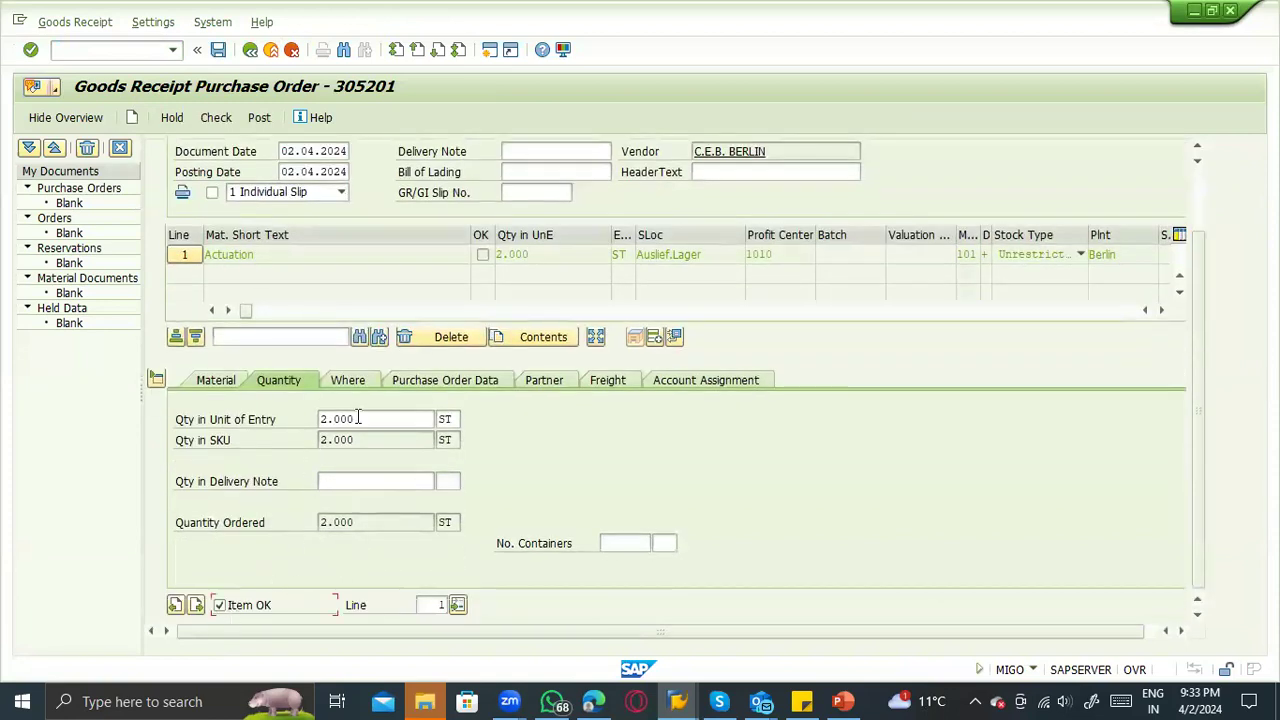
# Check the goods receipt including the item's storage location data, and try to post it, continuing past the debugger breakpoint.
pyautogui.click(348, 386)
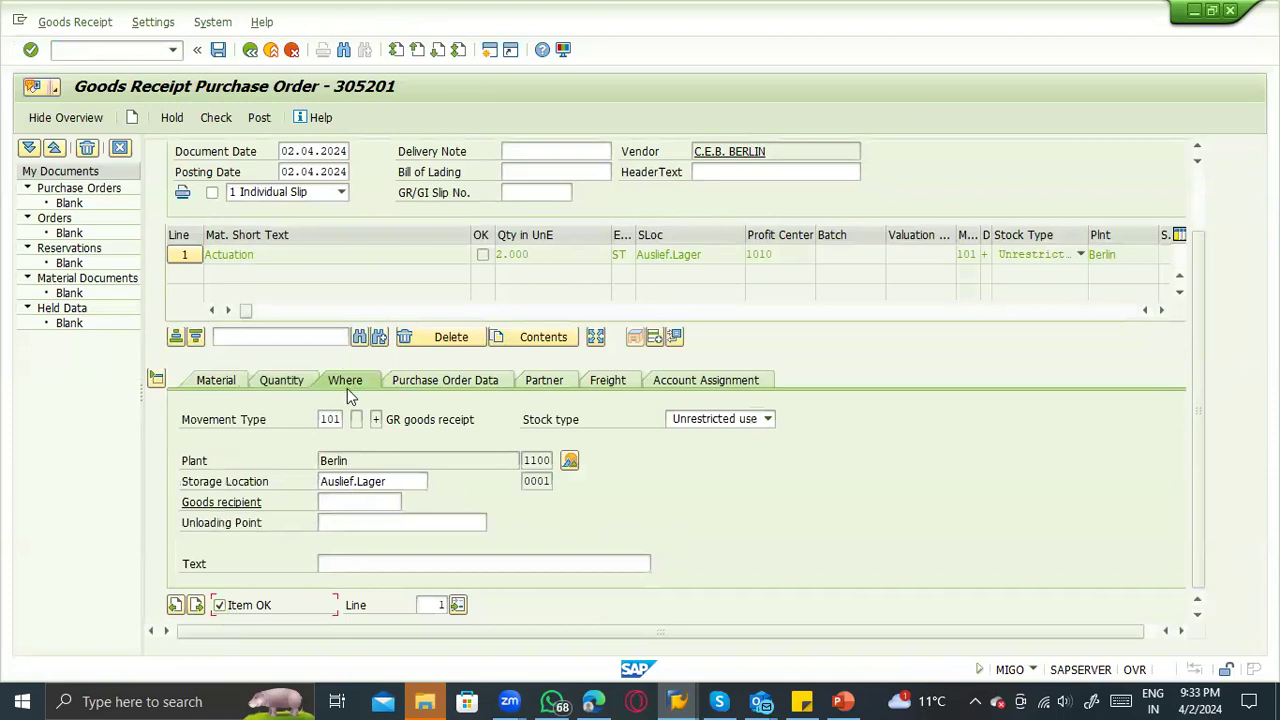
pyautogui.scroll(3, 306, 230)
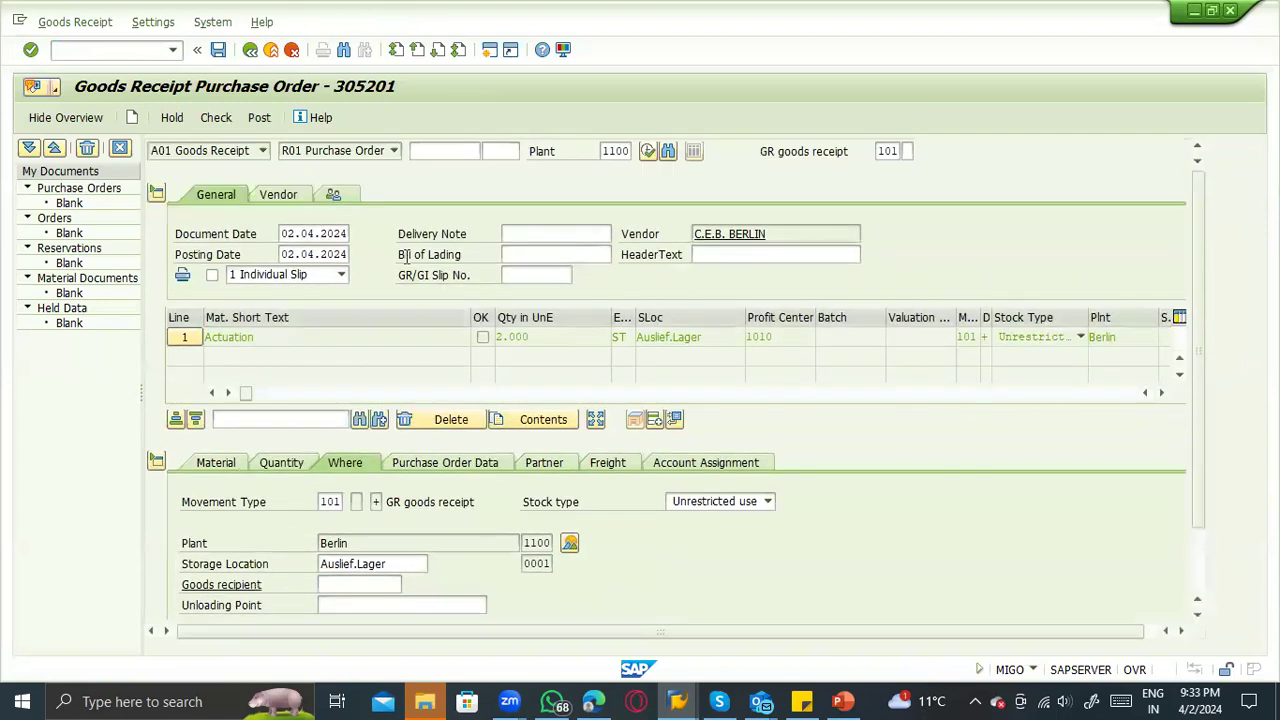
pyautogui.click(215, 118)
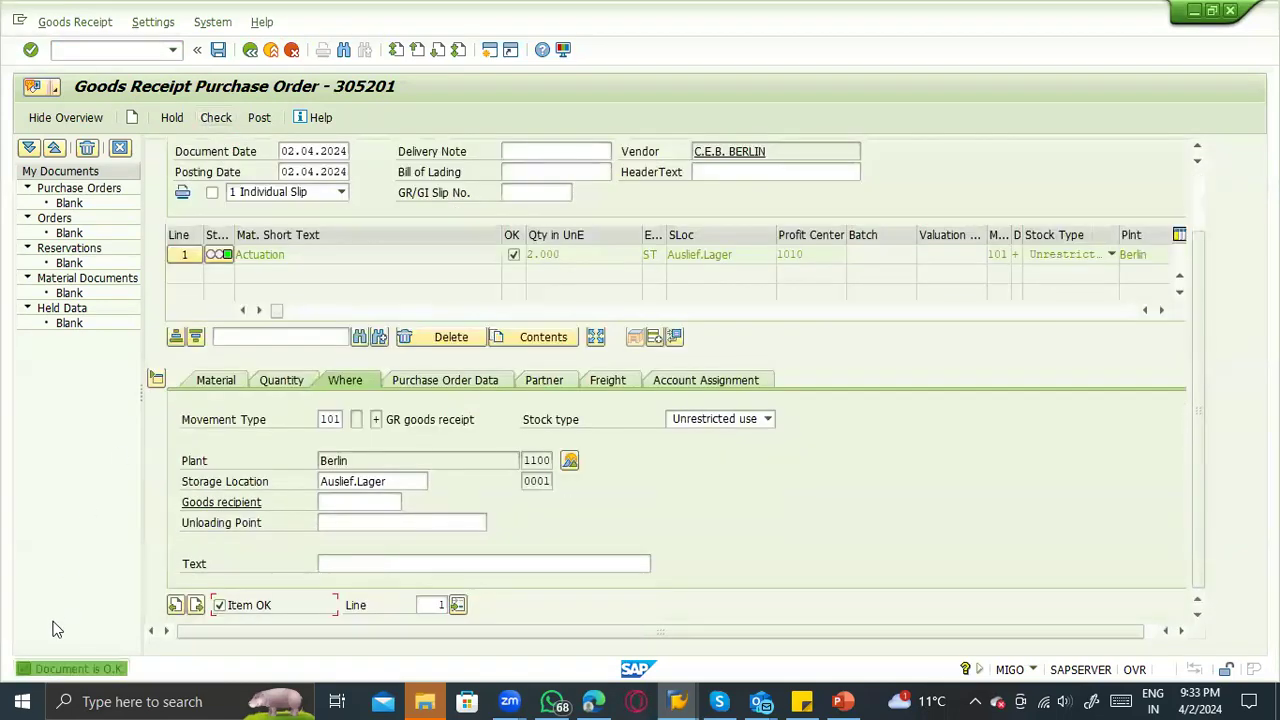
pyautogui.click(260, 118)
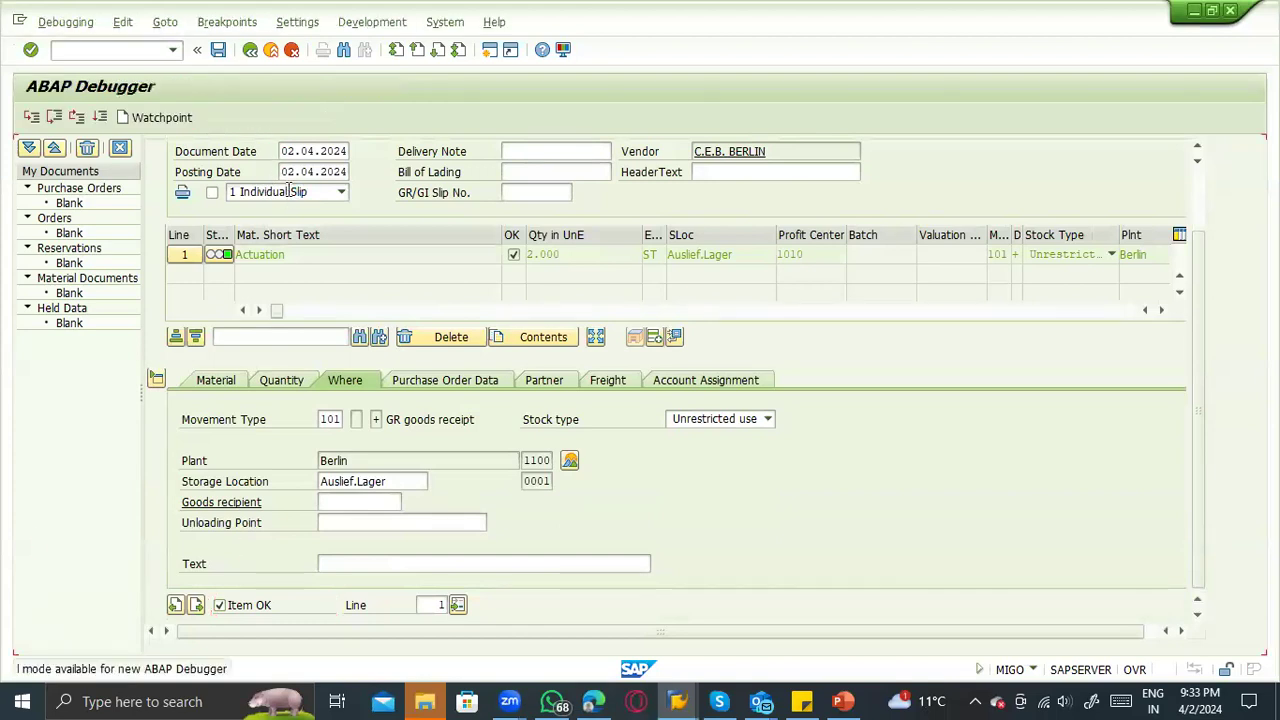
pyautogui.click(78, 117)
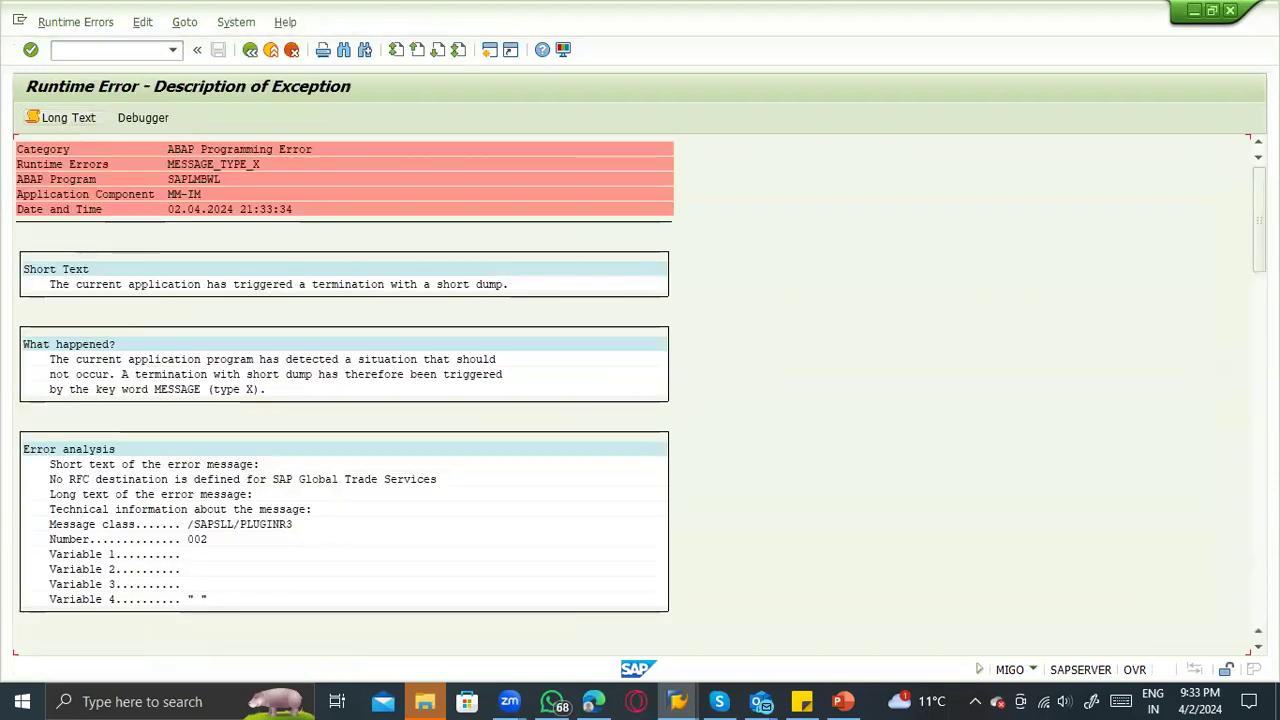
# Reopen the failing code line from the runtime error and try to edit MB_POST_GOODS_MOVEMENT, cancelling the access key request.
pyautogui.moveTo(1259, 220); pyautogui.dragTo(1259, 401)
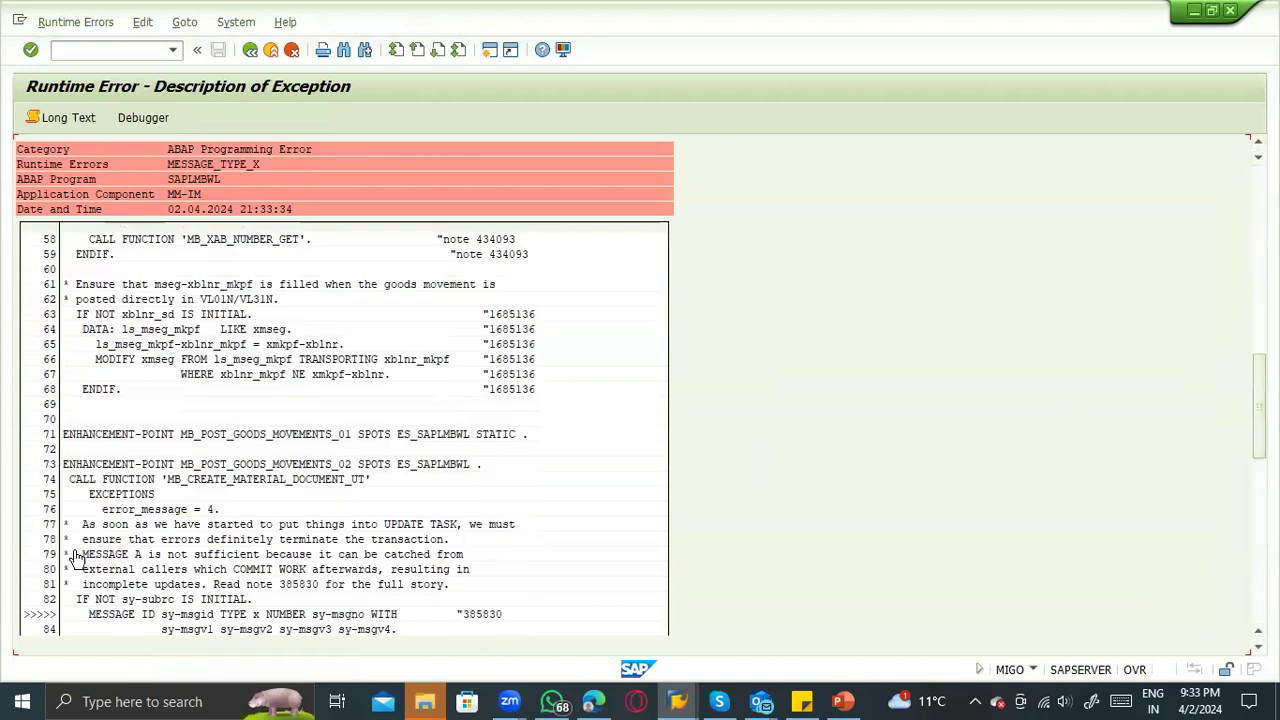
pyautogui.click(178, 616)
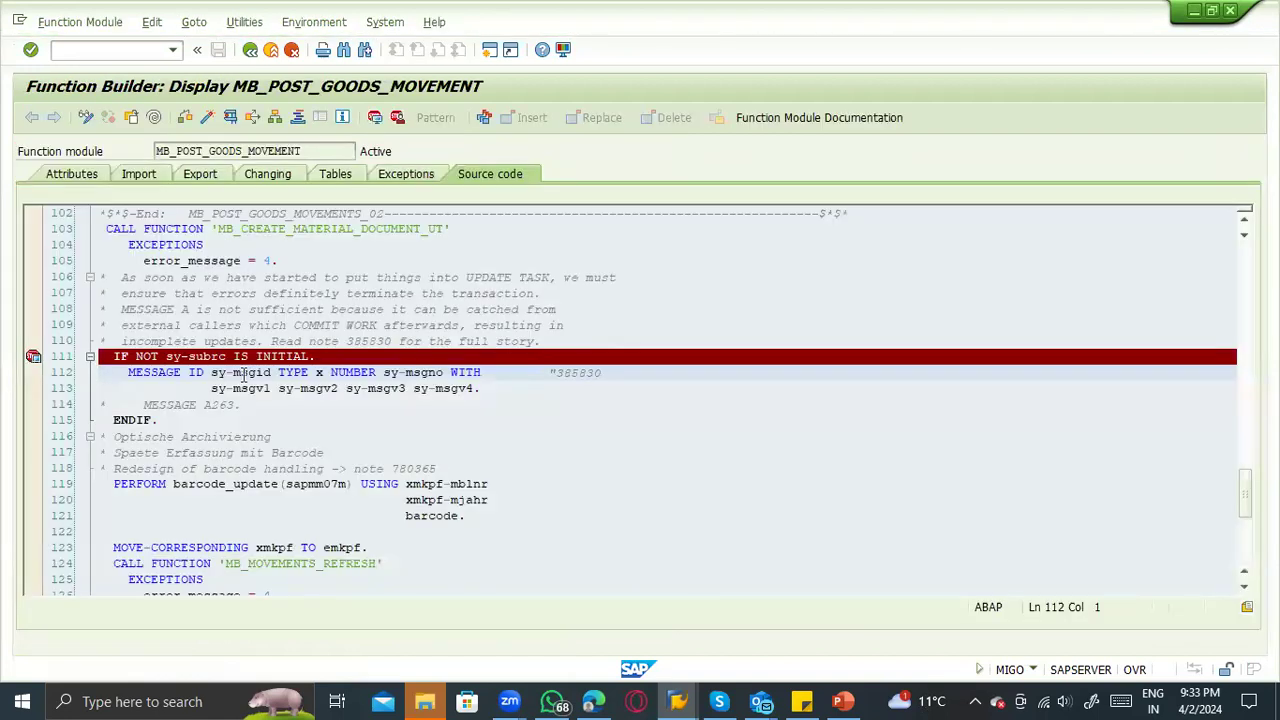
pyautogui.click(266, 342)
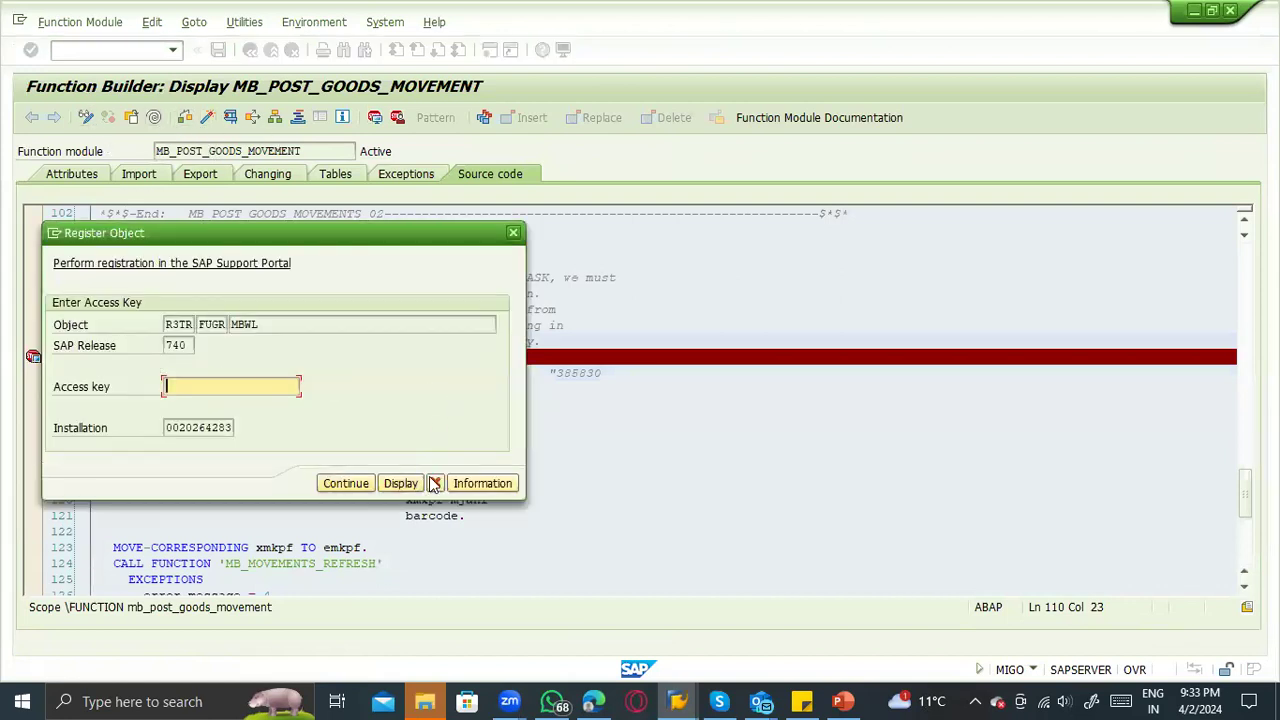
pyautogui.click(435, 481)
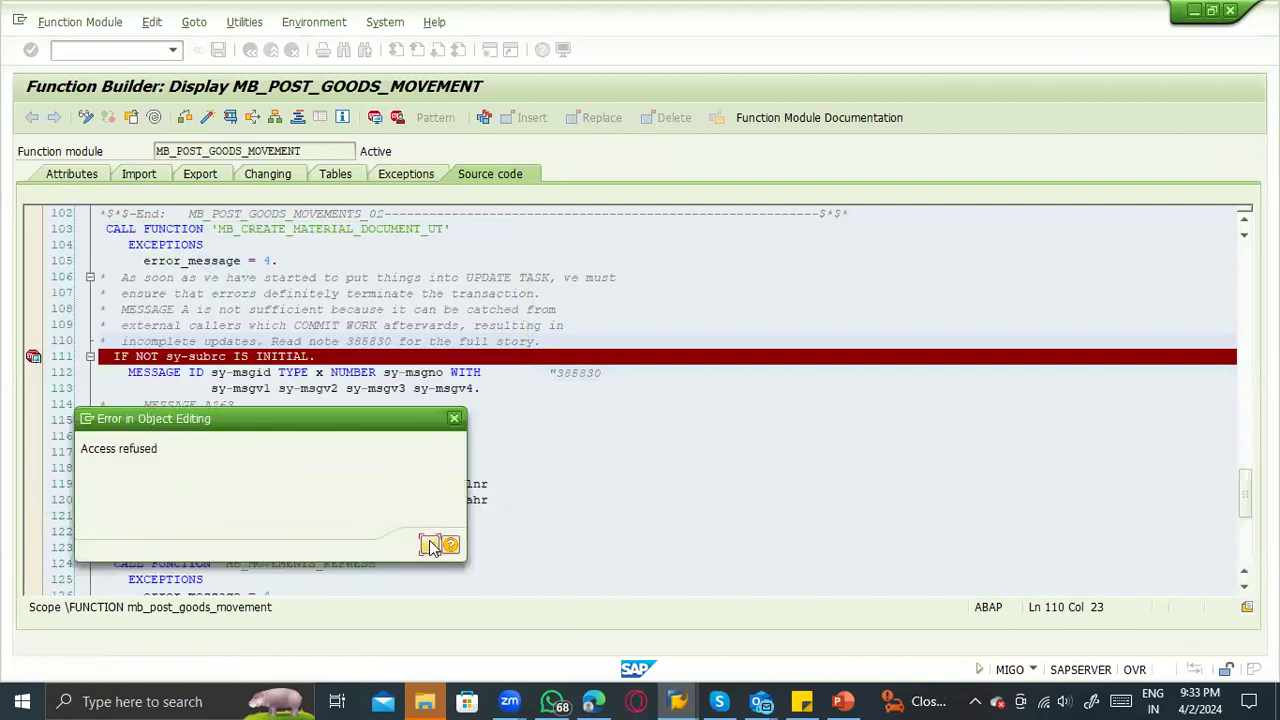
pyautogui.click(429, 544)
# Exit the source code and runtime error, and close the remaining goods receipt without saving it.
pyautogui.click(271, 50)
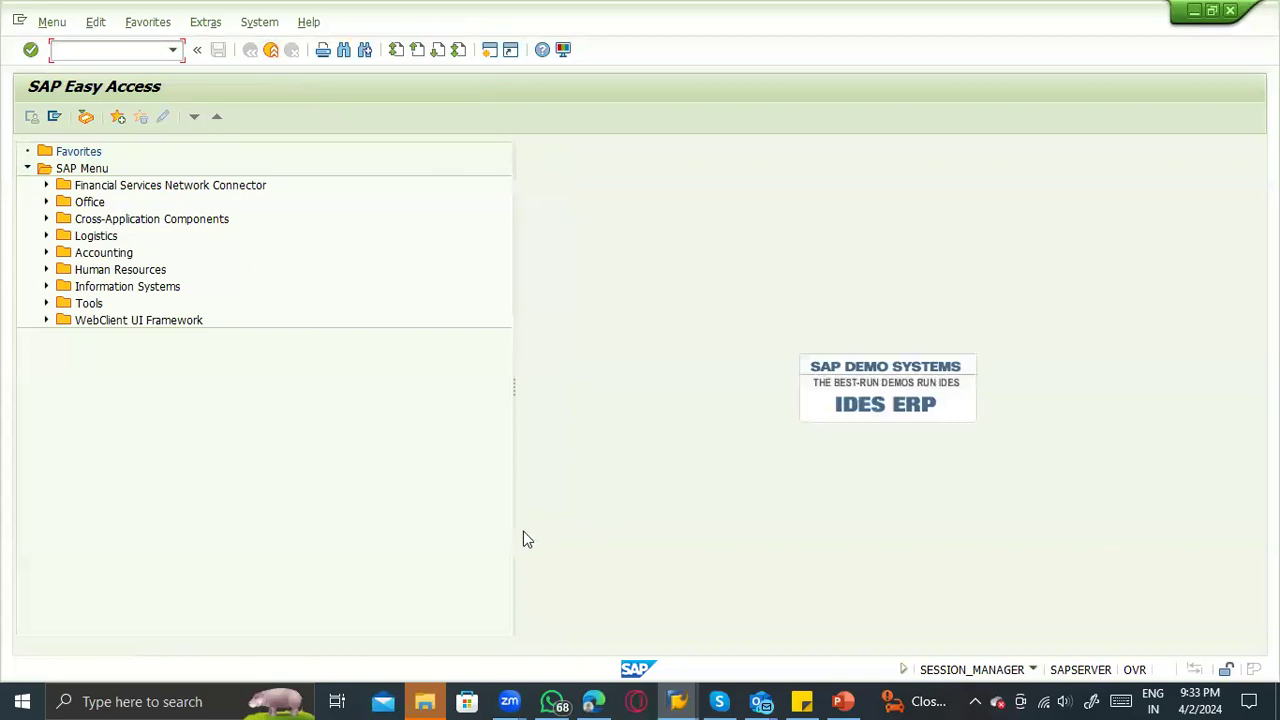
pyautogui.click(271, 50)
pyautogui.click(271, 50)
pyautogui.click(271, 52)
pyautogui.click(270, 52)
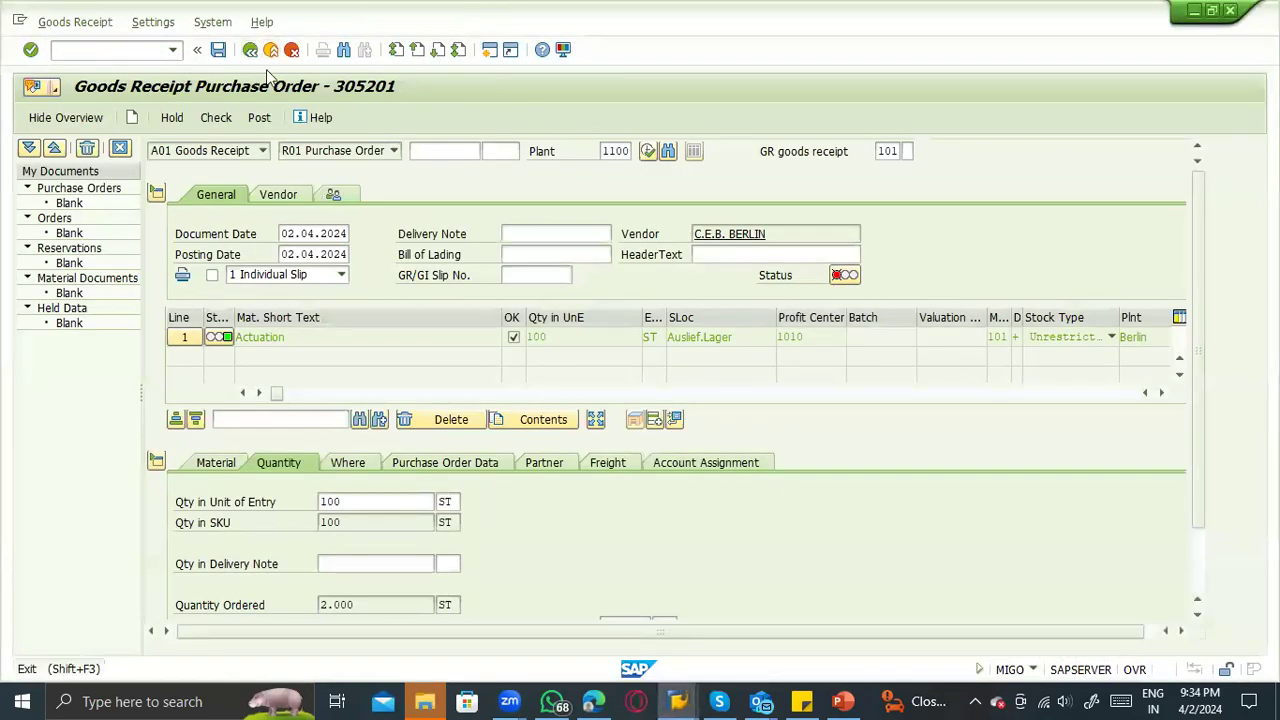
pyautogui.click(333, 347)
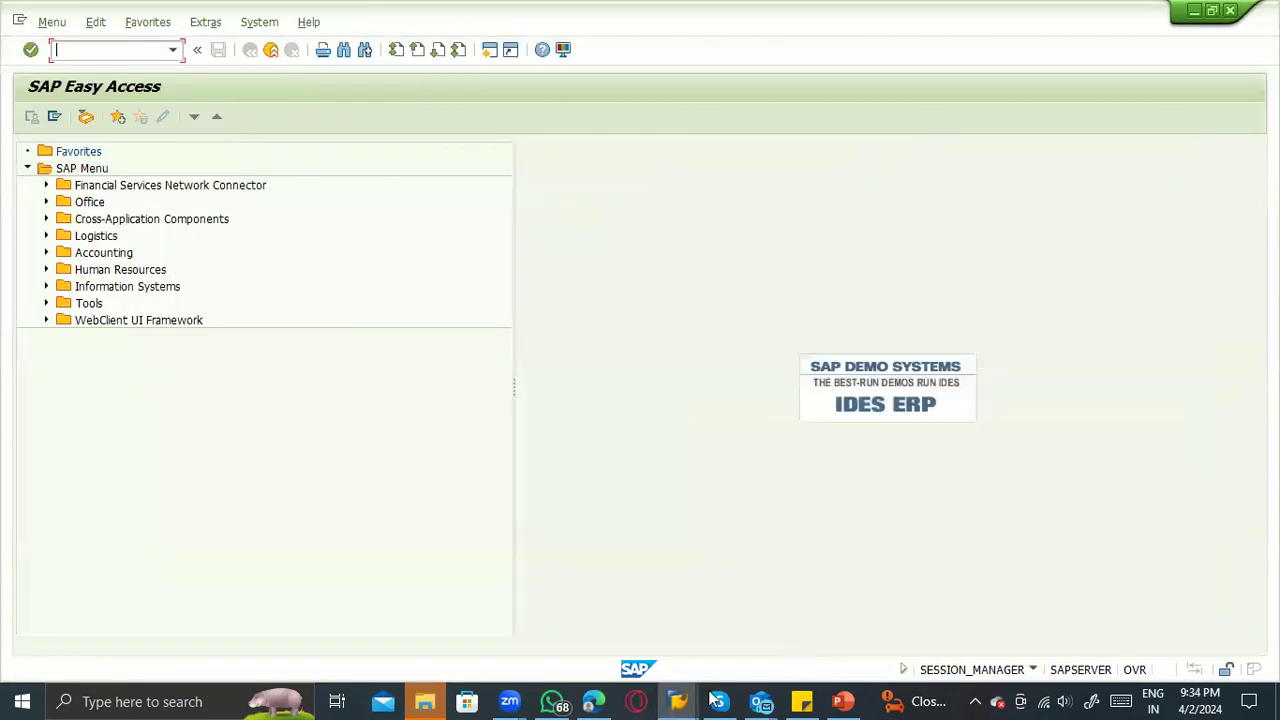
# Switch to SAP Logon and select a different ECC server connection.
pyautogui.moveTo(677, 701)
pyautogui.click(429, 609)
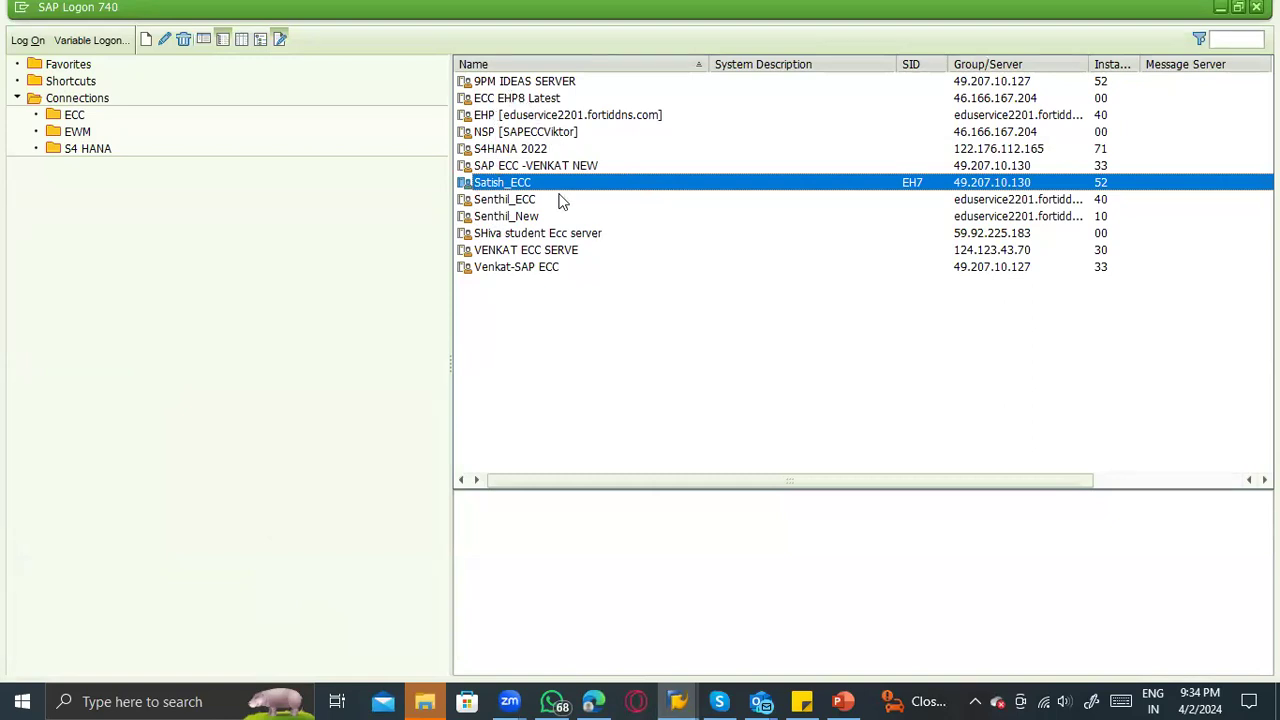
pyautogui.click(540, 252)
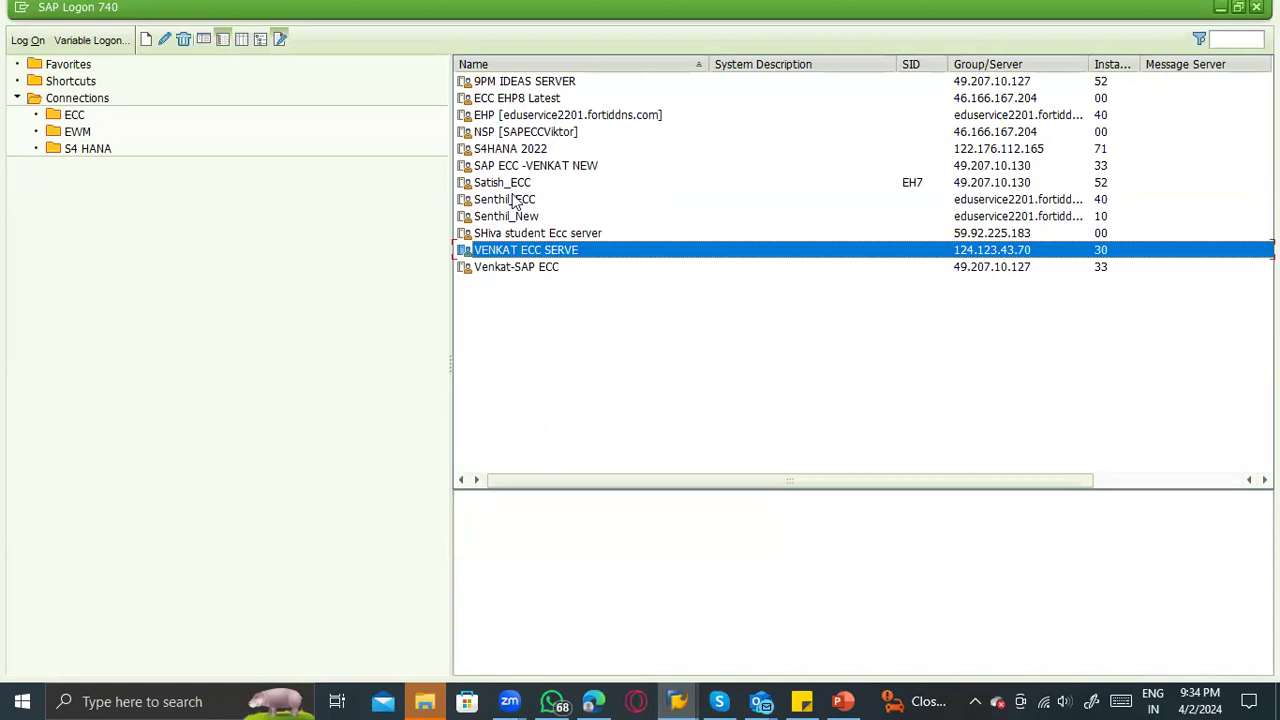